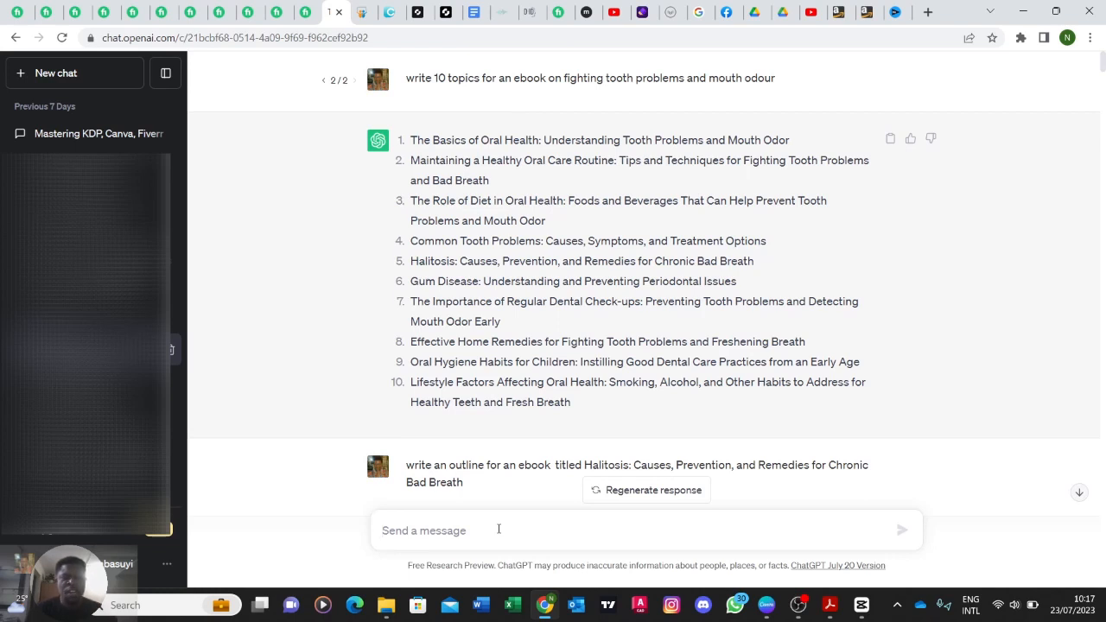
# Send the prompt 'give 10 ideas for an ebook topic on romance' in the existing chat.
pyautogui.write('give ')
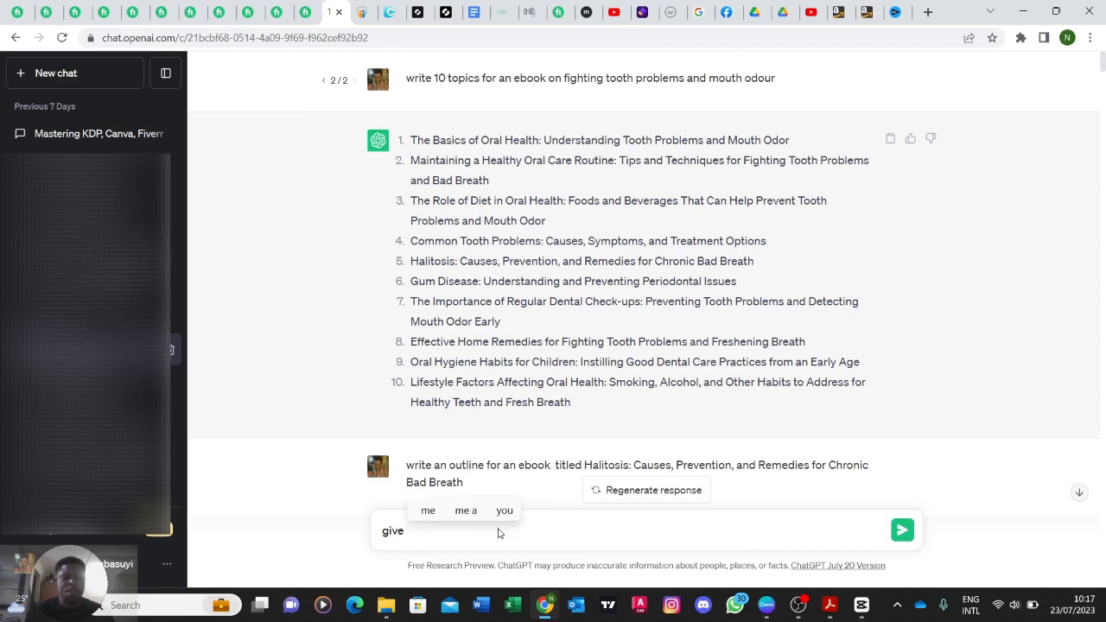
pyautogui.write('10')
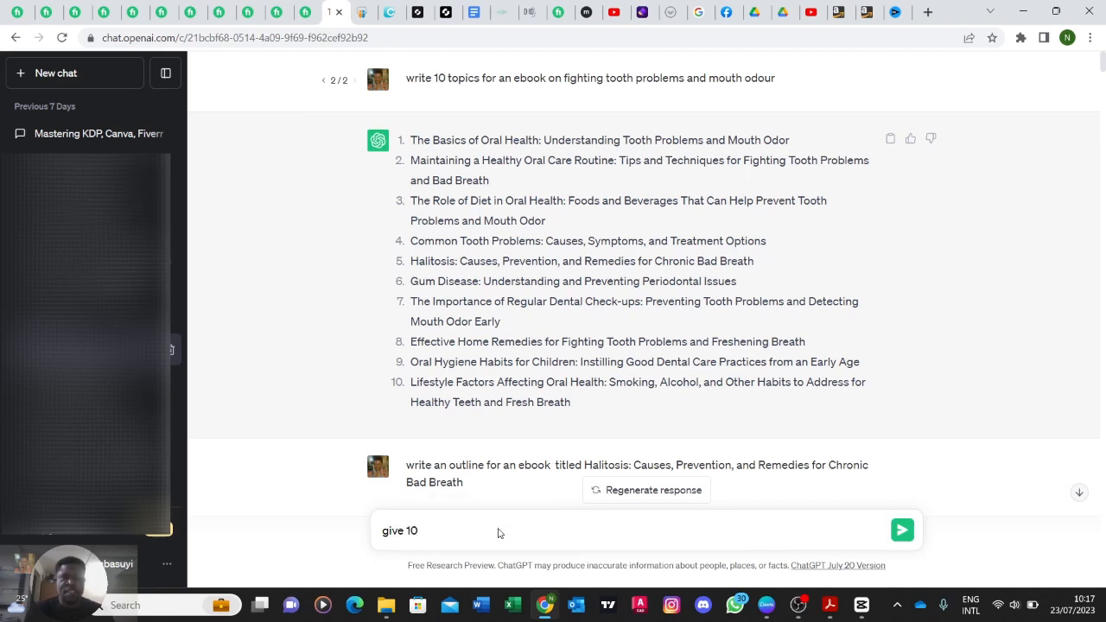
pyautogui.write(' i')
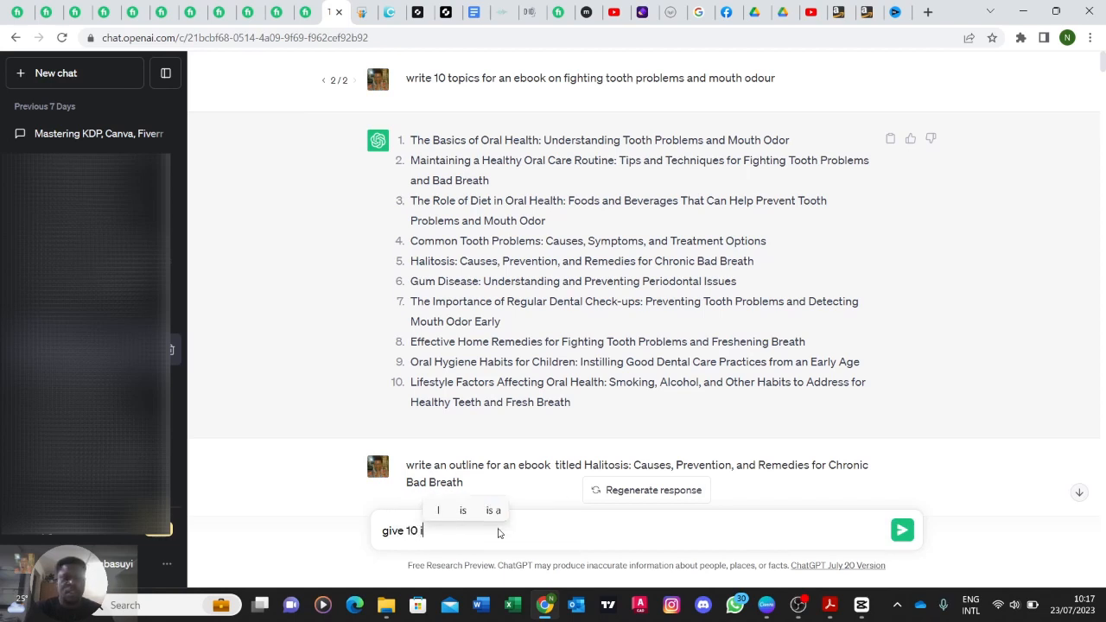
pyautogui.write('dea')
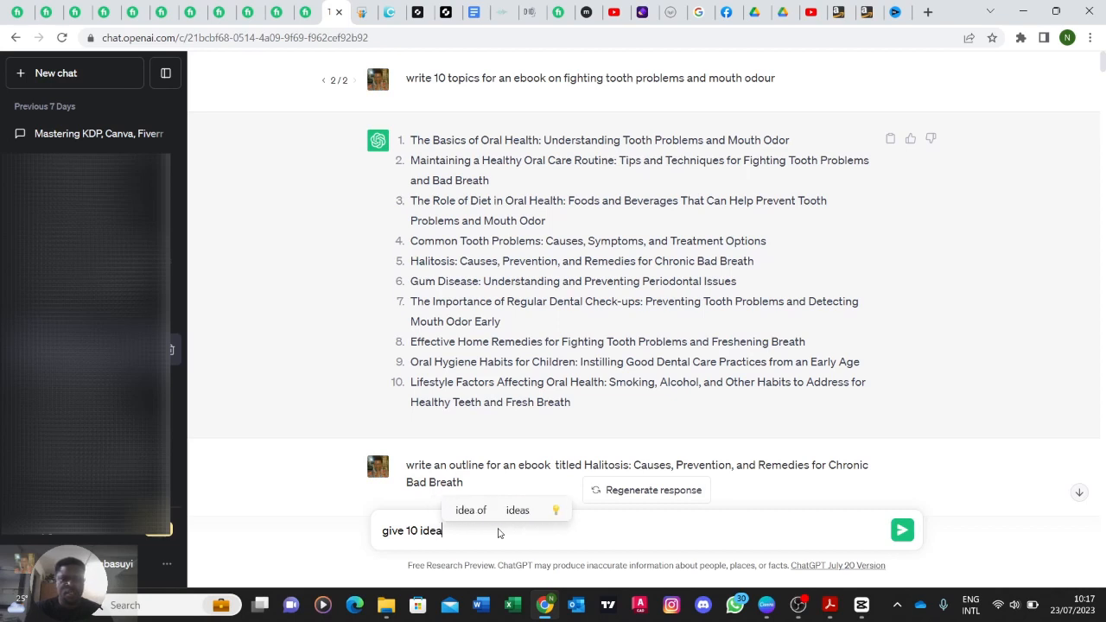
pyautogui.write('s for ')
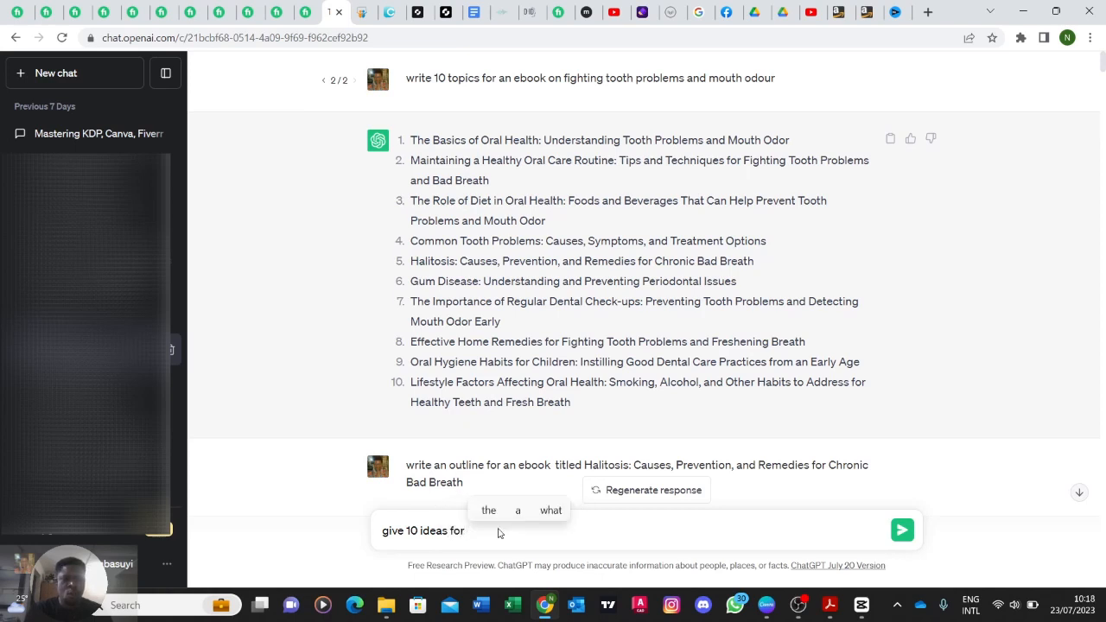
pyautogui.write('am')
pyautogui.press('BackSpace')
pyautogui.write('n ebook')
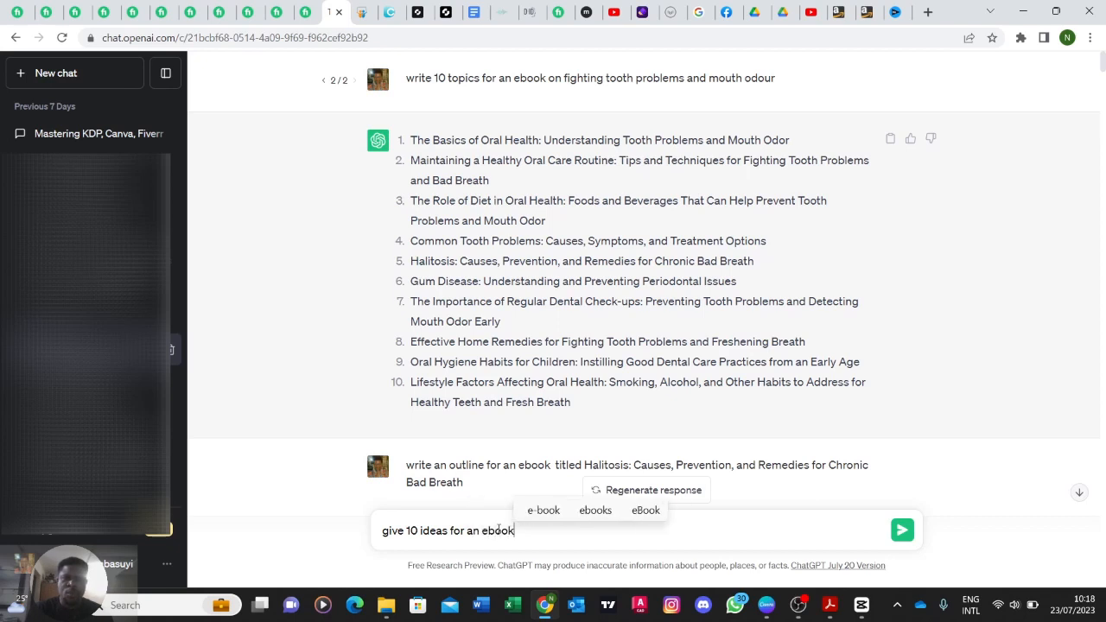
pyautogui.write(' on')
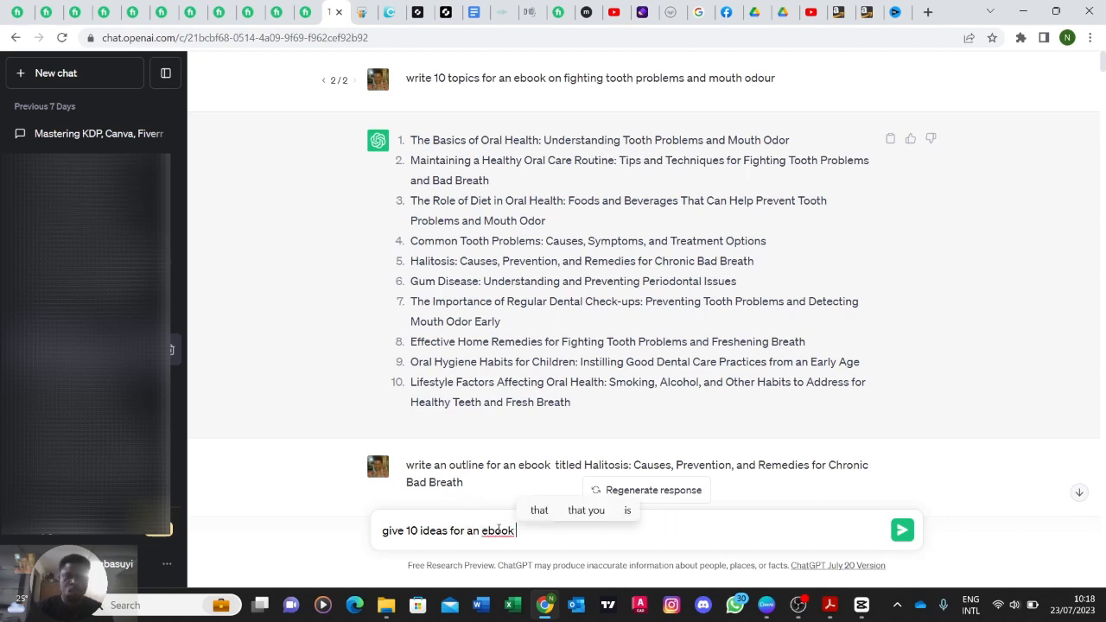
pyautogui.write(' r')
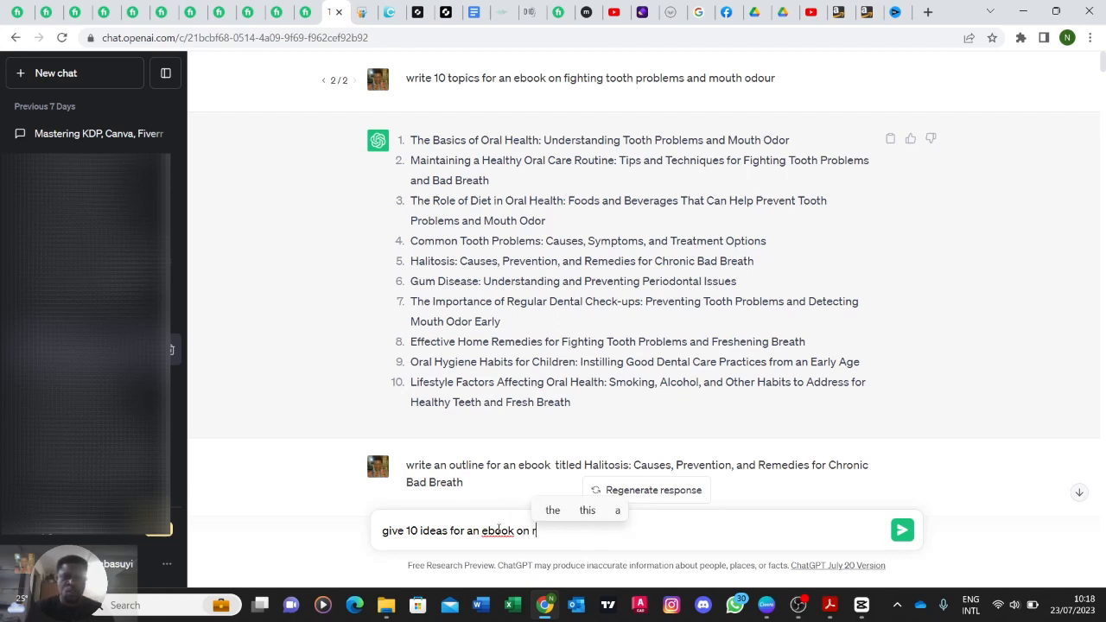
pyautogui.write('omance')
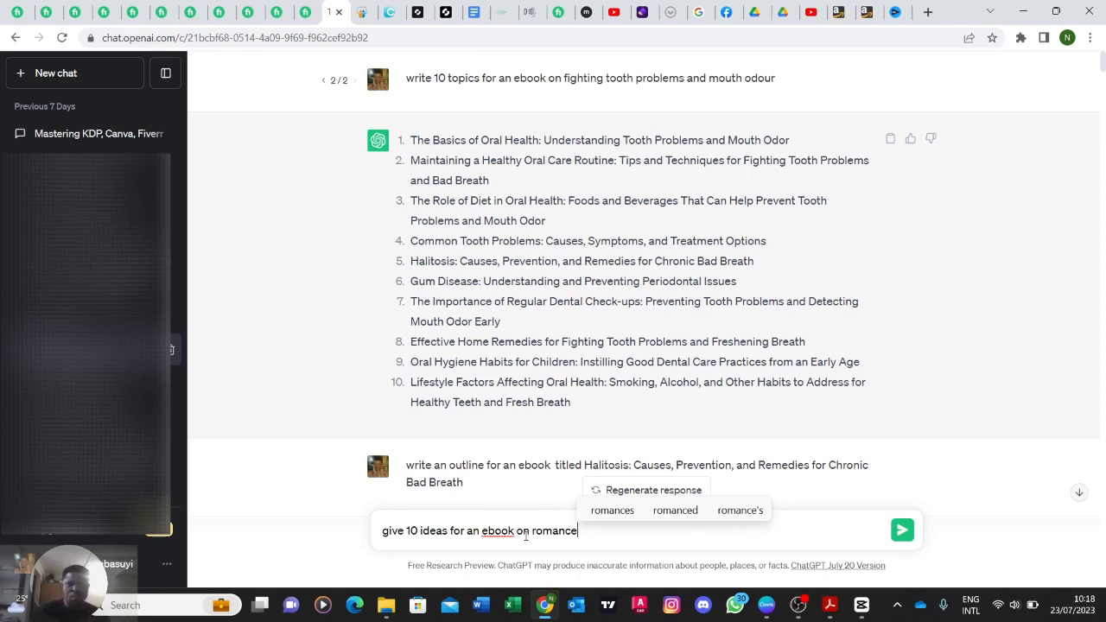
pyautogui.click(516, 530)
pyautogui.write('topic')
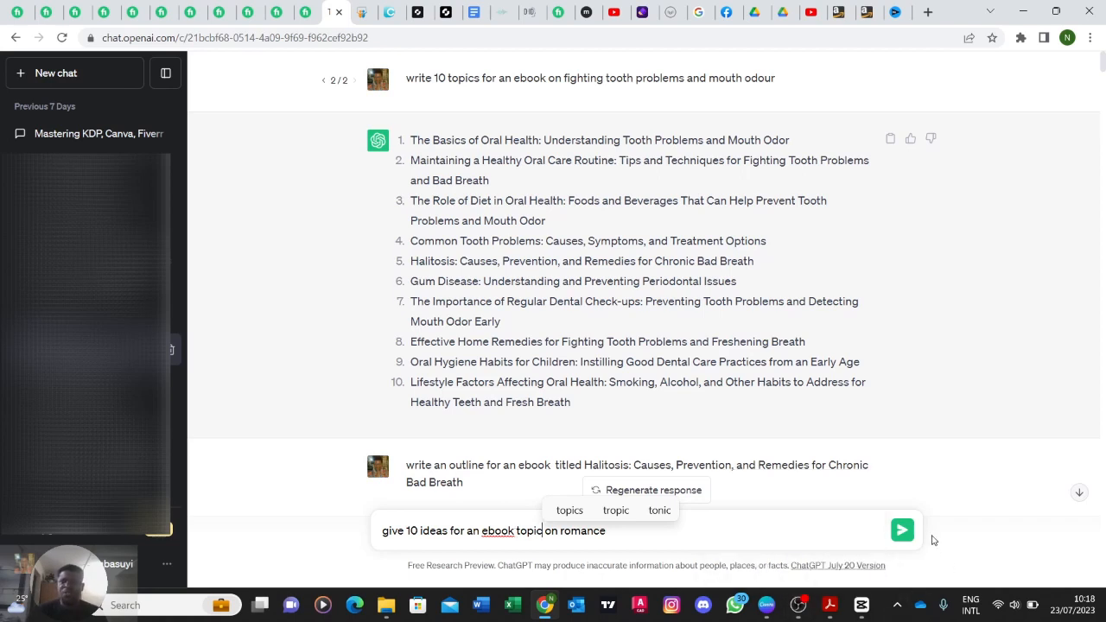
pyautogui.click(903, 533)
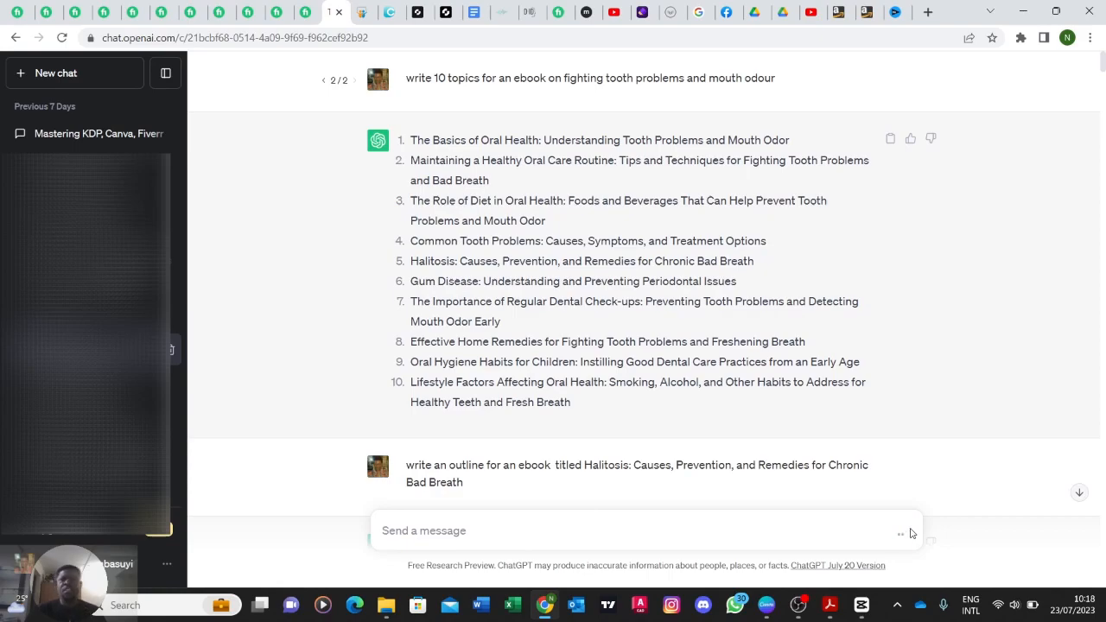
# Jump to the newest reply listing ten romance ebook ideas, from 'Modern Love' to 'Empowered Love'.
pyautogui.click(1078, 494)
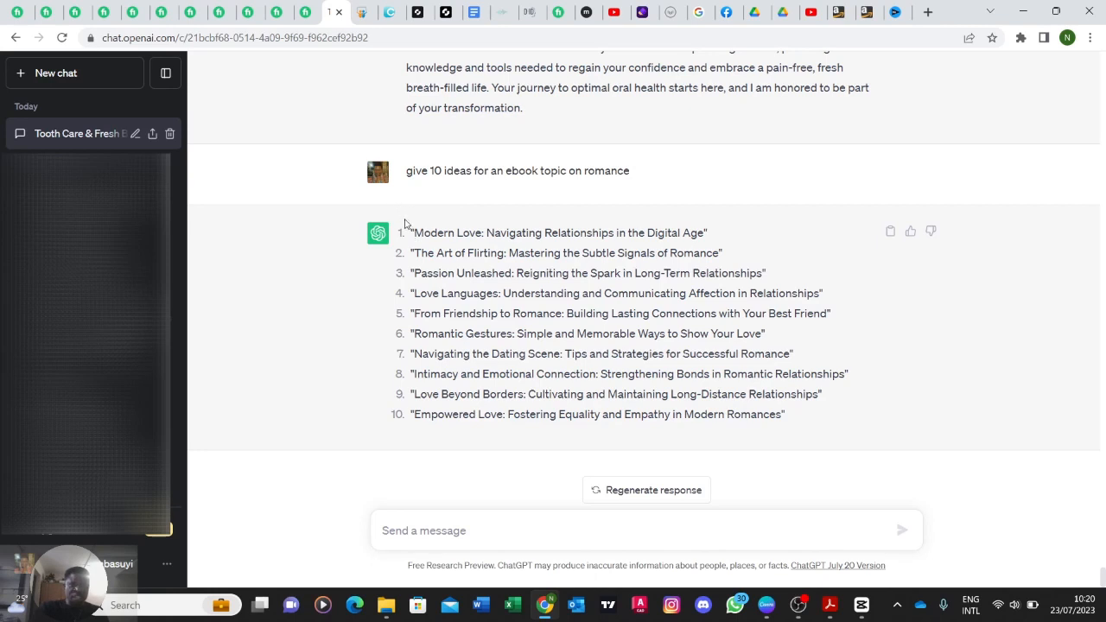
# Select the ten ideas and draft a prompt asking for 5 unique romance novel topics, entirely different.
pyautogui.moveTo(410, 232); pyautogui.dragTo(800, 423)
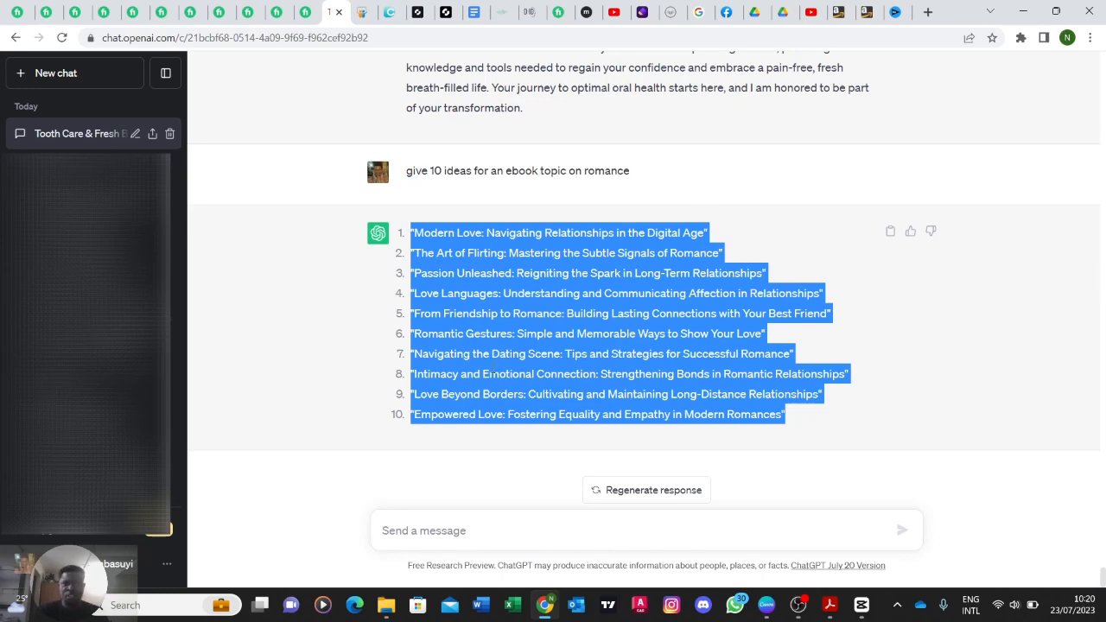
pyautogui.click(469, 528)
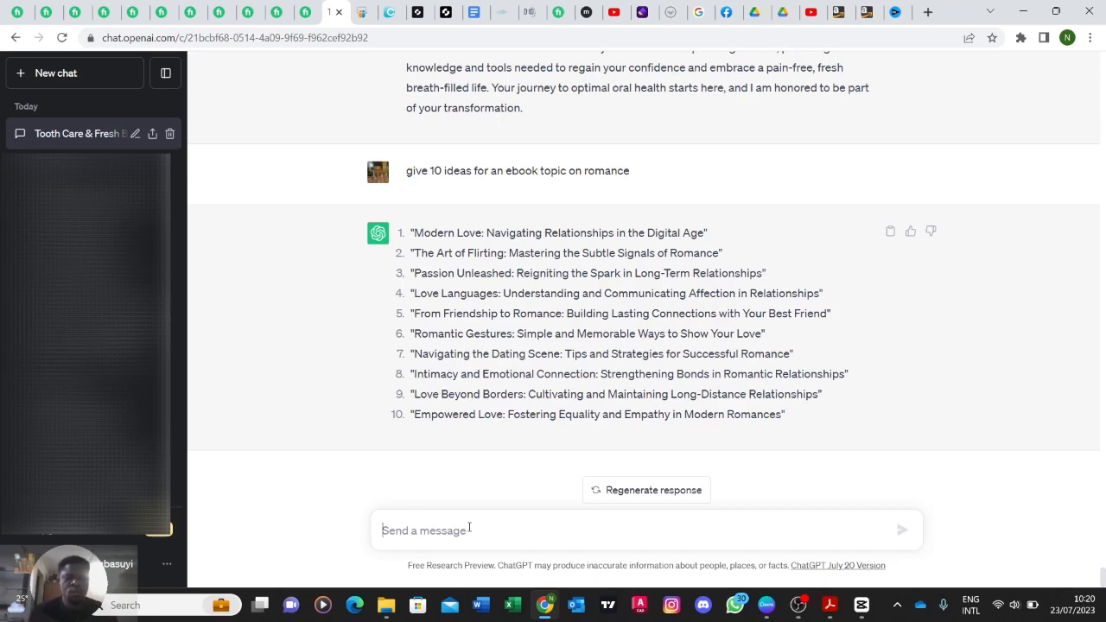
pyautogui.write('using the following')
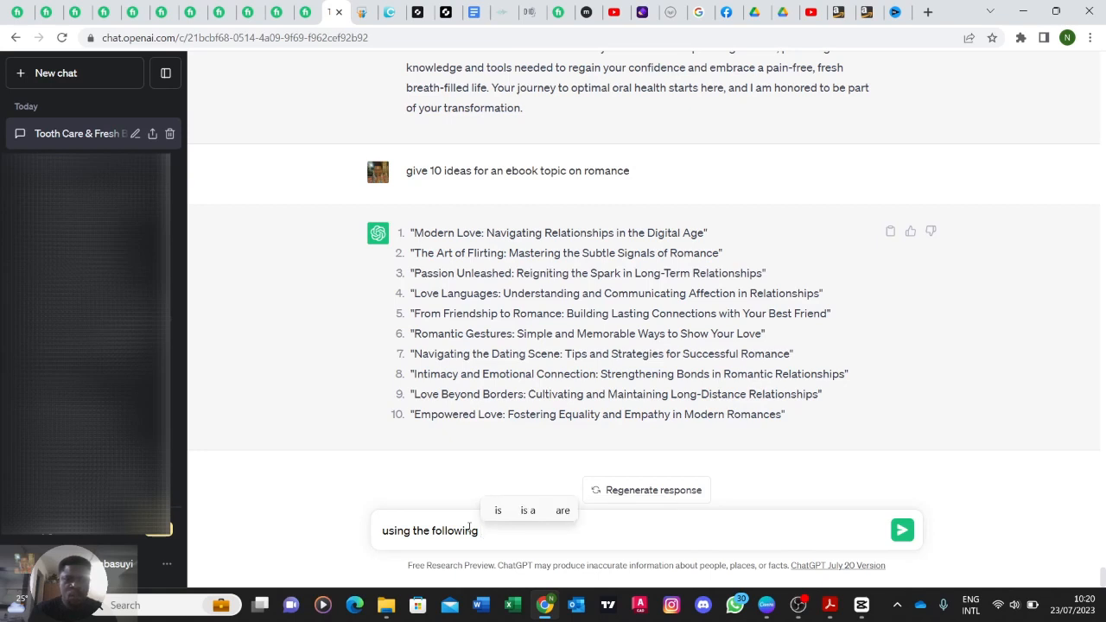
pyautogui.write(' rewrite')
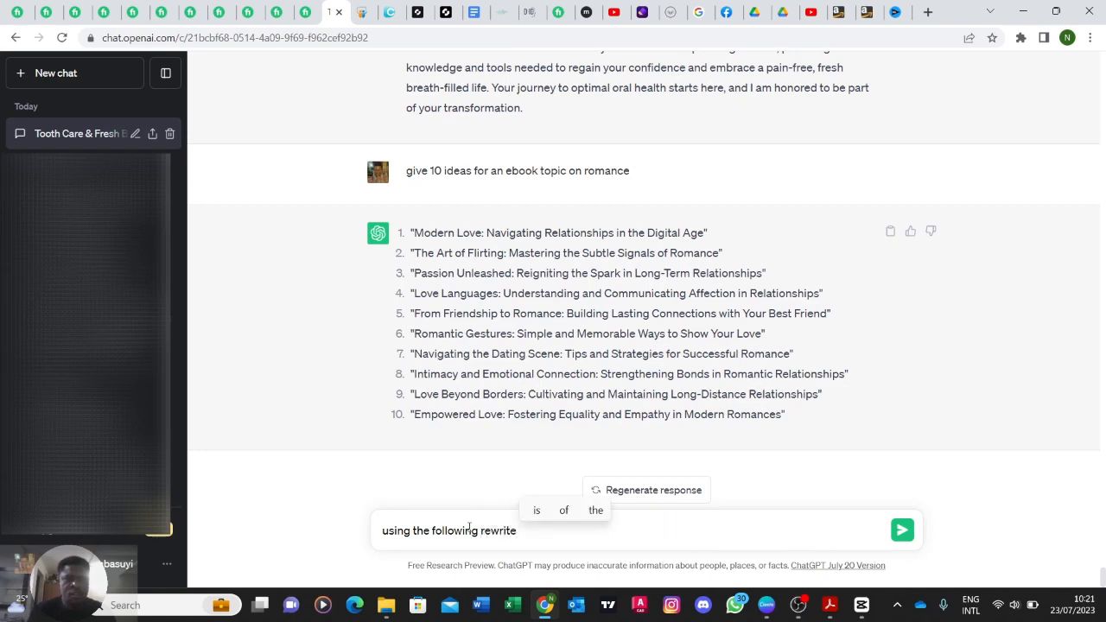
pyautogui.write(' 5 ')
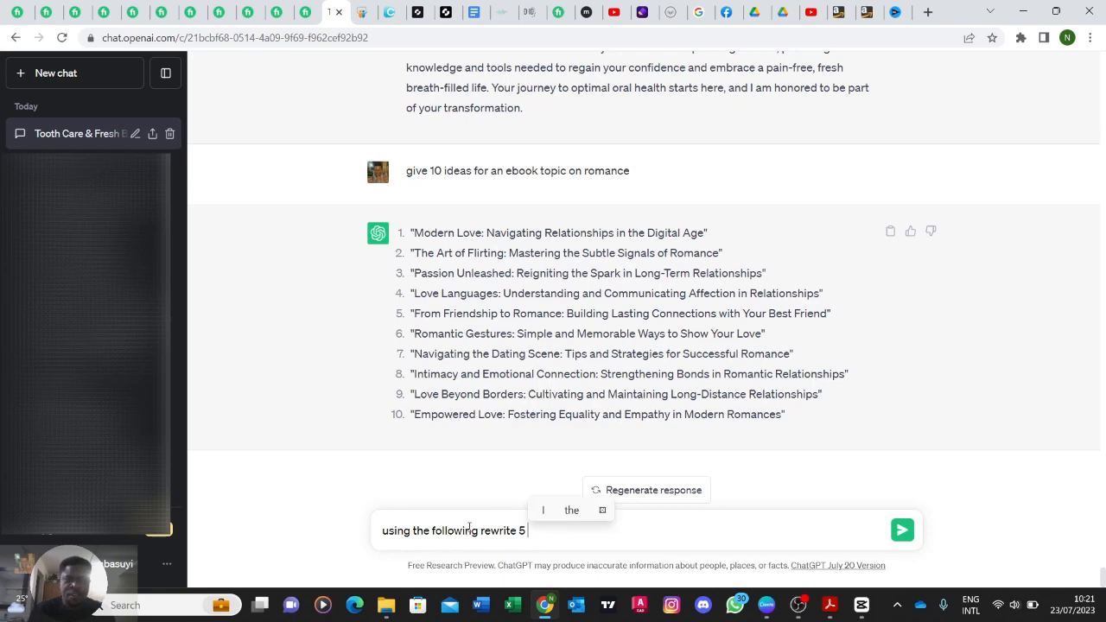
pyautogui.write('uniq')
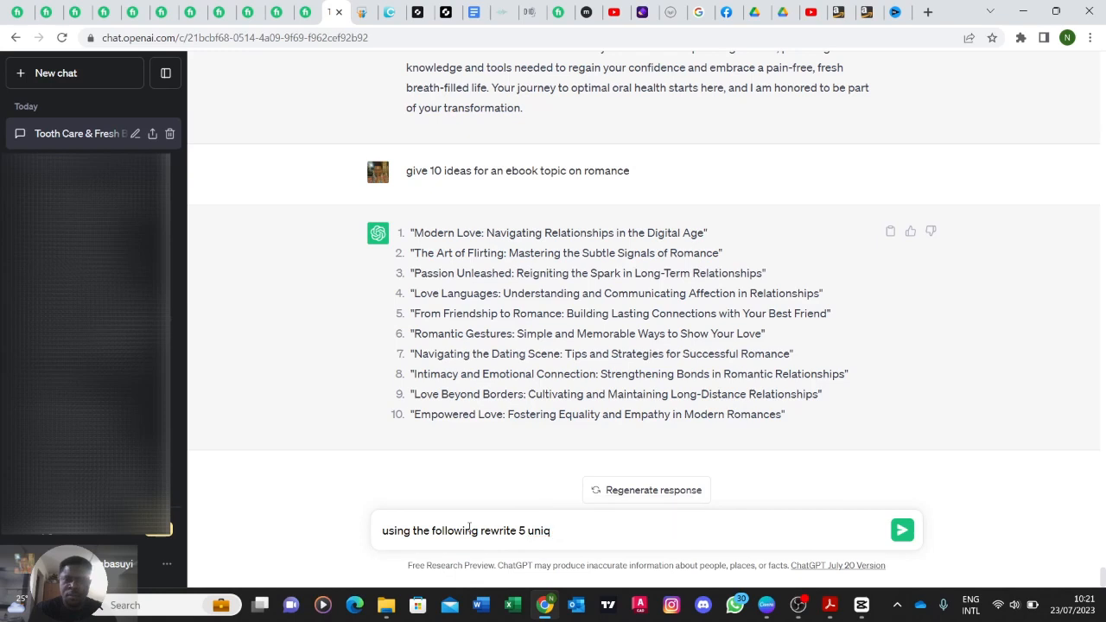
pyautogui.write('ue ')
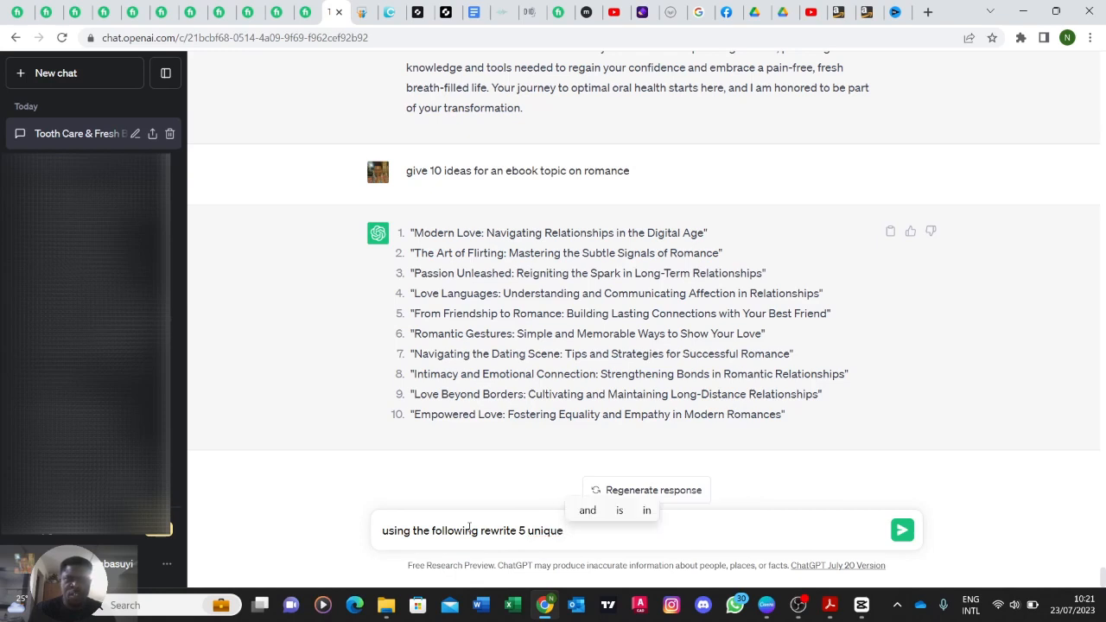
pyautogui.write('topice')
pyautogui.press('BackSpace')
pyautogui.write('s for my')
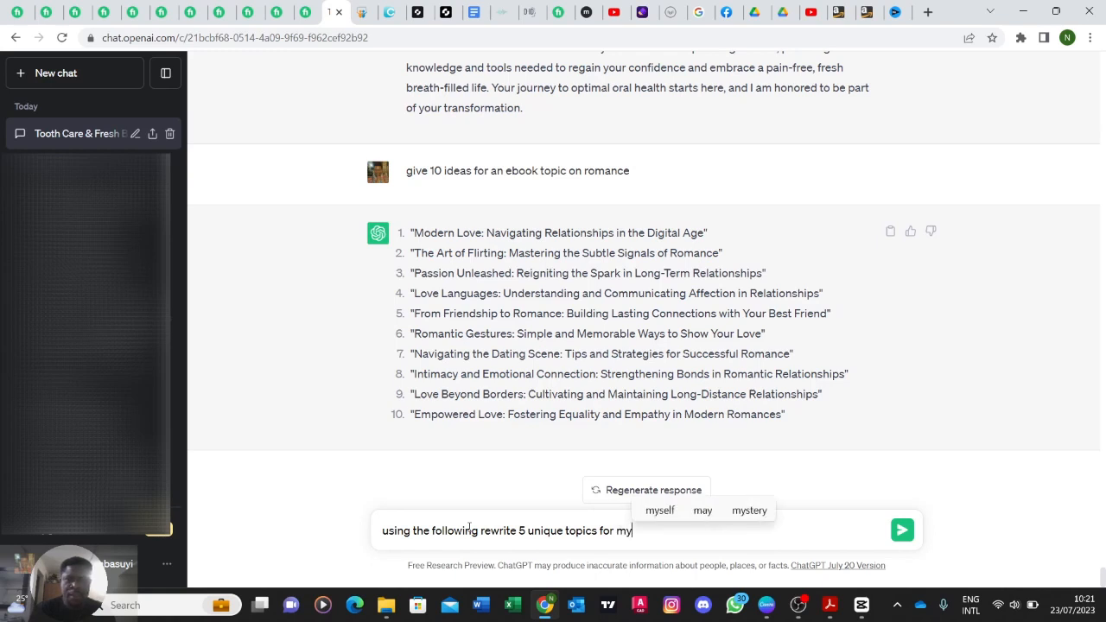
pyautogui.write(' rom')
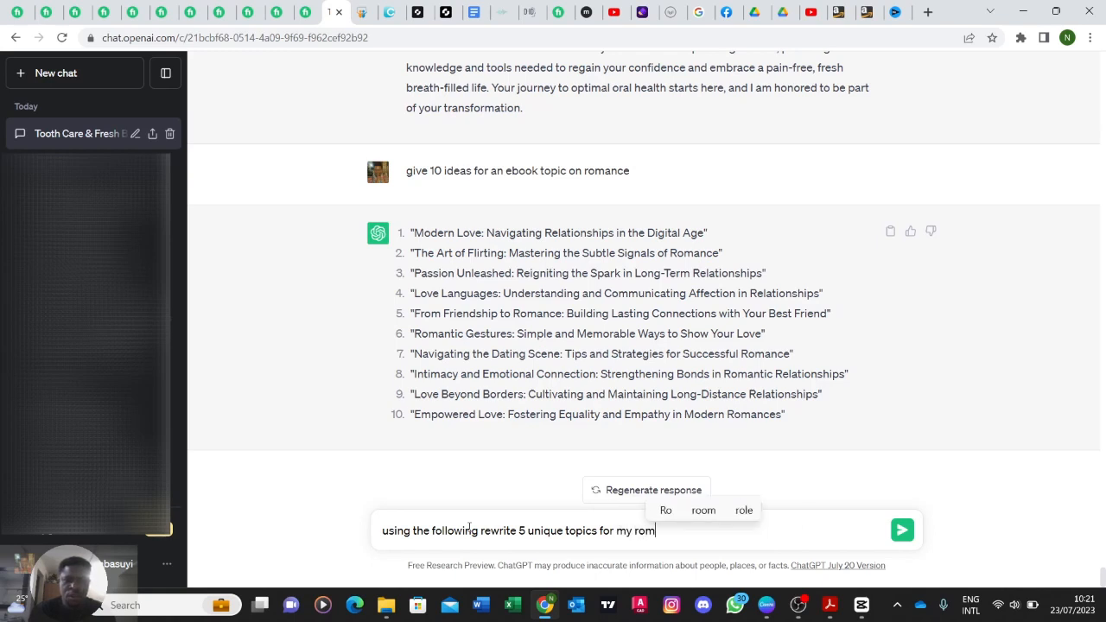
pyautogui.write('ance n')
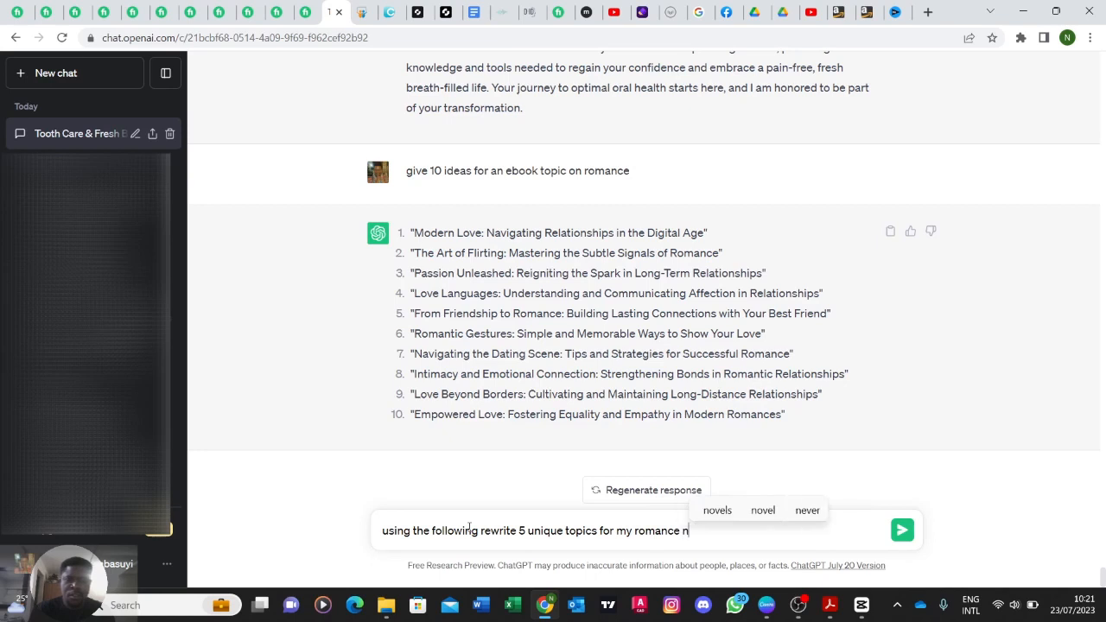
pyautogui.write('ovel')
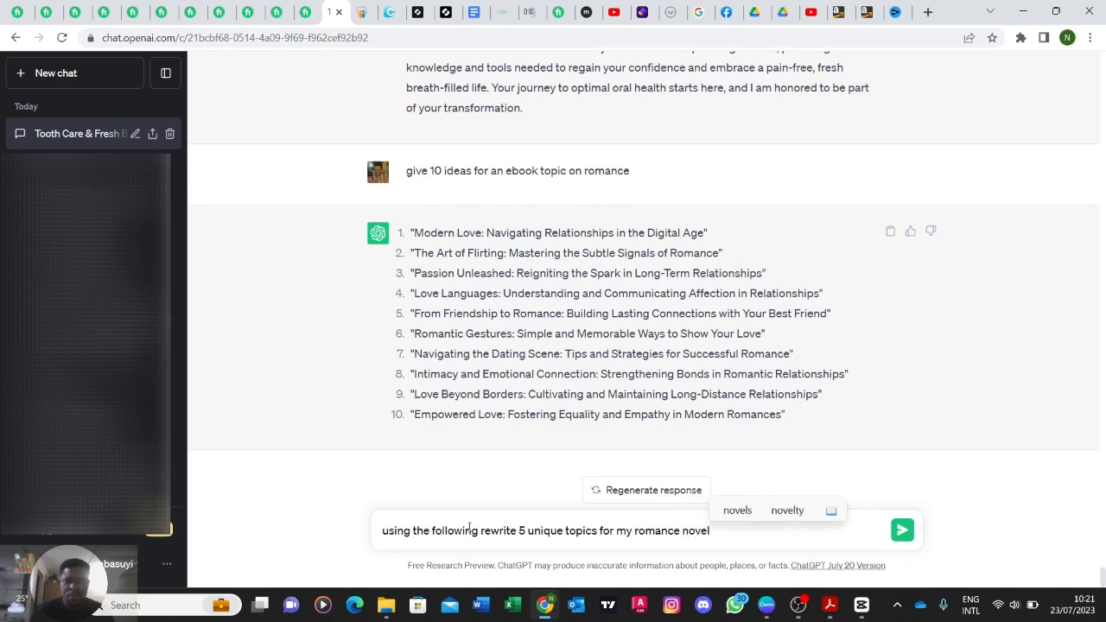
pyautogui.write('.make it entirely dife')
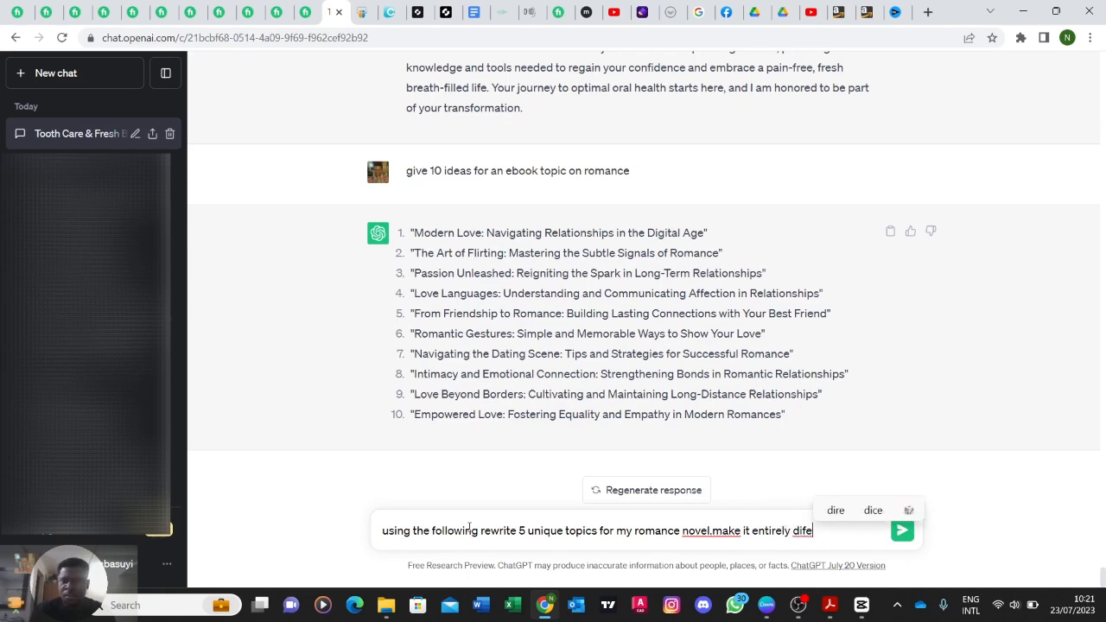
pyautogui.write('e')
pyautogui.write('r')
pyautogui.press('BackSpace')
pyautogui.press('BackSpace')
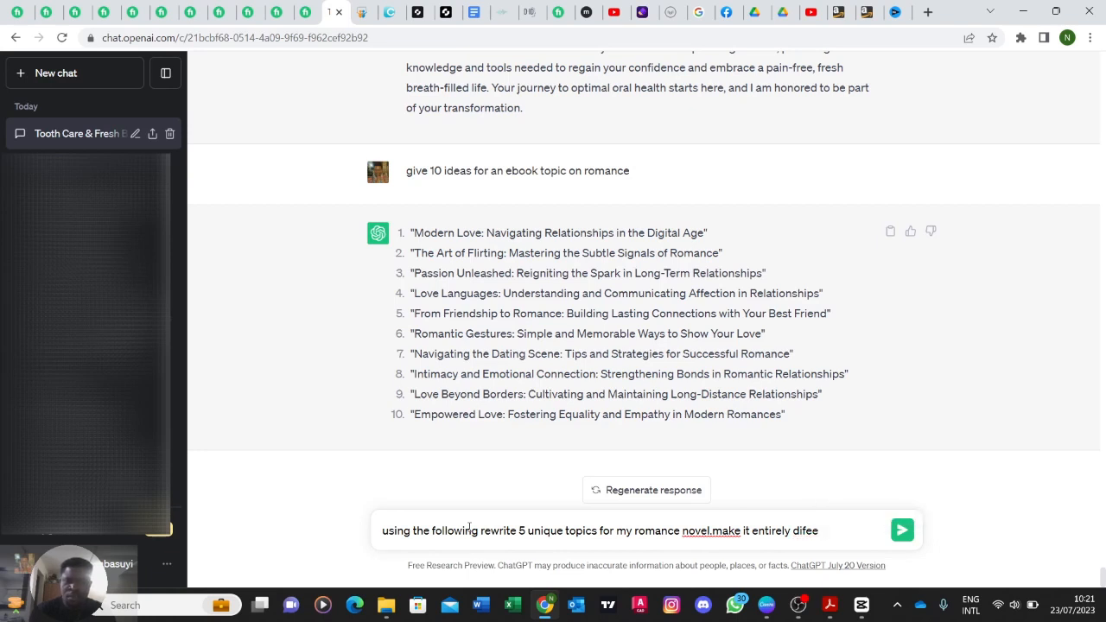
pyautogui.write('ferent f')
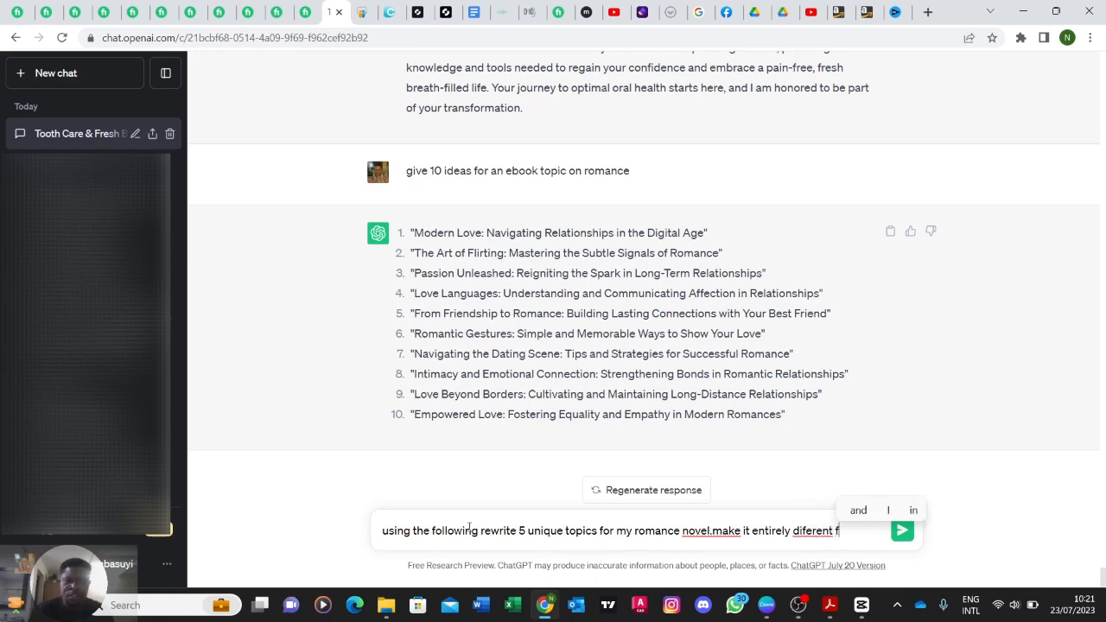
pyautogui.write('rom the ')
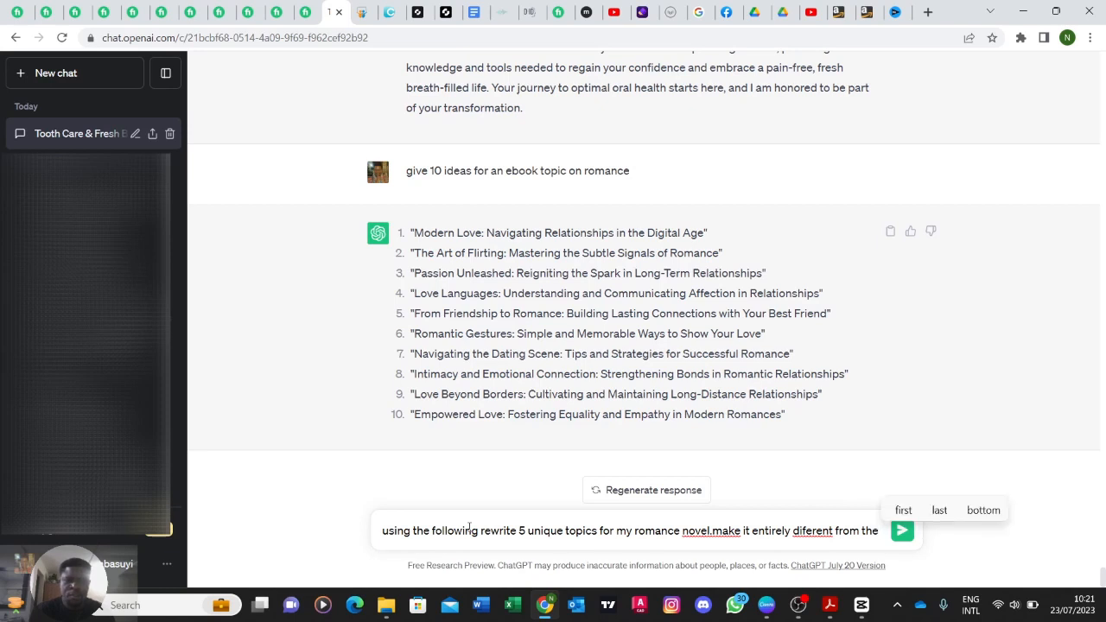
pyautogui.write('previous')
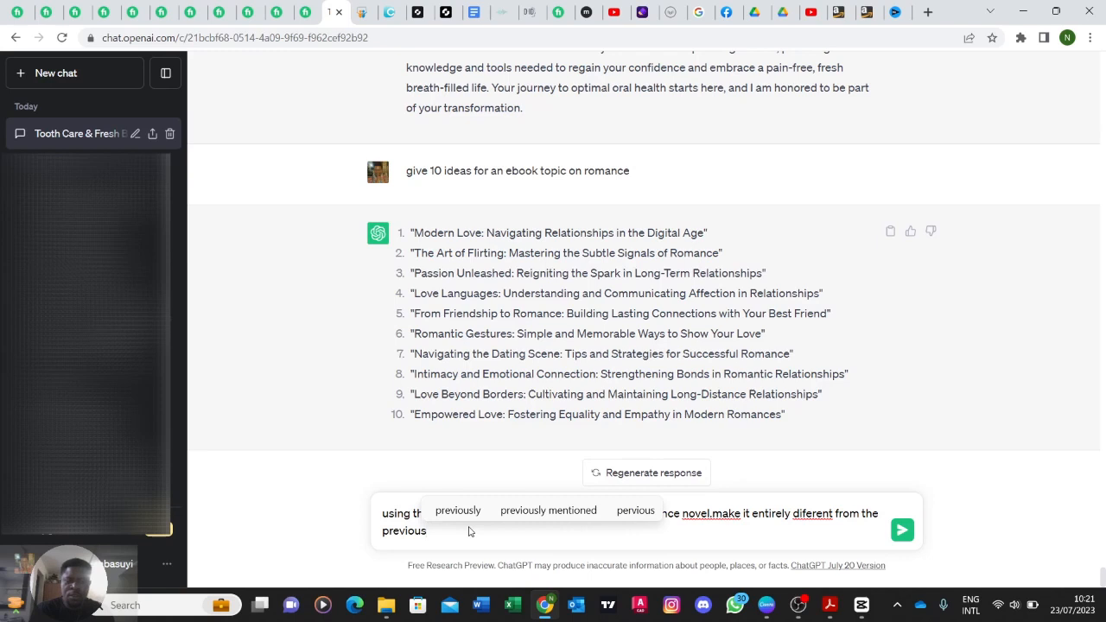
pyautogui.write(' ones')
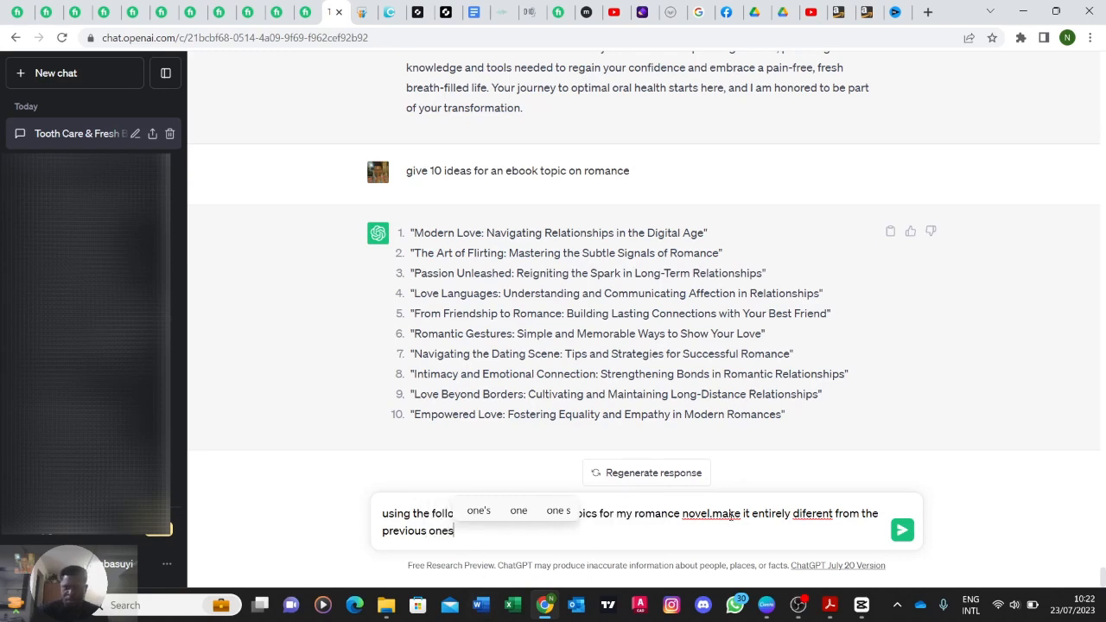
pyautogui.write('.')
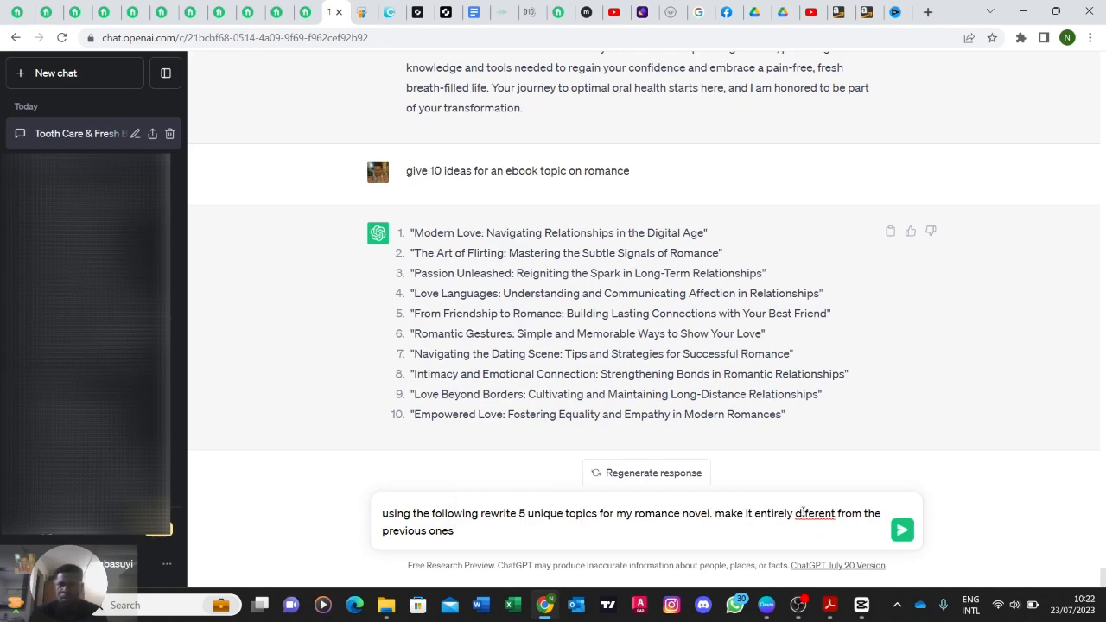
pyautogui.write(' f')
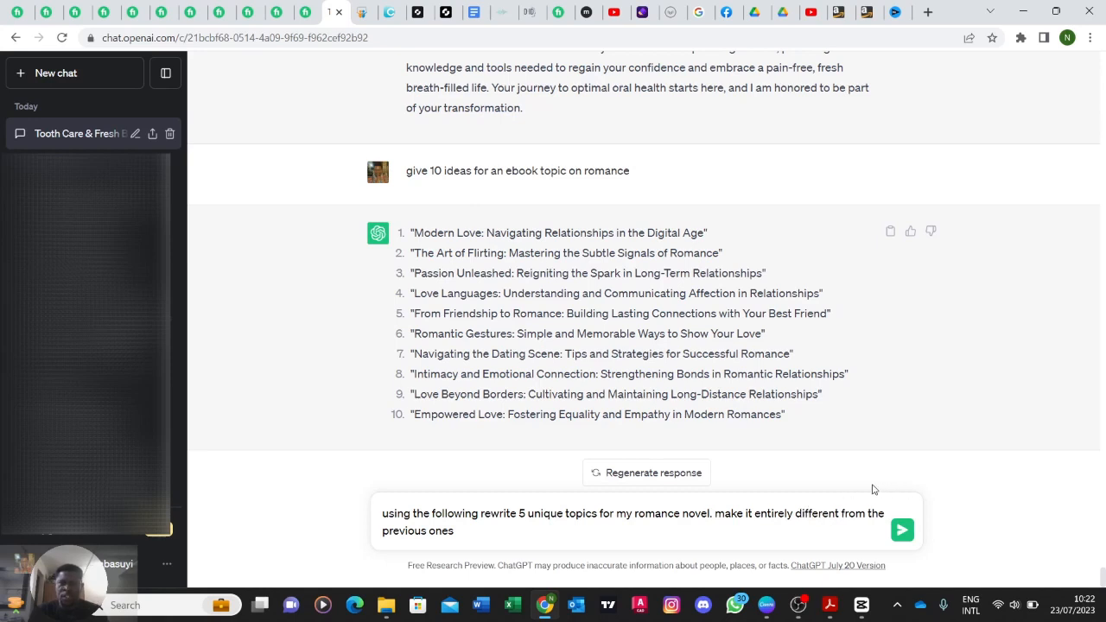
# Send the request and read the five new topics under 'Whispers of Eternity: A Timeless Love Story'.
pyautogui.press('Return')
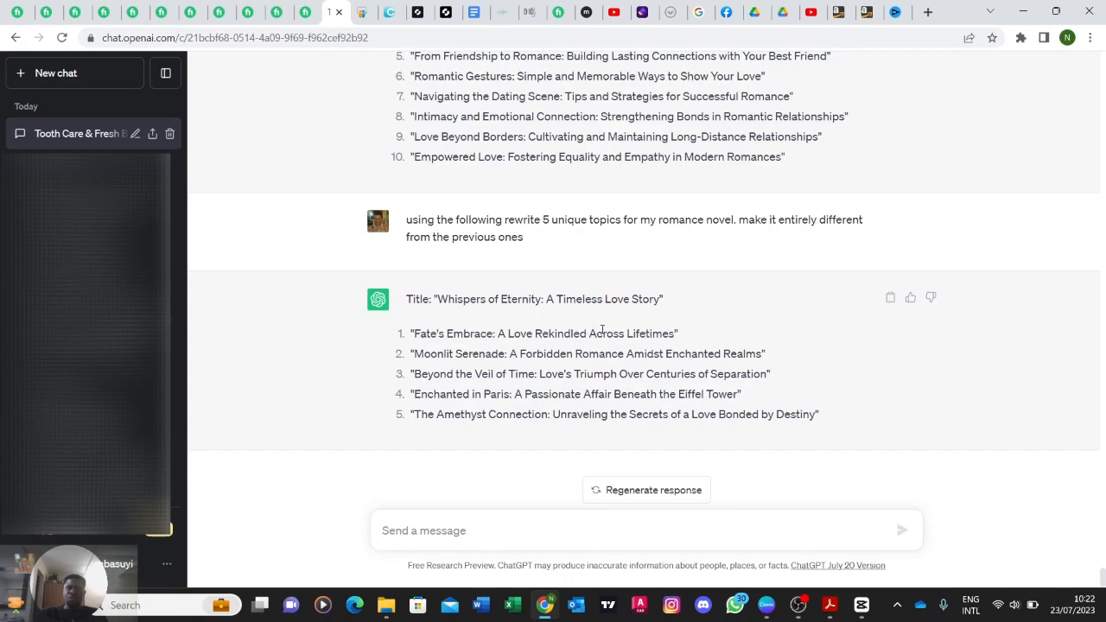
pyautogui.scroll(9, 602, 331)
pyautogui.scroll(-4, 605, 374)
pyautogui.scroll(-3, 605, 374)
pyautogui.scroll(1, 515, 320)
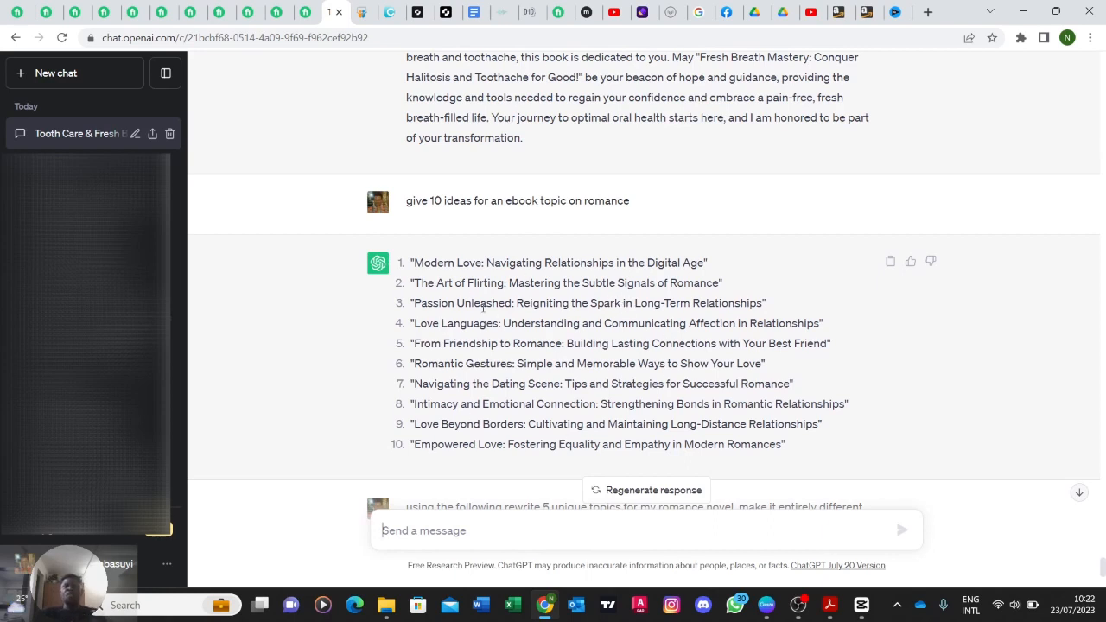
pyautogui.scroll(-3, 517, 377)
pyautogui.scroll(-2, 516, 378)
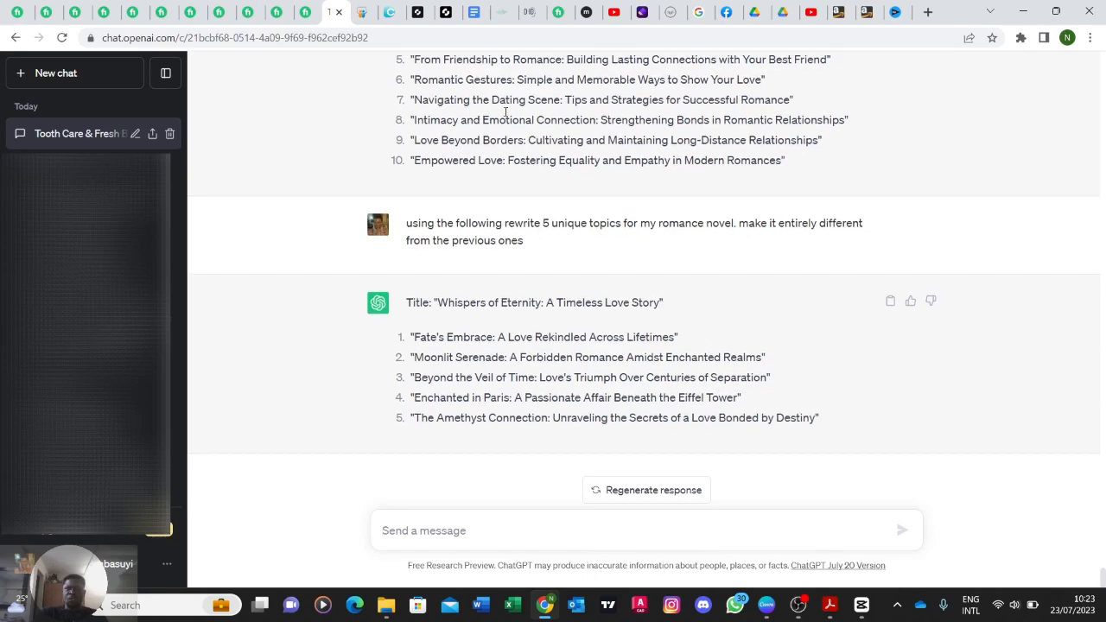
pyautogui.scroll(1, 505, 112)
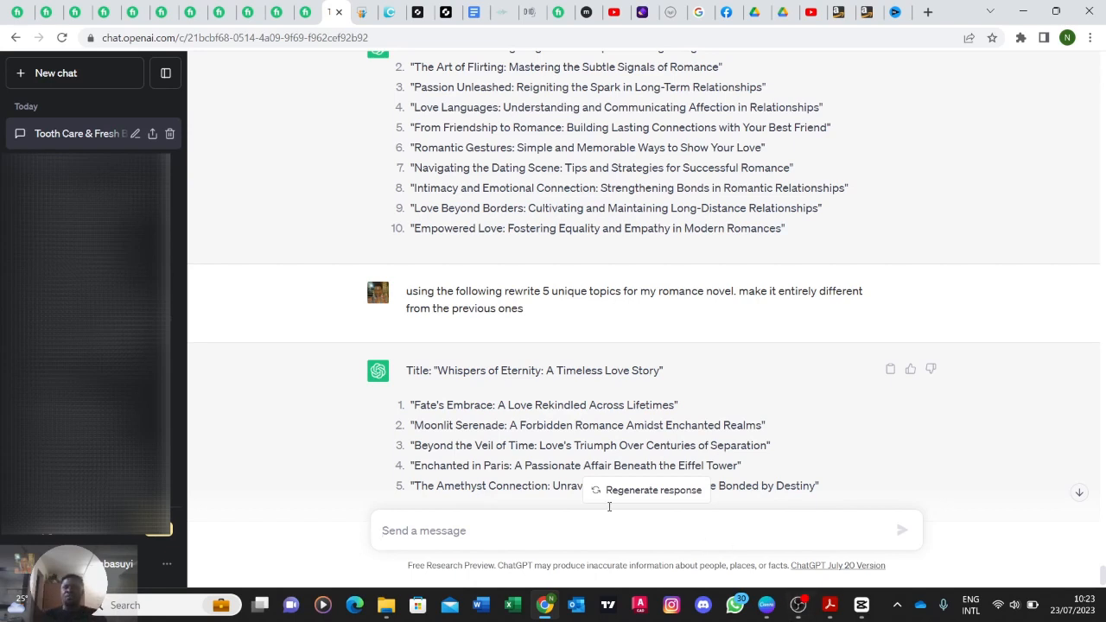
pyautogui.scroll(-1, 577, 423)
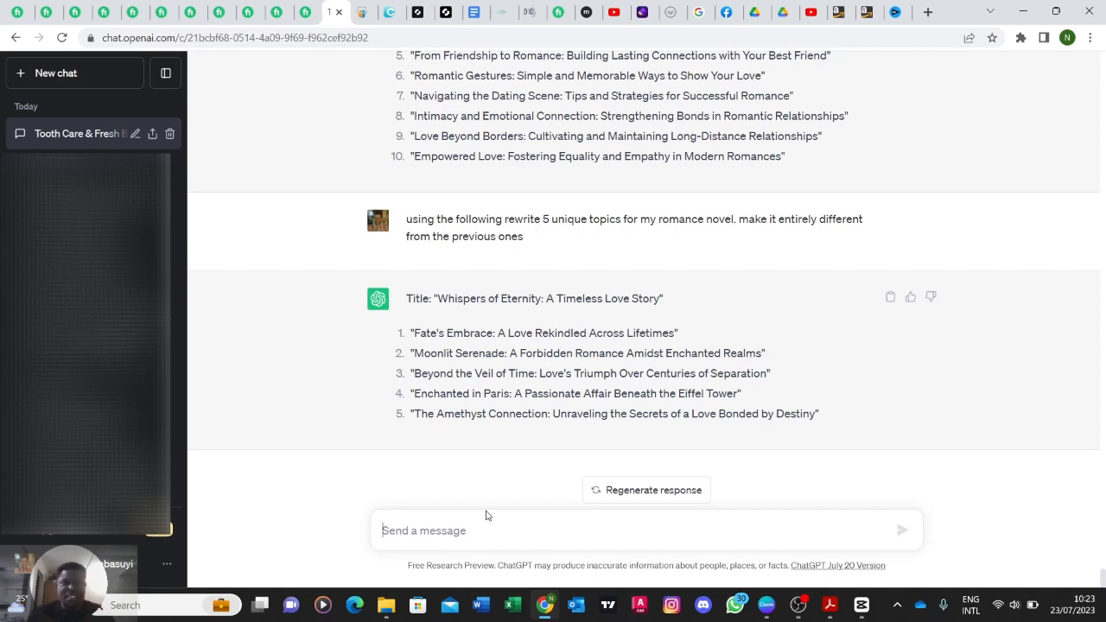
# Ask for an ebook outline on topic 3, 'Beyond the Veil of Time'.
pyautogui.write('wri')
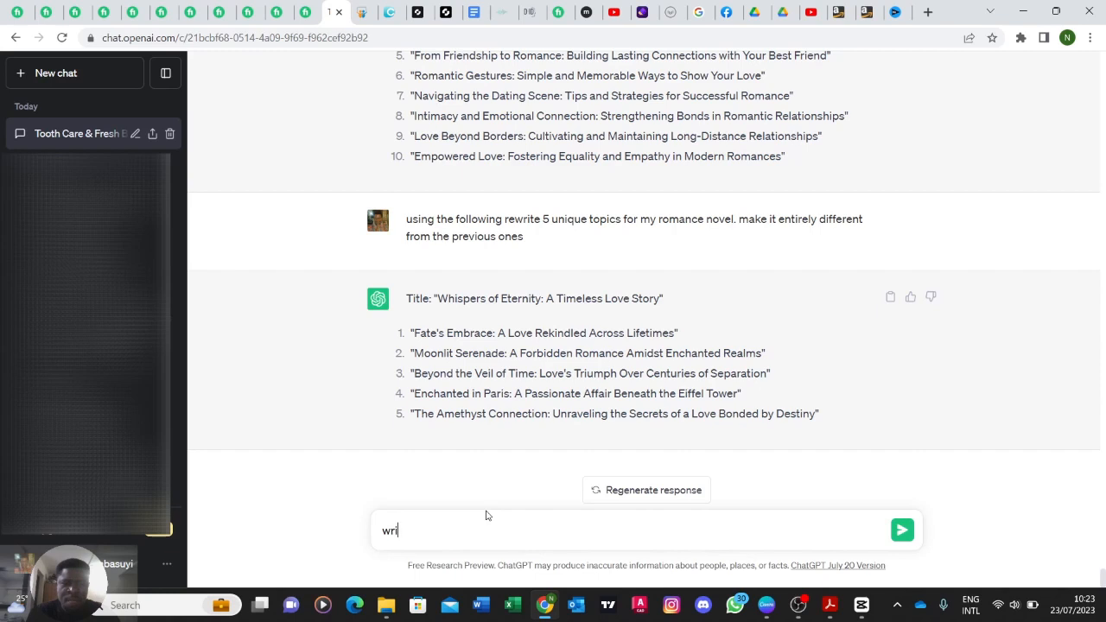
pyautogui.write('te an outline for a')
pyautogui.write('ebook')
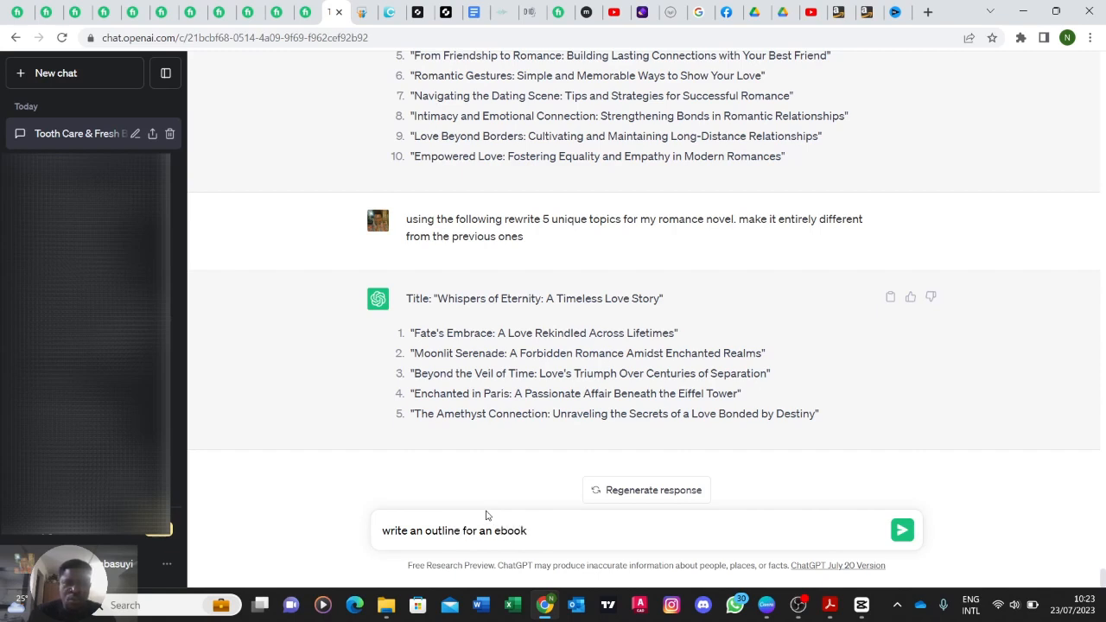
pyautogui.write(' on number')
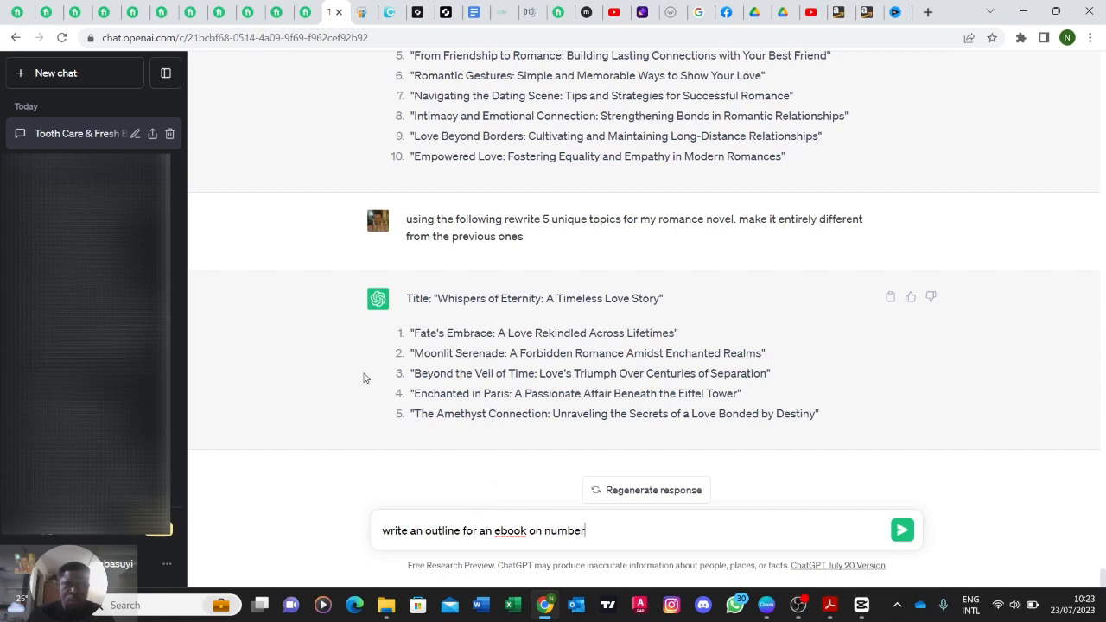
pyautogui.write('3')
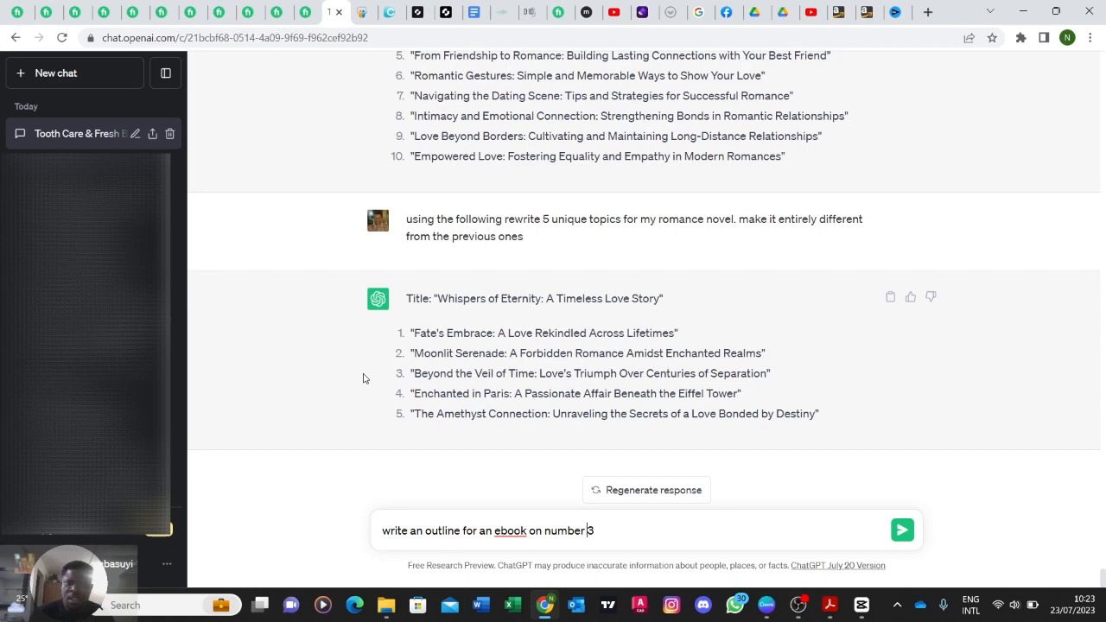
pyautogui.press('Return')
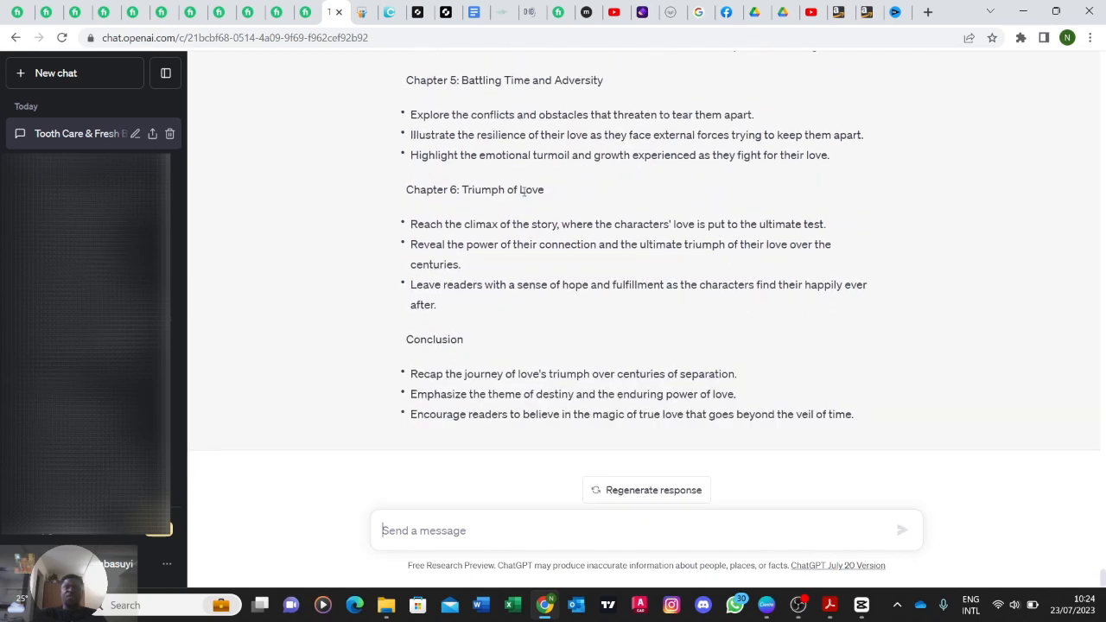
pyautogui.scroll(7, 526, 190)
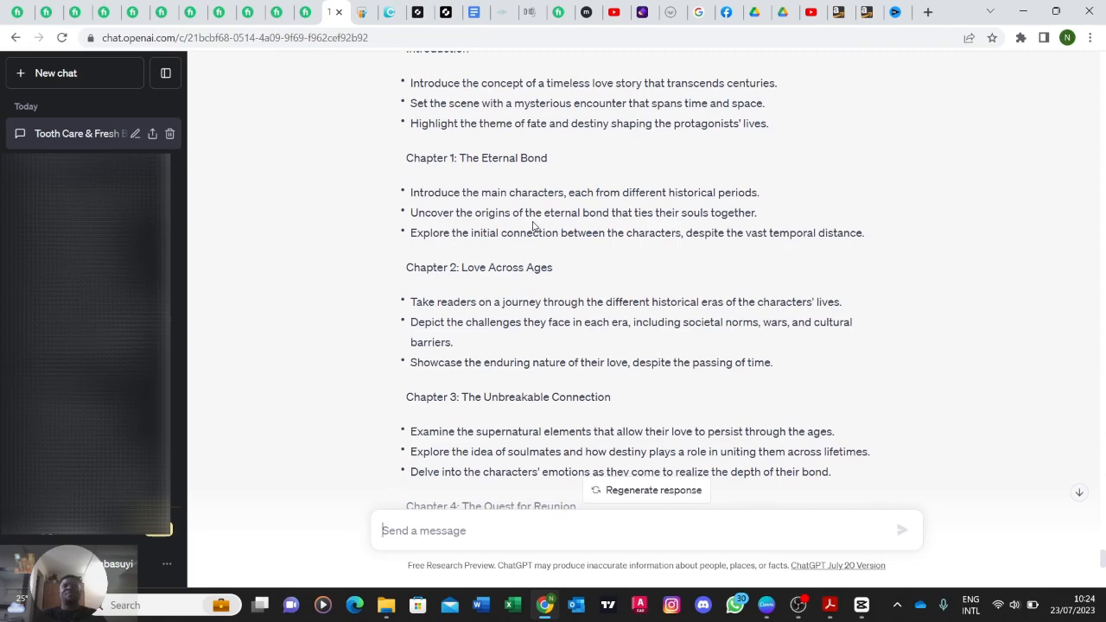
pyautogui.scroll(2, 593, 259)
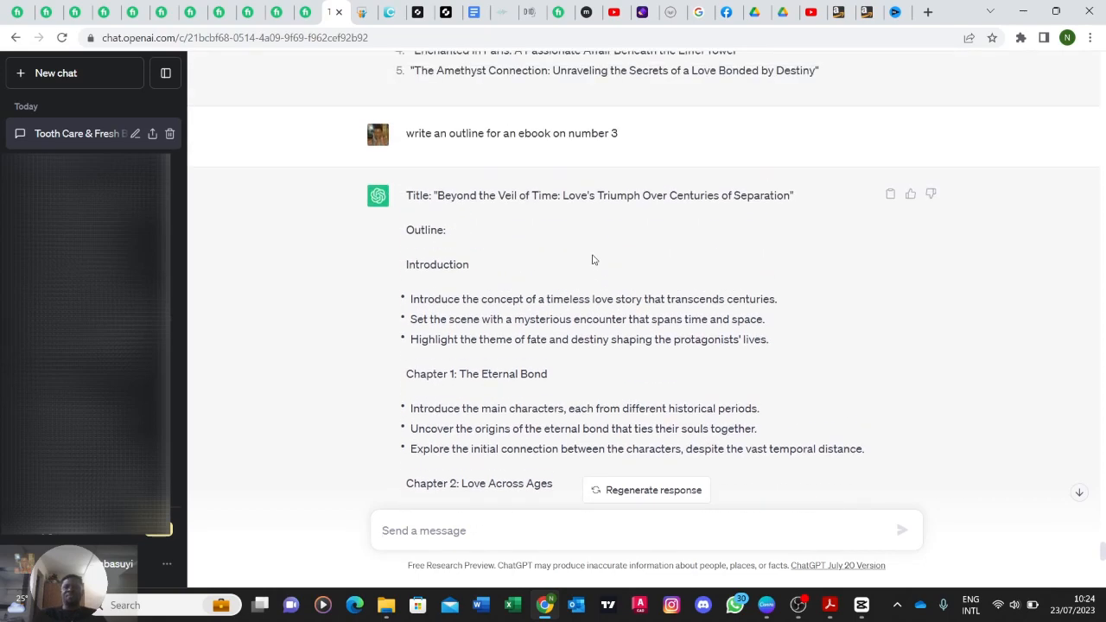
pyautogui.scroll(-1, 593, 259)
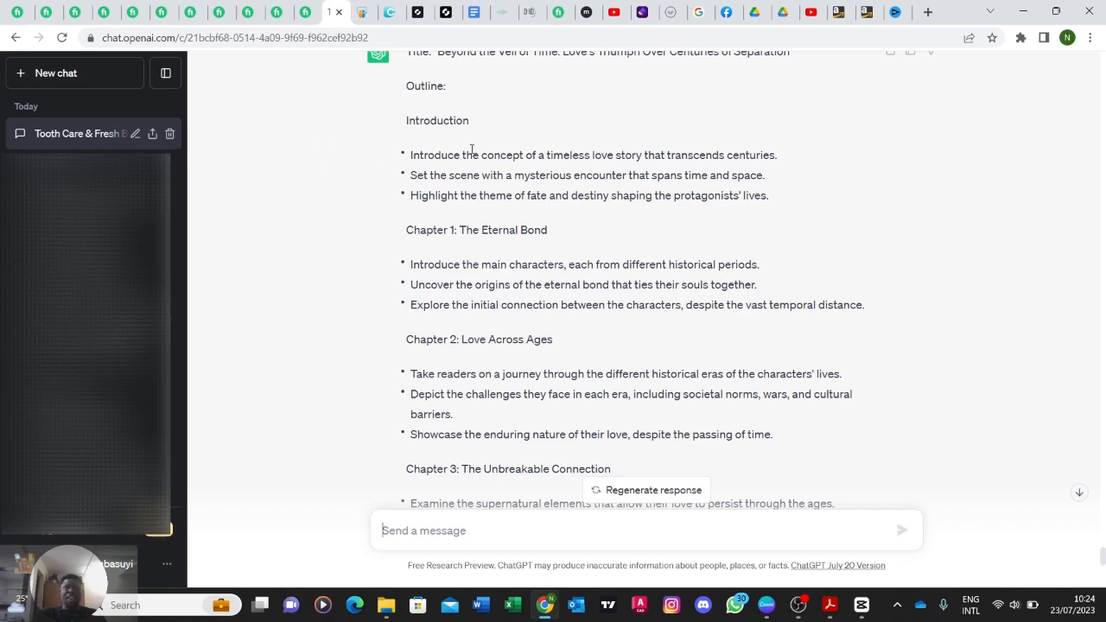
pyautogui.scroll(1, 469, 148)
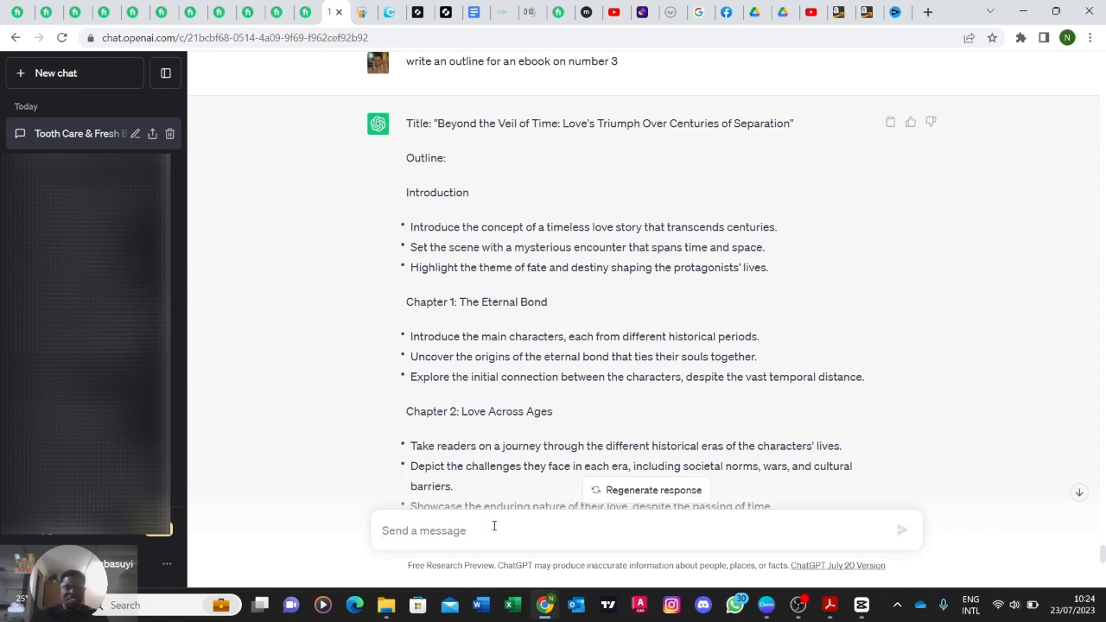
# Draft 'write a detailed introduction. make it intriguing, passionate, entertaining and storytelling in nature.' and select the tone words.
pyautogui.write('write')
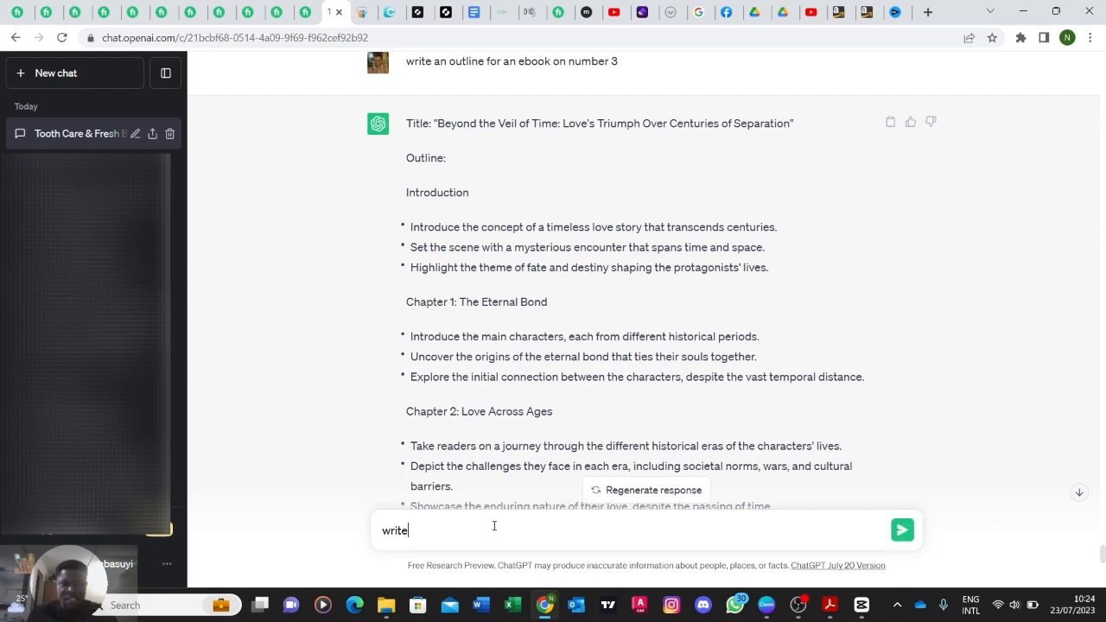
pyautogui.write(' the')
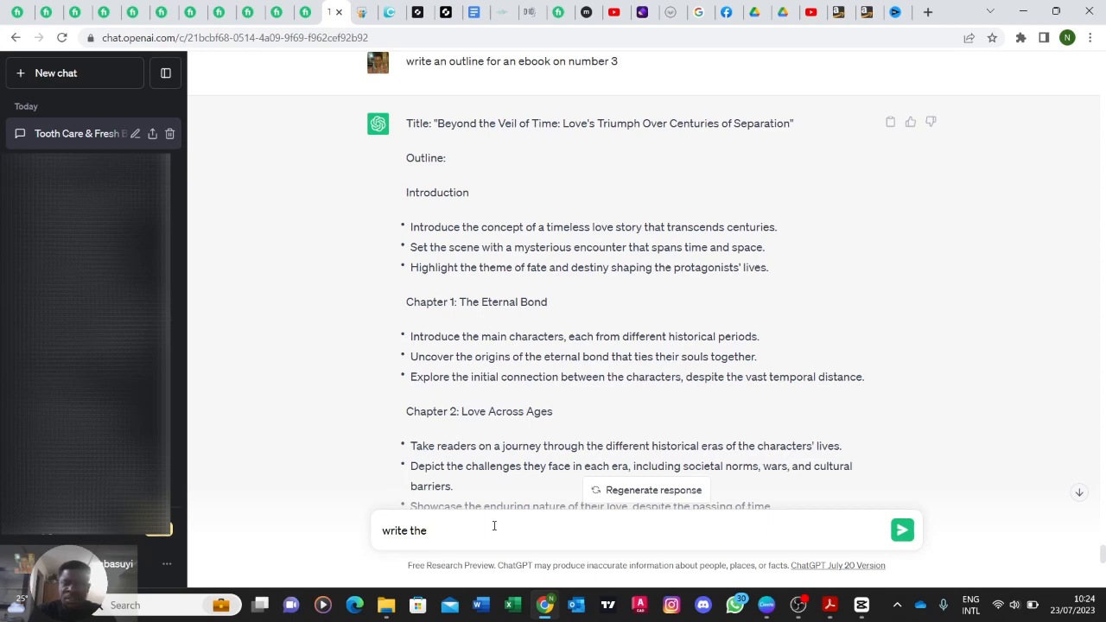
pyautogui.press('BackSpace')
pyautogui.press('BackSpace')
pyautogui.write('ndetail')
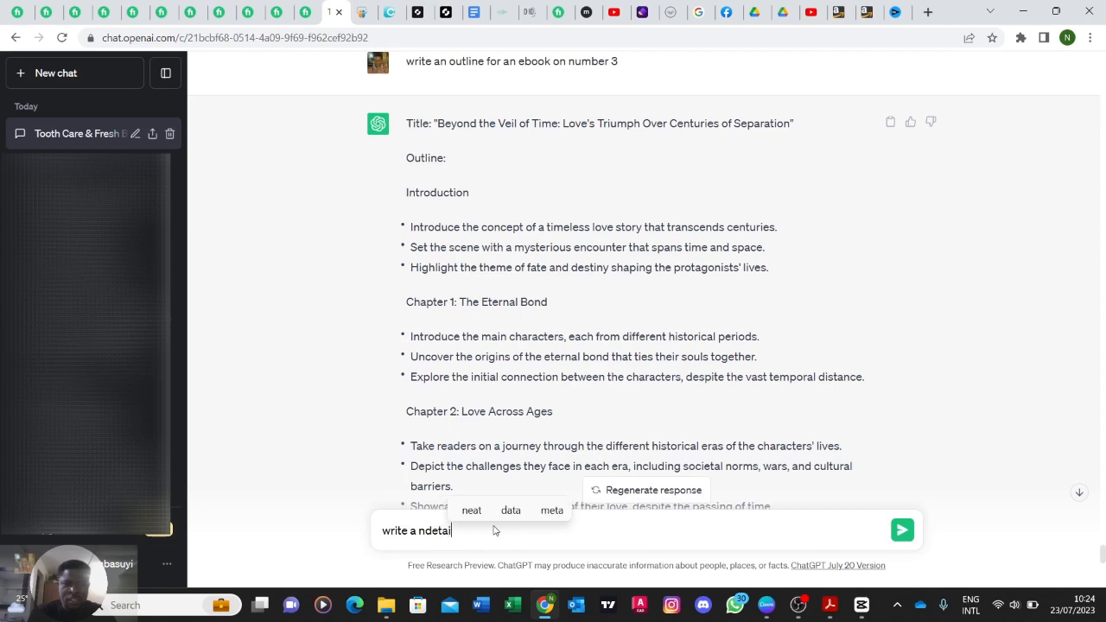
pyautogui.write('ed')
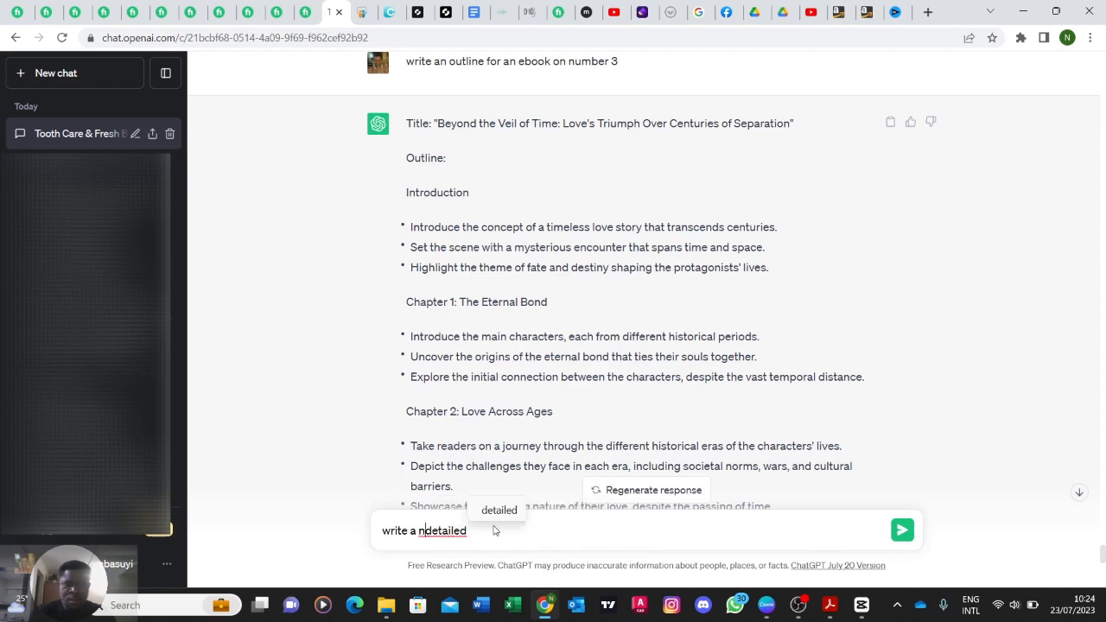
pyautogui.press('BackSpace')
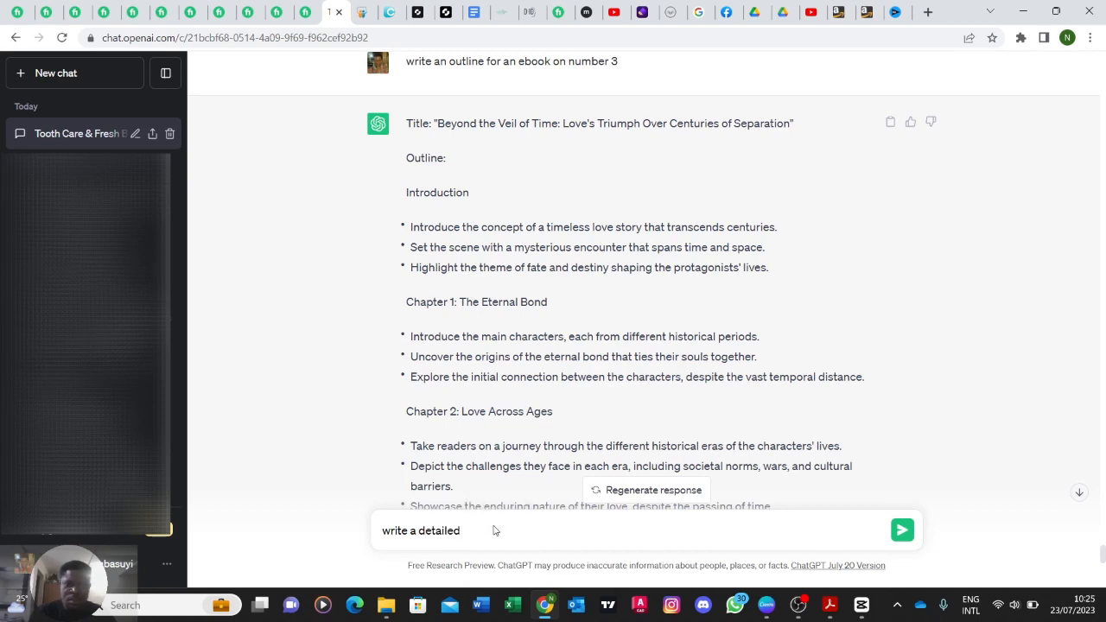
pyautogui.write('introduction')
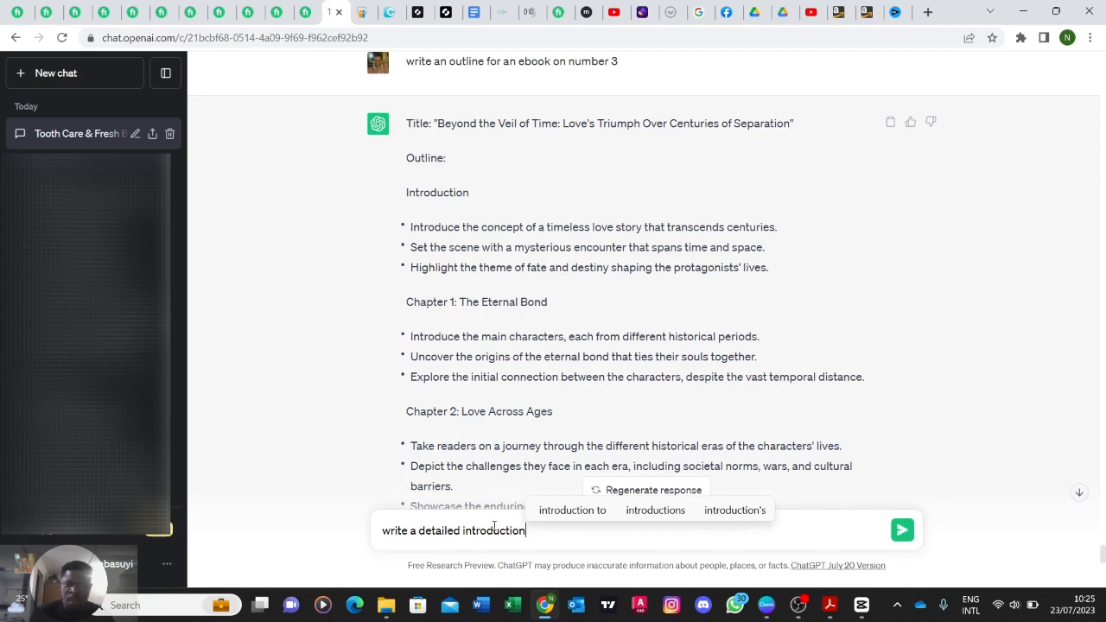
pyautogui.write('. mak')
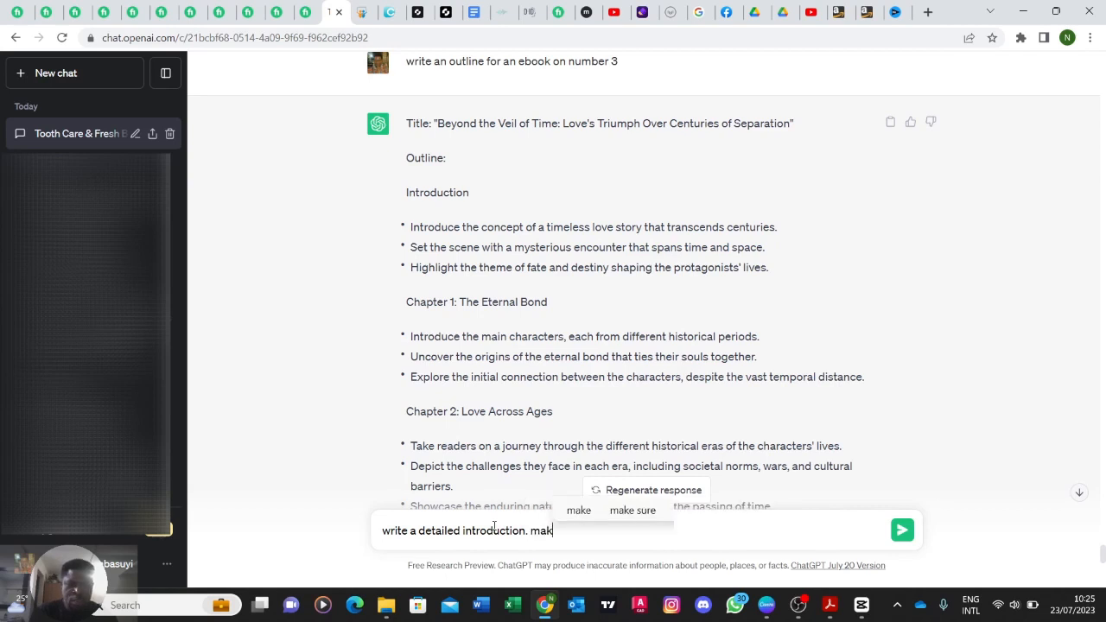
pyautogui.write('e it')
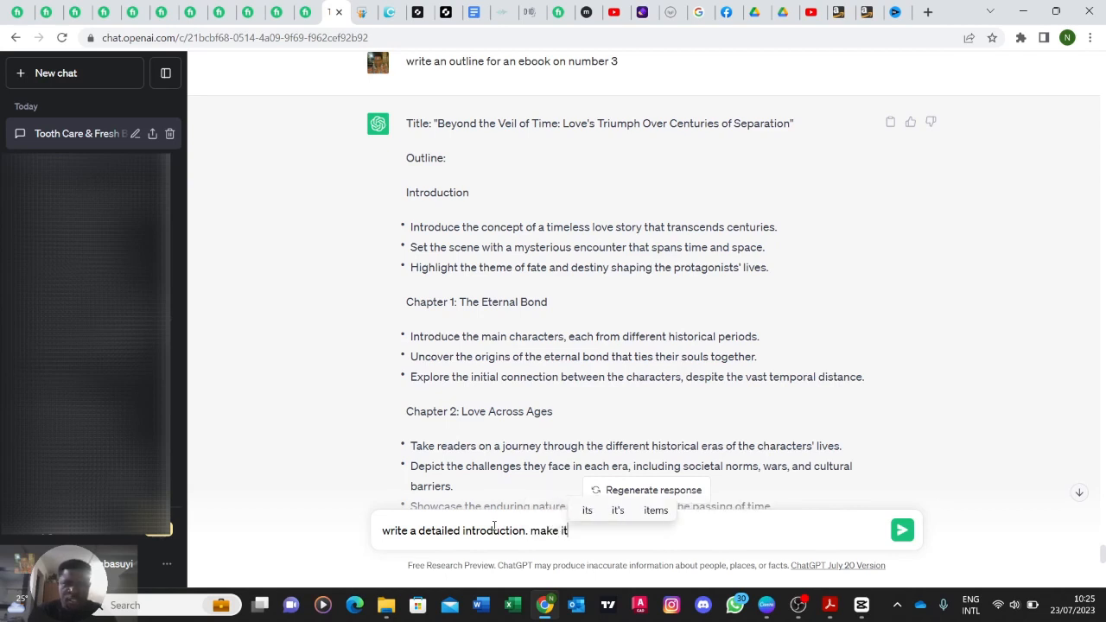
pyautogui.write(' inti')
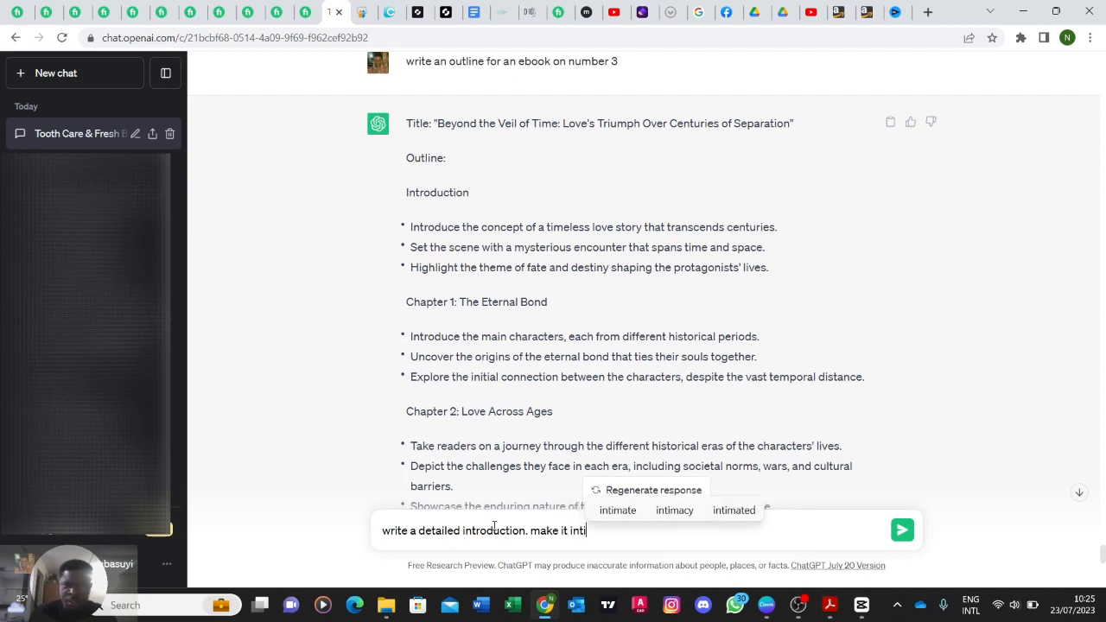
pyautogui.press('BackSpace')
pyautogui.write('r')
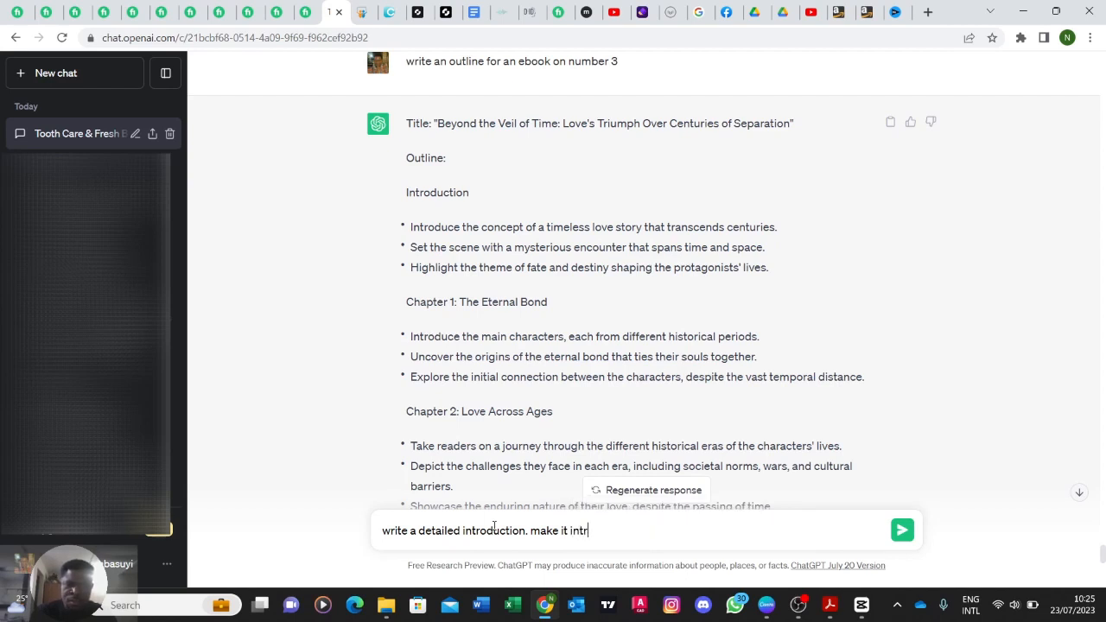
pyautogui.write('i')
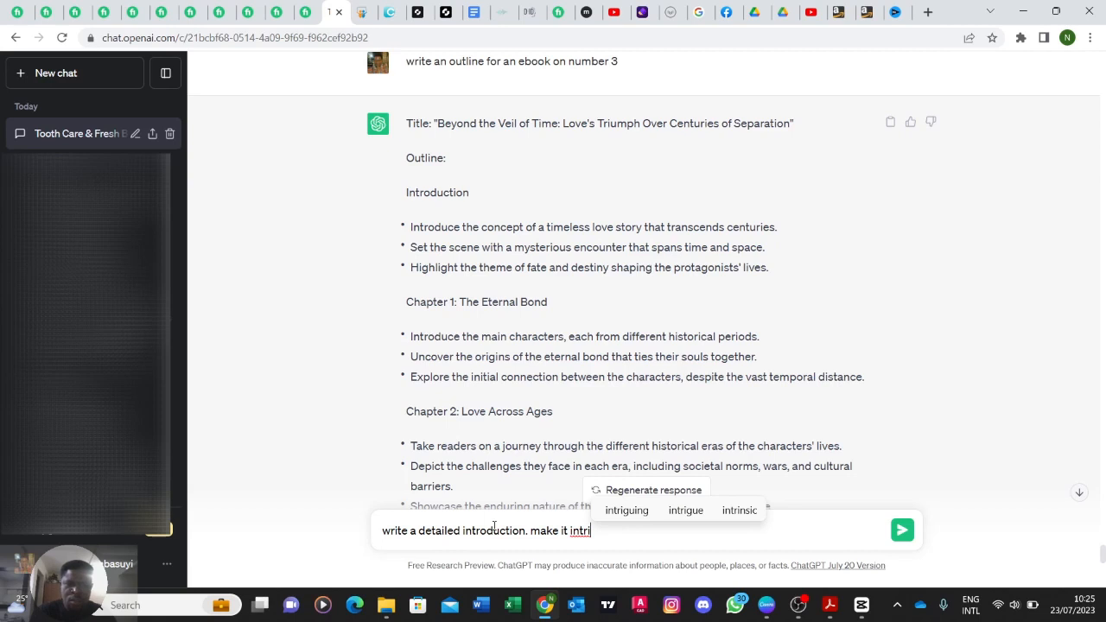
pyautogui.write('guing')
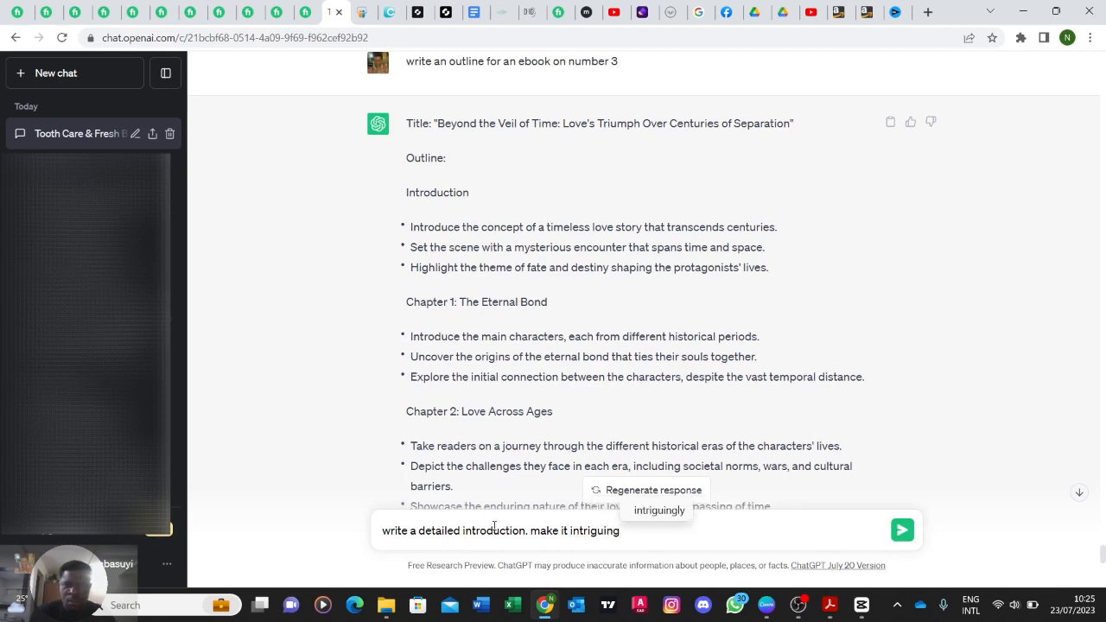
pyautogui.write('<')
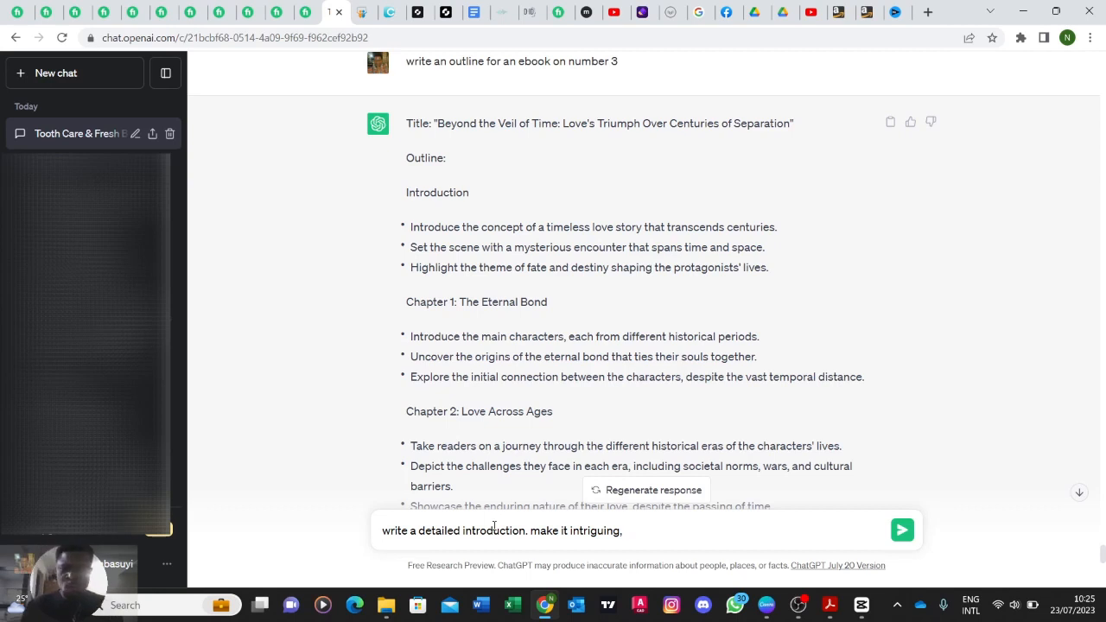
pyautogui.write('pas')
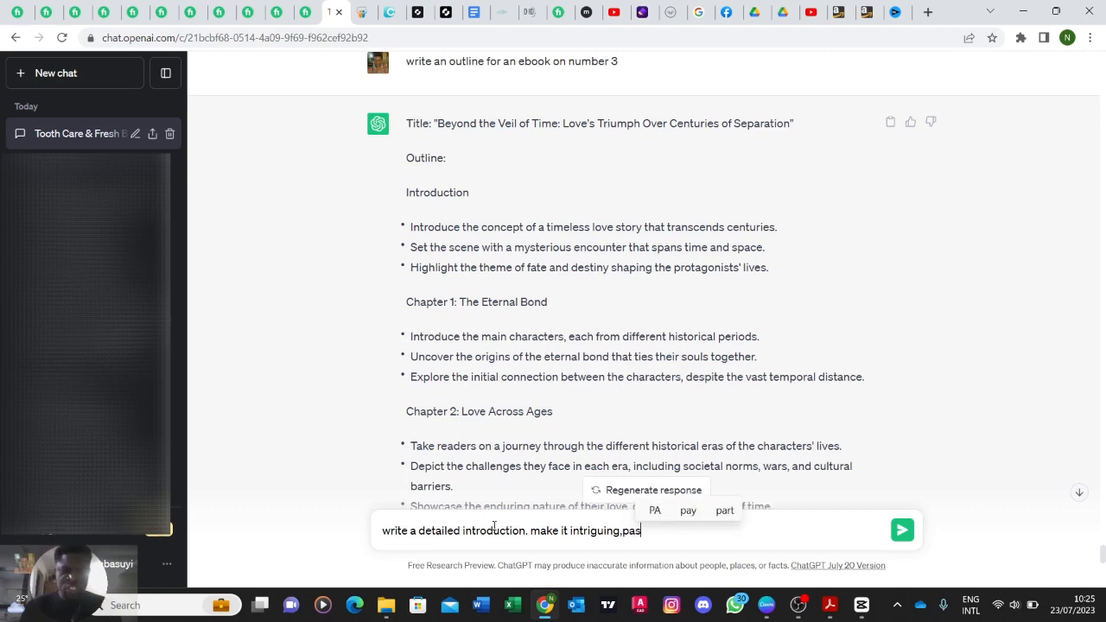
pyautogui.write('sionat')
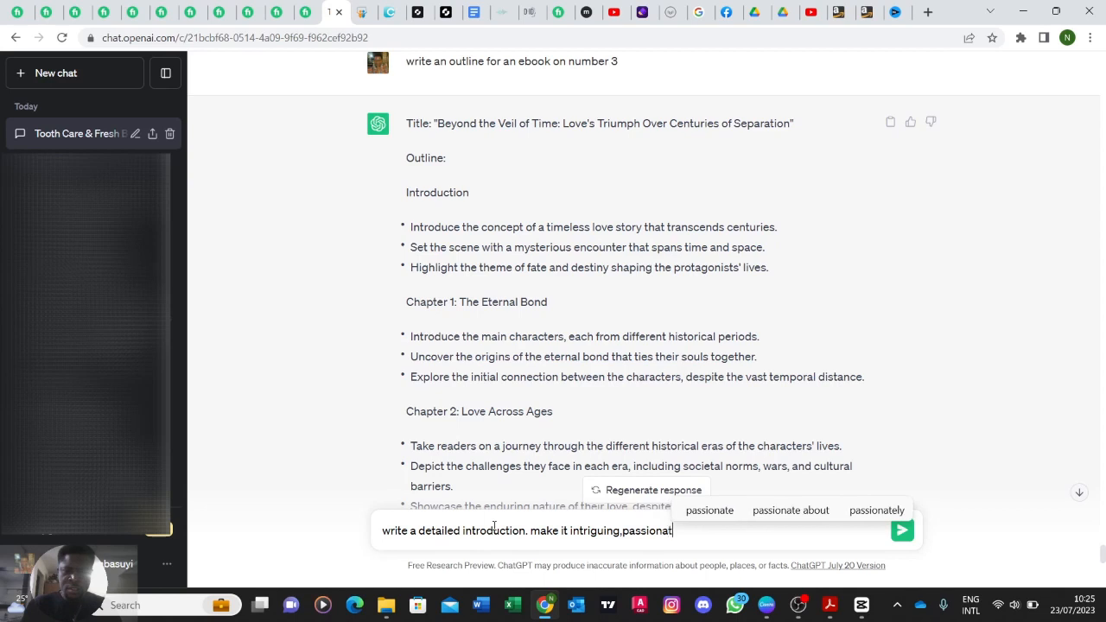
pyautogui.write('e,')
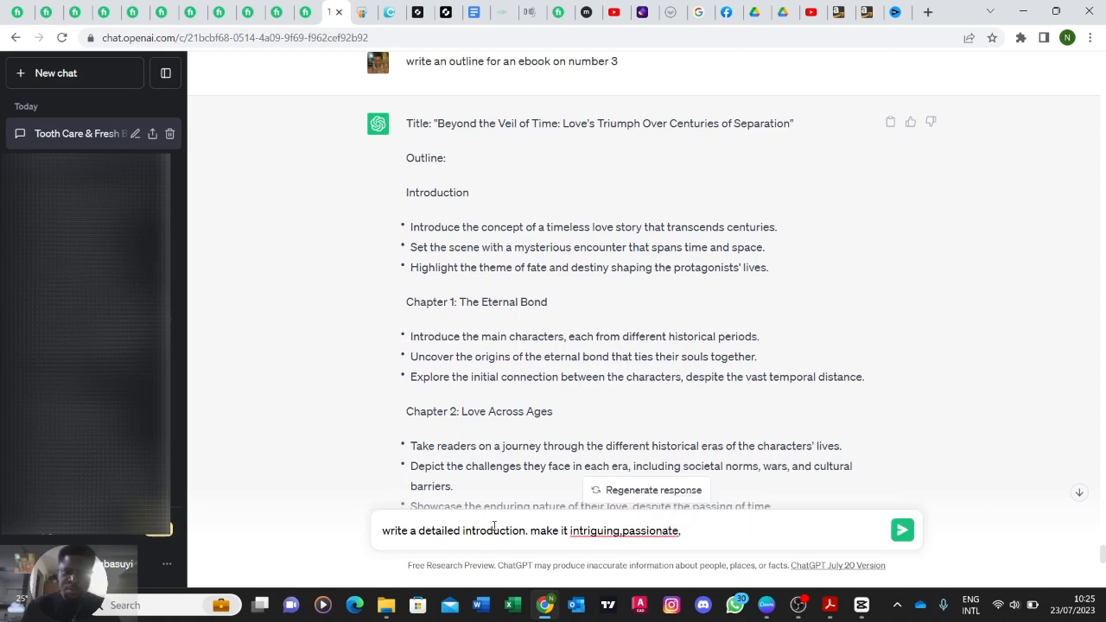
pyautogui.write('en')
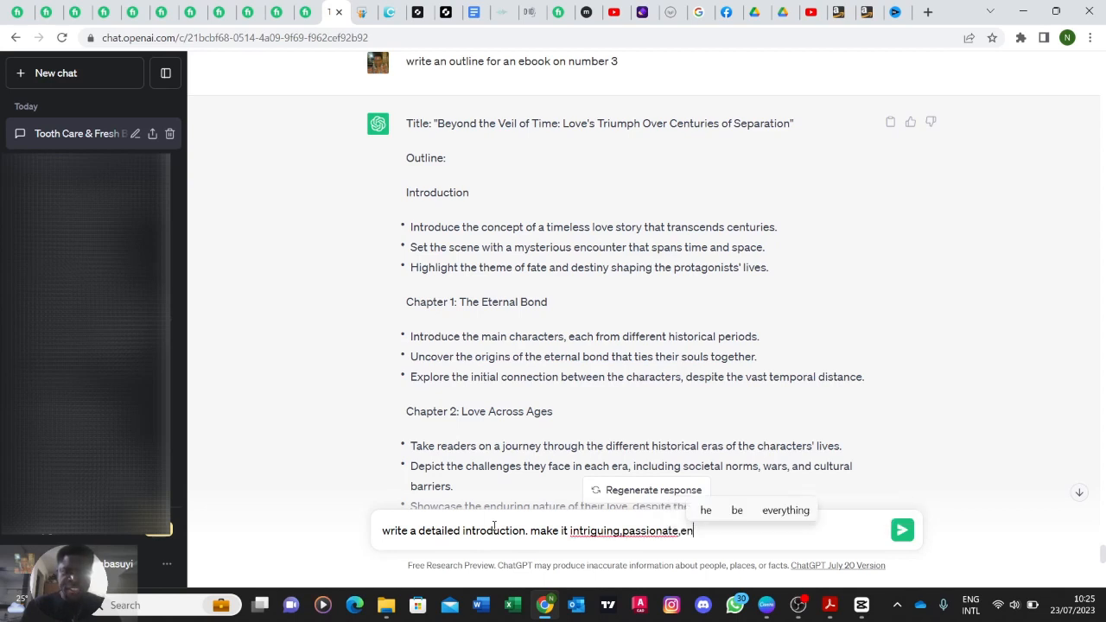
pyautogui.write('tertai')
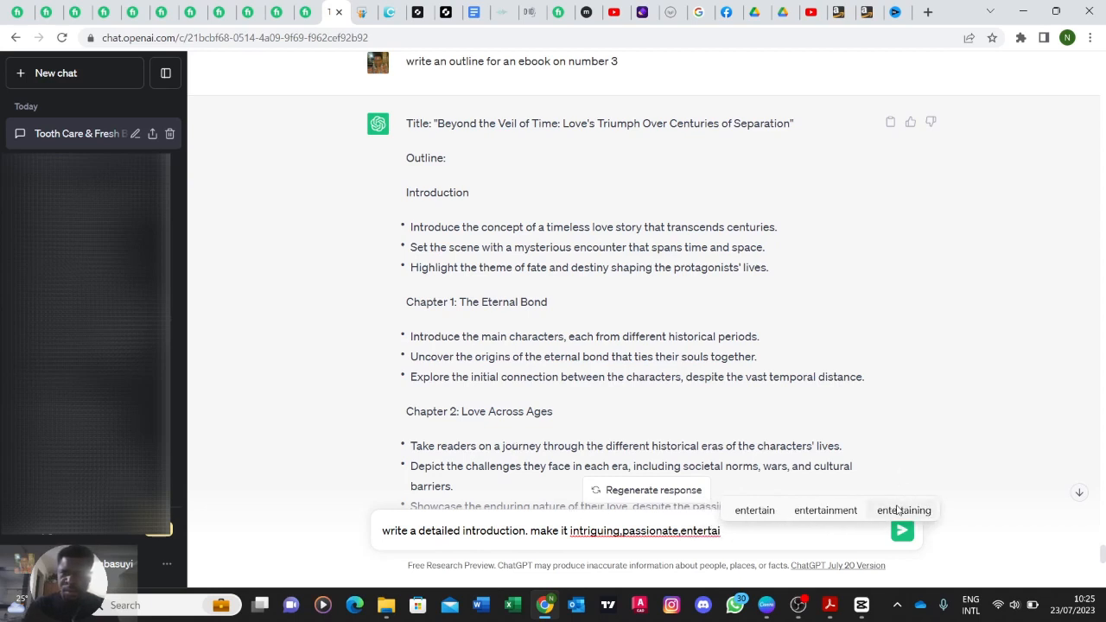
pyautogui.click(898, 511)
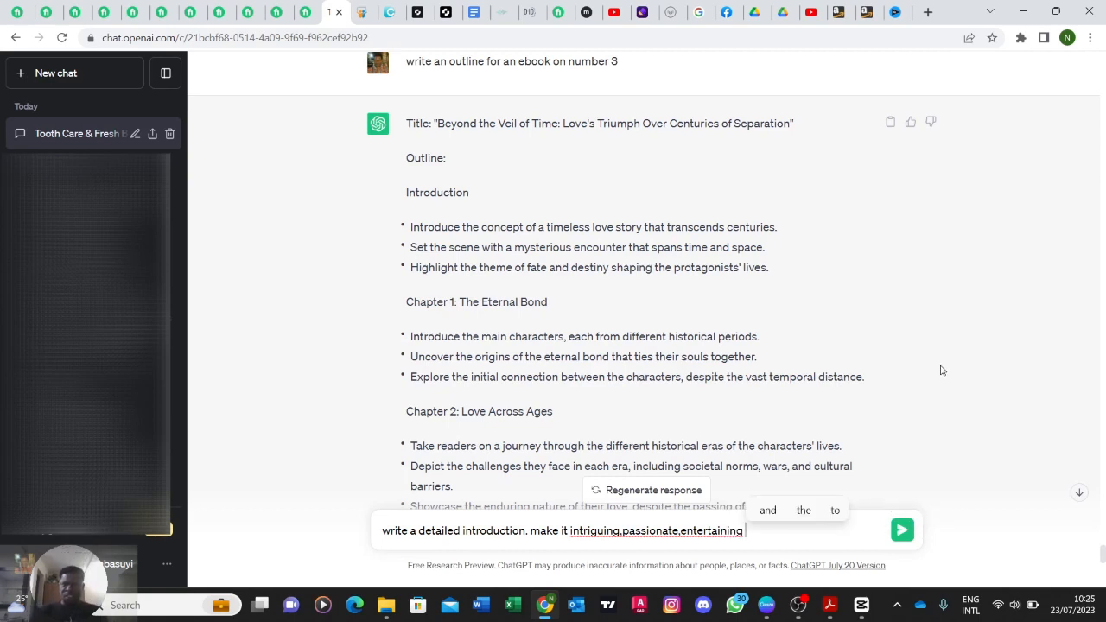
pyautogui.write('and ')
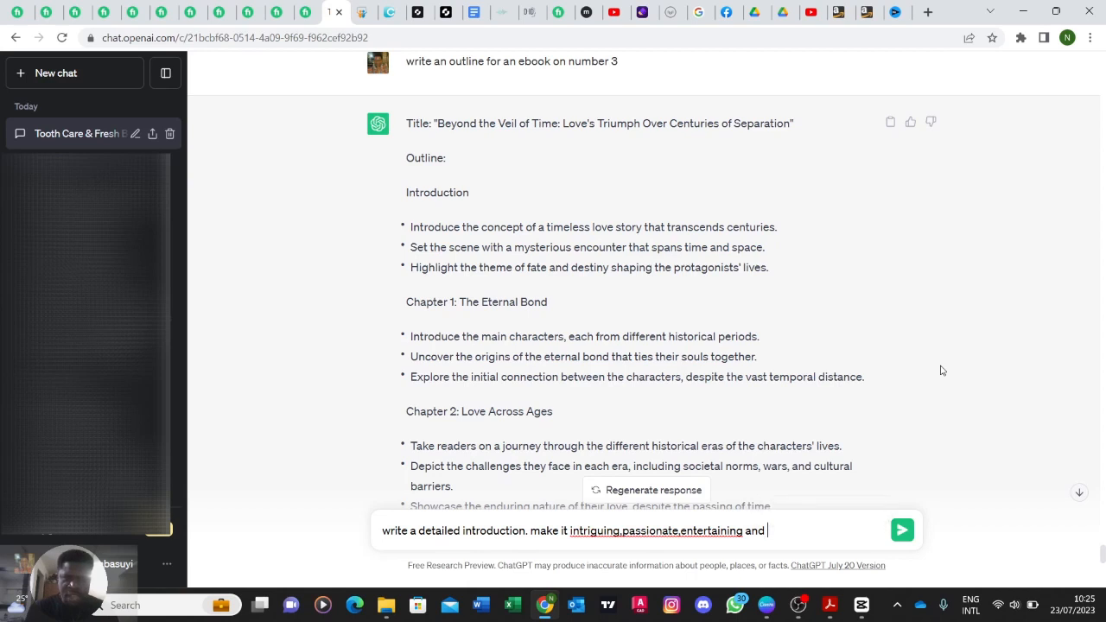
pyautogui.write('story')
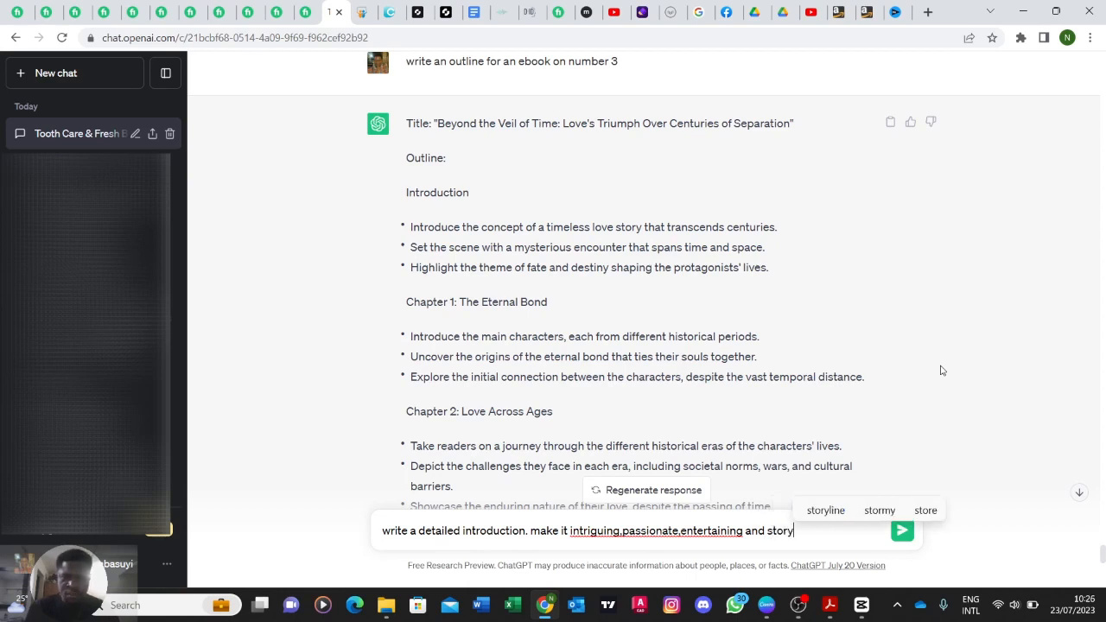
pyautogui.write('tell')
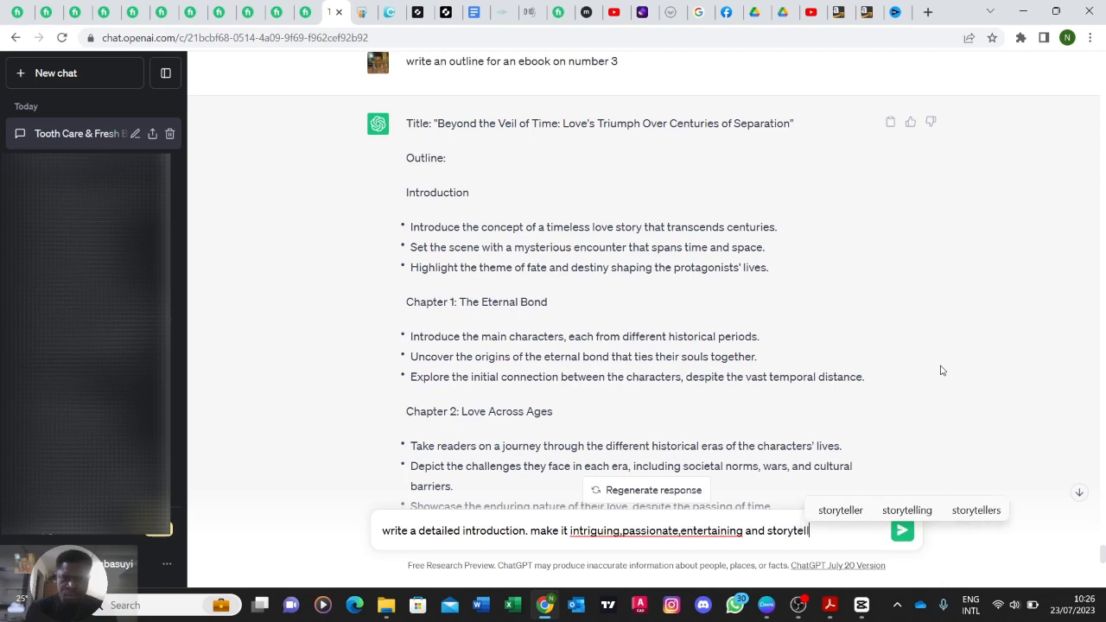
pyautogui.write('ing in ')
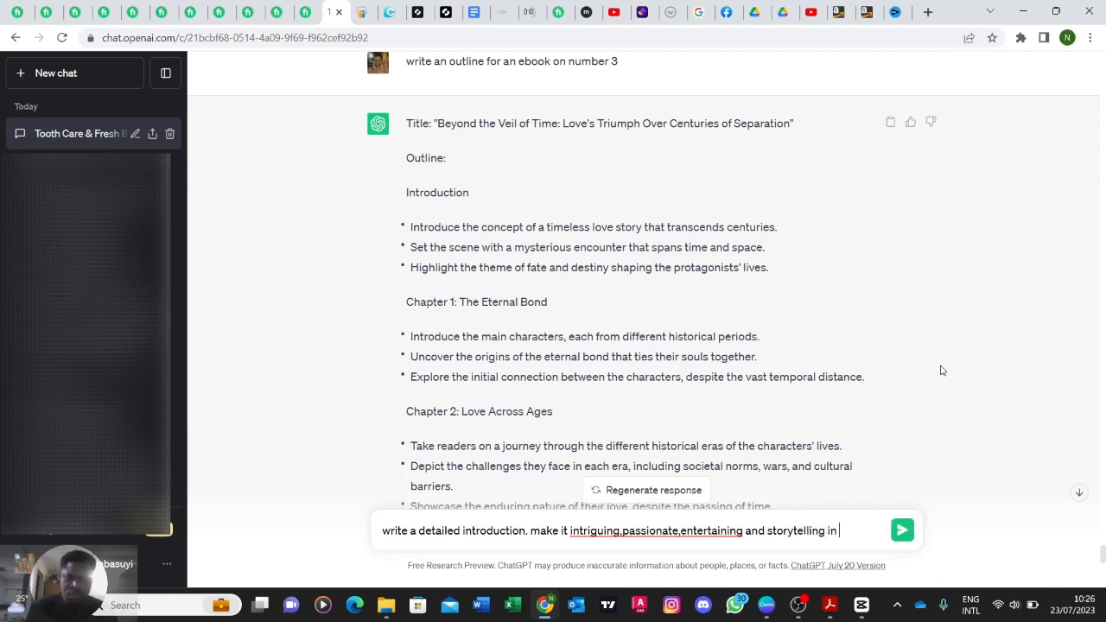
pyautogui.write('nature')
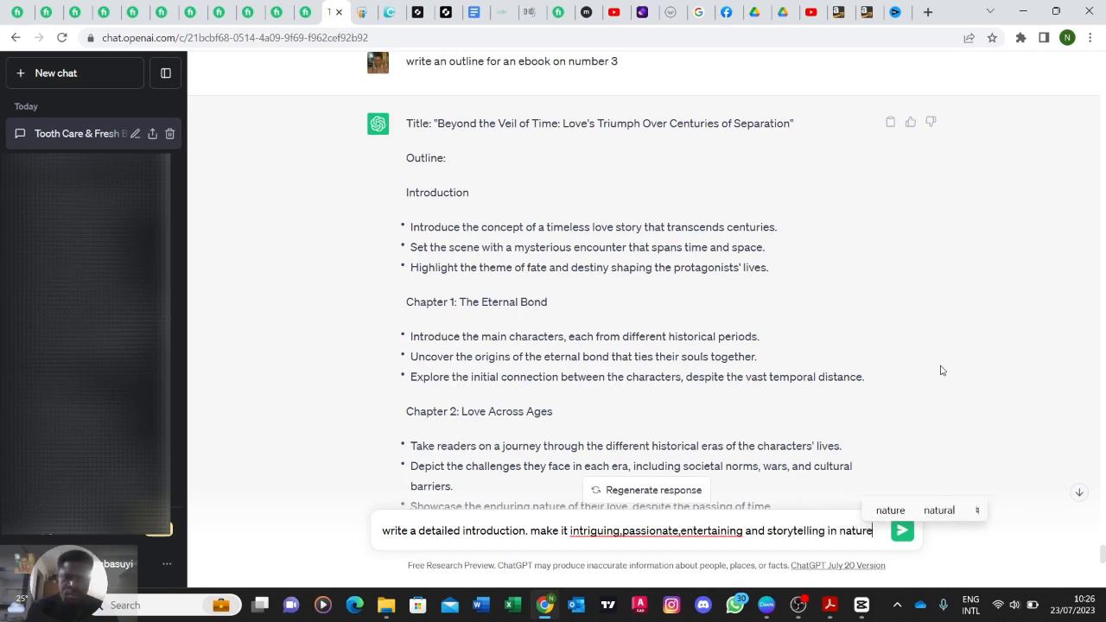
pyautogui.write('.')
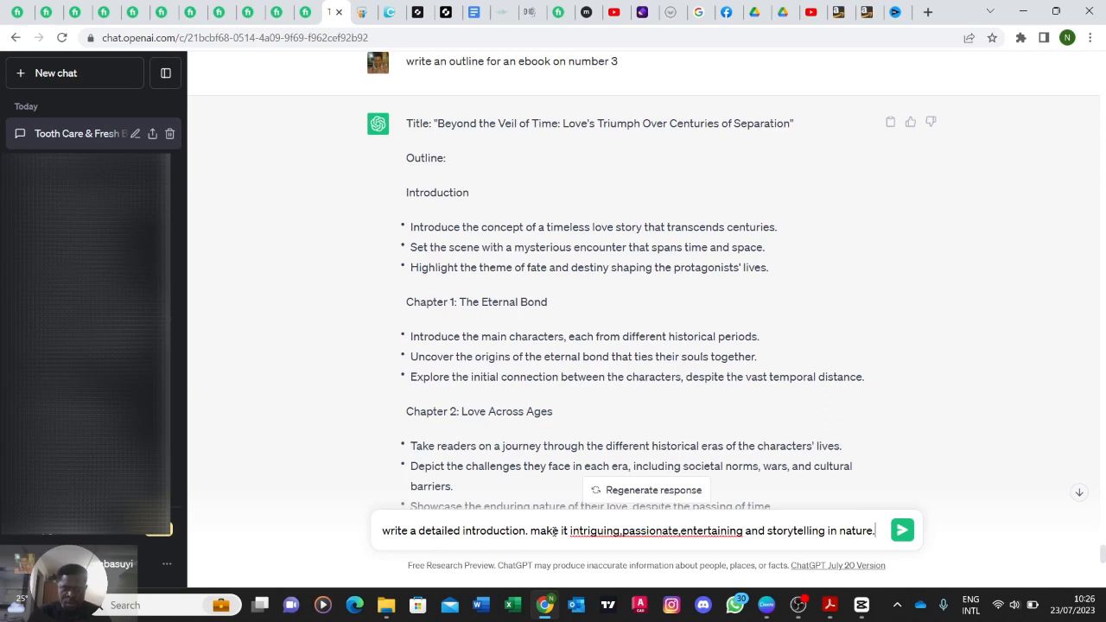
pyautogui.moveTo(530, 531); pyautogui.dragTo(896, 529)
pyautogui.hotkey('ctrl', 'c')
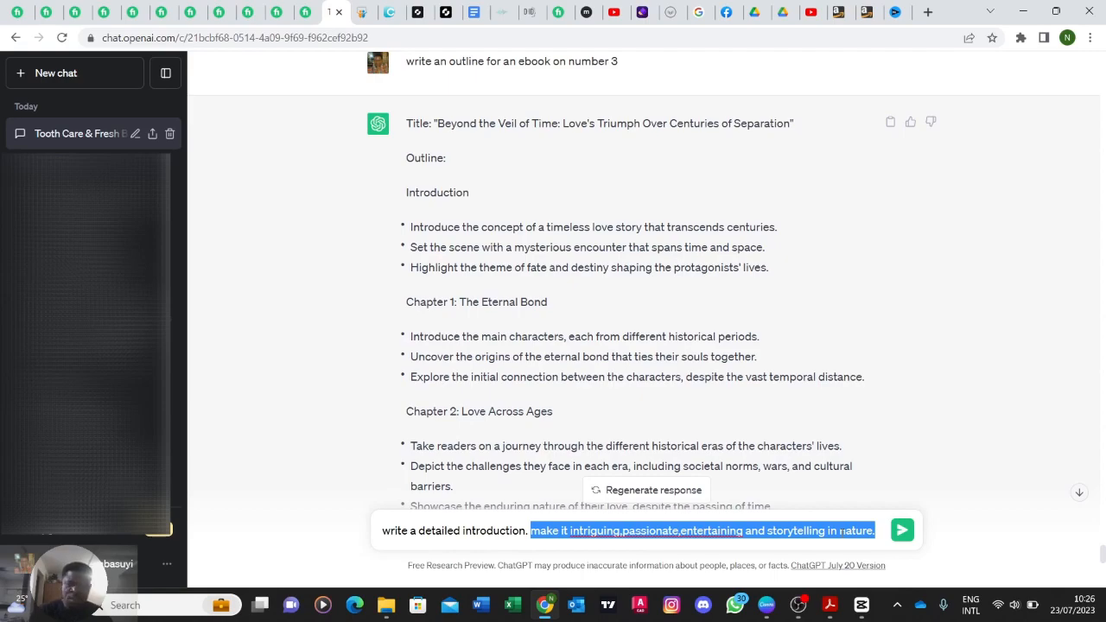
# Submit the introduction request, read the generated story, then scroll back to the outline chapters.
pyautogui.press('Return')
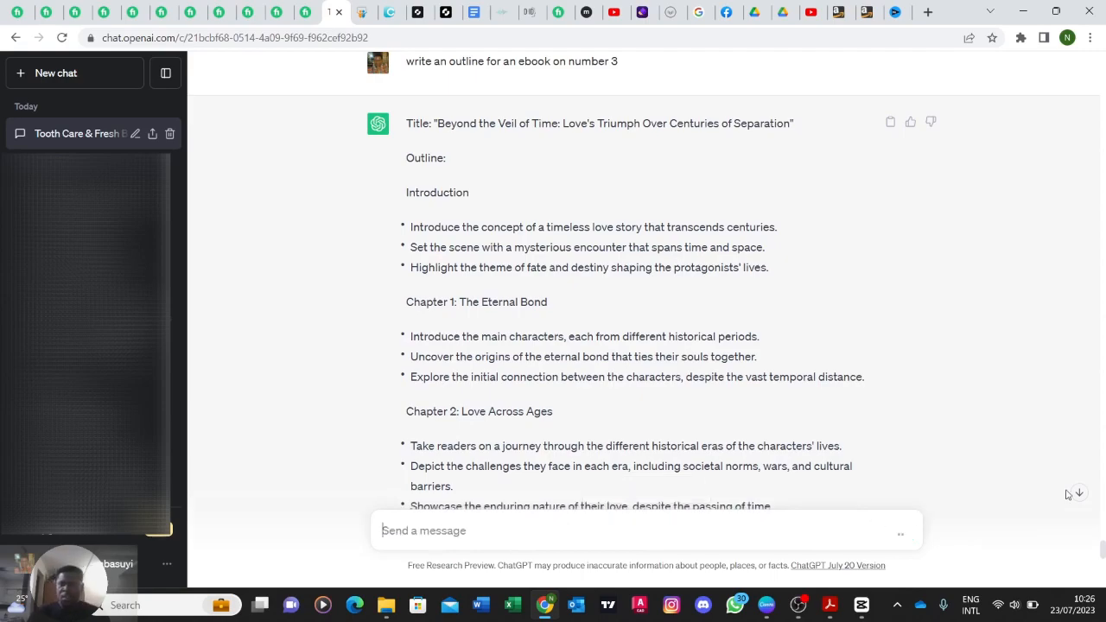
pyautogui.scroll(-7, 847, 437)
pyautogui.scroll(-3, 916, 423)
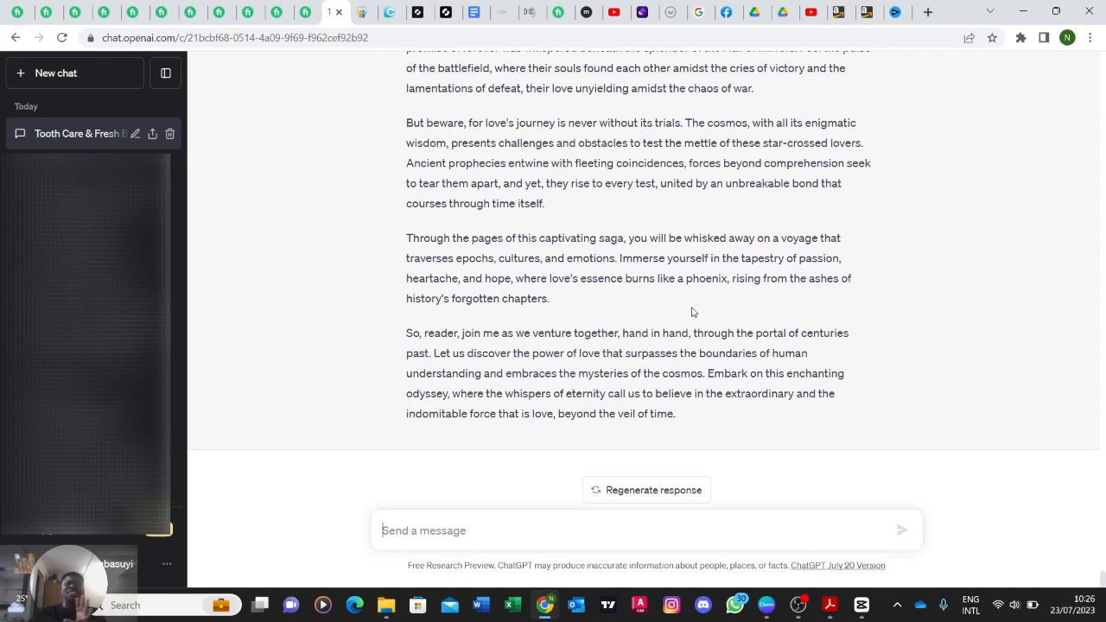
pyautogui.scroll(1, 692, 311)
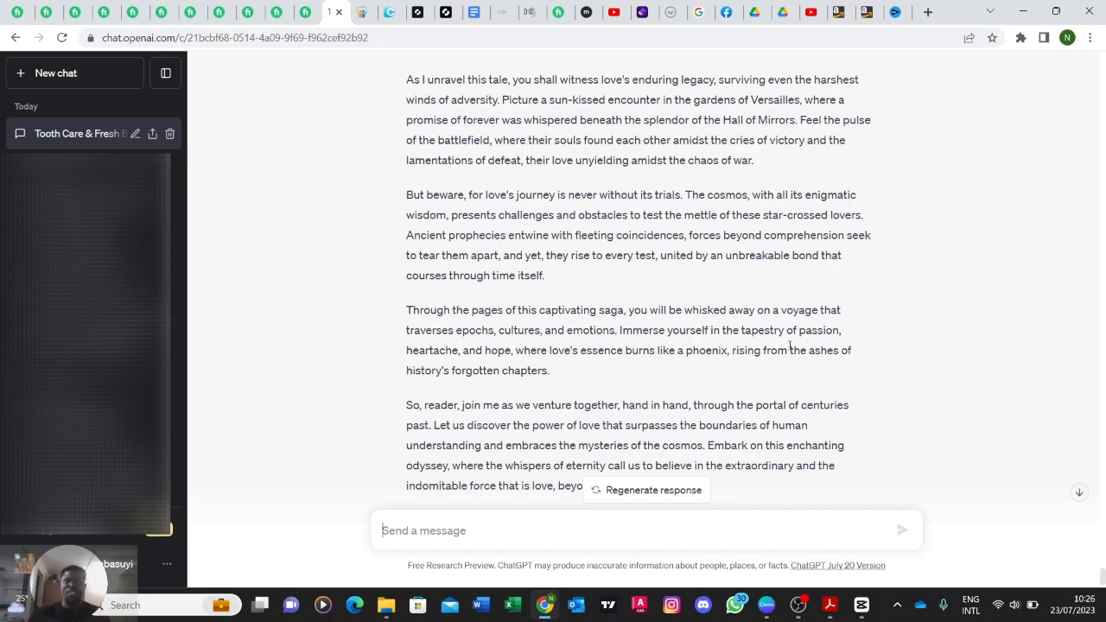
pyautogui.scroll(-1, 811, 377)
pyautogui.scroll(-1, 812, 377)
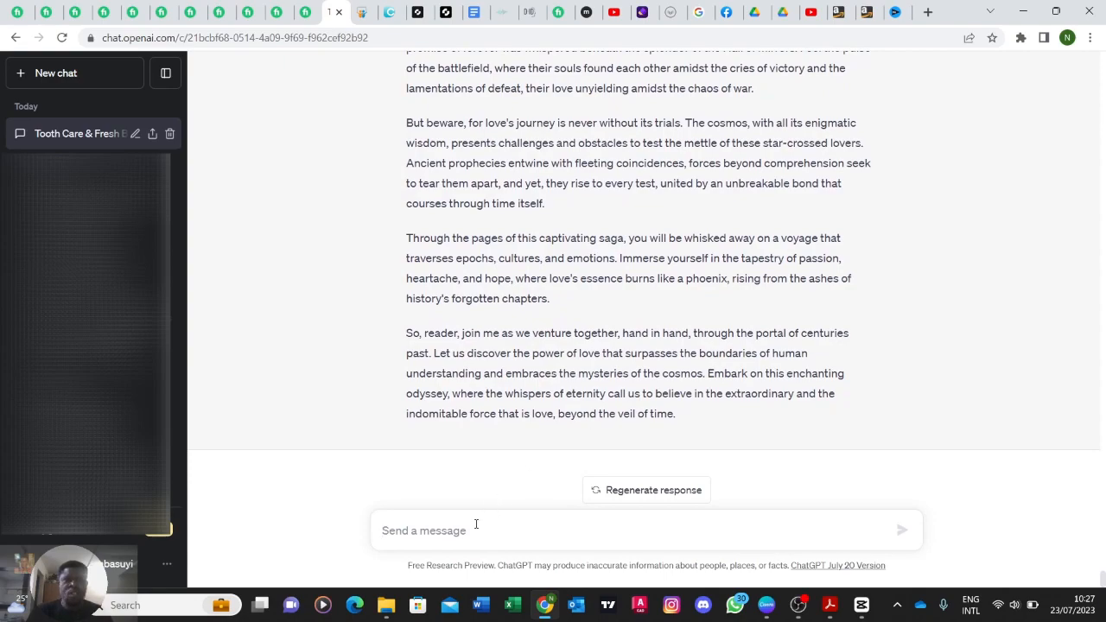
pyautogui.scroll(20, 496, 380)
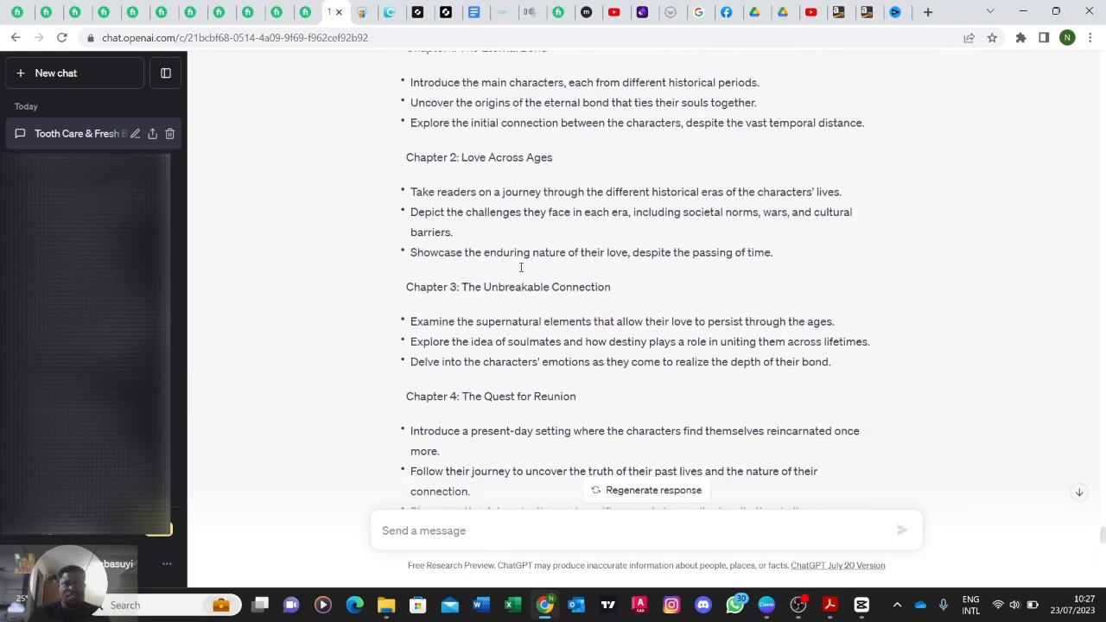
pyautogui.scroll(1, 424, 199)
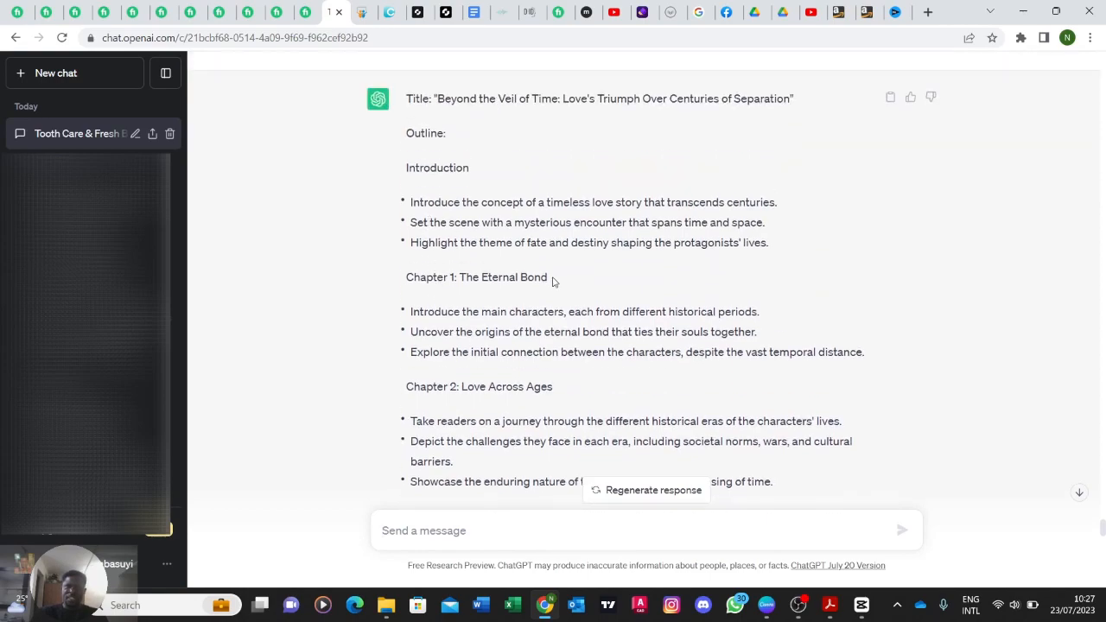
pyautogui.scroll(-6, 554, 282)
pyautogui.scroll(4, 517, 333)
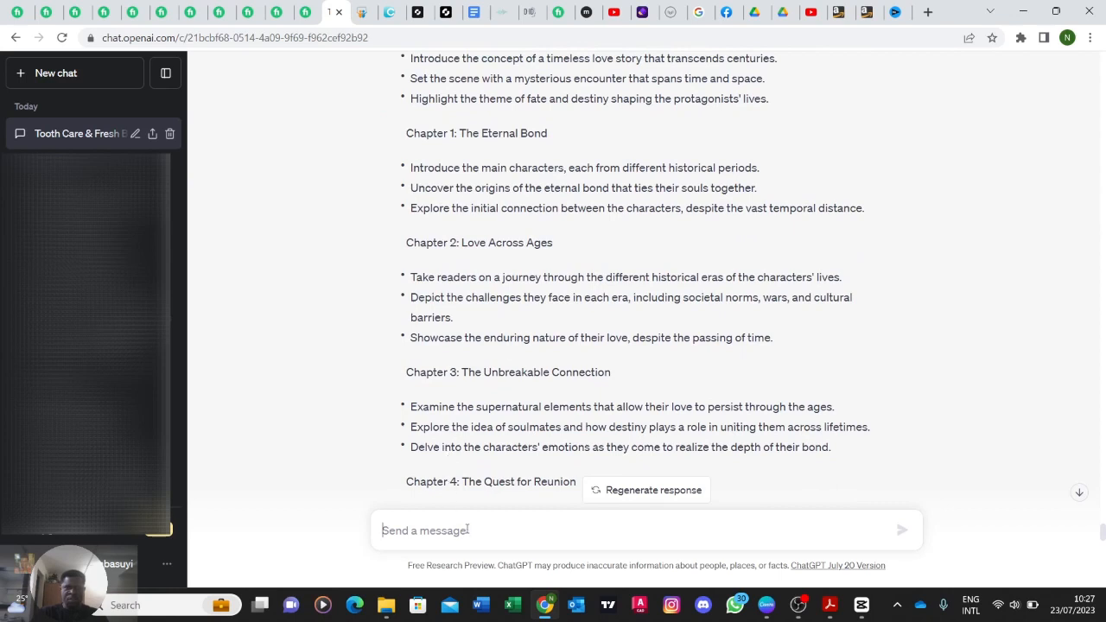
# Request 'write chapter 1, the eternal bond.' with the pasted tone words plus ', captivating'.
pyautogui.write('write')
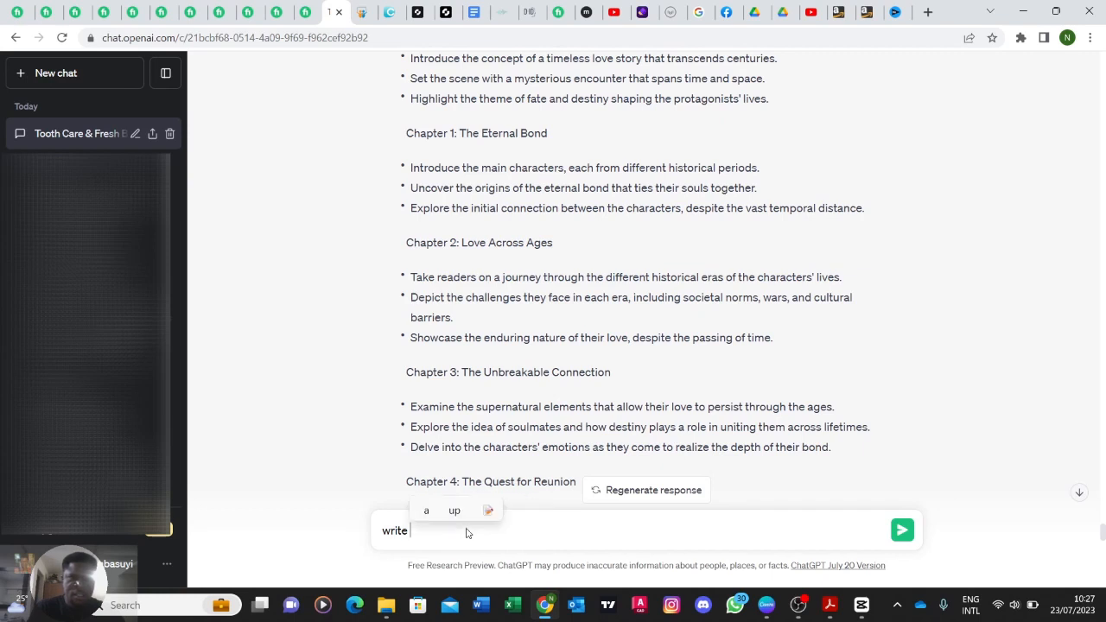
pyautogui.write(' chapter ')
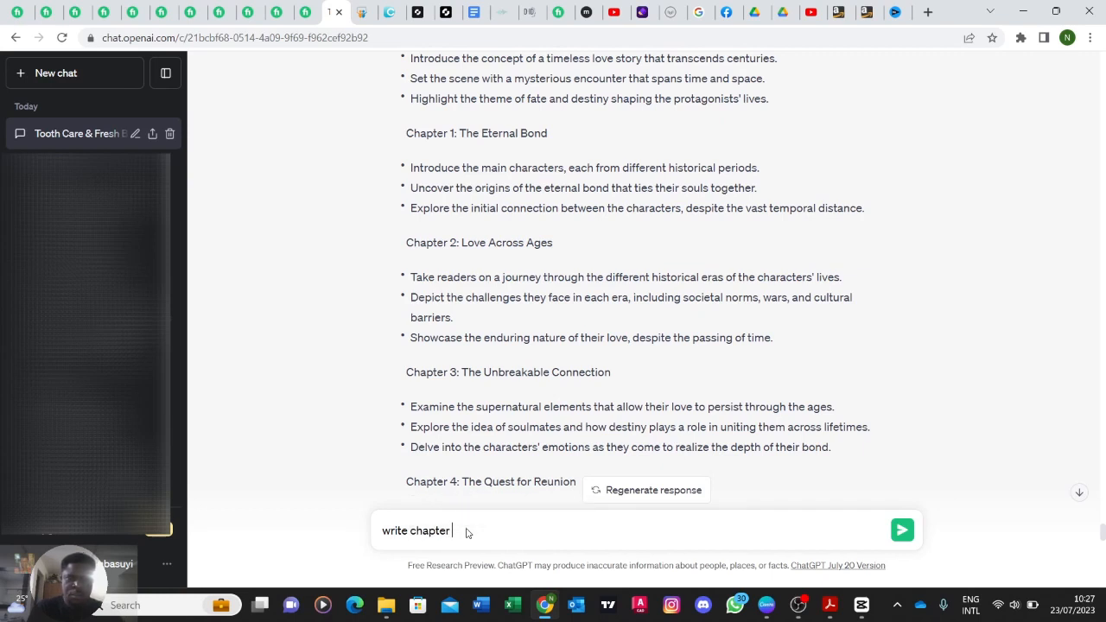
pyautogui.write('1, the eter')
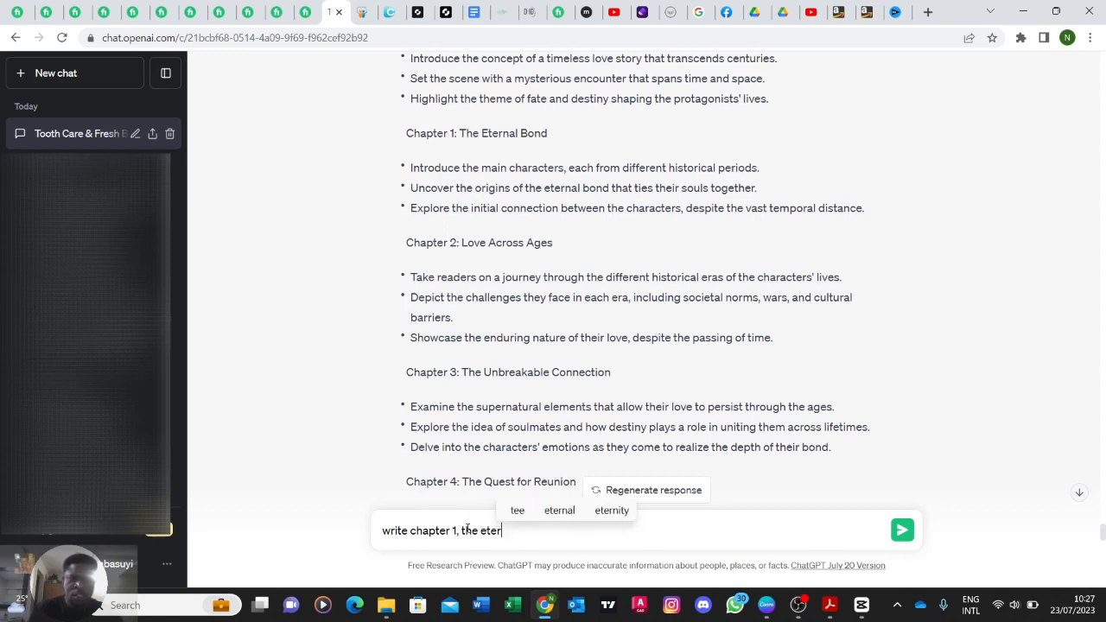
pyautogui.write('nal bond.')
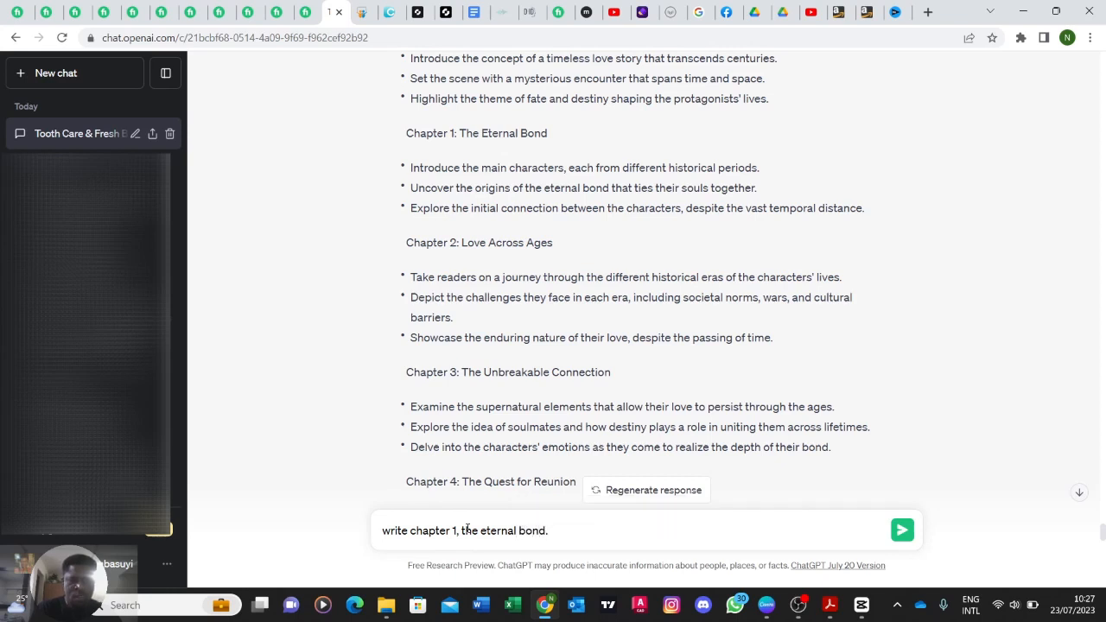
pyautogui.hotkey('ctrl', 'v')
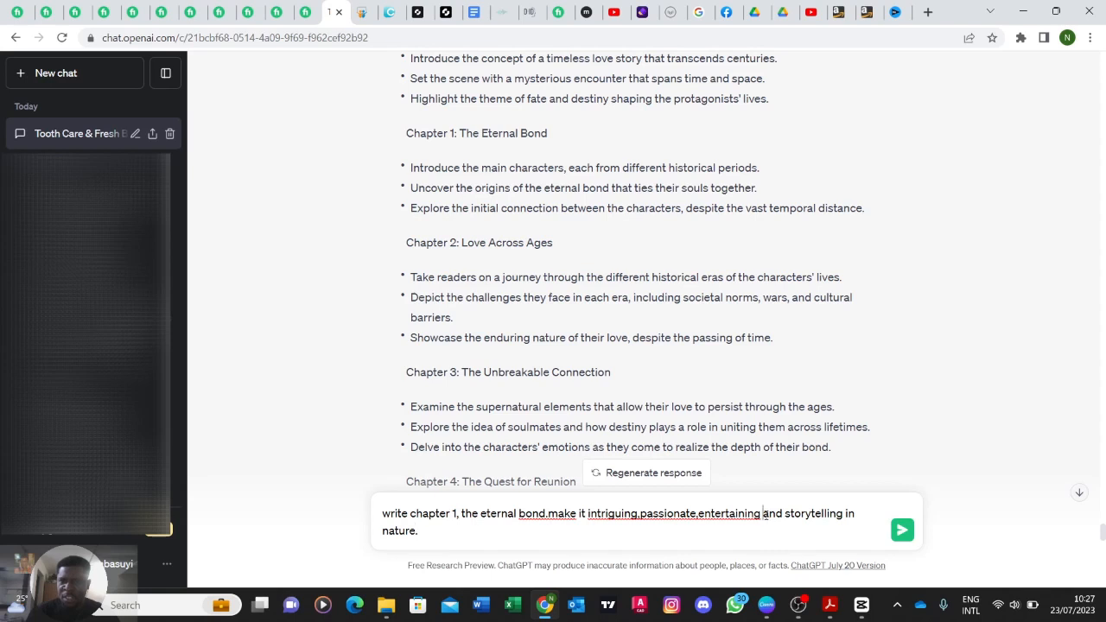
pyautogui.write(', cap')
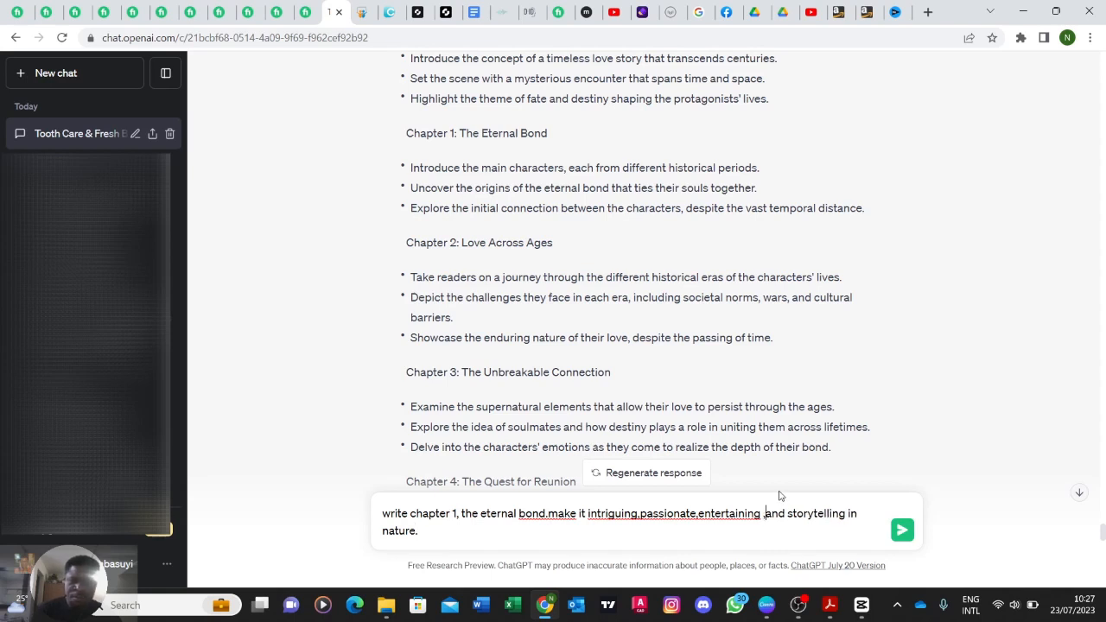
pyautogui.write('tivat')
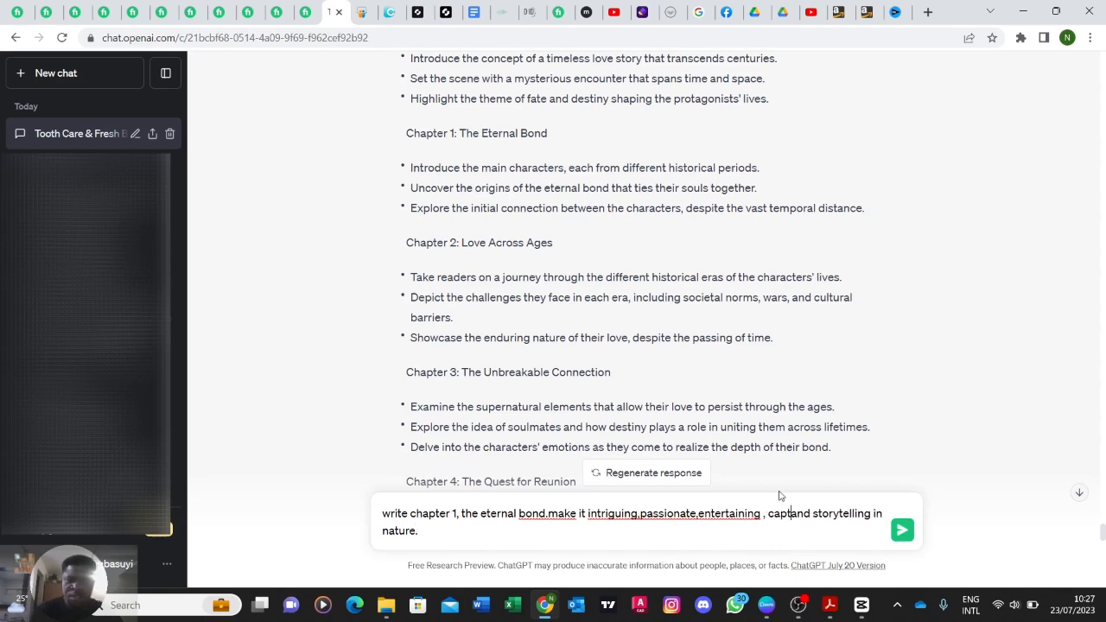
pyautogui.write('ing')
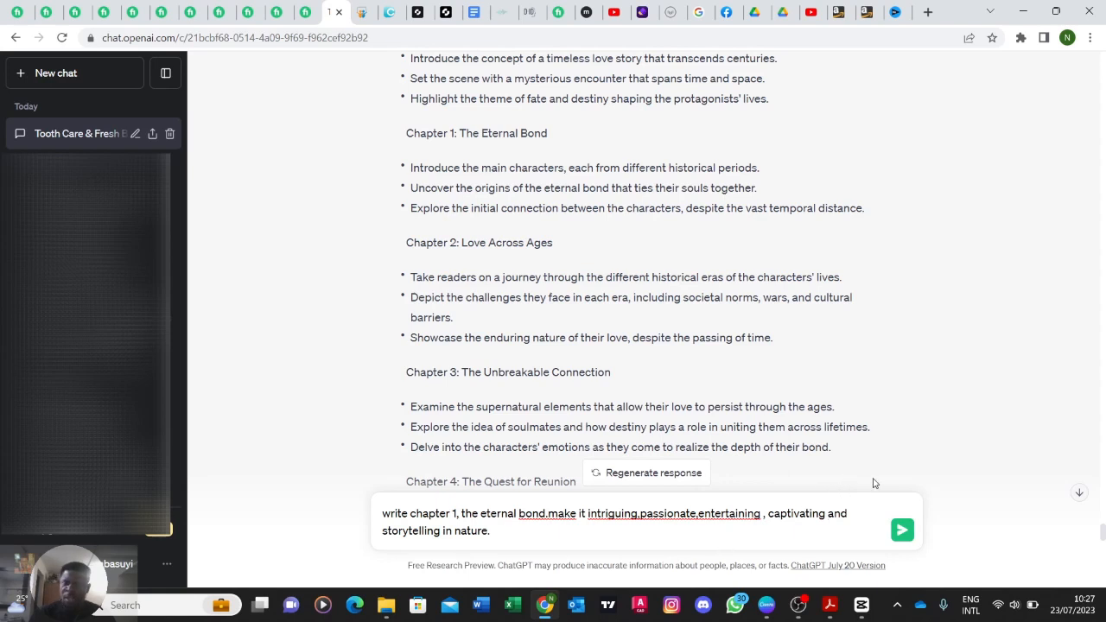
pyautogui.press('Return')
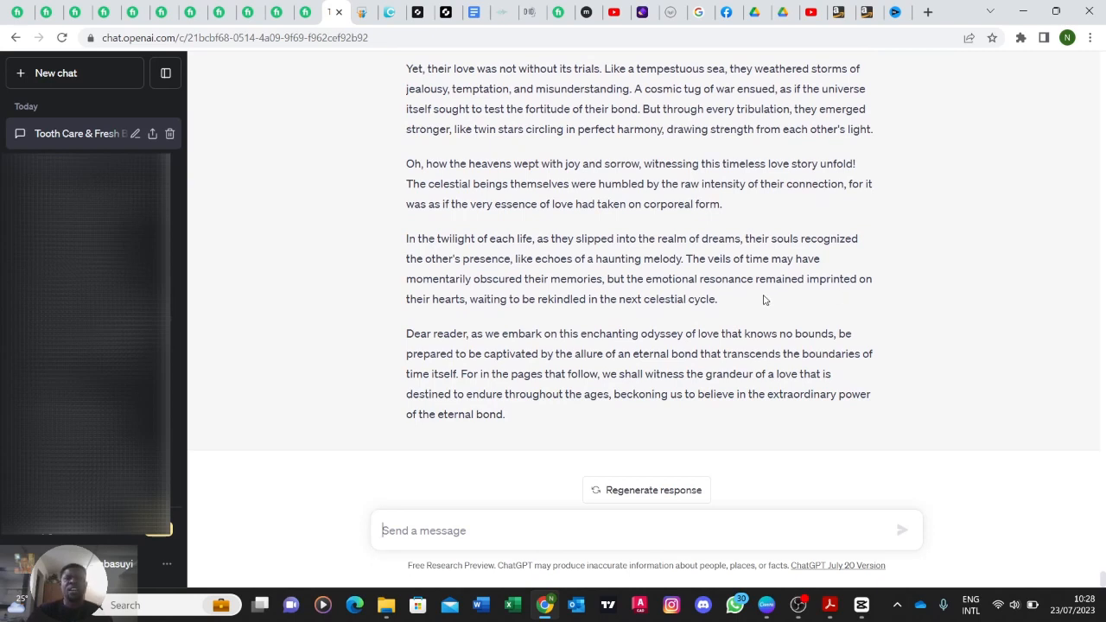
pyautogui.scroll(10, 765, 310)
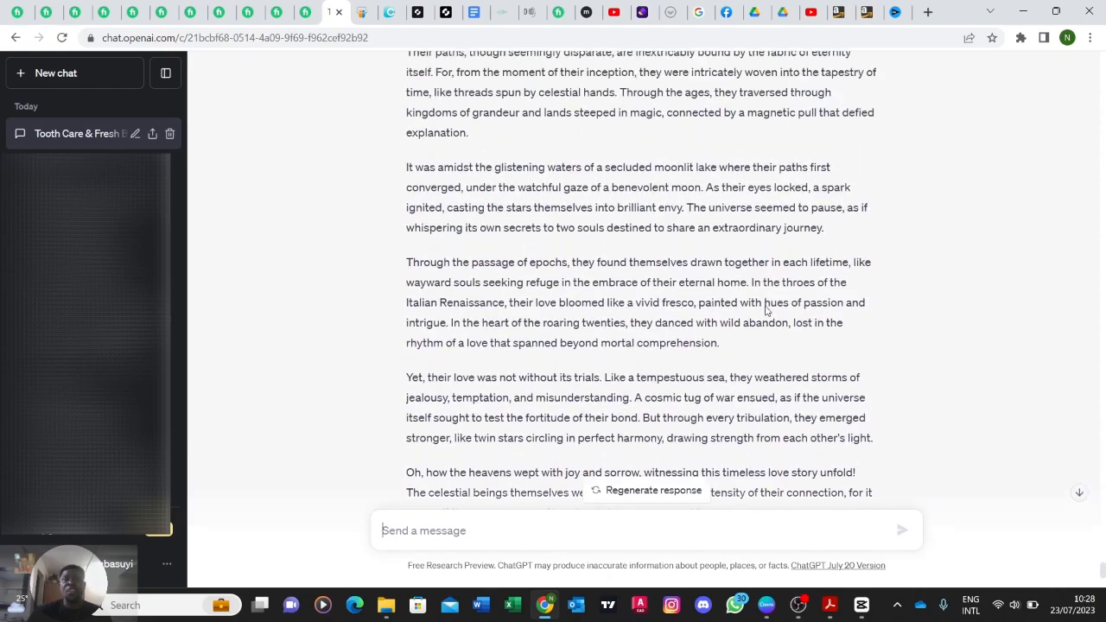
pyautogui.scroll(-3, 765, 310)
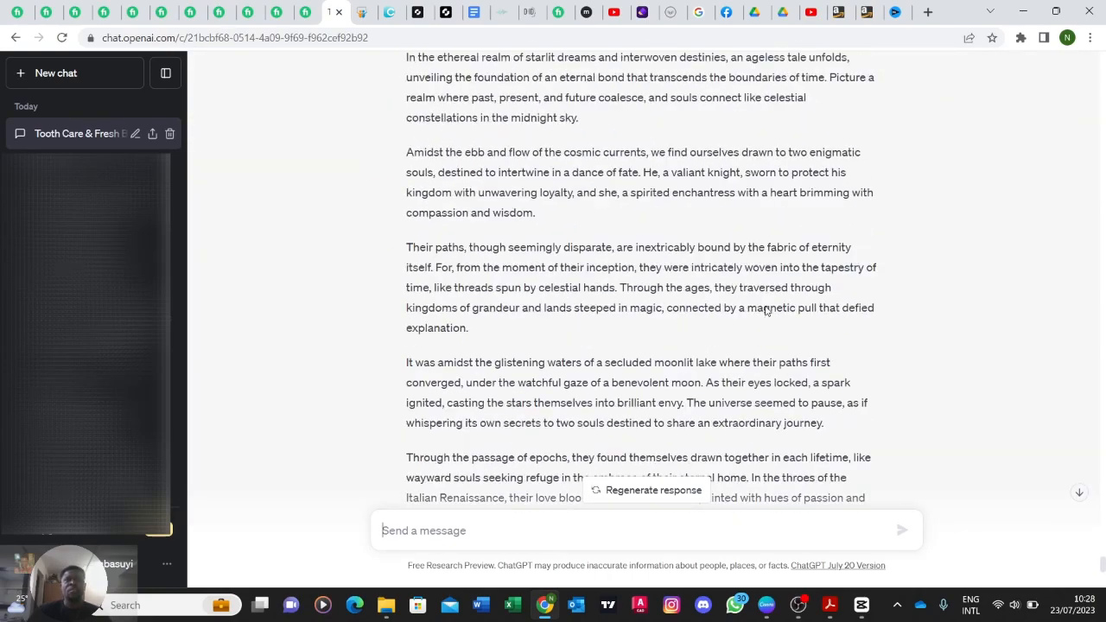
pyautogui.scroll(3, 765, 310)
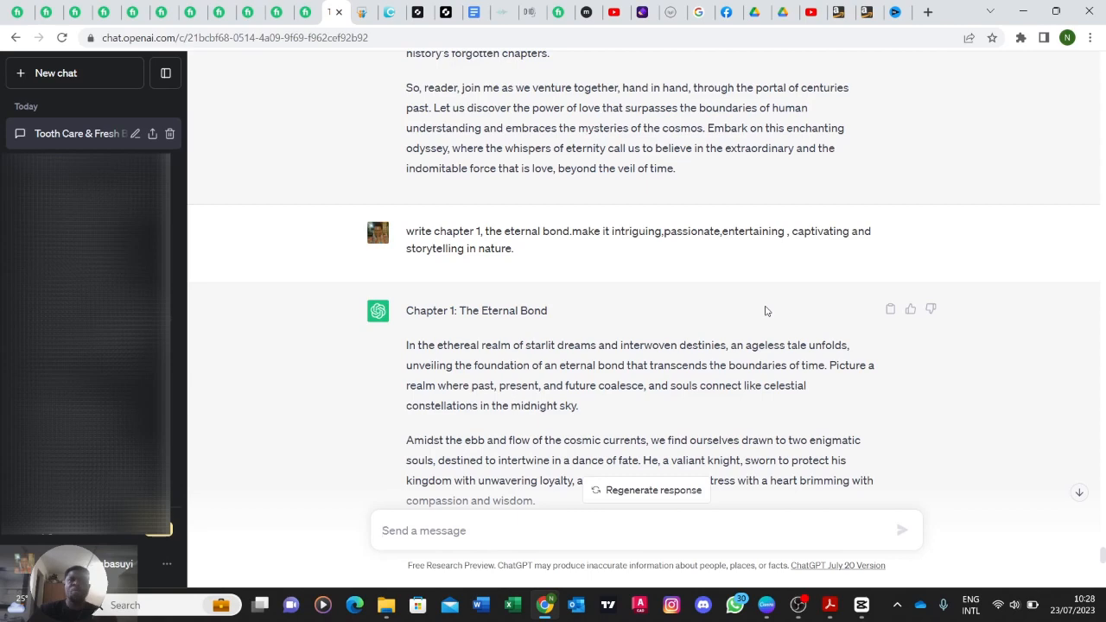
pyautogui.scroll(4, 764, 310)
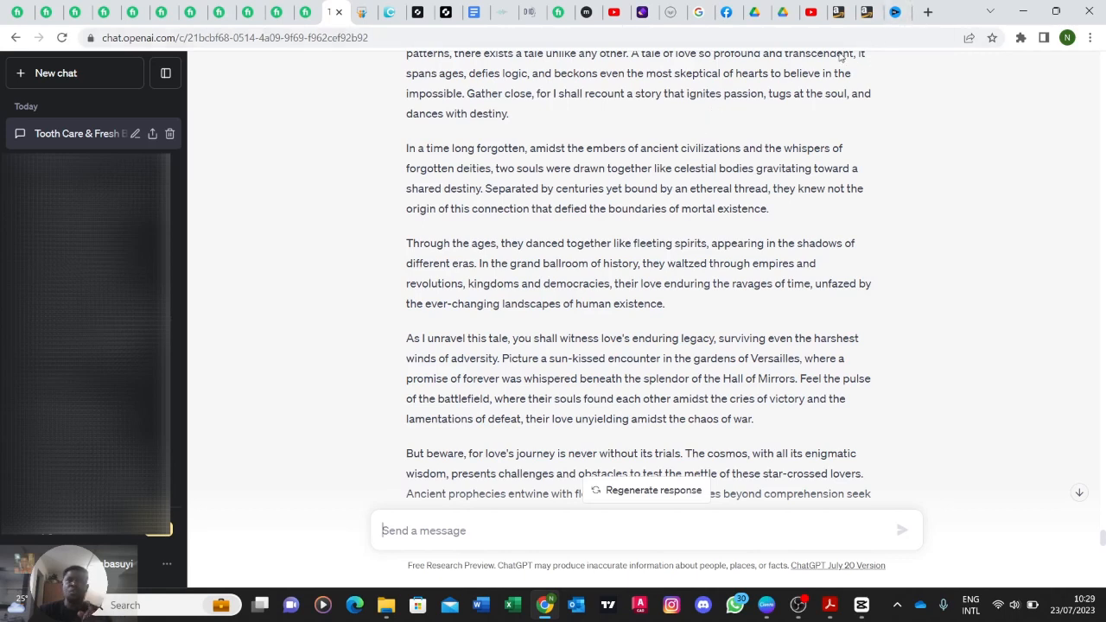
pyautogui.click(389, 12)
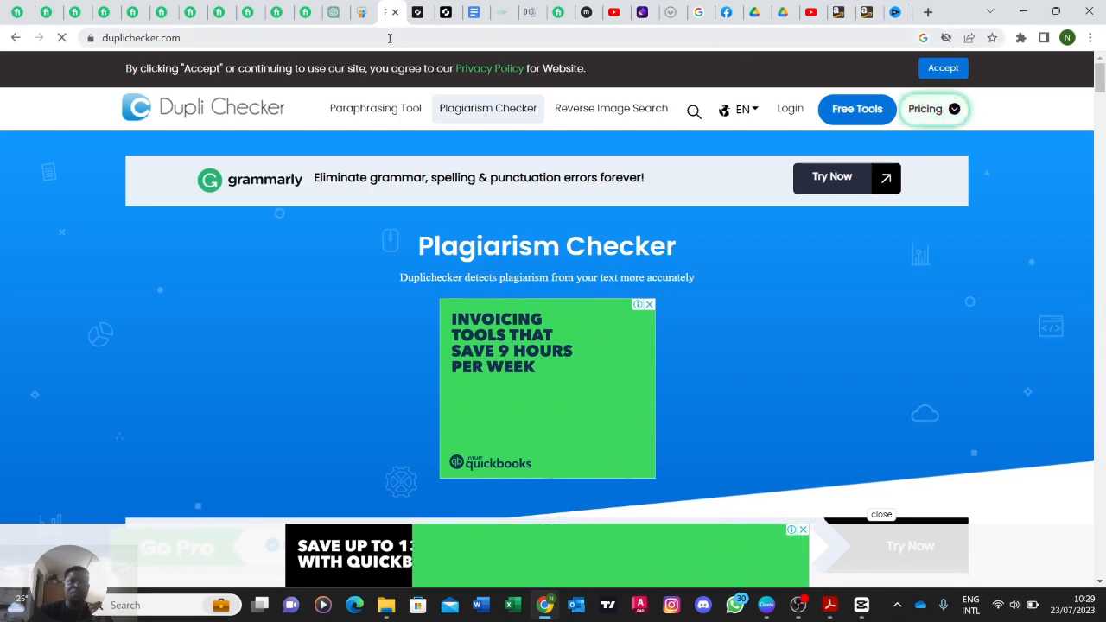
pyautogui.click(335, 12)
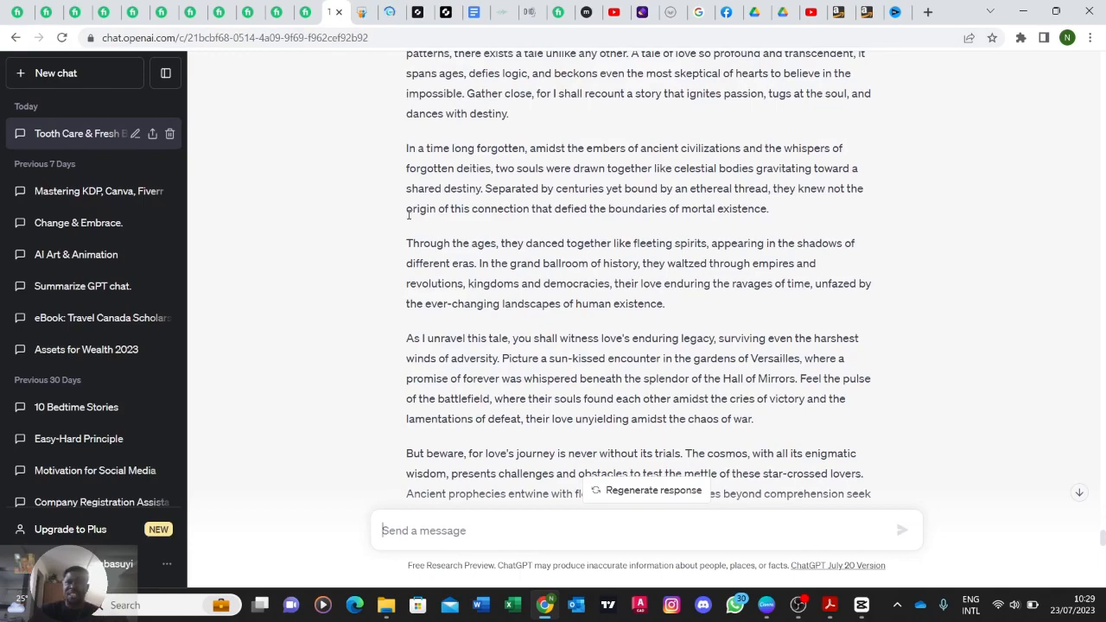
# Select the full 'Beyond the Veil of Time' introduction, through its closing 'beyond the veil of time.'.
pyautogui.scroll(12, 408, 215)
pyautogui.scroll(-12, 407, 211)
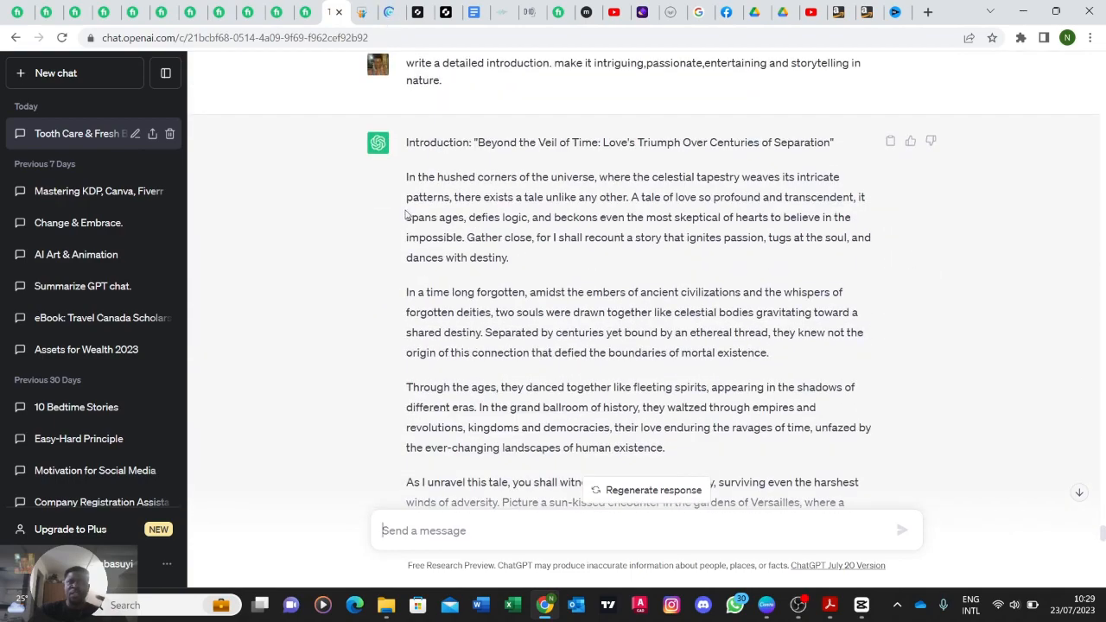
pyautogui.moveTo(406, 176); pyautogui.dragTo(911, 396)
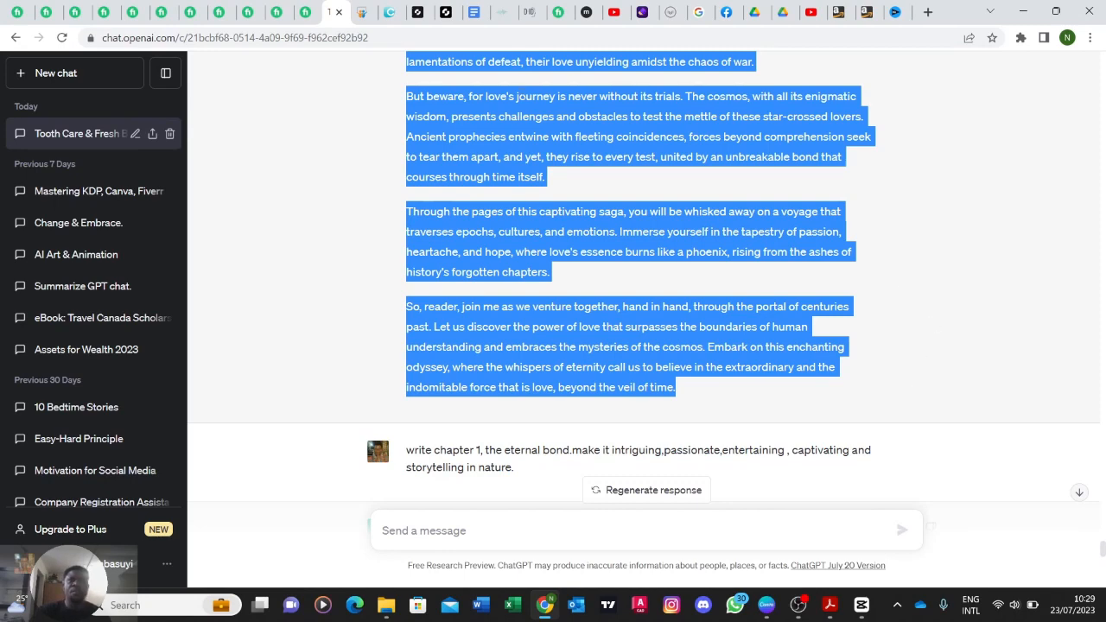
# Paste the introduction into Duplichecker's Plagiarism Checker box after dismissing the ad; it counts 412 words.
pyautogui.click(378, 11)
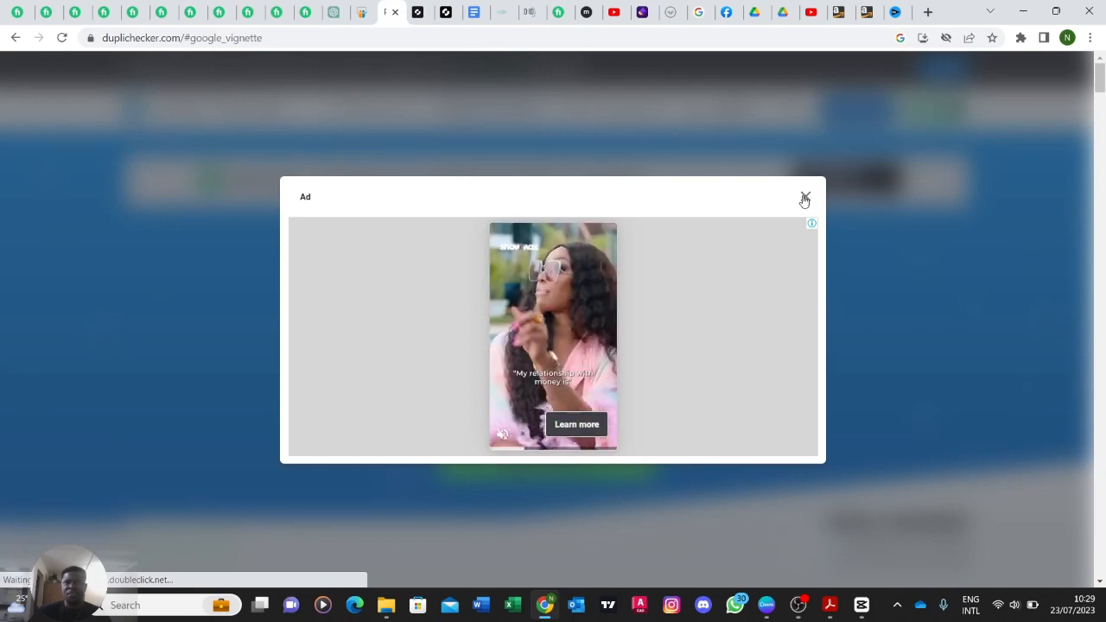
pyautogui.click(806, 196)
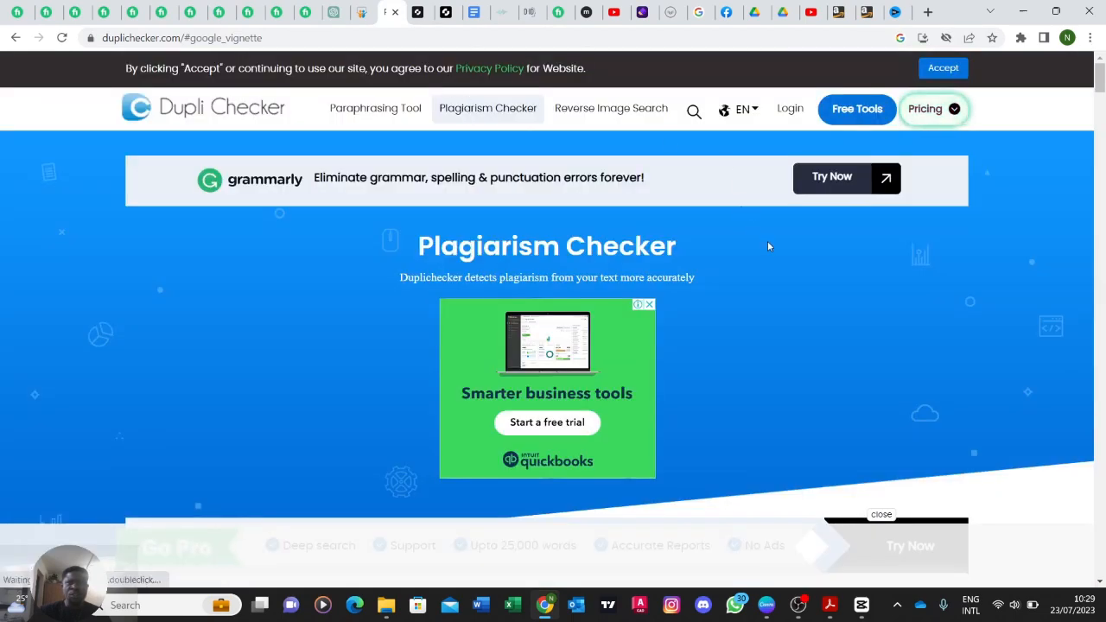
pyautogui.scroll(-2, 765, 251)
pyautogui.scroll(-3, 762, 262)
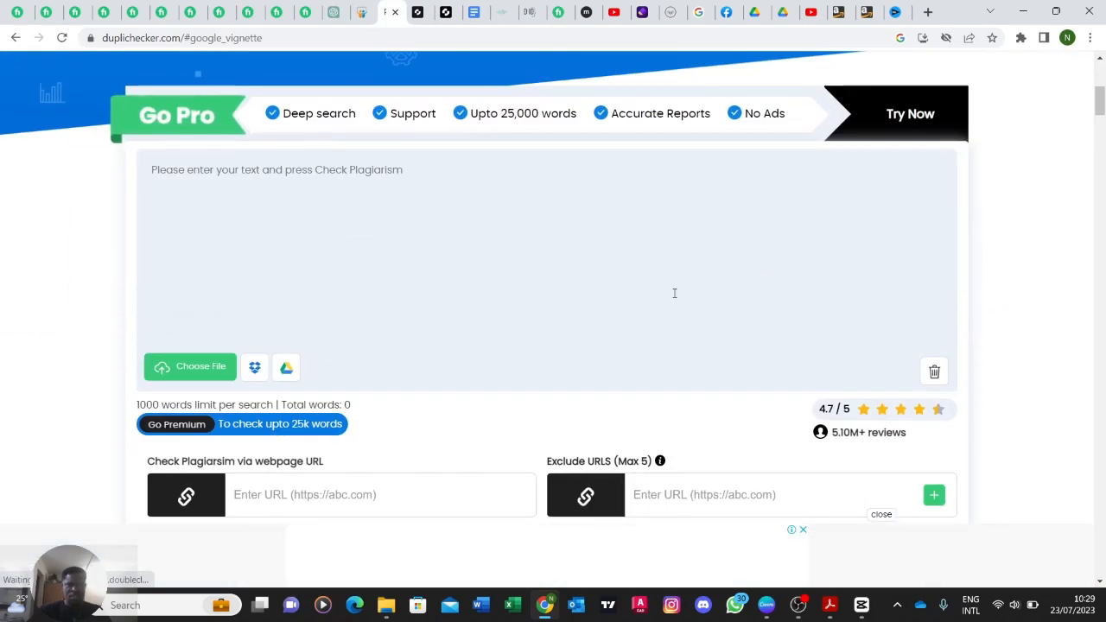
pyautogui.click(209, 183)
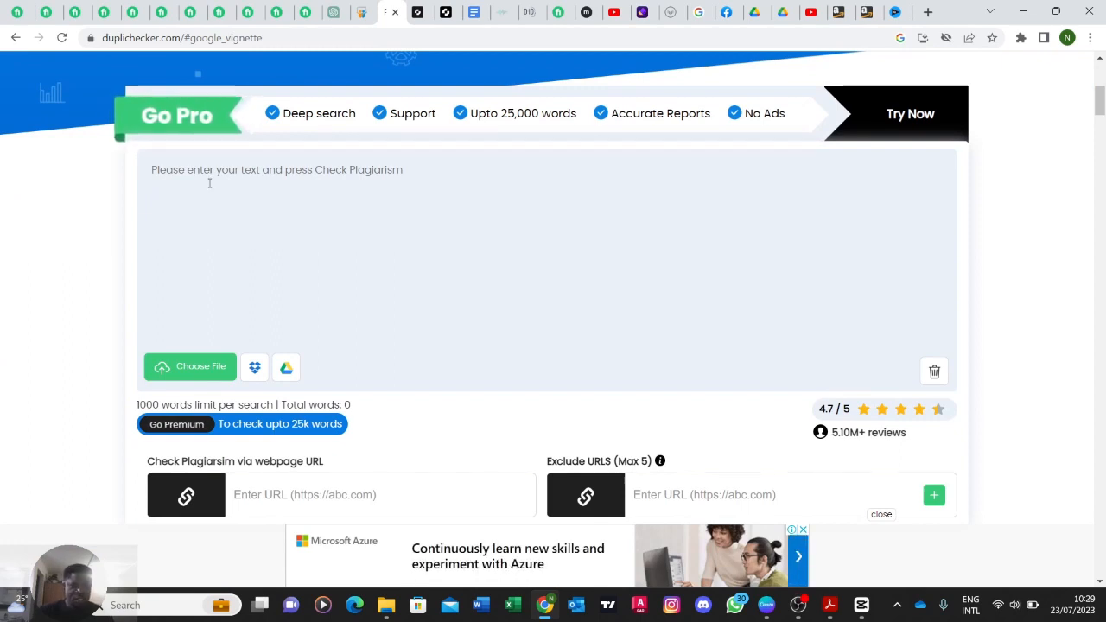
pyautogui.hotkey('ctrl', 'v')
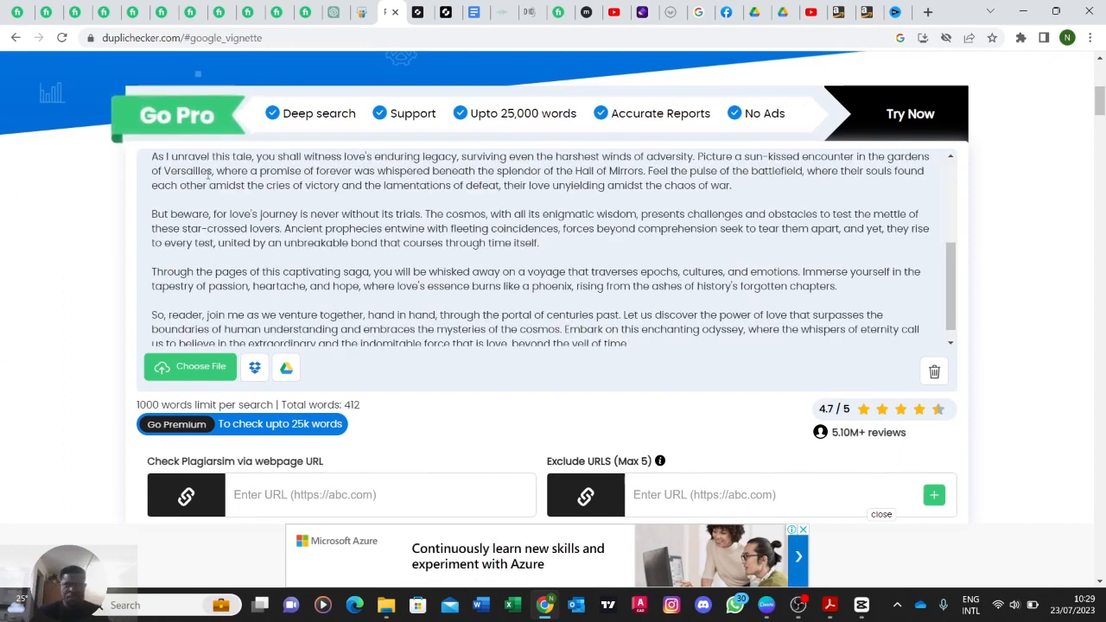
pyautogui.scroll(-4, 357, 223)
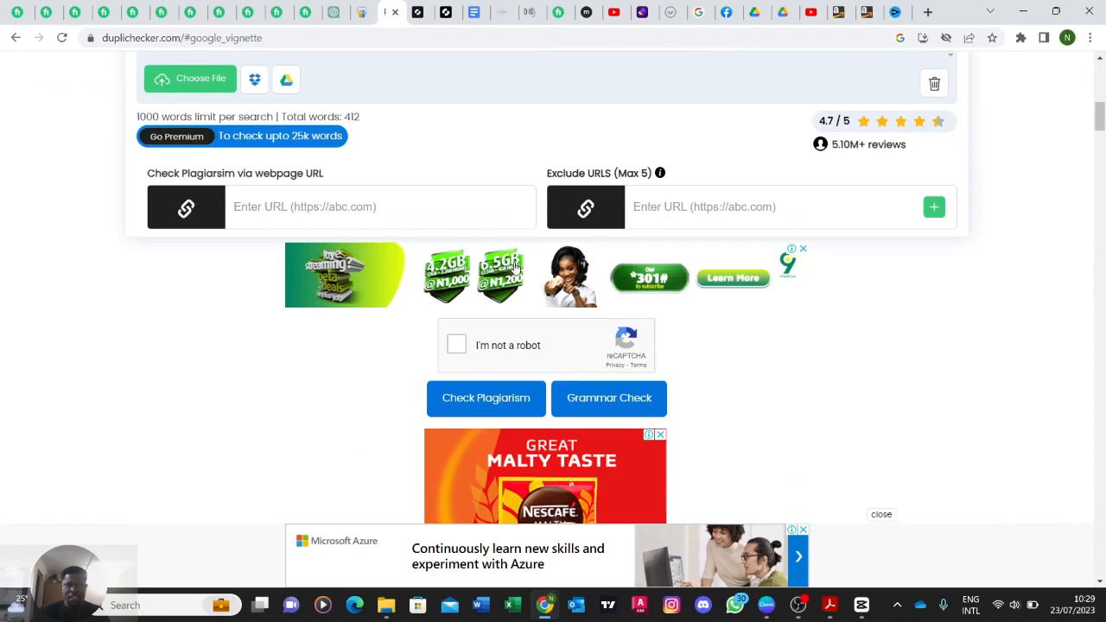
# Start the I'm not a robot check and solve the first motorcycle tile grid.
pyautogui.click(457, 346)
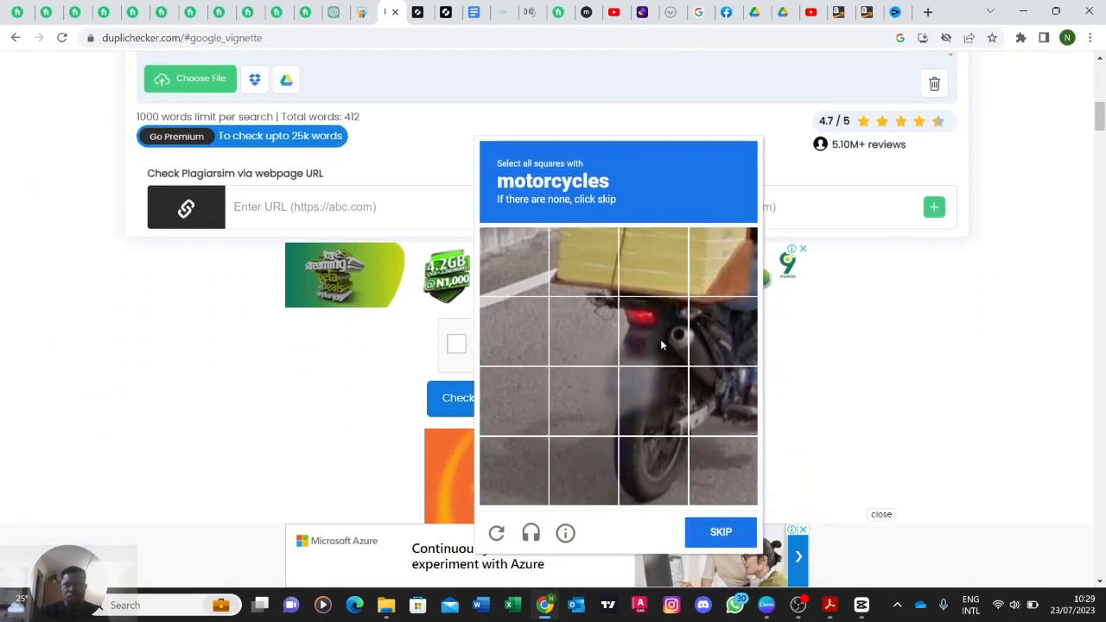
pyautogui.click(660, 339)
pyautogui.click(641, 413)
pyautogui.click(648, 453)
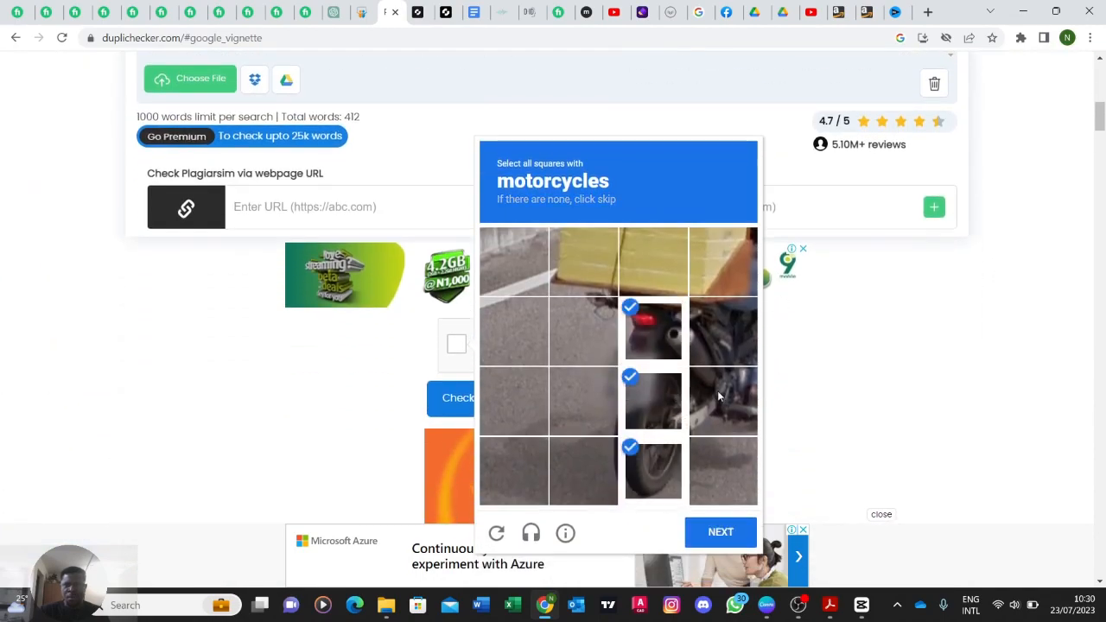
pyautogui.click(718, 396)
pyautogui.click(726, 339)
pyautogui.click(725, 531)
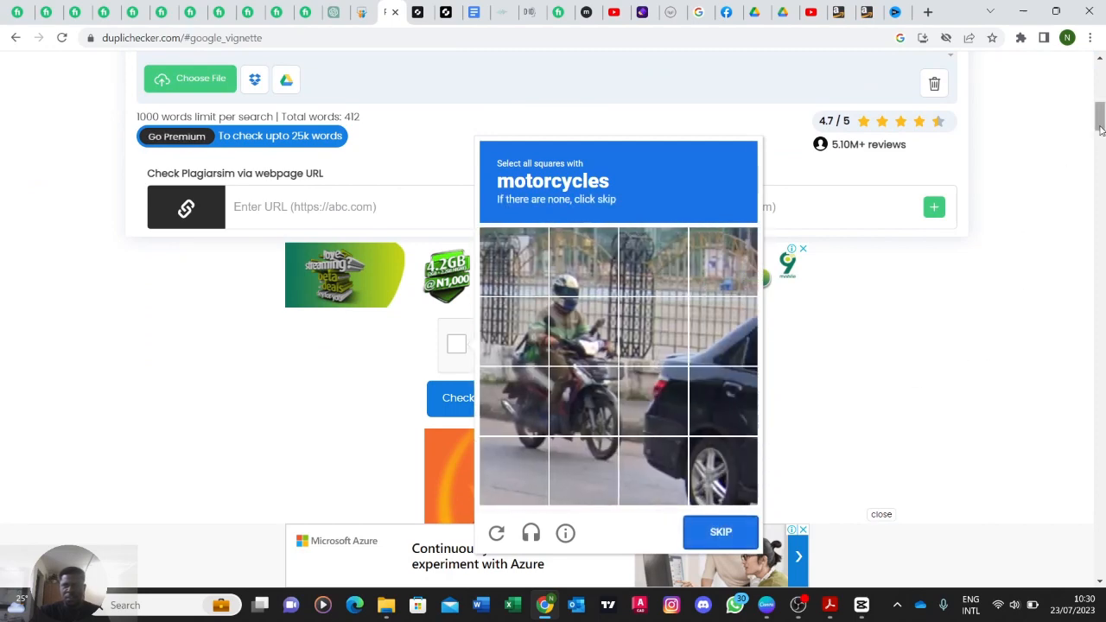
# Select all motorcycle tiles in the second motorcycle challenge and submit.
pyautogui.moveTo(1100, 126); pyautogui.dragTo(1100, 132)
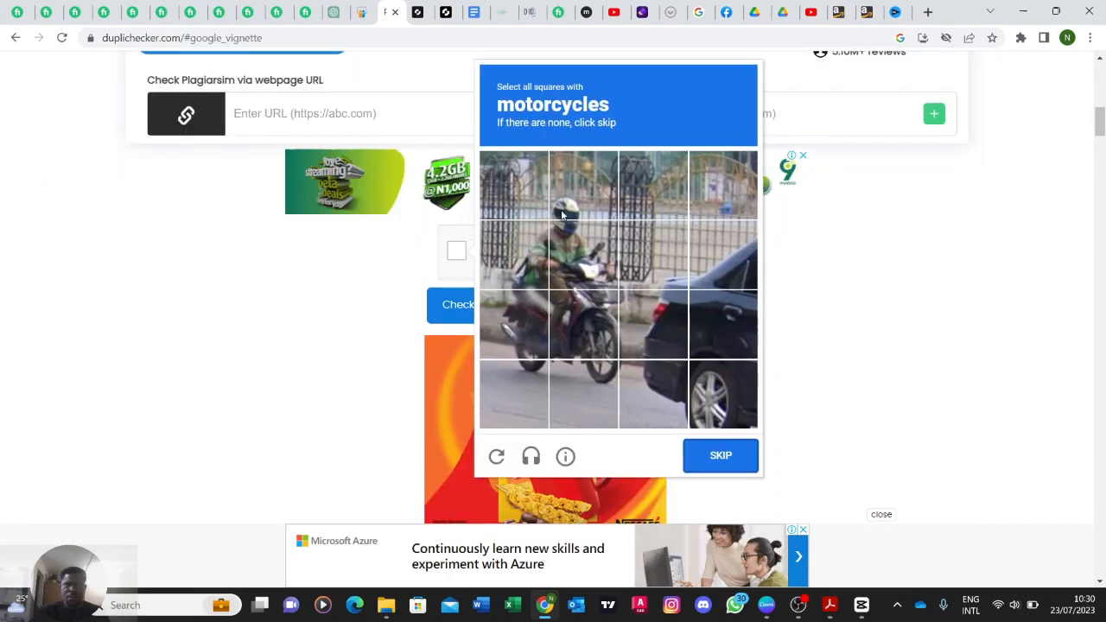
pyautogui.click(576, 255)
pyautogui.click(588, 334)
pyautogui.click(539, 329)
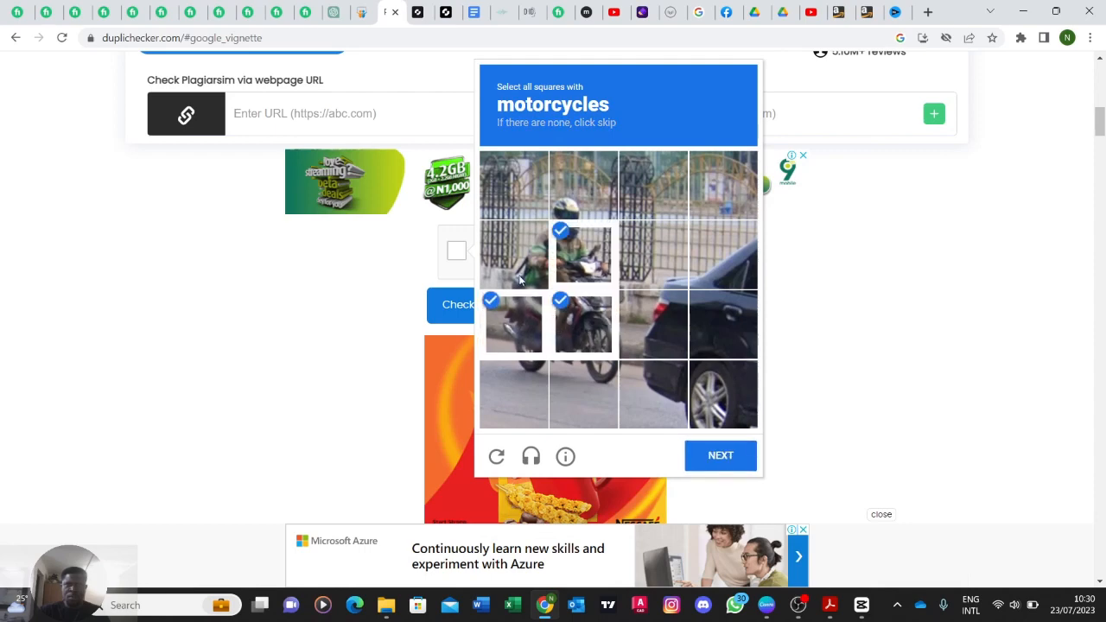
pyautogui.click(518, 256)
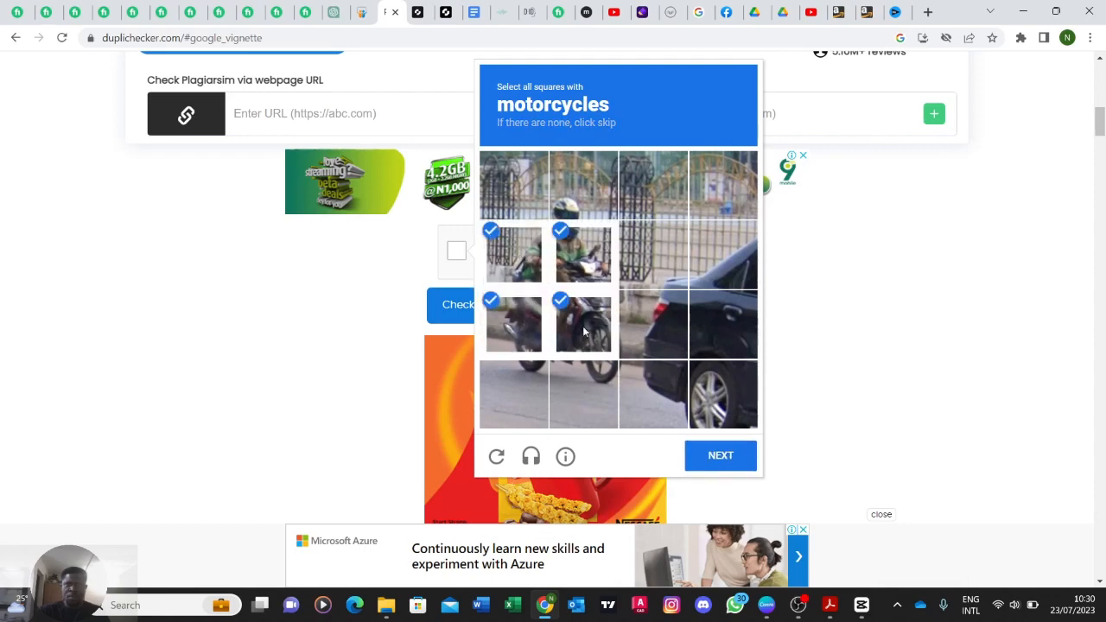
pyautogui.click(587, 372)
pyautogui.click(523, 370)
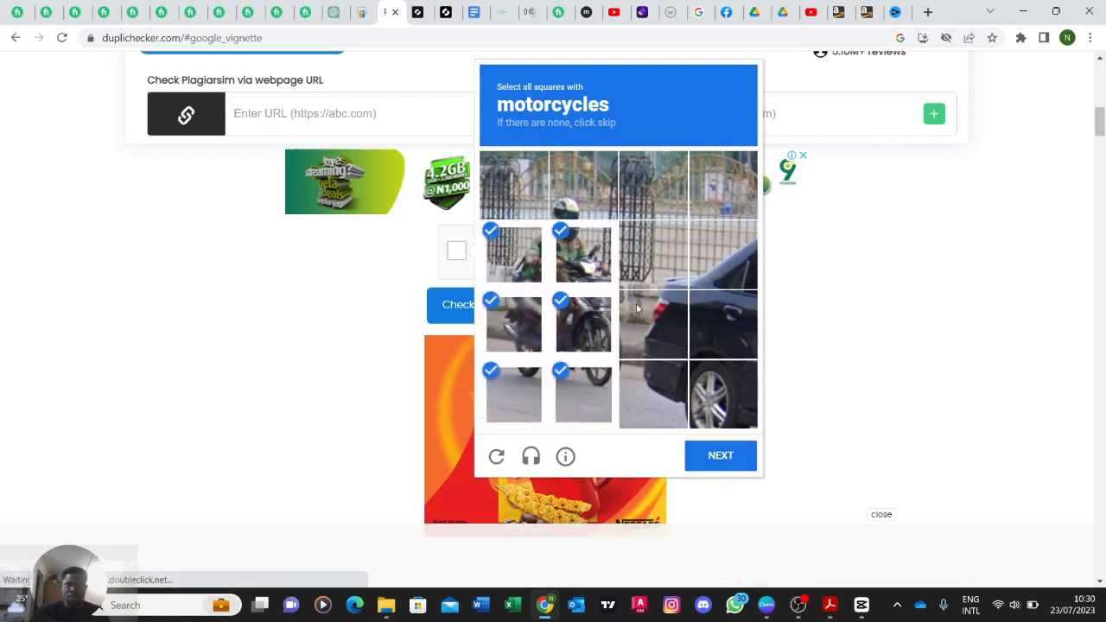
pyautogui.click(720, 455)
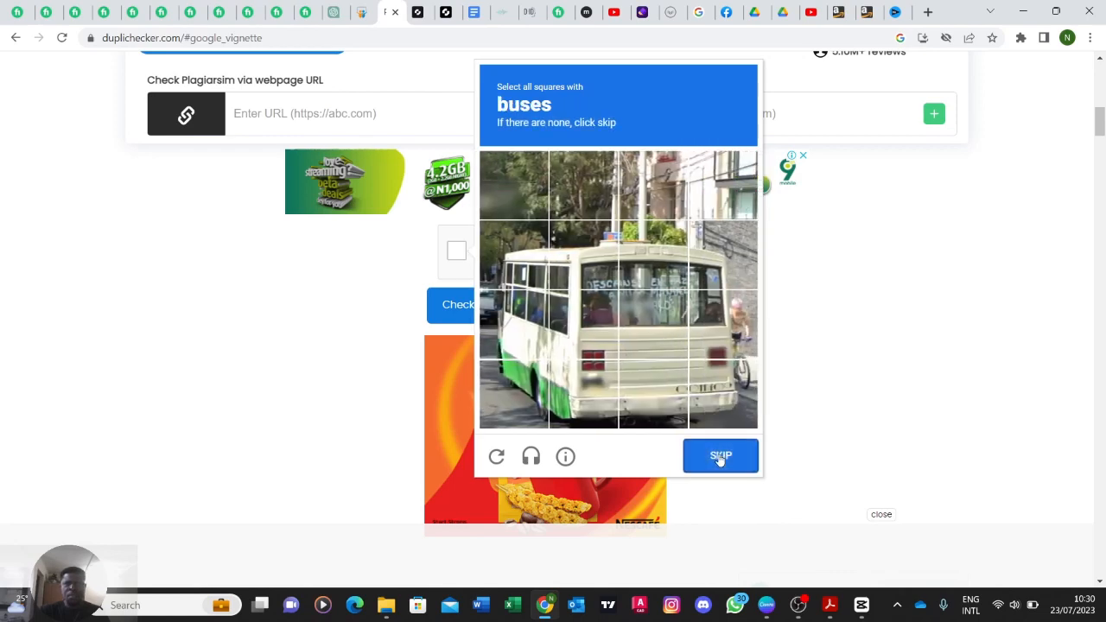
# Mark every bus tile in the bus challenge and submit.
pyautogui.click(716, 408)
pyautogui.click(711, 296)
pyautogui.click(721, 255)
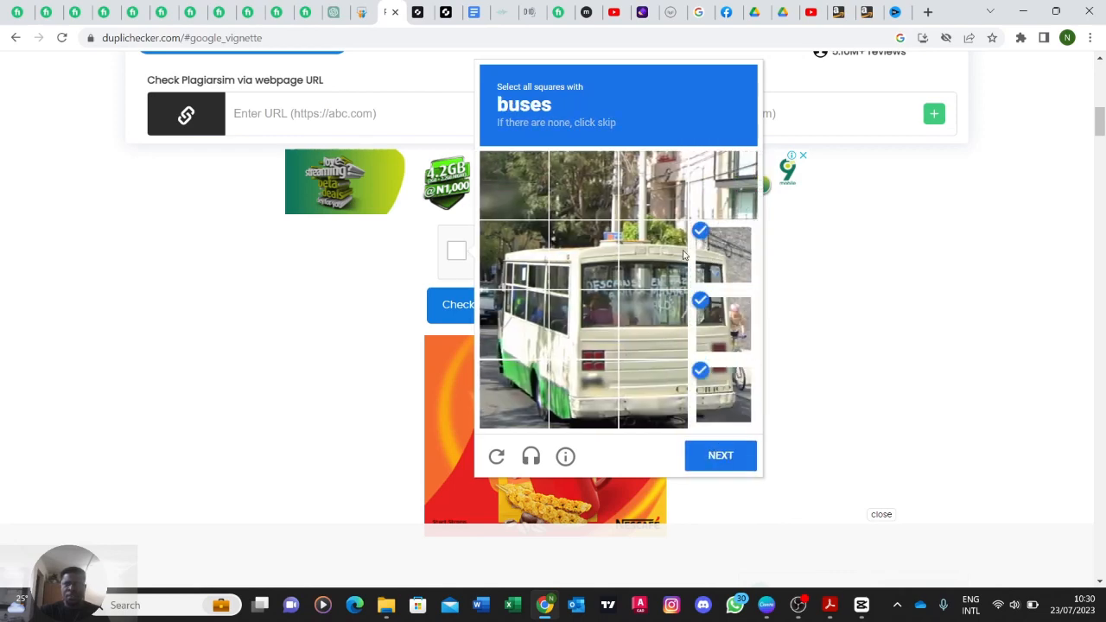
pyautogui.click(652, 254)
pyautogui.click(652, 324)
pyautogui.click(640, 407)
pyautogui.click(575, 403)
pyautogui.click(594, 268)
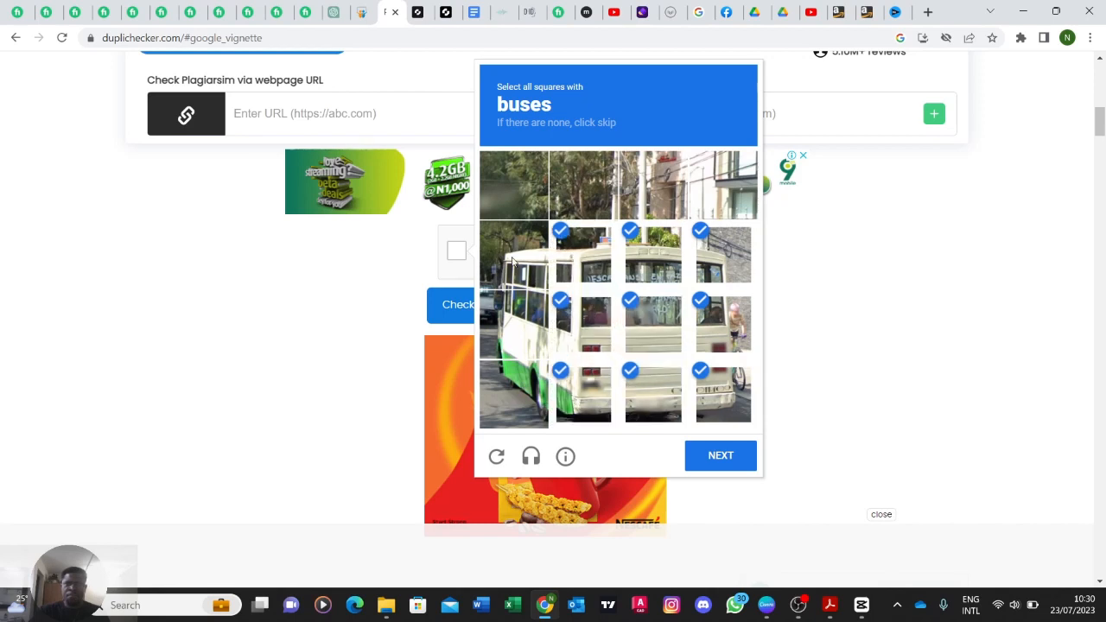
pyautogui.click(510, 263)
pyautogui.click(497, 328)
pyautogui.click(512, 385)
pyautogui.click(706, 458)
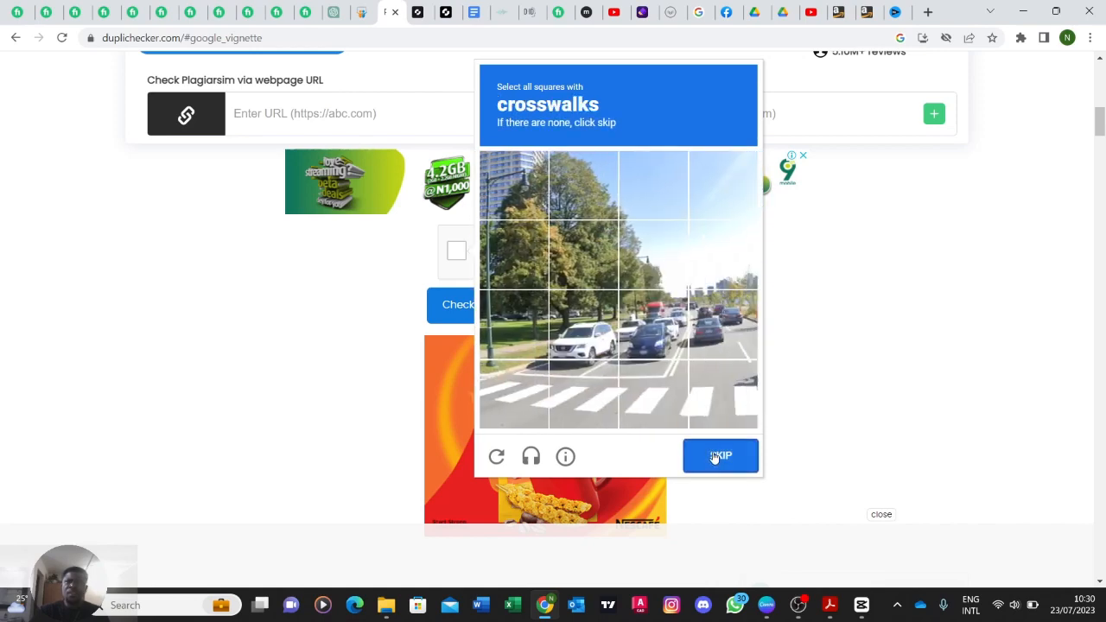
# Solve the crosswalk grid and the following motorcycle grid.
pyautogui.click(733, 384)
pyautogui.click(655, 394)
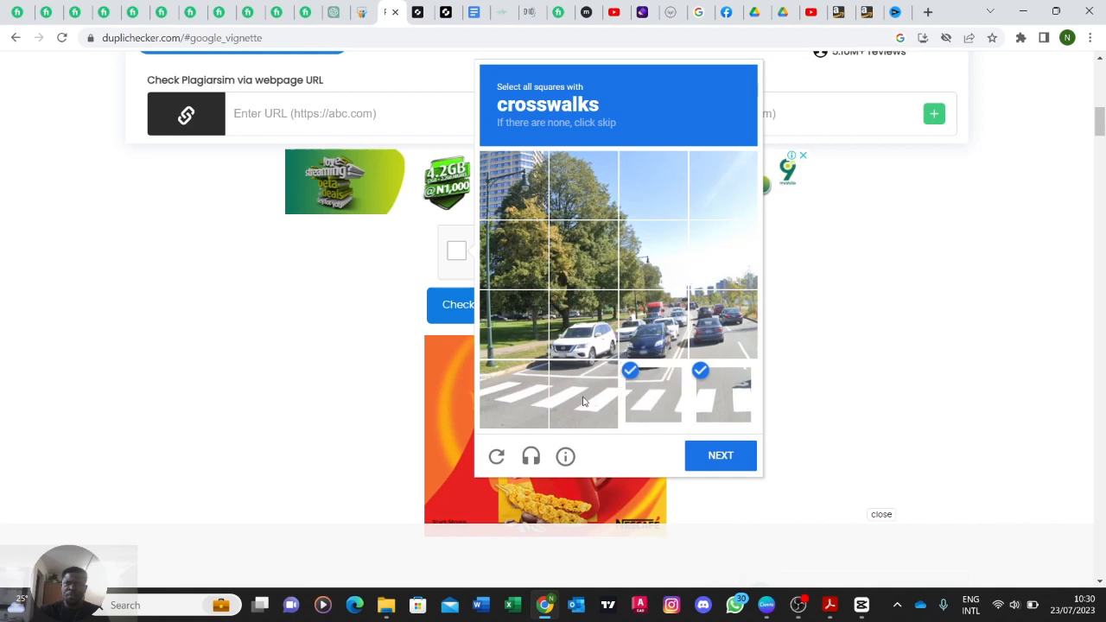
pyautogui.click(585, 401)
pyautogui.click(499, 391)
pyautogui.click(714, 464)
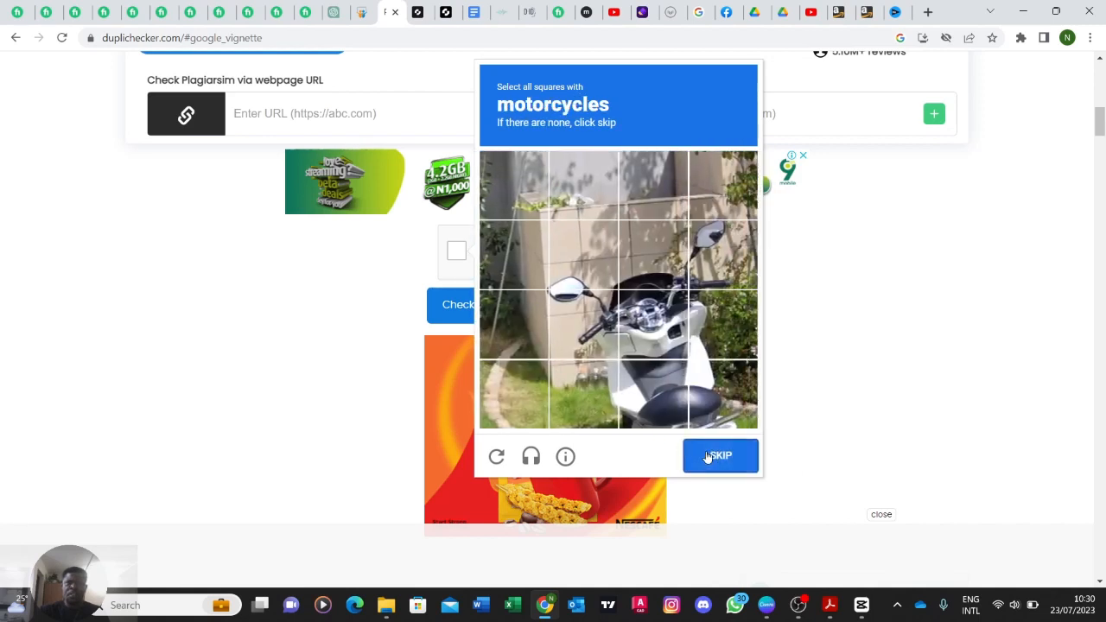
pyautogui.click(683, 403)
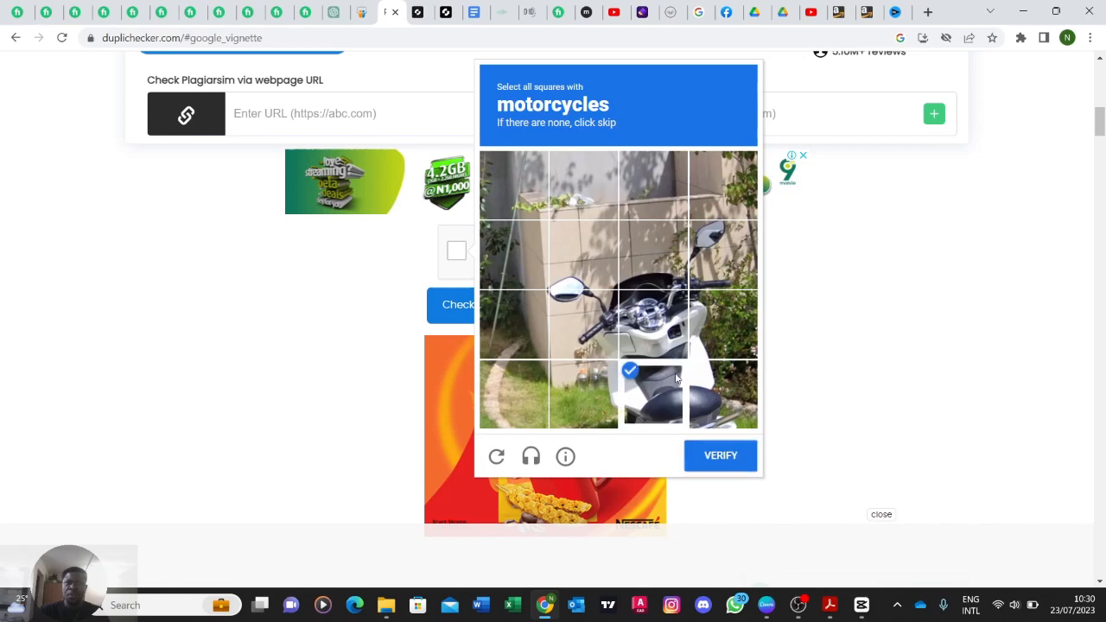
pyautogui.click(680, 322)
pyautogui.click(724, 461)
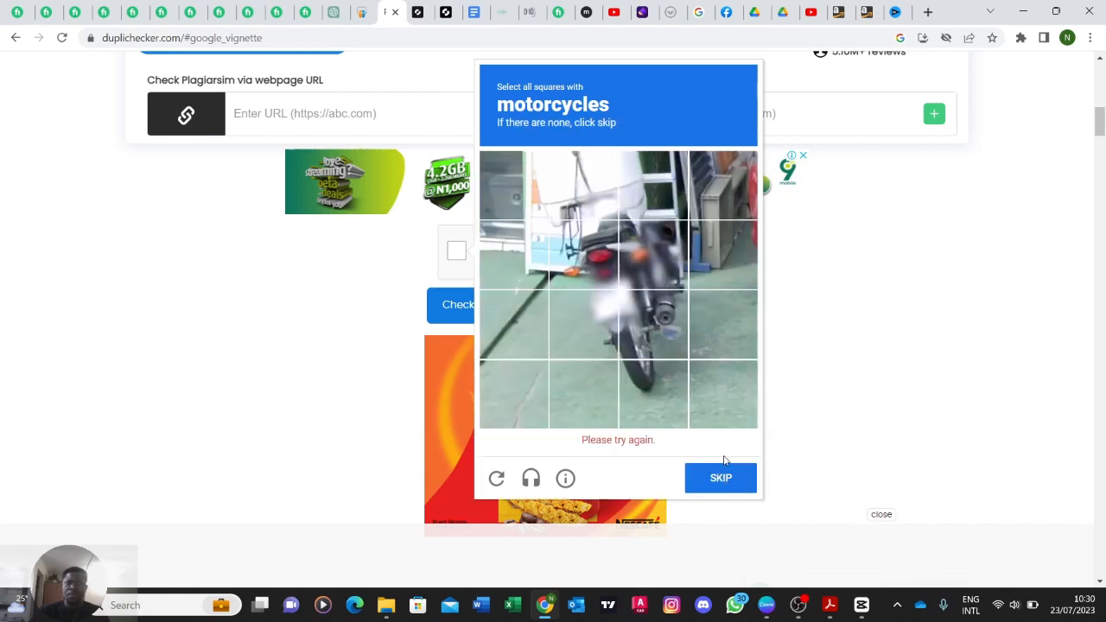
# Solve another motorcycle grid and then the fire hydrant grid.
pyautogui.click(599, 323)
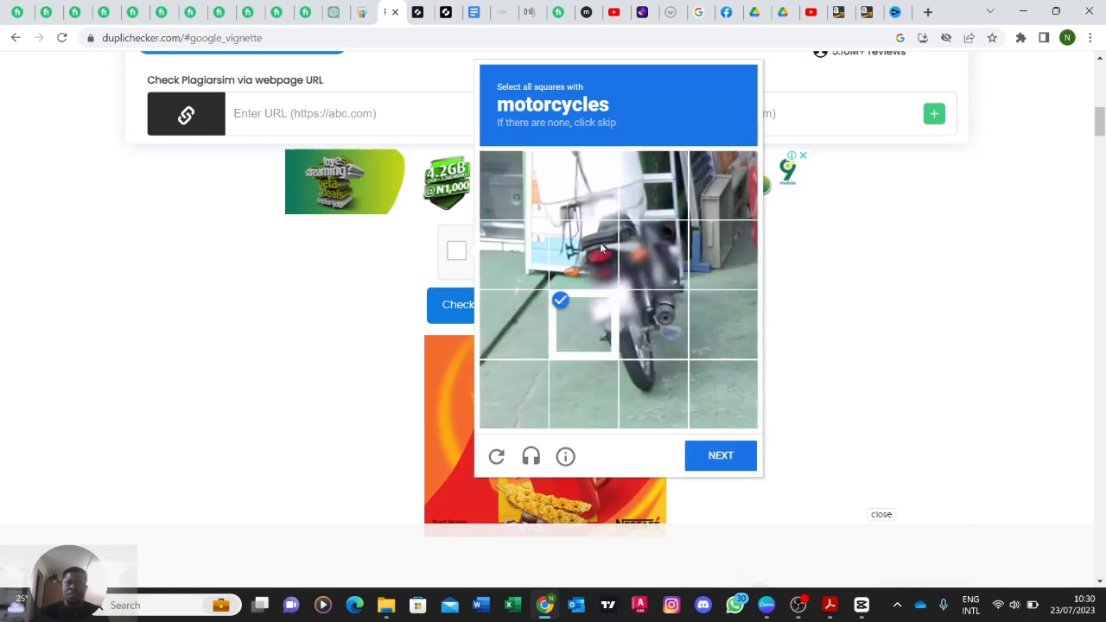
pyautogui.click(598, 253)
pyautogui.click(641, 248)
pyautogui.click(647, 320)
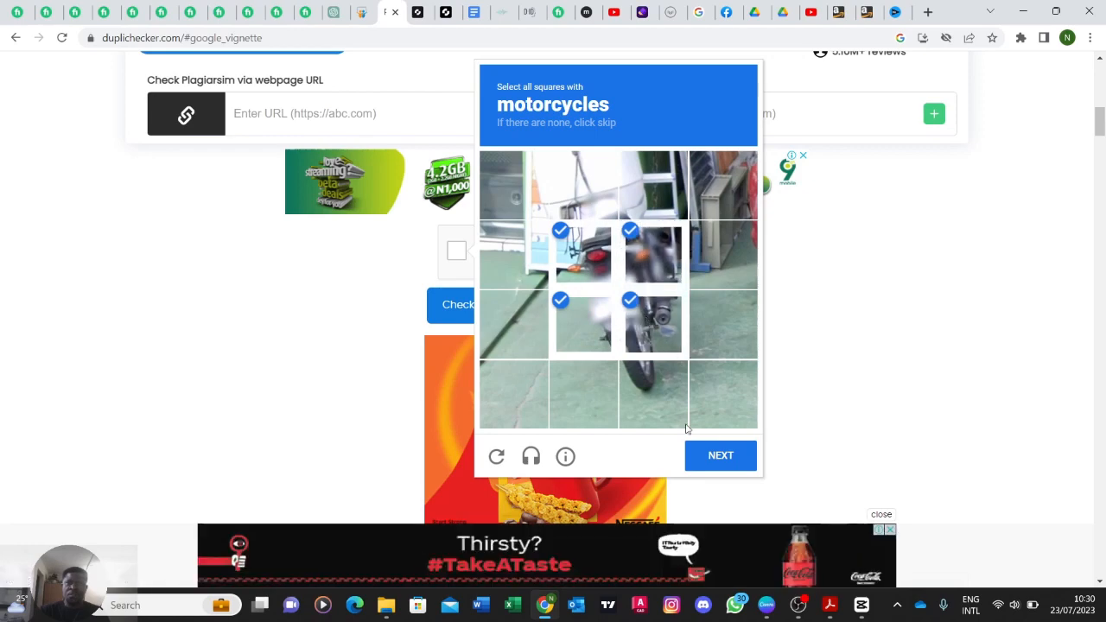
pyautogui.click(718, 455)
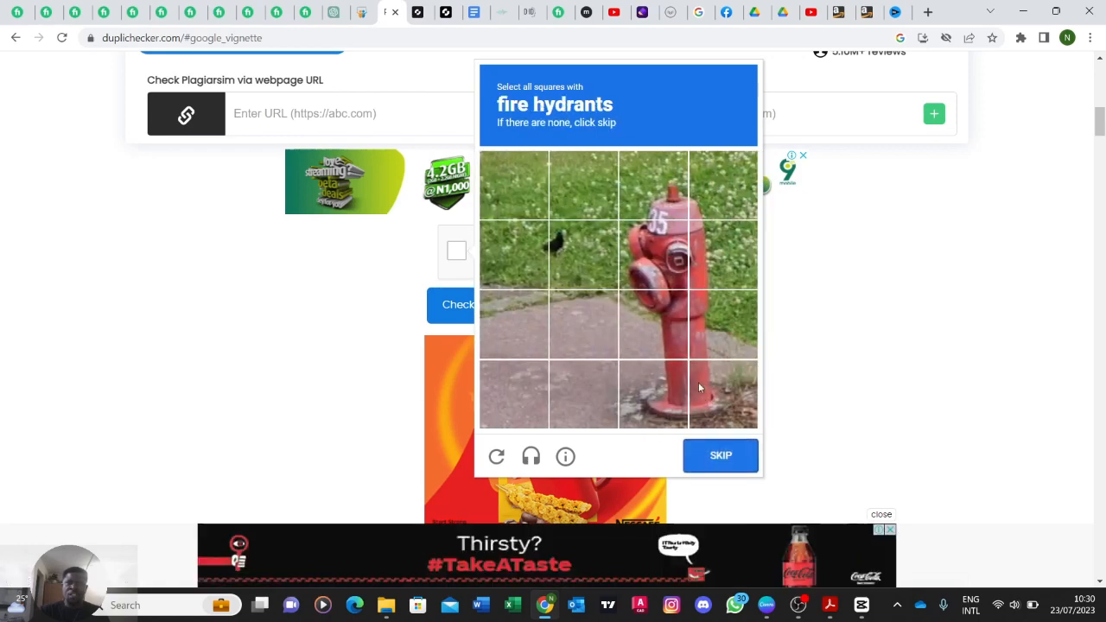
pyautogui.click(661, 387)
pyautogui.click(660, 328)
pyautogui.click(663, 259)
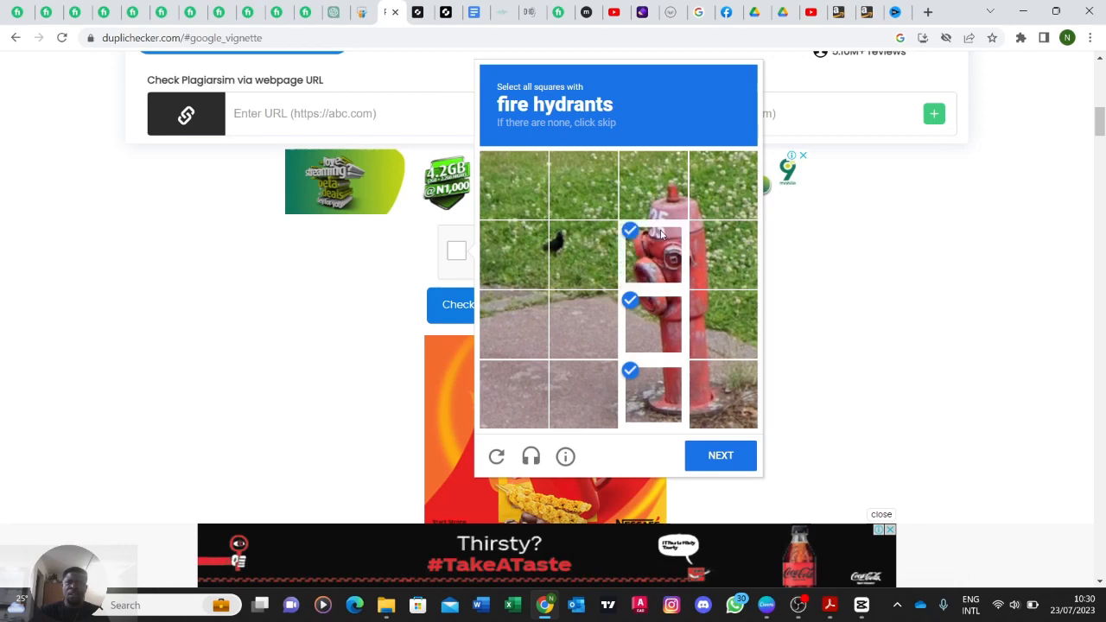
pyautogui.click(661, 202)
pyautogui.click(717, 262)
pyautogui.click(712, 318)
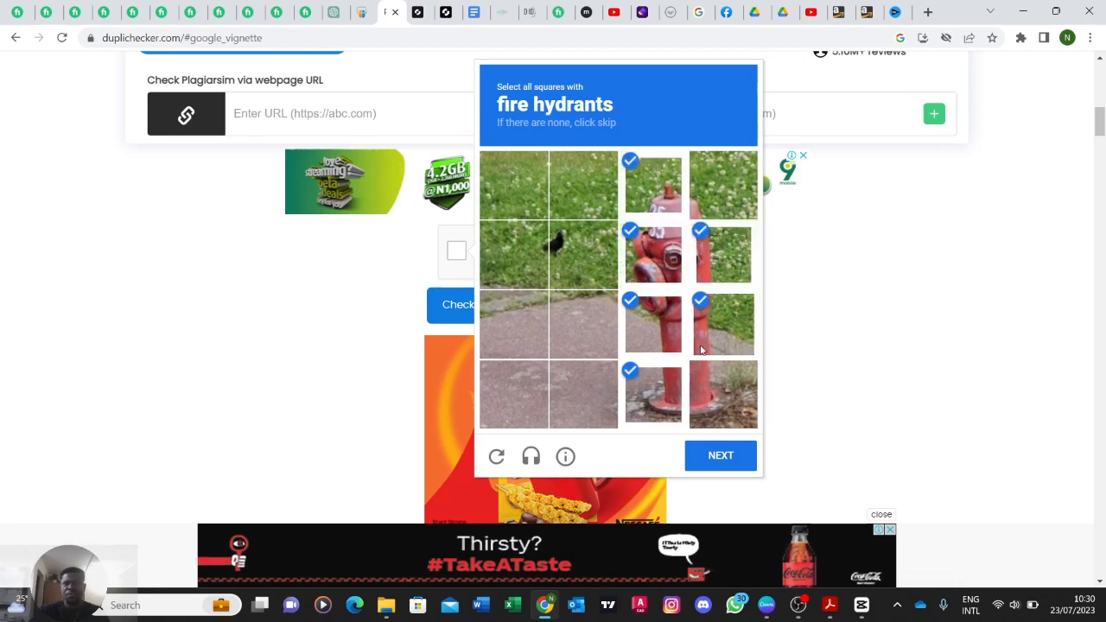
pyautogui.click(707, 458)
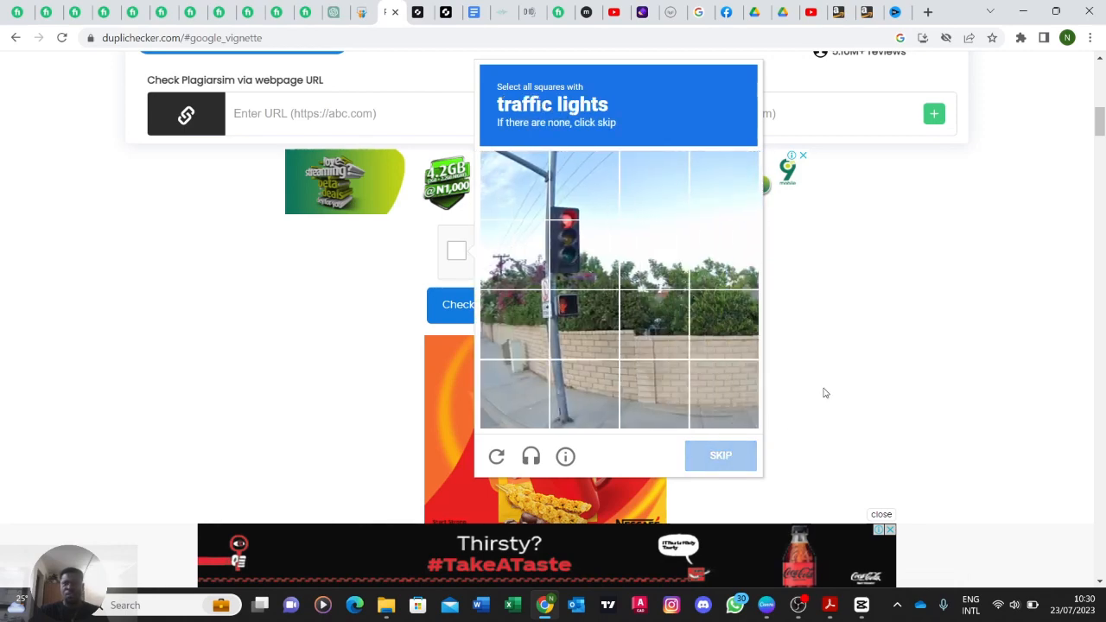
# Solve the traffic light grid and the stairs grid.
pyautogui.click(584, 216)
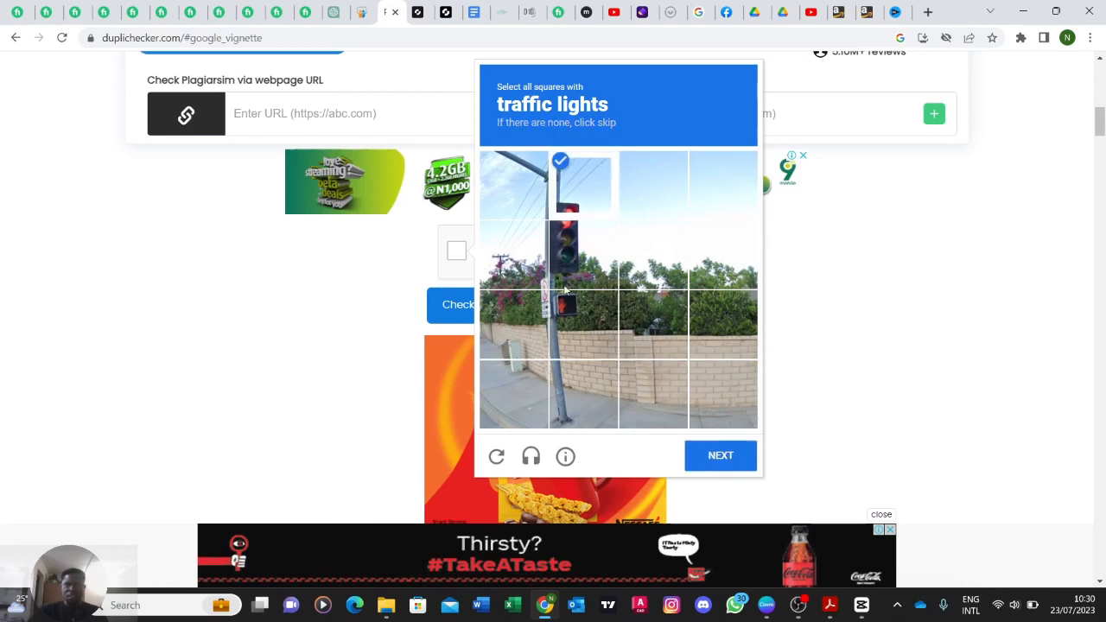
pyautogui.click(585, 248)
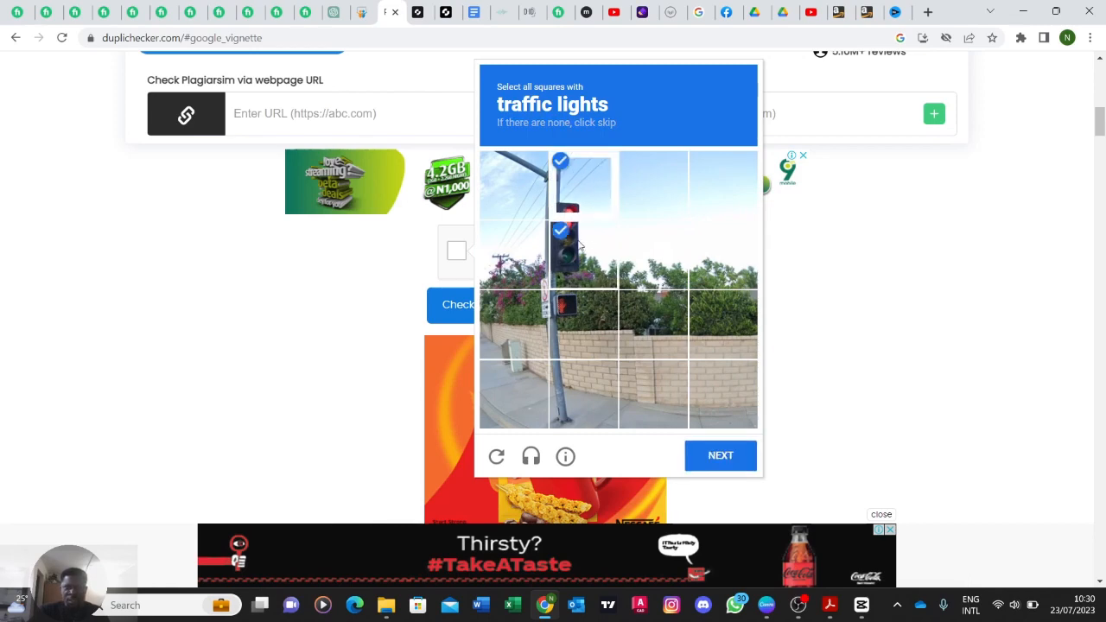
pyautogui.click(566, 308)
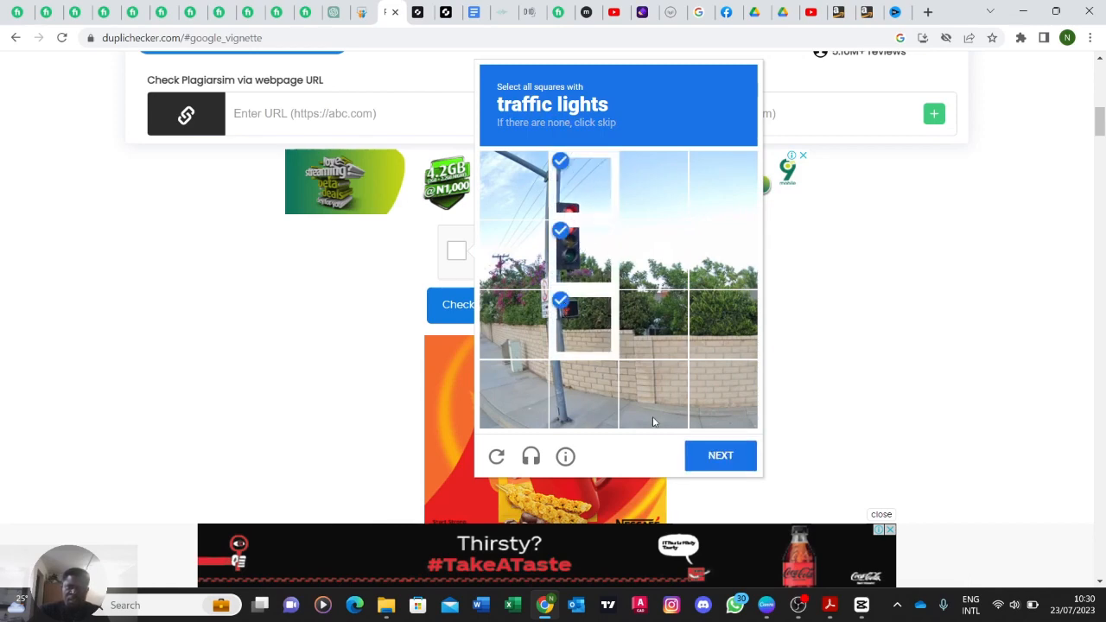
pyautogui.click(719, 455)
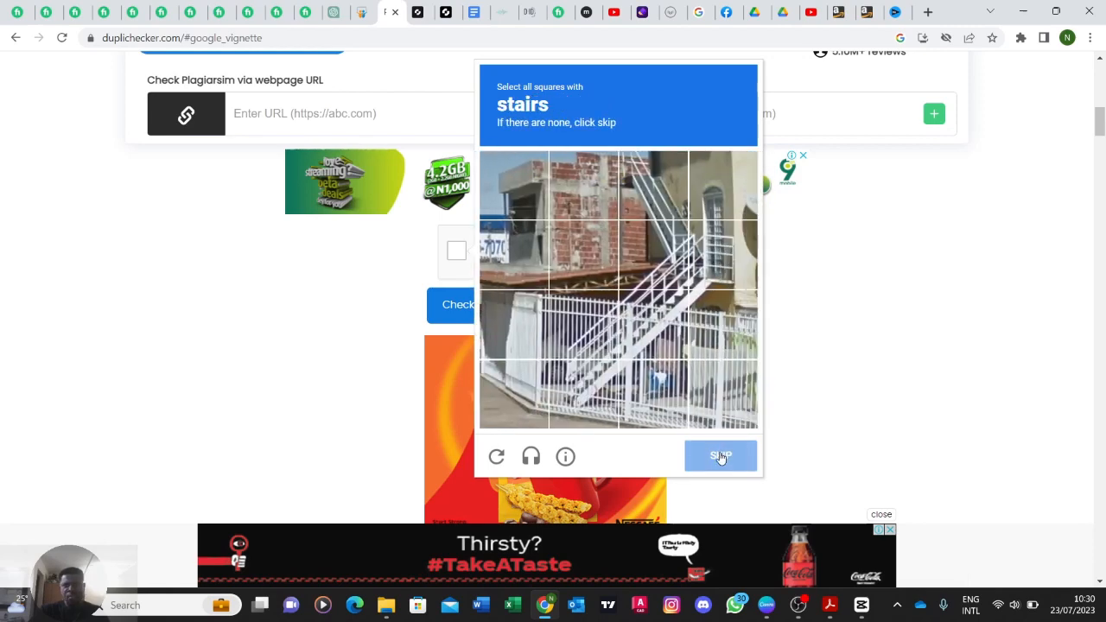
pyautogui.click(596, 384)
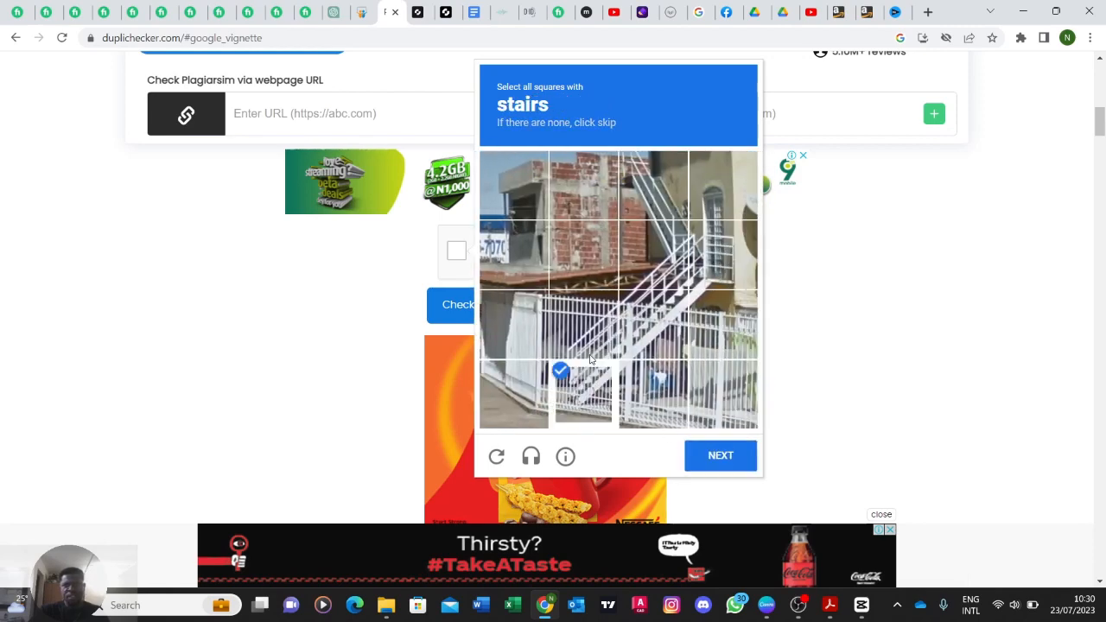
pyautogui.click(586, 334)
pyautogui.click(627, 322)
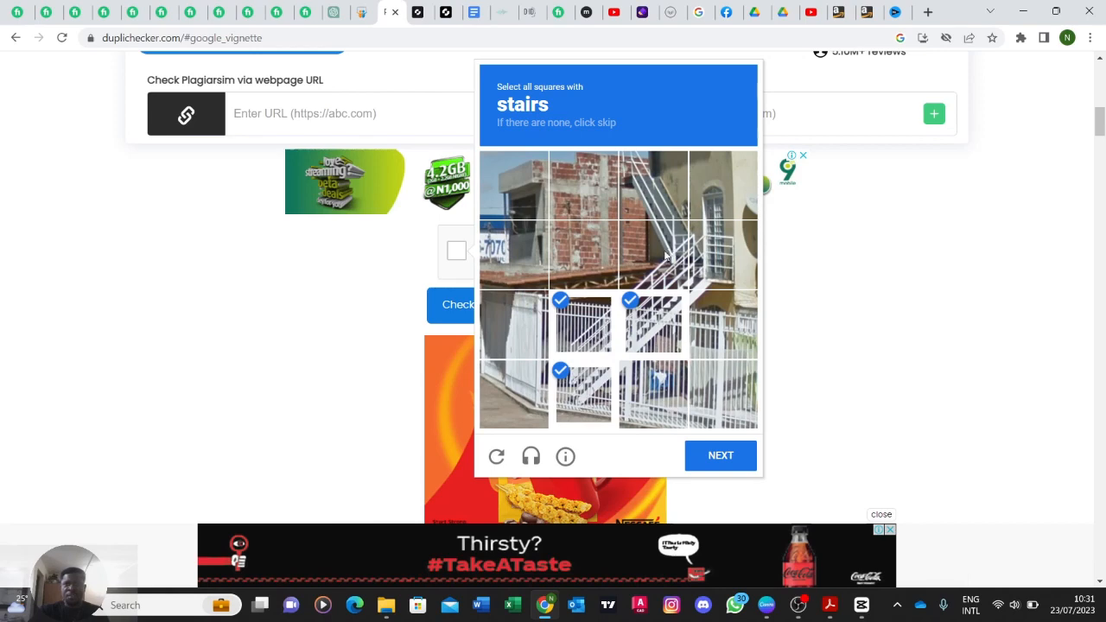
pyautogui.click(665, 256)
pyautogui.click(651, 193)
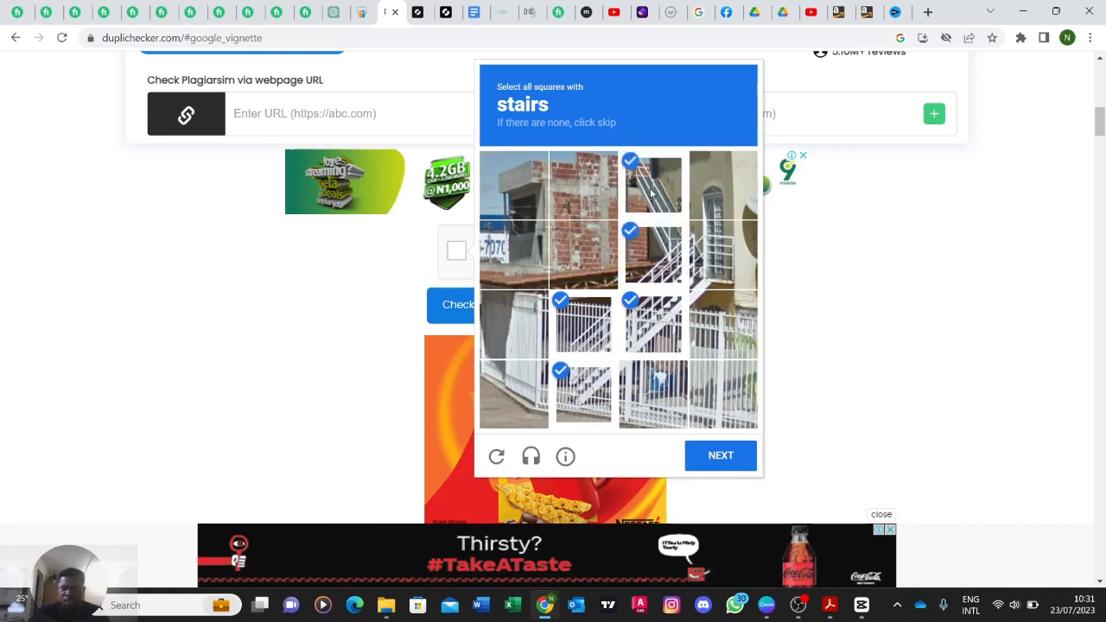
pyautogui.click(703, 252)
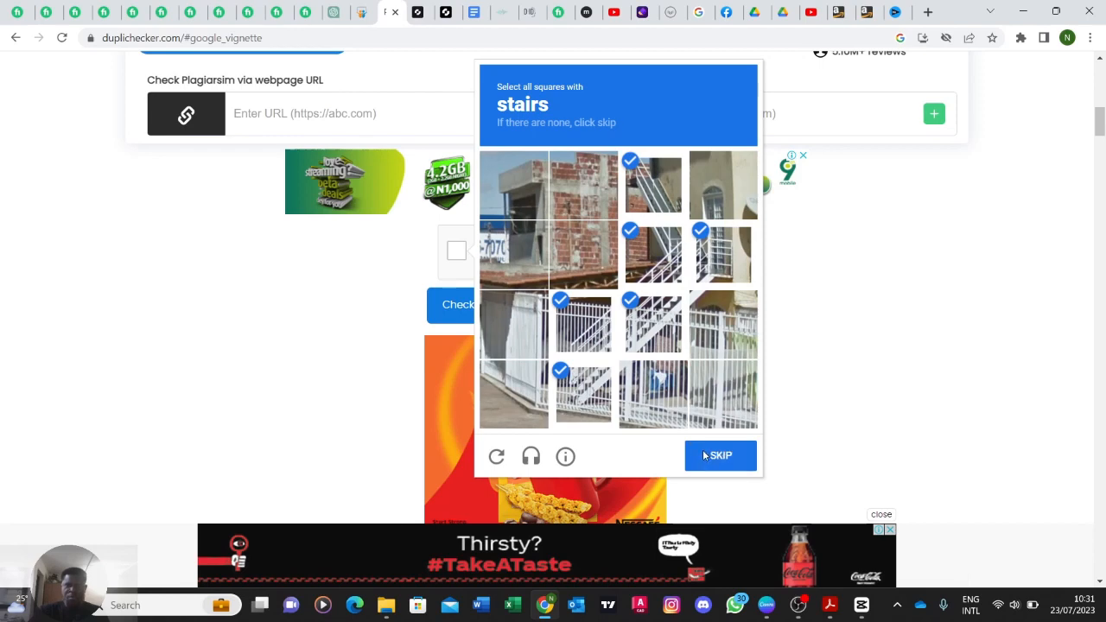
pyautogui.click(705, 456)
# Solve the final traffic light and crosswalk grids and verify the reCAPTCHA.
pyautogui.click(650, 380)
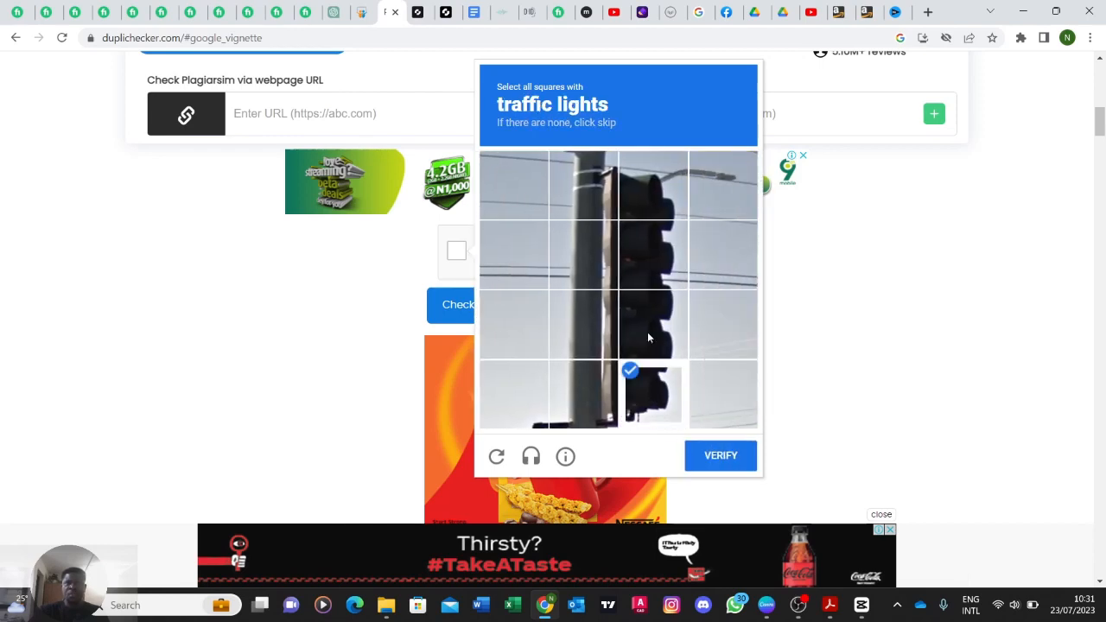
pyautogui.click(648, 343)
pyautogui.click(647, 254)
pyautogui.click(644, 198)
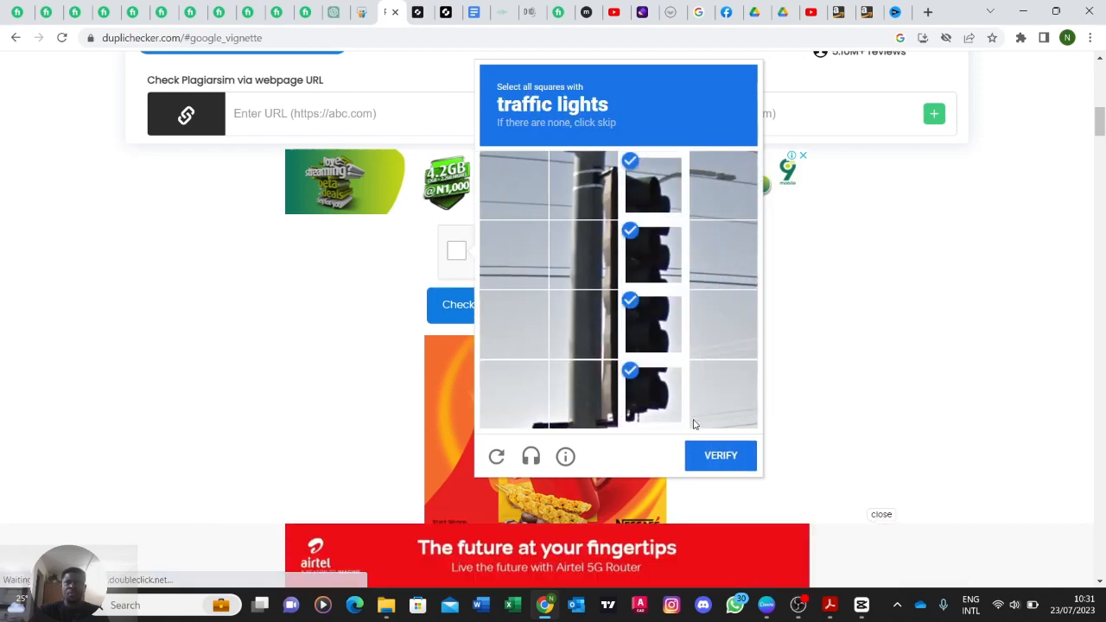
pyautogui.click(713, 456)
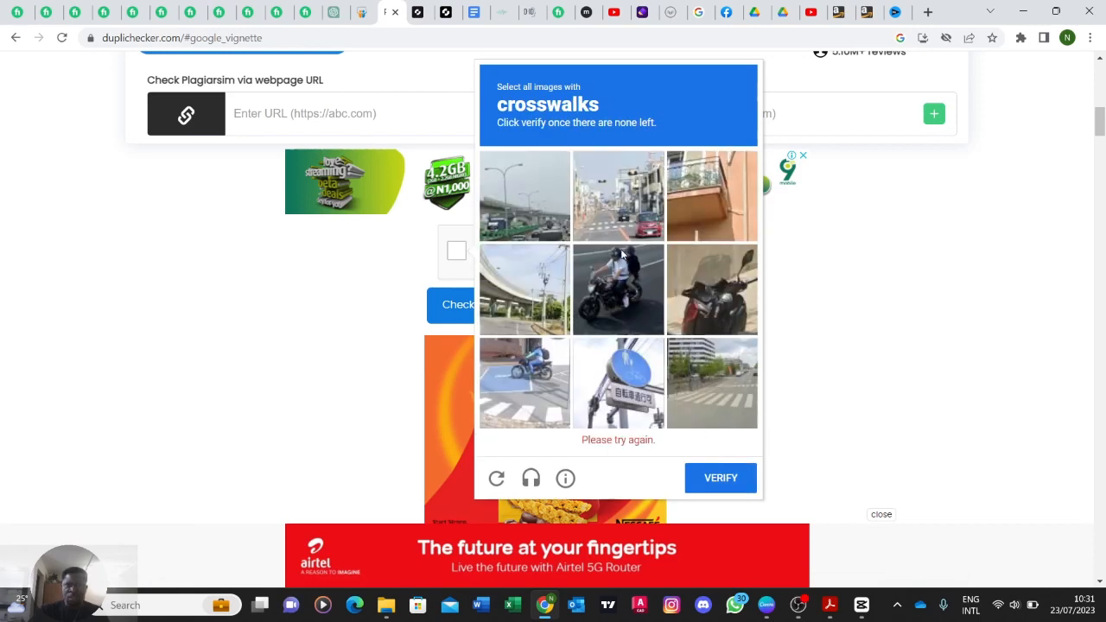
pyautogui.click(610, 221)
pyautogui.click(704, 396)
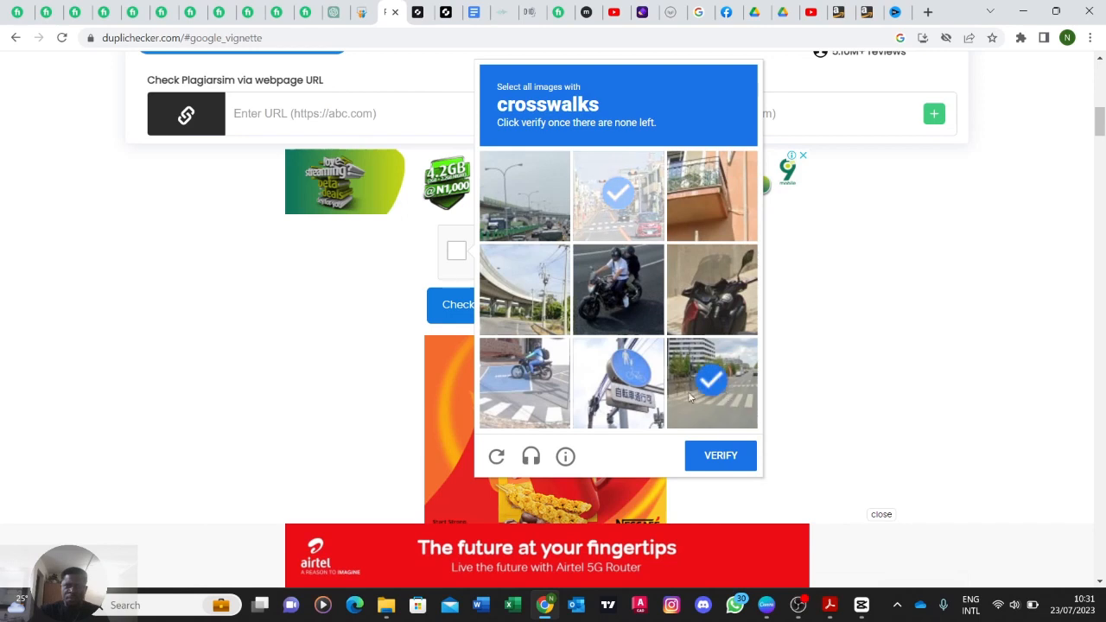
pyautogui.click(521, 404)
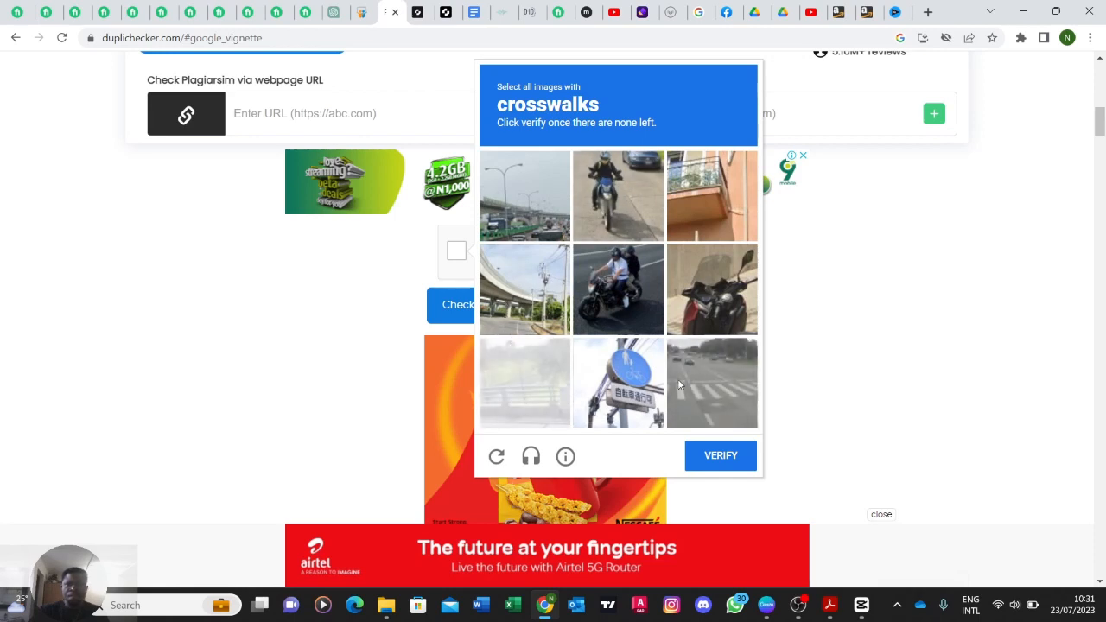
pyautogui.click(710, 378)
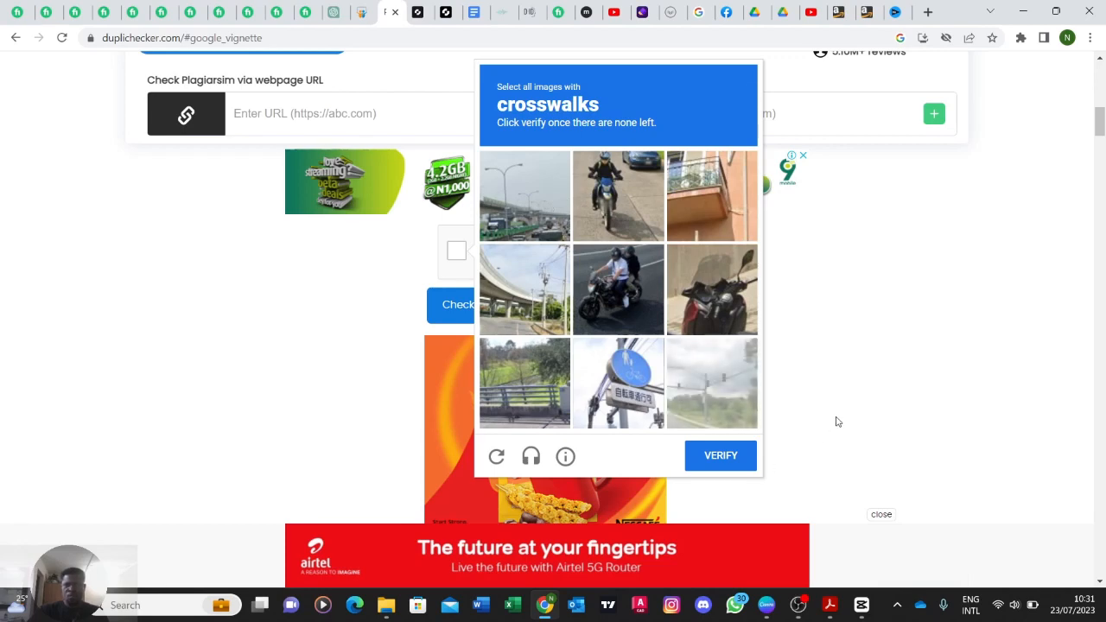
pyautogui.click(710, 450)
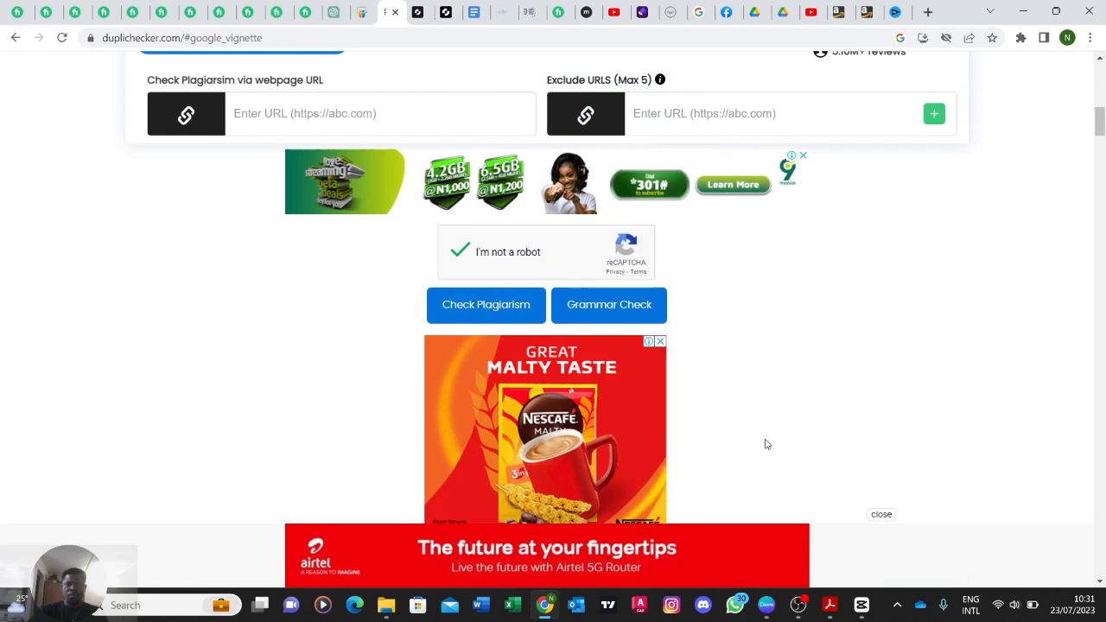
# Run Check Plagiarism on the pasted text, then bring OBS Studio to the front.
pyautogui.click(466, 306)
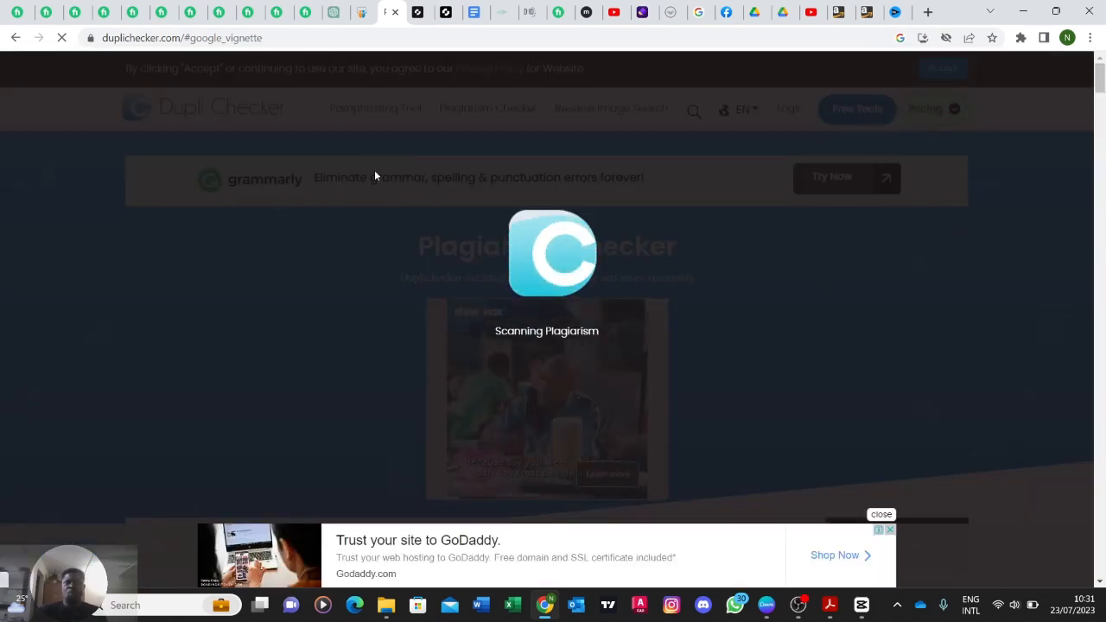
pyautogui.moveTo(798, 603)
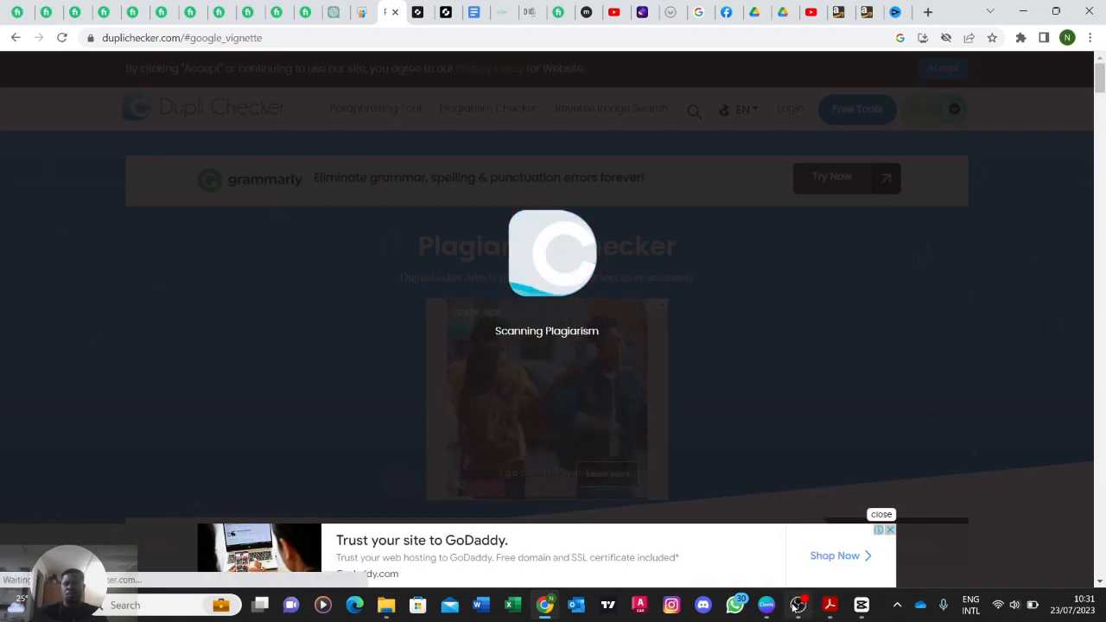
pyautogui.click(800, 527)
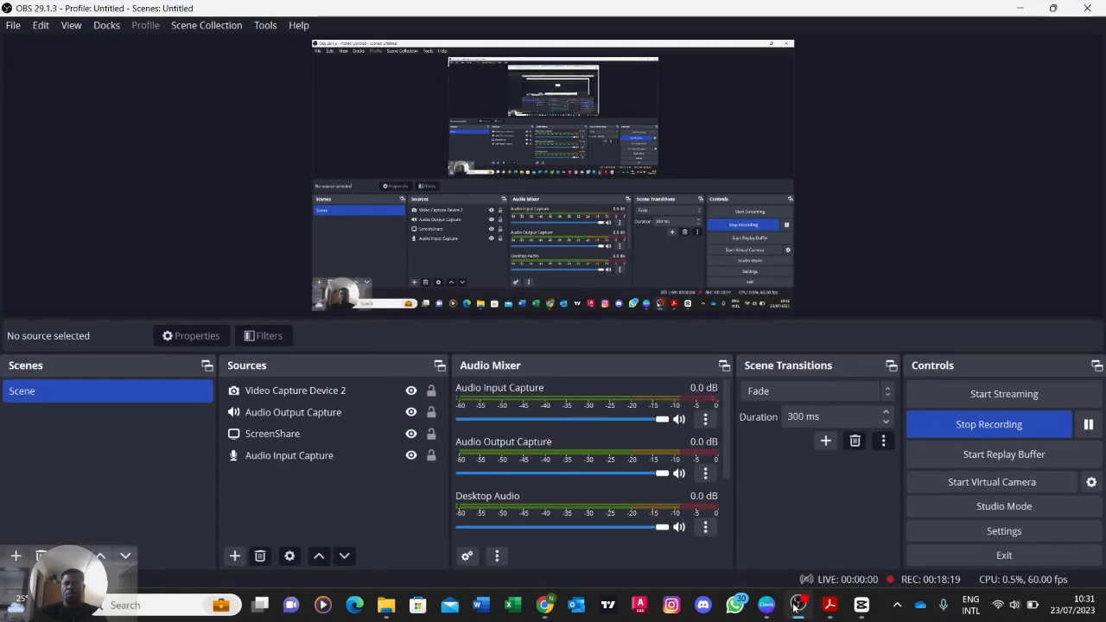
# Minimize OBS Studio to reveal Duplichecker's 0% plagiarism, 100% unique result for 412 words.
pyautogui.click(1018, 7)
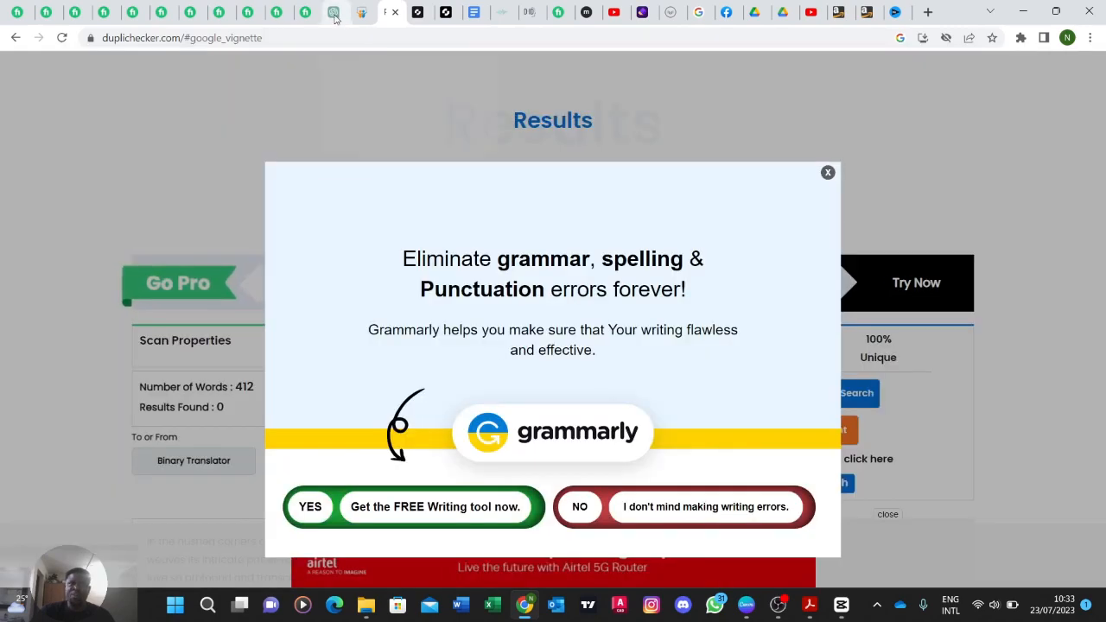
# Switch to the ChatGPT tab showing the story introduction.
pyautogui.click(333, 13)
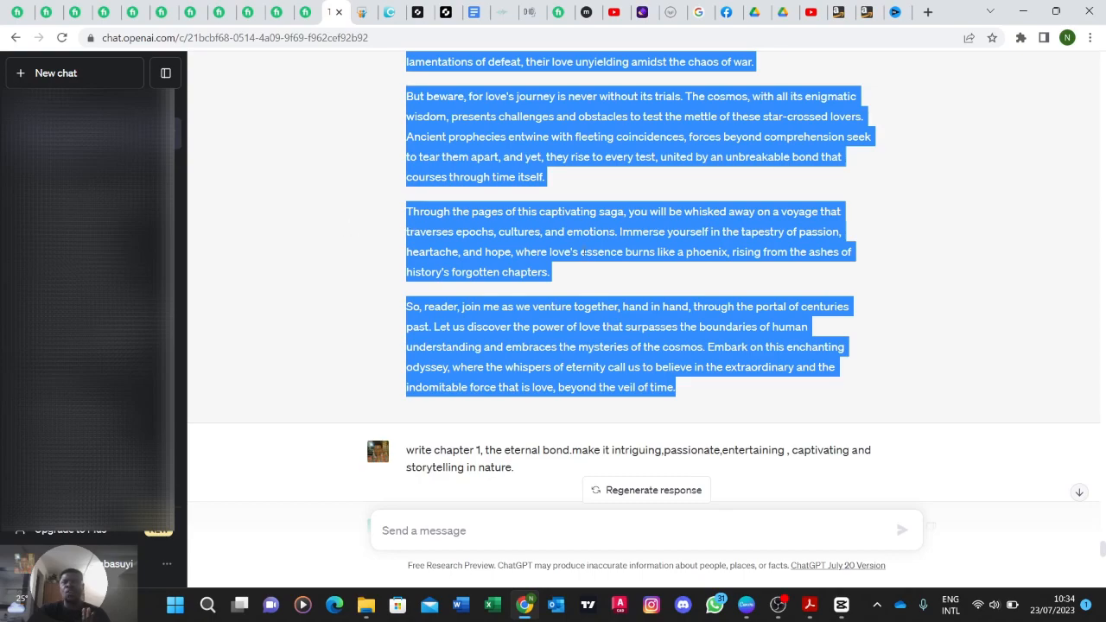
# Clear the chat selection, scroll the response, and switch to the AMAZON KDP COURSE PDF.
pyautogui.click(677, 277)
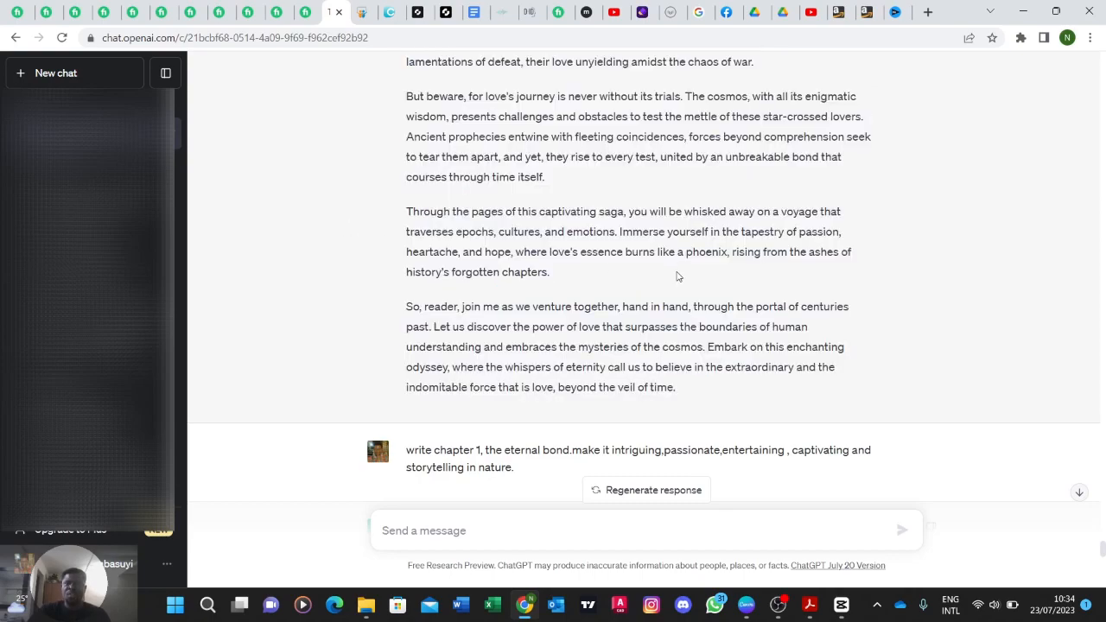
pyautogui.scroll(2, 678, 275)
pyautogui.scroll(2, 679, 273)
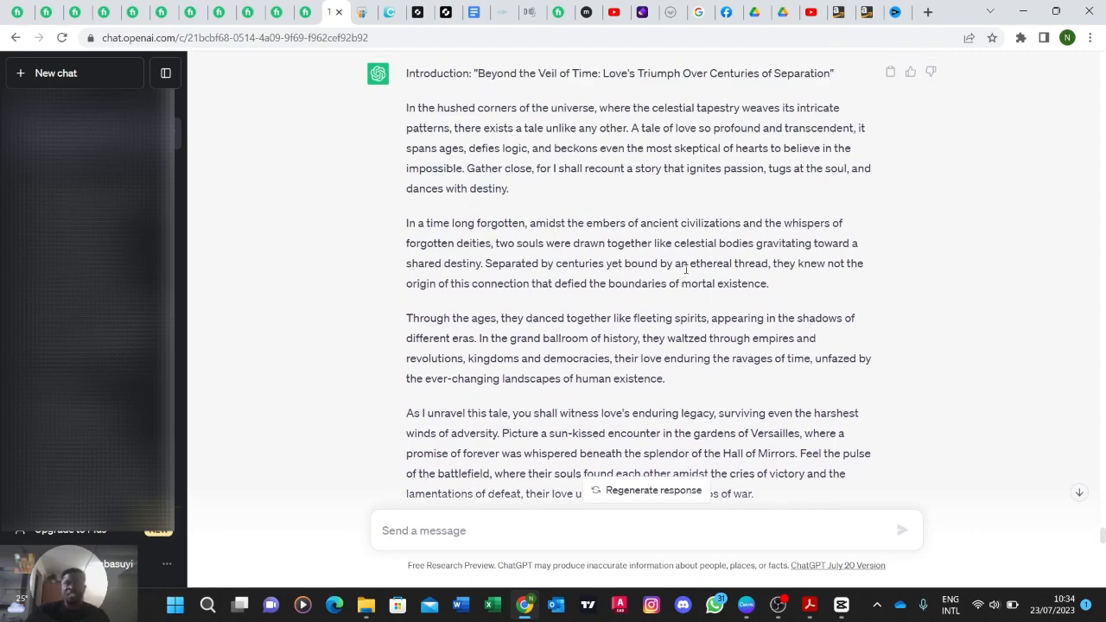
pyautogui.scroll(-1, 702, 338)
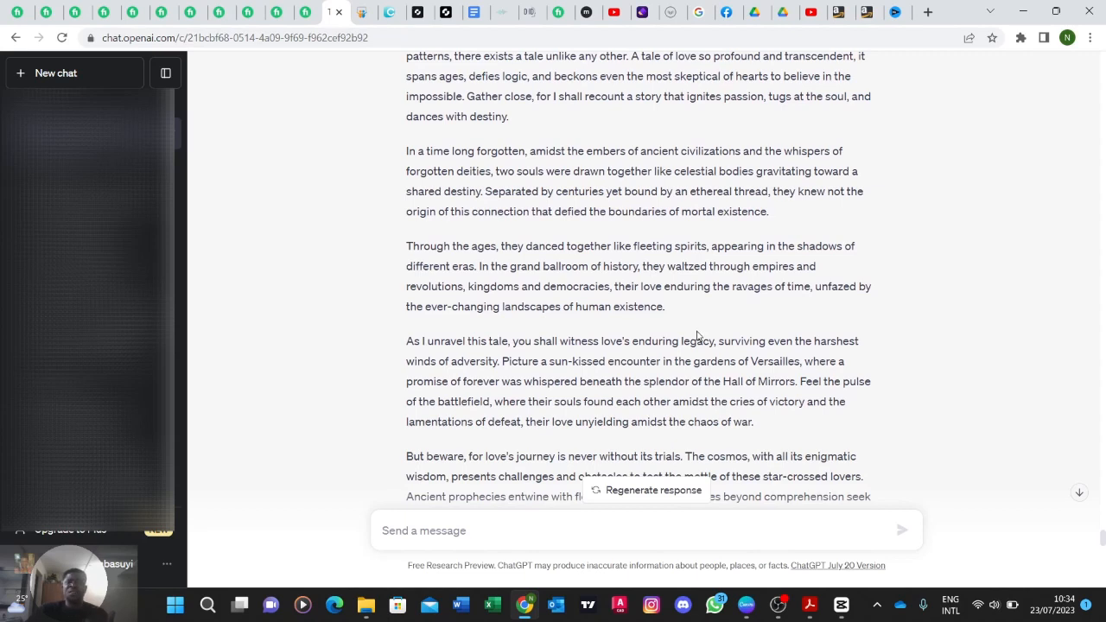
pyautogui.click(812, 609)
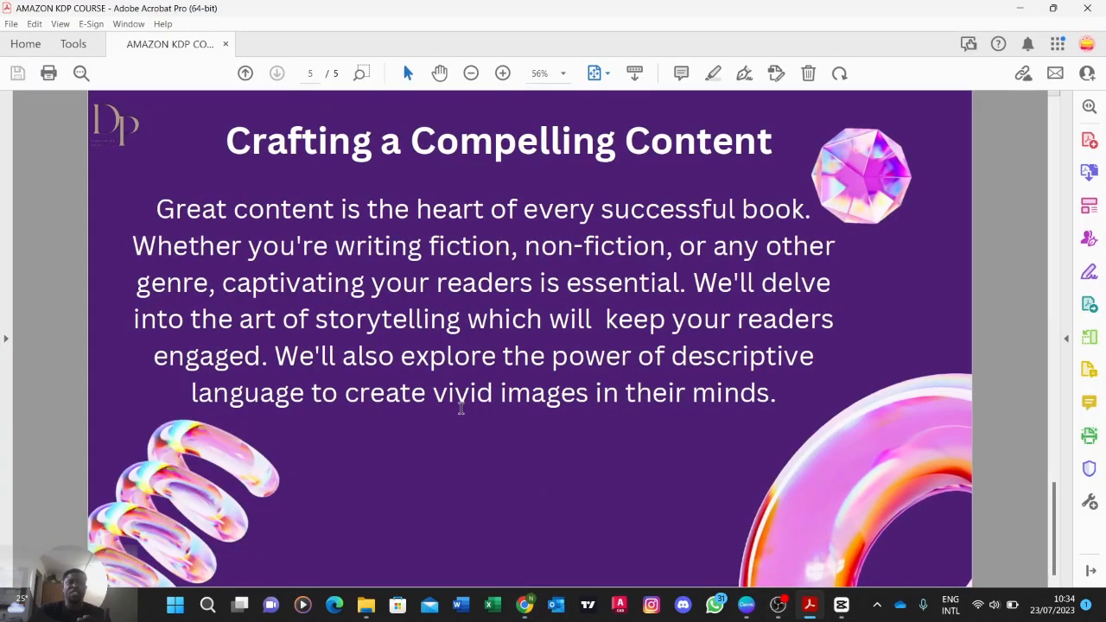
# Scroll through the course slides, then place the cursor before 'Personalized Treatment Plan' in Google Docs.
pyautogui.scroll(8, 461, 408)
pyautogui.scroll(-8, 489, 373)
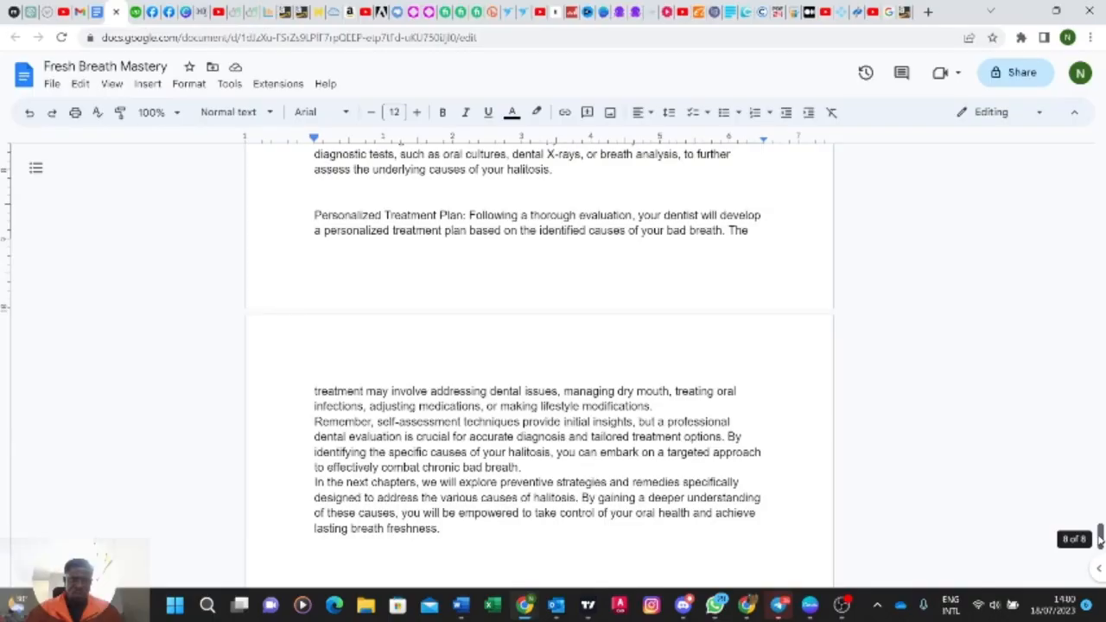
pyautogui.click(305, 213)
# Move 'Personalized Treatment Plan' to a new page and add blank lines for the next chapter's start.
pyautogui.hotkey('ctrl', 'Return')
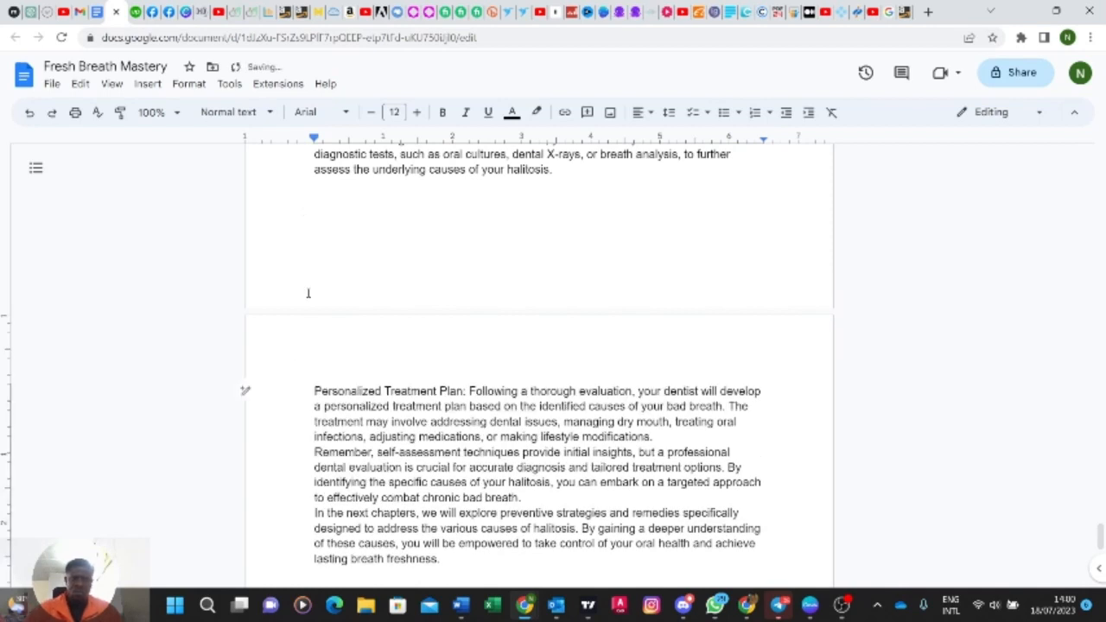
pyautogui.press('Return')
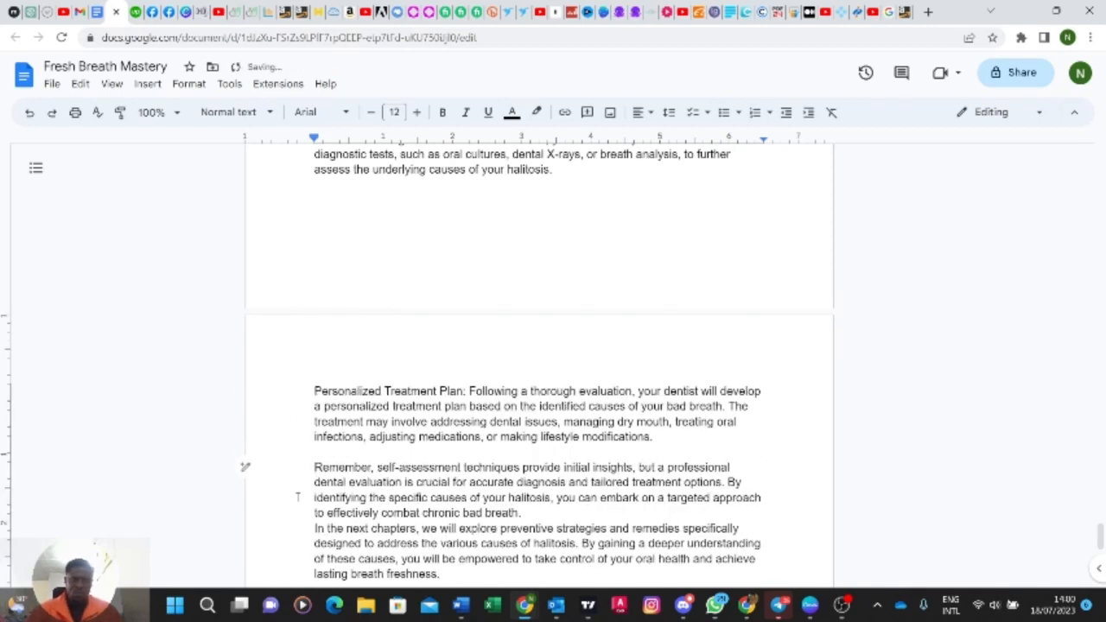
pyautogui.click(304, 530)
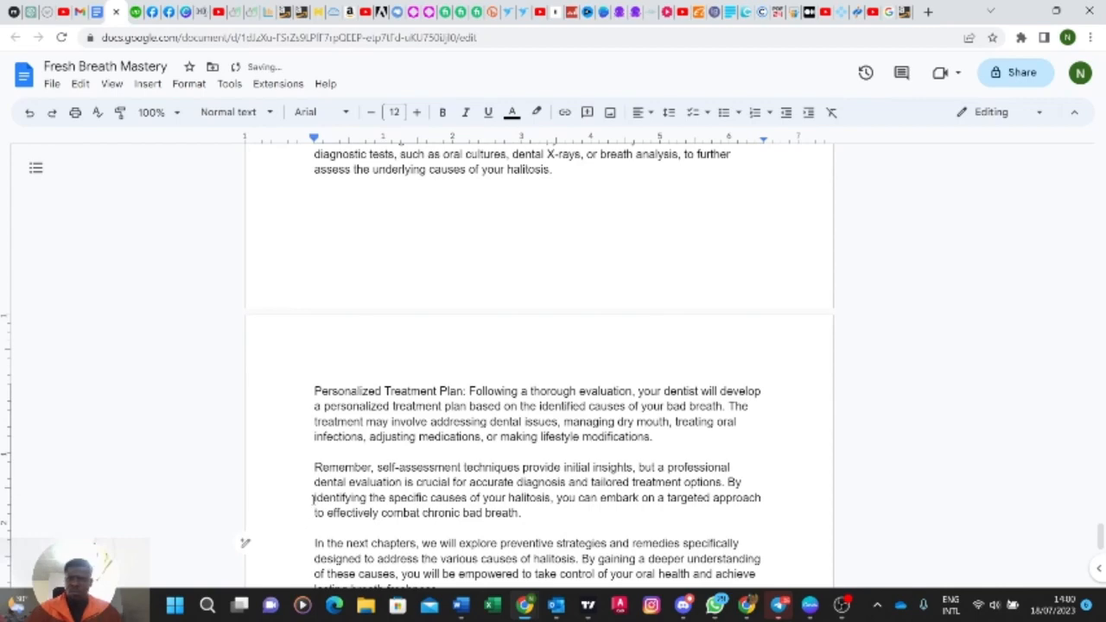
pyautogui.moveTo(1103, 540); pyautogui.dragTo(1103, 566)
pyautogui.scroll(2, 654, 481)
pyautogui.click(508, 372)
pyautogui.press('Return')
pyautogui.press('Return')
pyautogui.press('Return')
pyautogui.press('Return')
pyautogui.press('Return')
pyautogui.press('Return')
pyautogui.press('Return')
pyautogui.press('Return')
pyautogui.press('Return')
pyautogui.press('Return')
pyautogui.press('Return')
pyautogui.press('Return')
pyautogui.press('Return')
pyautogui.press('Return')
pyautogui.press('Return')
pyautogui.press('Return')
pyautogui.press('Return')
pyautogui.press('Return')
pyautogui.press('Return')
pyautogui.press('Return')
pyautogui.press('Return')
pyautogui.press('Return')
pyautogui.press('Return')
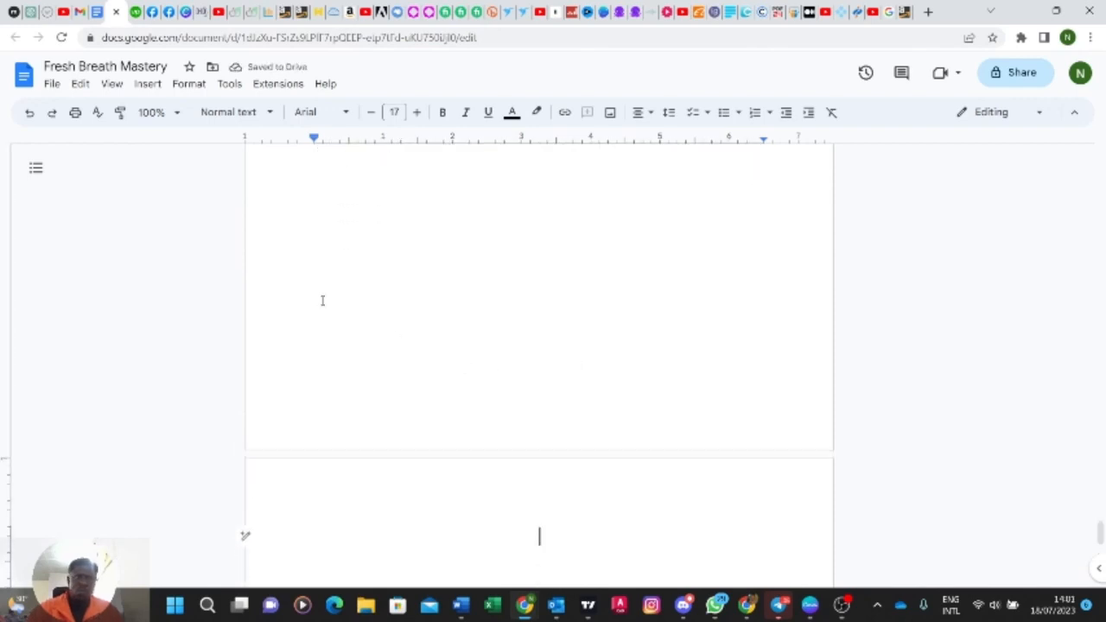
# Copy the 'Preventive Strategies' heading from Word and paste it into the doc without formatting.
pyautogui.click(460, 605)
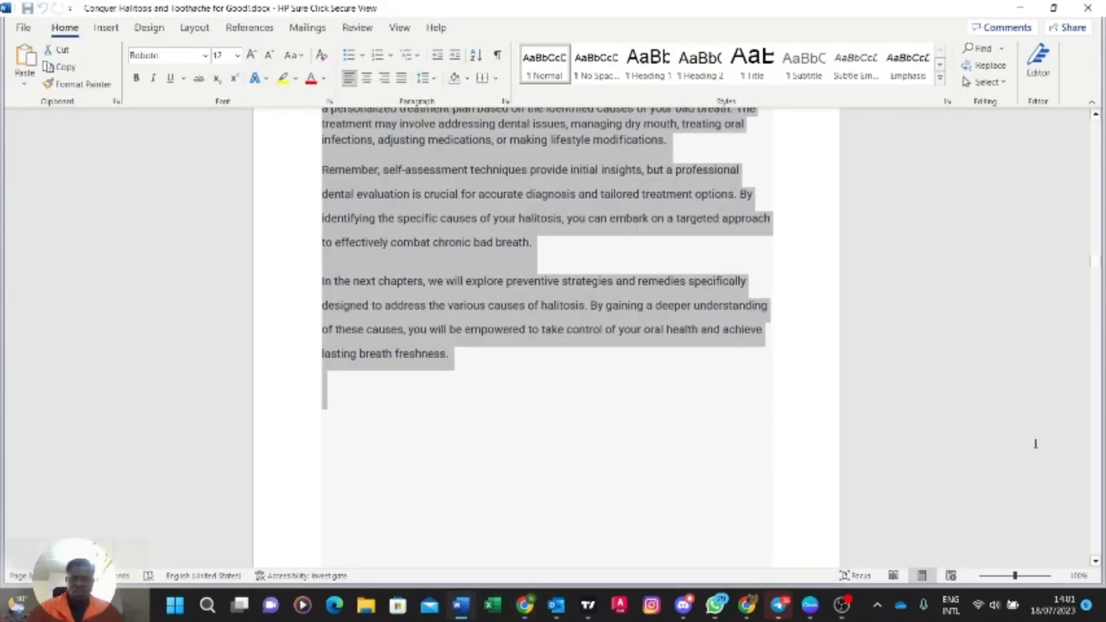
pyautogui.moveTo(1096, 262); pyautogui.dragTo(1095, 275)
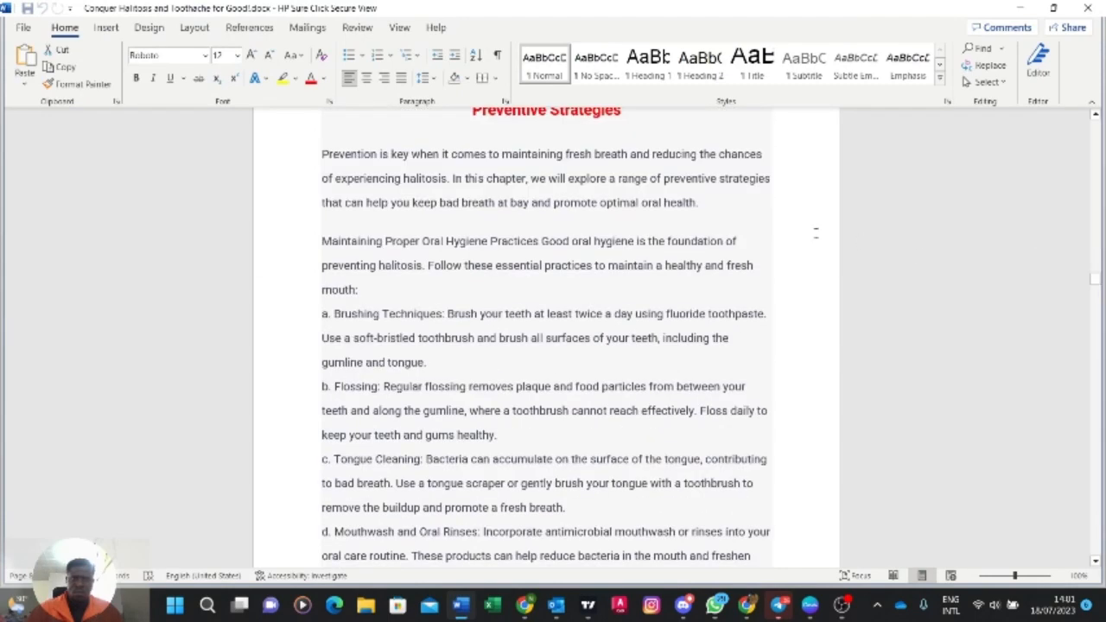
pyautogui.scroll(1, 459, 154)
pyautogui.moveTo(498, 144); pyautogui.dragTo(639, 149)
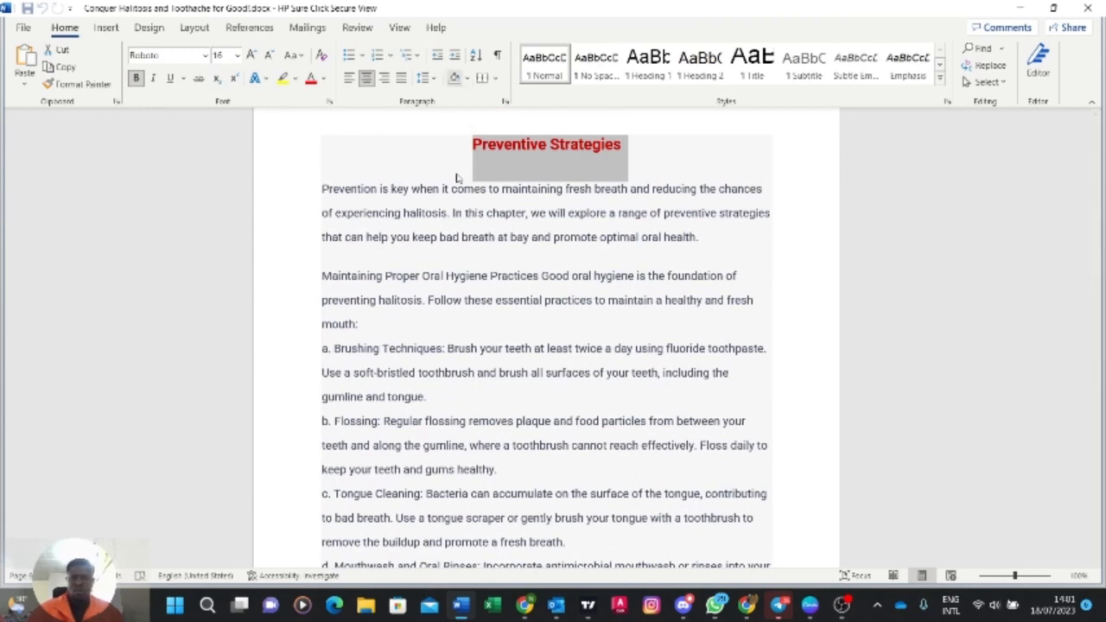
pyautogui.moveTo(524, 605)
pyautogui.click(470, 545)
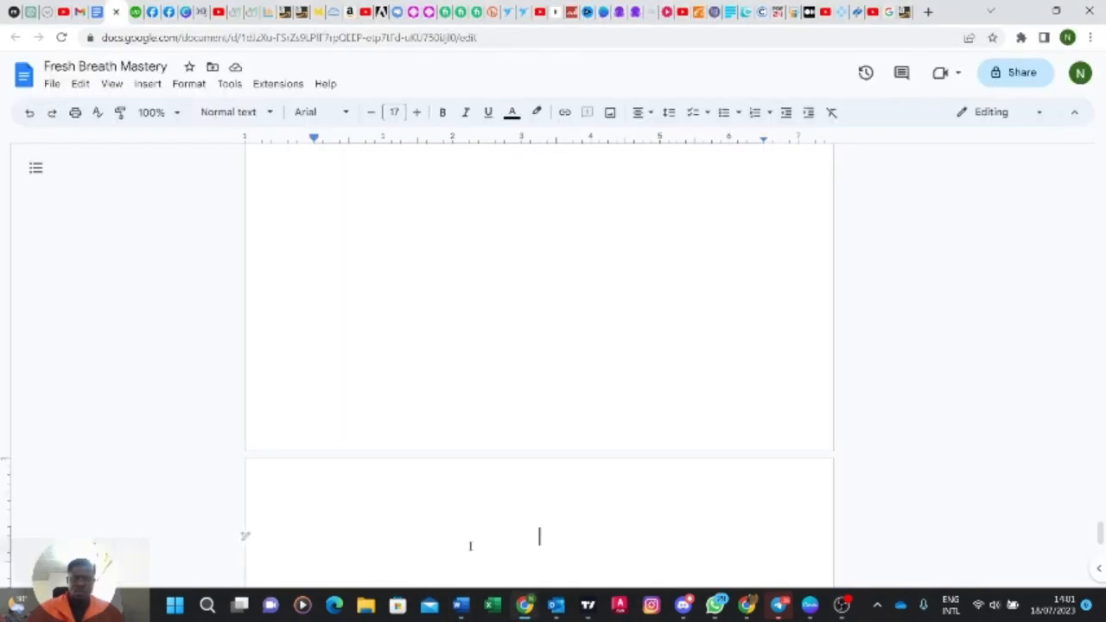
pyautogui.rightClick(523, 535)
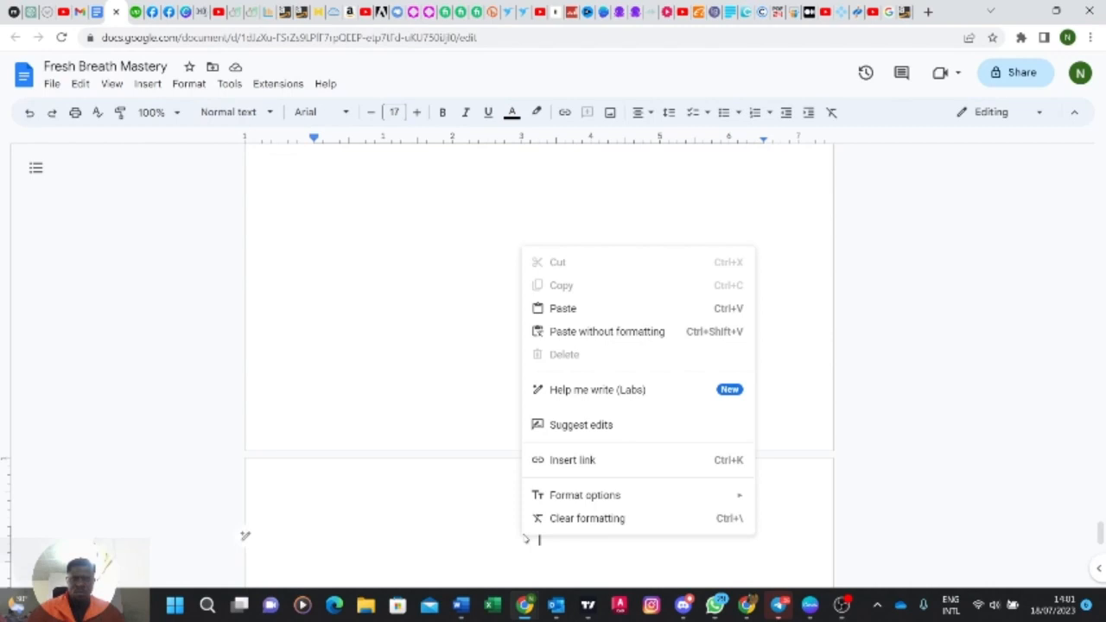
pyautogui.click(609, 332)
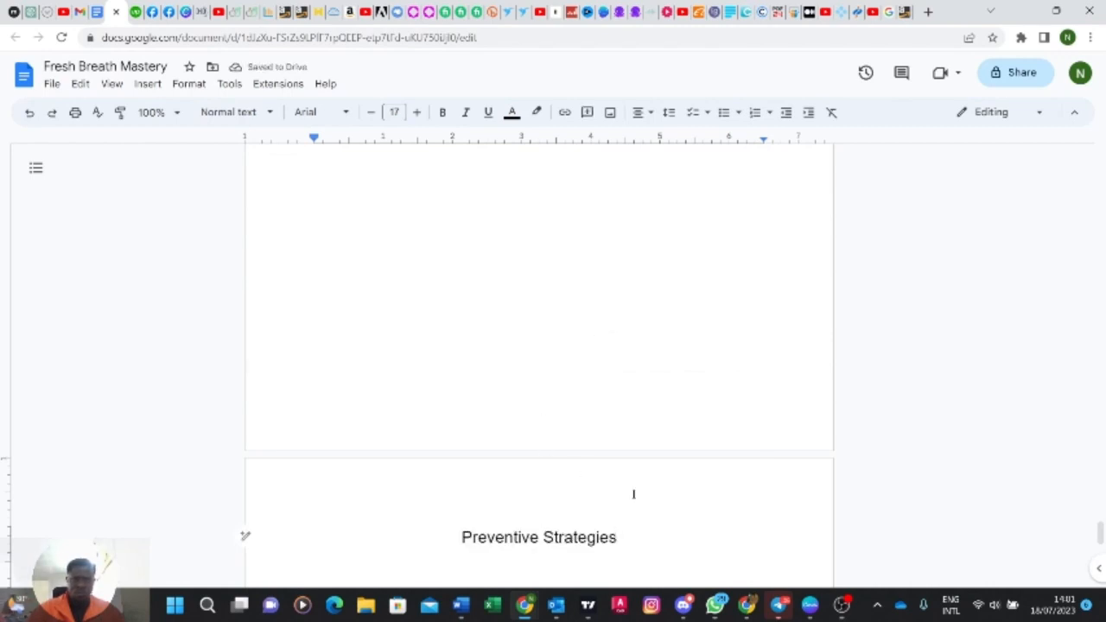
# Colour the 'Preventive Strategies' heading red and set the line below back to black.
pyautogui.scroll(-3, 1100, 536)
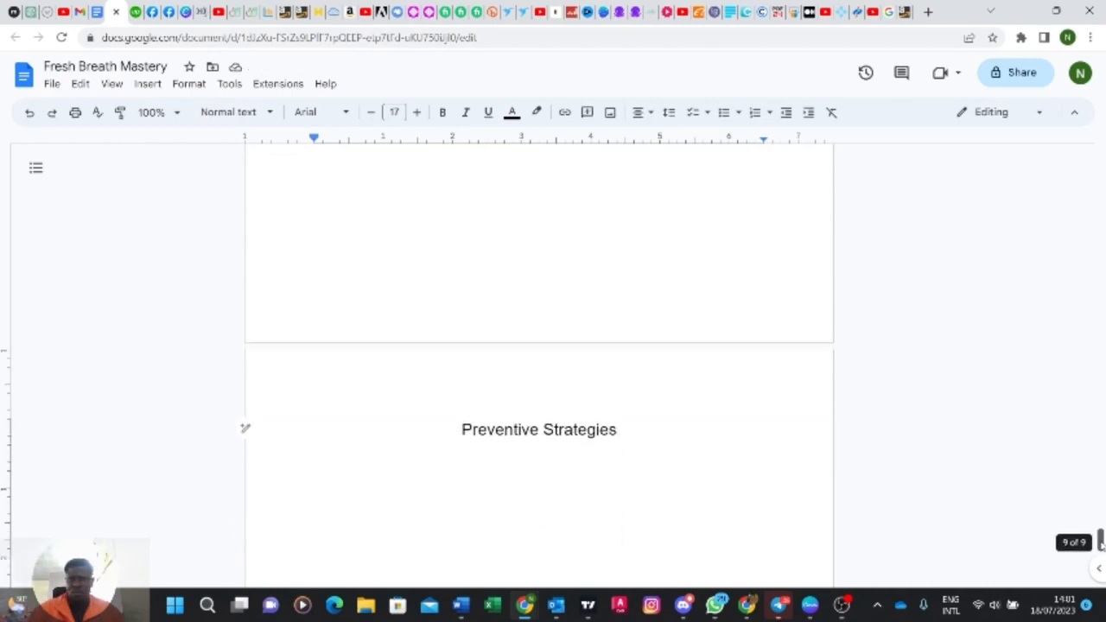
pyautogui.moveTo(630, 242); pyautogui.dragTo(461, 242)
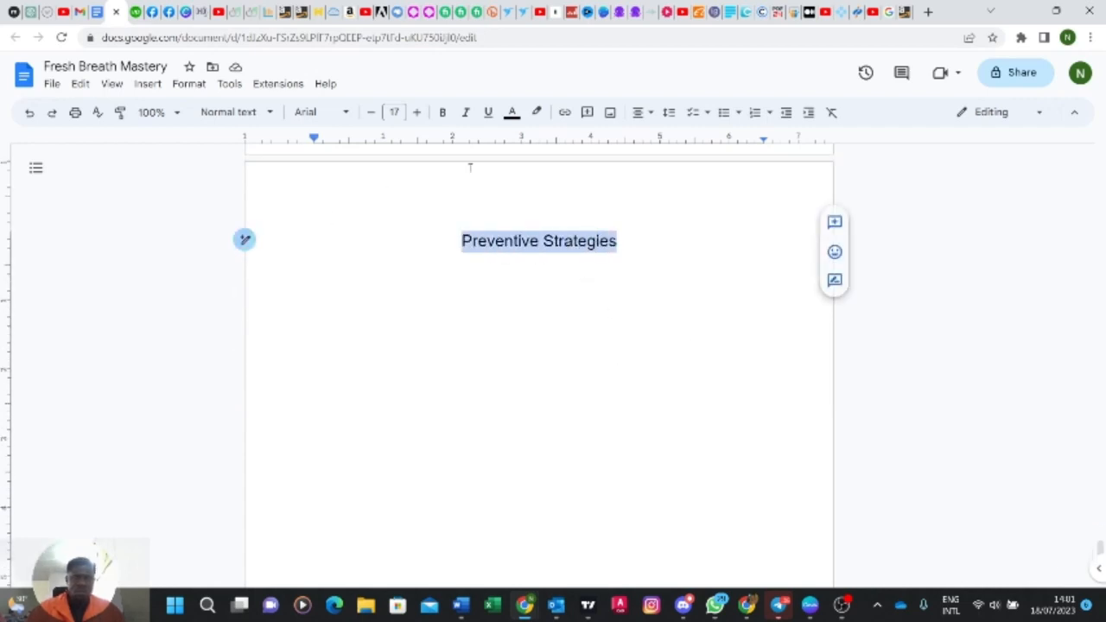
pyautogui.click(512, 112)
pyautogui.click(529, 155)
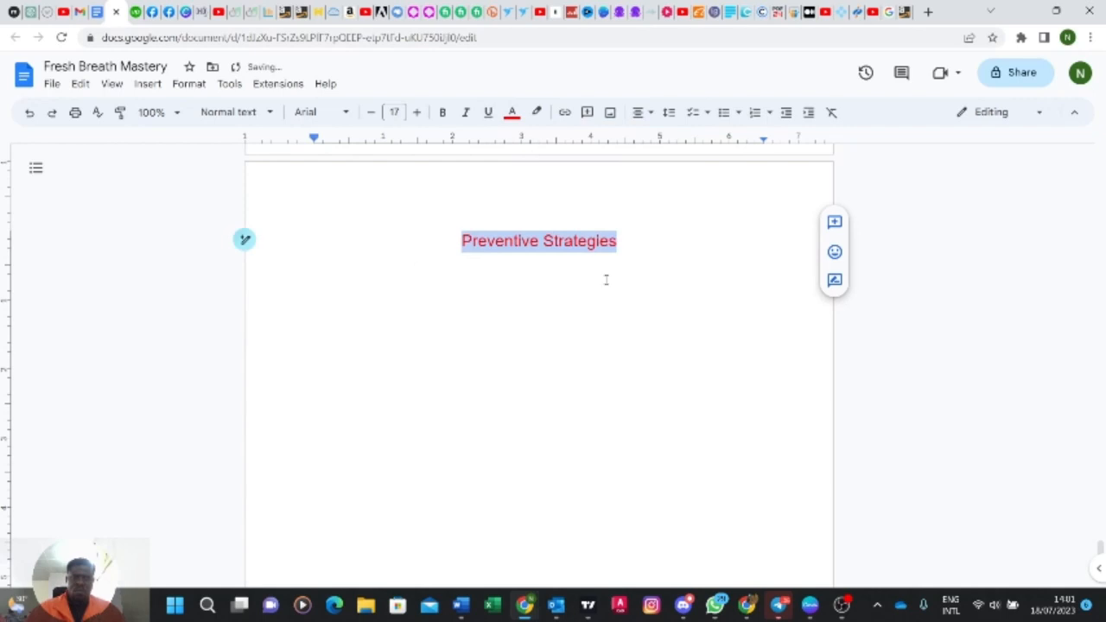
pyautogui.click(644, 243)
pyautogui.press('Return')
pyautogui.click(512, 113)
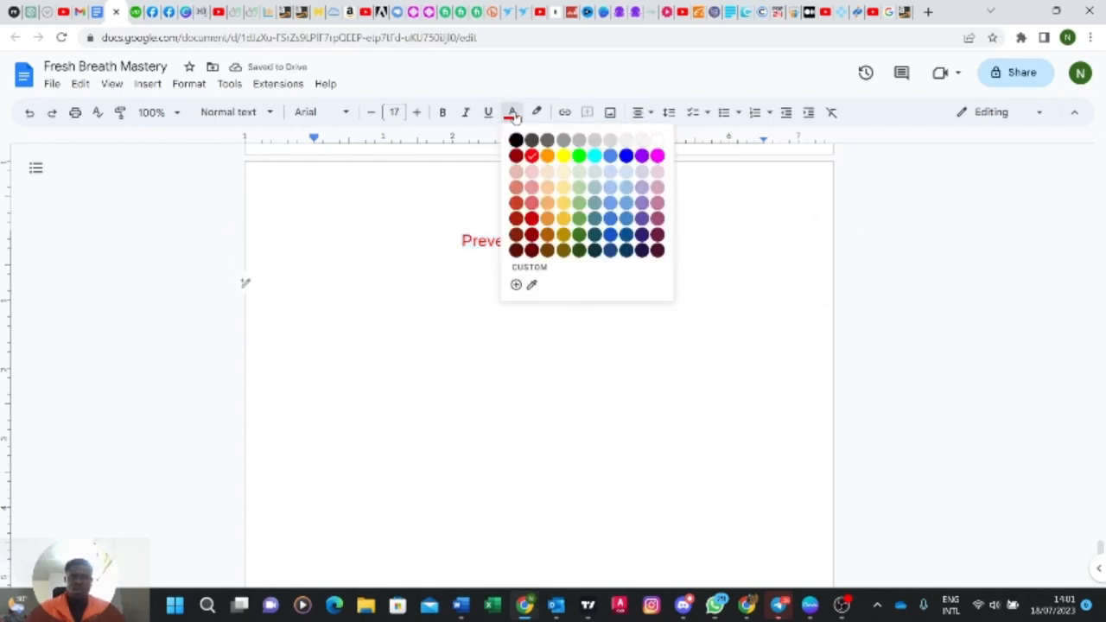
pyautogui.click(516, 141)
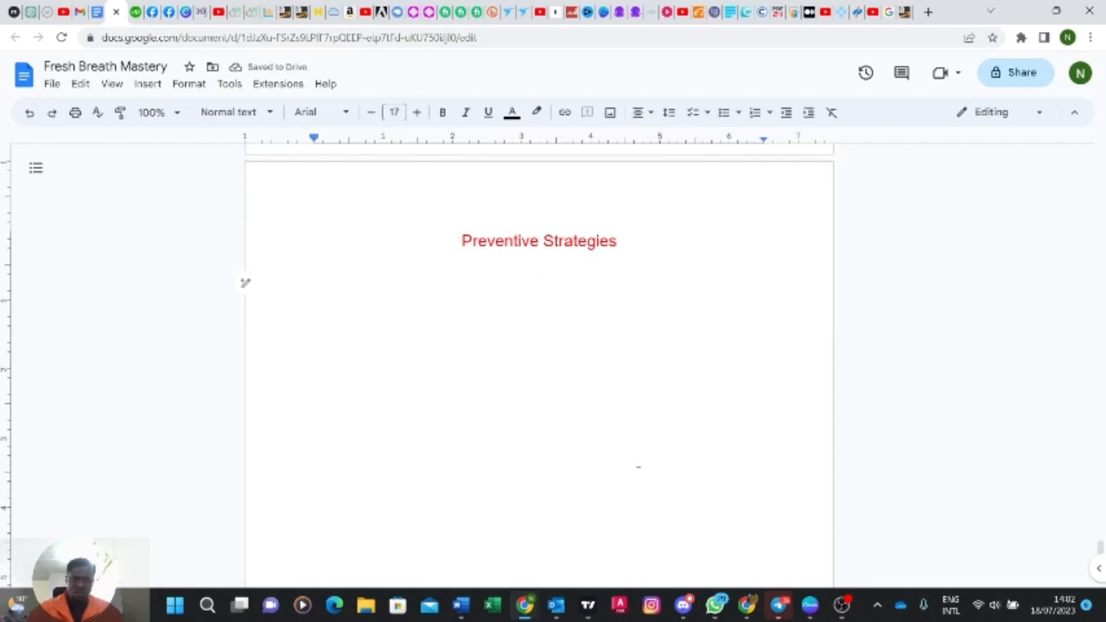
pyautogui.click(463, 604)
# Select the chapter body in Word from 'Prevention' to the end, then return to Google Docs.
pyautogui.click(320, 187)
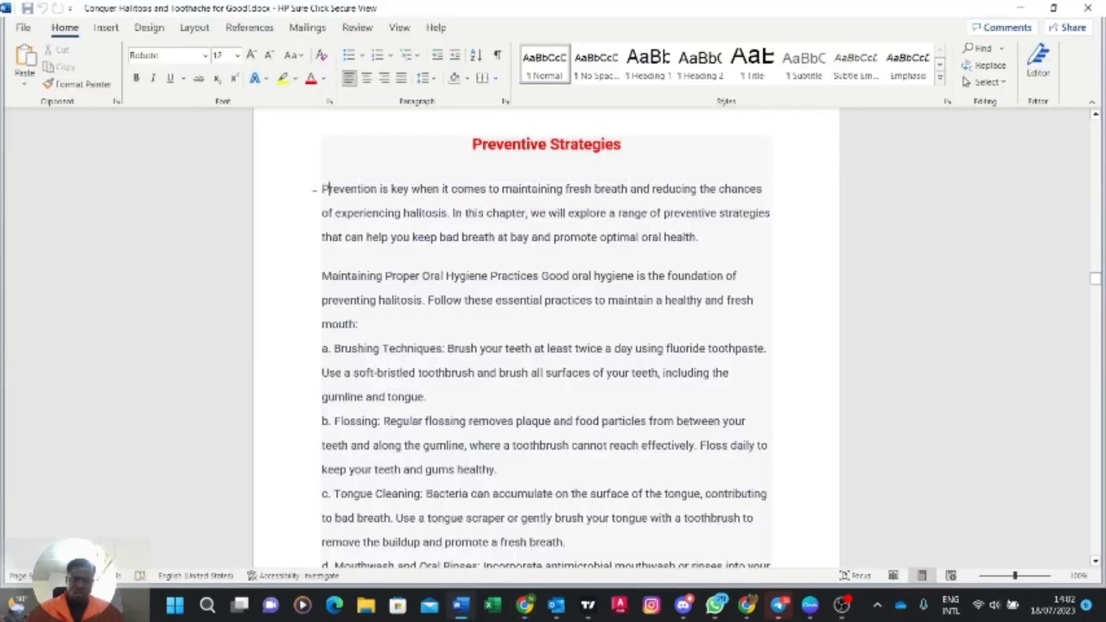
pyautogui.moveTo(321, 187); pyautogui.dragTo(672, 475)
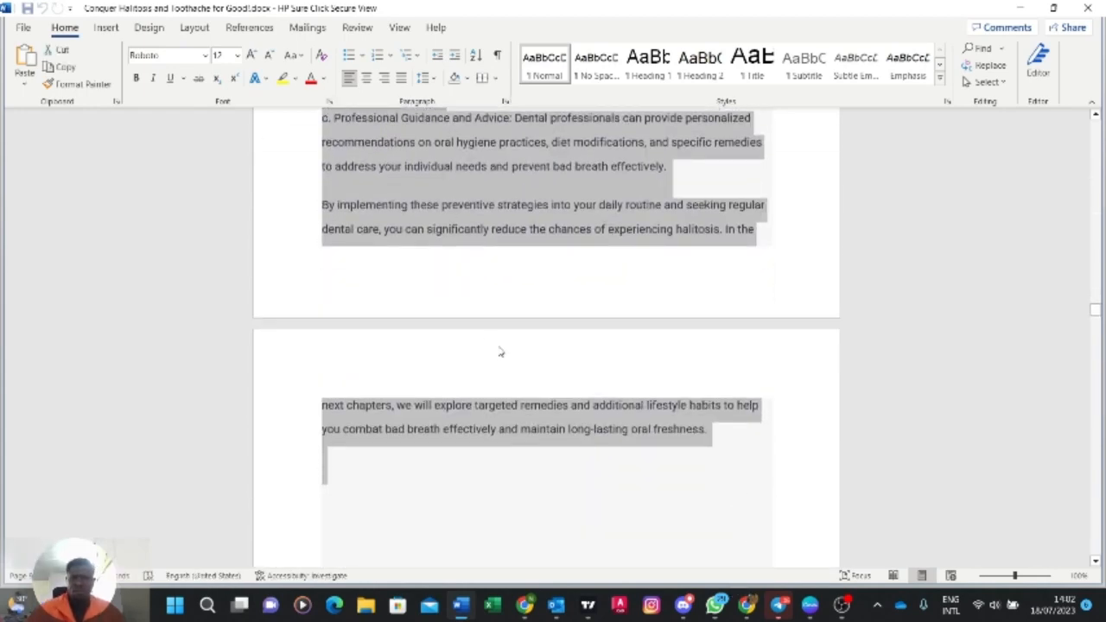
pyautogui.moveTo(525, 605)
pyautogui.click(517, 480)
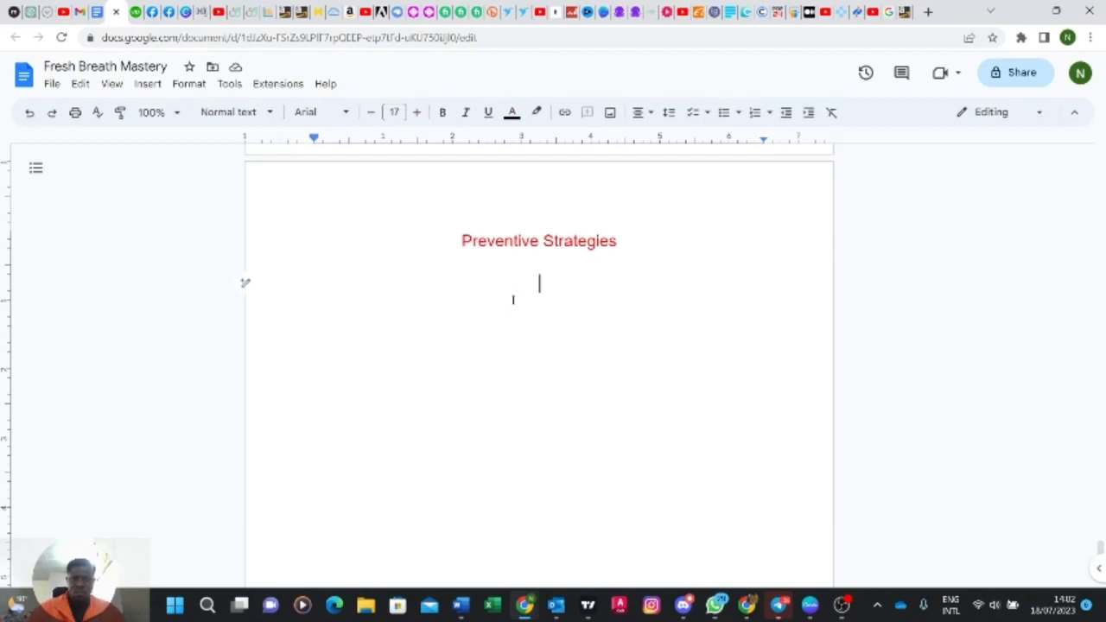
# Paste the chapter body as plain text and make it 12 pt, left-aligned.
pyautogui.rightClick(512, 300)
pyautogui.click(581, 384)
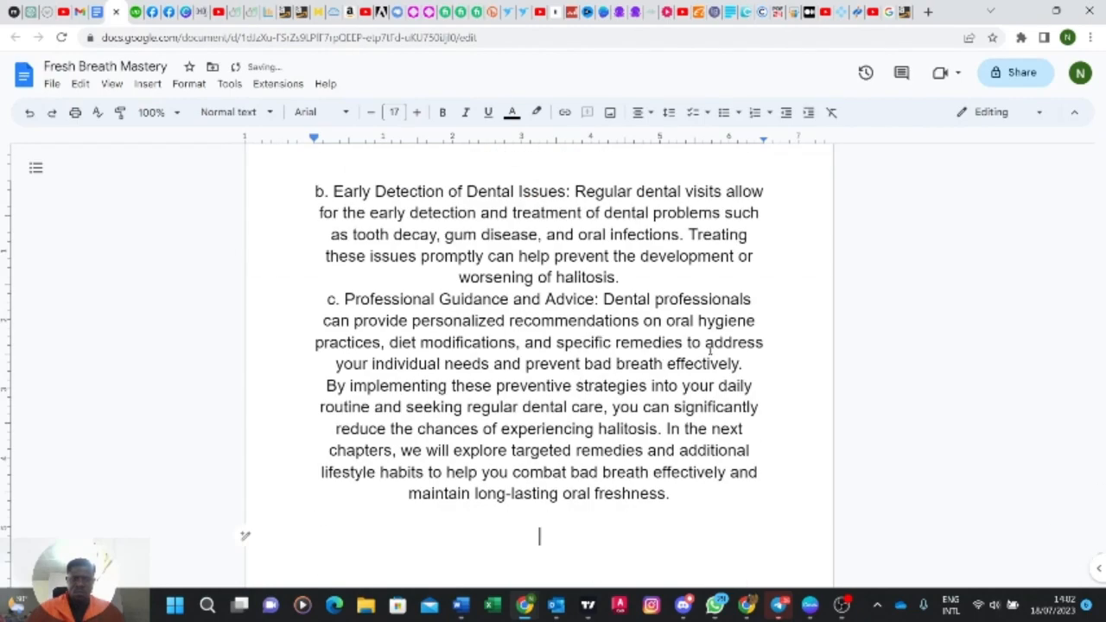
pyautogui.moveTo(681, 506); pyautogui.dragTo(350, 298)
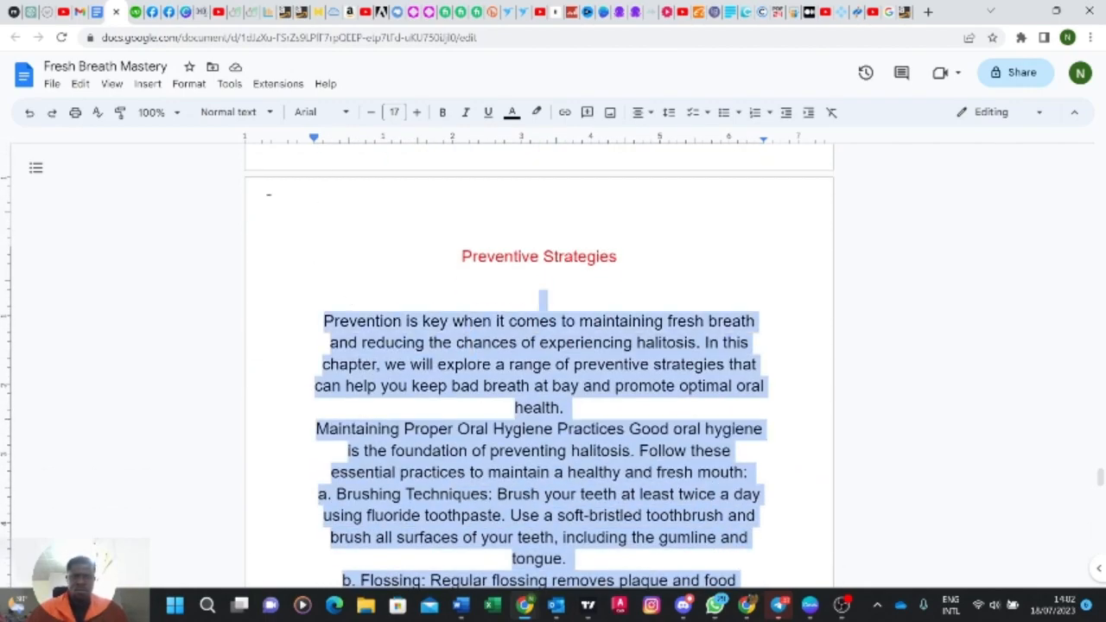
pyautogui.click(393, 112)
pyautogui.write('12')
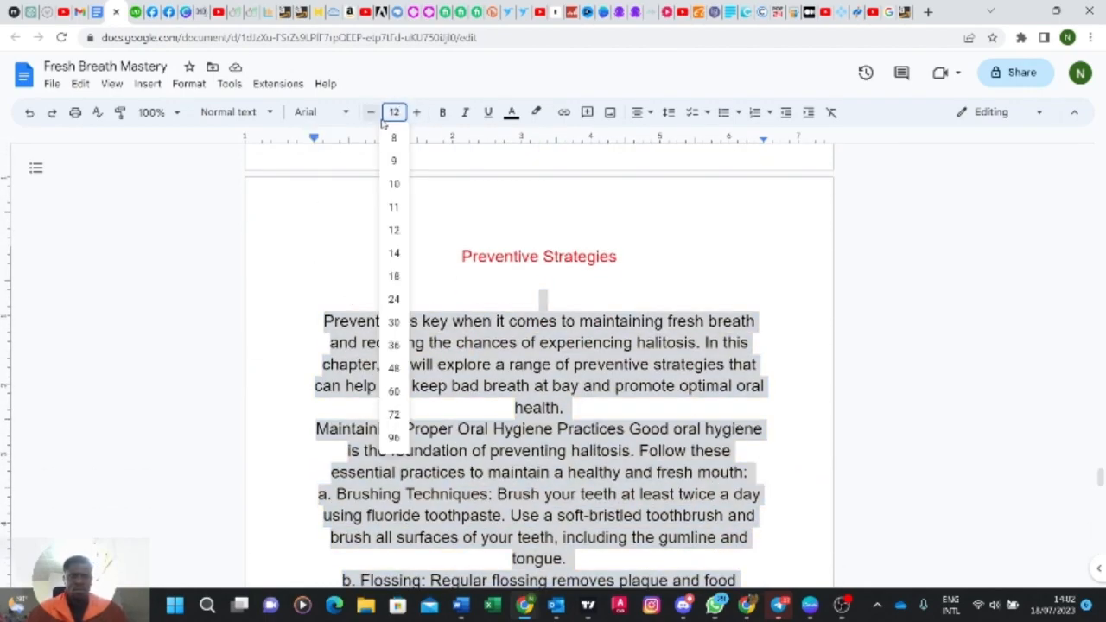
pyautogui.press('Return')
pyautogui.click(643, 113)
pyautogui.click(642, 138)
pyautogui.click(448, 312)
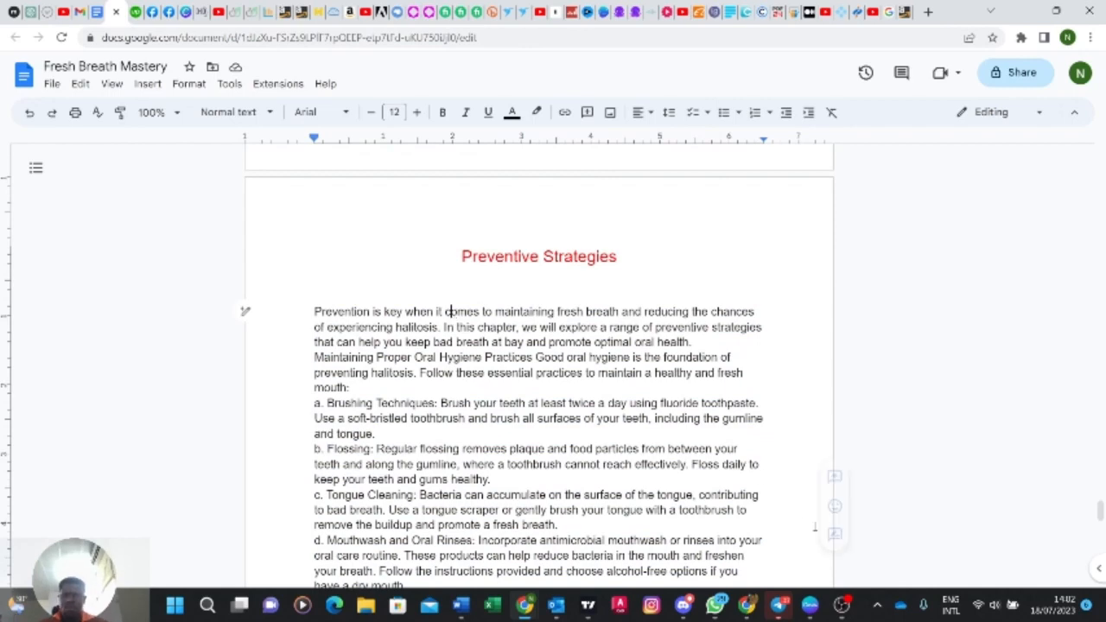
# Insert a blank line before 'Maintaining Proper Oral Hygiene Practices'.
pyautogui.moveTo(1102, 512); pyautogui.dragTo(1101, 511)
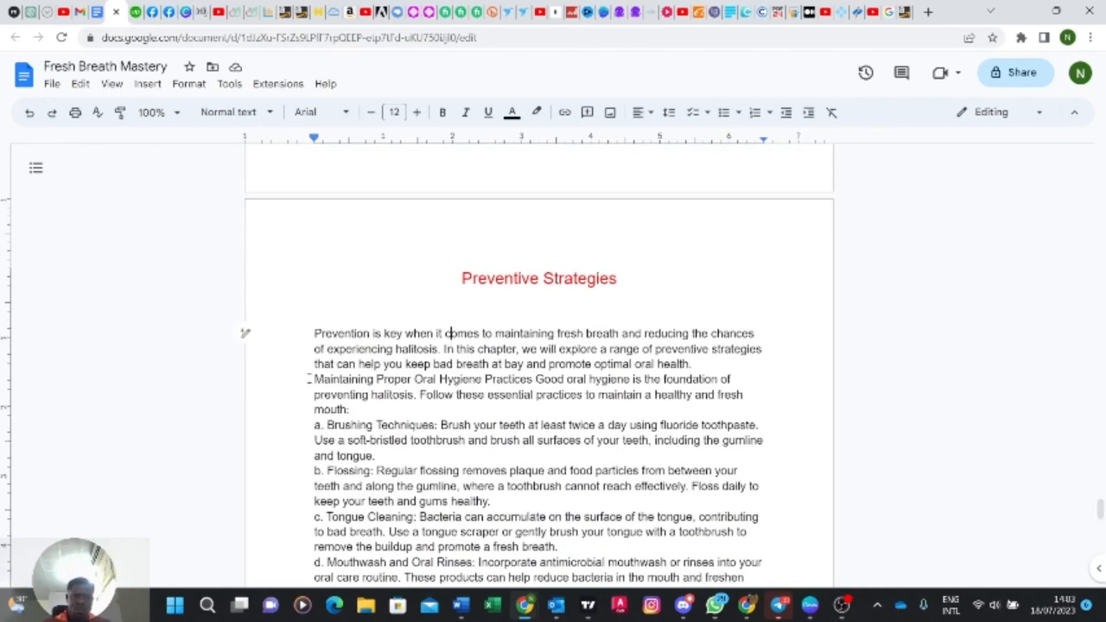
pyautogui.click(244, 378)
pyautogui.press('Return')
pyautogui.scroll(-1, 663, 432)
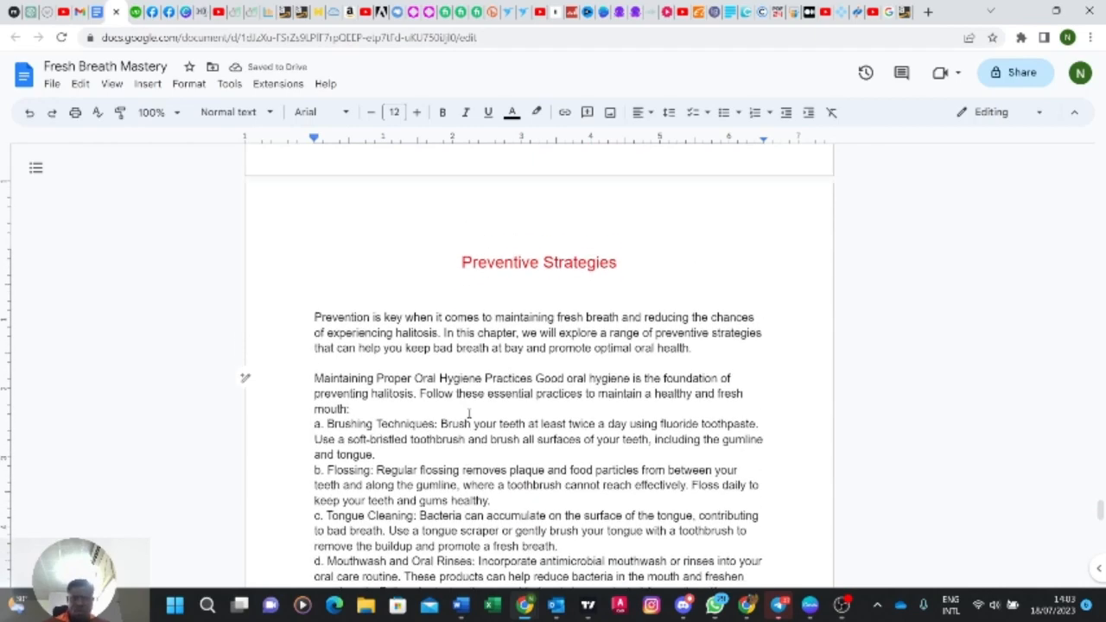
pyautogui.scroll(5, 473, 411)
pyautogui.moveTo(1101, 494); pyautogui.dragTo(1101, 519)
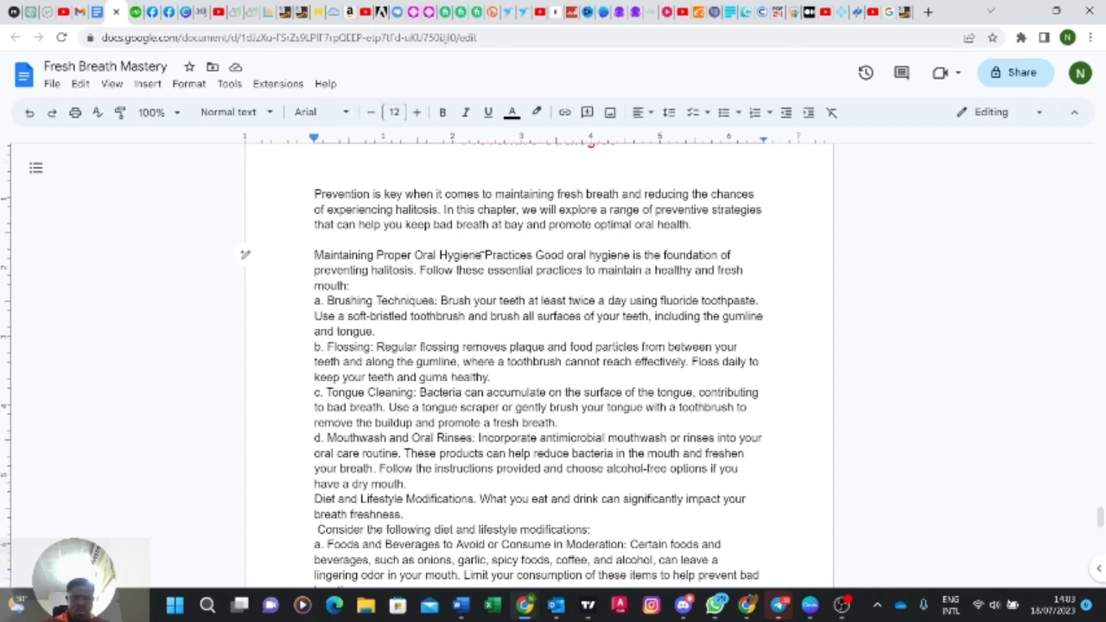
# Tidy the mouthwash paragraph and add a blank line above 'Diet and Lifestyle Modifications'.
pyautogui.write('.')
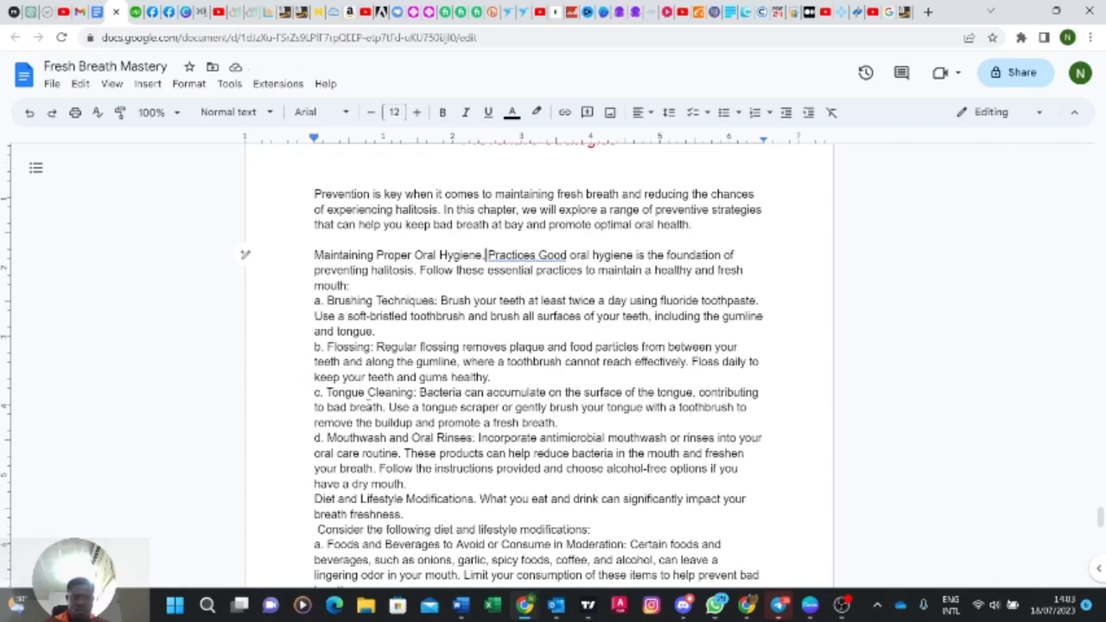
pyautogui.click(315, 484)
pyautogui.press('Return')
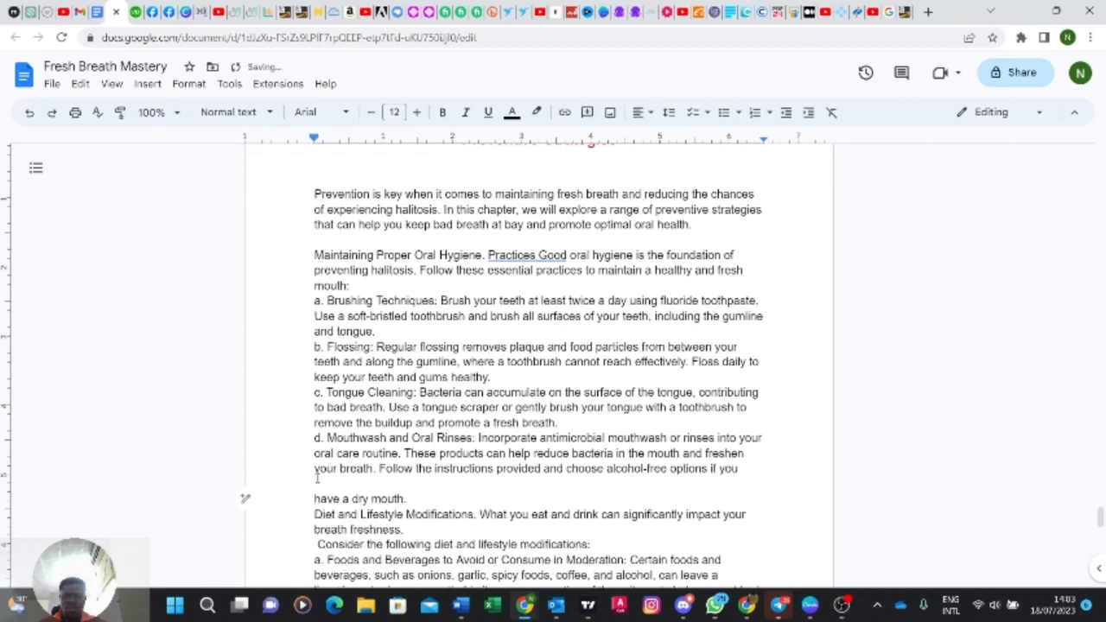
pyautogui.press('BackSpace')
pyautogui.click(312, 499)
pyautogui.press('Return')
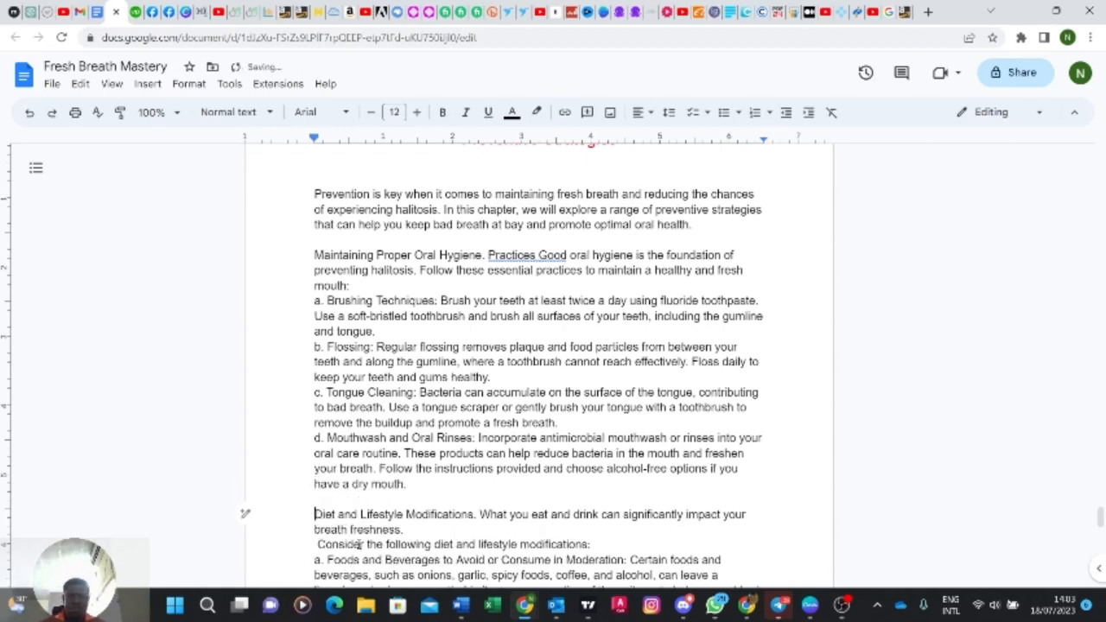
# Add blank lines after the chapter's last line so a fresh page begins.
pyautogui.scroll(-3, 350, 539)
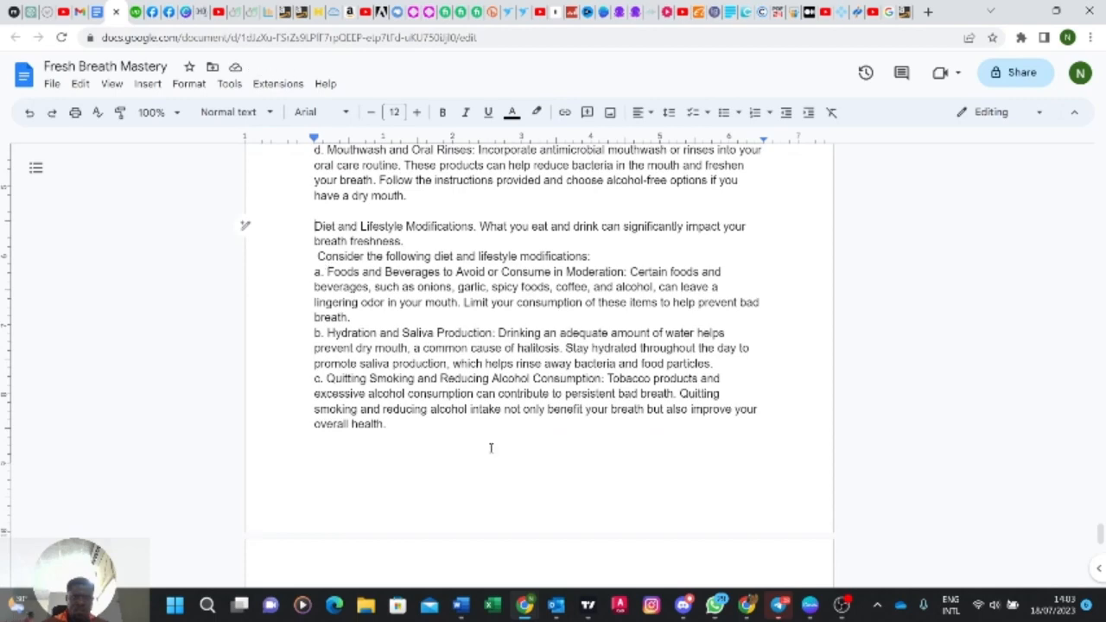
pyautogui.scroll(-4, 482, 446)
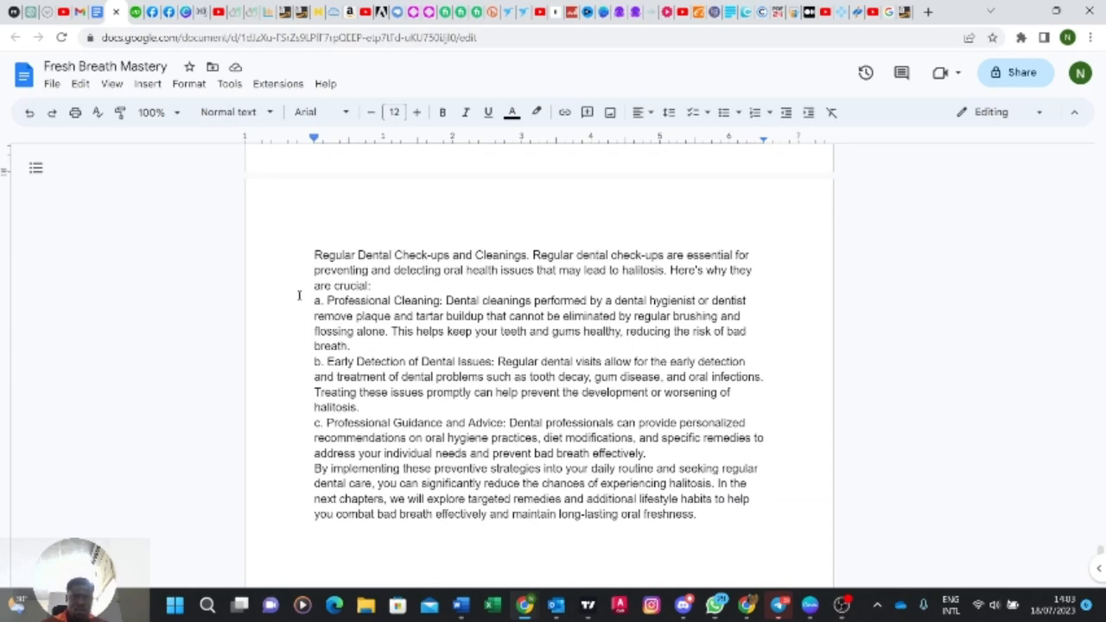
pyautogui.scroll(-4, 521, 427)
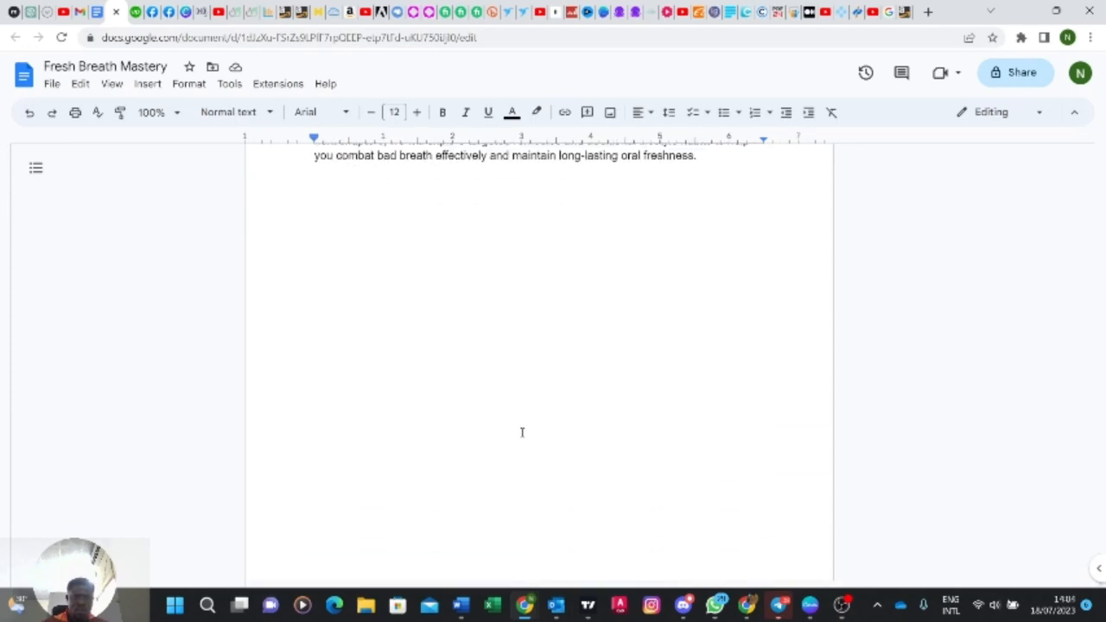
pyautogui.click(512, 216)
pyautogui.press('Return')
pyautogui.press('Return')
pyautogui.press('Return')
pyautogui.press('Return')
pyautogui.press('Return')
pyautogui.press('Return')
pyautogui.press('Return')
pyautogui.press('Return')
pyautogui.press('Return')
pyautogui.press('Return')
pyautogui.press('Return')
pyautogui.press('Return')
pyautogui.press('Return')
pyautogui.press('Return')
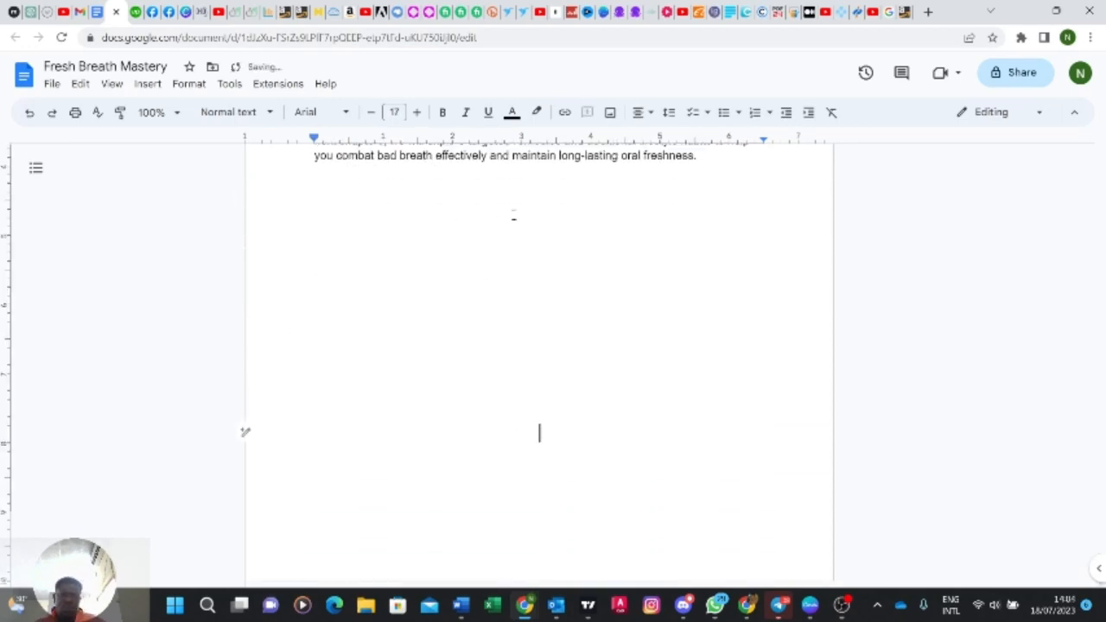
pyautogui.press('Return')
pyautogui.press('Return')
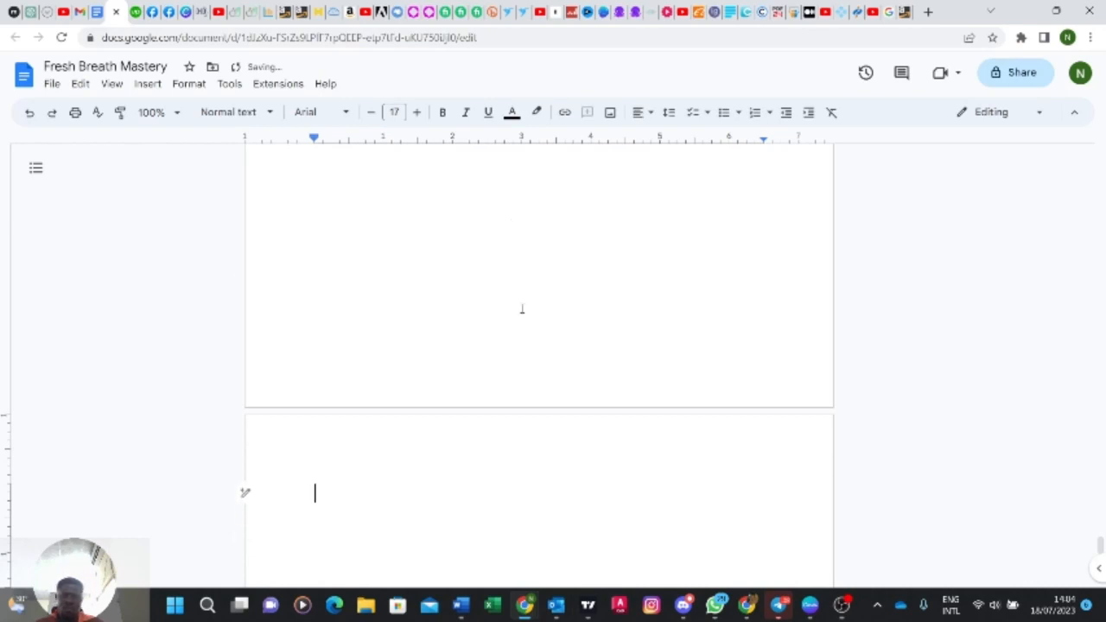
pyautogui.click(462, 607)
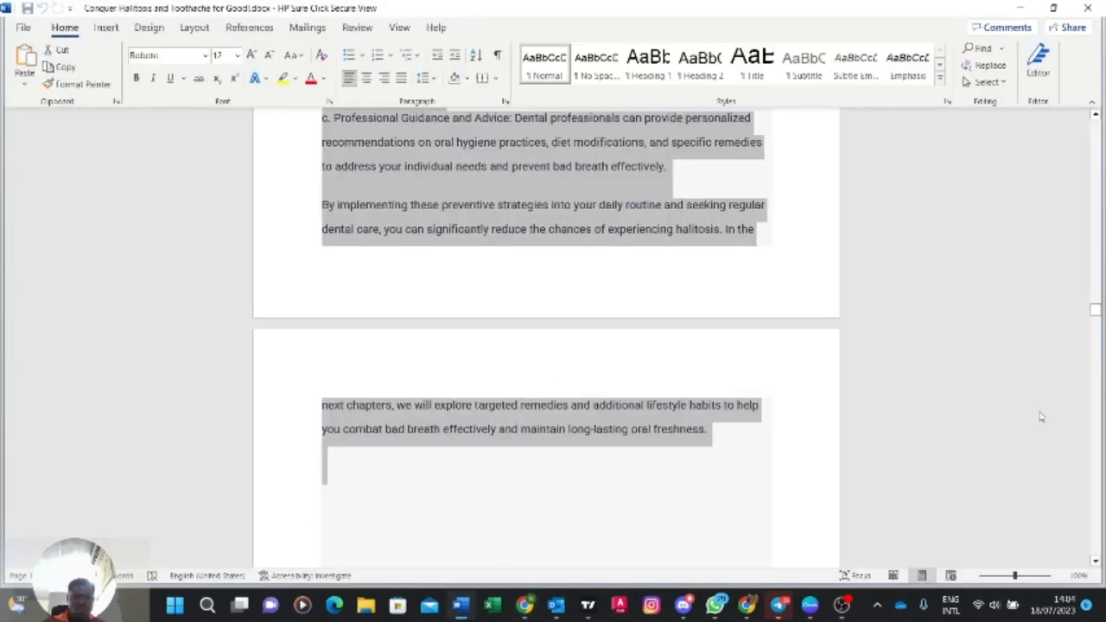
# Copy the red 'Remedies for Halitosis' heading from the Word document, then return to the Google Doc.
pyautogui.moveTo(1094, 312); pyautogui.dragTo(1094, 331)
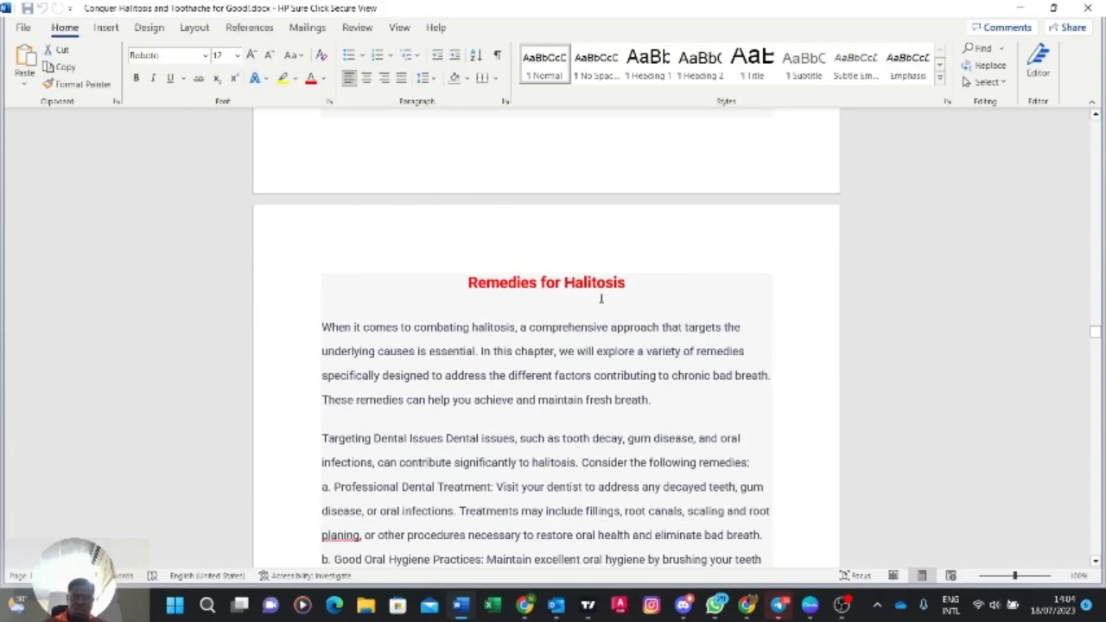
pyautogui.moveTo(468, 283); pyautogui.dragTo(654, 286)
pyautogui.press('super+c')
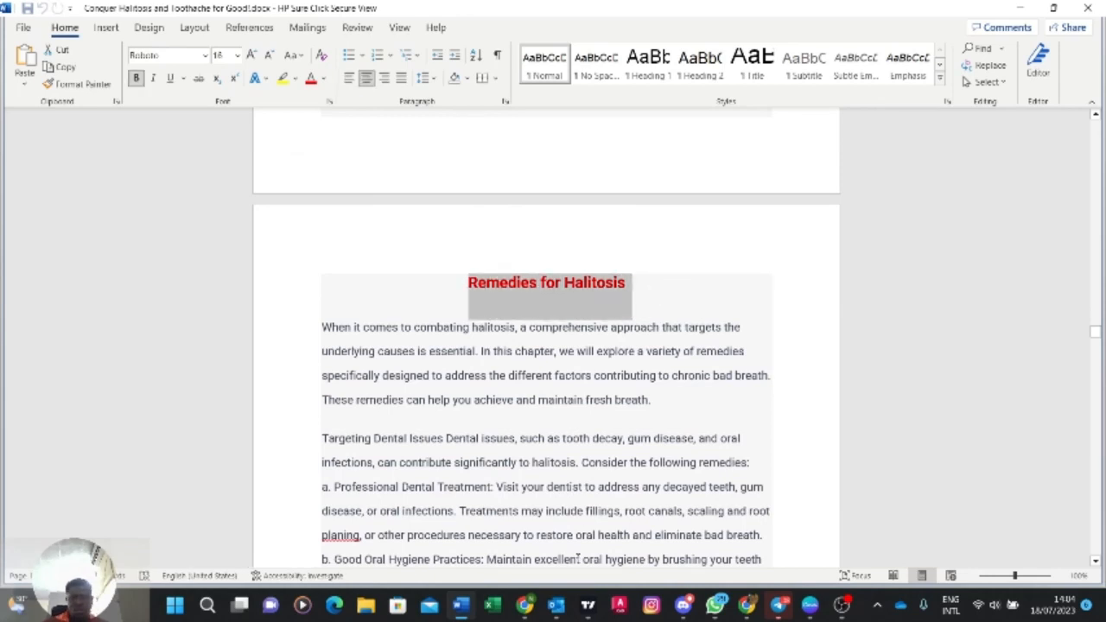
pyautogui.moveTo(525, 604)
pyautogui.click(433, 487)
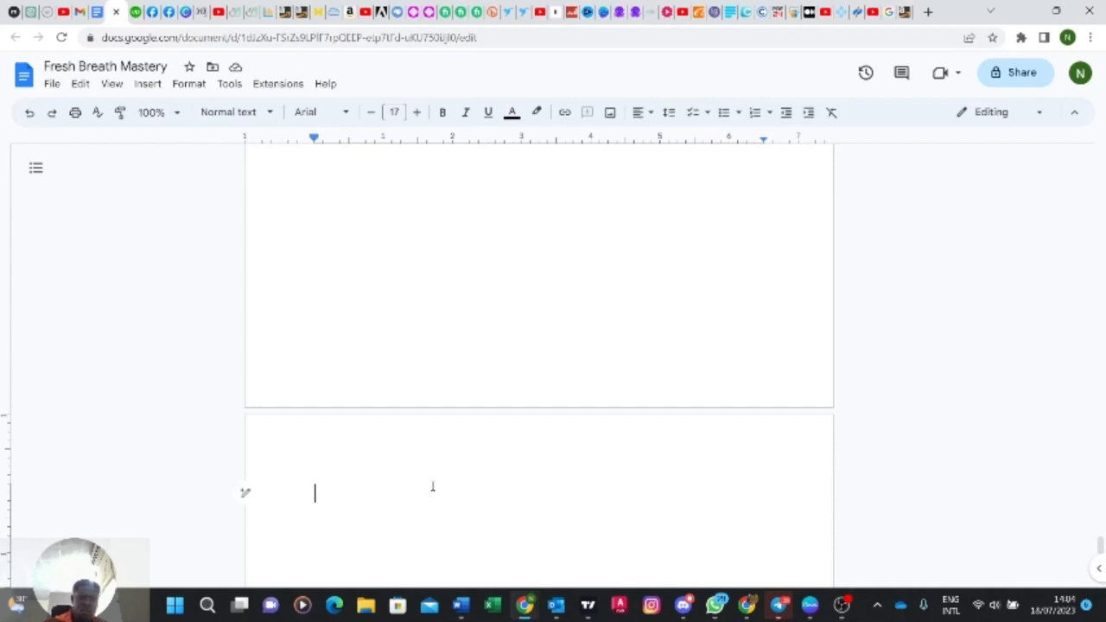
# Paste 'Remedies for Halitosis' as plain text, then colour it red and centre it.
pyautogui.rightClick(405, 494)
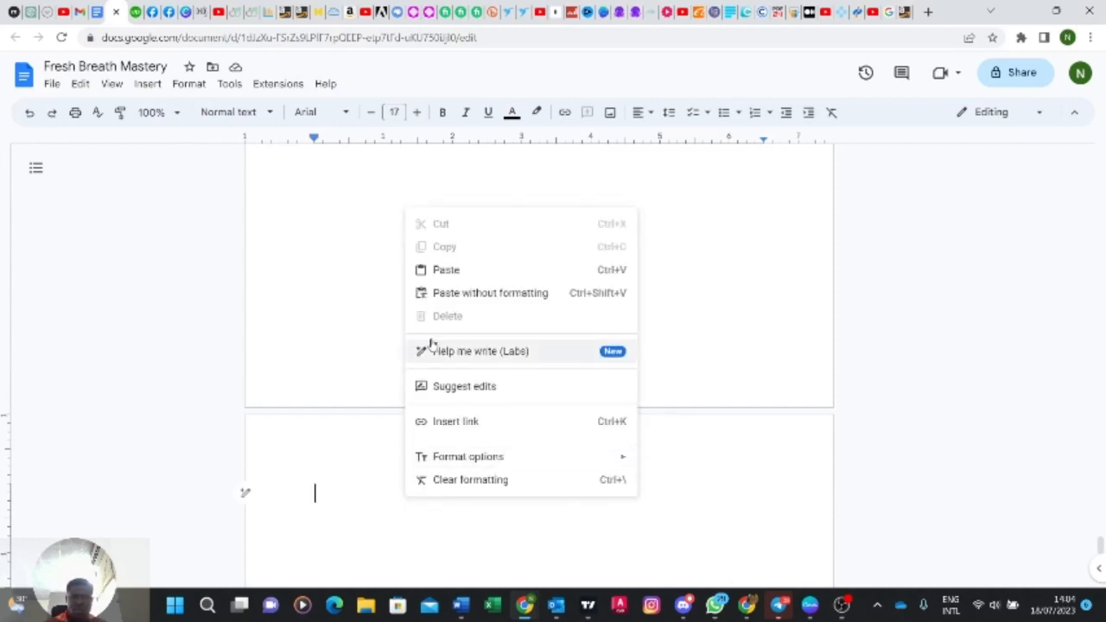
pyautogui.click(487, 297)
pyautogui.moveTo(485, 497); pyautogui.dragTo(313, 502)
pyautogui.click(512, 113)
pyautogui.click(527, 156)
pyautogui.click(647, 113)
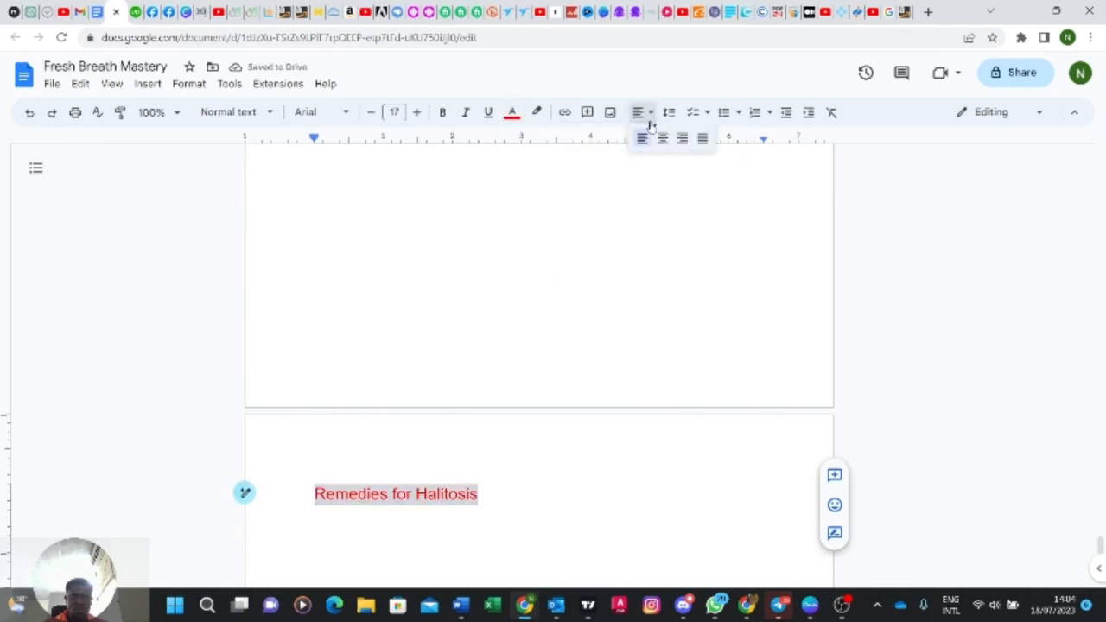
pyautogui.click(655, 141)
# Start a new black-text line below the heading.
pyautogui.click(627, 495)
pyautogui.press('Return')
pyautogui.click(513, 113)
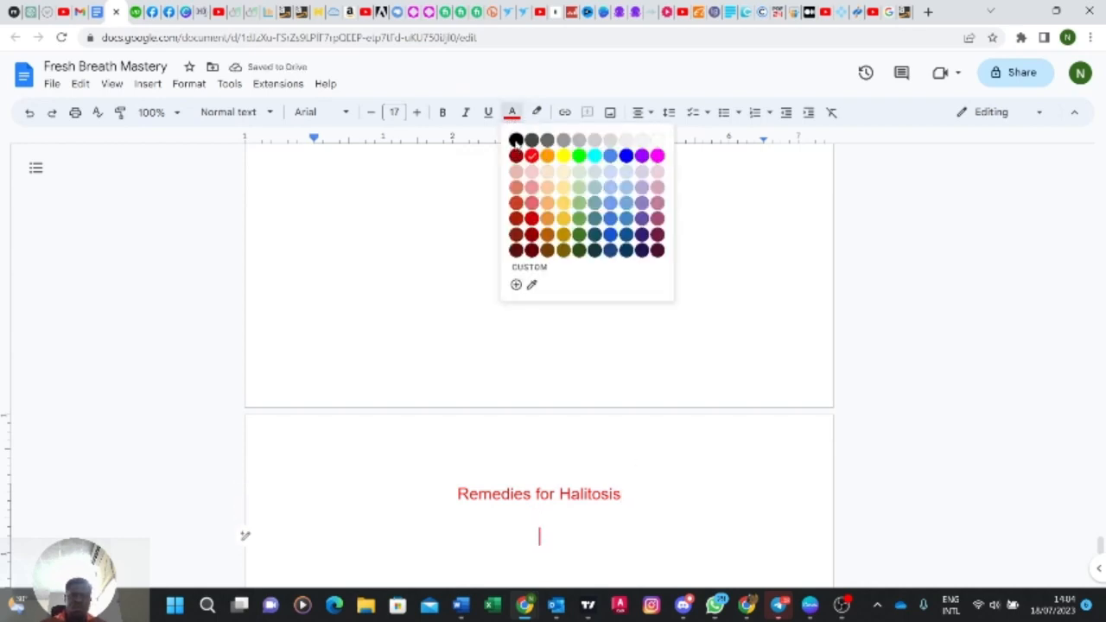
pyautogui.click(516, 142)
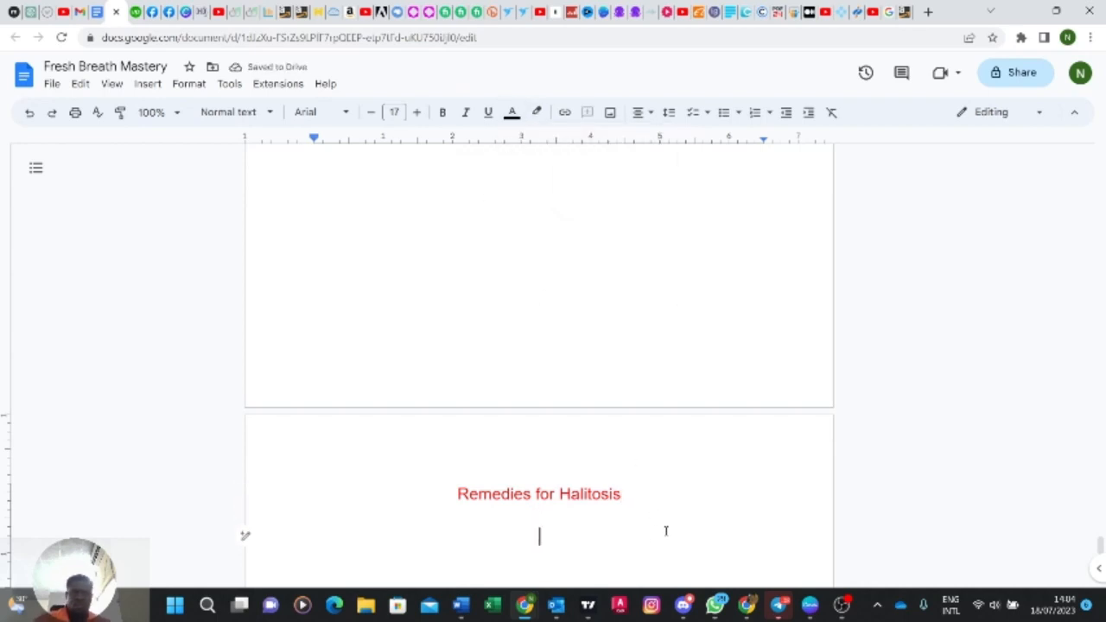
pyautogui.click(463, 605)
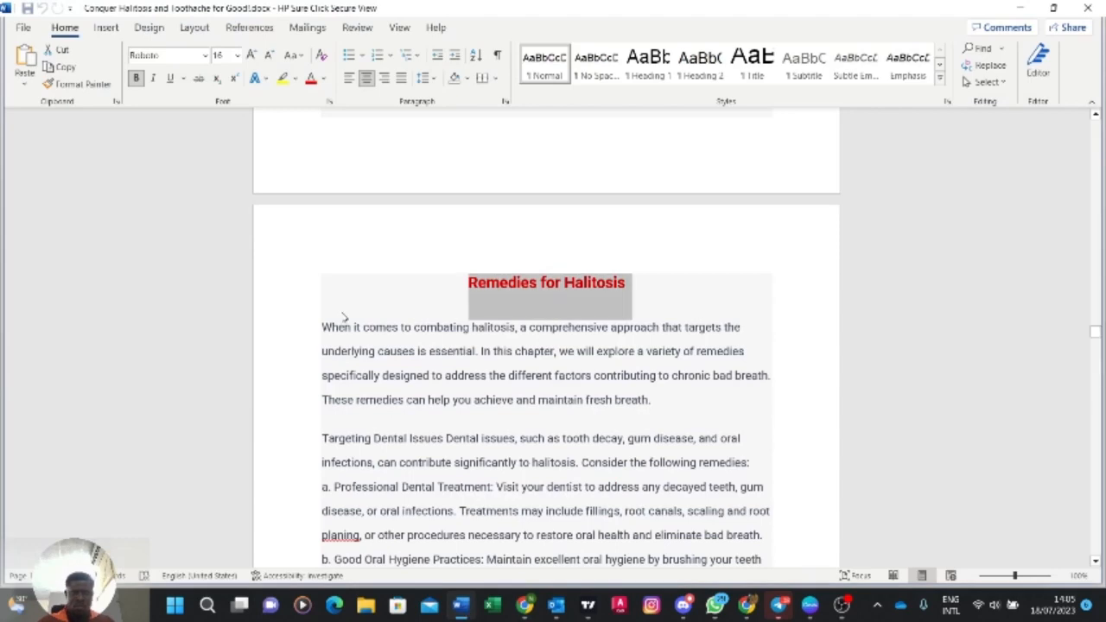
# Copy the Remedies chapter body, from 'When it comes…' to the chapter's end, in Word.
pyautogui.moveTo(318, 327); pyautogui.dragTo(707, 234)
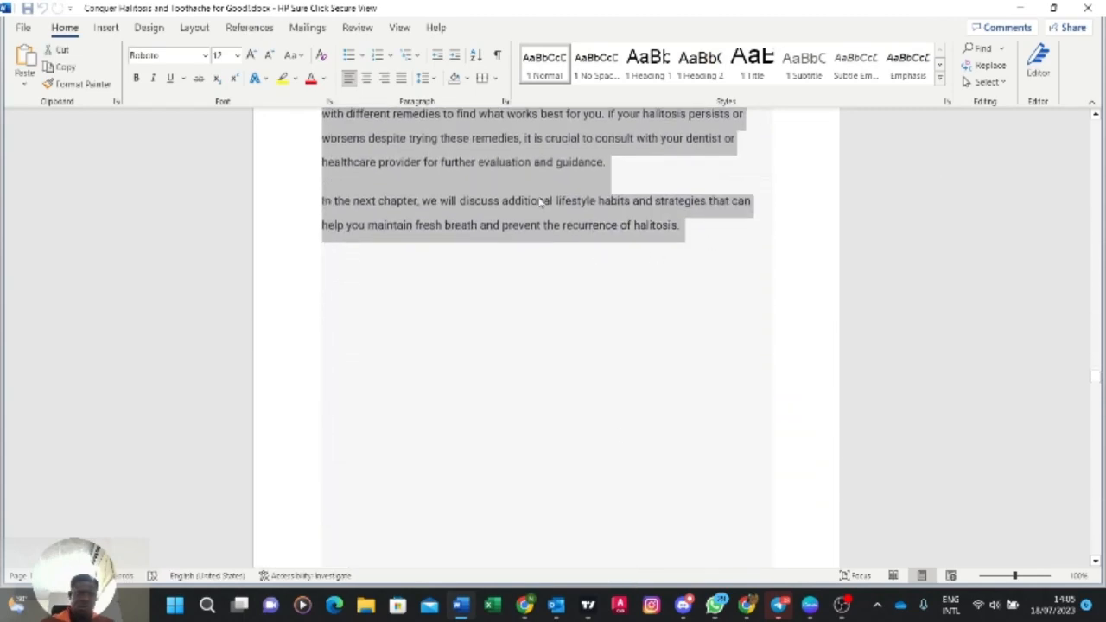
pyautogui.moveTo(525, 605)
pyautogui.click(480, 548)
# Paste the Remedies body as plain text under its heading and set it to 12 pt.
pyautogui.rightClick(590, 541)
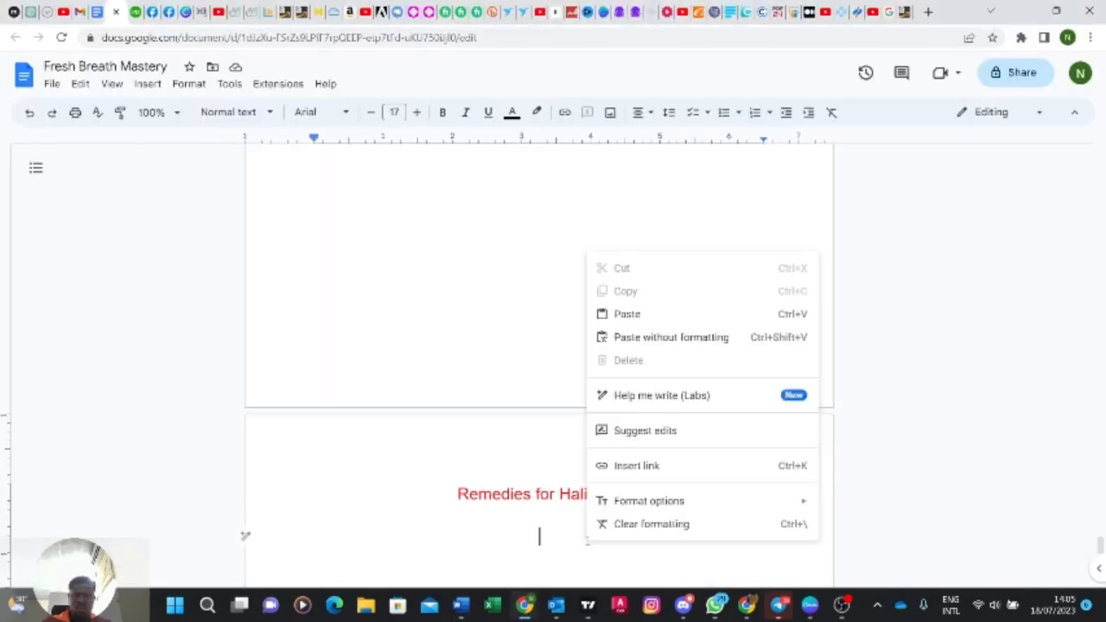
pyautogui.click(663, 338)
pyautogui.moveTo(664, 516); pyautogui.dragTo(340, 145)
pyautogui.press('BackSpace')
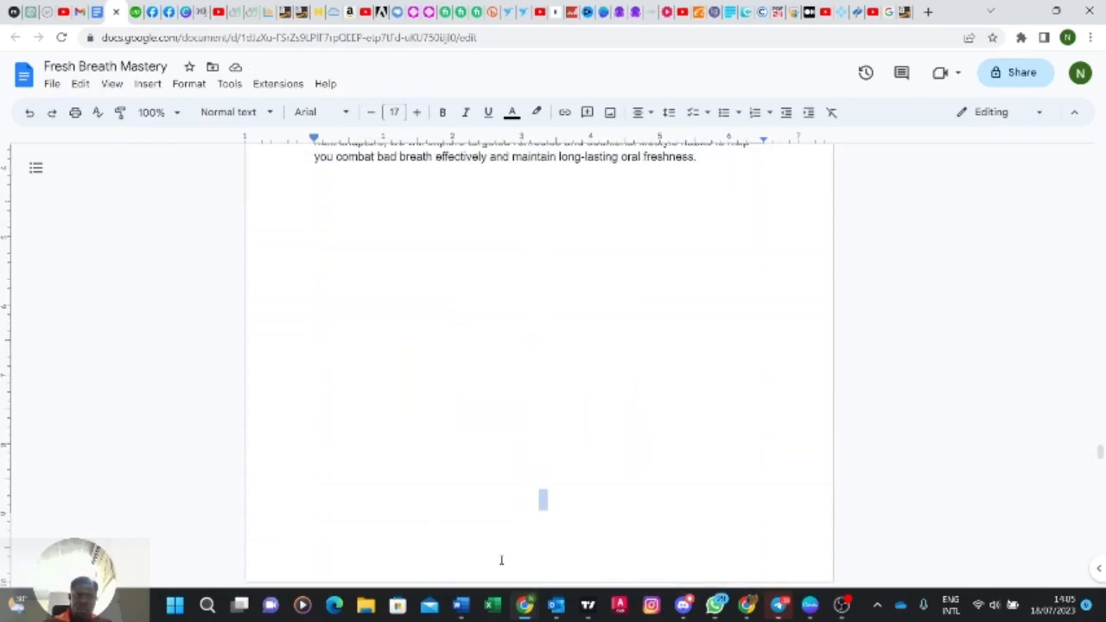
pyautogui.moveTo(511, 593); pyautogui.dragTo(338, 288)
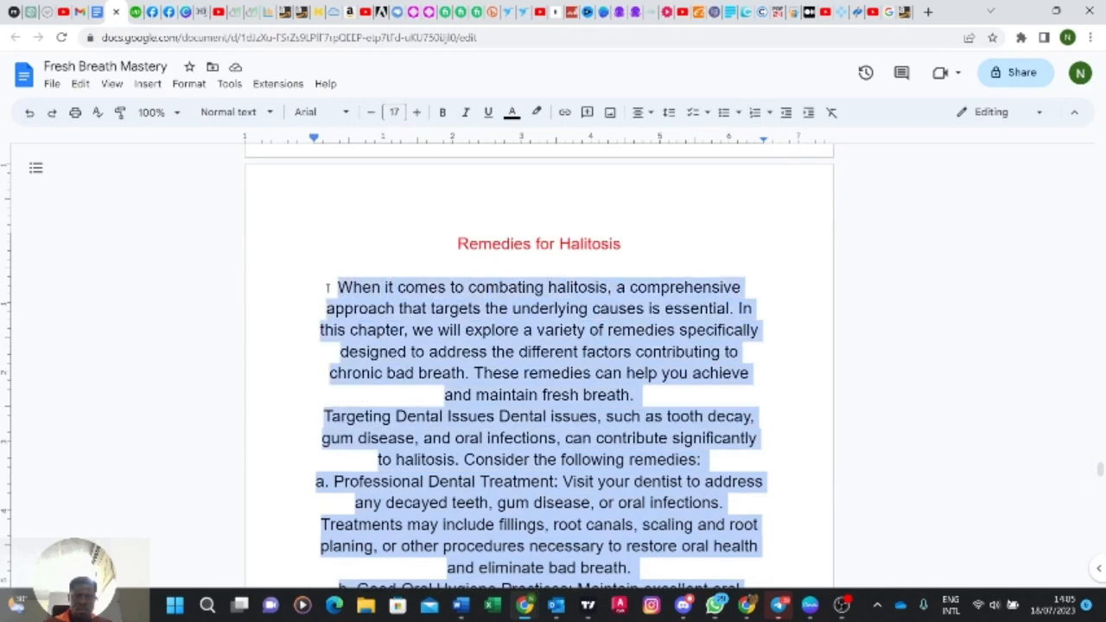
pyautogui.click(389, 112)
pyautogui.write('12')
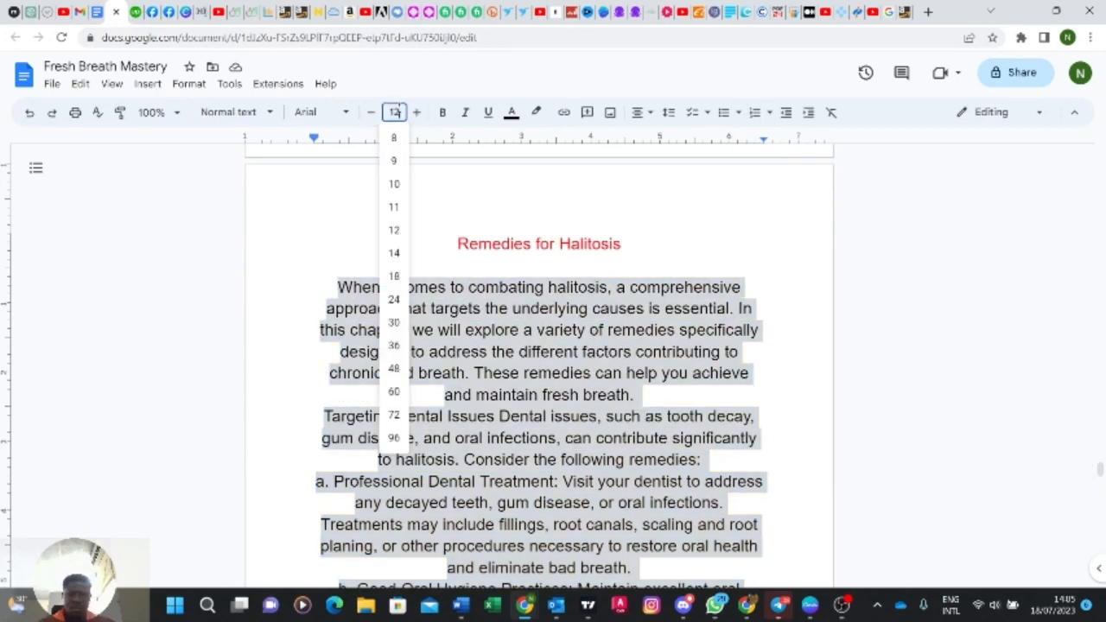
pyautogui.press('Return')
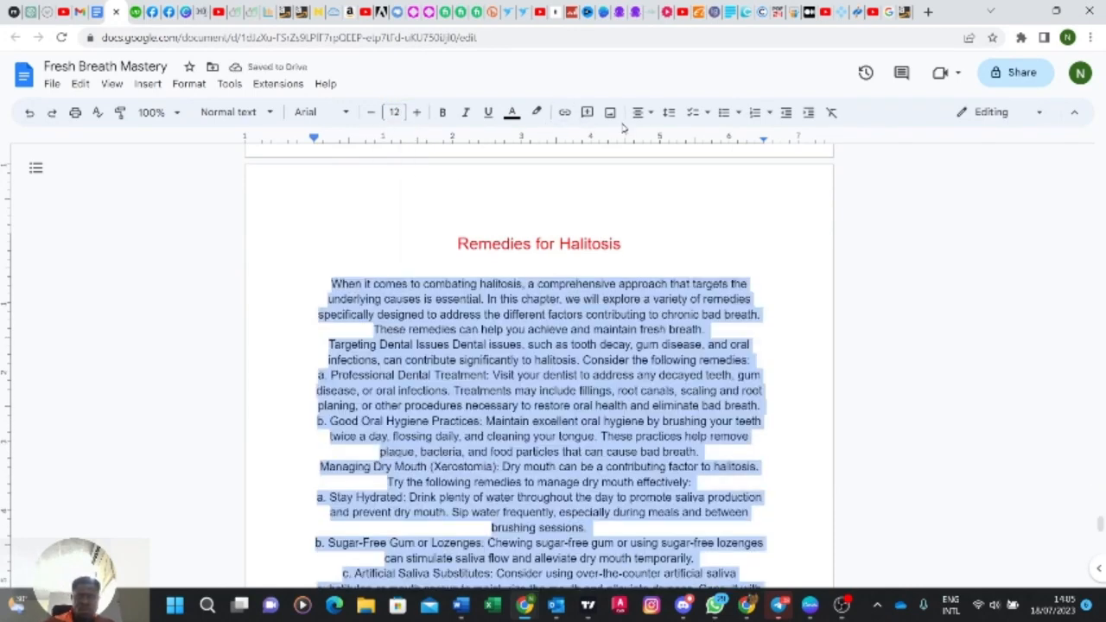
# Left-align the body and add blank lines before These remedies, Managing Dry Mouth and Treating Oral Infections.
pyautogui.click(650, 113)
pyautogui.click(640, 140)
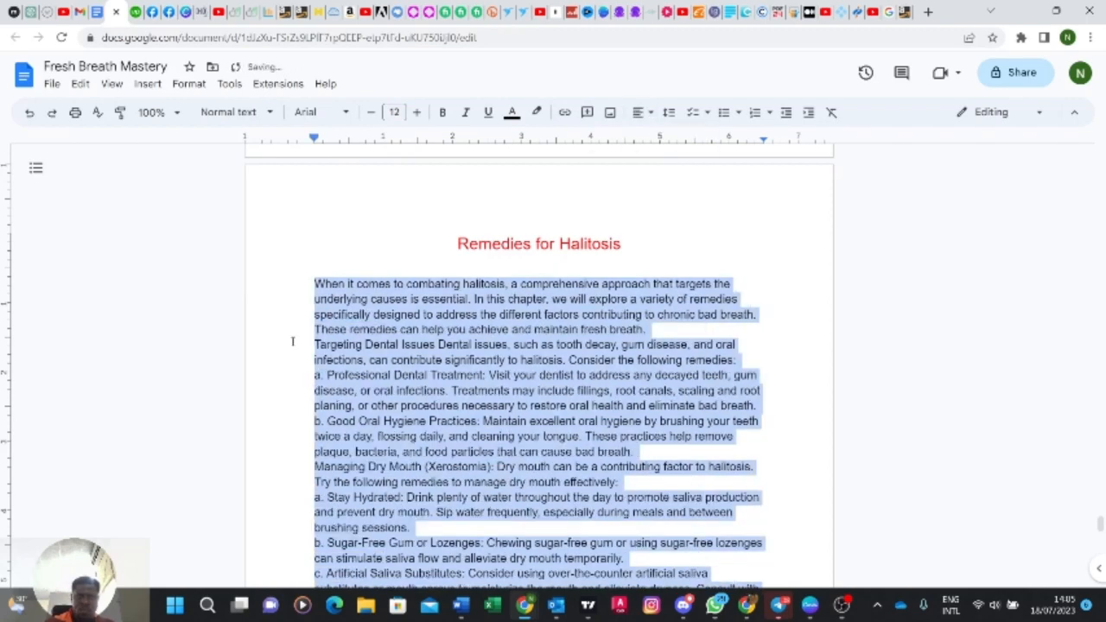
pyautogui.click(246, 328)
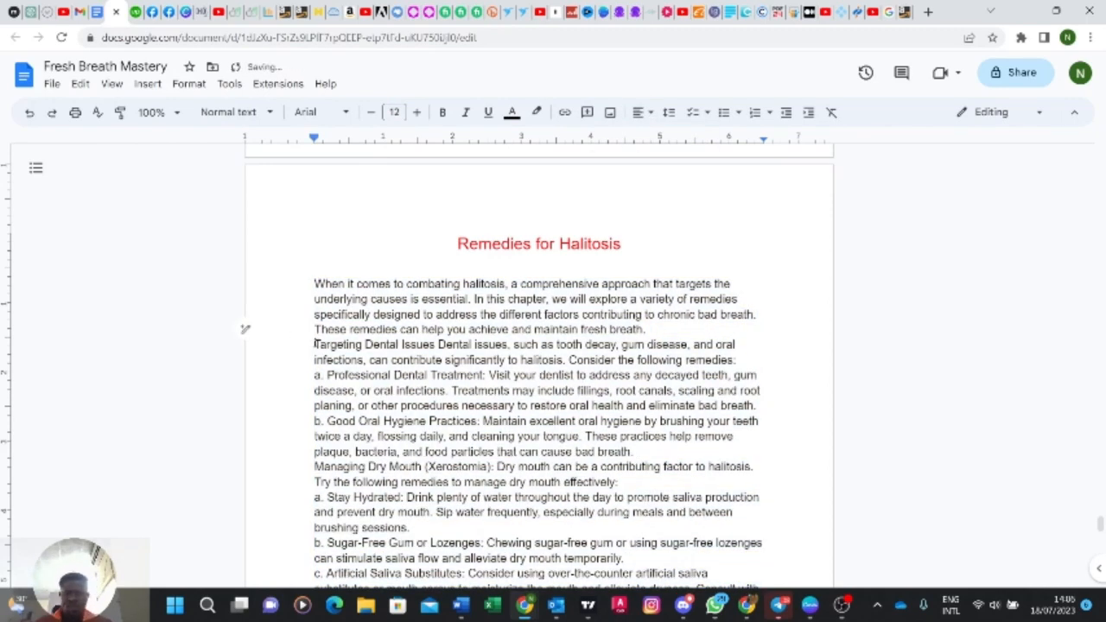
pyautogui.press('Return')
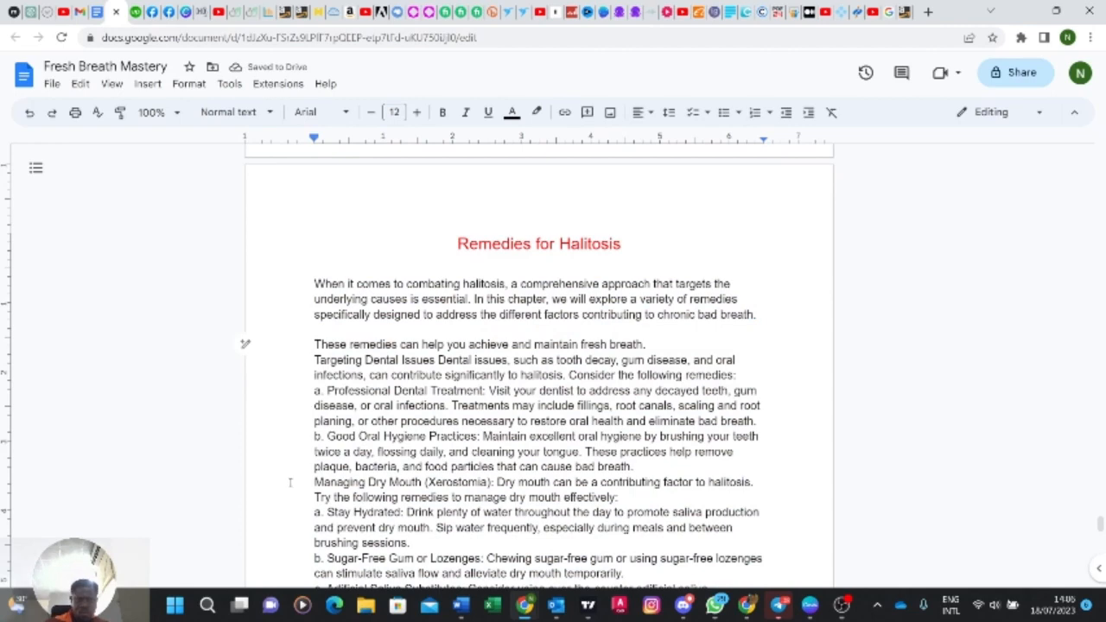
pyautogui.click(308, 482)
pyautogui.press('Return')
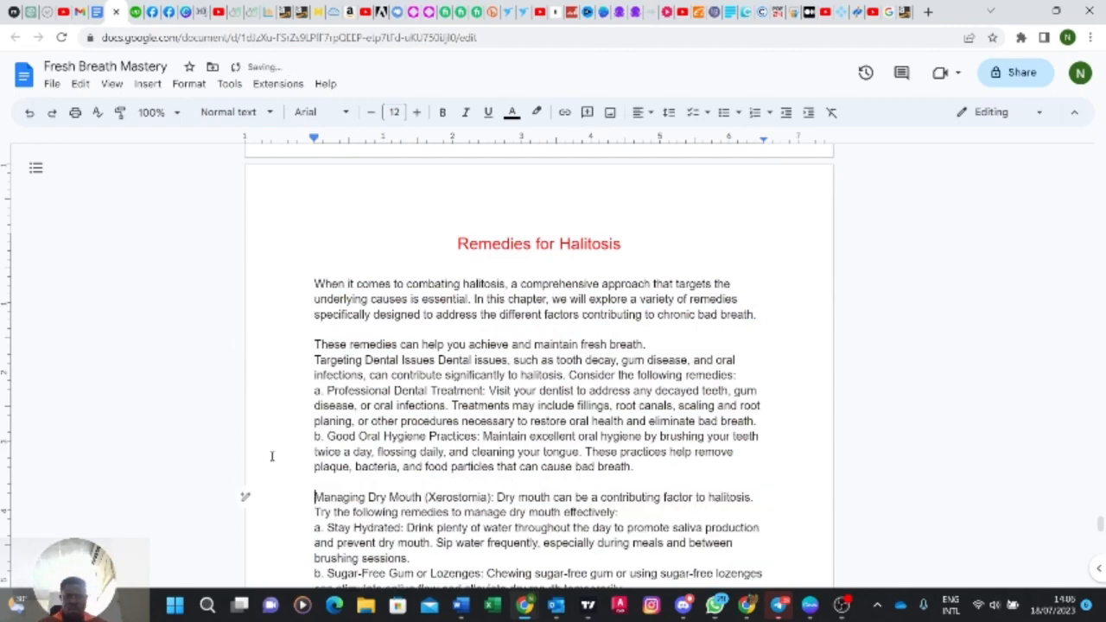
pyautogui.scroll(-3, 1072, 521)
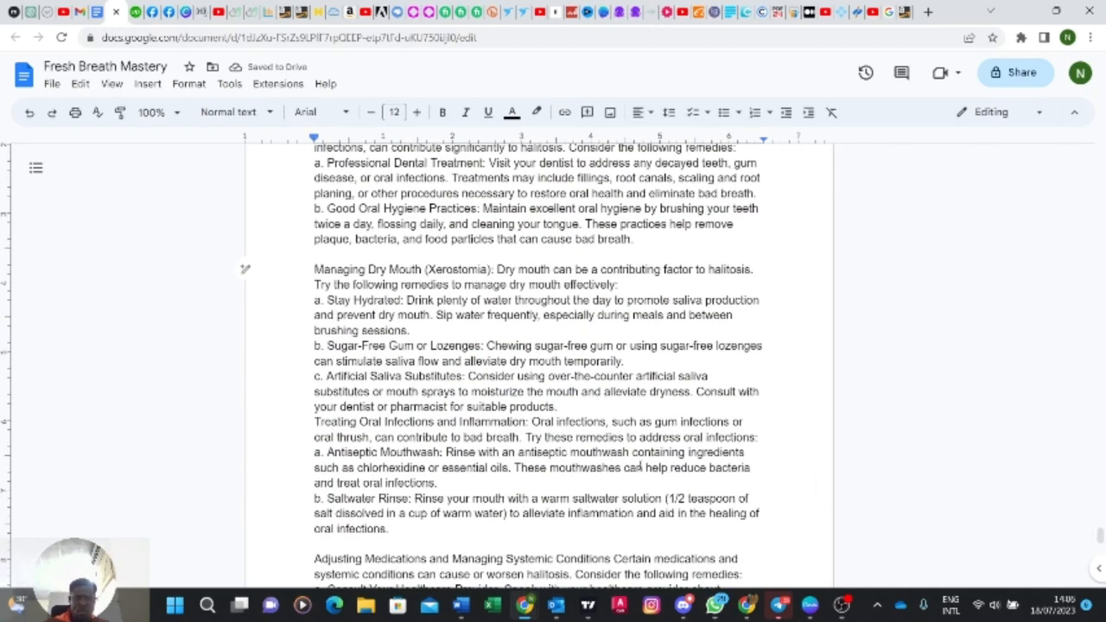
pyautogui.press('Return')
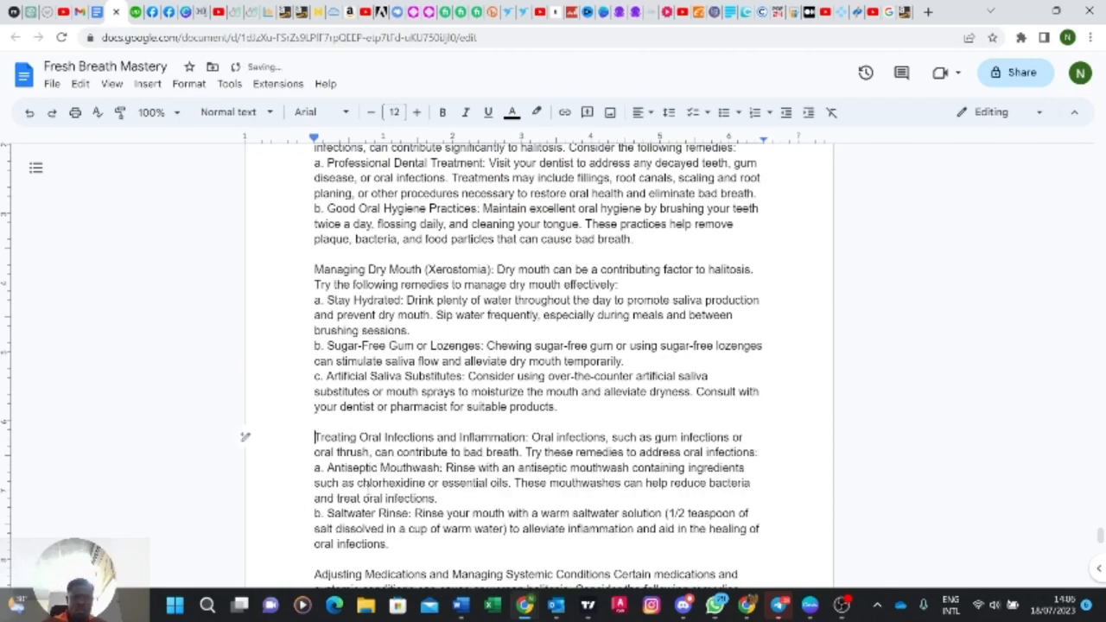
# Page-break before Adjusting Medications; add blank lines before Natural and Home Remedies and Remember.
pyautogui.scroll(-2, 988, 533)
pyautogui.scroll(-3, 514, 429)
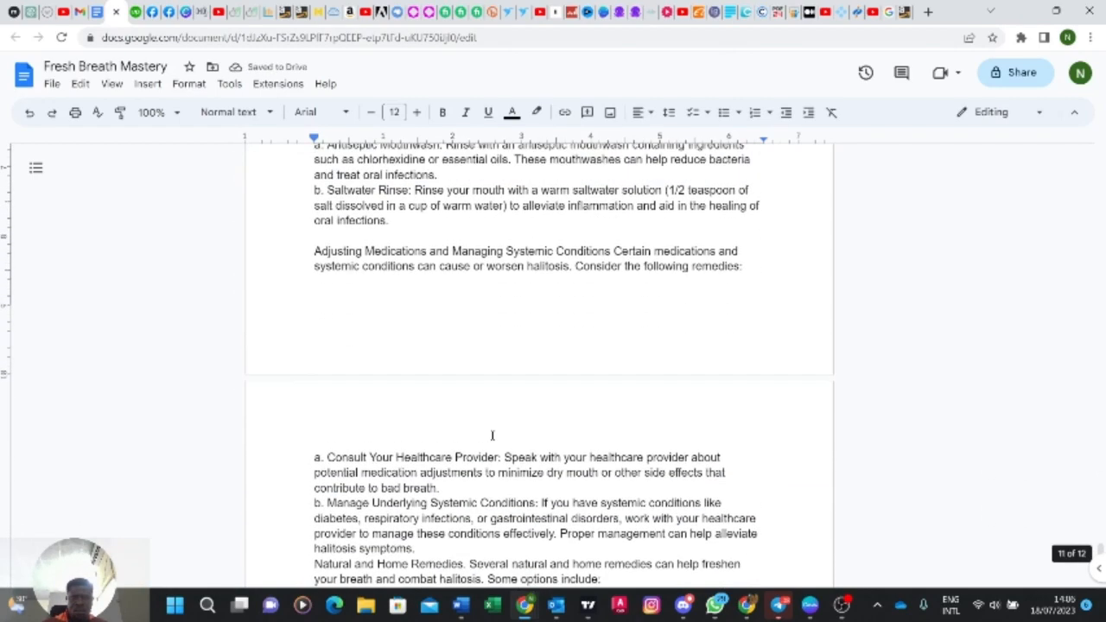
pyautogui.click(306, 211)
pyautogui.hotkey('ctrl', 'Return')
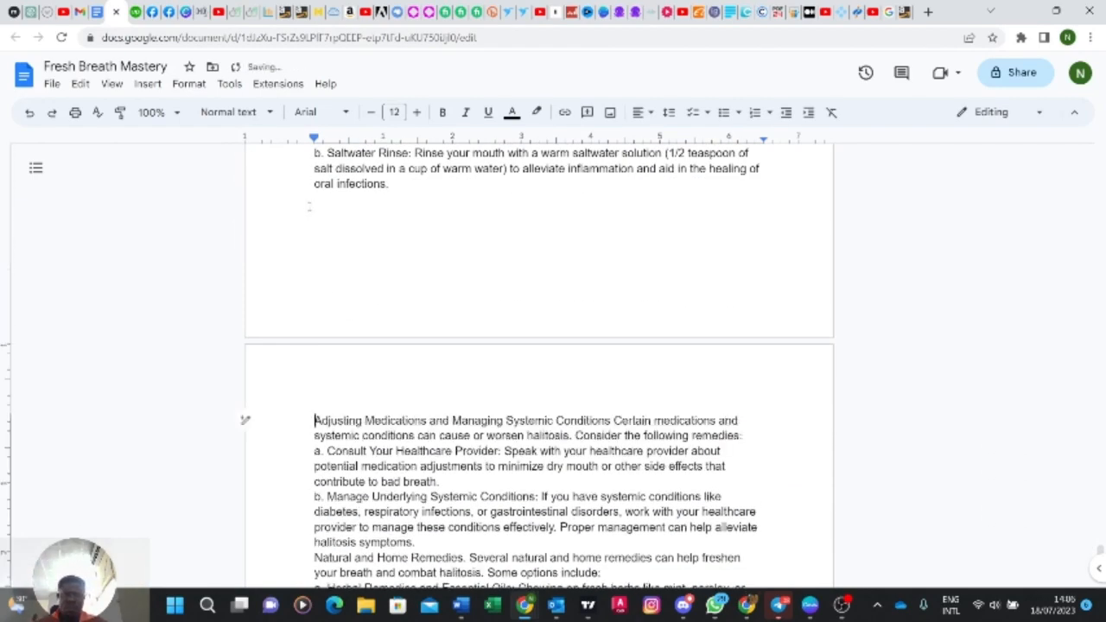
pyautogui.scroll(-3, 350, 355)
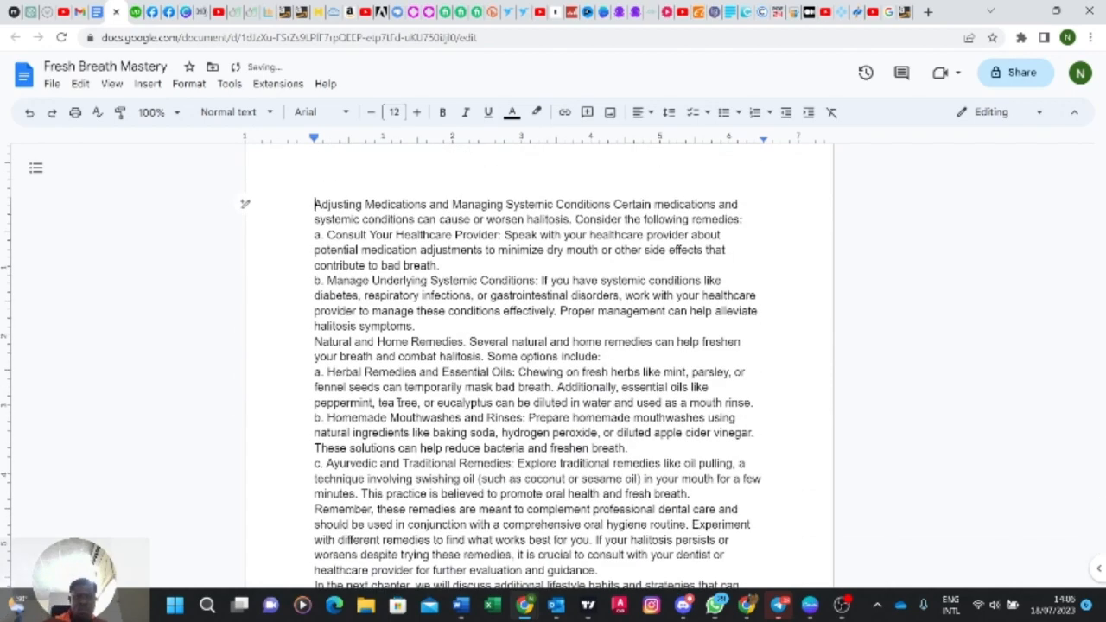
pyautogui.click(310, 331)
pyautogui.press('Return')
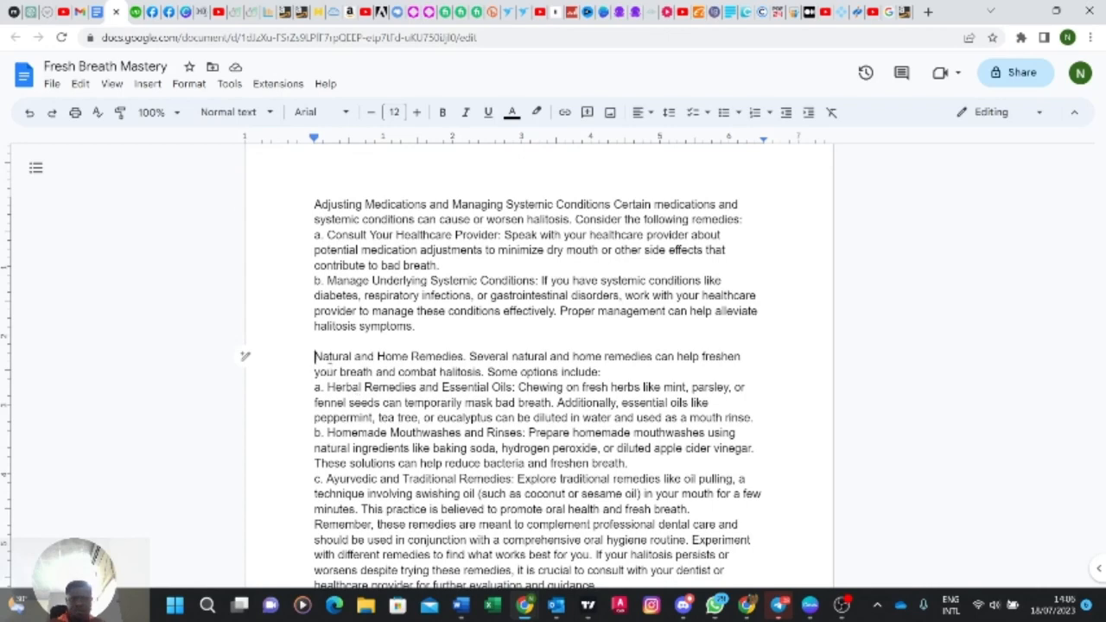
pyautogui.scroll(-4, 351, 384)
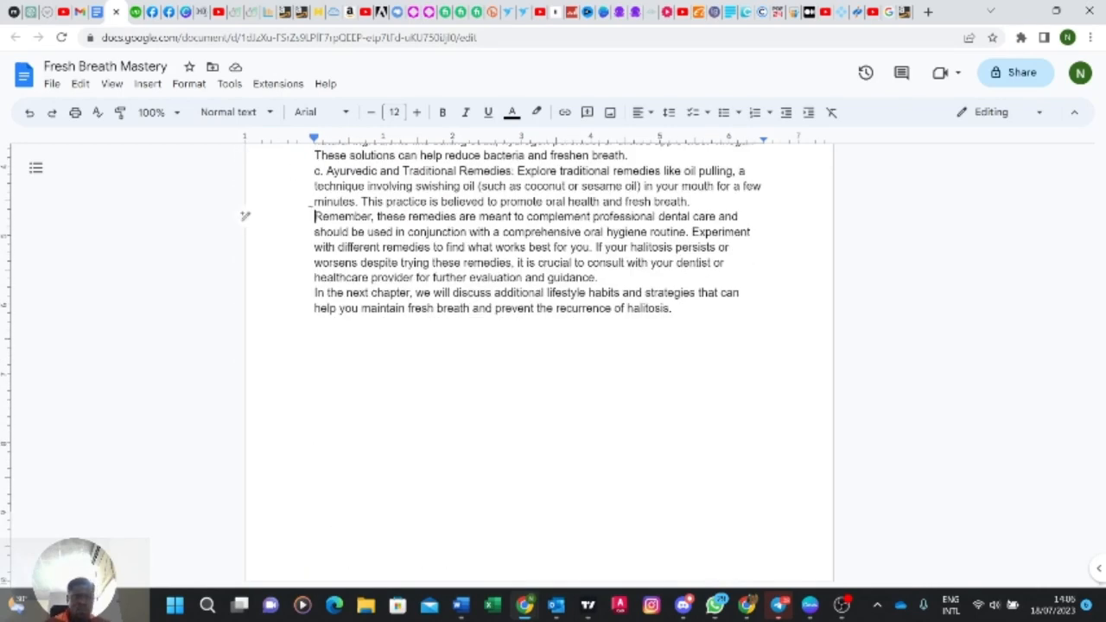
pyautogui.press('Return')
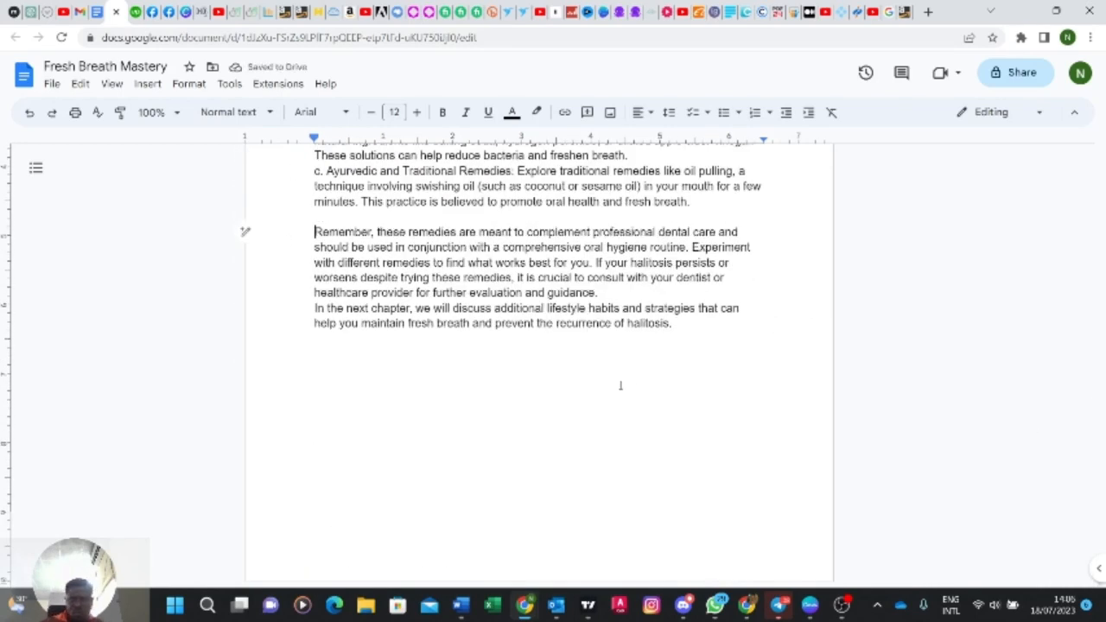
pyautogui.click(704, 349)
# Insert a page break with a left-aligned line, and copy the Lifestyle Habits heading from Word.
pyautogui.press('Return')
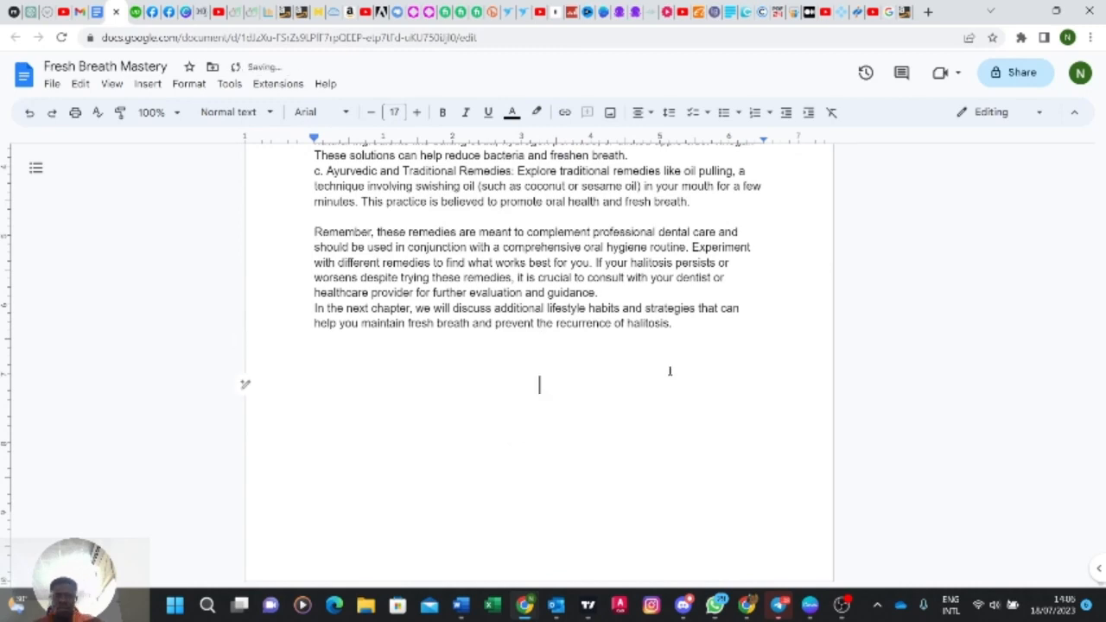
pyautogui.hotkey('ctrl', 'Return')
pyautogui.hotkey('ctrl', 'l')
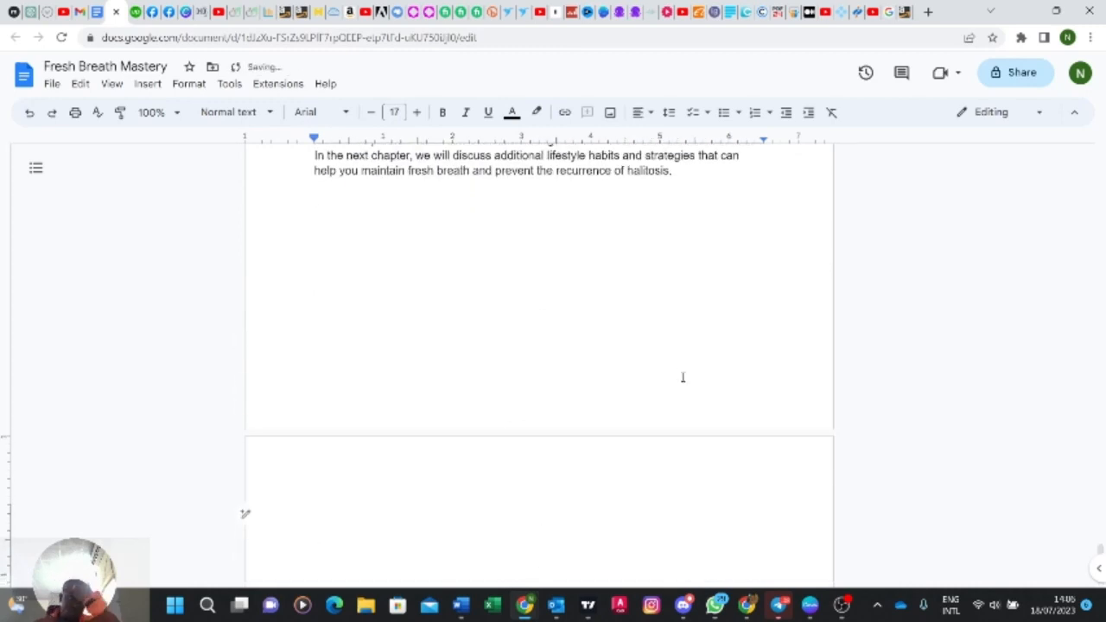
pyautogui.hotkey('alt', 'Tab')
pyautogui.moveTo(1094, 381); pyautogui.dragTo(1096, 387)
pyautogui.moveTo(712, 339); pyautogui.dragTo(361, 337)
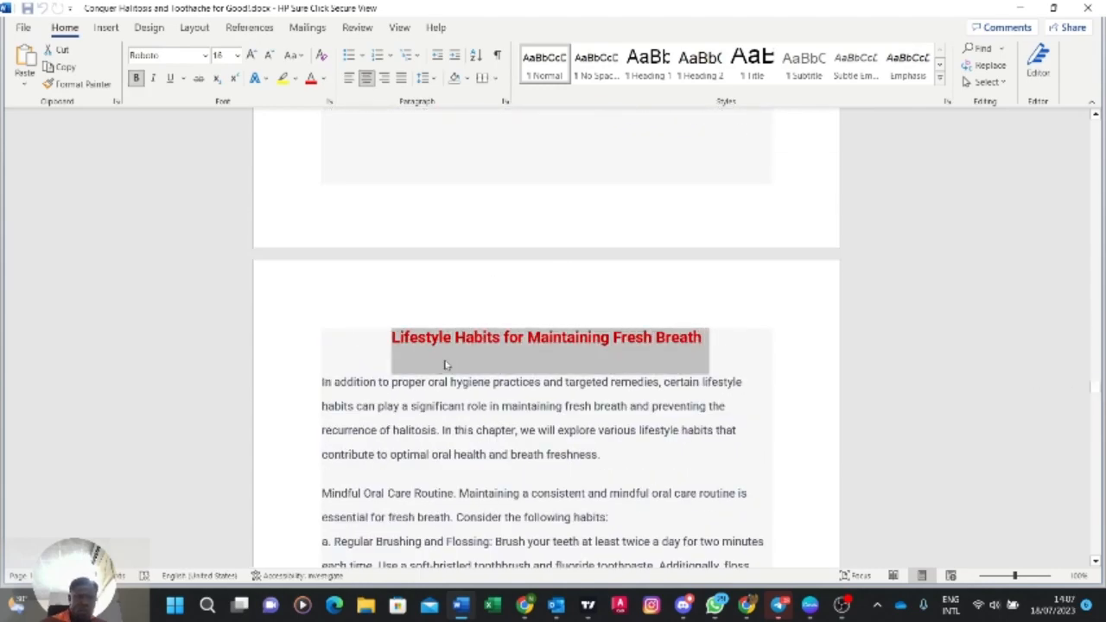
pyautogui.moveTo(525, 605)
pyautogui.click(467, 518)
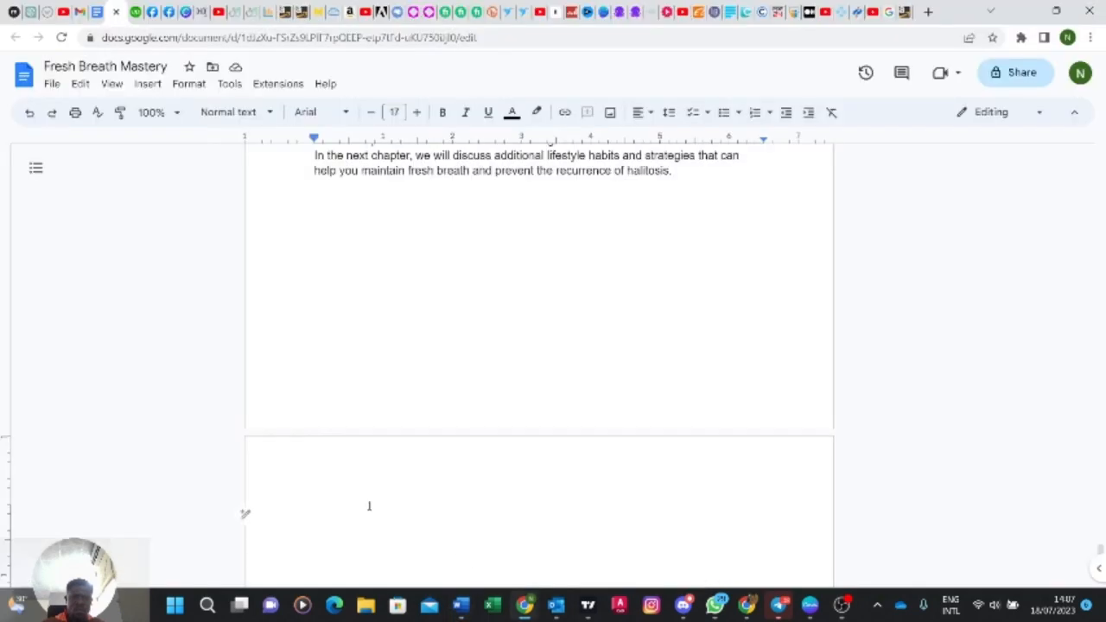
# Paste 'Lifestyle Habits for Maintaining Fresh Breath' as plain text, coloured red and centred.
pyautogui.rightClick(378, 514)
pyautogui.click(451, 312)
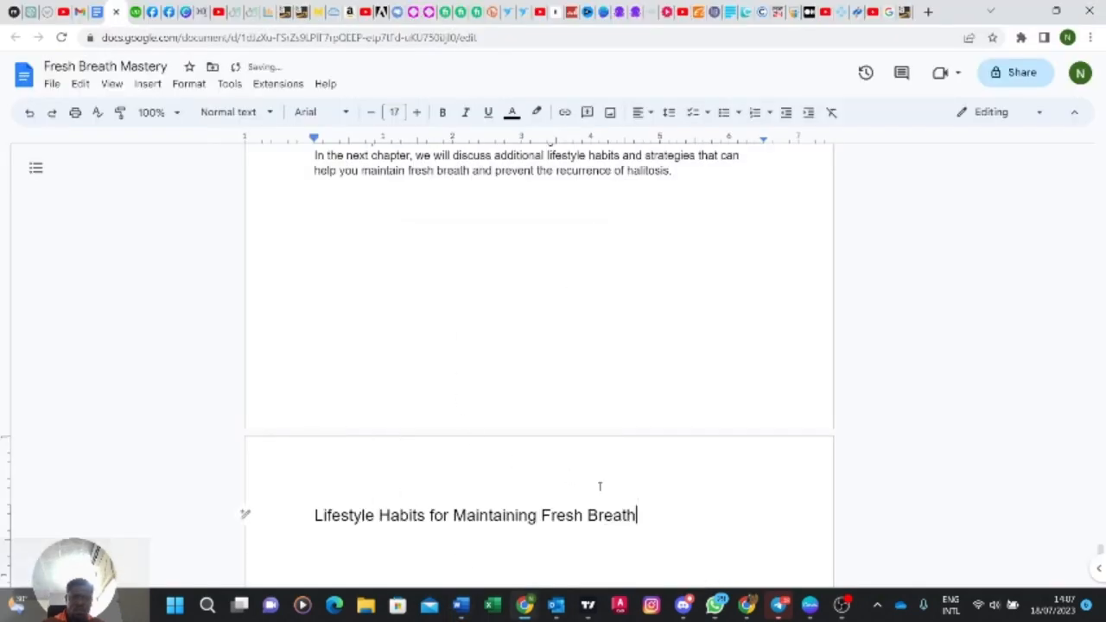
pyautogui.moveTo(641, 514); pyautogui.dragTo(292, 500)
pyautogui.click(511, 113)
pyautogui.click(529, 158)
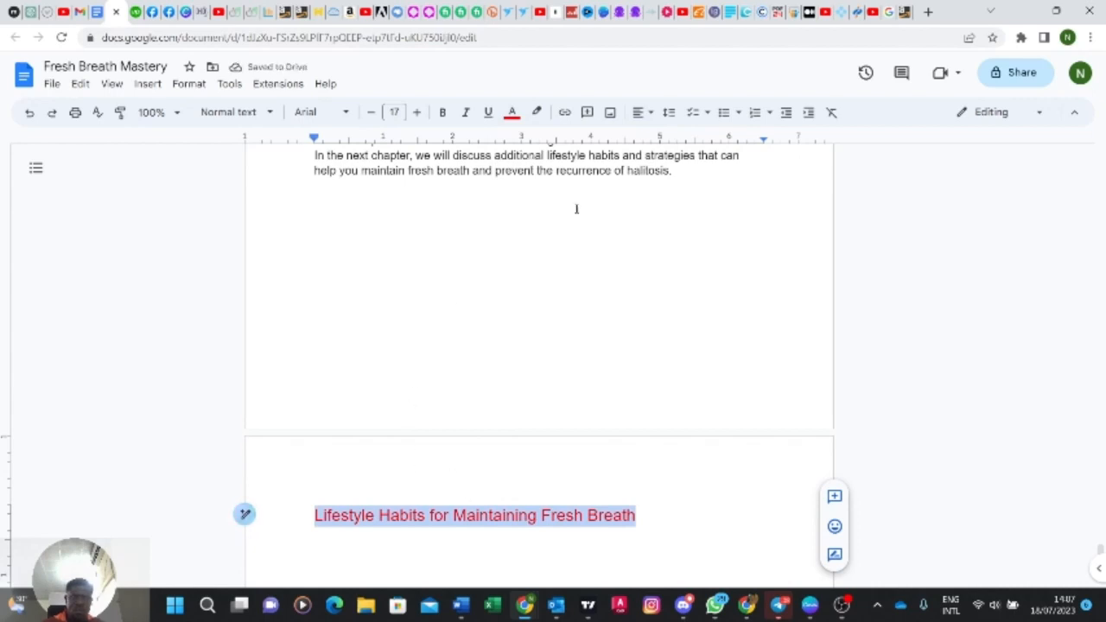
pyautogui.click(646, 114)
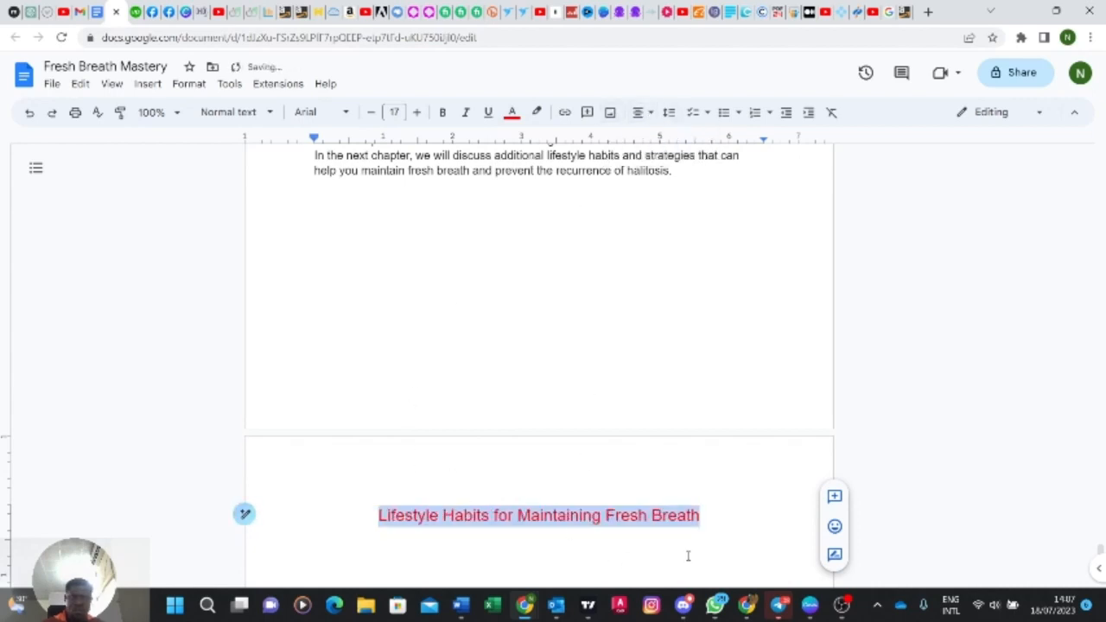
# Start a new black-text line below the Lifestyle Habits heading.
pyautogui.click(707, 520)
pyautogui.press('Return')
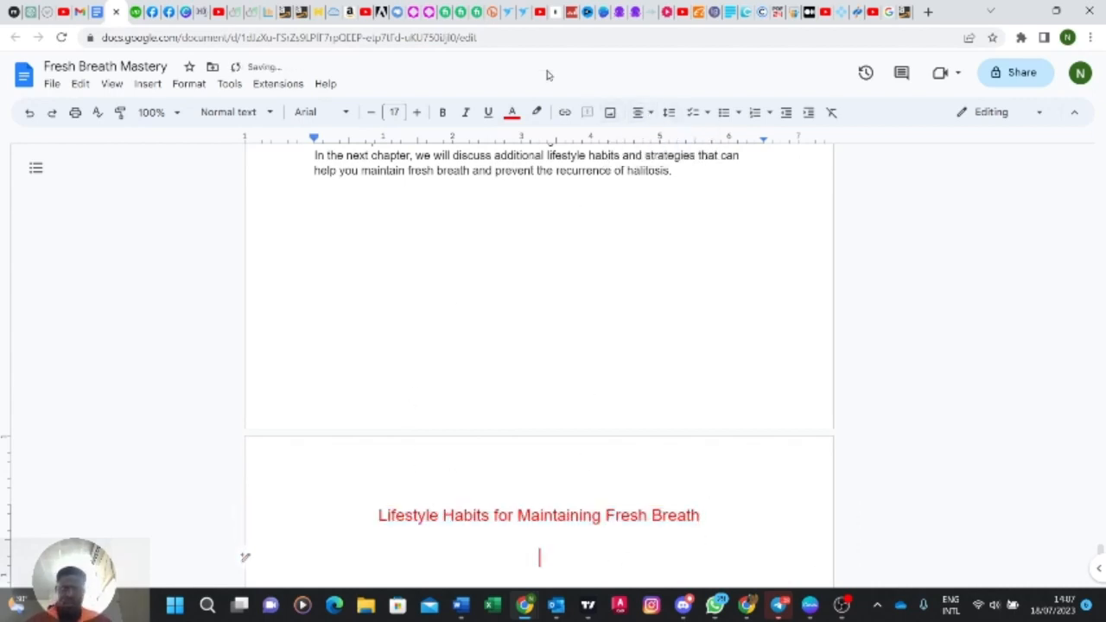
pyautogui.click(511, 112)
pyautogui.click(517, 158)
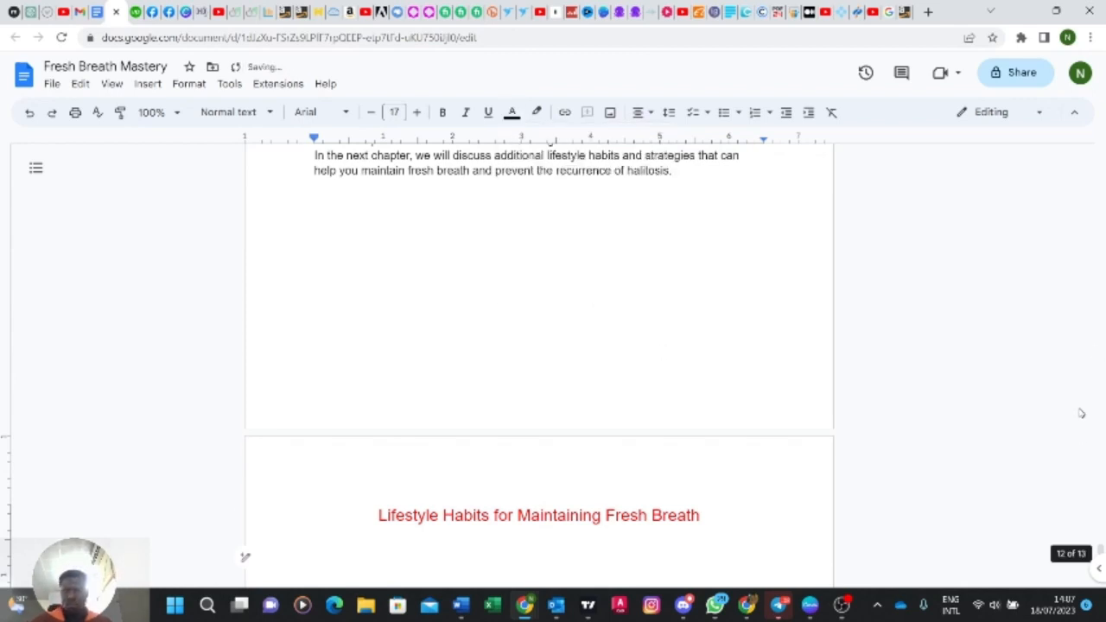
pyautogui.scroll(-3, 953, 502)
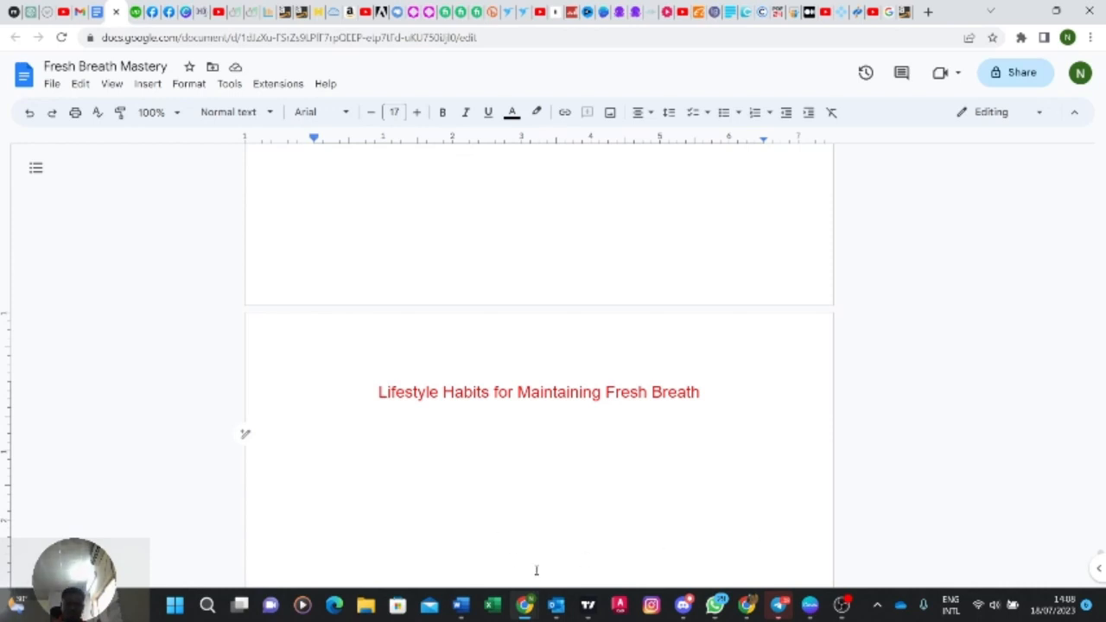
# Copy the Lifestyle Habits body in Word, from its first paragraph to the chapter's end.
pyautogui.click(461, 610)
pyautogui.click(315, 381)
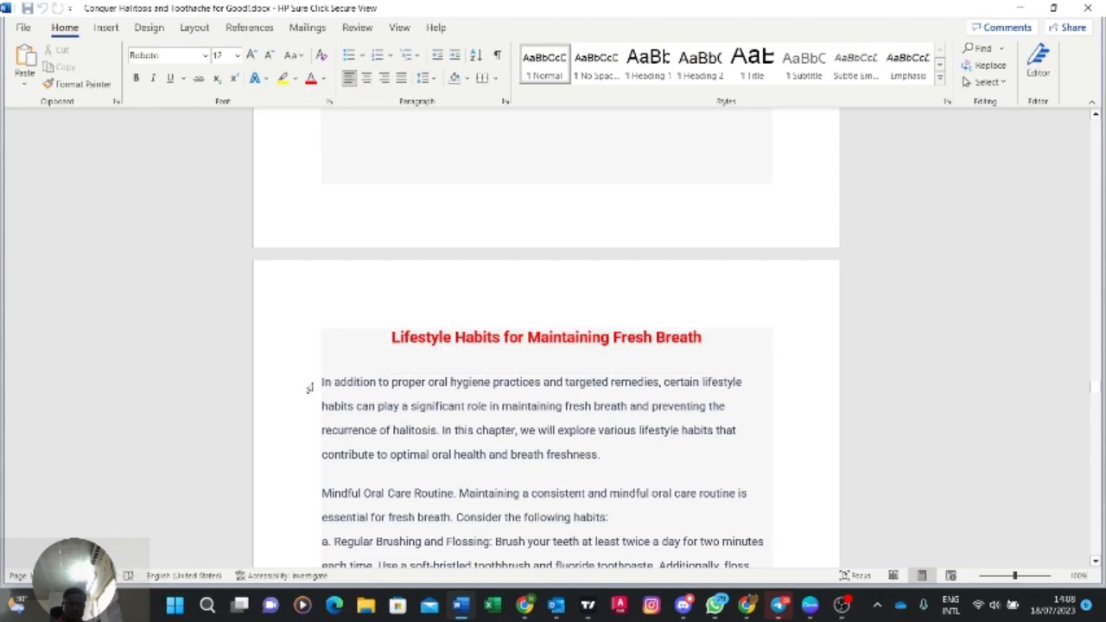
pyautogui.moveTo(316, 377); pyautogui.dragTo(726, 439)
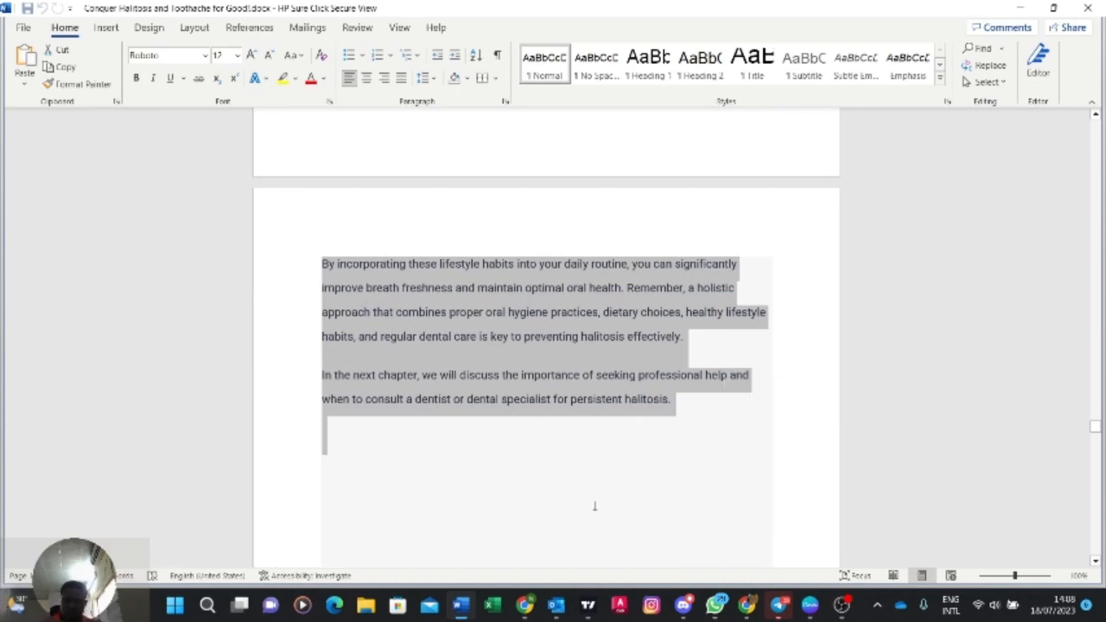
pyautogui.moveTo(524, 605)
pyautogui.click(482, 533)
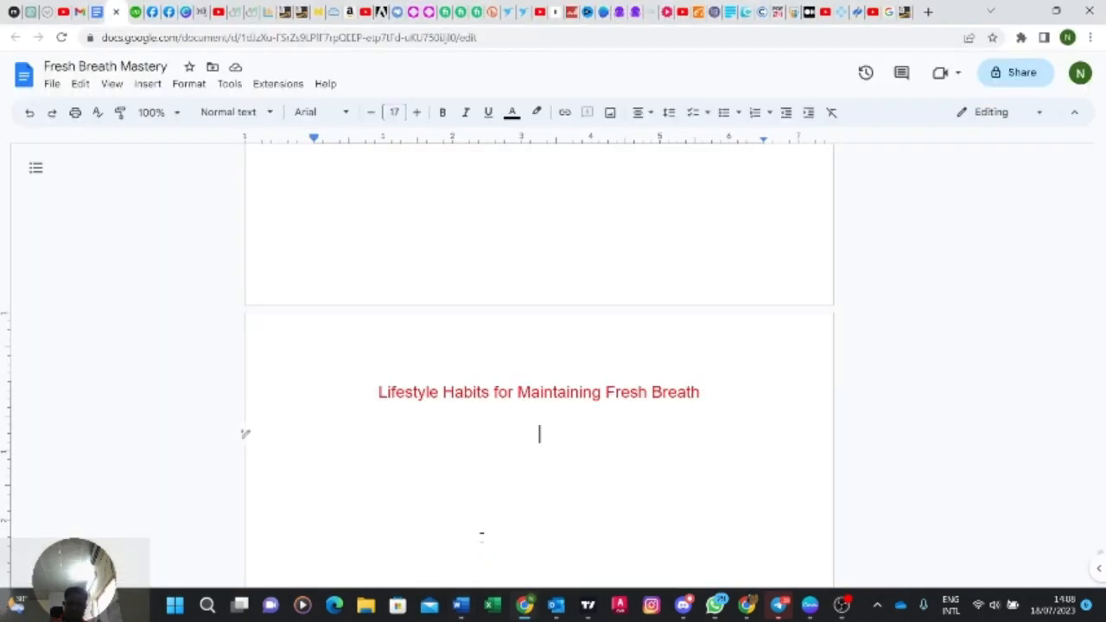
# Paste the Lifestyle Habits body as plain text, set to 12 pt and left-aligned.
pyautogui.rightClick(451, 439)
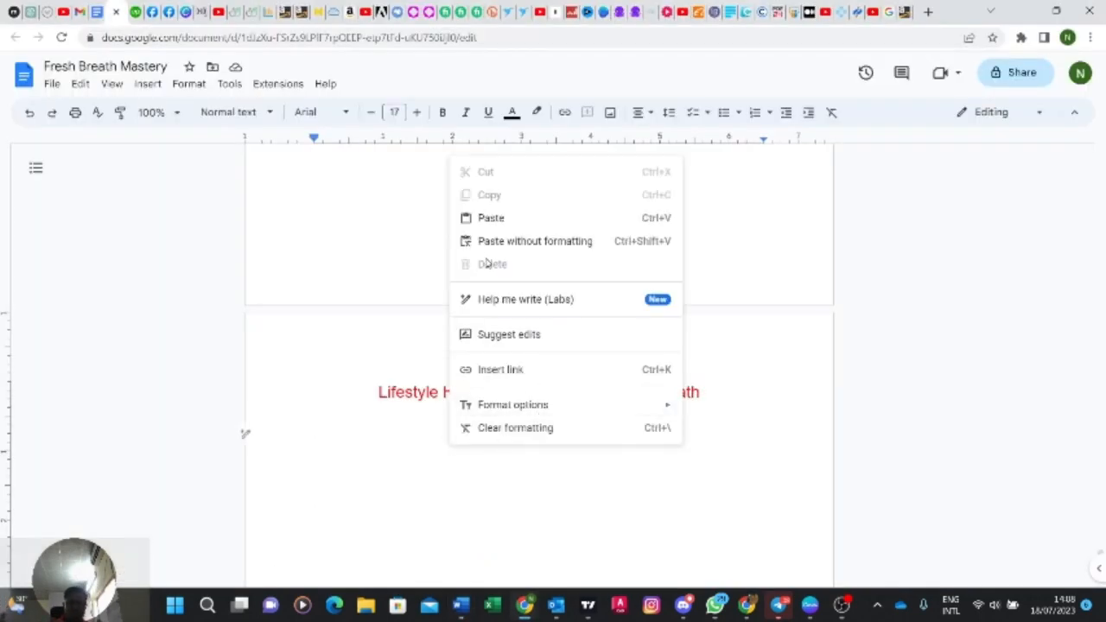
pyautogui.click(542, 241)
pyautogui.moveTo(673, 495); pyautogui.dragTo(378, 441)
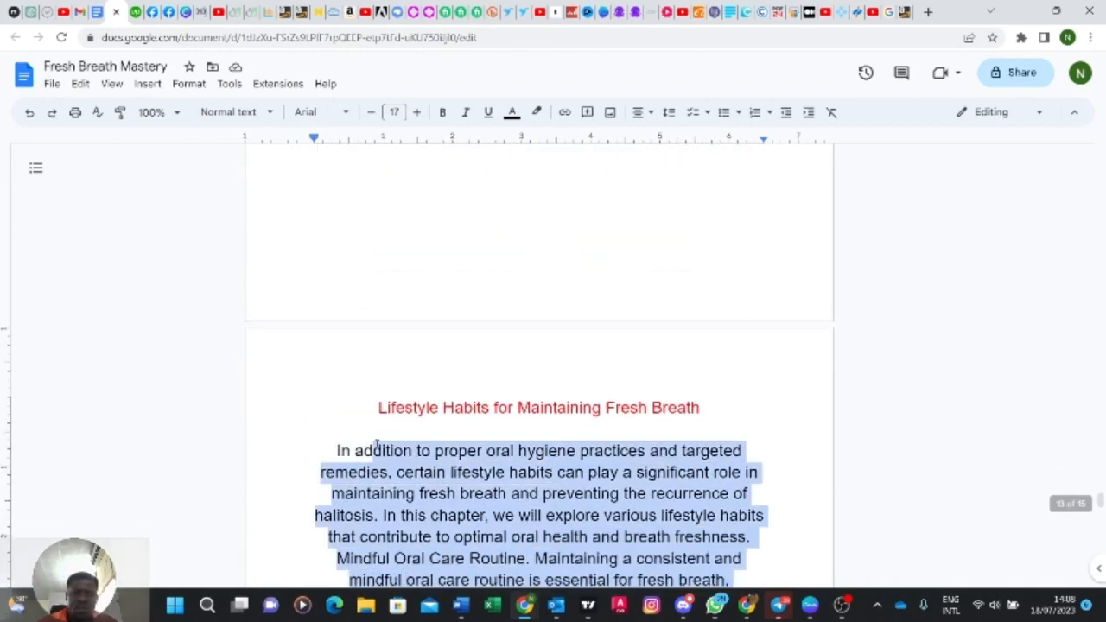
pyautogui.click(395, 112)
pyautogui.write('12')
pyautogui.press('Return')
pyautogui.click(639, 112)
pyautogui.click(637, 135)
pyautogui.click(373, 462)
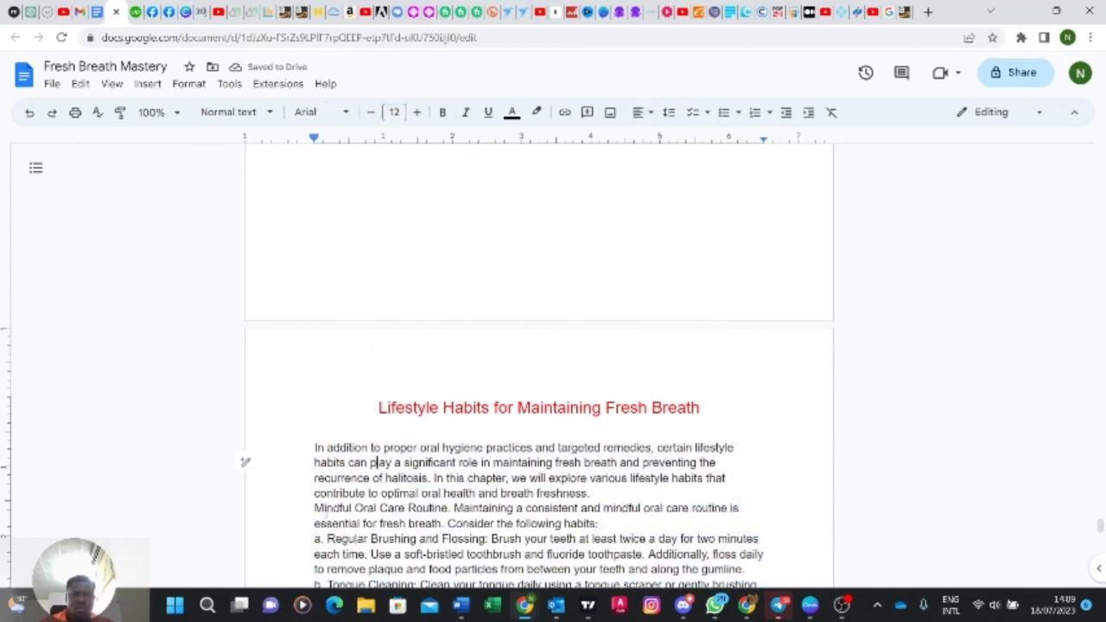
# Add blank lines before Mindful Oral Care Routine, Healthy Dietary Choices and the 'By incorporating' paragraph.
pyautogui.press('Return')
pyautogui.scroll(-3, 294, 477)
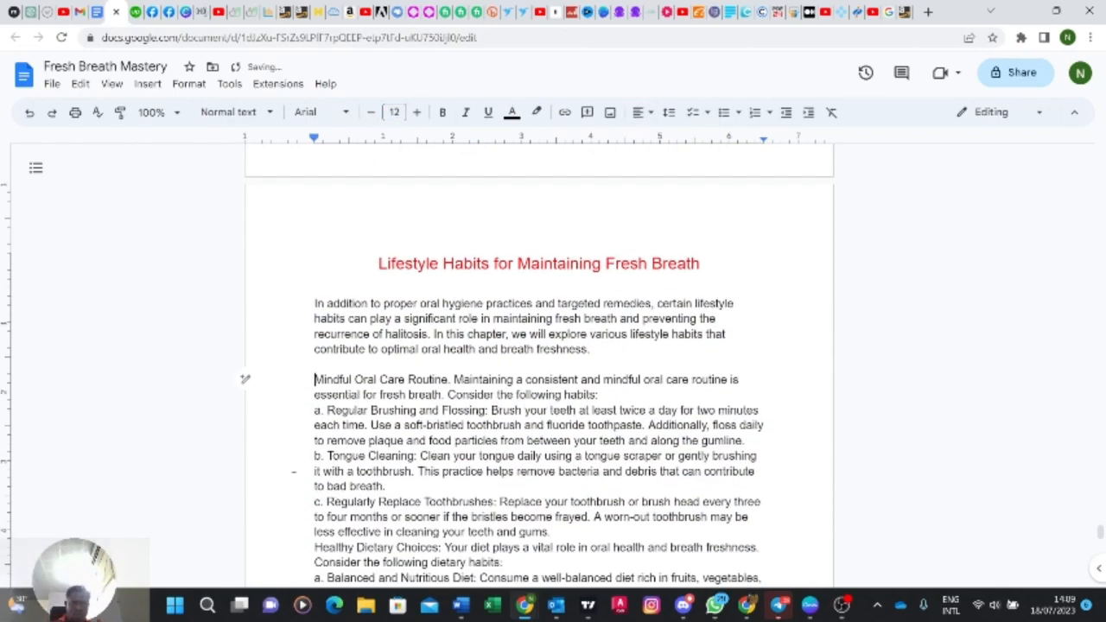
pyautogui.scroll(-2, 293, 477)
pyautogui.click(308, 404)
pyautogui.press('Return')
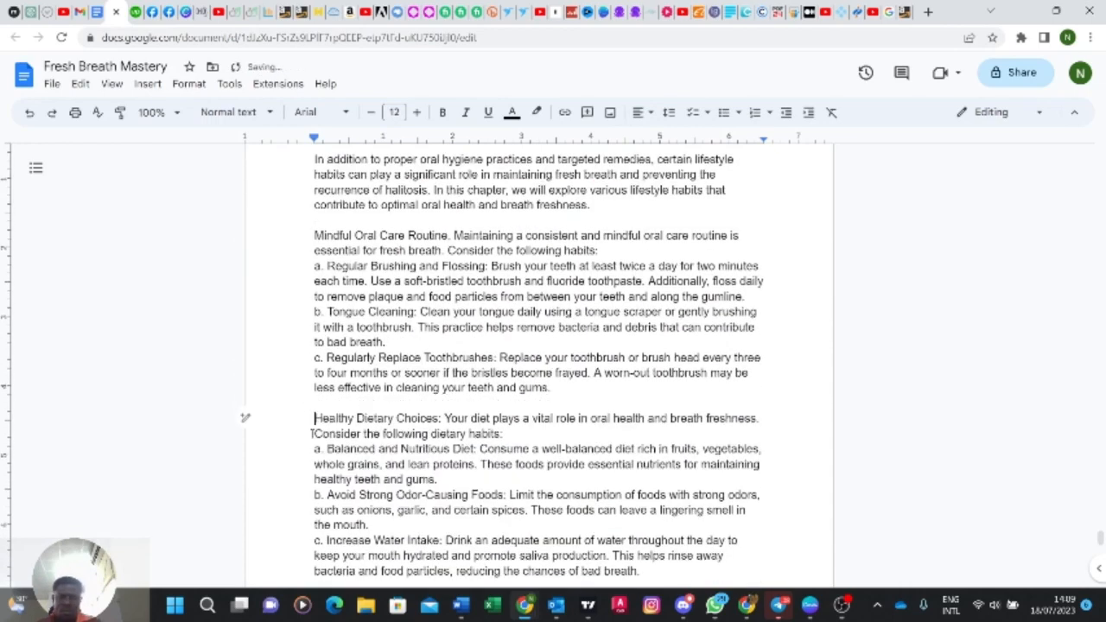
pyautogui.scroll(-2, 293, 462)
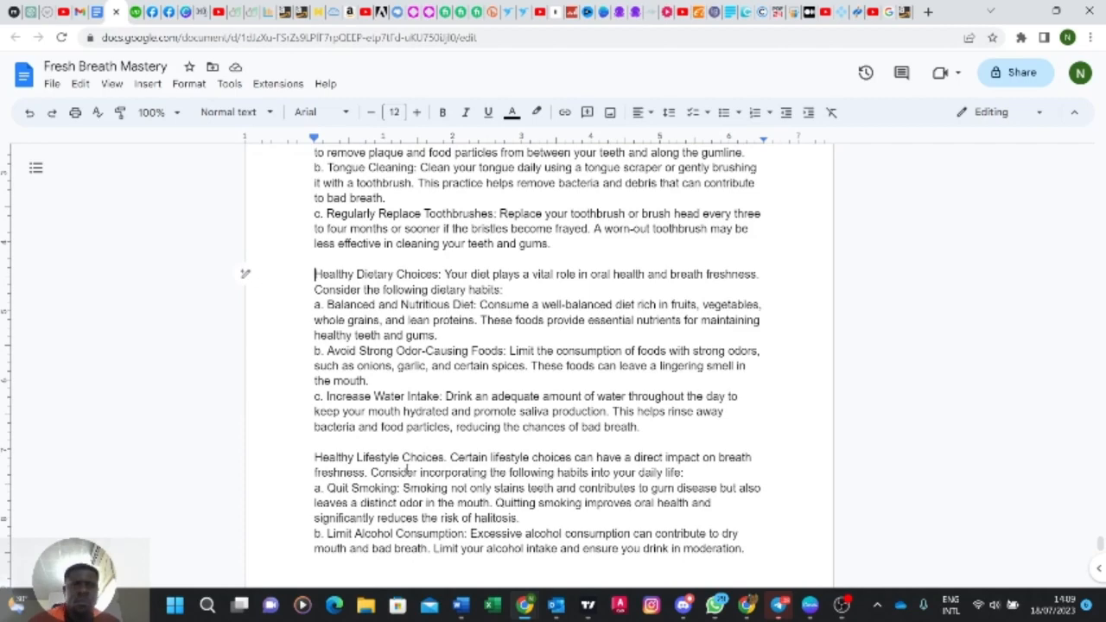
pyautogui.scroll(-4, 536, 363)
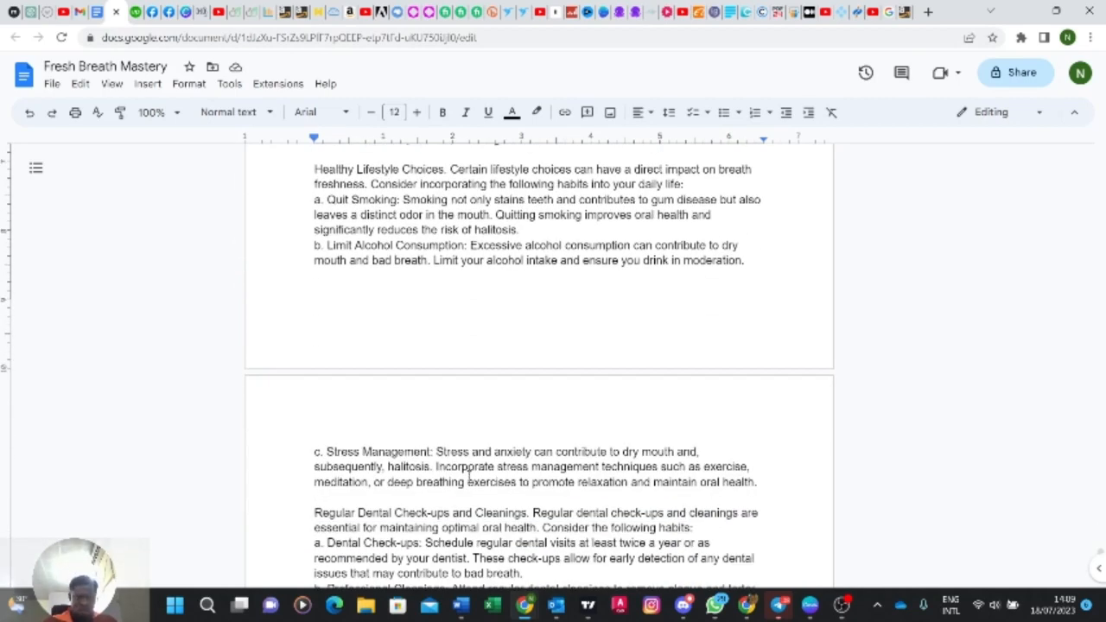
pyautogui.scroll(-3, 467, 474)
pyautogui.click(307, 418)
pyautogui.press('Return')
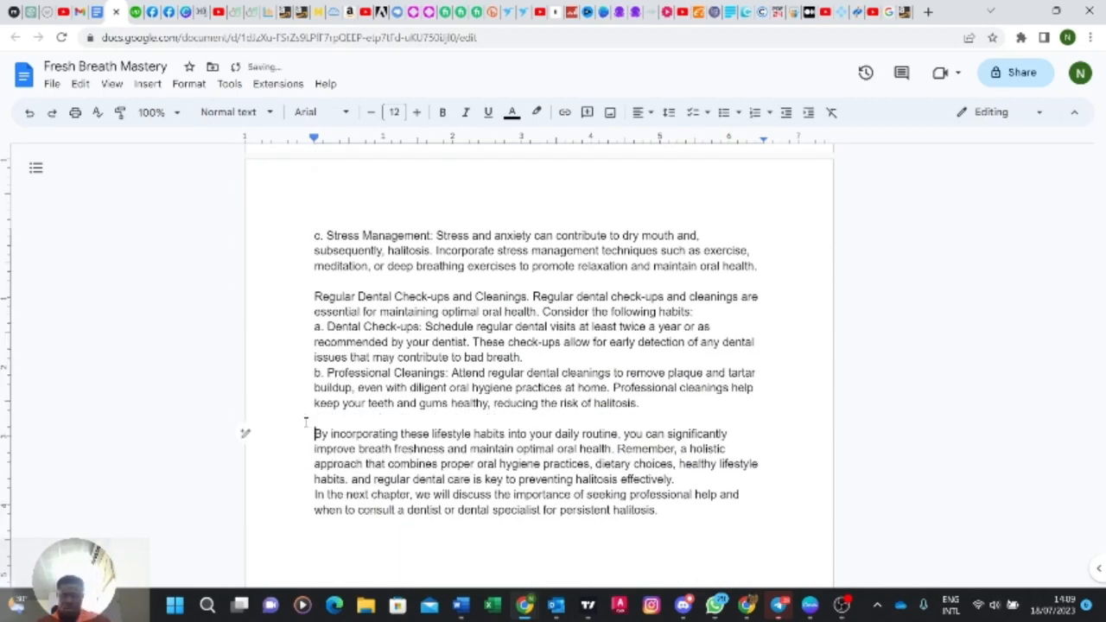
# After the chapter's last line, push the cursor onto a fresh blank page.
pyautogui.scroll(4, 309, 428)
pyautogui.scroll(-4, 313, 433)
pyautogui.scroll(-1, 328, 433)
pyautogui.scroll(-3, 339, 434)
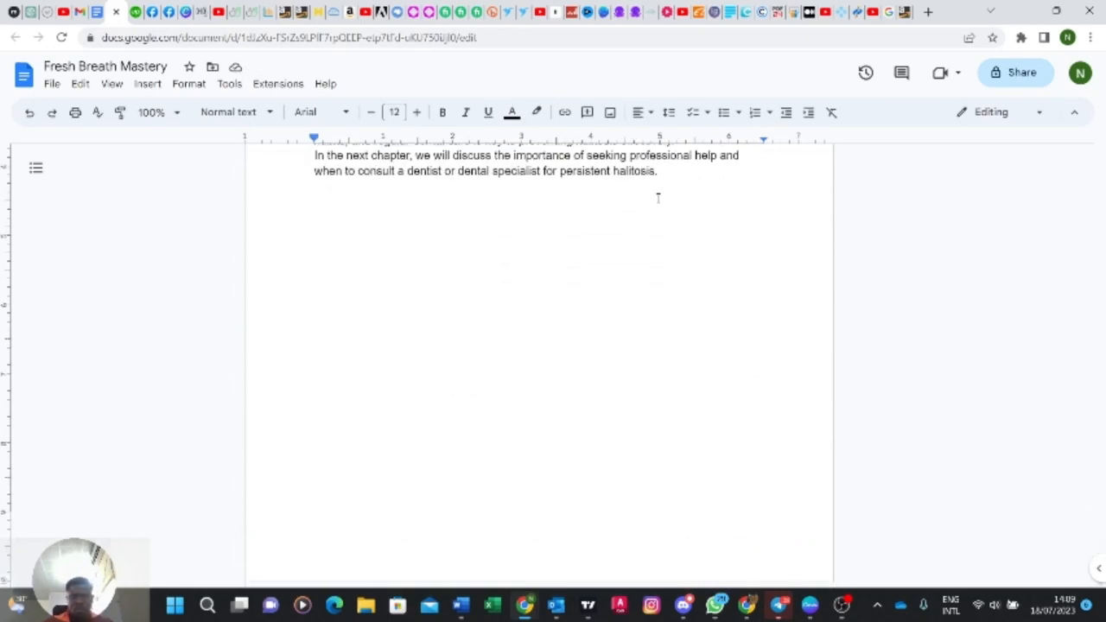
pyautogui.click(574, 243)
pyautogui.press('Return')
pyautogui.press('Return')
pyautogui.press('Return')
pyautogui.press('Return')
pyautogui.press('Return')
pyautogui.press('Return')
pyautogui.press('Return')
pyautogui.press('Return')
pyautogui.press('Return')
pyautogui.press('Return')
pyautogui.press('Return')
pyautogui.press('Return')
pyautogui.press('Return')
pyautogui.press('Return')
pyautogui.press('Return')
pyautogui.press('Return')
pyautogui.press('Return')
pyautogui.press('Return')
pyautogui.press('Return')
pyautogui.press('Return')
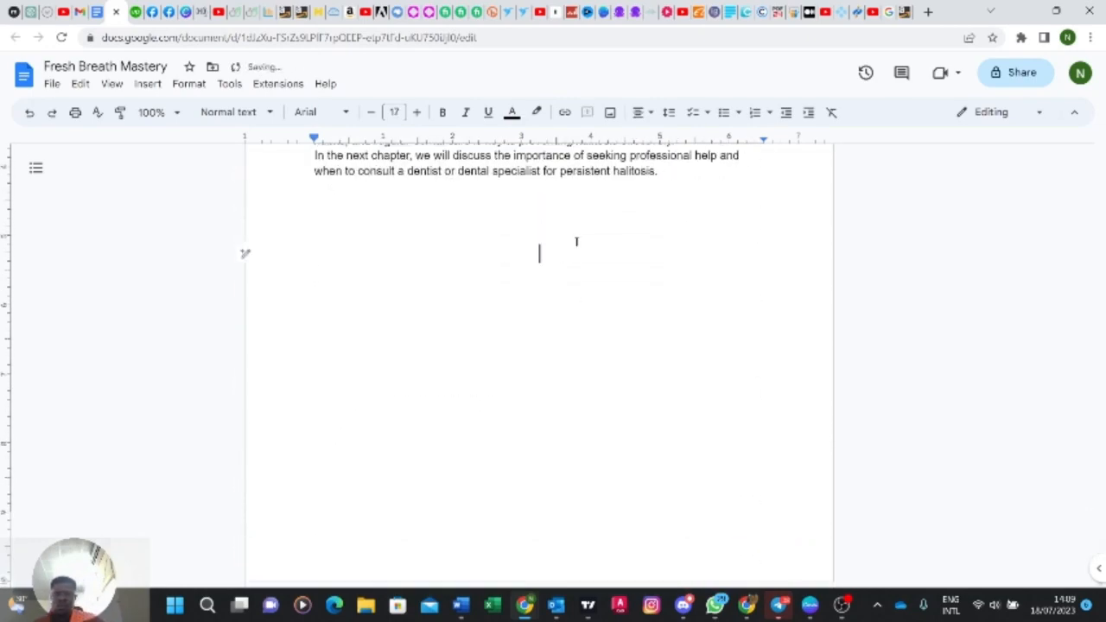
pyautogui.press('BackSpace')
pyautogui.press('BackSpace')
pyautogui.press('BackSpace')
pyautogui.press('BackSpace')
pyautogui.press('BackSpace')
pyautogui.press('BackSpace')
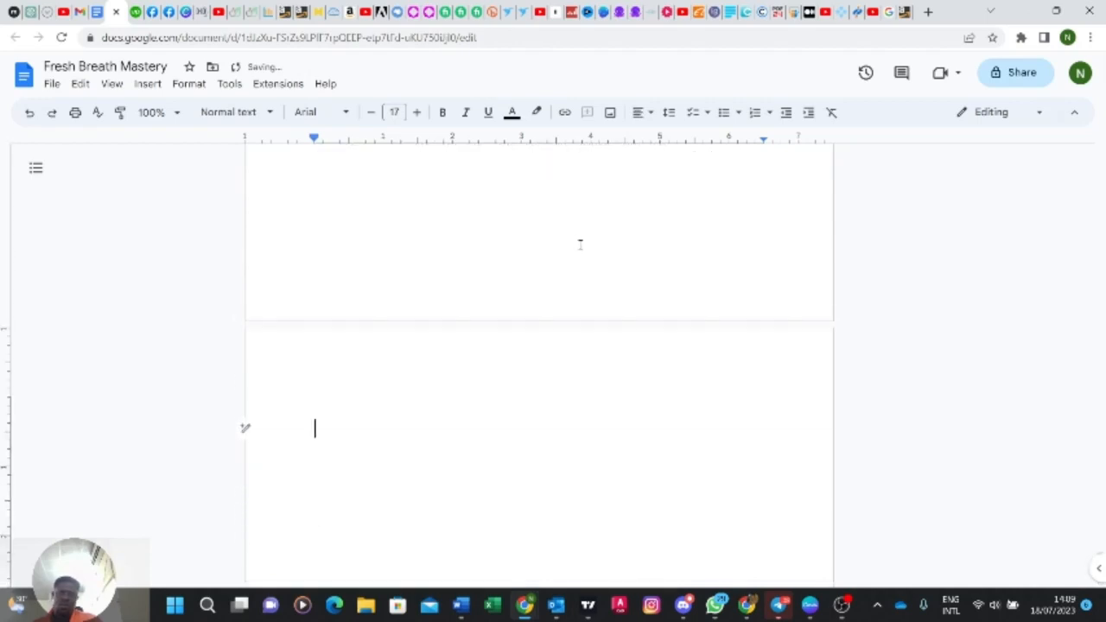
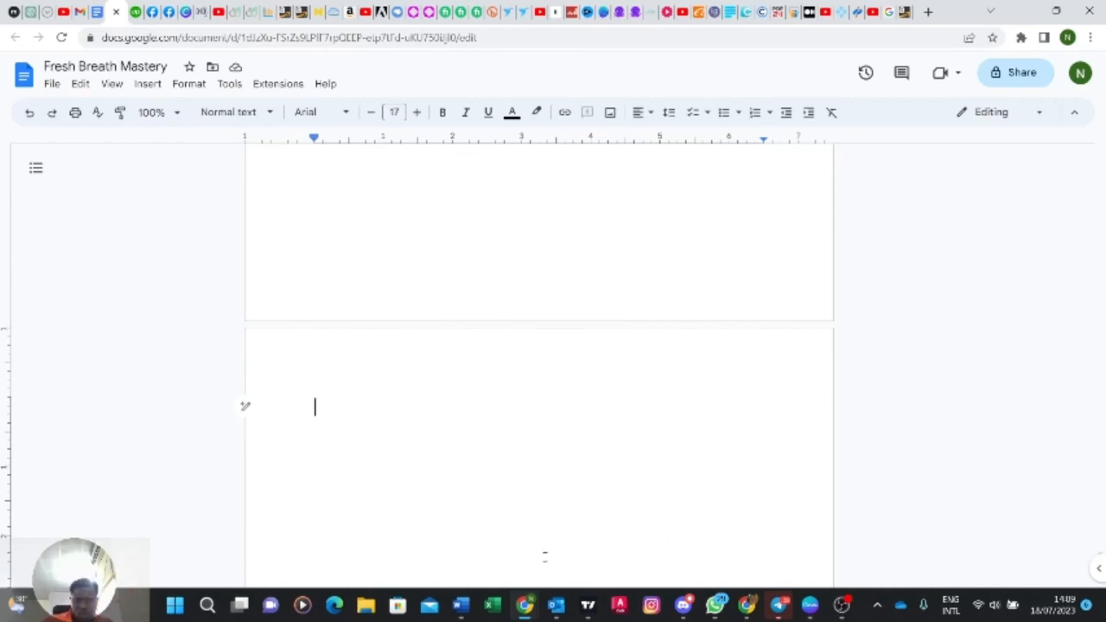
# Copy the Seeking Professional Help heading from Word and paste it as plain text on the new page.
pyautogui.click(462, 608)
pyautogui.scroll(-10, 1097, 427)
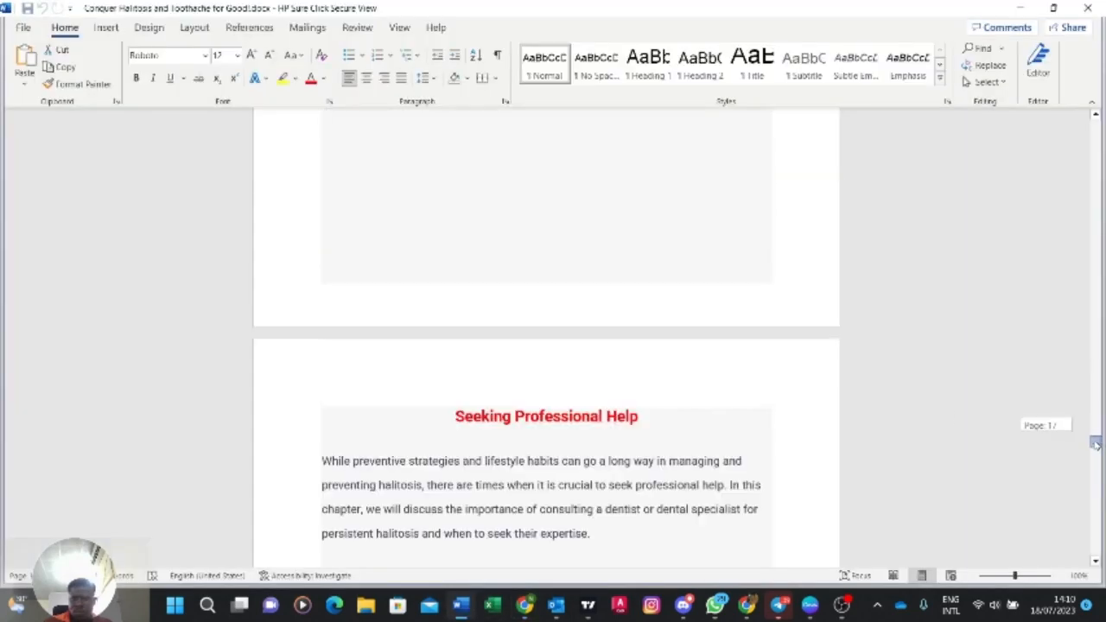
pyautogui.moveTo(649, 230); pyautogui.dragTo(436, 230)
pyautogui.press('super+c')
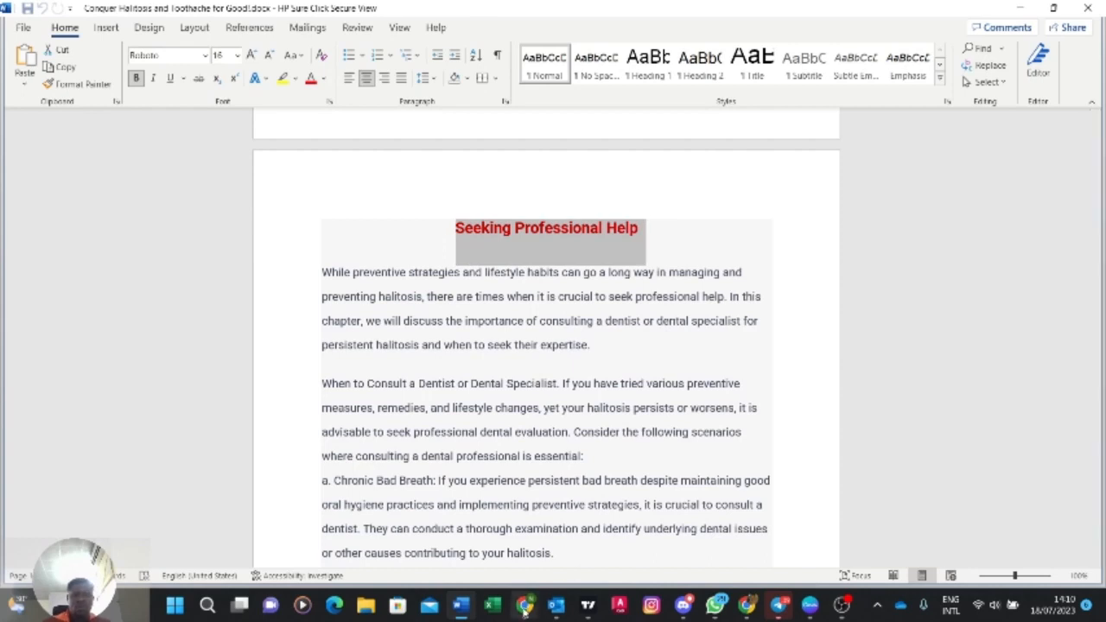
pyautogui.click(477, 536)
pyautogui.rightClick(397, 387)
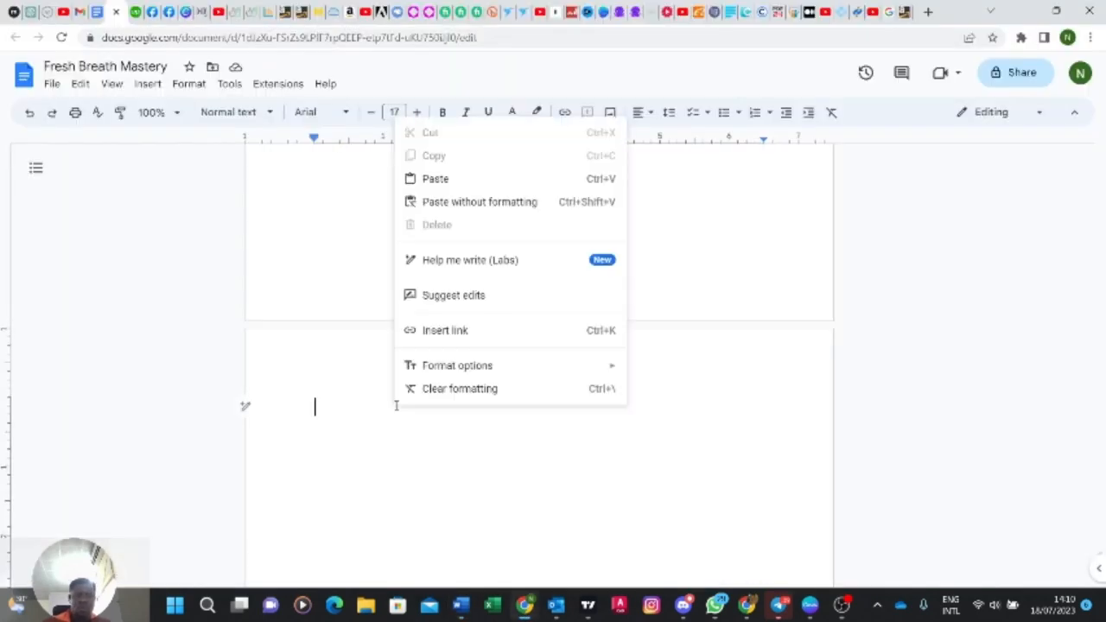
pyautogui.click(452, 205)
# Make the heading red and centred, then start a black-text line below it.
pyautogui.moveTo(506, 408); pyautogui.dragTo(318, 397)
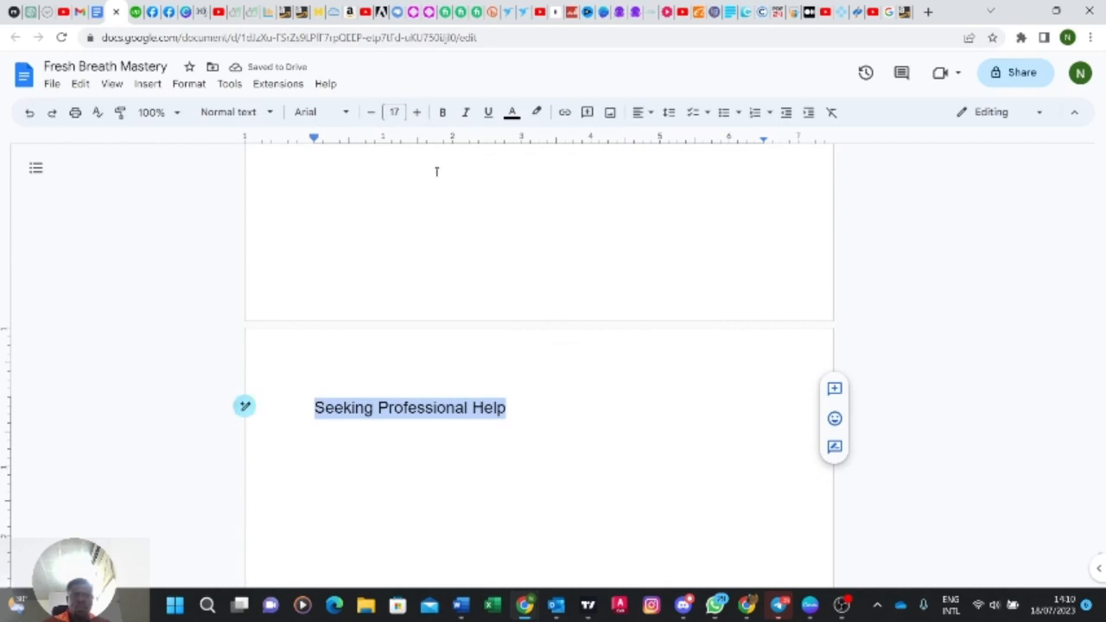
pyautogui.click(511, 113)
pyautogui.click(532, 157)
pyautogui.click(644, 113)
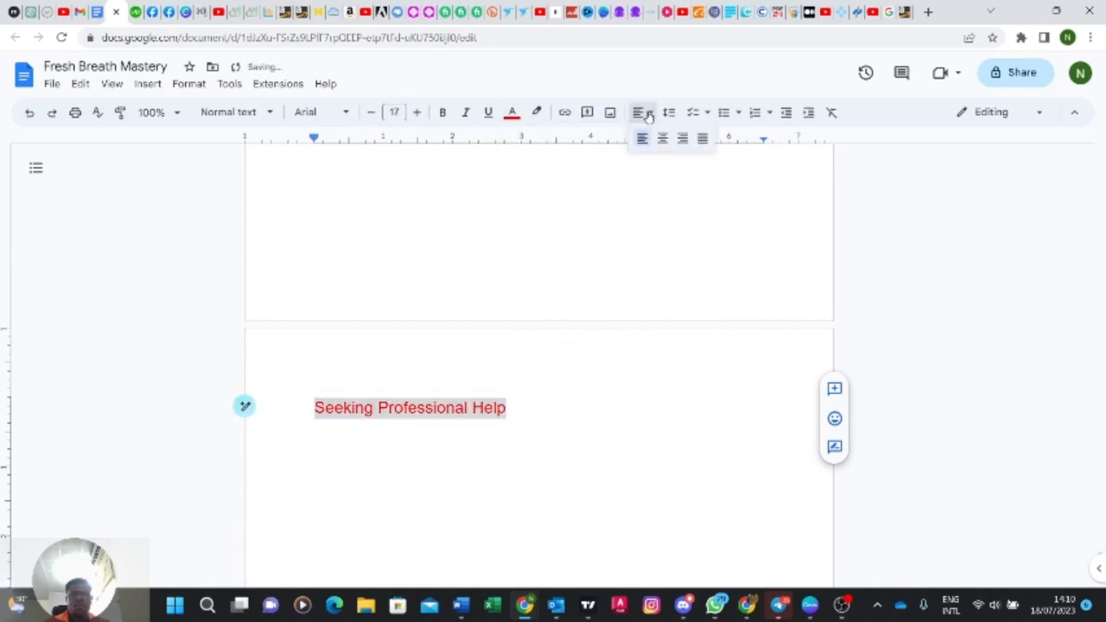
pyautogui.click(662, 138)
pyautogui.click(663, 408)
pyautogui.press('Return')
pyautogui.click(511, 114)
pyautogui.click(519, 142)
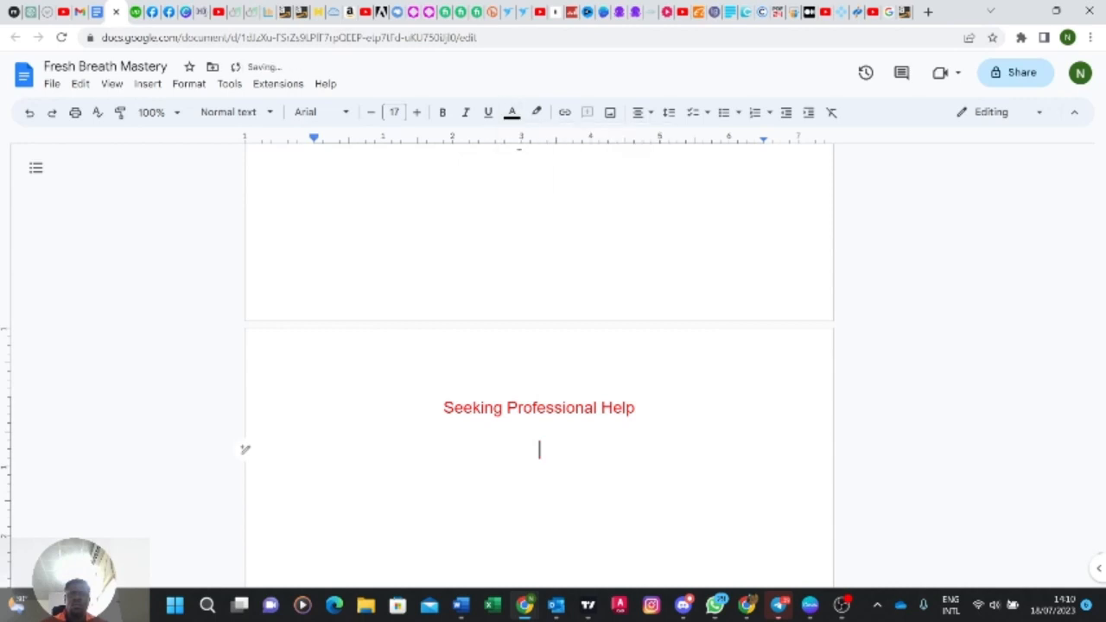
# Select the Seeking Professional Help body text in the Word manuscript.
pyautogui.click(461, 605)
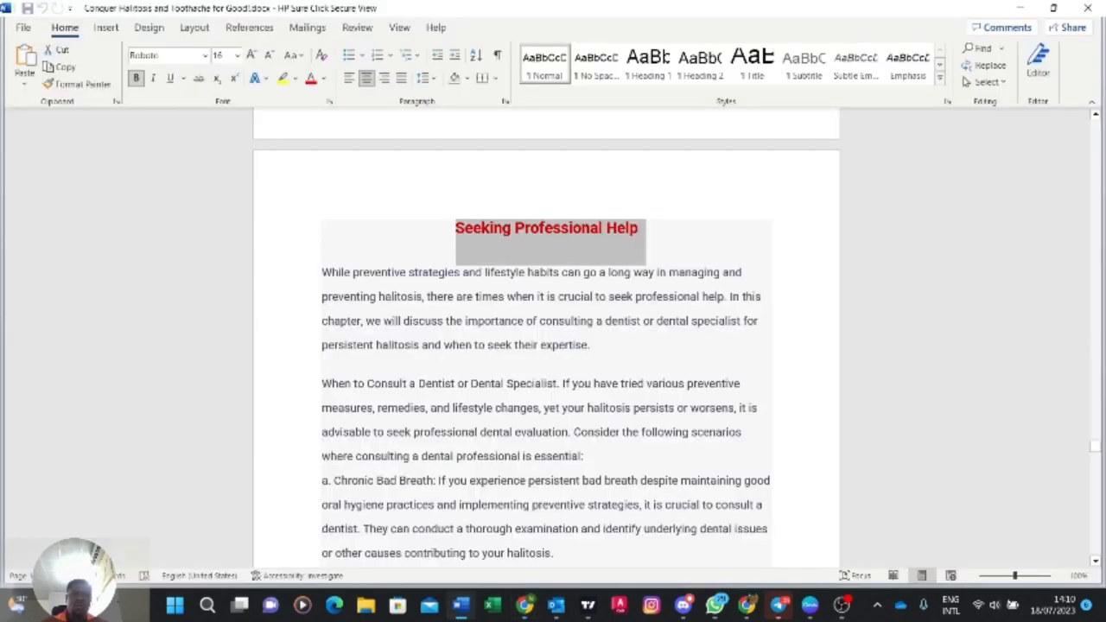
pyautogui.moveTo(318, 272); pyautogui.dragTo(569, 440)
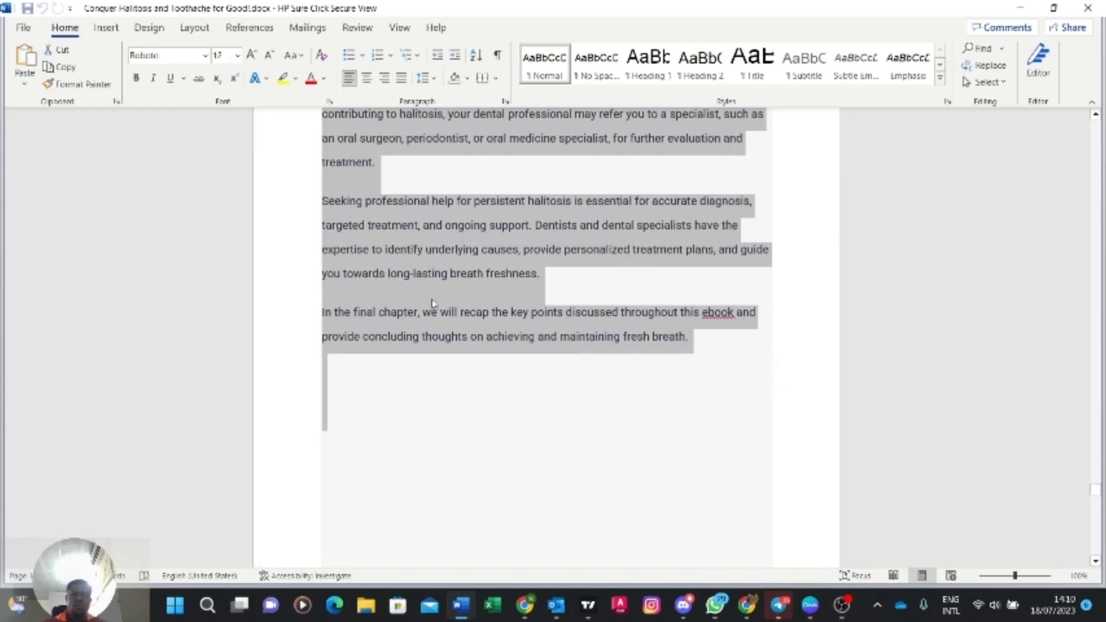
pyautogui.moveTo(530, 595)
pyautogui.click(435, 533)
# Paste the chapter text as plain text, set to 12 pt and left-aligned.
pyautogui.rightClick(549, 467)
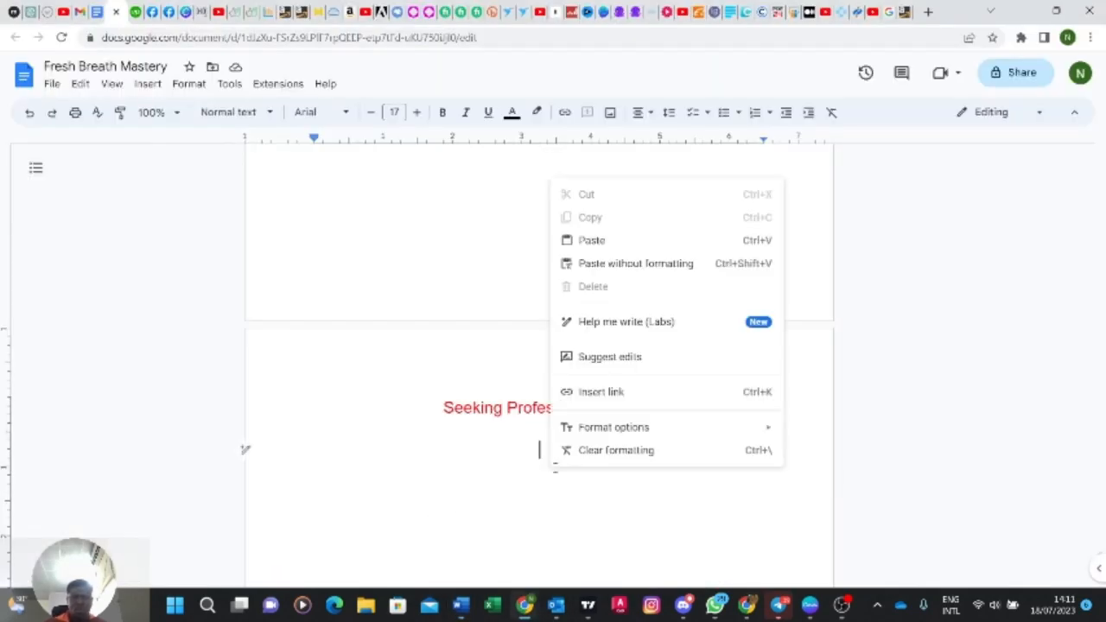
pyautogui.click(629, 264)
pyautogui.moveTo(686, 481); pyautogui.dragTo(649, 396)
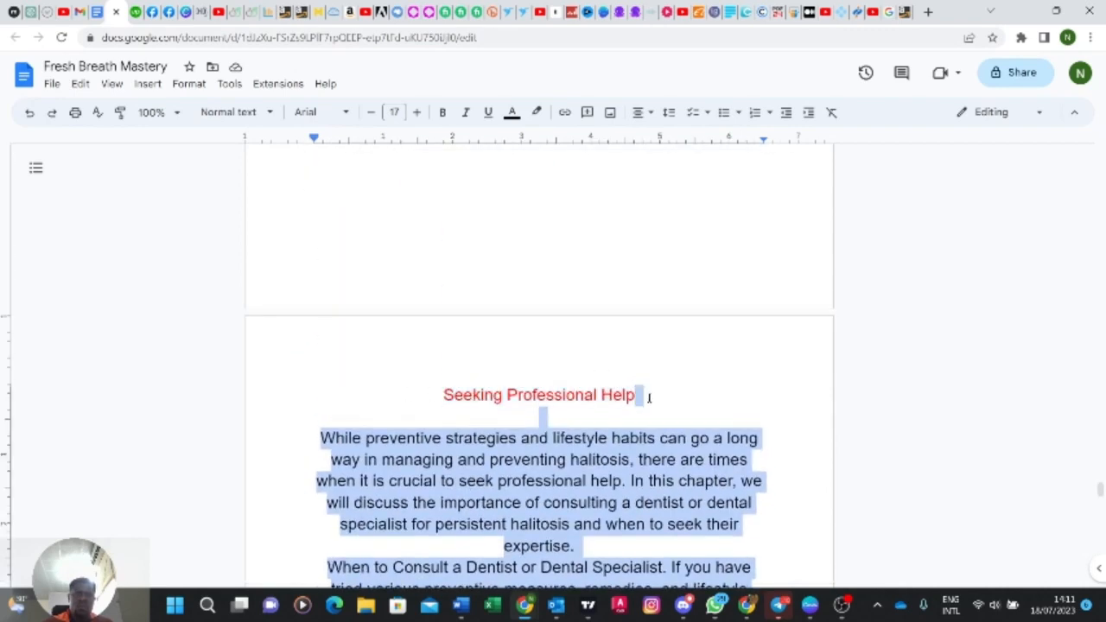
pyautogui.click(402, 113)
pyautogui.press('Return')
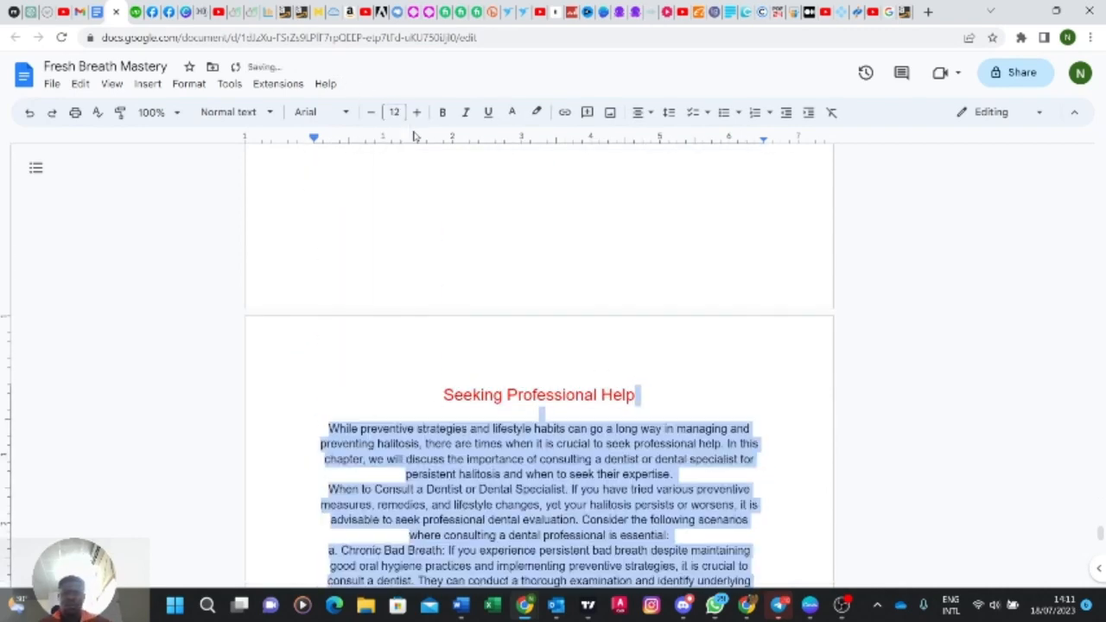
pyautogui.click(650, 117)
pyautogui.click(642, 140)
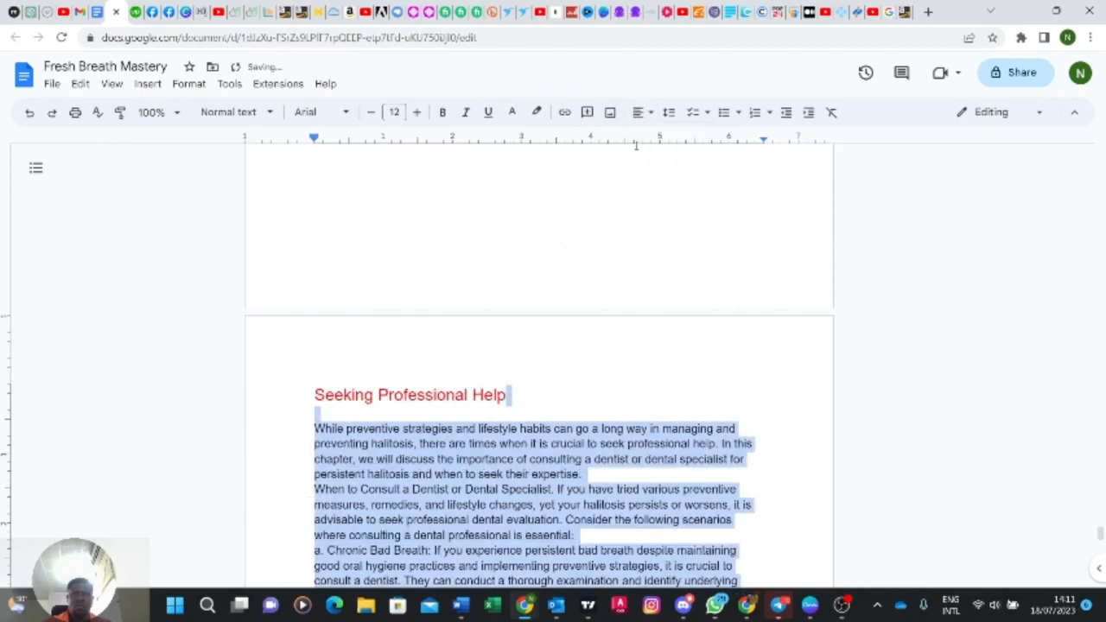
# Add blank lines before When to Consult, Advanced Treatments and Procedures, and the summary paragraph.
pyautogui.click(315, 489)
pyautogui.press('Return')
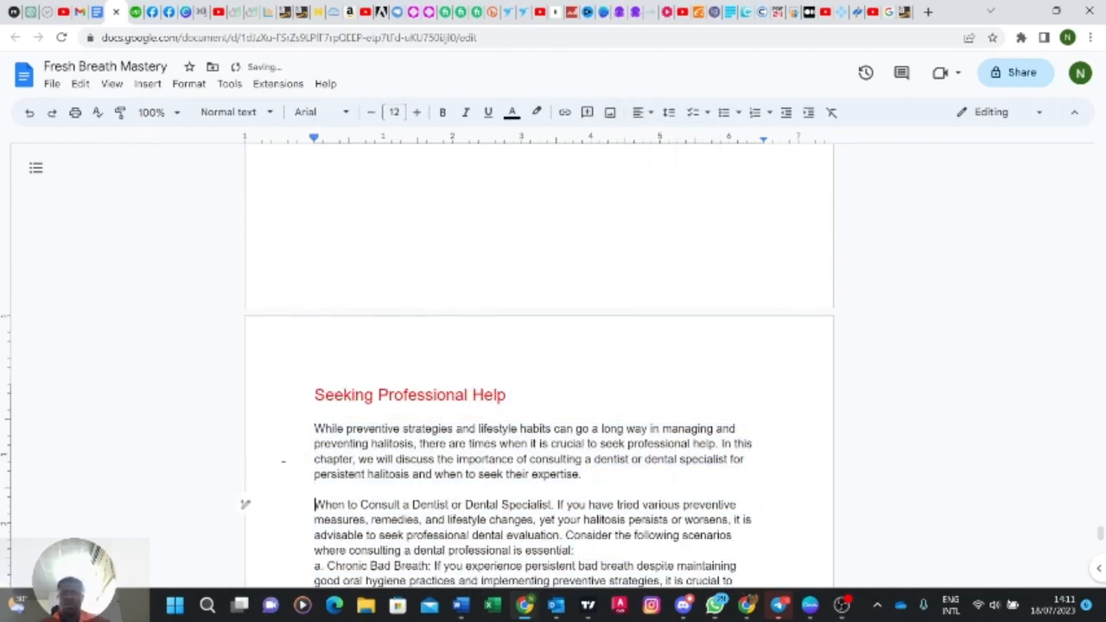
pyautogui.scroll(-5, 605, 415)
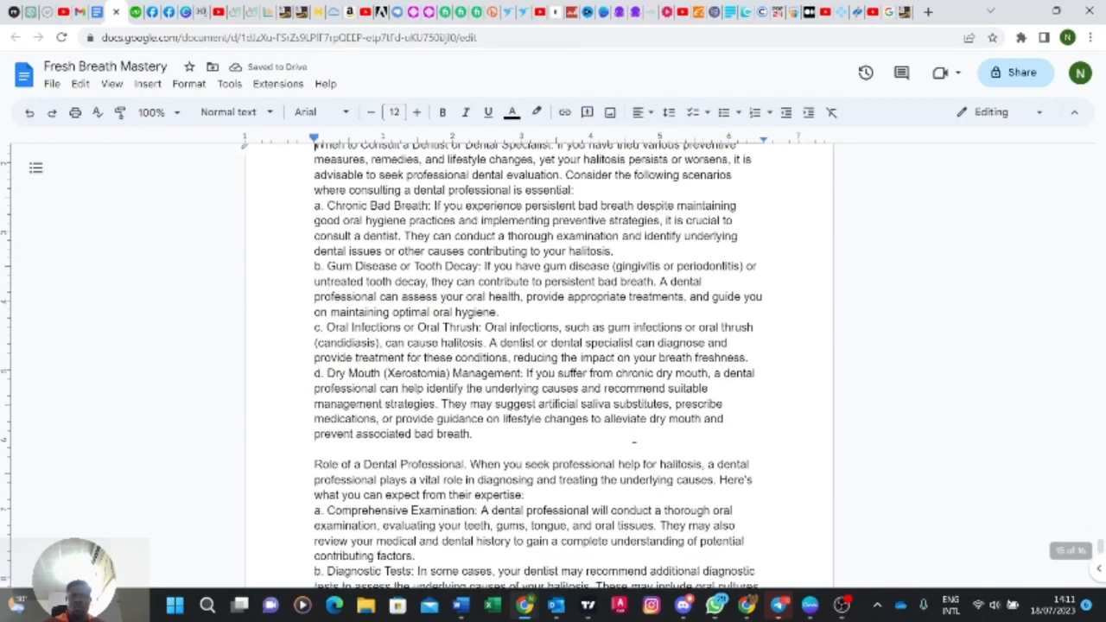
pyautogui.scroll(3, 277, 322)
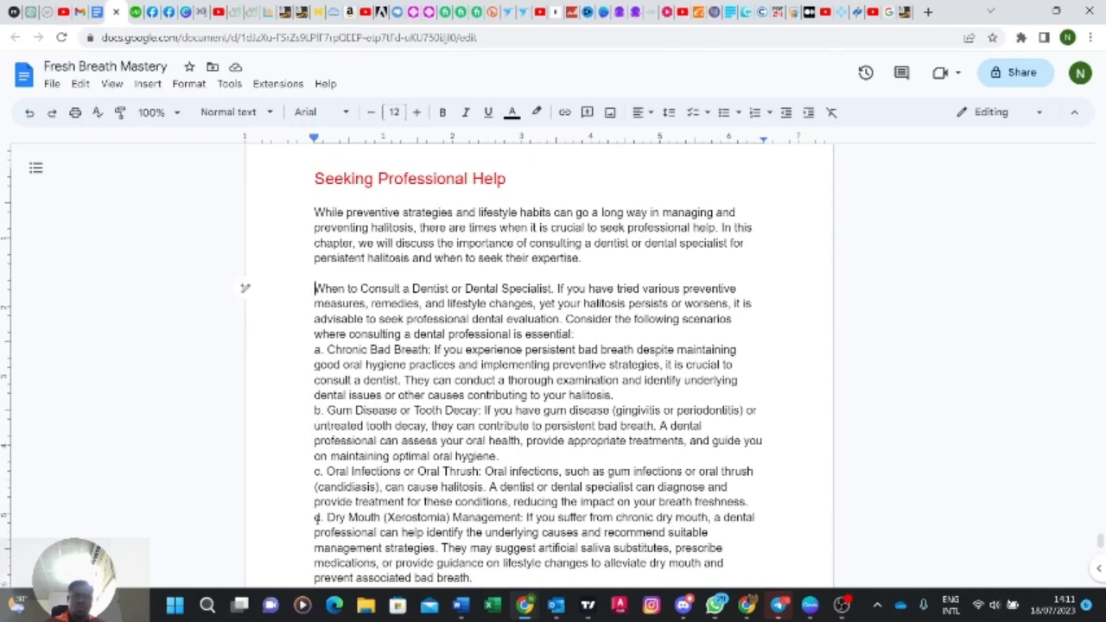
pyautogui.scroll(-5, 320, 432)
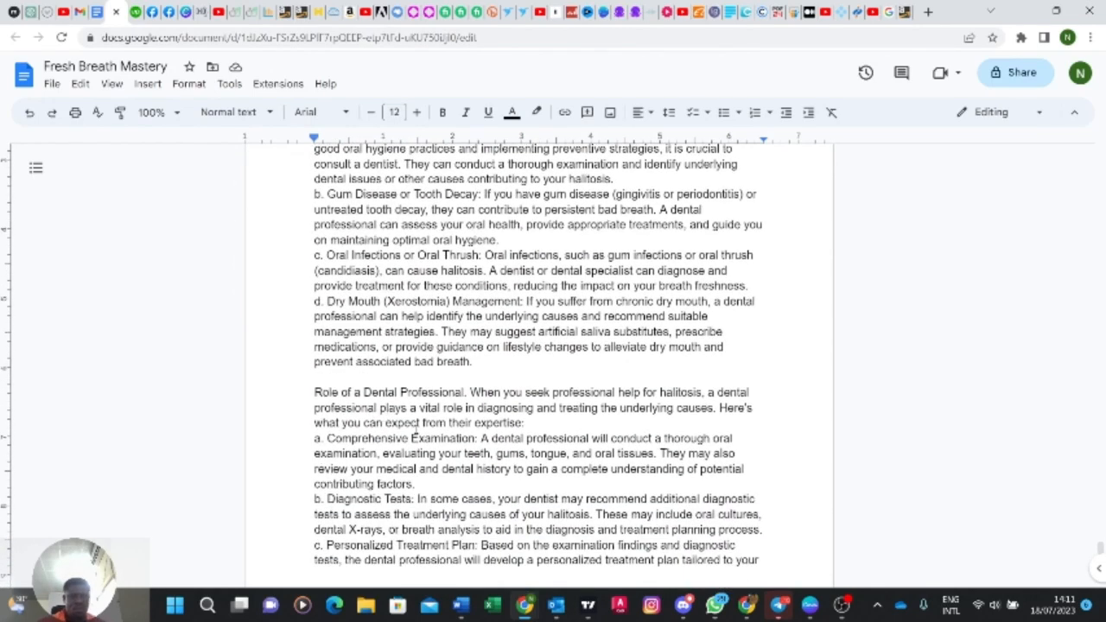
pyautogui.scroll(-4, 346, 518)
pyautogui.scroll(2, 395, 493)
pyautogui.scroll(-8, 396, 493)
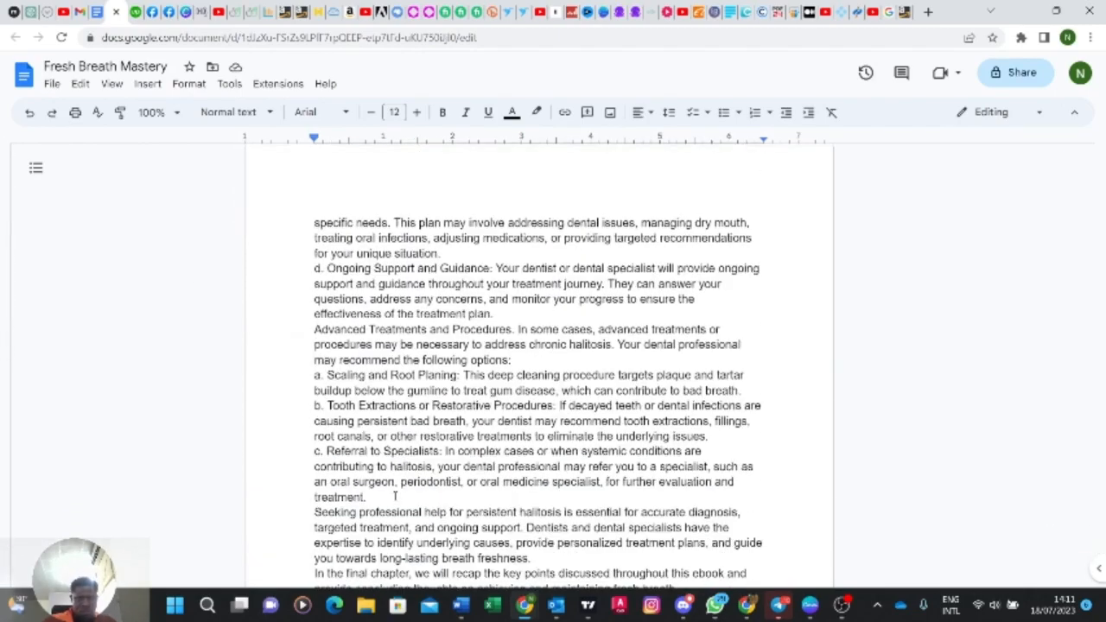
pyautogui.click(311, 329)
pyautogui.press('Return')
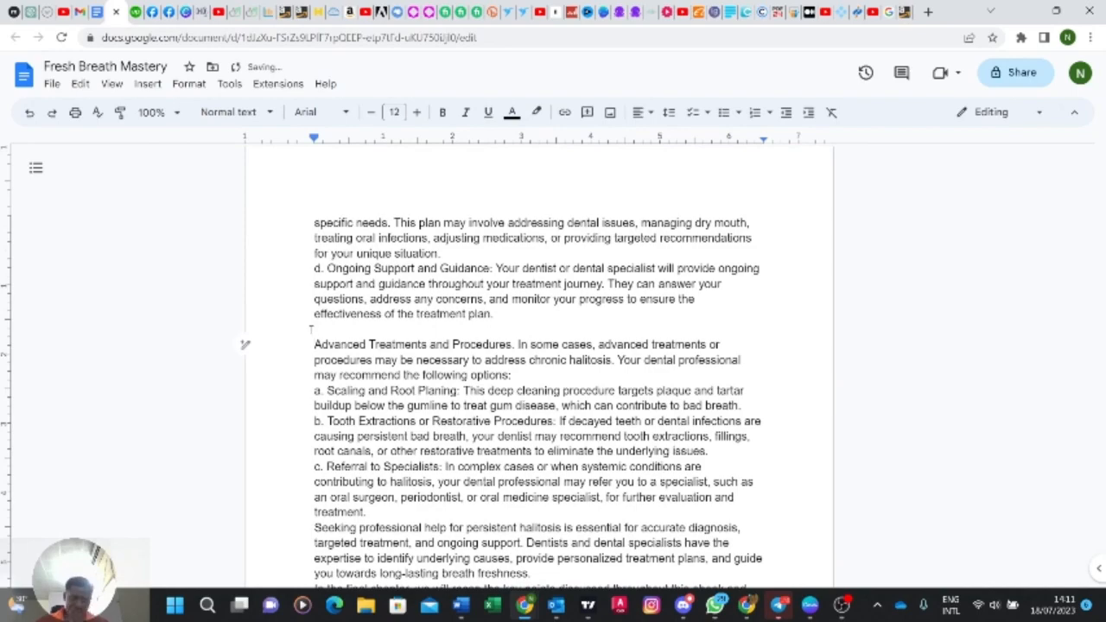
pyautogui.click(309, 525)
pyautogui.press('Return')
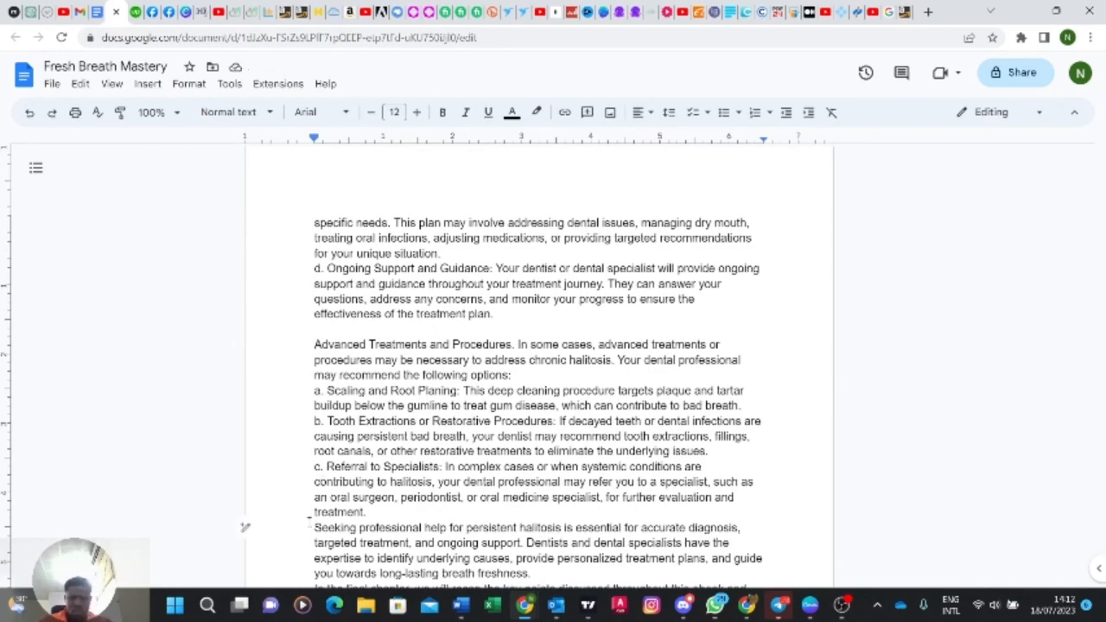
# After the chapter's last line, move onto a fresh blank page.
pyautogui.scroll(-5, 366, 514)
pyautogui.scroll(4, 393, 504)
pyautogui.scroll(-2, 393, 504)
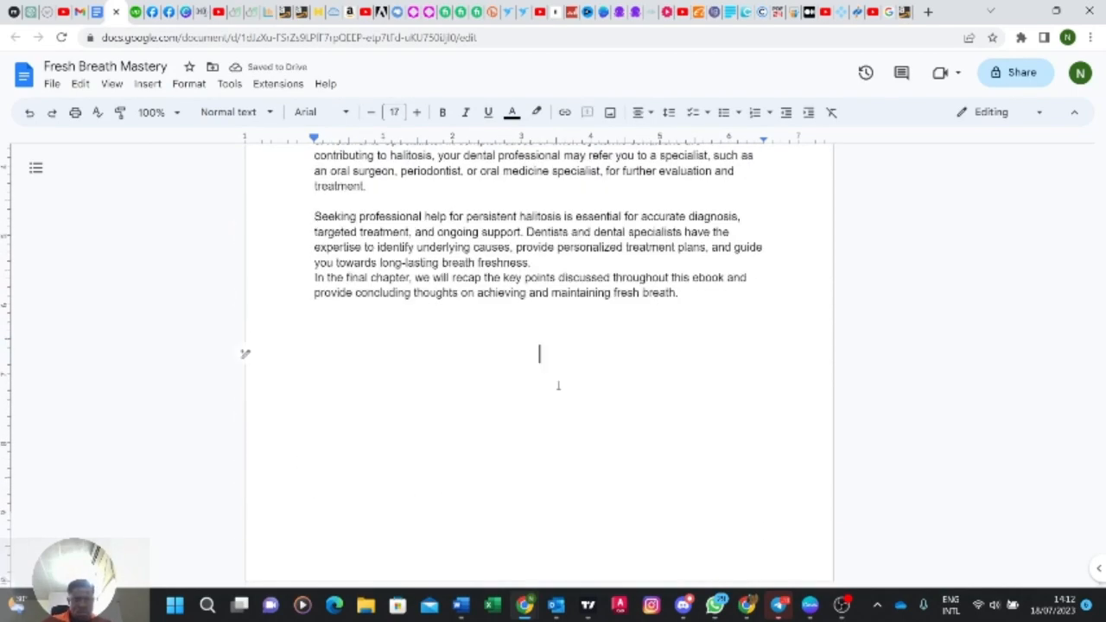
pyautogui.press('Return')
pyautogui.press('Return')
pyautogui.press('Return')
pyautogui.press('Return')
pyautogui.press('Return')
pyautogui.press('Return')
pyautogui.press('Return')
pyautogui.press('Return')
pyautogui.press('Return')
pyautogui.press('Return')
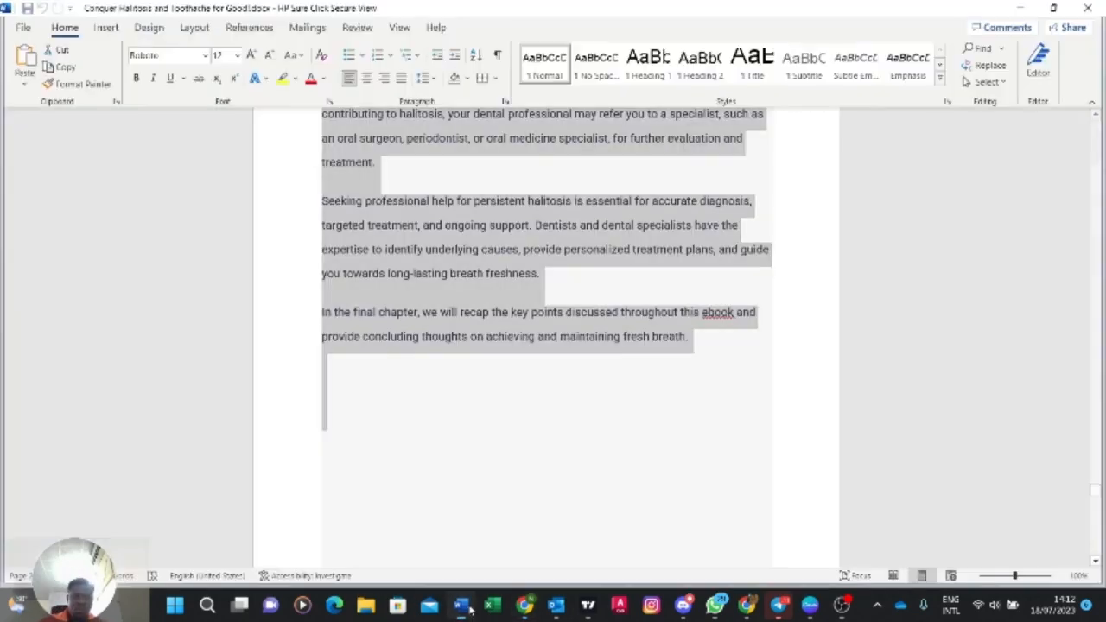
# Copy the Conclusion heading from Word and paste it as plain text on the new page.
pyautogui.click(461, 605)
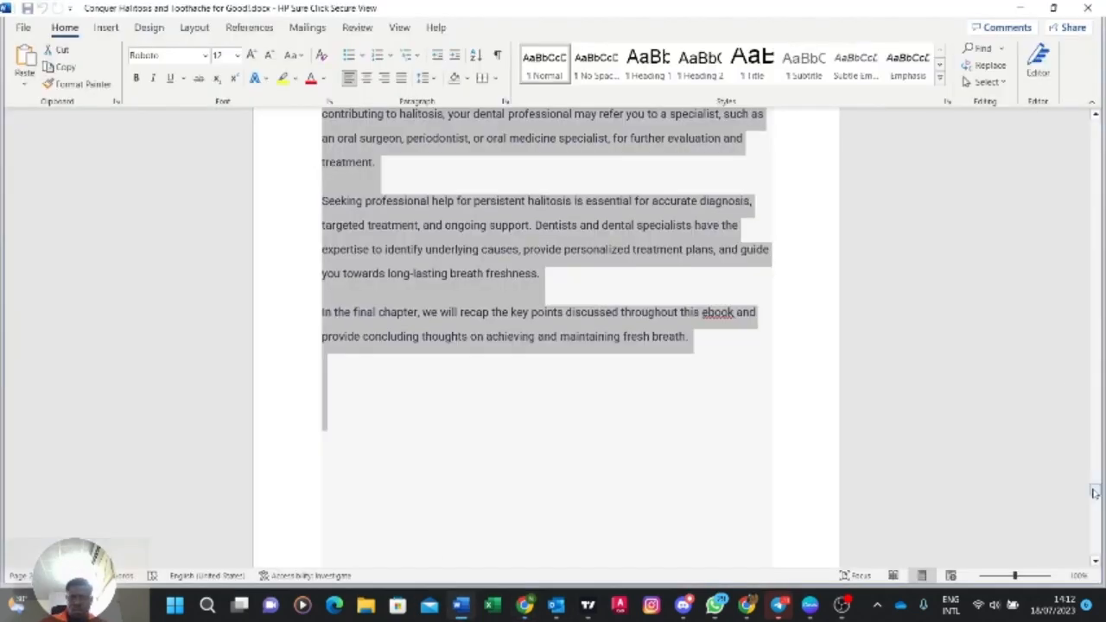
pyautogui.scroll(-5, 581, 322)
pyautogui.moveTo(581, 317); pyautogui.dragTo(486, 308)
pyautogui.press('super+c')
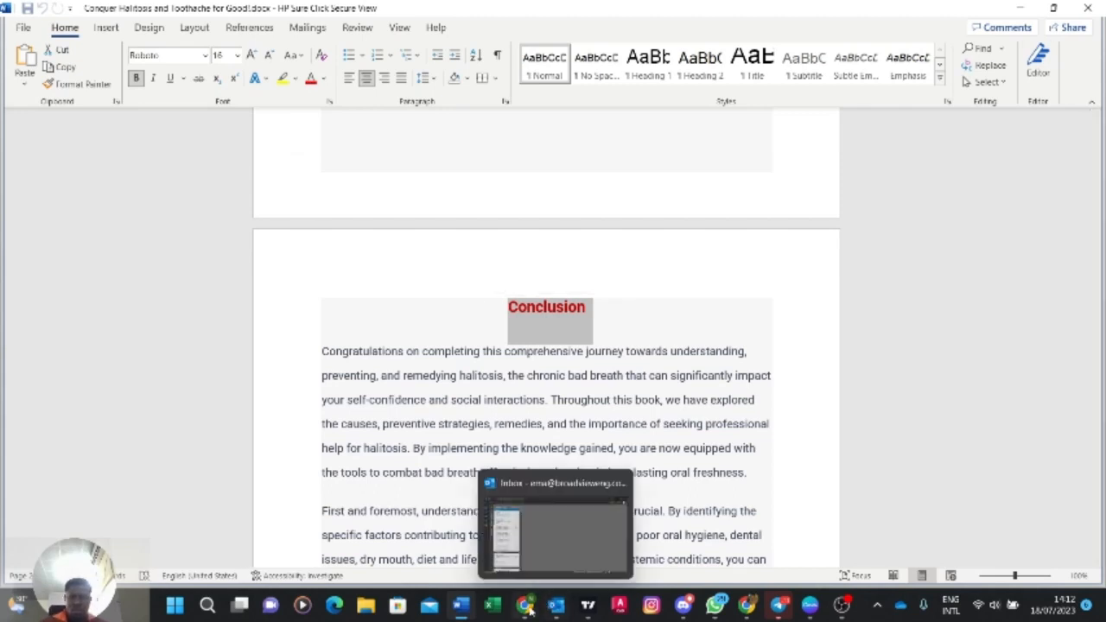
pyautogui.click(489, 516)
pyautogui.rightClick(519, 537)
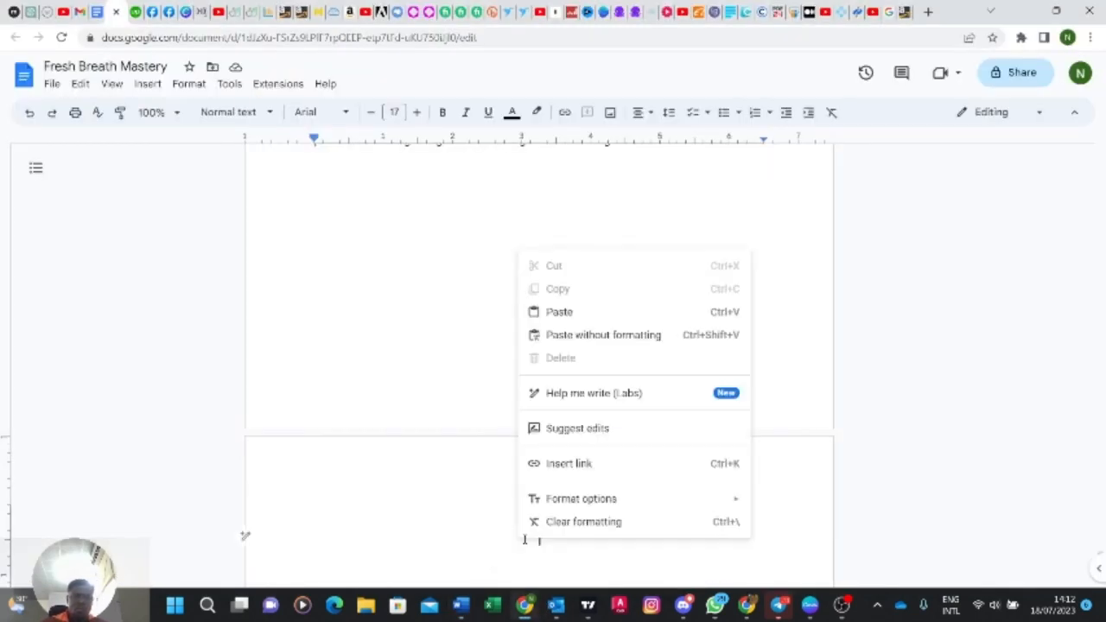
pyautogui.click(601, 333)
# Colour Conclusion red, start a black-text line below, and select the conclusion body in Word.
pyautogui.moveTo(584, 536); pyautogui.dragTo(486, 532)
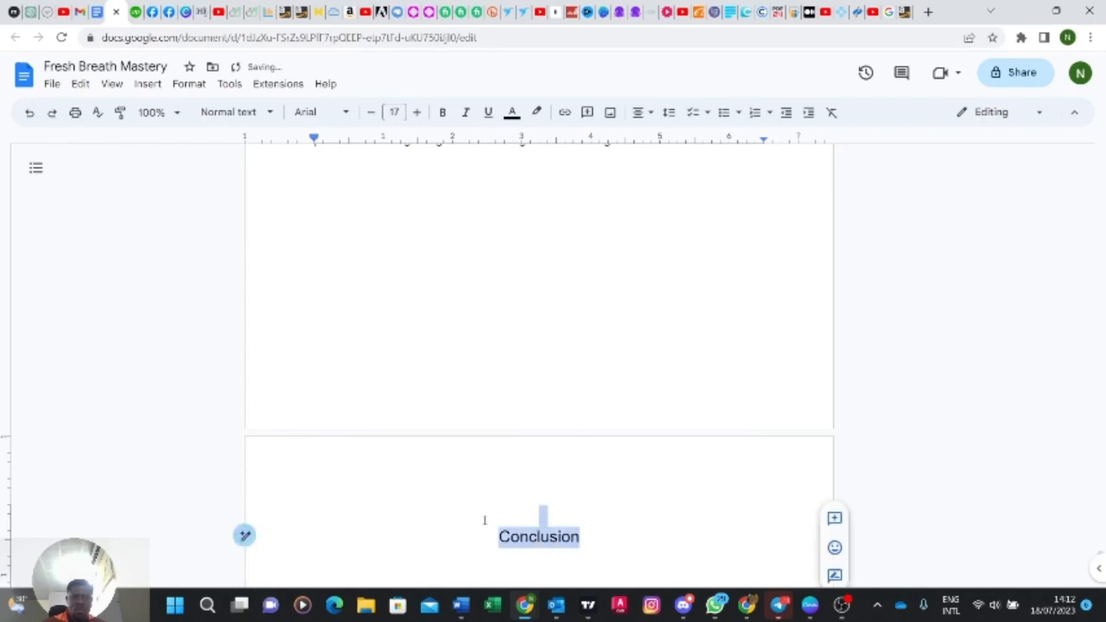
pyautogui.click(511, 112)
pyautogui.click(532, 155)
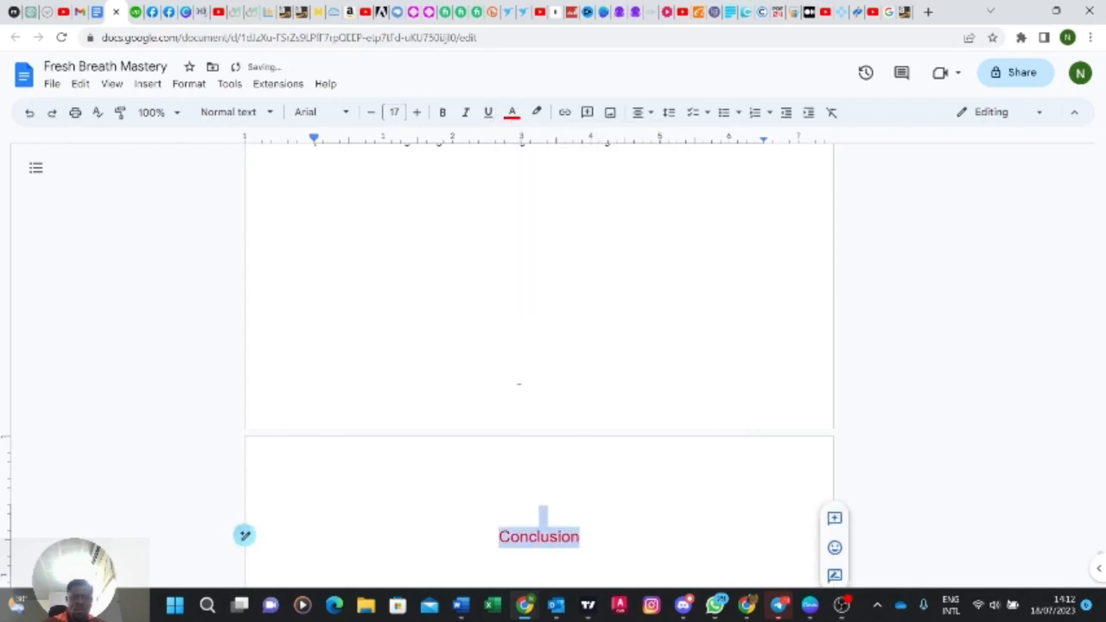
pyautogui.click(604, 533)
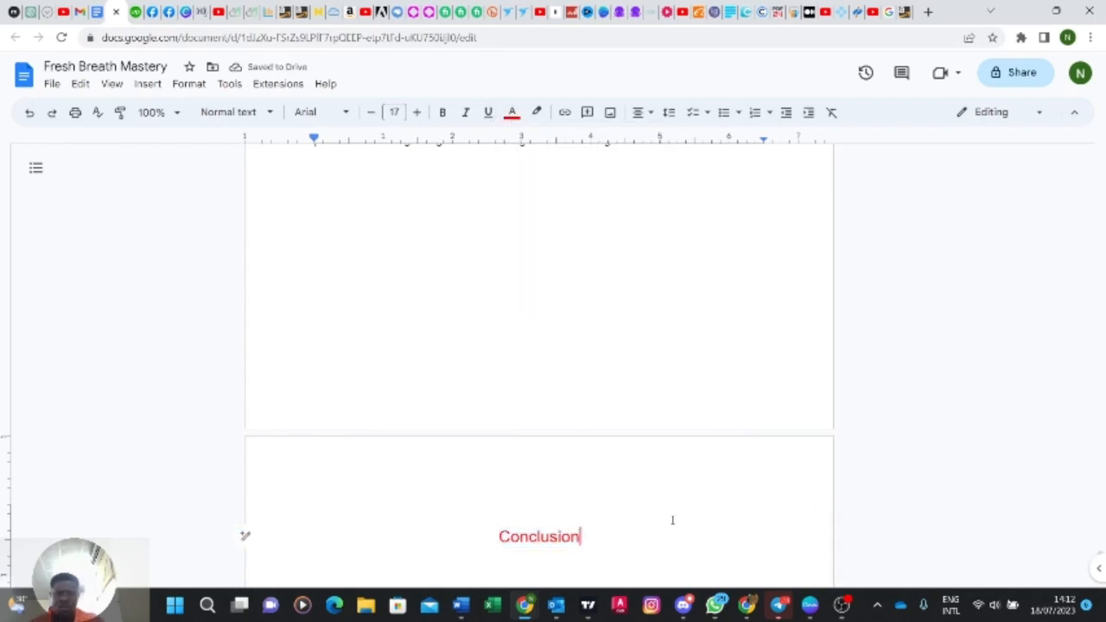
pyautogui.press('Return')
pyautogui.click(512, 112)
pyautogui.click(517, 144)
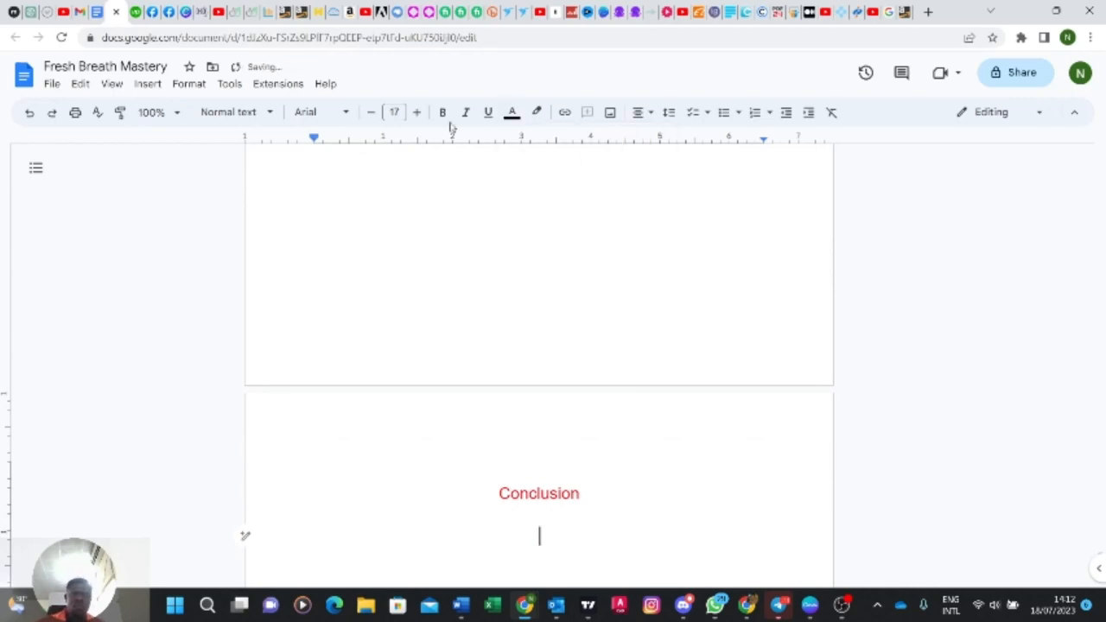
pyautogui.click(464, 607)
pyautogui.moveTo(314, 346)
pyautogui.mouseDown()
pyautogui.moveTo(352, 355)
pyautogui.moveTo(588, 572)
pyautogui.moveTo(657, 370)
pyautogui.moveTo(280, 301)
pyautogui.mouseUp()
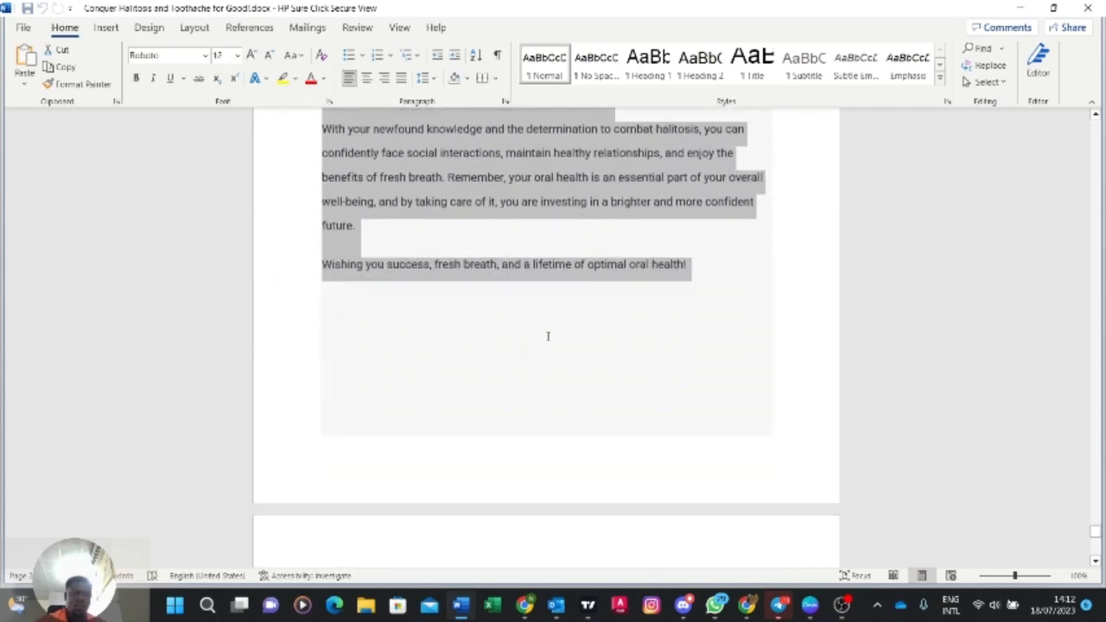
# Paste the conclusion text as plain text, set to 12 pt and left-aligned.
pyautogui.moveTo(525, 605)
pyautogui.click(535, 544)
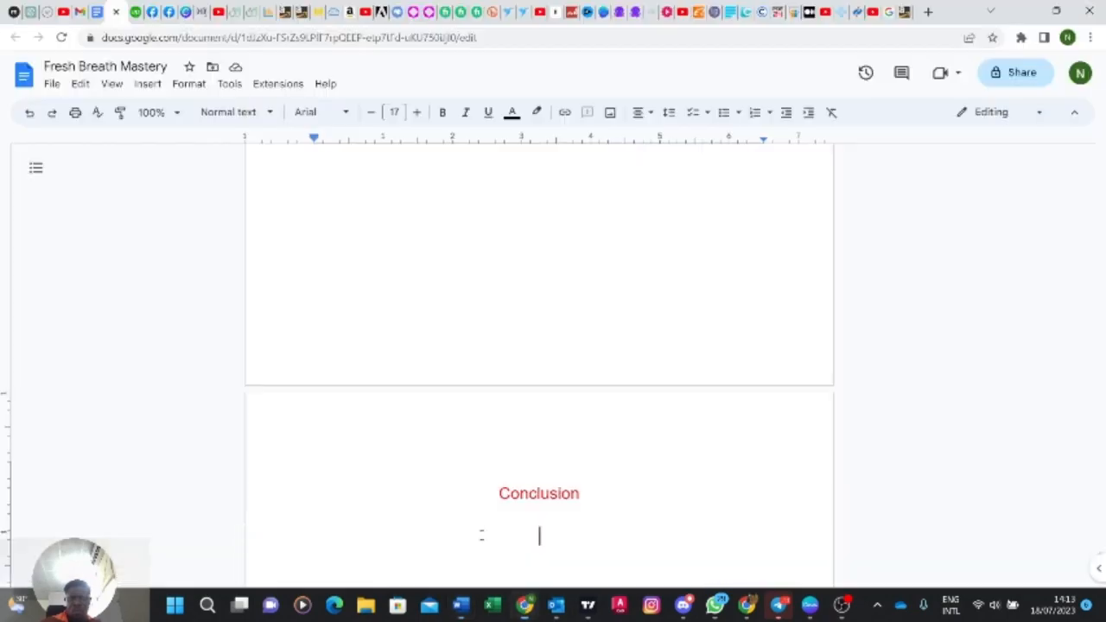
pyautogui.scroll(-3, 535, 545)
pyautogui.rightClick(507, 363)
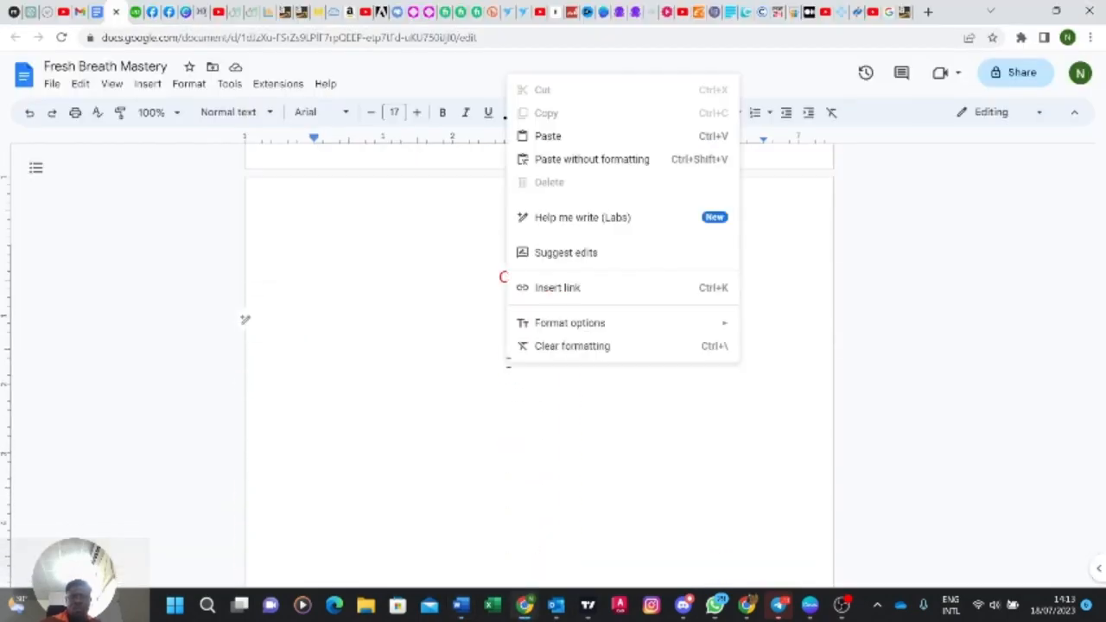
pyautogui.click(575, 158)
pyautogui.moveTo(614, 516)
pyautogui.mouseDown()
pyautogui.moveTo(398, 329)
pyautogui.moveTo(383, 222)
pyautogui.moveTo(400, 128)
pyautogui.moveTo(425, 321)
pyautogui.moveTo(304, 317)
pyautogui.mouseUp()
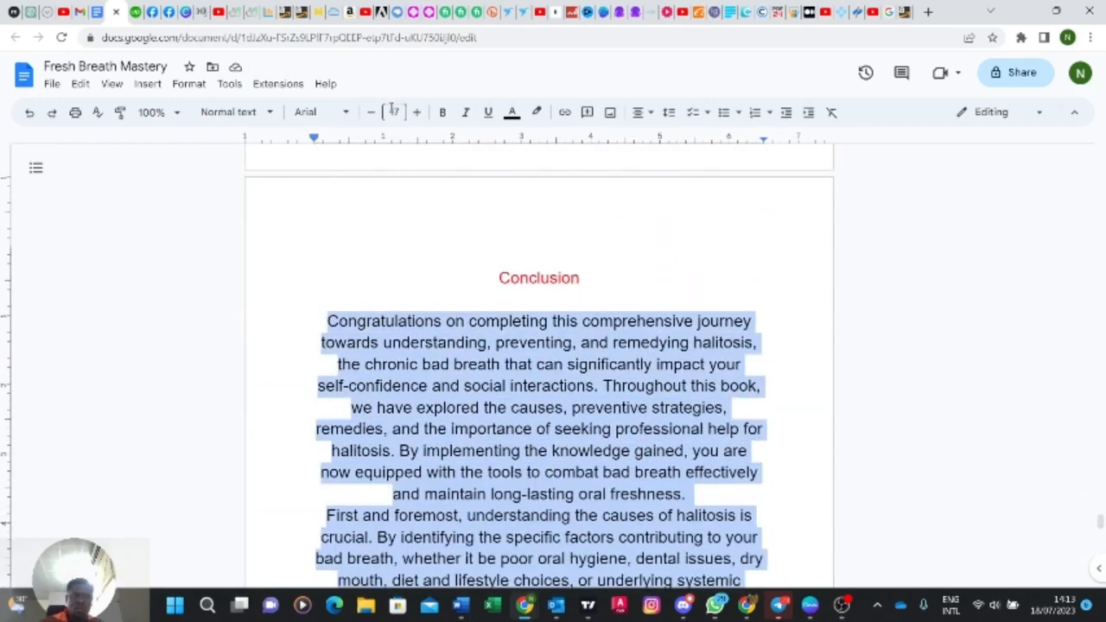
pyautogui.click(394, 112)
pyautogui.click(393, 161)
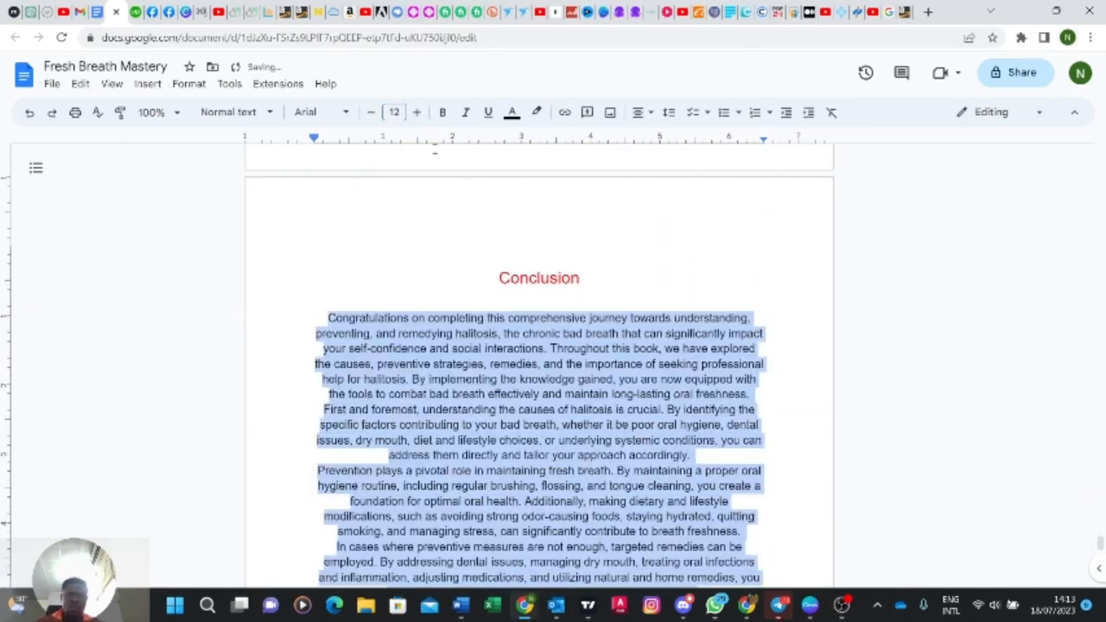
pyautogui.click(637, 112)
pyautogui.click(602, 148)
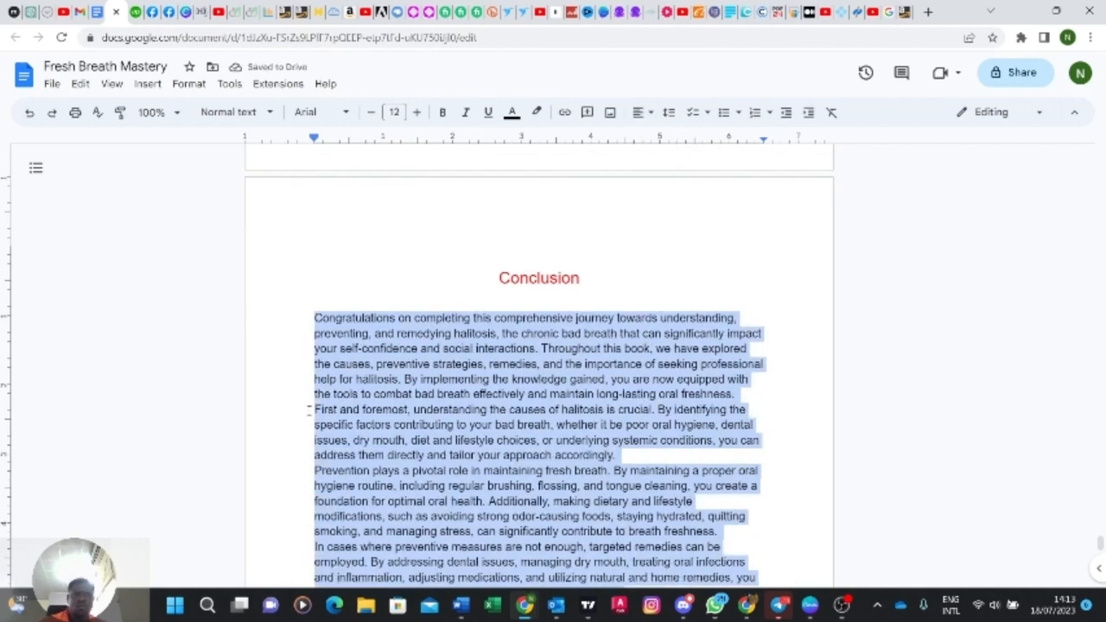
# Add blank lines before First and foremost, Prevention, It is important, Remember and As you embark.
pyautogui.click(302, 410)
pyautogui.press('Return')
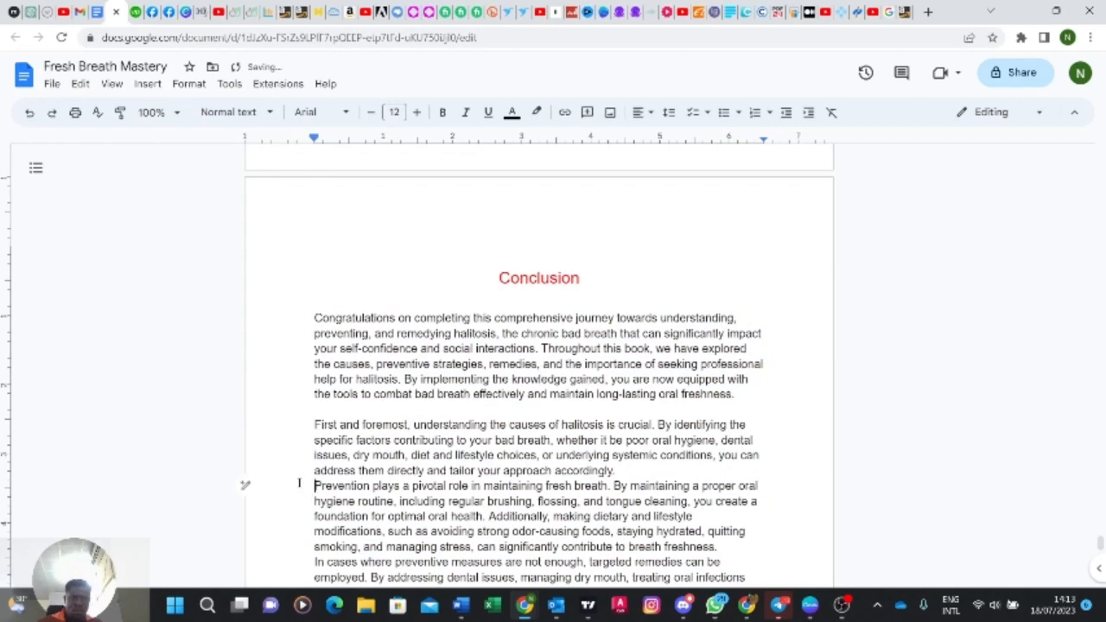
pyautogui.press('Return')
pyautogui.scroll(-2, 304, 550)
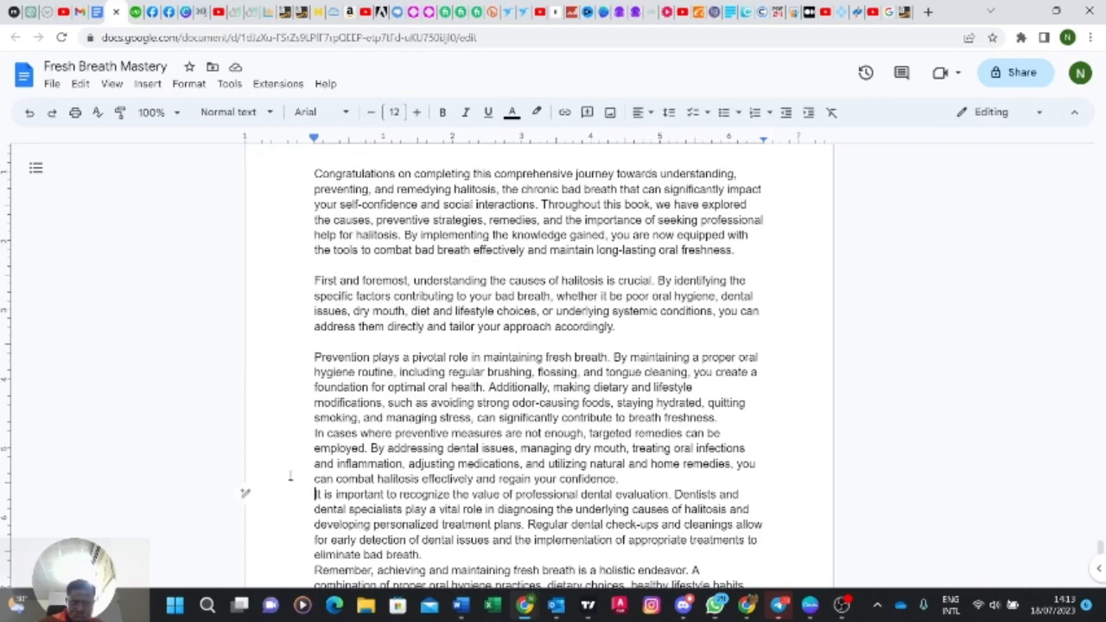
pyautogui.press('Return')
pyautogui.scroll(-3, 297, 473)
pyautogui.click(294, 366)
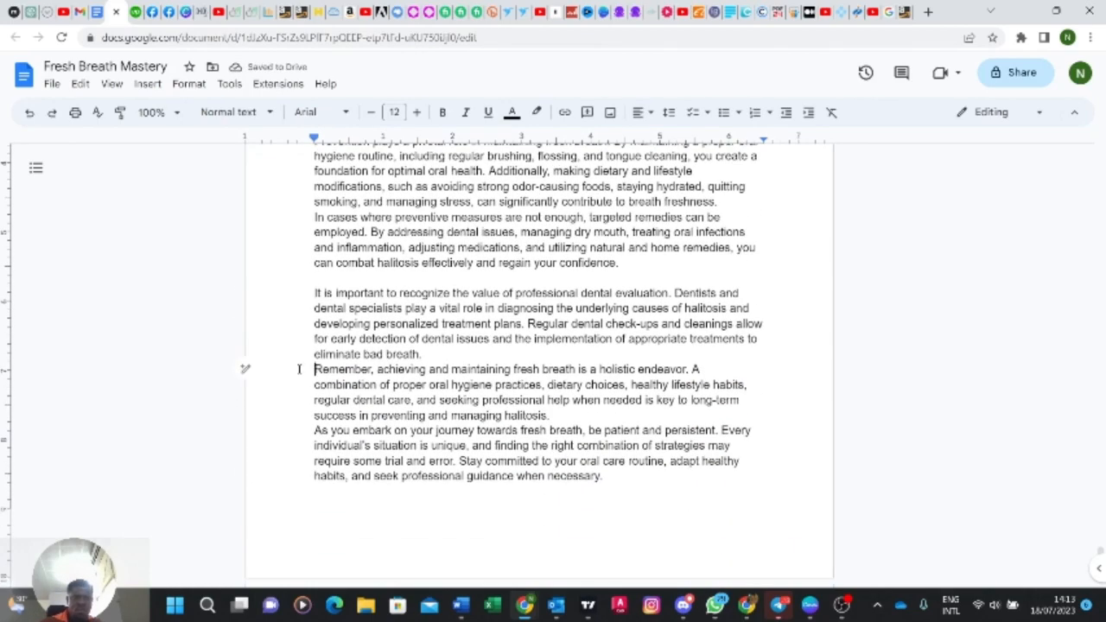
pyautogui.press('Return')
pyautogui.scroll(-1, 325, 404)
pyautogui.click(298, 369)
pyautogui.press('Return')
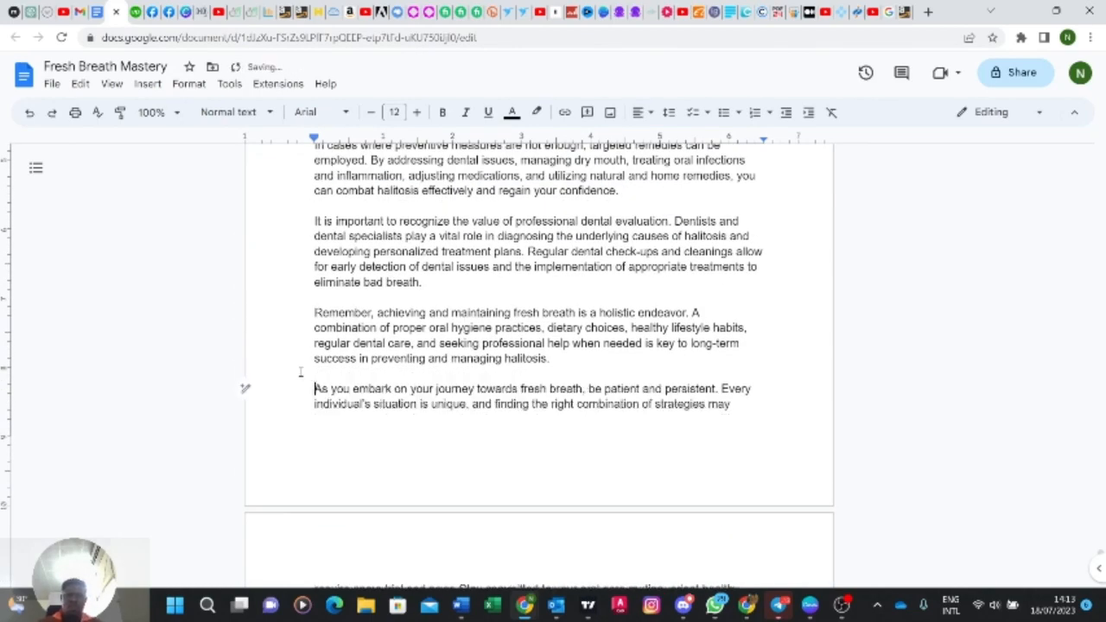
pyautogui.scroll(-3, 334, 291)
# Push As you embark onto the next page and add a blank line before With your newfound.
pyautogui.hotkey('ctrl', 'Return')
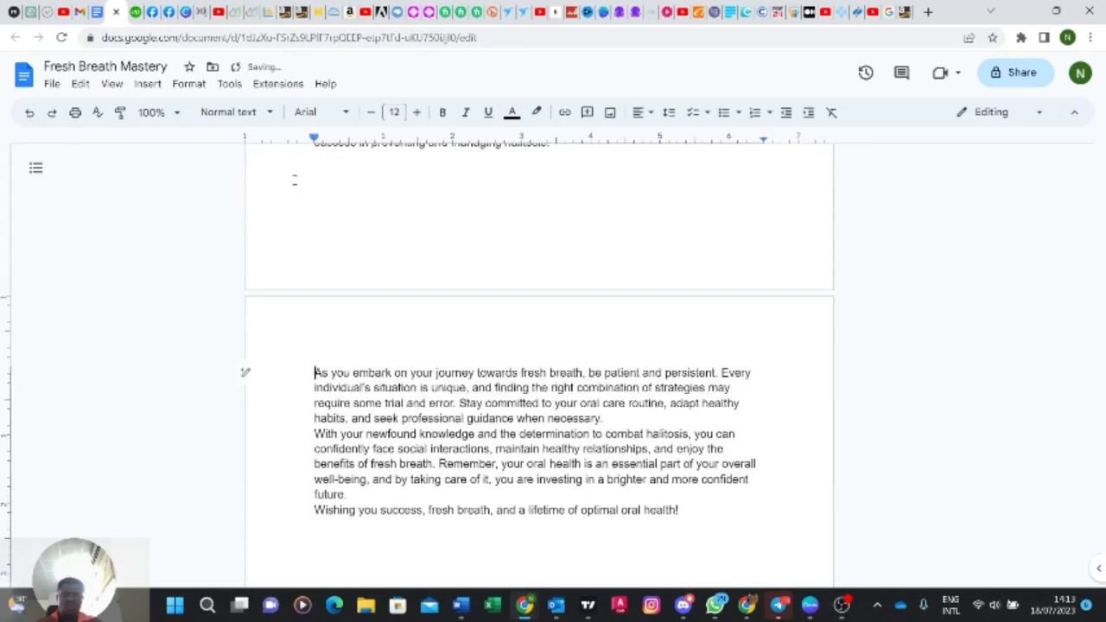
pyautogui.click(305, 427)
pyautogui.press('Return')
pyautogui.scroll(-3, 311, 481)
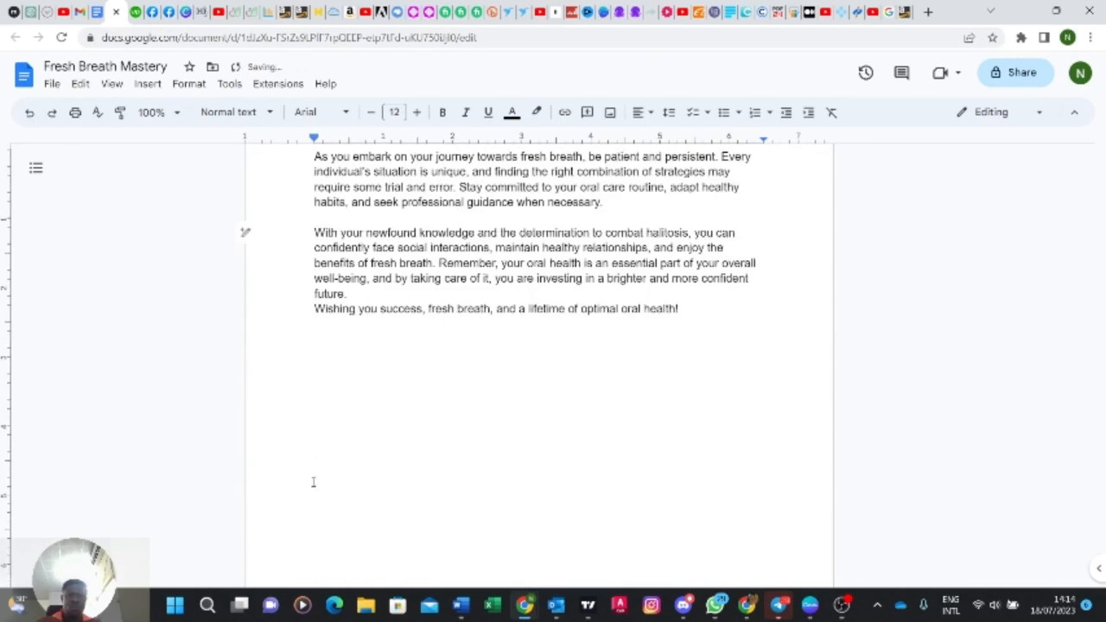
pyautogui.scroll(-2, 308, 418)
pyautogui.scroll(20, 494, 393)
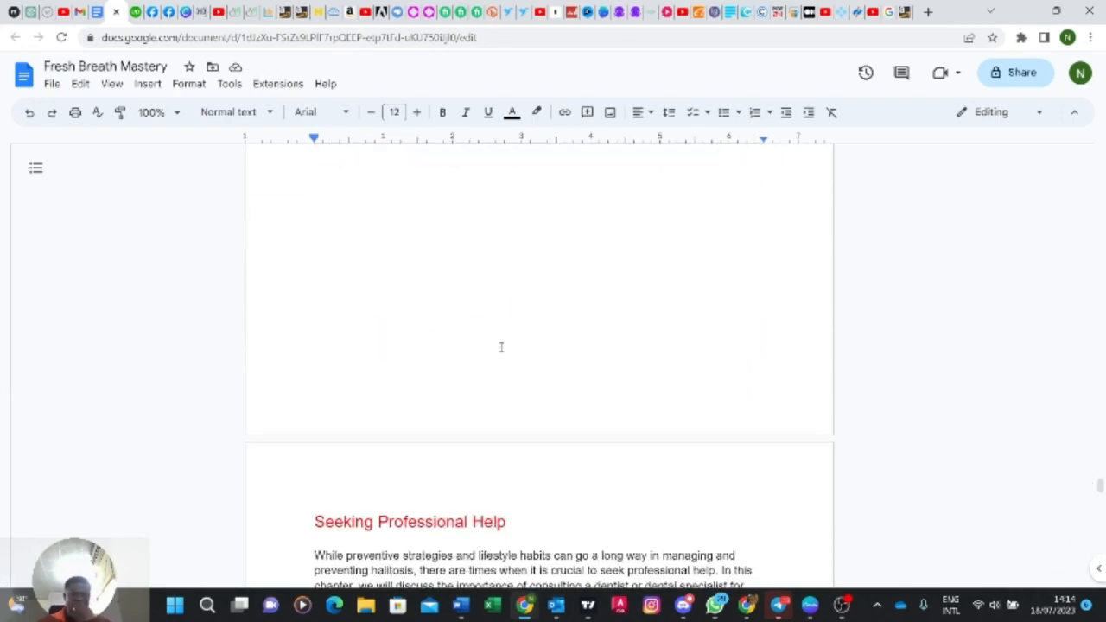
pyautogui.moveTo(525, 605)
pyautogui.click(365, 605)
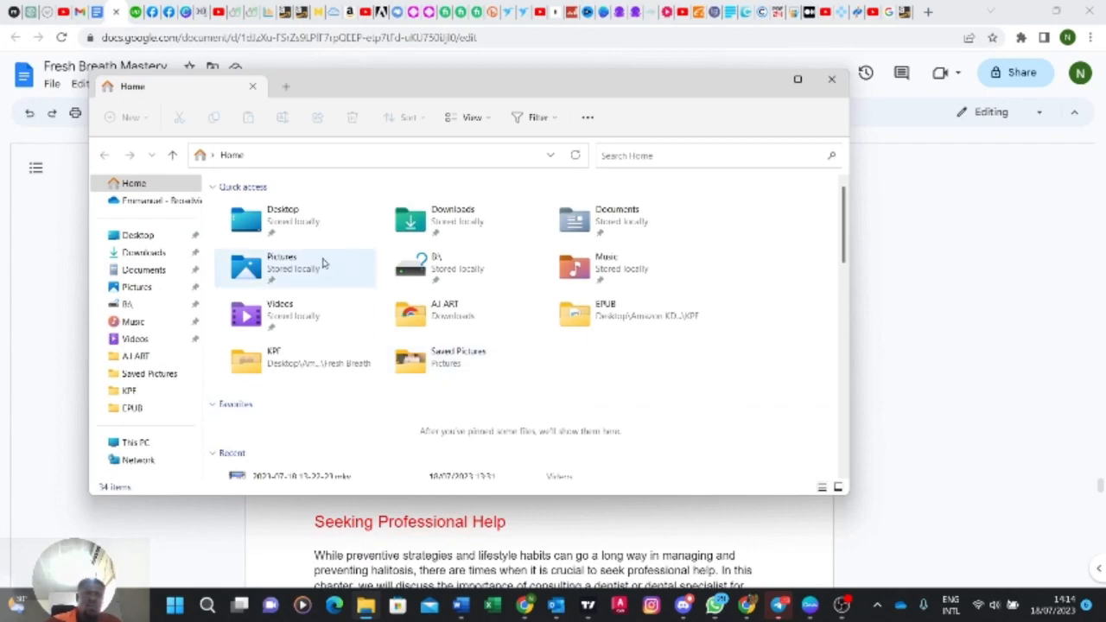
pyautogui.click(141, 270)
pyautogui.scroll(-4, 299, 420)
pyautogui.scroll(-1, 303, 421)
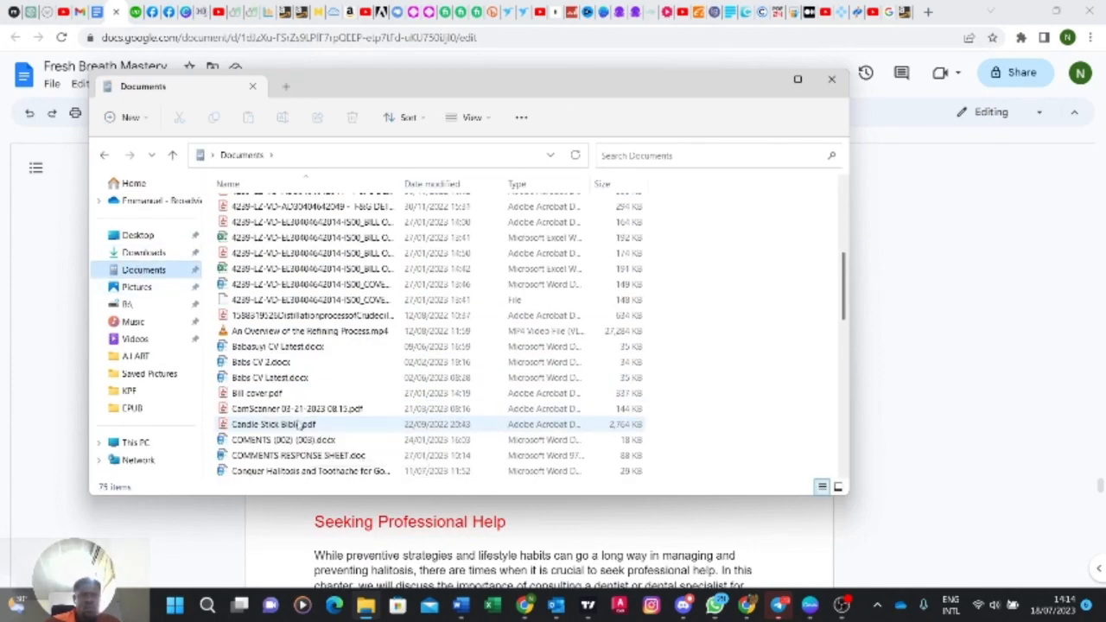
pyautogui.click(275, 472)
pyautogui.press('Delete')
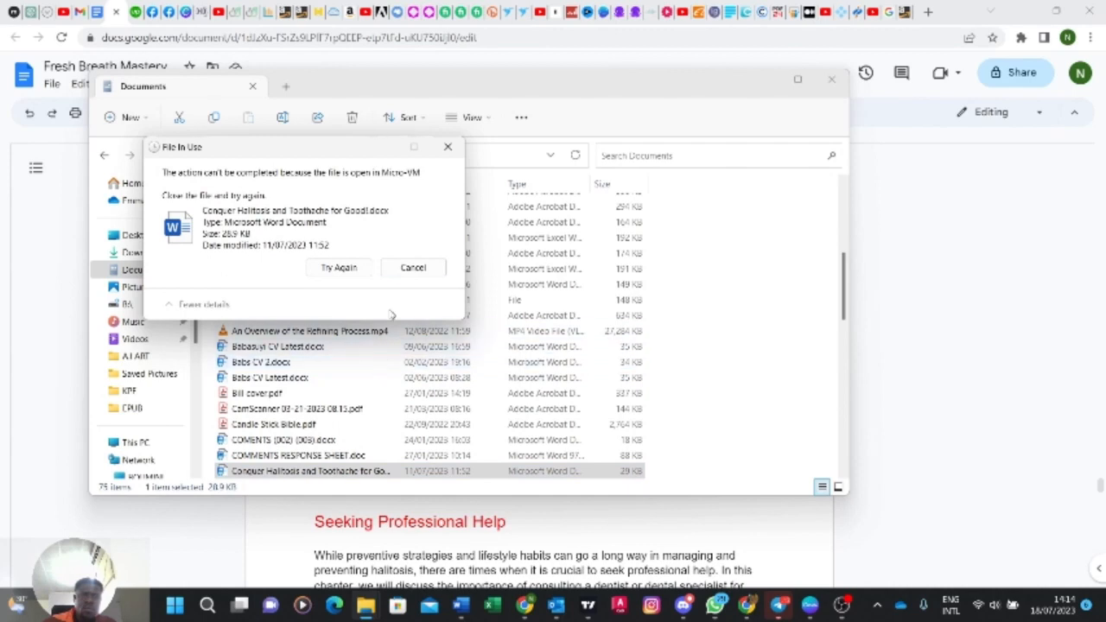
pyautogui.click(412, 267)
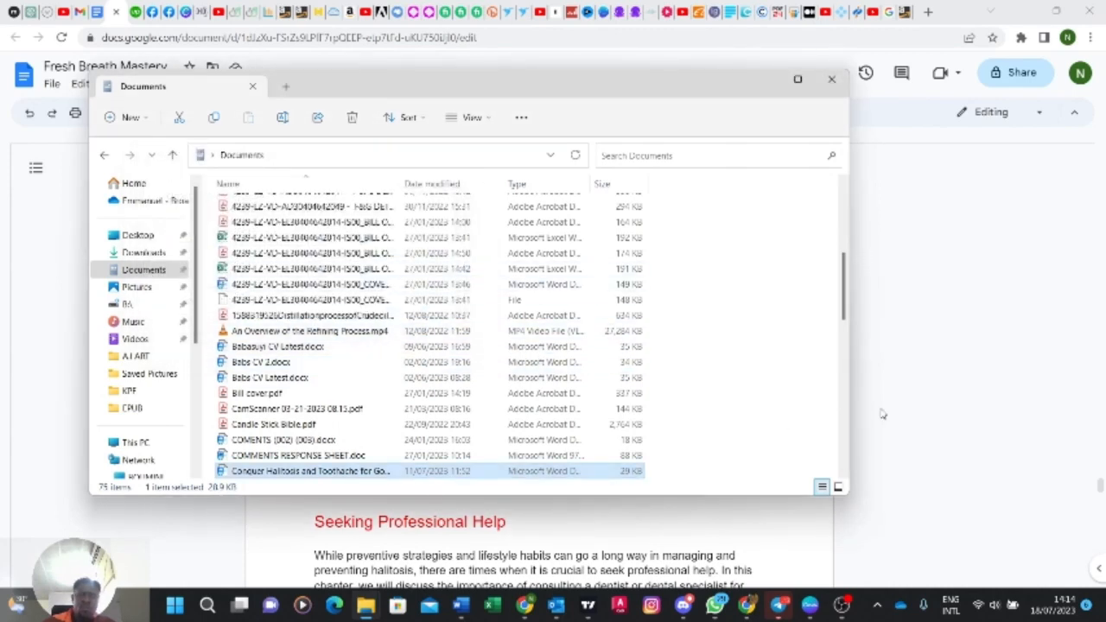
pyautogui.click(882, 414)
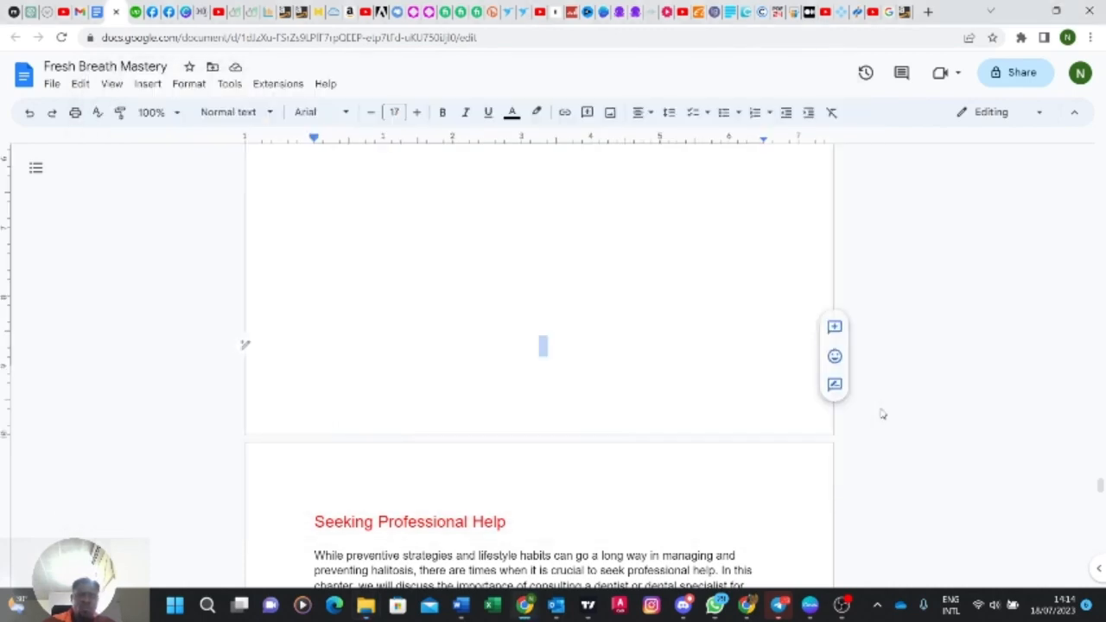
# Export Fresh Breath Mastery via File > Download as a Microsoft Word (.docx) file.
pyautogui.click(53, 84)
pyautogui.moveTo(251, 236)
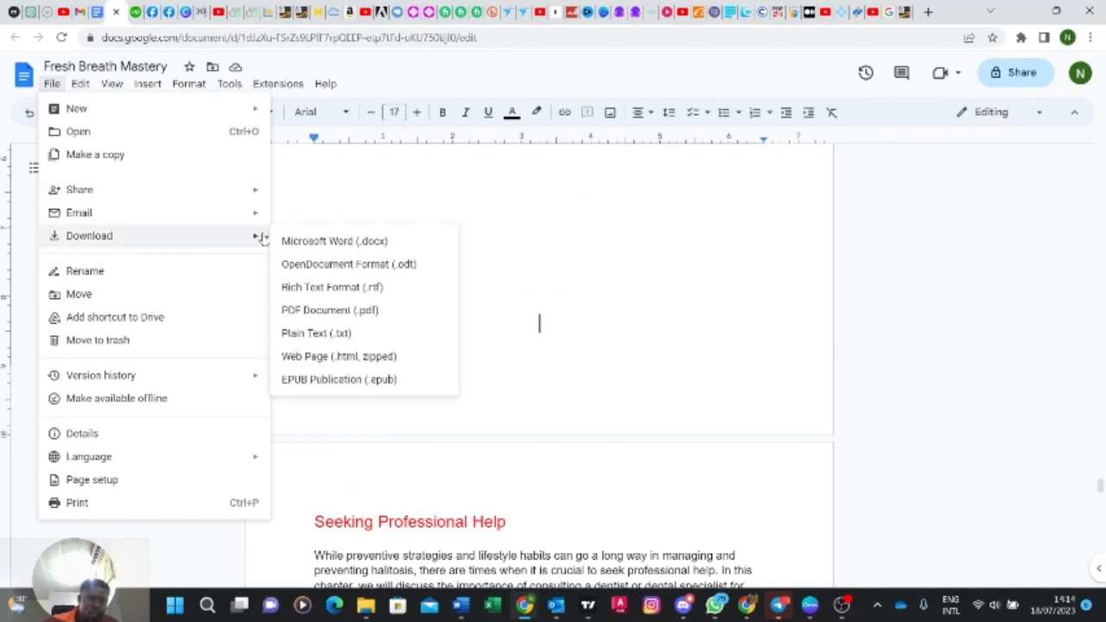
pyautogui.click(316, 241)
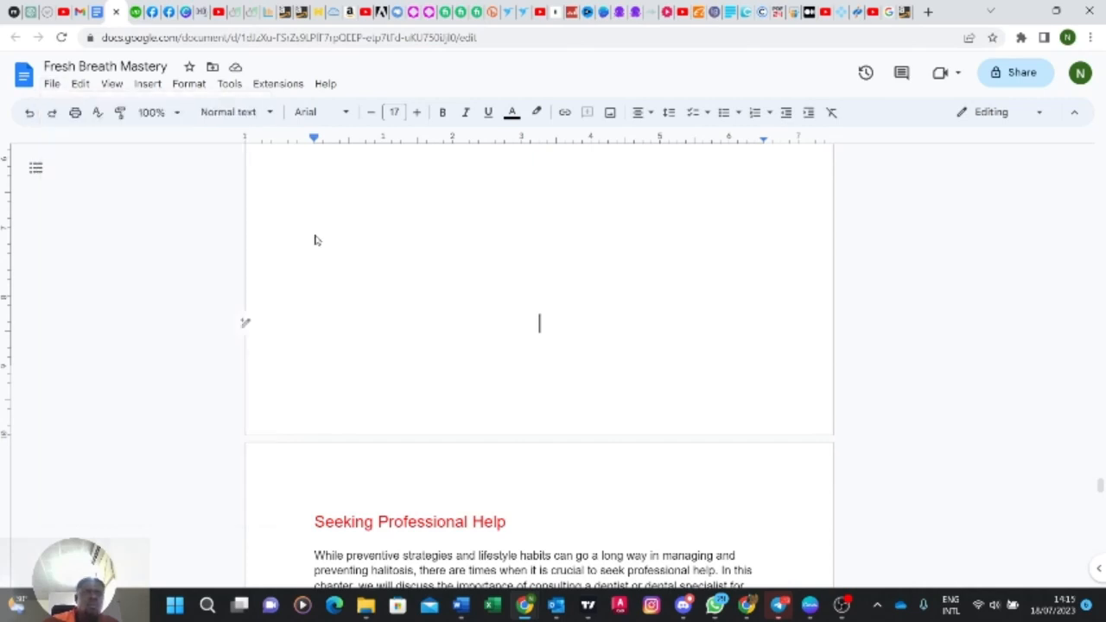
pyautogui.click(54, 86)
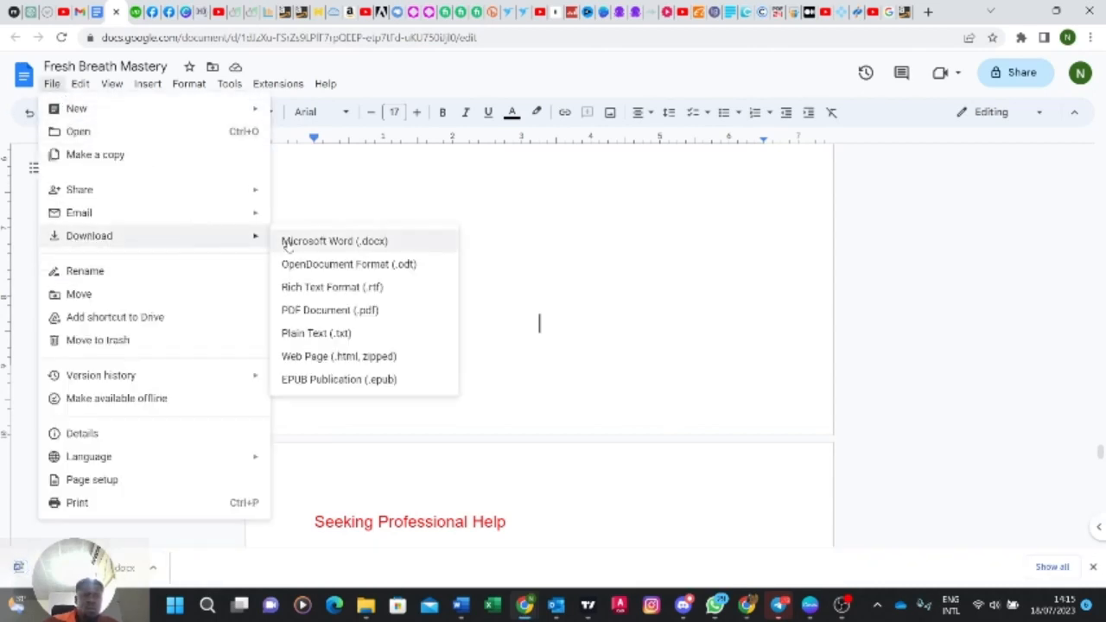
pyautogui.click(314, 380)
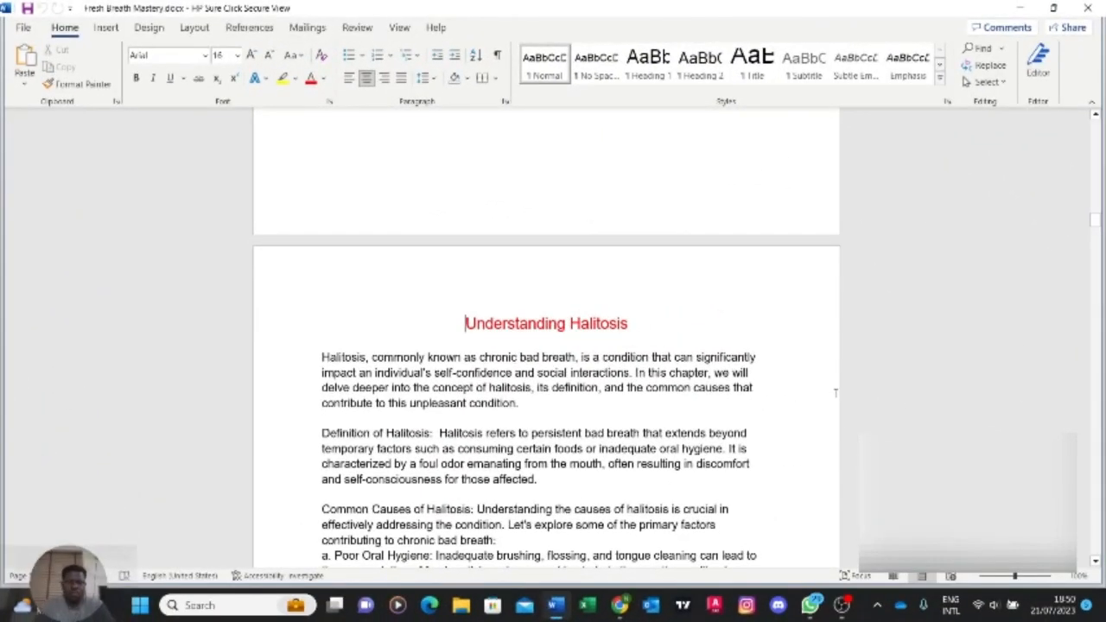
# Dim the screen and scroll through the downloaded .docx to the Introduction entry.
pyautogui.press('XF86MonBrightnessUp')
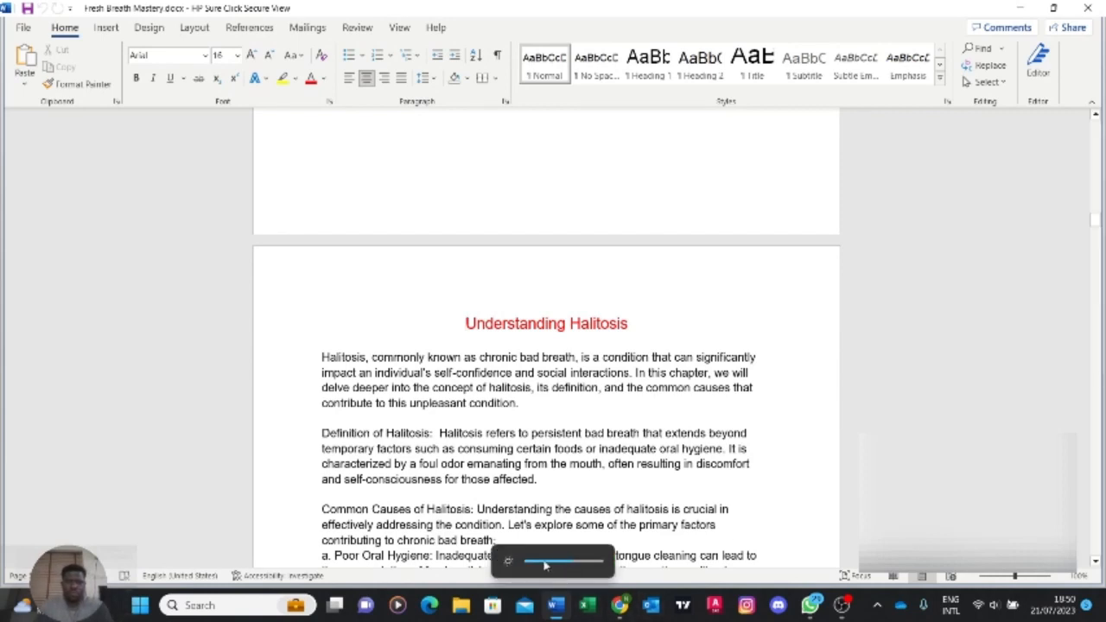
pyautogui.moveTo(545, 563); pyautogui.dragTo(537, 562)
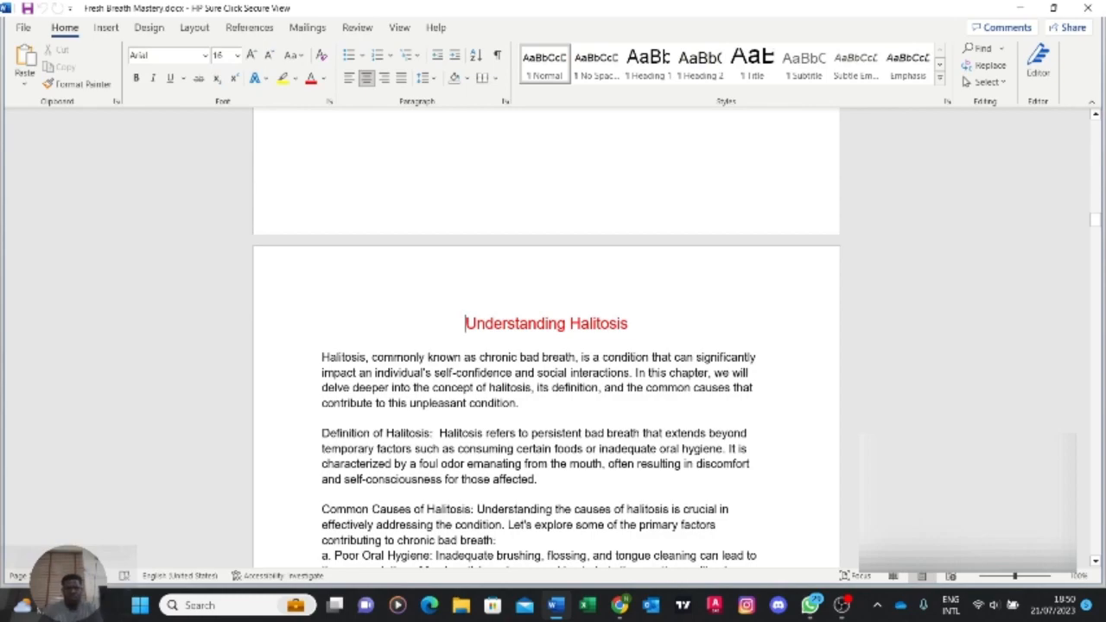
pyautogui.moveTo(1093, 221); pyautogui.dragTo(1062, 153)
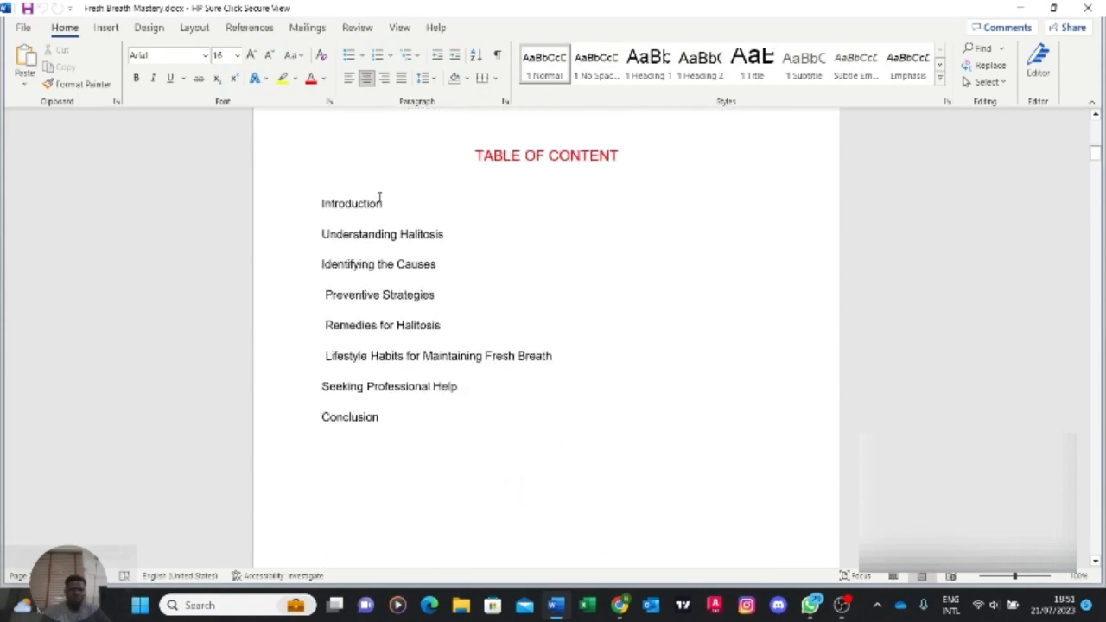
pyautogui.click(434, 204)
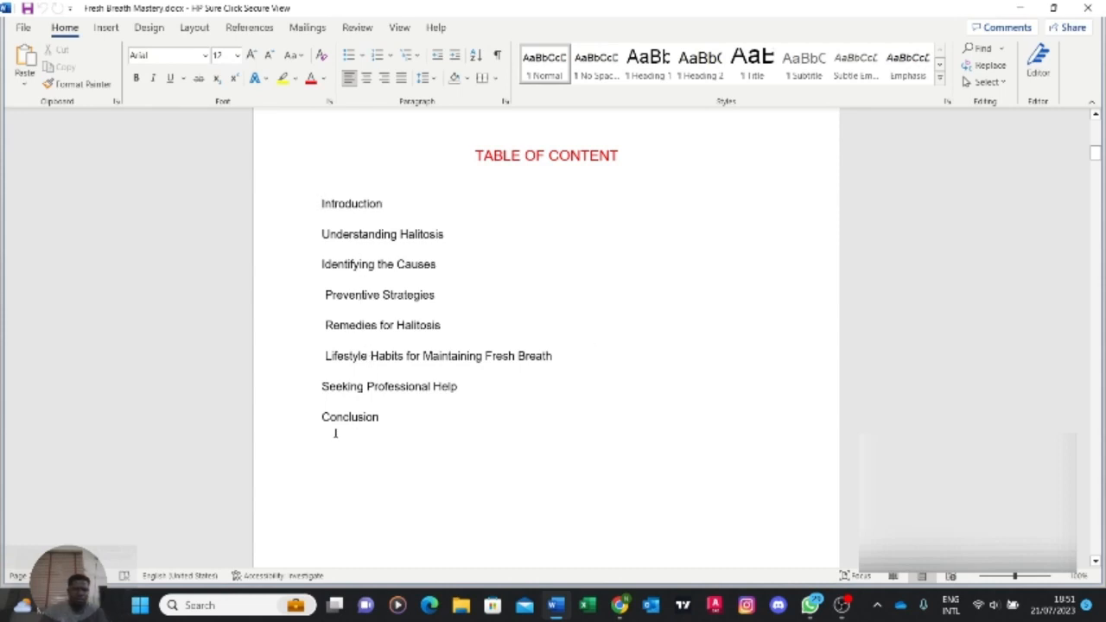
# Scroll up to the title page, then close the Word document.
pyautogui.scroll(10, 508, 364)
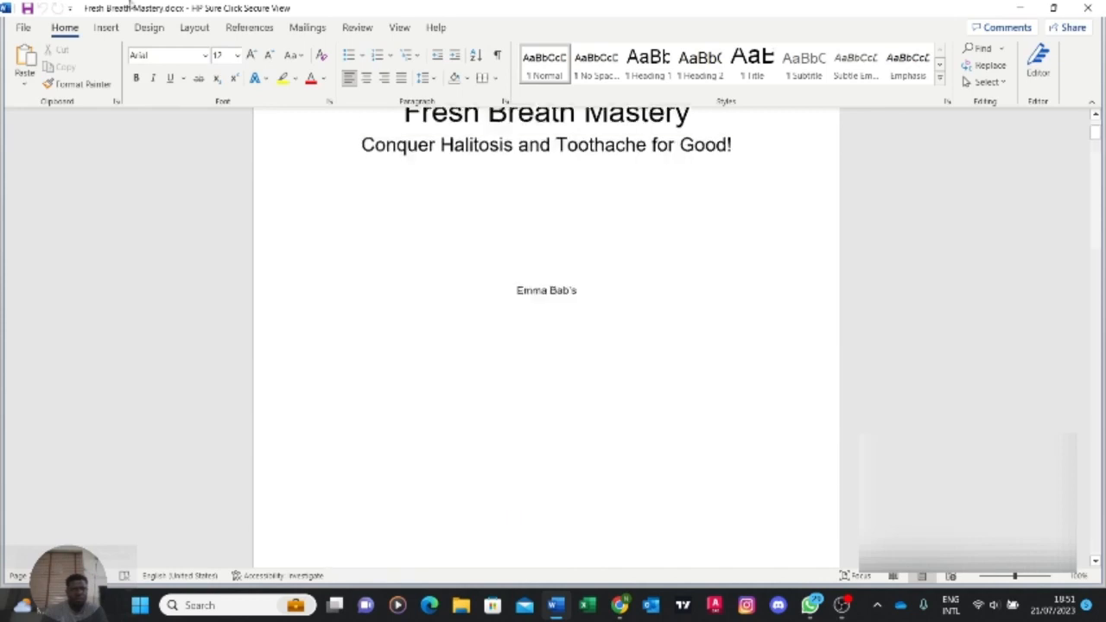
pyautogui.click(24, 28)
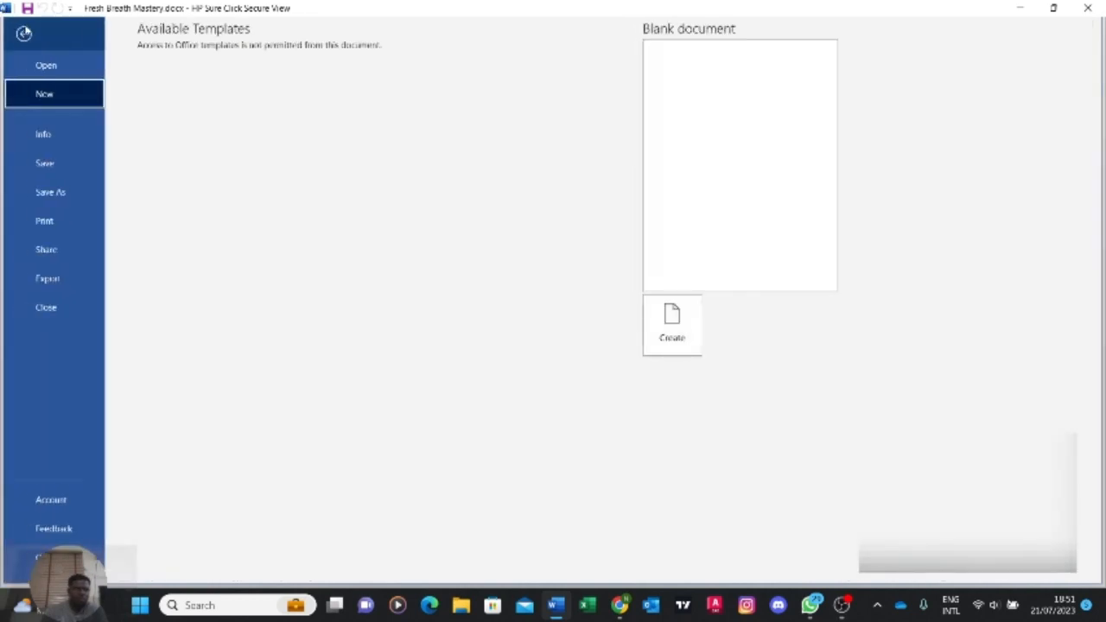
pyautogui.press('Escape')
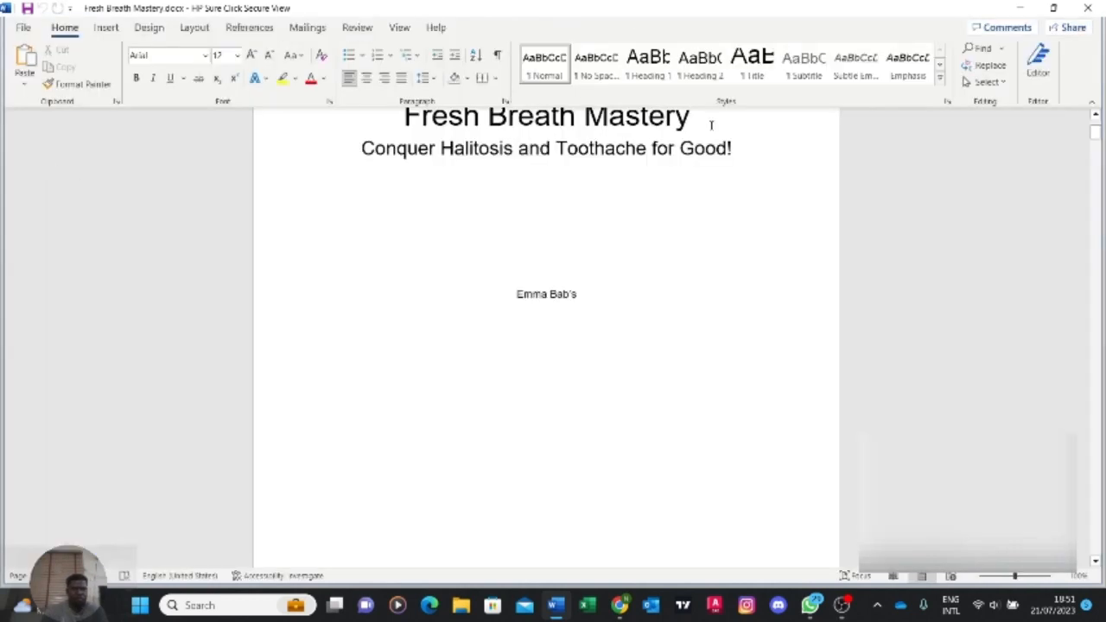
pyautogui.click(1088, 7)
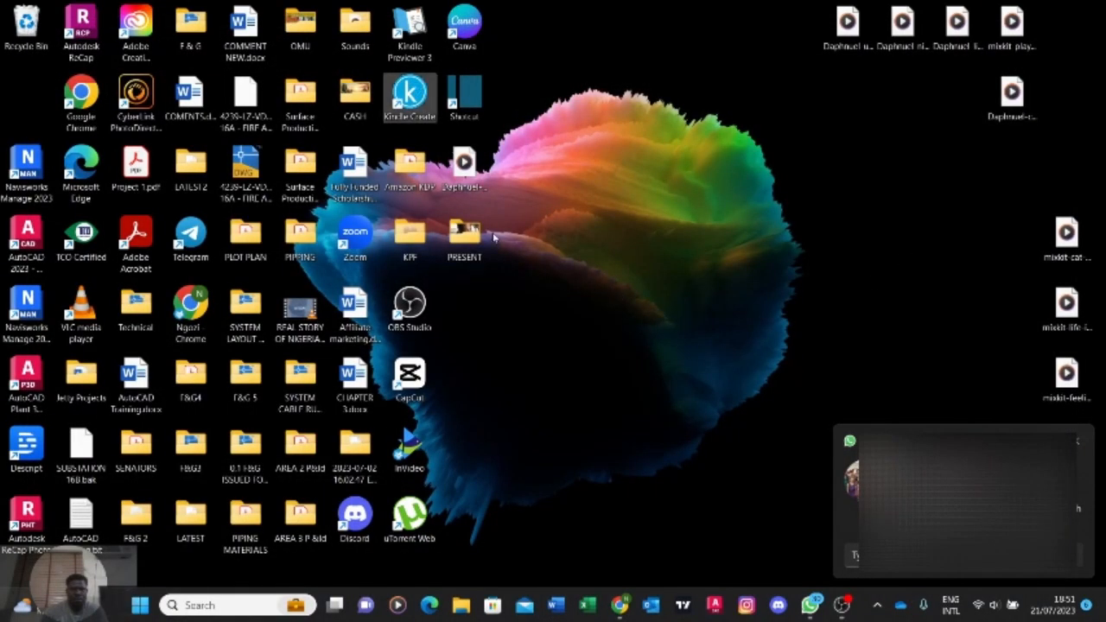
# Launch Kindle Create and import Fresh Breath Mastery.docx from Downloads as a reflowable book.
pyautogui.doubleClick(413, 96)
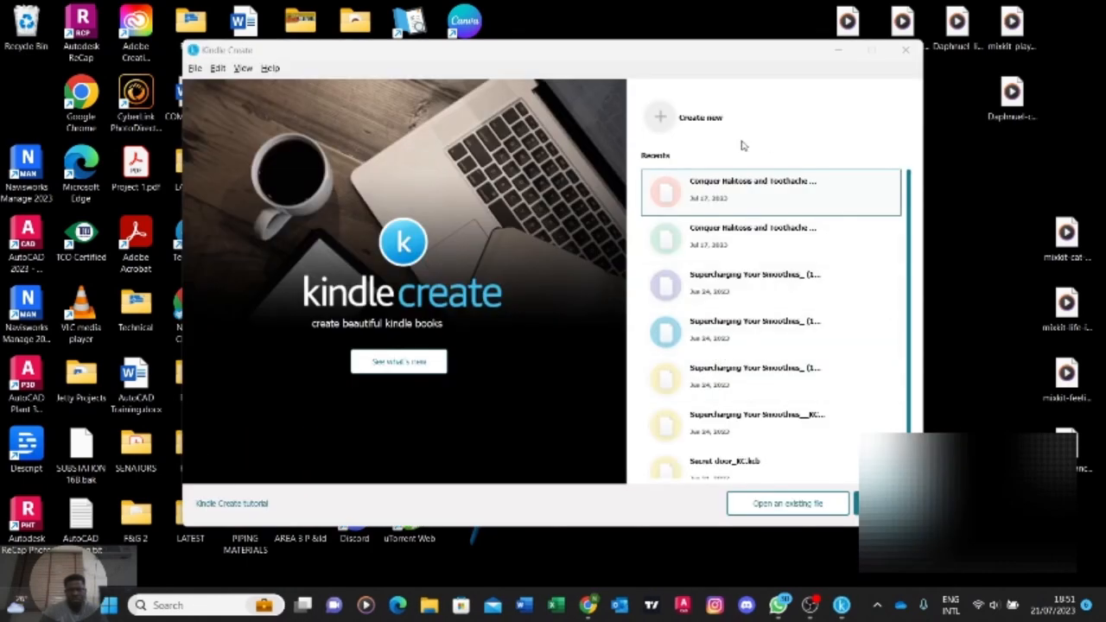
pyautogui.click(683, 122)
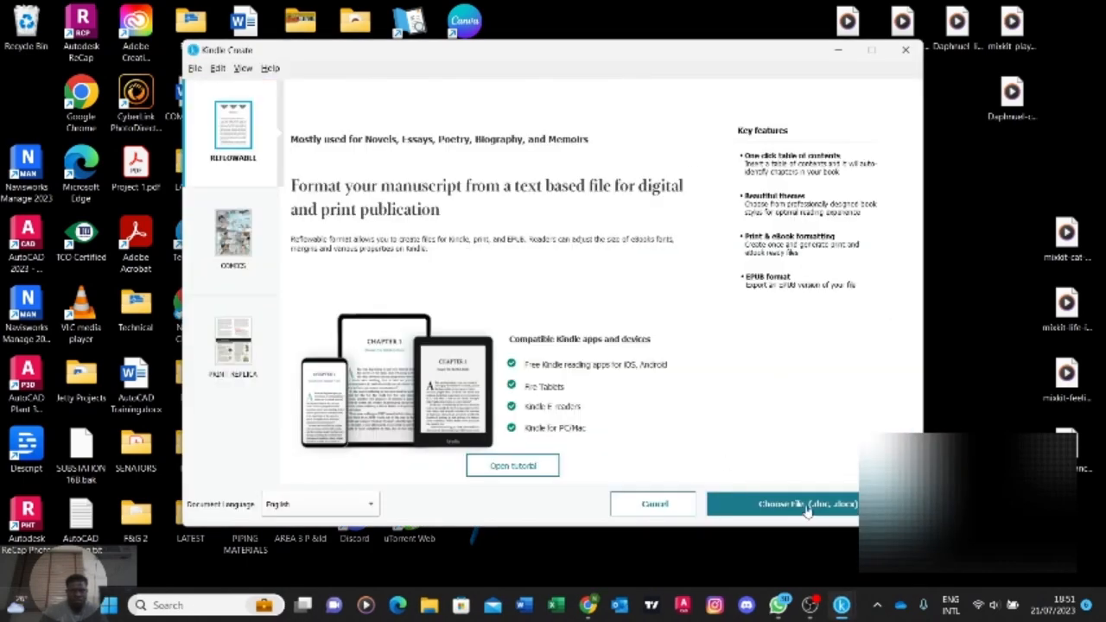
pyautogui.click(793, 507)
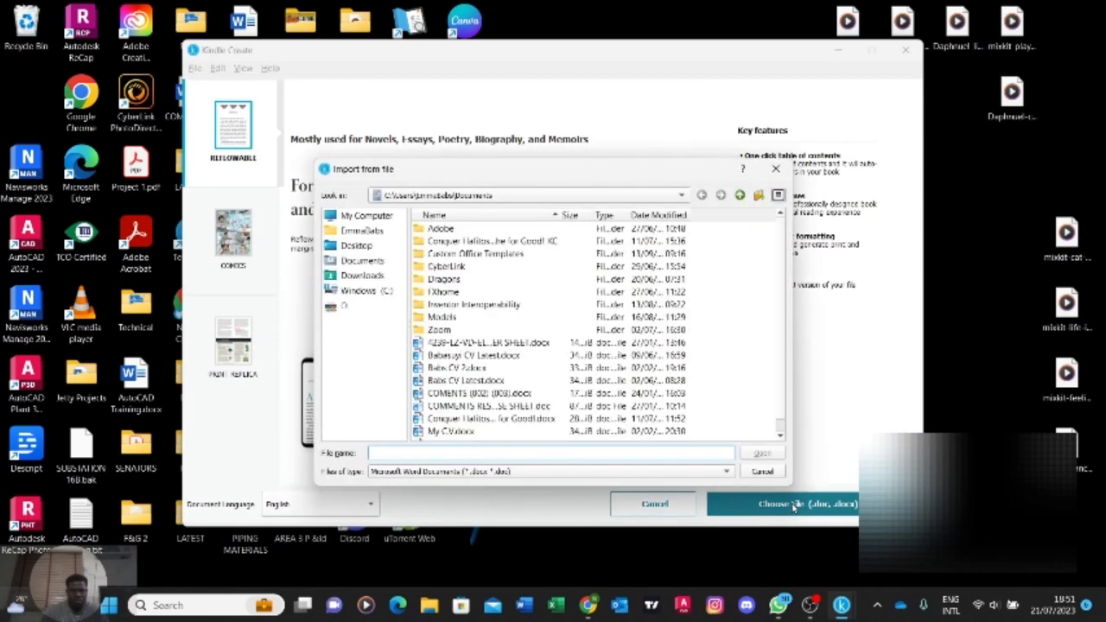
pyautogui.click(352, 276)
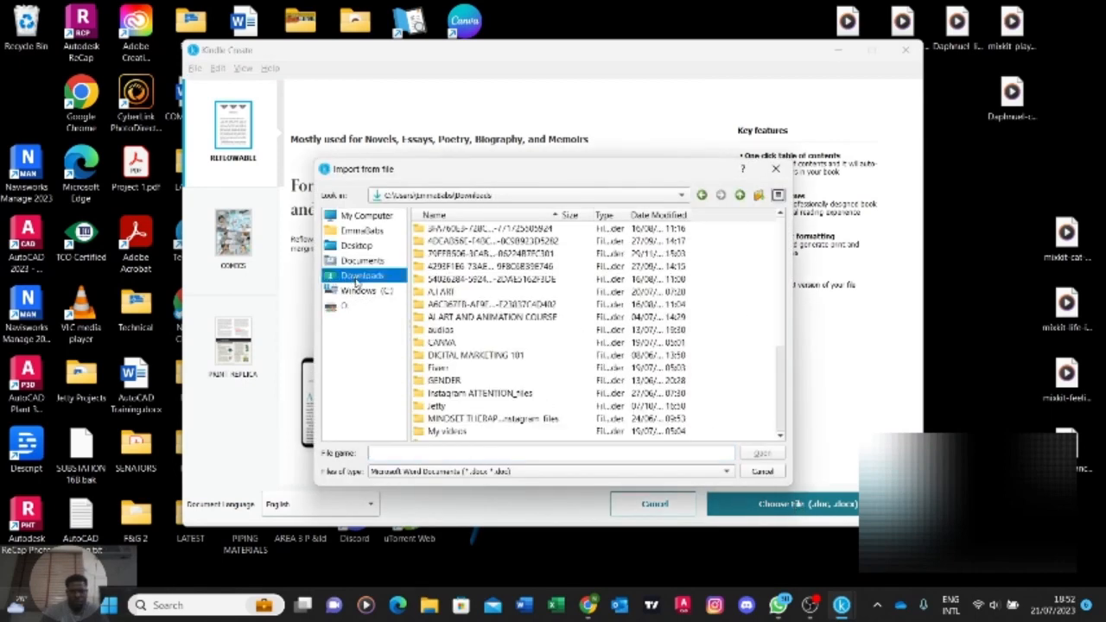
pyautogui.scroll(-4, 491, 349)
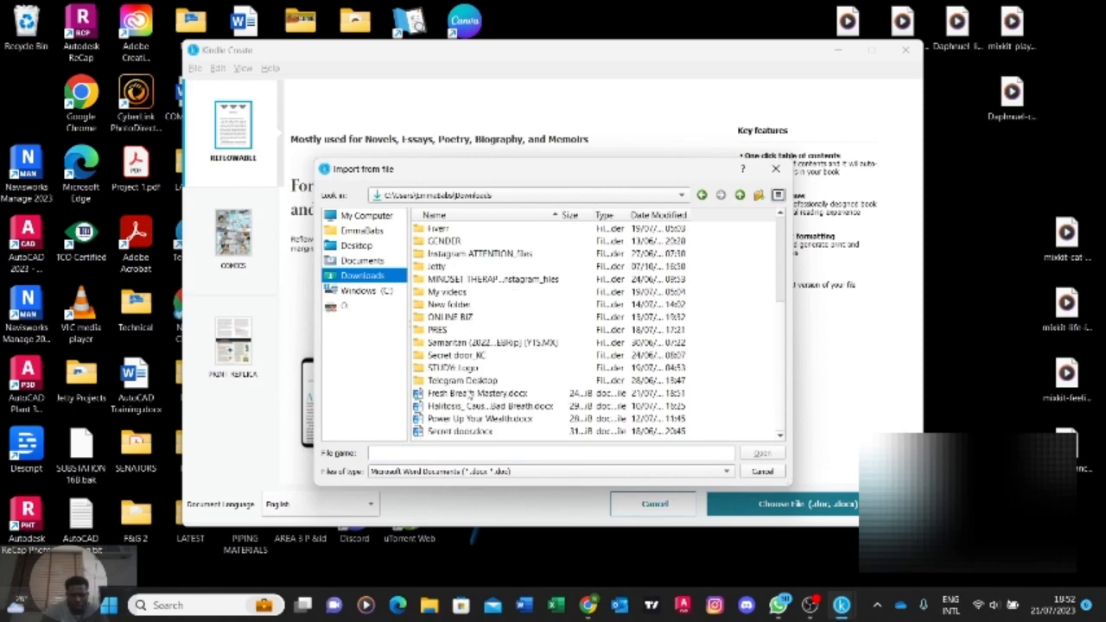
pyautogui.doubleClick(467, 394)
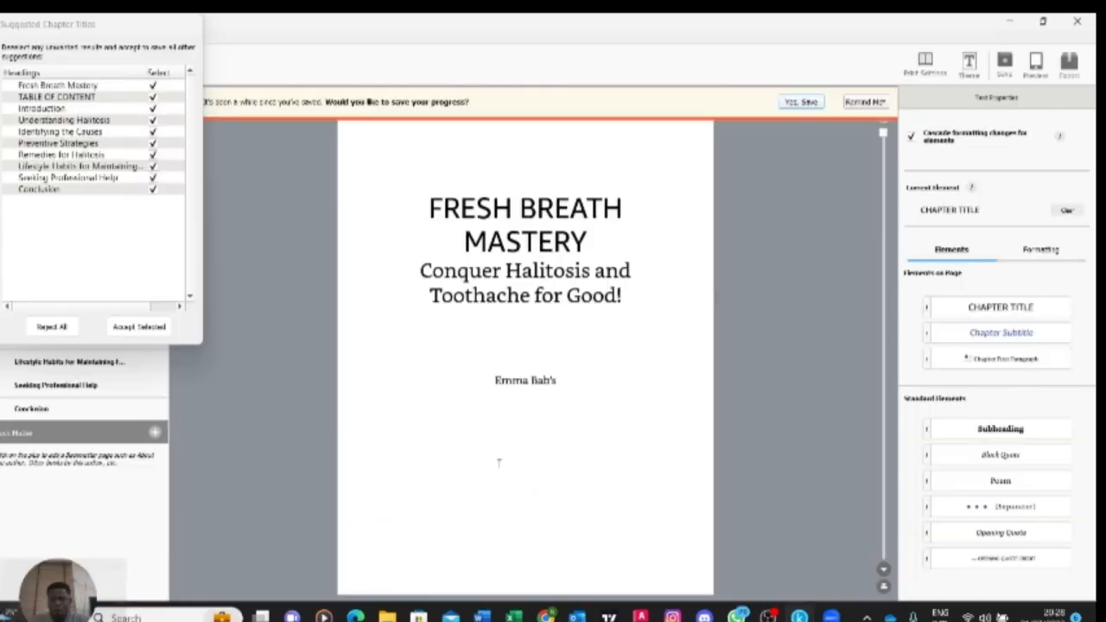
# Accept all the suggested chapter headings and choose Save Project As.
pyautogui.click(135, 329)
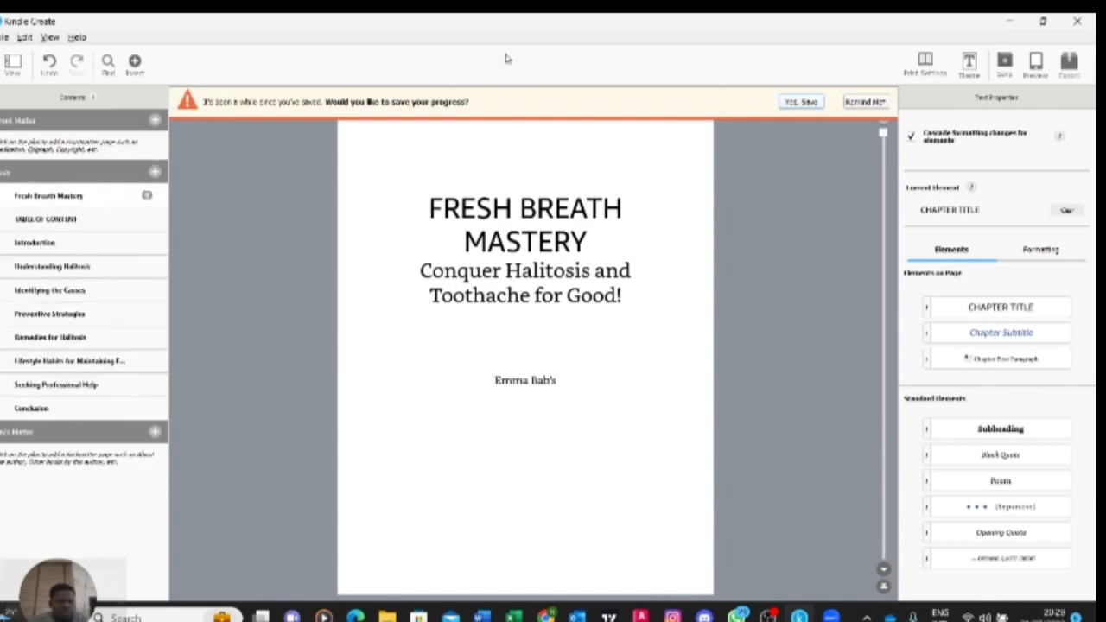
pyautogui.click(6, 37)
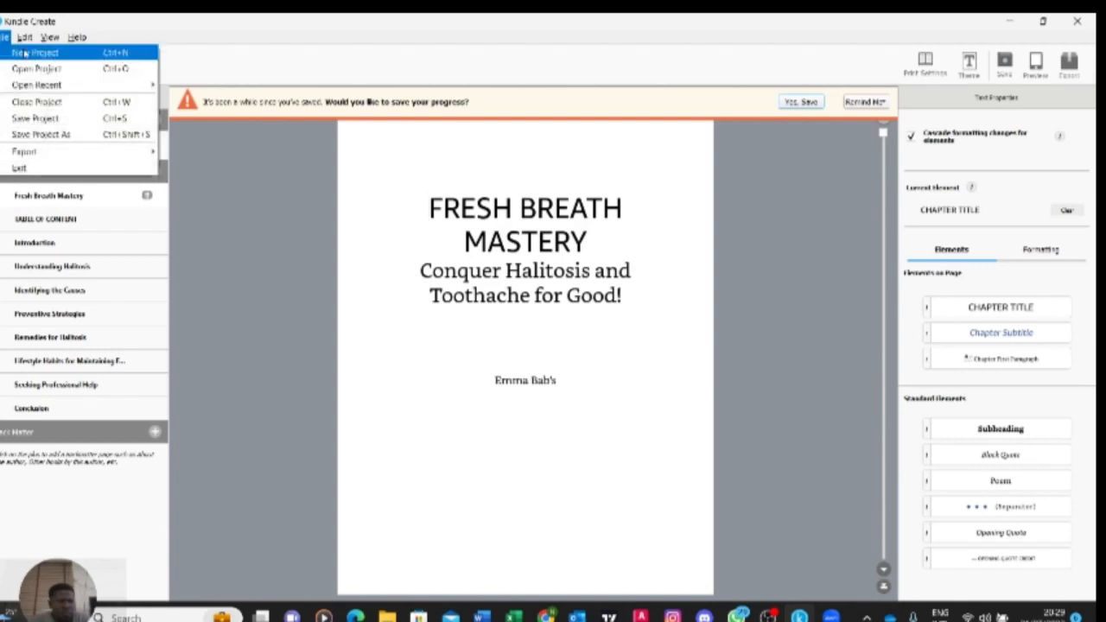
pyautogui.click(27, 136)
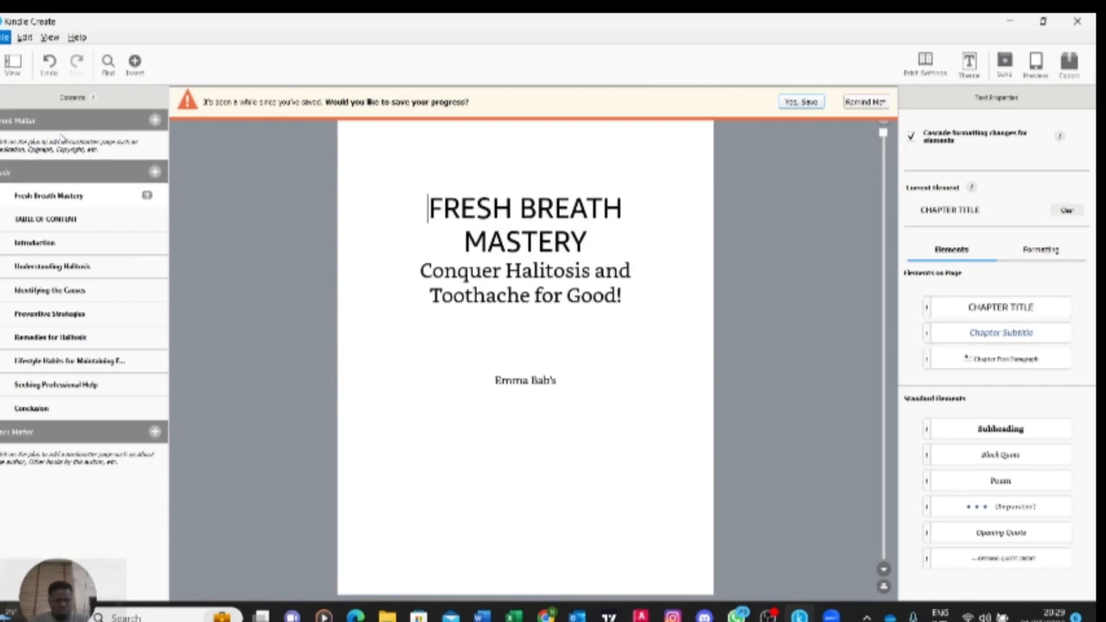
pyautogui.click(801, 107)
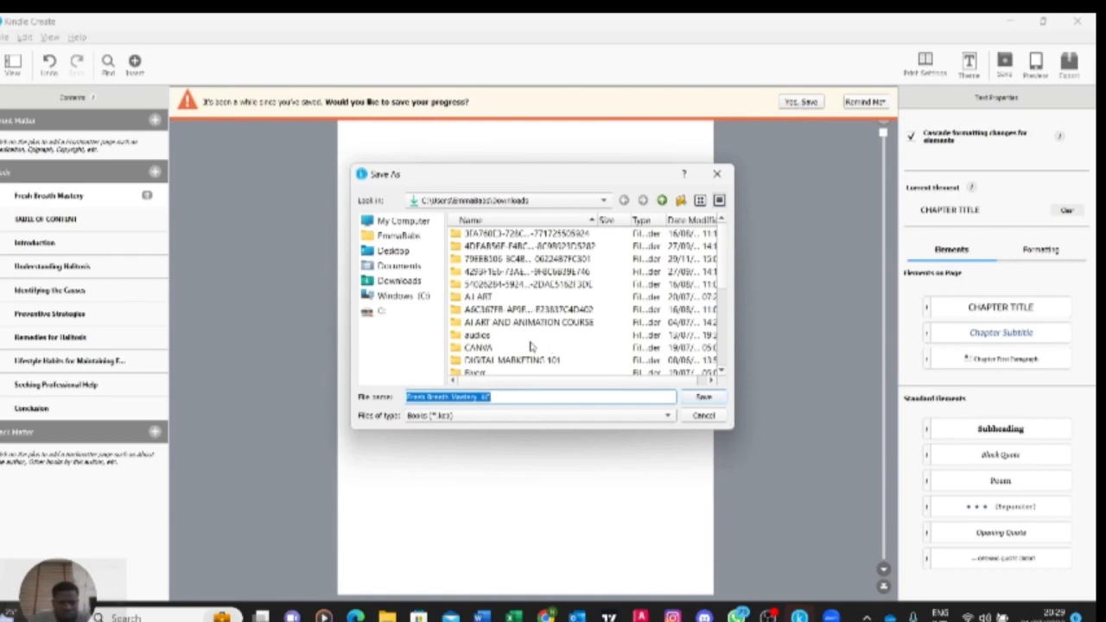
# Save the project as Fresh Breath Mastery_KC in the Documents Conquer Halitosis folder.
pyautogui.click(400, 269)
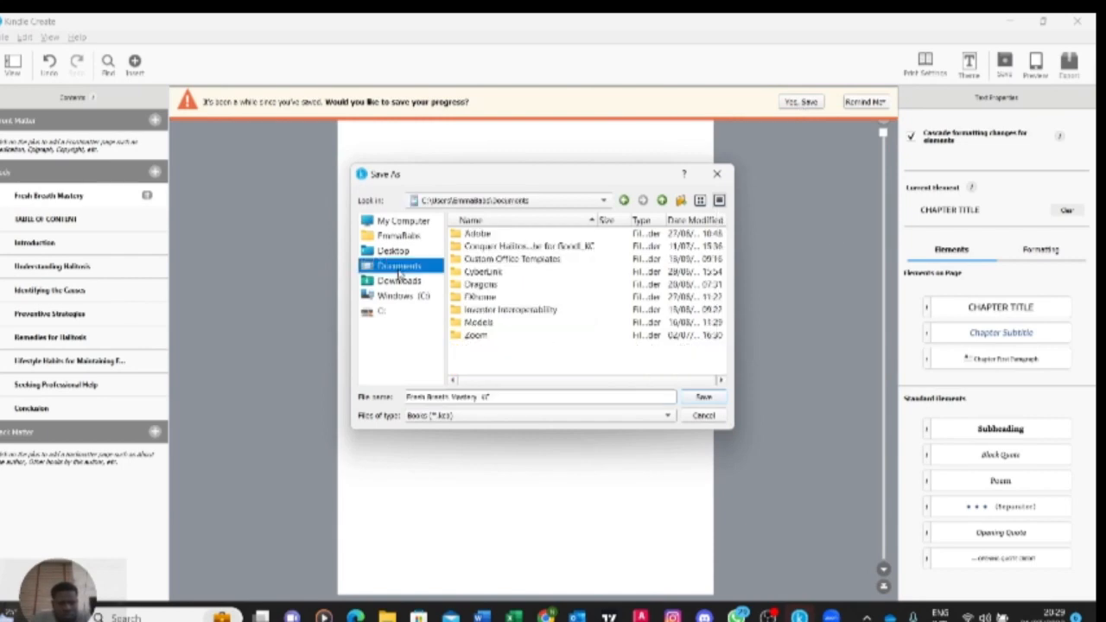
pyautogui.doubleClick(501, 247)
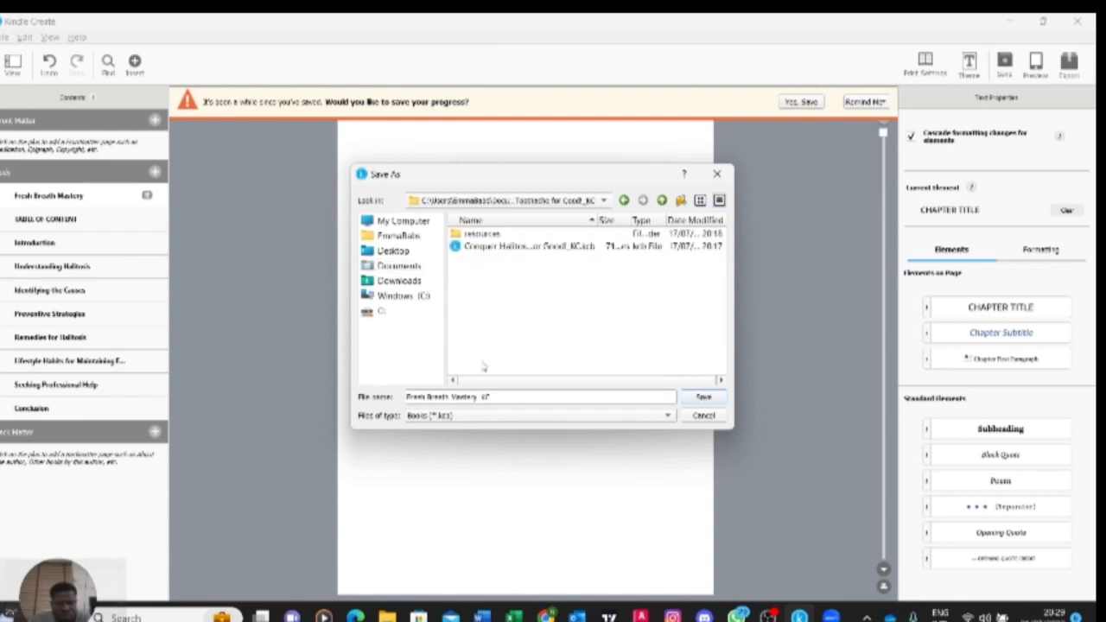
pyautogui.click(701, 397)
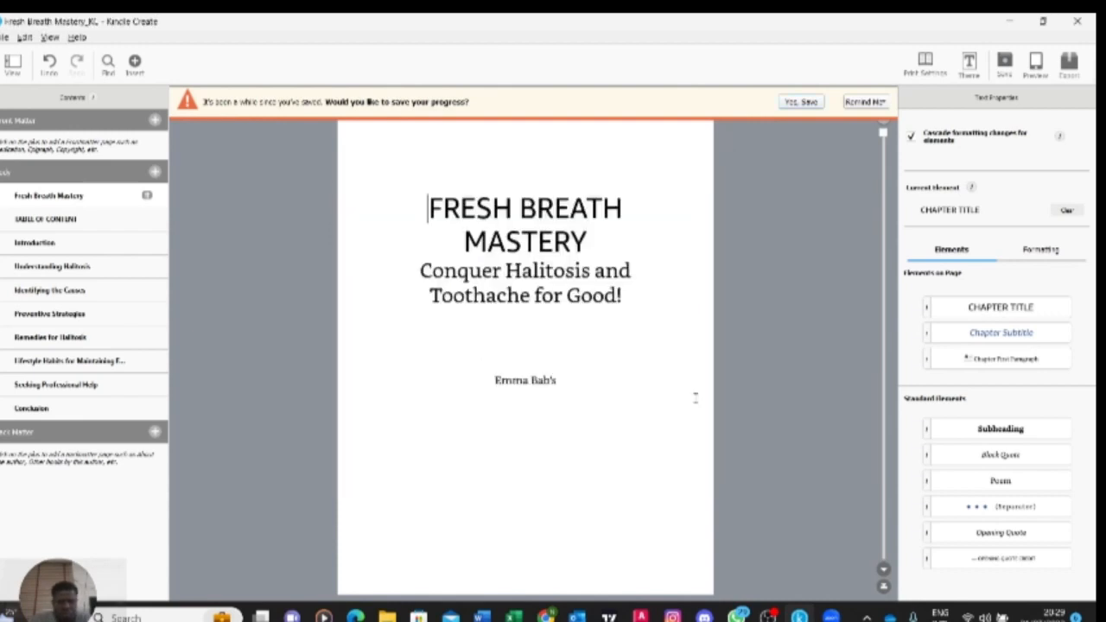
pyautogui.click(801, 102)
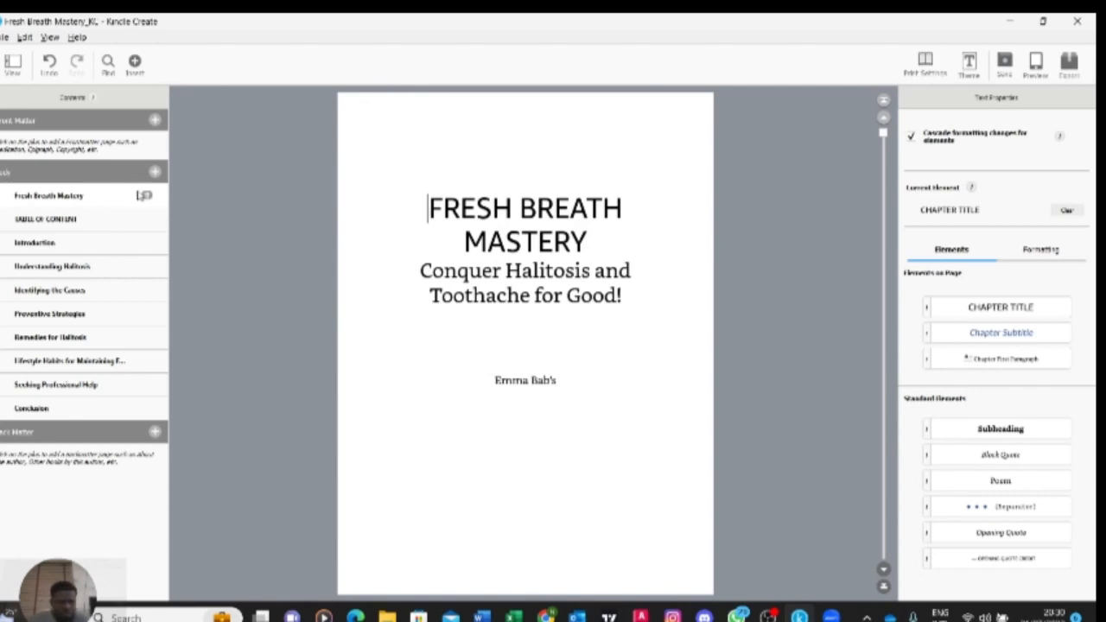
# Review the Table of Content, Introduction, Understanding Halitosis, Identifying the Causes and Preventive Strategies chapters.
pyautogui.click(35, 222)
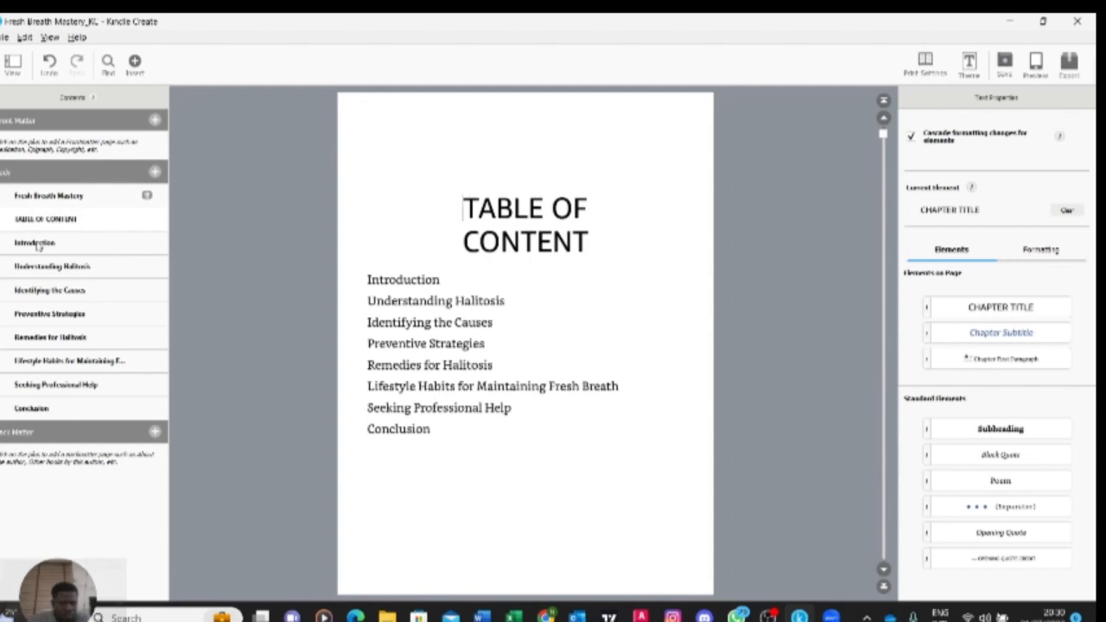
pyautogui.click(39, 244)
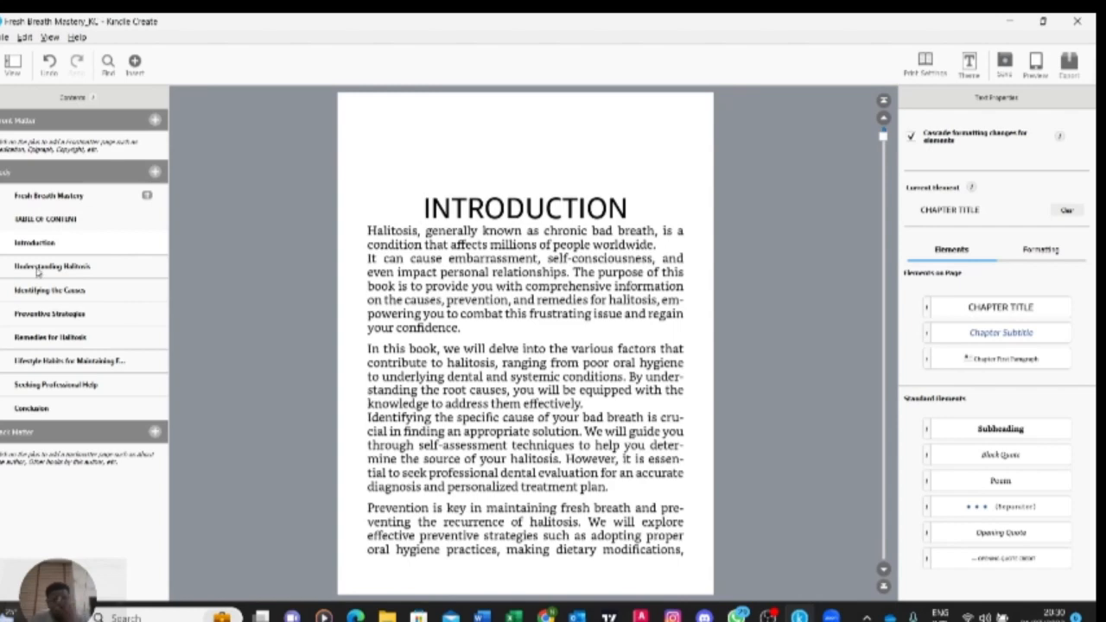
pyautogui.click(41, 270)
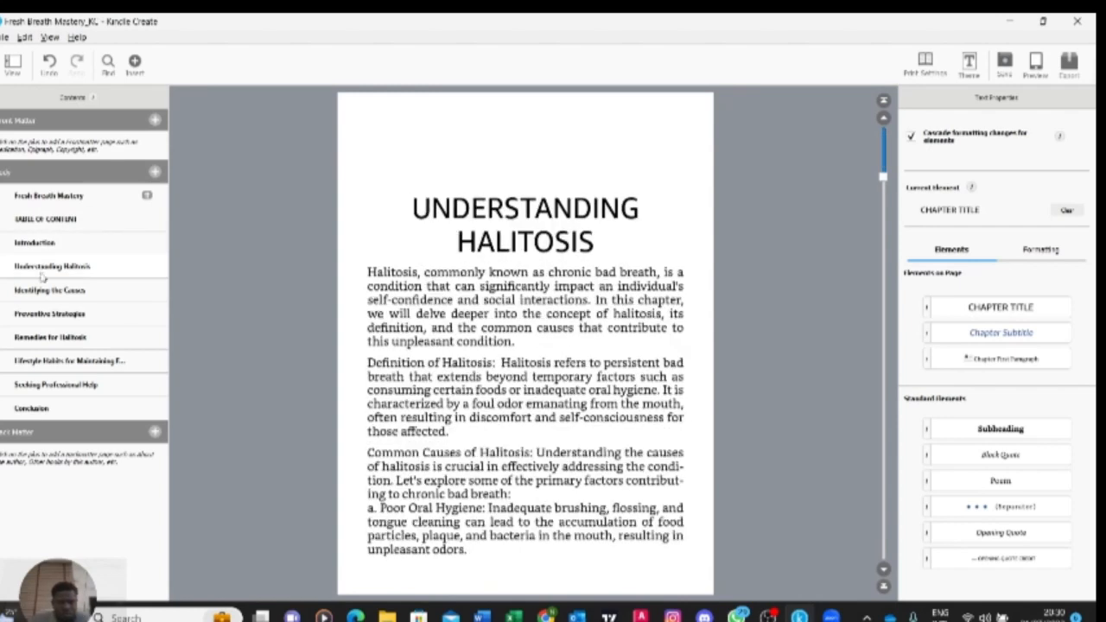
pyautogui.click(35, 292)
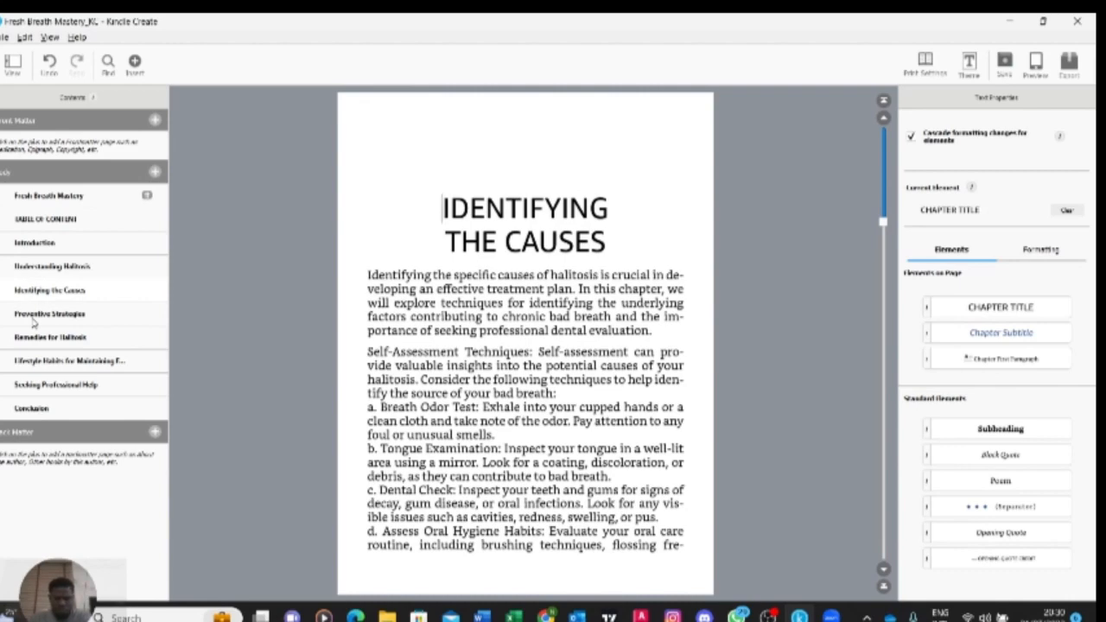
pyautogui.click(41, 313)
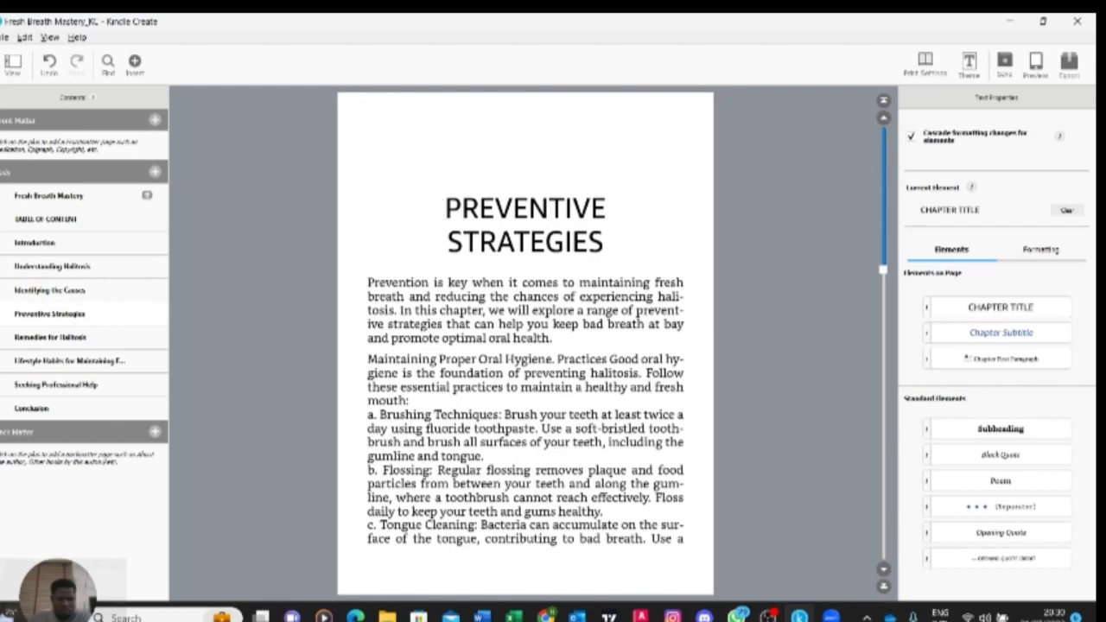
# Check the Conclusion chapter, then add a Title Page to the front matter.
pyautogui.click(31, 409)
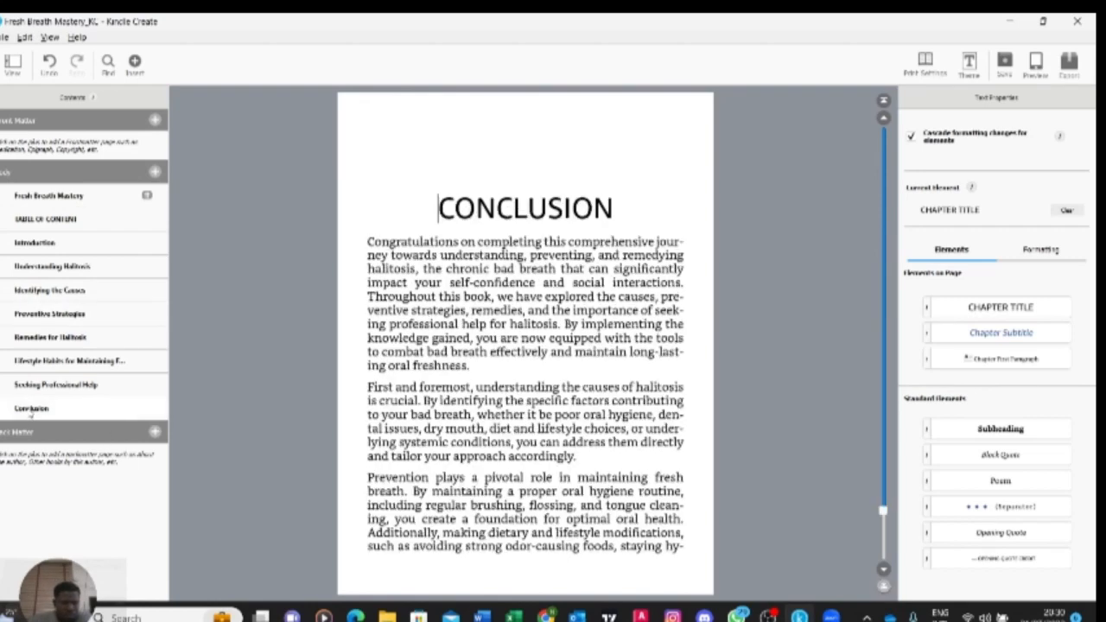
pyautogui.click(445, 252)
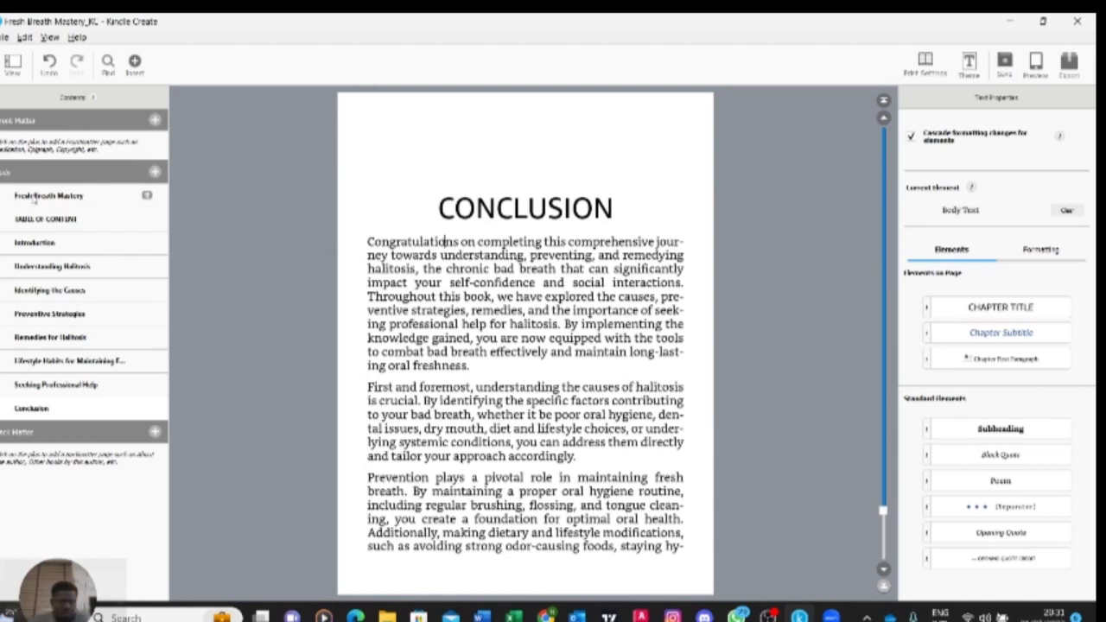
pyautogui.click(156, 121)
pyautogui.click(195, 124)
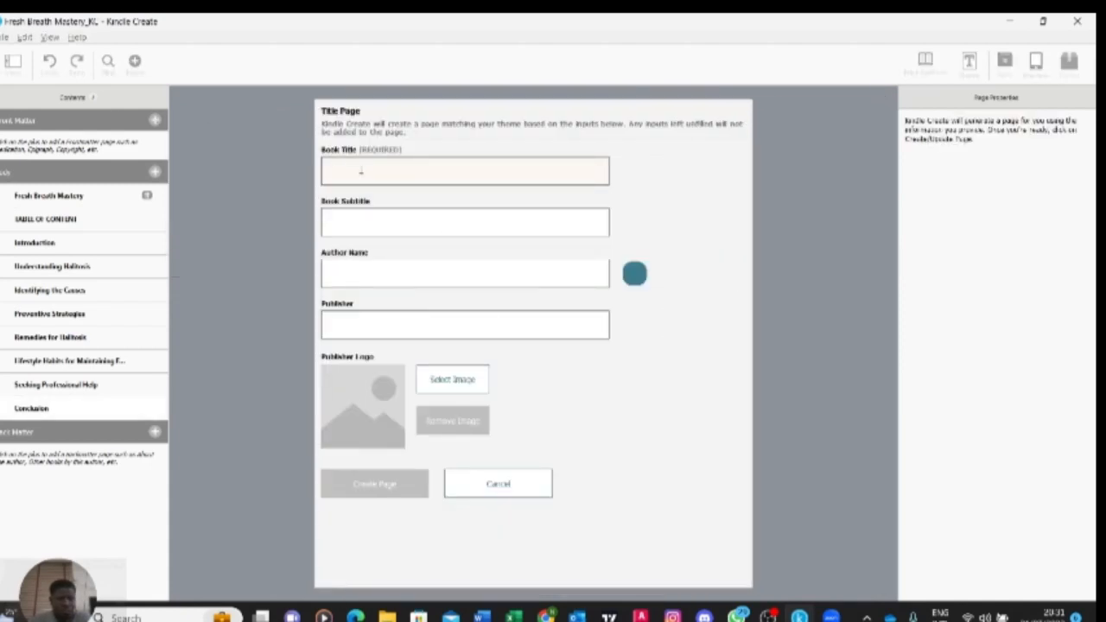
# Enter Fresh Breath Mastery as the book title.
pyautogui.write('Fresh Breath Mastery')
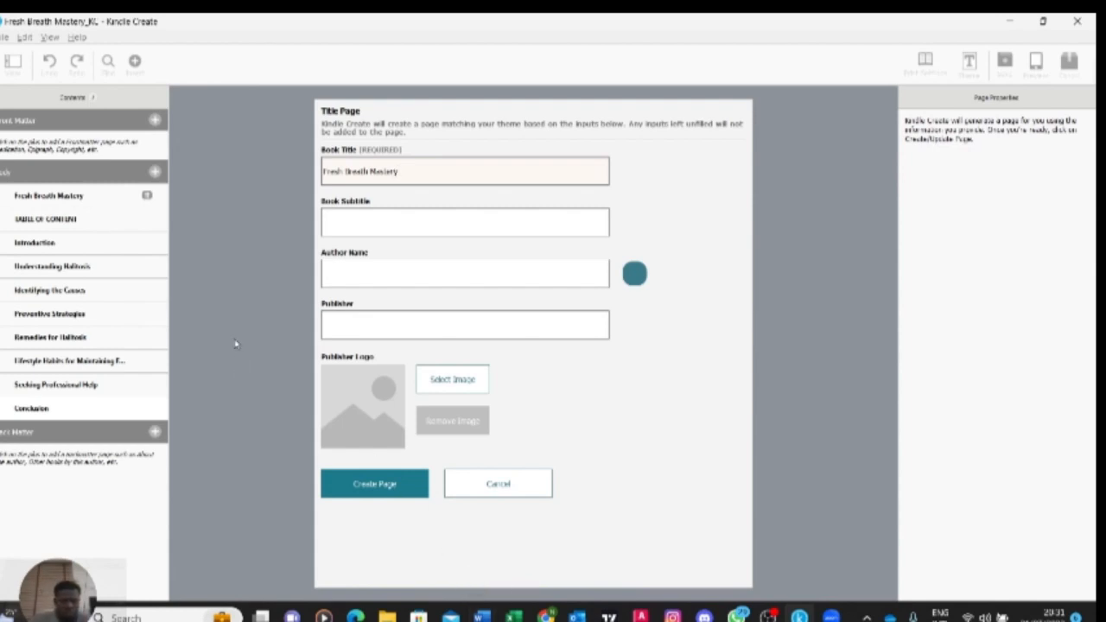
# Open 'Fresh Breath Mastery.docx' from Downloads and copy its subtitle line.
pyautogui.click(387, 617)
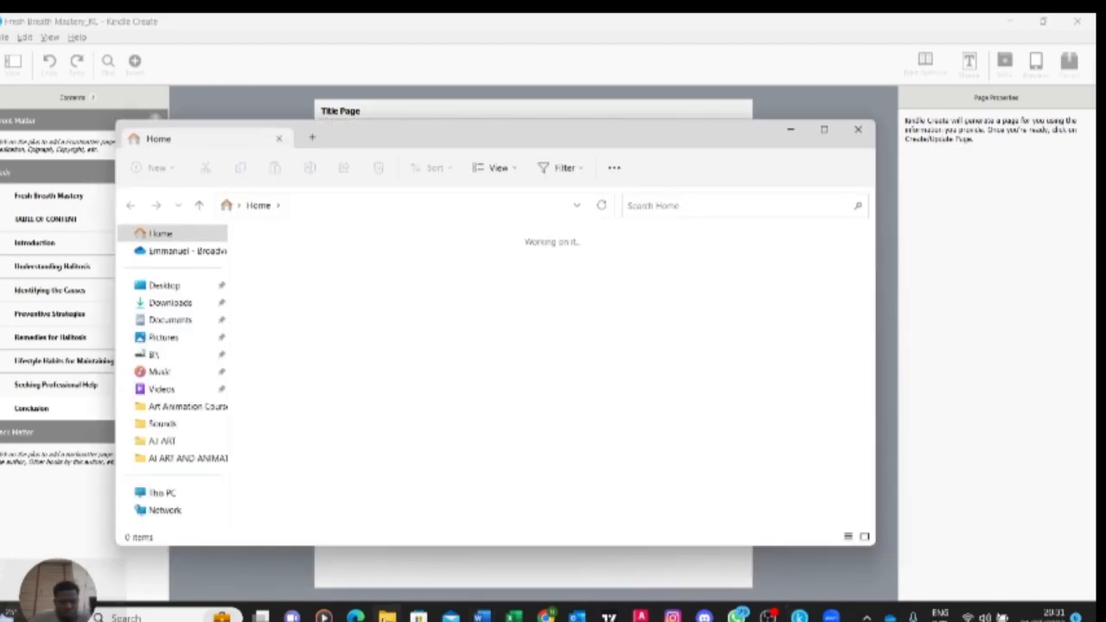
pyautogui.click(170, 302)
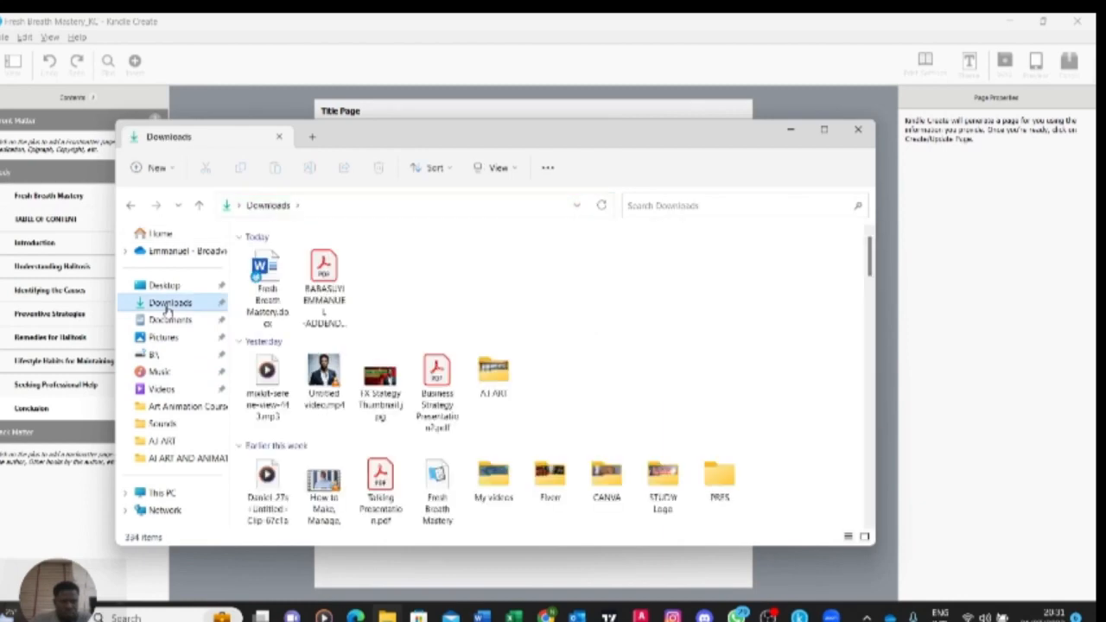
pyautogui.doubleClick(266, 275)
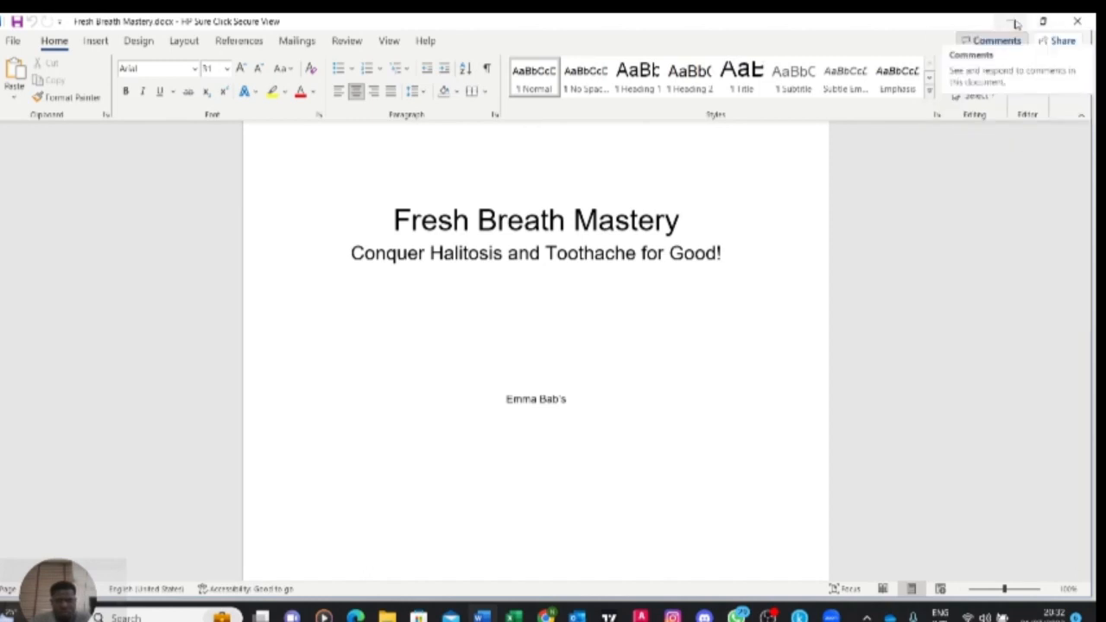
pyautogui.moveTo(731, 254); pyautogui.dragTo(314, 247)
pyautogui.press('super+c')
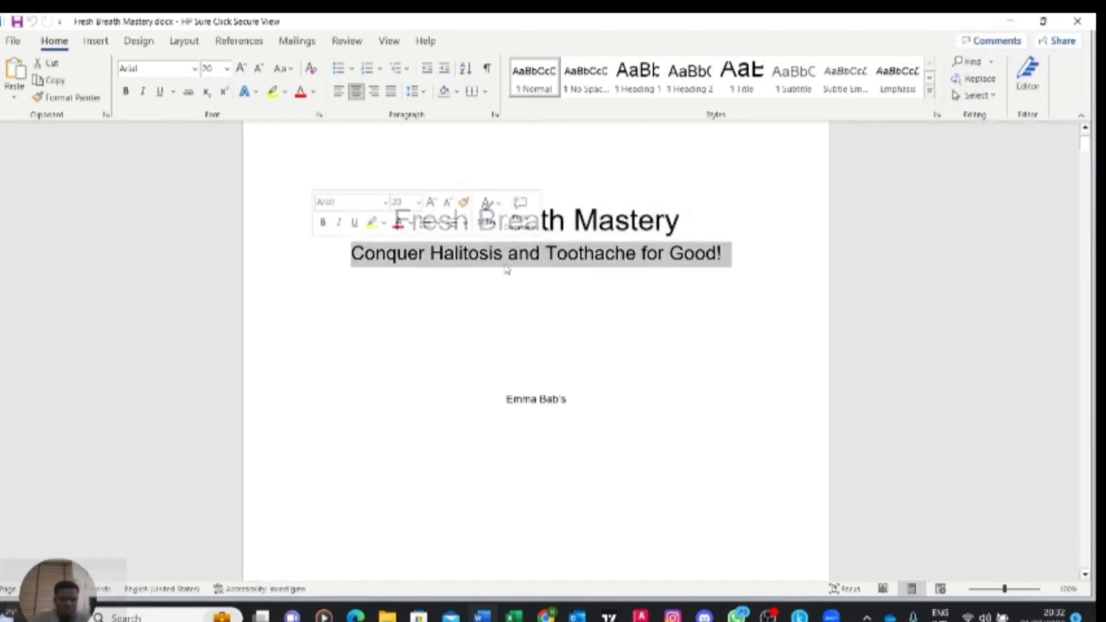
pyautogui.click(1009, 21)
pyautogui.click(856, 135)
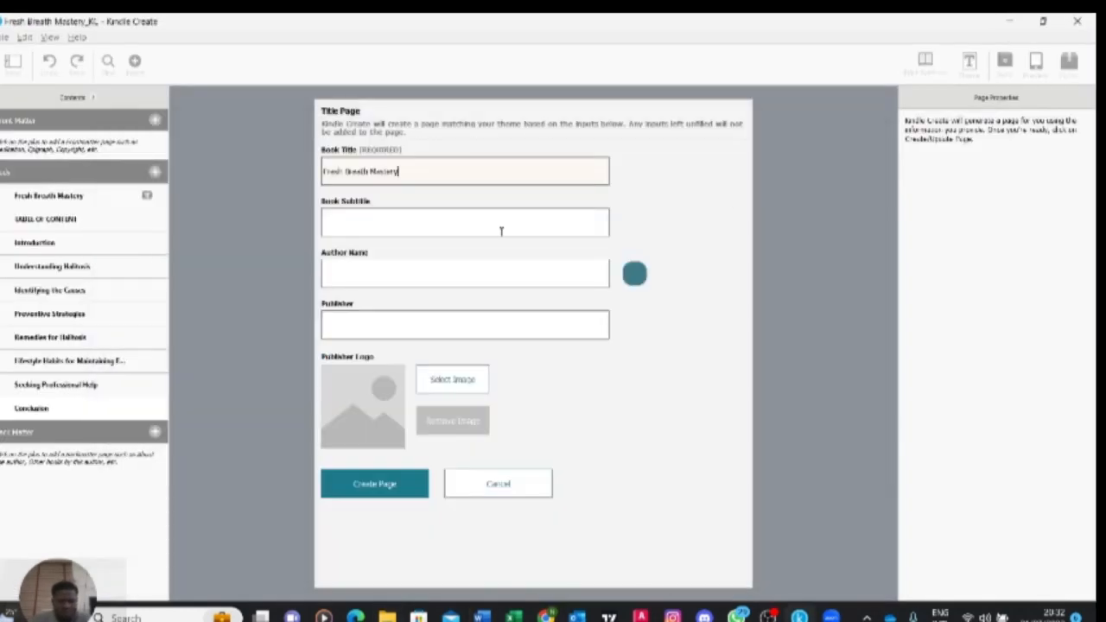
# Paste the copied subtitle into Book Subtitle and create the Title Page without a logo image.
pyautogui.click(389, 222)
pyautogui.rightClick(389, 222)
pyautogui.click(416, 295)
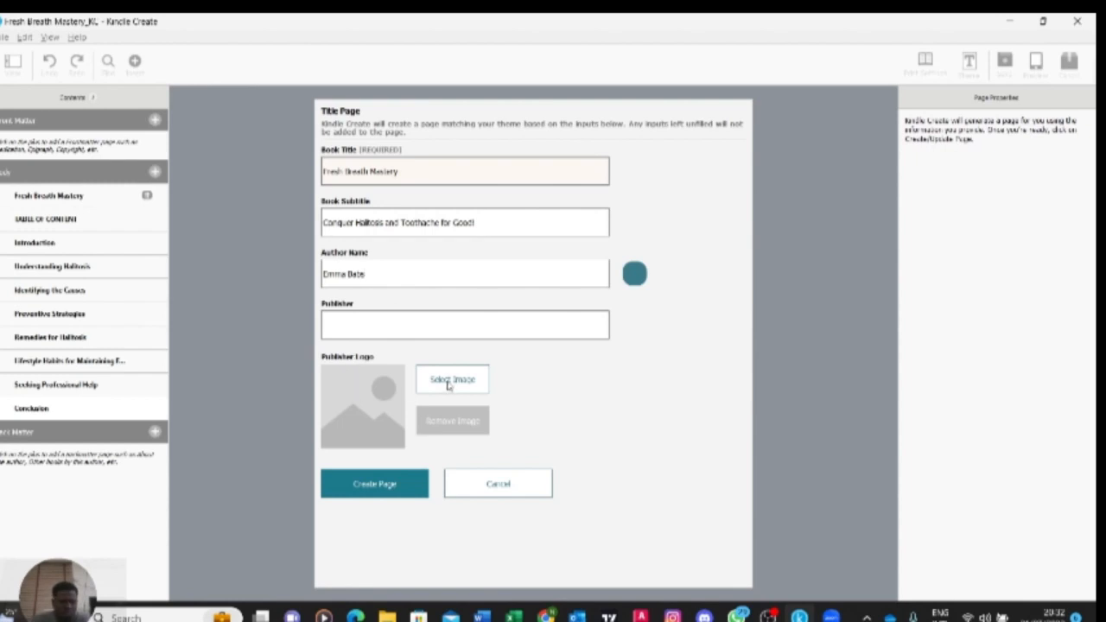
pyautogui.click(364, 487)
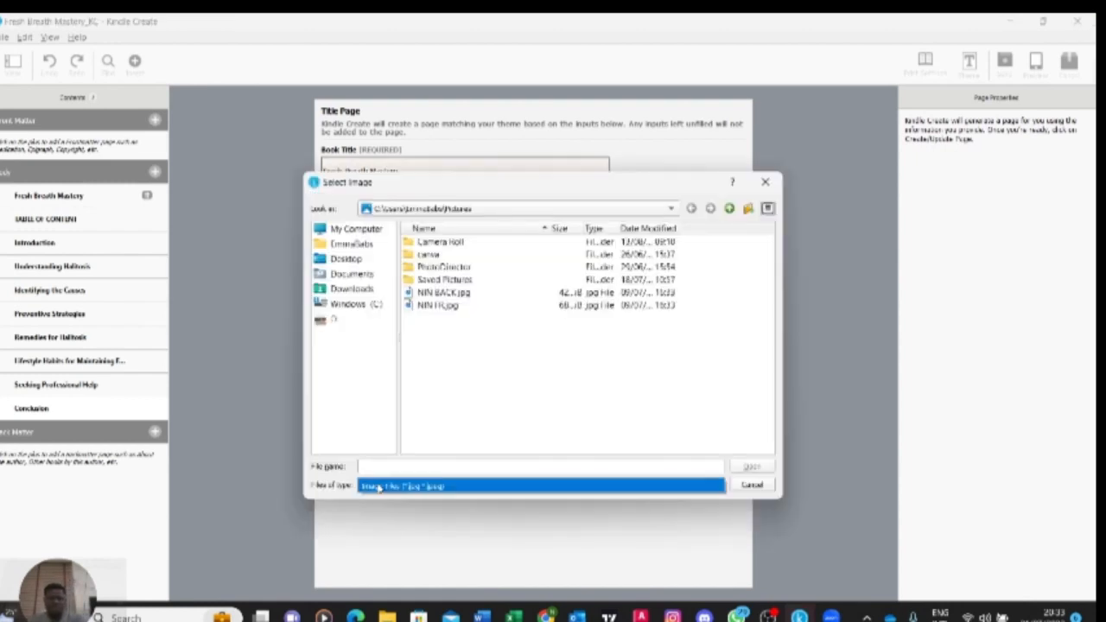
pyautogui.click(752, 485)
pyautogui.click(384, 486)
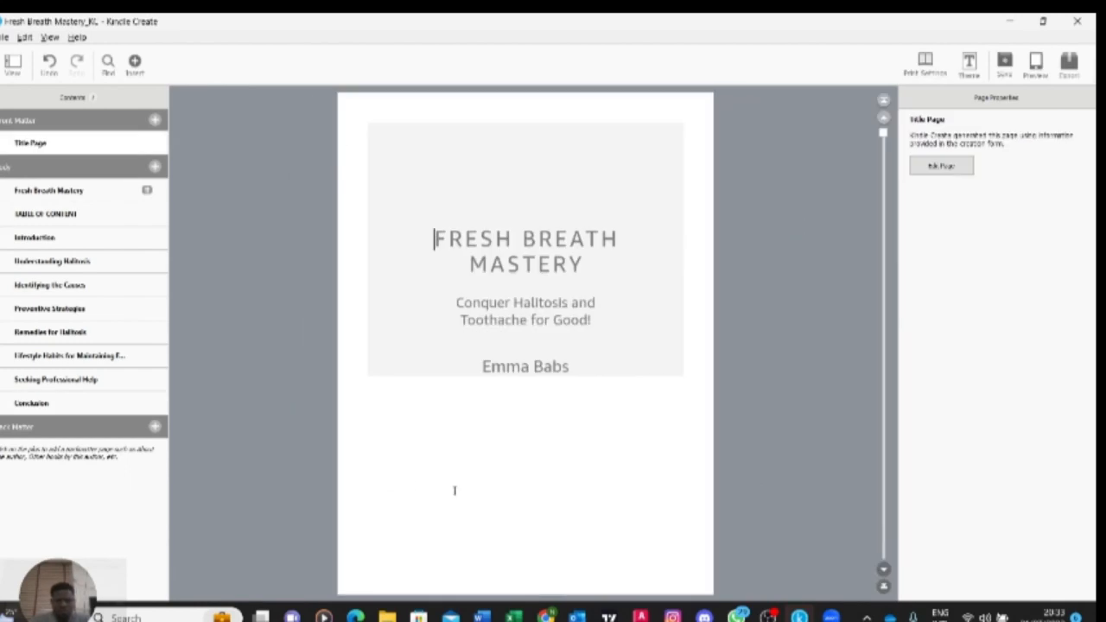
# Create a front-matter Copyright page with the publisher as owner and 2023 as publication year.
pyautogui.click(156, 121)
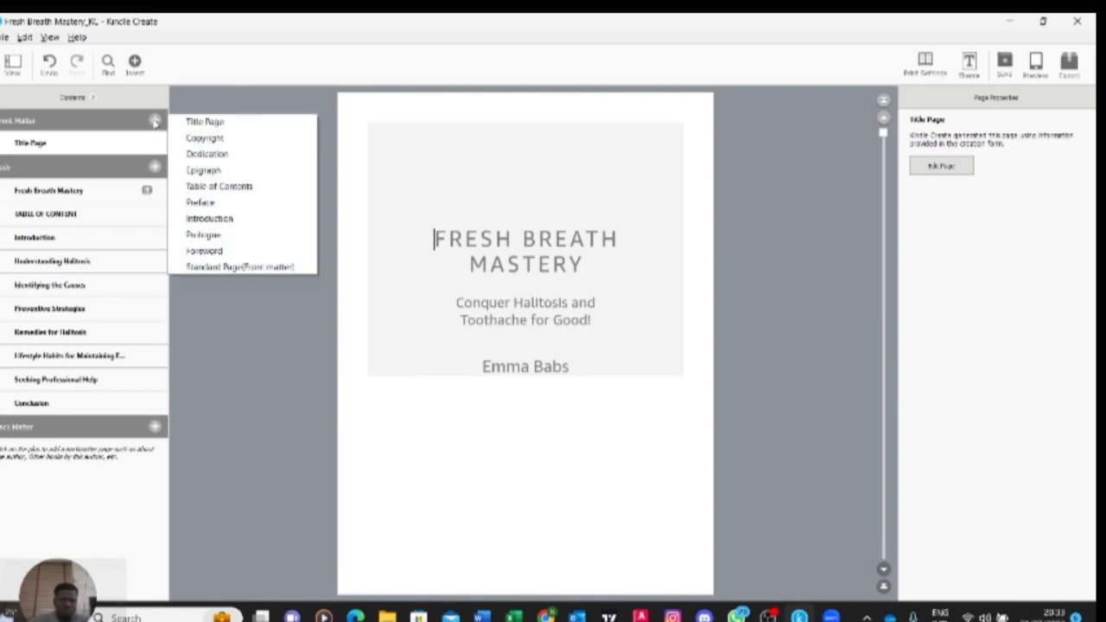
pyautogui.click(204, 138)
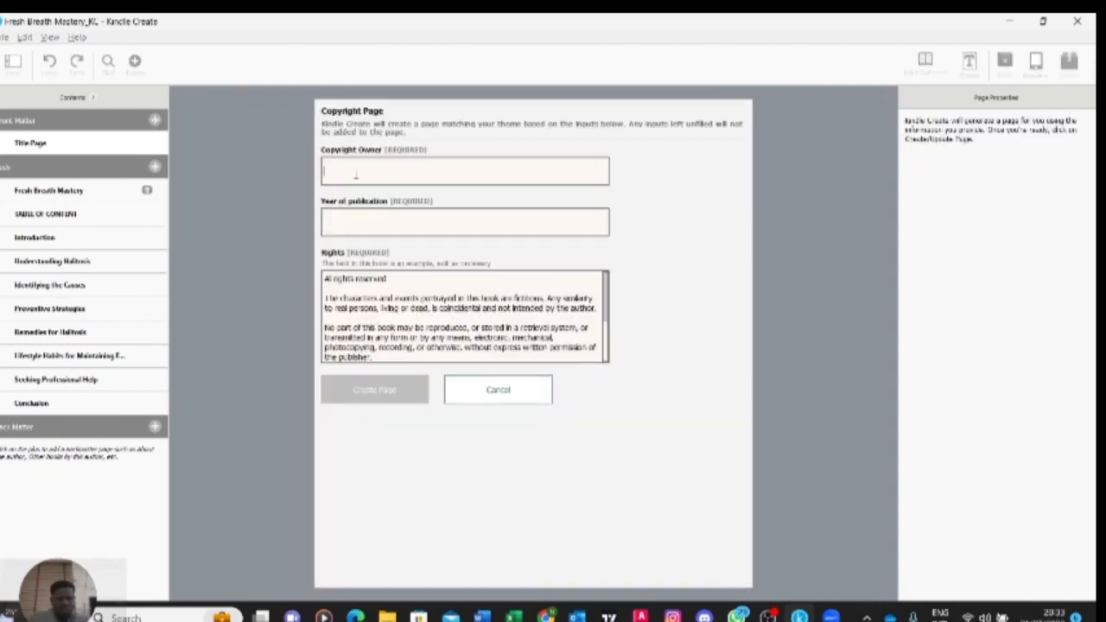
pyautogui.write("Daphnel's")
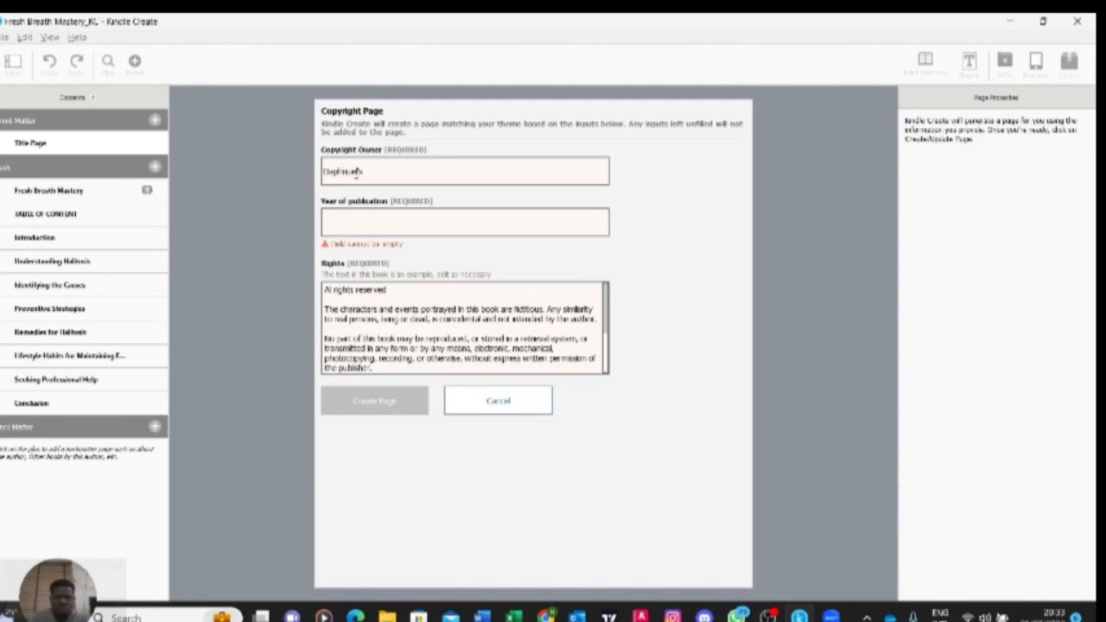
pyautogui.write("ephinah's Place")
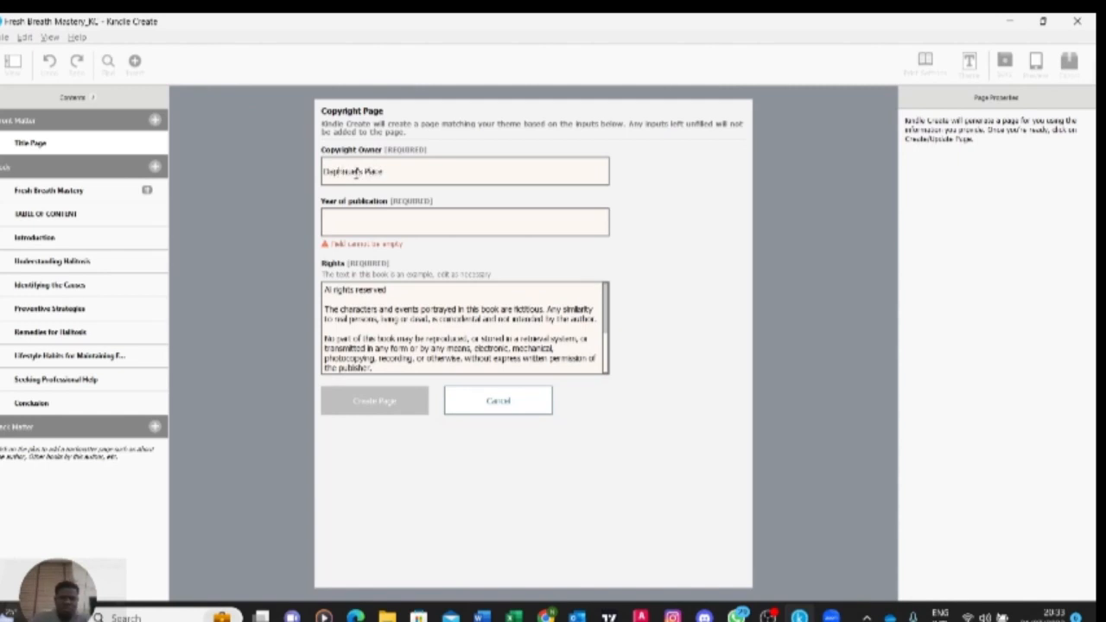
pyautogui.write('2023')
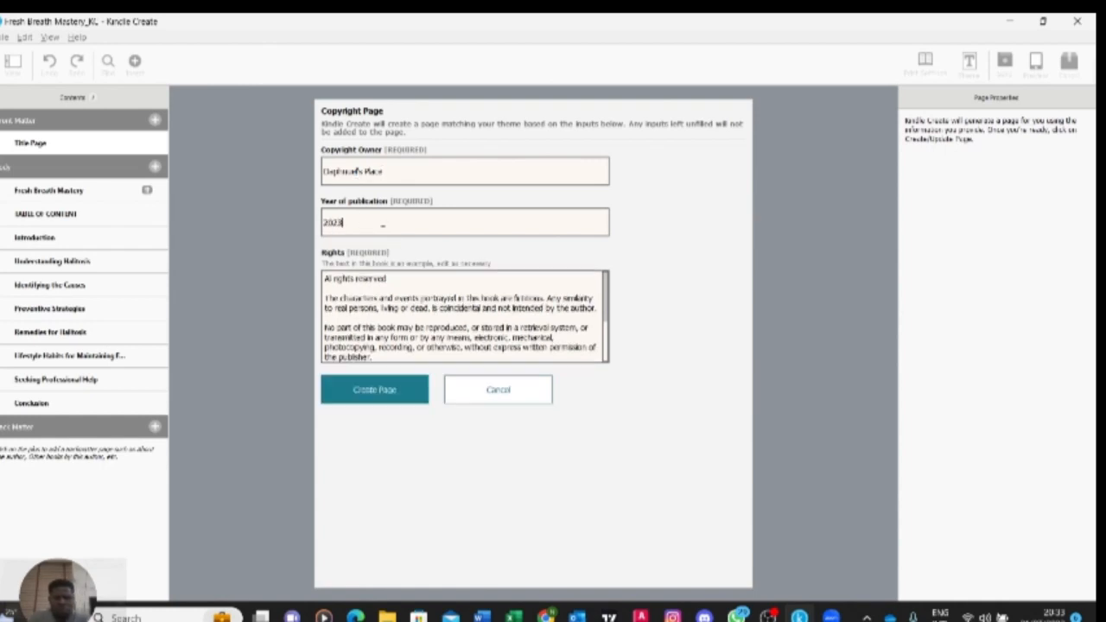
pyautogui.click(367, 390)
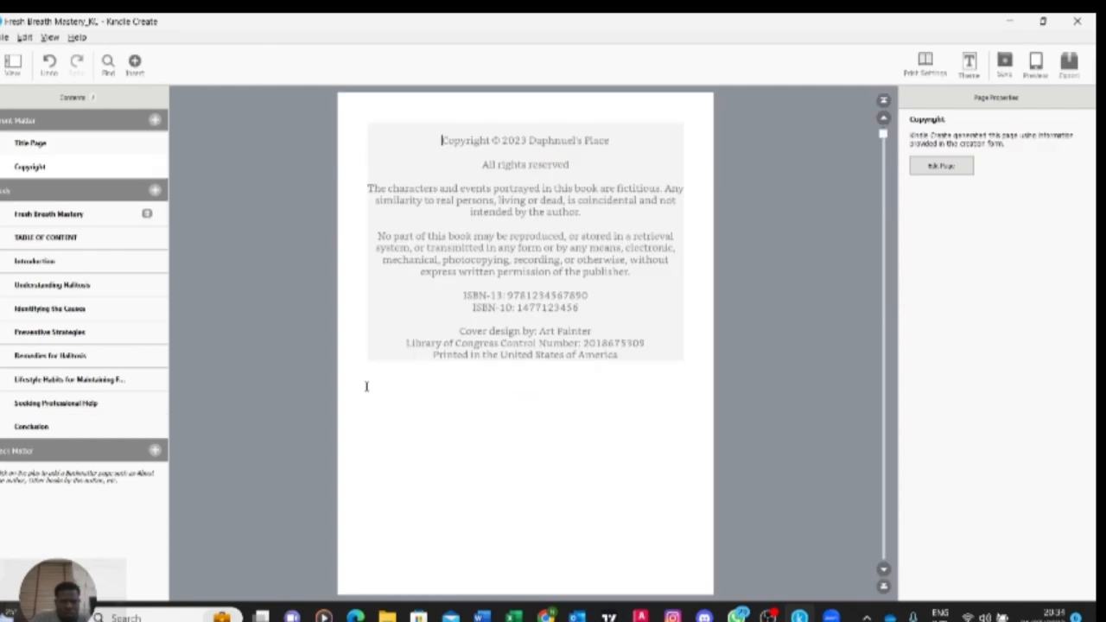
pyautogui.click(155, 122)
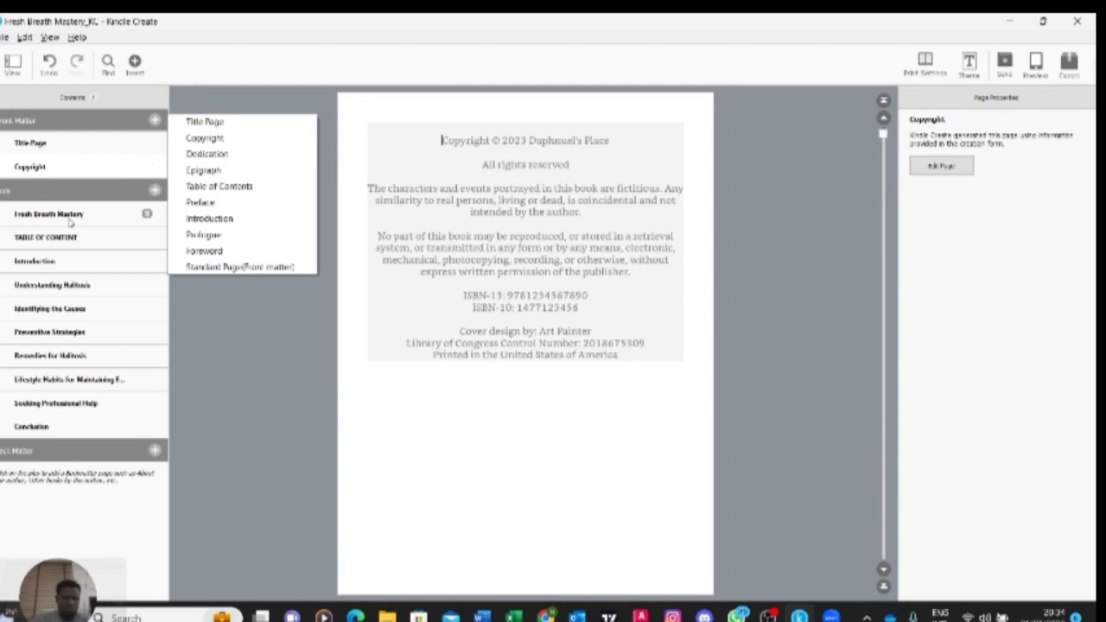
# Delete the duplicate 'Fresh Breath Mastery' section via the Contents panel.
pyautogui.click(397, 380)
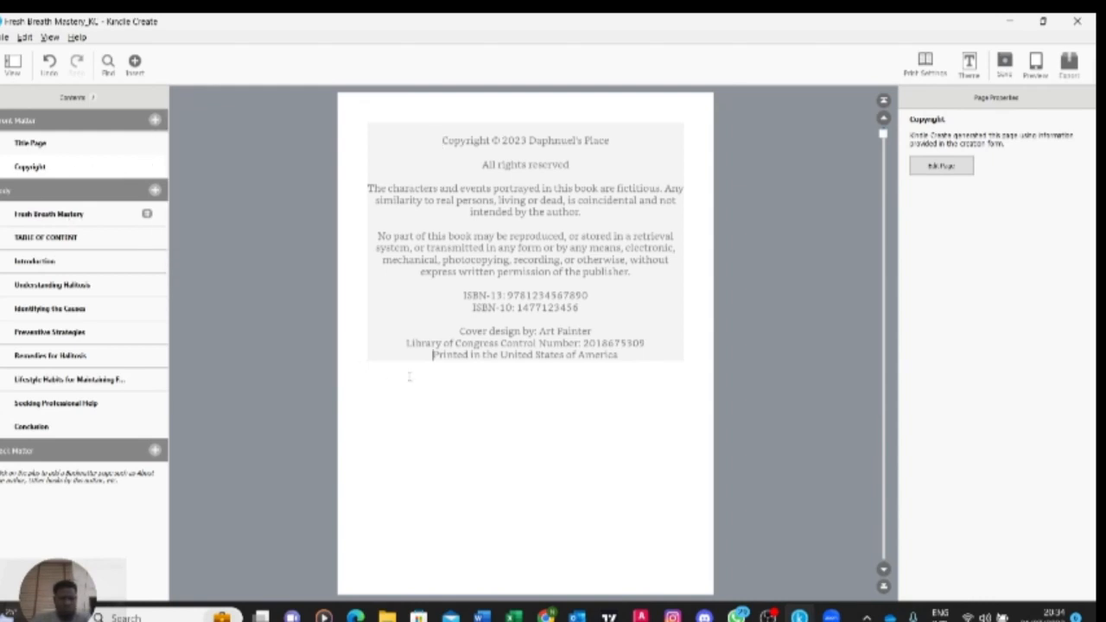
pyautogui.click(884, 570)
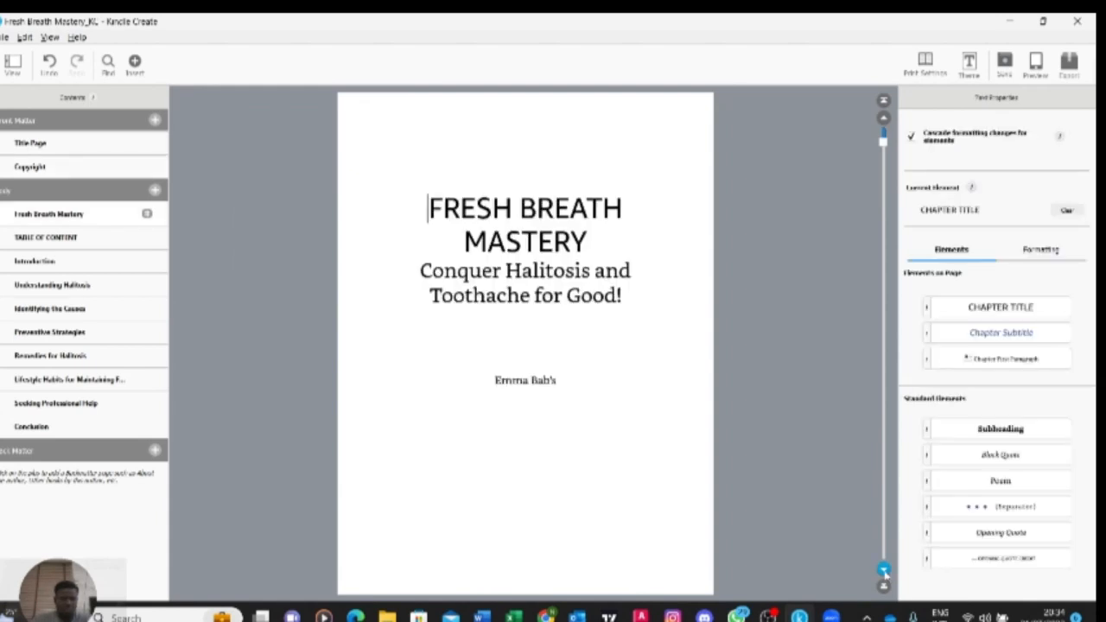
pyautogui.click(884, 570)
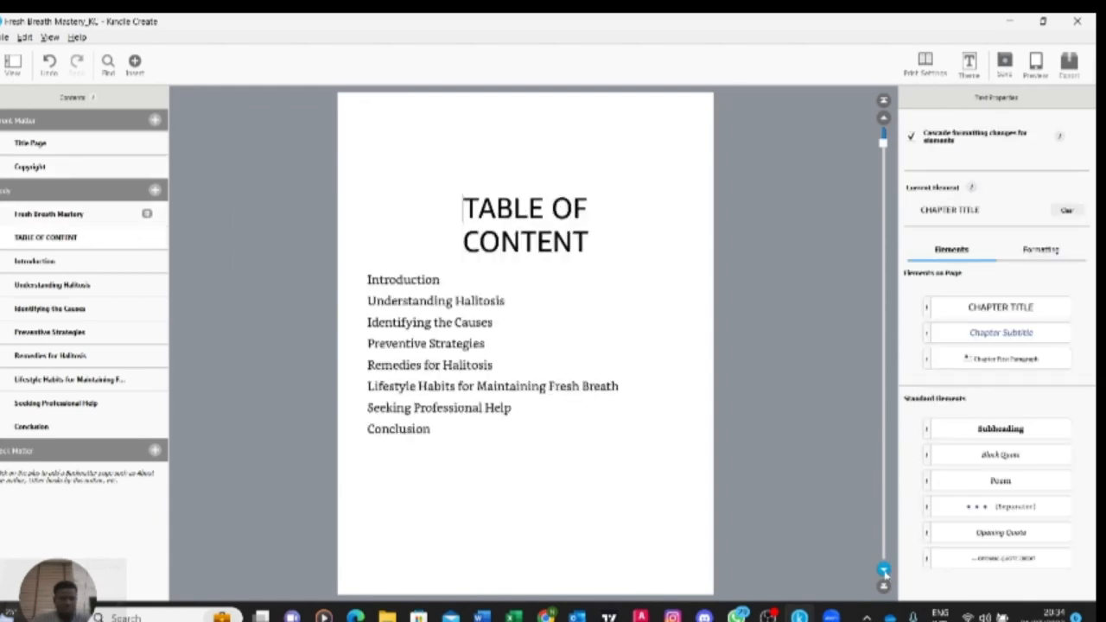
pyautogui.click(883, 119)
pyautogui.click(883, 119)
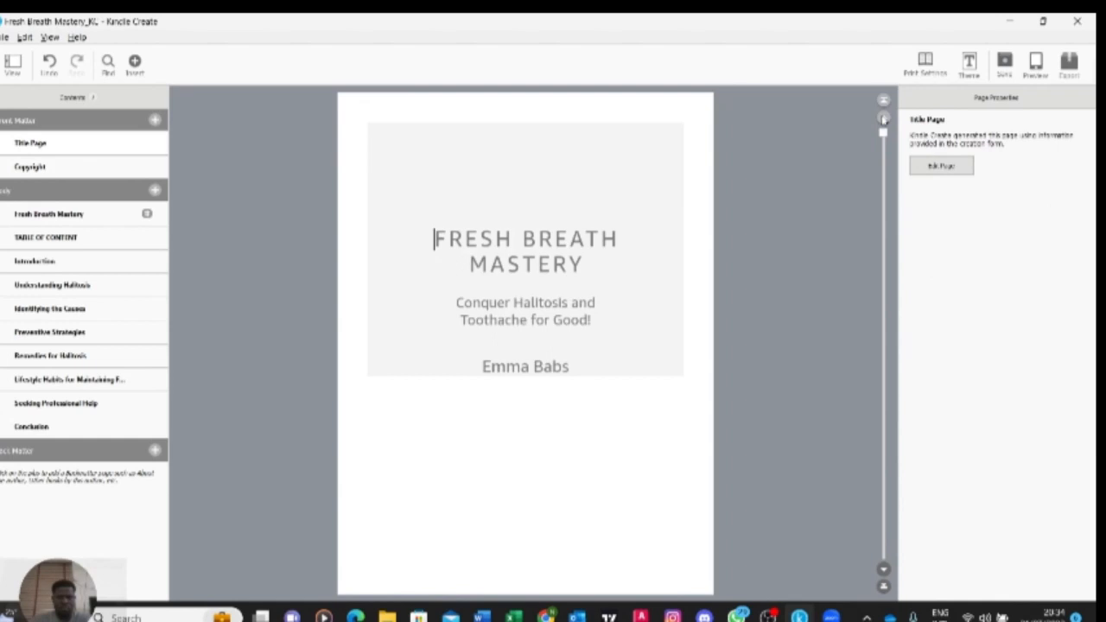
pyautogui.click(883, 570)
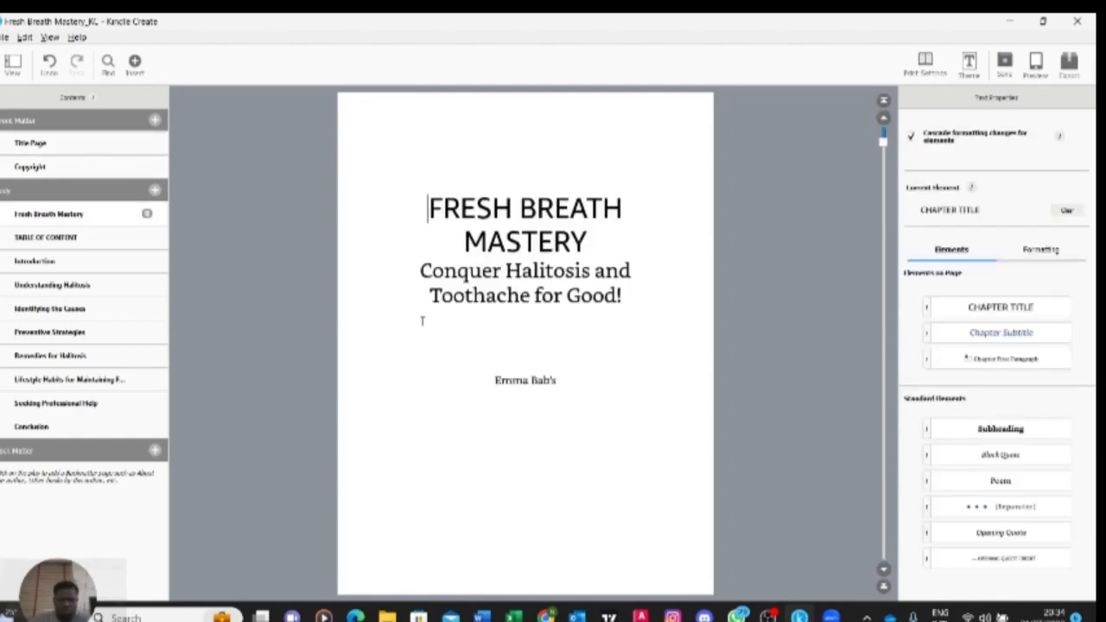
pyautogui.rightClick(105, 223)
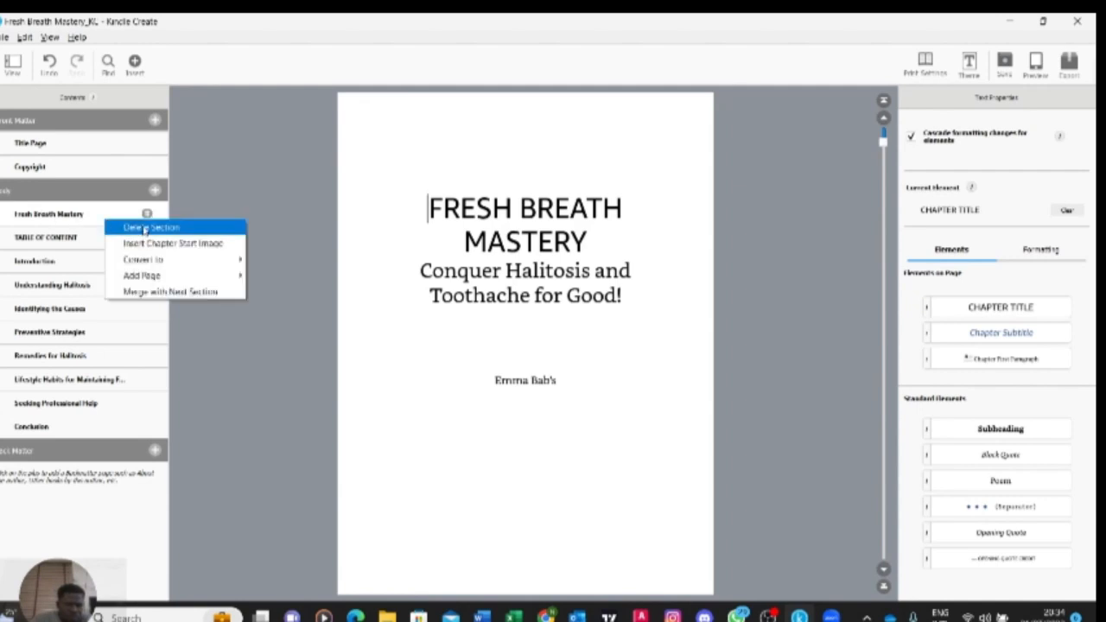
pyautogui.click(144, 228)
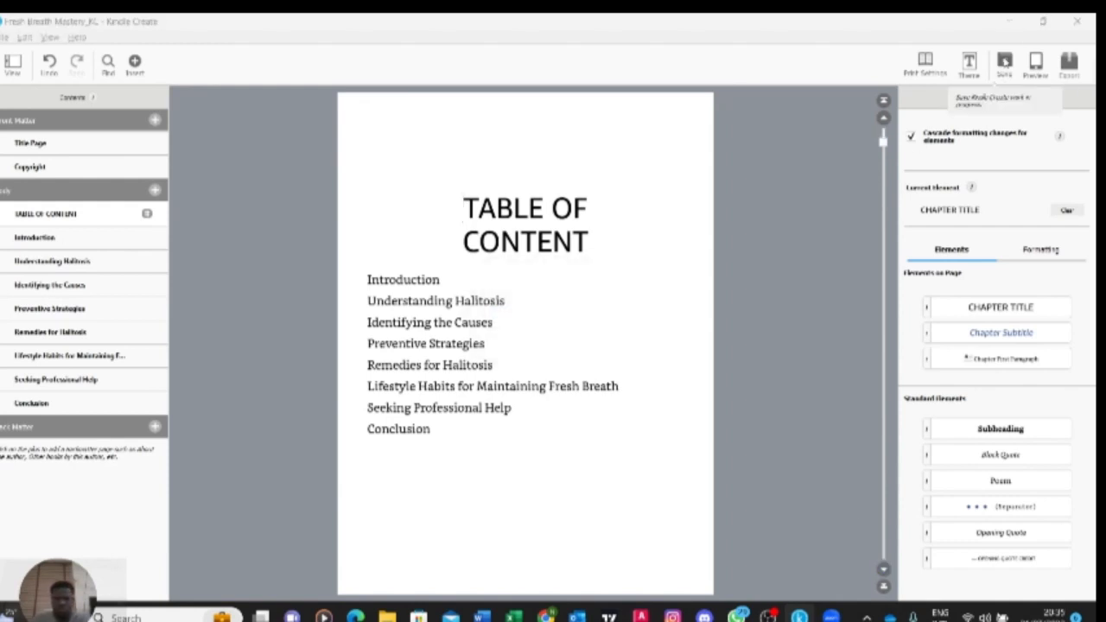
# Preview the book on tablet from the title page through Understanding Halitosis to Preventive Strategies.
pyautogui.click(1038, 66)
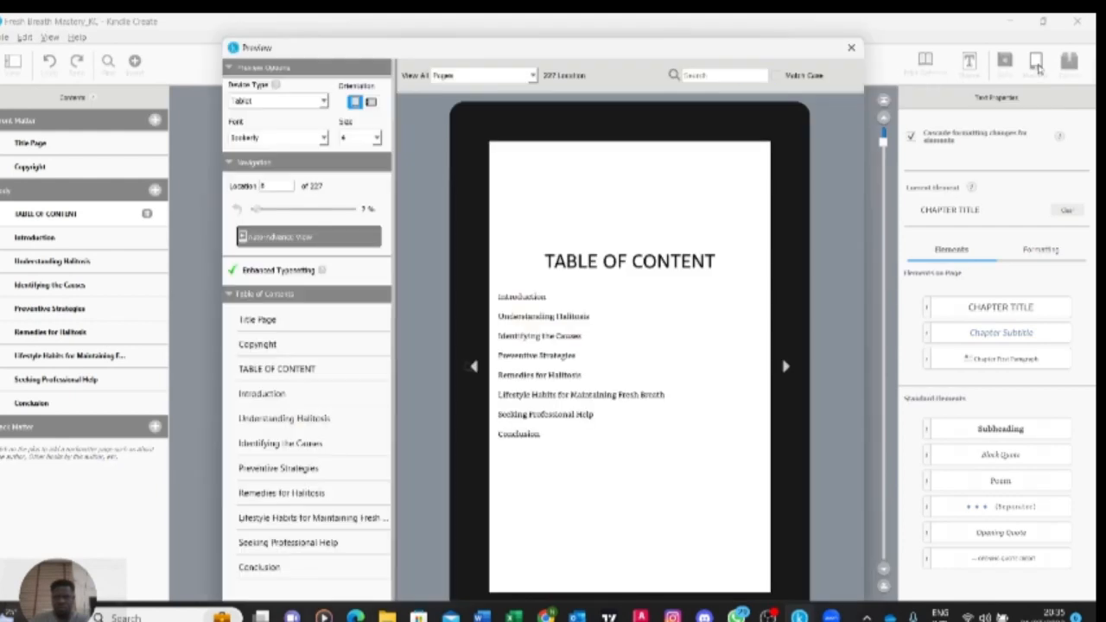
pyautogui.click(471, 369)
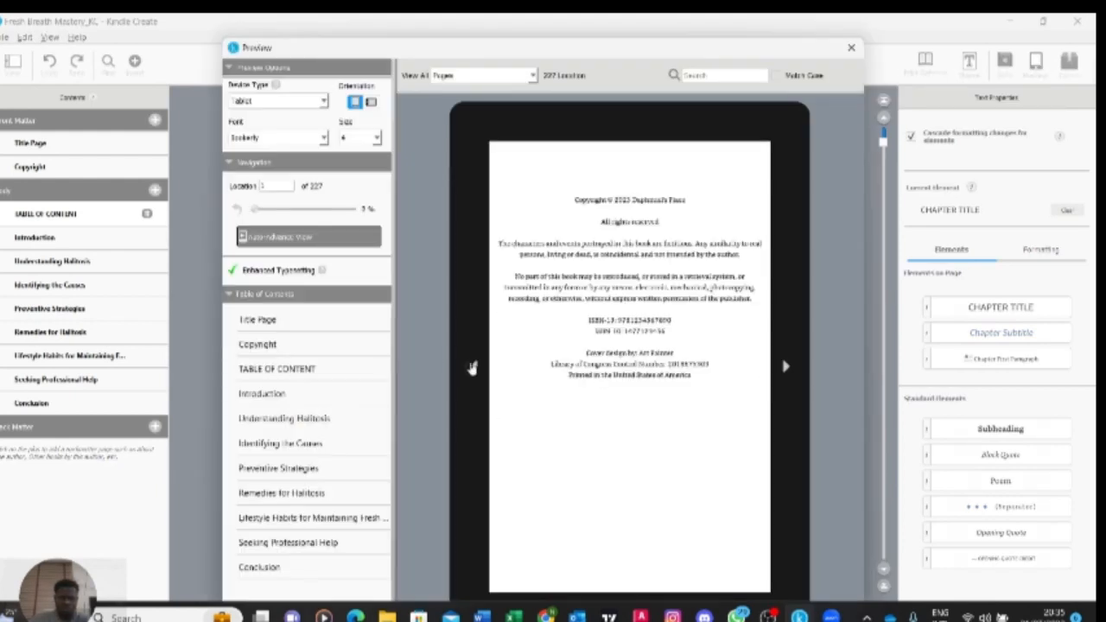
pyautogui.click(471, 369)
pyautogui.click(785, 369)
pyautogui.click(785, 369)
pyautogui.click(785, 369)
pyautogui.click(785, 369)
pyautogui.click(785, 369)
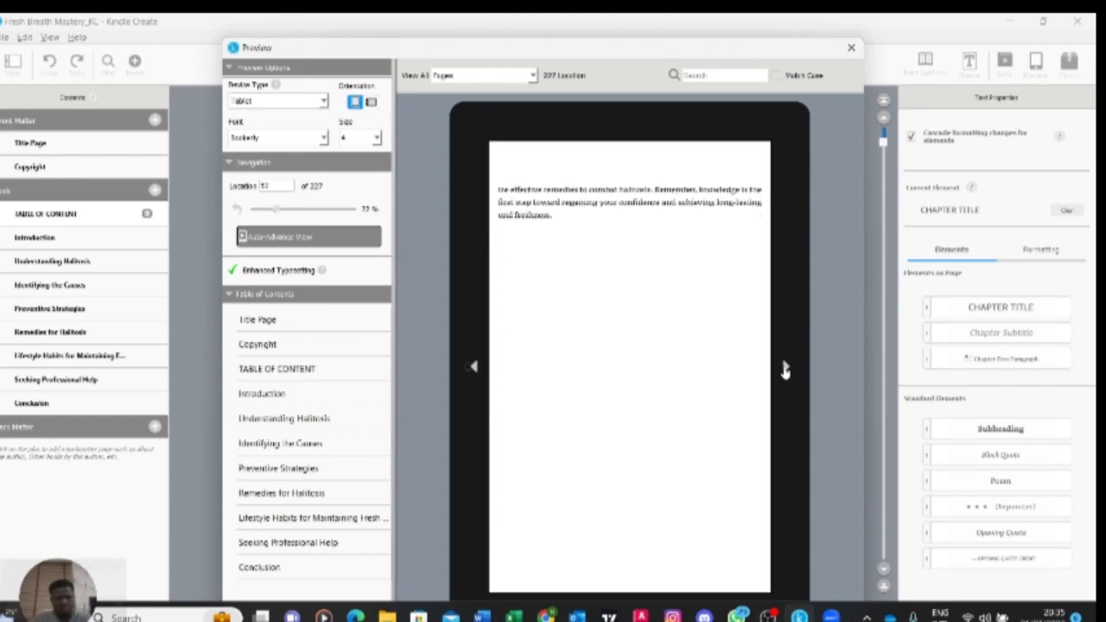
pyautogui.click(785, 369)
pyautogui.click(785, 369)
pyautogui.click(785, 369)
pyautogui.click(784, 369)
pyautogui.click(785, 369)
# Continue the preview through Remedies and Lifestyle Habits to the final page, then close and save.
pyautogui.click(784, 369)
pyautogui.click(785, 369)
pyautogui.click(785, 369)
pyautogui.click(785, 369)
pyautogui.click(784, 369)
pyautogui.click(785, 369)
pyautogui.click(785, 369)
pyautogui.click(784, 369)
pyautogui.click(785, 369)
pyautogui.click(785, 369)
pyautogui.click(785, 369)
pyautogui.click(785, 369)
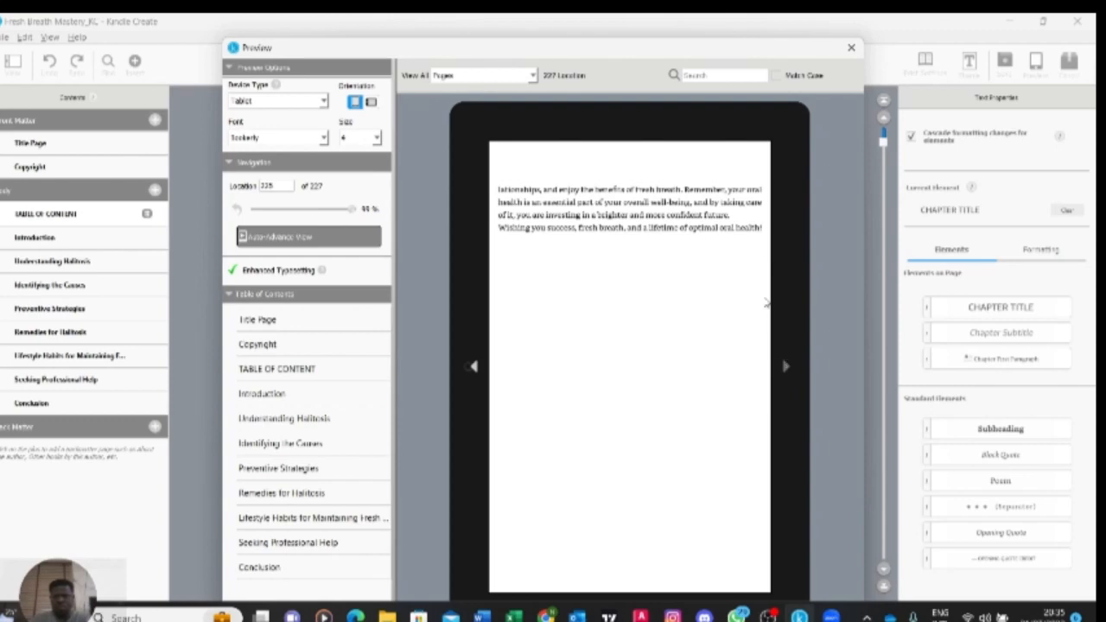
pyautogui.click(851, 47)
pyautogui.click(998, 79)
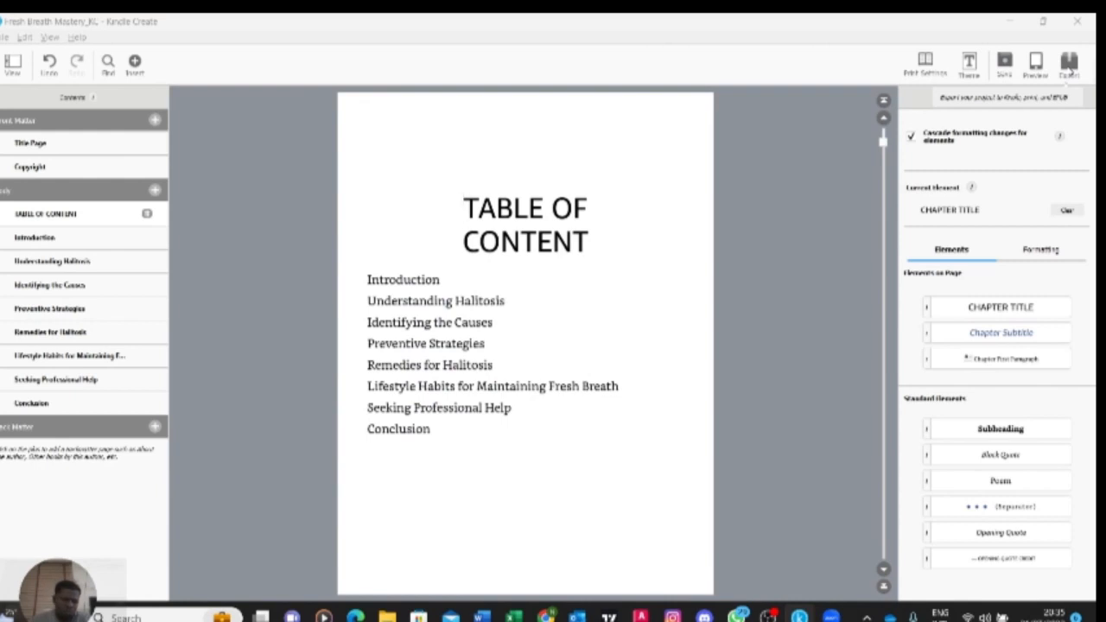
# Export the book in KPF and EPUB formats under the name 'Fresh brt Mas'.
pyautogui.click(1069, 65)
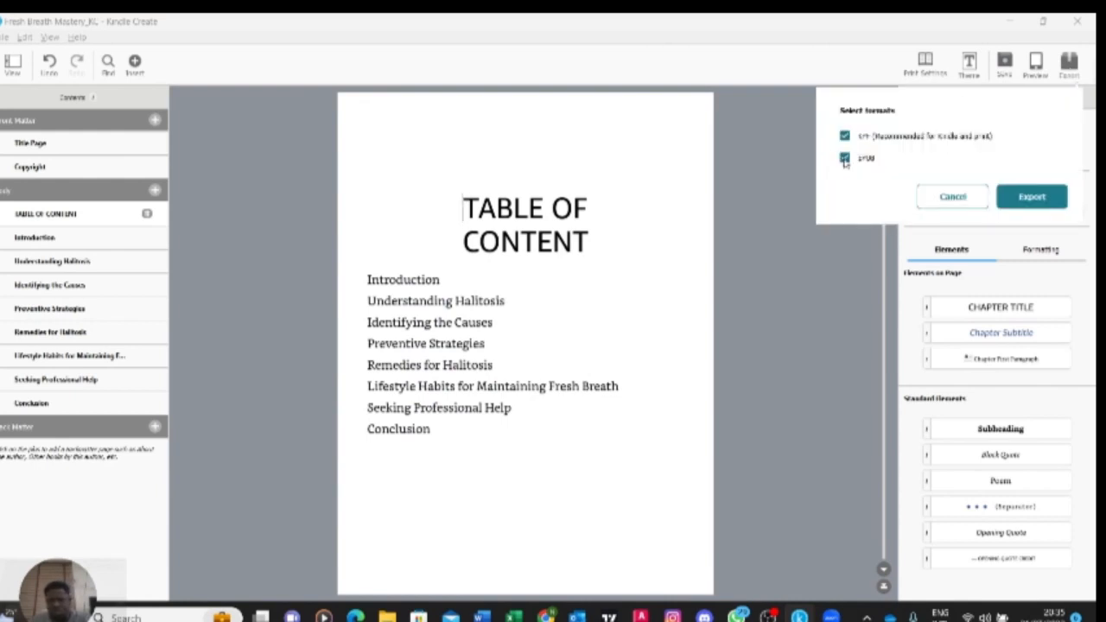
pyautogui.click(1028, 198)
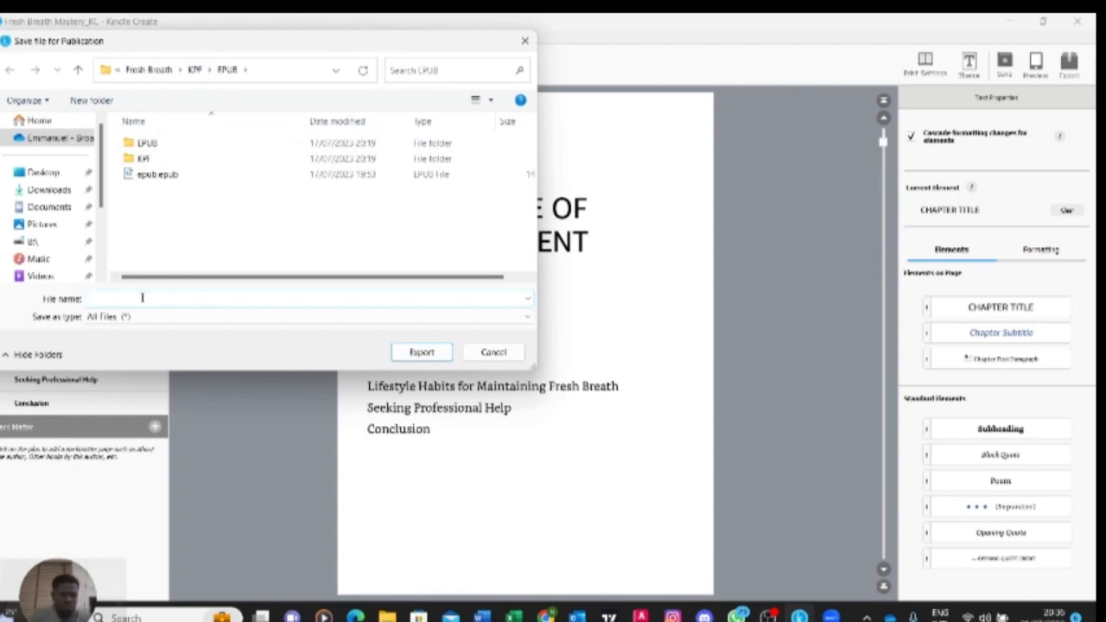
pyautogui.write('Fresh')
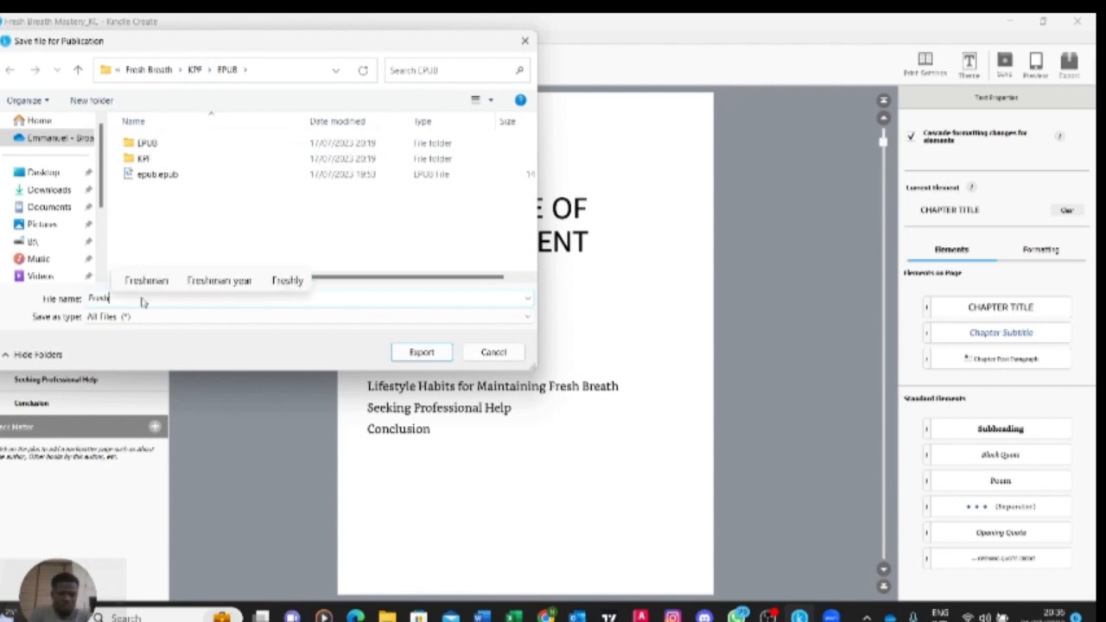
pyautogui.write(' brt')
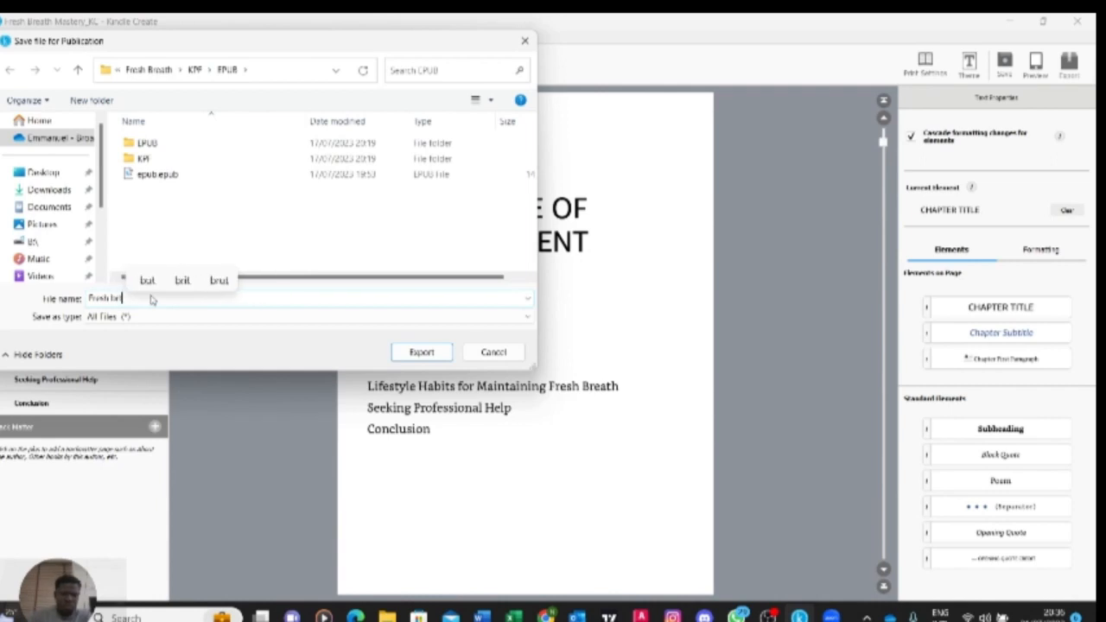
pyautogui.write(' Mas')
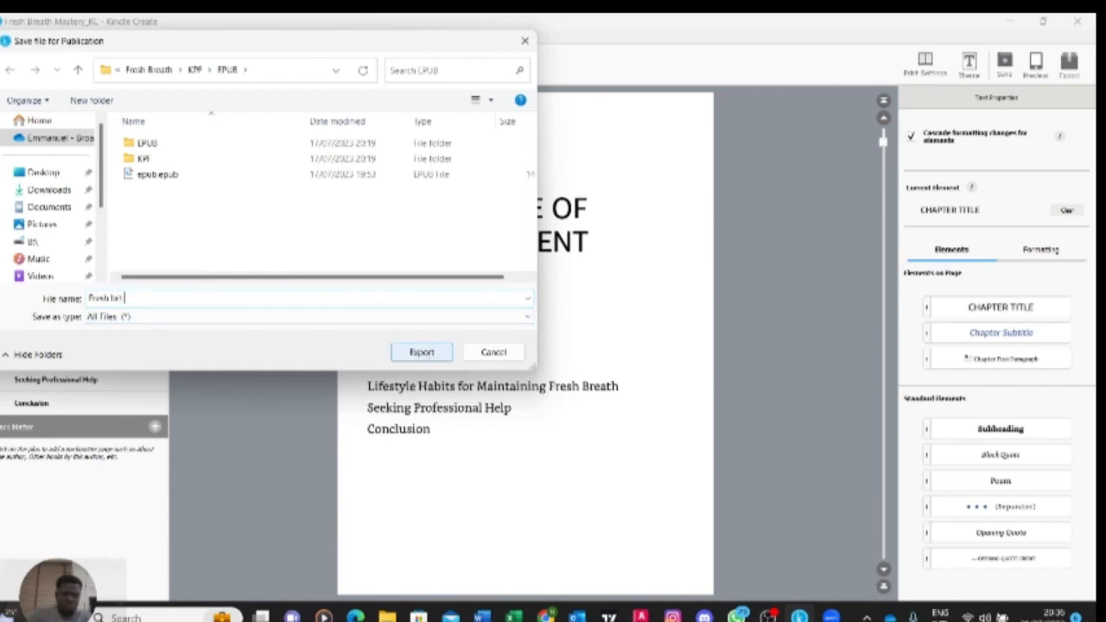
pyautogui.click(426, 359)
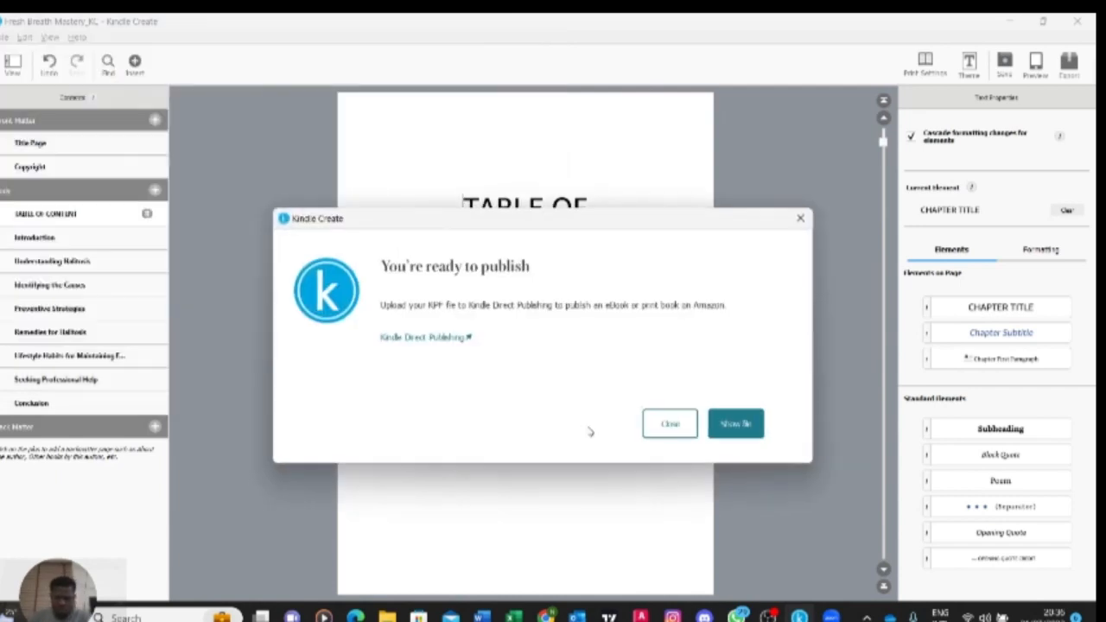
pyautogui.click(667, 425)
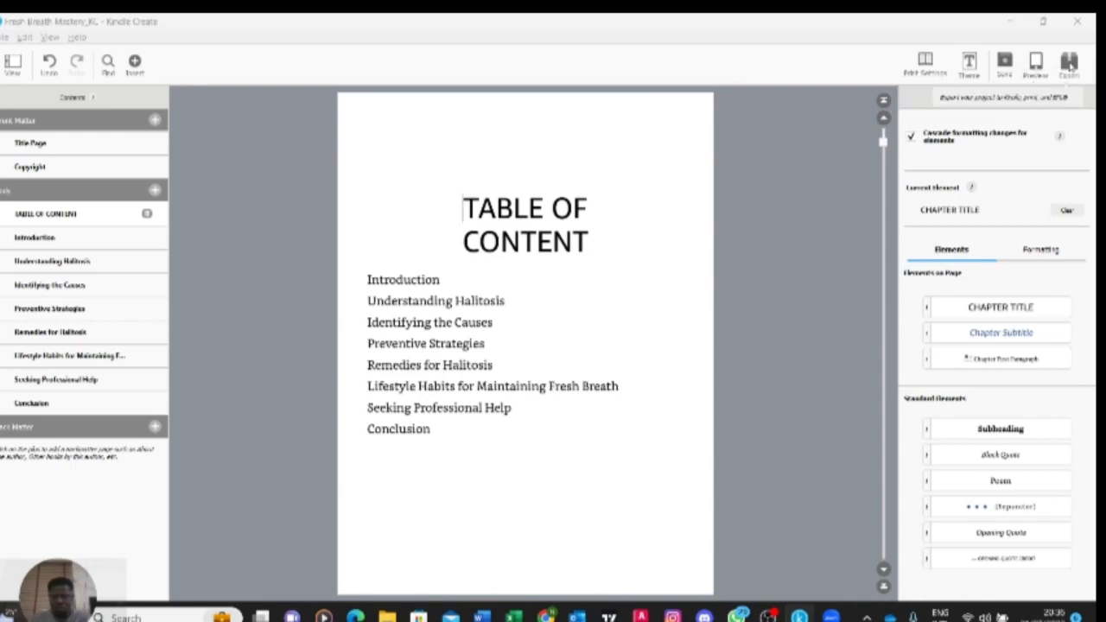
# Check the Fresh Breath Mastery_KC folder in Documents, then close File Explorer.
pyautogui.click(387, 617)
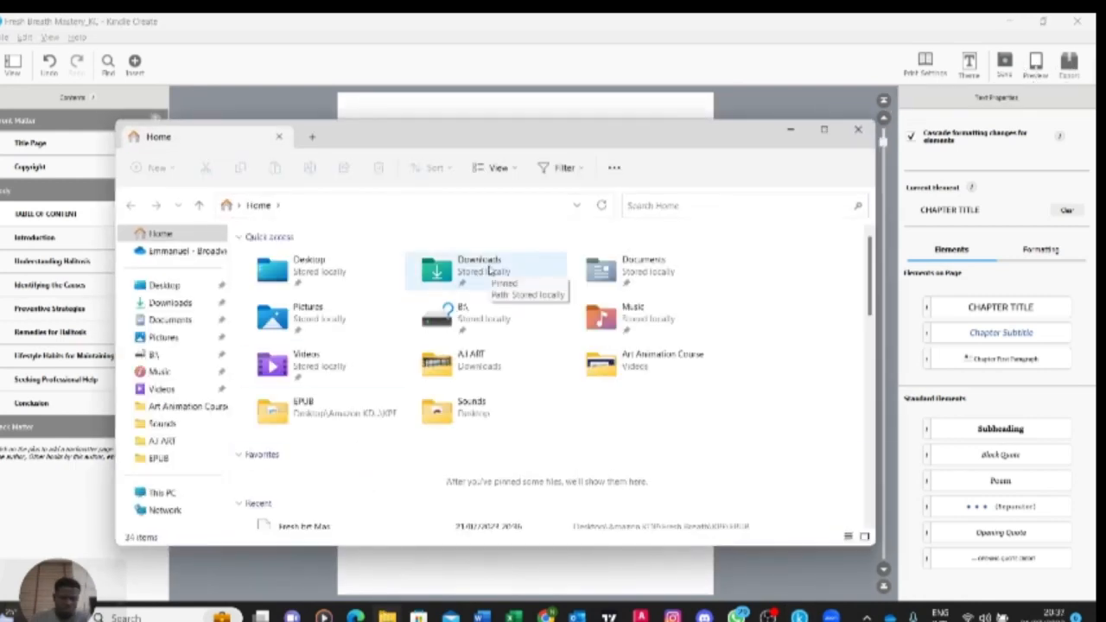
pyautogui.doubleClick(489, 272)
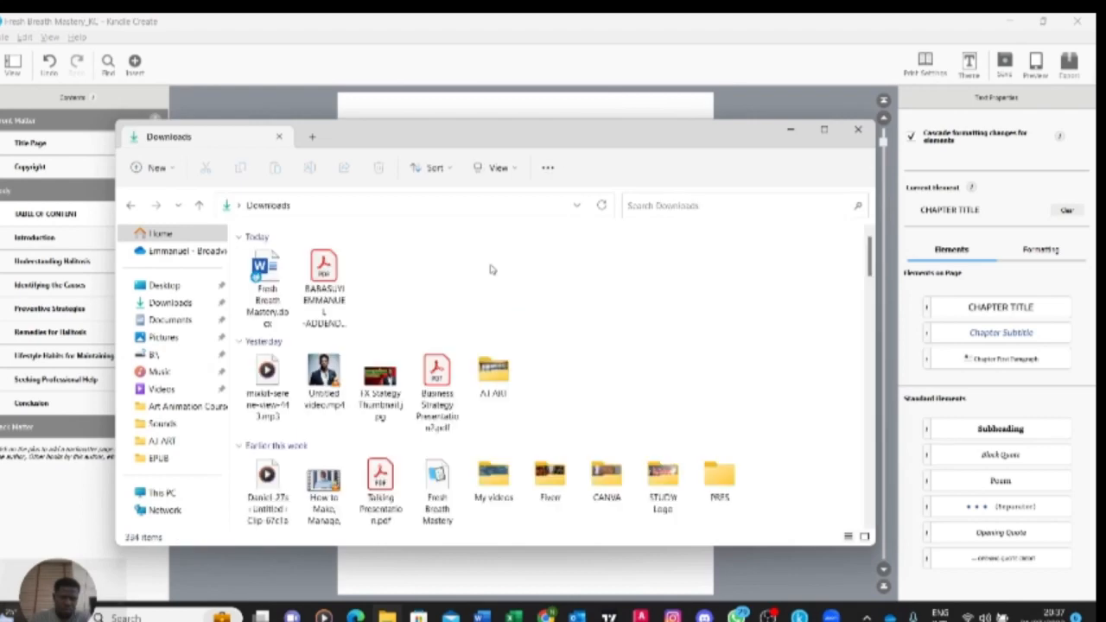
pyautogui.click(167, 321)
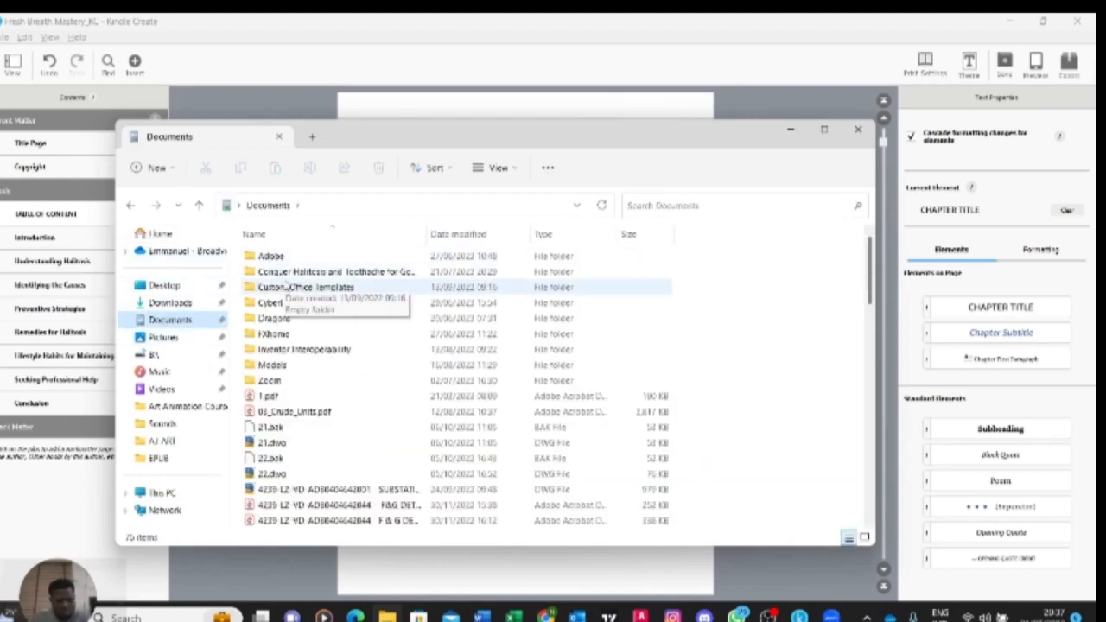
pyautogui.doubleClick(302, 272)
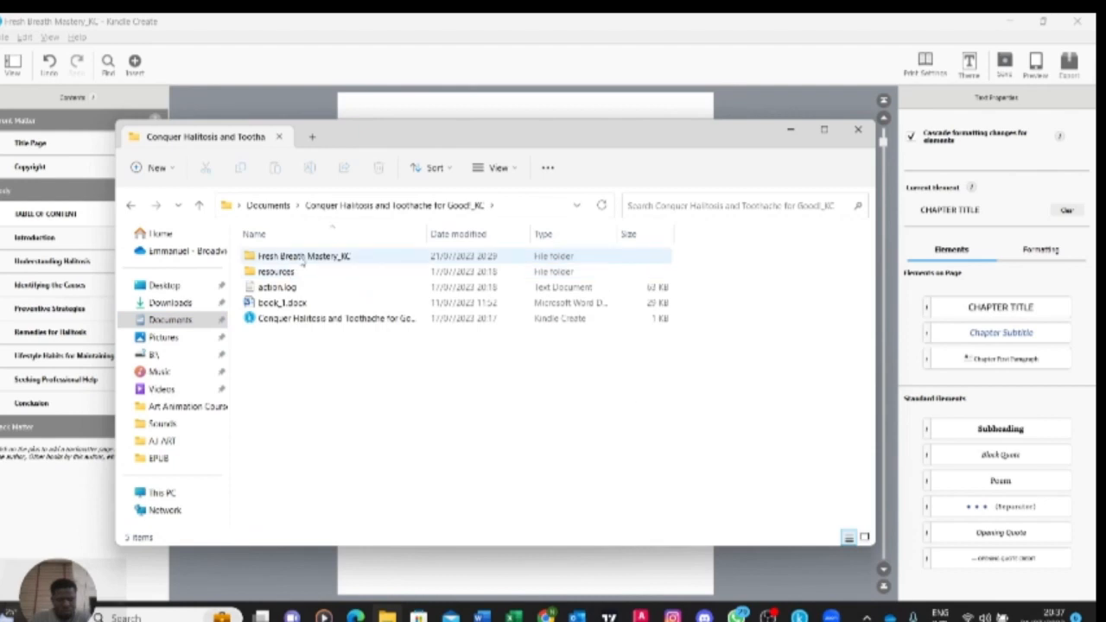
pyautogui.doubleClick(301, 259)
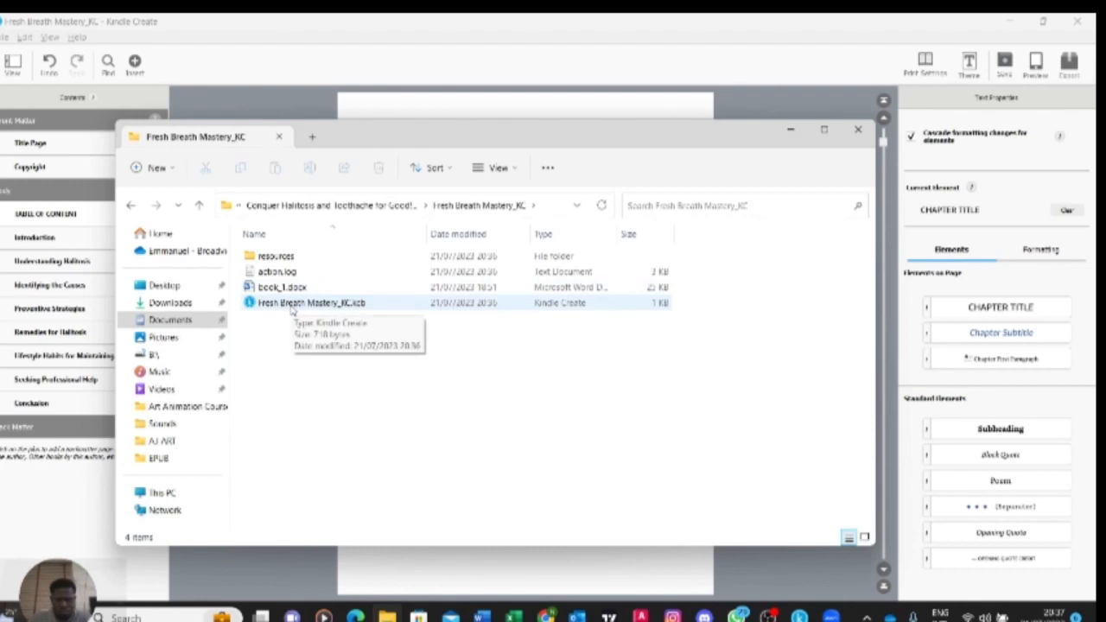
pyautogui.click(860, 131)
# Switch to Chrome and continue setup of the Fresh Breath Mastery Kindle eBook.
pyautogui.moveTo(546, 615)
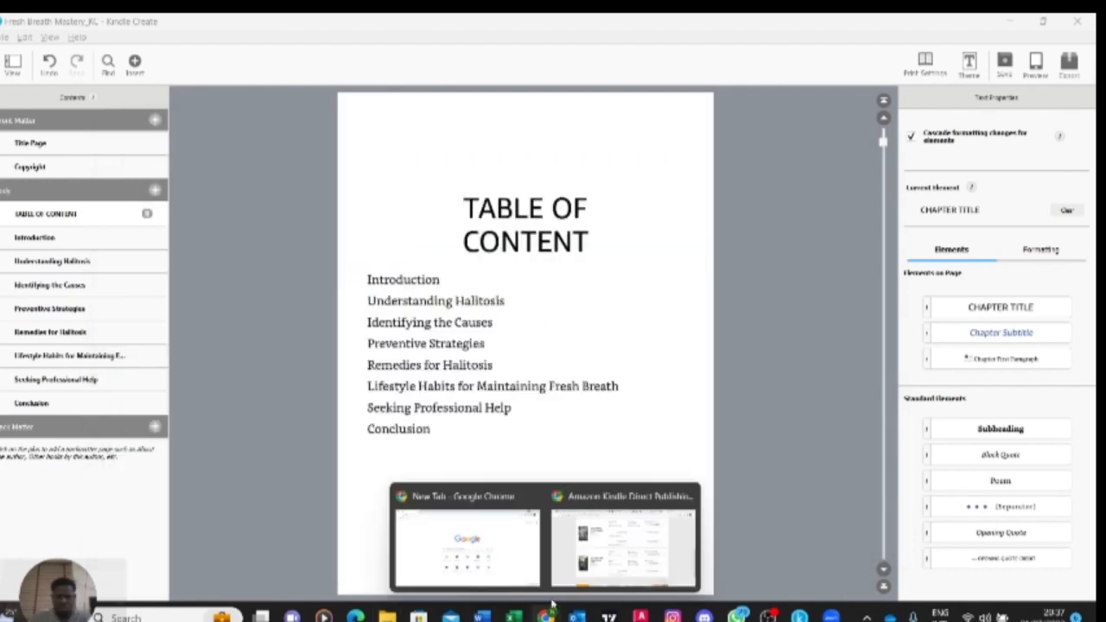
pyautogui.click(608, 557)
pyautogui.scroll(5, 597, 285)
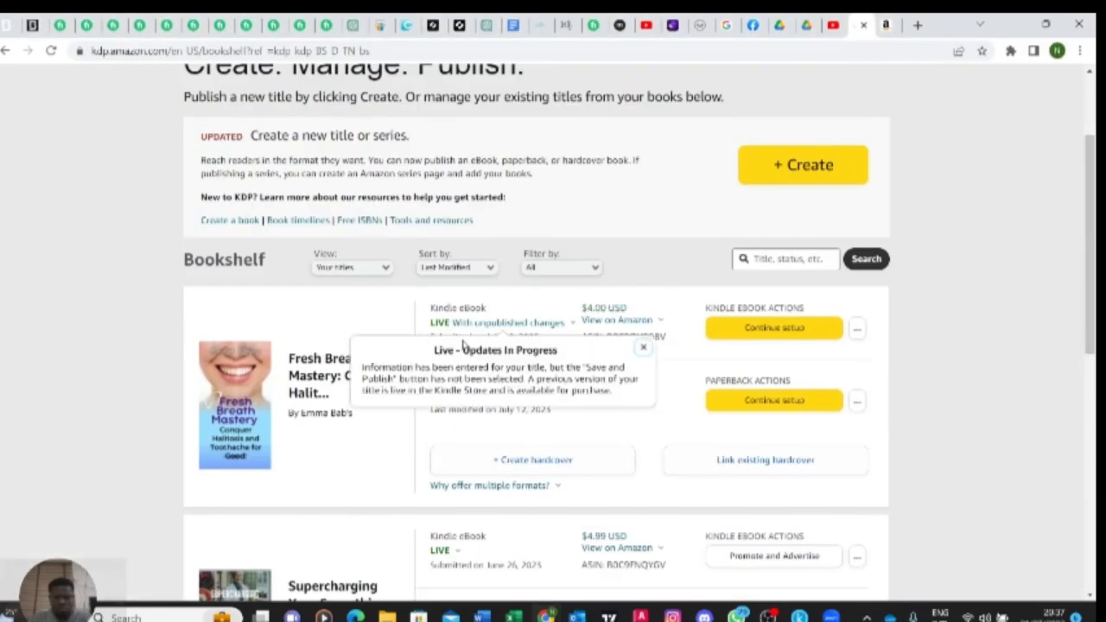
pyautogui.click(775, 329)
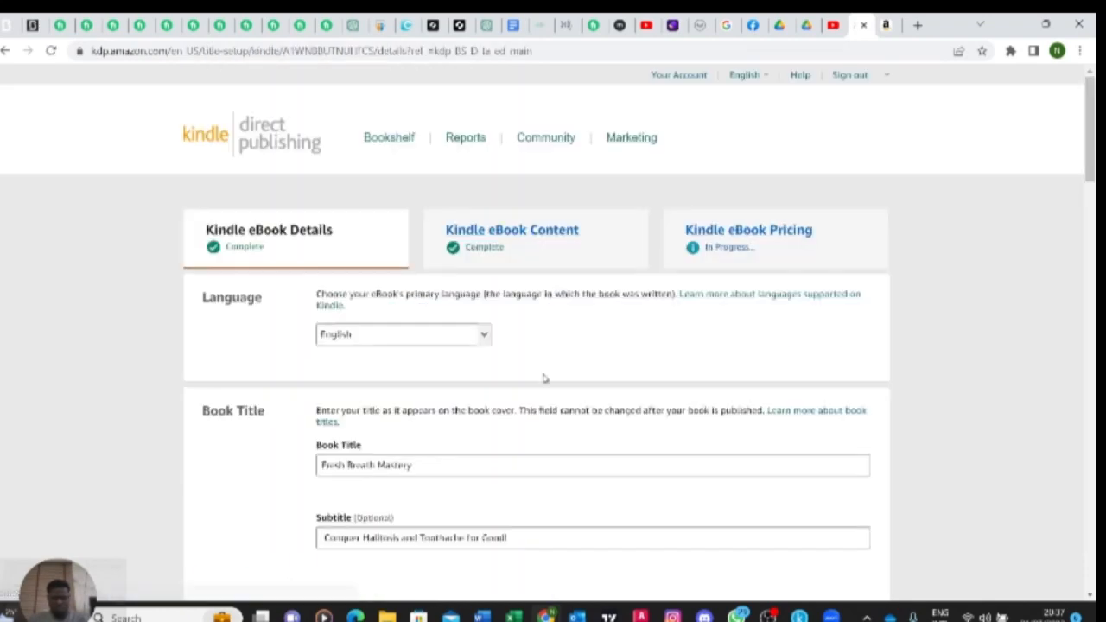
# Scroll the Details page to review description, publishing rights, audience and reading age.
pyautogui.scroll(-2, 455, 338)
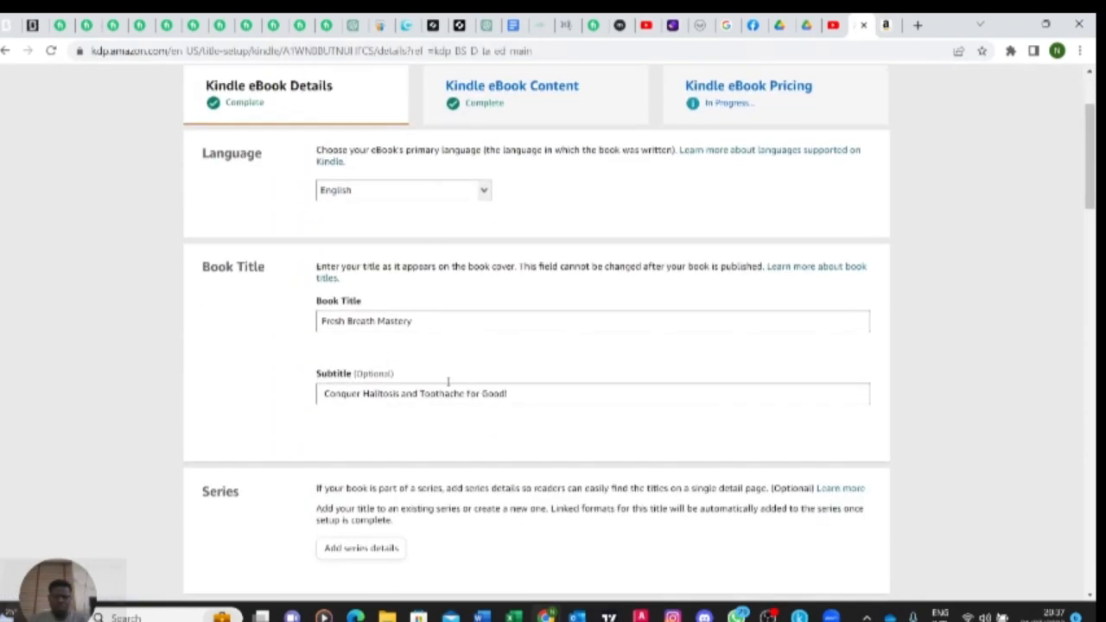
pyautogui.scroll(-4, 467, 400)
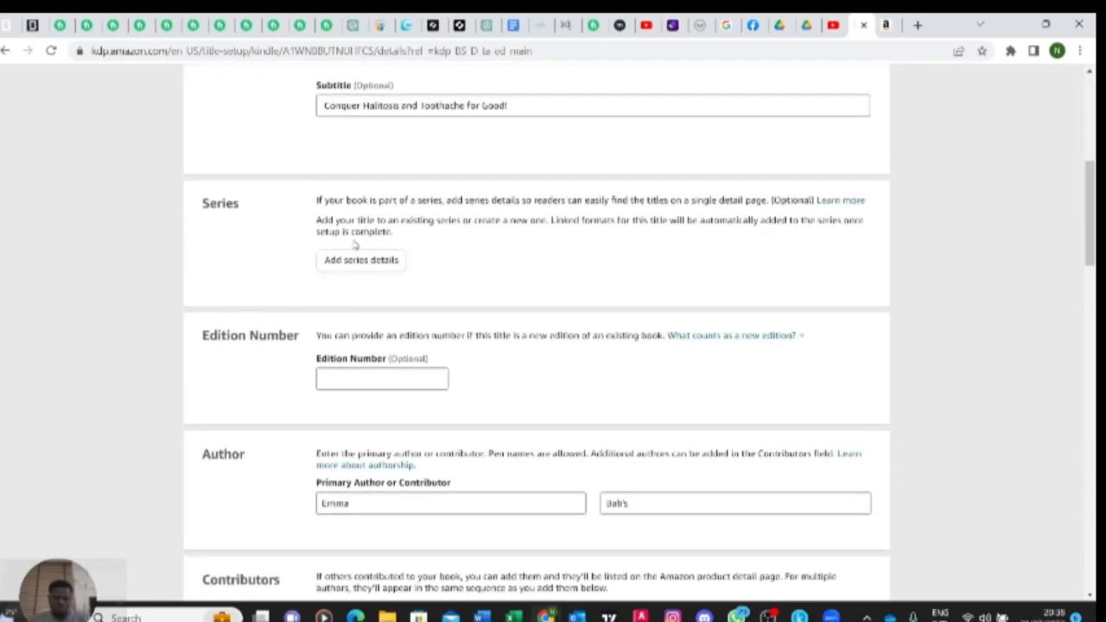
pyautogui.scroll(-2, 383, 283)
pyautogui.scroll(-2, 391, 256)
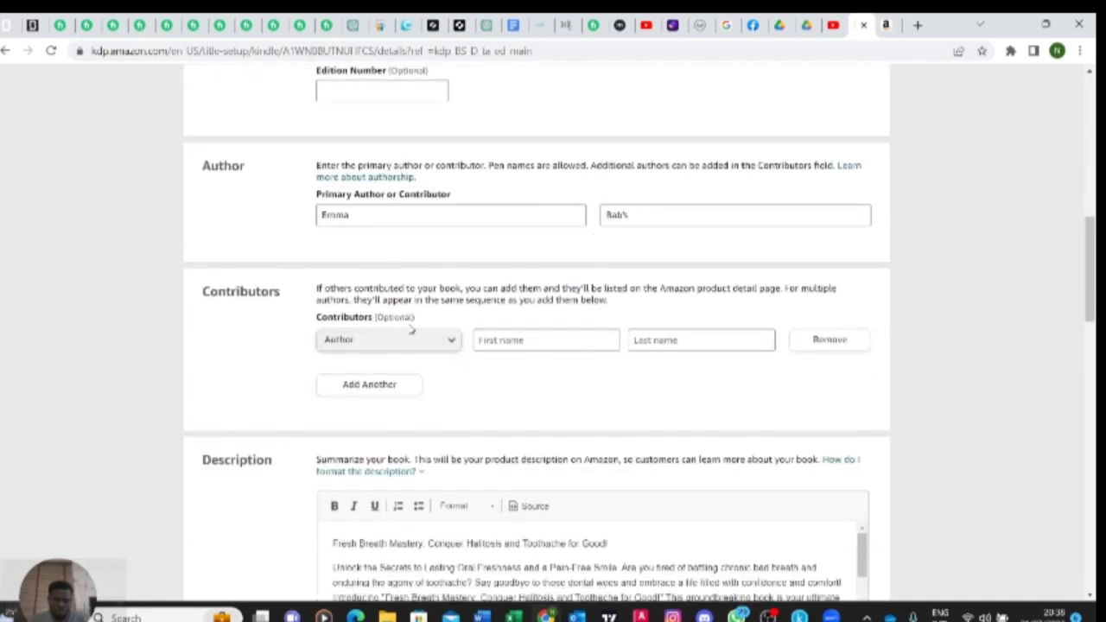
pyautogui.scroll(-2, 359, 279)
pyautogui.scroll(5, 397, 363)
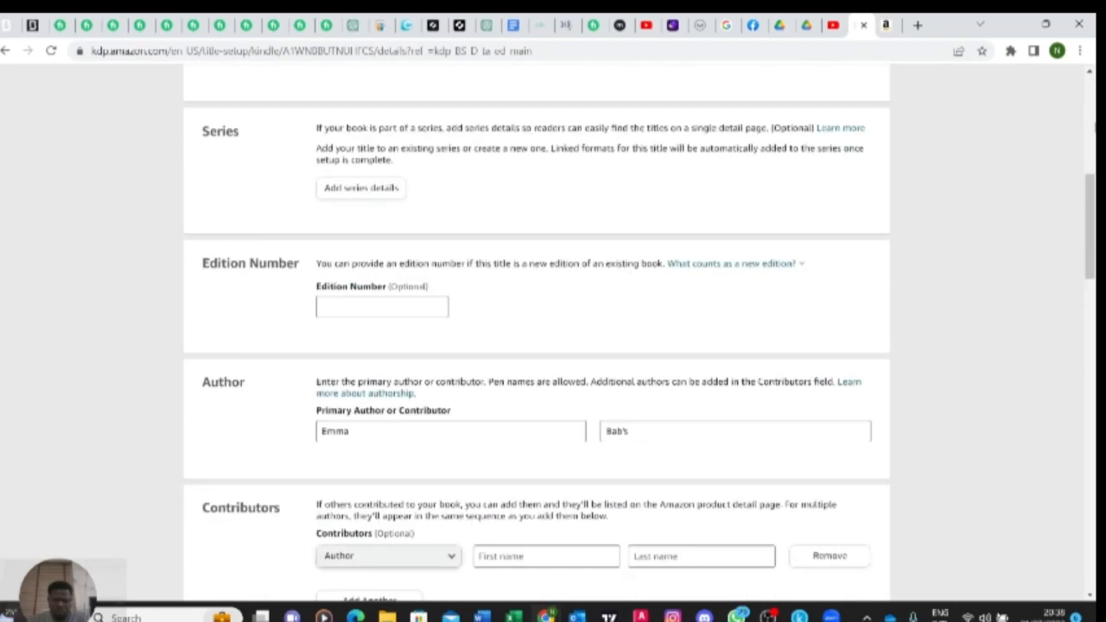
pyautogui.moveTo(1087, 238); pyautogui.dragTo(1069, 341)
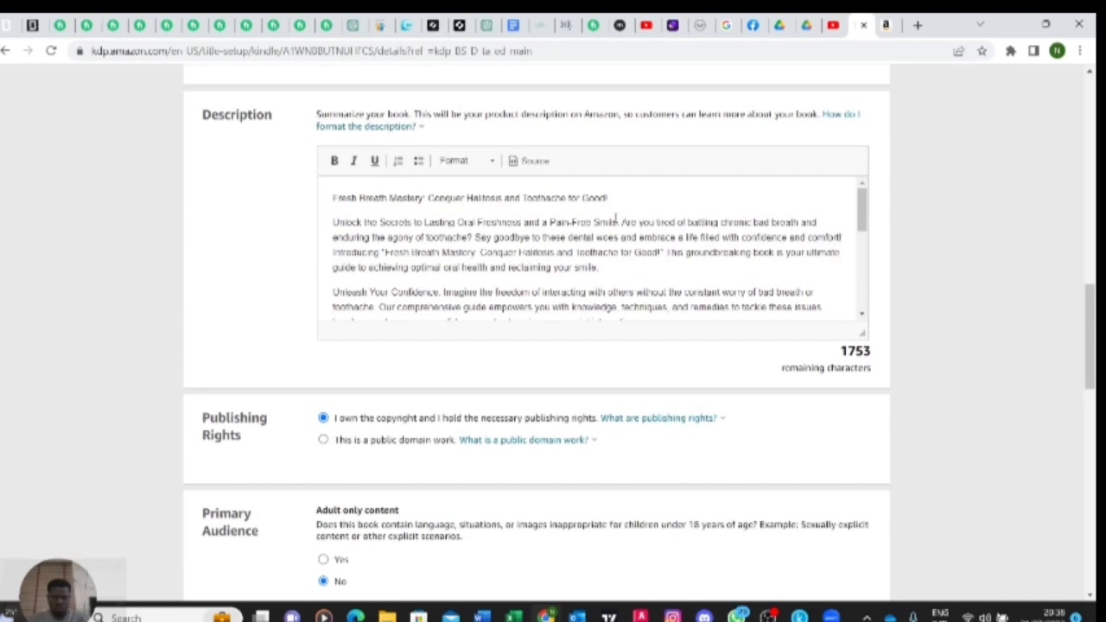
pyautogui.moveTo(1090, 339); pyautogui.dragTo(1083, 385)
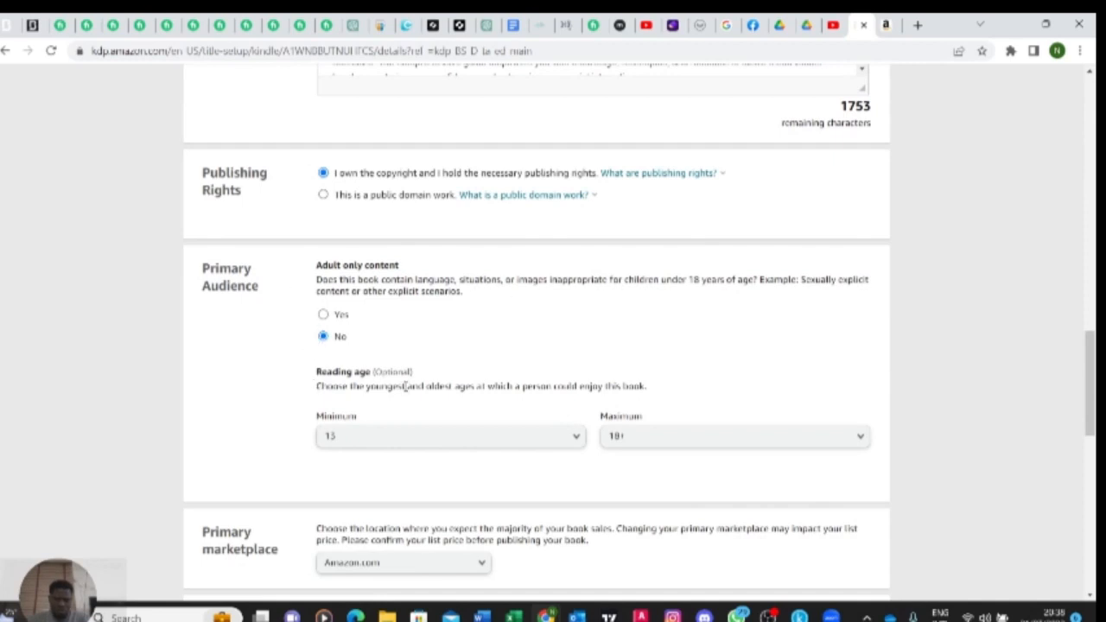
# Set the minimum reading age to 8 and scroll down to the keywords section.
pyautogui.moveTo(1090, 392); pyautogui.dragTo(1090, 435)
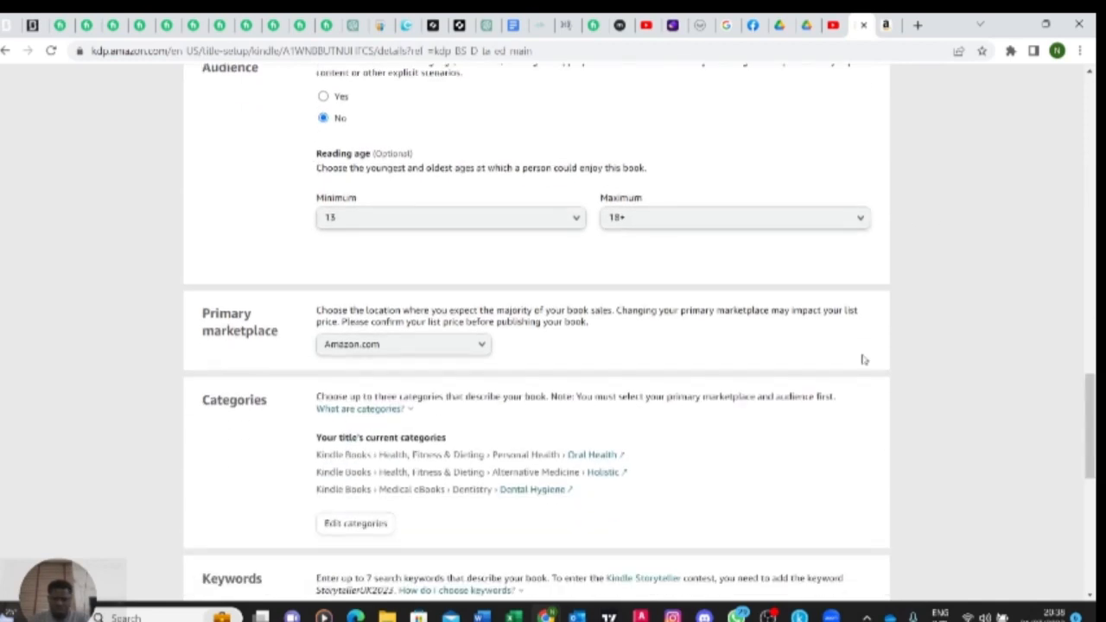
pyautogui.click(579, 224)
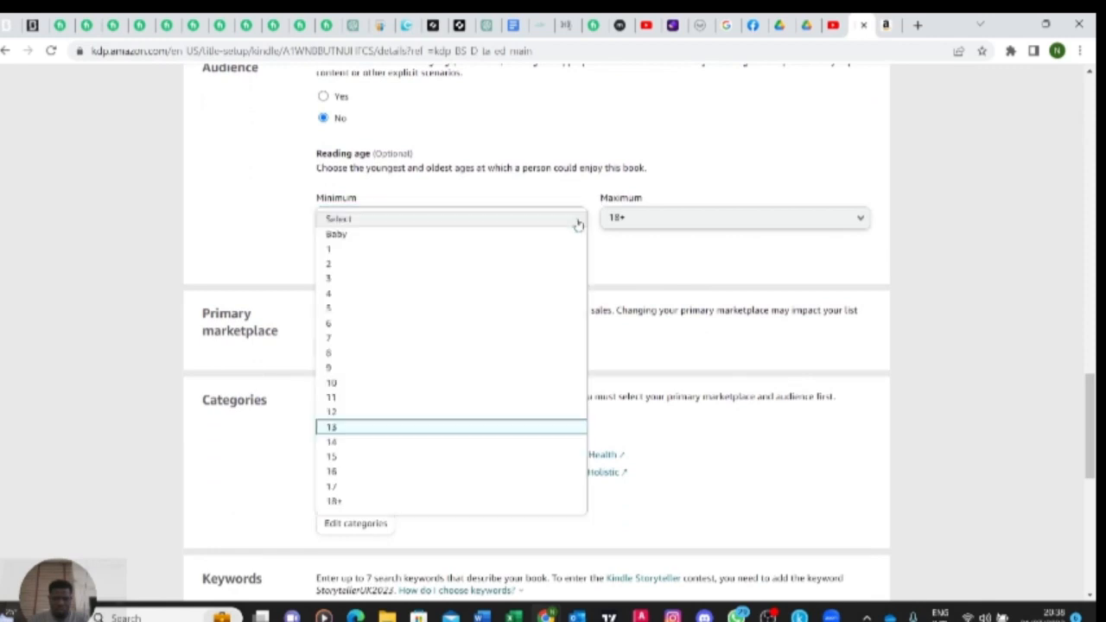
pyautogui.click(338, 356)
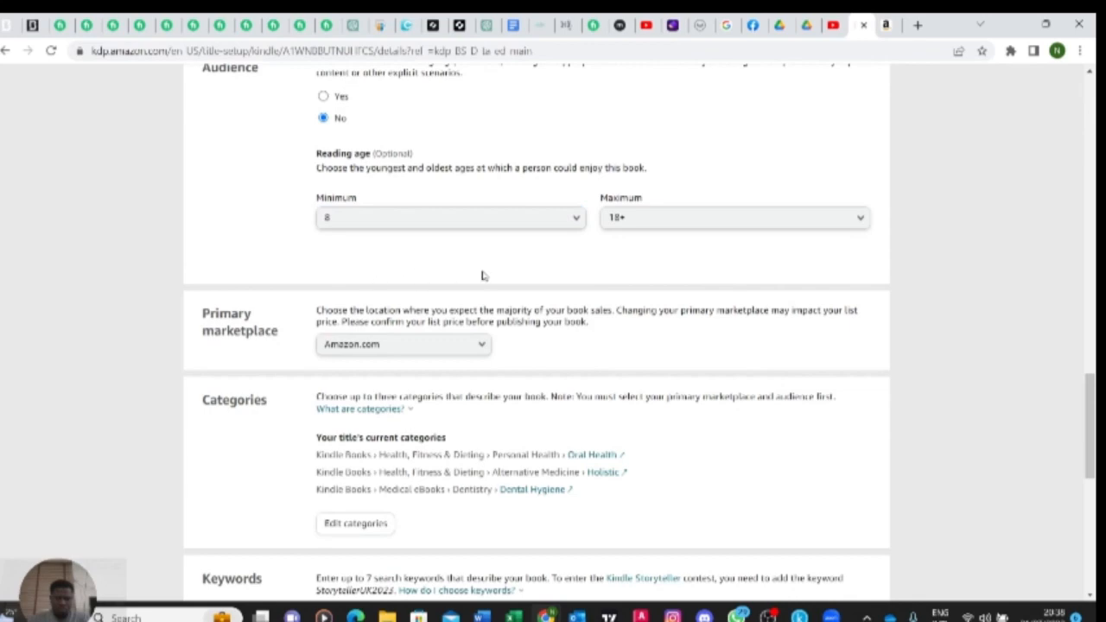
pyautogui.moveTo(1092, 401); pyautogui.dragTo(1091, 482)
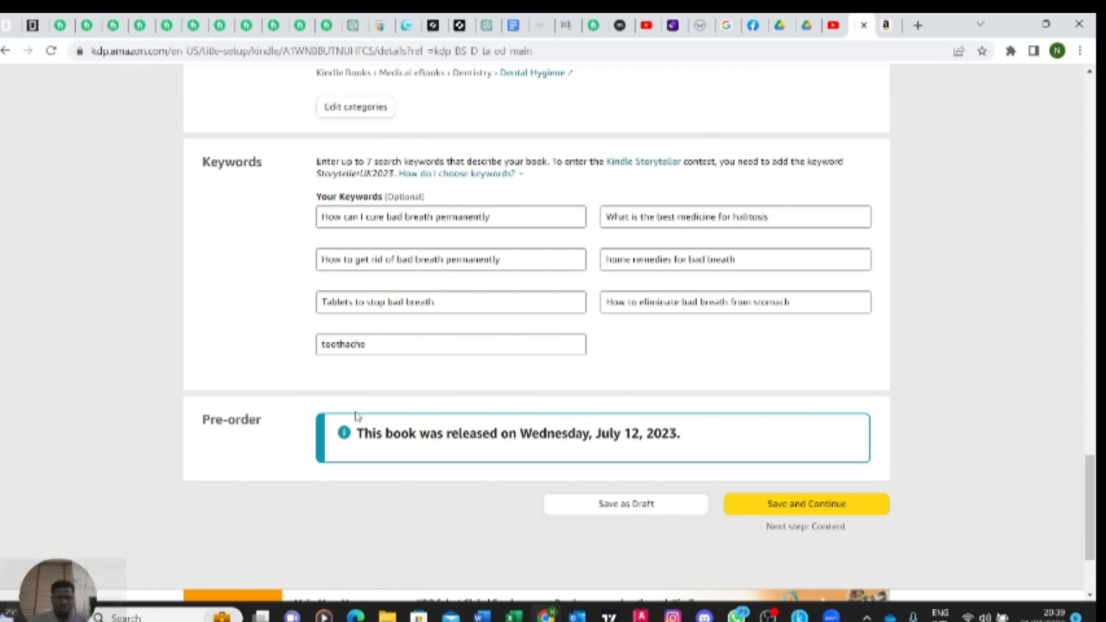
pyautogui.scroll(-3, 724, 446)
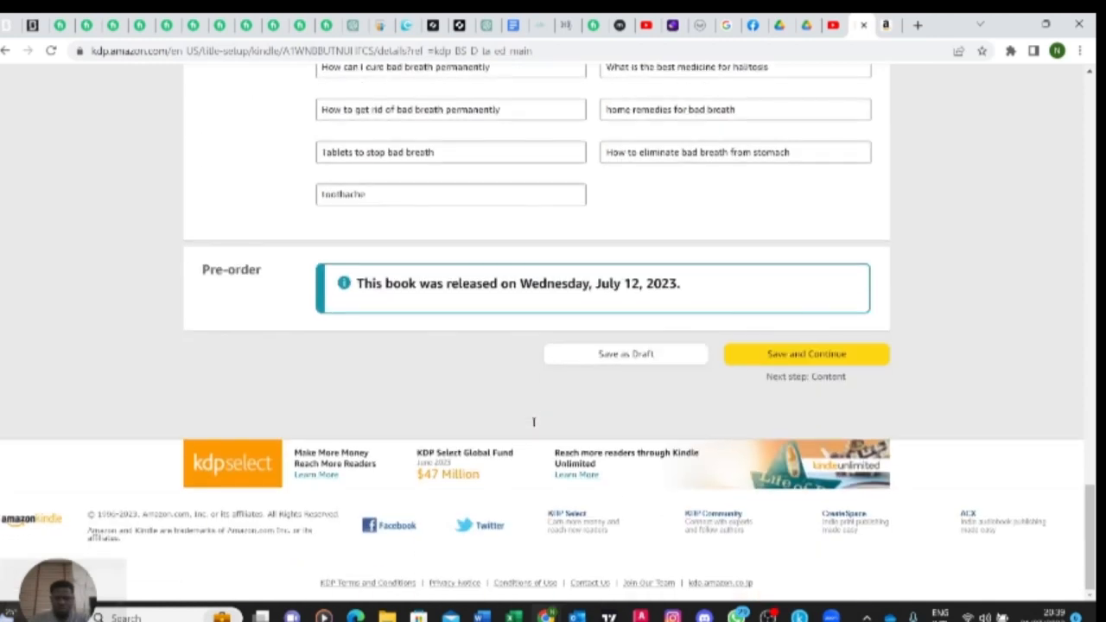
# Save the eBook details and upload book_1.docx from the Fresh Breath Mastery folder as the manuscript.
pyautogui.click(806, 355)
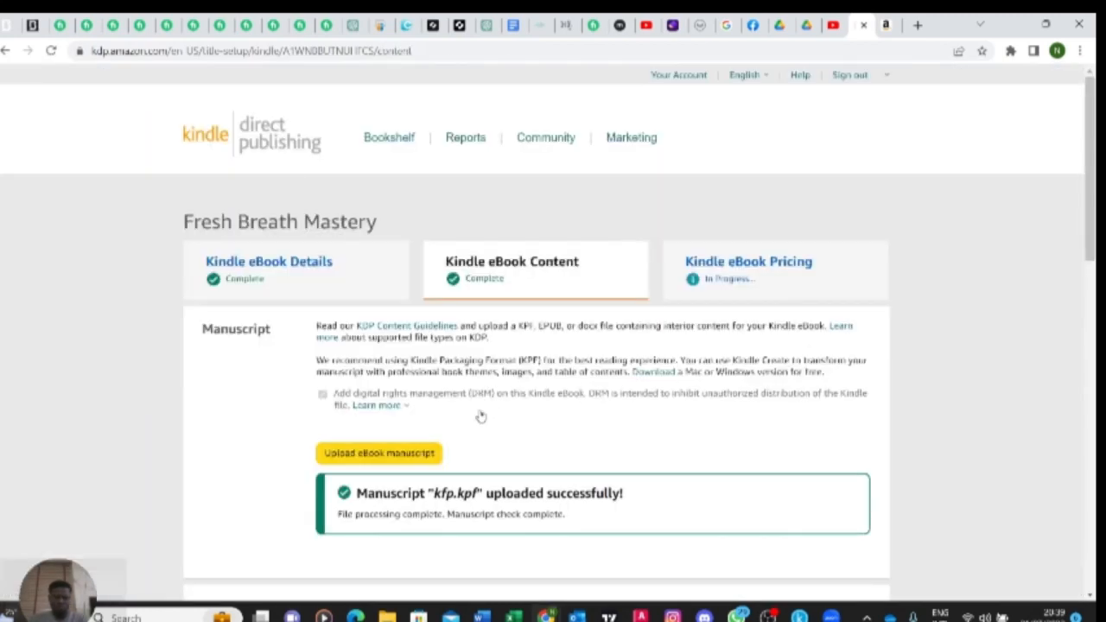
pyautogui.scroll(-2, 481, 415)
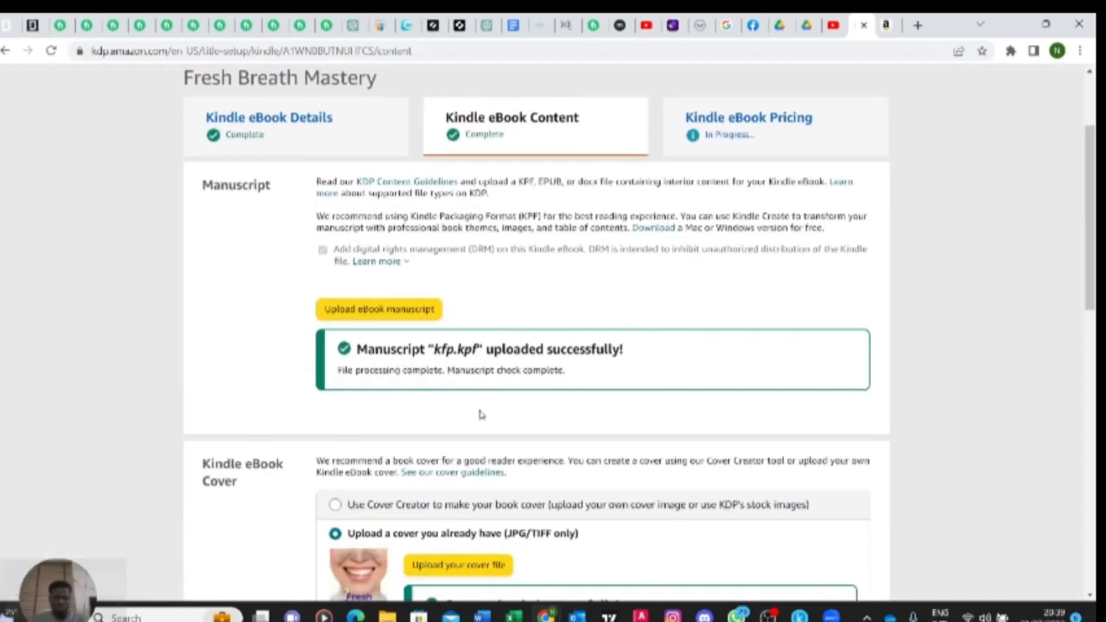
pyautogui.click(379, 311)
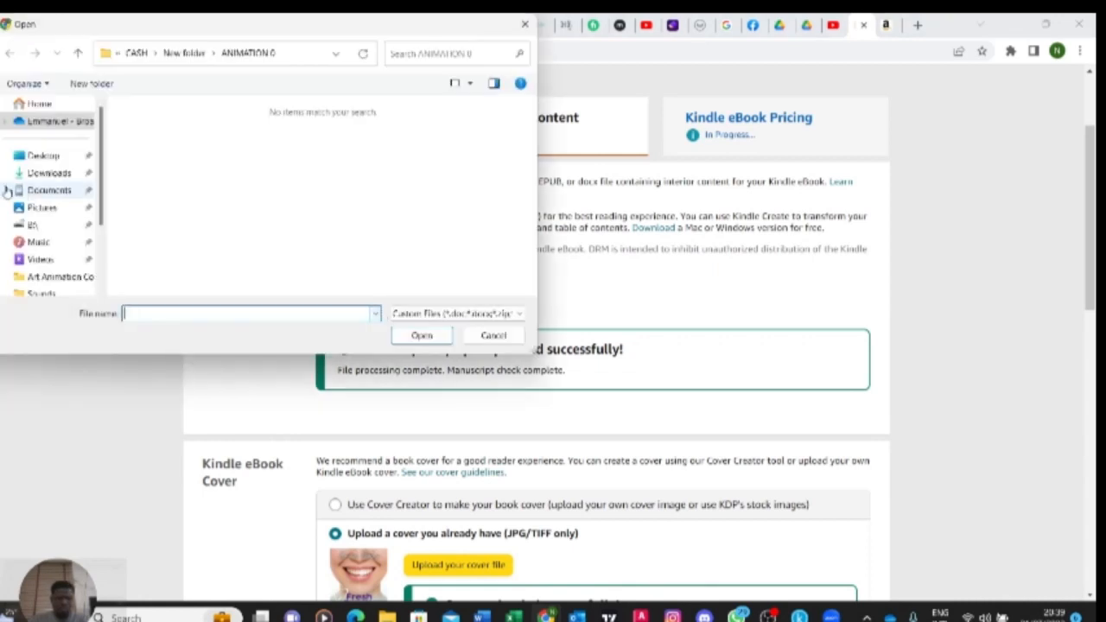
pyautogui.click(41, 192)
pyautogui.doubleClick(155, 141)
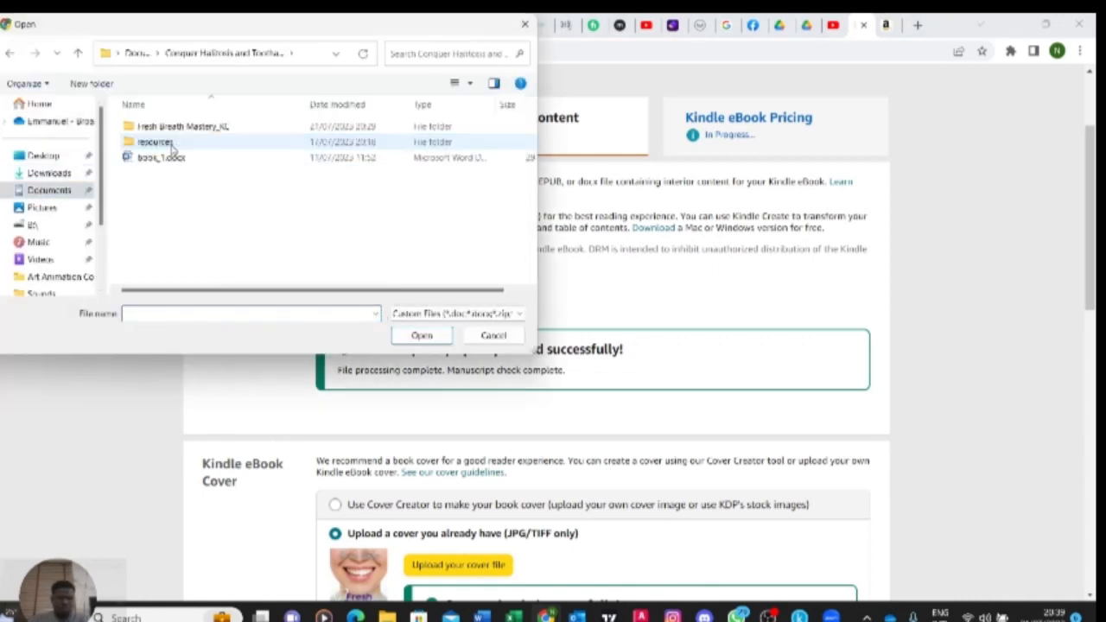
pyautogui.doubleClick(171, 127)
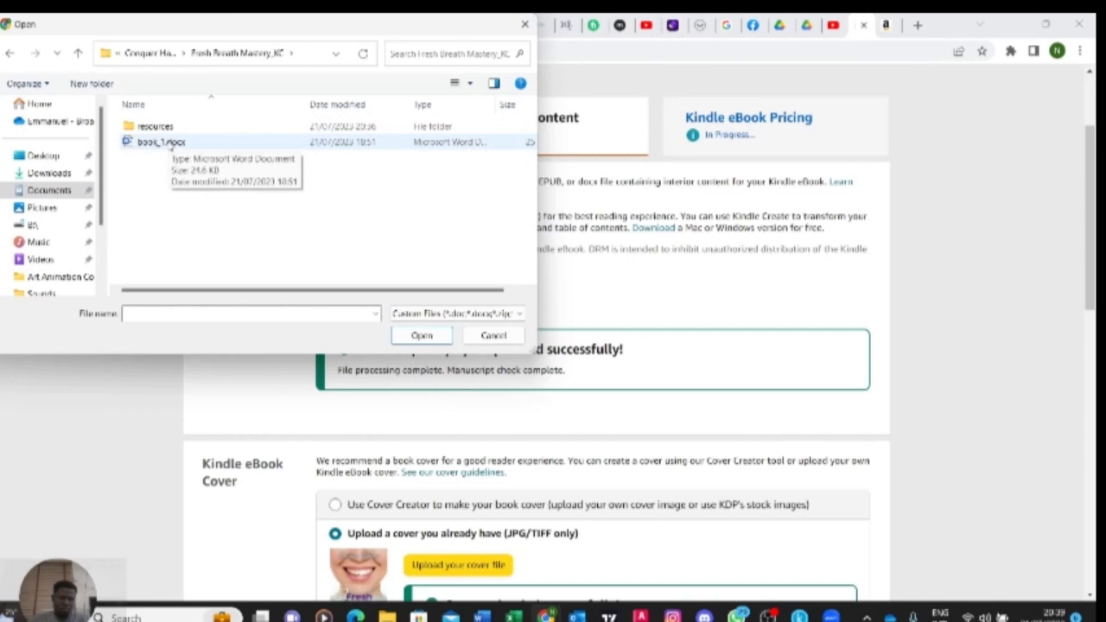
pyautogui.doubleClick(171, 143)
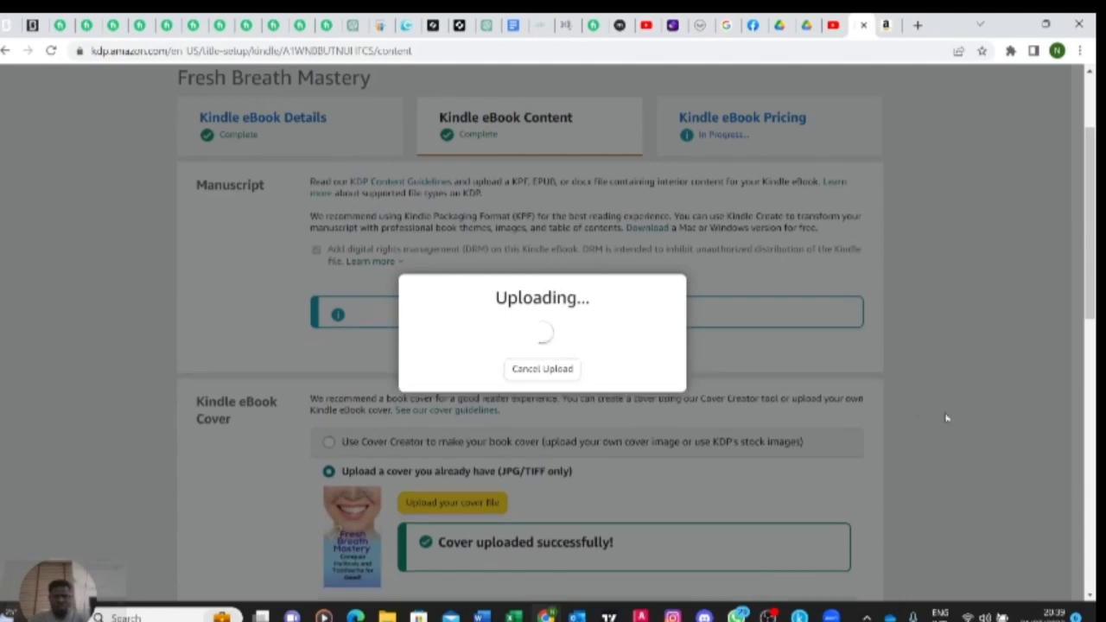
# Scroll the content page to confirm the manuscript and cover passed the checks.
pyautogui.scroll(-3, 968, 407)
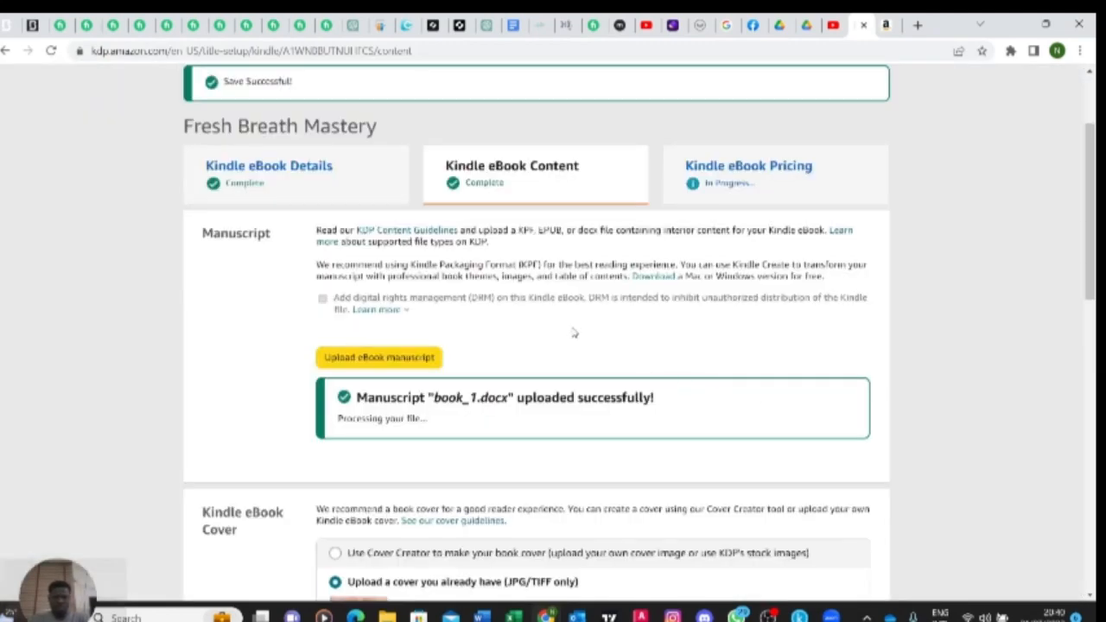
pyautogui.scroll(-3, 573, 333)
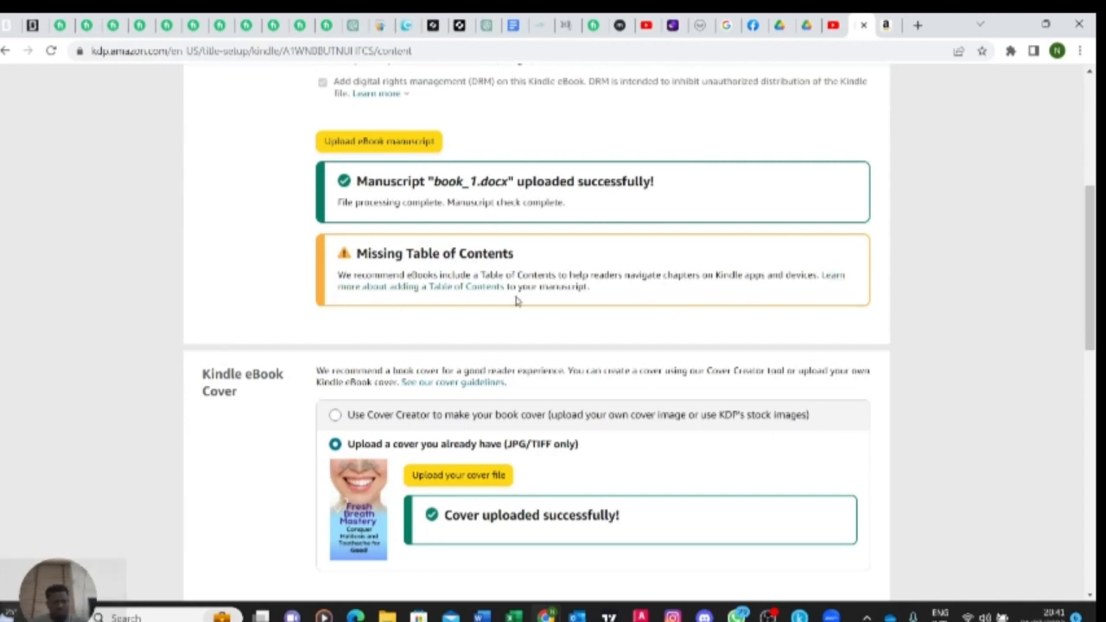
pyautogui.scroll(-5, 516, 300)
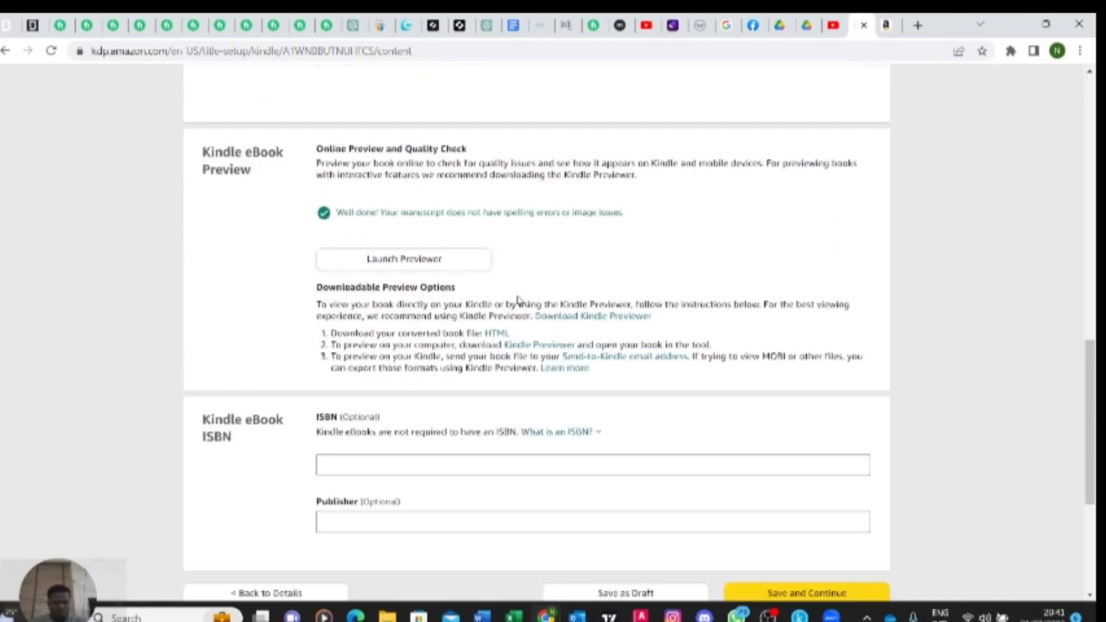
pyautogui.scroll(5, 516, 300)
pyautogui.scroll(-3, 522, 305)
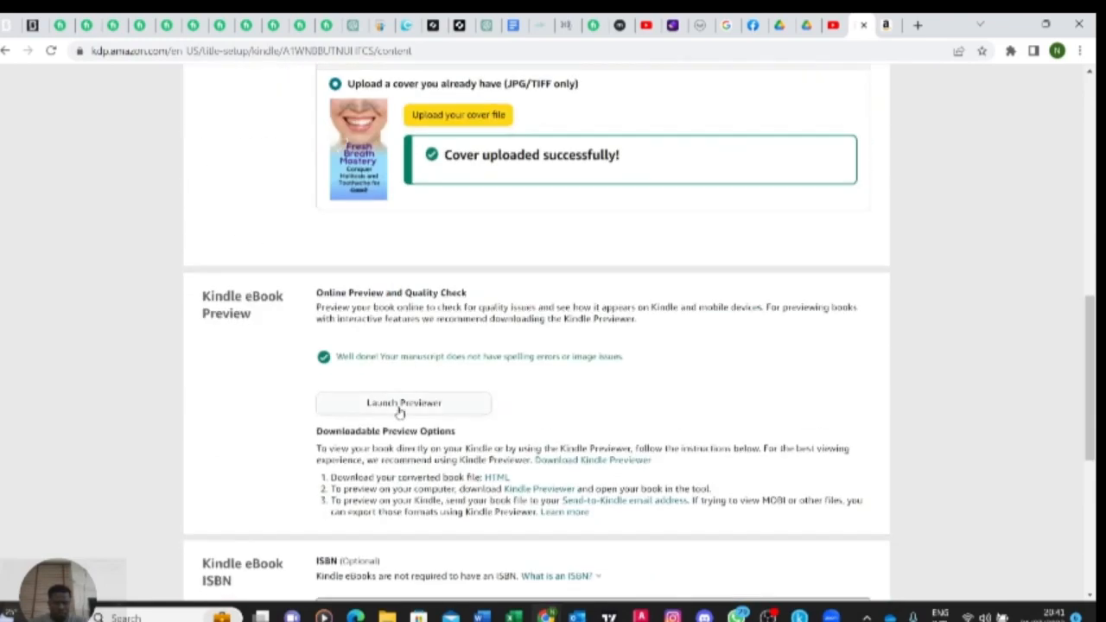
# Page the online eBook preview from the cover to the Understanding Halitosis chapter, then exit it.
pyautogui.click(399, 409)
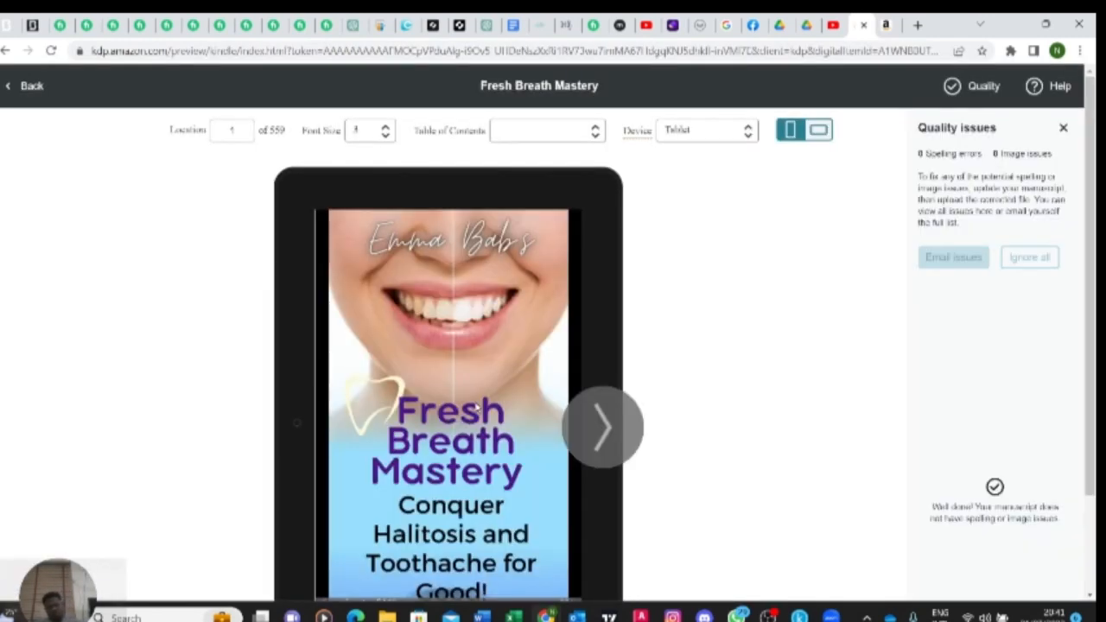
pyautogui.scroll(-2, 545, 423)
pyautogui.scroll(2, 544, 423)
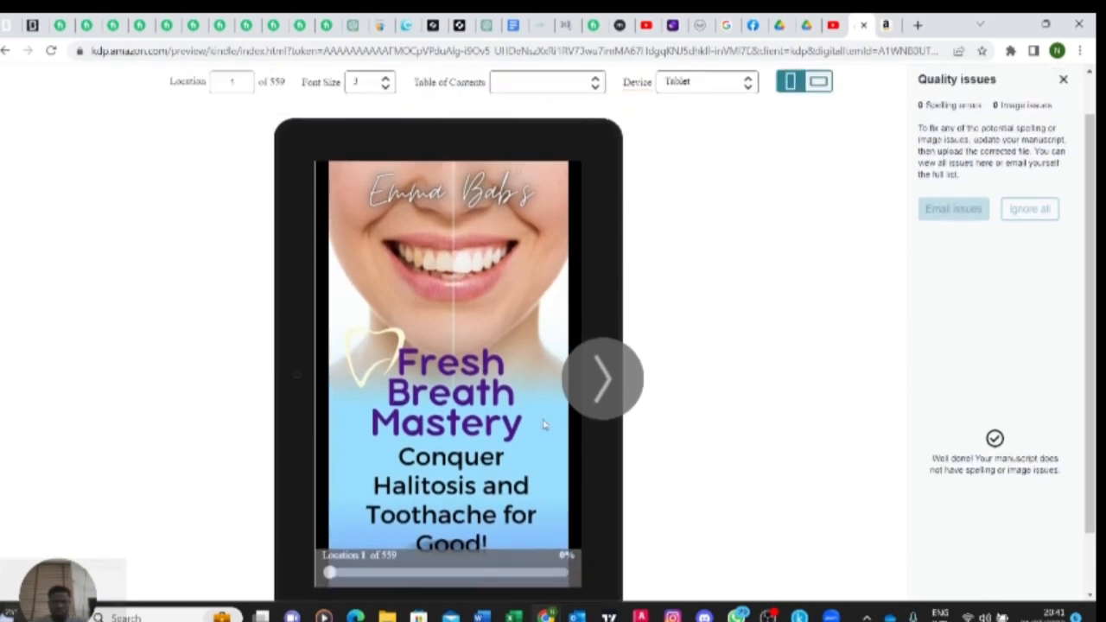
pyautogui.click(598, 378)
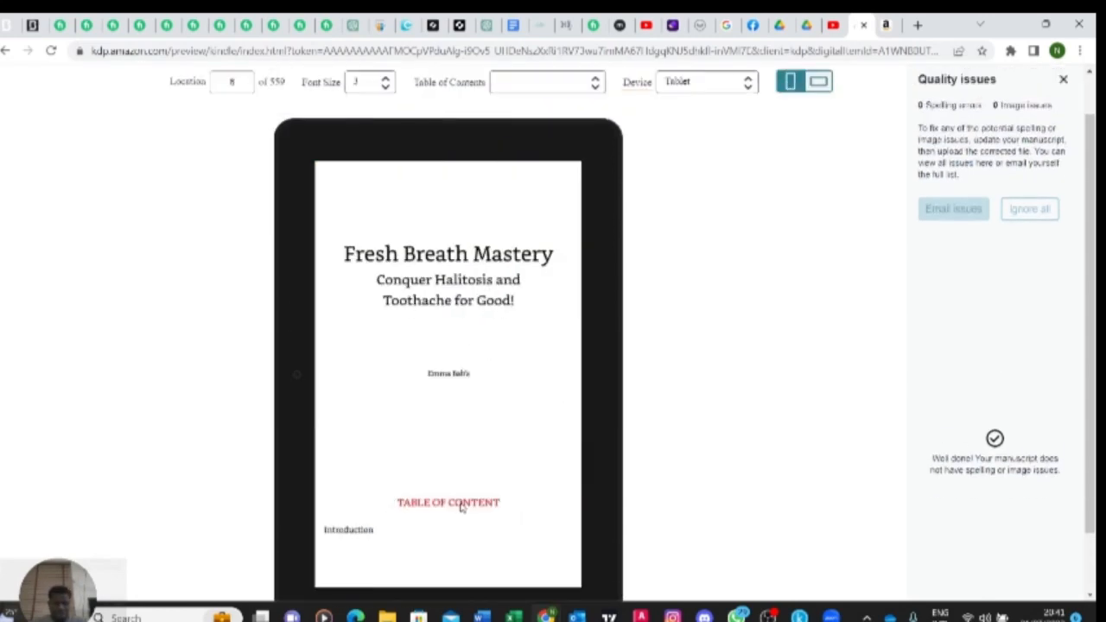
pyautogui.click(579, 390)
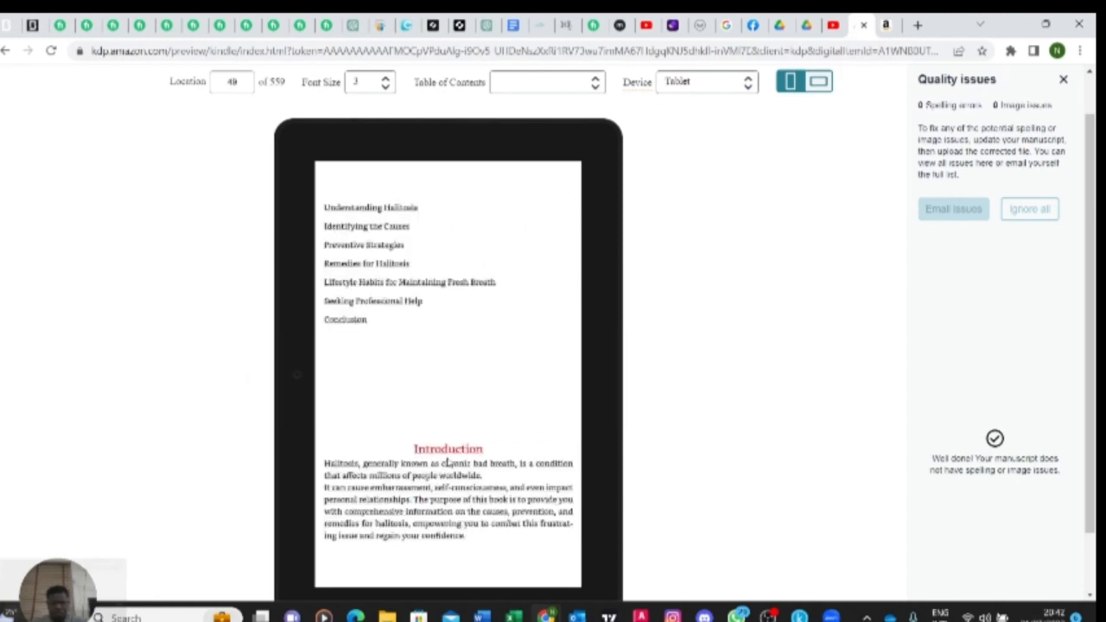
pyautogui.click(593, 376)
pyautogui.click(593, 374)
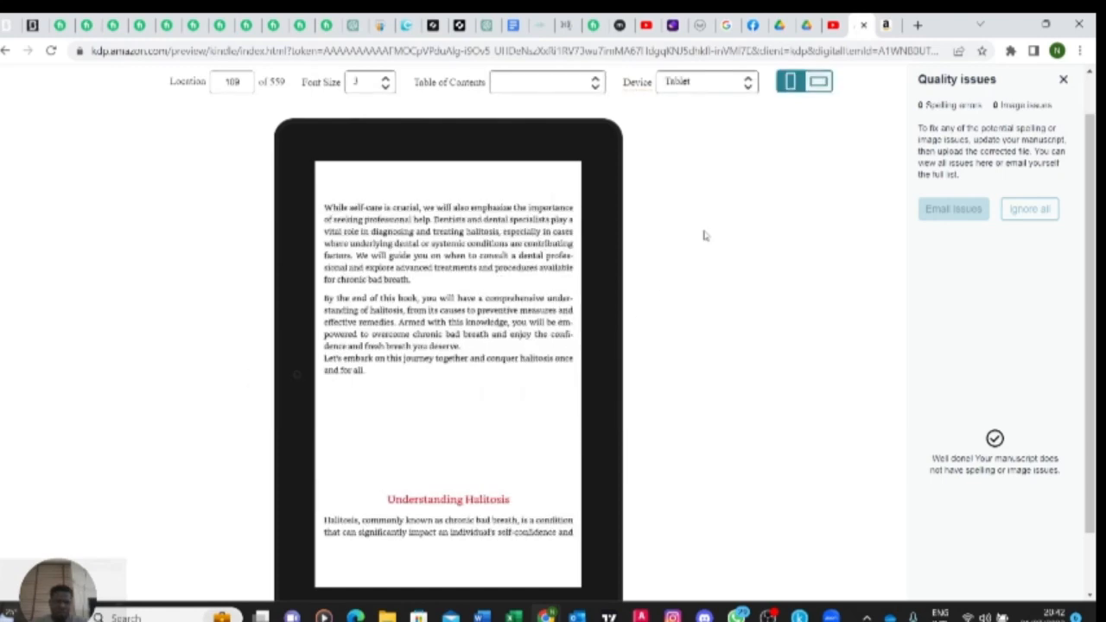
pyautogui.scroll(1, 547, 121)
pyautogui.click(5, 85)
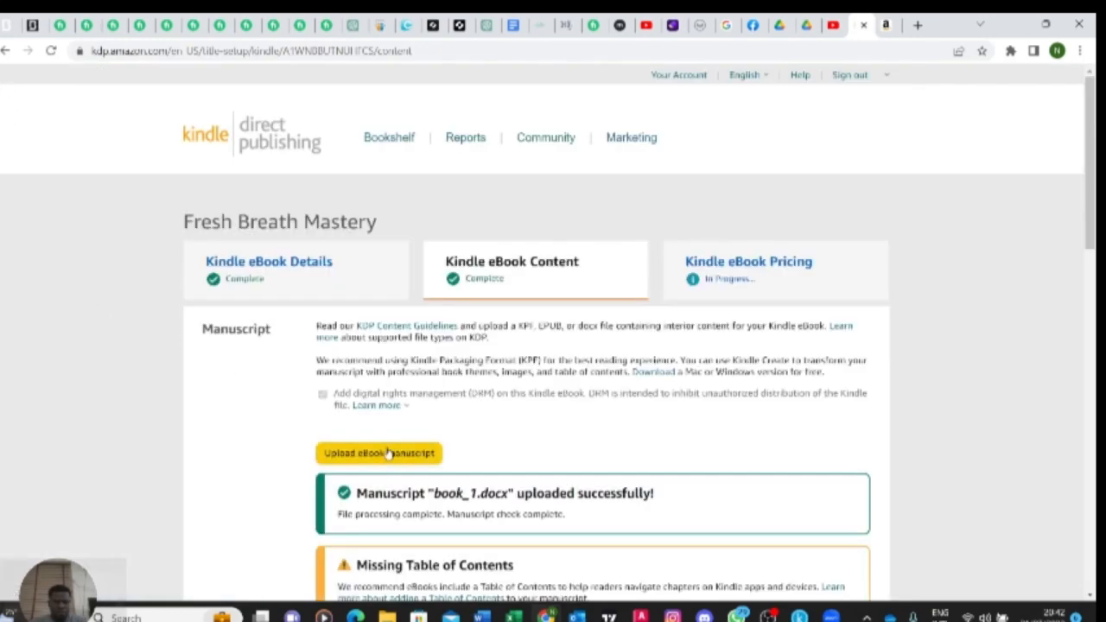
# Browse Documents > Conquer Halitosis… > Fresh Breath Mastery_KC > resources in File Explorer.
pyautogui.press('super+e')
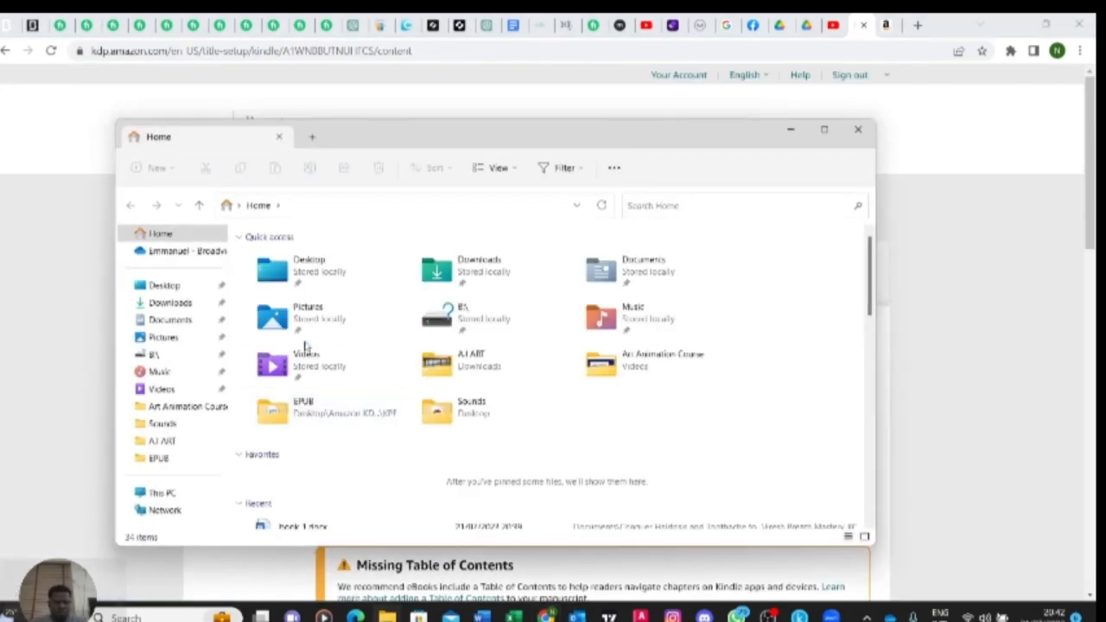
pyautogui.doubleClick(598, 274)
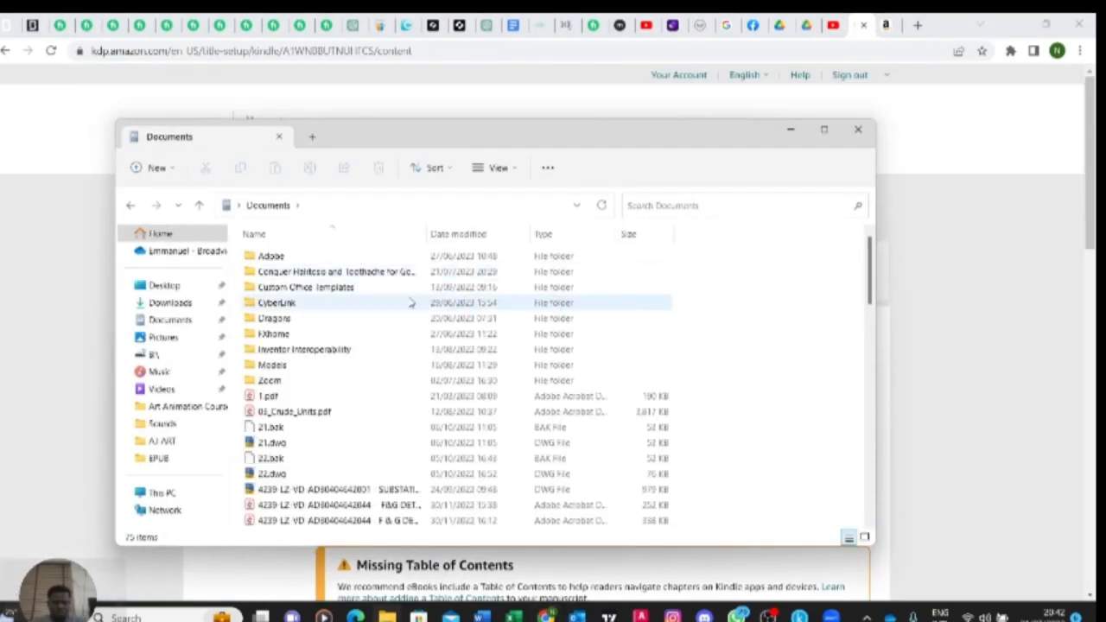
pyautogui.doubleClick(323, 273)
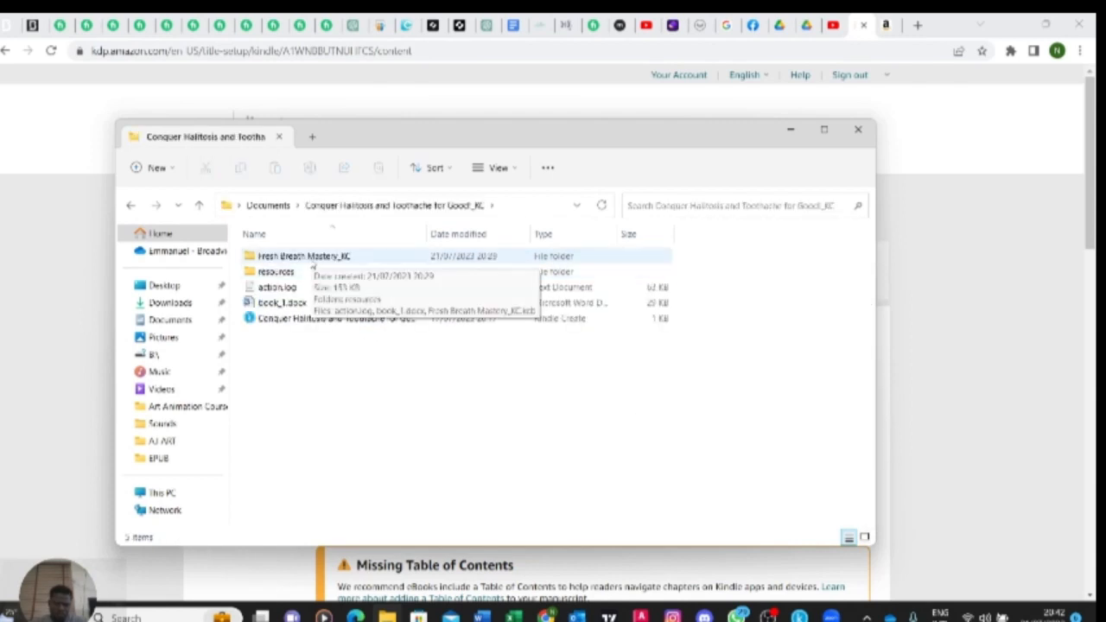
pyautogui.doubleClick(312, 262)
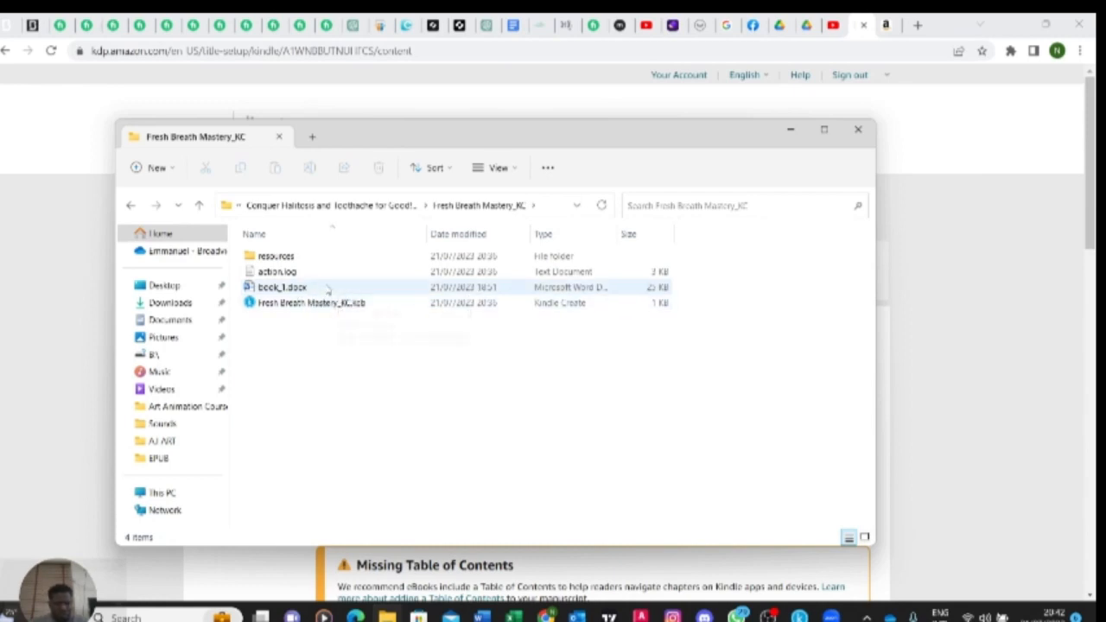
pyautogui.doubleClick(318, 257)
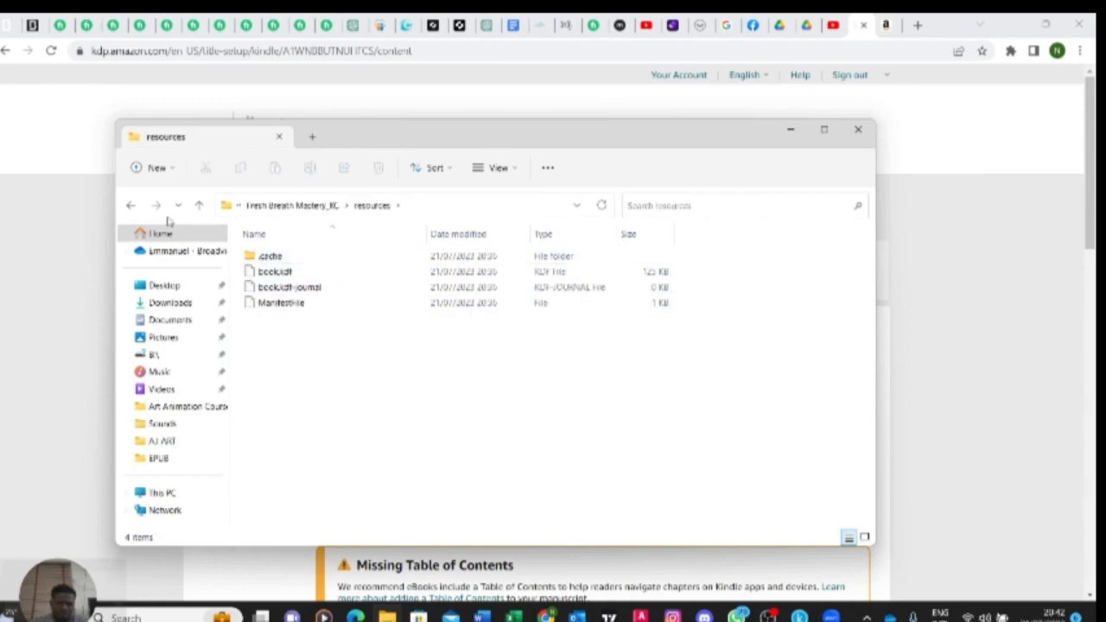
# Back out to the project folder, close File Explorer, and start a new eBook manuscript upload.
pyautogui.click(132, 205)
pyautogui.click(131, 205)
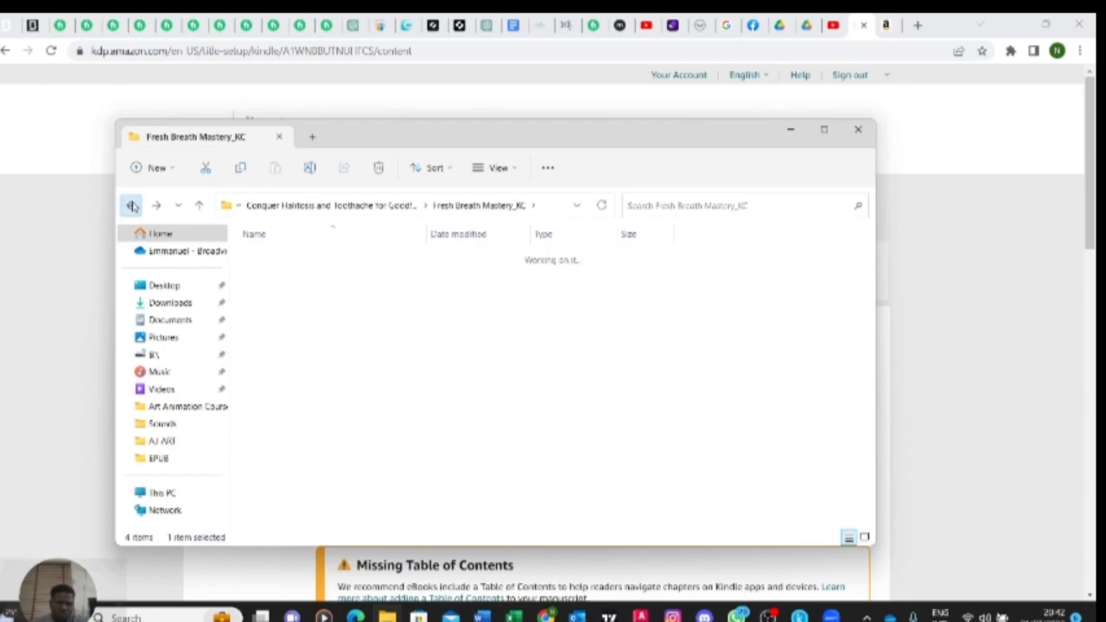
pyautogui.click(858, 129)
pyautogui.click(376, 453)
# Upload book_1.docx from Documents > Conquer Halitosis… > Fresh Breath Mastery_KC as the eBook manuscript.
pyautogui.scroll(-1, 491, 449)
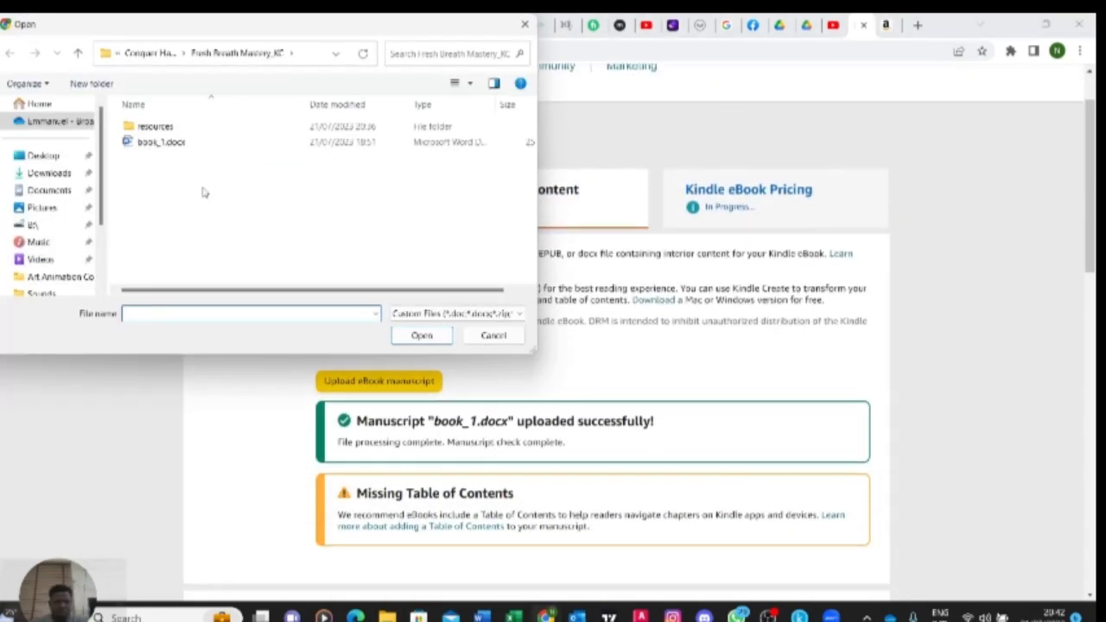
pyautogui.click(49, 192)
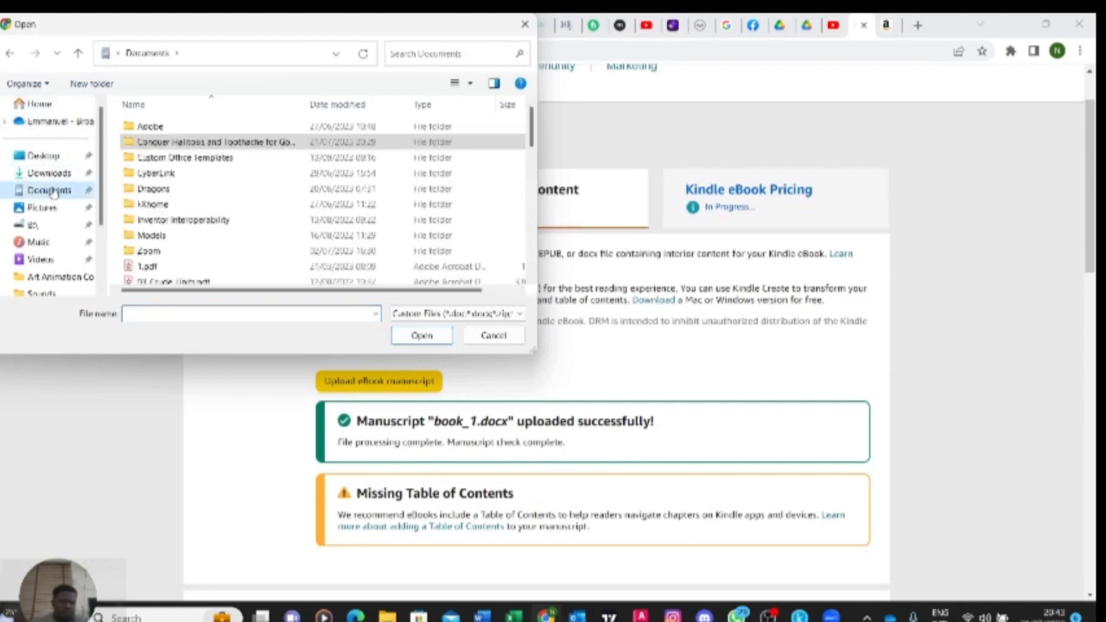
pyautogui.doubleClick(202, 142)
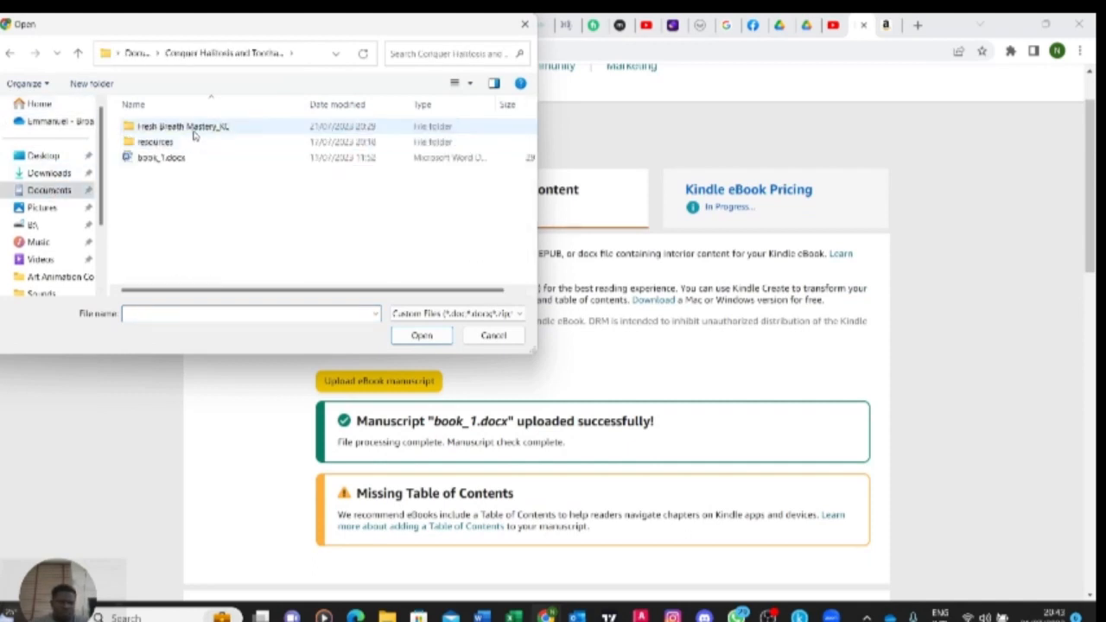
pyautogui.doubleClick(192, 128)
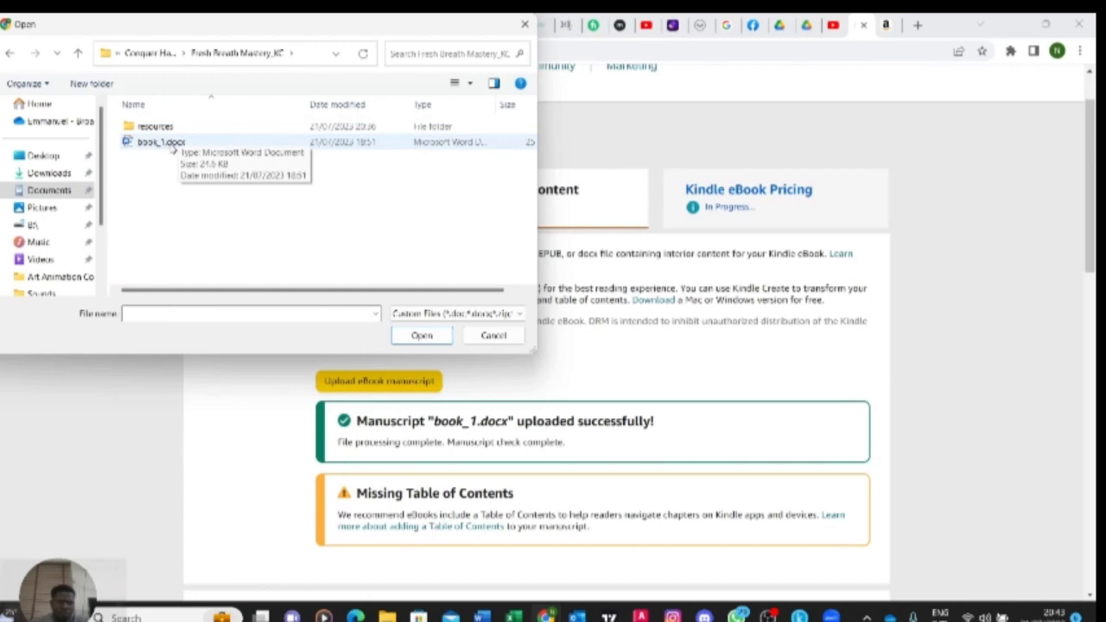
pyautogui.doubleClick(161, 142)
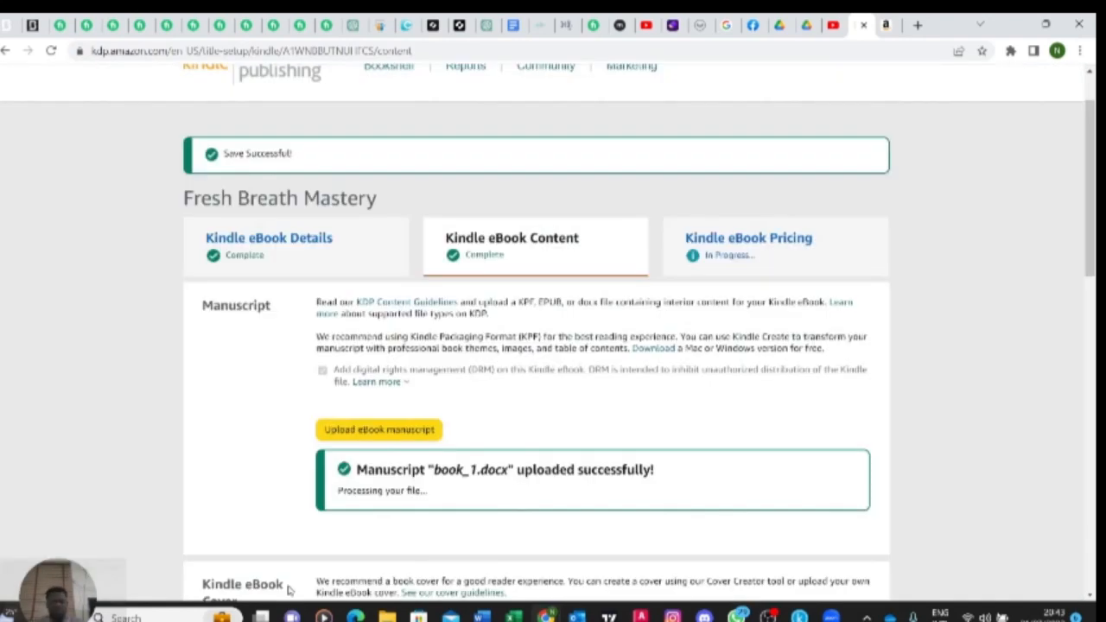
pyautogui.scroll(-3, 291, 591)
pyautogui.scroll(-1, 406, 354)
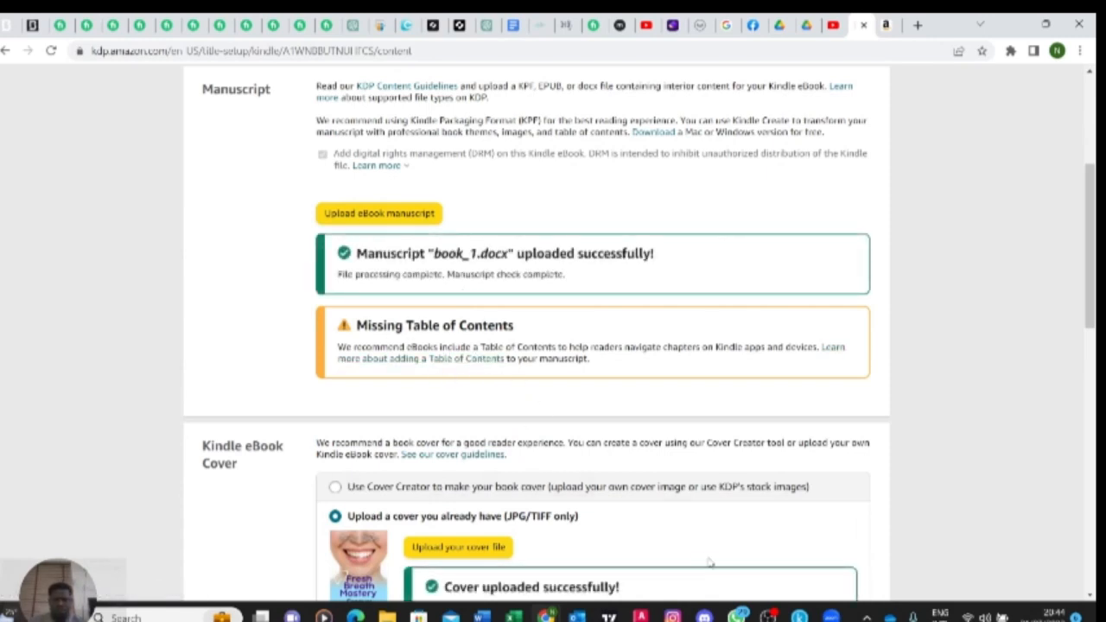
# In the Fresh Breath Mastery_KC project, set the TABLE OF CONTENT title's font size to 14.
pyautogui.moveTo(800, 616)
pyautogui.click(862, 545)
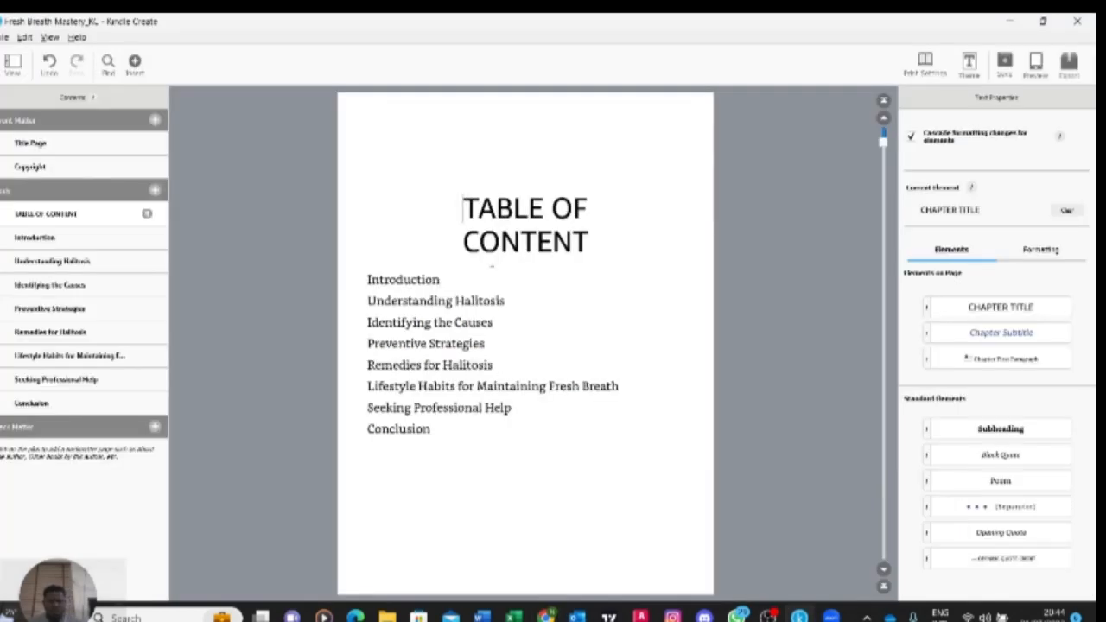
pyautogui.moveTo(452, 198); pyautogui.dragTo(591, 246)
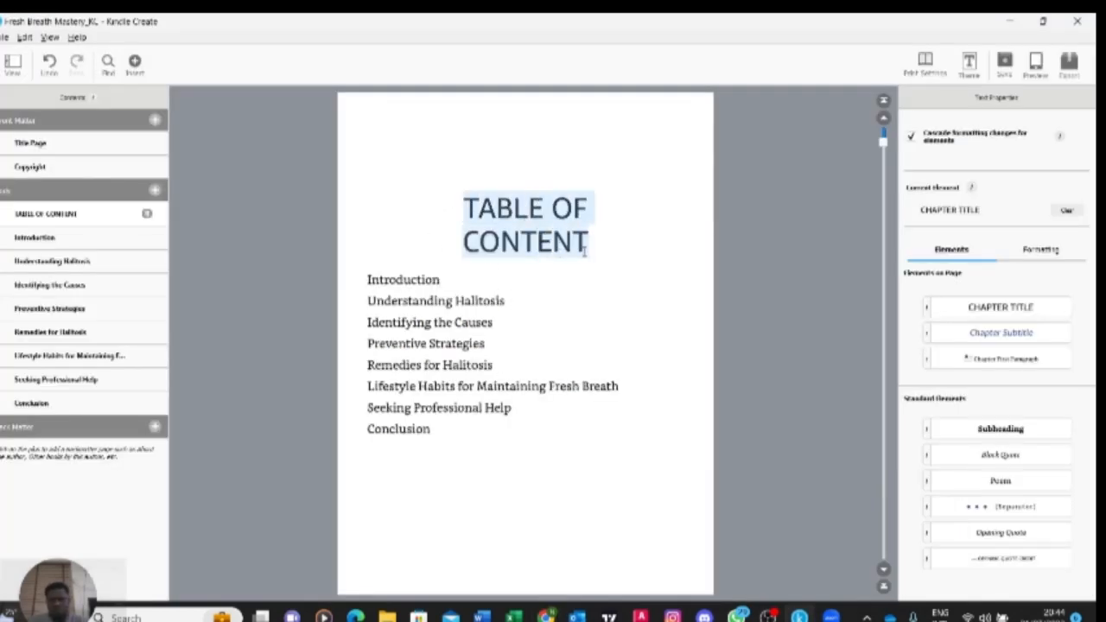
pyautogui.click(1042, 249)
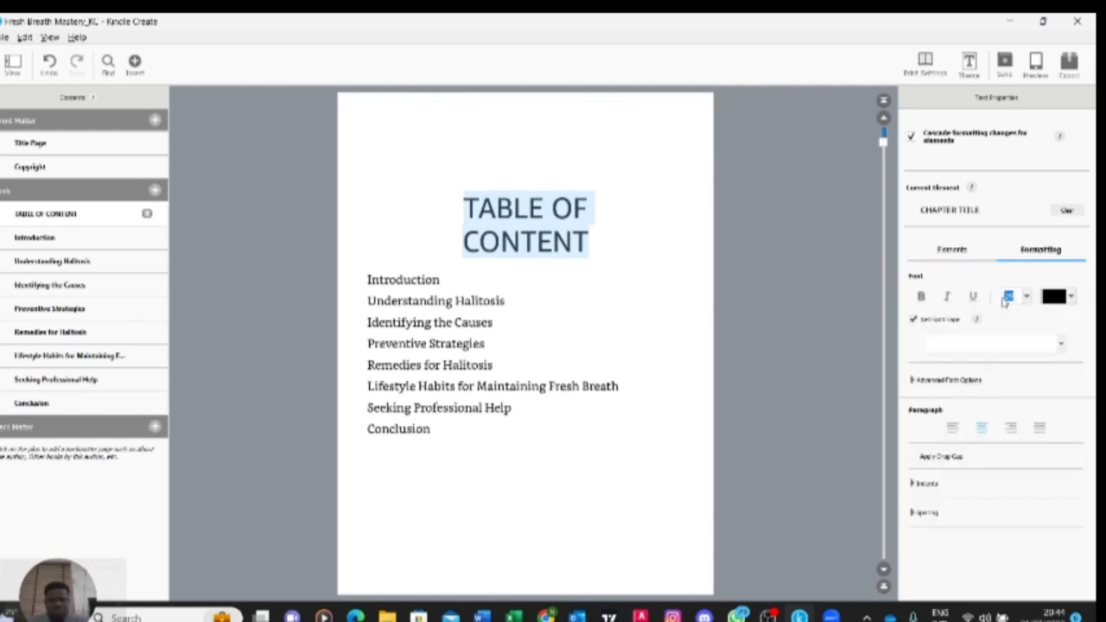
pyautogui.write('14')
pyautogui.click(616, 164)
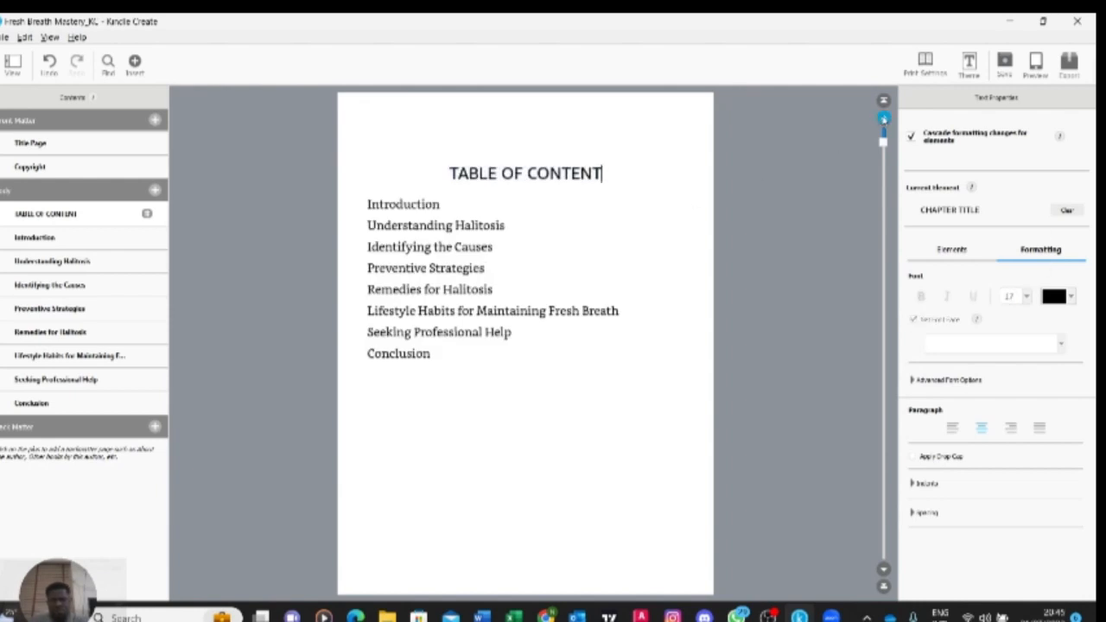
# Merge the Introduction chapter onto the contents page, with two line breaks before its text.
pyautogui.click(883, 118)
pyautogui.click(885, 569)
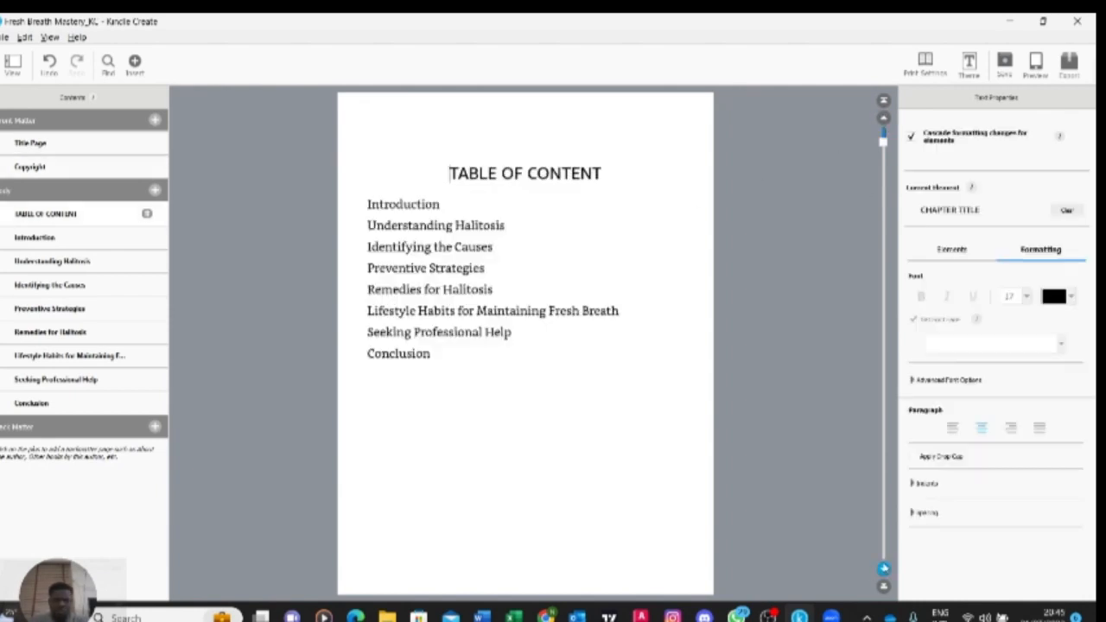
pyautogui.click(884, 569)
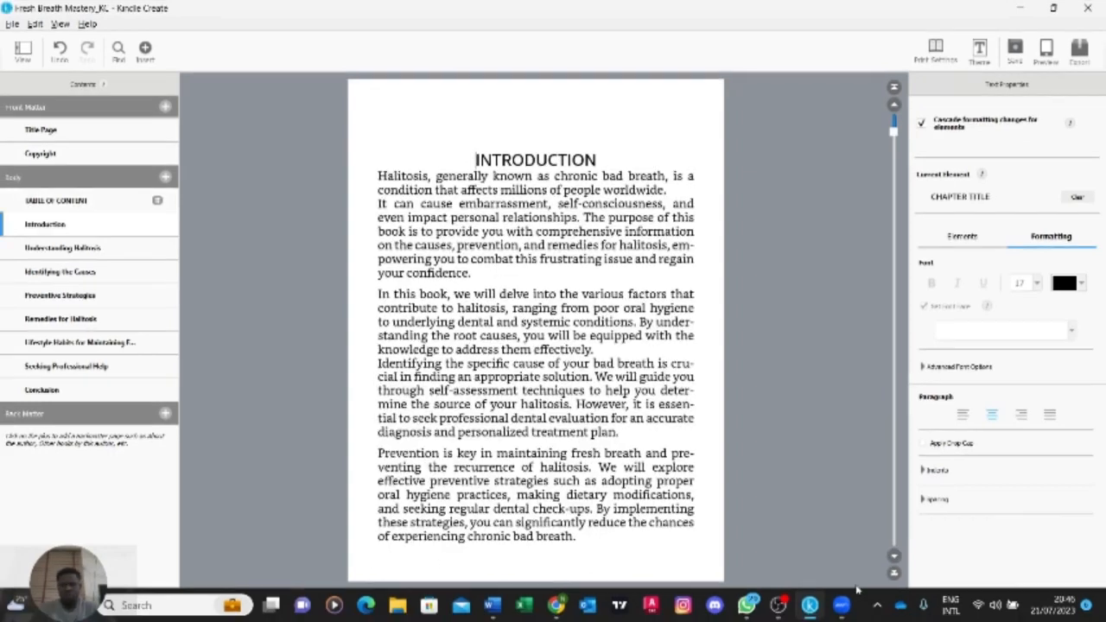
pyautogui.moveTo(768, 621)
pyautogui.press('BackSpace')
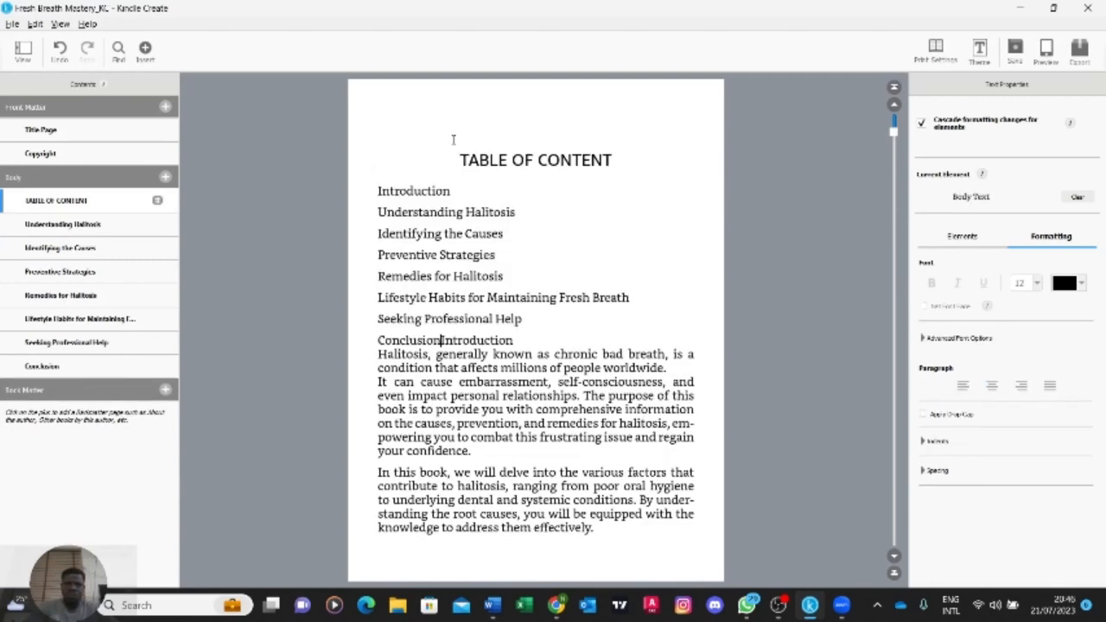
pyautogui.press('Return')
pyautogui.press('Return')
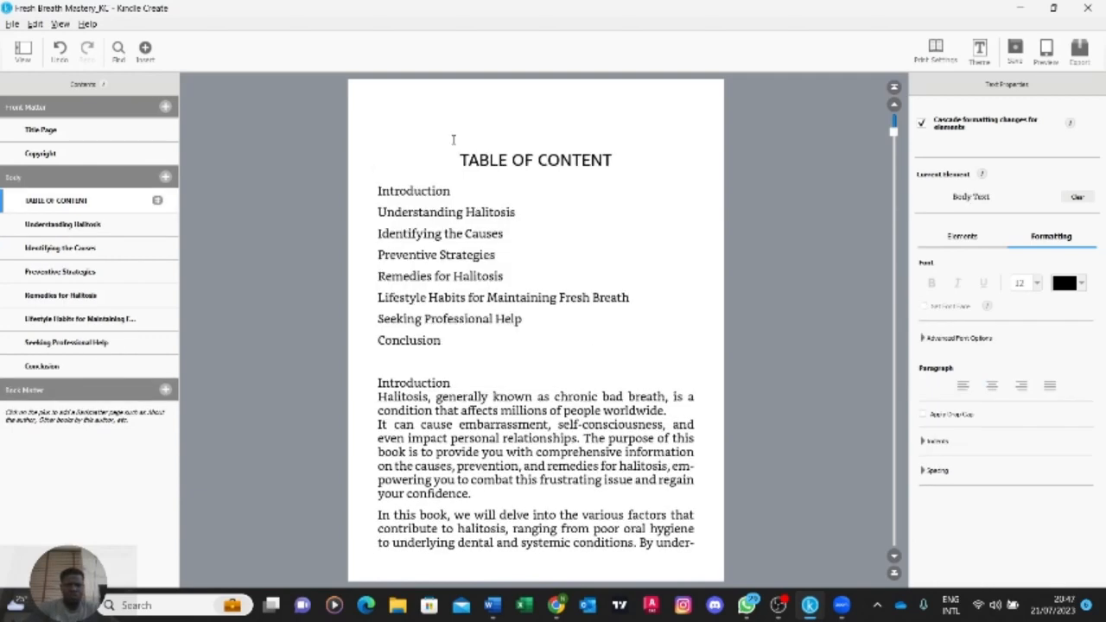
pyautogui.press('Return')
pyautogui.press('Return')
pyautogui.press('Return')
pyautogui.press('Return')
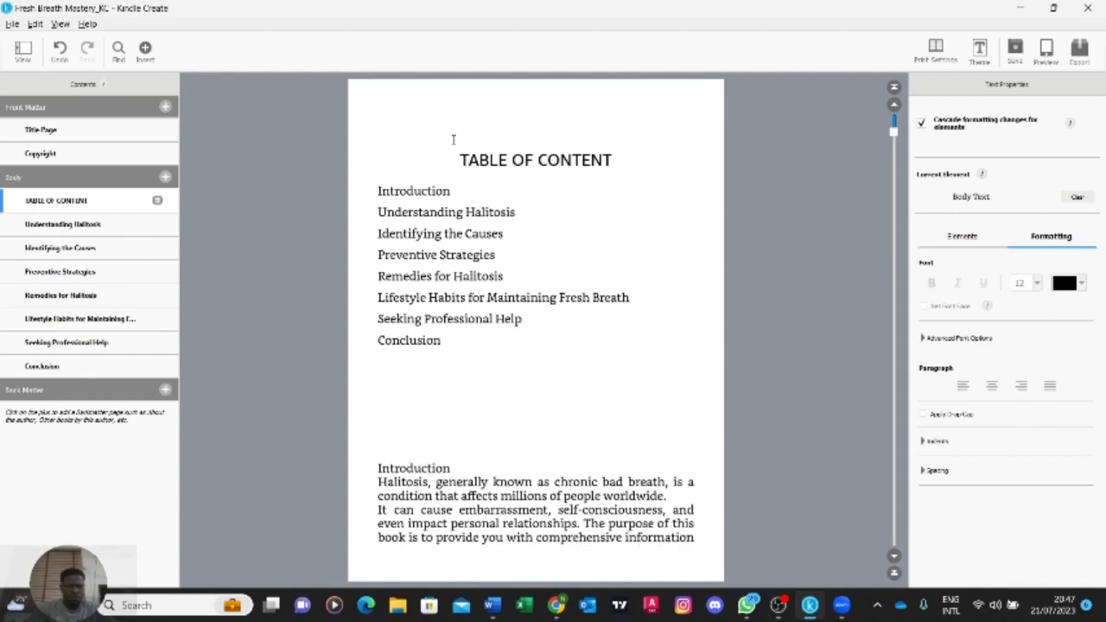
# Undo the merge to restore Introduction as its own chapter, adding a blank line above its text.
pyautogui.click(55, 45)
pyautogui.click(56, 45)
pyautogui.click(56, 46)
pyautogui.click(55, 46)
pyautogui.click(55, 46)
pyautogui.click(55, 45)
pyautogui.click(55, 46)
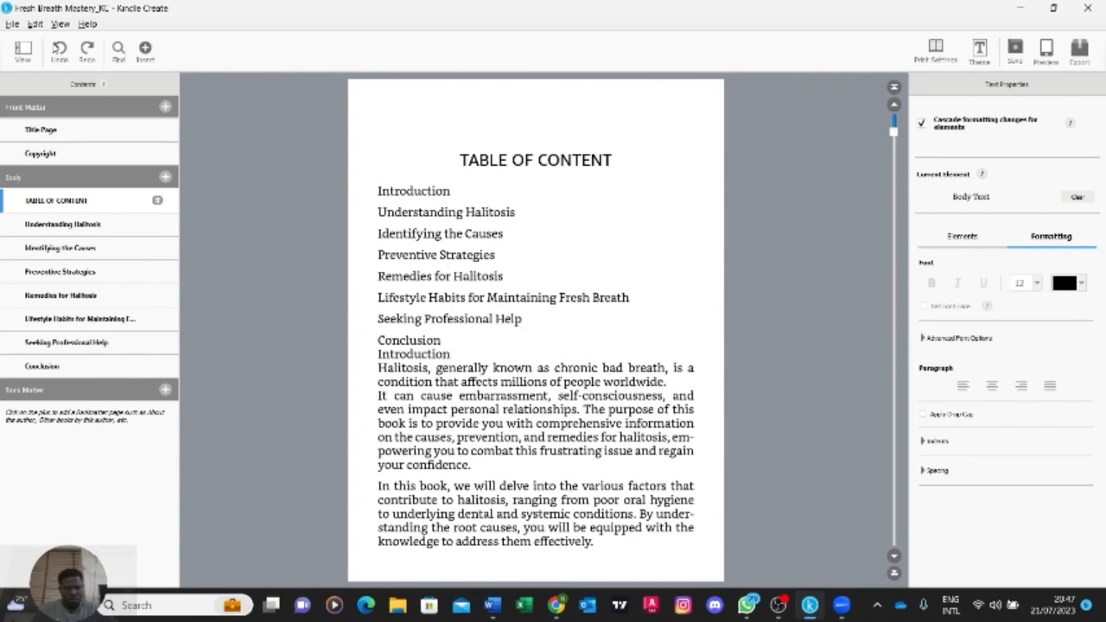
pyautogui.click(56, 46)
pyautogui.click(373, 176)
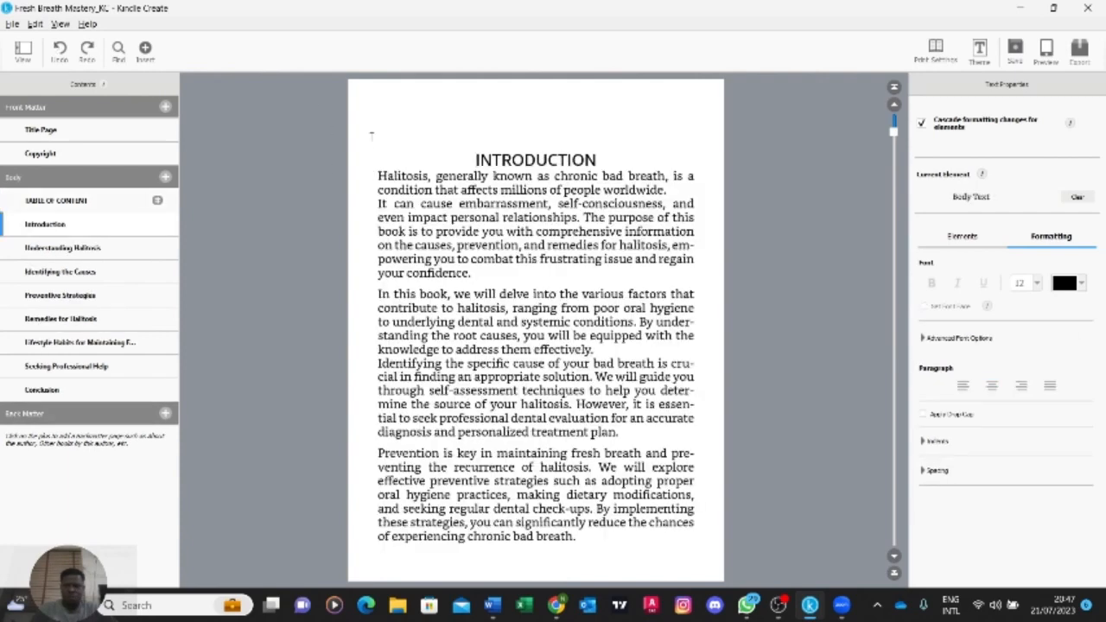
pyautogui.press('Return')
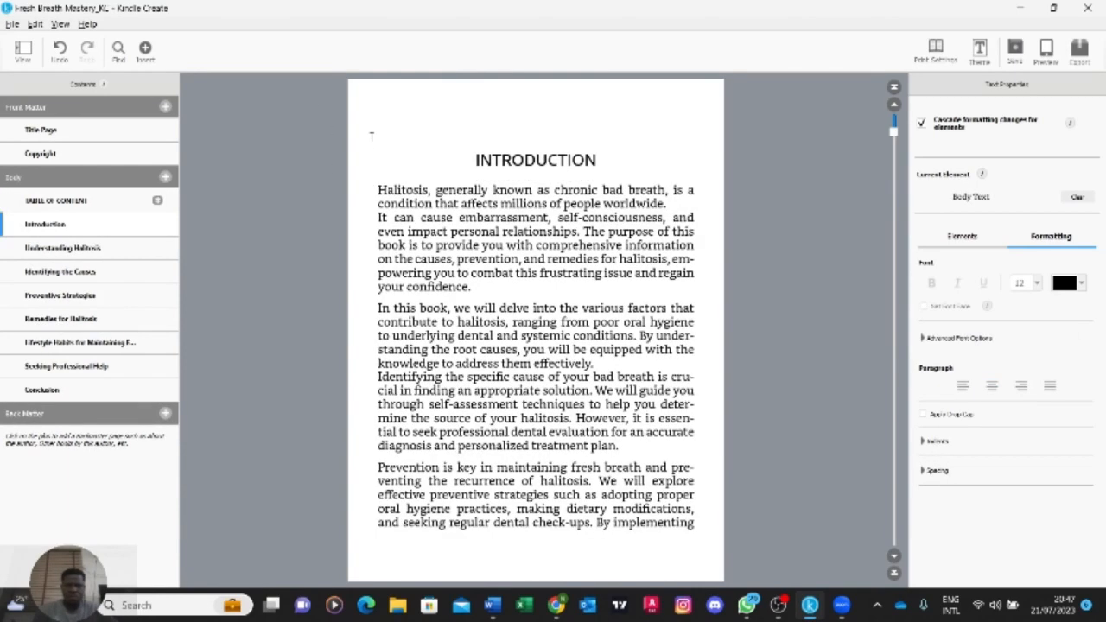
# Page forward through Introduction and Understanding Halitosis to the Identifying the Causes chapter.
pyautogui.click(899, 560)
pyautogui.click(898, 559)
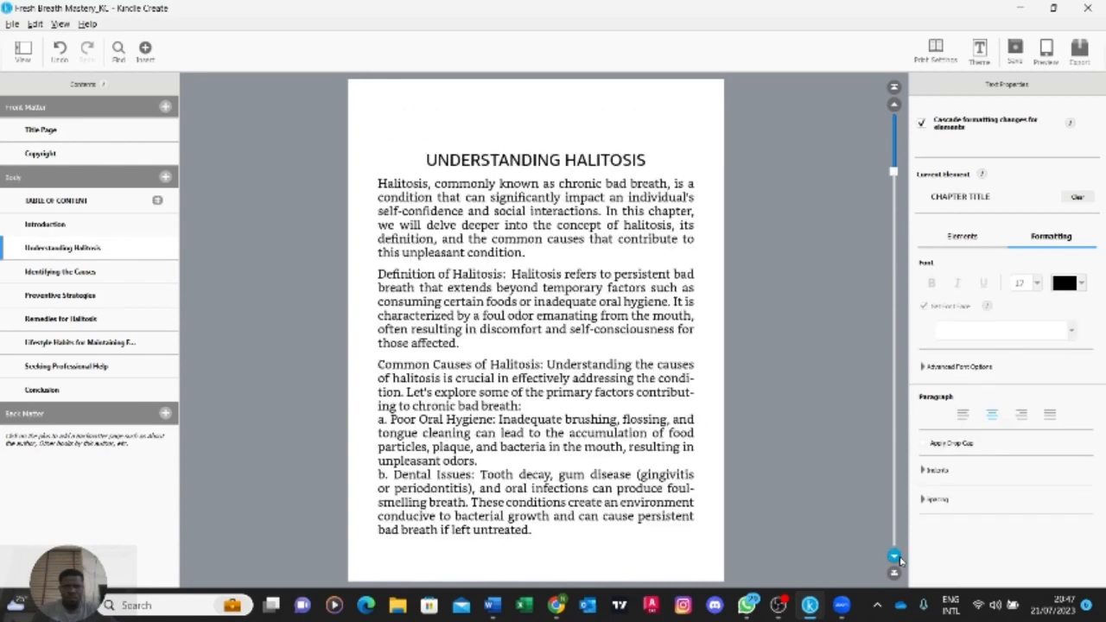
pyautogui.click(899, 560)
pyautogui.click(899, 560)
pyautogui.click(898, 560)
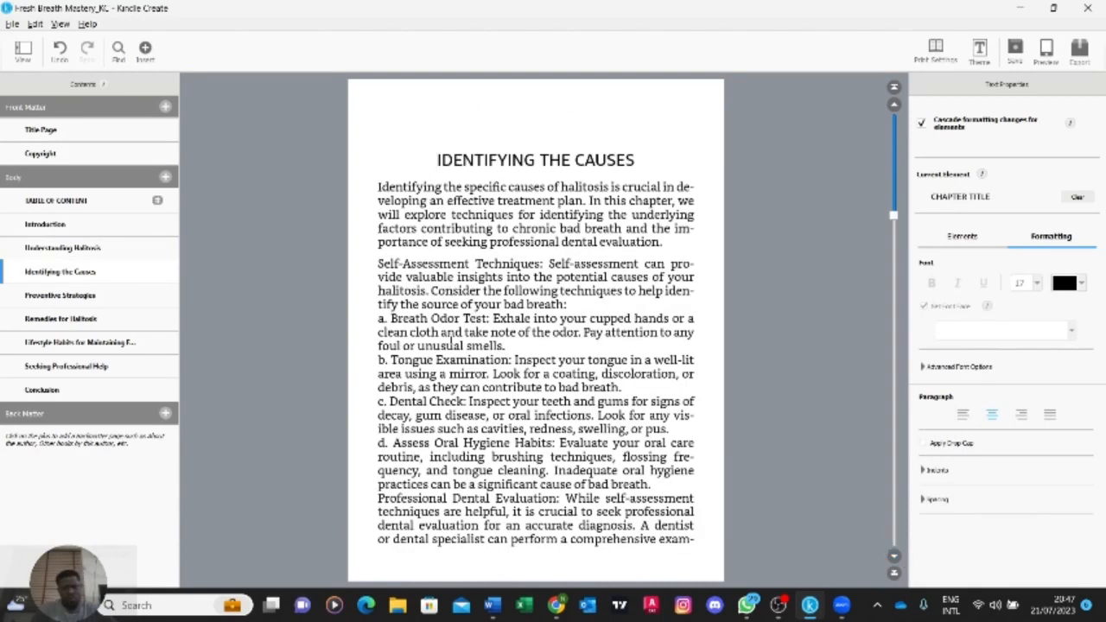
# Page through to the final page of Preventive Strategies and launch the tablet preview.
pyautogui.click(424, 188)
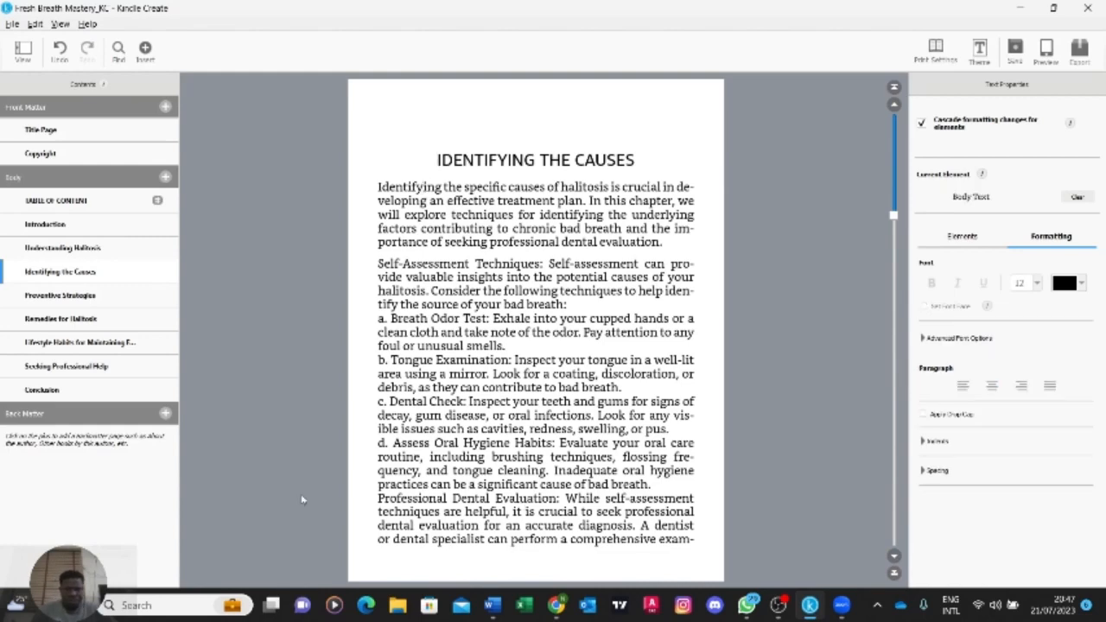
pyautogui.click(895, 558)
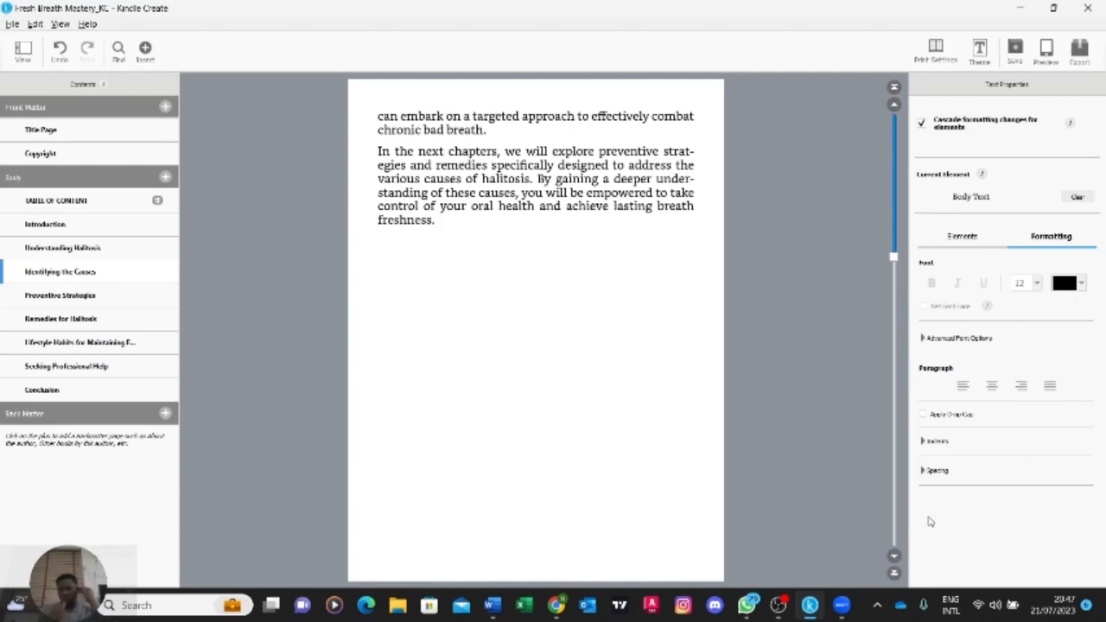
pyautogui.click(895, 558)
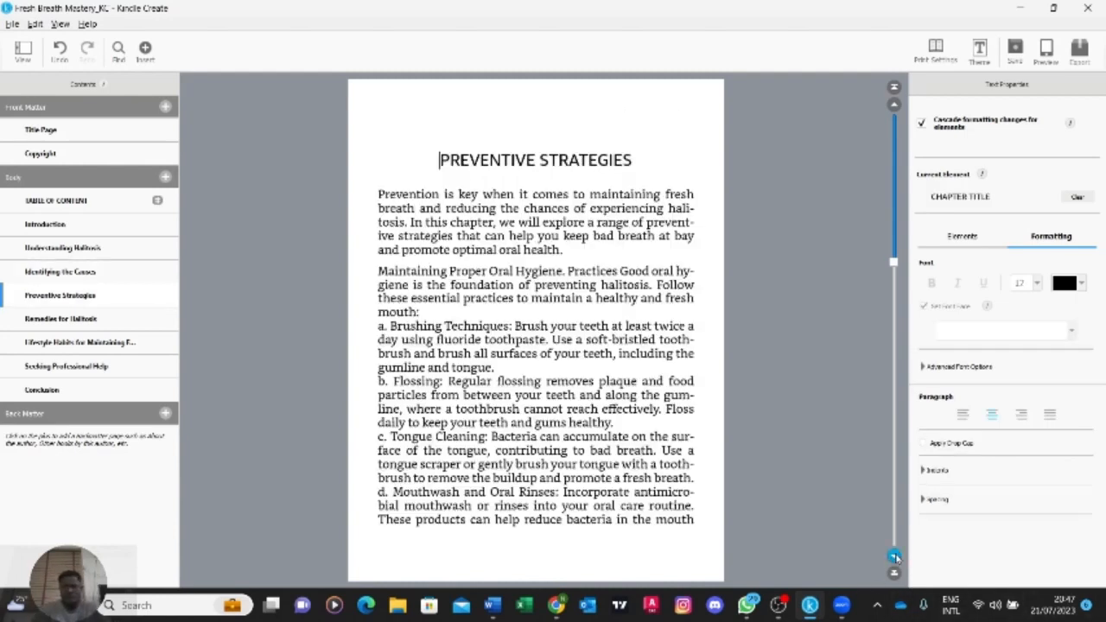
pyautogui.click(896, 558)
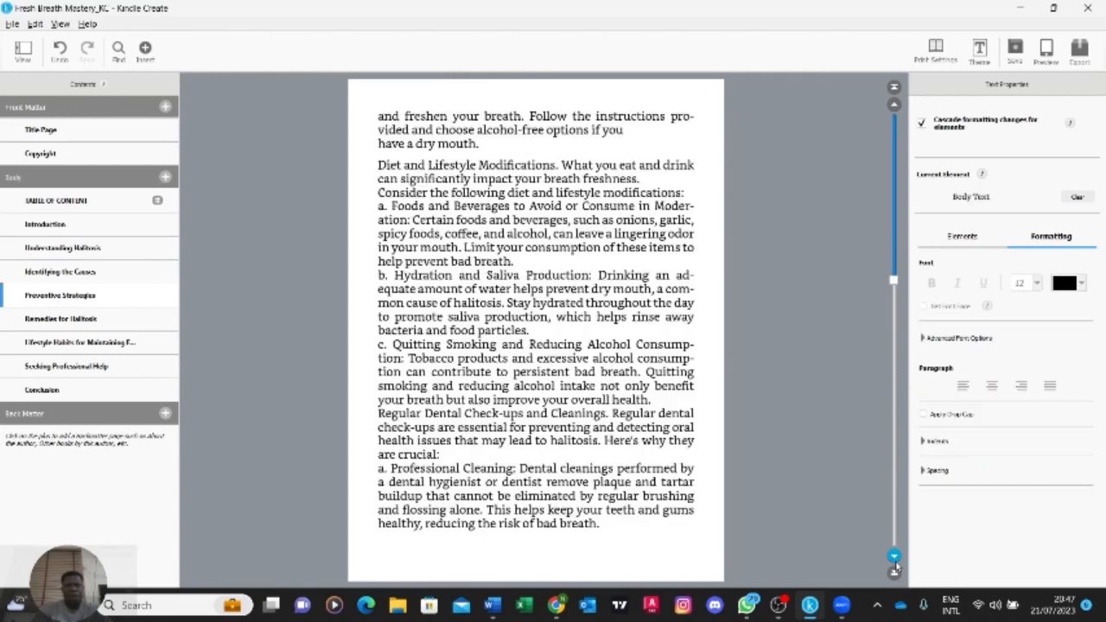
pyautogui.click(895, 558)
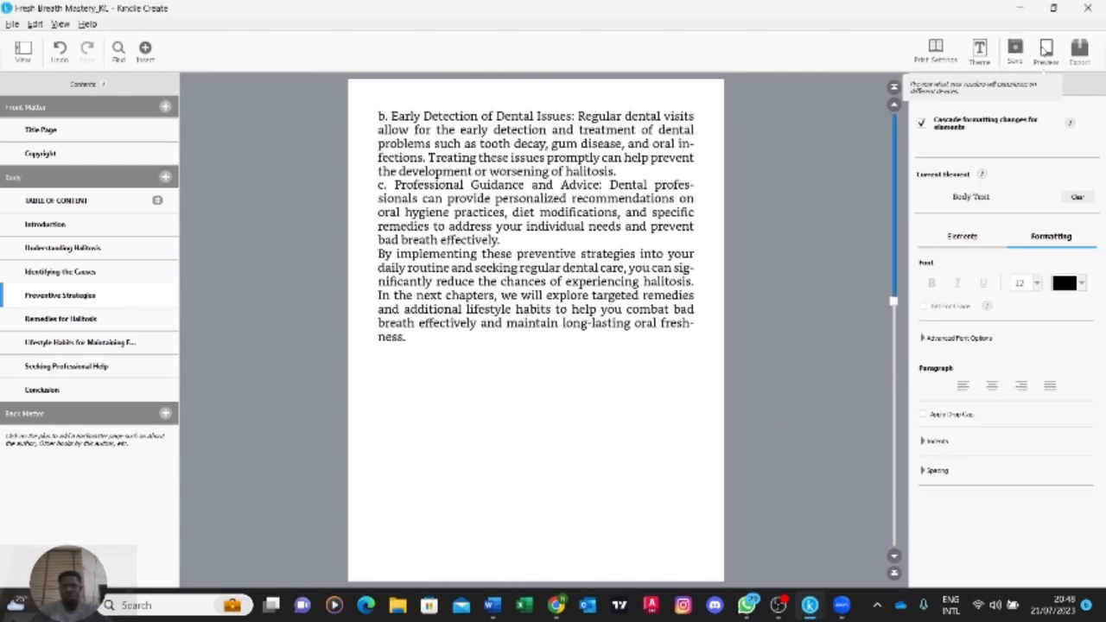
pyautogui.click(1045, 52)
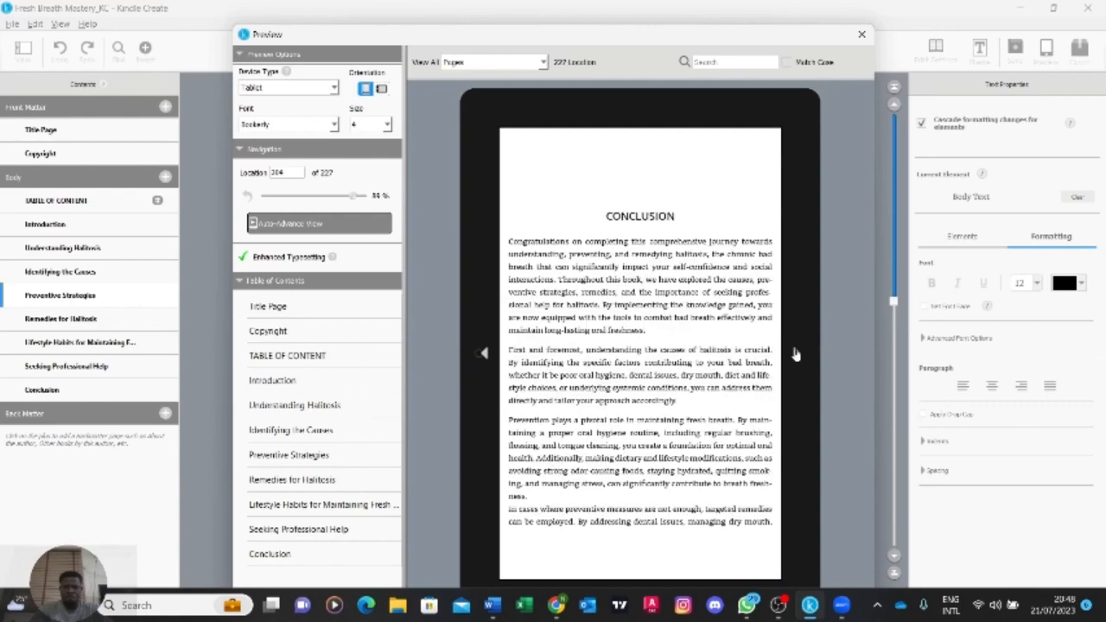
# Page the tablet preview back through the chapters to the title page.
pyautogui.click(486, 354)
pyautogui.click(486, 354)
pyautogui.click(486, 354)
pyautogui.click(485, 355)
pyautogui.click(486, 354)
pyautogui.click(486, 354)
pyautogui.click(485, 355)
pyautogui.click(486, 355)
pyautogui.click(486, 354)
pyautogui.click(486, 354)
pyautogui.click(485, 354)
pyautogui.click(486, 355)
pyautogui.click(486, 354)
pyautogui.click(486, 355)
pyautogui.click(485, 354)
pyautogui.click(485, 354)
pyautogui.click(486, 355)
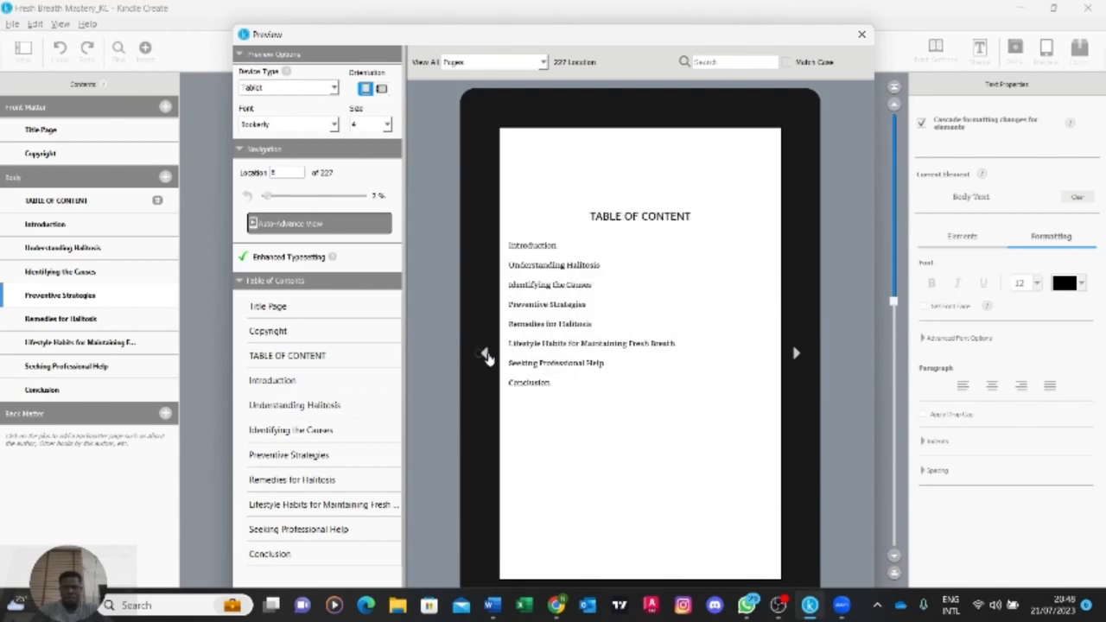
pyautogui.click(485, 354)
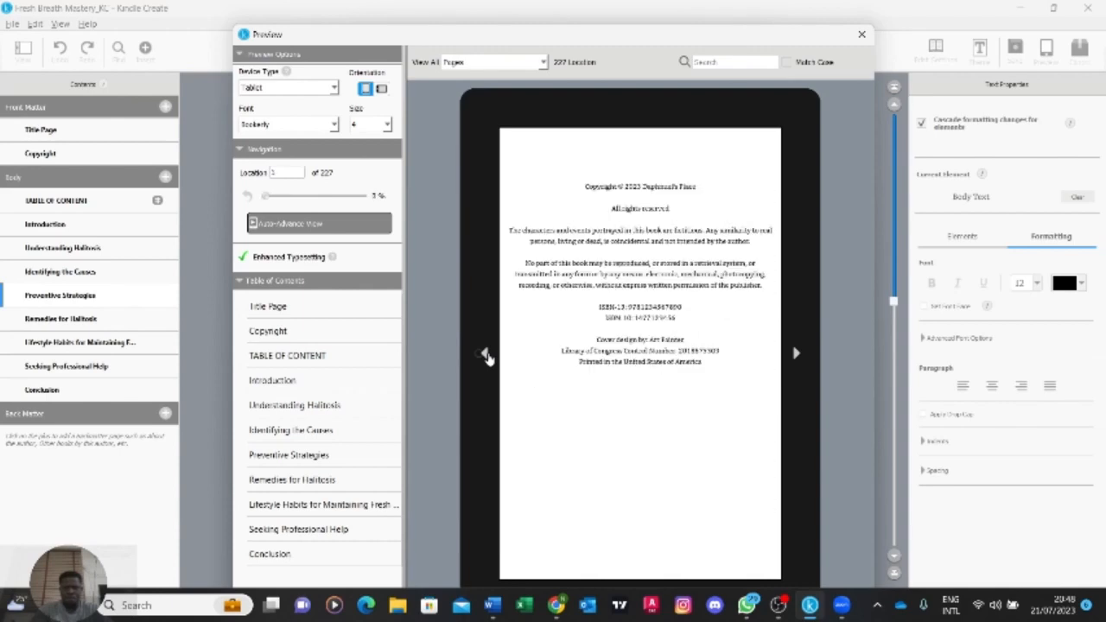
pyautogui.click(486, 355)
# Step forward past the Copyright page to the Table of Content page, then close the preview.
pyautogui.click(797, 356)
pyautogui.click(797, 356)
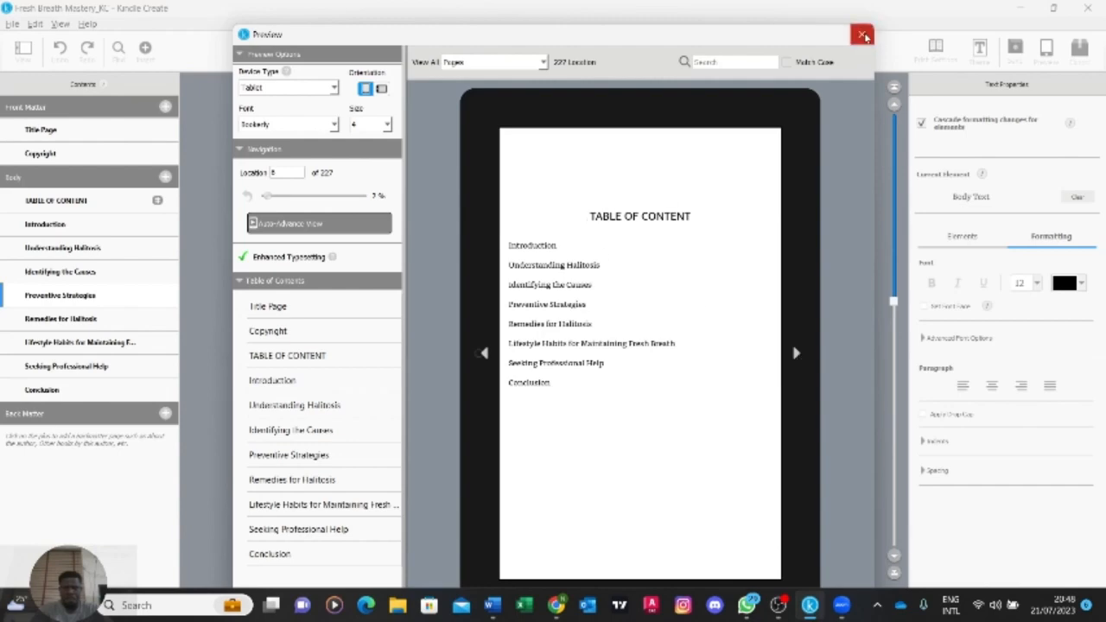
pyautogui.click(862, 34)
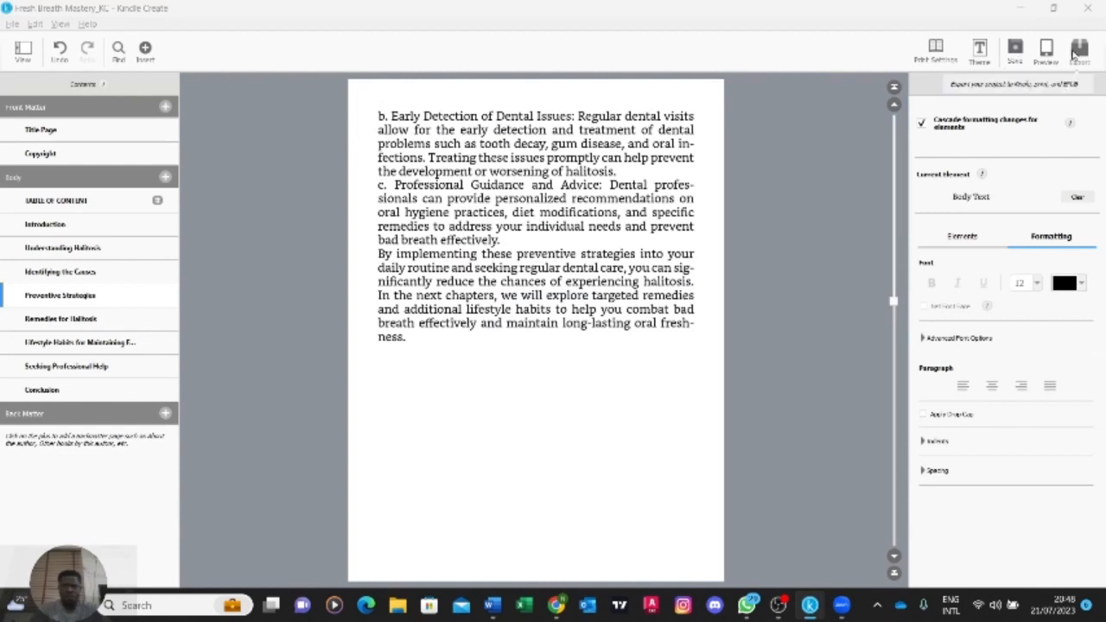
# Export the book in KPF and EPUB formats to Downloads under the name 'Breath Mastery'.
pyautogui.click(1077, 50)
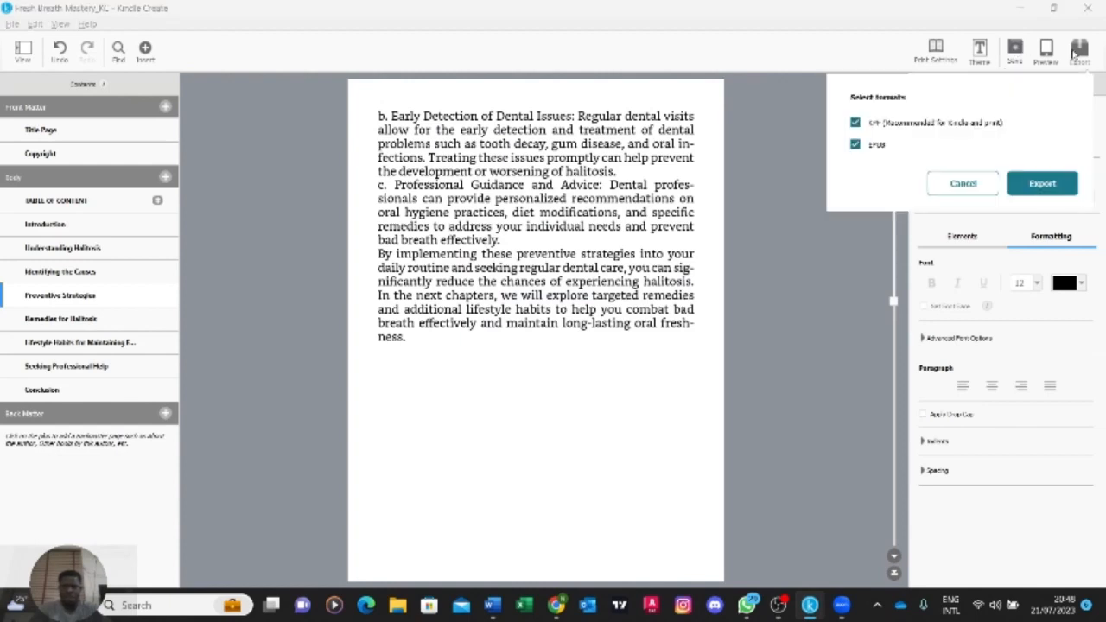
pyautogui.click(1042, 184)
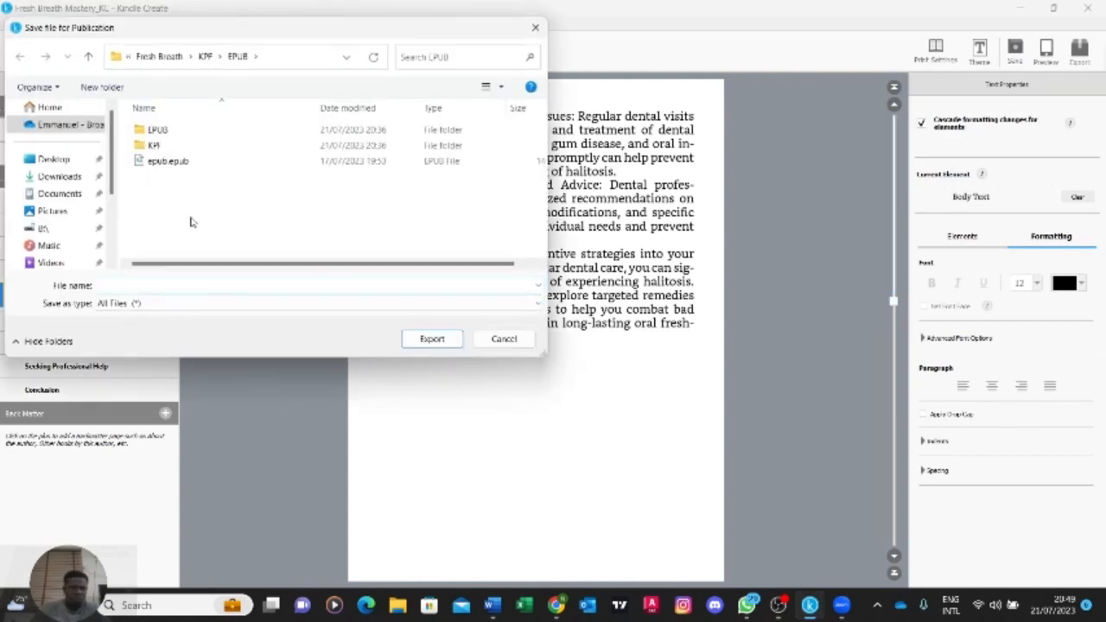
pyautogui.click(50, 177)
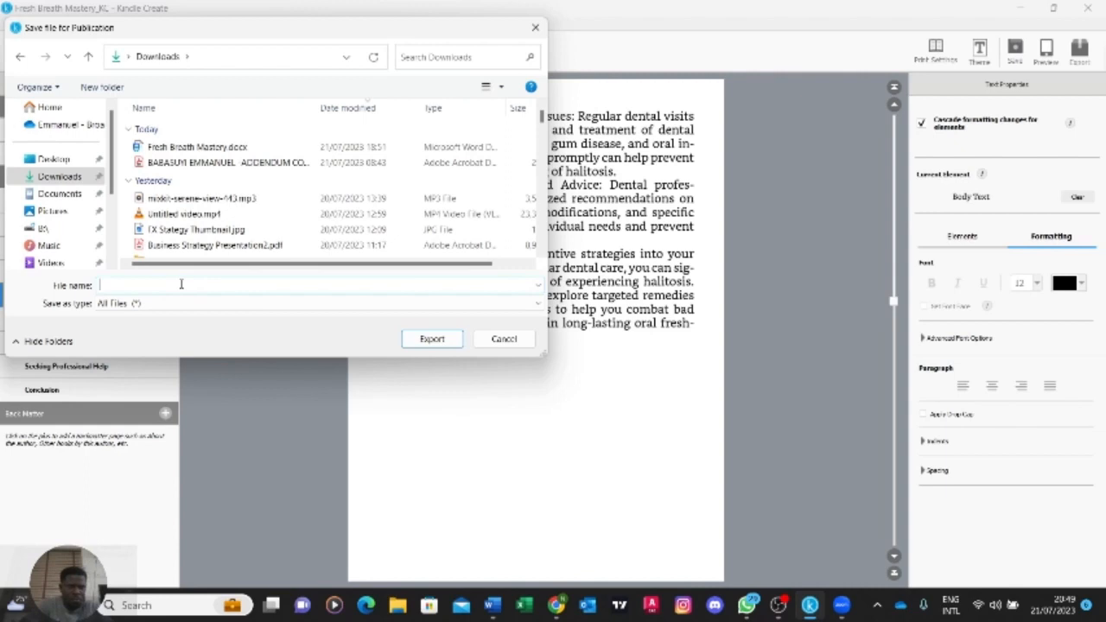
pyautogui.write('Breath Ma')
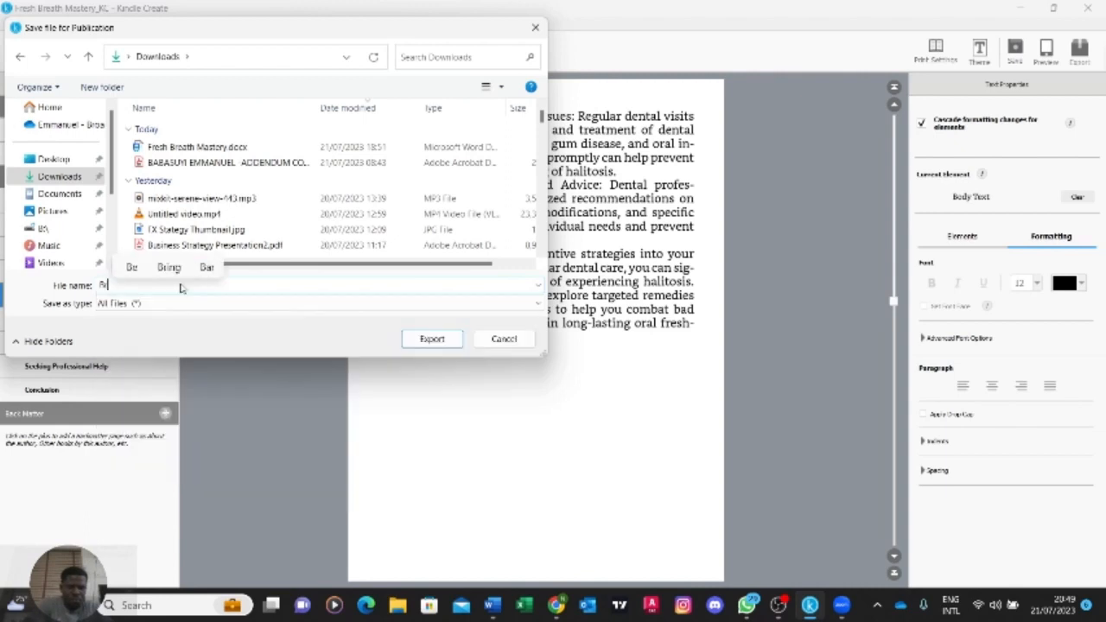
pyautogui.write('stery')
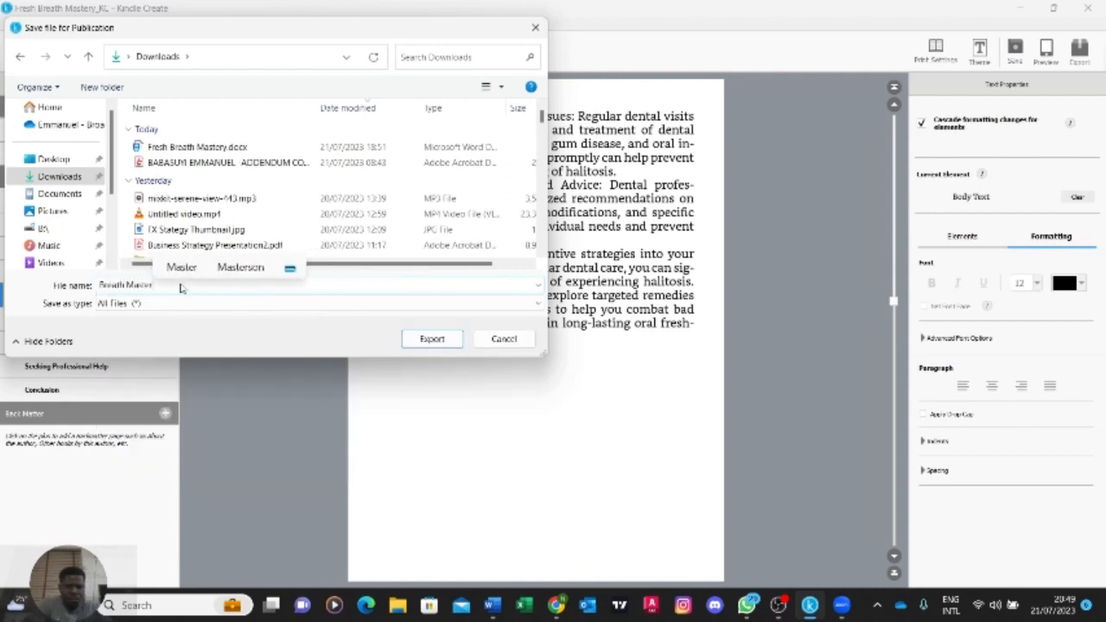
pyautogui.click(430, 340)
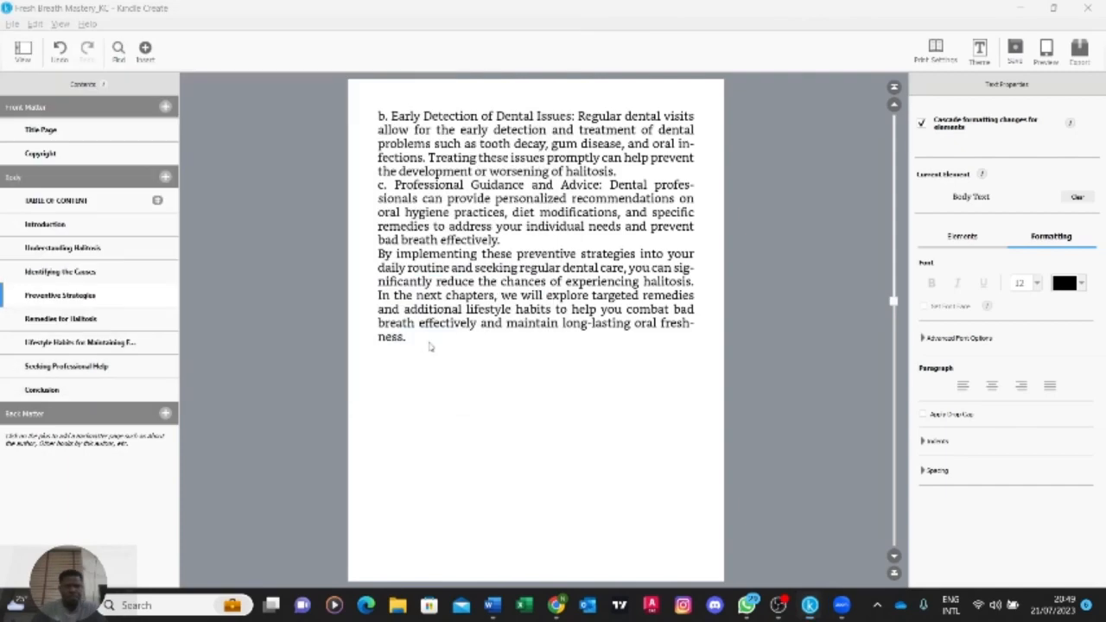
# Reveal the exported files in Downloads and dismiss the ready-to-publish message.
pyautogui.click(735, 408)
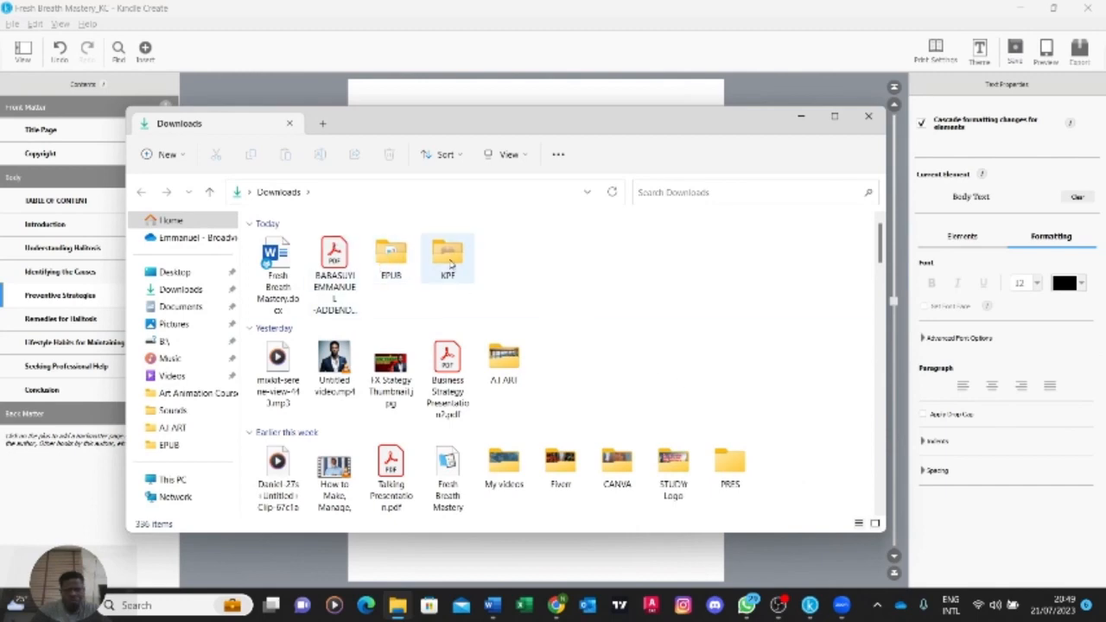
pyautogui.click(806, 126)
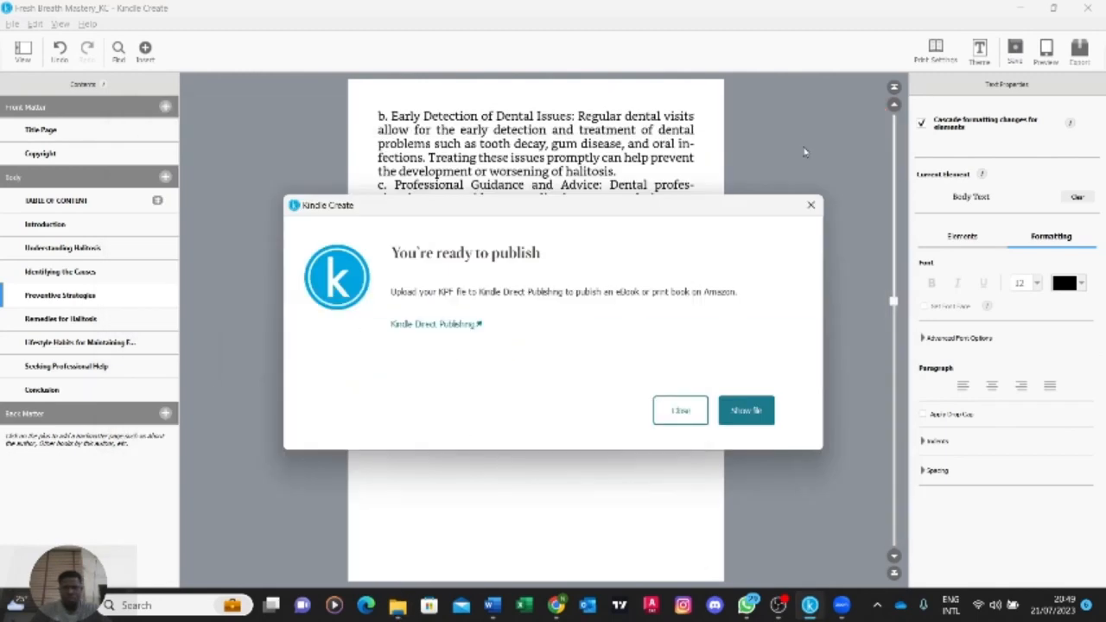
pyautogui.click(681, 411)
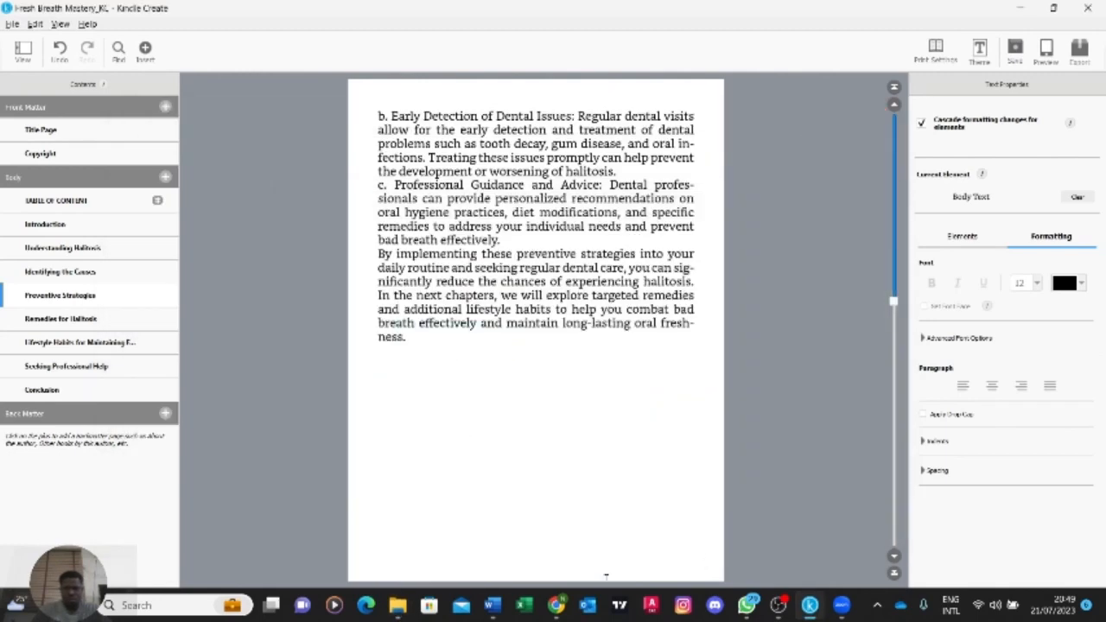
pyautogui.click(397, 604)
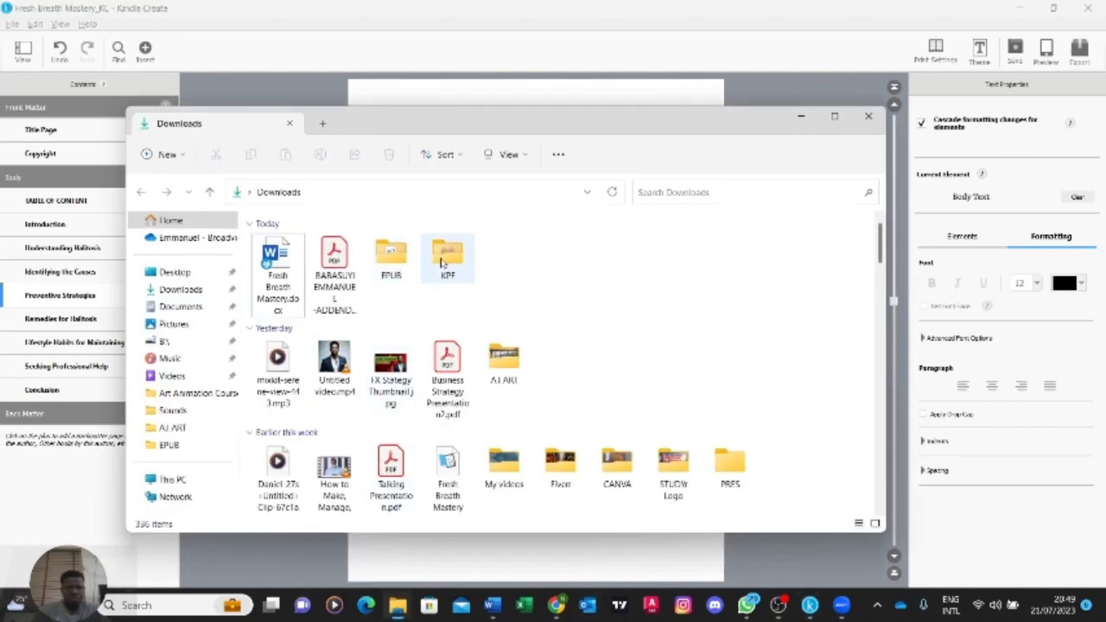
# Confirm Breath Mastery.epub and Breath Mastery.kpf are in the EPUB and KPF folders.
pyautogui.doubleClick(396, 259)
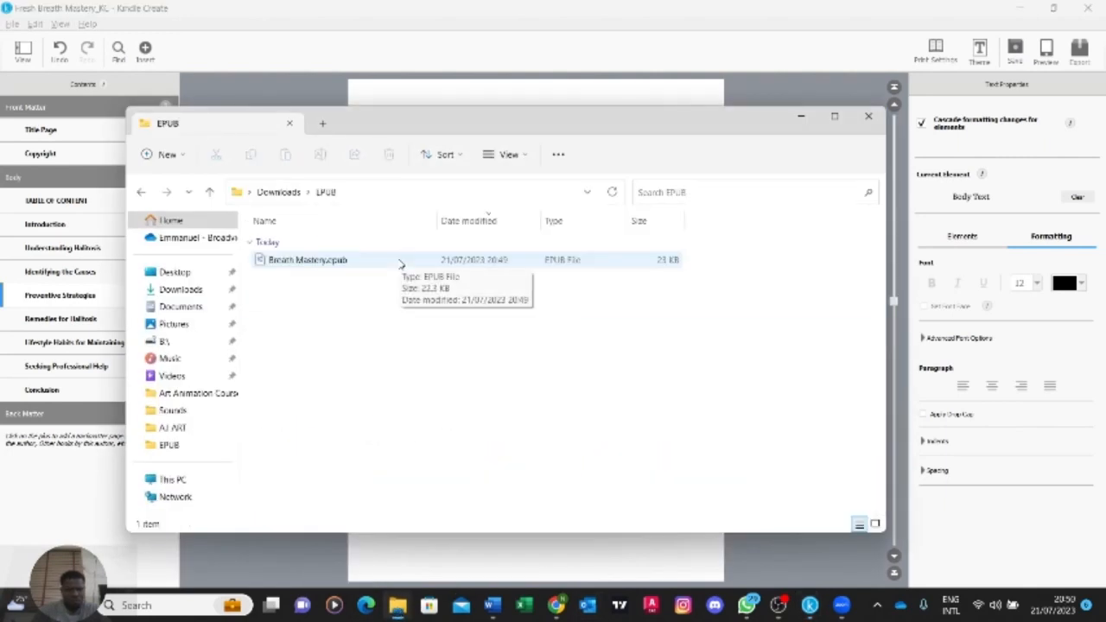
pyautogui.click(142, 191)
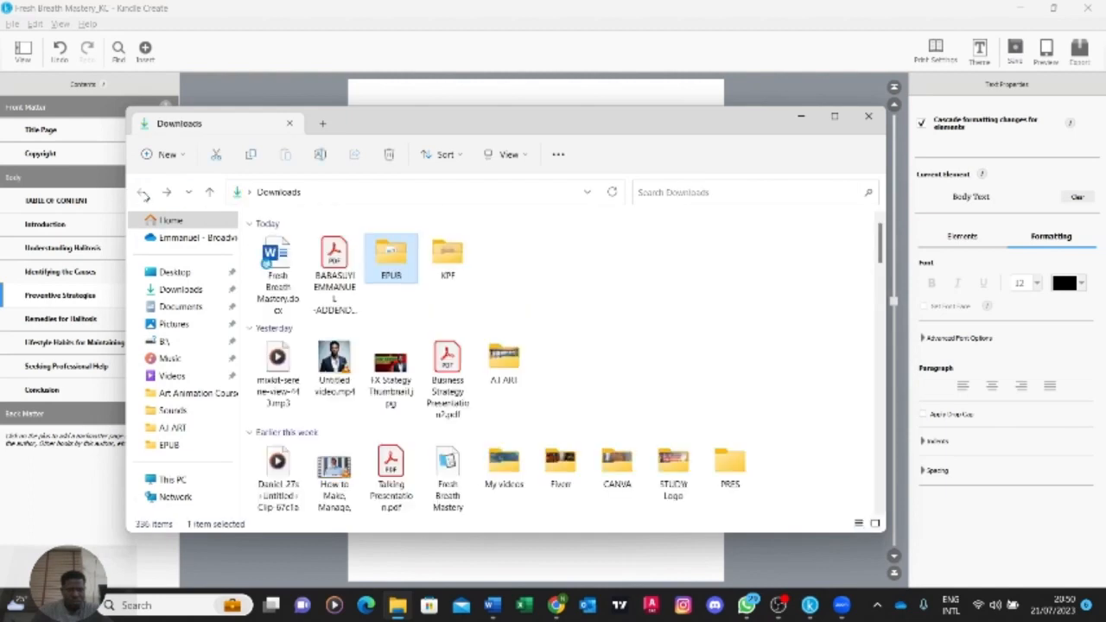
pyautogui.doubleClick(439, 257)
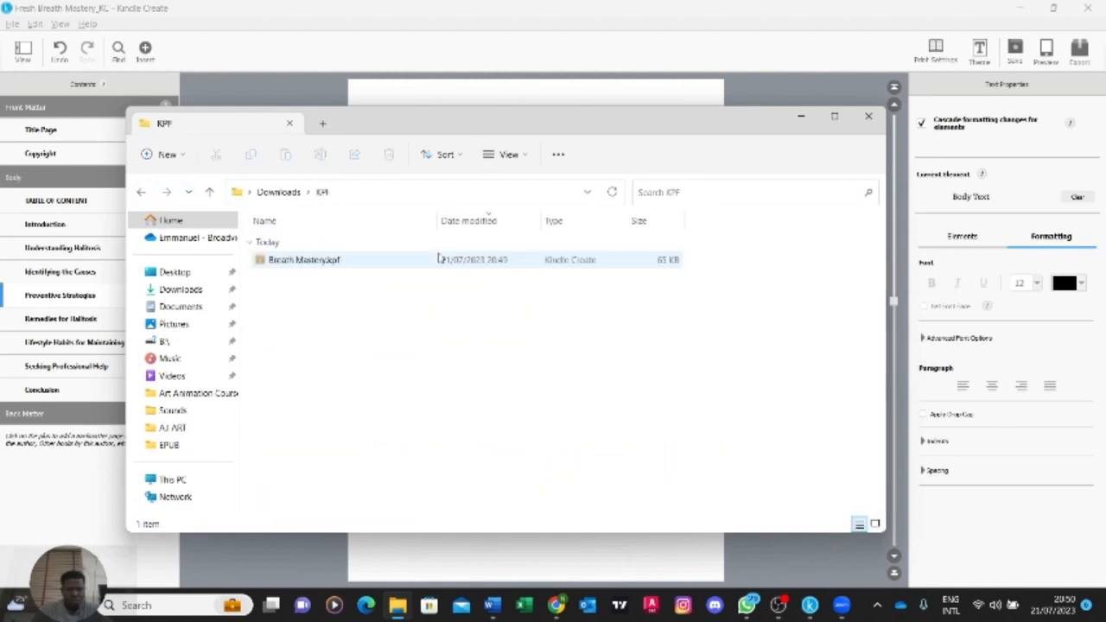
pyautogui.click(142, 192)
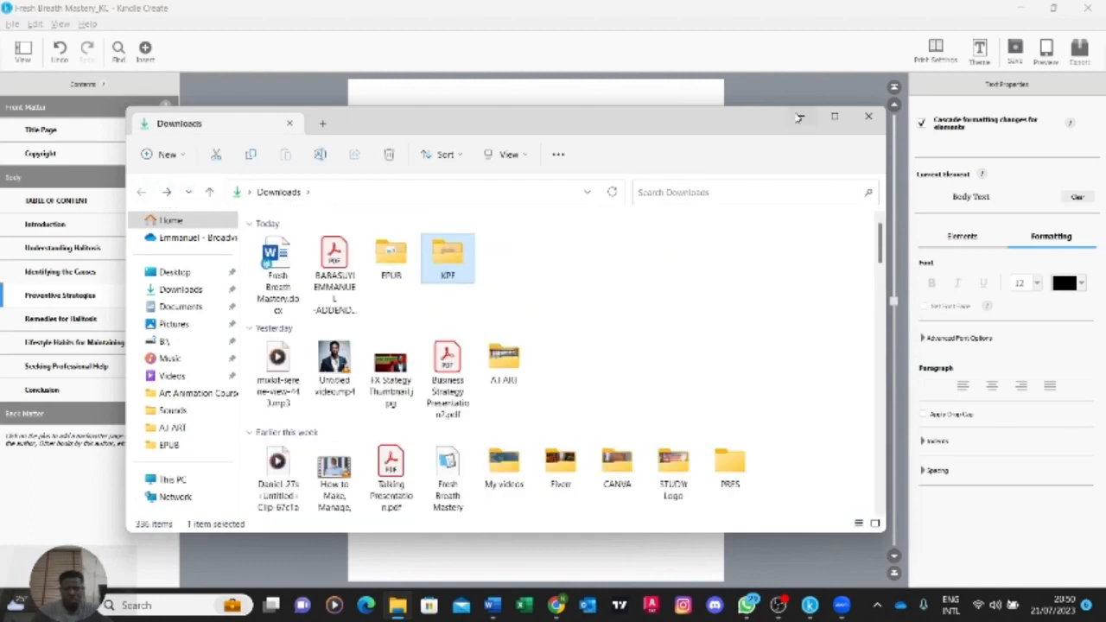
# Minimize the Downloads window and bring the KDP manuscript page back to the front.
pyautogui.click(799, 118)
pyautogui.moveTo(557, 605)
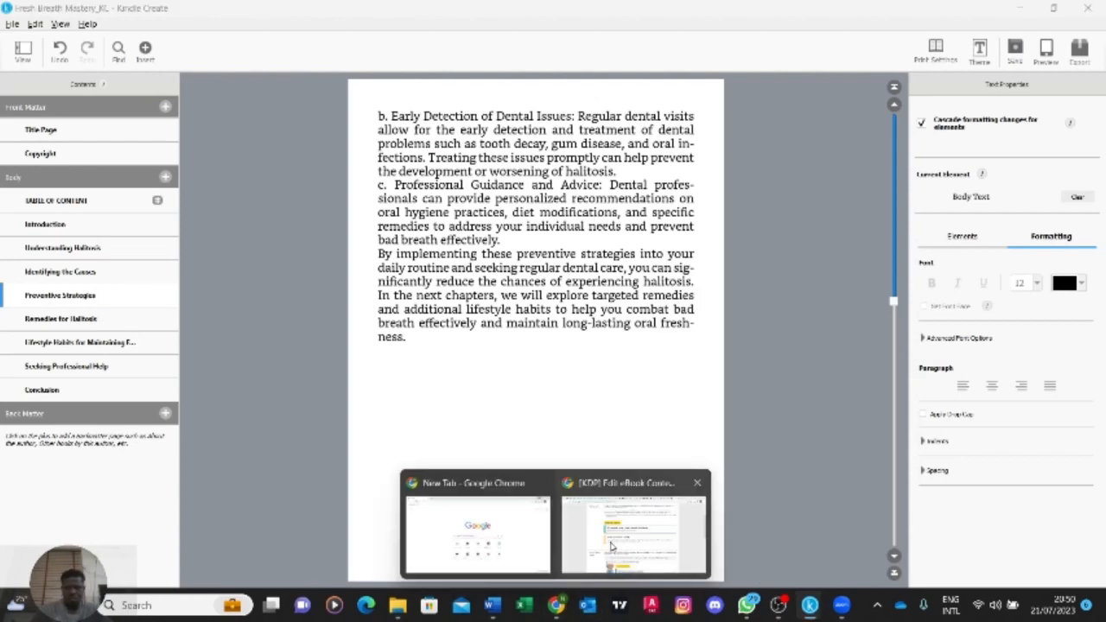
pyautogui.click(613, 545)
# Upload Downloads > EPUB > Breath Mastery.epub as the new eBook manuscript.
pyautogui.click(391, 200)
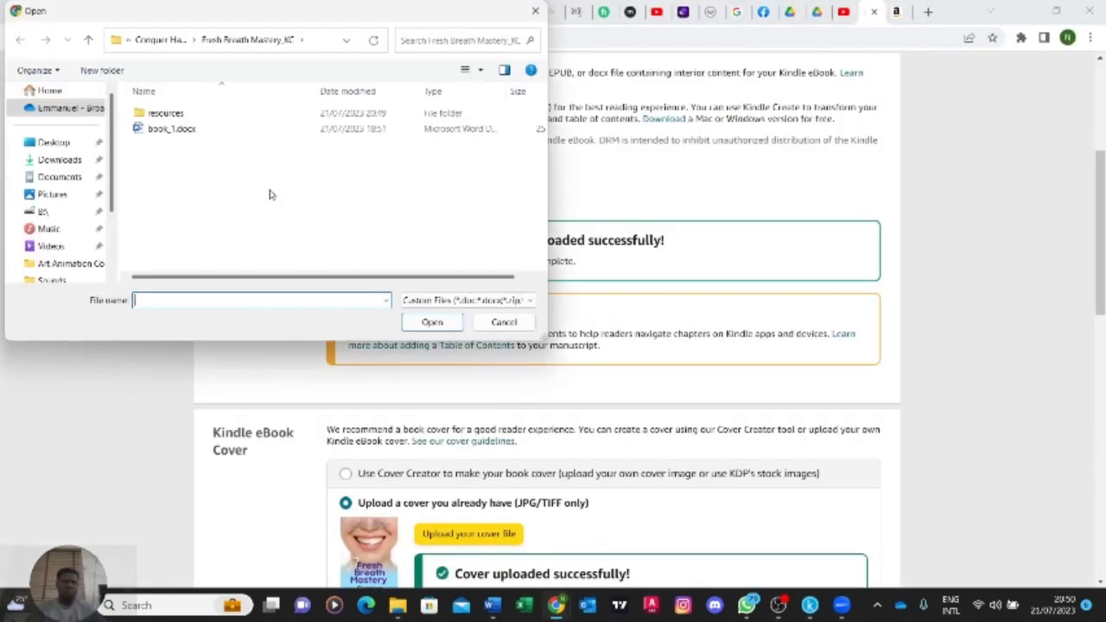
pyautogui.click(55, 161)
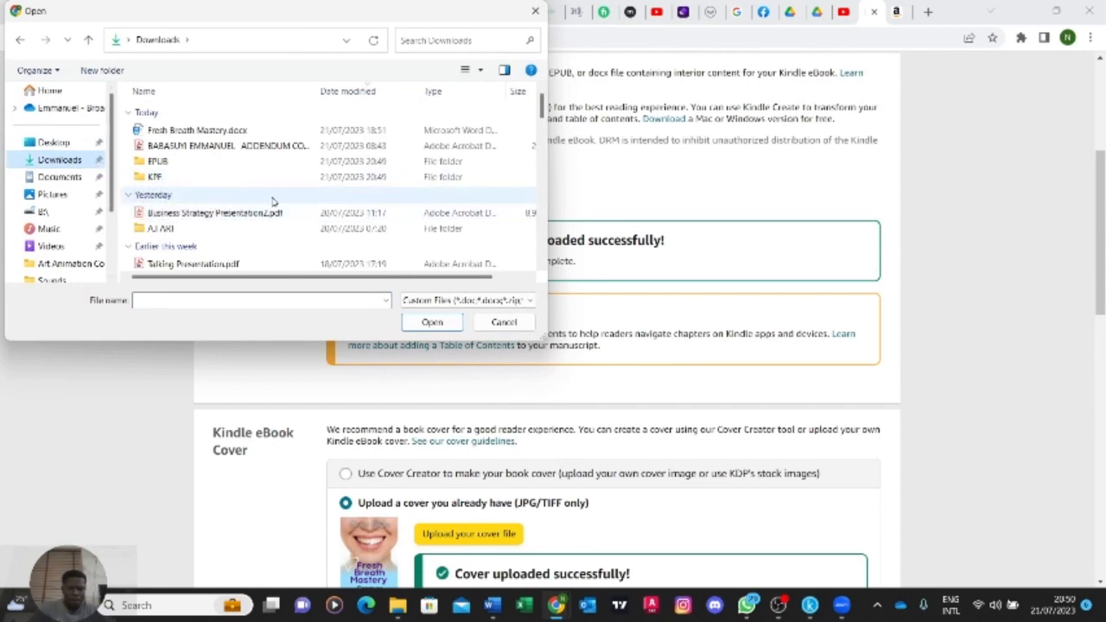
pyautogui.doubleClick(197, 163)
pyautogui.doubleClick(203, 135)
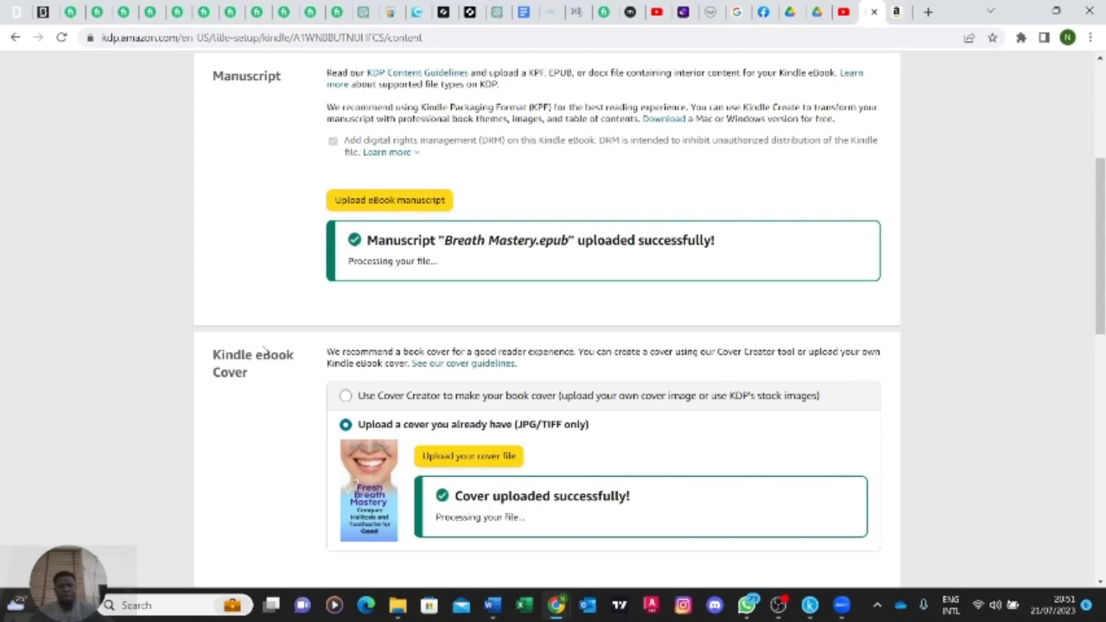
# Reopen the Downloads window, scroll through its files, and move it aside from the KDP page.
pyautogui.moveTo(397, 607)
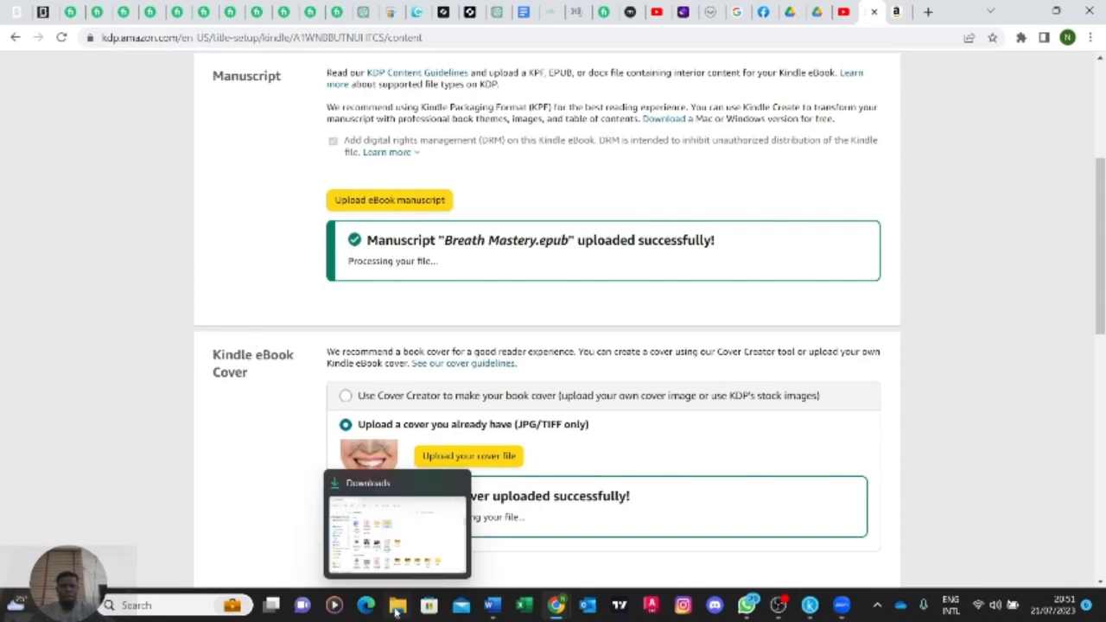
pyautogui.click(396, 610)
pyautogui.scroll(-10, 510, 393)
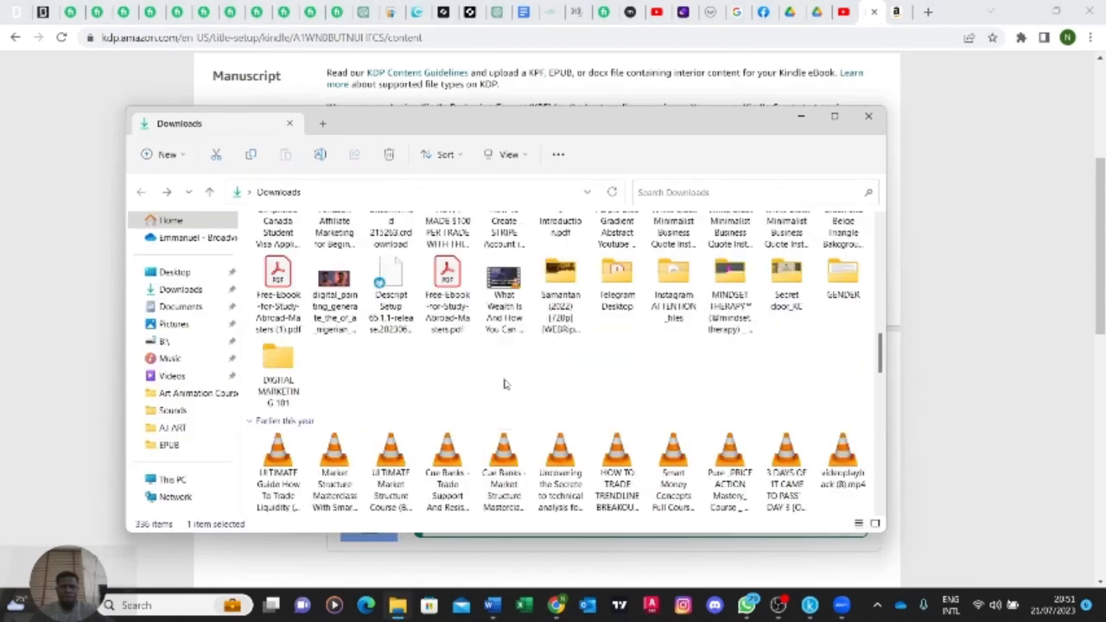
pyautogui.scroll(15, 519, 393)
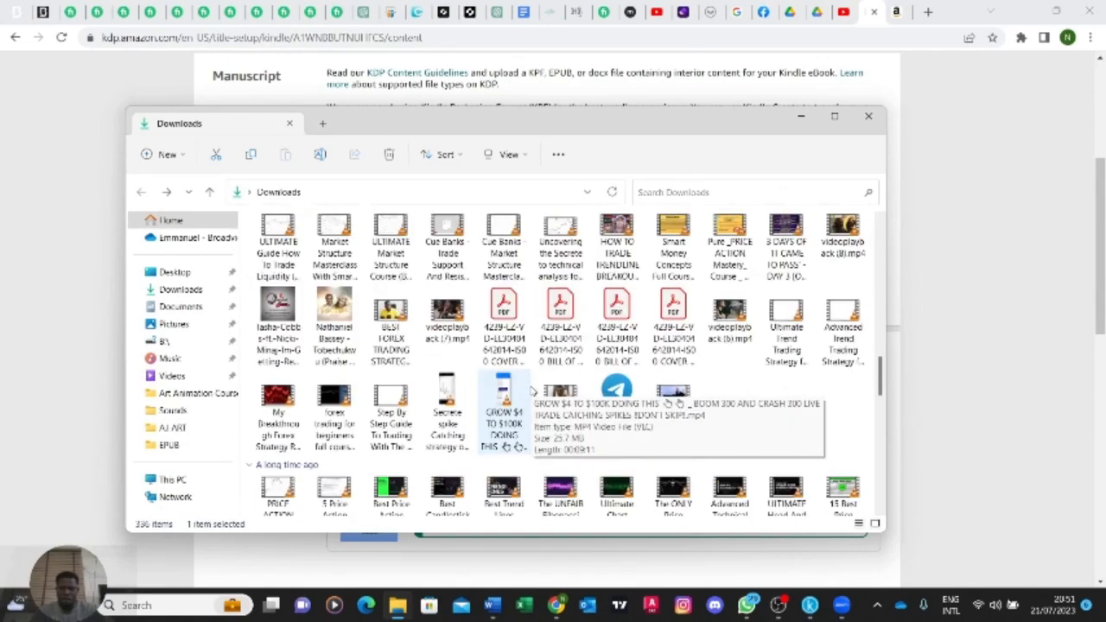
pyautogui.scroll(3, 533, 392)
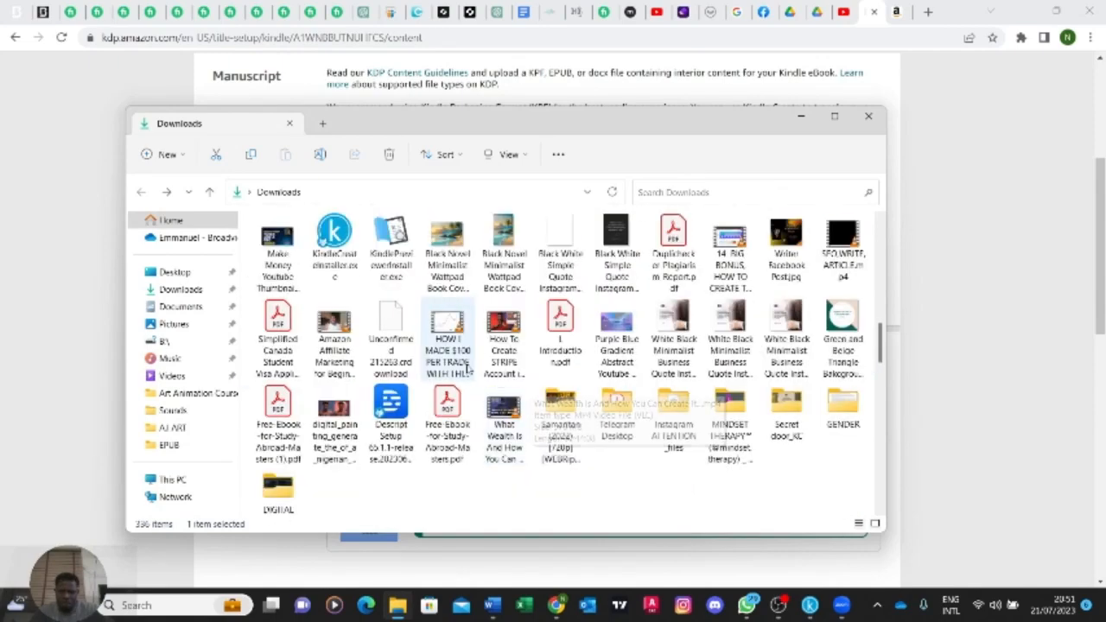
pyautogui.scroll(-10, 631, 285)
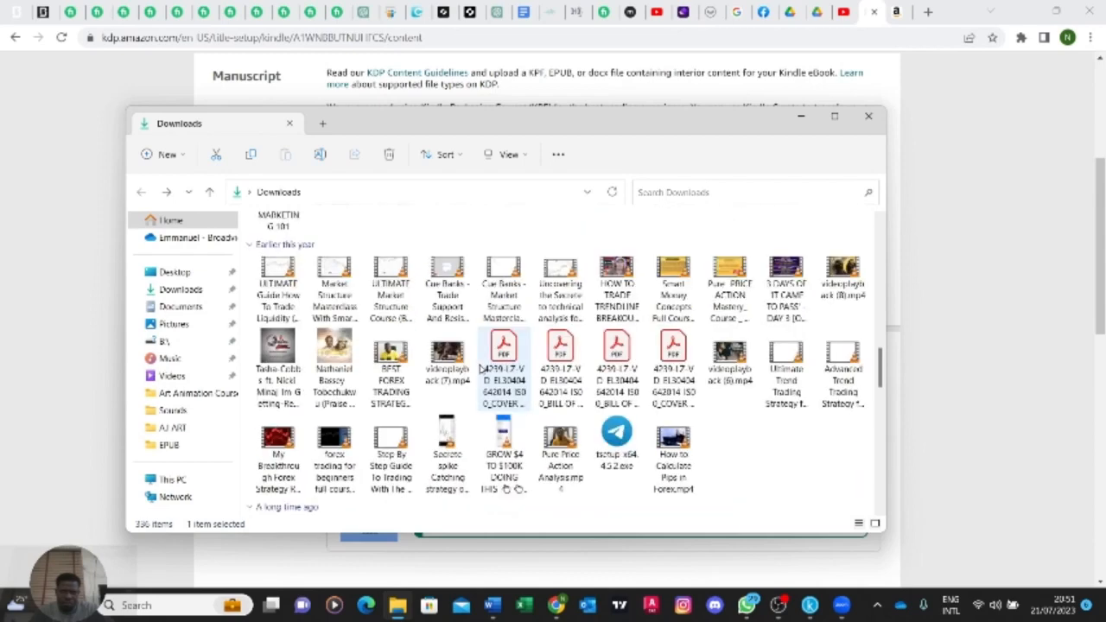
pyautogui.scroll(3, 482, 369)
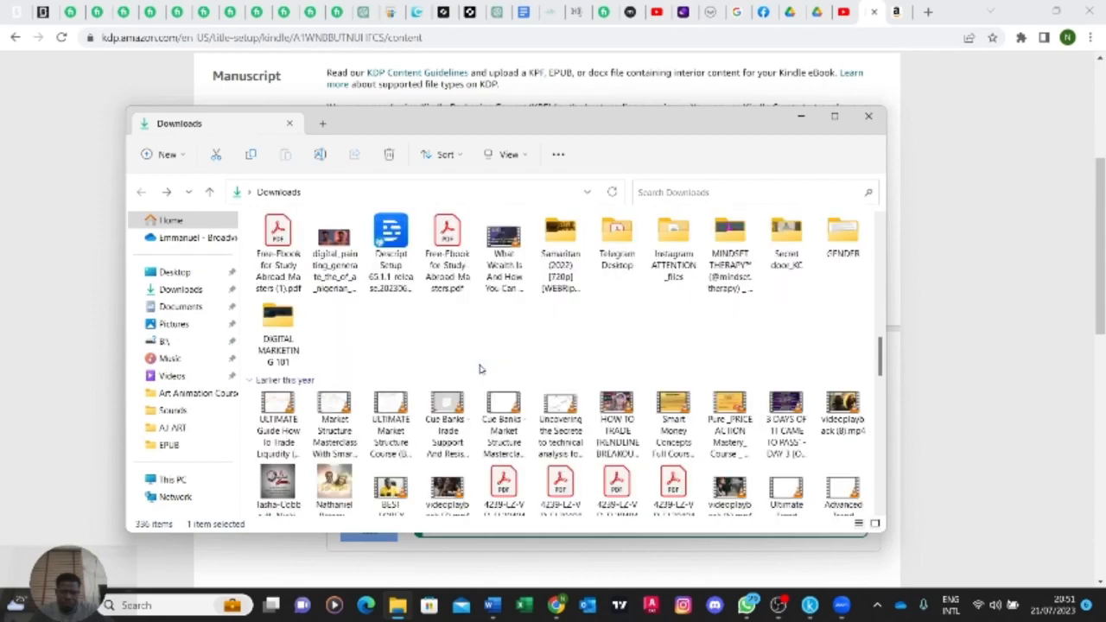
pyautogui.moveTo(884, 356); pyautogui.dragTo(883, 327)
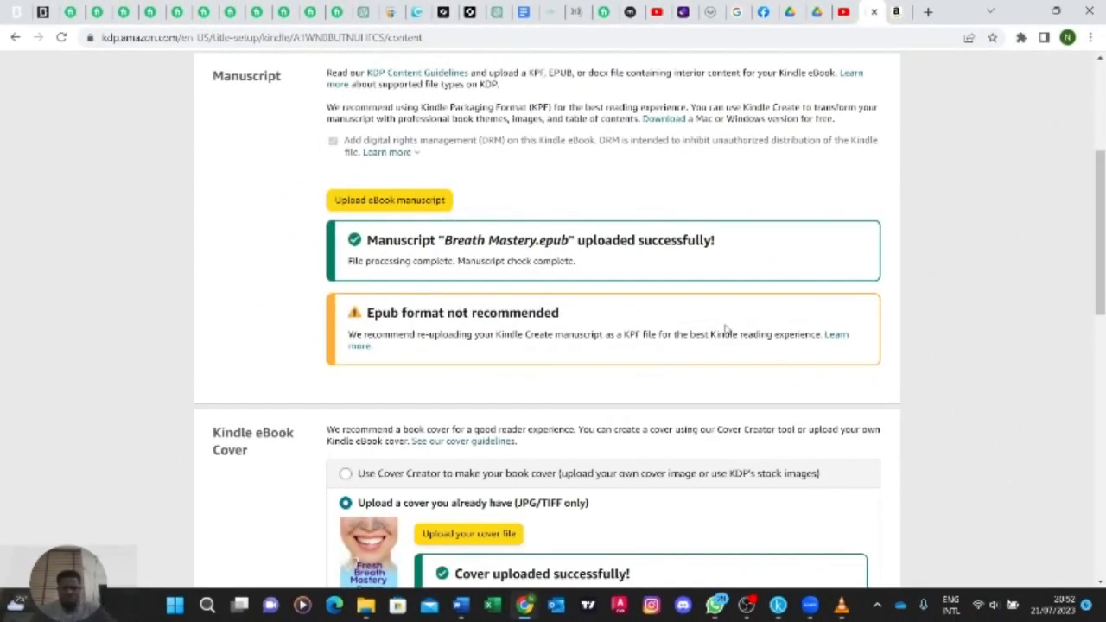
# Launch the eBook previewer and page from the cover through the Understanding Halitosis chapter.
pyautogui.scroll(-4, 588, 323)
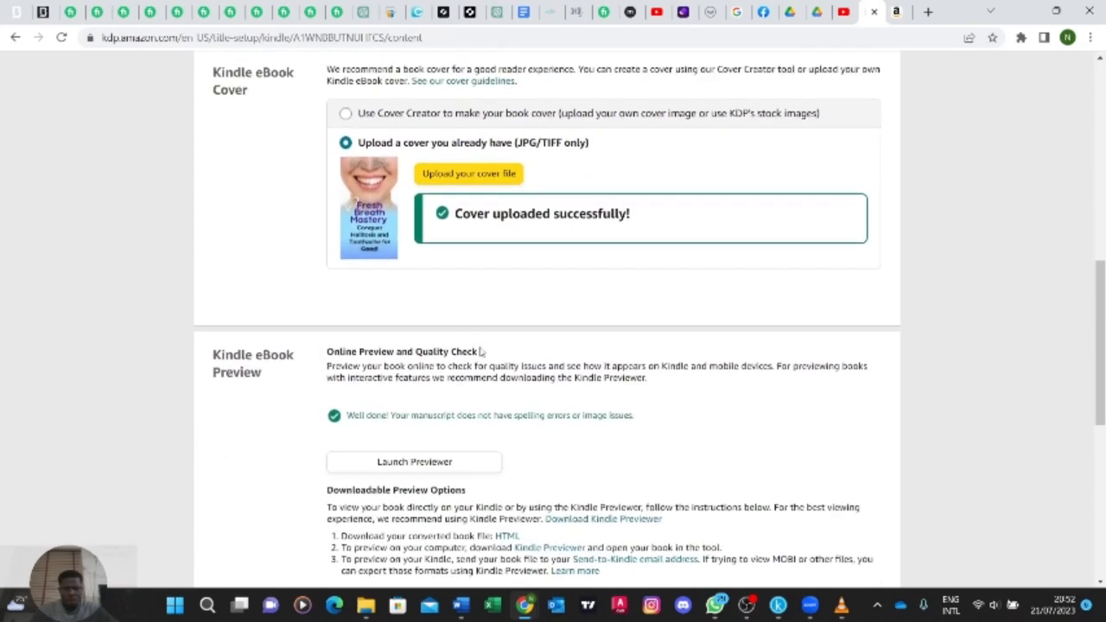
pyautogui.click(415, 465)
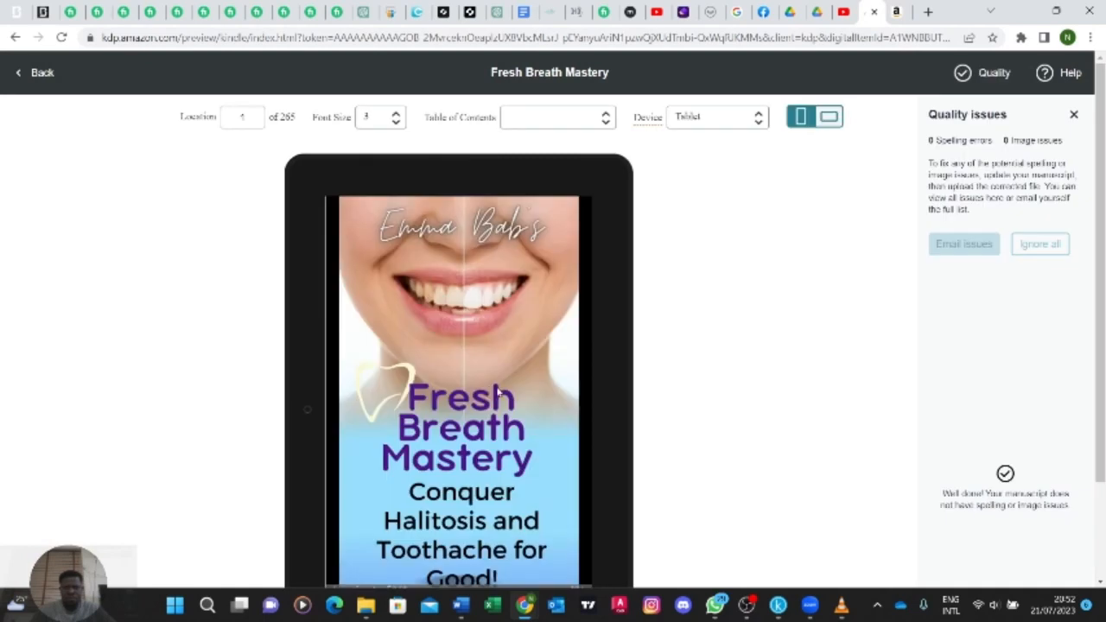
pyautogui.scroll(-3, 527, 414)
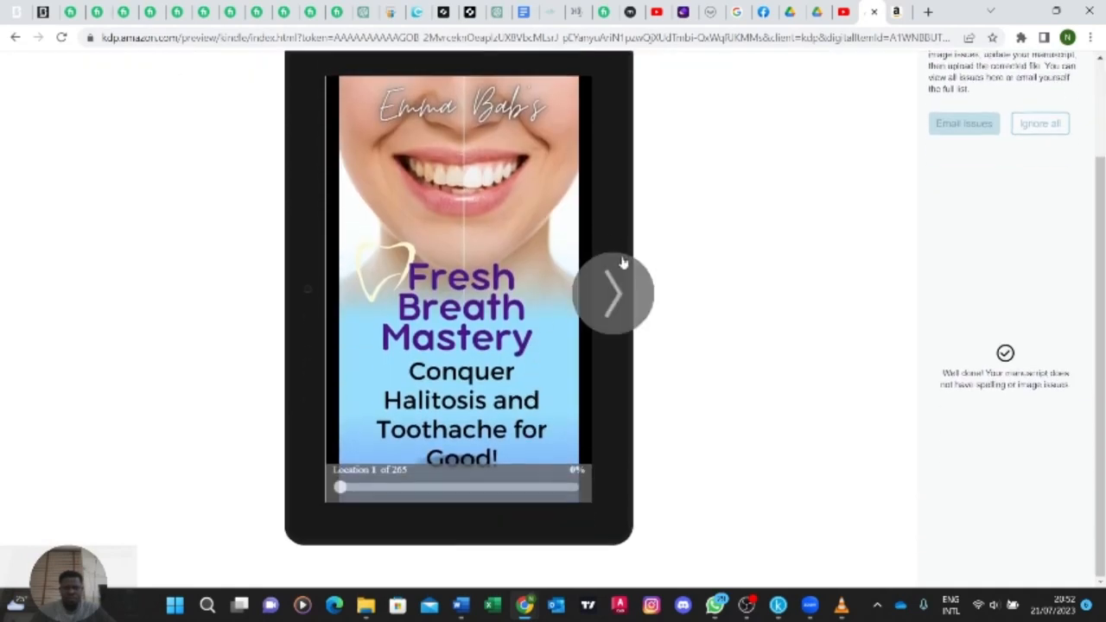
pyautogui.click(616, 298)
pyautogui.click(616, 298)
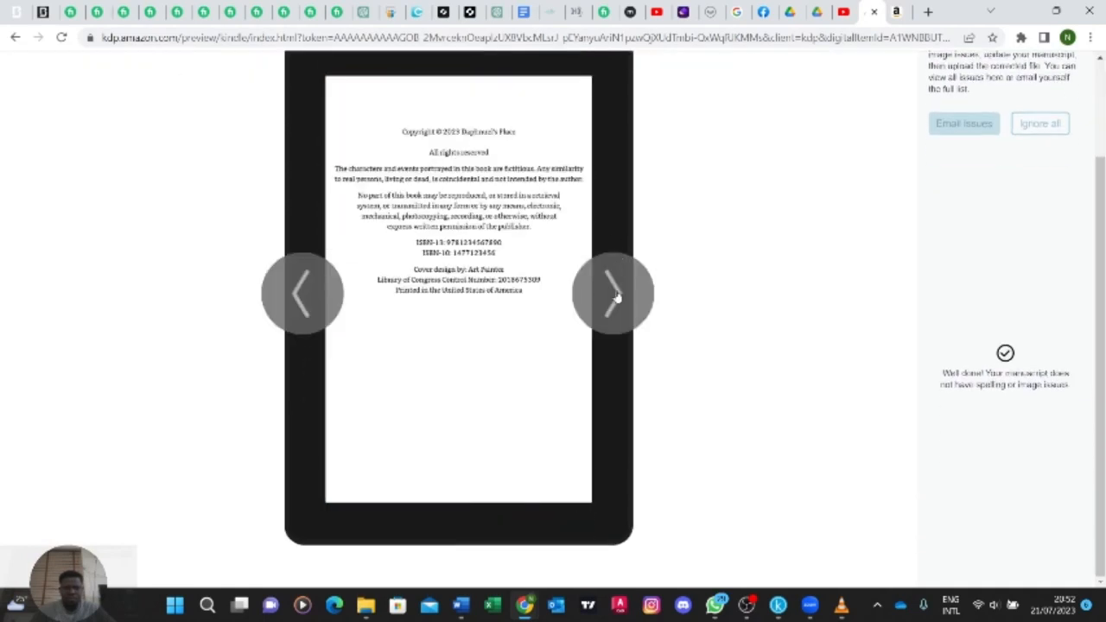
pyautogui.click(617, 298)
pyautogui.click(616, 299)
pyautogui.click(616, 298)
pyautogui.click(616, 298)
pyautogui.click(617, 295)
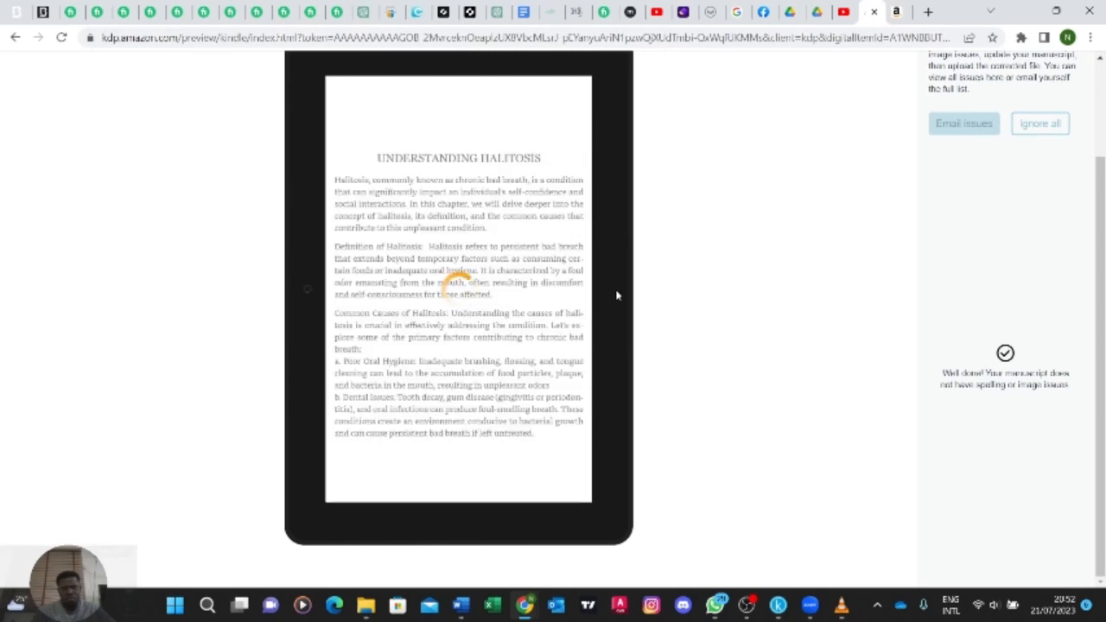
pyautogui.click(617, 297)
# Page forward through Identifying the Causes, Preventive Strategies and Remedies for Halitosis.
pyautogui.click(616, 299)
pyautogui.click(615, 294)
pyautogui.click(616, 295)
pyautogui.click(616, 295)
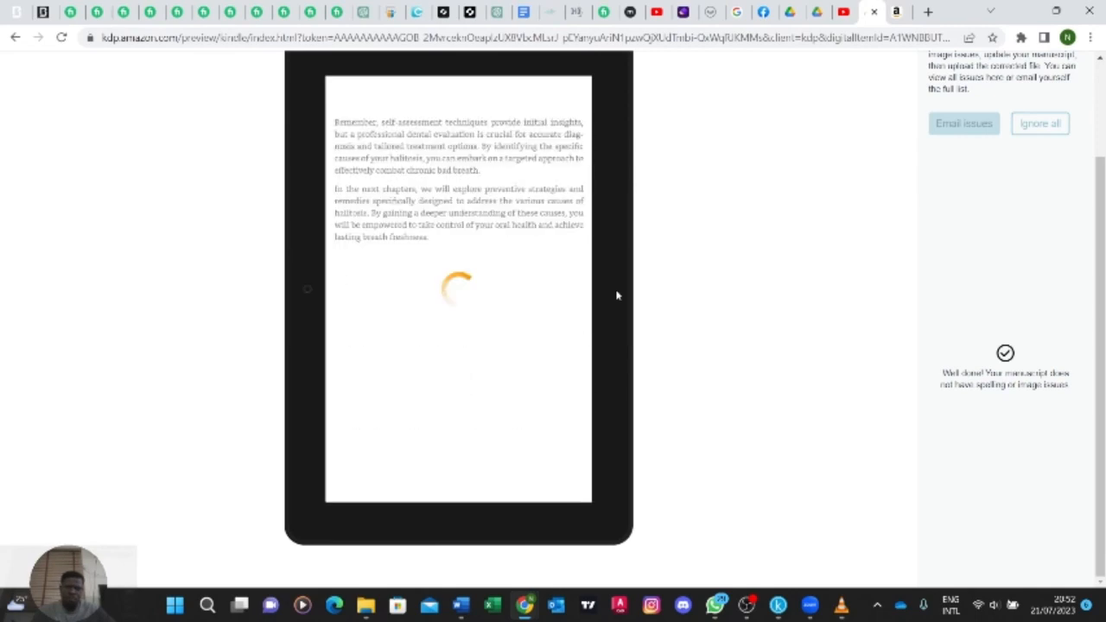
pyautogui.click(617, 296)
pyautogui.click(617, 297)
pyautogui.click(617, 297)
pyautogui.click(616, 296)
pyautogui.click(617, 296)
pyautogui.click(616, 296)
# Page through Lifestyle Habits, Seeking Professional Help and the Conclusion to the last page.
pyautogui.click(616, 296)
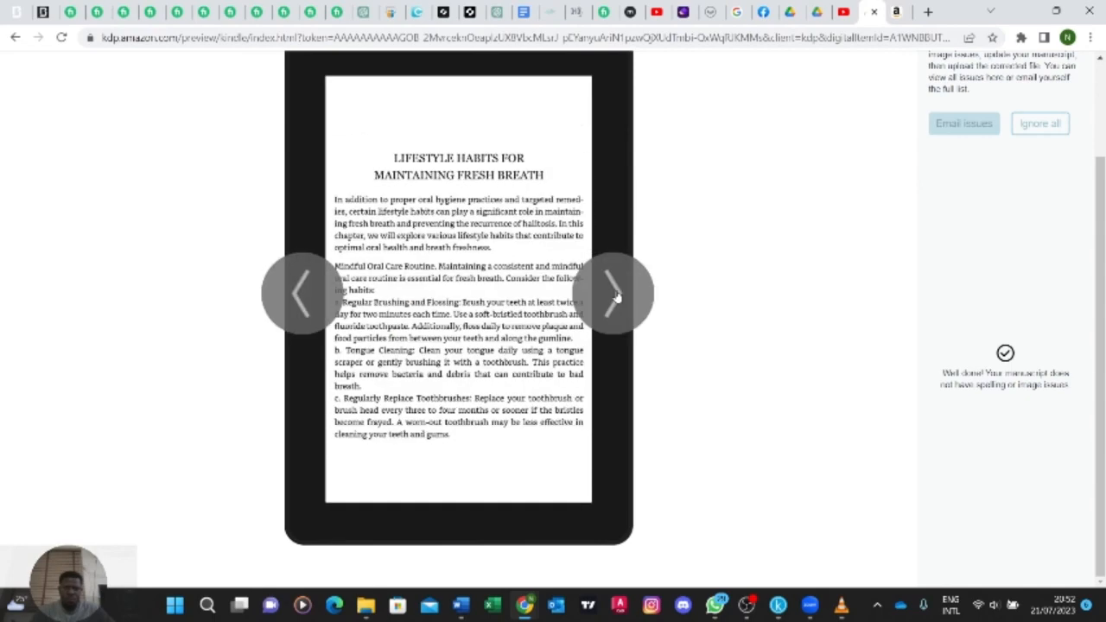
pyautogui.click(616, 296)
pyautogui.click(616, 295)
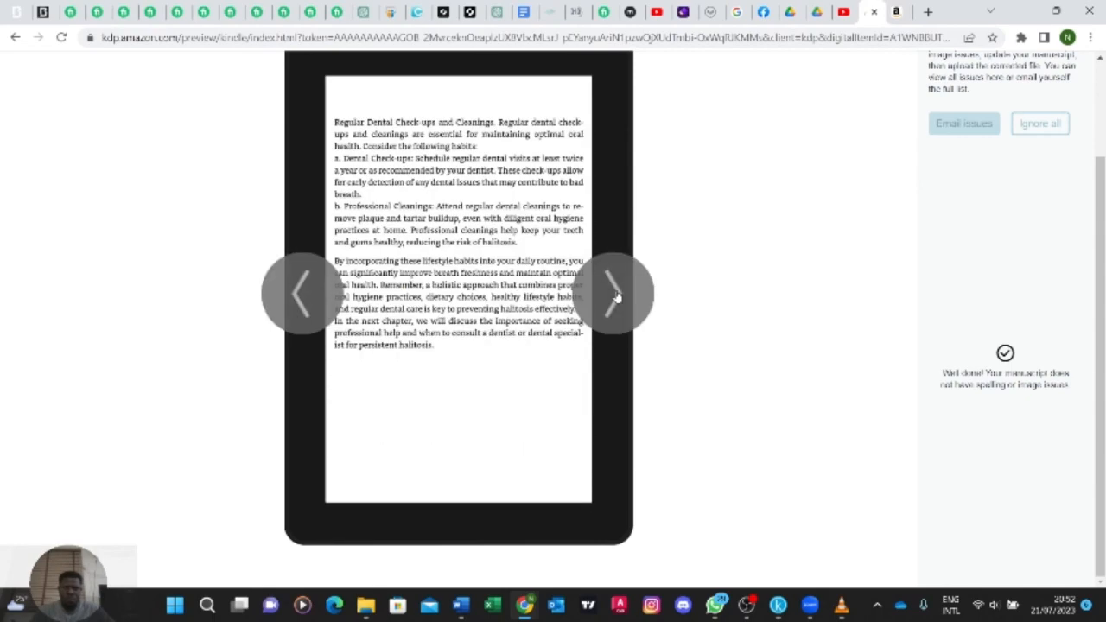
pyautogui.click(617, 295)
pyautogui.click(616, 296)
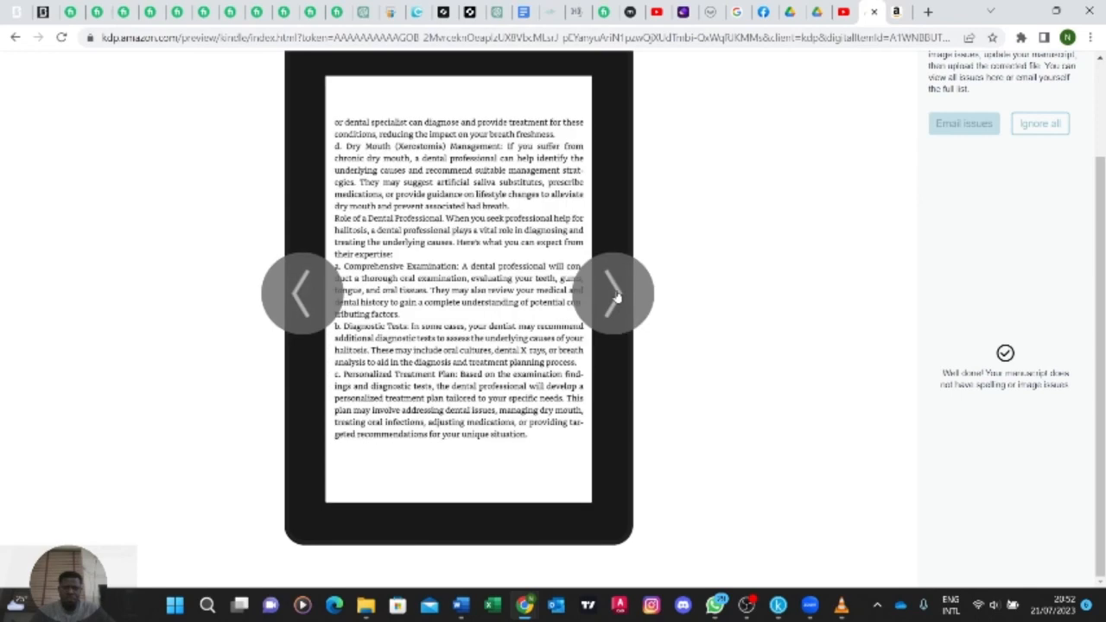
pyautogui.click(616, 296)
pyautogui.click(616, 296)
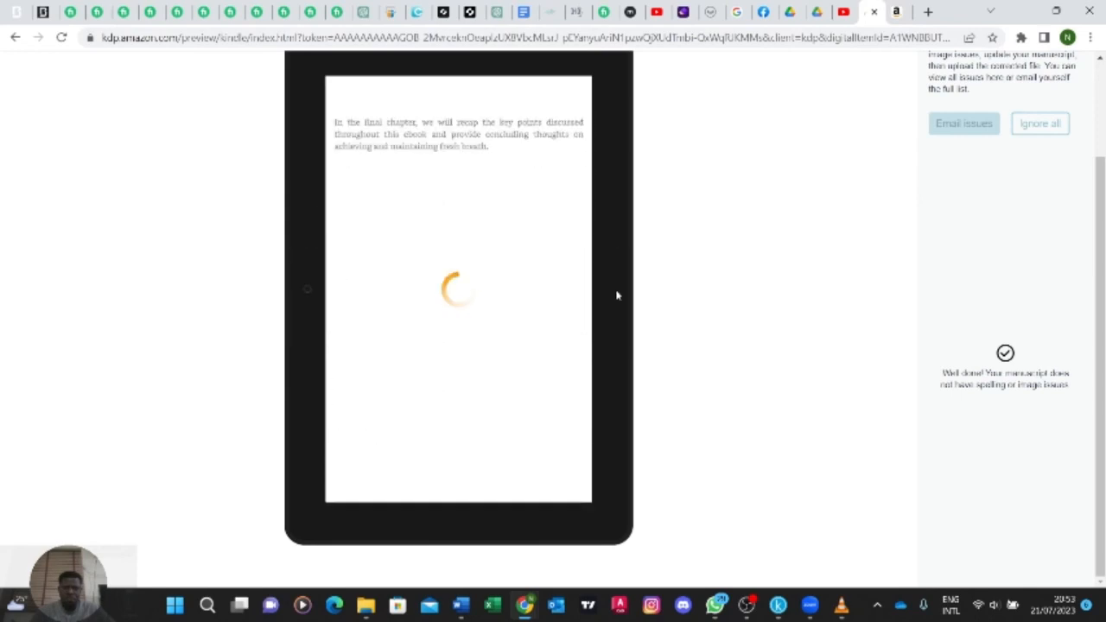
pyautogui.click(616, 295)
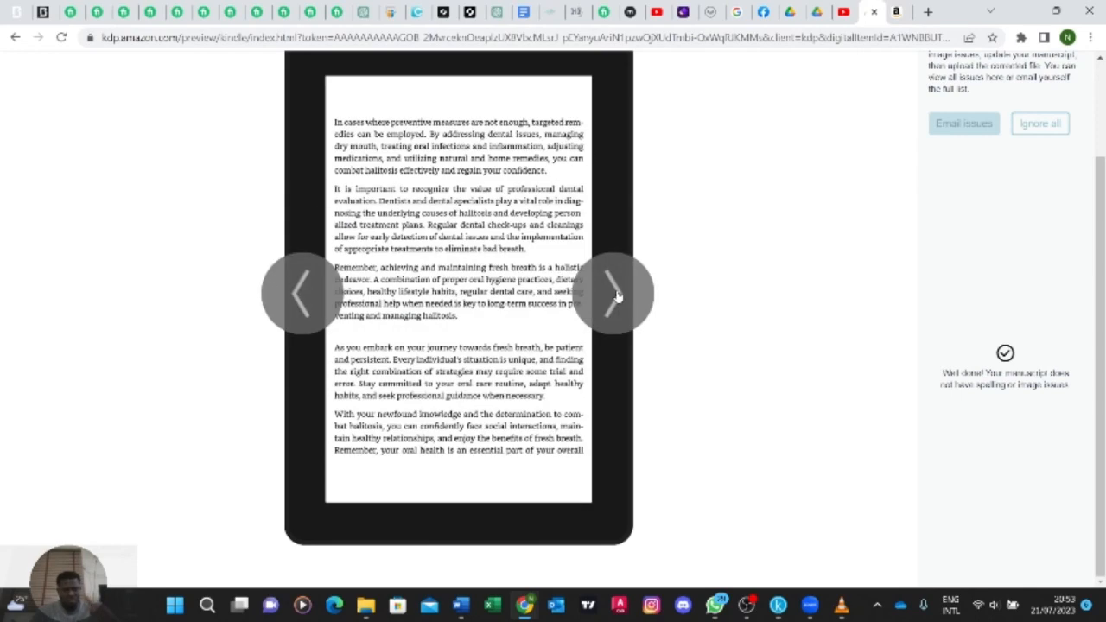
pyautogui.click(616, 295)
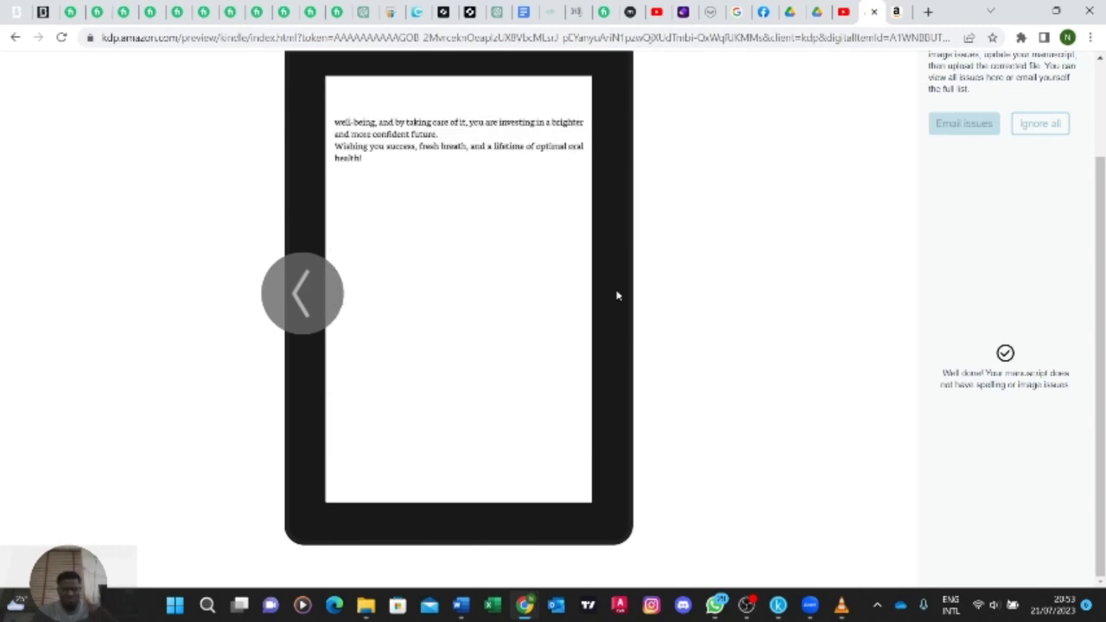
# Page back from the last page through the Conclusion to the Lifestyle Habits chapter.
pyautogui.scroll(3, 735, 291)
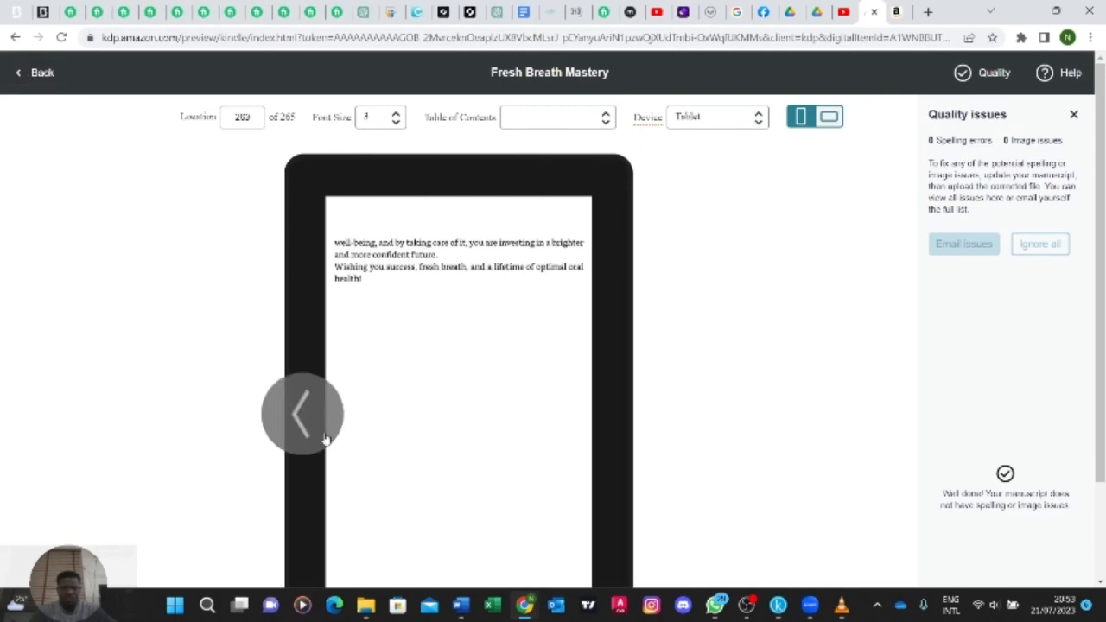
pyautogui.scroll(-2, 305, 406)
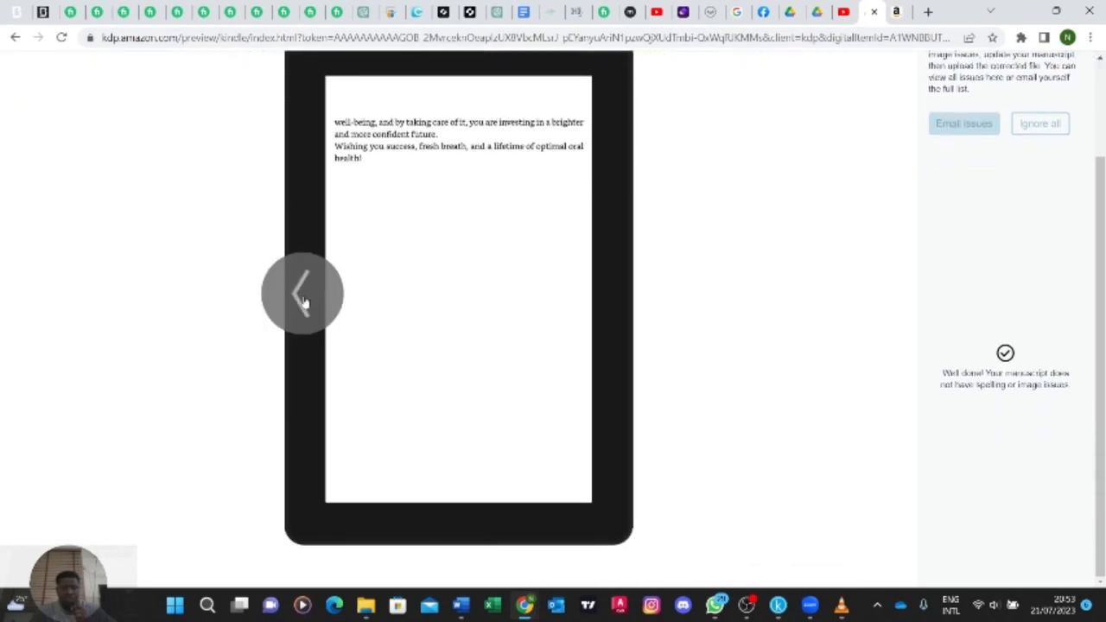
pyautogui.click(303, 299)
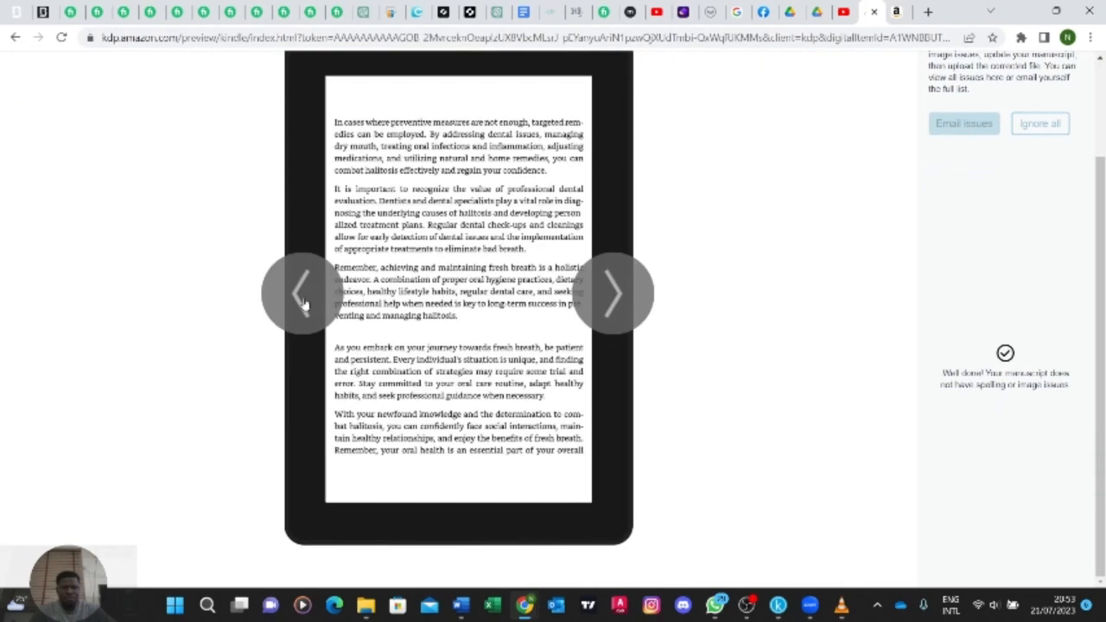
pyautogui.click(303, 299)
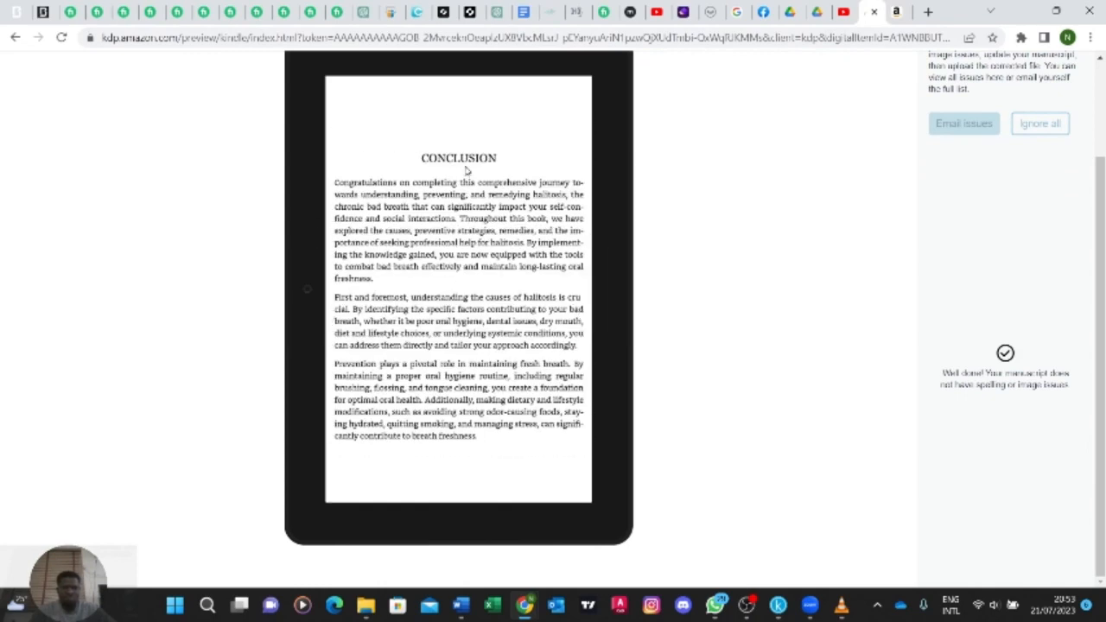
pyautogui.click(286, 297)
pyautogui.click(287, 299)
pyautogui.click(286, 299)
pyautogui.click(286, 299)
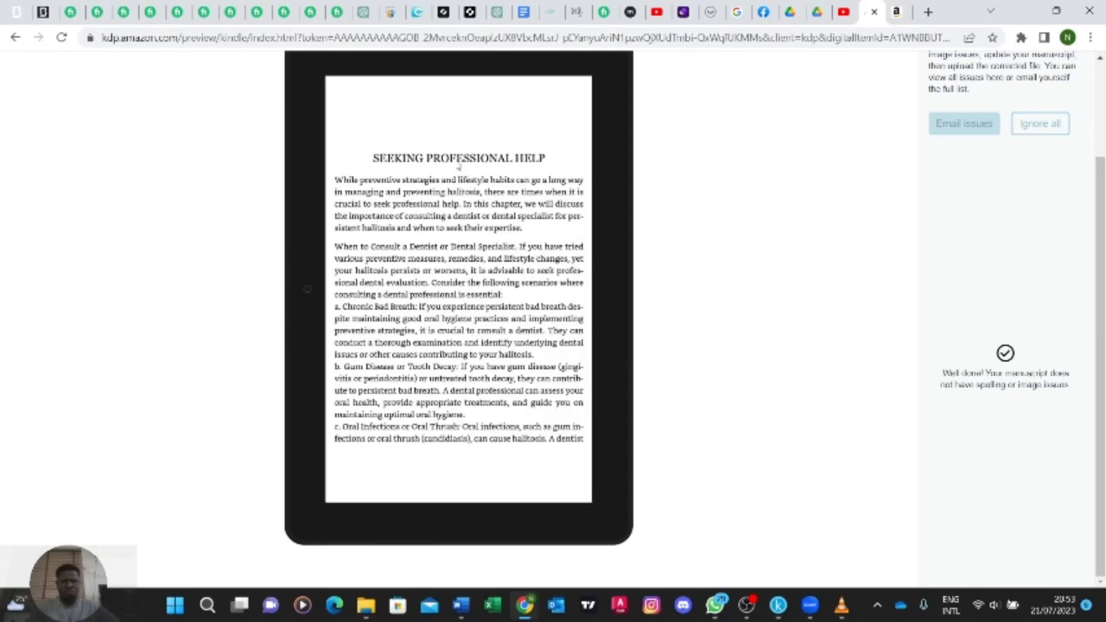
pyautogui.click(285, 300)
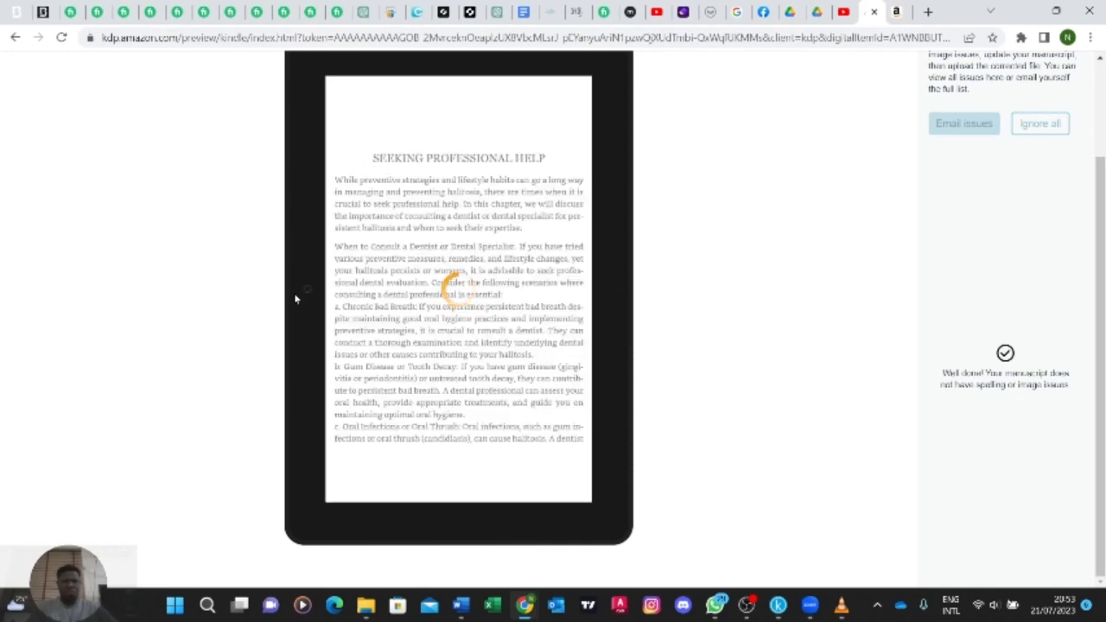
pyautogui.click(300, 297)
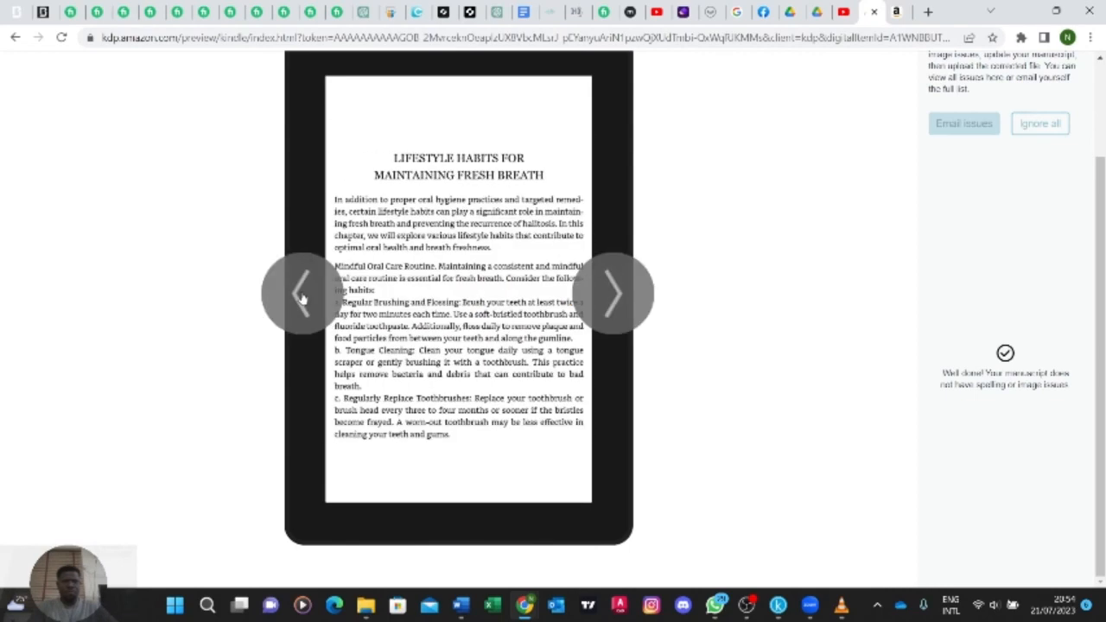
# Page back through Remedies and Preventive Strategies to the Identifying the Causes chapter.
pyautogui.click(298, 291)
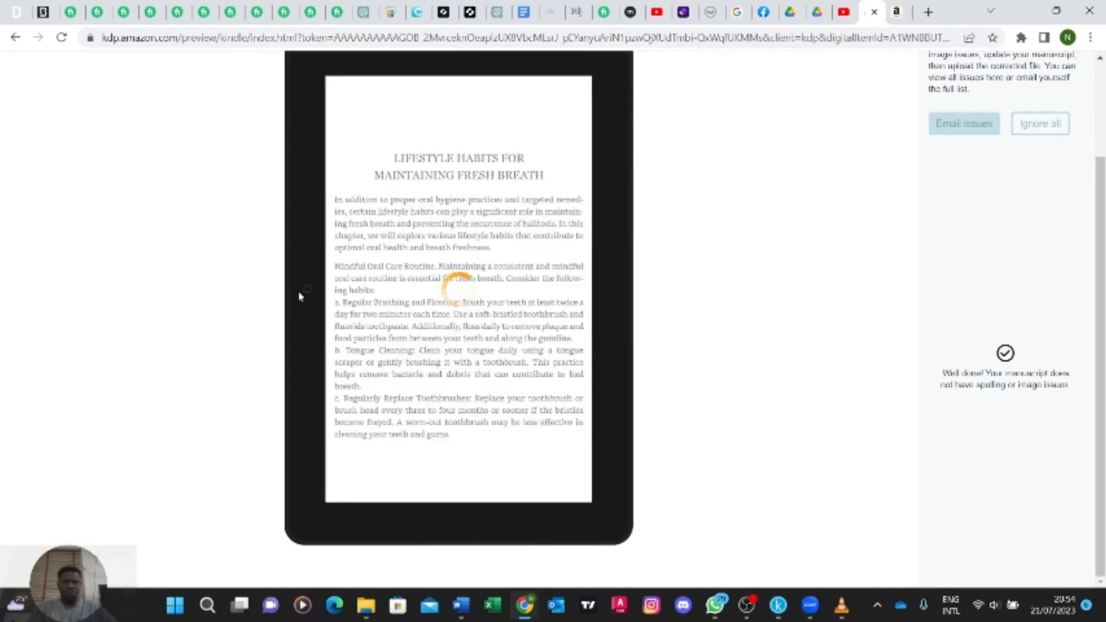
pyautogui.click(298, 290)
pyautogui.click(299, 295)
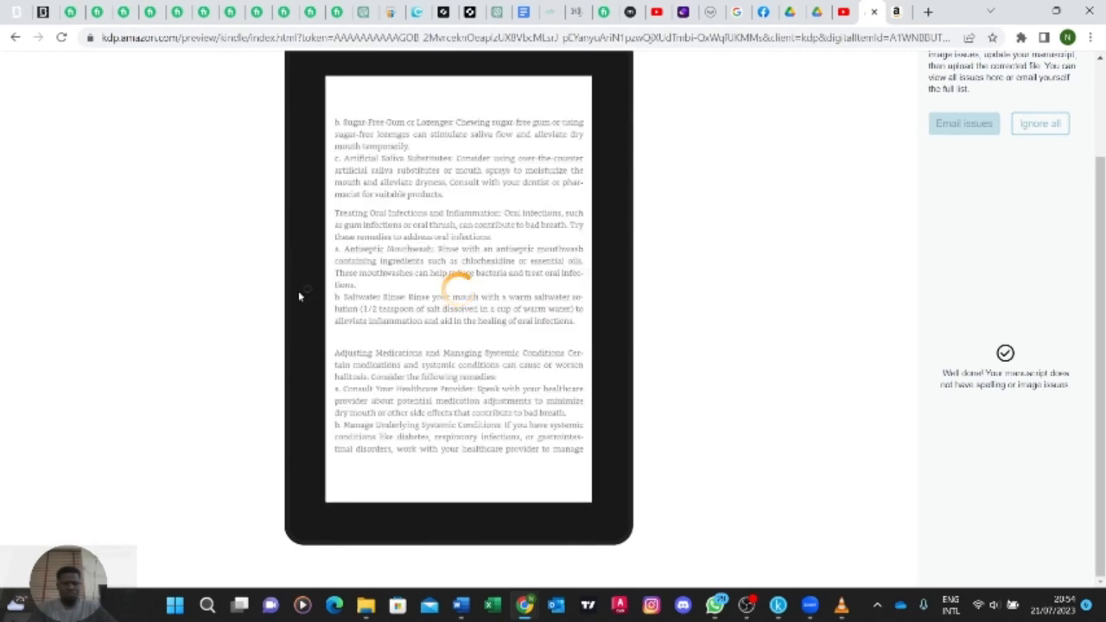
pyautogui.click(302, 296)
pyautogui.click(311, 297)
pyautogui.click(292, 296)
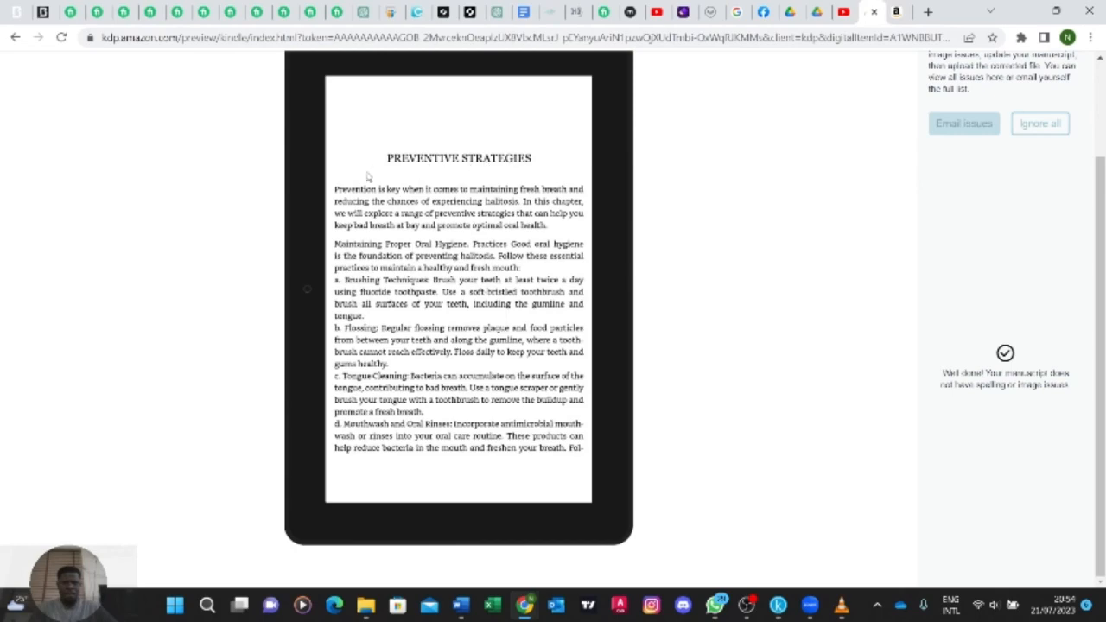
pyautogui.click(292, 299)
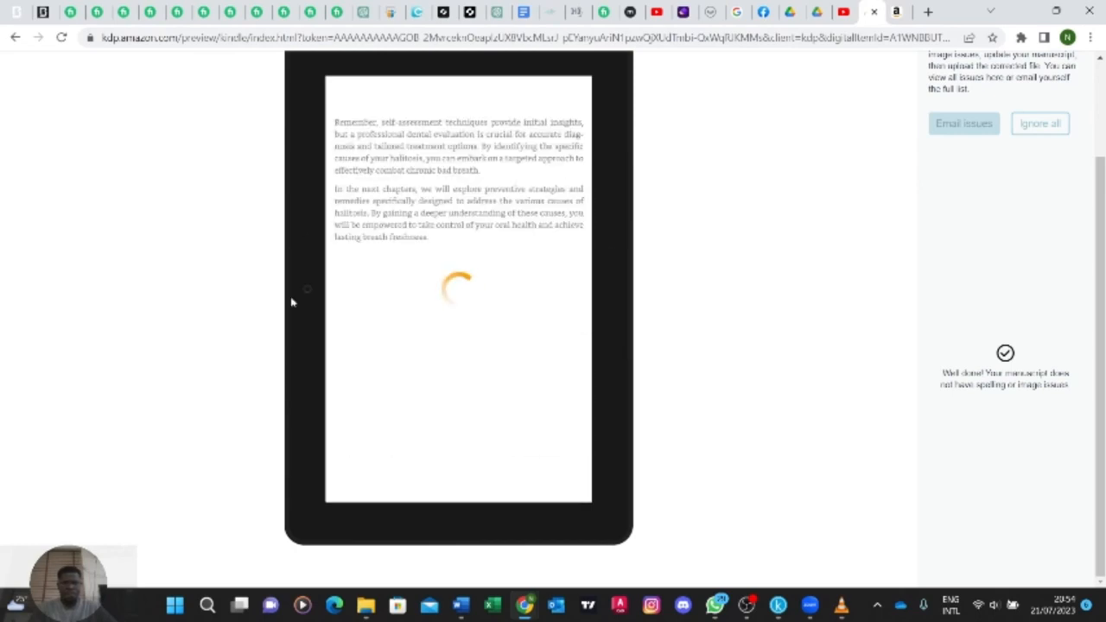
pyautogui.click(292, 301)
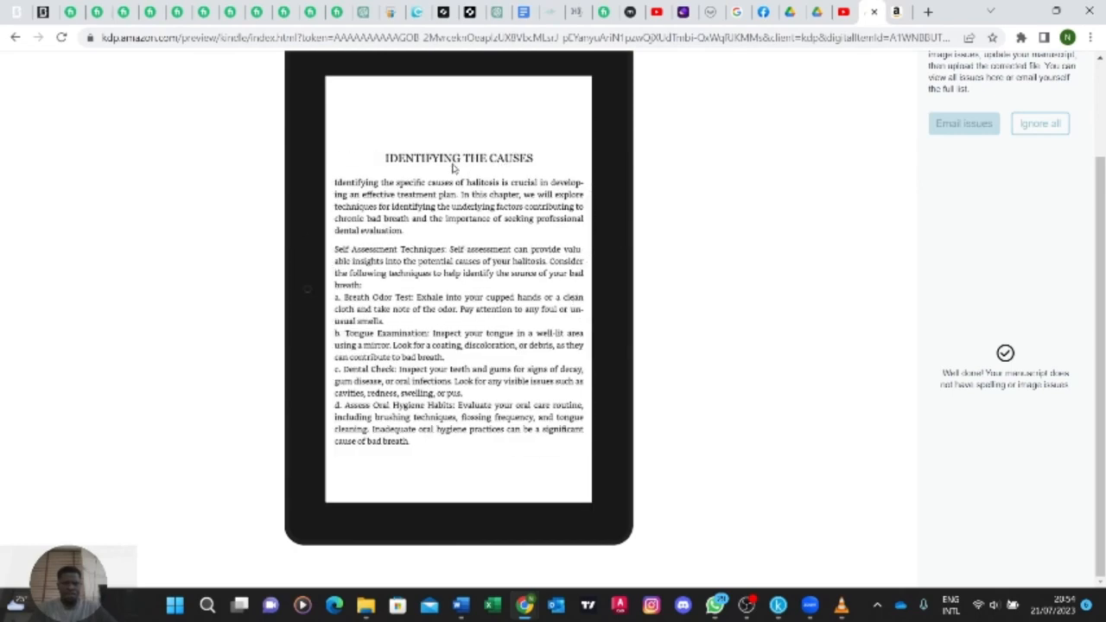
# Page back through Understanding Halitosis, the contents and copyright page to the title page.
pyautogui.click(292, 301)
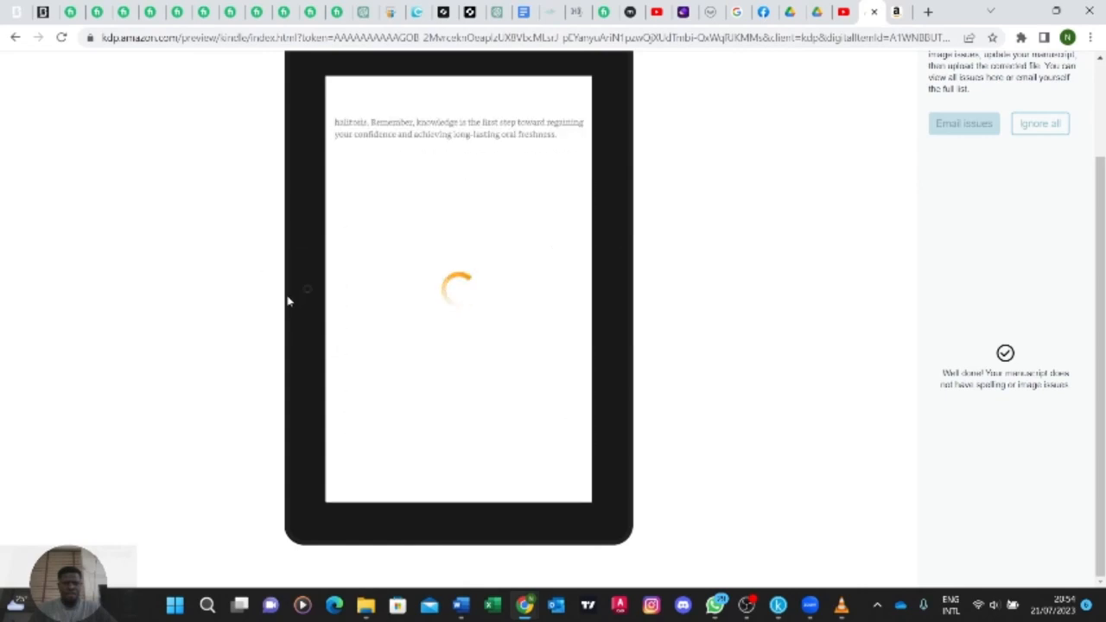
pyautogui.click(291, 299)
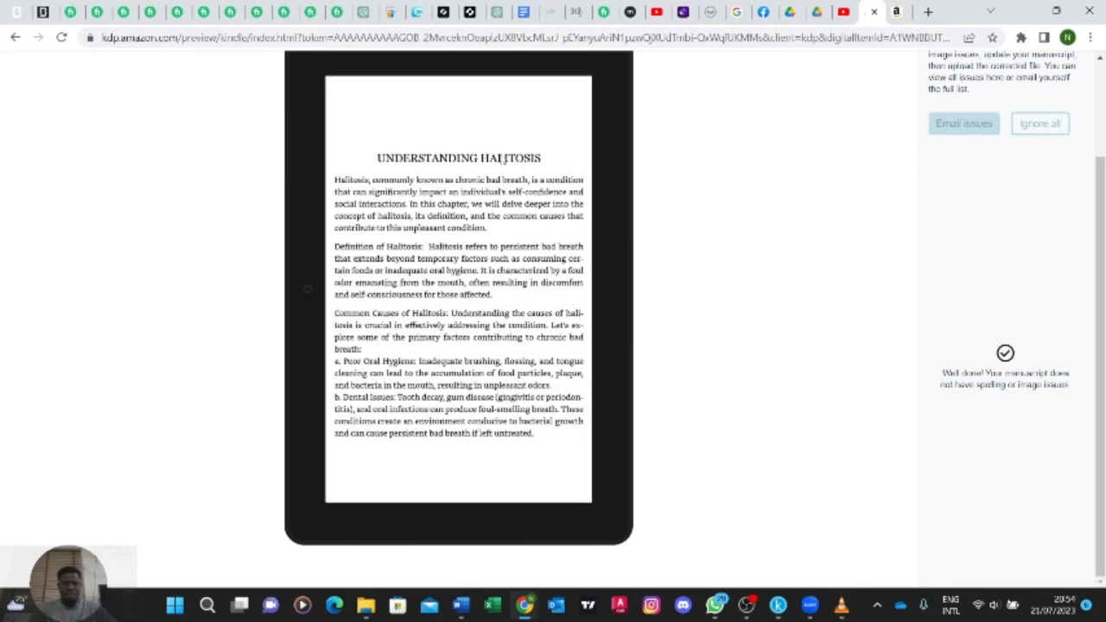
pyautogui.click(297, 299)
pyautogui.click(299, 301)
pyautogui.click(299, 300)
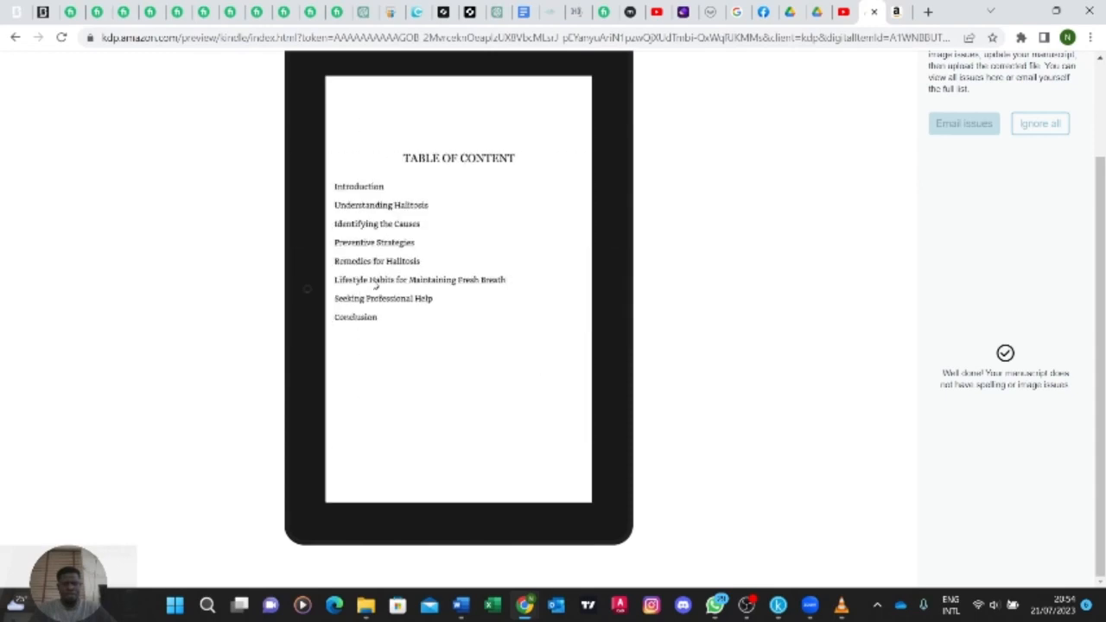
pyautogui.click(302, 298)
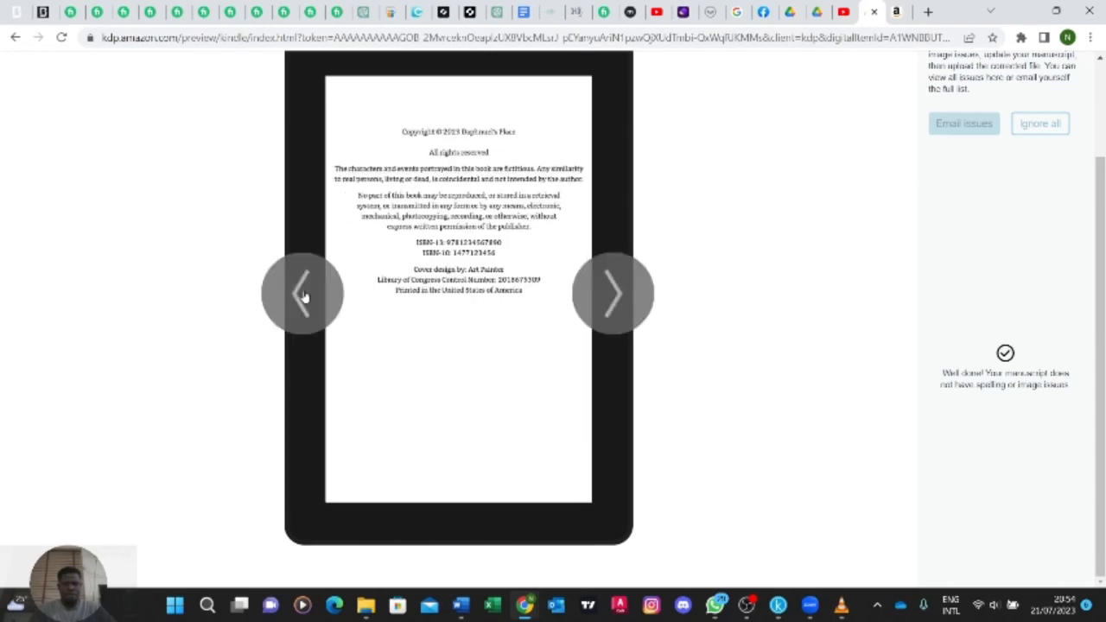
pyautogui.click(303, 296)
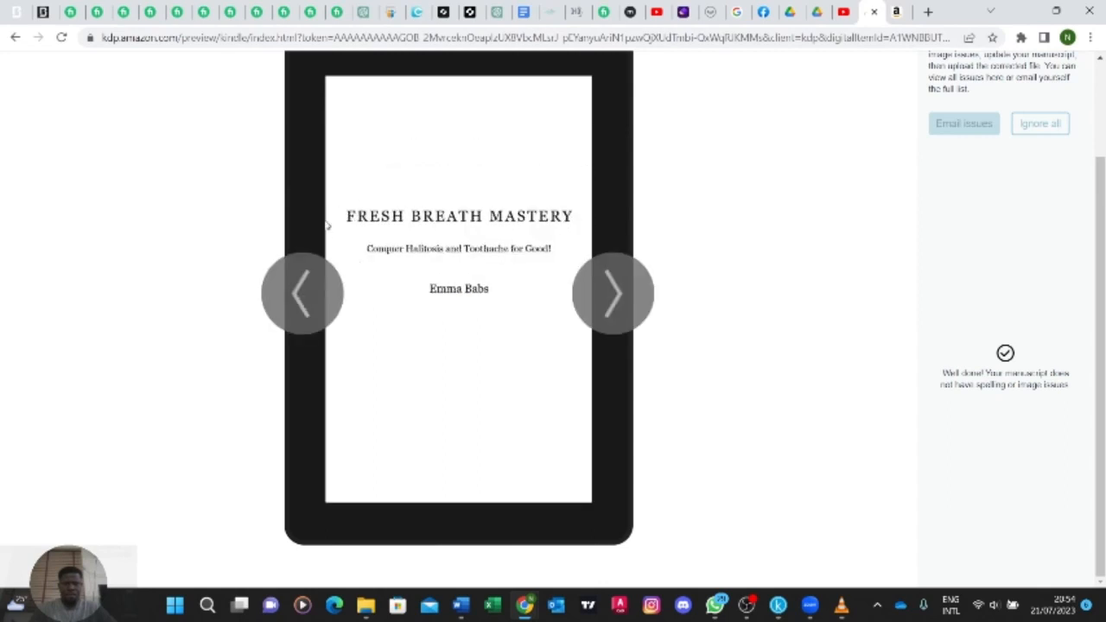
pyautogui.scroll(2, 658, 259)
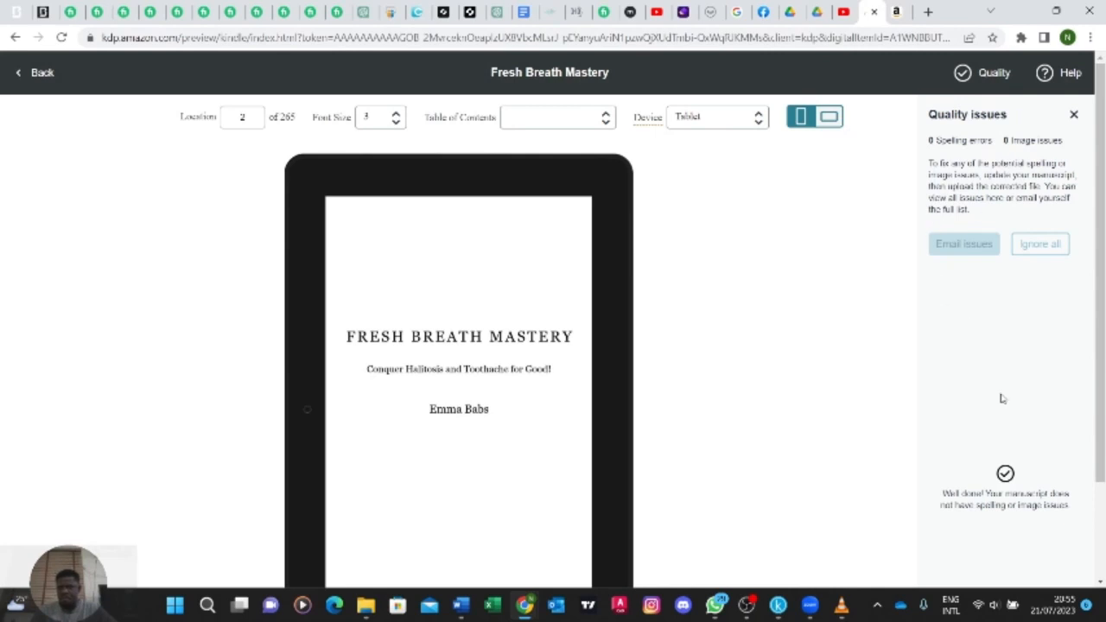
pyautogui.scroll(-1, 1002, 496)
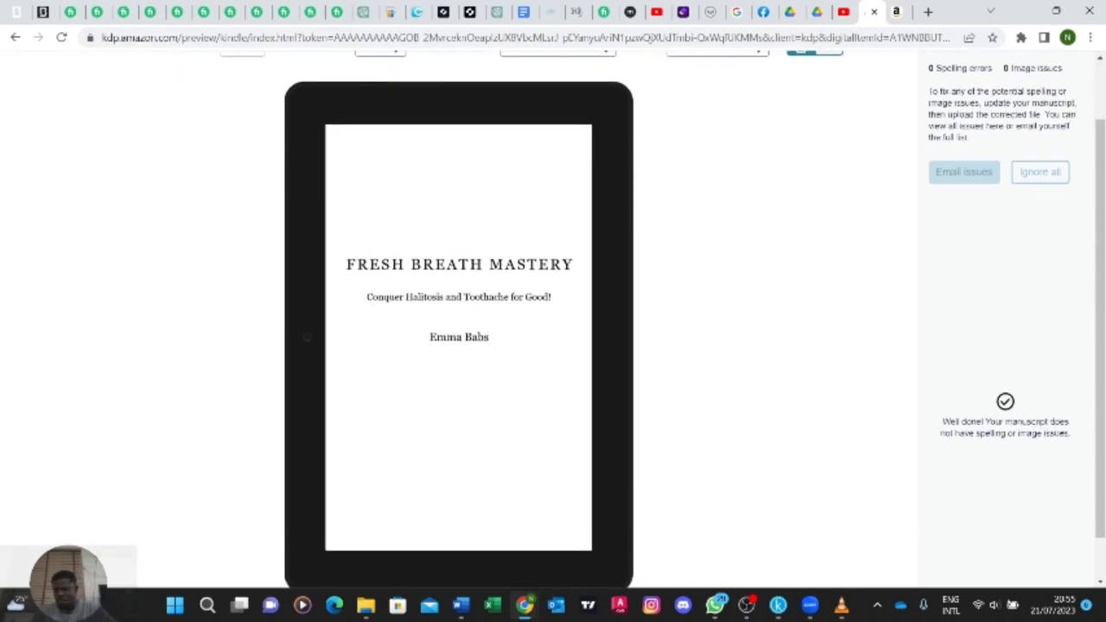
pyautogui.scroll(1, 1031, 434)
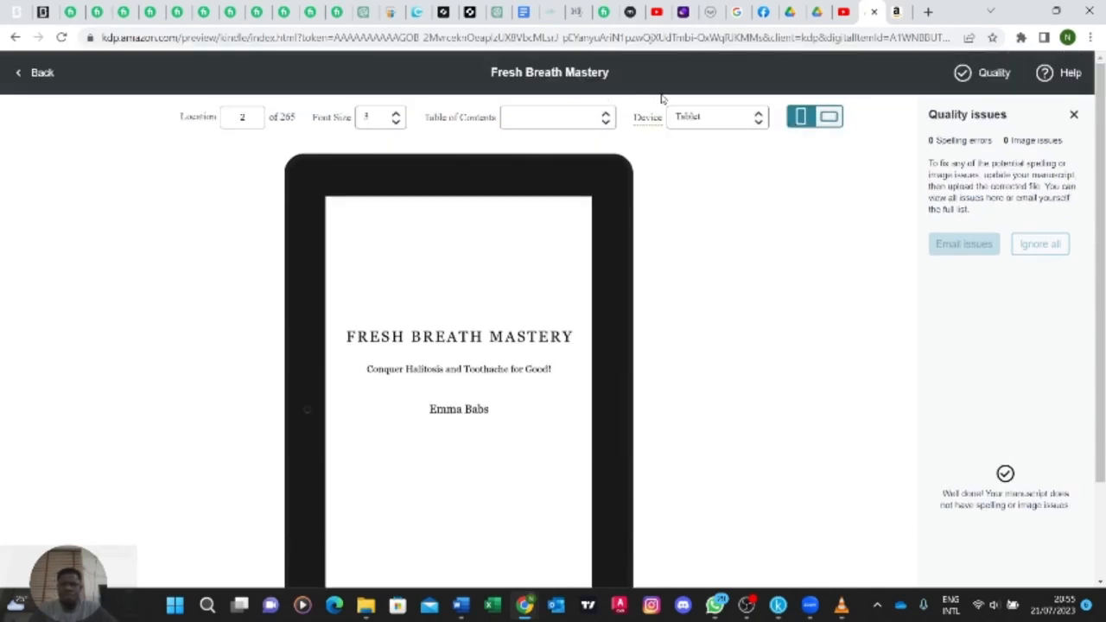
# Close the previewer and scroll up to the Manuscript section showing Breath Mastery.epub.
pyautogui.click(21, 76)
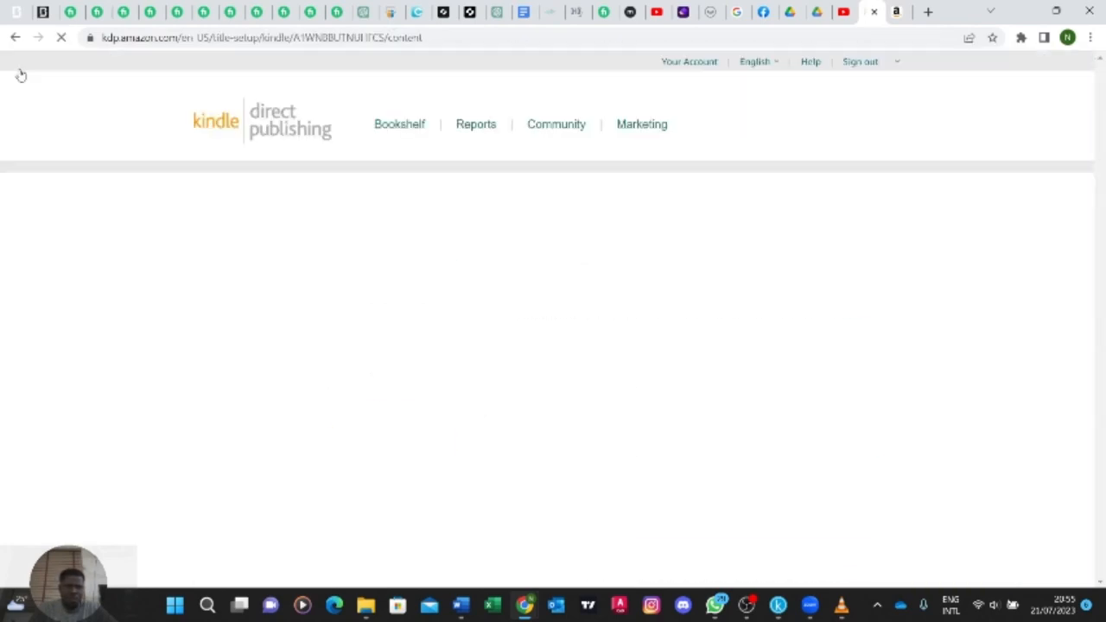
pyautogui.scroll(-5, 423, 316)
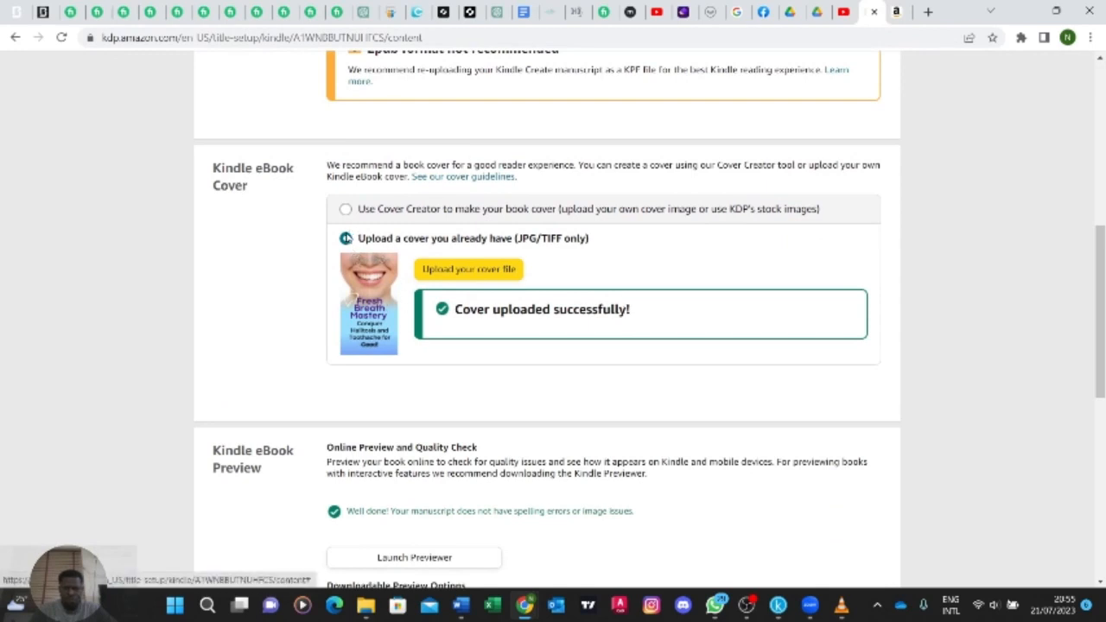
pyautogui.scroll(2, 349, 242)
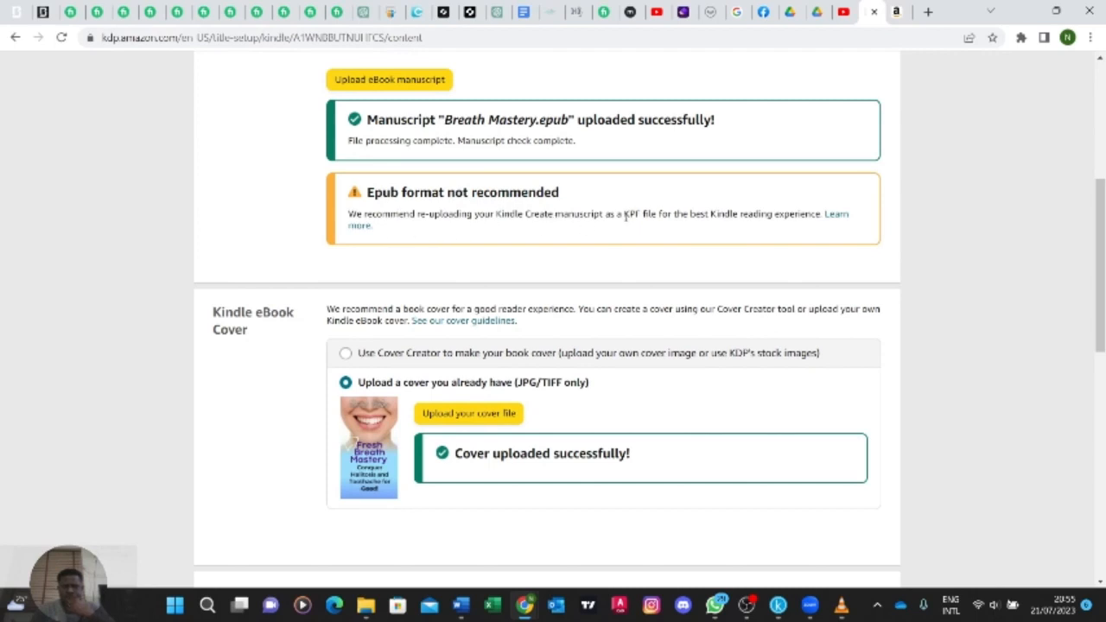
pyautogui.scroll(1, 625, 216)
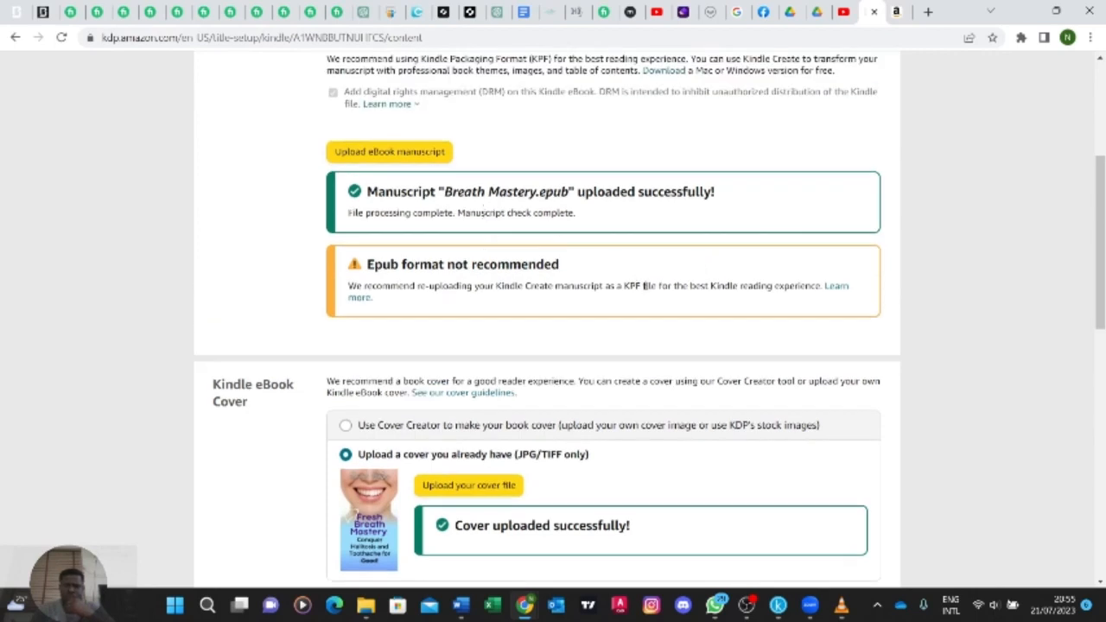
# Upload Breath Mastery.kpf from Downloads > KPF as the replacement manuscript.
pyautogui.click(366, 153)
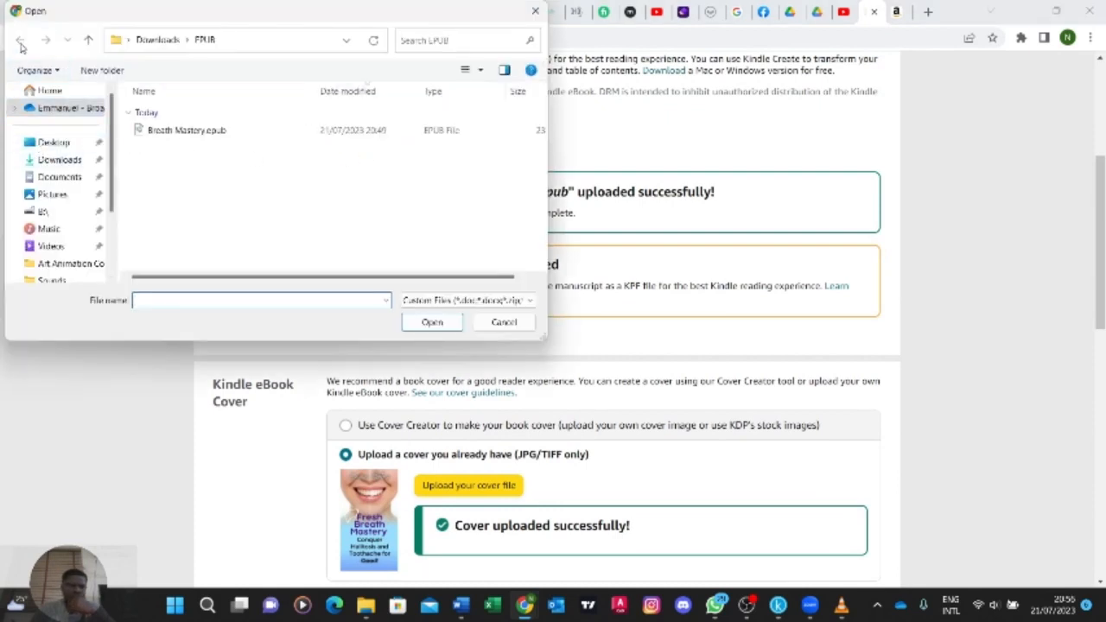
pyautogui.click(56, 159)
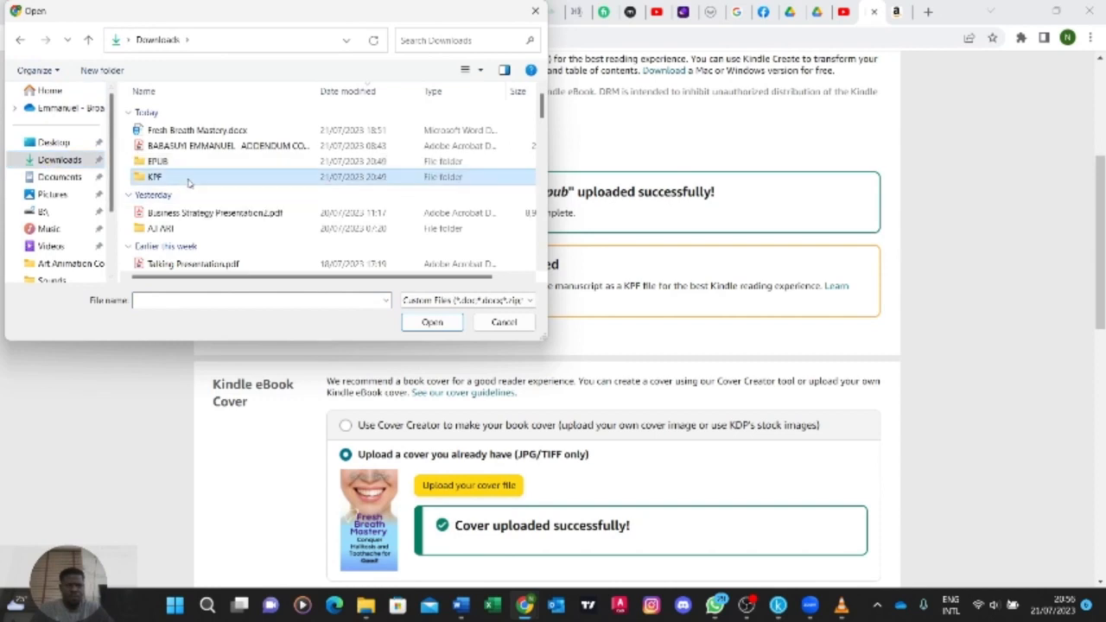
pyautogui.doubleClick(180, 178)
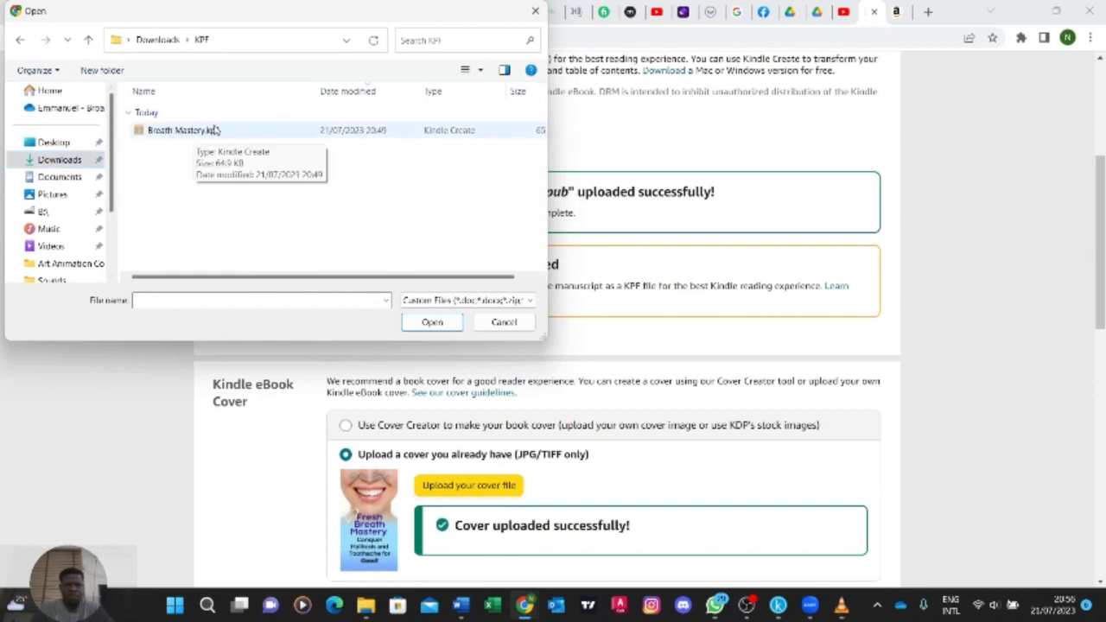
pyautogui.doubleClick(214, 130)
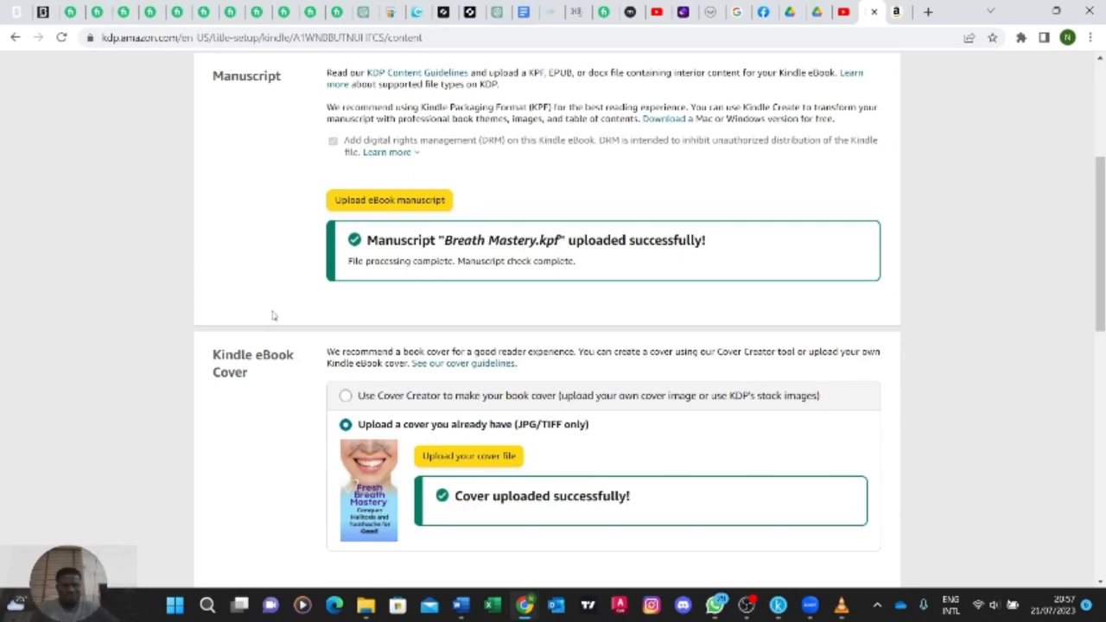
# Launch the previewer for the KPF book and page from the cover through Understanding Halitosis.
pyautogui.scroll(-7, 518, 311)
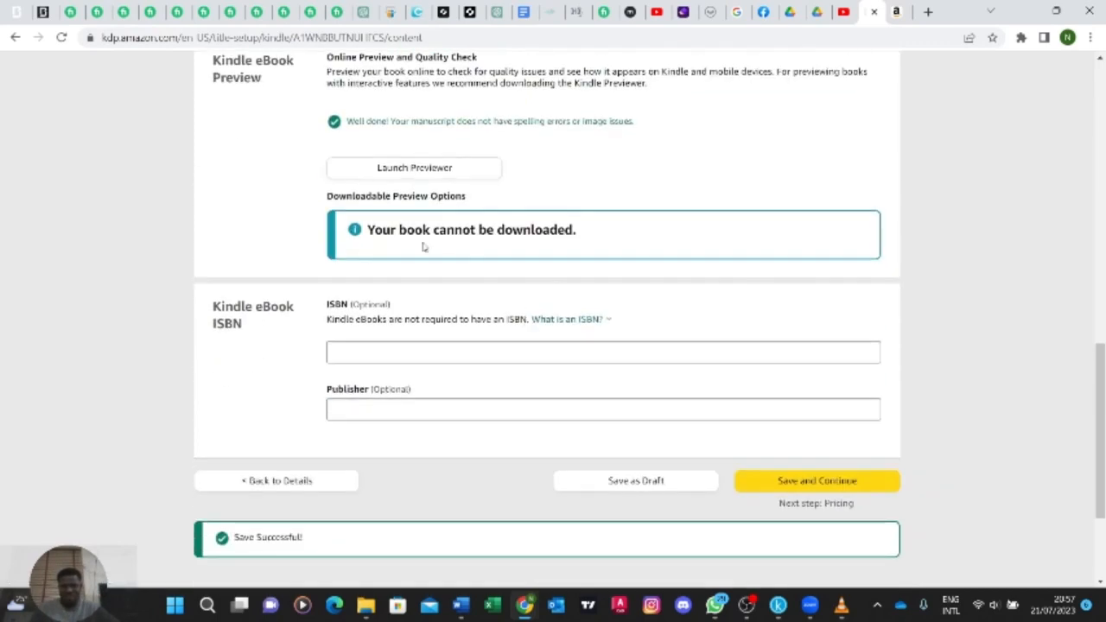
pyautogui.click(410, 169)
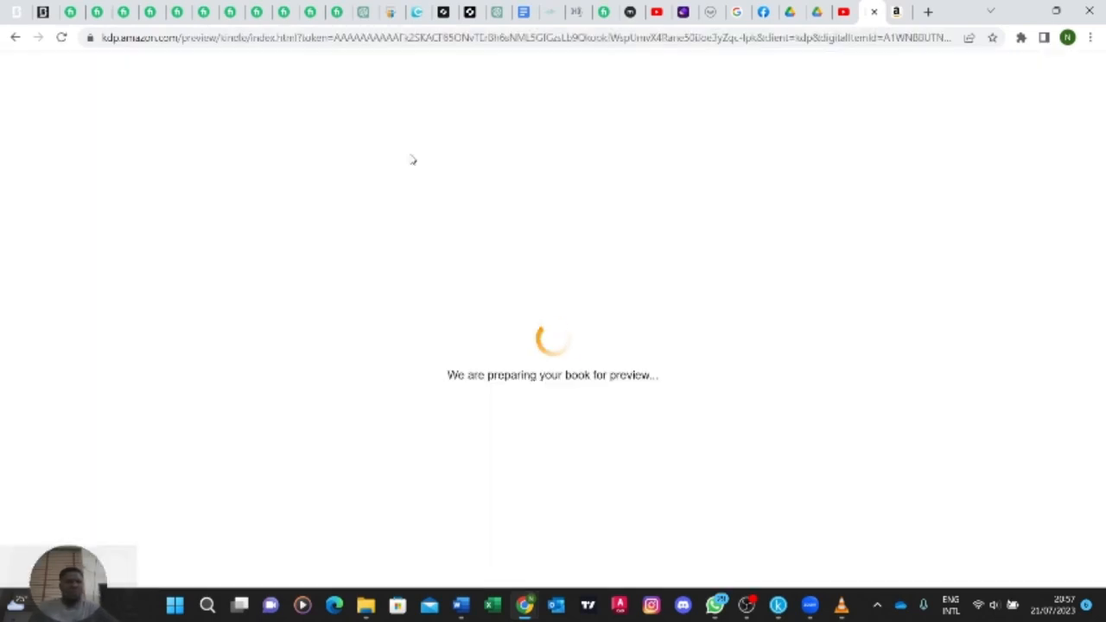
pyautogui.scroll(-2, 609, 345)
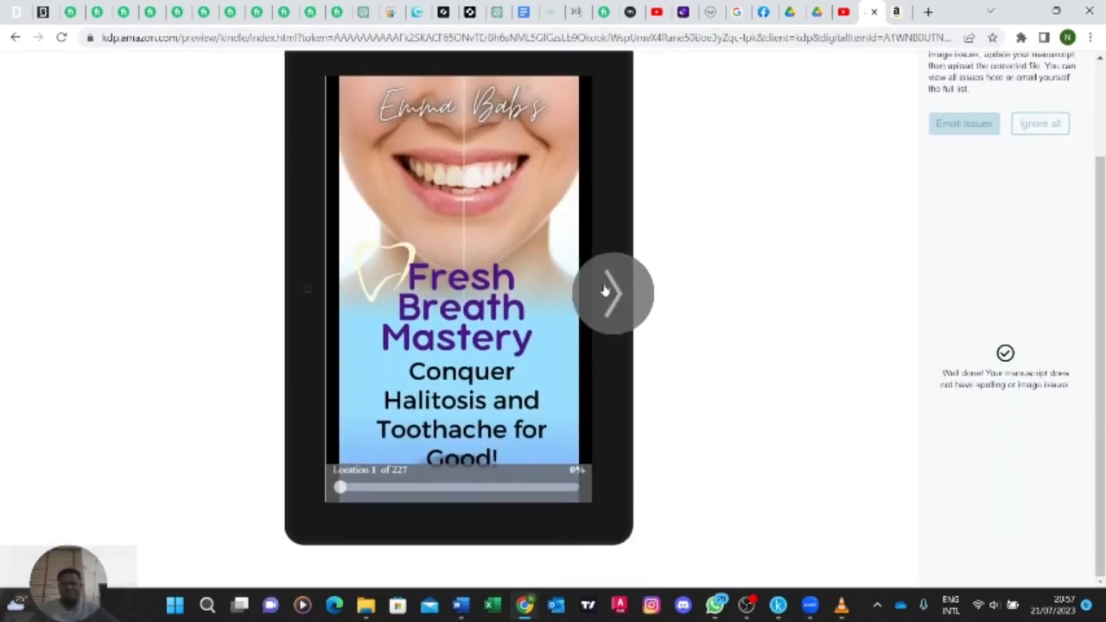
pyautogui.click(610, 292)
pyautogui.click(608, 292)
pyautogui.click(608, 292)
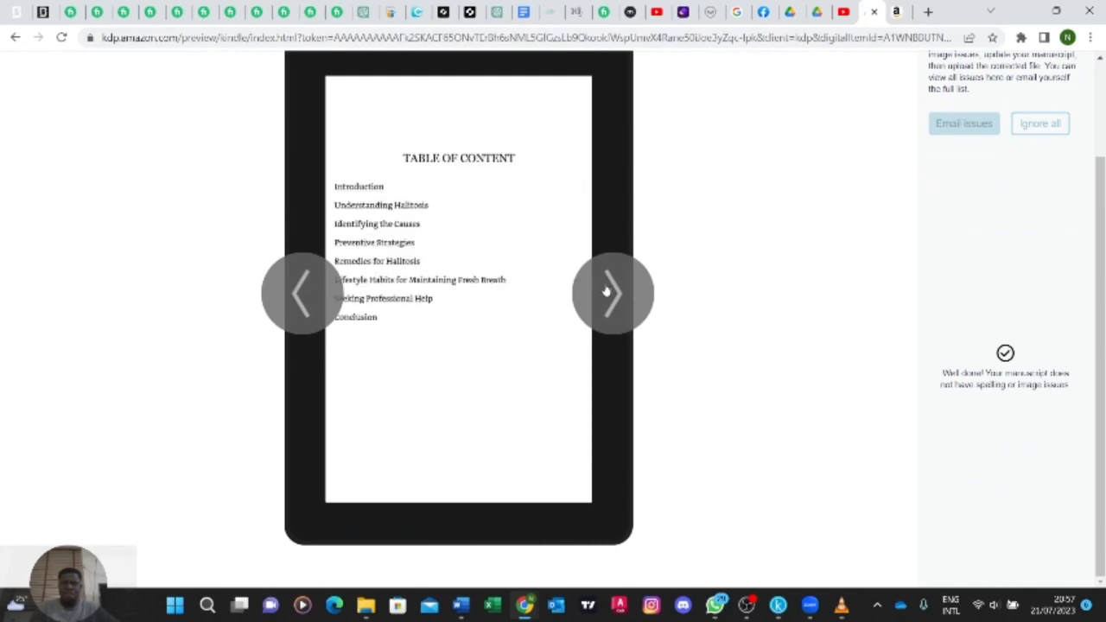
pyautogui.click(605, 290)
pyautogui.click(606, 289)
pyautogui.click(612, 290)
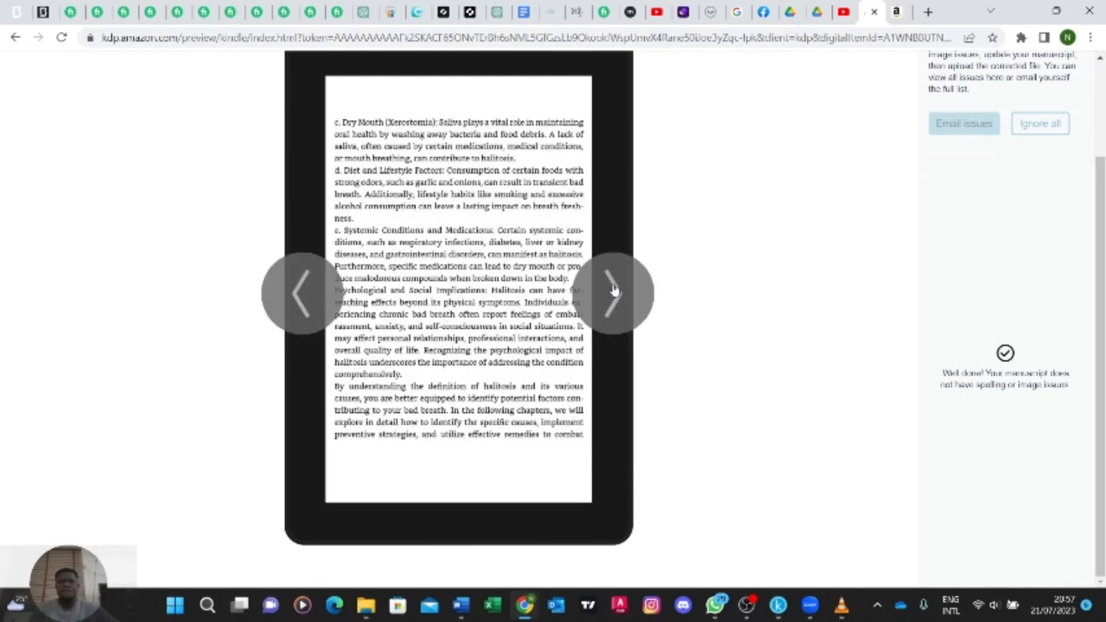
pyautogui.click(613, 290)
# Page forward through Identifying the Causes, Preventive Strategies and Remedies for Halitosis.
pyautogui.click(613, 290)
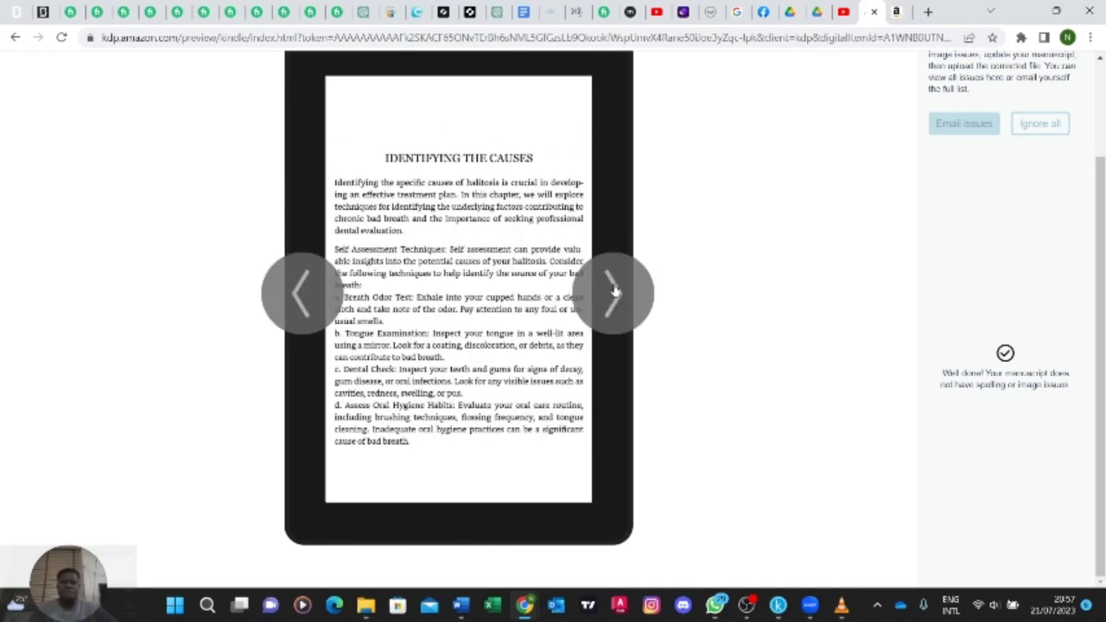
pyautogui.click(614, 290)
pyautogui.click(614, 289)
pyautogui.click(614, 289)
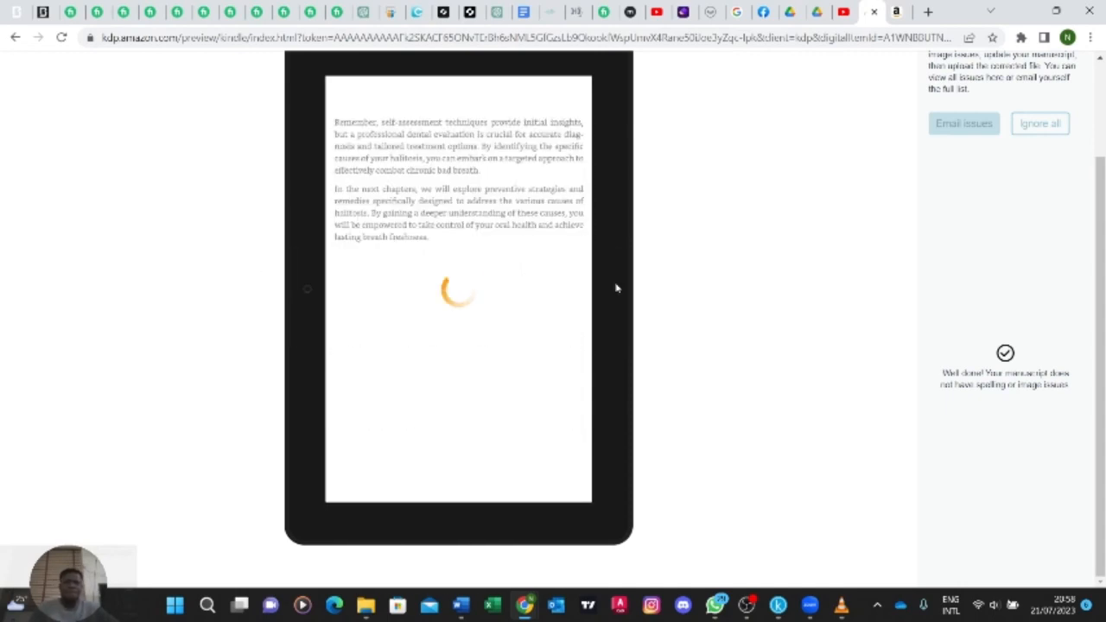
pyautogui.click(615, 290)
pyautogui.click(615, 290)
pyautogui.click(615, 288)
pyautogui.click(616, 285)
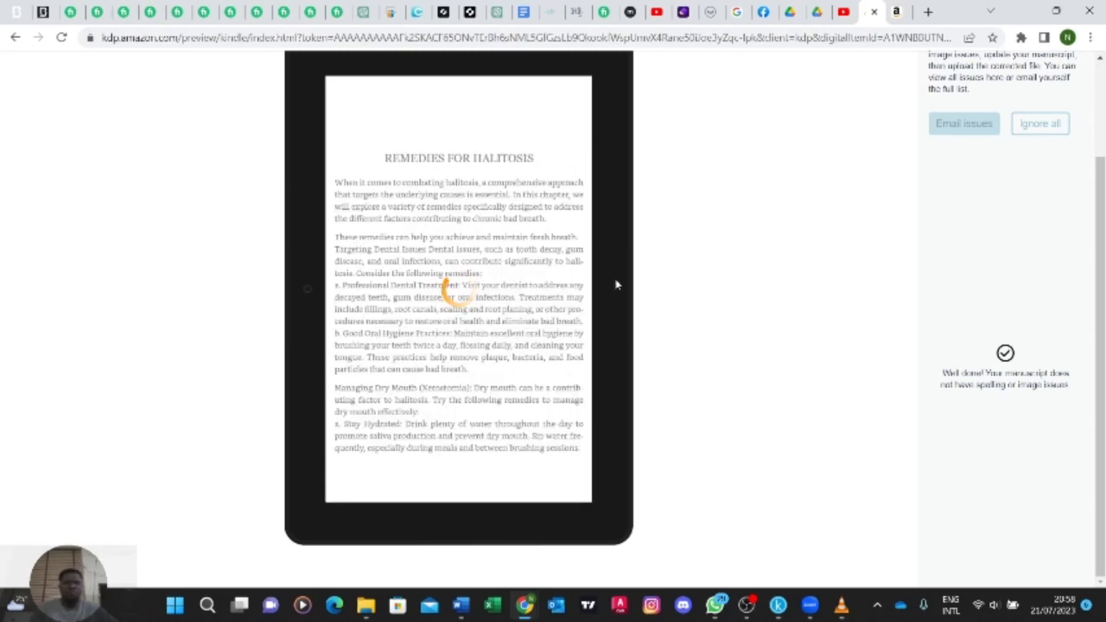
pyautogui.click(616, 286)
pyautogui.click(616, 285)
pyautogui.click(618, 278)
# Page through Lifestyle Habits, Seeking Professional Help and the Conclusion to location 226 of 227.
pyautogui.click(619, 298)
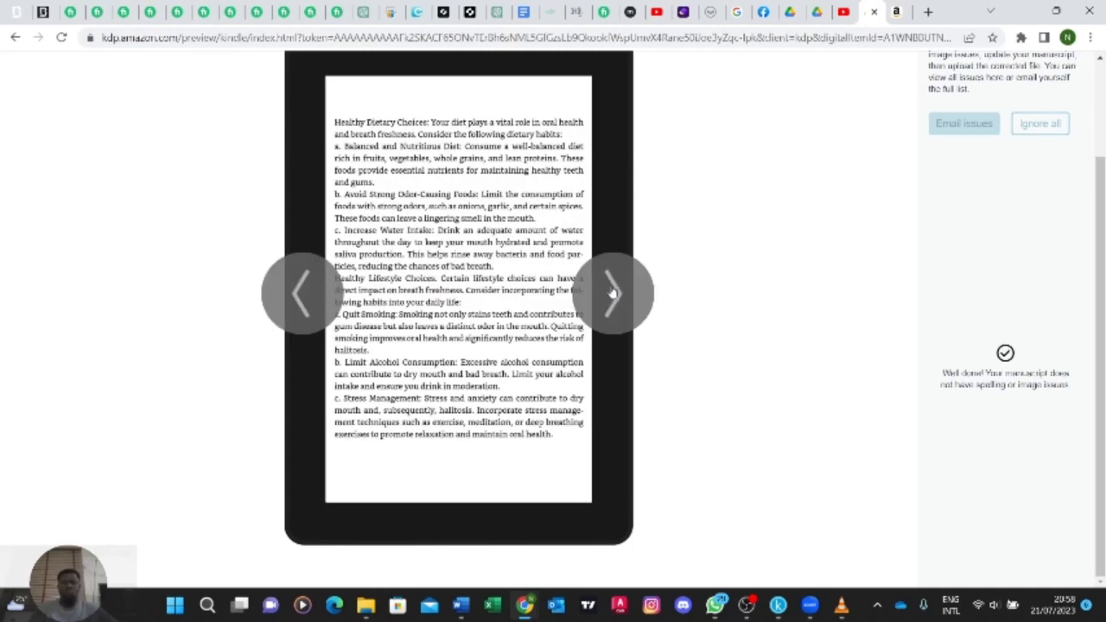
pyautogui.click(612, 294)
pyautogui.click(612, 294)
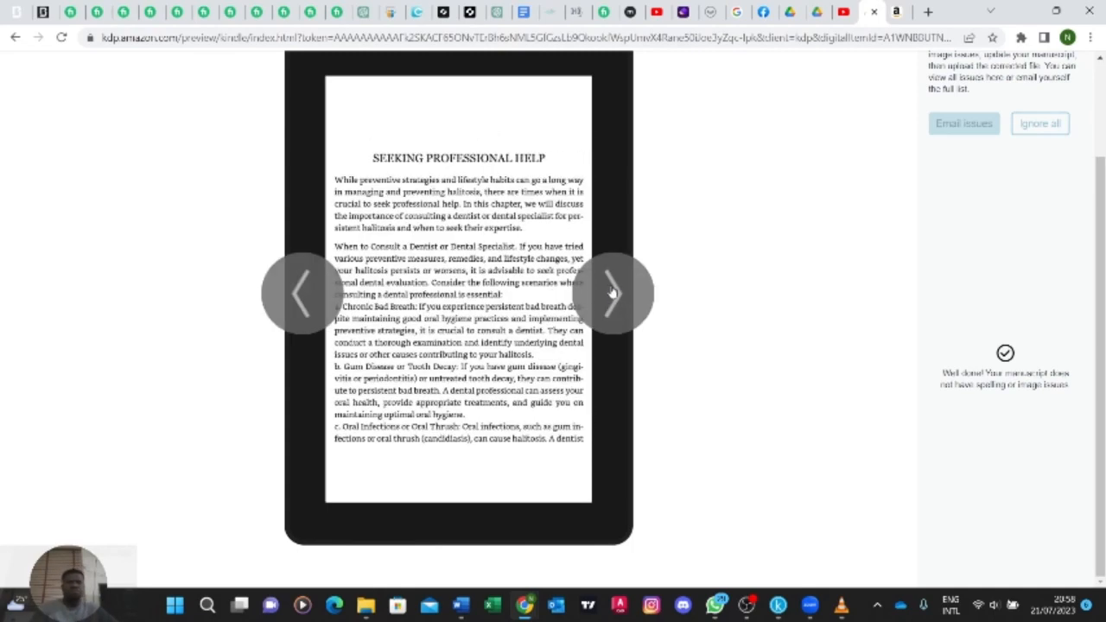
pyautogui.click(612, 294)
pyautogui.click(612, 292)
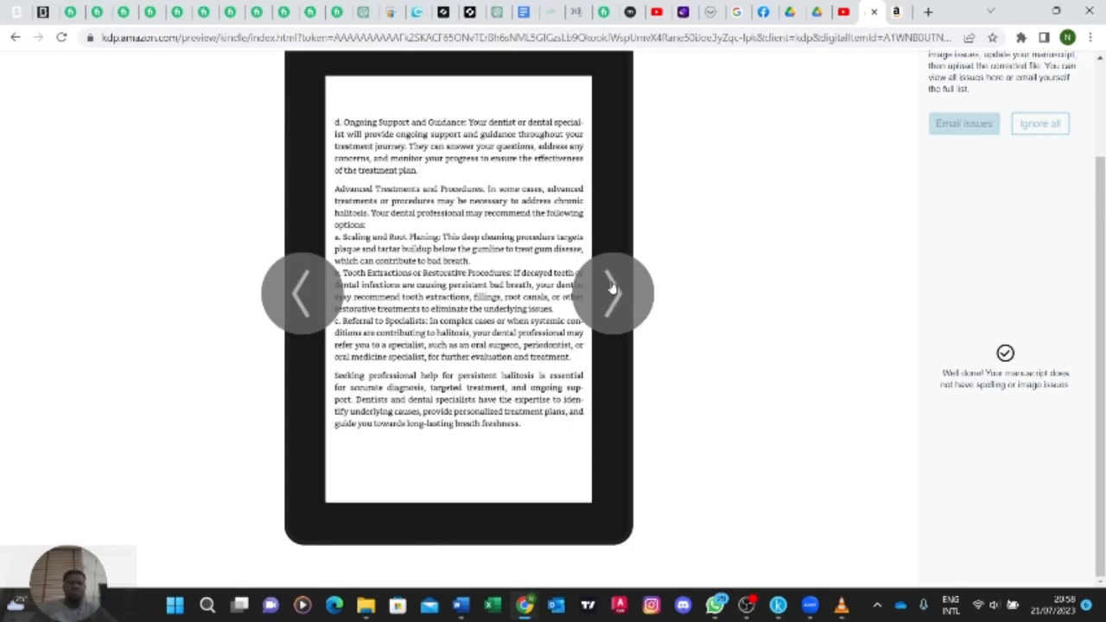
pyautogui.click(612, 292)
pyautogui.click(611, 293)
pyautogui.click(611, 292)
pyautogui.click(612, 292)
pyautogui.scroll(2, 146, 118)
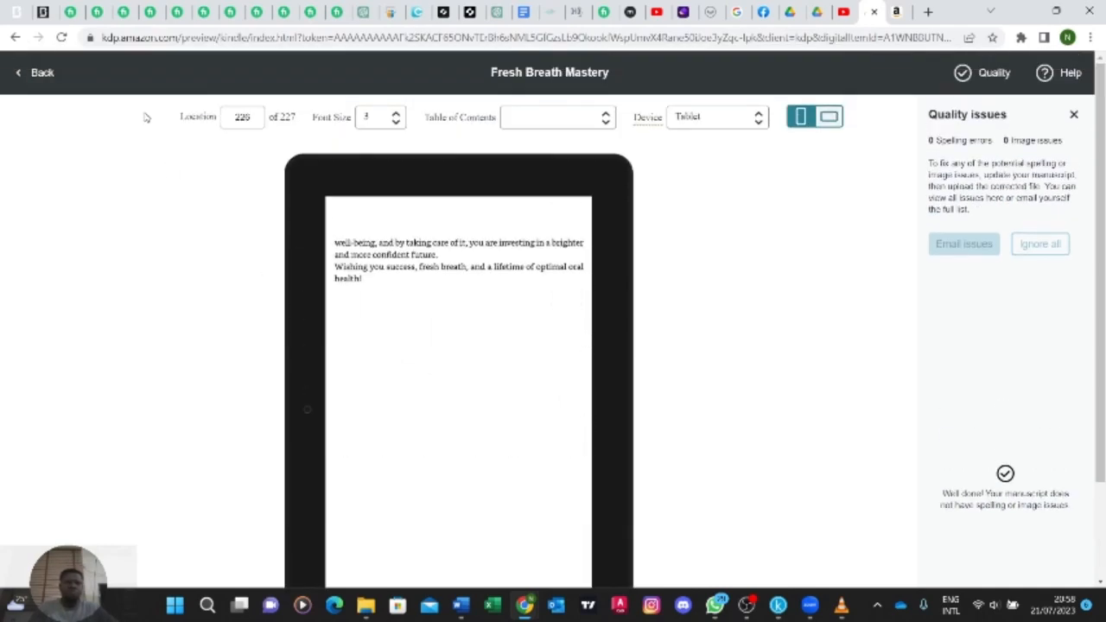
# Close the previewer, then save the eBook content and continue to pricing.
pyautogui.click(23, 73)
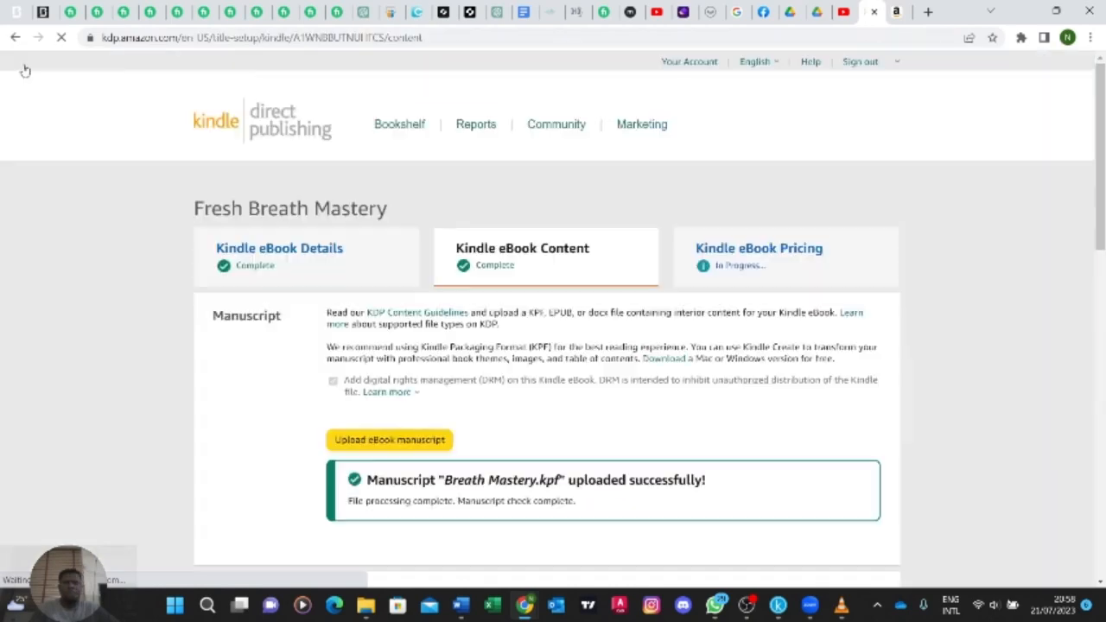
pyautogui.scroll(-2, 493, 254)
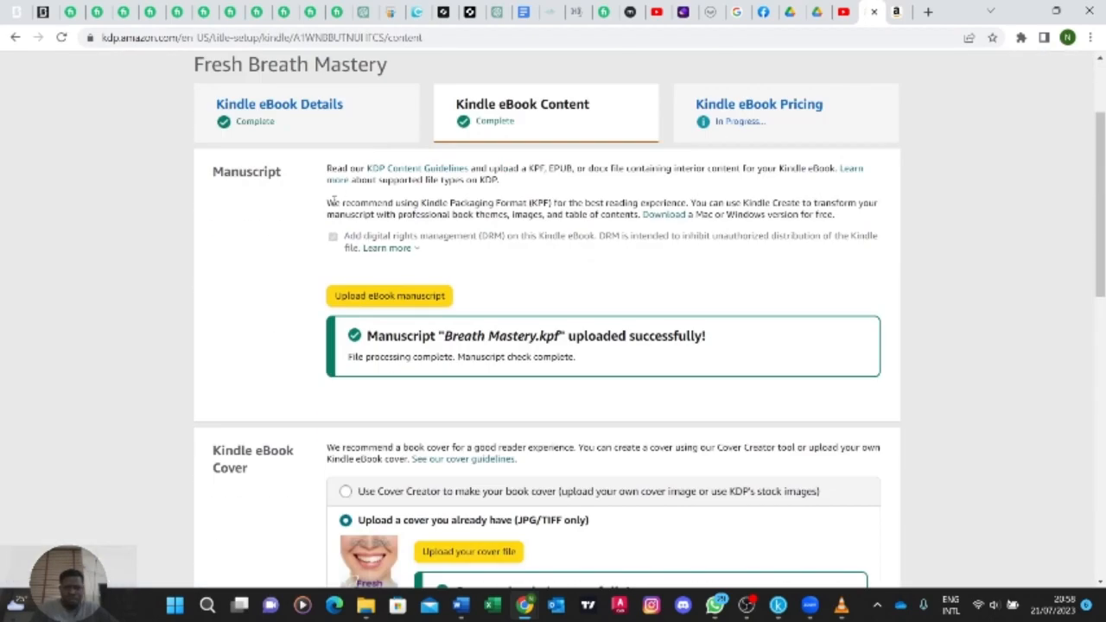
pyautogui.scroll(-10, 374, 206)
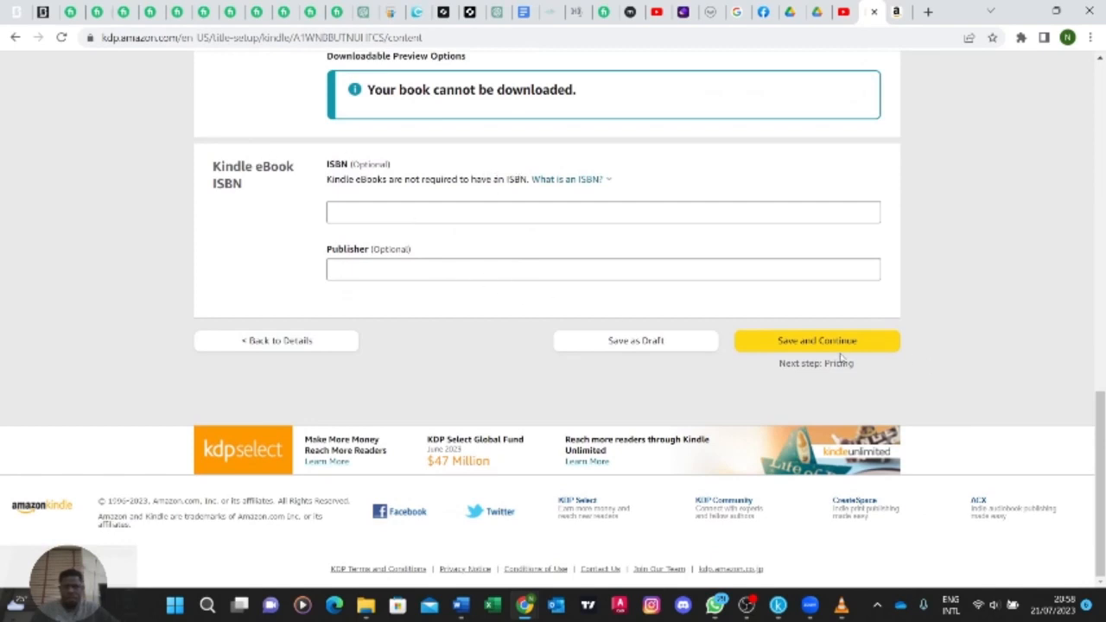
pyautogui.click(805, 341)
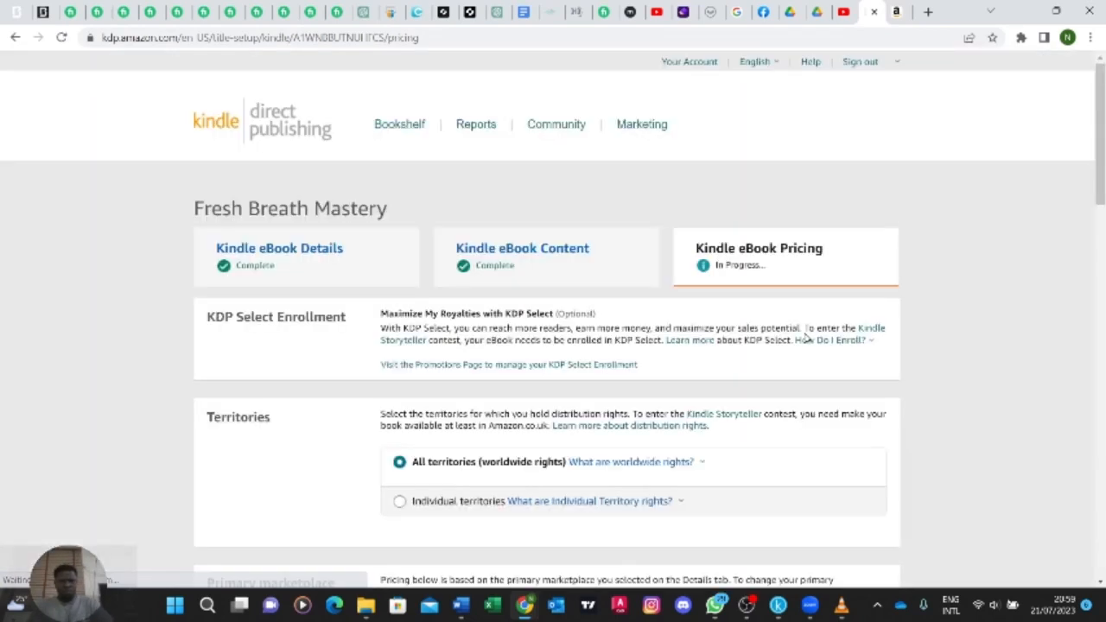
# Review the pricing page and the primary marketplace explanation.
pyautogui.scroll(-2, 647, 285)
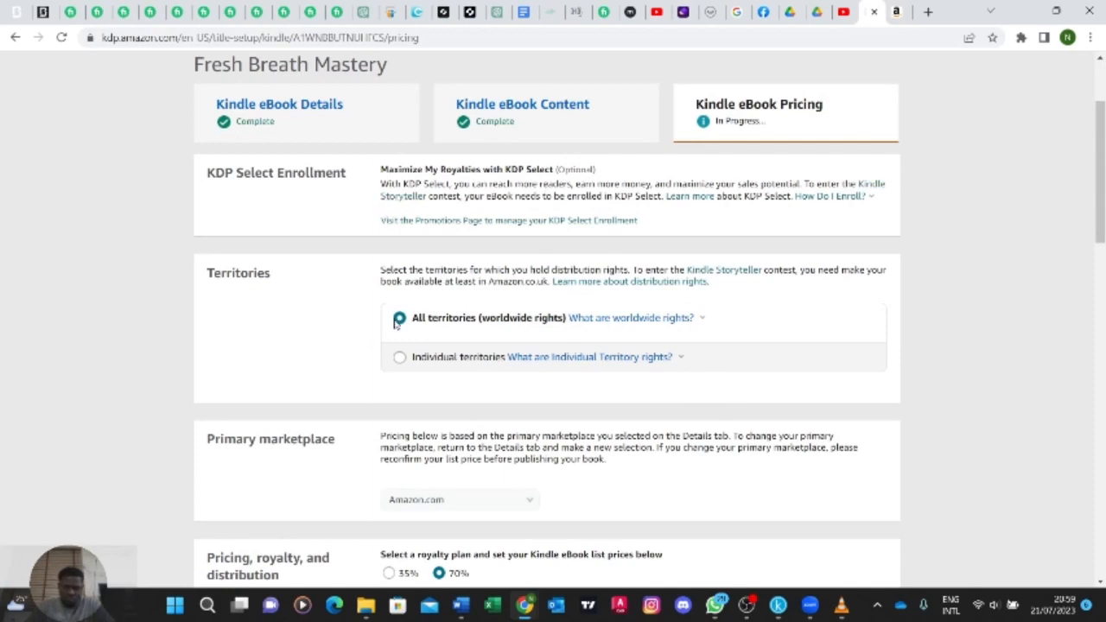
pyautogui.scroll(1, 448, 313)
pyautogui.scroll(-6, 448, 313)
pyautogui.click(421, 277)
pyautogui.scroll(3, 465, 255)
pyautogui.click(408, 355)
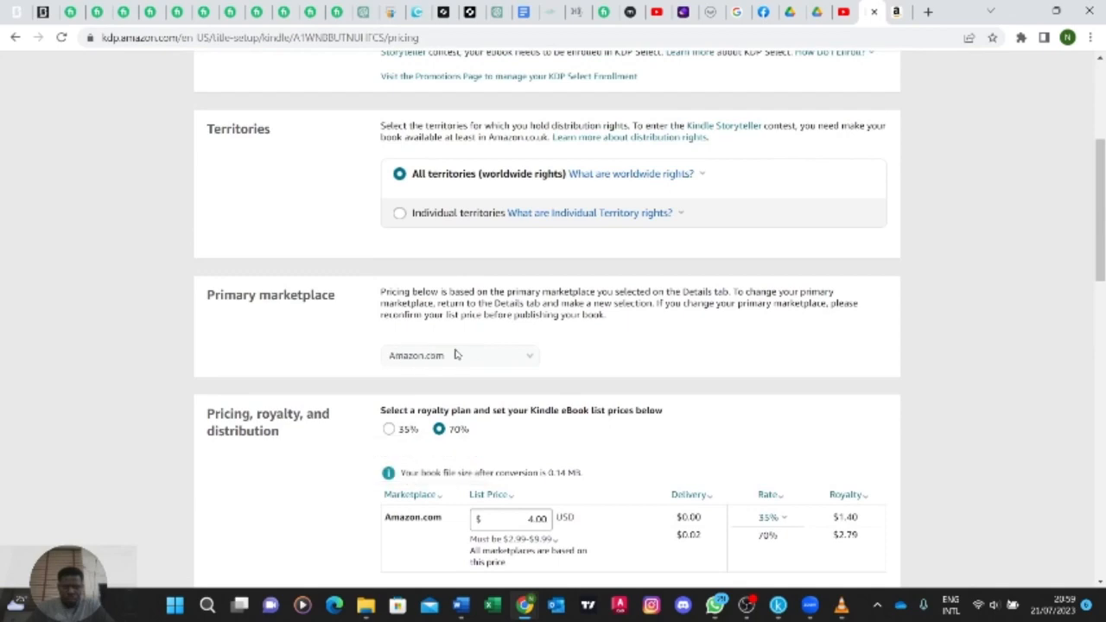
# Check the $4.00 royalties across marketplaces and publish the Kindle eBook.
pyautogui.scroll(-3, 456, 345)
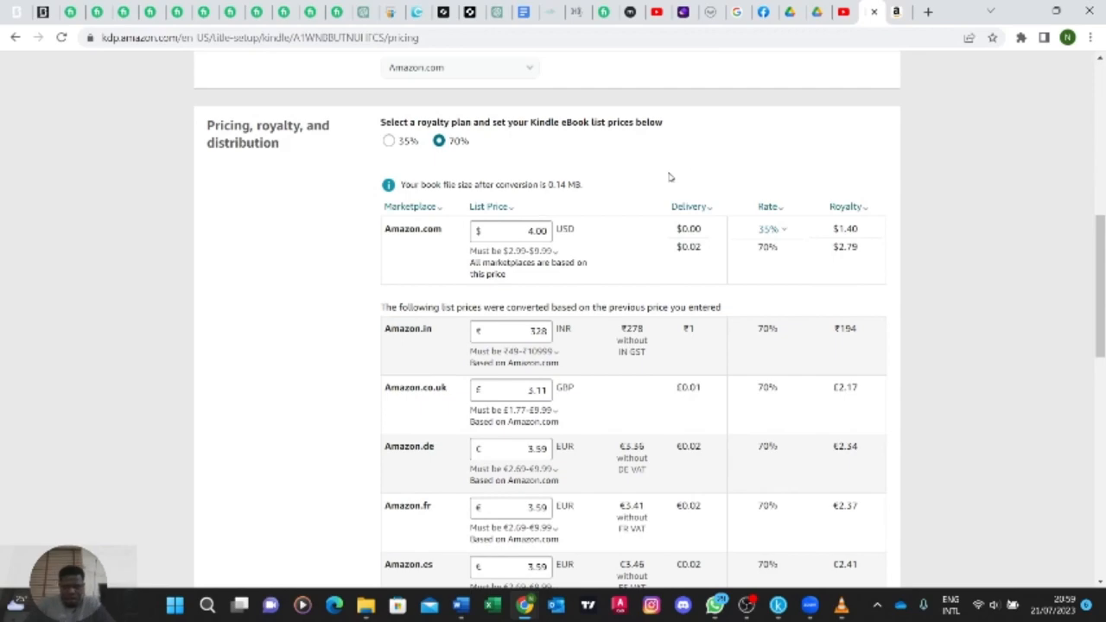
pyautogui.scroll(5, 681, 190)
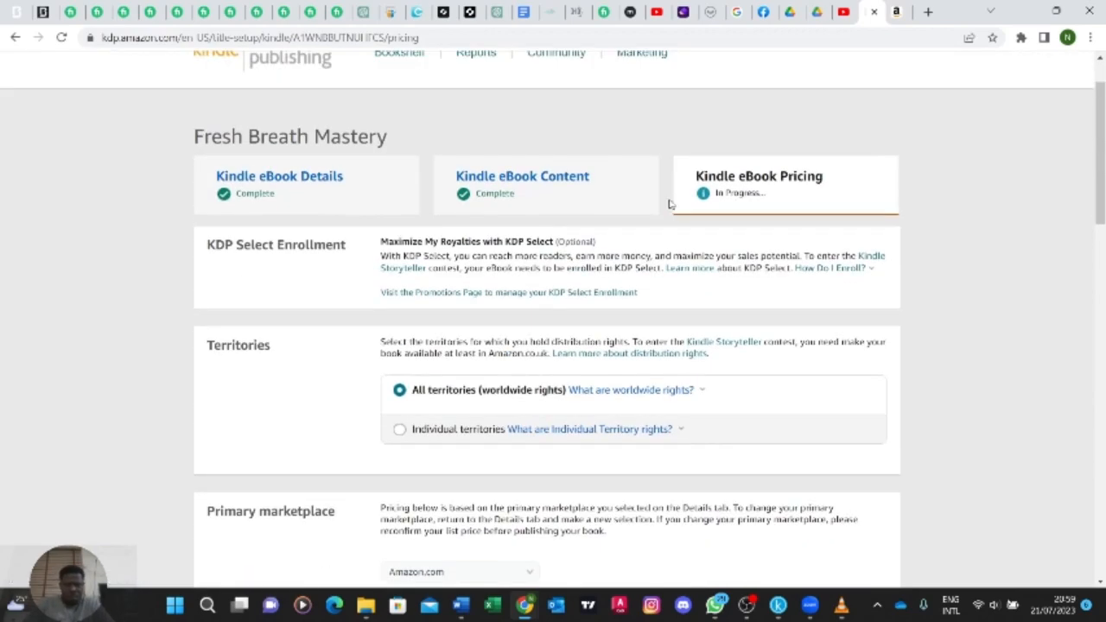
pyautogui.scroll(-5, 663, 234)
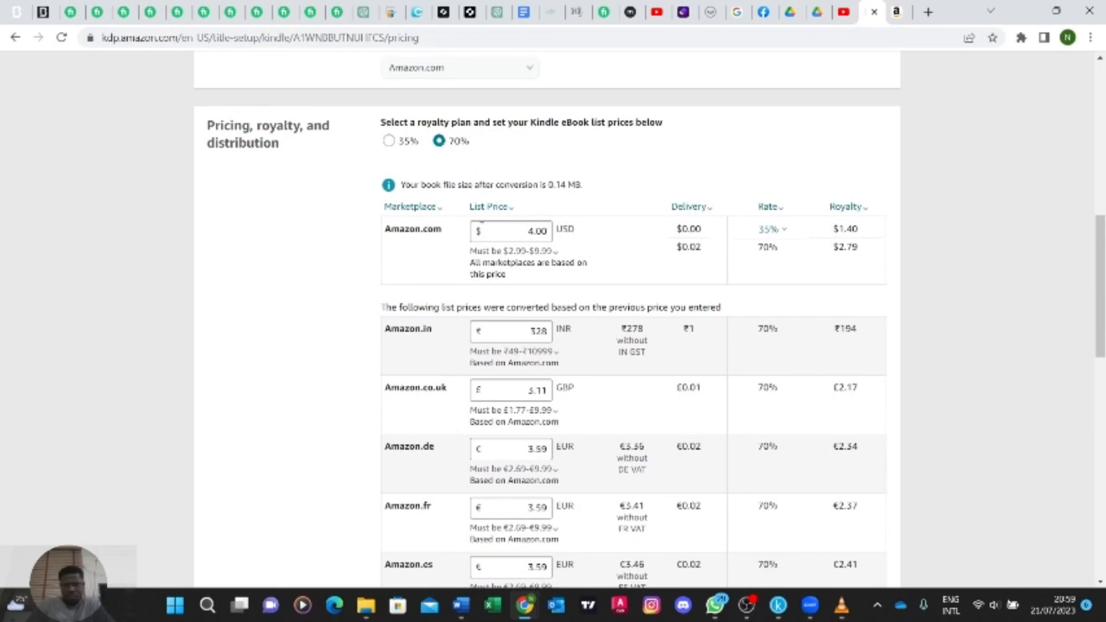
pyautogui.click(767, 229)
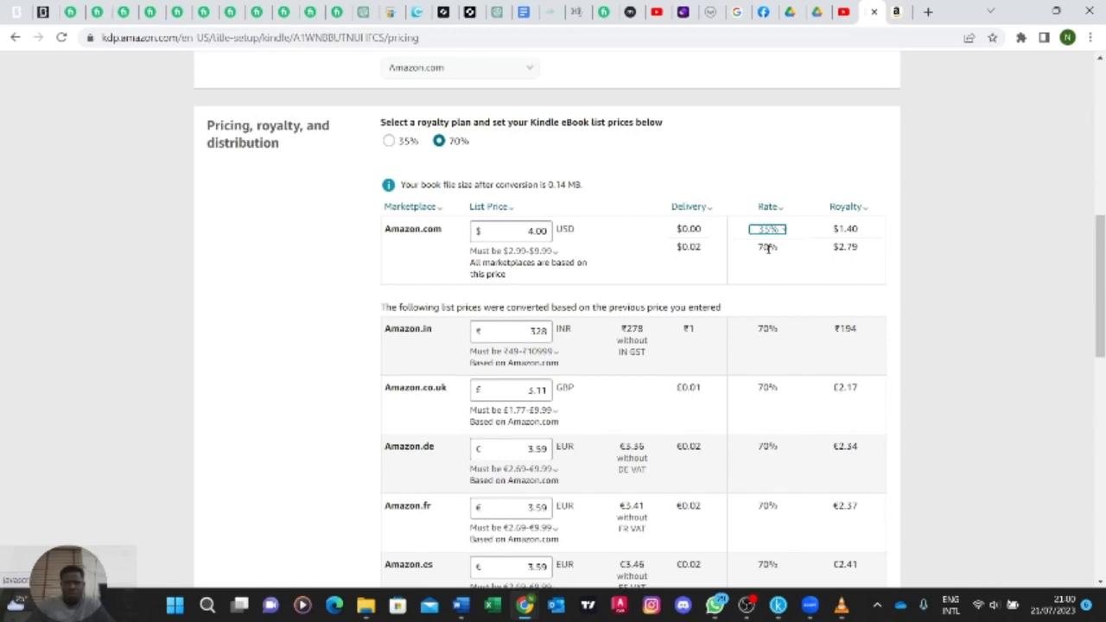
pyautogui.scroll(-10, 770, 257)
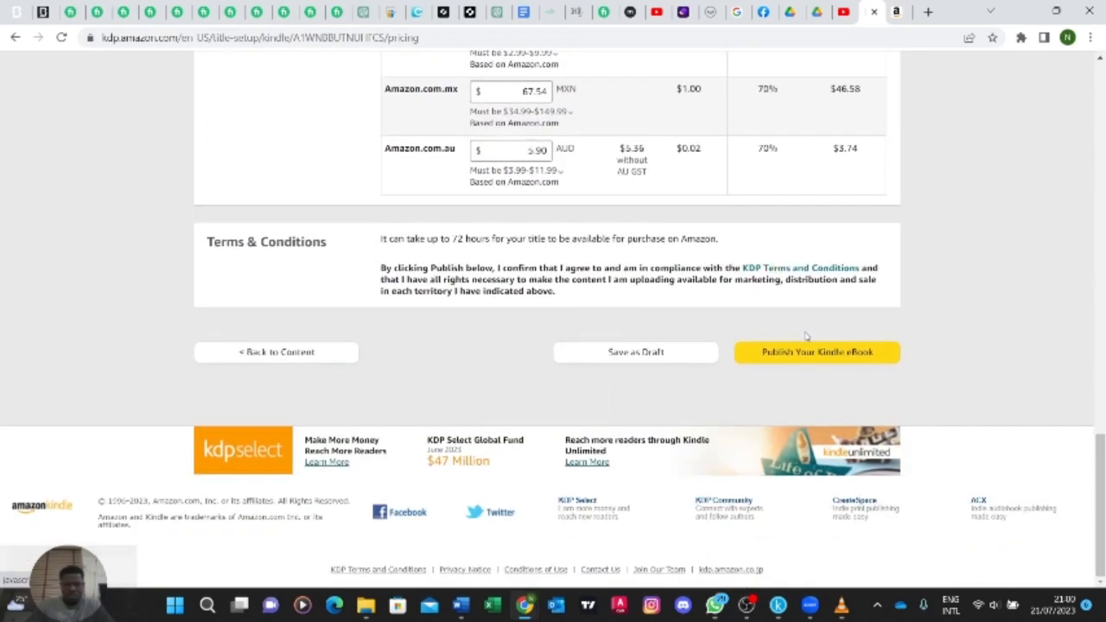
pyautogui.click(816, 354)
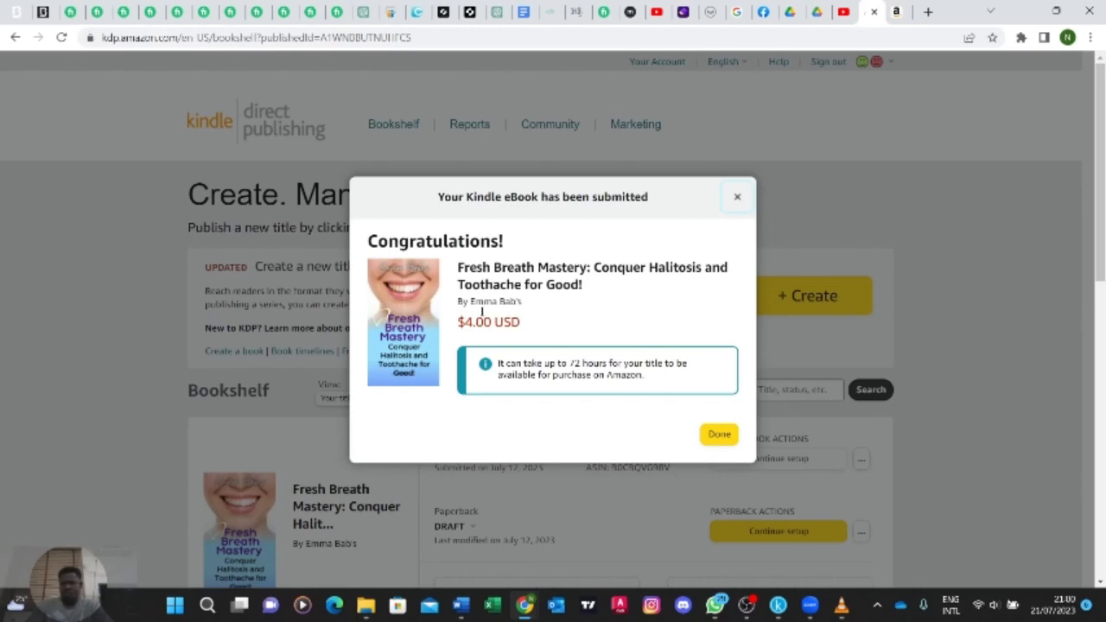
# Dismiss the submission confirmation and open the Kindle eBook's options menu on the Bookshelf.
pyautogui.click(715, 434)
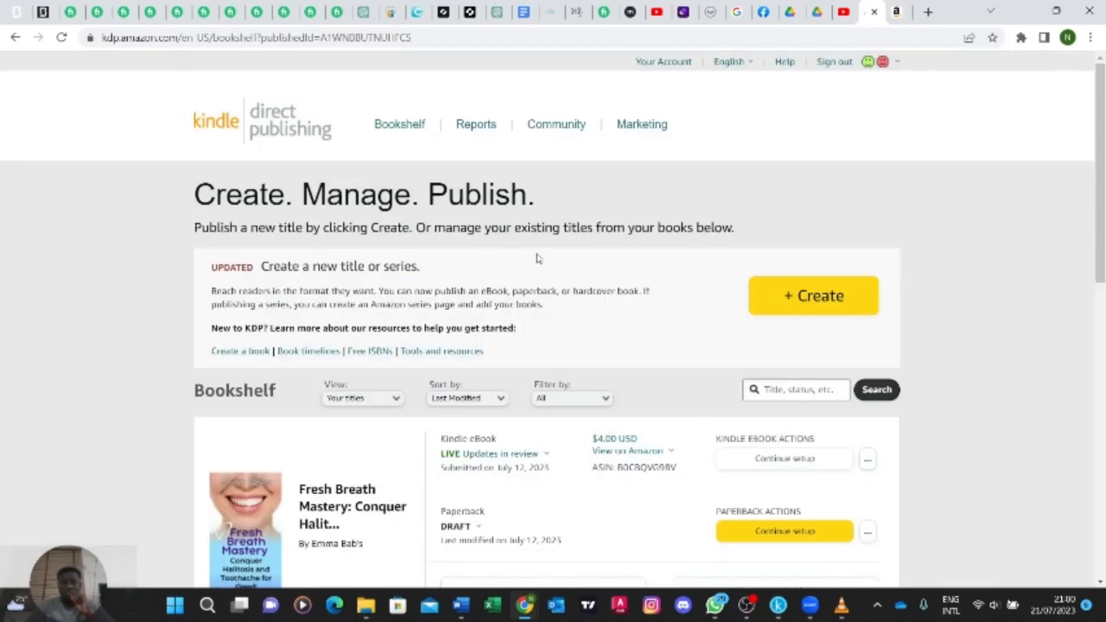
pyautogui.scroll(-3, 588, 299)
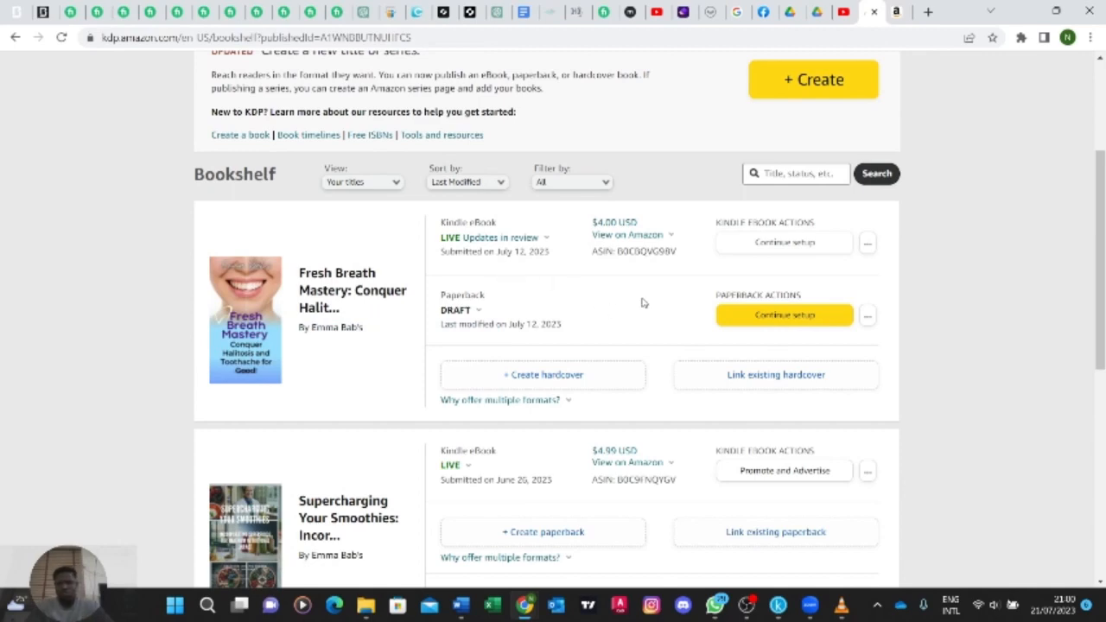
pyautogui.scroll(3, 635, 298)
pyautogui.scroll(-4, 632, 312)
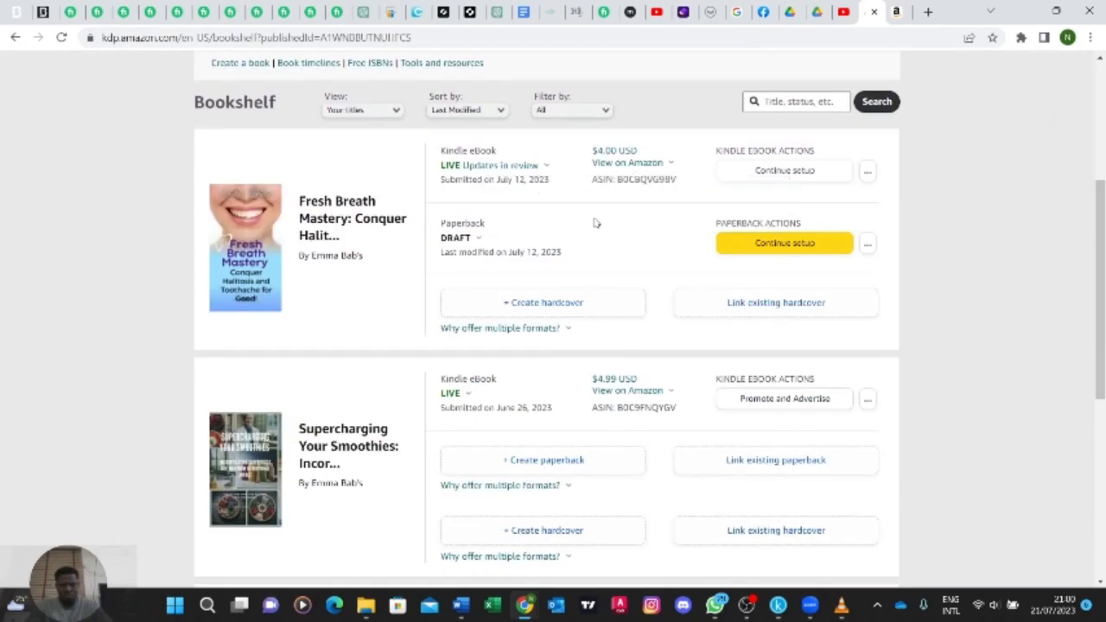
pyautogui.moveTo(643, 164)
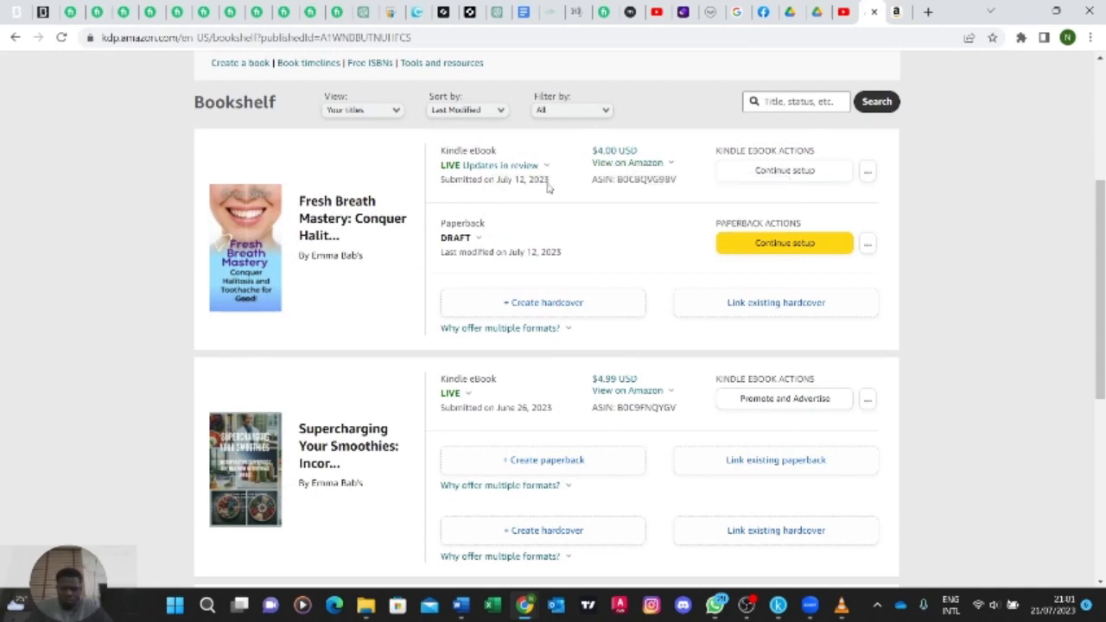
pyautogui.click(867, 172)
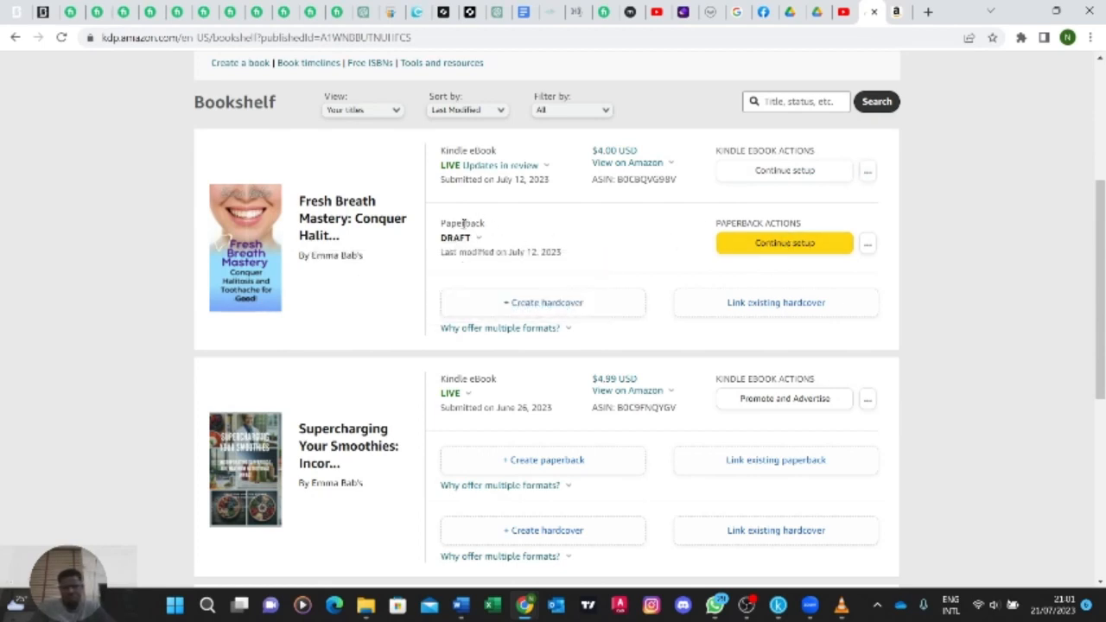
# Resume the Fresh Breath Mastery paperback setup, review its details, and save to reach content.
pyautogui.click(781, 246)
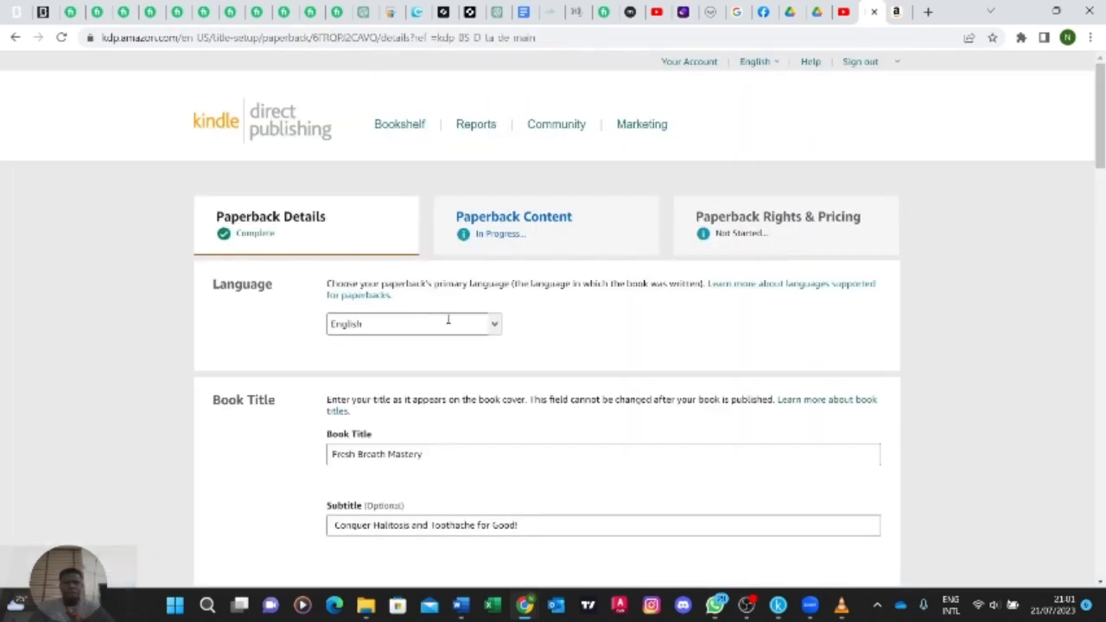
pyautogui.scroll(-3, 447, 320)
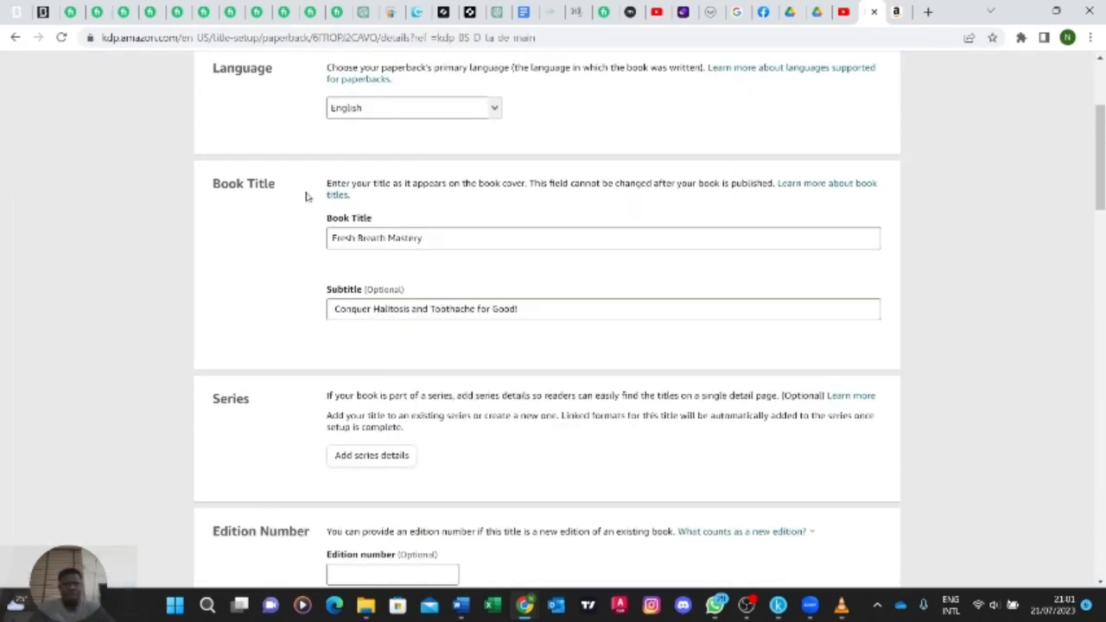
pyautogui.scroll(-3, 350, 212)
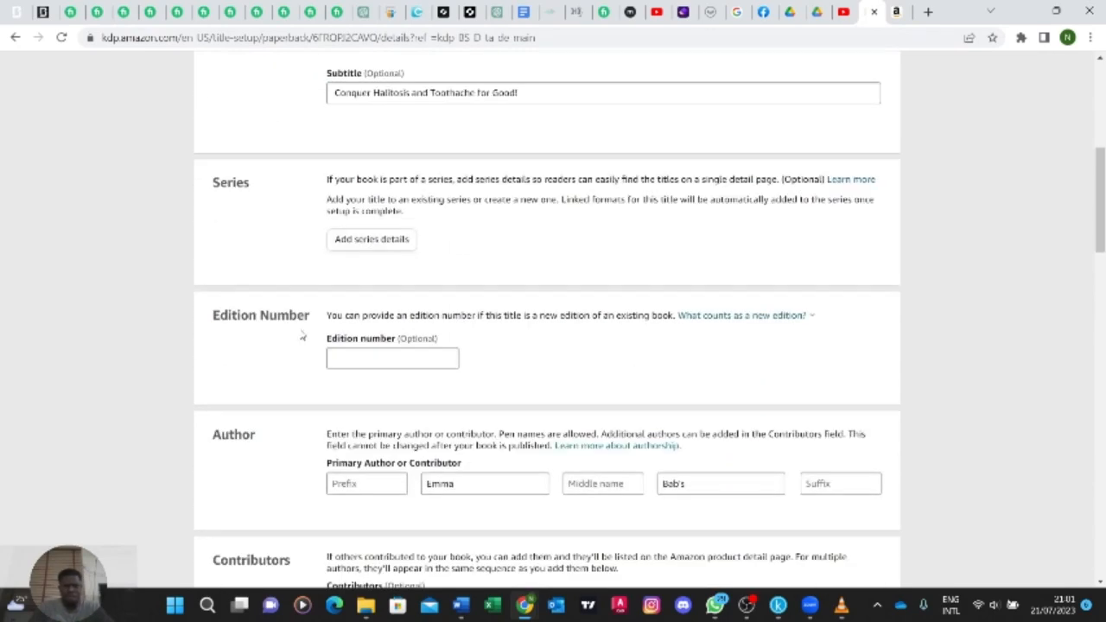
pyautogui.scroll(-3, 343, 366)
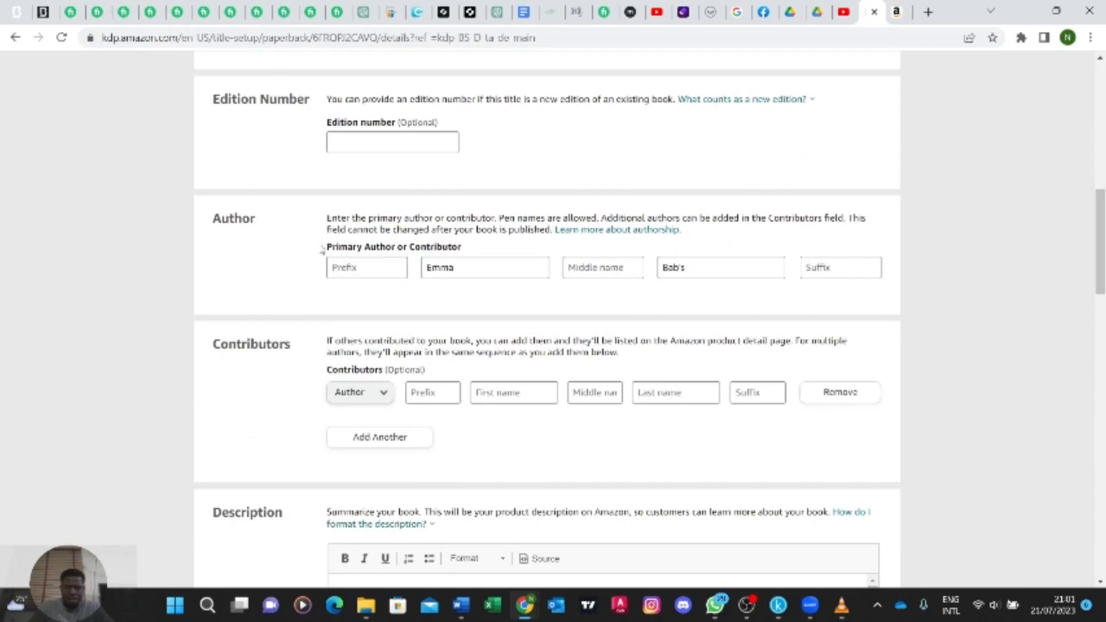
pyautogui.scroll(-4, 352, 268)
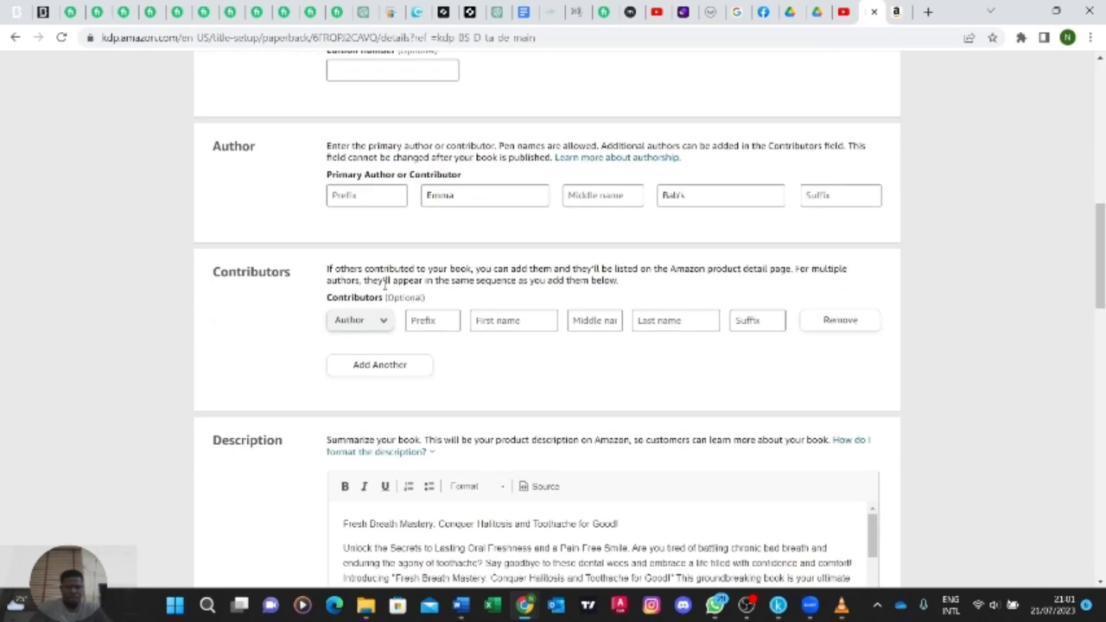
pyautogui.scroll(-8, 561, 363)
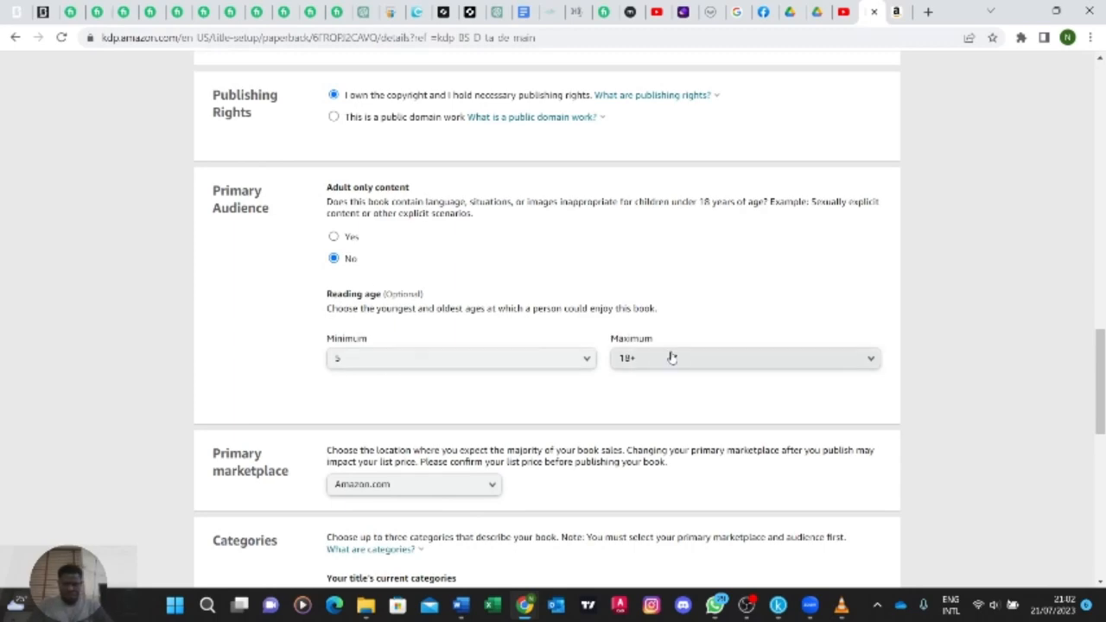
pyautogui.scroll(-3, 704, 366)
pyautogui.scroll(-2, 412, 294)
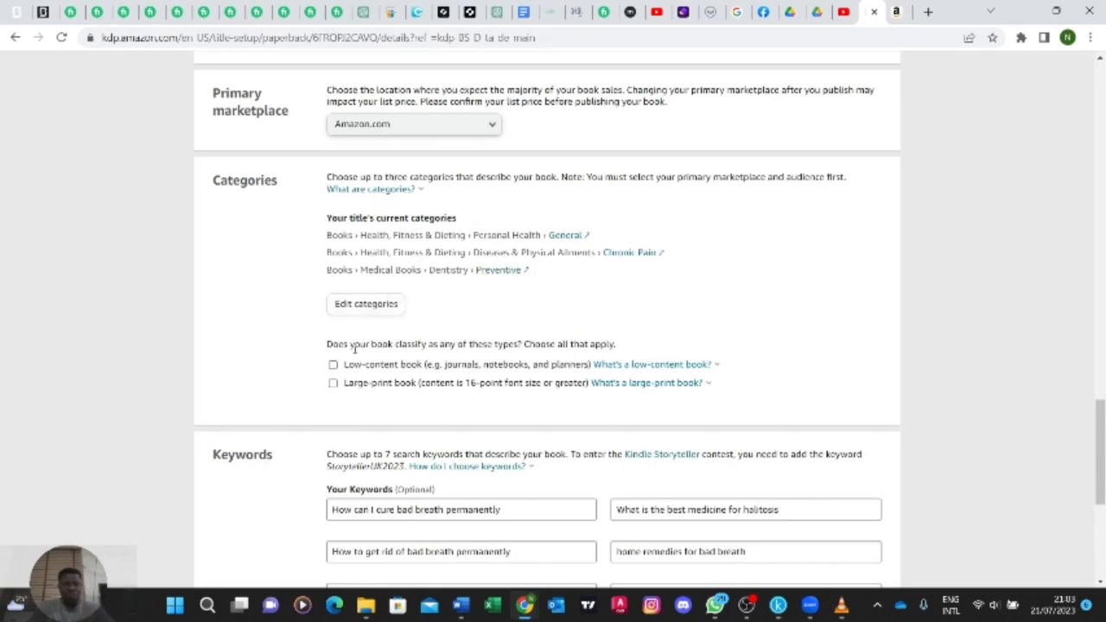
pyautogui.scroll(-1, 341, 311)
pyautogui.scroll(-2, 458, 267)
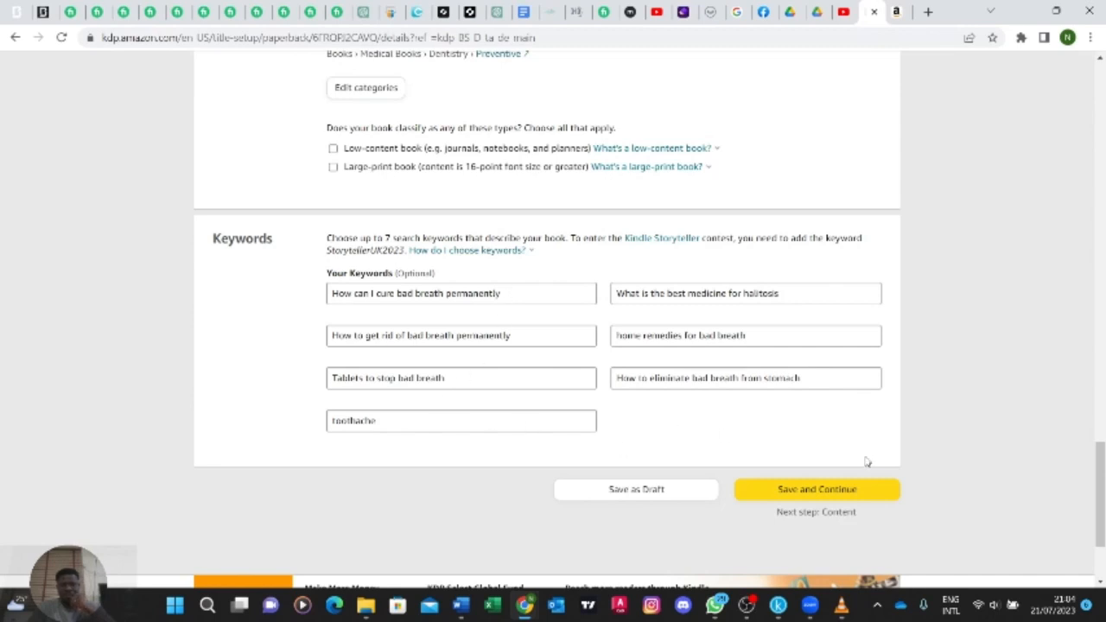
pyautogui.click(802, 489)
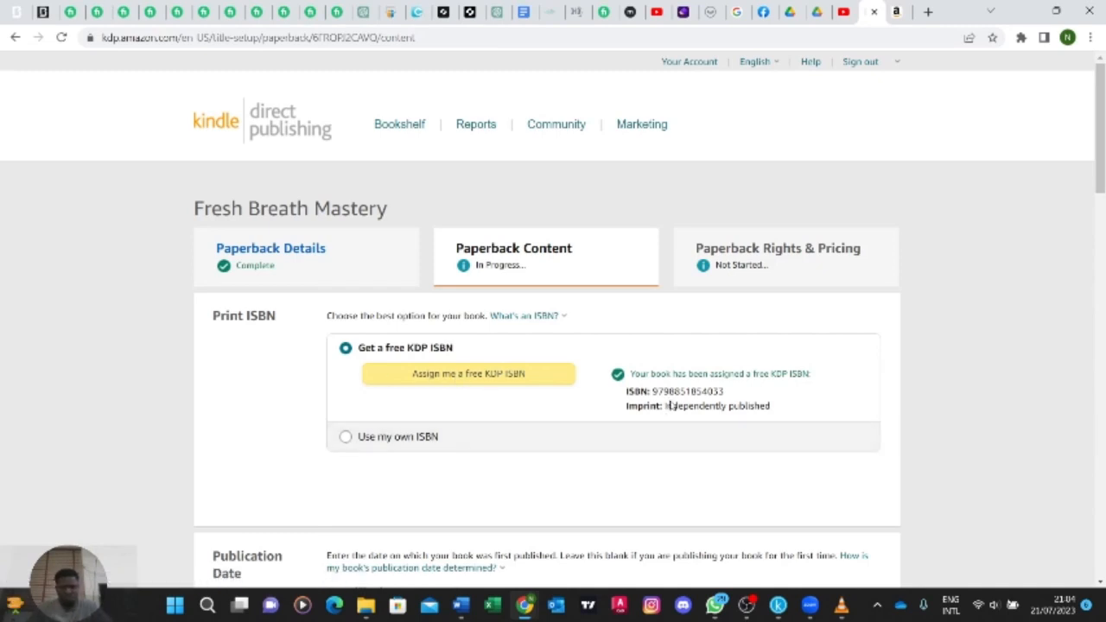
# Scroll down the Paperback Content page.
pyautogui.scroll(-3, 553, 410)
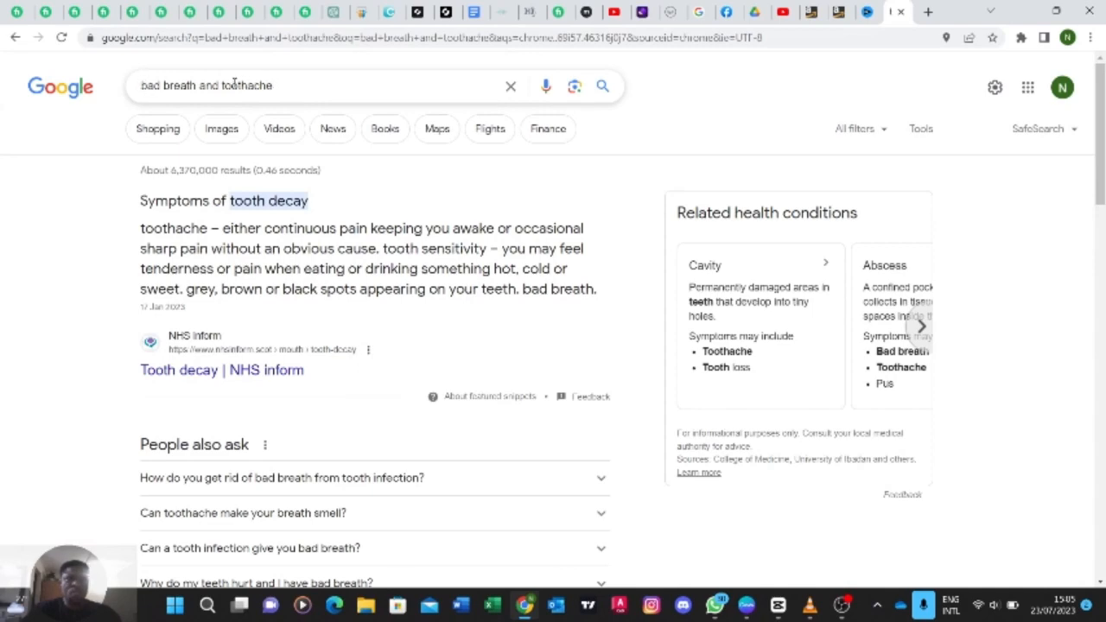
pyautogui.scroll(-1, 333, 202)
pyautogui.scroll(-3, 335, 206)
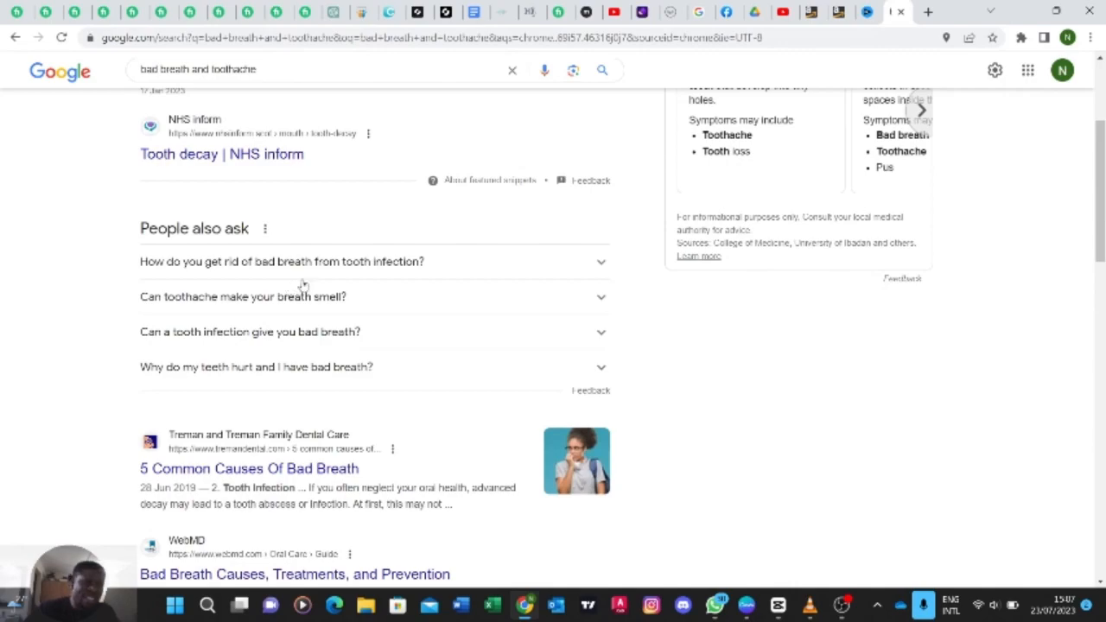
pyautogui.scroll(-4, 303, 286)
pyautogui.scroll(-4, 302, 286)
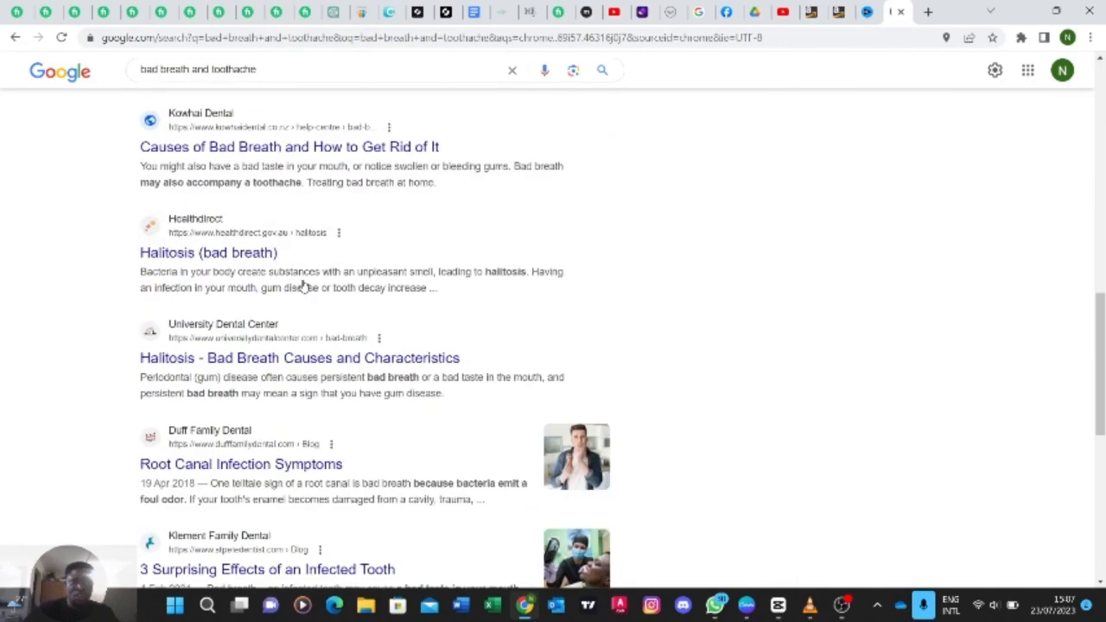
pyautogui.scroll(-10, 302, 286)
pyautogui.scroll(1, 303, 286)
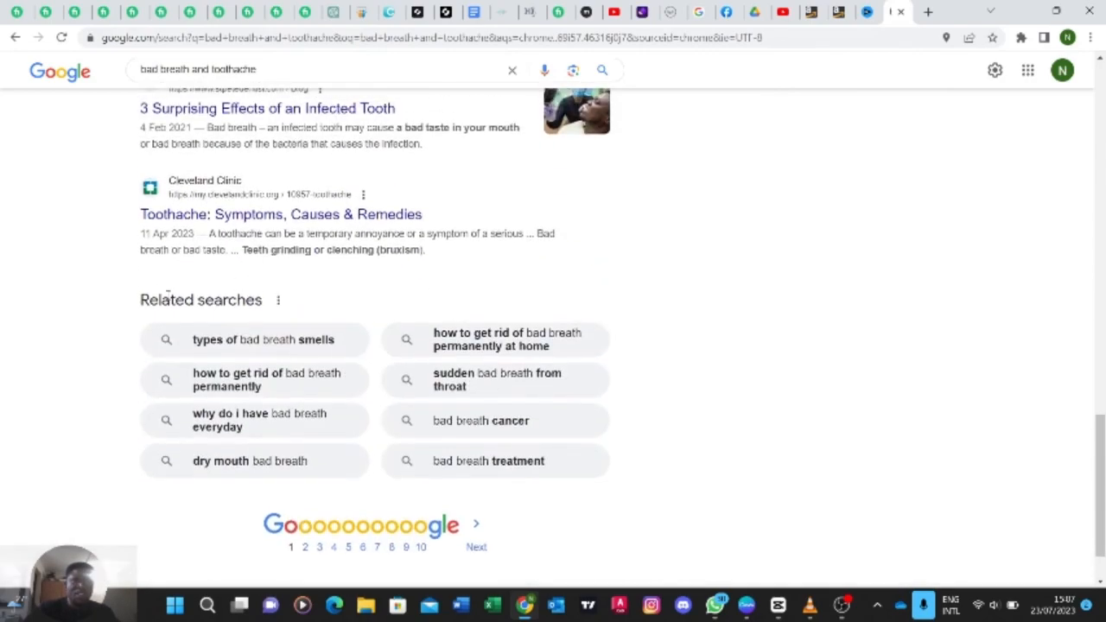
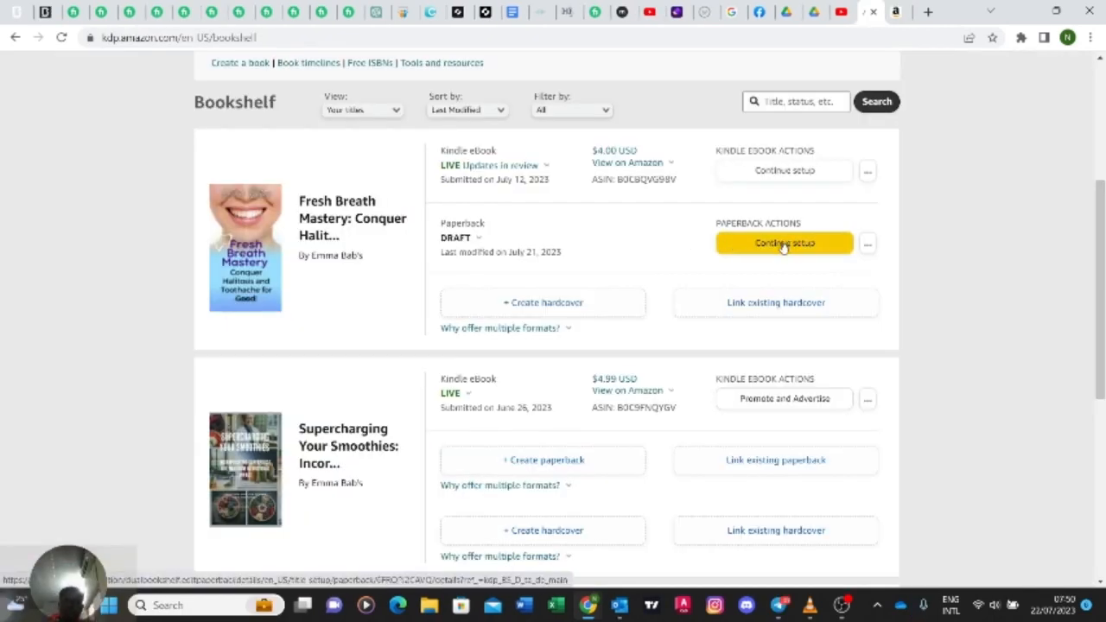
# Continue the Fresh Breath Mastery paperback setup from the KDP Bookshelf.
pyautogui.click(784, 246)
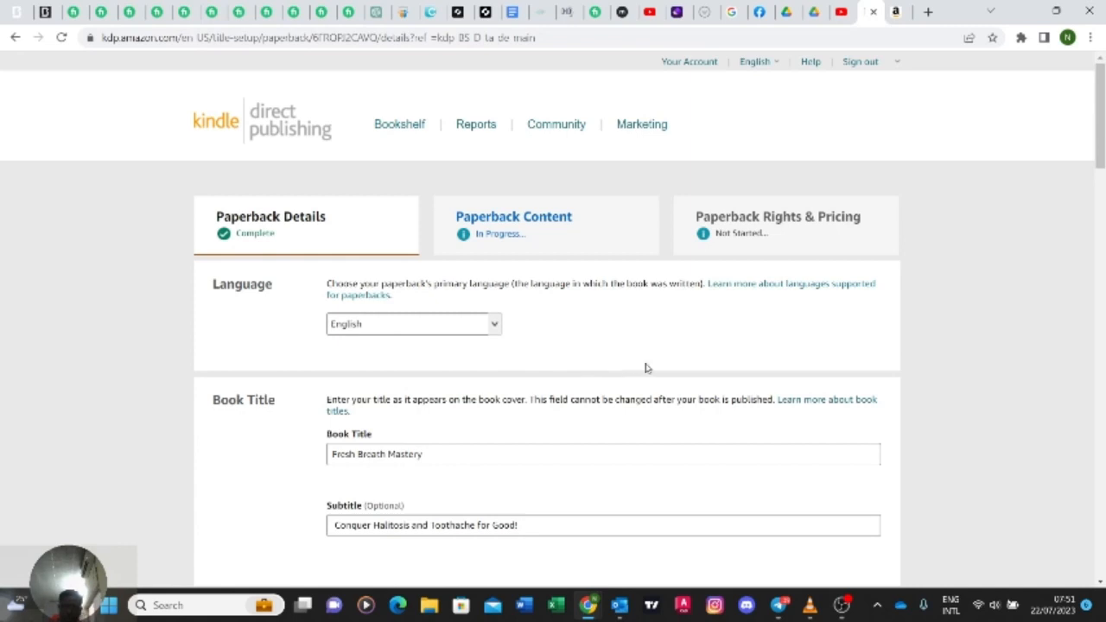
pyautogui.scroll(-1, 648, 369)
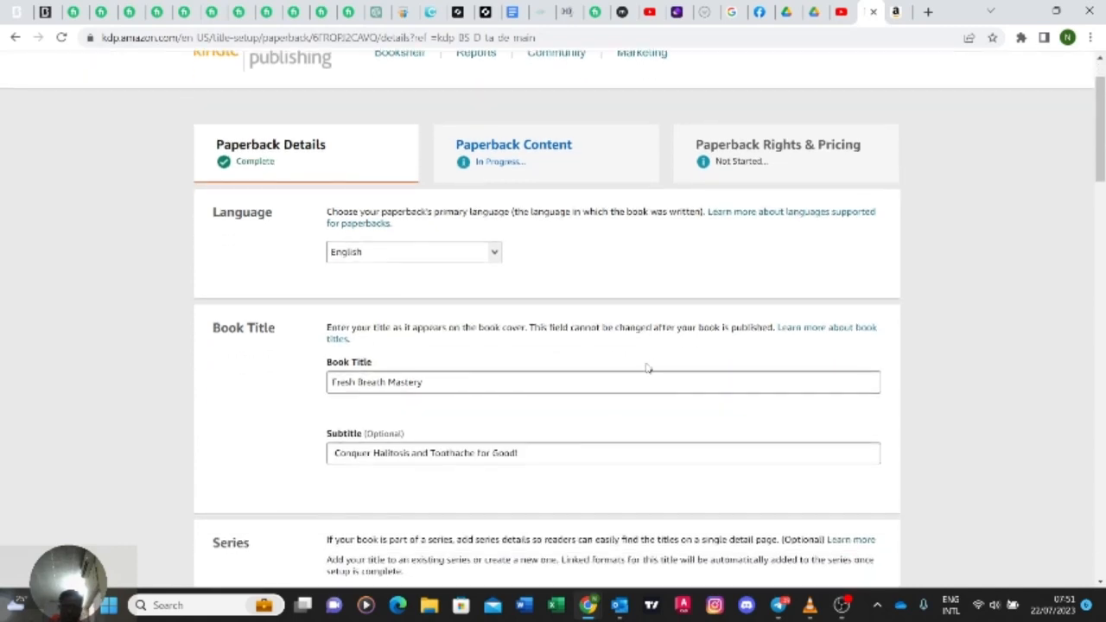
pyautogui.scroll(-3, 536, 346)
pyautogui.scroll(2, 528, 309)
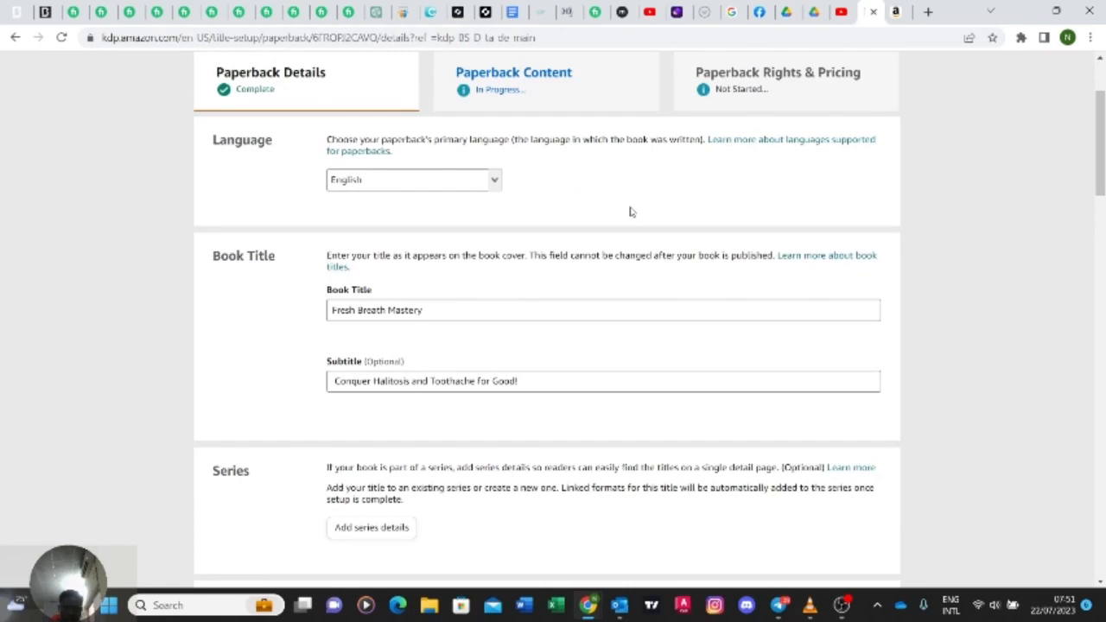
pyautogui.scroll(-3, 630, 211)
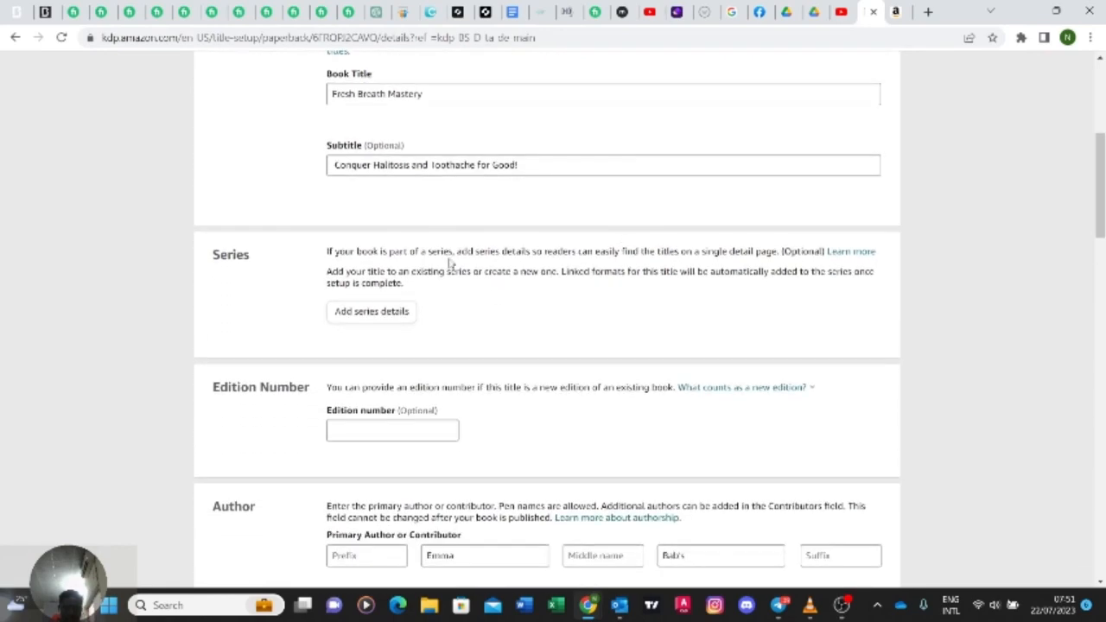
pyautogui.scroll(-2, 512, 298)
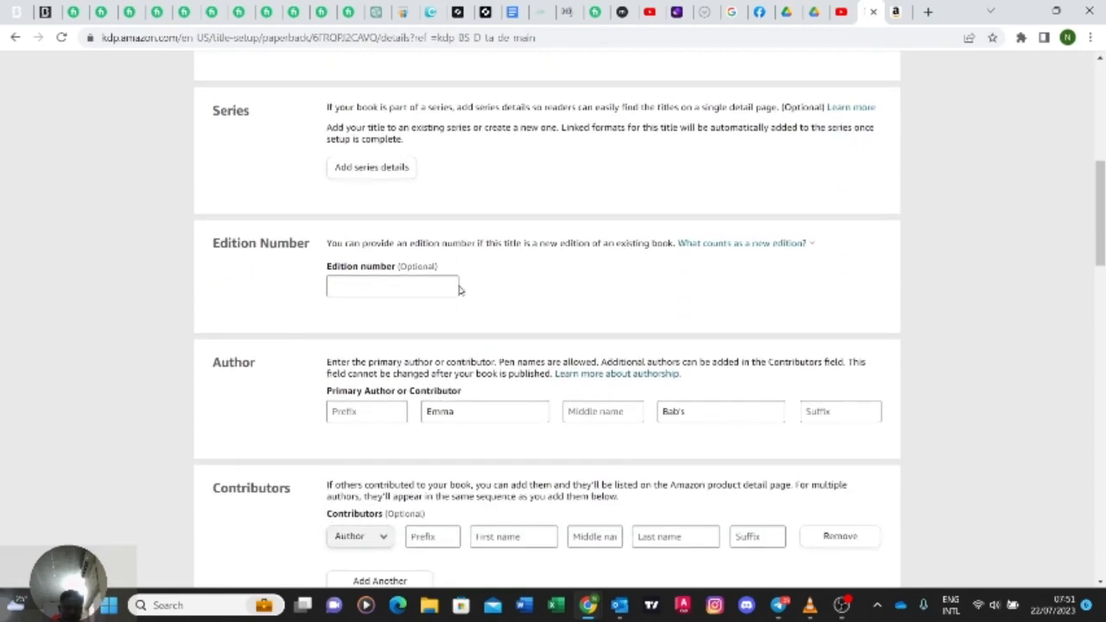
pyautogui.scroll(-2, 444, 292)
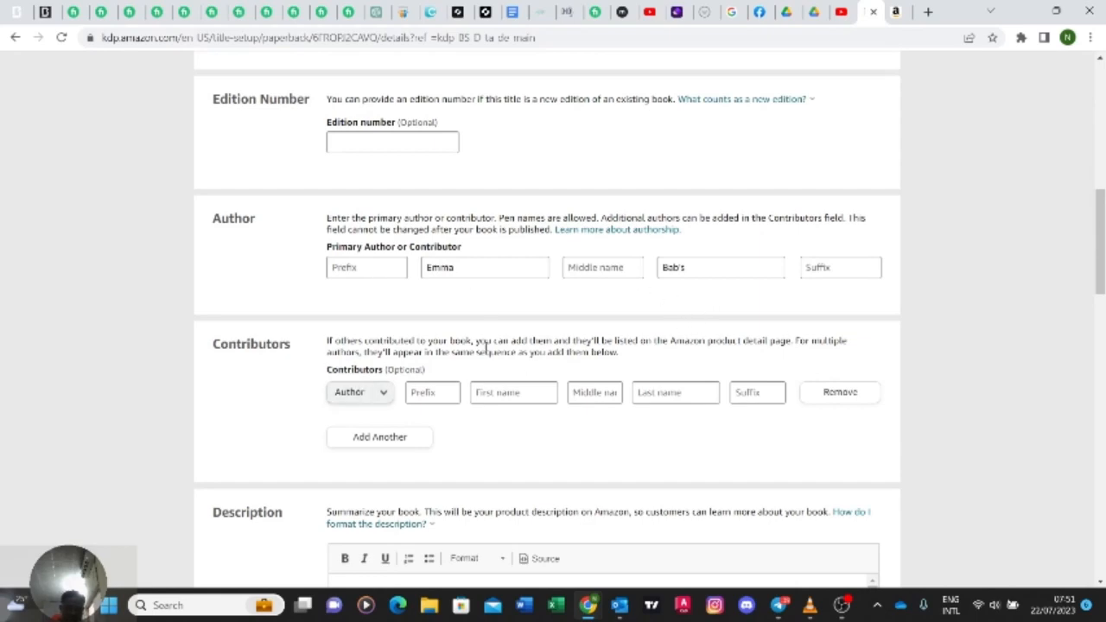
pyautogui.scroll(-2, 822, 424)
pyautogui.scroll(4, 655, 381)
pyautogui.scroll(-6, 605, 345)
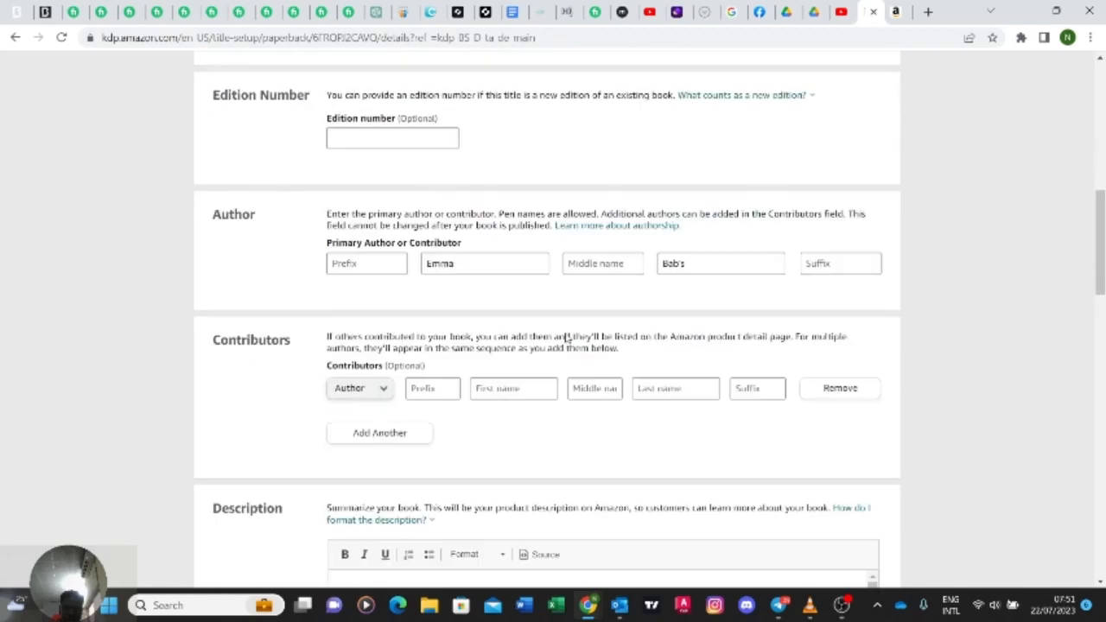
pyautogui.scroll(-5, 566, 346)
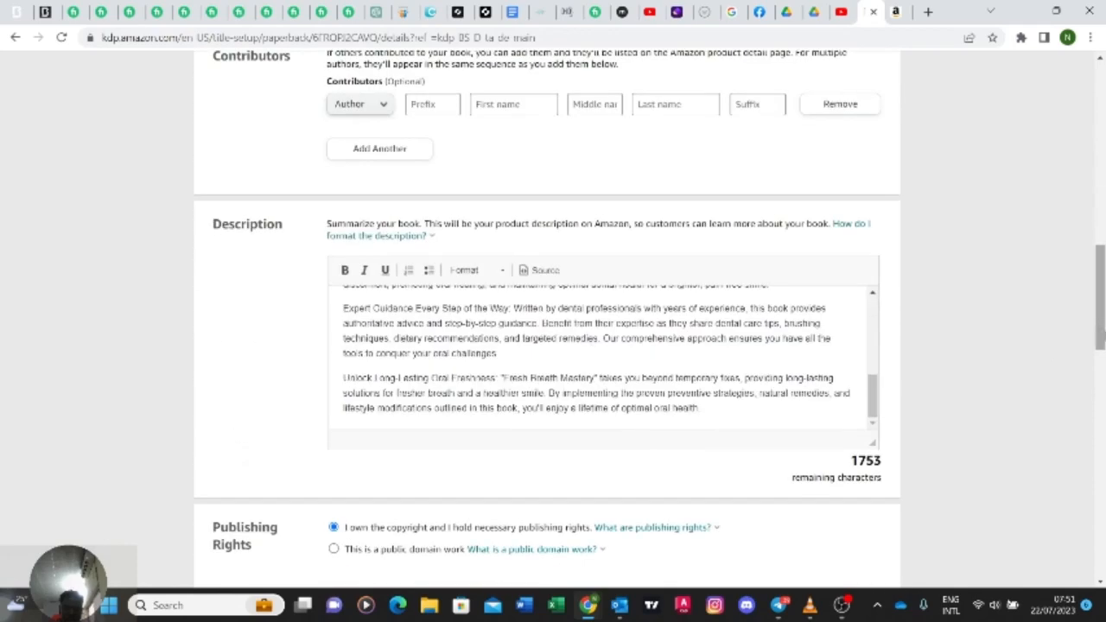
pyautogui.moveTo(1098, 316); pyautogui.dragTo(1099, 385)
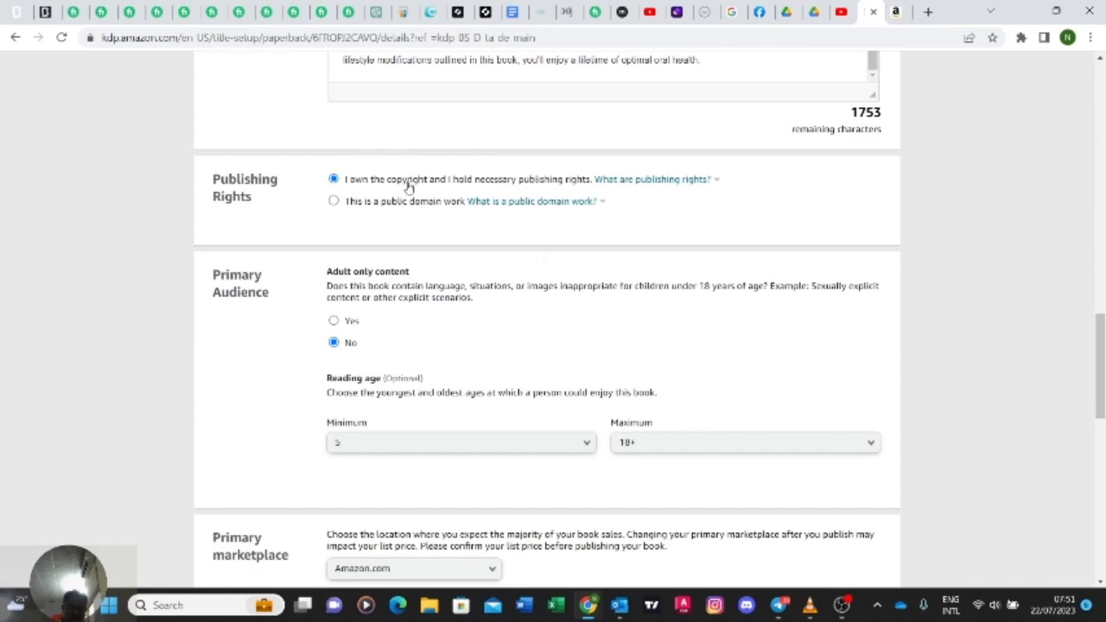
pyautogui.click(627, 178)
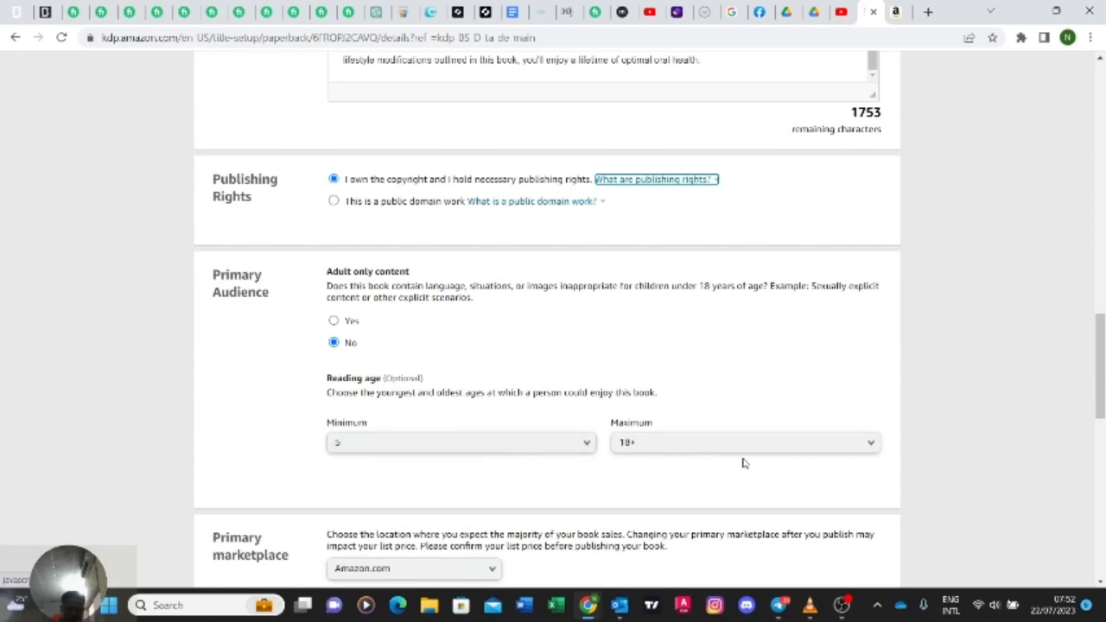
# Set both minimum and maximum reading age to 'Select one', then scroll down to Categories.
pyautogui.click(872, 446)
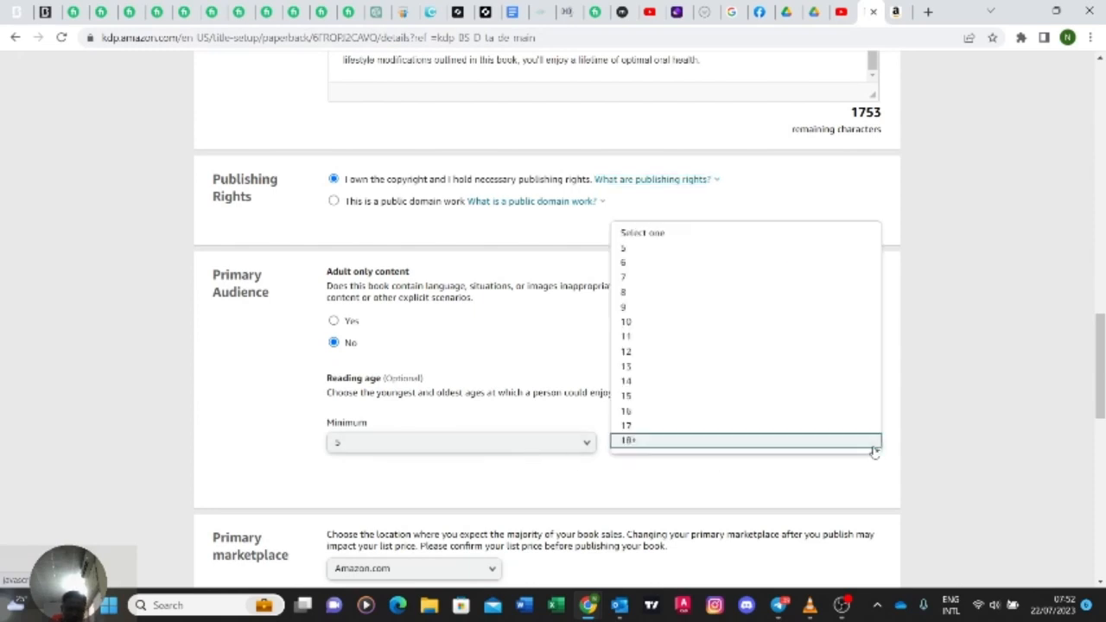
pyautogui.click(655, 236)
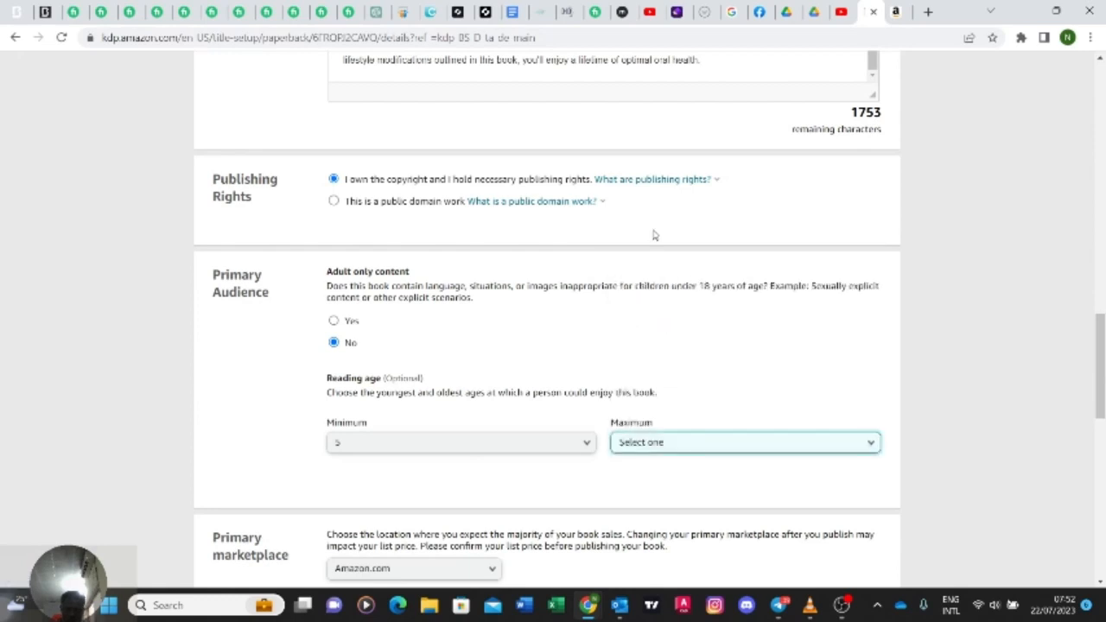
pyautogui.click(587, 447)
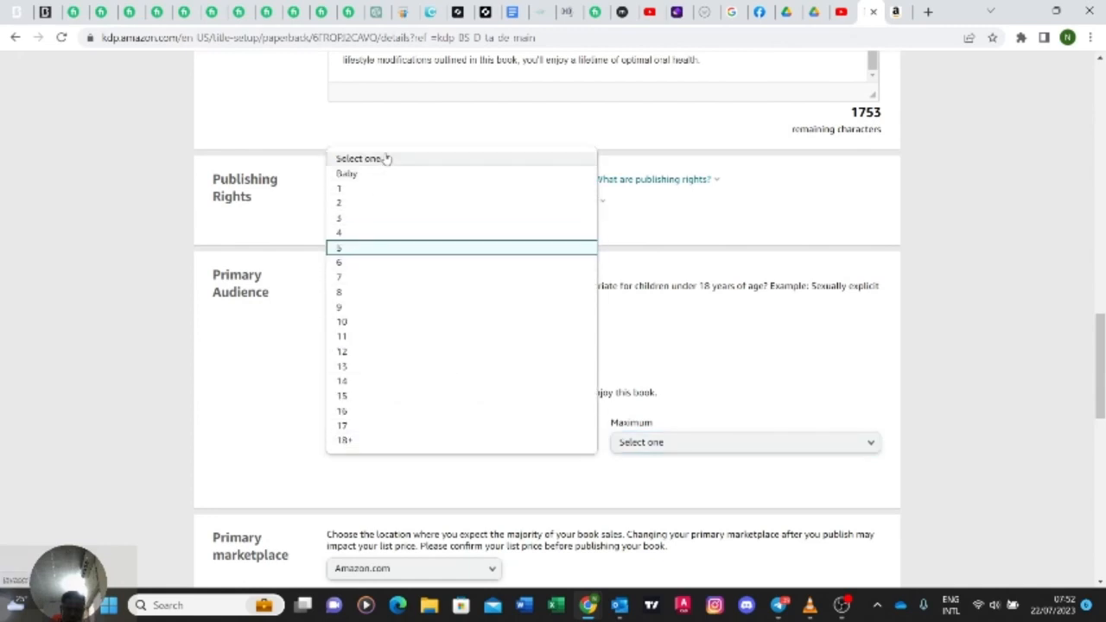
pyautogui.click(388, 161)
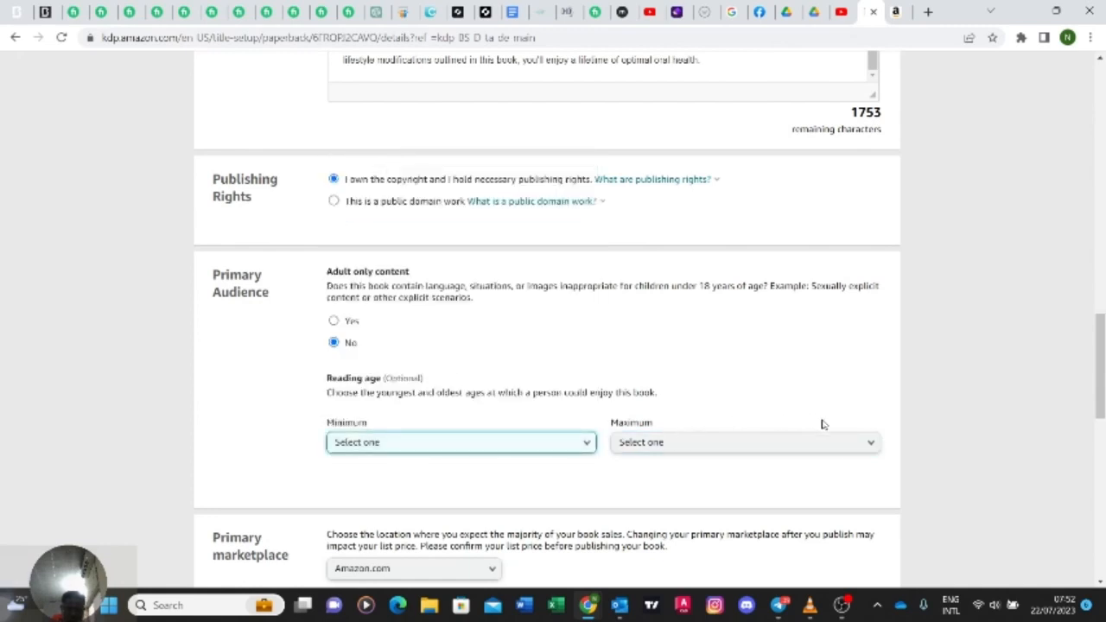
pyautogui.click(894, 394)
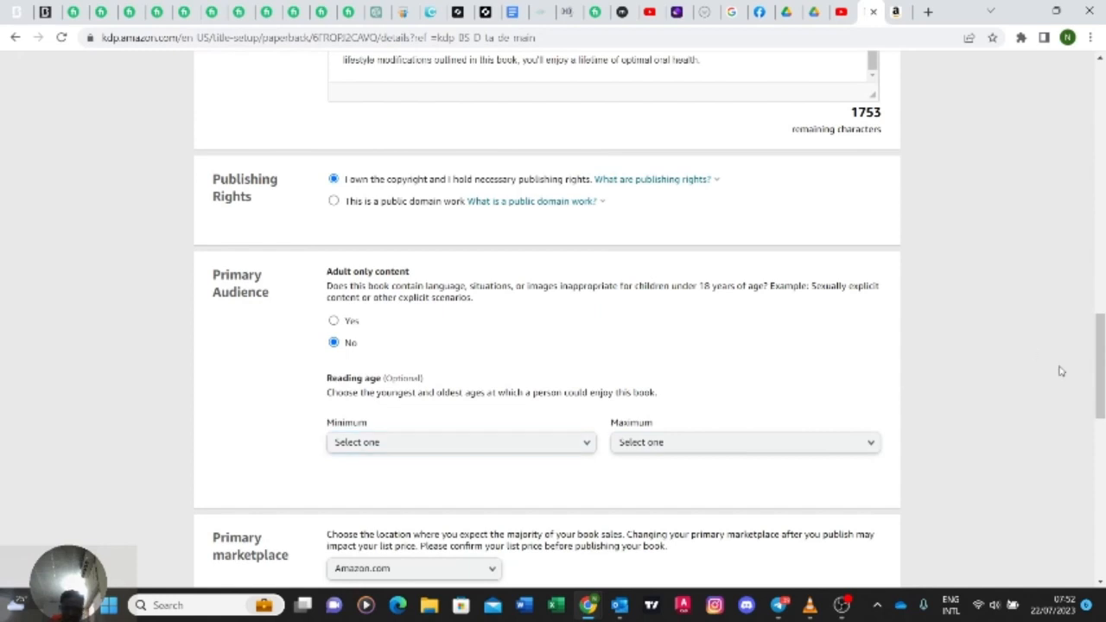
pyautogui.moveTo(1101, 393); pyautogui.dragTo(1102, 396)
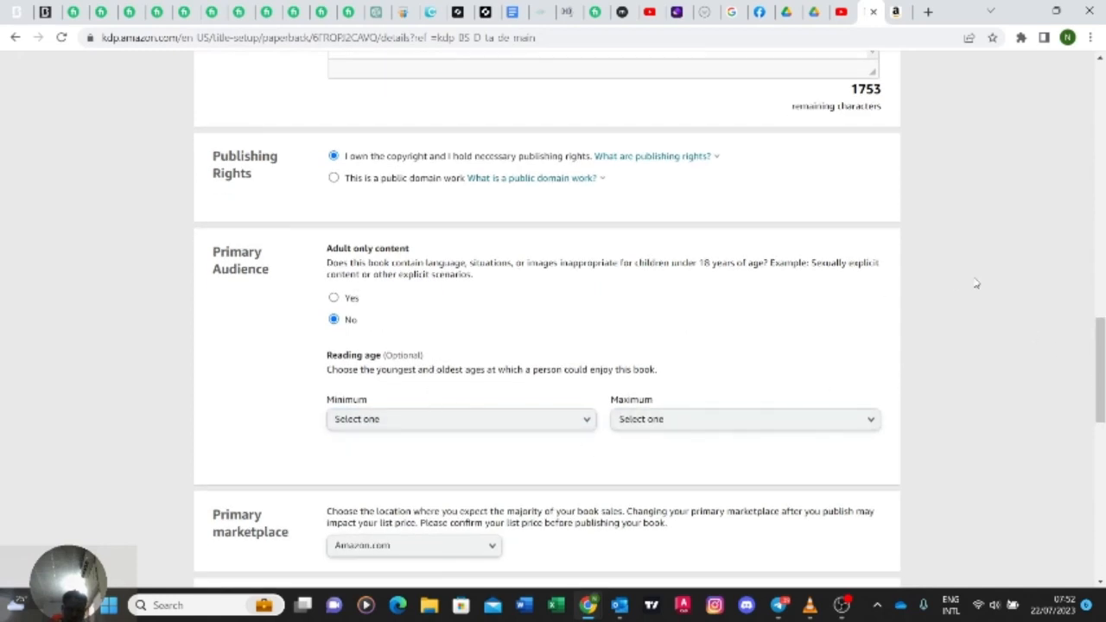
pyautogui.moveTo(1101, 368); pyautogui.dragTo(1102, 417)
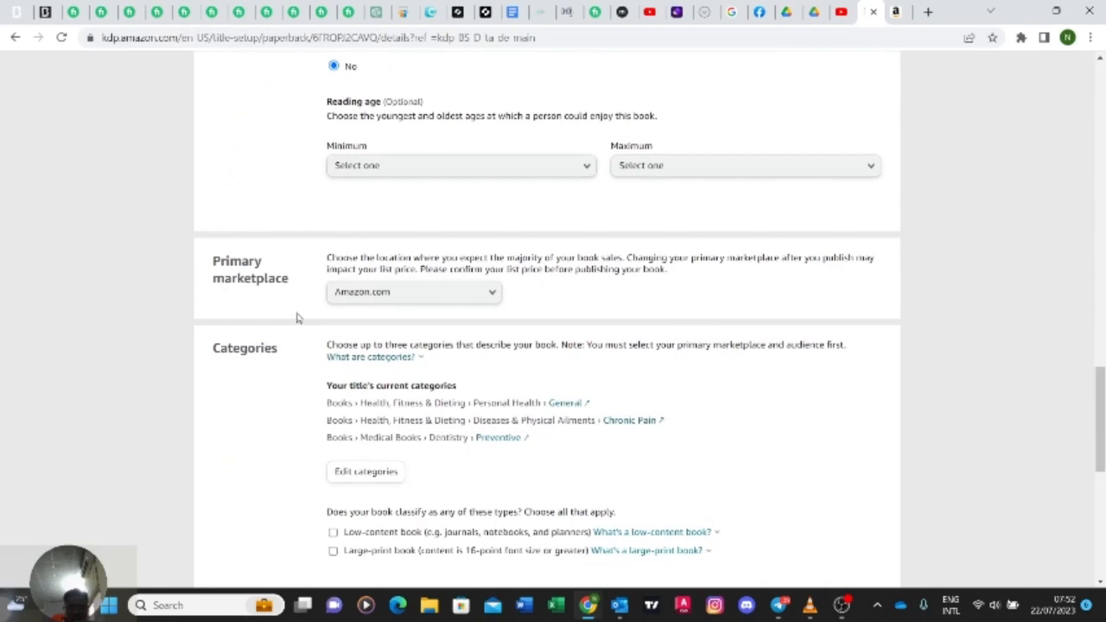
pyautogui.moveTo(1101, 404); pyautogui.dragTo(1101, 431)
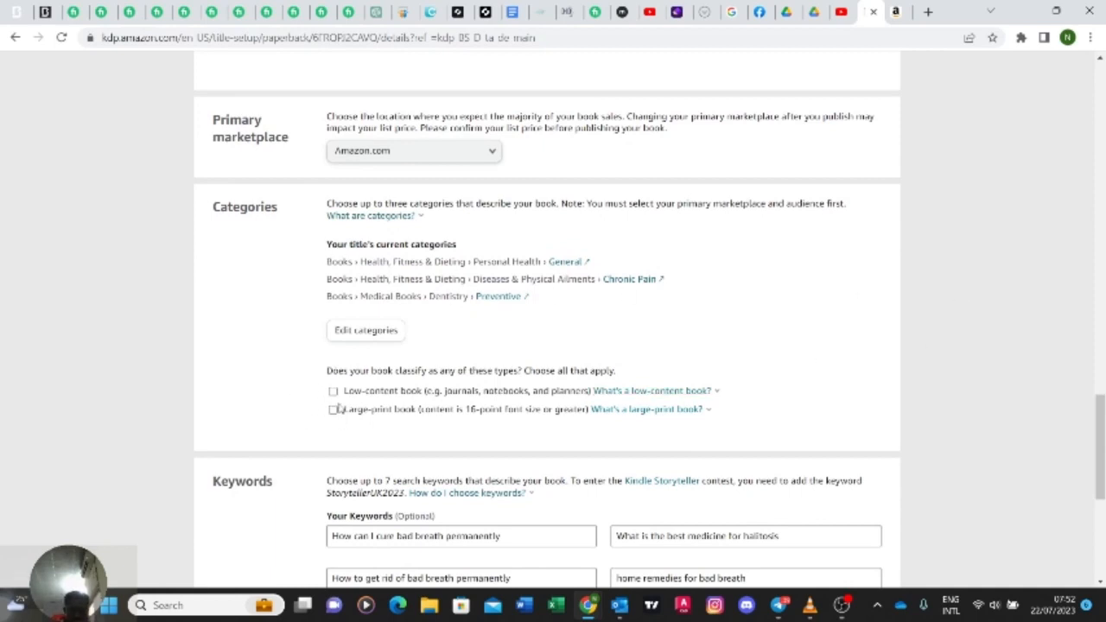
# Read the large-print book explanation, then save the paperback details and continue to Paperback Content.
pyautogui.scroll(-3, 542, 432)
pyautogui.scroll(-1, 550, 432)
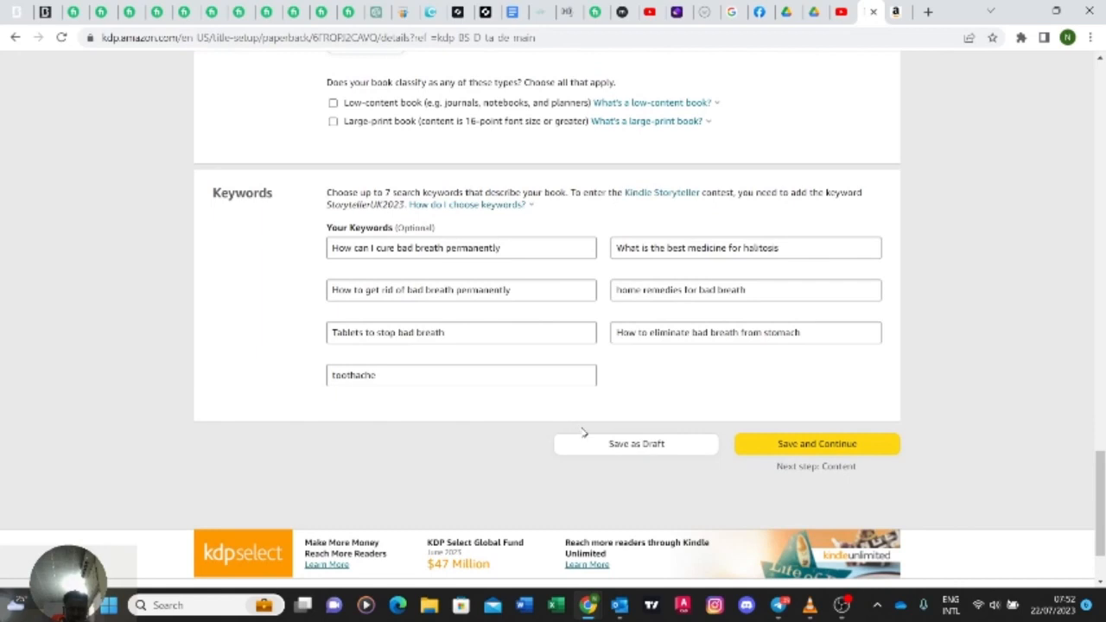
pyautogui.click(617, 123)
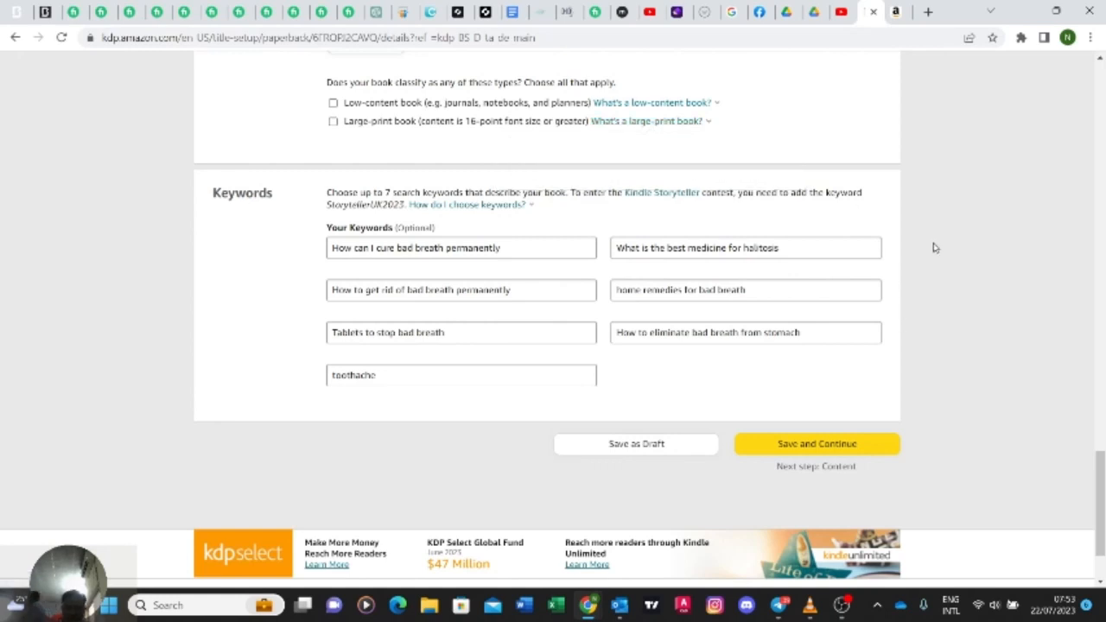
pyautogui.click(813, 444)
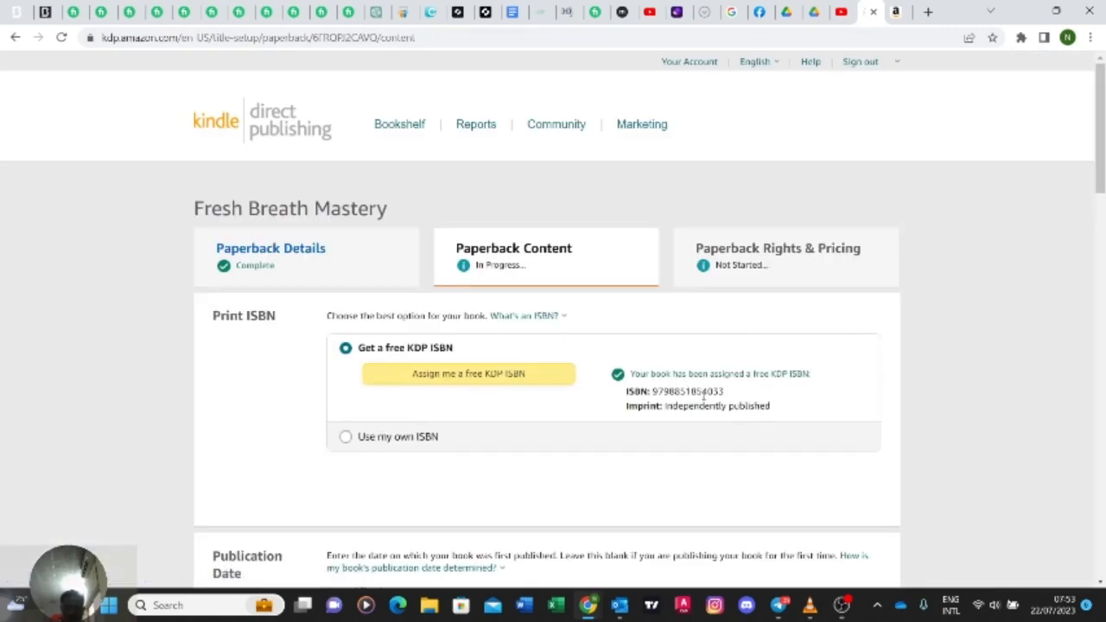
pyautogui.scroll(-3, 697, 397)
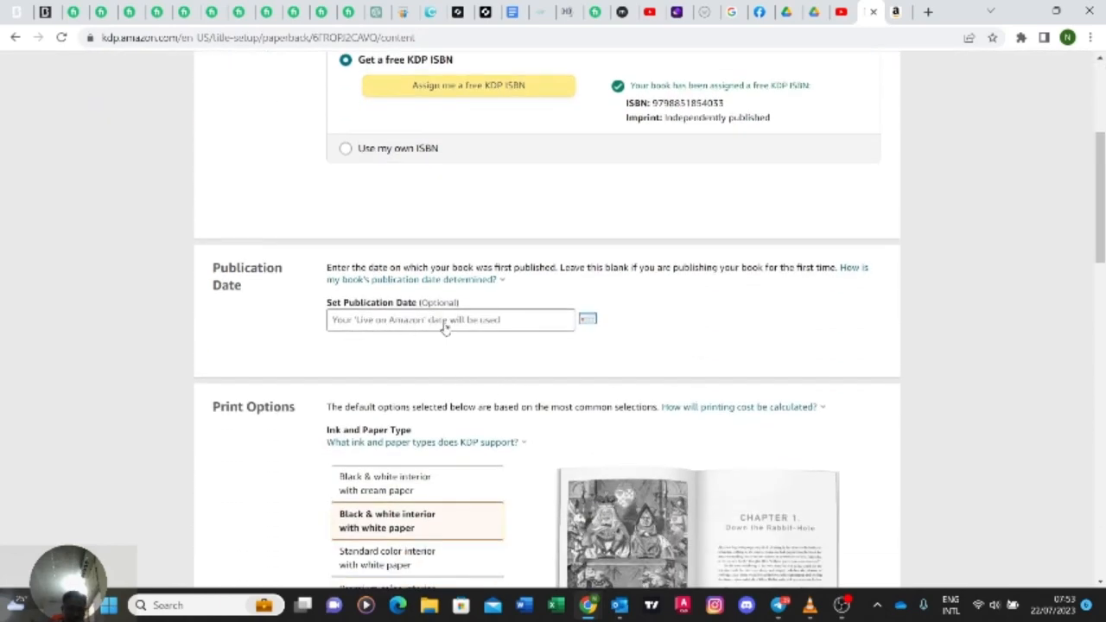
pyautogui.scroll(3, 476, 318)
pyautogui.scroll(-2, 484, 324)
pyautogui.scroll(-6, 485, 324)
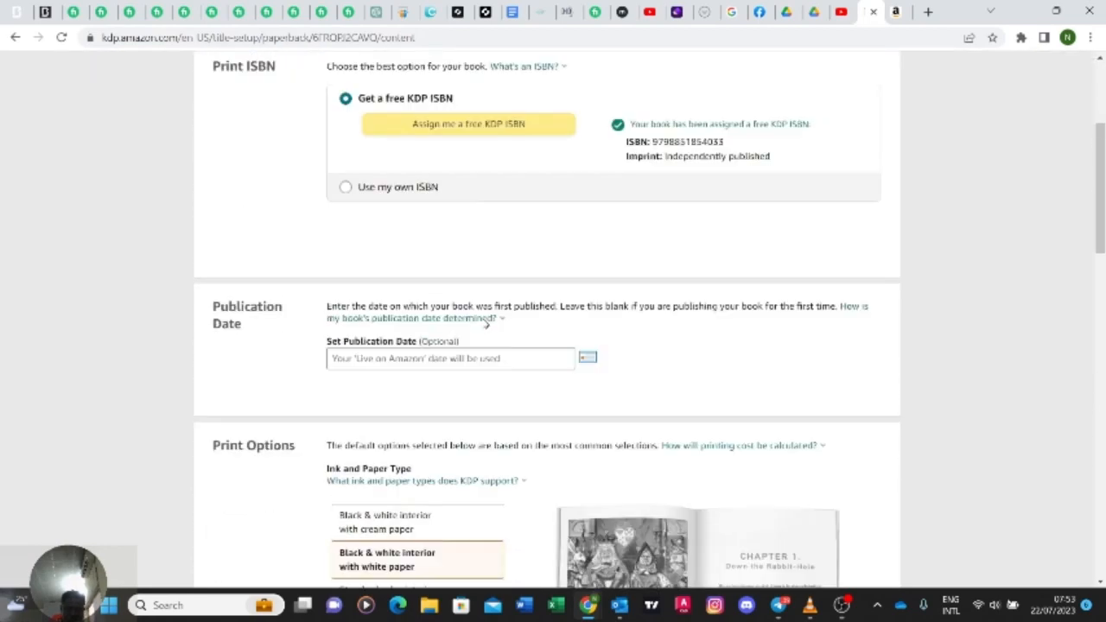
pyautogui.scroll(2, 484, 311)
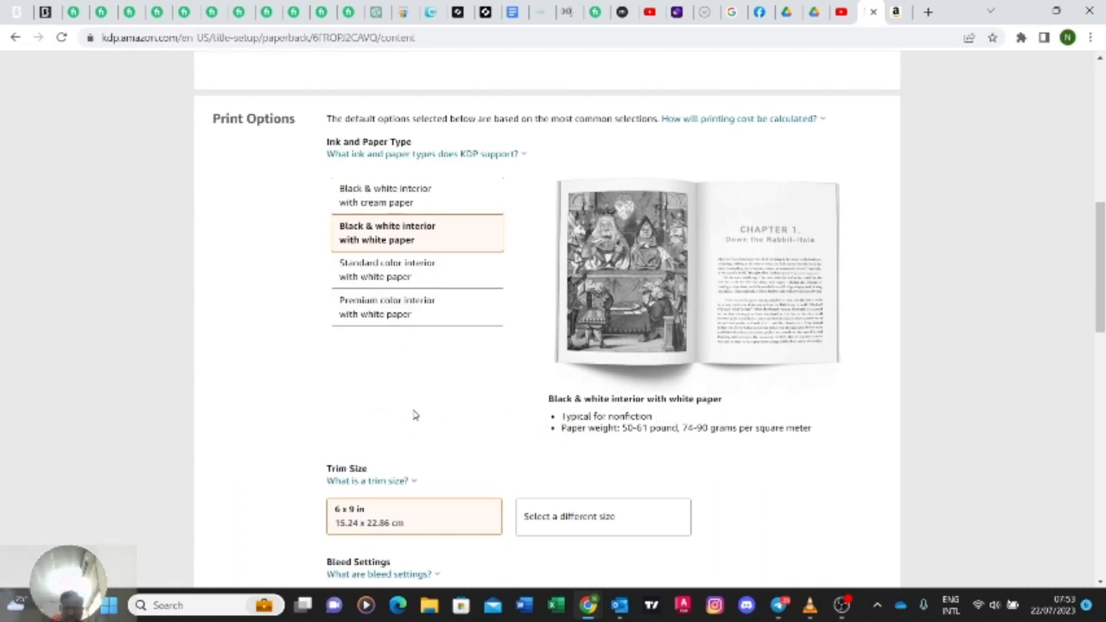
pyautogui.scroll(-2, 411, 416)
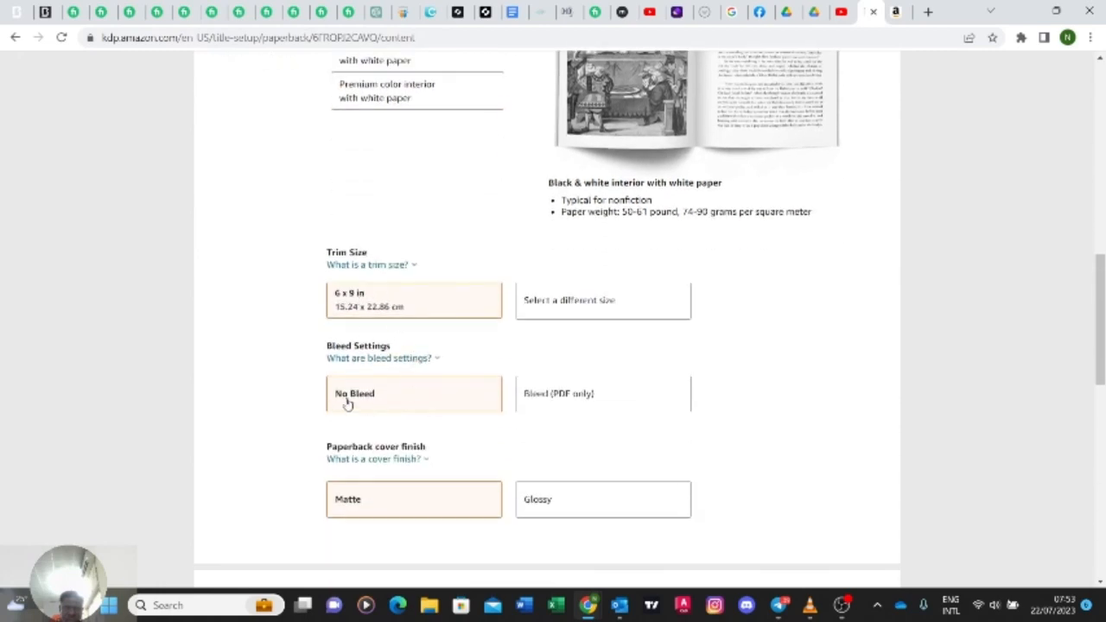
pyautogui.scroll(1, 363, 401)
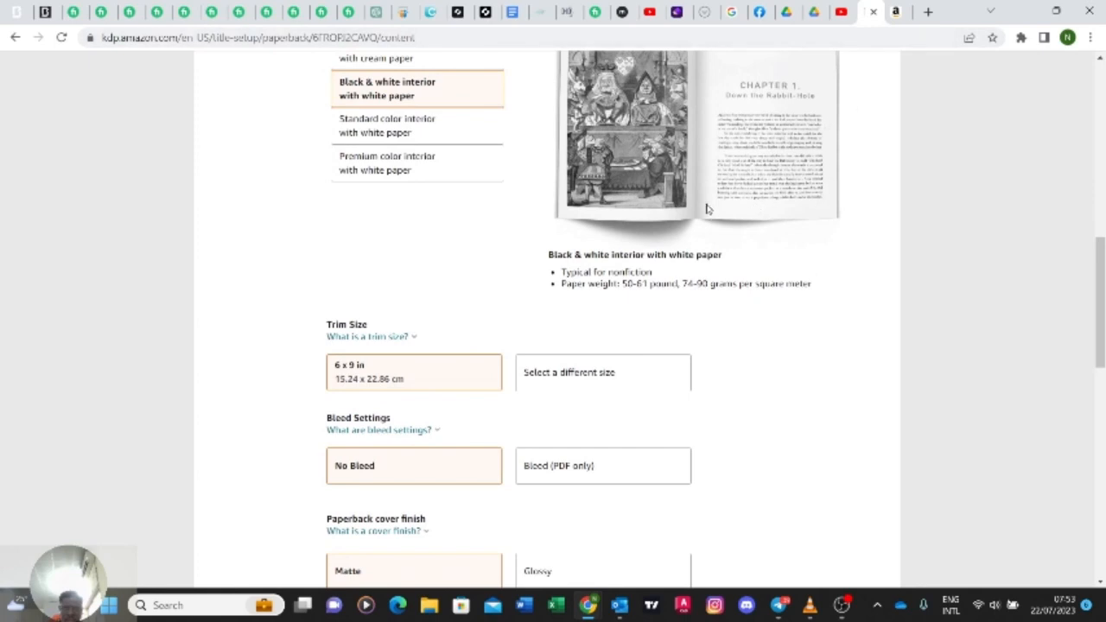
pyautogui.scroll(1, 741, 54)
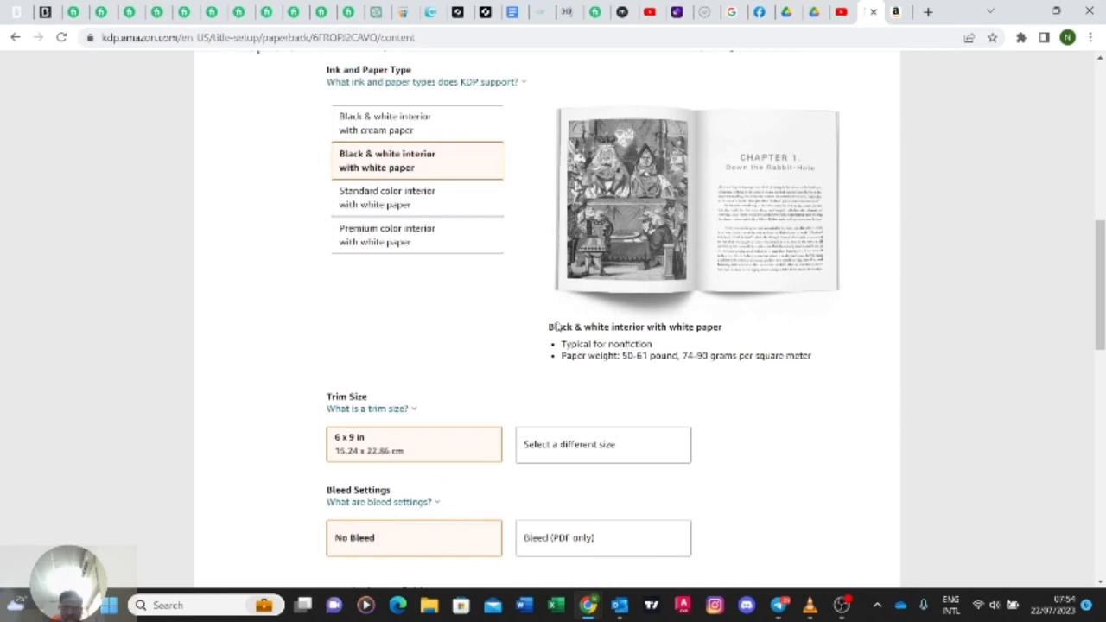
pyautogui.scroll(-1, 517, 357)
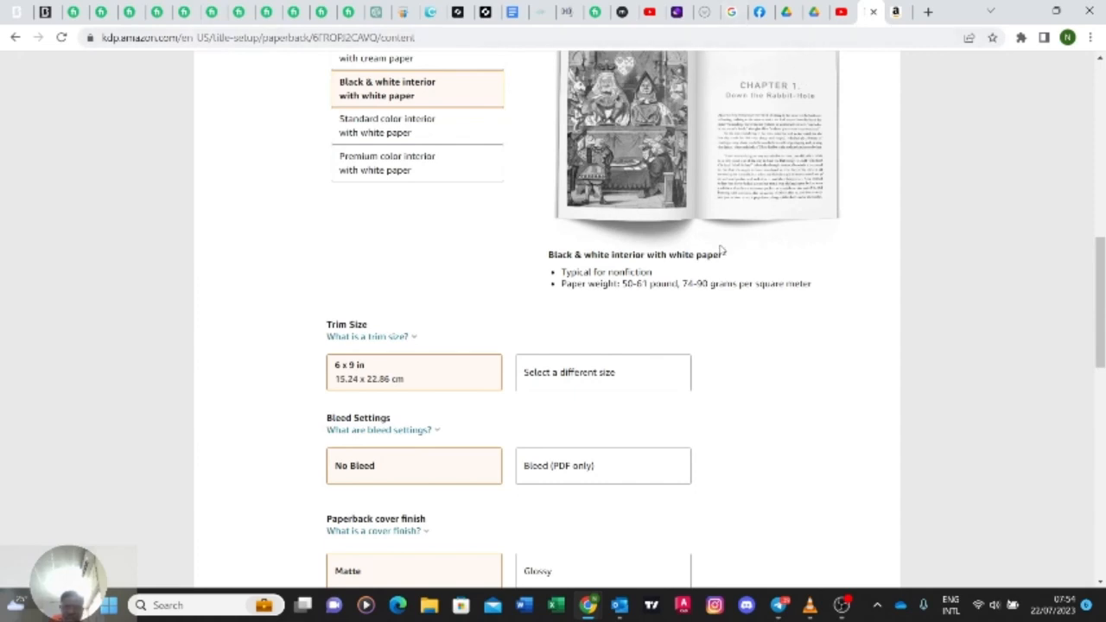
pyautogui.scroll(-1, 720, 251)
pyautogui.scroll(-2, 383, 415)
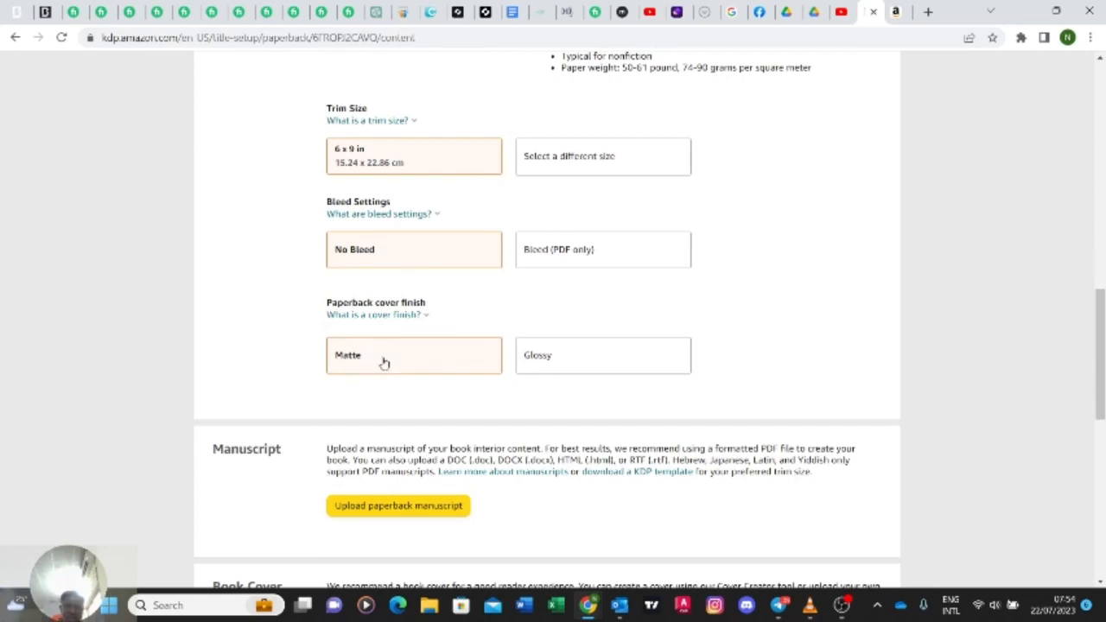
pyautogui.scroll(-2, 393, 366)
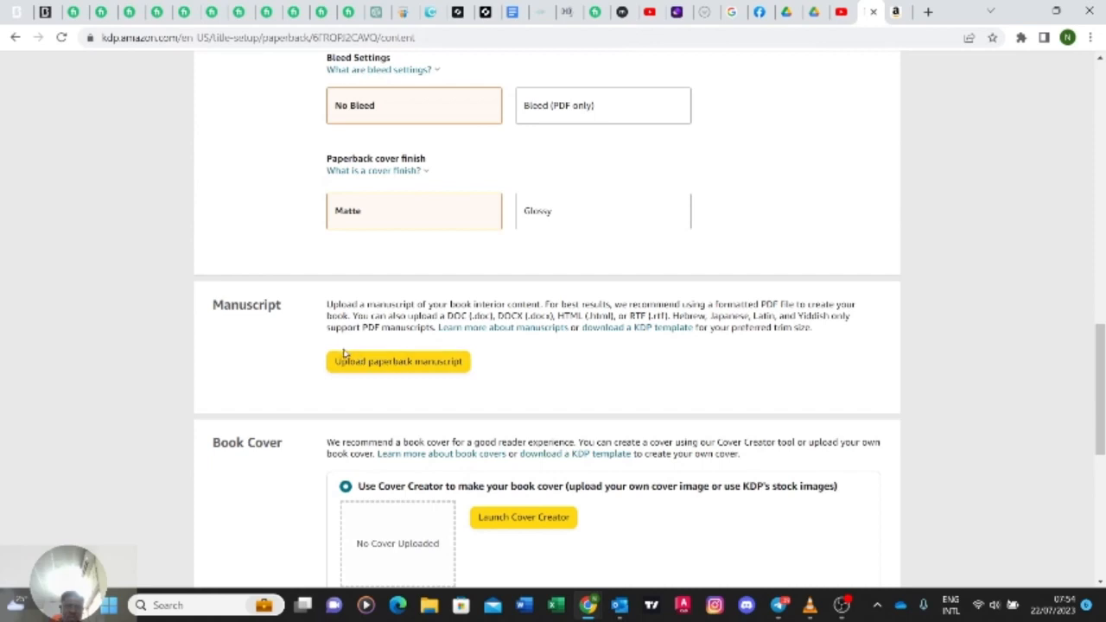
pyautogui.scroll(-1, 462, 358)
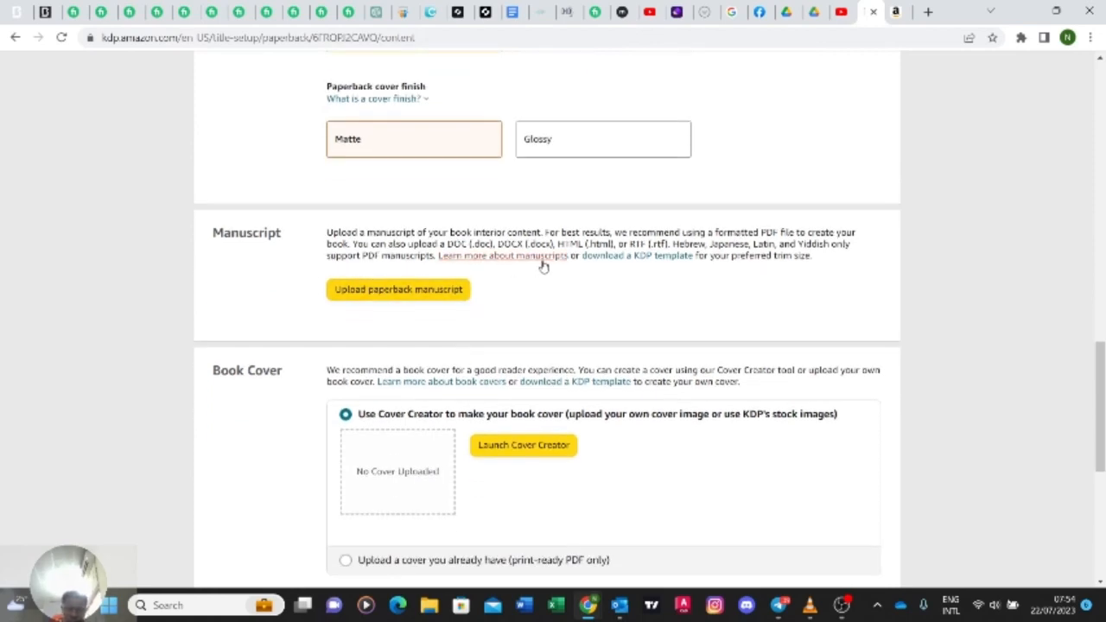
# Open the KDP manuscript templates help page and download the templates with sample content.
pyautogui.click(641, 258)
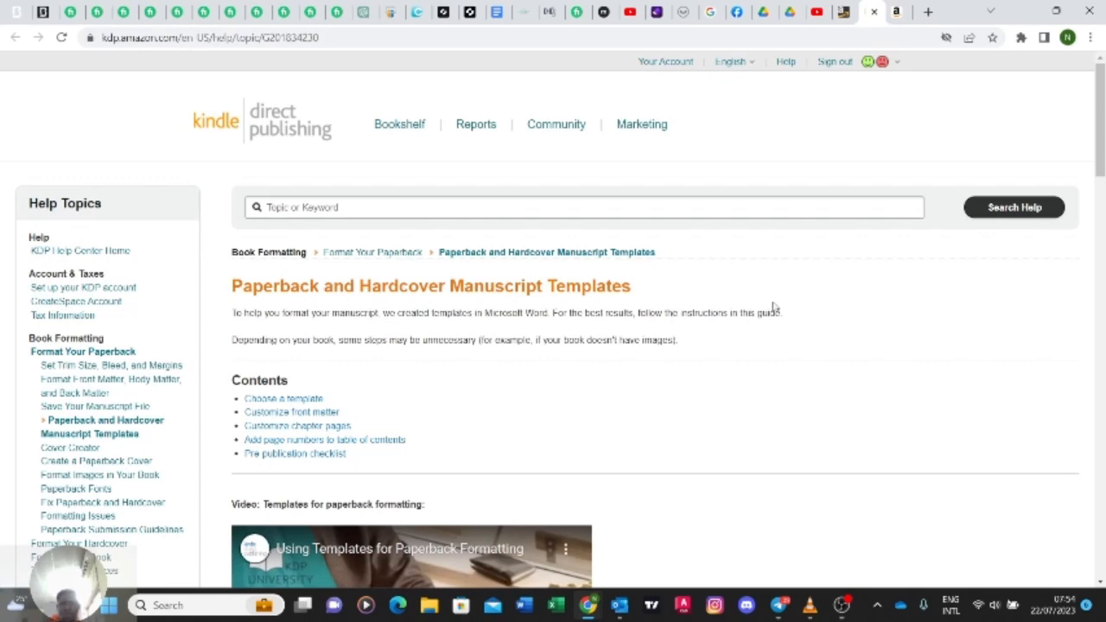
pyautogui.scroll(-2, 799, 316)
pyautogui.scroll(1, 804, 320)
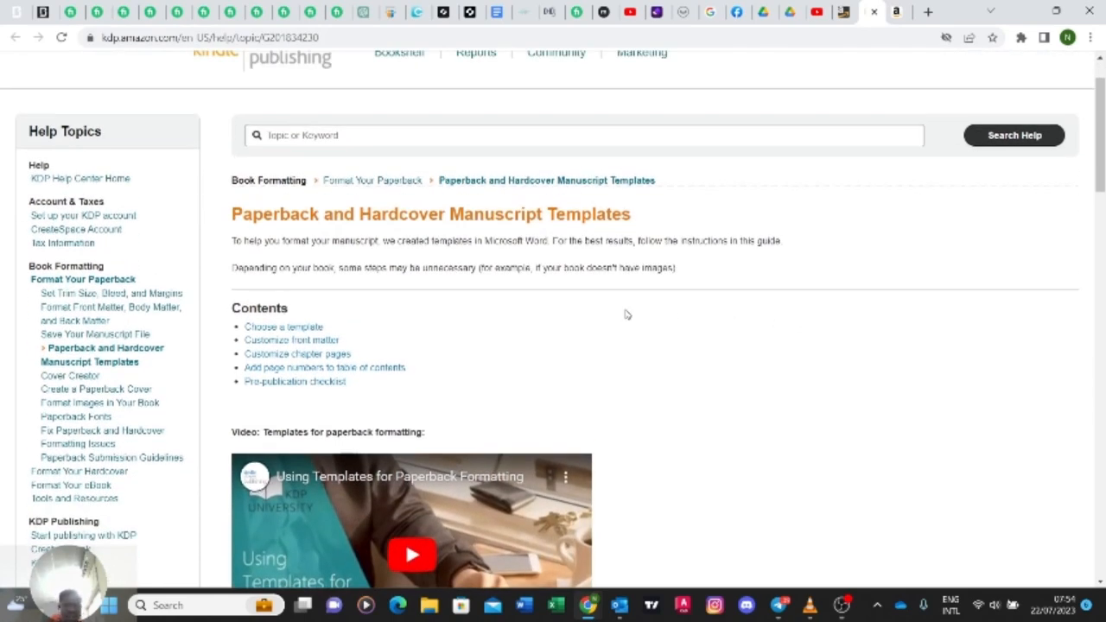
pyautogui.scroll(-2, 539, 340)
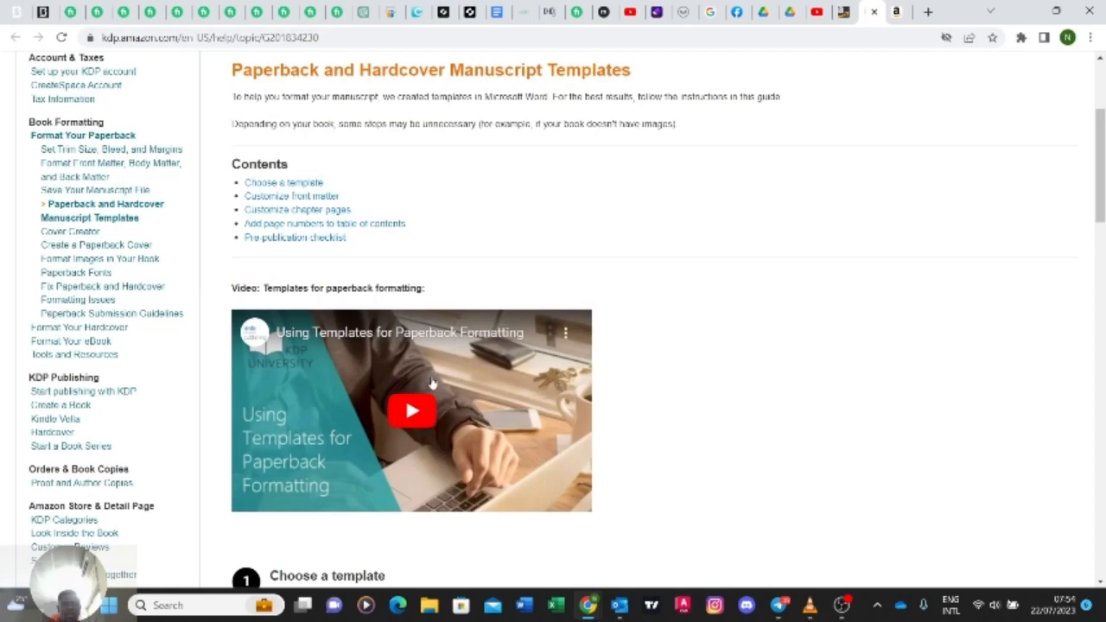
pyautogui.scroll(3, 568, 249)
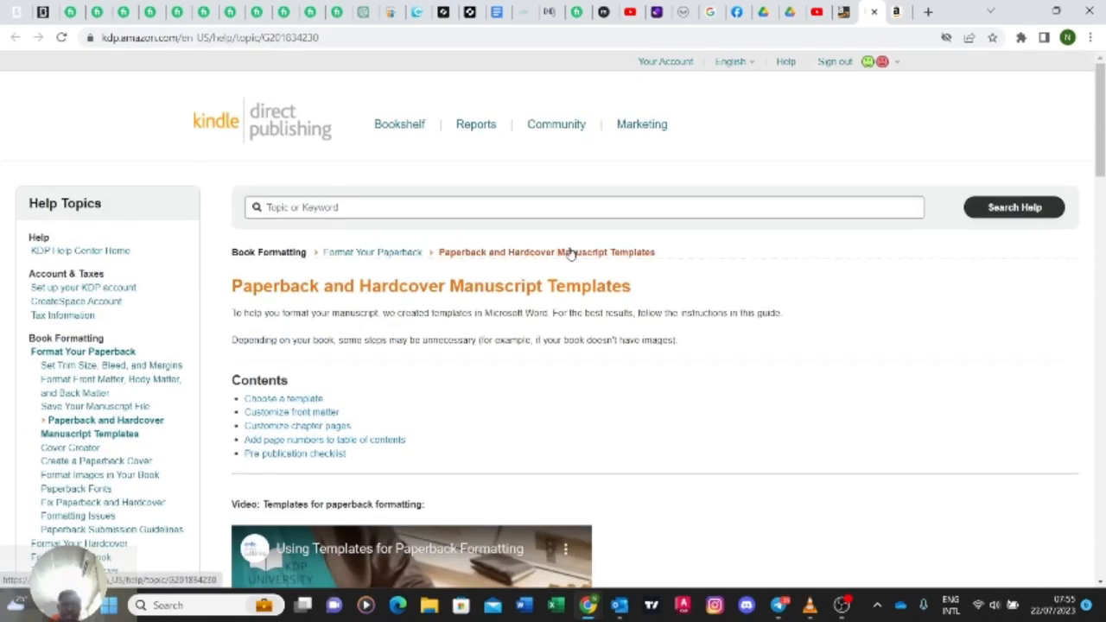
pyautogui.scroll(-1, 638, 391)
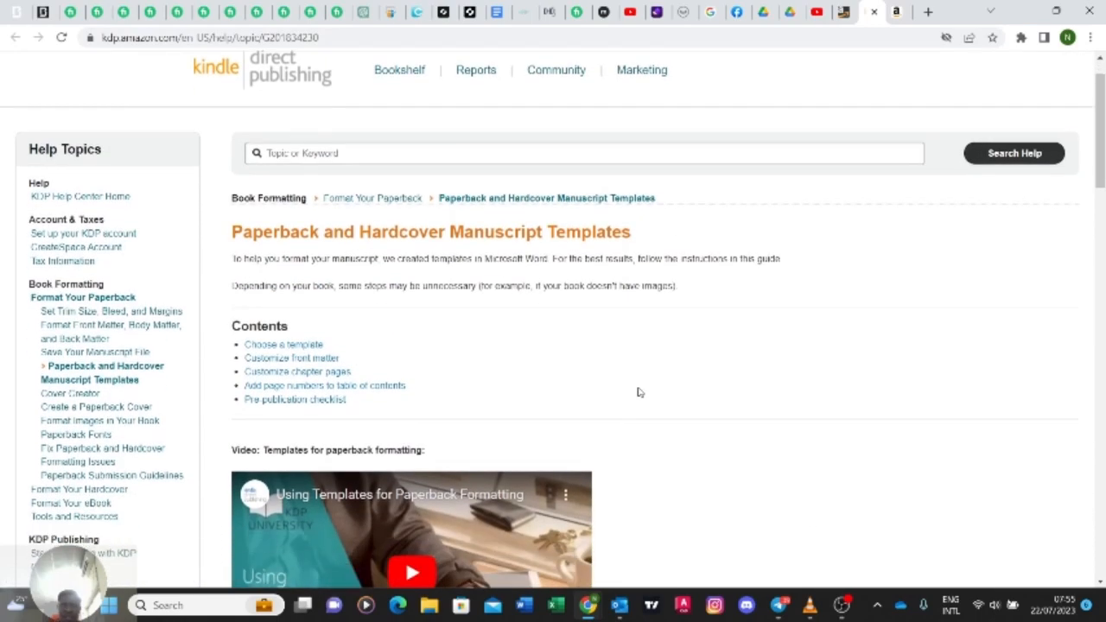
pyautogui.scroll(1, 637, 392)
pyautogui.scroll(-4, 438, 494)
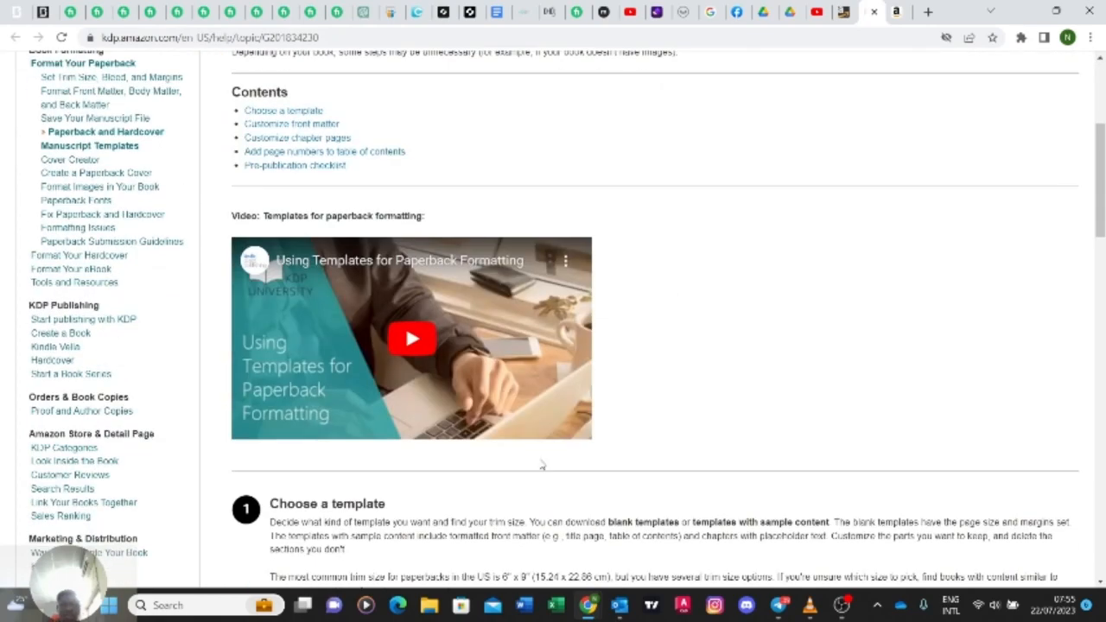
pyautogui.scroll(-5, 682, 400)
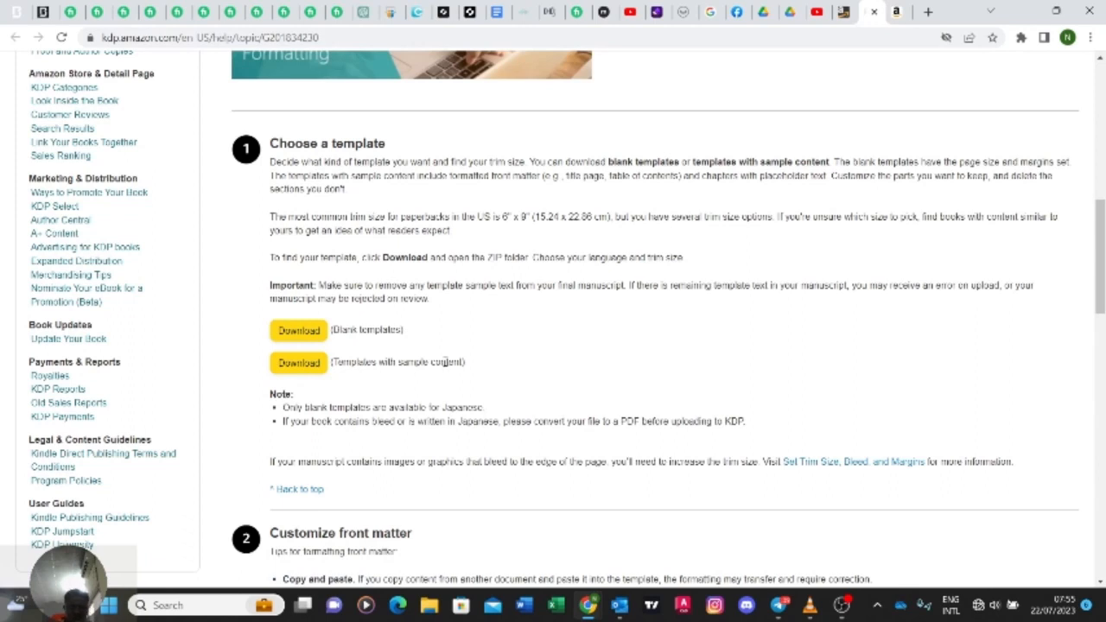
pyautogui.click(299, 362)
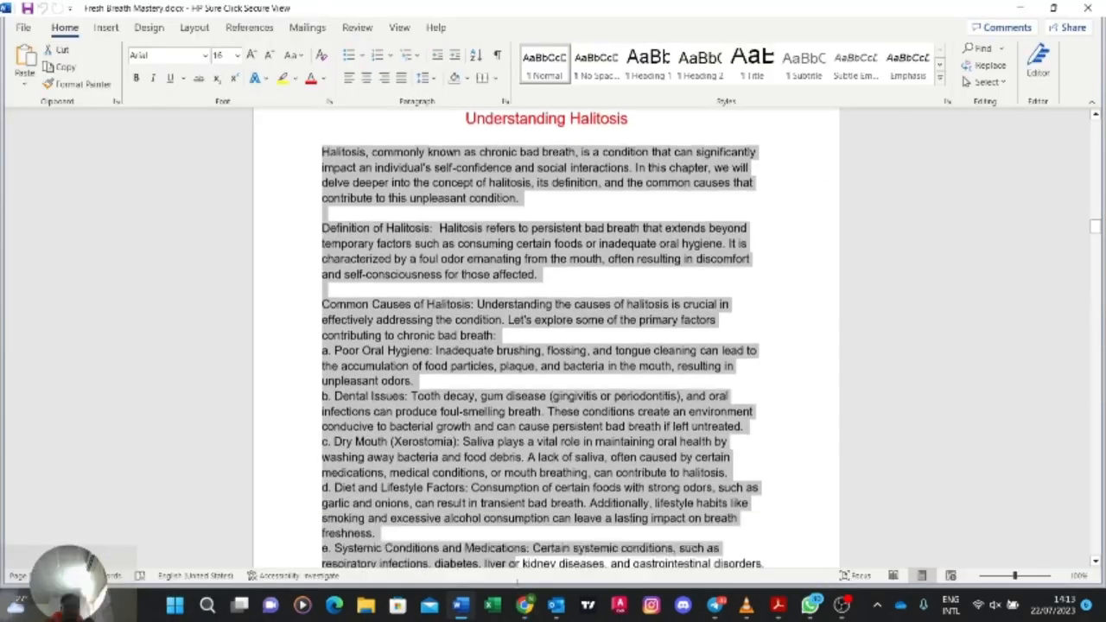
pyautogui.moveTo(548, 577); pyautogui.dragTo(533, 314)
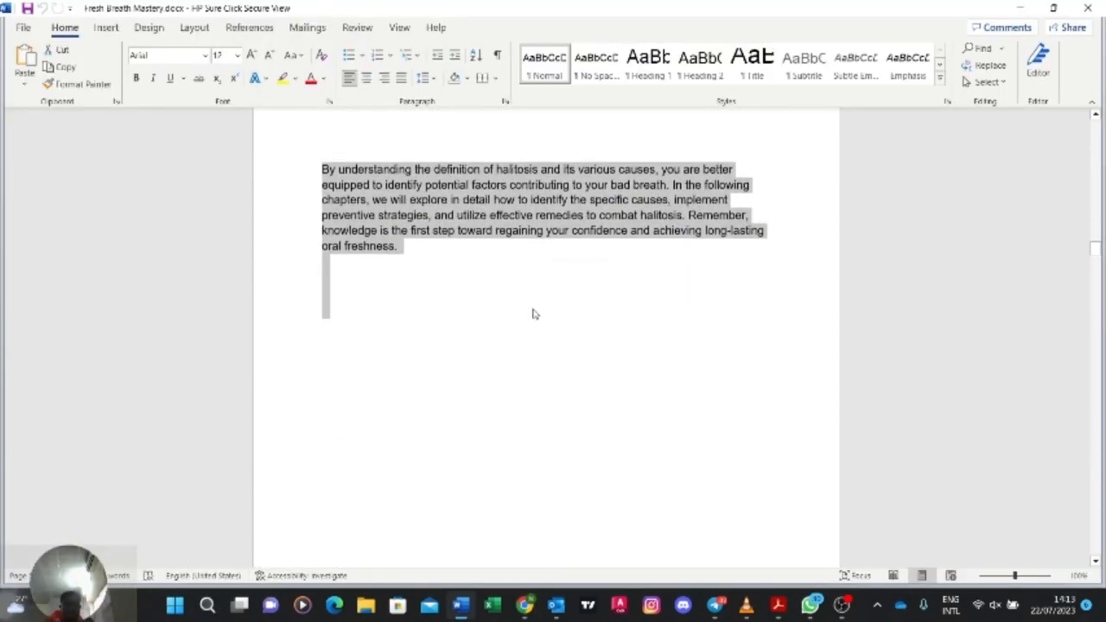
# Paste the halitosis chapter text as plain text over the 6x9 template's acknowledgments placeholder.
pyautogui.moveTo(458, 600)
pyautogui.click(396, 547)
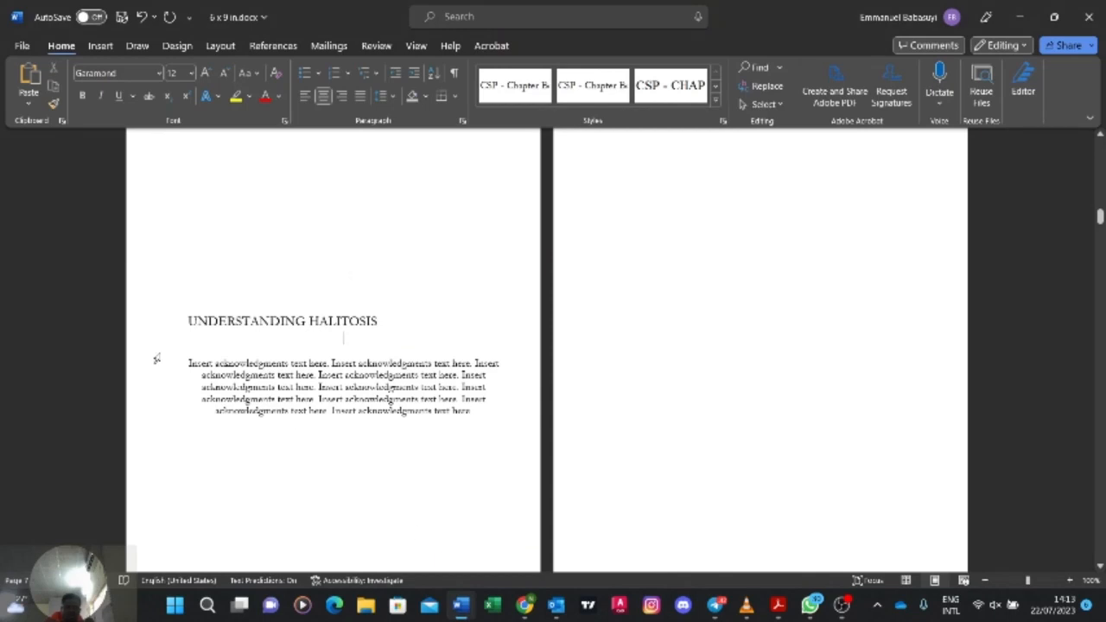
pyautogui.moveTo(190, 361); pyautogui.dragTo(479, 425)
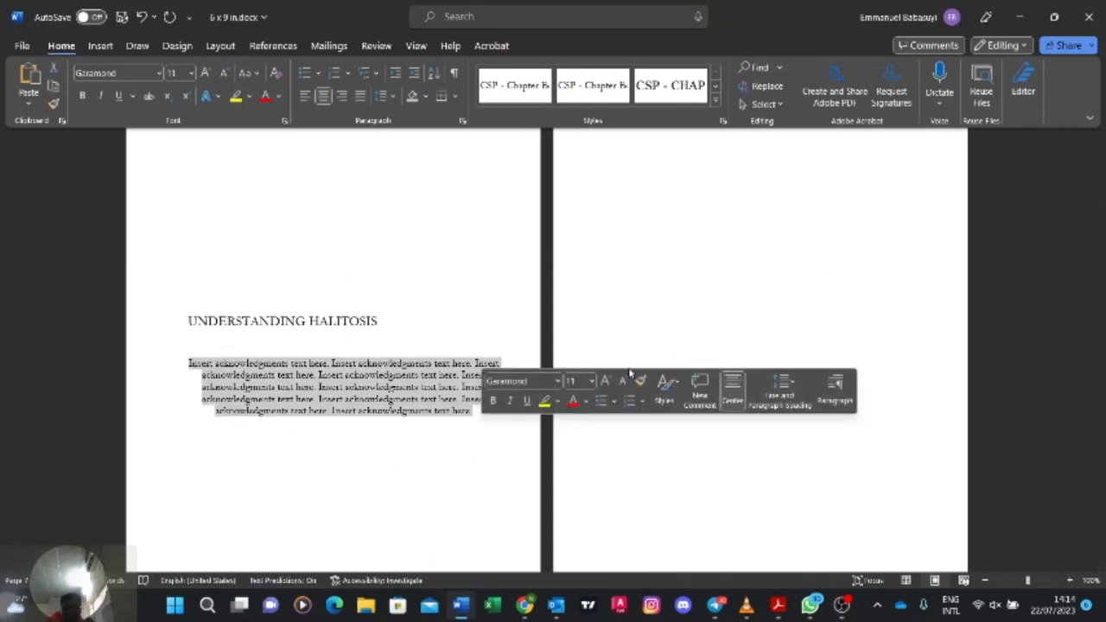
pyautogui.rightClick(524, 341)
pyautogui.click(624, 137)
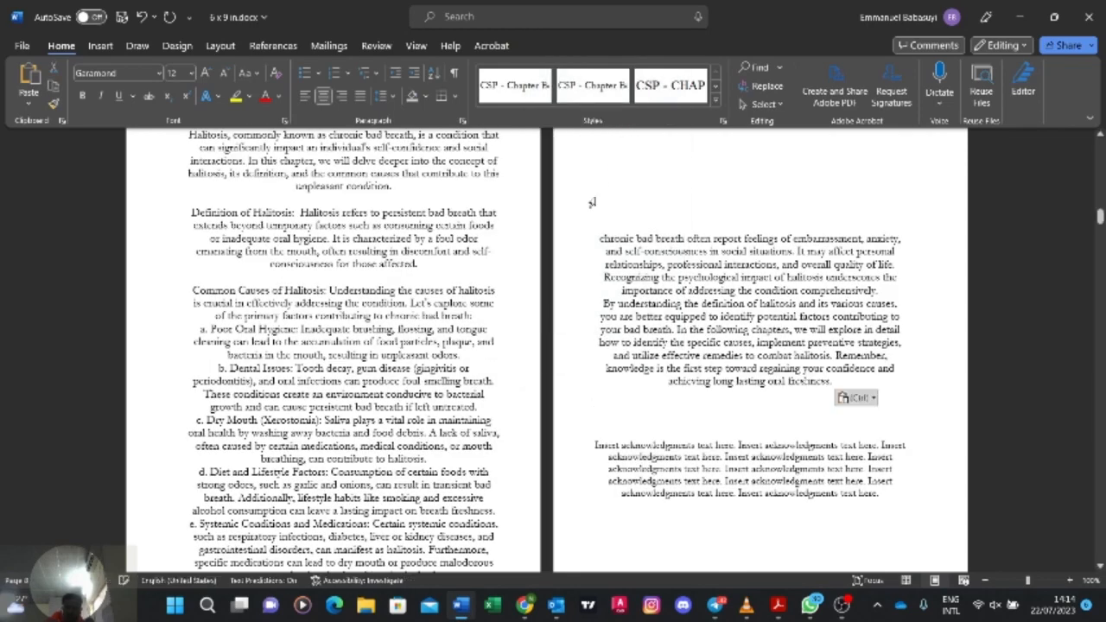
# Delete the leftover acknowledgments placeholder paragraph and review the page.
pyautogui.moveTo(593, 445); pyautogui.dragTo(931, 516)
pyautogui.press('Delete')
pyautogui.scroll(-6, 756, 462)
pyautogui.scroll(-3, 850, 502)
pyautogui.scroll(8, 849, 510)
pyautogui.scroll(15, 849, 513)
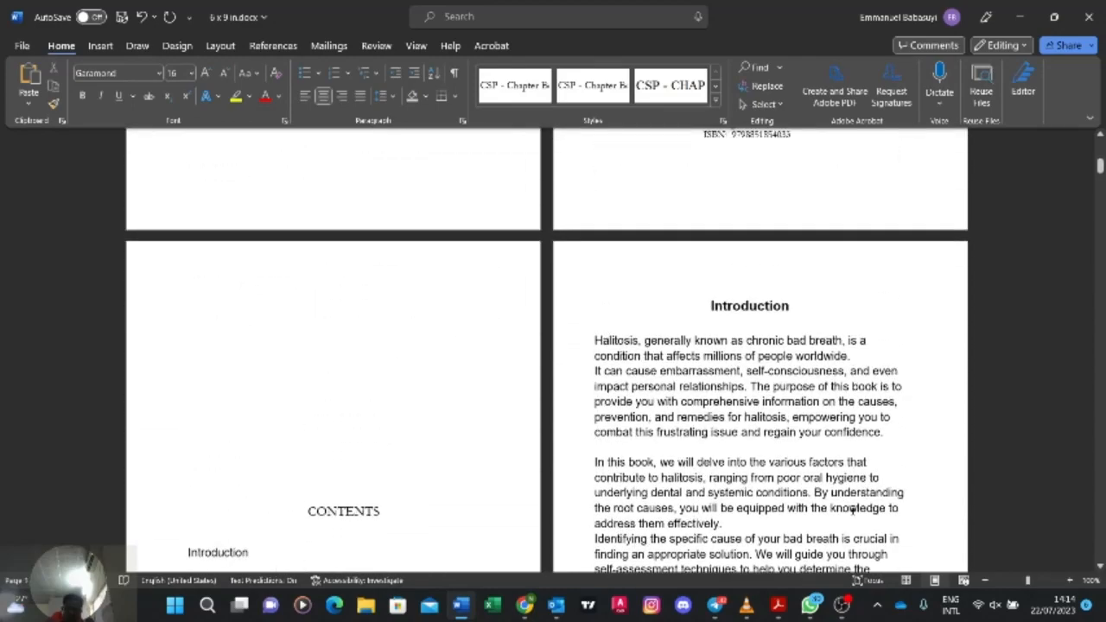
pyautogui.scroll(2, 853, 510)
pyautogui.scroll(-15, 856, 527)
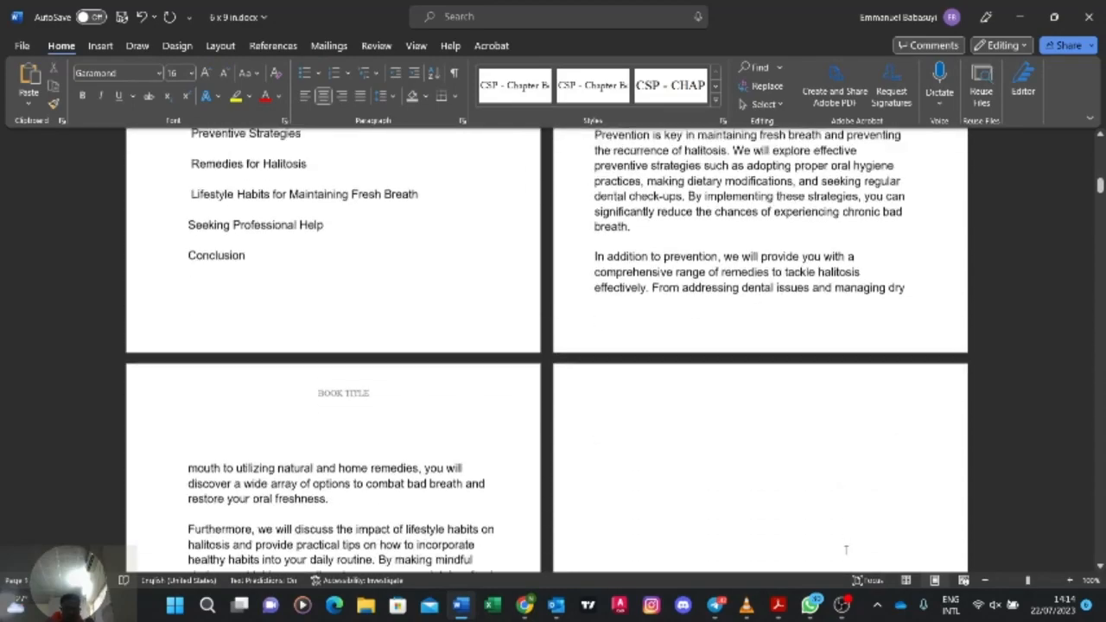
# Make the UNDERSTANDING HALITOSIS heading bold at 16 pt.
pyautogui.scroll(-5, 858, 557)
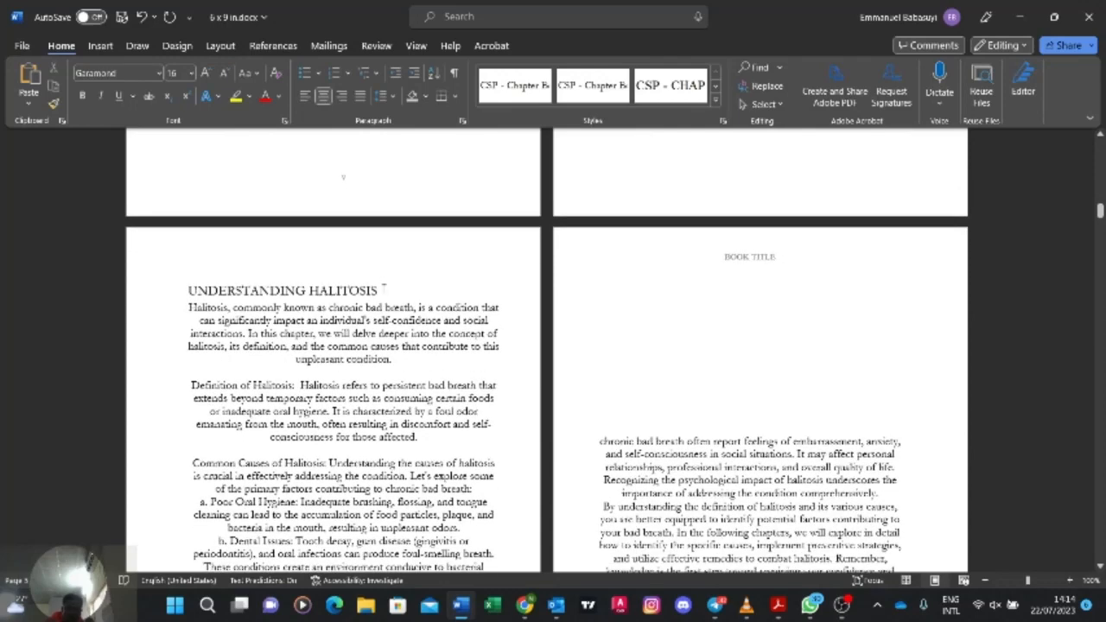
pyautogui.moveTo(384, 288); pyautogui.dragTo(189, 291)
pyautogui.hotkey('ctrl', 'b')
pyautogui.click(178, 73)
pyautogui.write('16')
pyautogui.press('Return')
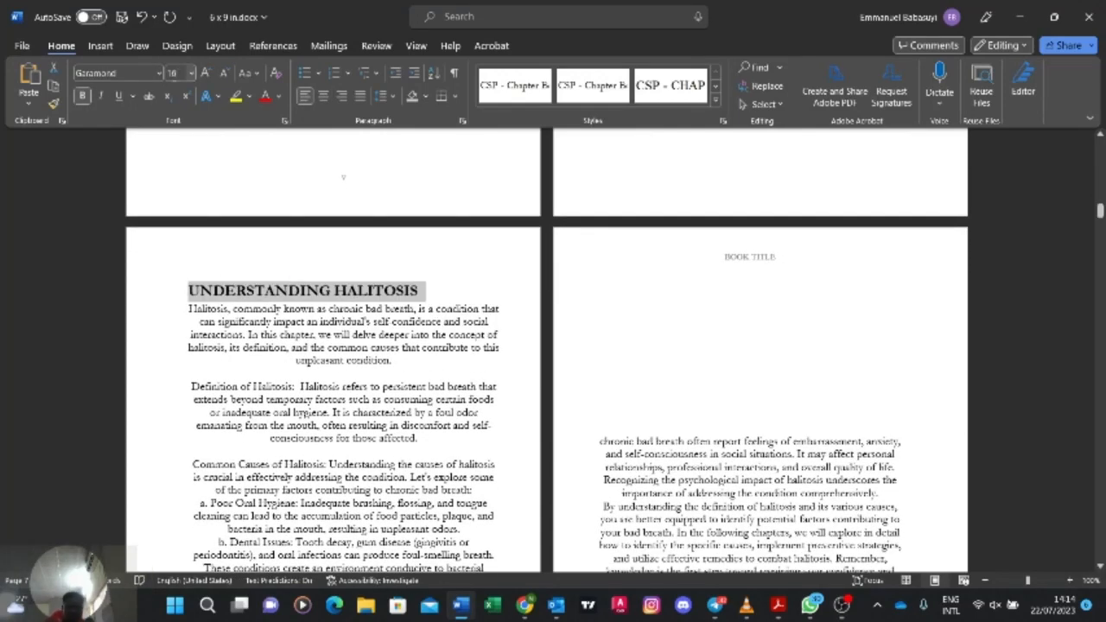
pyautogui.click(426, 295)
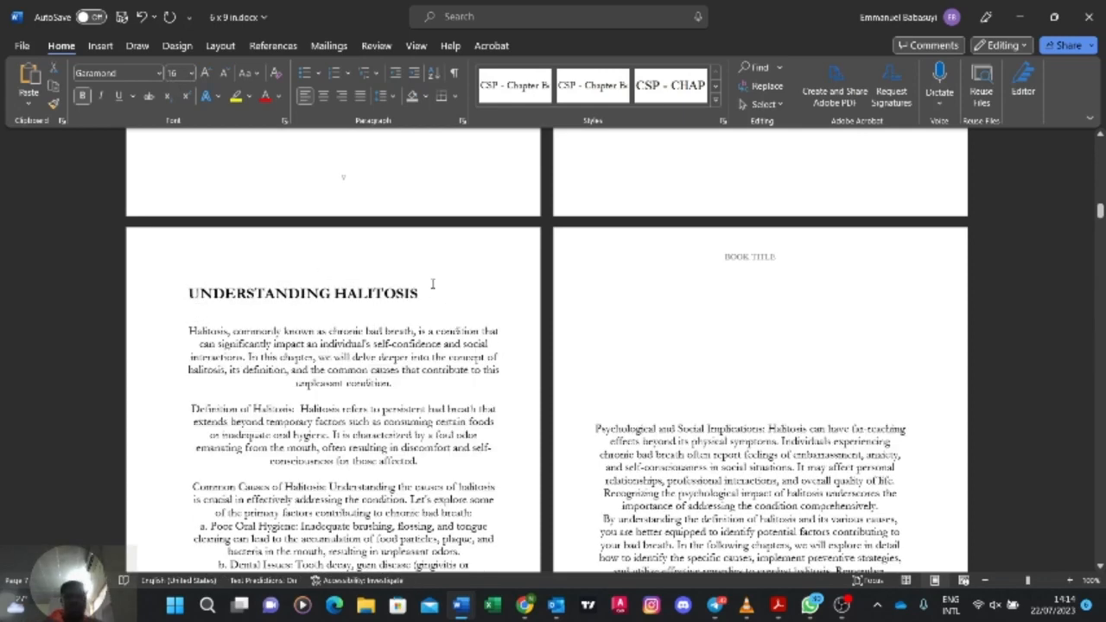
# Match the heading to the Introduction at 14 pt, trying and undoing a centred alignment.
pyautogui.scroll(3, 578, 292)
pyautogui.scroll(15, 703, 236)
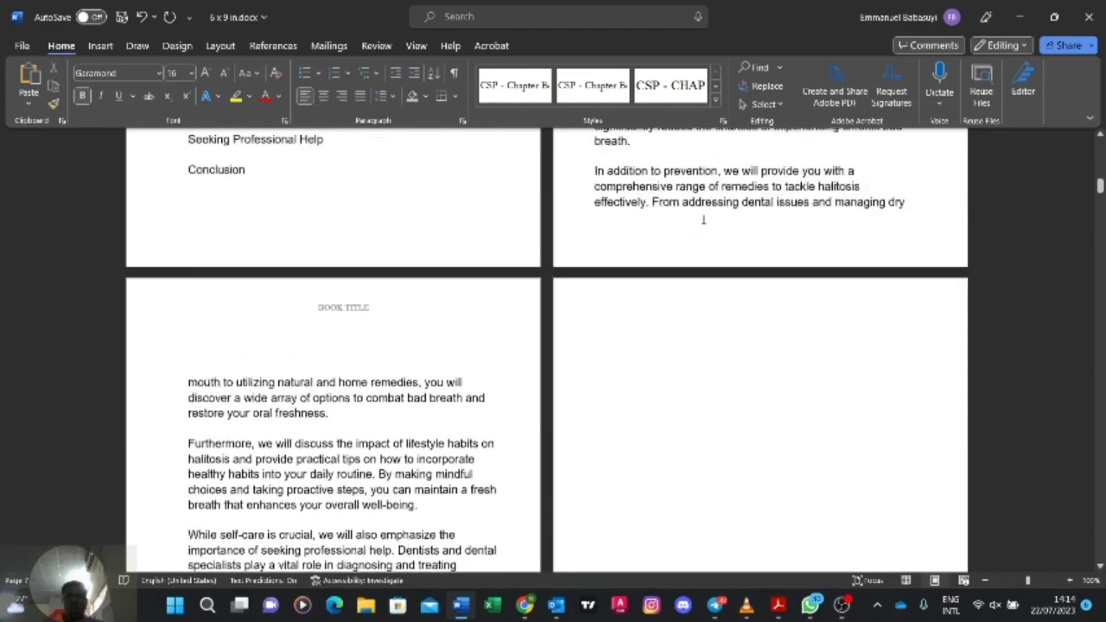
pyautogui.moveTo(790, 298); pyautogui.dragTo(707, 305)
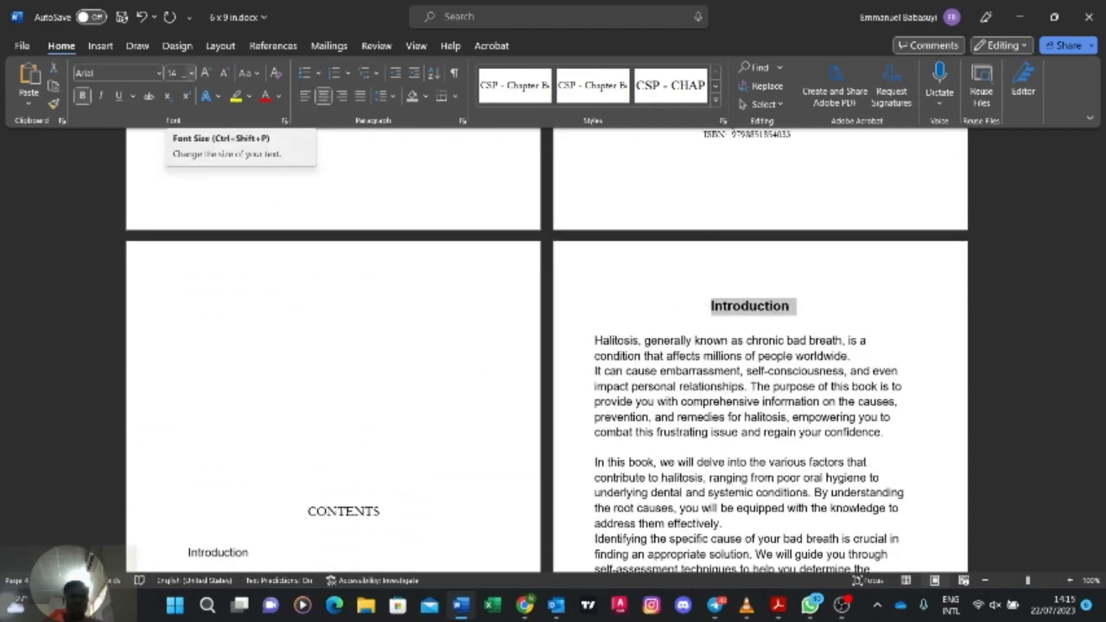
pyautogui.scroll(-10, 428, 378)
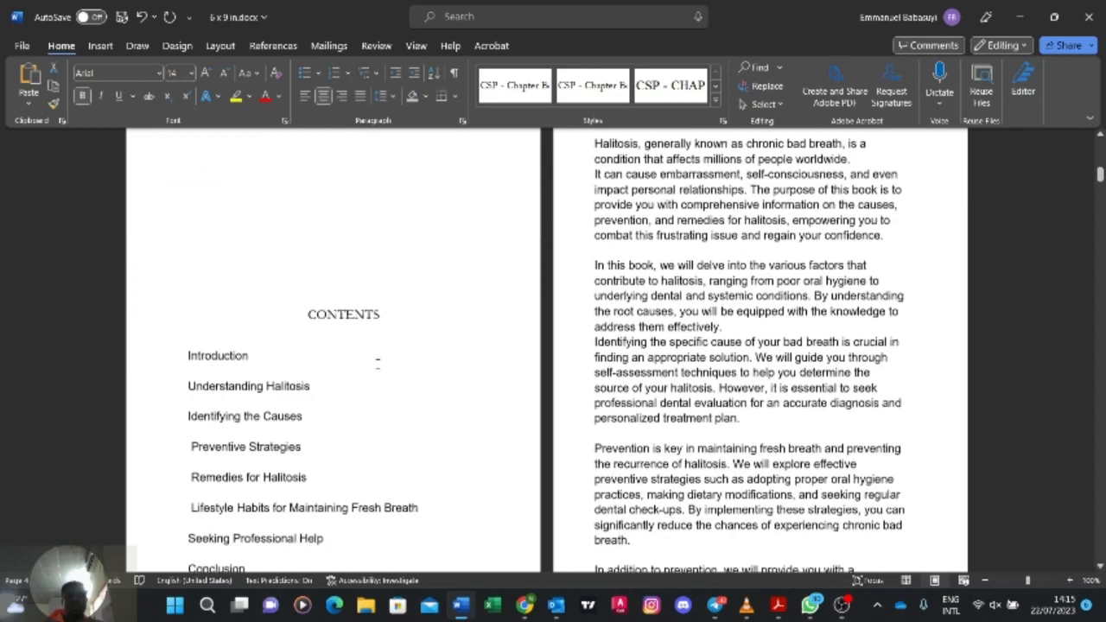
pyautogui.click(428, 378)
pyautogui.scroll(-5, 428, 378)
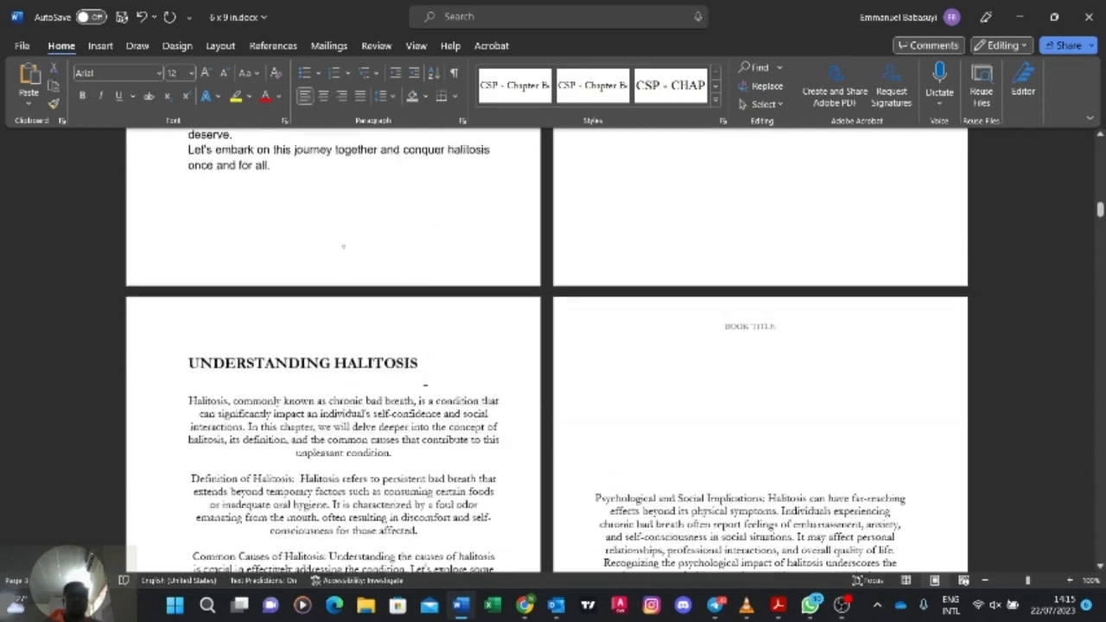
pyautogui.moveTo(418, 294); pyautogui.dragTo(189, 294)
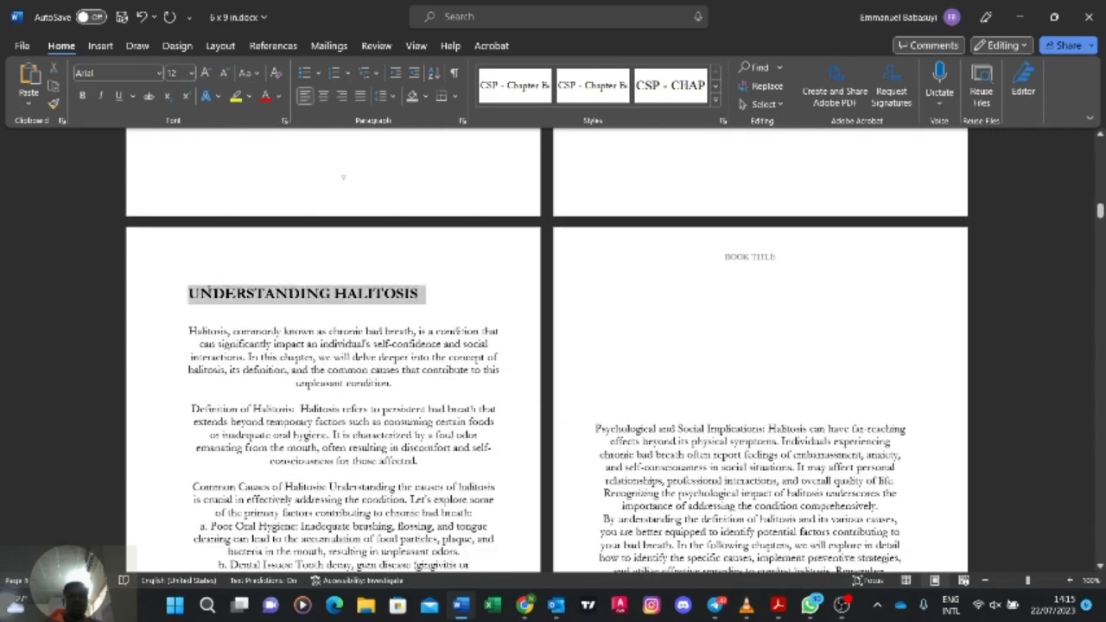
pyautogui.click(191, 73)
pyautogui.click(178, 226)
pyautogui.click(433, 294)
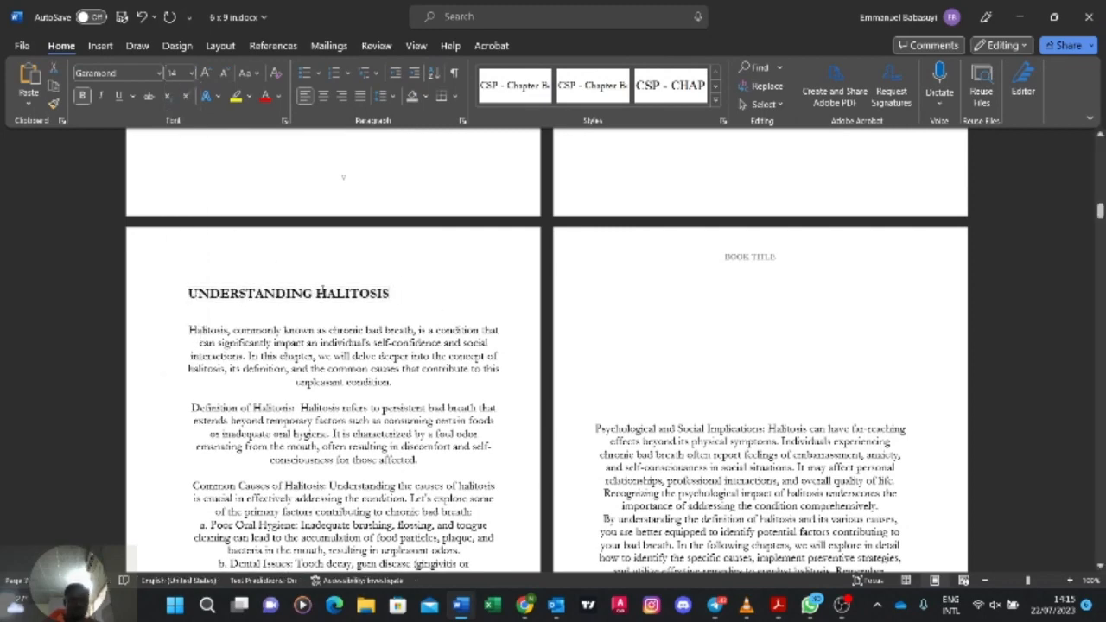
pyautogui.tripleClick(364, 296)
pyautogui.hotkey('ctrl', 'e')
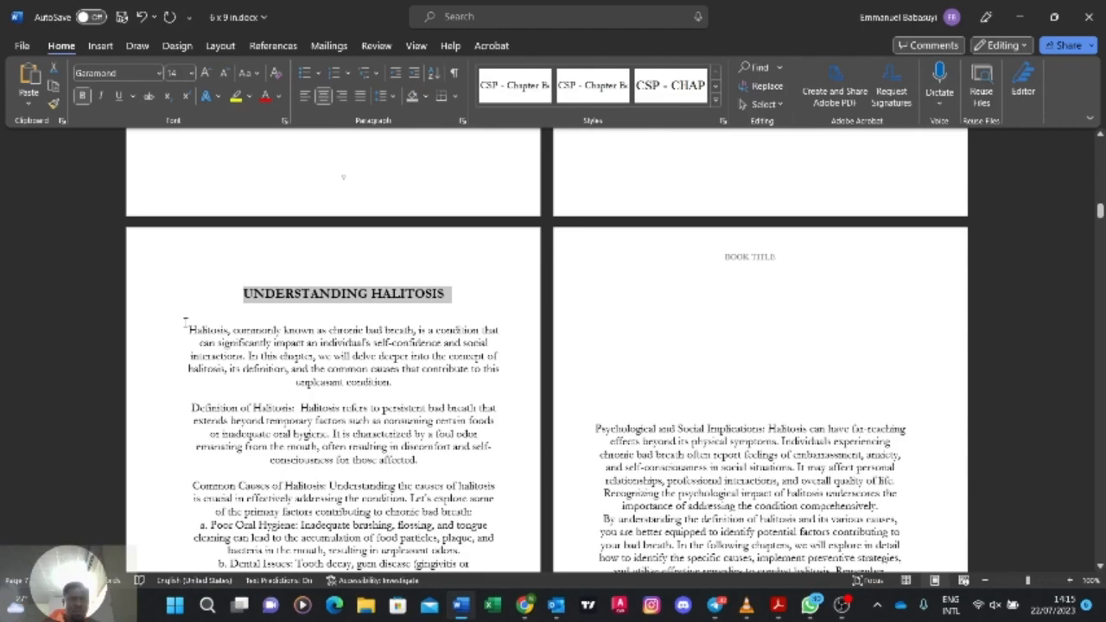
pyautogui.hotkey('ctrl', 'z')
pyautogui.hotkey('ctrl', 'z')
pyautogui.hotkey('ctrl', 'z')
pyautogui.hotkey('ctrl', 'z')
pyautogui.hotkey('ctrl', 'z')
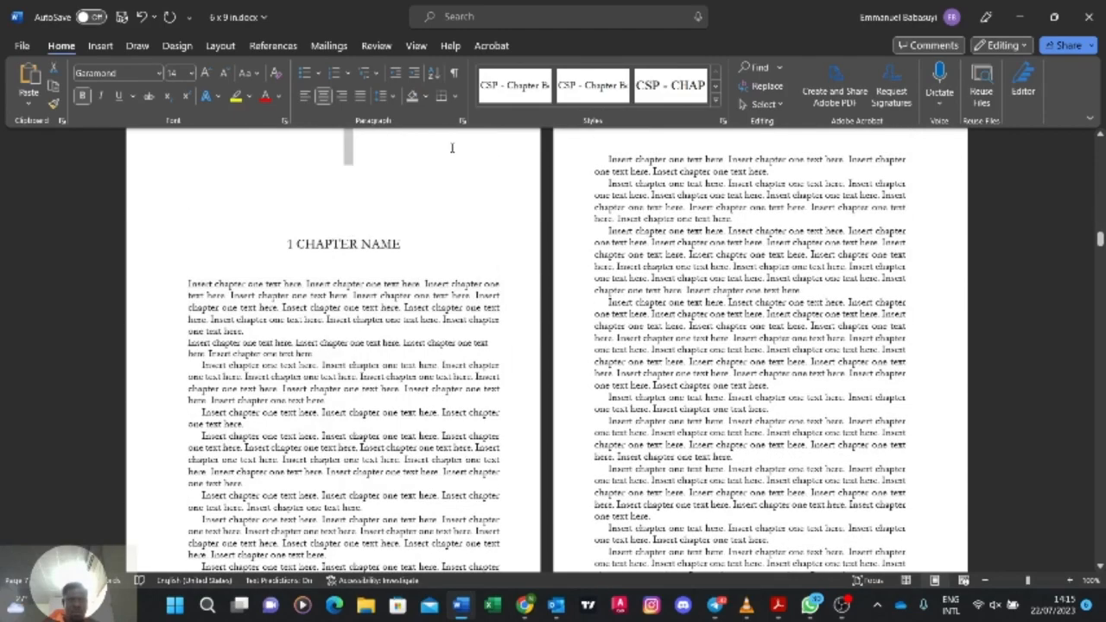
# Left-align the selected chapter text.
pyautogui.scroll(6, 451, 147)
pyautogui.moveTo(776, 116); pyautogui.dragTo(809, 241)
pyautogui.click(305, 99)
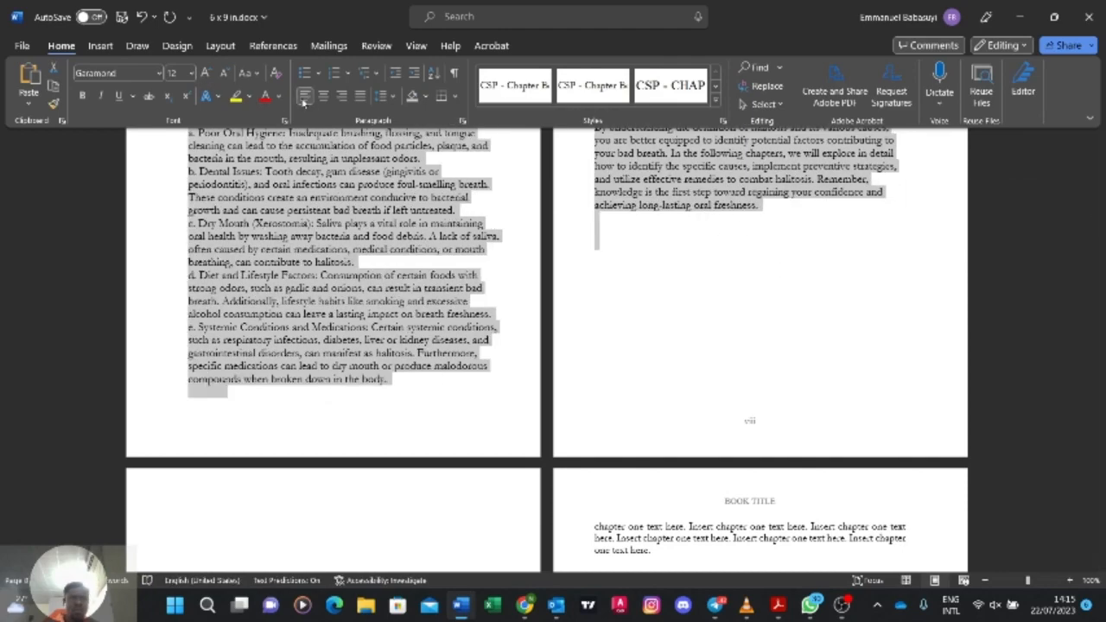
pyautogui.click(595, 298)
# Remove the blank space before the Psychological and Social Implications paragraph.
pyautogui.scroll(4, 594, 298)
pyautogui.click(624, 355)
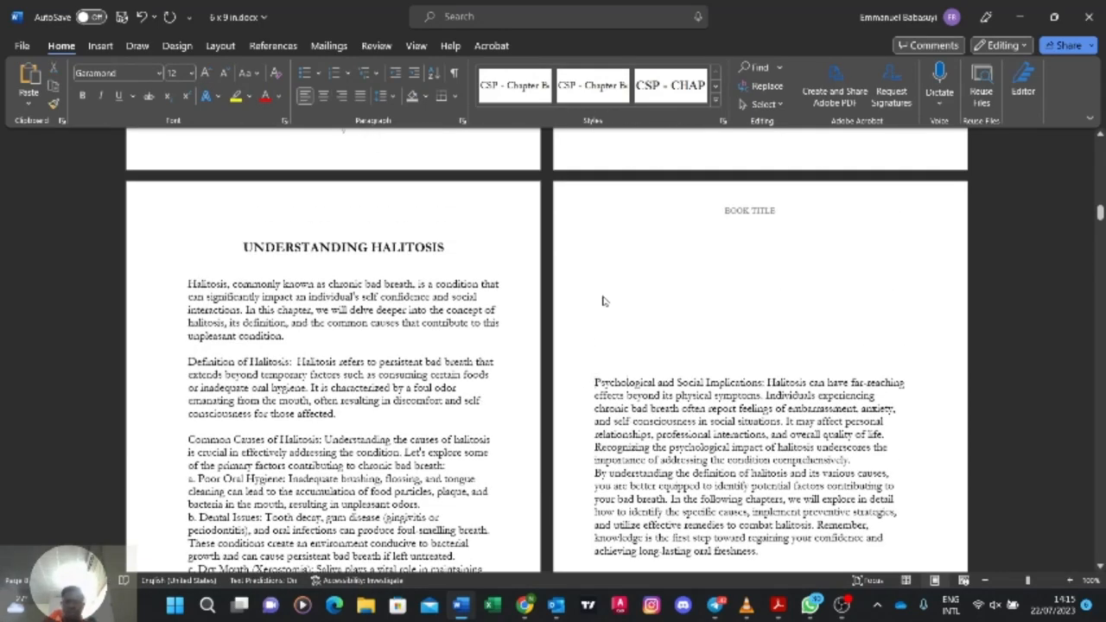
pyautogui.press('BackSpace')
pyautogui.scroll(15, 610, 371)
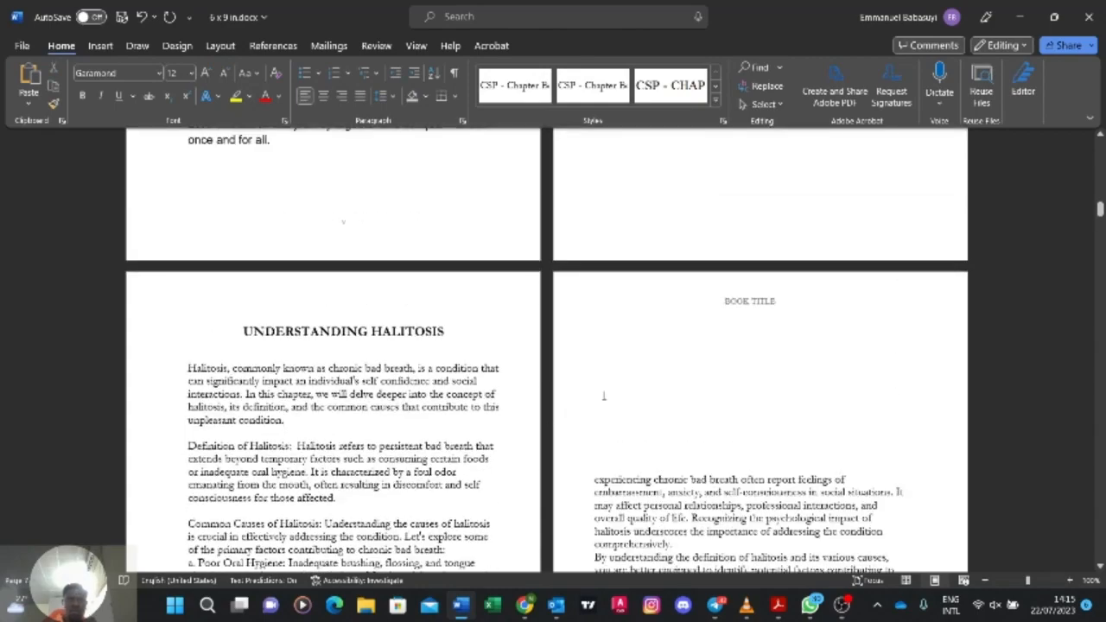
pyautogui.scroll(10, 610, 371)
pyautogui.scroll(-10, 624, 380)
pyautogui.scroll(-6, 626, 387)
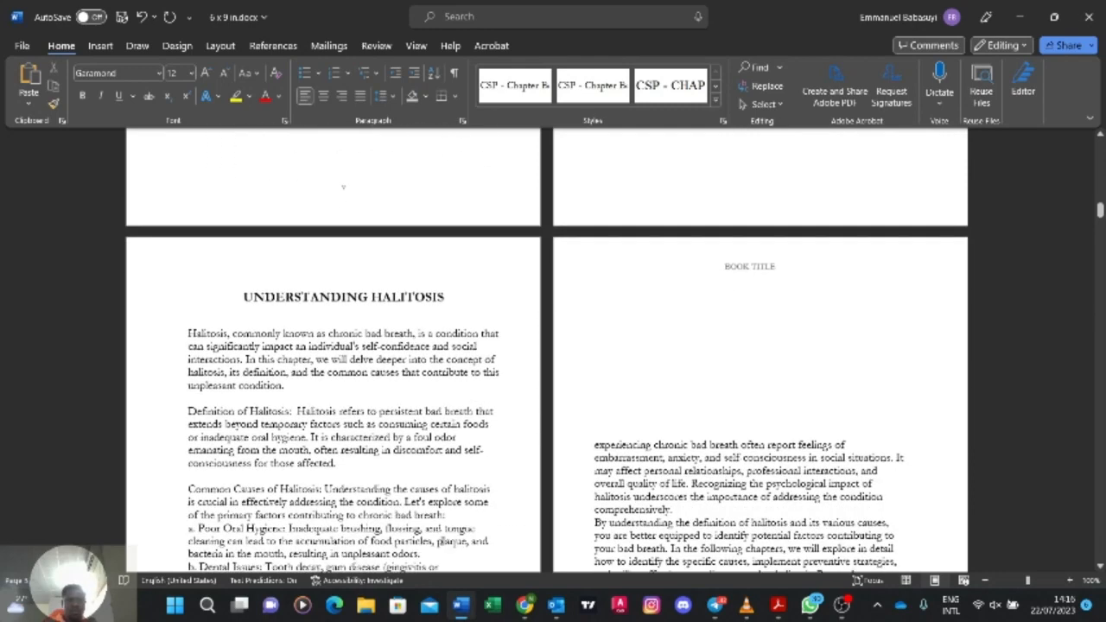
# Copy the Identifying the Causes heading from Fresh Breath Mastery.
pyautogui.moveTo(461, 605)
pyautogui.click(538, 528)
pyautogui.scroll(-5, 455, 390)
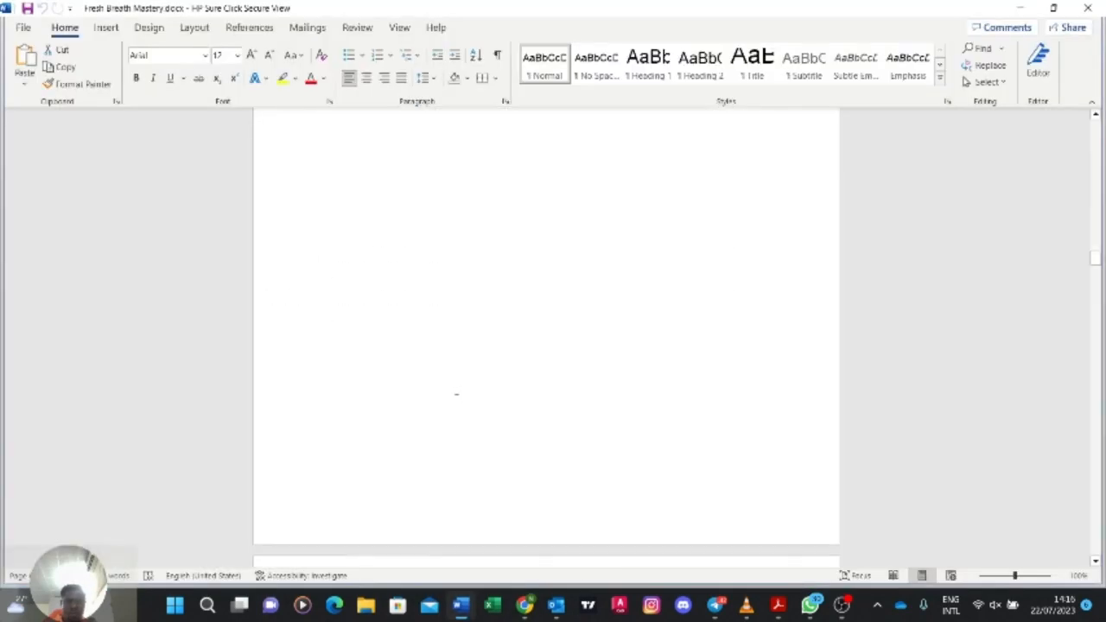
pyautogui.moveTo(639, 495); pyautogui.dragTo(460, 497)
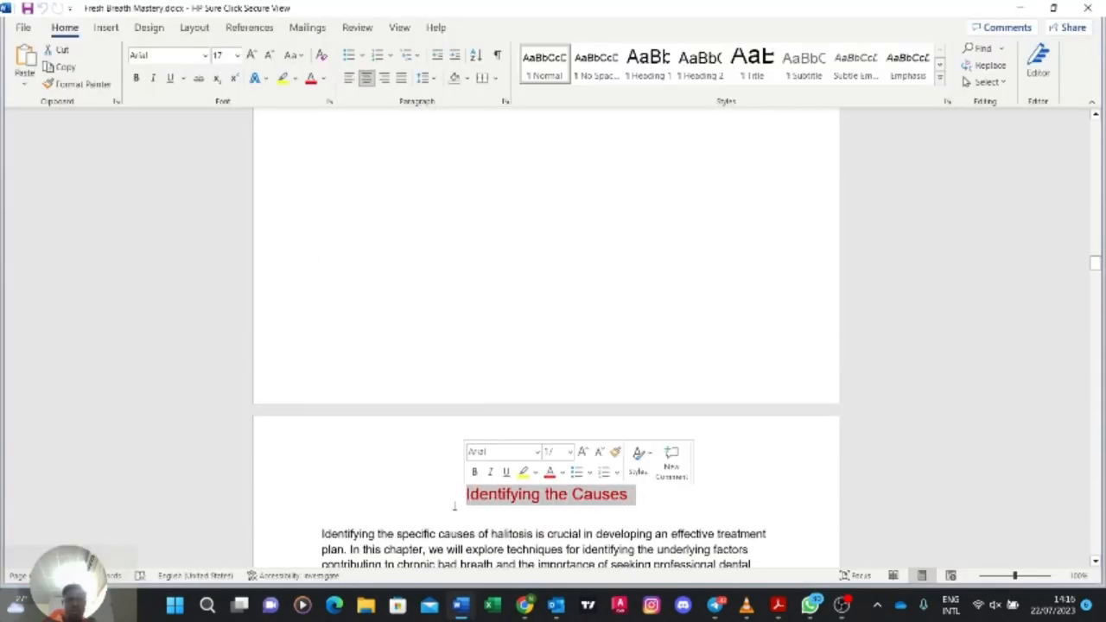
# Replace 1 CHAPTER NAME with IDENTIFYING THE CAUSES as plain text and make it bold.
pyautogui.moveTo(461, 605)
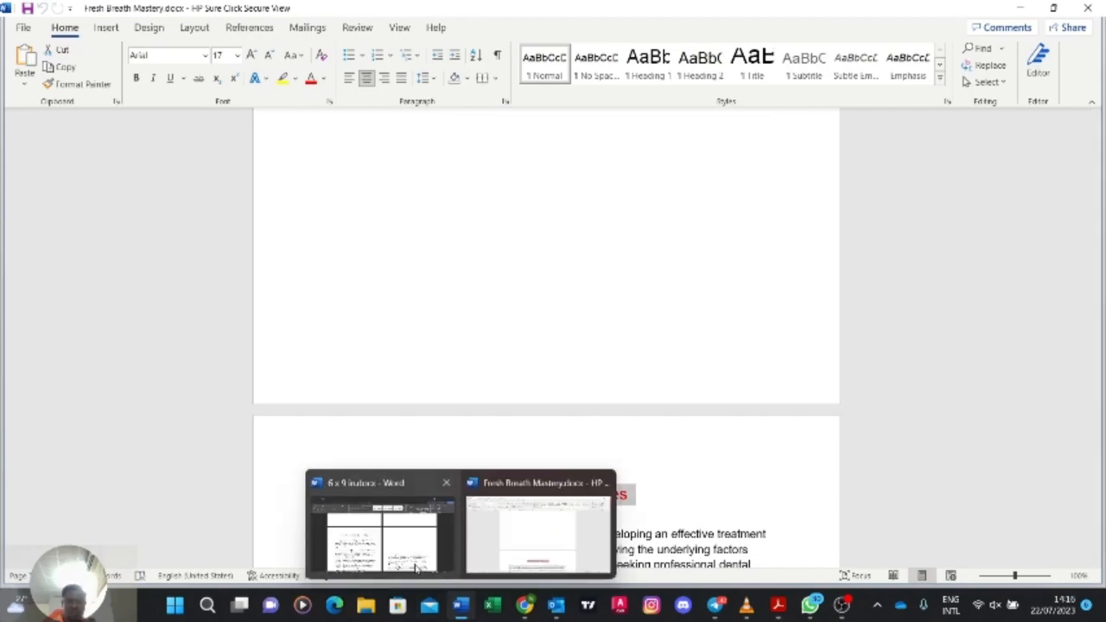
pyautogui.click(387, 528)
pyautogui.scroll(-10, 446, 333)
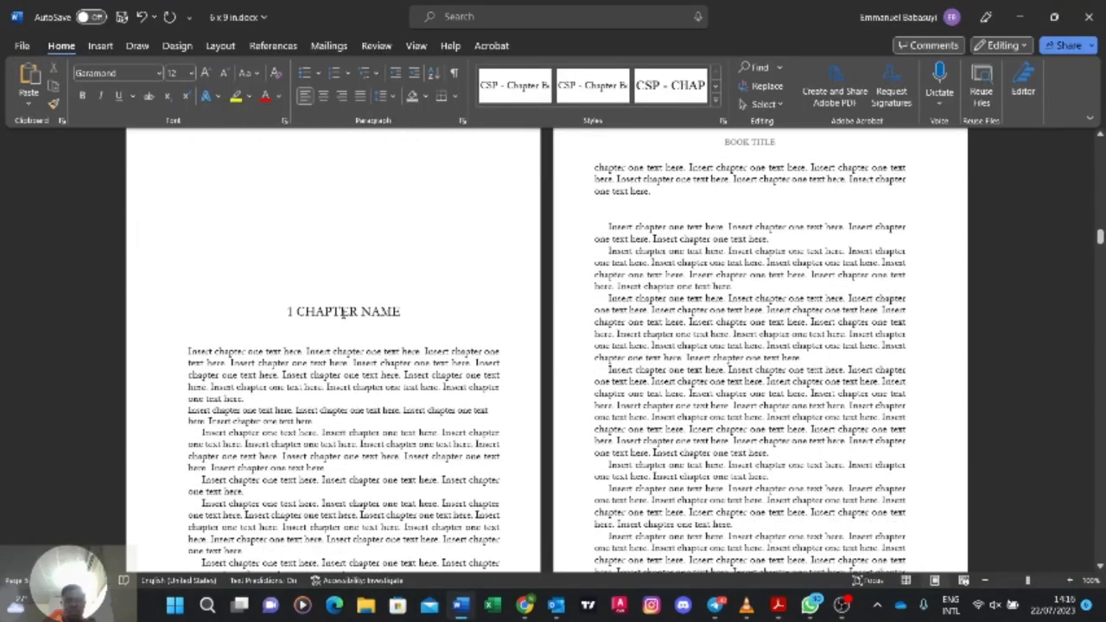
pyautogui.moveTo(410, 306); pyautogui.dragTo(284, 313)
pyautogui.rightClick(278, 313)
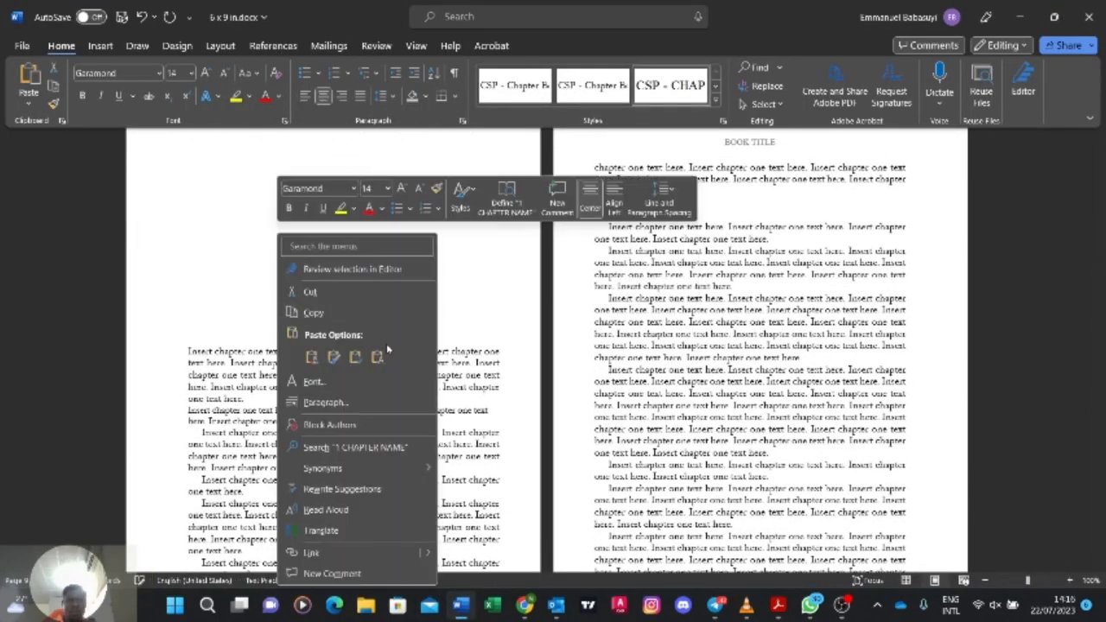
pyautogui.click(378, 357)
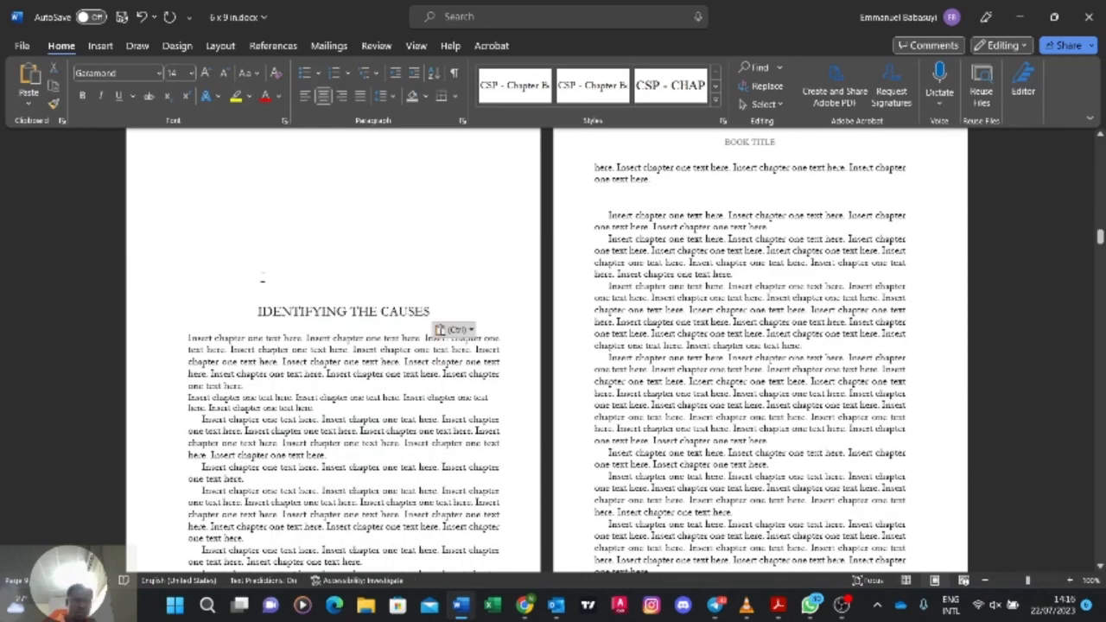
pyautogui.moveTo(434, 309); pyautogui.dragTo(254, 313)
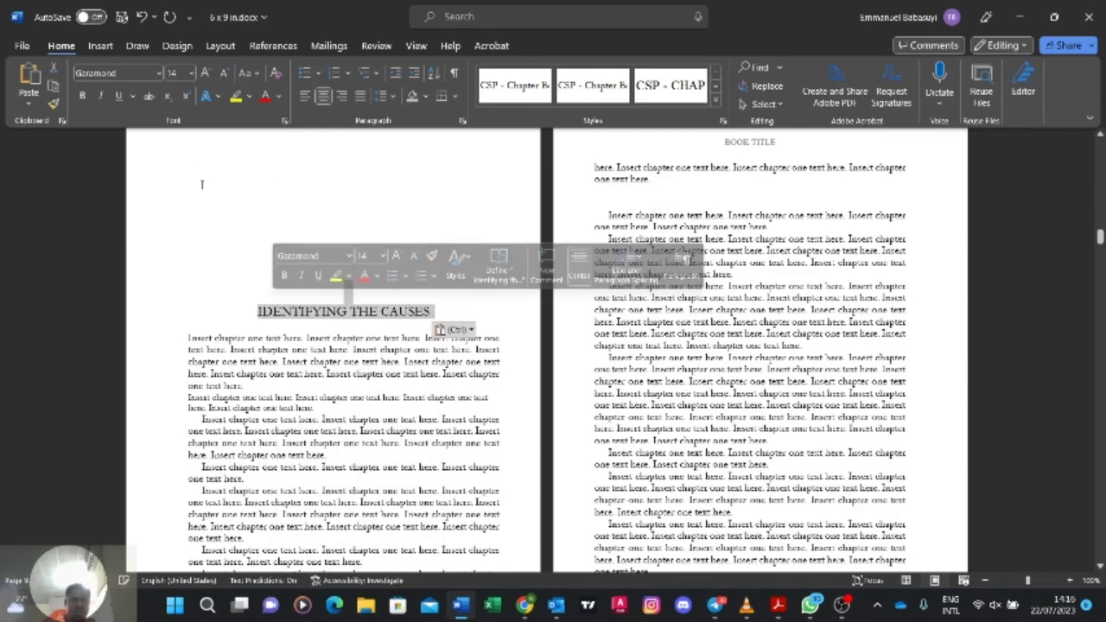
pyautogui.click(83, 96)
pyautogui.click(303, 264)
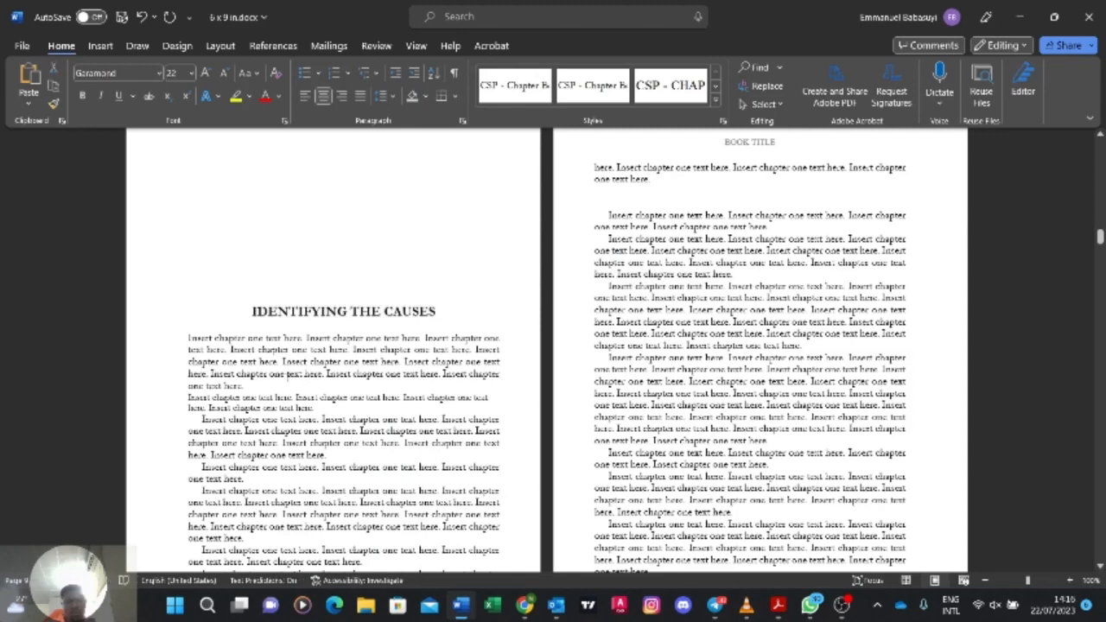
# Select the Identifying the Causes body text in Fresh Breath Mastery.
pyautogui.moveTo(459, 610)
pyautogui.click(536, 527)
pyautogui.scroll(-3, 289, 343)
pyautogui.click(310, 296)
pyautogui.moveTo(323, 274); pyautogui.dragTo(877, 547)
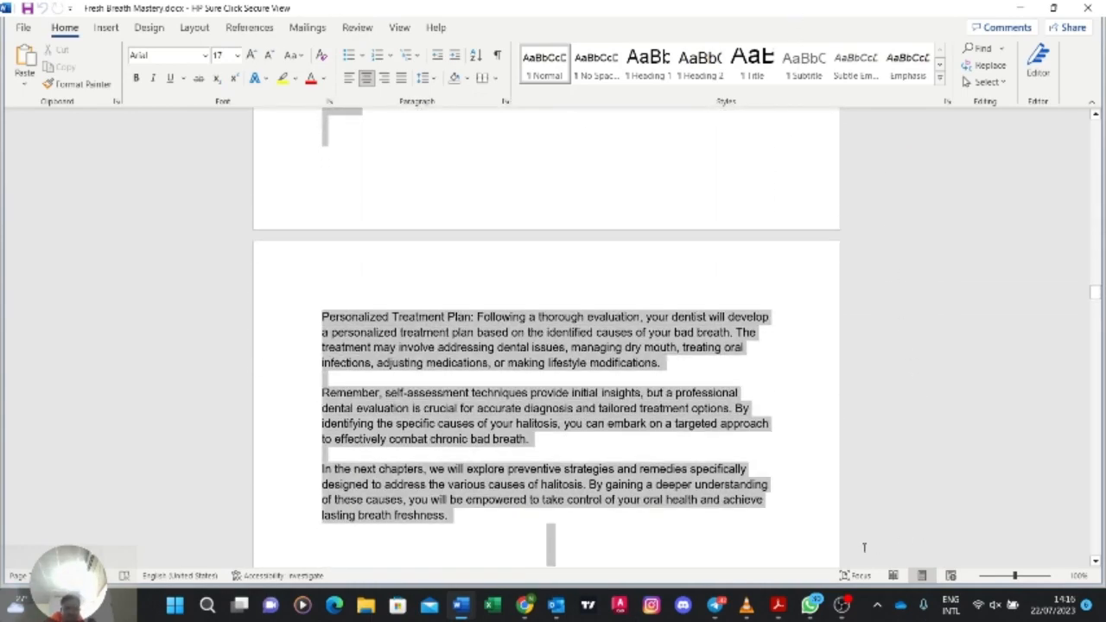
# Paste the Identifying the Causes text into chapter one and select the leftover placeholder text.
pyautogui.moveTo(788, 546); pyautogui.dragTo(788, 544)
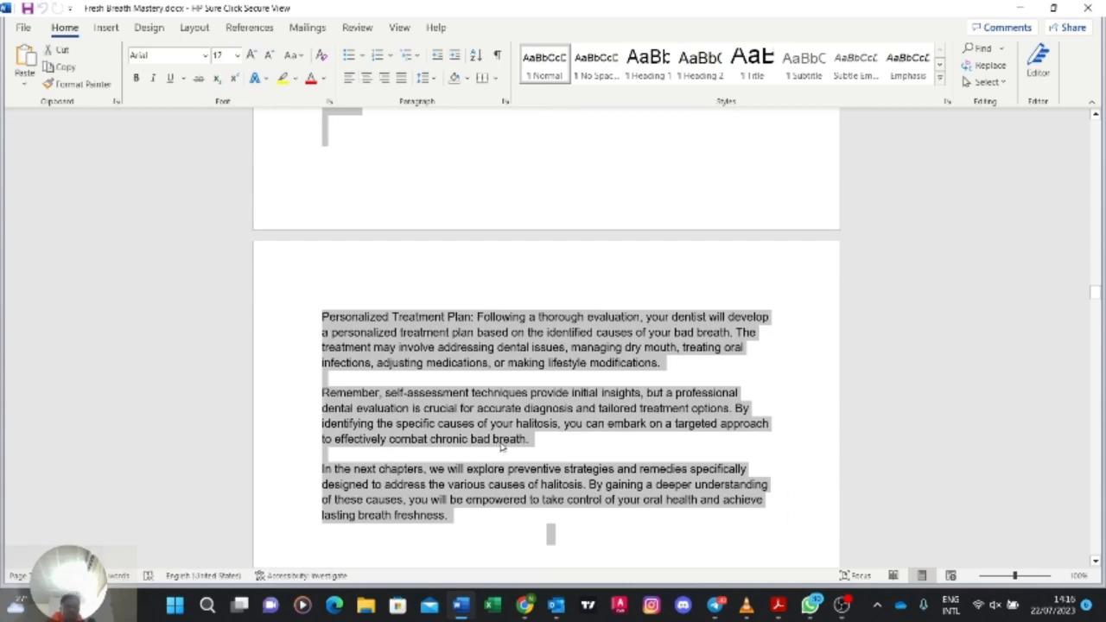
pyautogui.click(460, 605)
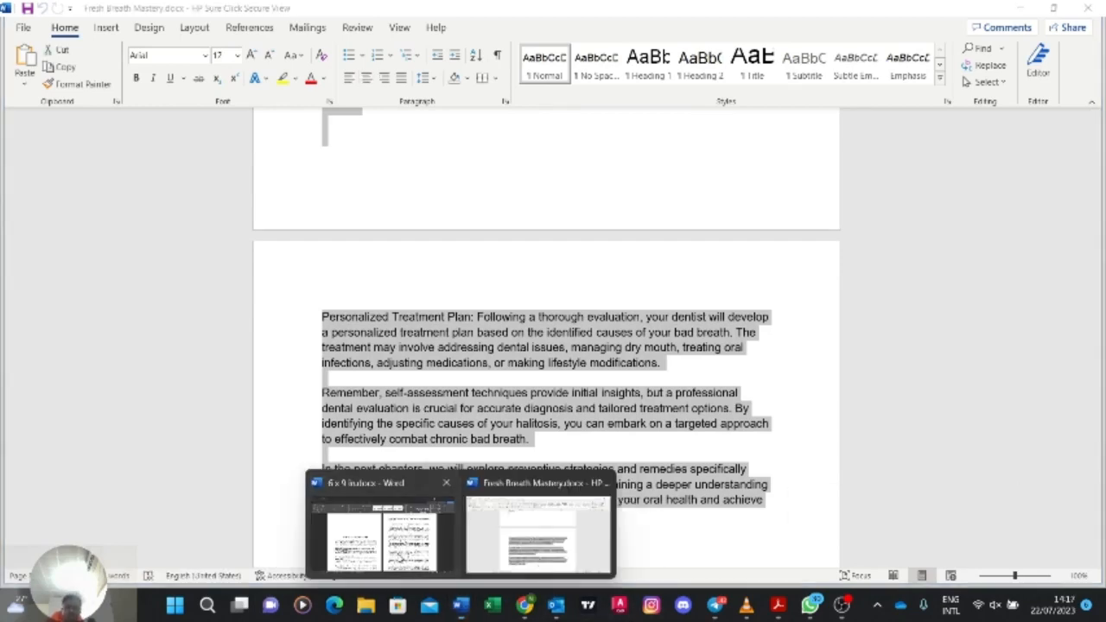
pyautogui.click(380, 532)
pyautogui.click(190, 307)
pyautogui.hotkey('ctrl', 'v')
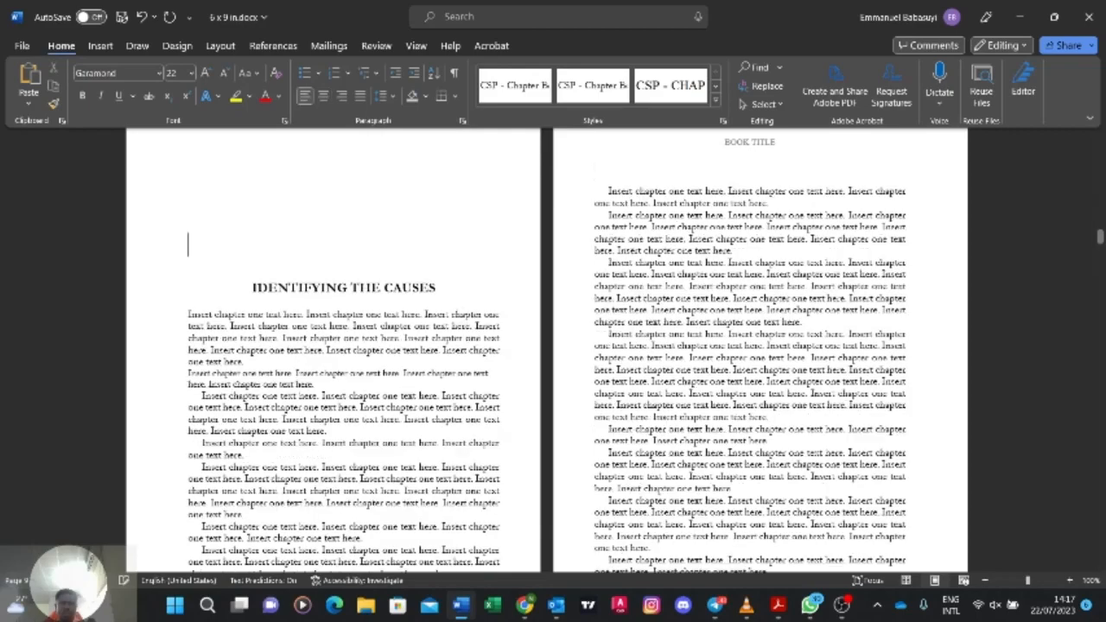
pyautogui.press('BackSpace')
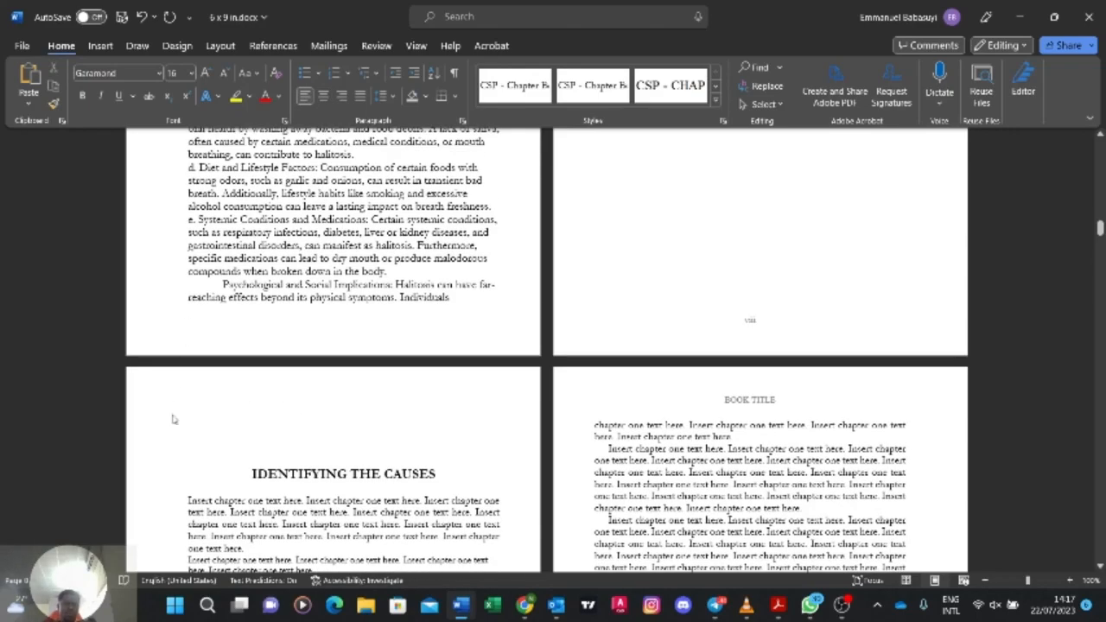
pyautogui.moveTo(191, 499); pyautogui.dragTo(589, 178)
# Remove the empty line before Personalized Treatment Plan and move 2 CHAPTER NAME to a new page.
pyautogui.scroll(10, 637, 237)
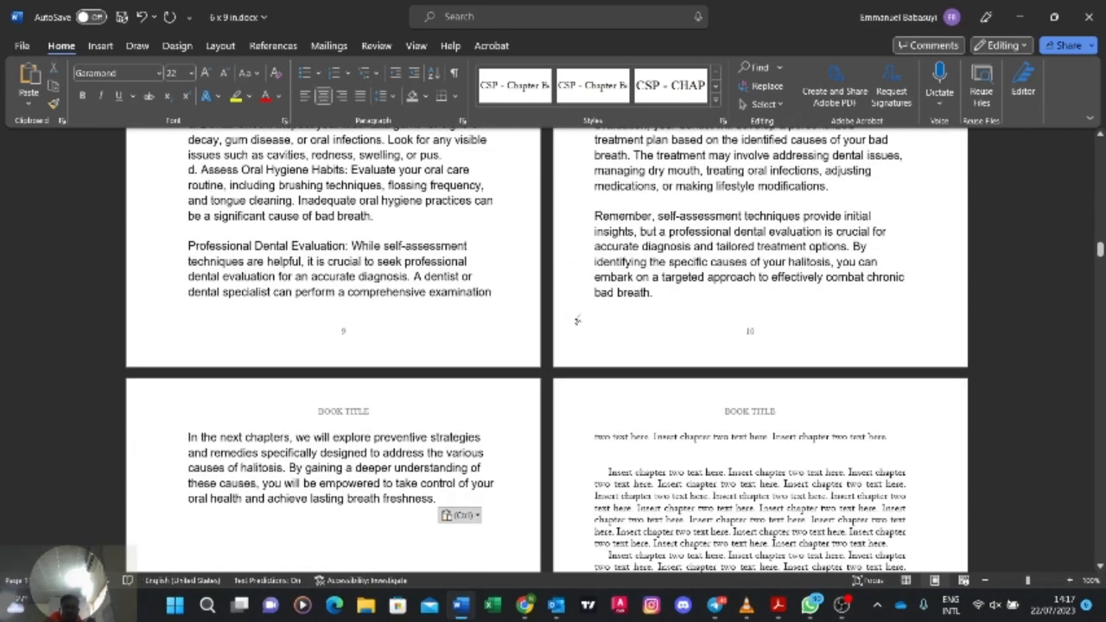
pyautogui.scroll(5, 565, 322)
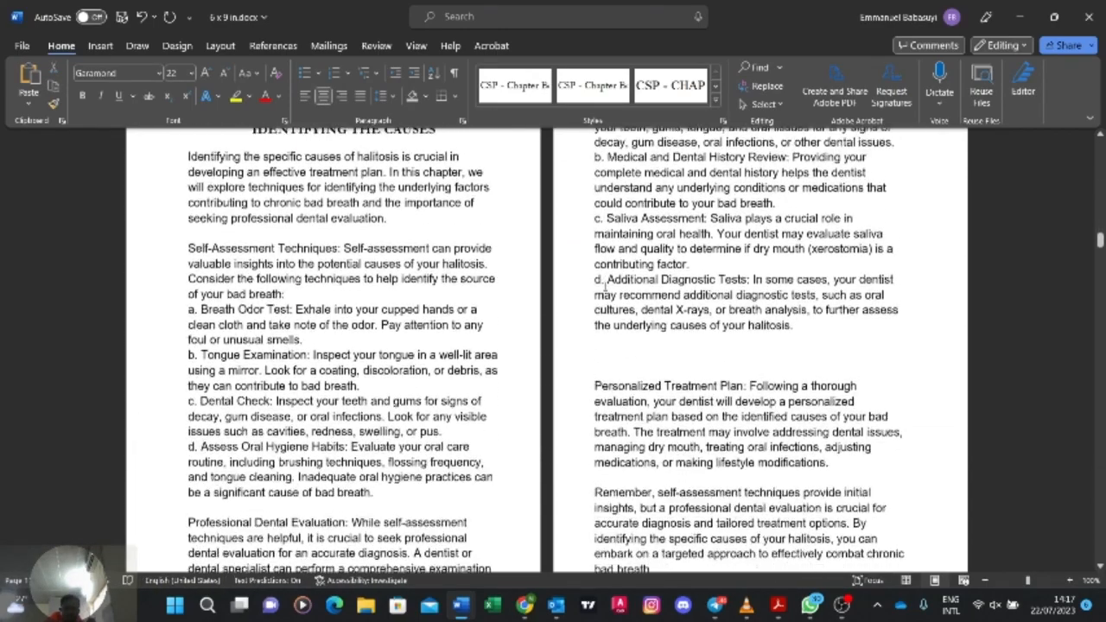
pyautogui.scroll(-1, 601, 302)
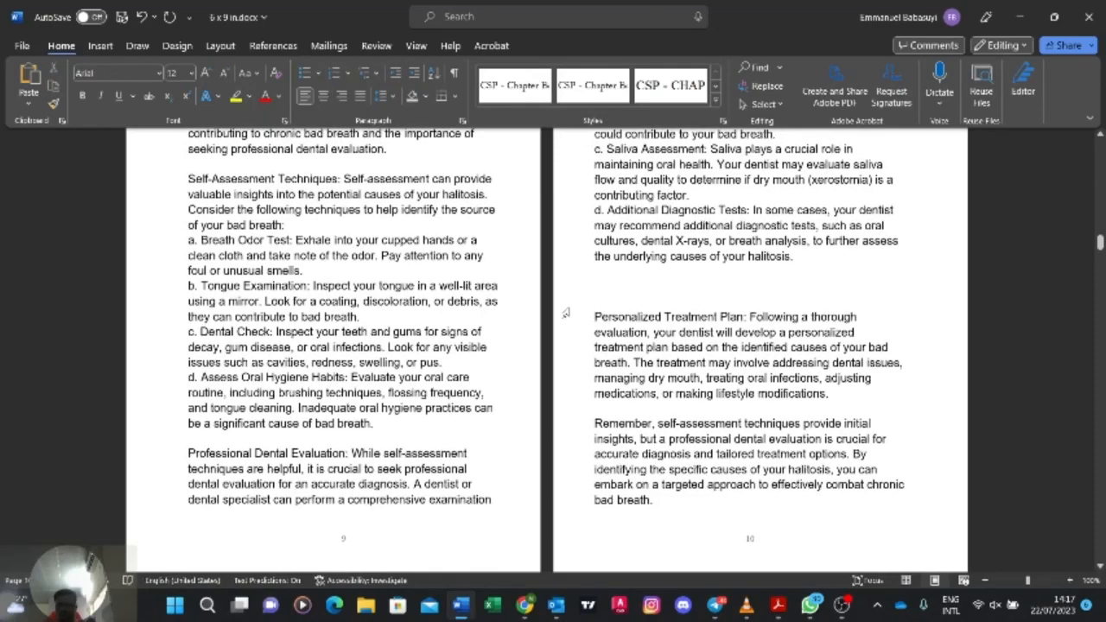
pyautogui.press('BackSpace')
pyautogui.scroll(2, 507, 378)
pyautogui.scroll(-12, 508, 377)
pyautogui.scroll(-1, 509, 377)
pyautogui.press('Return')
pyautogui.press('Return')
pyautogui.press('Return')
pyautogui.press('Return')
pyautogui.press('Return')
pyautogui.press('Return')
pyautogui.press('Return')
pyautogui.press('Return')
pyautogui.press('Return')
pyautogui.press('Return')
pyautogui.press('Return')
pyautogui.press('Return')
pyautogui.press('Return')
pyautogui.press('Return')
pyautogui.press('Return')
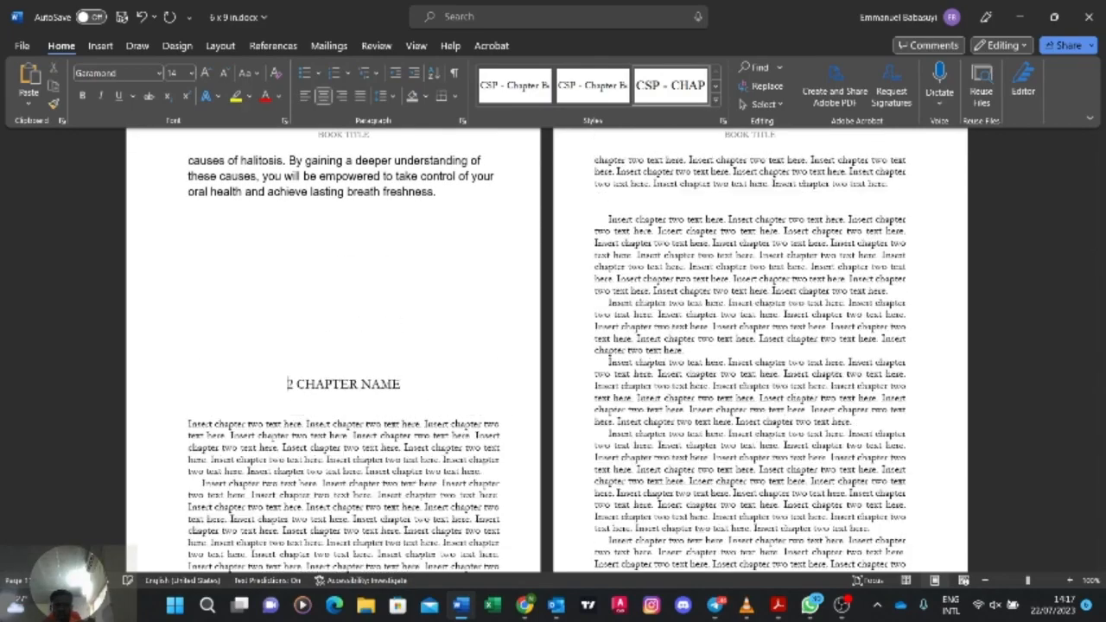
pyautogui.press('Return')
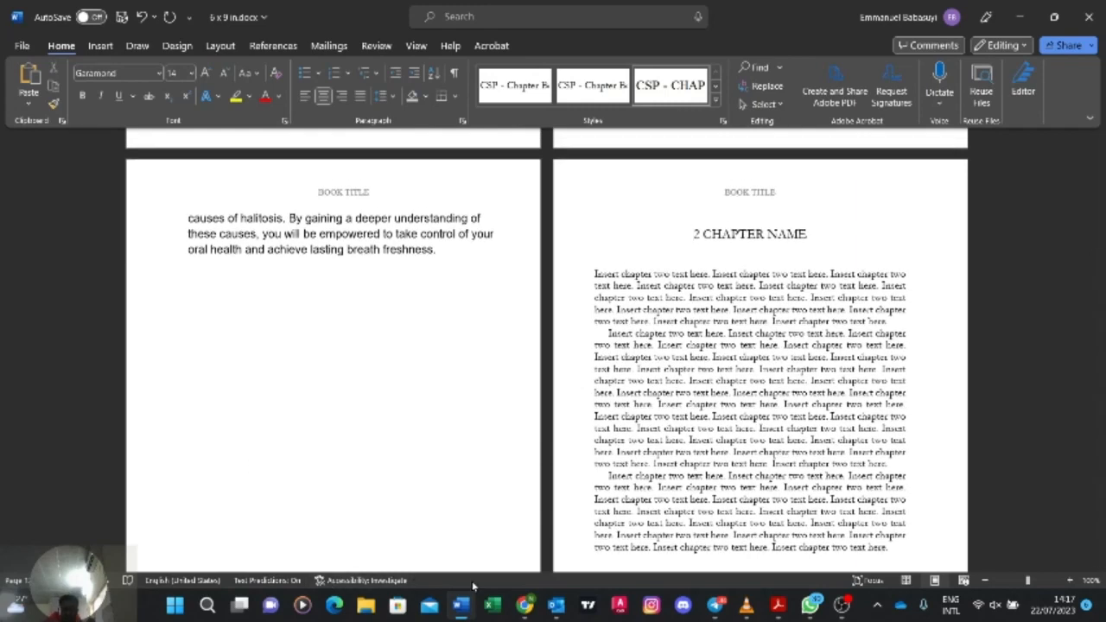
# Replace 2 CHAPTER NAME with a bold plain-text PREVENTIVE STRATEGIES heading.
pyautogui.moveTo(447, 606)
pyautogui.click(538, 532)
pyautogui.scroll(-10, 510, 462)
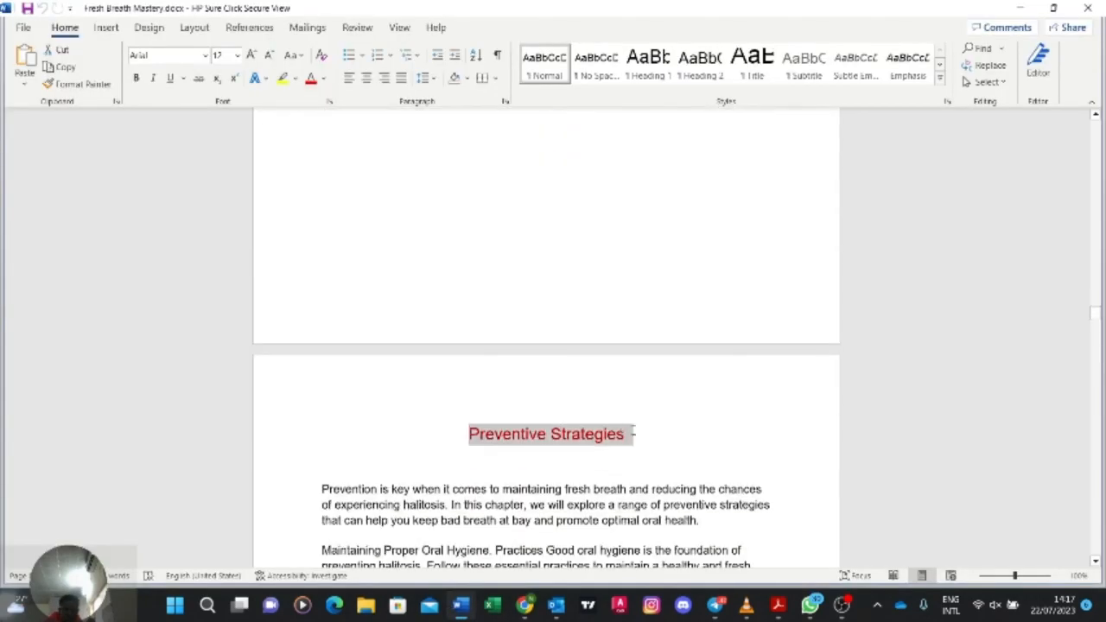
pyautogui.moveTo(627, 433); pyautogui.dragTo(628, 434)
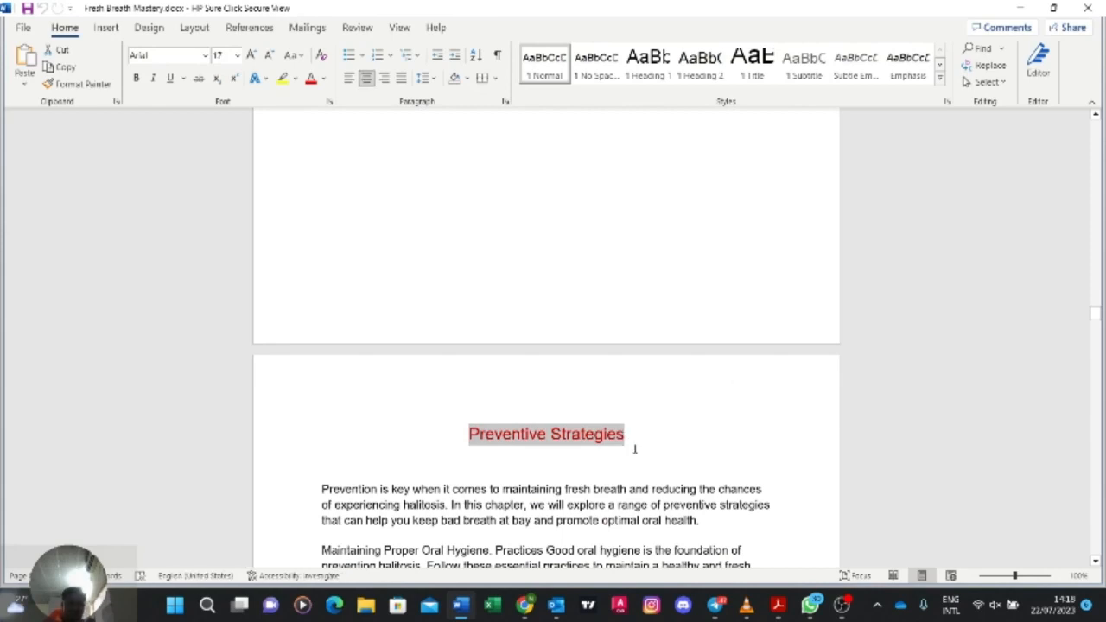
pyautogui.moveTo(461, 605)
pyautogui.click(401, 562)
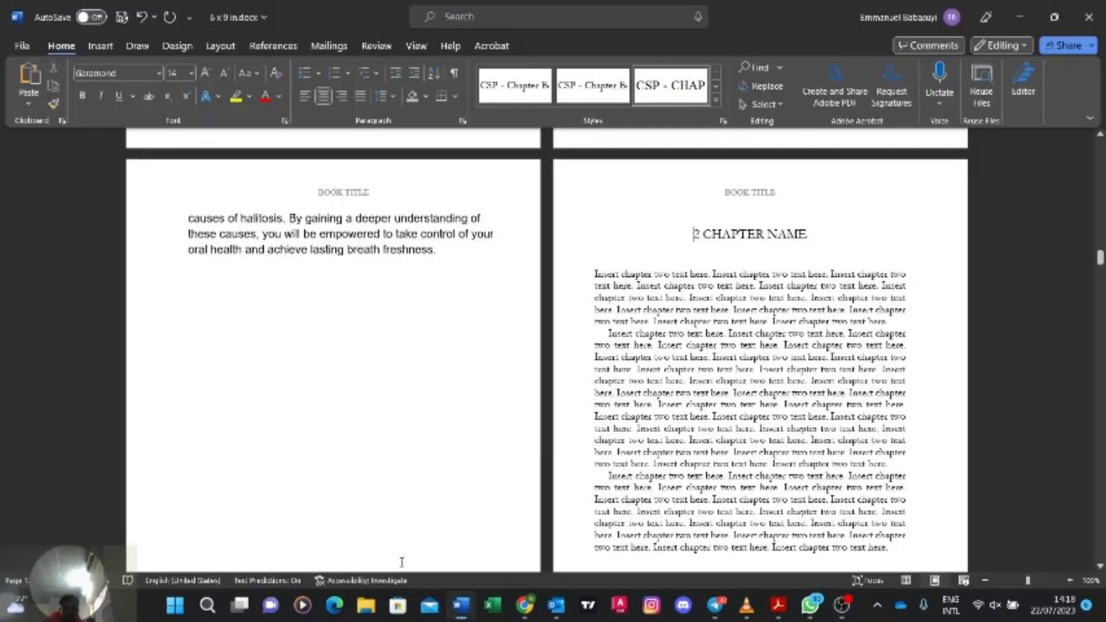
pyautogui.moveTo(721, 231); pyautogui.dragTo(791, 243)
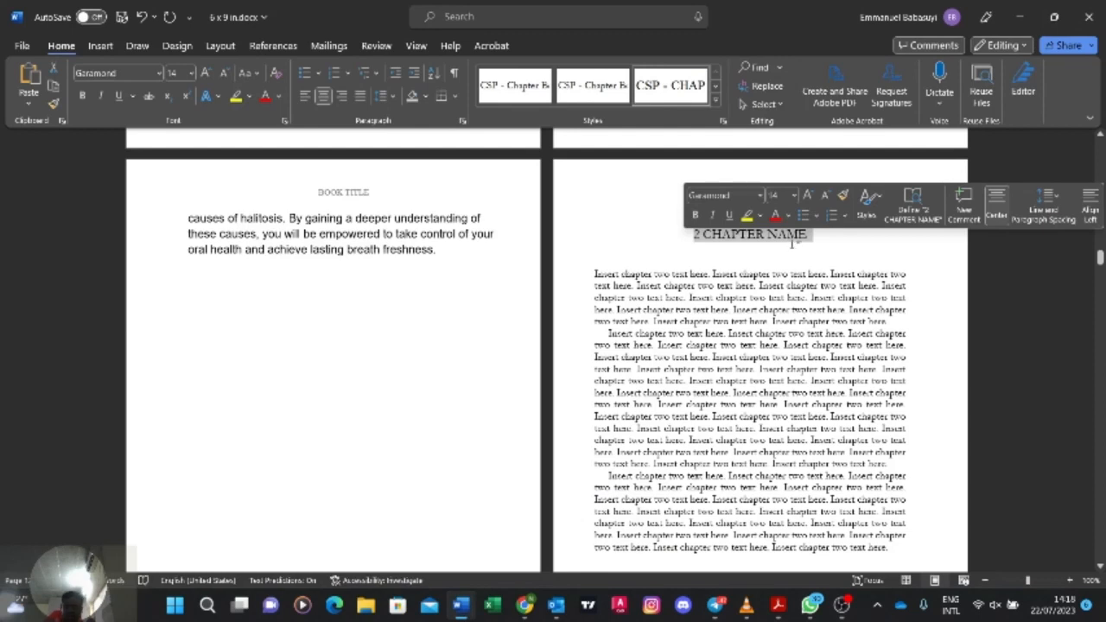
pyautogui.click(857, 227)
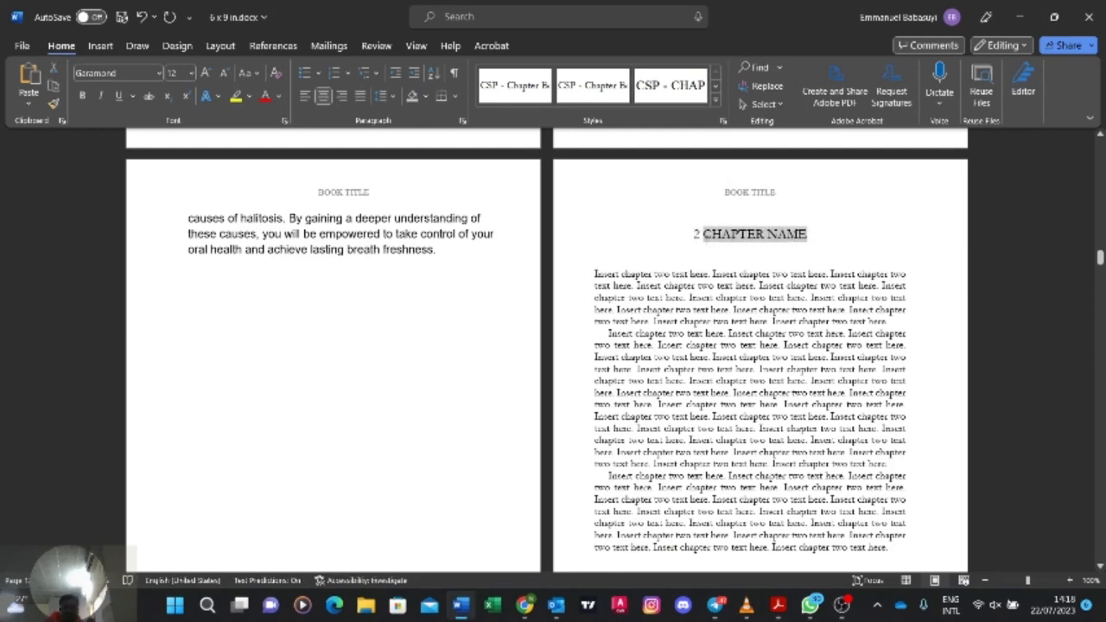
pyautogui.rightClick(828, 240)
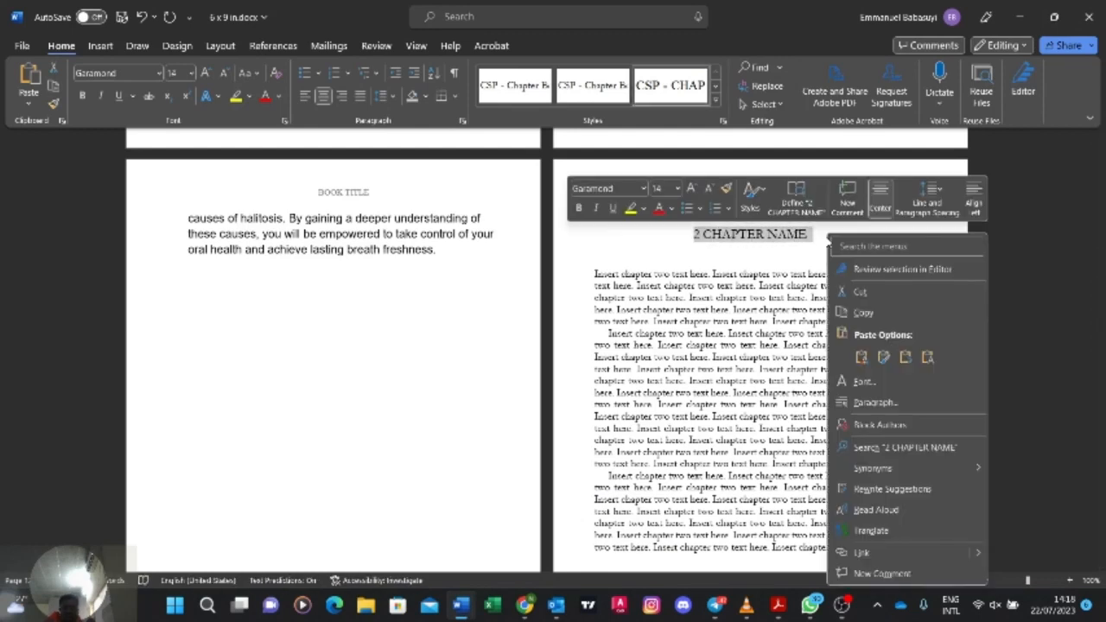
pyautogui.click(928, 357)
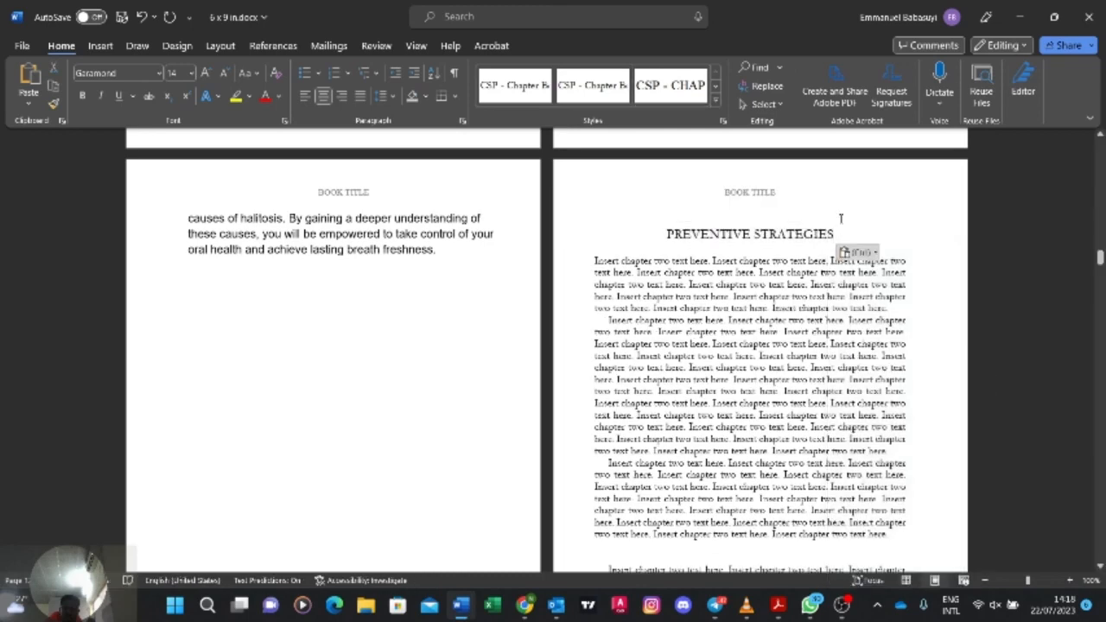
pyautogui.tripleClick(659, 240)
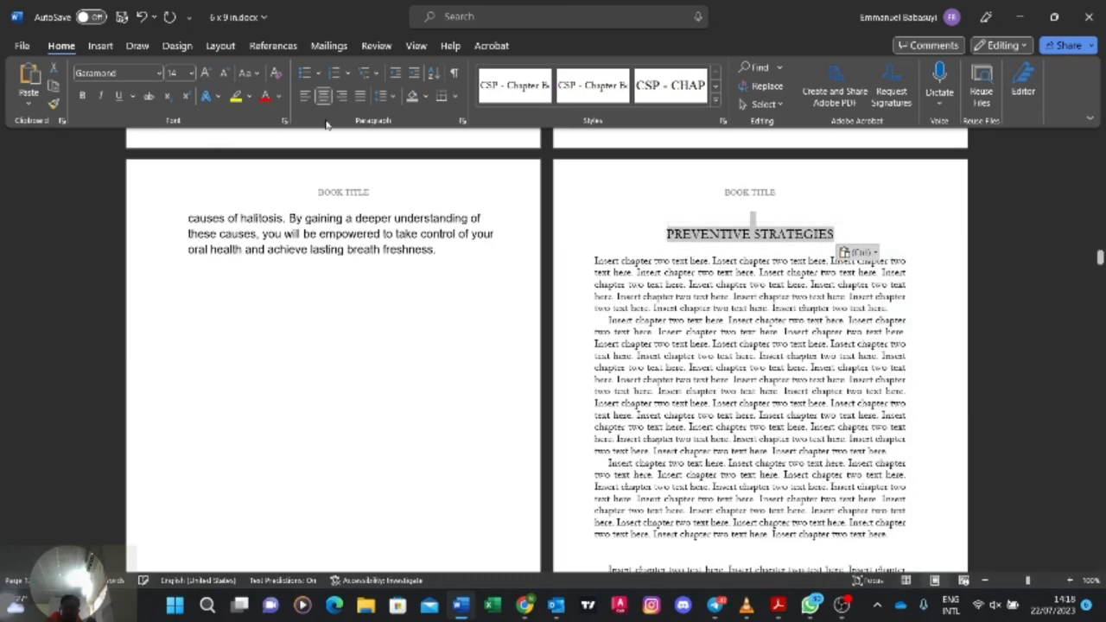
pyautogui.click(83, 96)
pyautogui.click(752, 218)
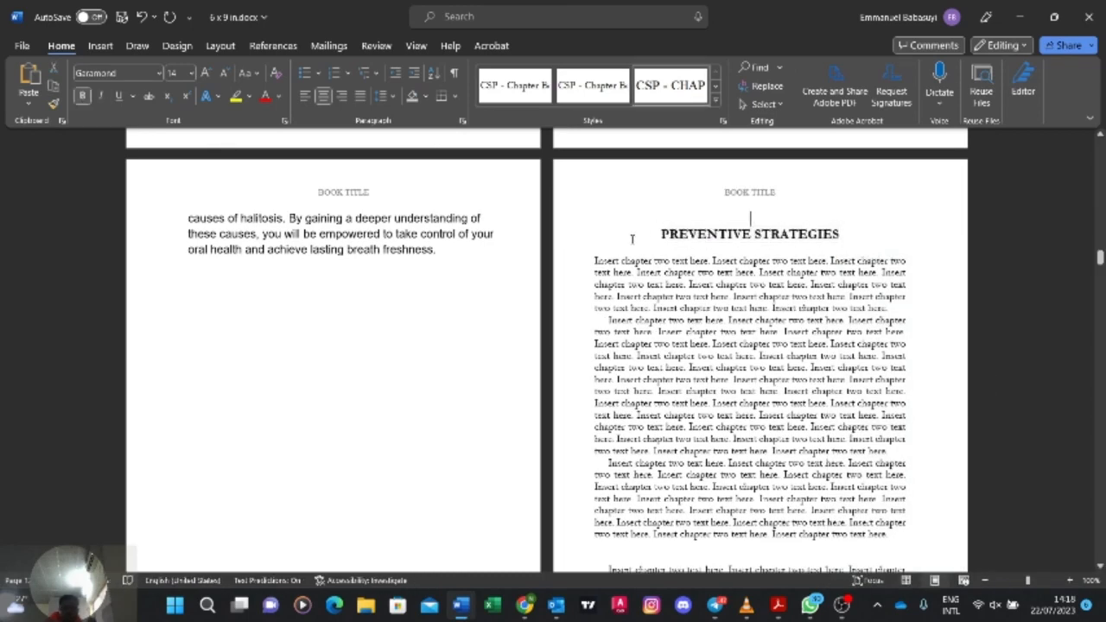
# Paste the manuscript's prevention text over the chapter-two placeholder text.
pyautogui.moveTo(474, 594)
pyautogui.click(538, 531)
pyautogui.scroll(-5, 546, 345)
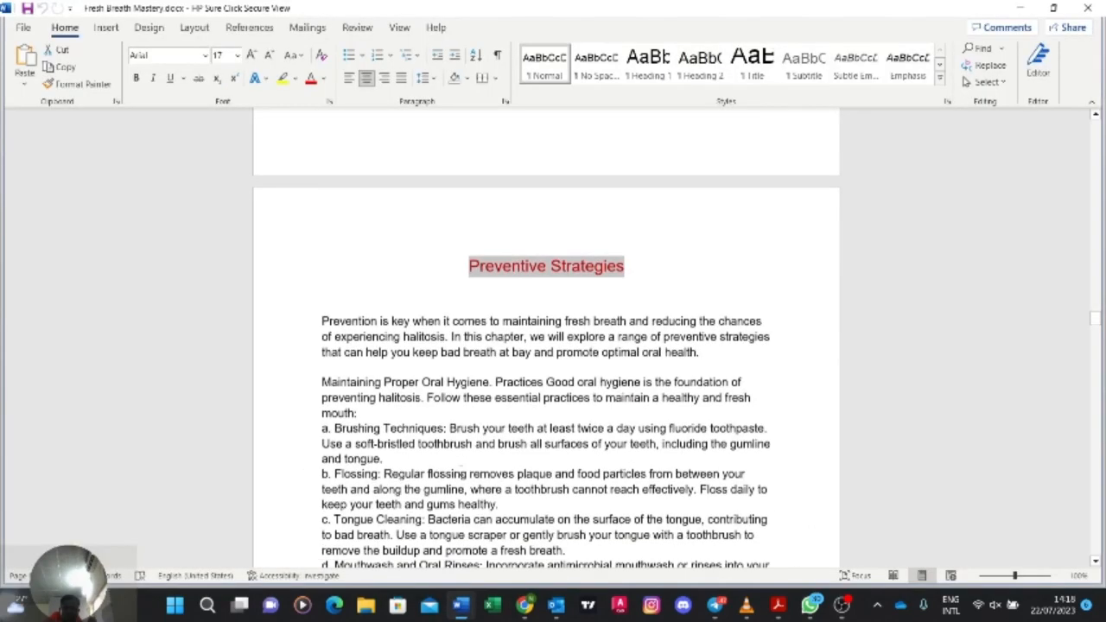
pyautogui.moveTo(325, 208); pyautogui.dragTo(535, 437)
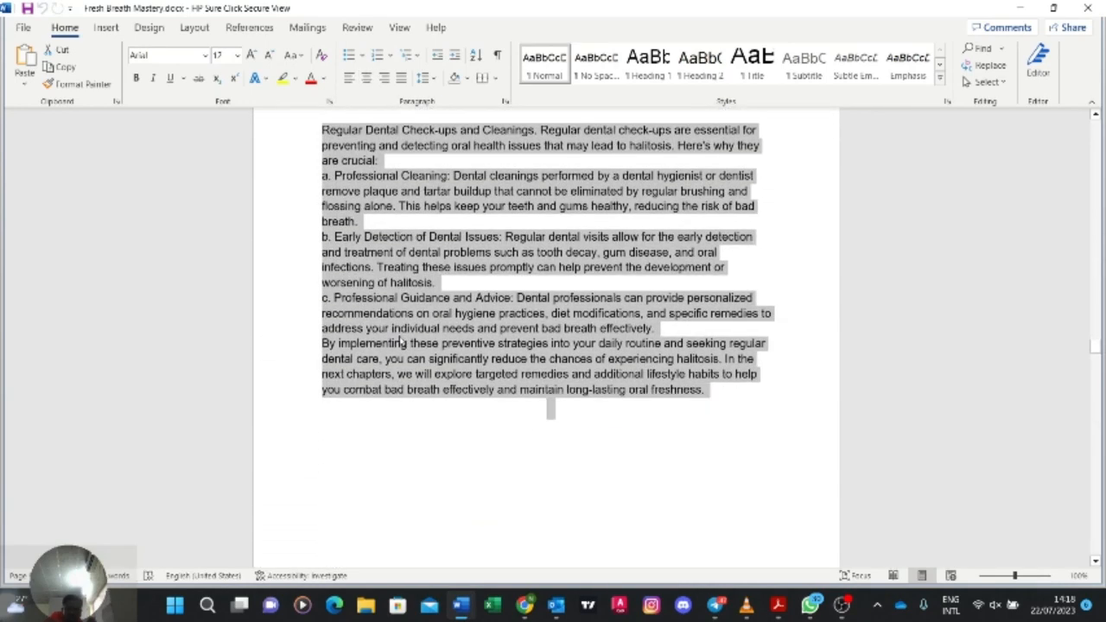
pyautogui.moveTo(461, 605)
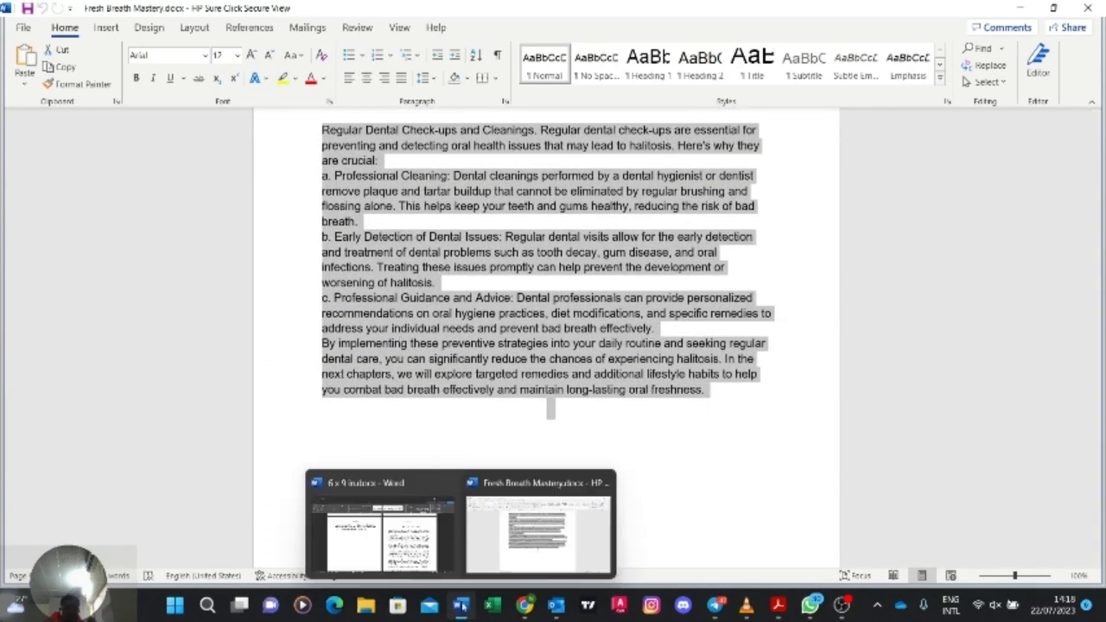
pyautogui.click(416, 555)
pyautogui.moveTo(590, 259); pyautogui.dragTo(880, 210)
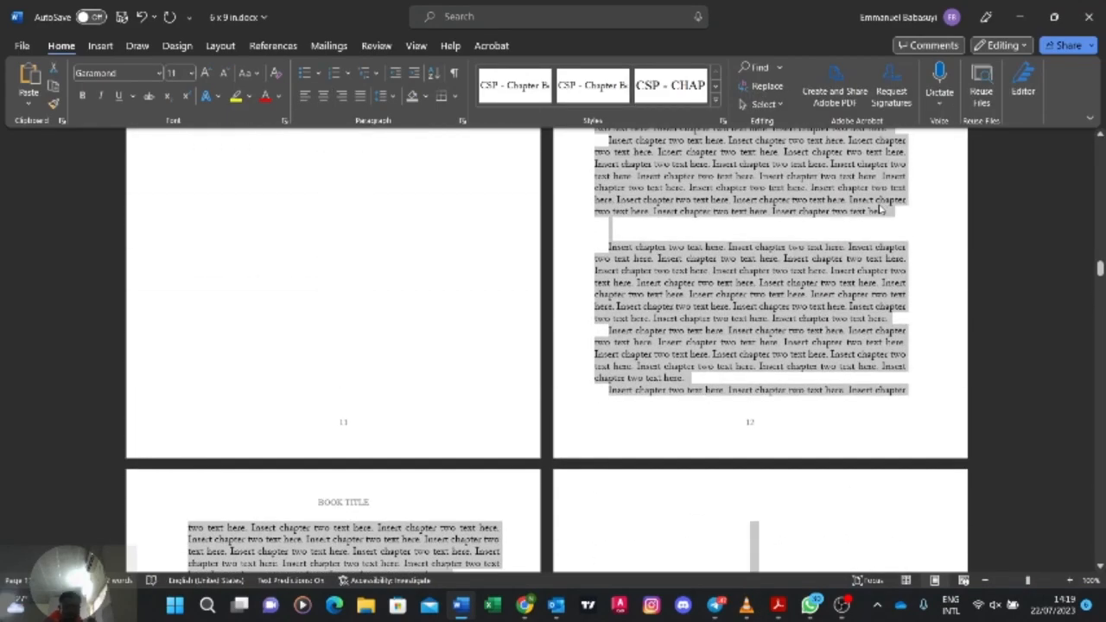
pyautogui.hotkey('ctrl', 'v')
pyautogui.scroll(-3, 880, 205)
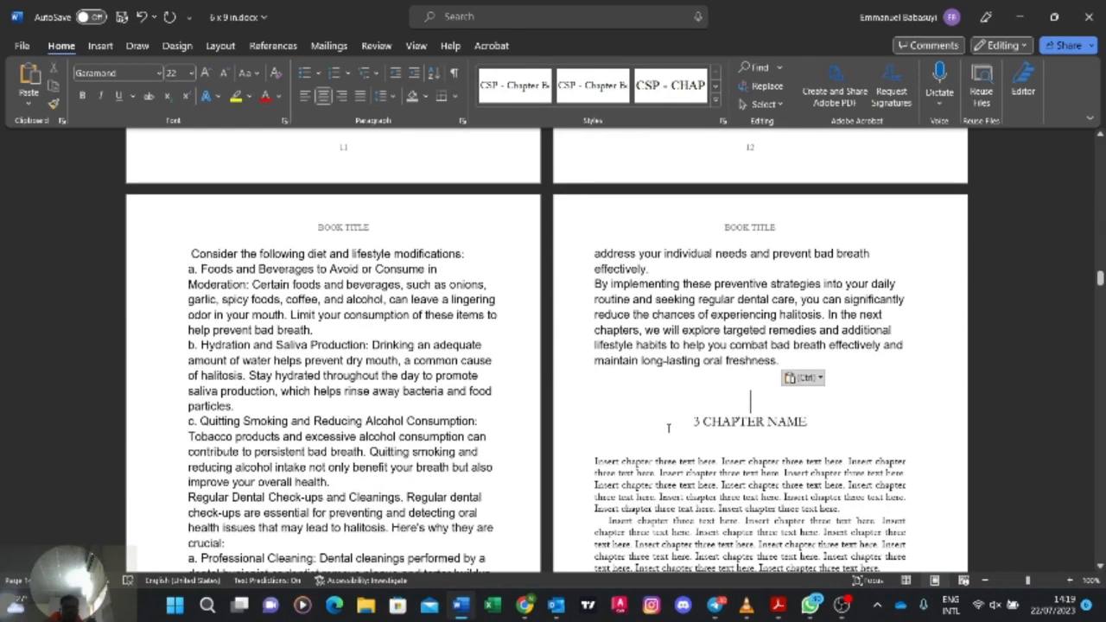
pyautogui.scroll(-6, 656, 421)
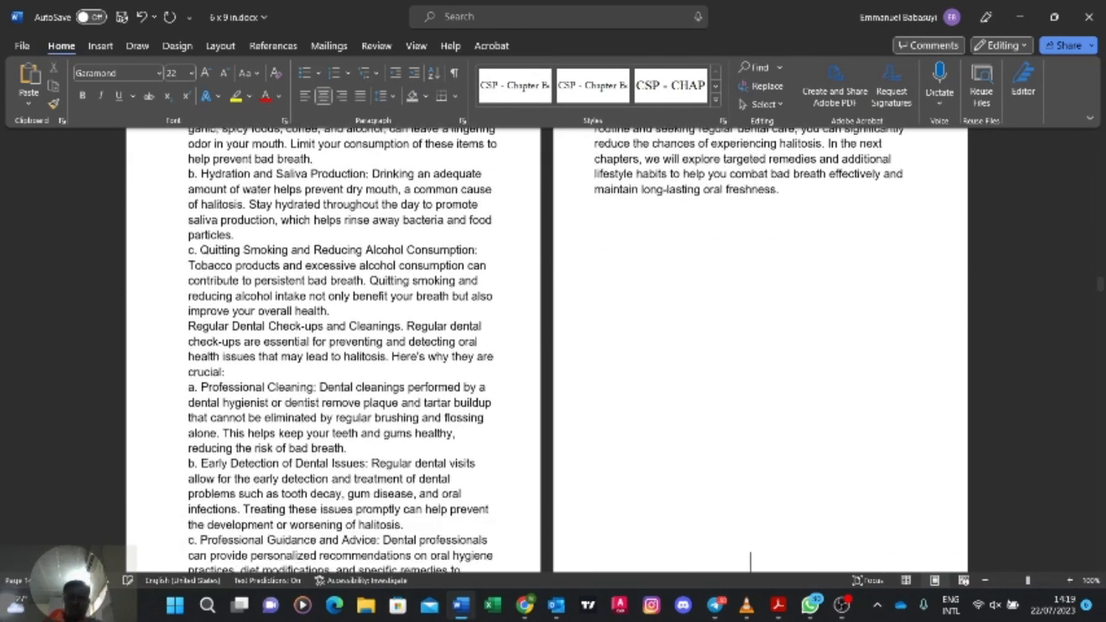
pyautogui.scroll(-3, 626, 436)
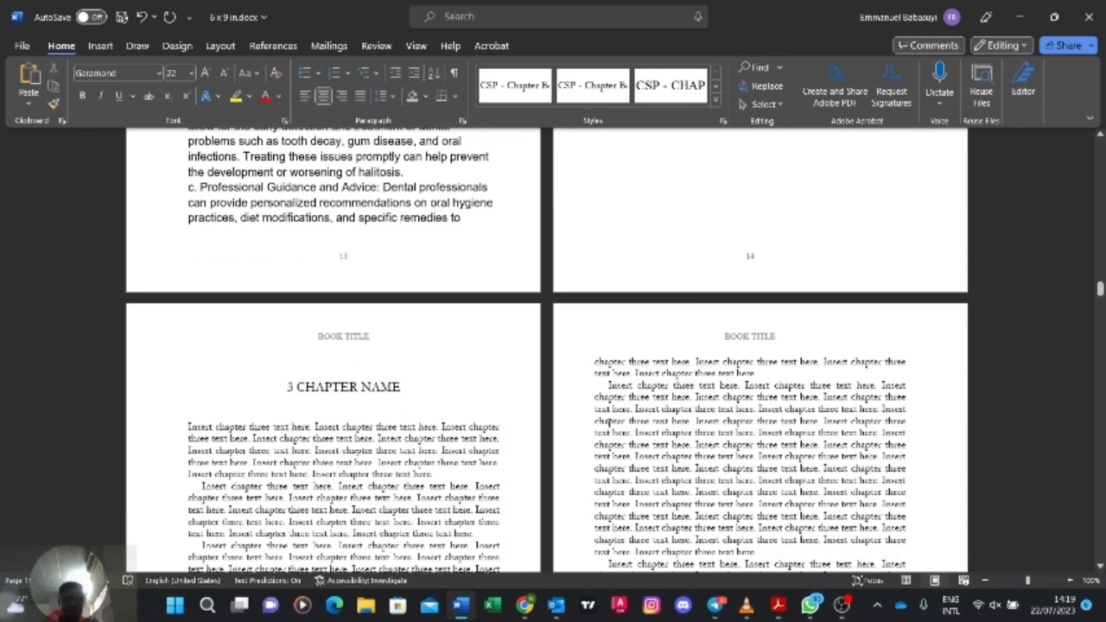
# Copy the Remedies for Halitosis heading from Fresh Breath Mastery.
pyautogui.moveTo(460, 605)
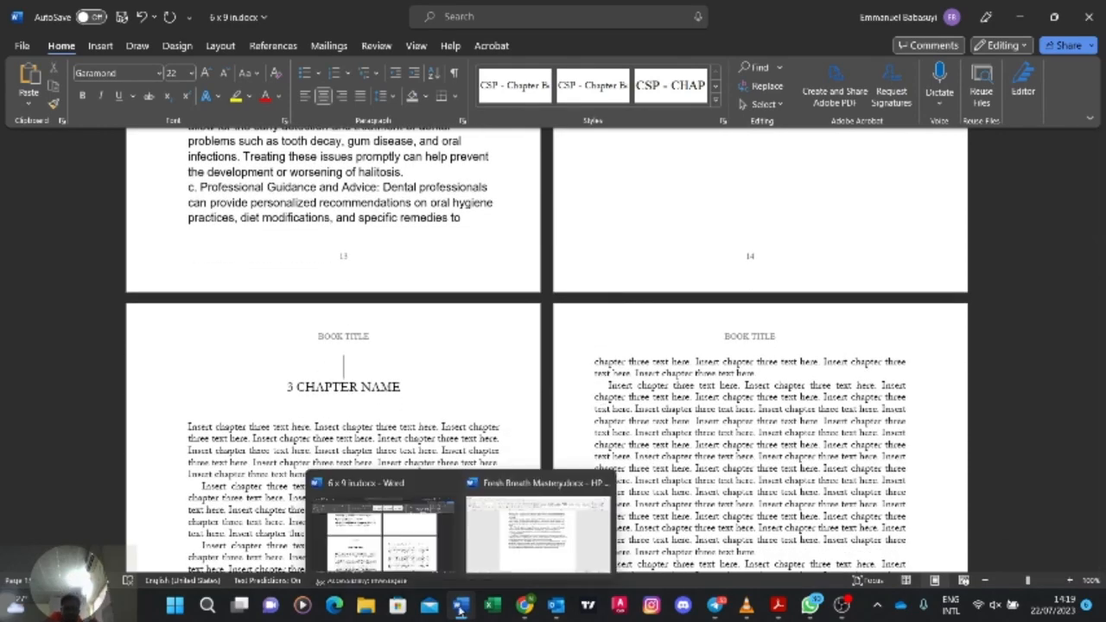
pyautogui.click(510, 485)
pyautogui.scroll(-3, 498, 462)
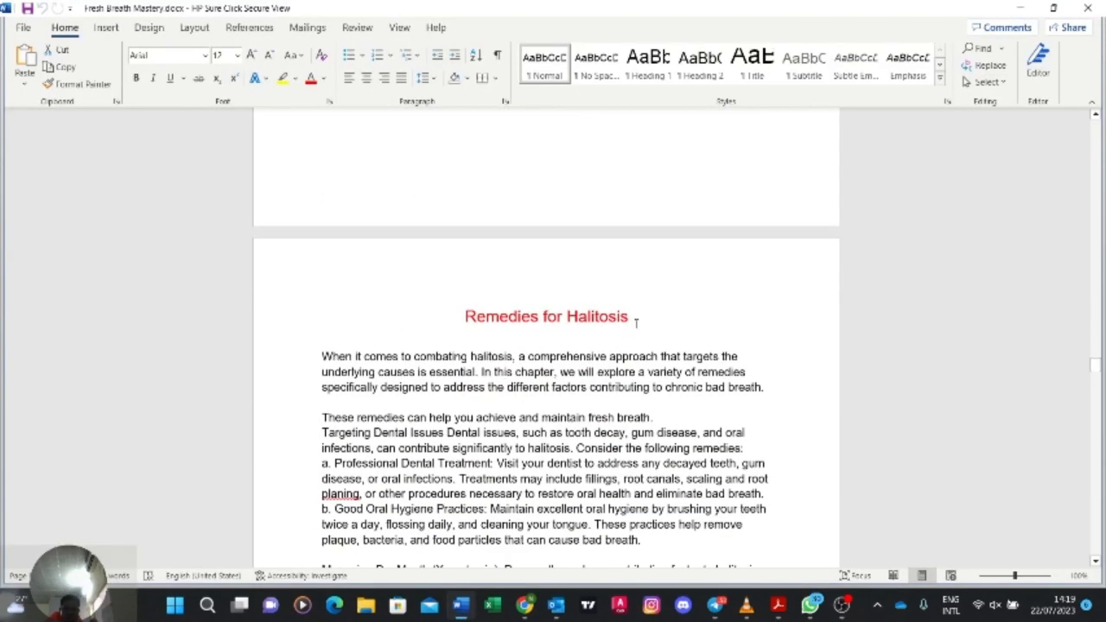
pyautogui.moveTo(583, 318); pyautogui.dragTo(465, 320)
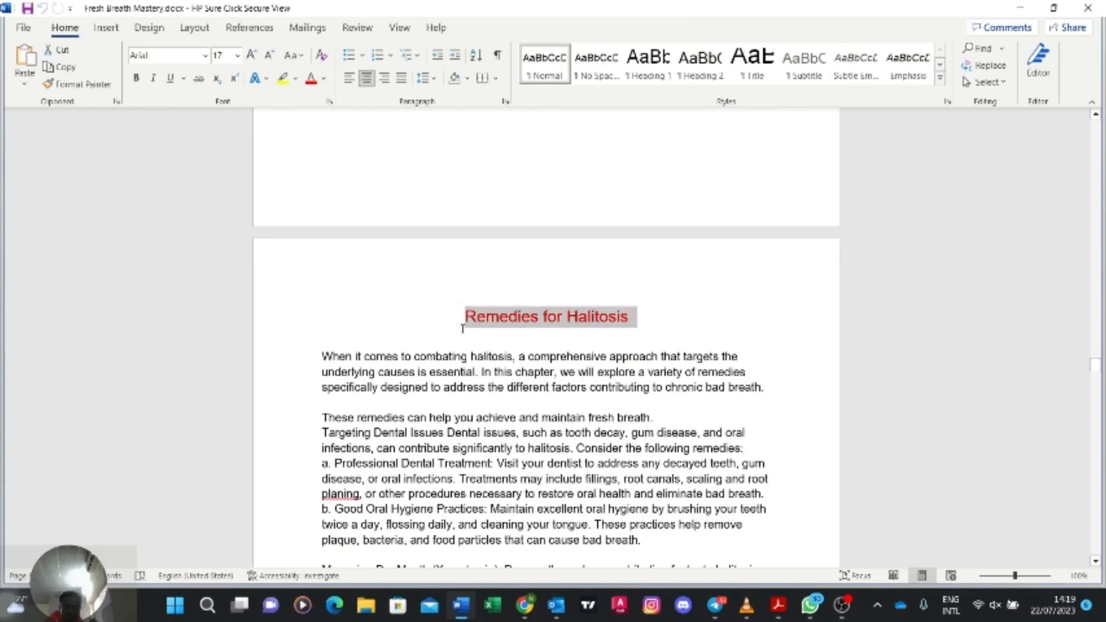
# Replace 3 CHAPTER NAME with a bold REMEDIES FOR HALITOSIS heading.
pyautogui.moveTo(460, 604)
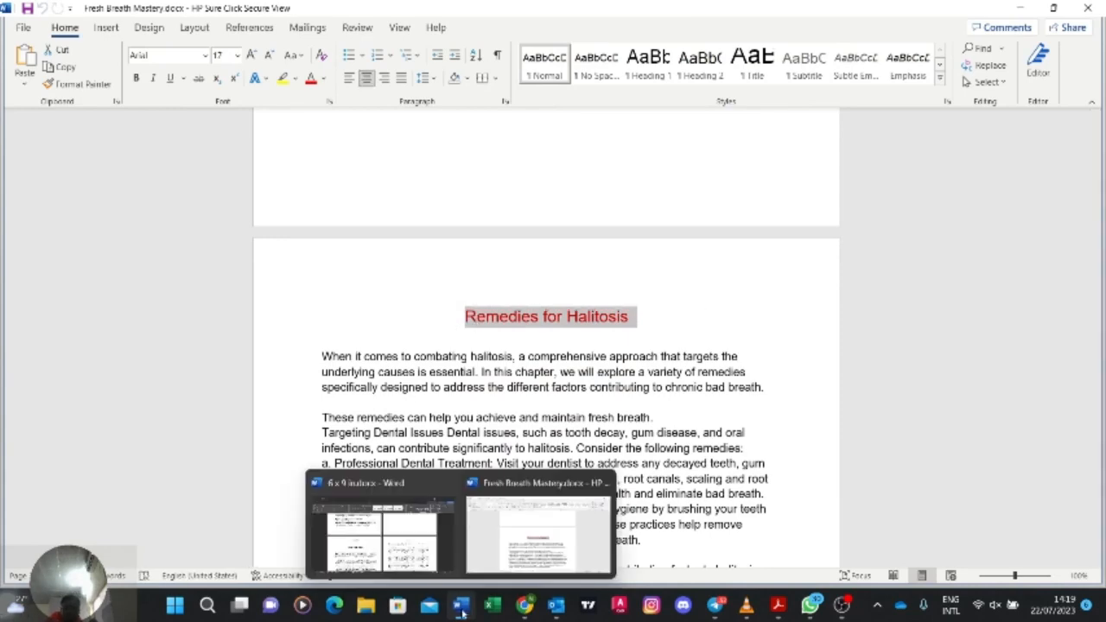
pyautogui.click(376, 527)
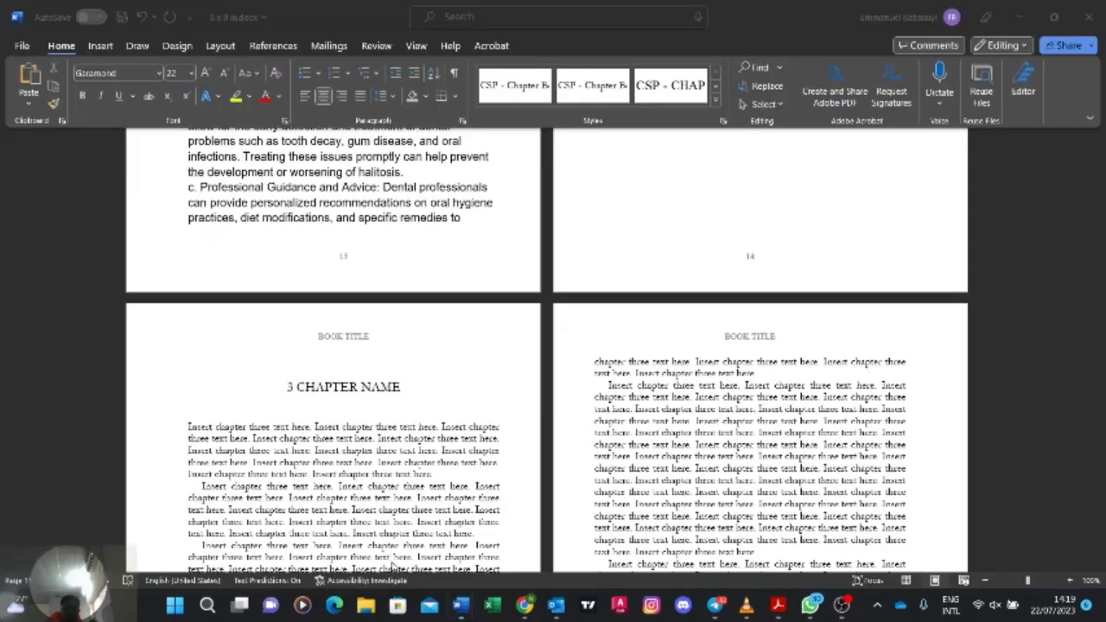
pyautogui.rightClick(283, 386)
pyautogui.click(380, 153)
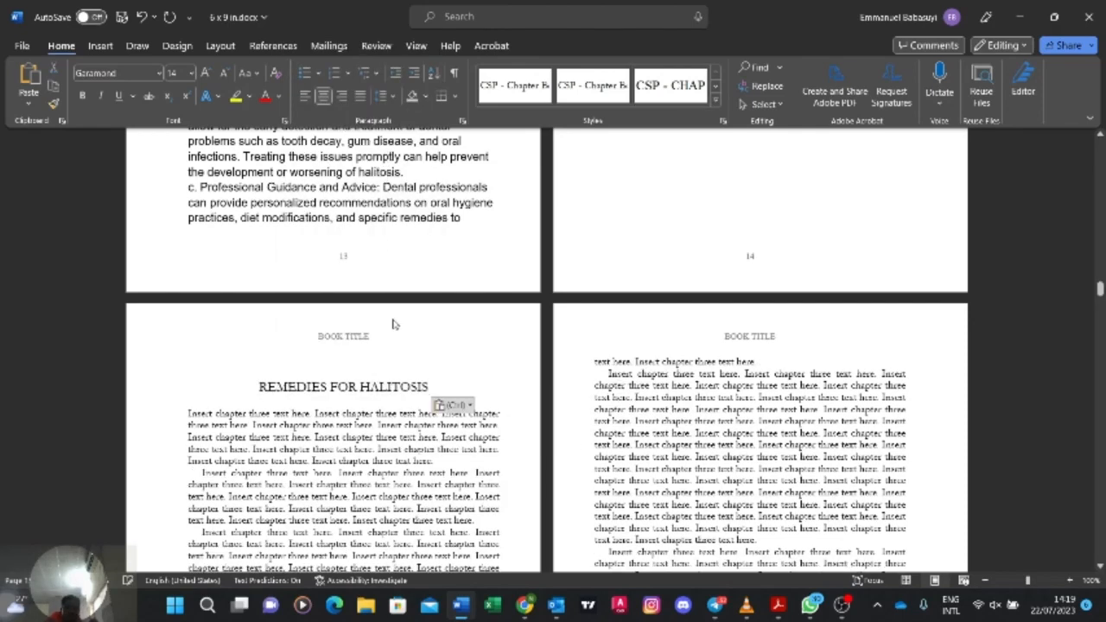
pyautogui.tripleClick(429, 386)
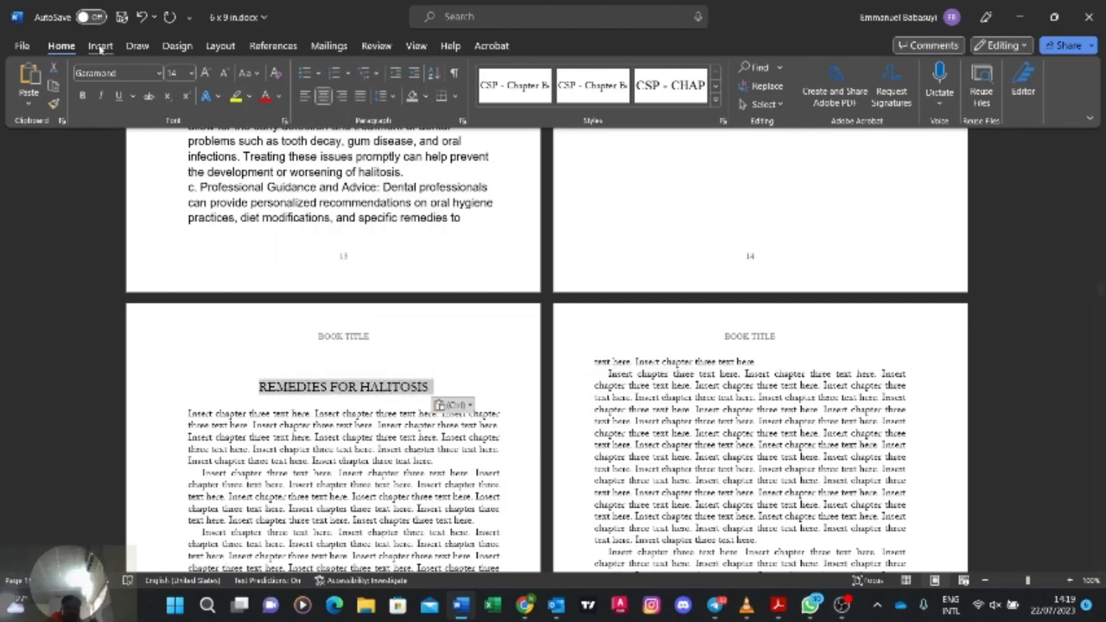
pyautogui.click(82, 96)
pyautogui.click(445, 376)
pyautogui.moveTo(465, 613)
pyautogui.click(521, 516)
# Copy the remedies chapter text and paste it over the chapter-three placeholder in 6 x 9 in.docx.
pyautogui.moveTo(318, 356); pyautogui.dragTo(540, 325)
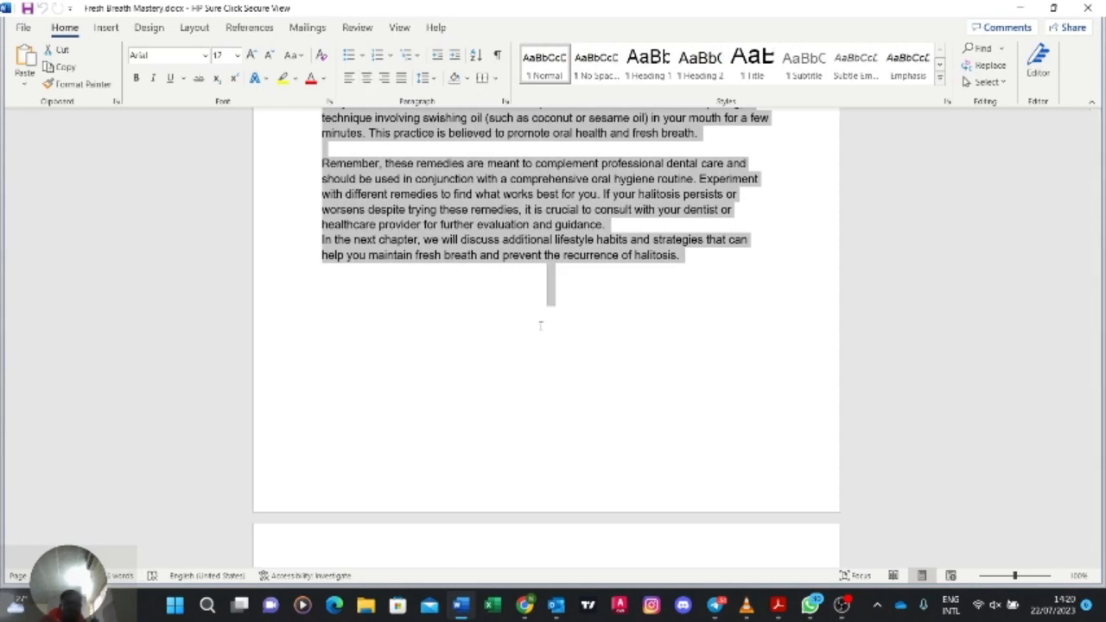
pyautogui.moveTo(454, 615)
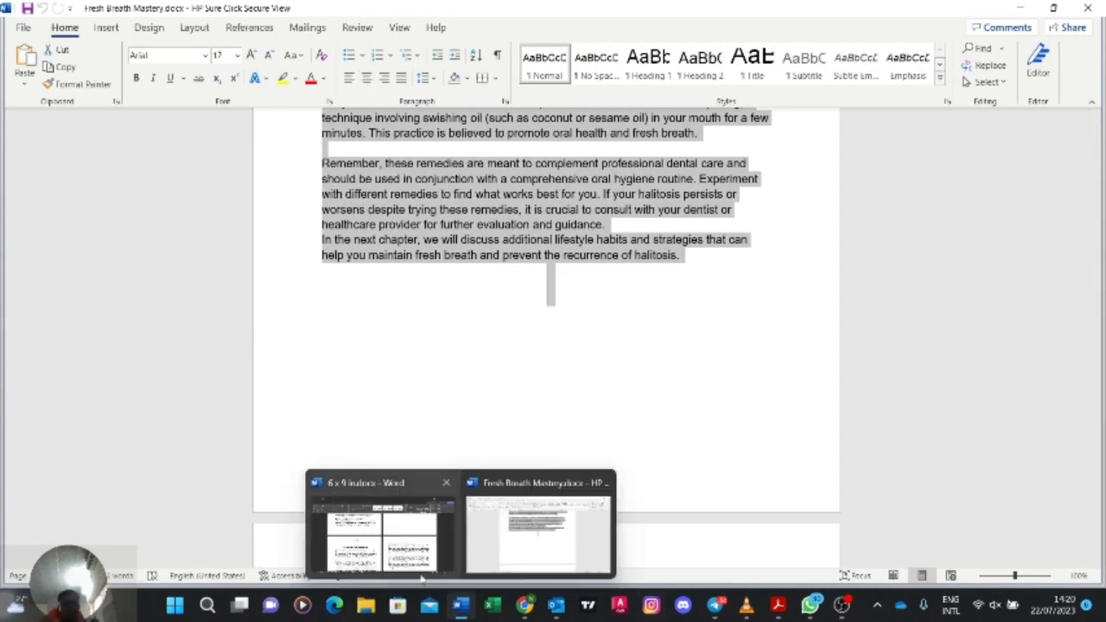
pyautogui.click(384, 543)
pyautogui.moveTo(186, 412); pyautogui.dragTo(602, 540)
pyautogui.click(644, 368)
pyautogui.hotkey('ctrl', 'v')
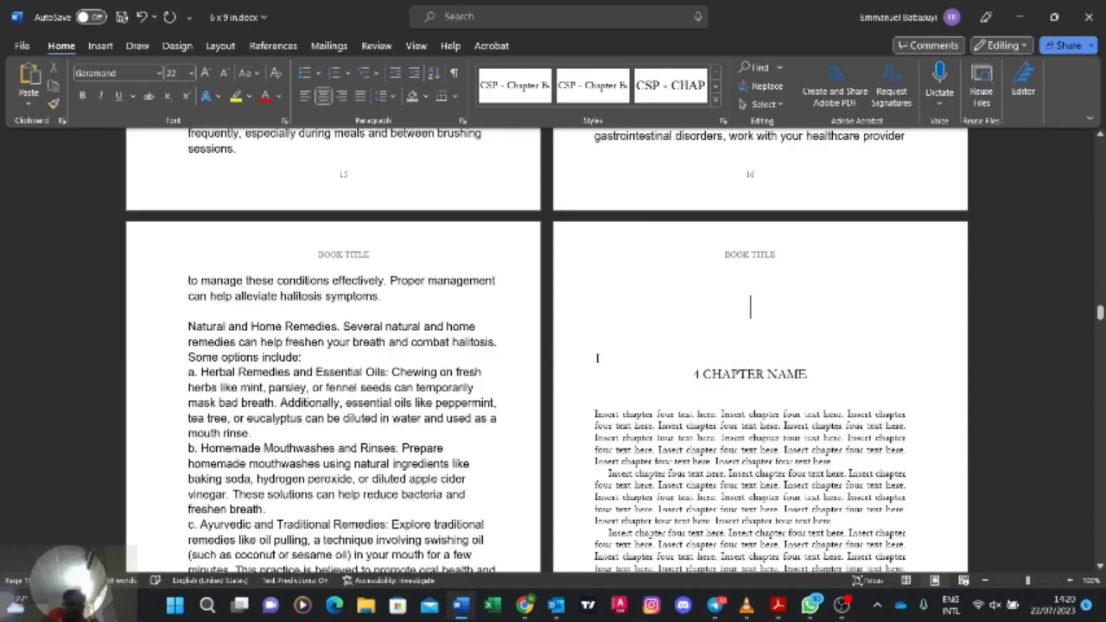
# Delete the blank lines before Adjusting Medications so 4 CHAPTER NAME starts a new page.
pyautogui.scroll(8, 598, 372)
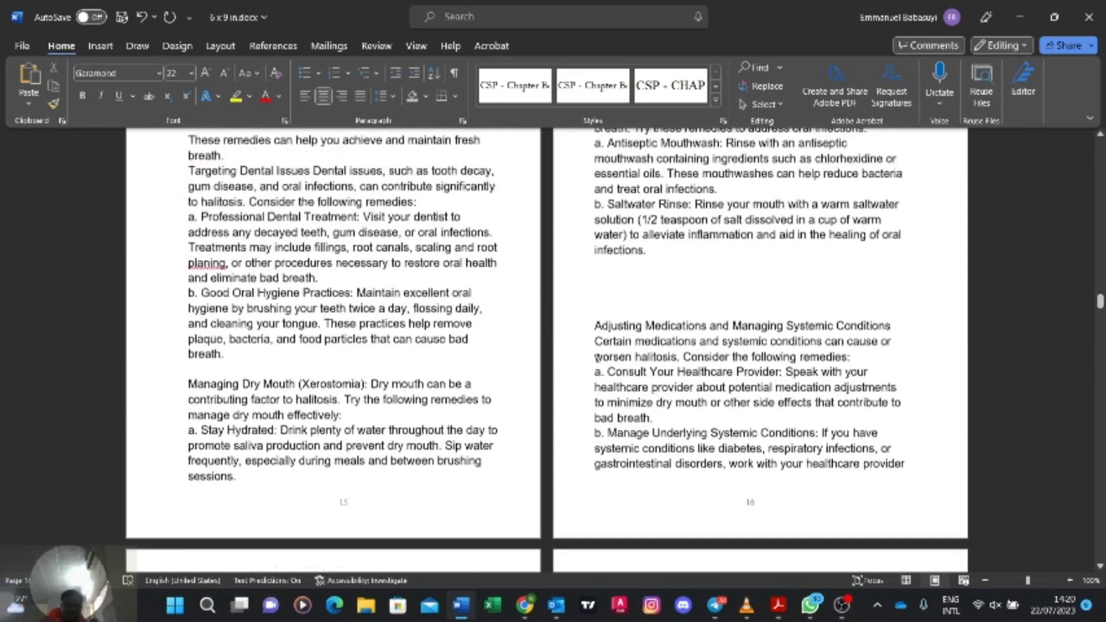
pyautogui.press('BackSpace')
pyautogui.press('BackSpace')
pyautogui.press('BackSpace')
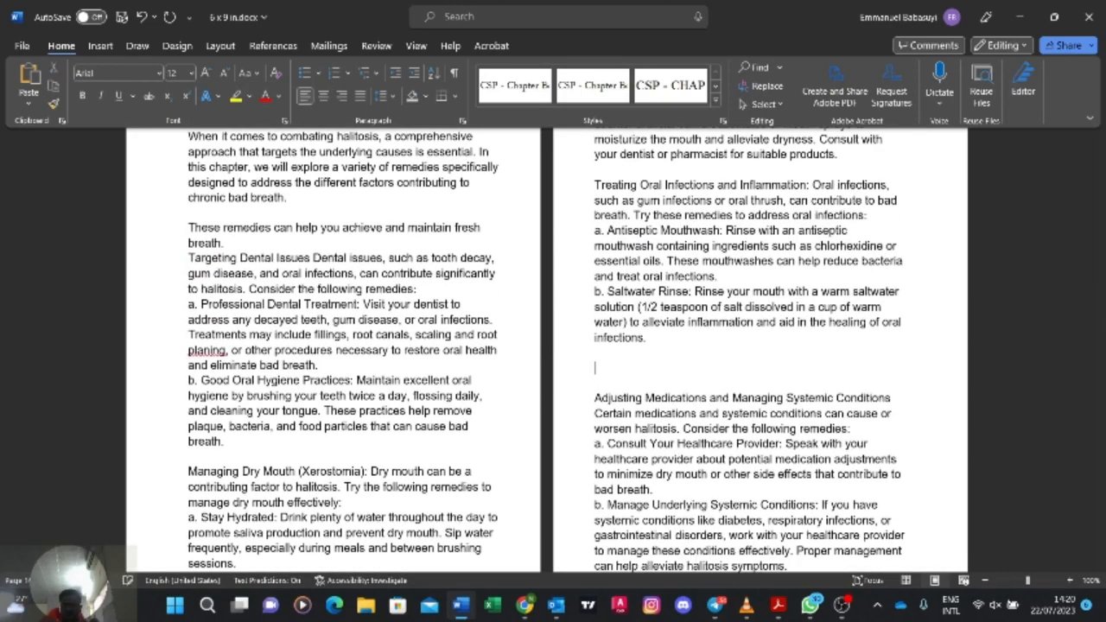
pyautogui.scroll(5, 586, 373)
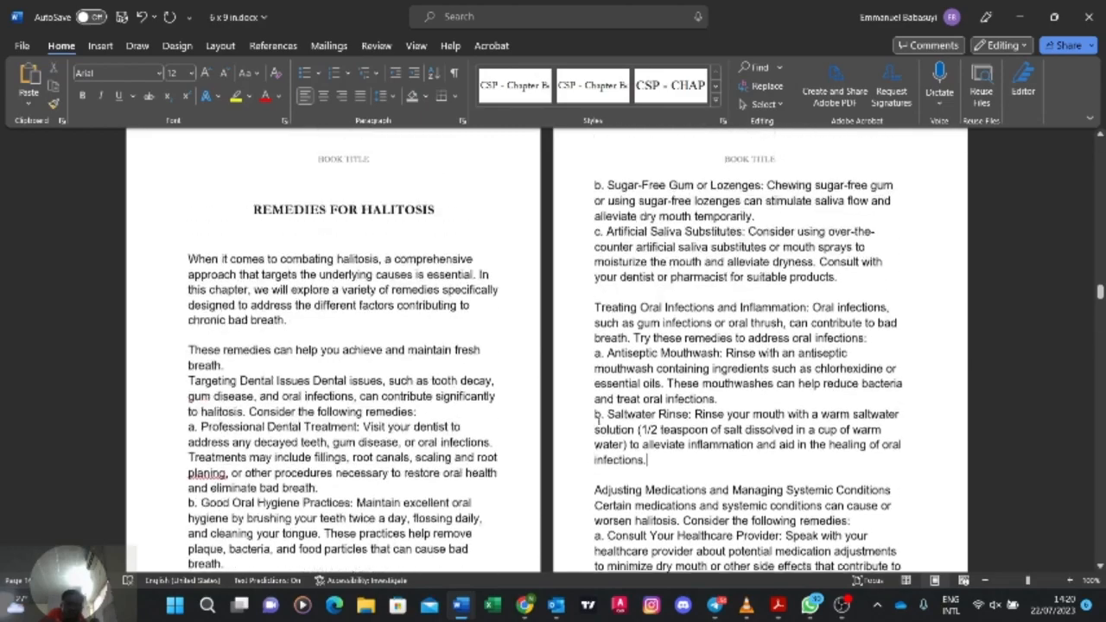
pyautogui.scroll(8, 594, 445)
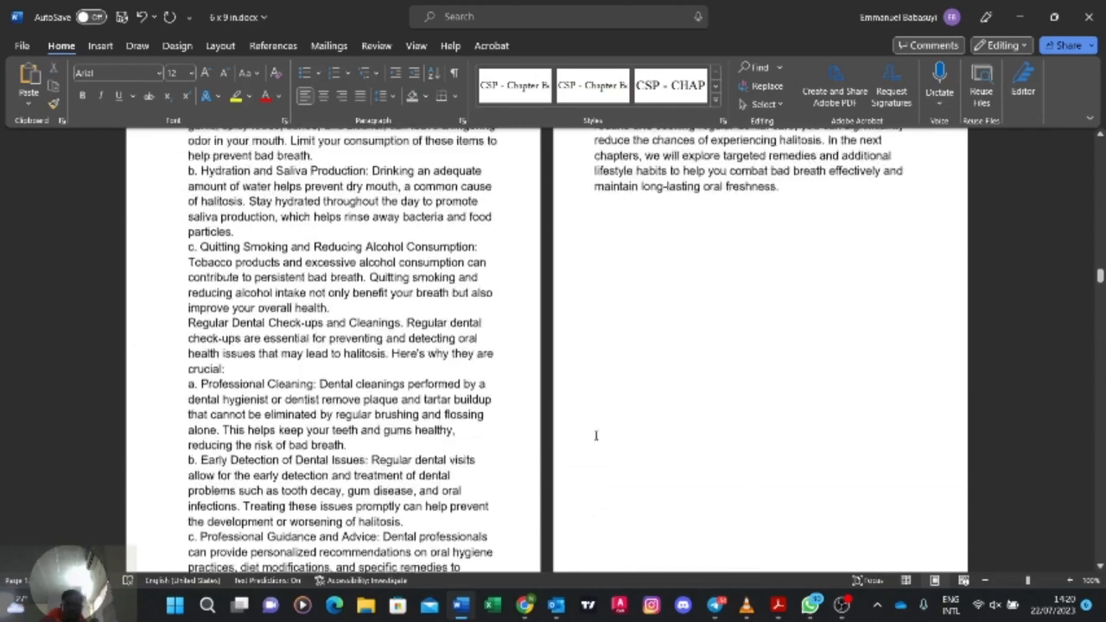
pyautogui.scroll(-20, 594, 442)
pyautogui.scroll(-8, 585, 372)
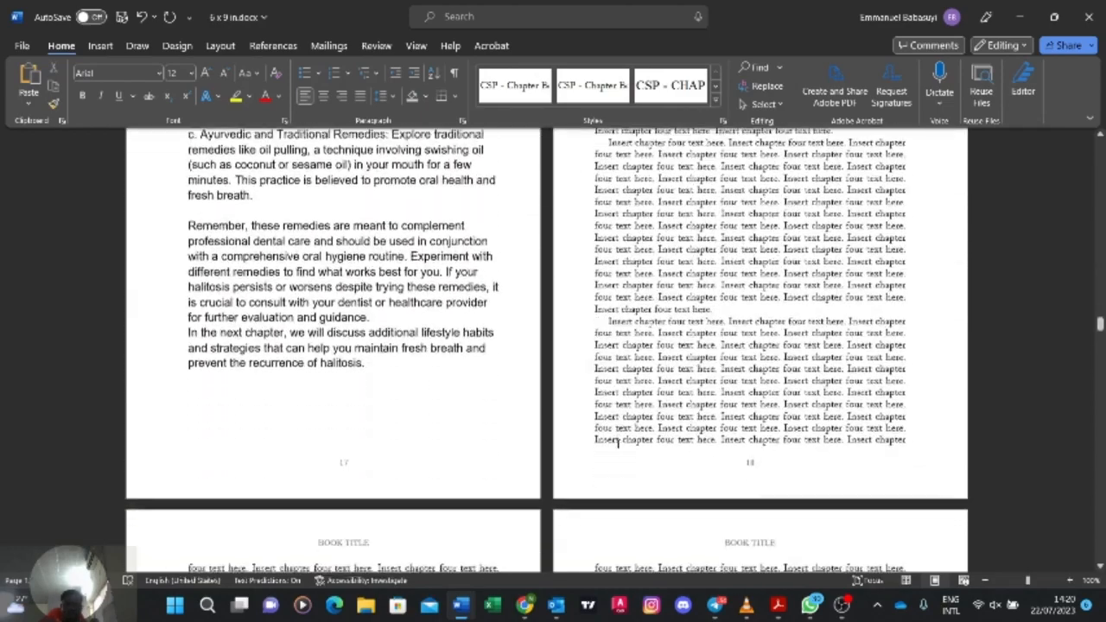
pyautogui.scroll(6, 586, 371)
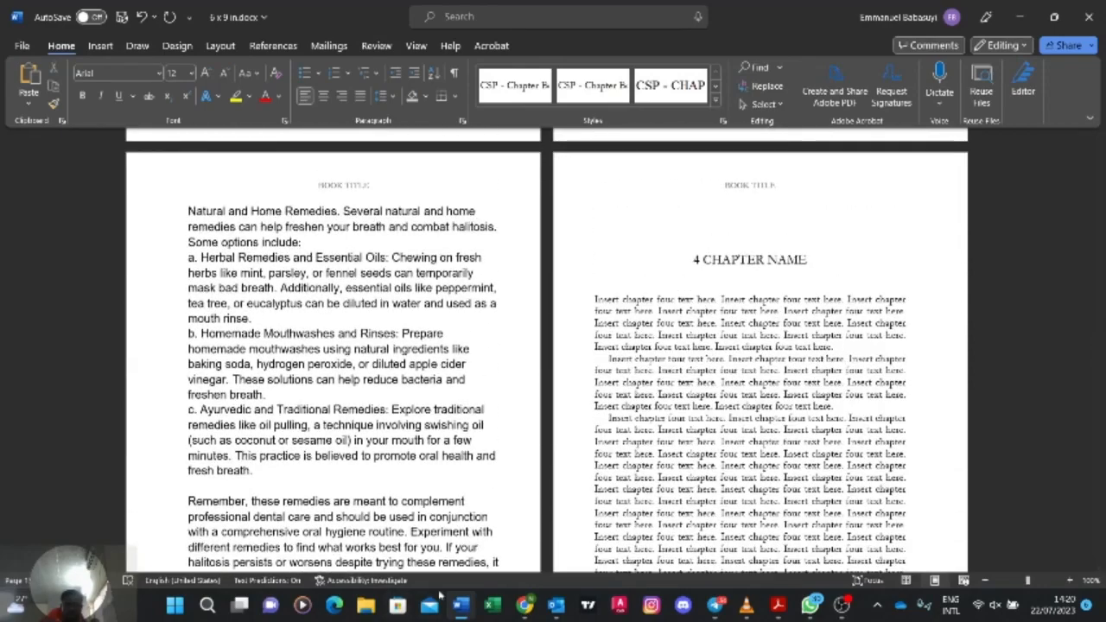
# Copy the Lifestyle Habits heading and paste it as plain text over 4 CHAPTER NAME.
pyautogui.moveTo(461, 605)
pyautogui.click(553, 527)
pyautogui.moveTo(383, 326); pyautogui.dragTo(699, 332)
pyautogui.hotkey('ctrl', 'c')
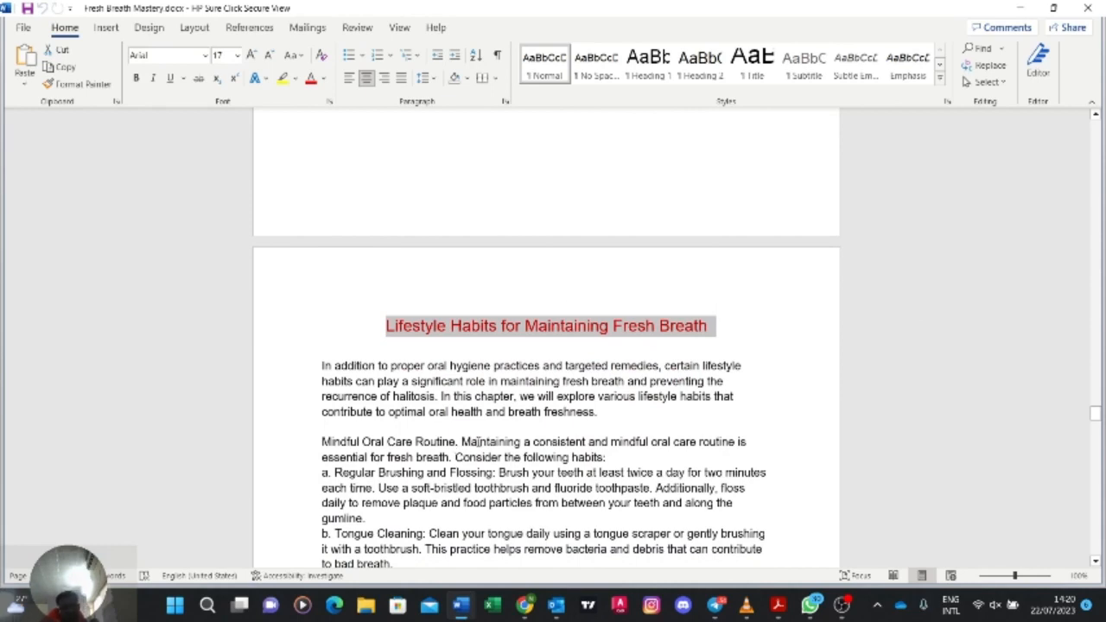
pyautogui.moveTo(460, 605)
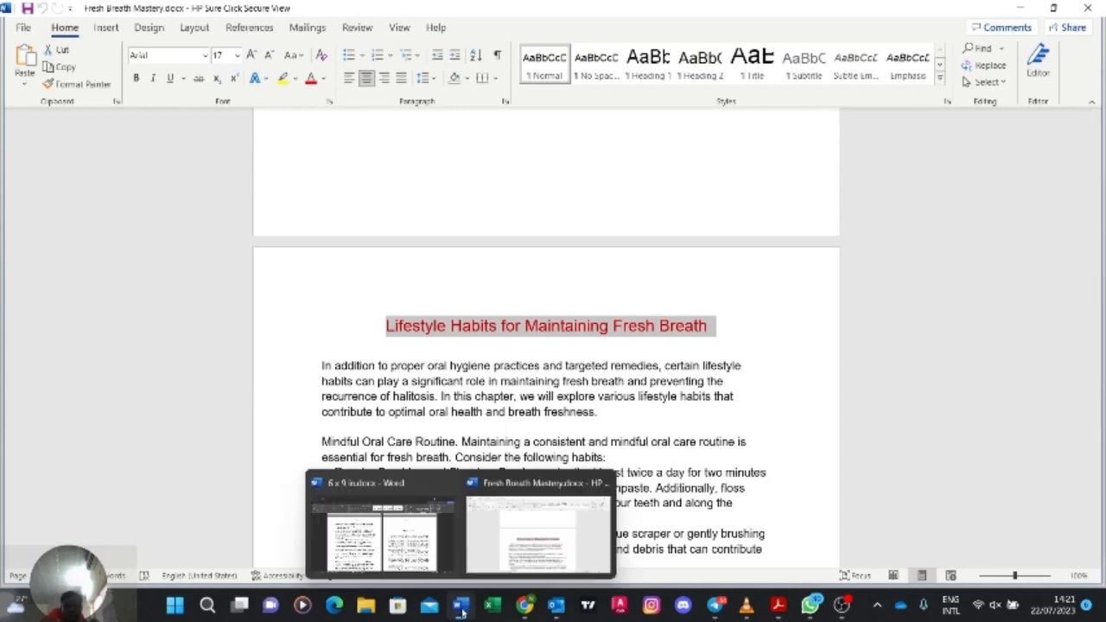
pyautogui.click(388, 519)
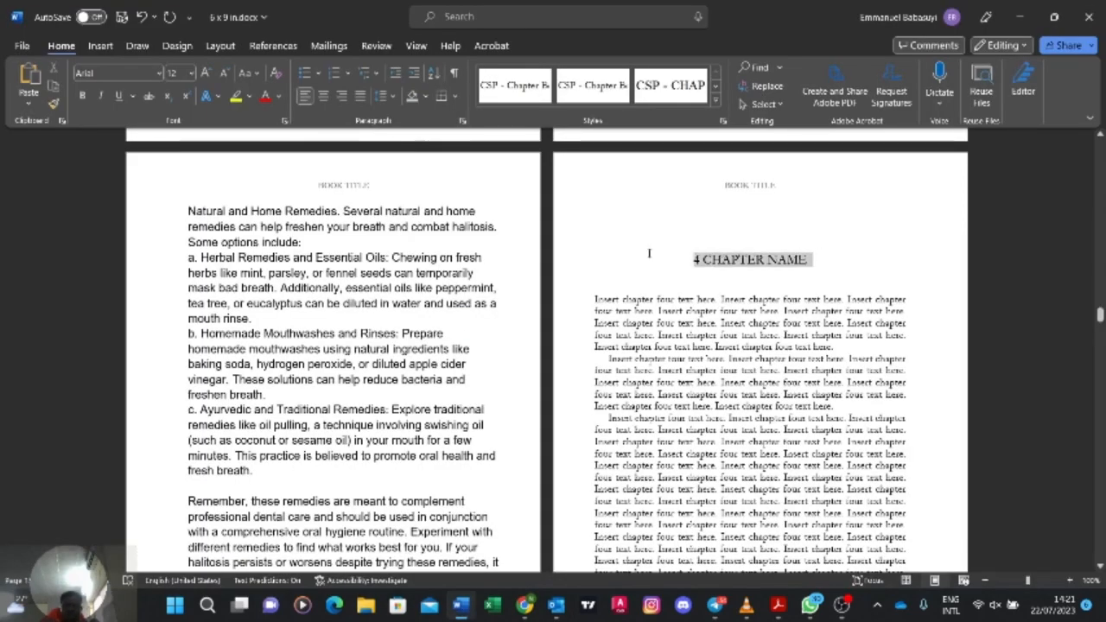
pyautogui.hotkey('ctrl', 'v')
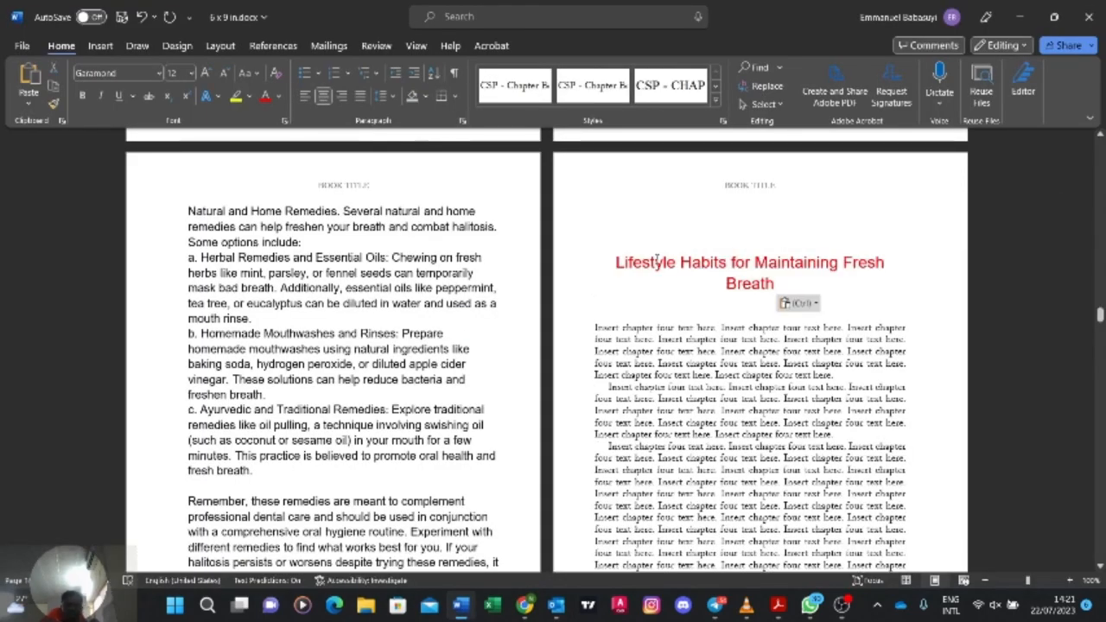
pyautogui.click(143, 16)
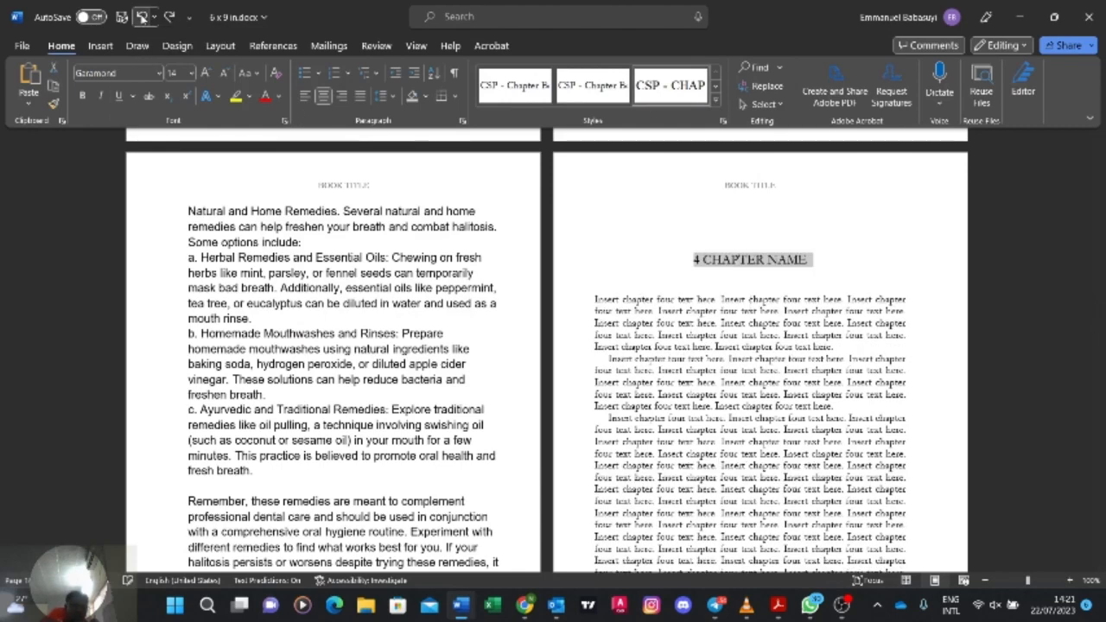
pyautogui.rightClick(828, 259)
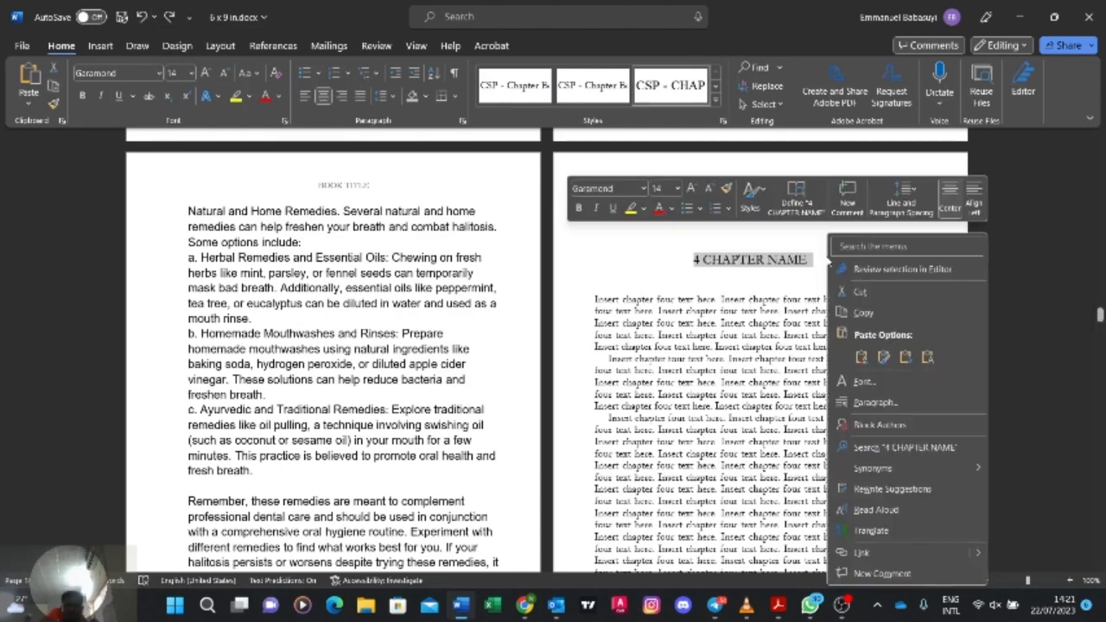
pyautogui.click(926, 357)
# Bold the LIFESTYLE HABITS FOR MAINTAINING FRESH BREATH heading and return to the manuscript.
pyautogui.moveTo(788, 275); pyautogui.dragTo(681, 251)
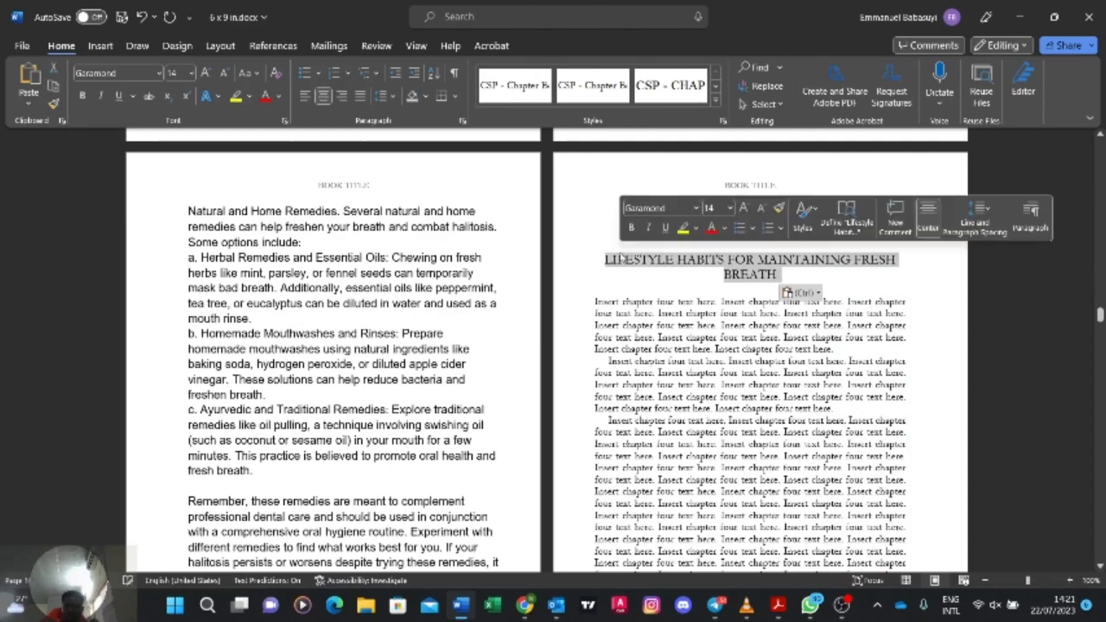
pyautogui.hotkey('ctrl', 'b')
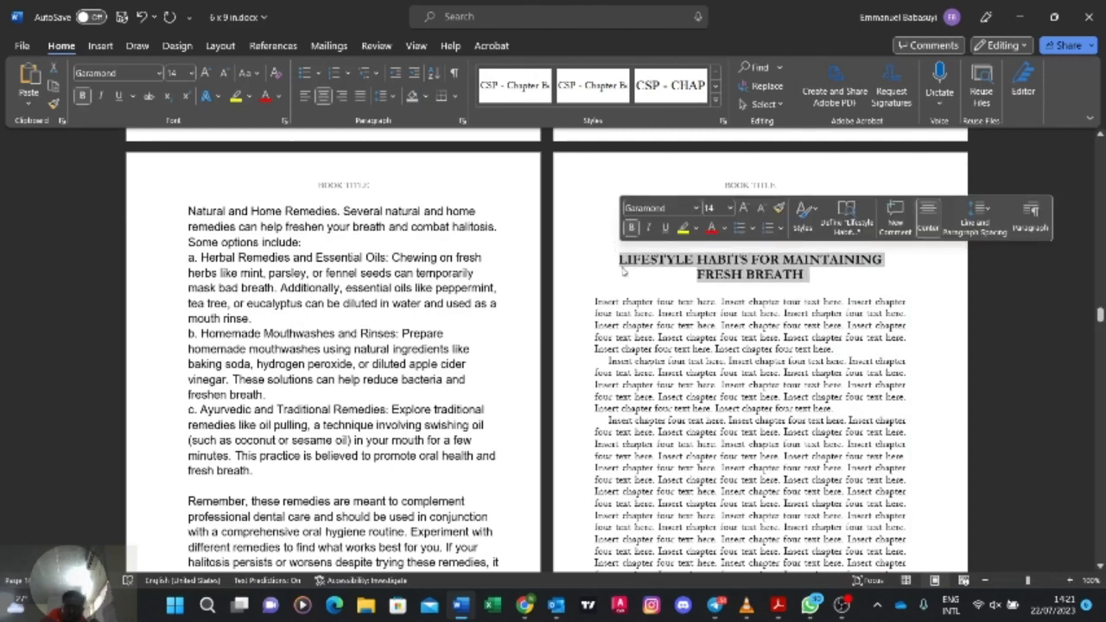
pyautogui.click(609, 267)
pyautogui.moveTo(460, 605)
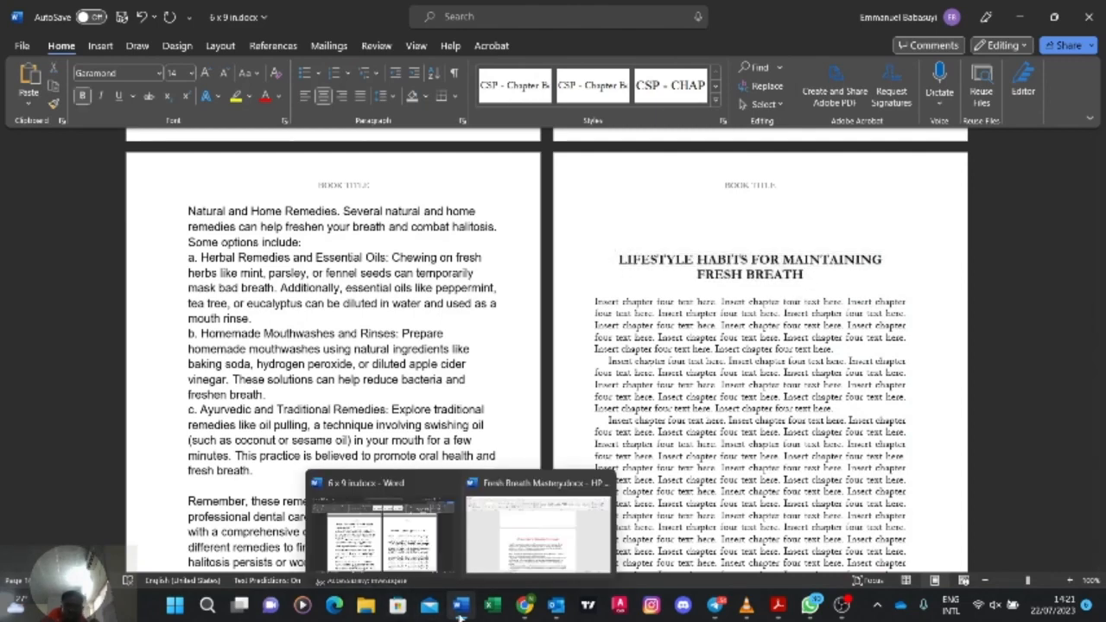
pyautogui.click(536, 527)
# Paste the lifestyle habits chapter text over chapter four's placeholder and push 5 CHAPTER NAME onto a new page.
pyautogui.moveTo(320, 259); pyautogui.dragTo(600, 339)
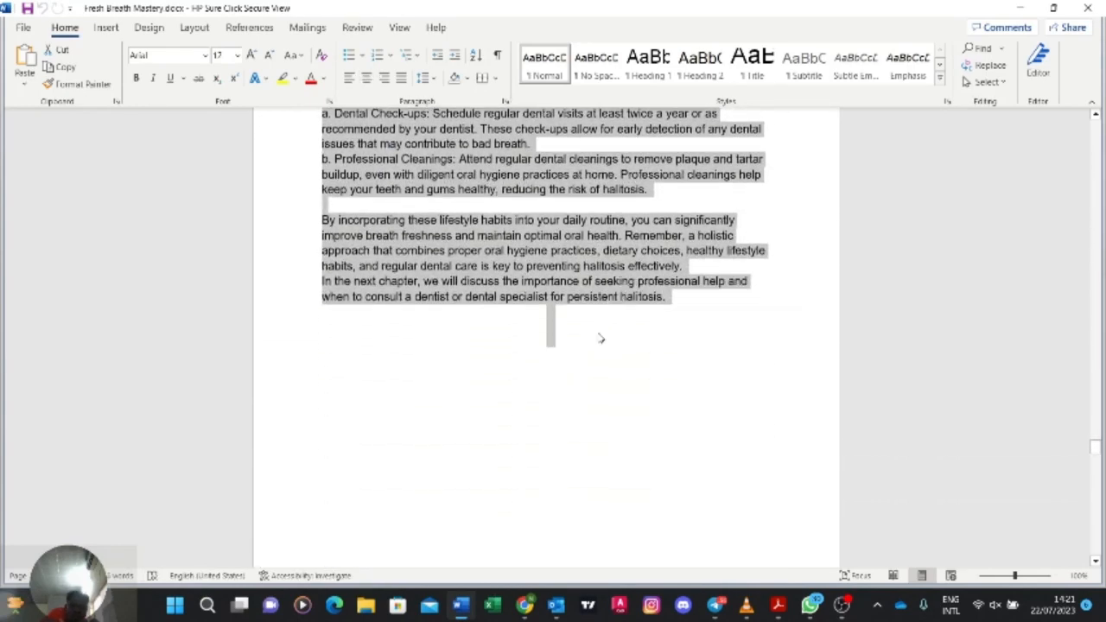
pyautogui.moveTo(459, 610)
pyautogui.click(423, 555)
pyautogui.moveTo(610, 313); pyautogui.dragTo(712, 201)
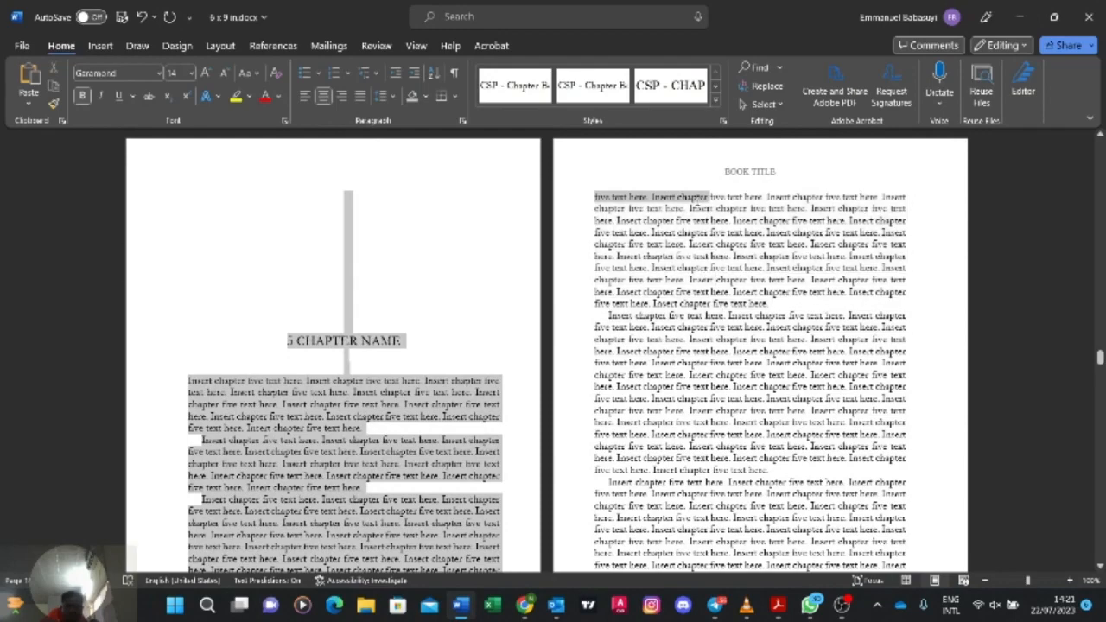
pyautogui.click(553, 183)
pyautogui.scroll(12, 654, 222)
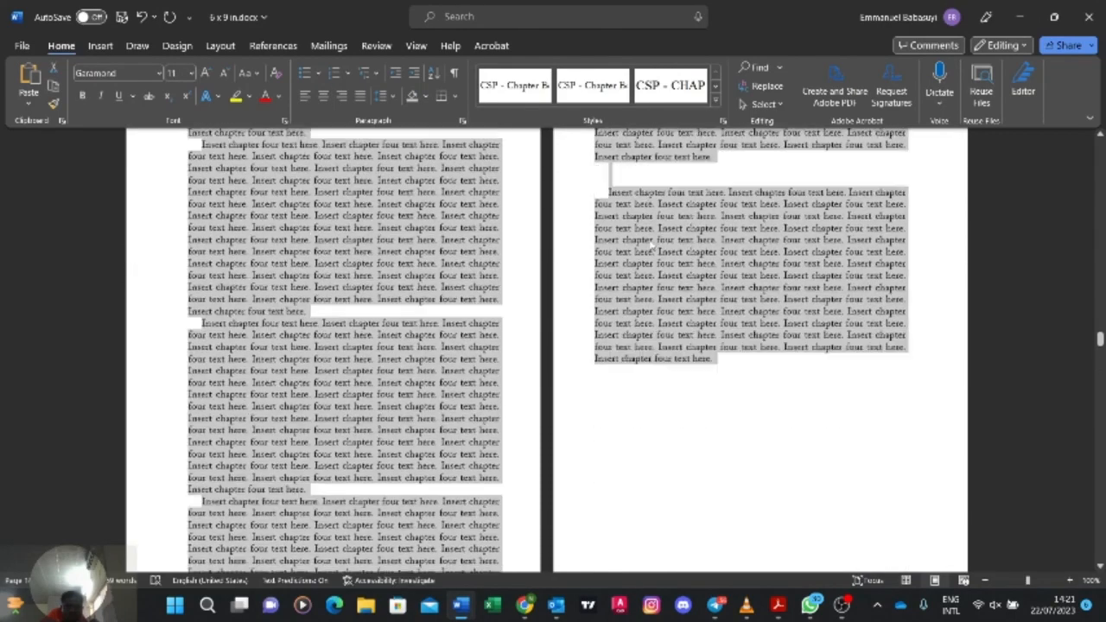
pyautogui.hotkey('ctrl', 'v')
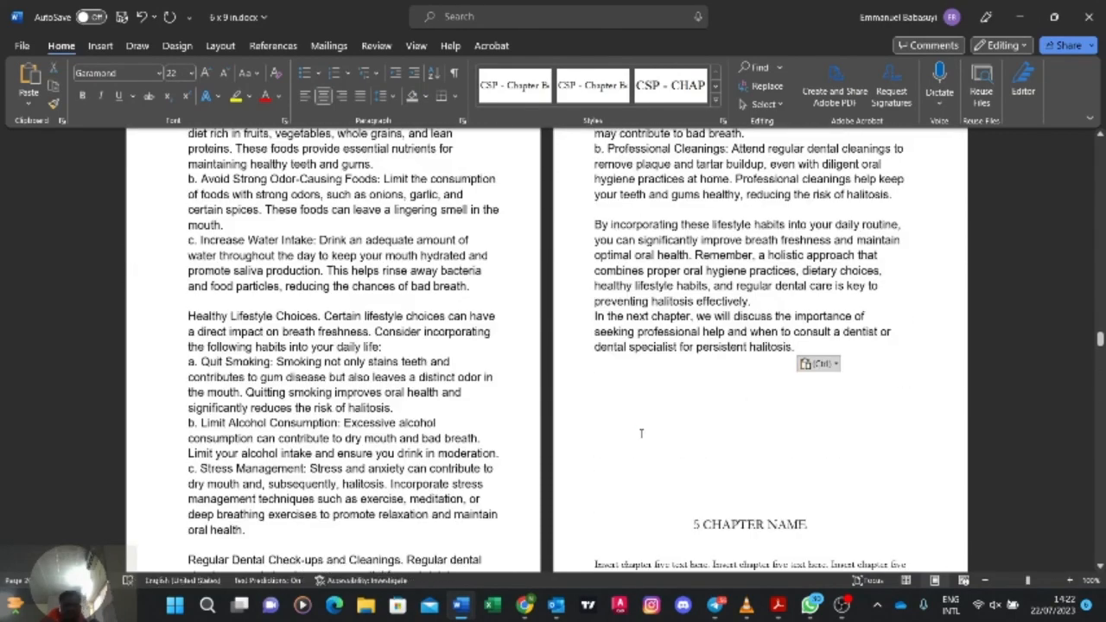
pyautogui.press('Return')
pyautogui.press('Return')
pyautogui.press('Return')
pyautogui.press('Return')
pyautogui.press('Return')
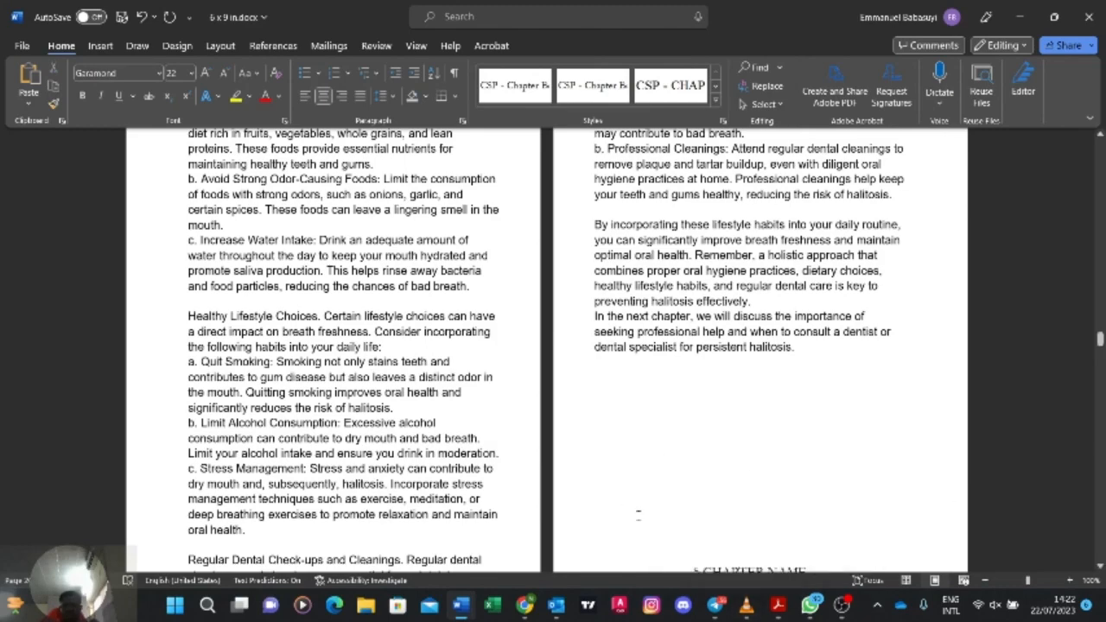
pyautogui.press('Return')
pyautogui.press('Return')
pyautogui.press('Return')
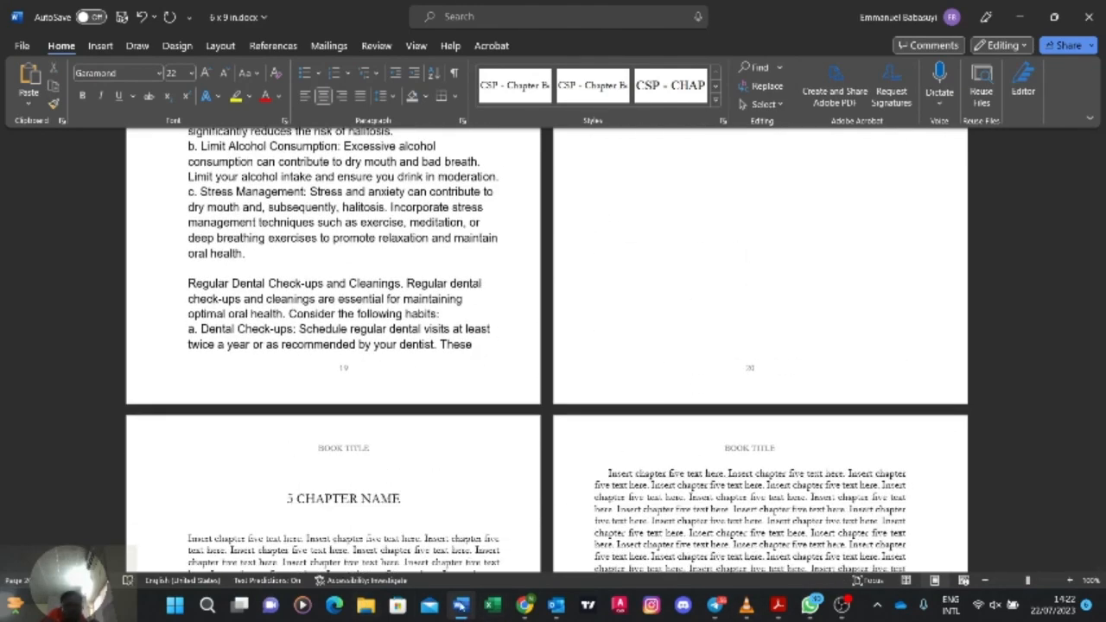
# Replace 5 CHAPTER NAME with the copied SEEKING PROFESSIONAL HELP heading and make it bold.
pyautogui.moveTo(460, 604)
pyautogui.click(531, 578)
pyautogui.scroll(-5, 523, 346)
pyautogui.moveTo(523, 346); pyautogui.dragTo(306, 347)
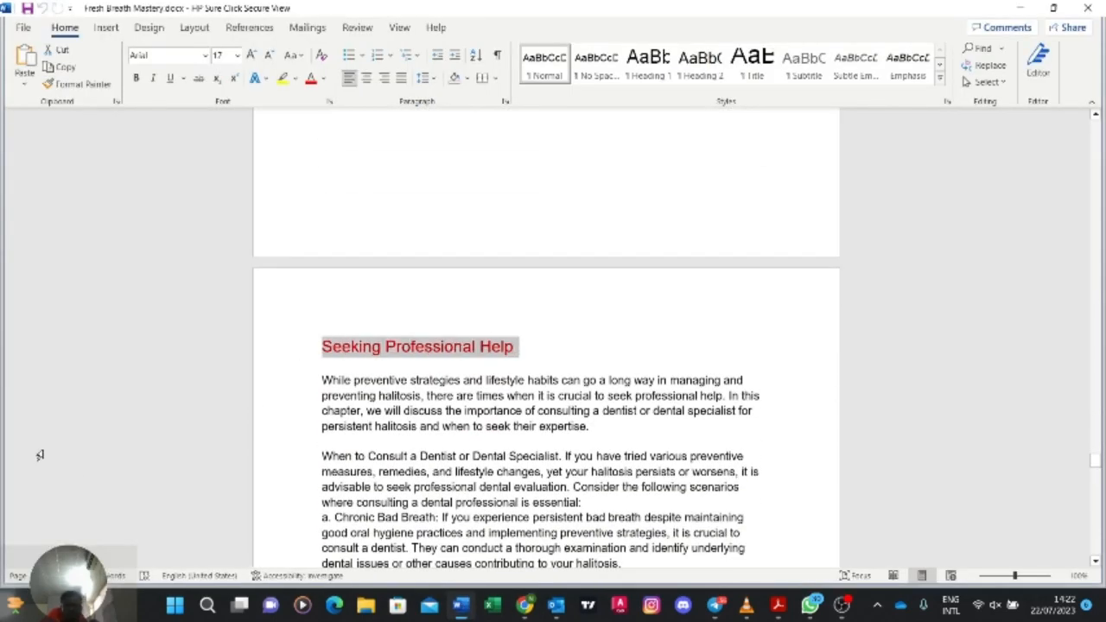
pyautogui.moveTo(460, 605)
pyautogui.click(400, 491)
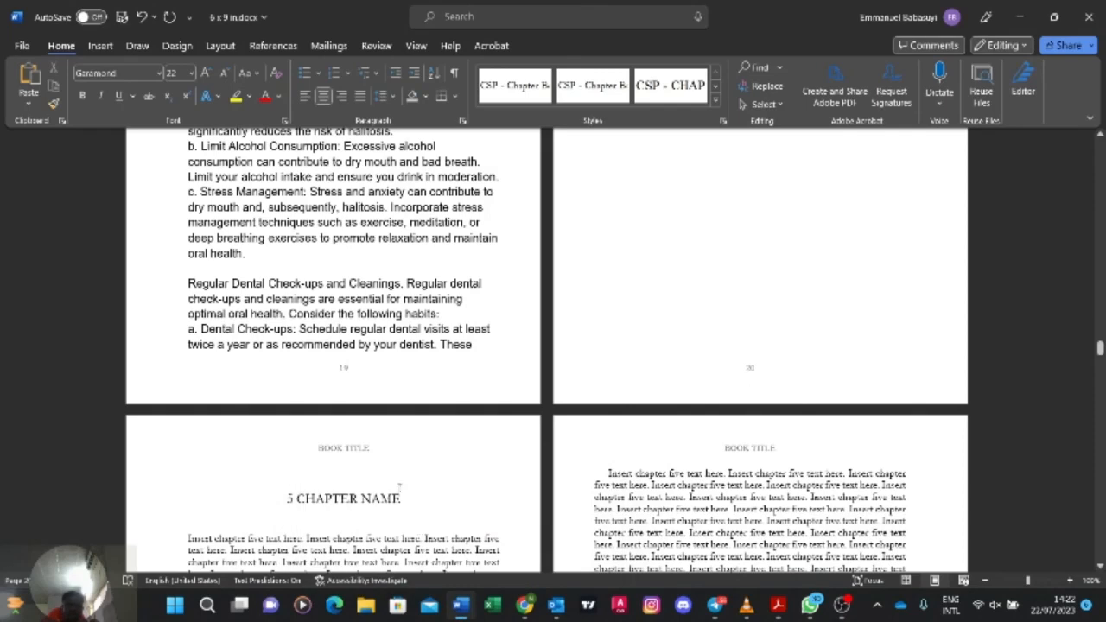
pyautogui.moveTo(377, 497); pyautogui.dragTo(295, 503)
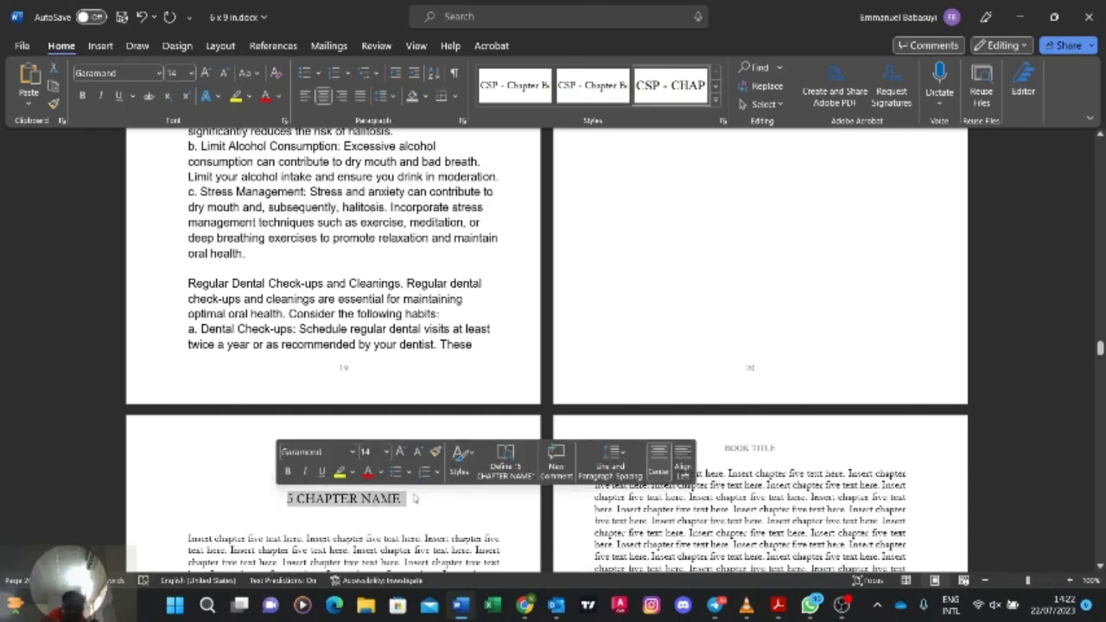
pyautogui.rightClick(415, 498)
pyautogui.click(446, 267)
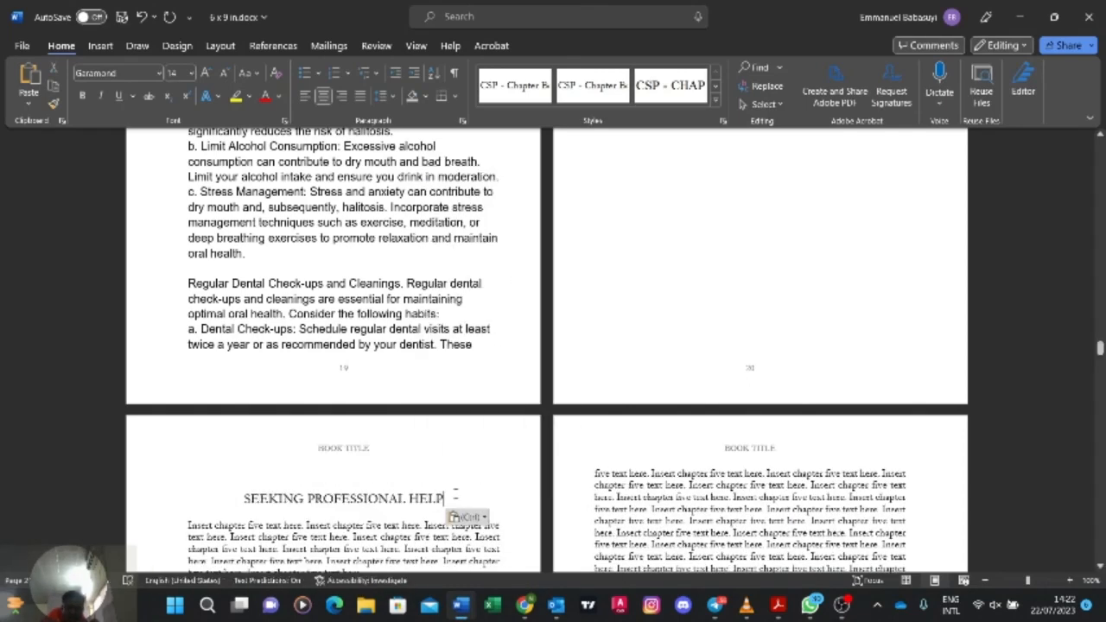
pyautogui.moveTo(298, 495); pyautogui.dragTo(243, 498)
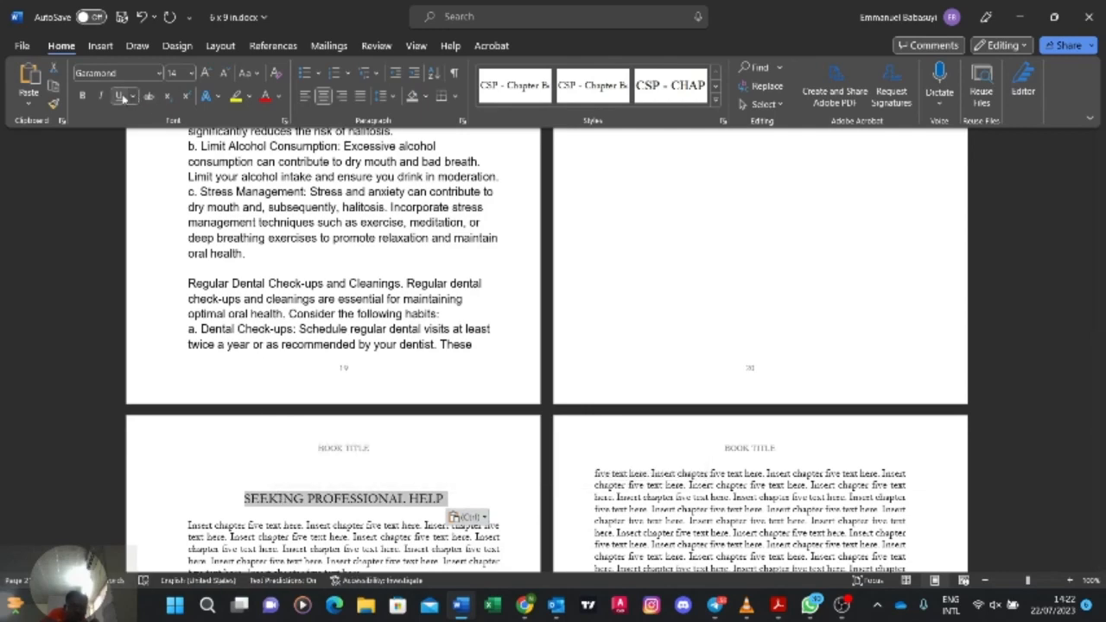
pyautogui.click(86, 96)
# Copy the Seeking Professional Help chapter body from the manuscript.
pyautogui.moveTo(460, 605)
pyautogui.click(548, 518)
pyautogui.scroll(-3, 286, 201)
pyautogui.moveTo(285, 201); pyautogui.dragTo(544, 250)
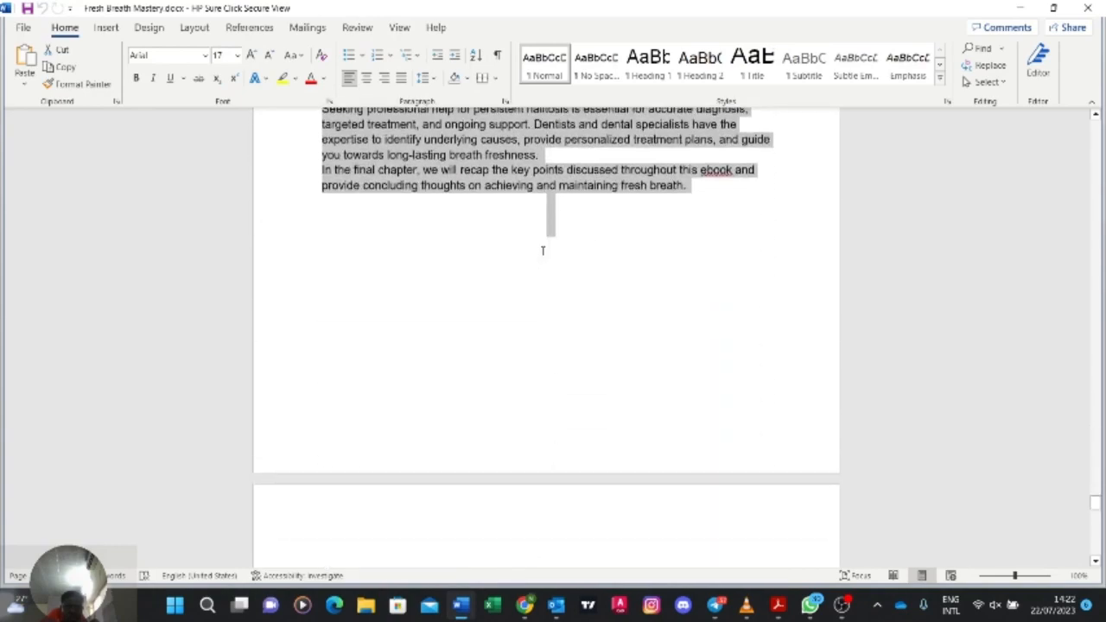
pyautogui.scroll(3, 544, 275)
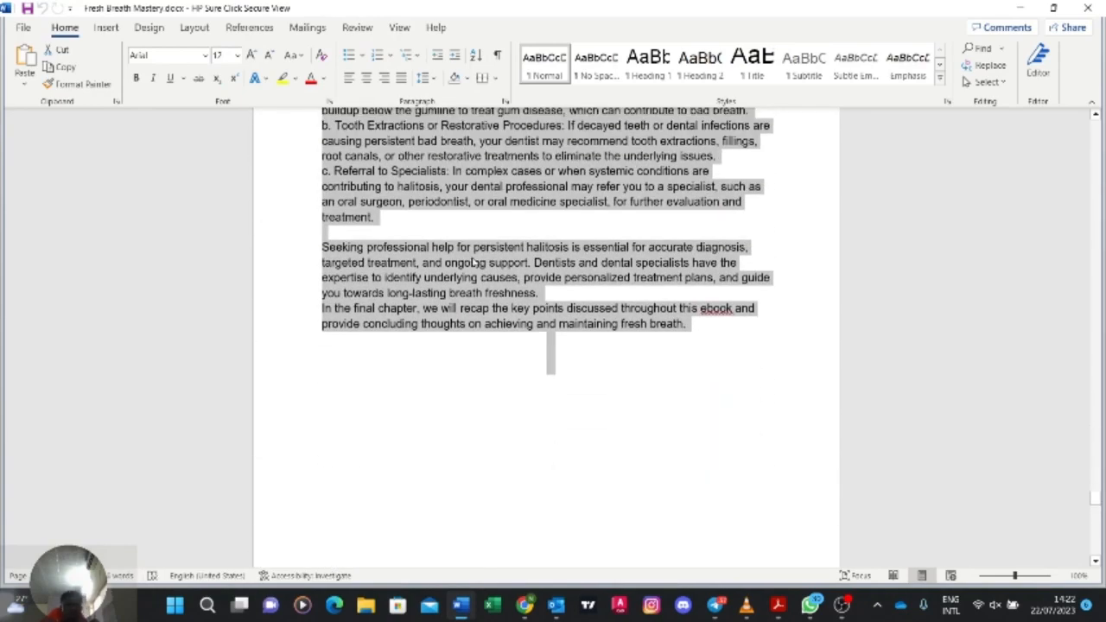
pyautogui.scroll(1, 479, 426)
# Paste the copied body over the chapter five placeholder text in the 6 x 9 template.
pyautogui.moveTo(461, 600)
pyautogui.click(383, 527)
pyautogui.scroll(-5, 173, 341)
pyautogui.moveTo(173, 341); pyautogui.dragTo(369, 419)
pyautogui.scroll(5, 369, 419)
pyautogui.hotkey('ctrl', 'v')
# Remove the blank lines above 6 CHAPTER NAME and return to the manuscript's Conclusion.
pyautogui.scroll(3, 597, 412)
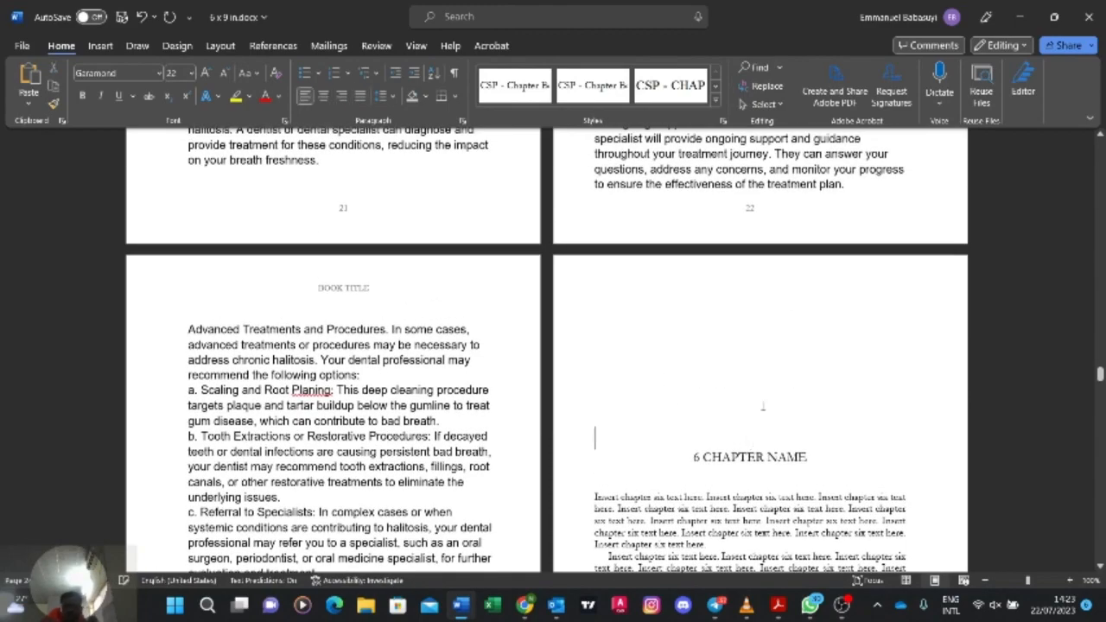
pyautogui.press('BackSpace')
pyautogui.press('BackSpace')
pyautogui.press('BackSpace')
pyautogui.press('BackSpace')
pyautogui.scroll(3, 540, 437)
pyautogui.scroll(9, 540, 436)
pyautogui.scroll(-3, 541, 424)
pyautogui.scroll(-3, 605, 363)
pyautogui.scroll(-6, 672, 312)
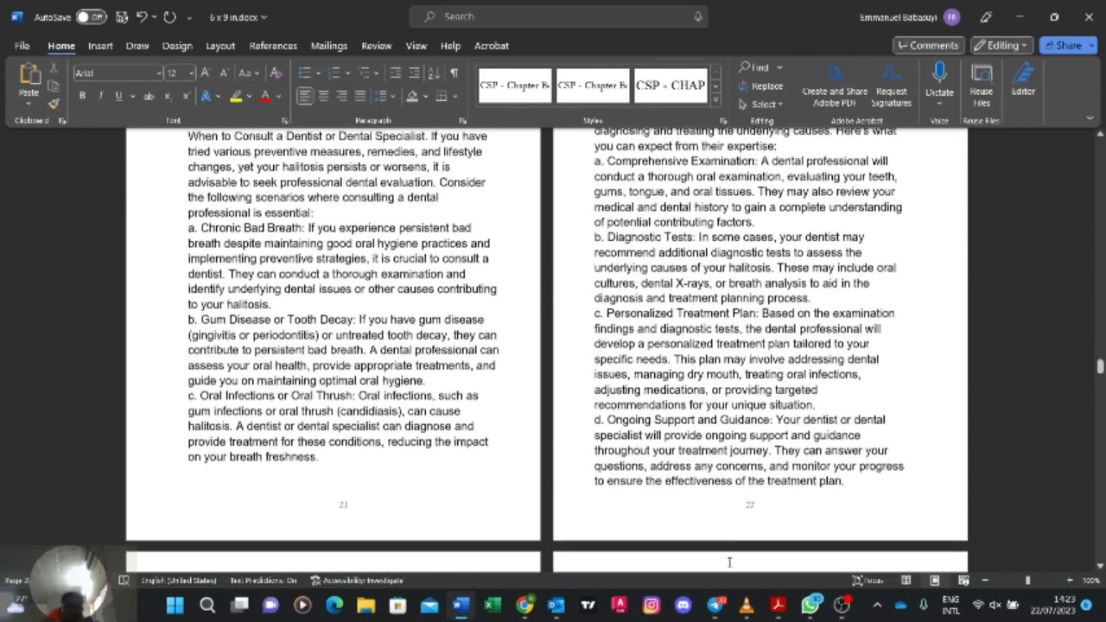
pyautogui.moveTo(467, 603)
pyautogui.click(478, 572)
pyautogui.scroll(-6, 603, 330)
# Paste Conclusion over 6 CHAPTER NAME and make the CONCLUSION heading bold.
pyautogui.moveTo(522, 342); pyautogui.dragTo(486, 348)
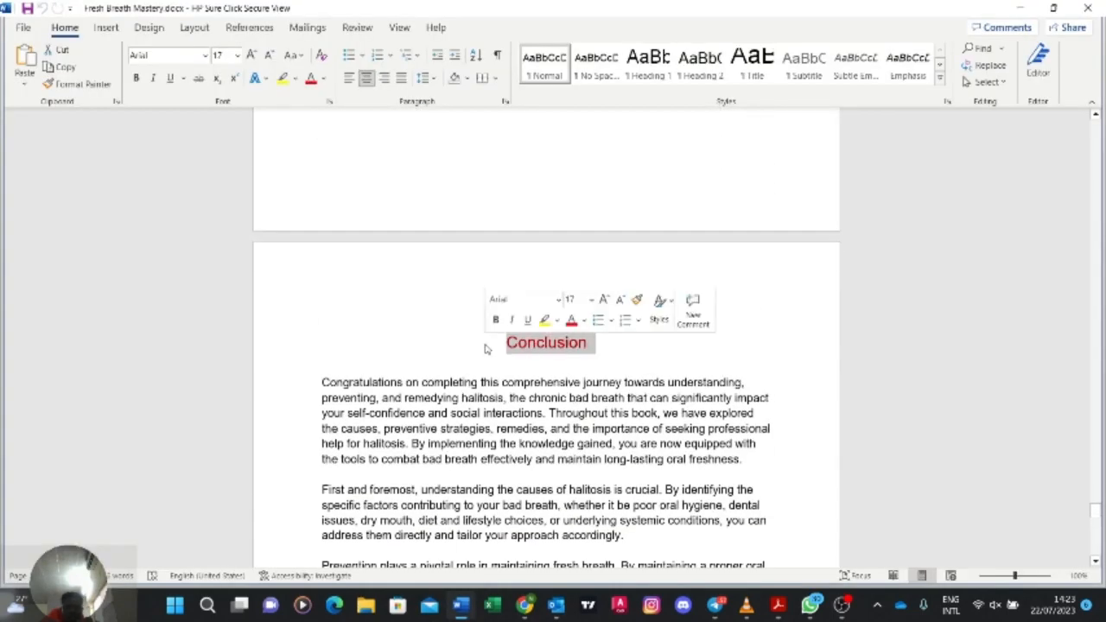
pyautogui.moveTo(461, 603)
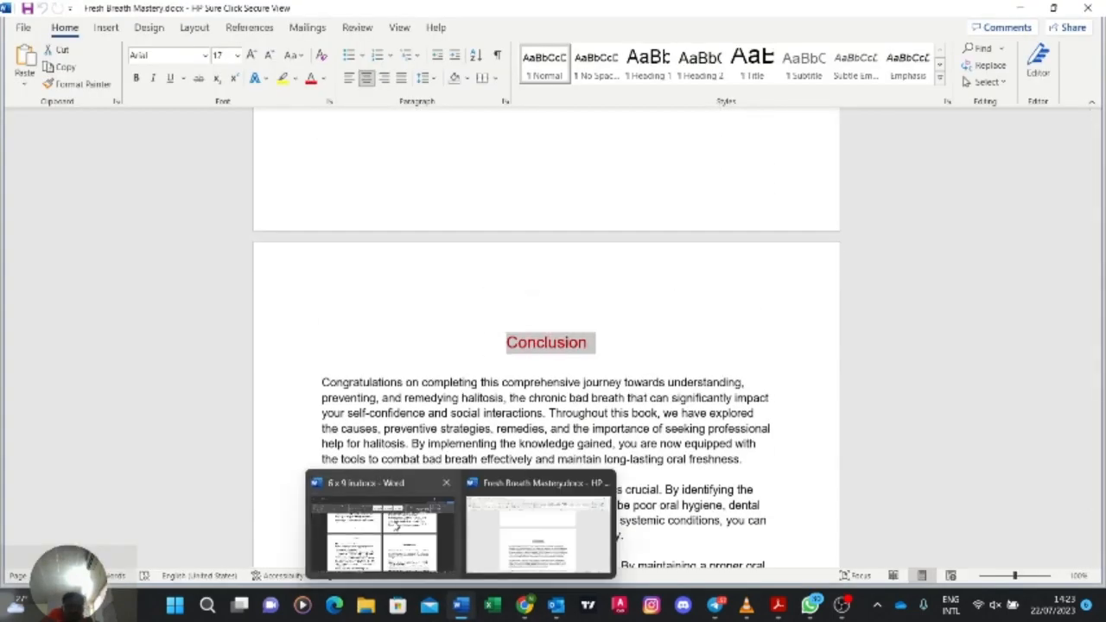
pyautogui.click(382, 529)
pyautogui.click(805, 372)
pyautogui.rightClick(688, 373)
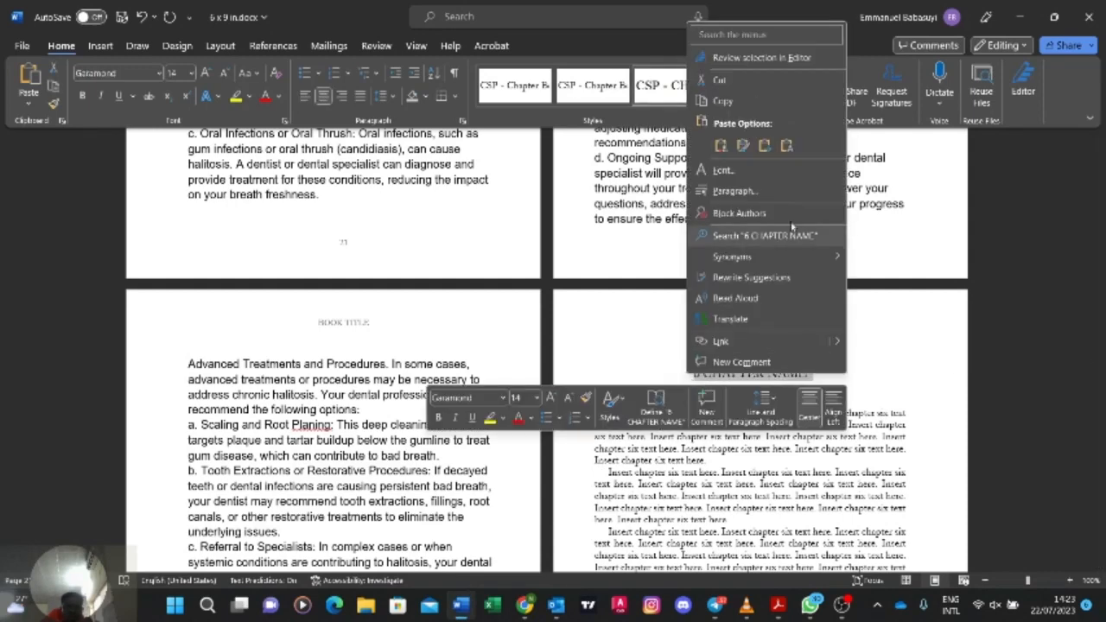
pyautogui.click(783, 147)
pyautogui.moveTo(750, 371); pyautogui.dragTo(702, 373)
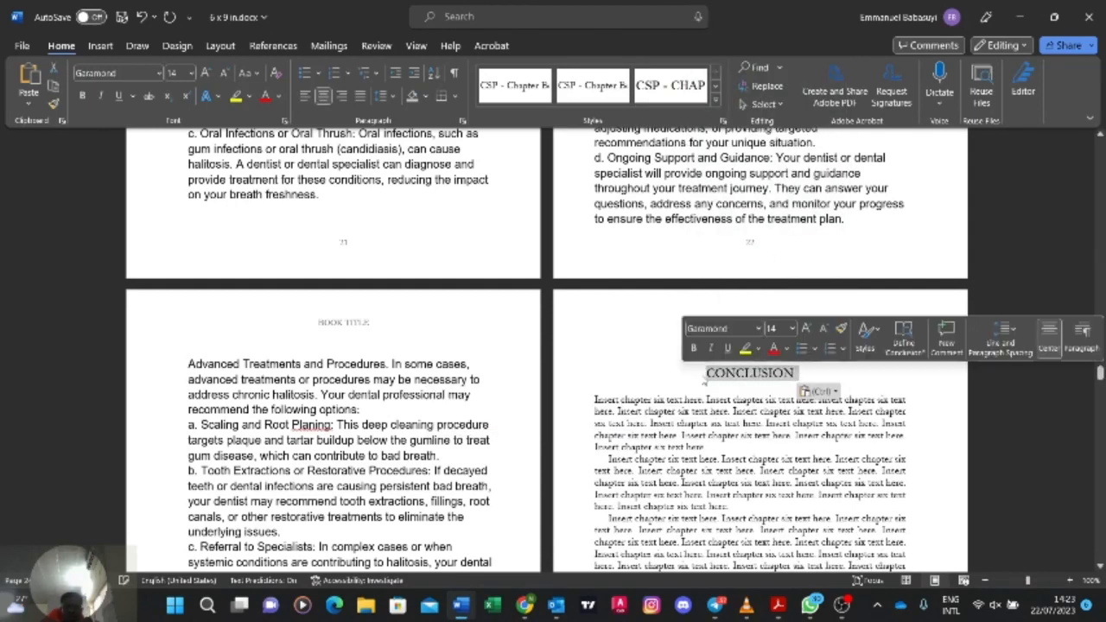
pyautogui.hotkey('ctrl', 'b')
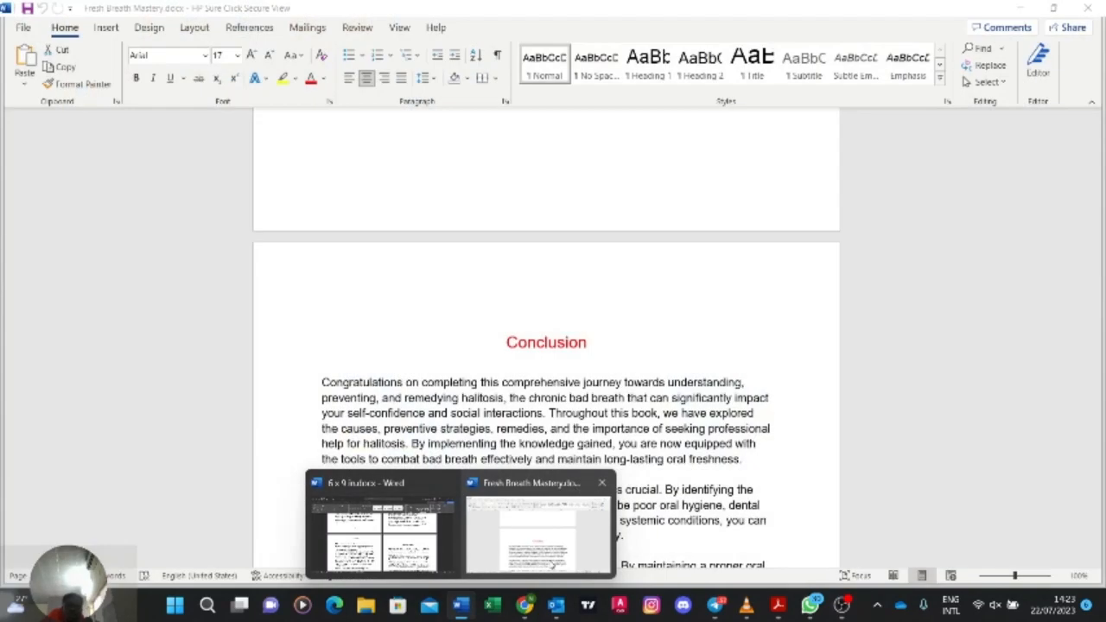
# Copy the conclusion text from Congratulations onward and clear the remaining placeholder text through chapter seven.
pyautogui.click(543, 467)
pyautogui.moveTo(330, 380); pyautogui.dragTo(427, 567)
pyautogui.moveTo(427, 570); pyautogui.dragTo(505, 411)
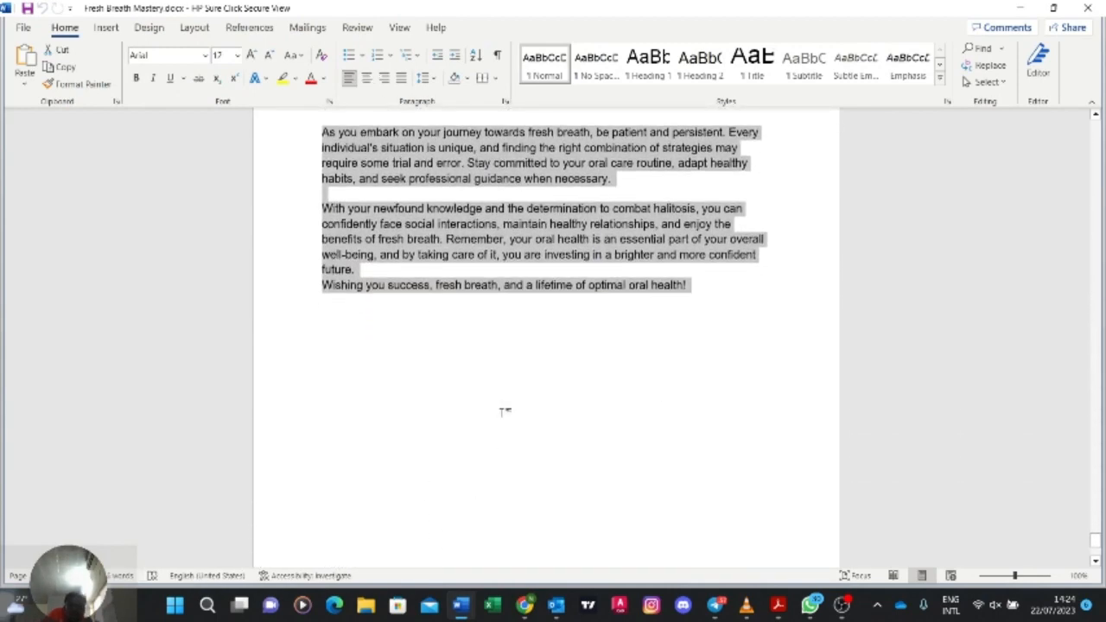
pyautogui.moveTo(461, 605)
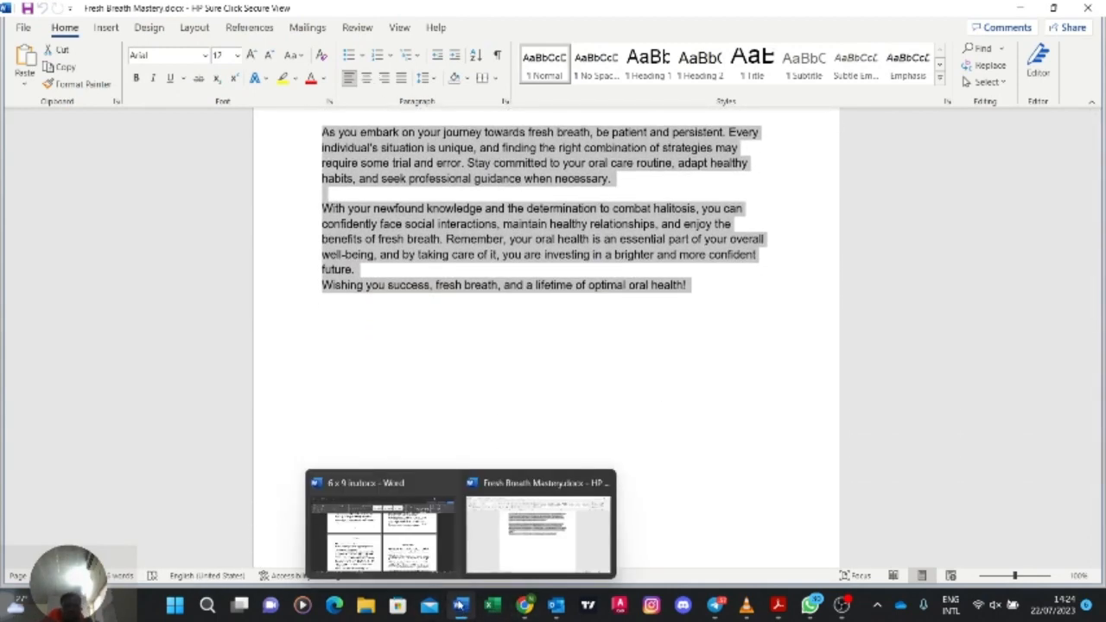
pyautogui.click(385, 535)
pyautogui.moveTo(595, 399); pyautogui.dragTo(461, 268)
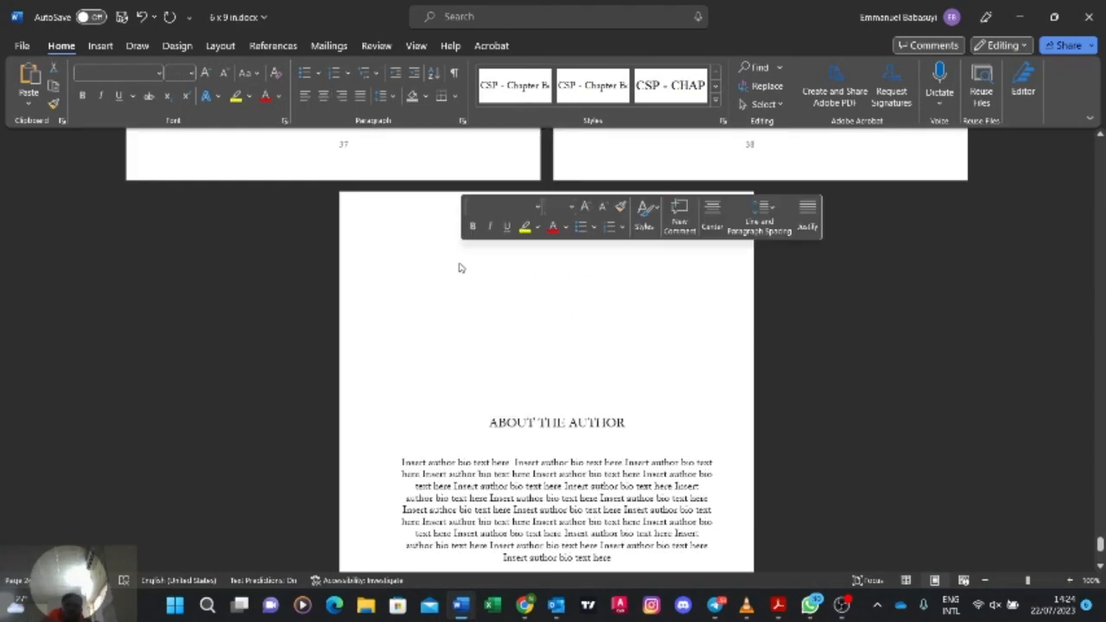
pyautogui.press('Delete')
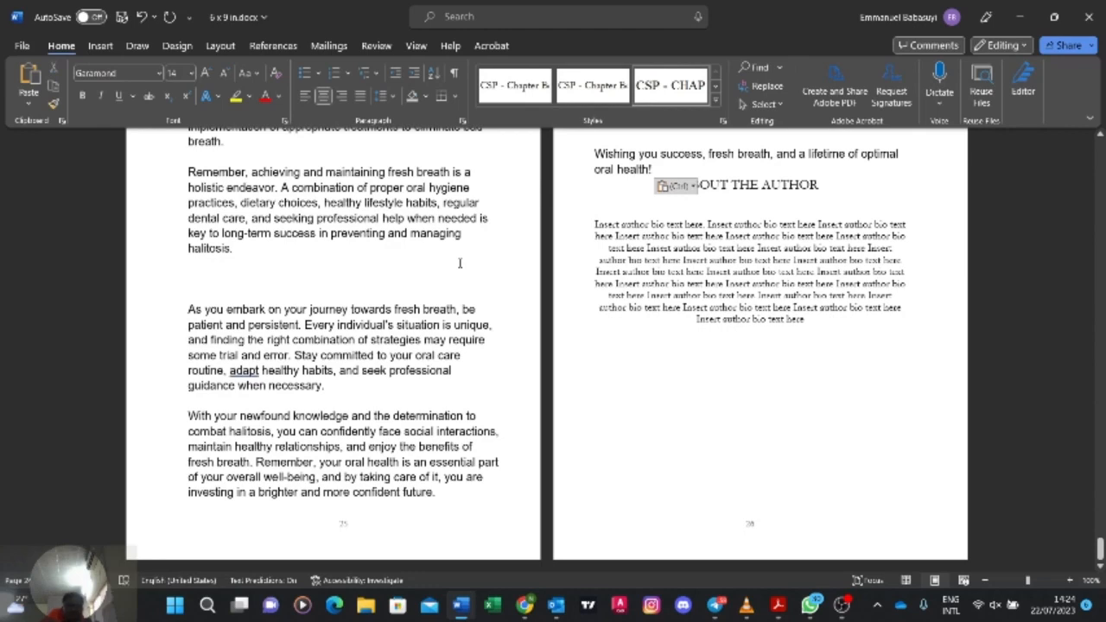
# Add an empty line after 'oral health!' and select the About the Author heading and bio.
pyautogui.scroll(3, 608, 358)
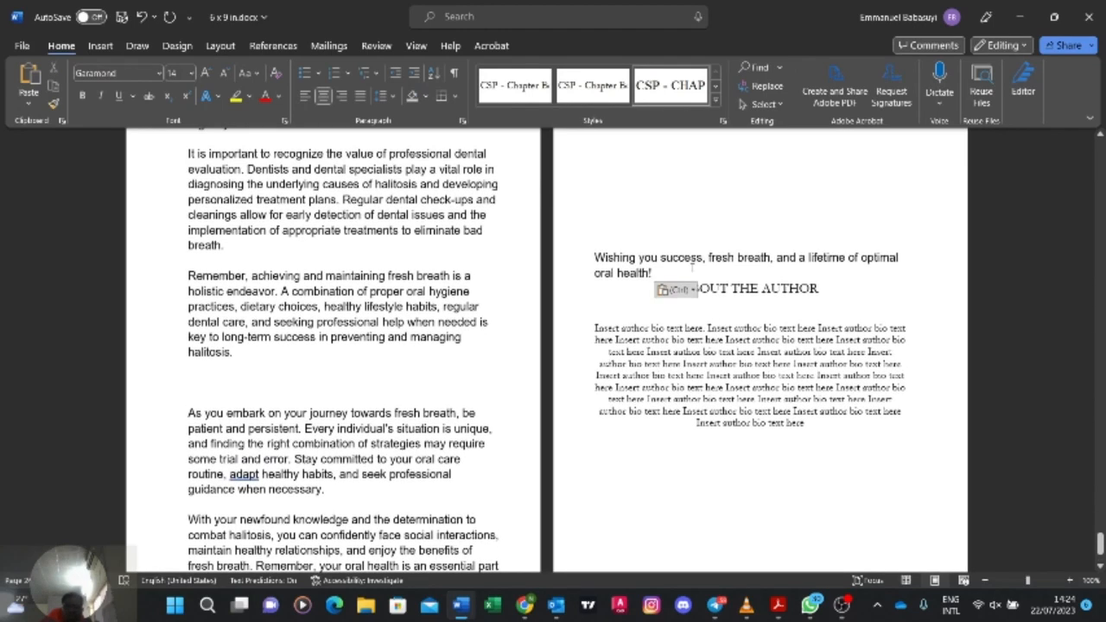
pyautogui.click(780, 273)
pyautogui.press('Return')
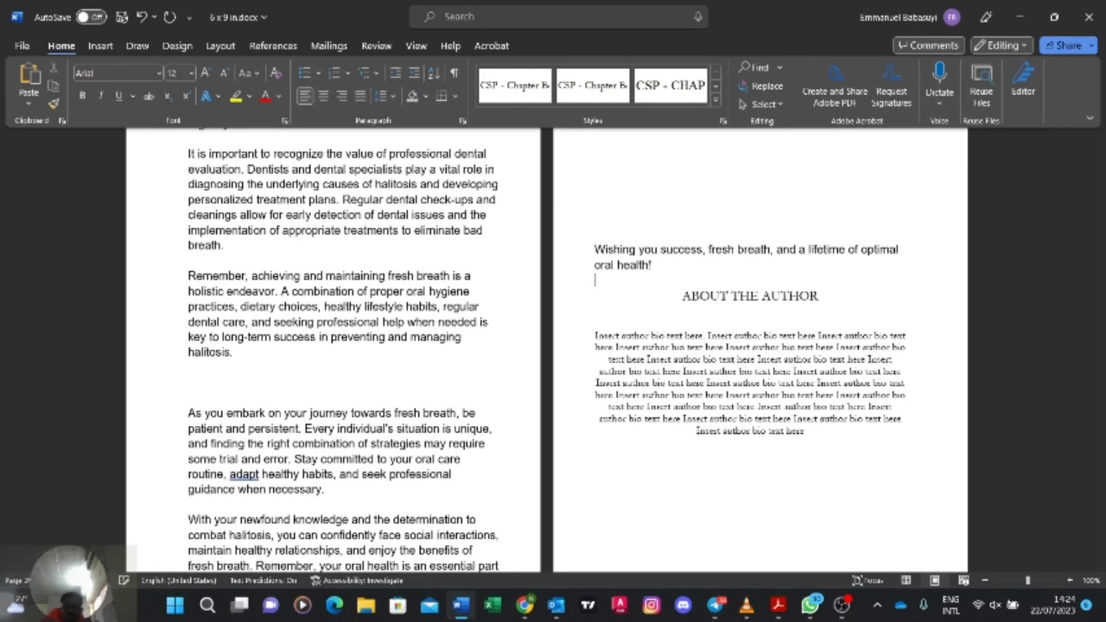
pyautogui.scroll(-3, 765, 355)
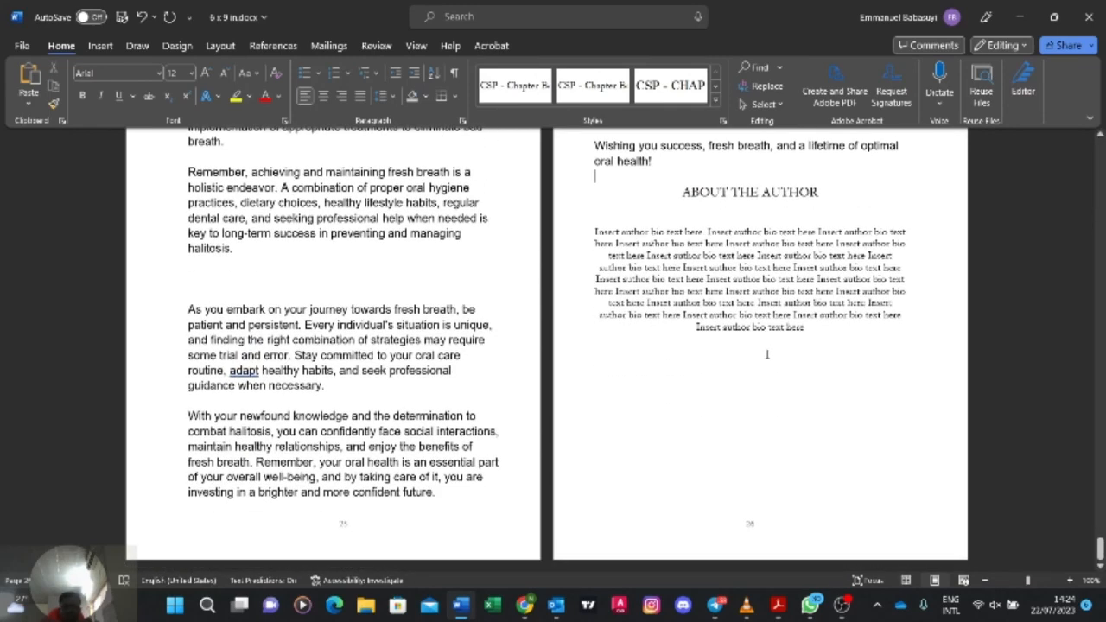
pyautogui.scroll(3, 766, 355)
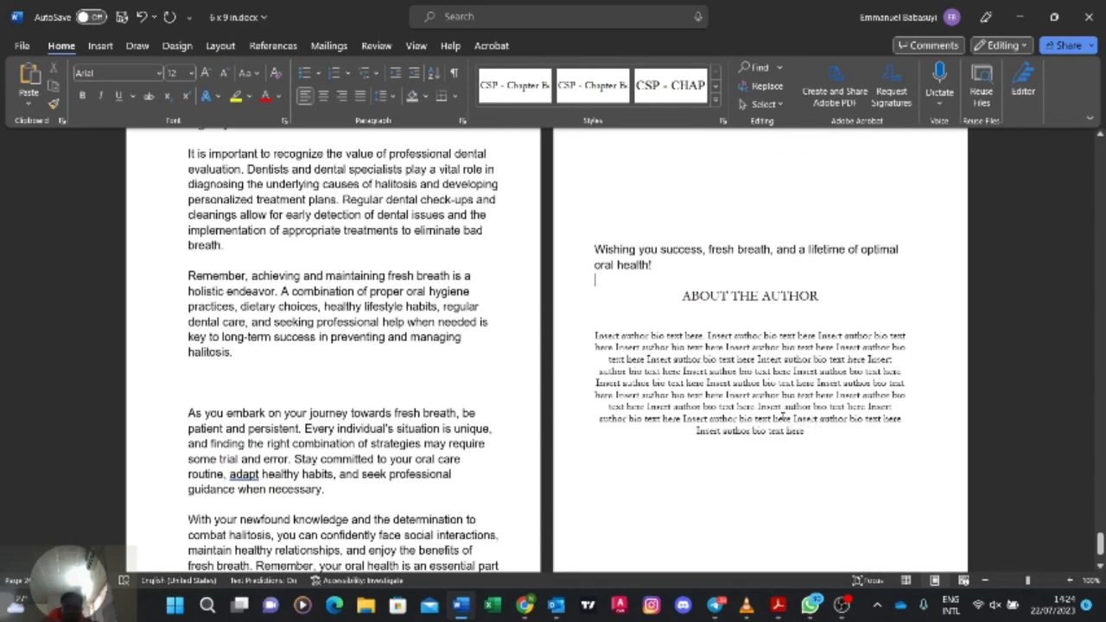
pyautogui.moveTo(814, 431)
pyautogui.mouseDown()
pyautogui.moveTo(699, 358)
pyautogui.moveTo(646, 270)
pyautogui.mouseUp()
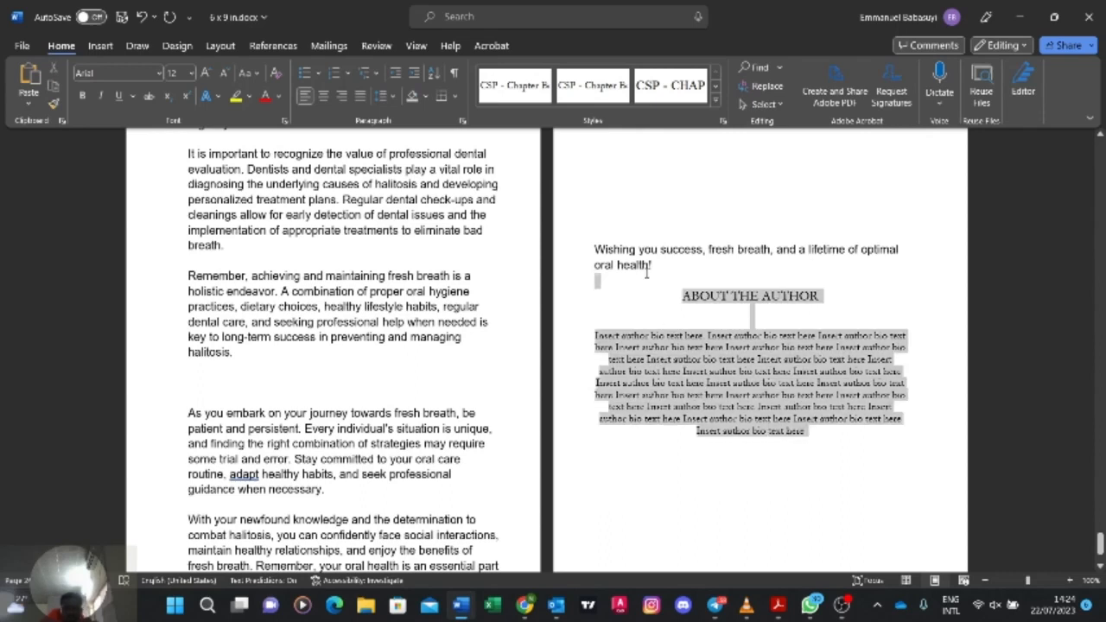
# Delete the About the Author section and move the closing paragraph onto its own page.
pyautogui.press('Delete')
pyautogui.click(608, 323)
pyautogui.press('BackSpace')
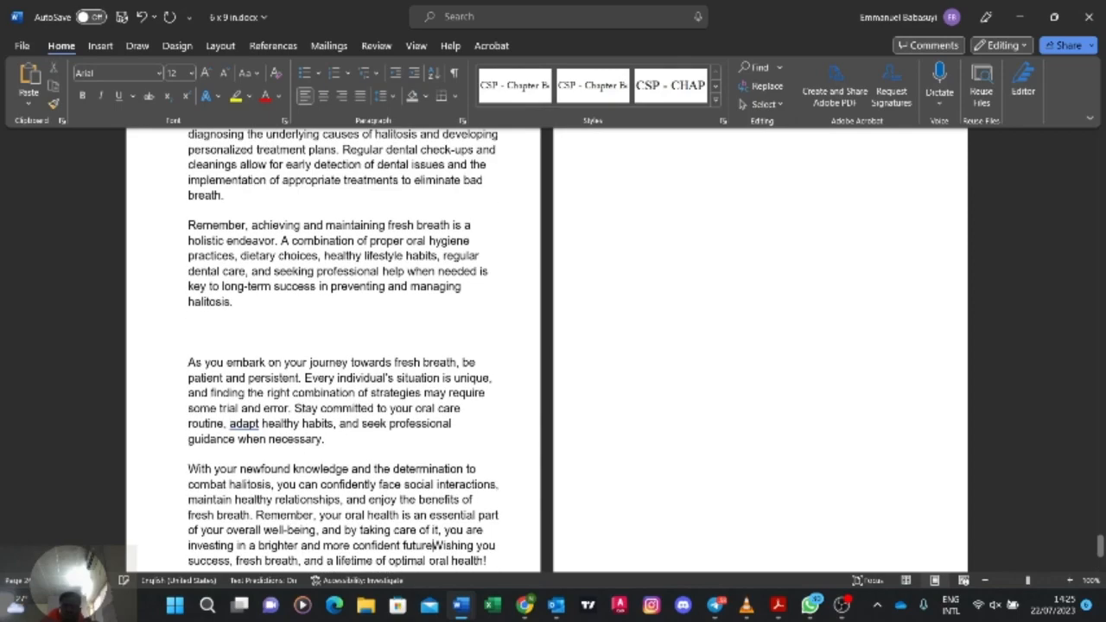
pyautogui.scroll(7, 706, 337)
pyautogui.scroll(-8, 705, 350)
pyautogui.scroll(-1, 707, 351)
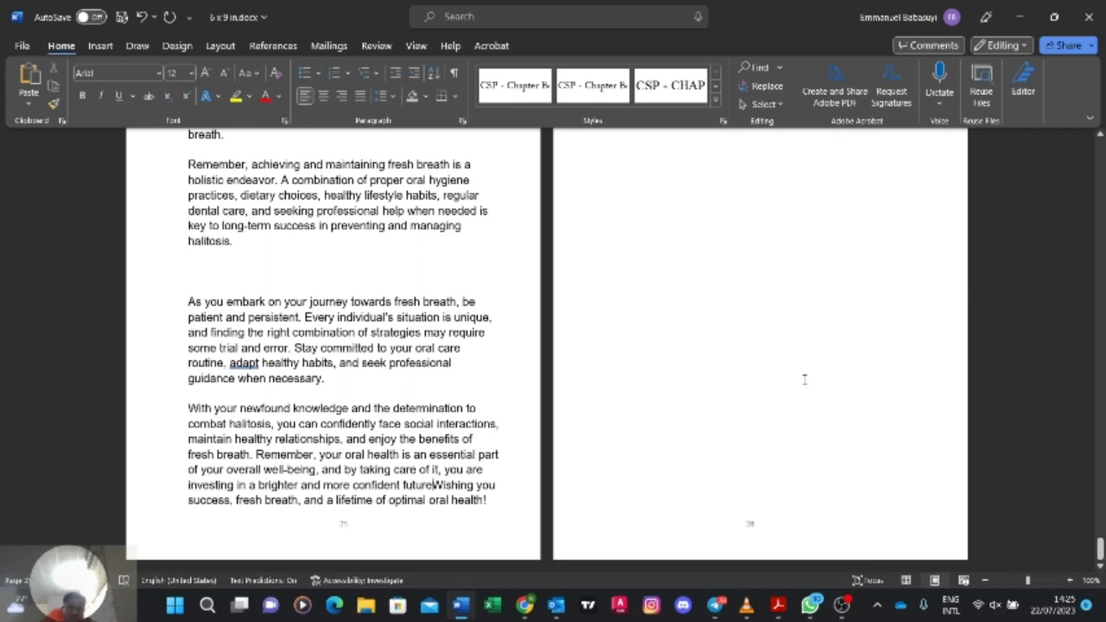
pyautogui.write('.')
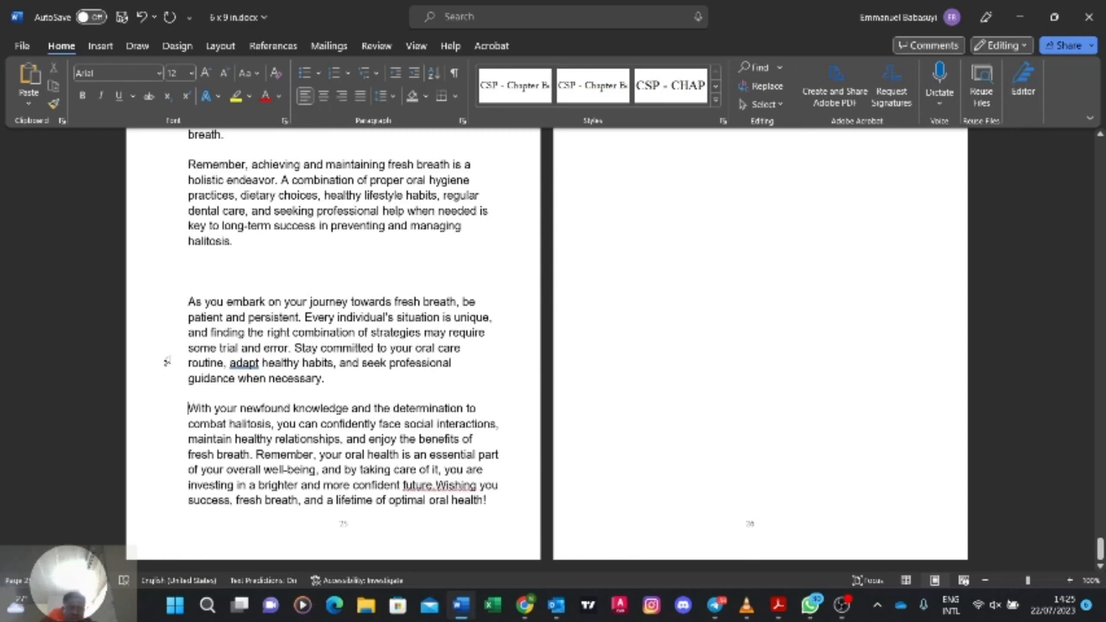
pyautogui.hotkey('ctrl', 'Return')
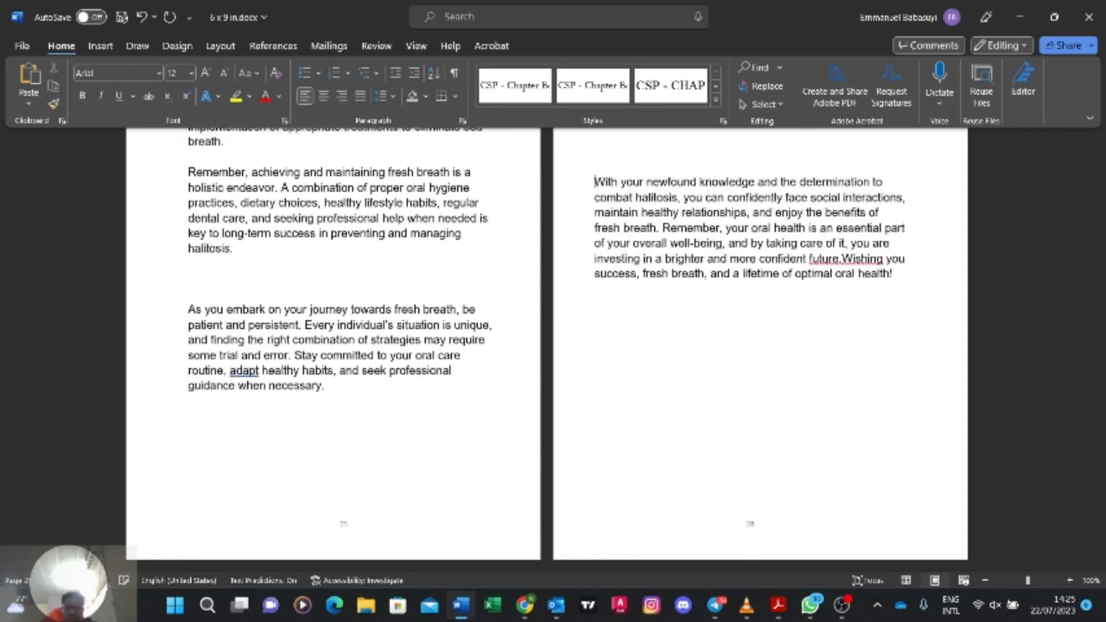
# Insert the missing space after 'future.' and undo the stray edit to 'optimal'.
pyautogui.rightClick(844, 264)
pyautogui.click(817, 331)
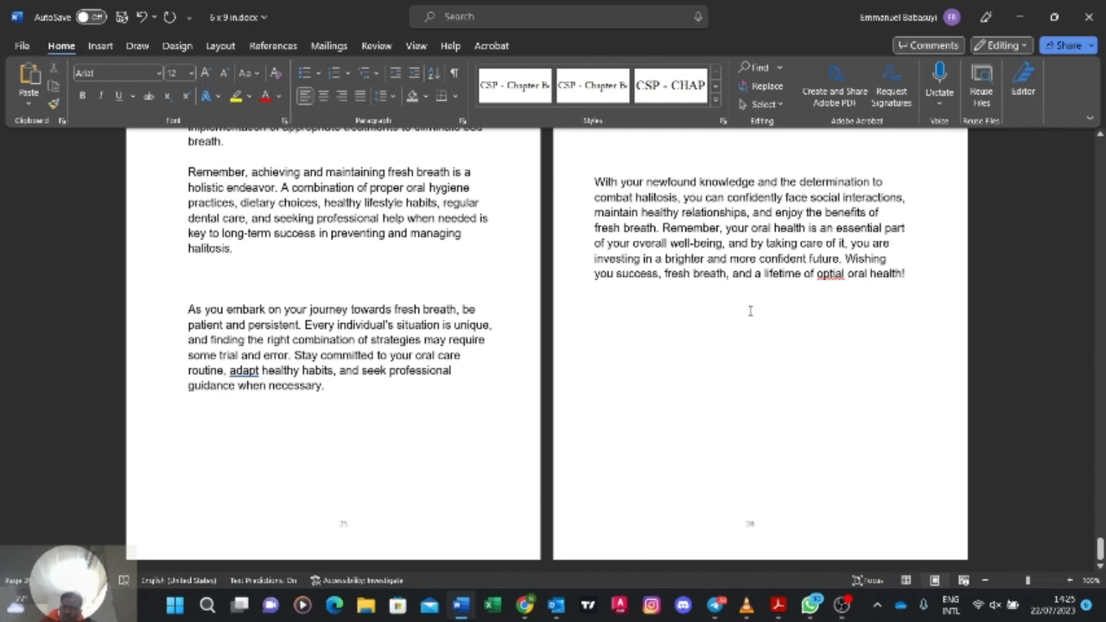
pyautogui.click(143, 17)
pyautogui.click(142, 17)
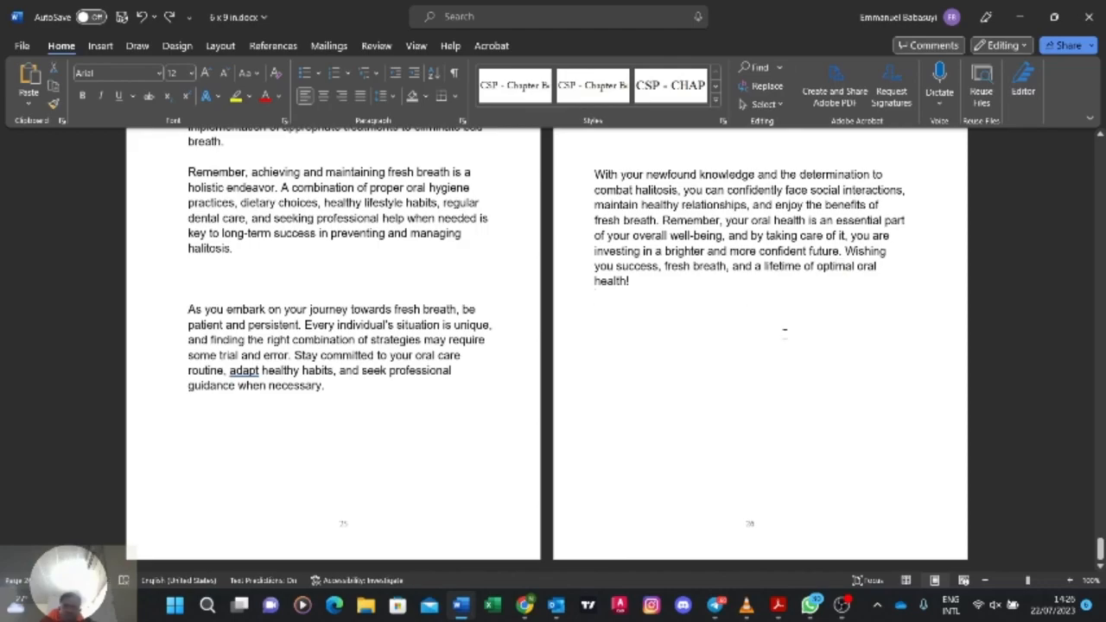
# Set the CONTENTS heading to 16 pt bold.
pyautogui.scroll(7, 788, 333)
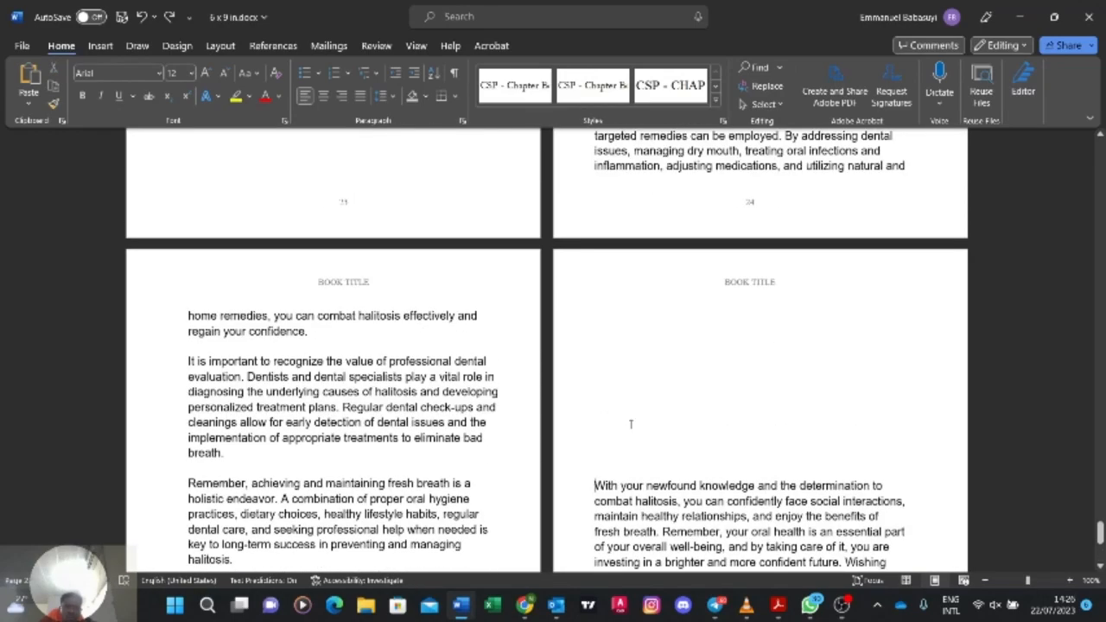
pyautogui.scroll(15, 682, 395)
pyautogui.scroll(15, 683, 395)
pyautogui.scroll(20, 696, 303)
pyautogui.scroll(20, 696, 296)
pyautogui.scroll(20, 700, 314)
pyautogui.scroll(20, 700, 316)
pyautogui.scroll(-5, 696, 318)
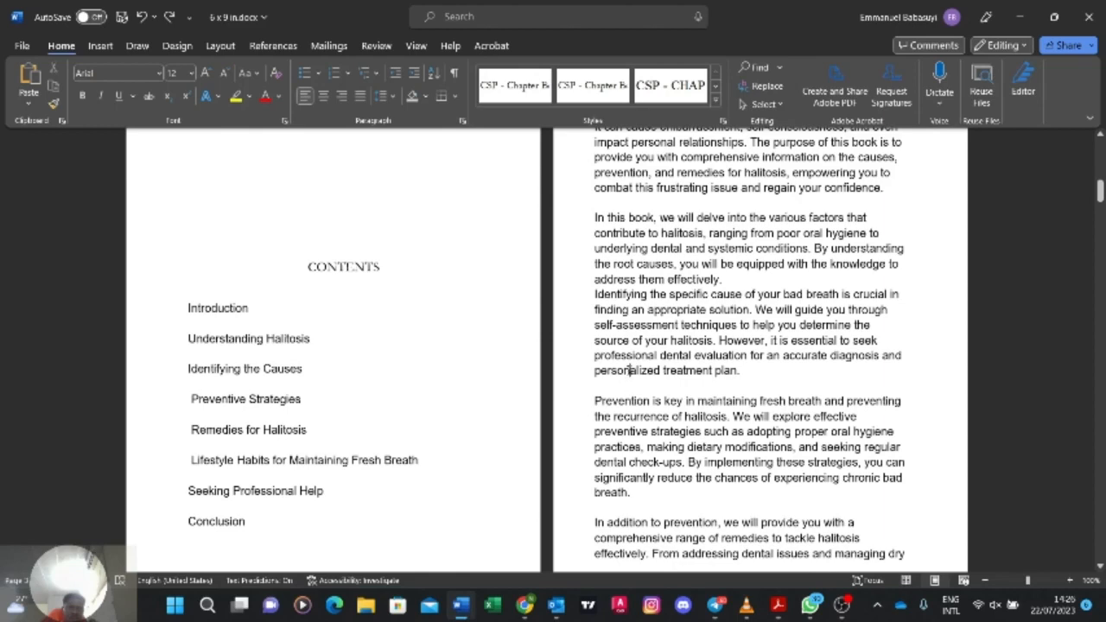
pyautogui.scroll(8, 350, 307)
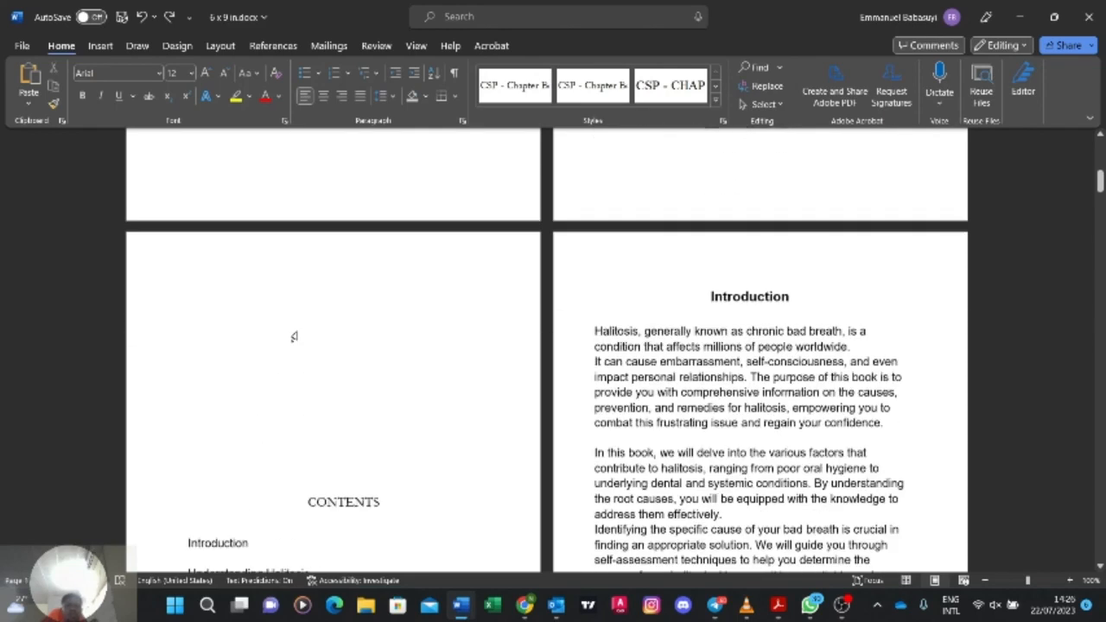
pyautogui.scroll(-4, 288, 324)
pyautogui.moveTo(385, 436); pyautogui.dragTo(278, 436)
pyautogui.click(191, 73)
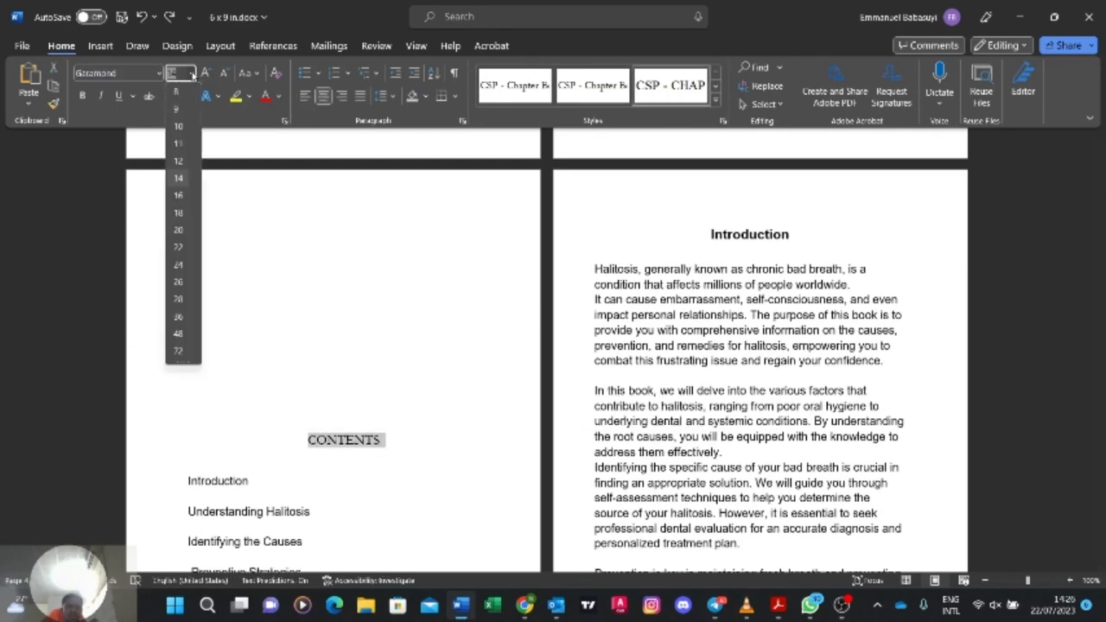
pyautogui.click(182, 197)
pyautogui.hotkey('ctrl', 'b')
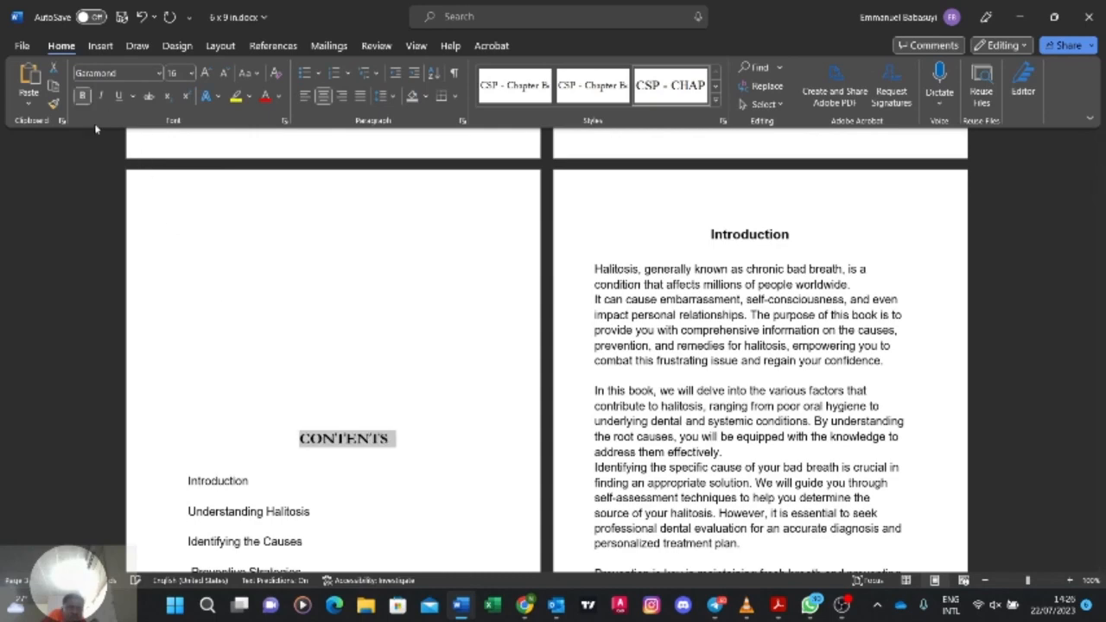
pyautogui.click(439, 445)
# Centre the CONTENTS heading on its page.
pyautogui.scroll(5, 439, 397)
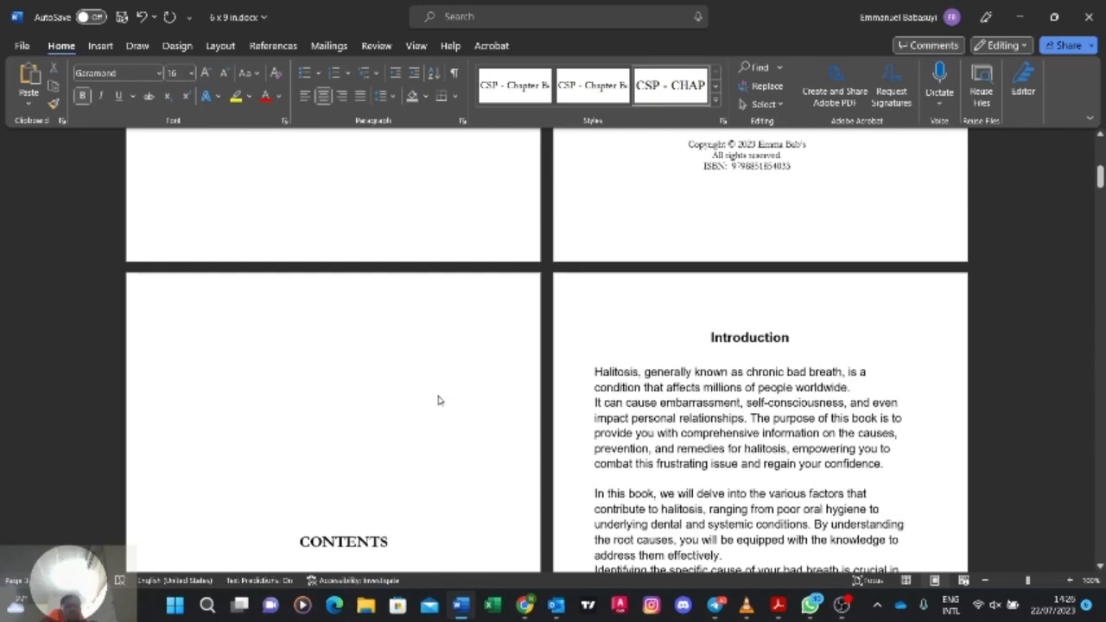
pyautogui.scroll(-4, 439, 407)
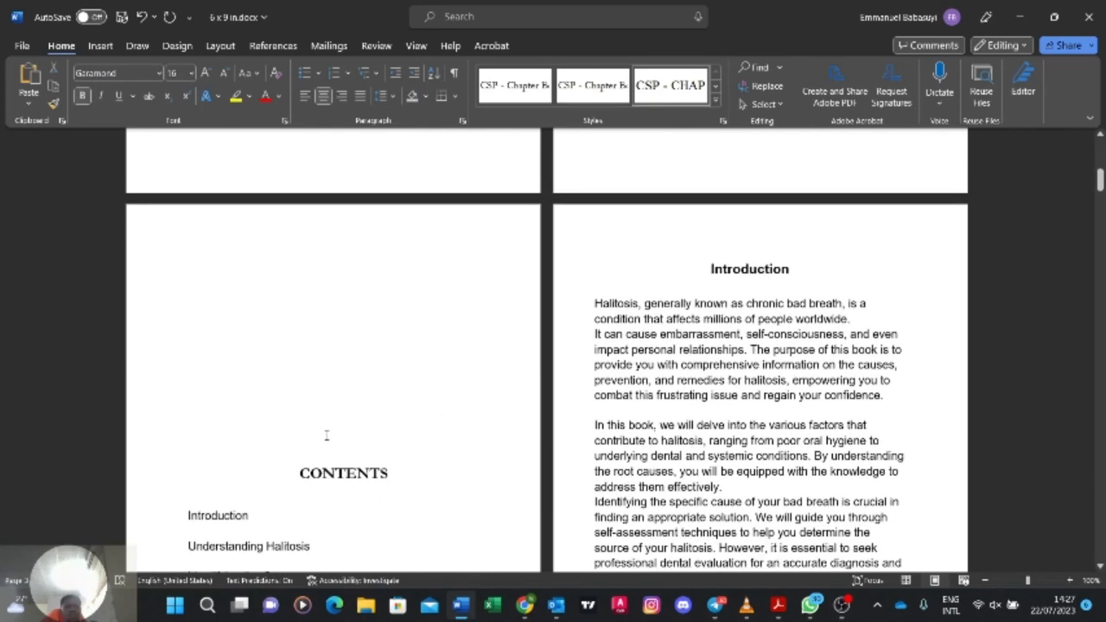
pyautogui.click(290, 466)
pyautogui.press('BackSpace')
pyautogui.press('BackSpace')
pyautogui.press('BackSpace')
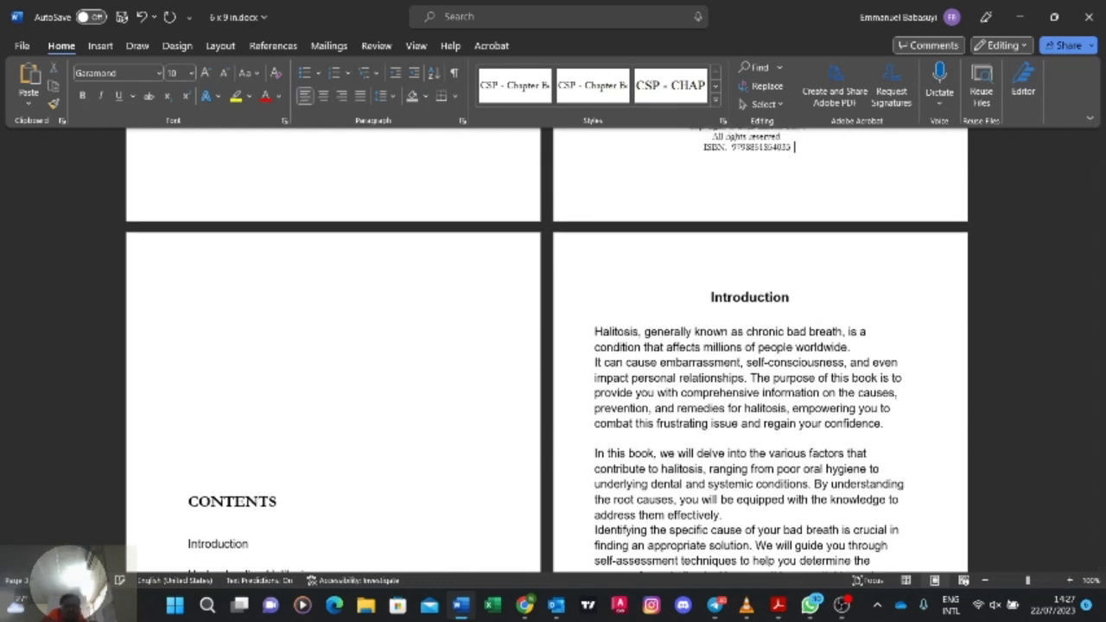
pyautogui.moveTo(175, 500); pyautogui.dragTo(290, 508)
pyautogui.click(323, 96)
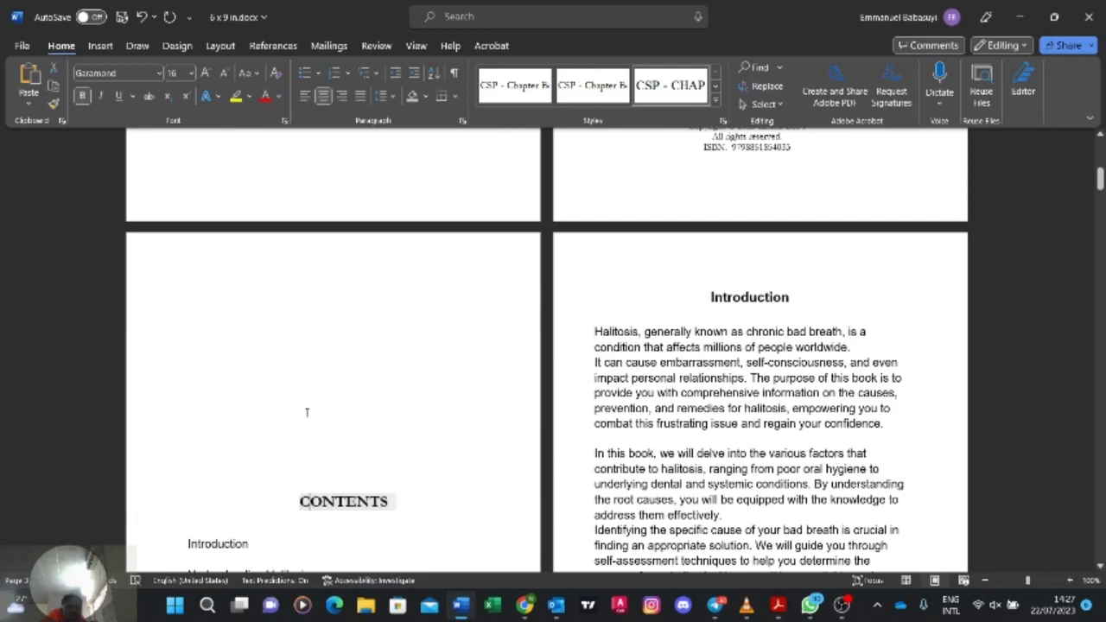
pyautogui.click(374, 523)
pyautogui.scroll(-8, 374, 526)
pyautogui.scroll(-6, 375, 525)
pyautogui.scroll(8, 374, 526)
# Save the template under the new name Fresh Breath.docx on OneDrive.
pyautogui.click(22, 45)
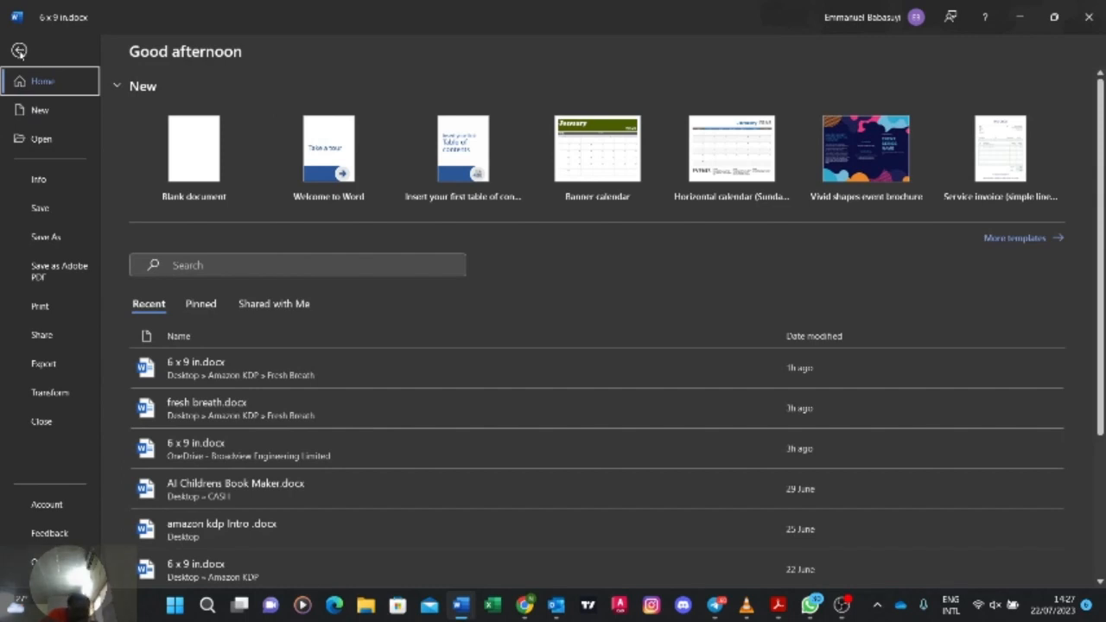
pyautogui.click(45, 238)
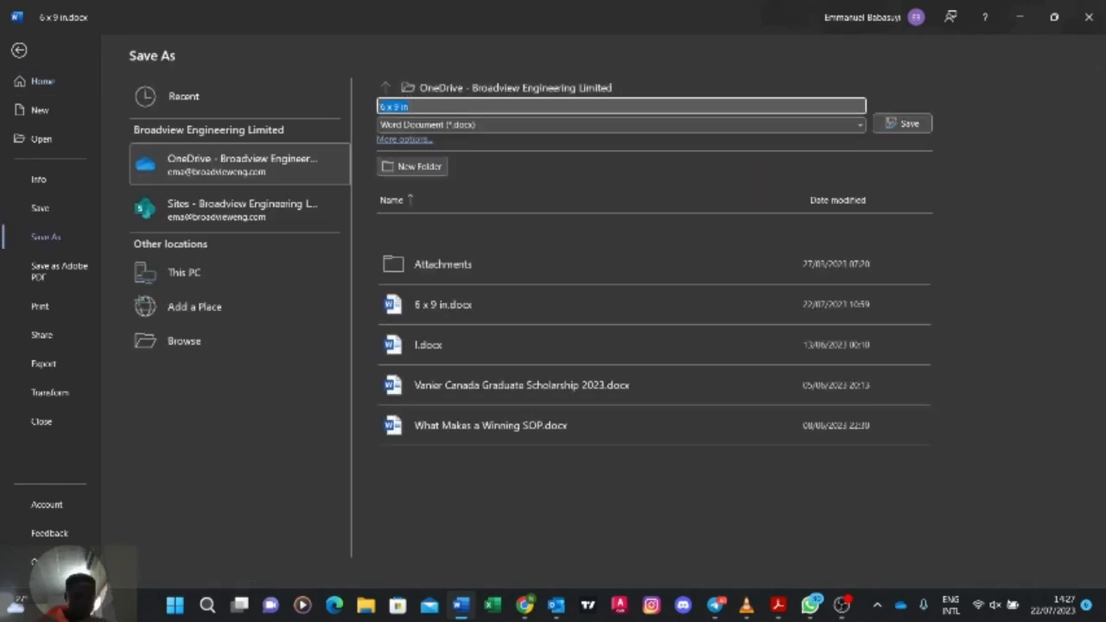
pyautogui.write('Fresh Breath')
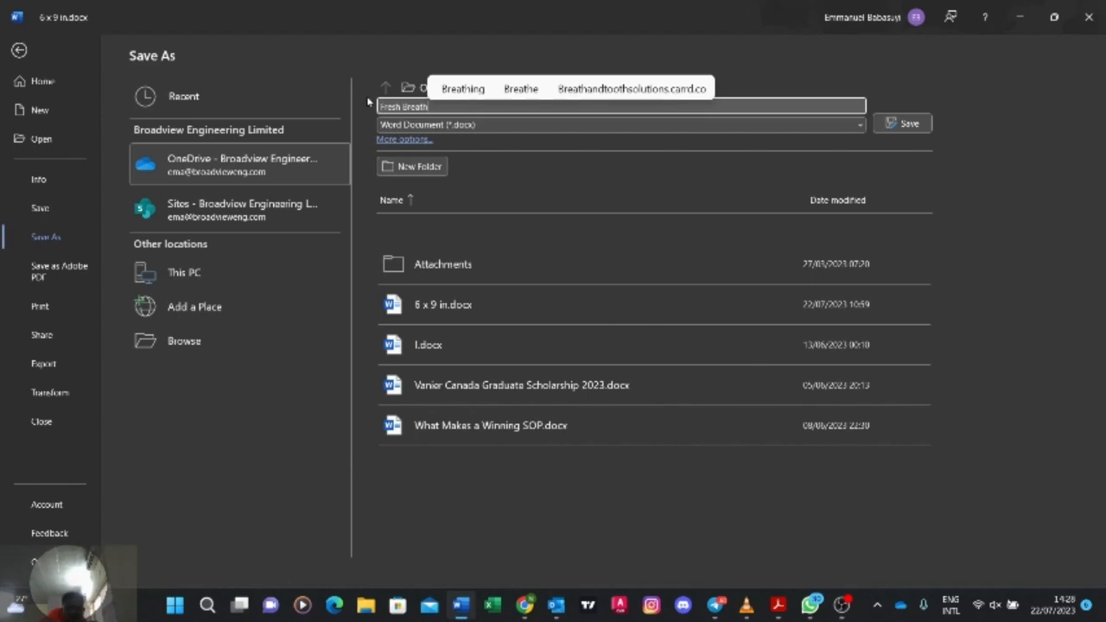
pyautogui.press('Return')
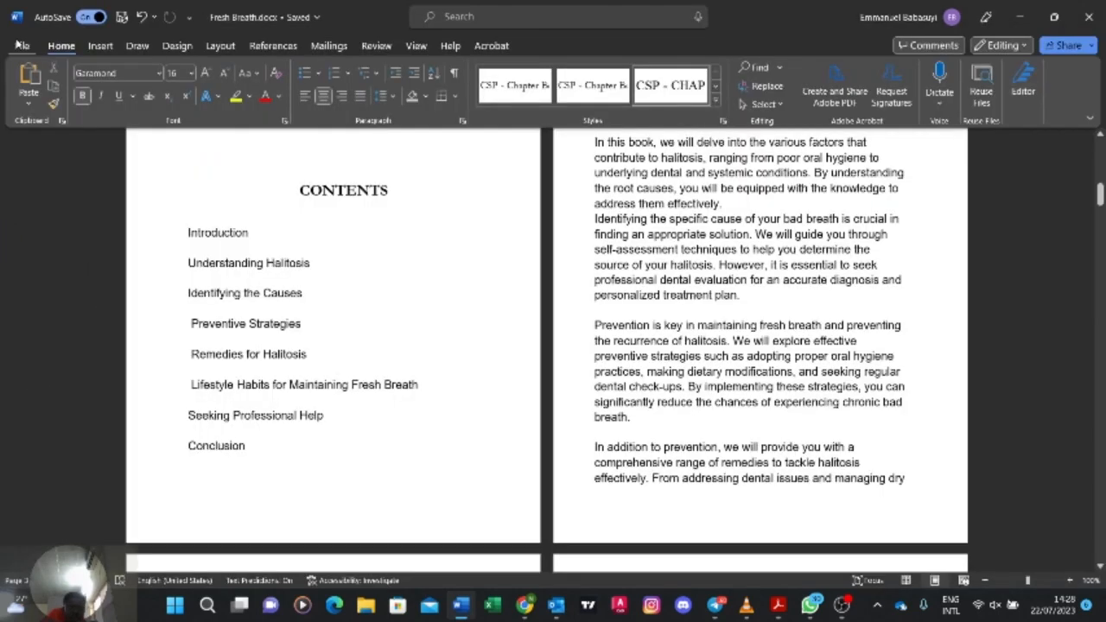
# Save as Adobe PDF to Desktop > Amazon KDP as Fresh Breath.pdf, viewing the result.
pyautogui.click(22, 44)
pyautogui.click(37, 240)
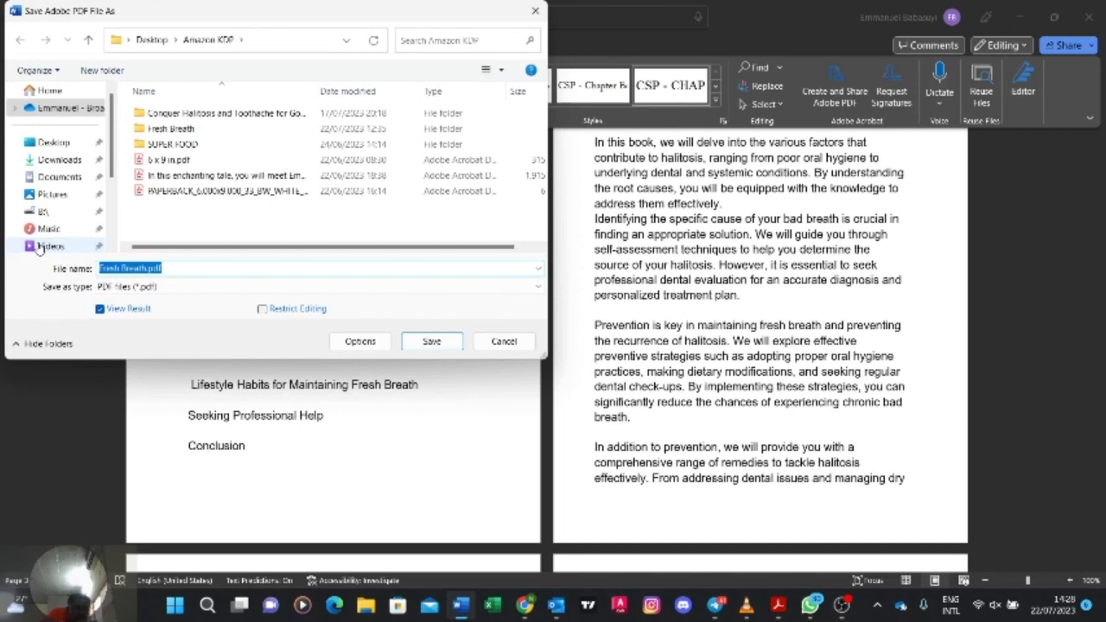
pyautogui.click(431, 341)
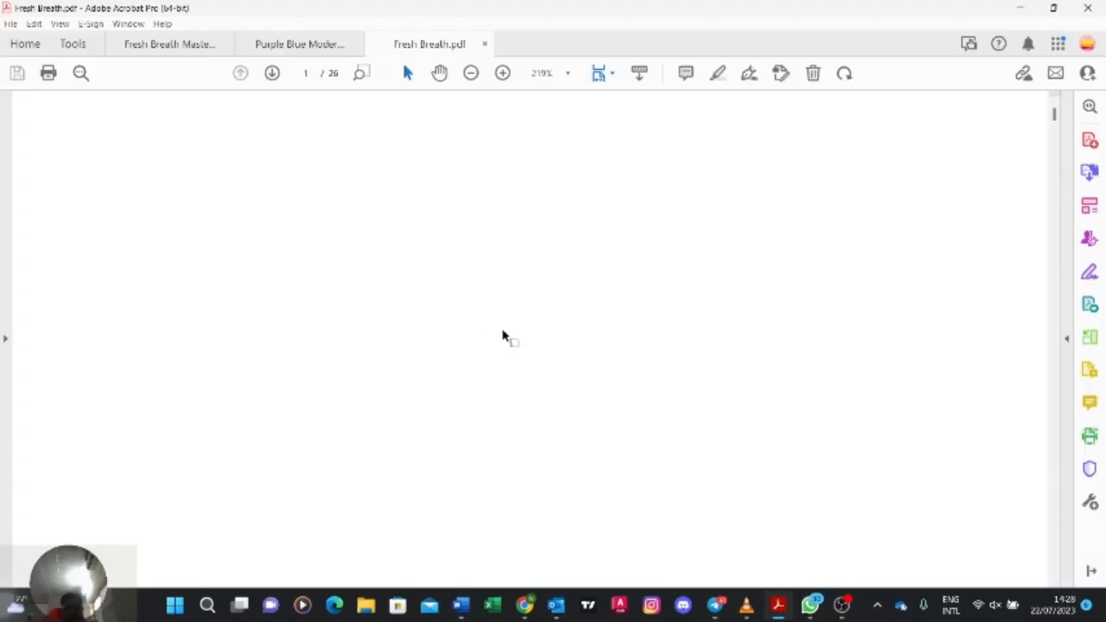
# Zoom the Fresh Breath PDF out to 73%, scroll through its pages, and enter Edit PDF mode.
pyautogui.click(470, 74)
pyautogui.click(470, 73)
pyautogui.click(470, 73)
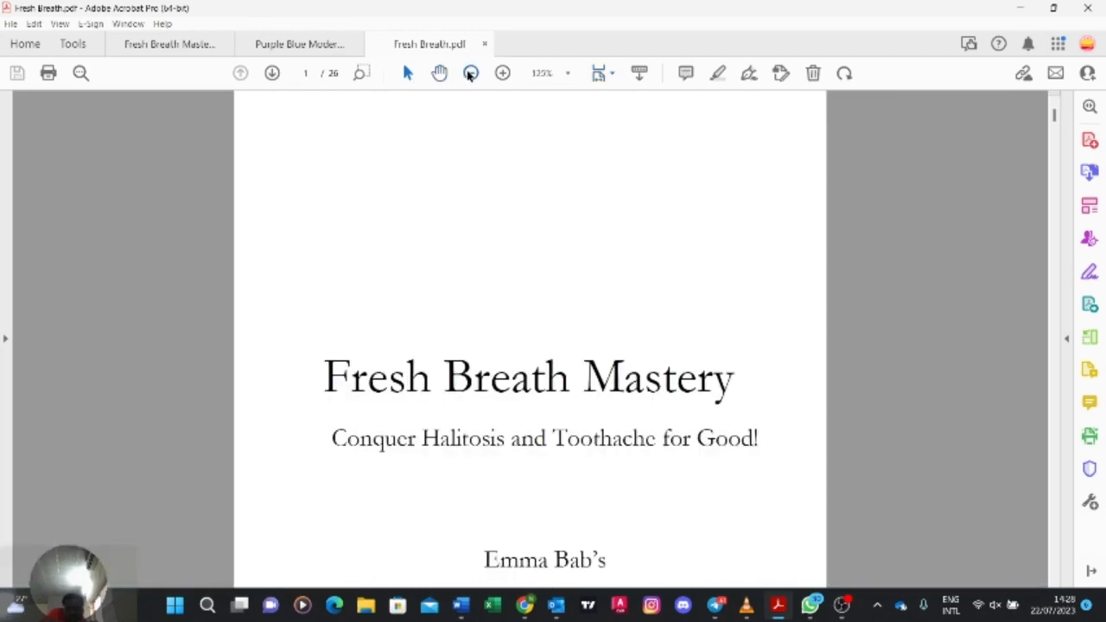
pyautogui.click(470, 73)
pyautogui.click(471, 73)
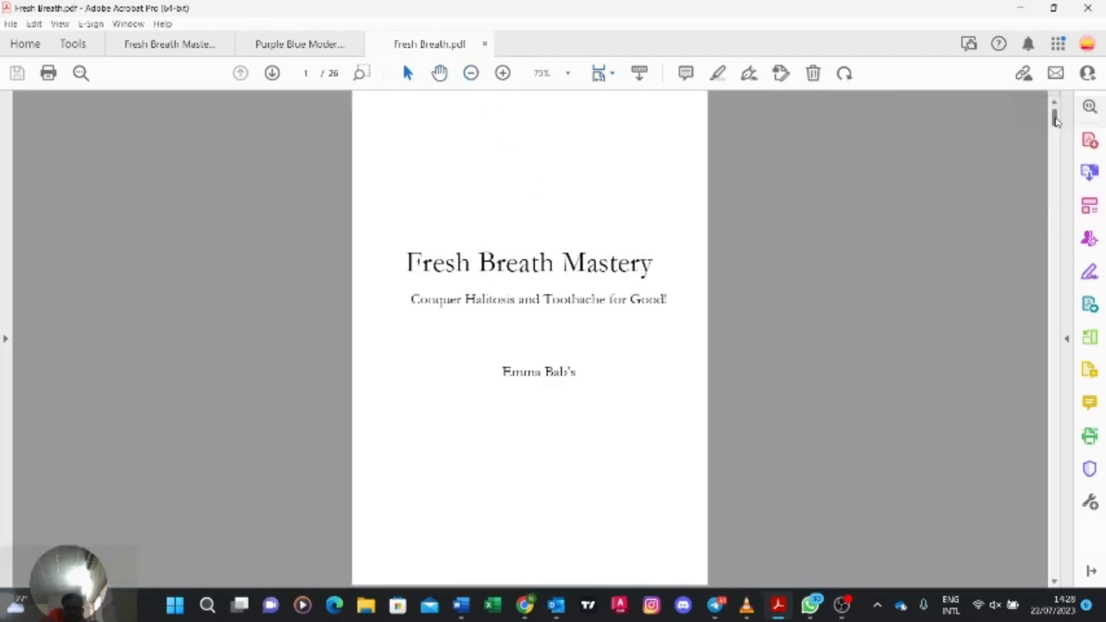
pyautogui.moveTo(1054, 123); pyautogui.dragTo(1090, 207)
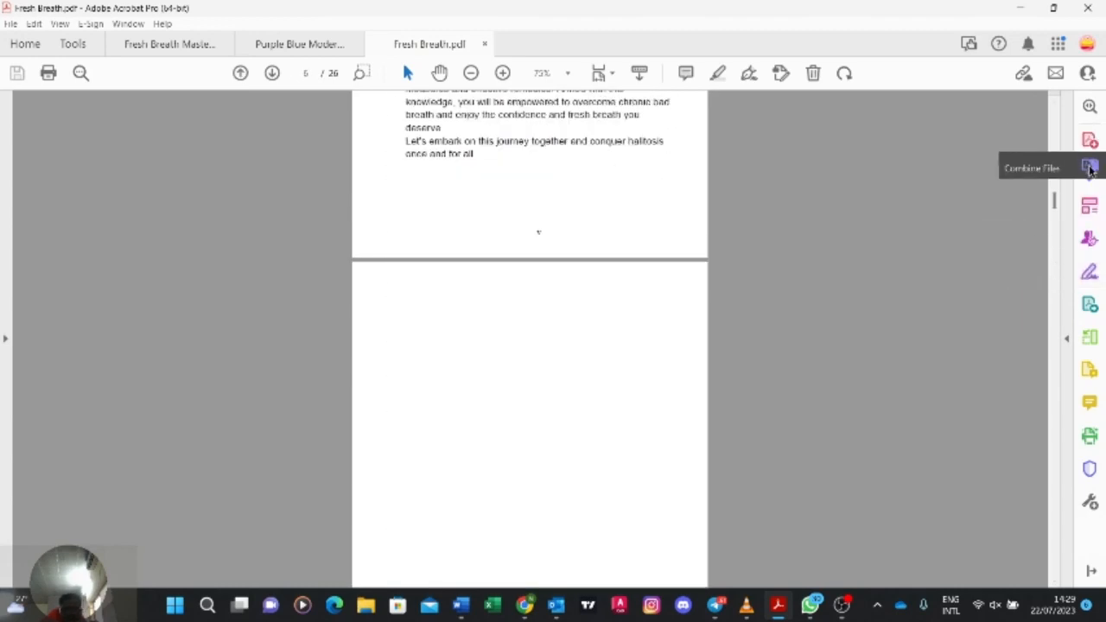
pyautogui.click(1089, 201)
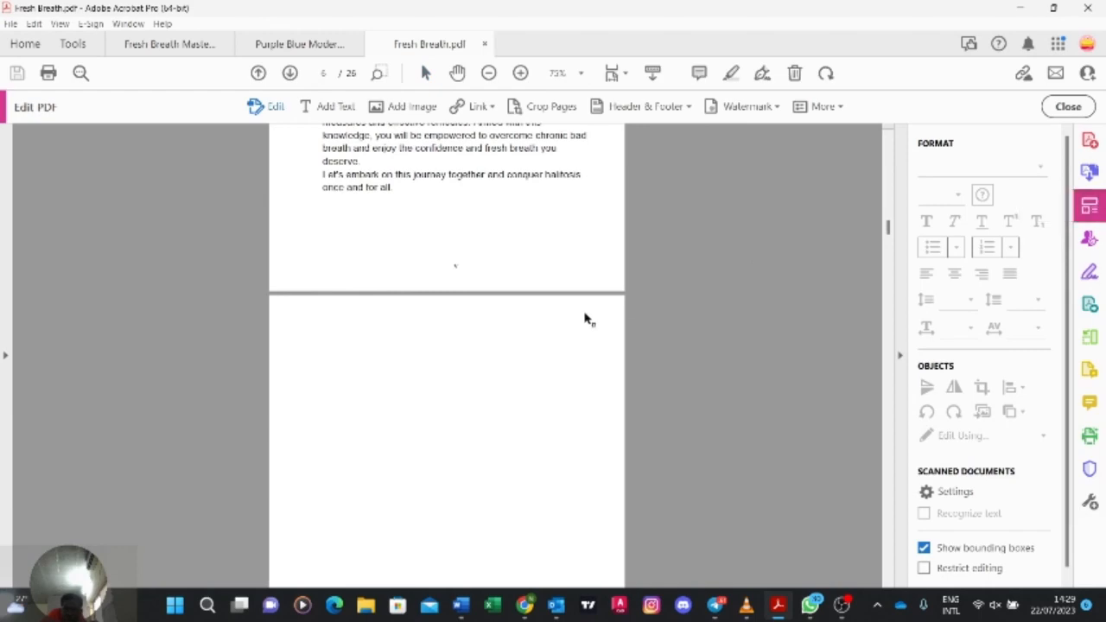
# Replace the first BOOK TITLE header with 'Fresh Breath Mastery' and select the new text.
pyautogui.scroll(5, 584, 313)
pyautogui.click(448, 226)
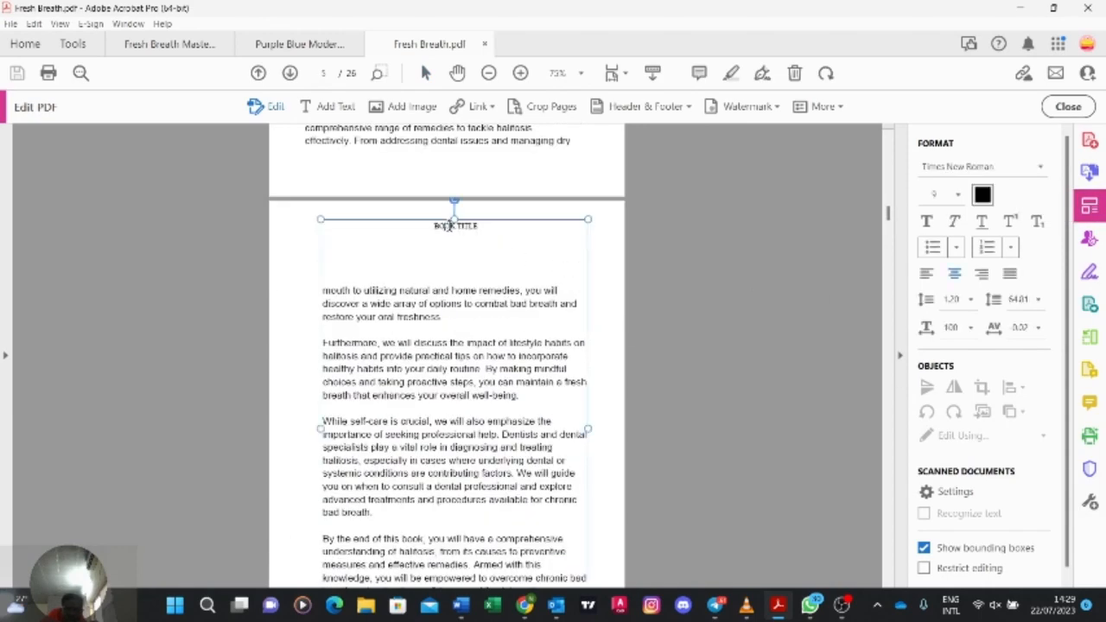
pyautogui.moveTo(490, 225); pyautogui.dragTo(425, 226)
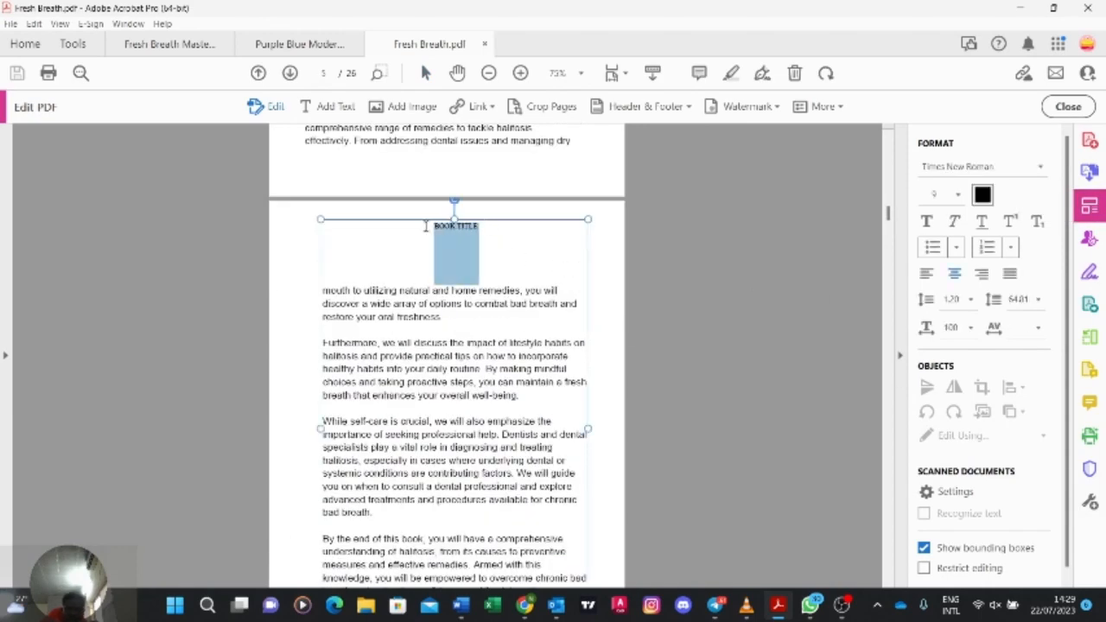
pyautogui.press('Delete')
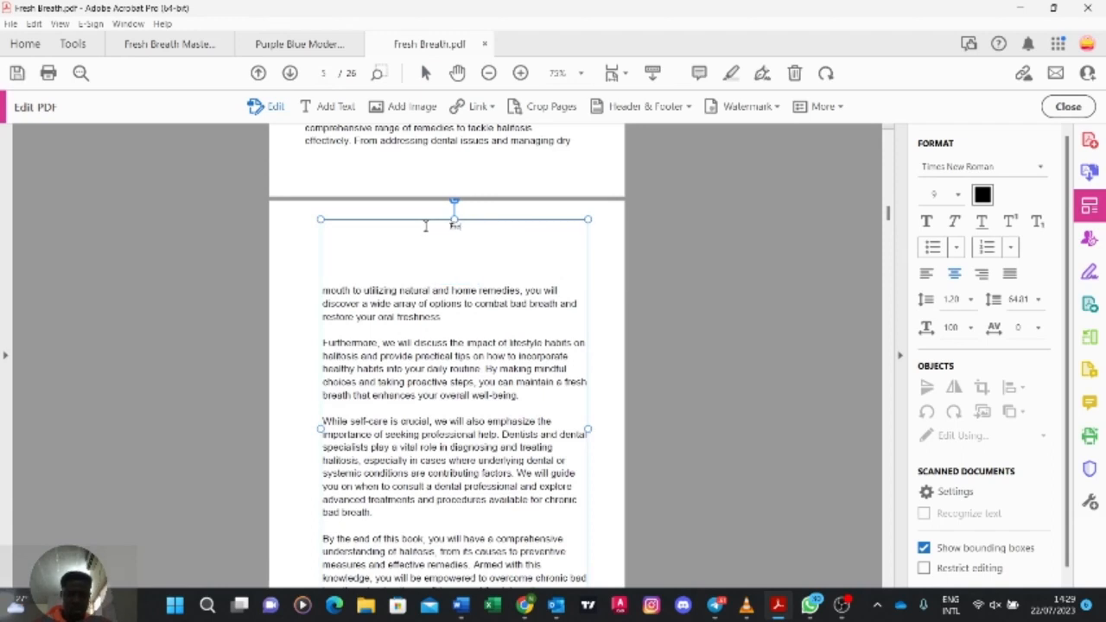
pyautogui.write('Fresh Breath Mastery')
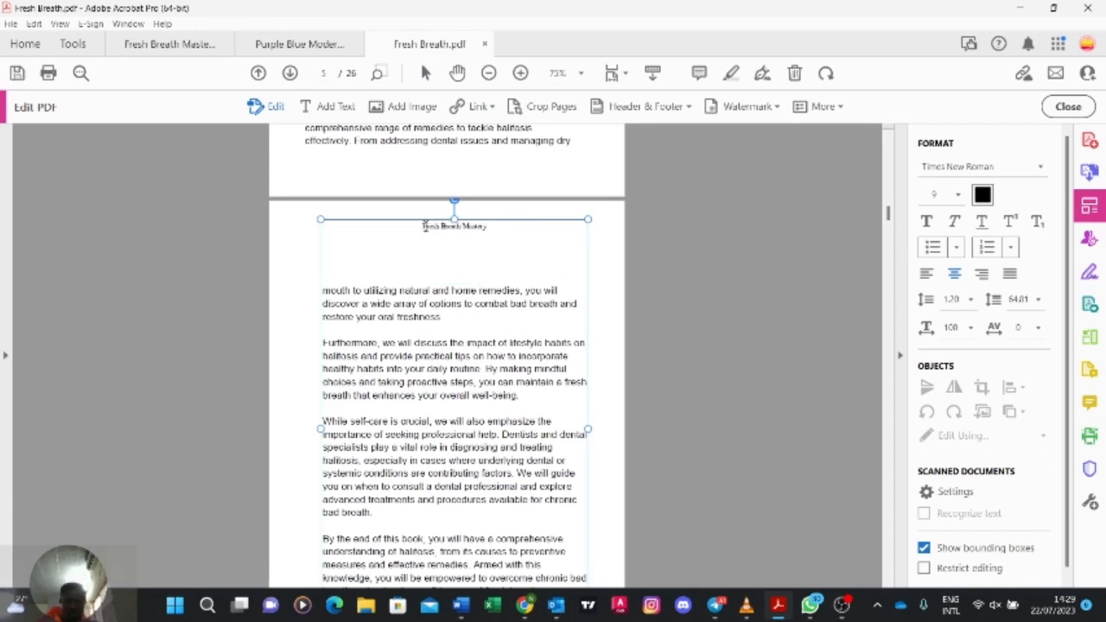
pyautogui.moveTo(495, 227); pyautogui.dragTo(418, 224)
pyautogui.hotkey('ctrl', 'c')
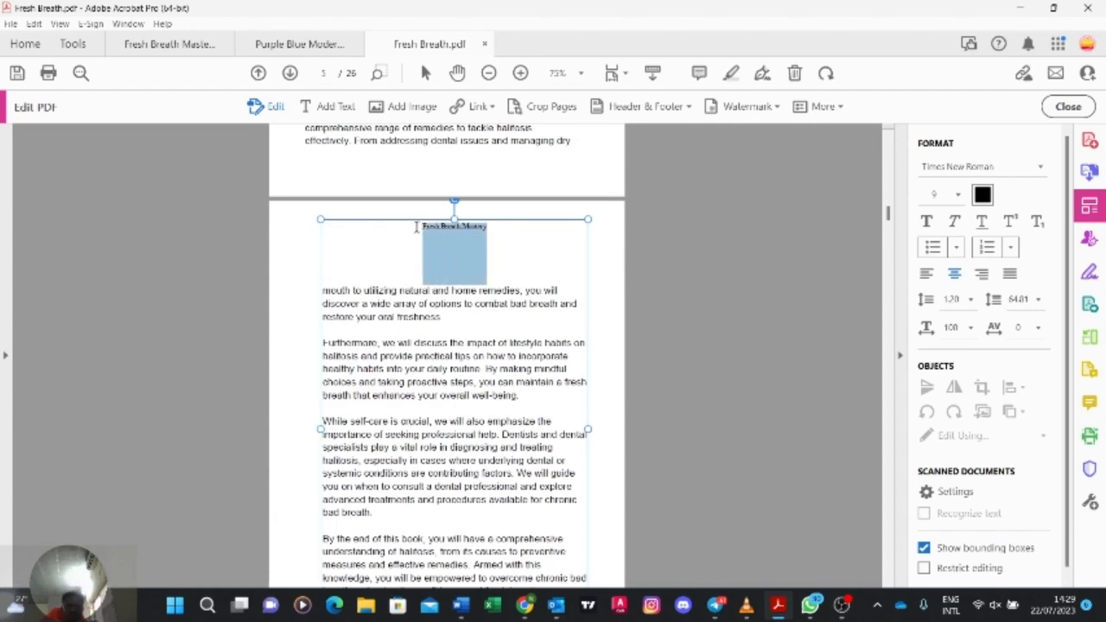
pyautogui.click(512, 200)
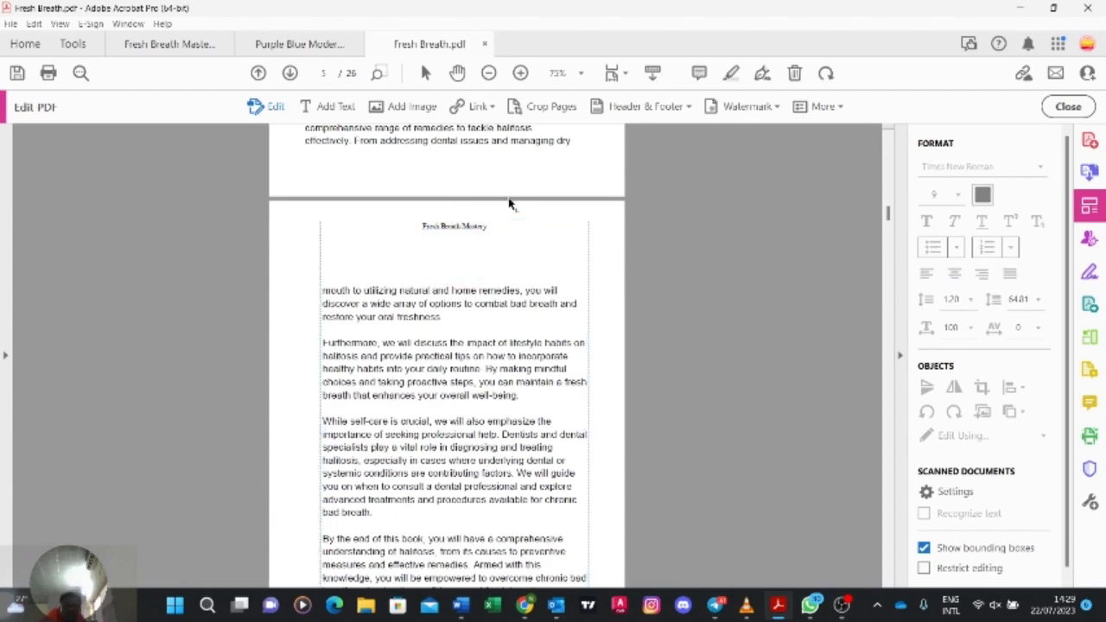
# Paste Fresh Breath Mastery over the next BOOK TITLE header and the page 10 header.
pyautogui.scroll(3, 506, 208)
pyautogui.scroll(15, 503, 210)
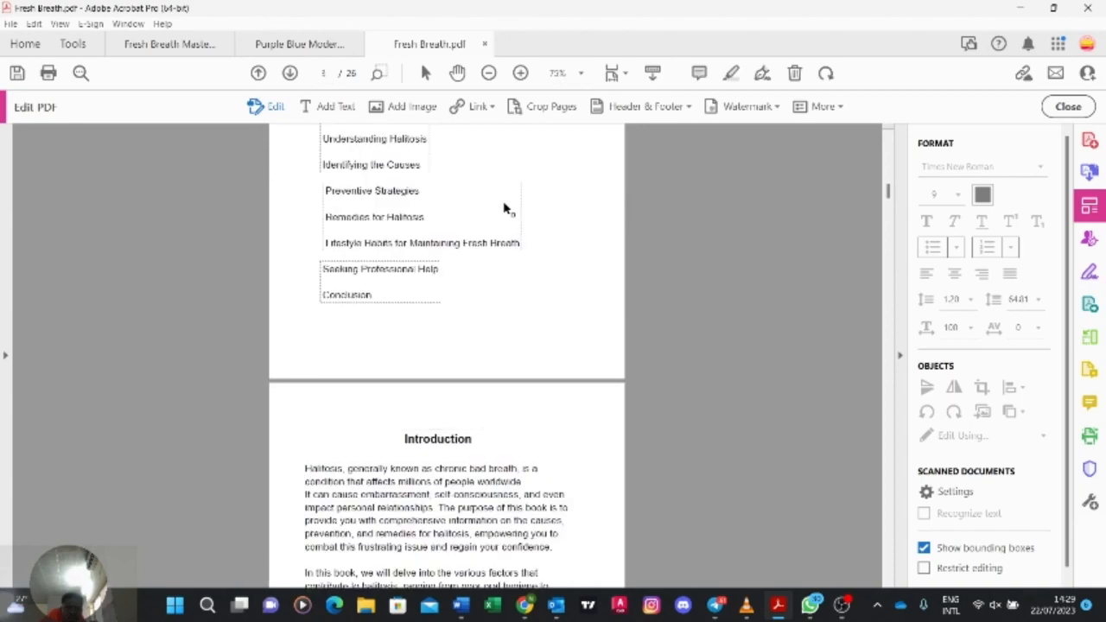
pyautogui.scroll(3, 506, 208)
pyautogui.moveTo(890, 189); pyautogui.dragTo(883, 245)
pyautogui.doubleClick(424, 348)
pyautogui.moveTo(464, 348); pyautogui.dragTo(413, 345)
pyautogui.hotkey('ctrl', 'v')
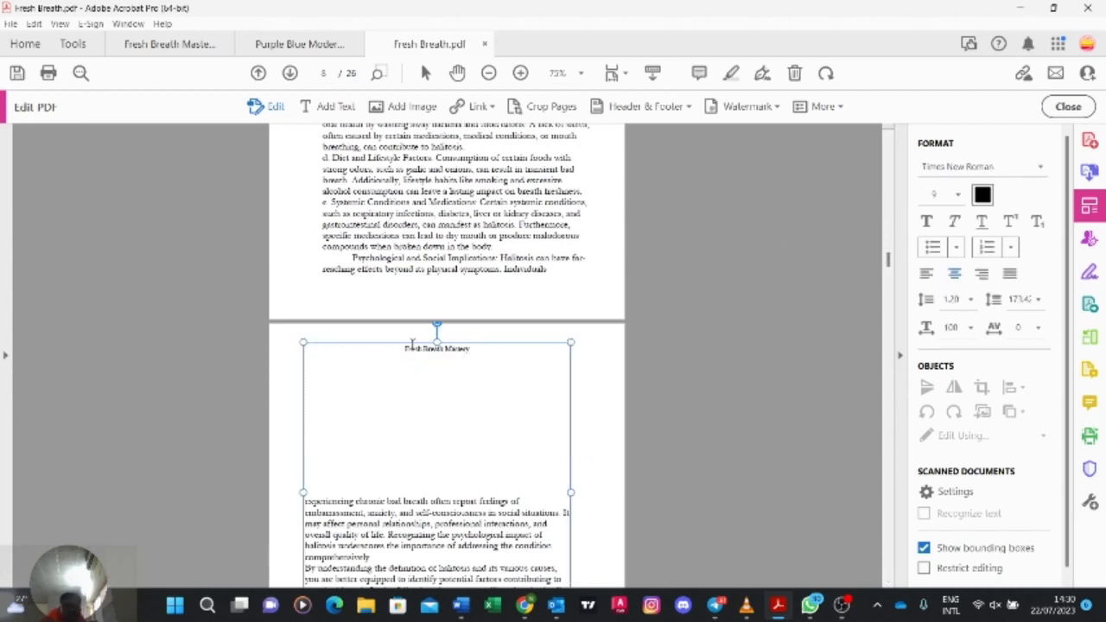
pyautogui.click(577, 407)
pyautogui.moveTo(886, 257); pyautogui.dragTo(886, 299)
pyautogui.click(419, 201)
pyautogui.moveTo(439, 202); pyautogui.dragTo(411, 204)
pyautogui.hotkey('ctrl', 'v')
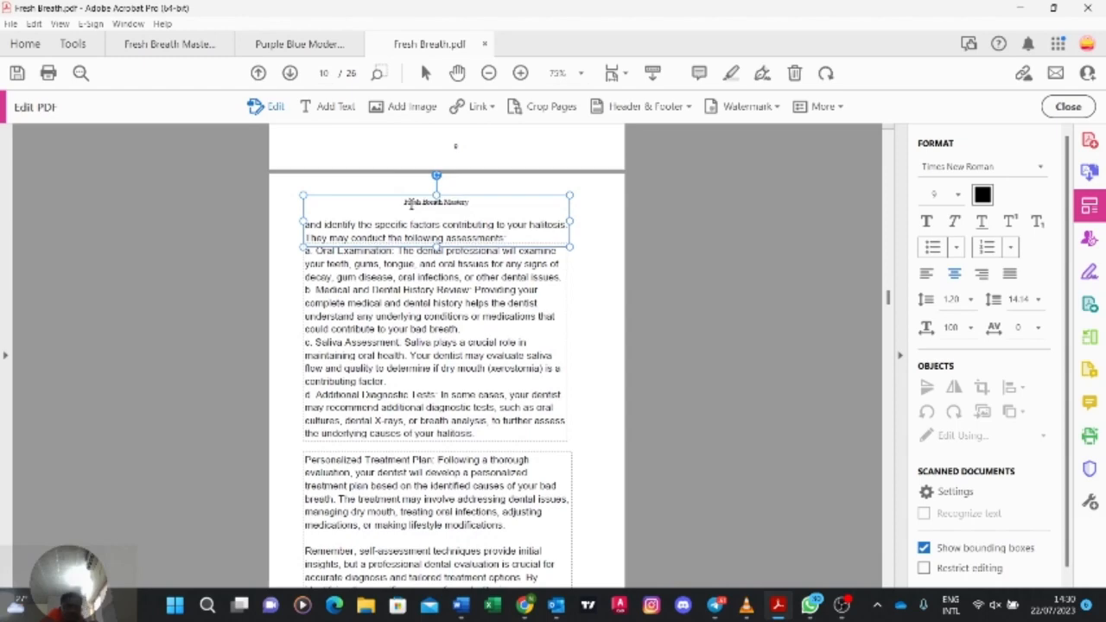
pyautogui.click(369, 184)
# Replace the BOOK TITLE headers on pages 11, 12 and 13 with Fresh Breath Mastery.
pyautogui.moveTo(888, 305); pyautogui.dragTo(887, 318)
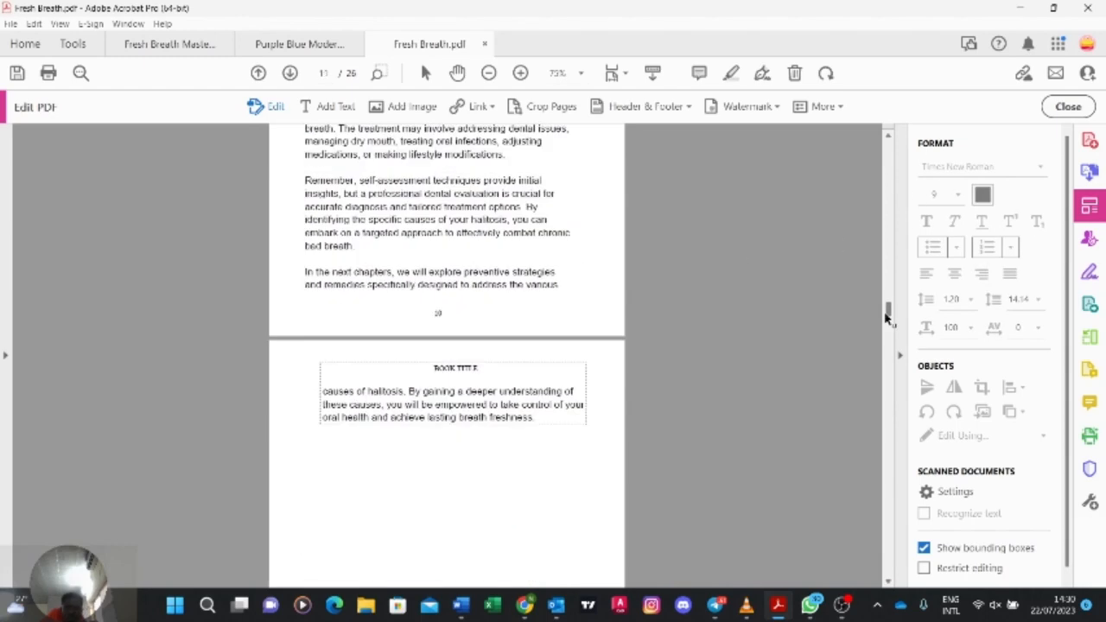
pyautogui.click(486, 367)
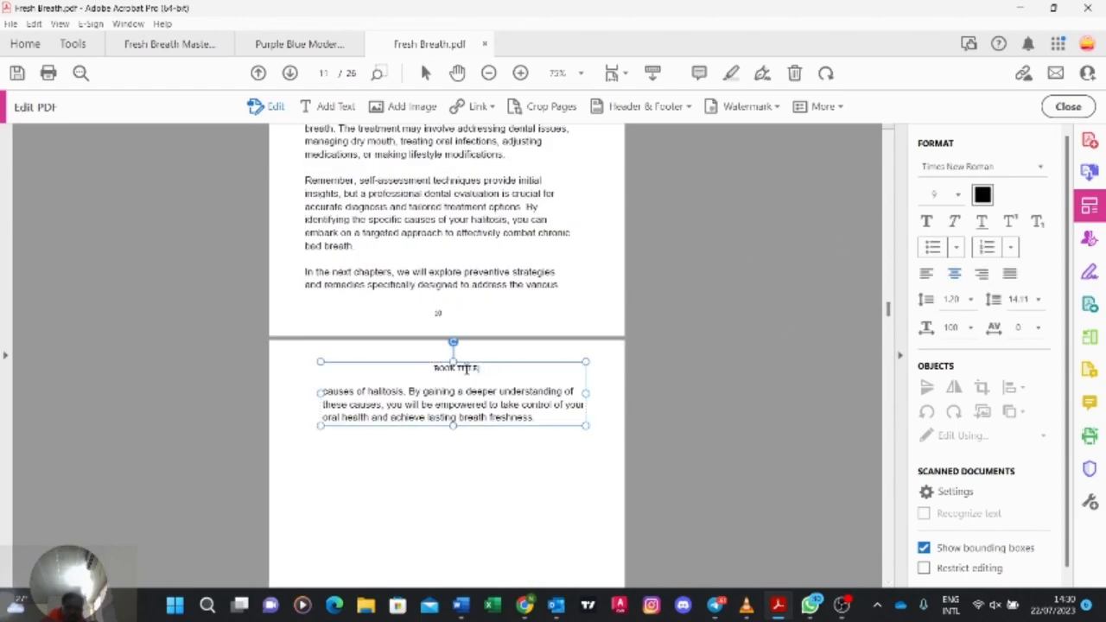
pyautogui.moveTo(490, 368); pyautogui.dragTo(421, 369)
pyautogui.hotkey('ctrl', 'v')
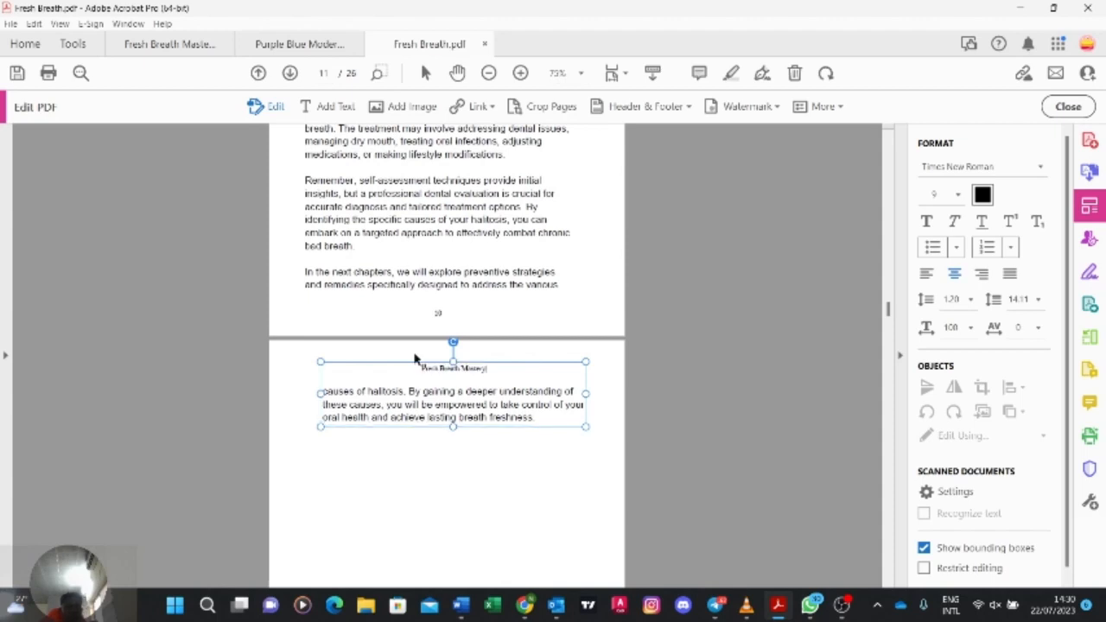
pyautogui.click(415, 358)
pyautogui.moveTo(884, 333); pyautogui.dragTo(882, 337)
pyautogui.moveTo(463, 315); pyautogui.dragTo(400, 313)
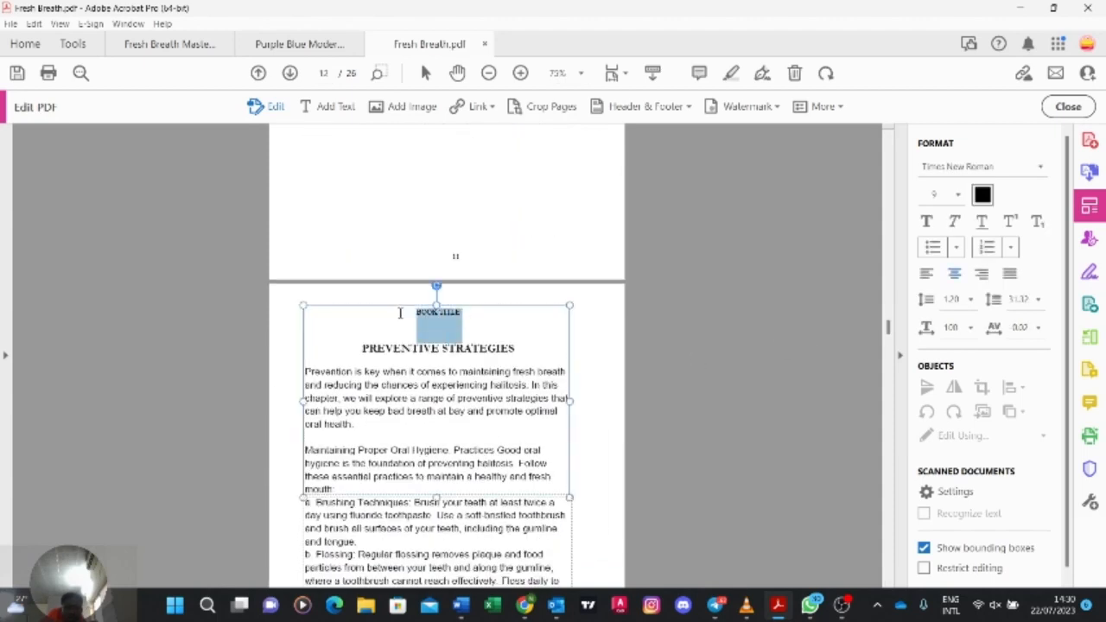
pyautogui.hotkey('ctrl', 'v')
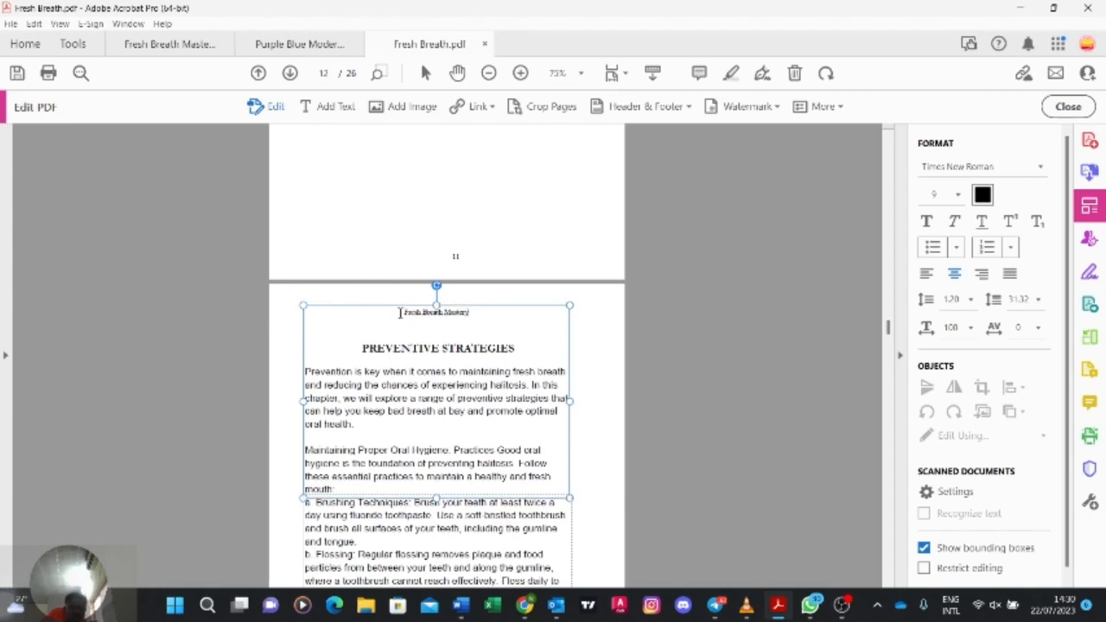
pyautogui.click(499, 298)
pyautogui.moveTo(887, 327); pyautogui.dragTo(887, 343)
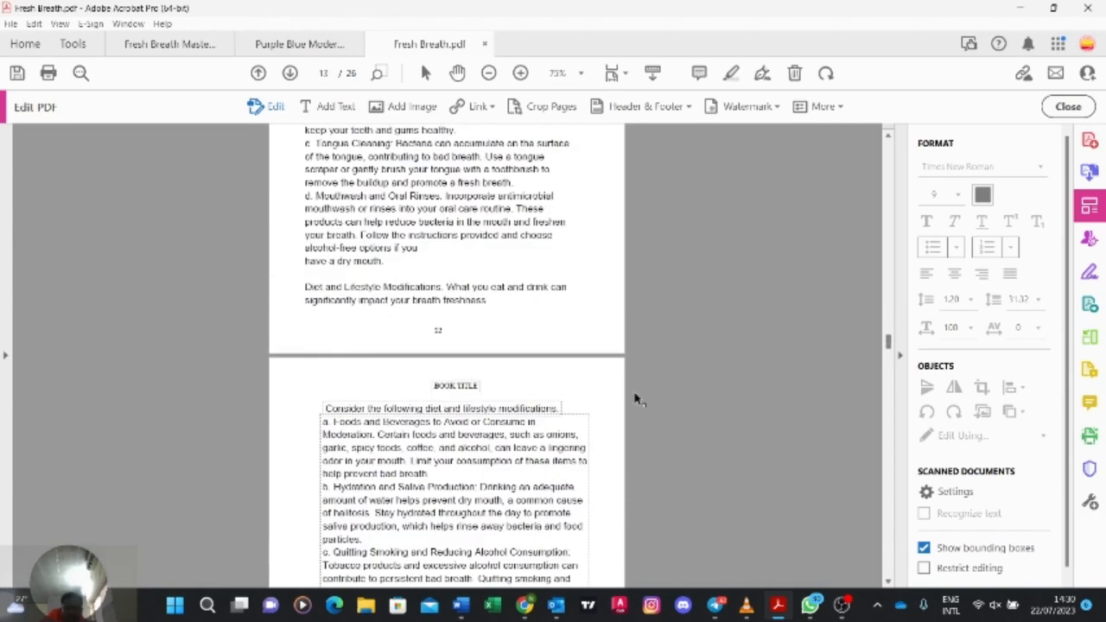
pyautogui.click(473, 386)
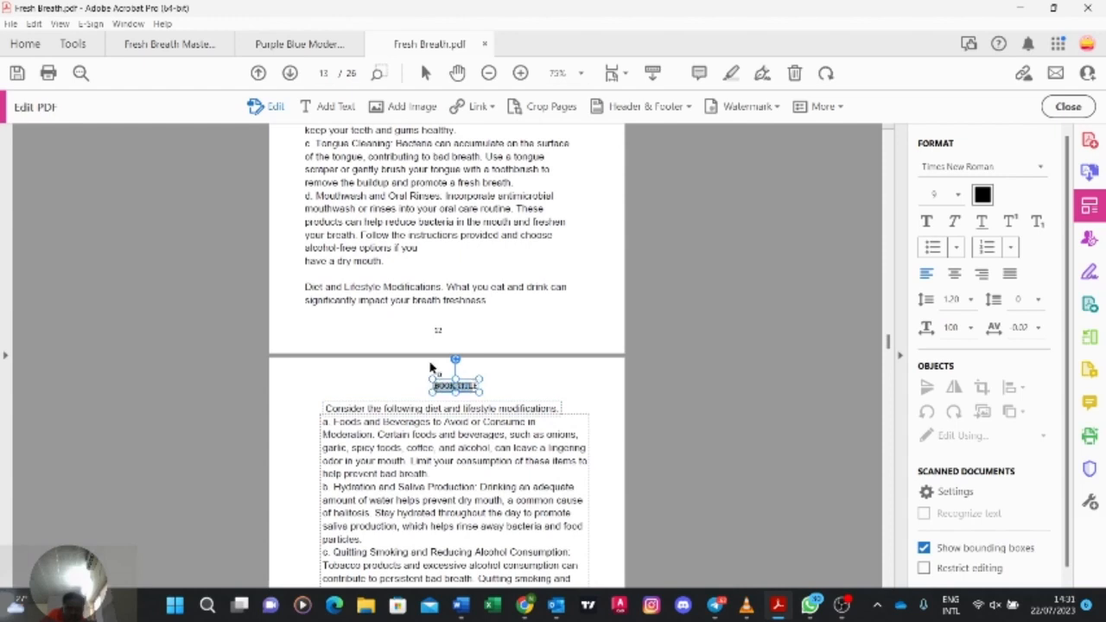
pyautogui.hotkey('ctrl', 'v')
pyautogui.click(522, 374)
# Replace the BOOK TITLE headers on pages 14 and 15 with Fresh Breath Mastery.
pyautogui.moveTo(891, 343); pyautogui.dragTo(889, 361)
pyautogui.moveTo(461, 348); pyautogui.dragTo(424, 349)
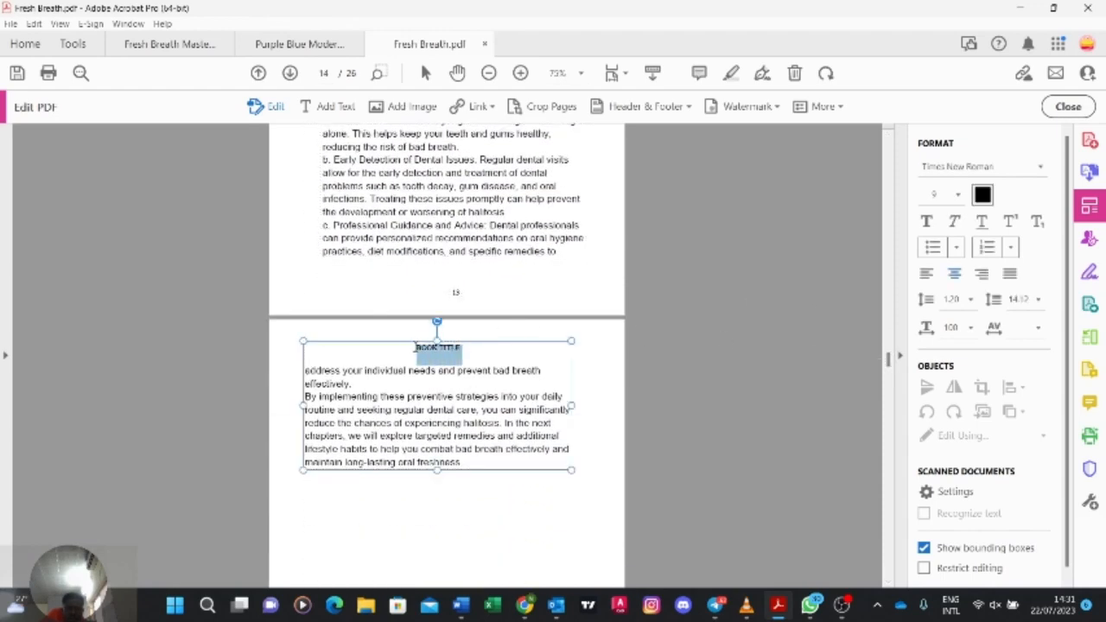
pyautogui.hotkey('ctrl', 'v')
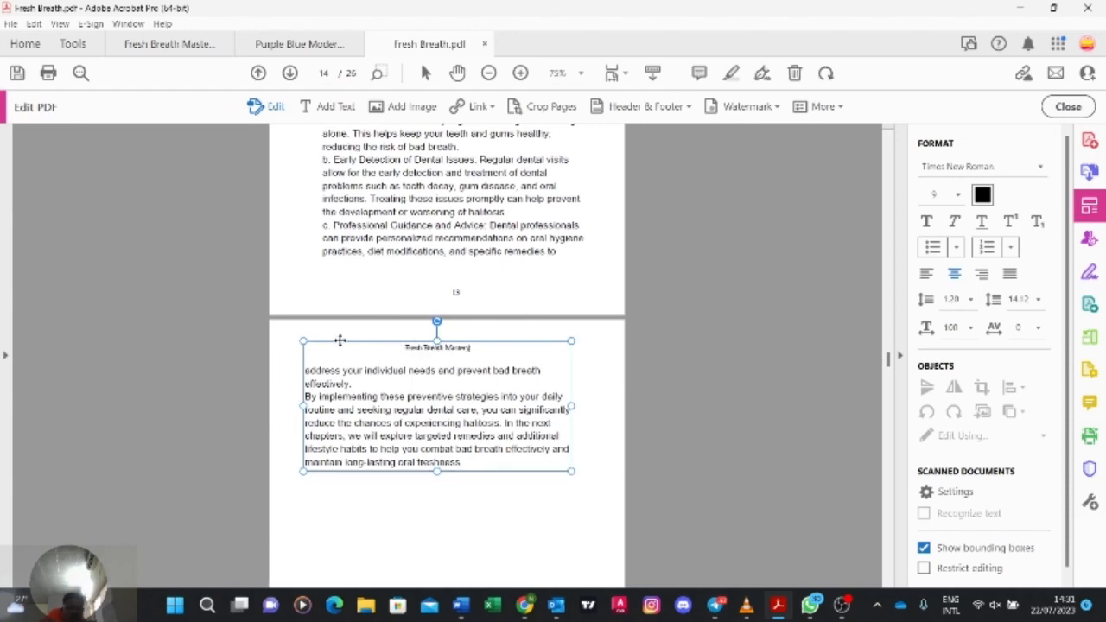
pyautogui.click(468, 334)
pyautogui.moveTo(890, 361); pyautogui.dragTo(890, 382)
pyautogui.moveTo(483, 233); pyautogui.dragTo(402, 259)
pyautogui.hotkey('ctrl', 'v')
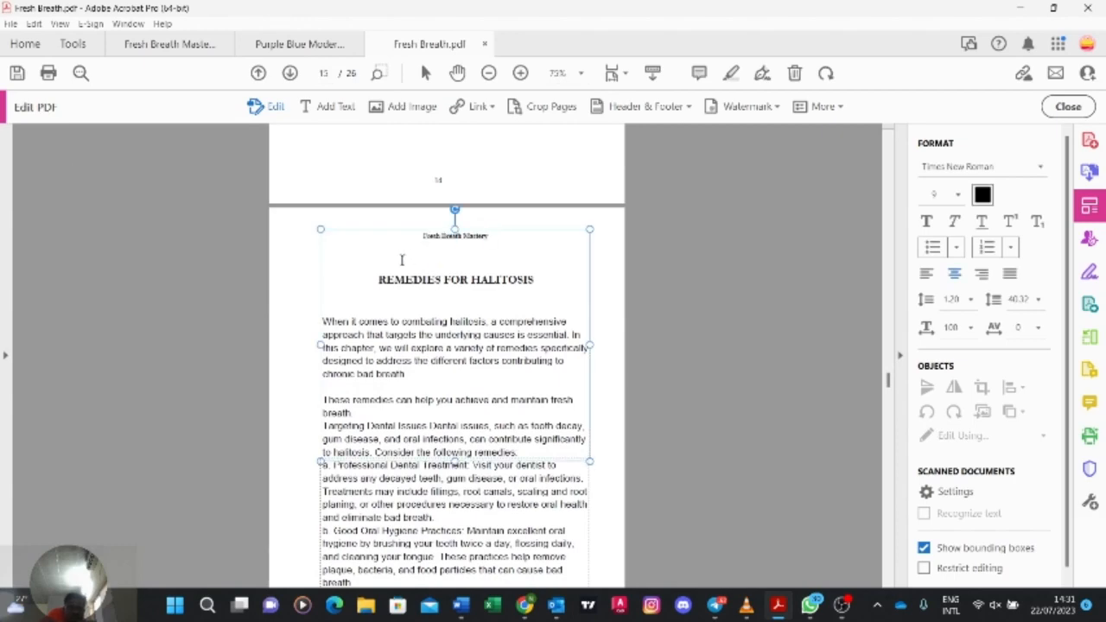
pyautogui.click(336, 218)
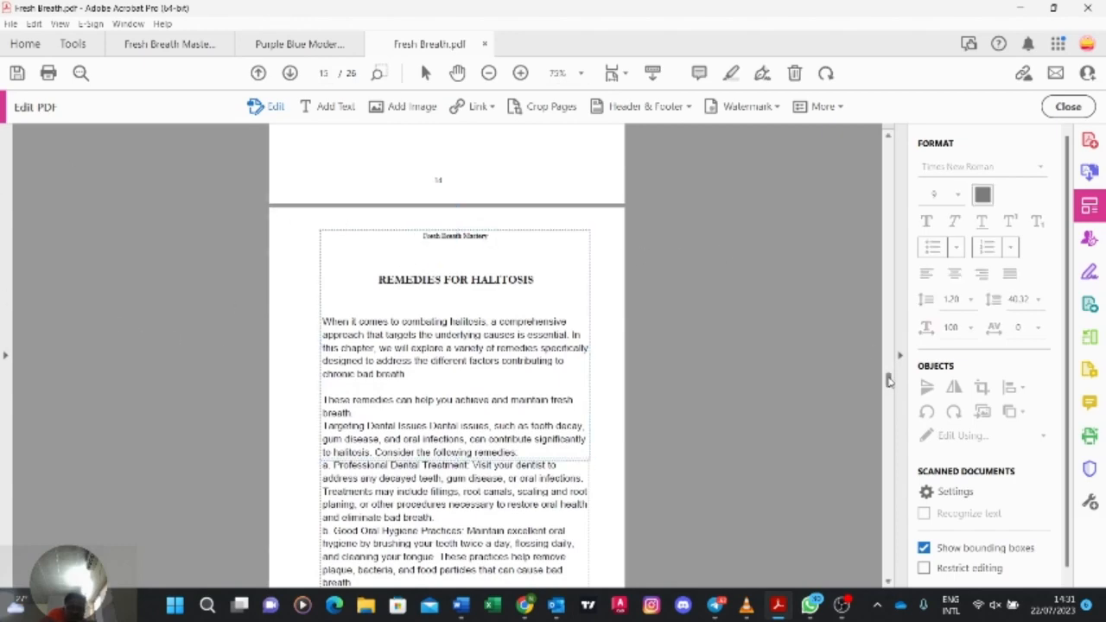
# Paste Fresh Breath Mastery into the page 16 header, widening it to one line, then page 17.
pyautogui.moveTo(891, 383); pyautogui.dragTo(890, 391)
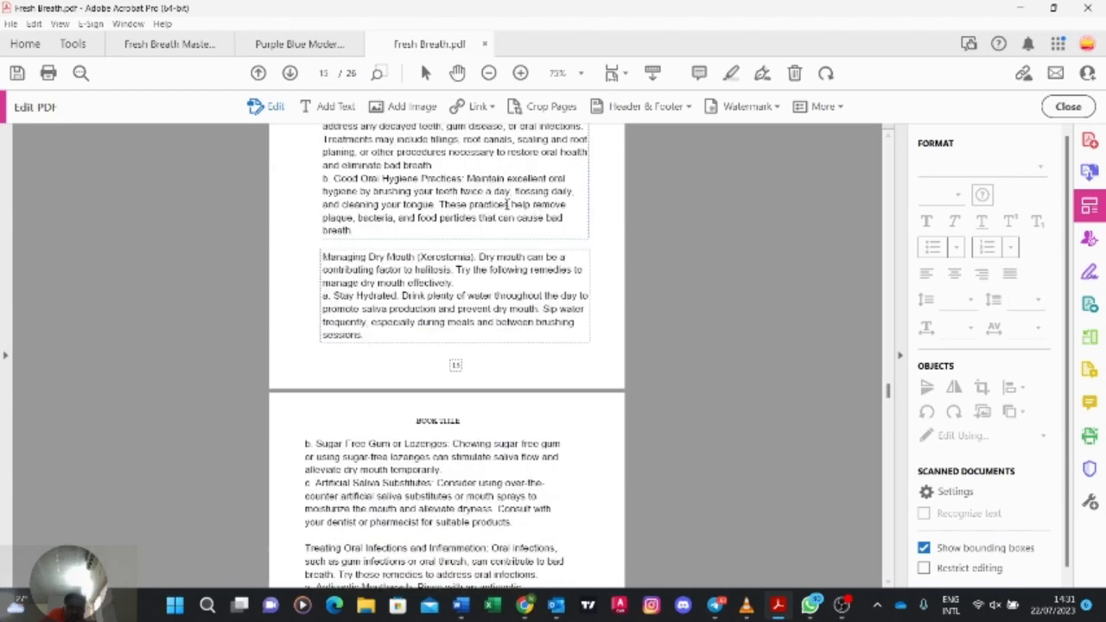
pyautogui.scroll(-5, 456, 415)
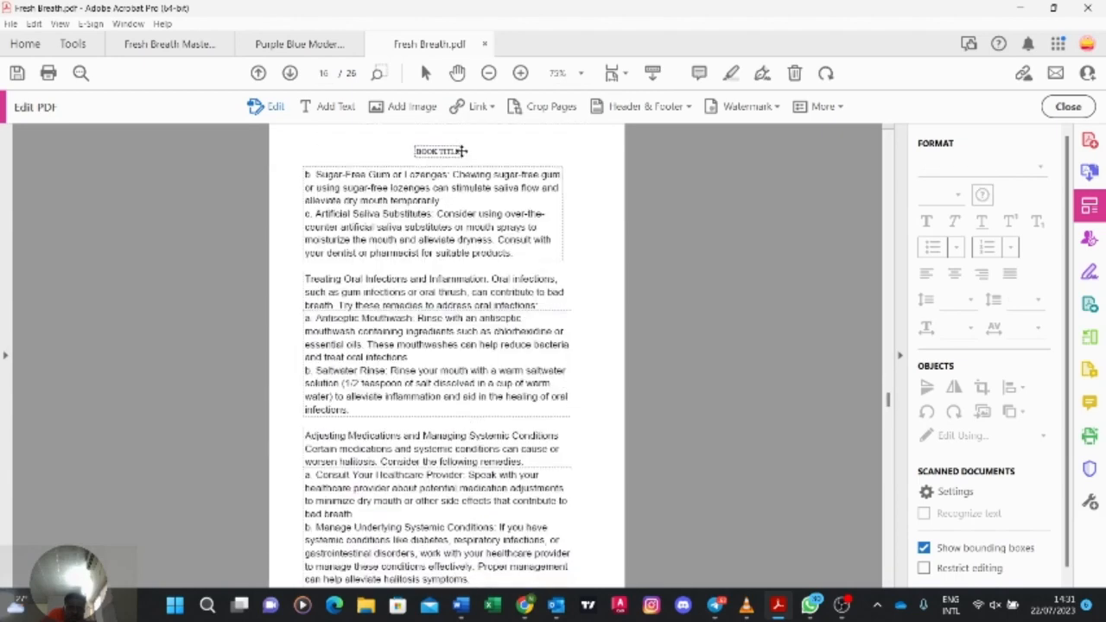
pyautogui.click(462, 151)
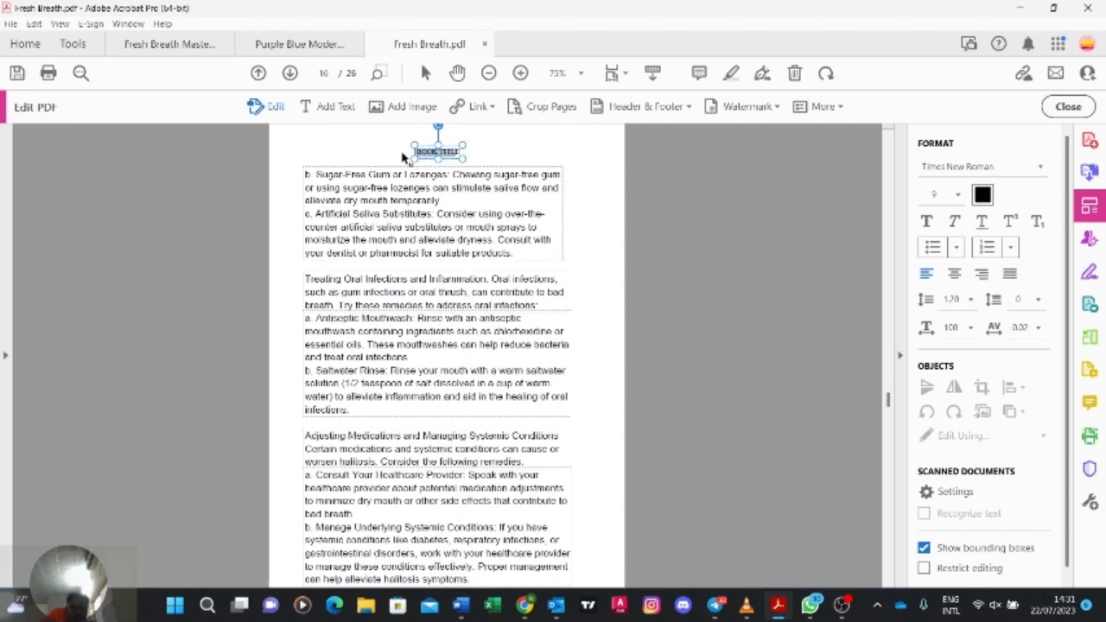
pyautogui.write('Fresh Breath Mastery')
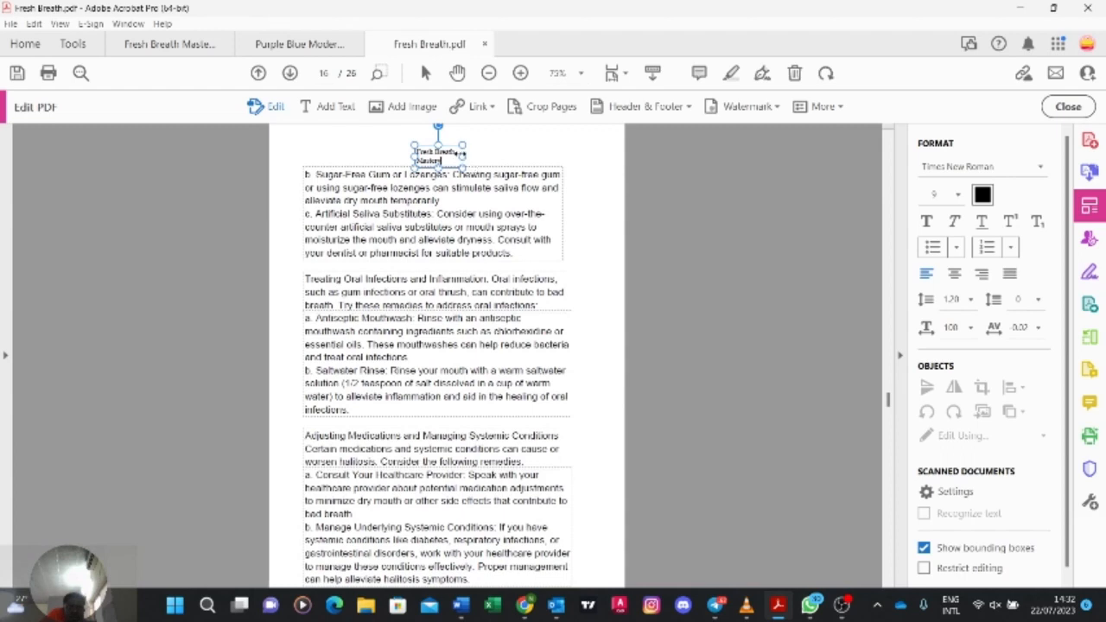
pyautogui.moveTo(411, 143); pyautogui.dragTo(486, 151)
pyautogui.click(517, 156)
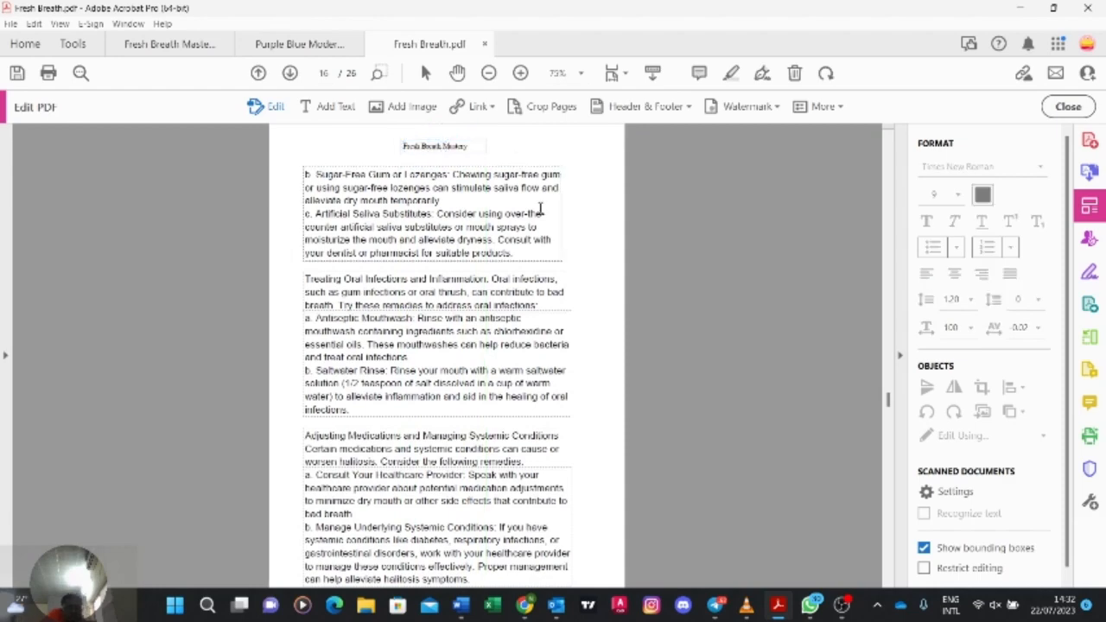
pyautogui.scroll(-1, 731, 291)
pyautogui.moveTo(889, 406); pyautogui.dragTo(890, 419)
pyautogui.moveTo(480, 216); pyautogui.dragTo(419, 217)
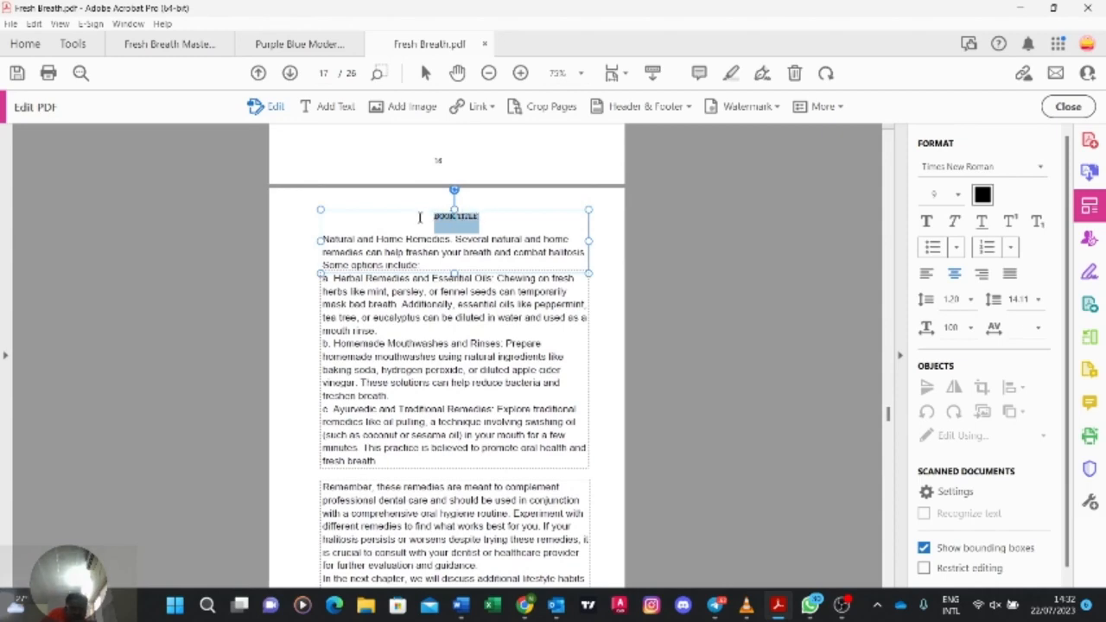
pyautogui.write('Fresh Breath Mastery')
# Finish the page 17 header and replace the page 18 and 19 headers with Fresh Breath Mastery.
pyautogui.click(294, 208)
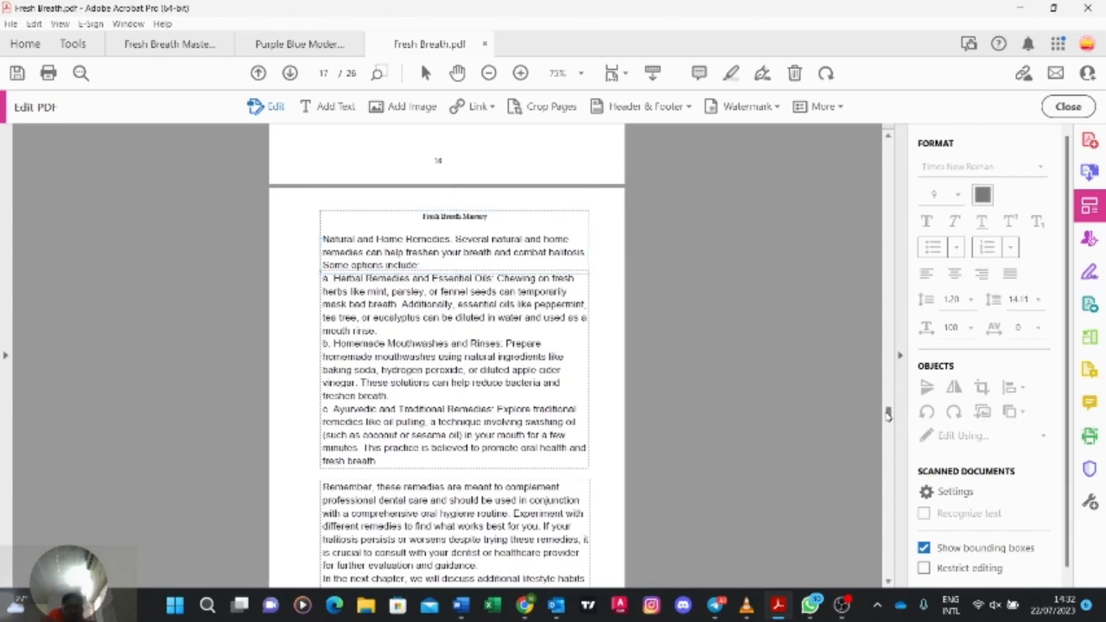
pyautogui.moveTo(888, 415); pyautogui.dragTo(888, 427)
pyautogui.click(465, 325)
pyautogui.moveTo(464, 326); pyautogui.dragTo(387, 339)
pyautogui.write('Fresh Breath Mastery')
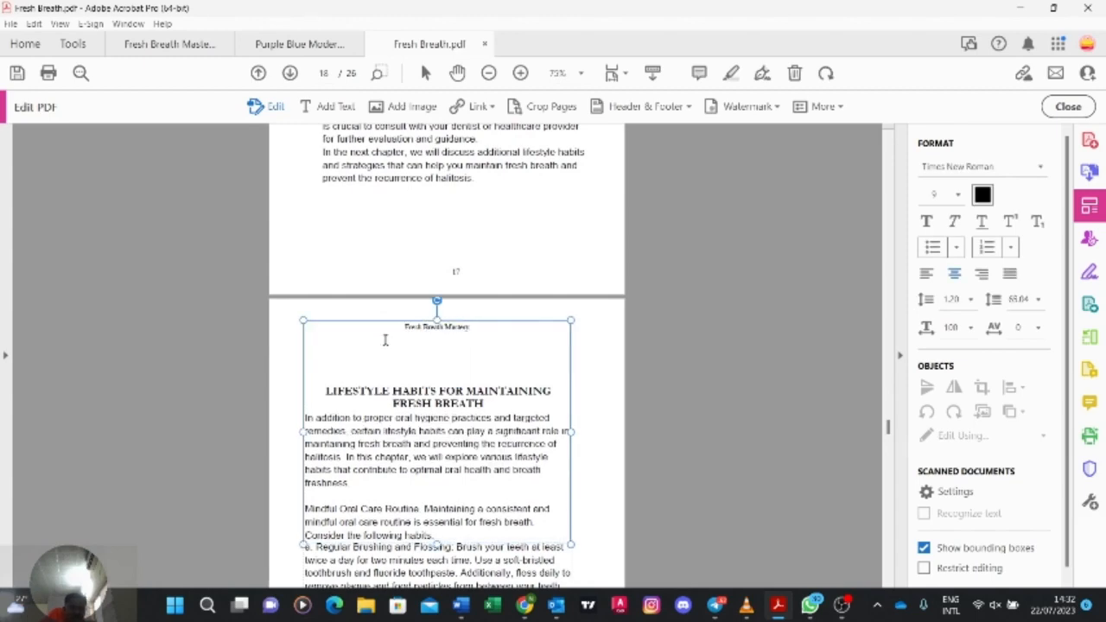
pyautogui.click(292, 357)
pyautogui.moveTo(890, 431); pyautogui.dragTo(888, 448)
pyautogui.click(481, 384)
pyautogui.moveTo(473, 381); pyautogui.dragTo(435, 380)
pyautogui.write('Fresh Breath Mastery')
pyautogui.click(383, 371)
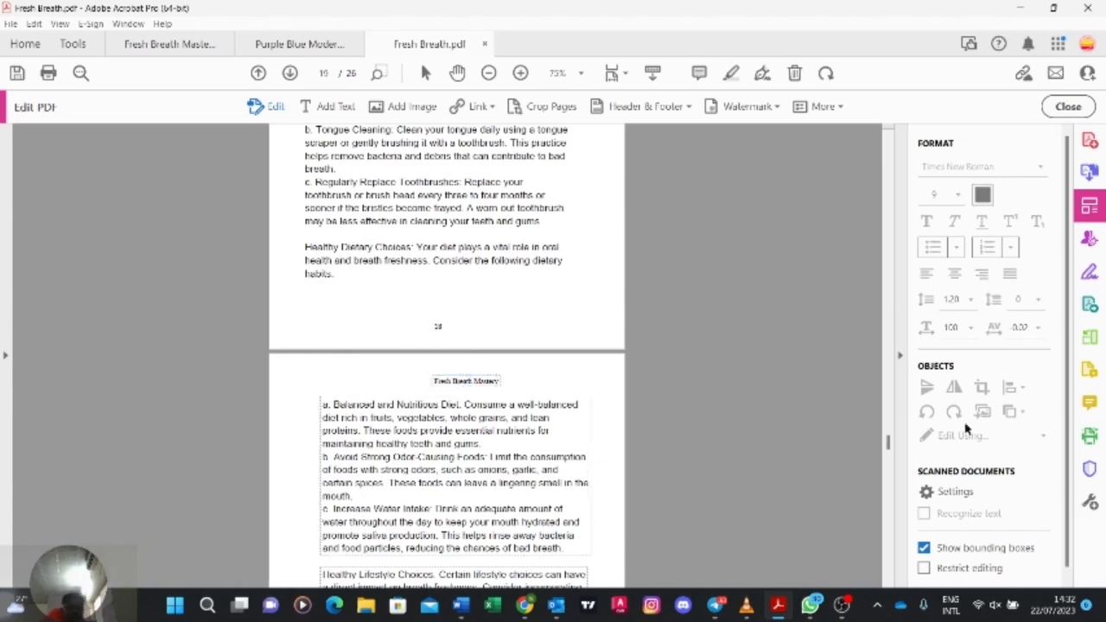
# Replace the BOOK TITLE headers on pages 20 and 21 with Fresh Breath Mastery.
pyautogui.moveTo(887, 445); pyautogui.dragTo(884, 457)
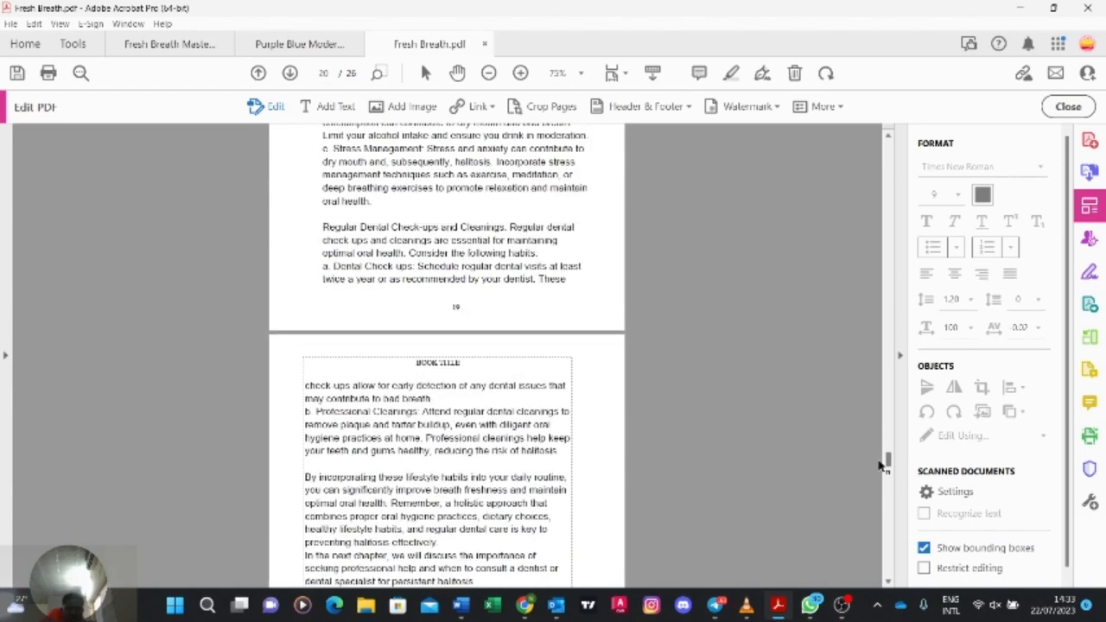
pyautogui.click(463, 363)
pyautogui.moveTo(463, 363); pyautogui.dragTo(399, 367)
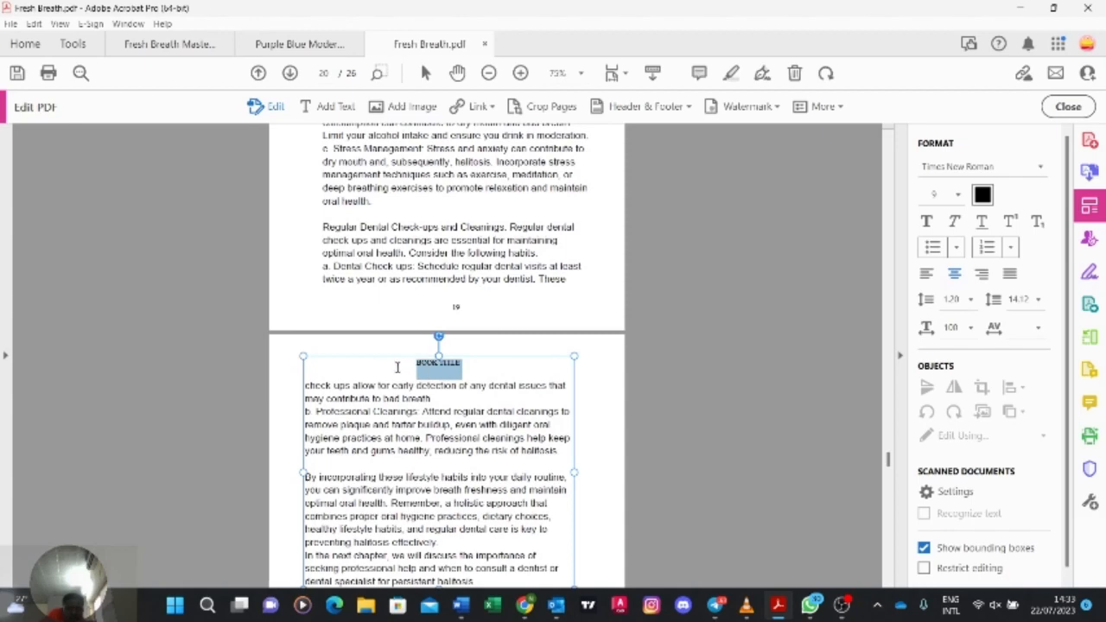
pyautogui.write('Fresh Breath Mastery')
pyautogui.click(377, 345)
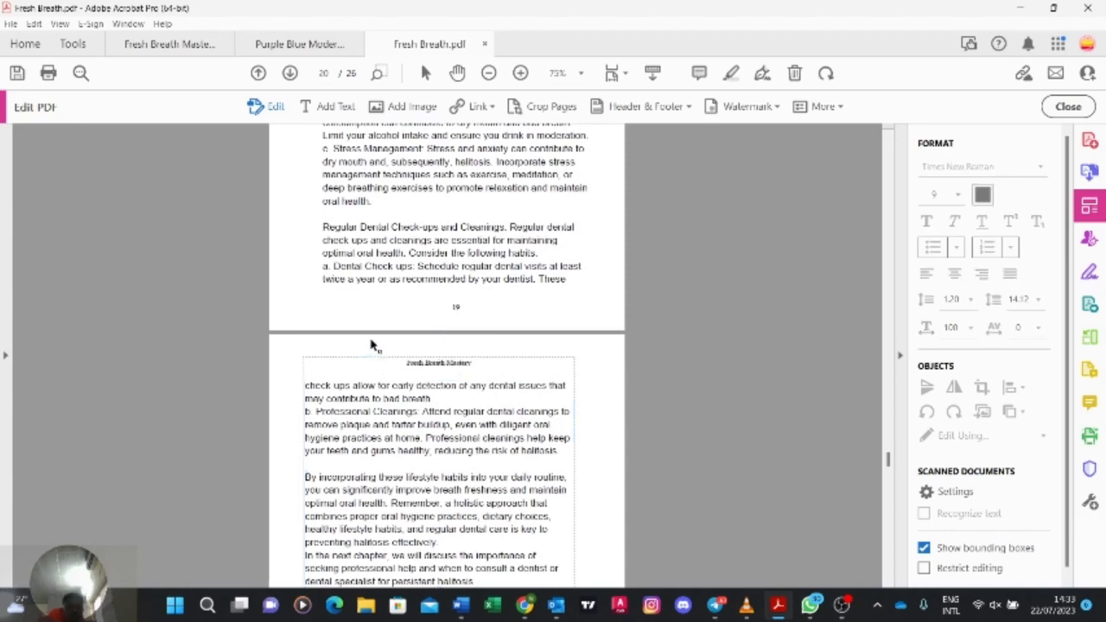
pyautogui.moveTo(887, 461); pyautogui.dragTo(887, 478)
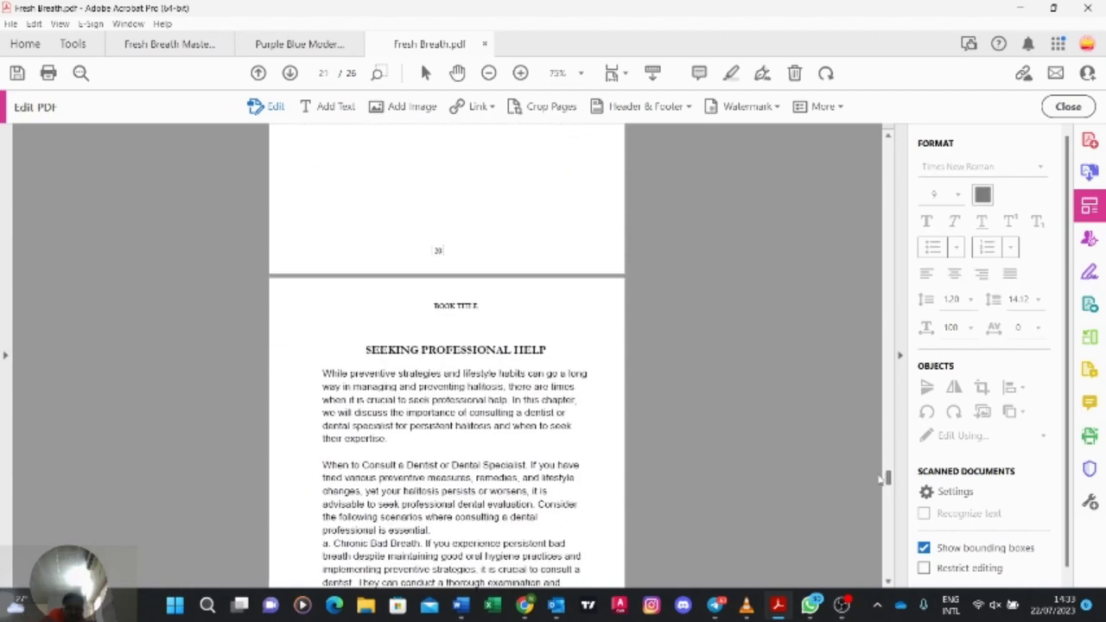
pyautogui.click(480, 304)
pyautogui.moveTo(479, 304); pyautogui.dragTo(409, 299)
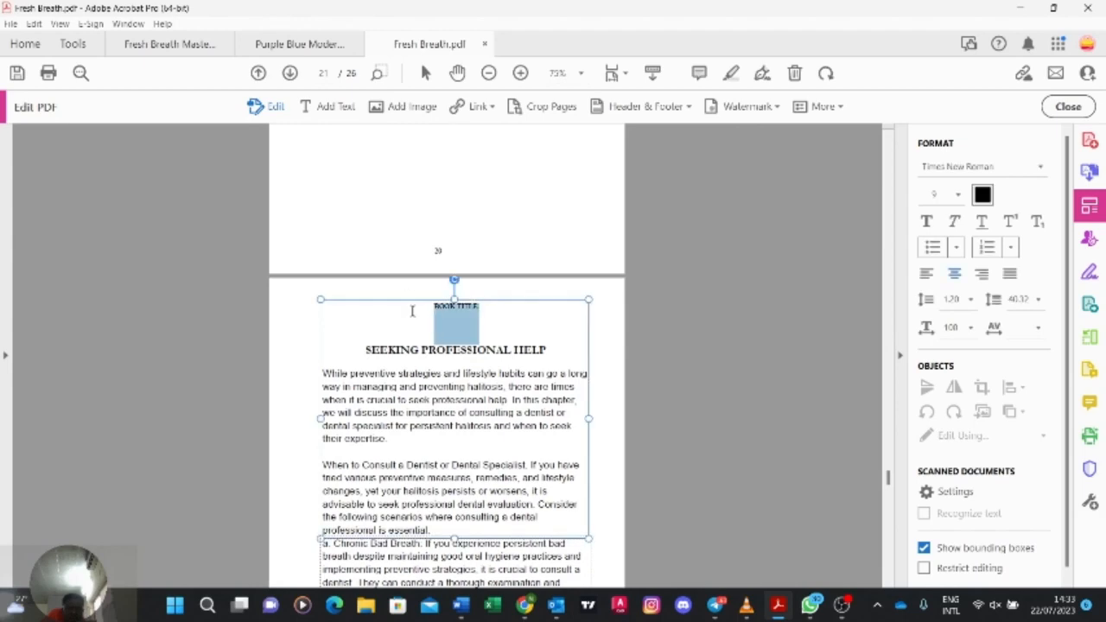
pyautogui.write('Fresh Breath Mastery')
pyautogui.click(381, 288)
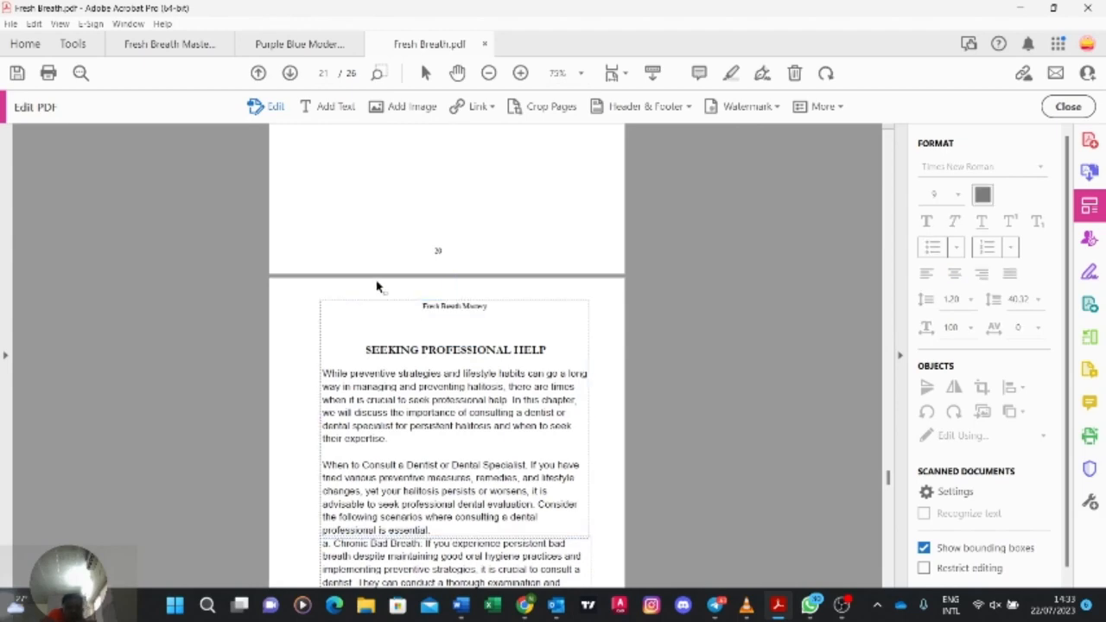
# Replace the BOOK TITLE headers on pages 22 and 23 with Fresh Breath Mastery.
pyautogui.moveTo(890, 484); pyautogui.dragTo(889, 492)
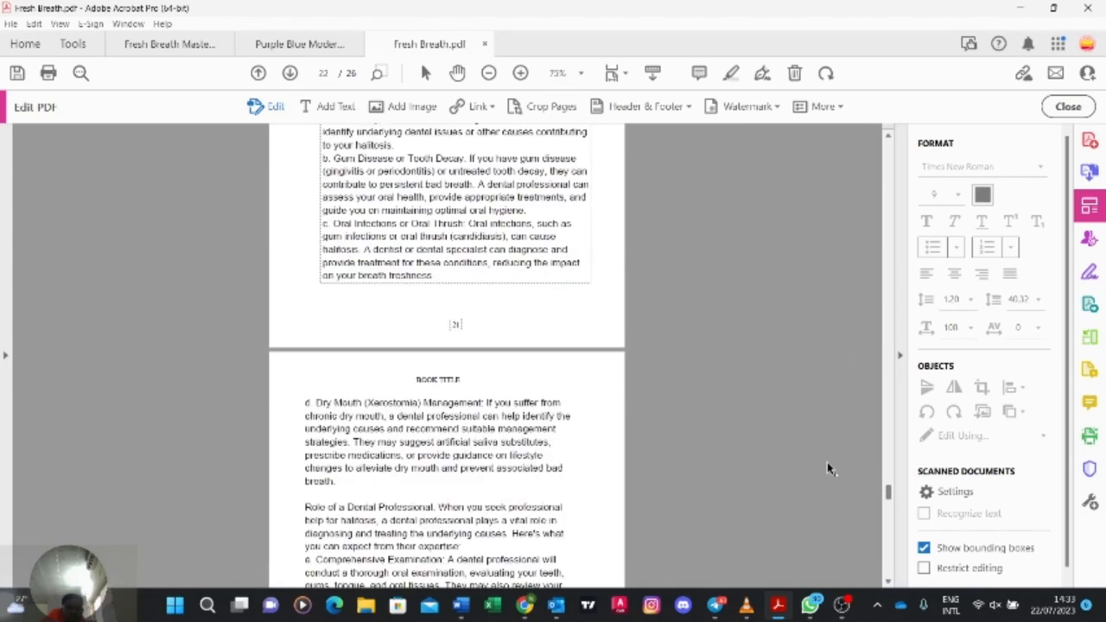
pyautogui.click(465, 378)
pyautogui.moveTo(465, 380); pyautogui.dragTo(407, 374)
pyautogui.write('Fresh Breath Mastery')
pyautogui.click(374, 366)
pyautogui.moveTo(890, 497); pyautogui.dragTo(889, 510)
pyautogui.click(476, 341)
pyautogui.moveTo(475, 341); pyautogui.dragTo(420, 342)
pyautogui.click(423, 334)
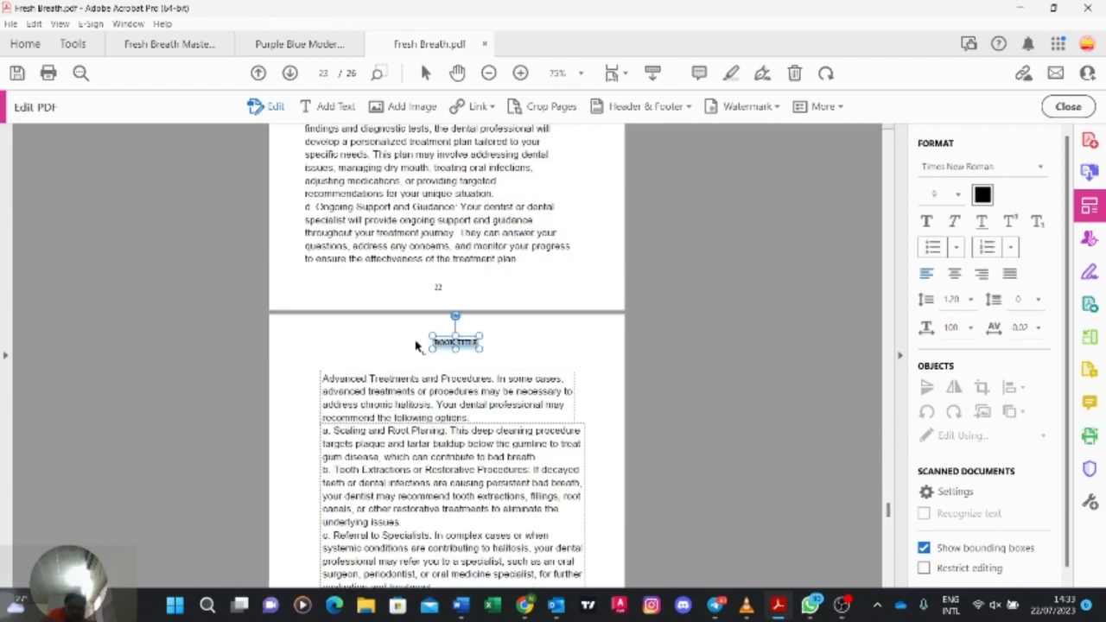
pyautogui.write('Fresh Breath Mastery')
pyautogui.click(414, 322)
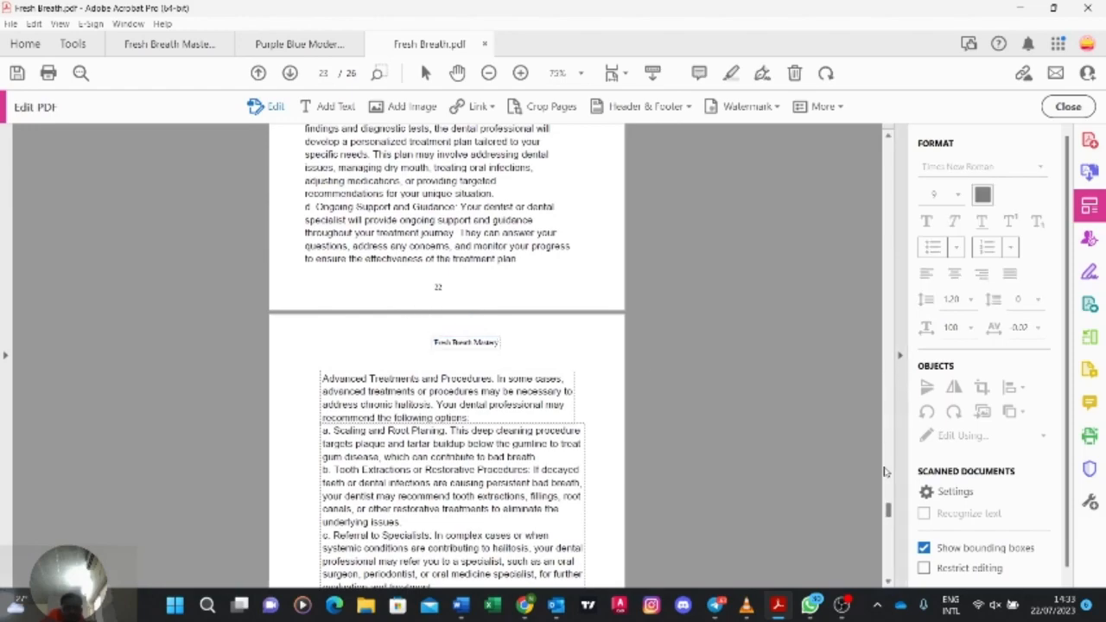
# Replace the page 25 and 26 headers with Fresh Breath Mastery and save the PDF.
pyautogui.moveTo(888, 512); pyautogui.dragTo(882, 538)
pyautogui.scroll(-5, 548, 338)
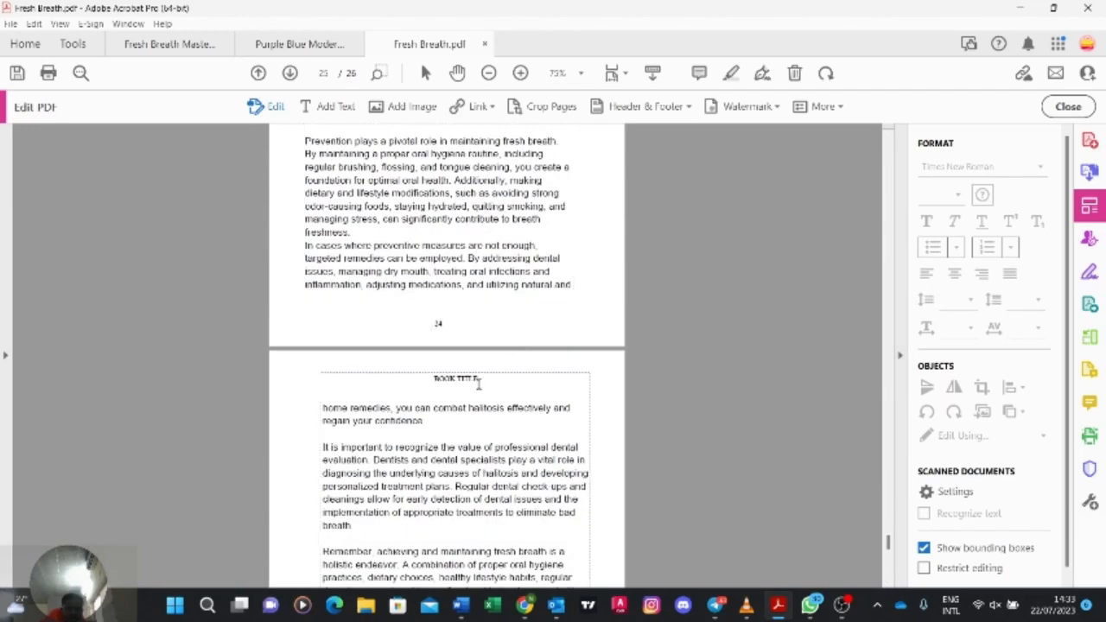
pyautogui.doubleClick(480, 379)
pyautogui.moveTo(434, 378); pyautogui.dragTo(506, 388)
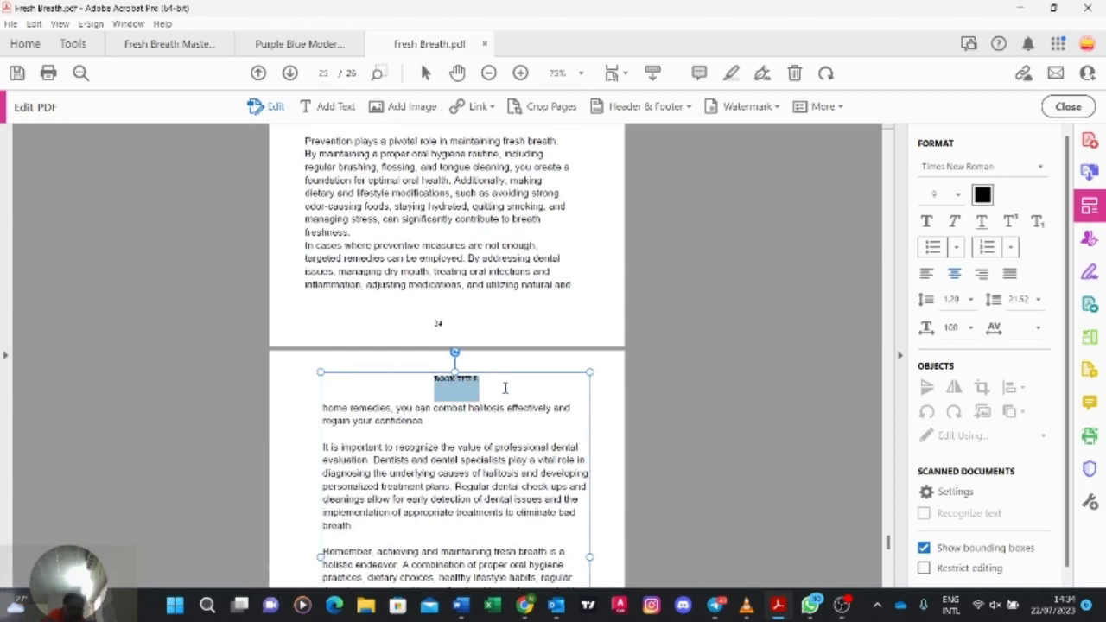
pyautogui.write('Fresh Breath Mastery')
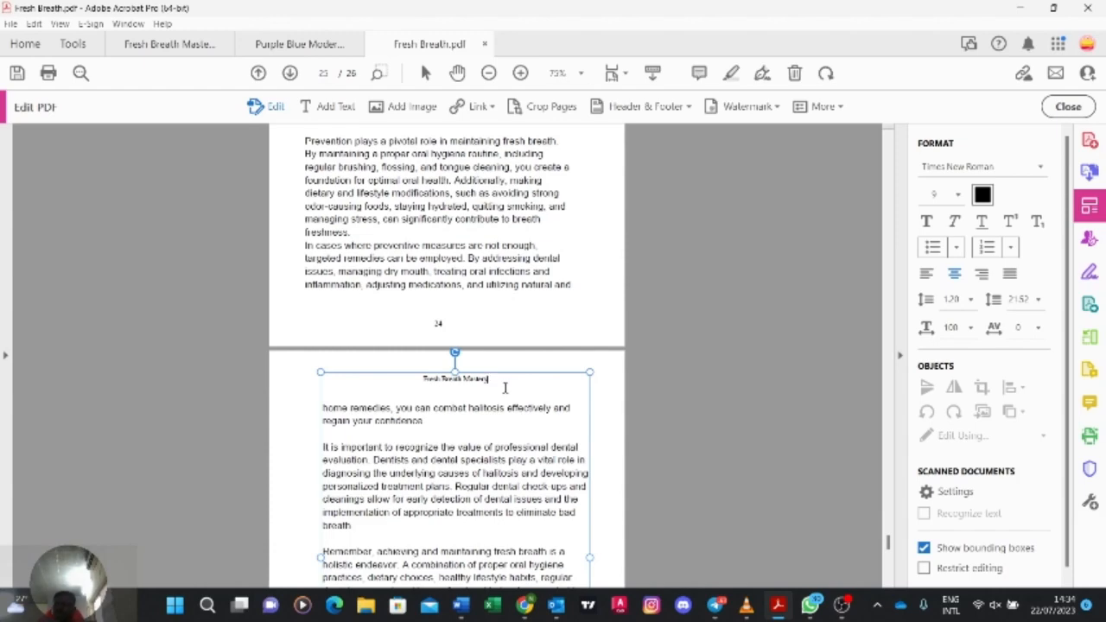
pyautogui.click(514, 369)
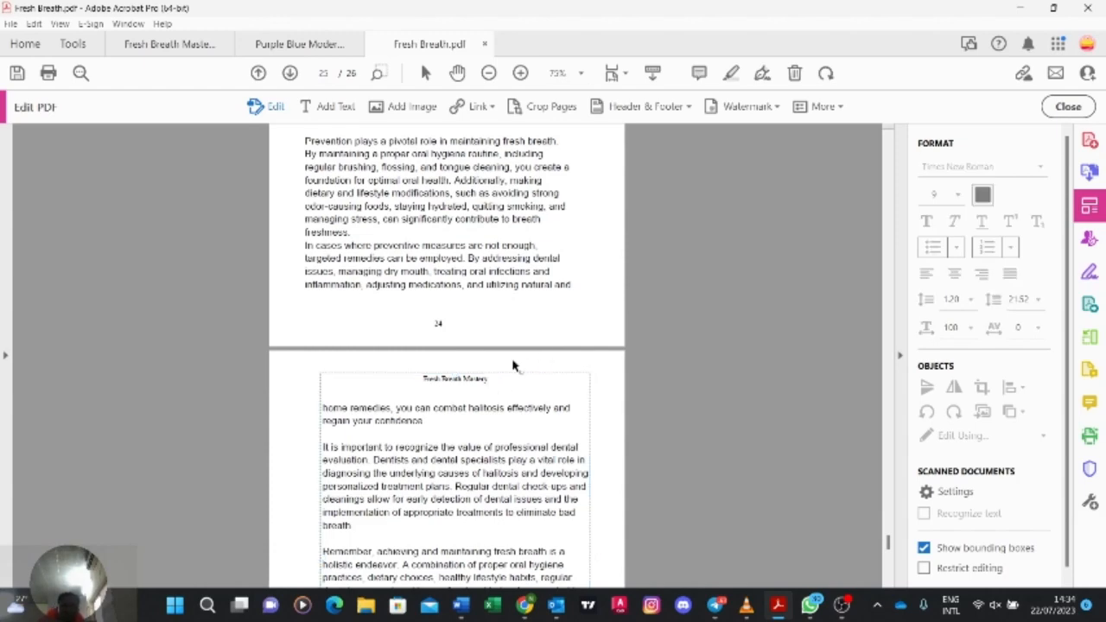
pyautogui.moveTo(892, 548); pyautogui.dragTo(891, 569)
pyautogui.click(459, 288)
pyautogui.moveTo(459, 288); pyautogui.dragTo(413, 288)
pyautogui.write('Fresh Breath Mastery')
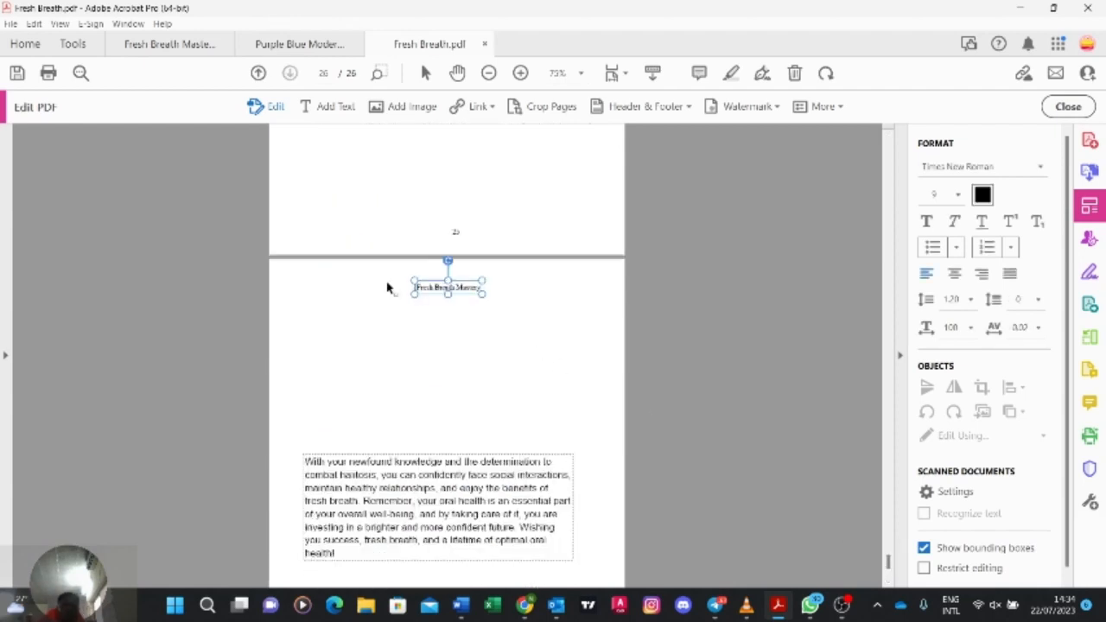
pyautogui.click(389, 296)
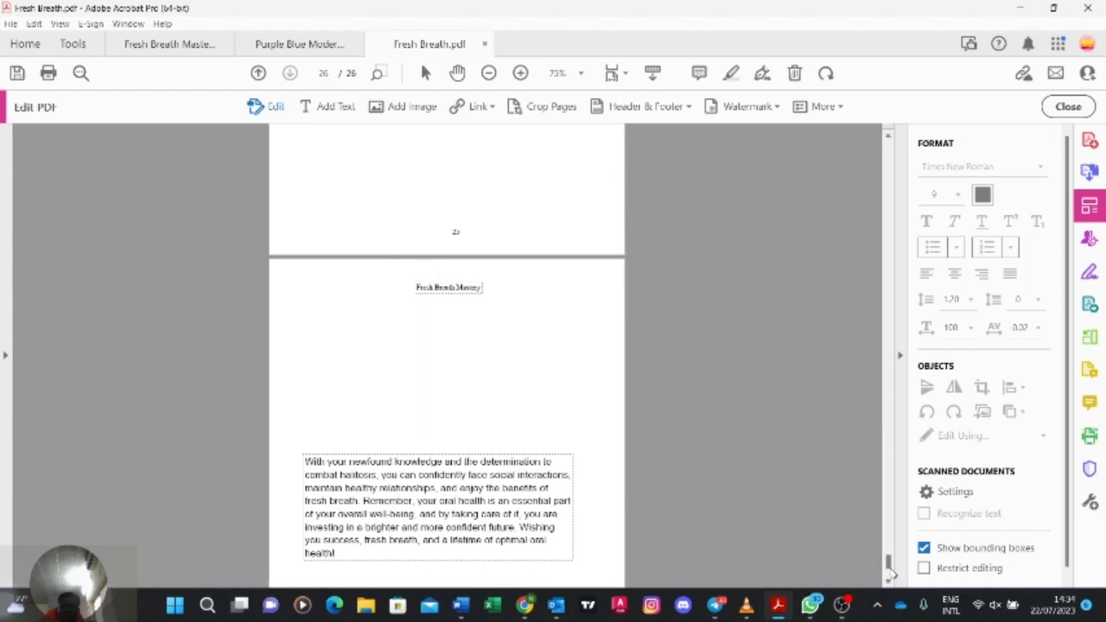
pyautogui.moveTo(888, 564); pyautogui.dragTo(886, 573)
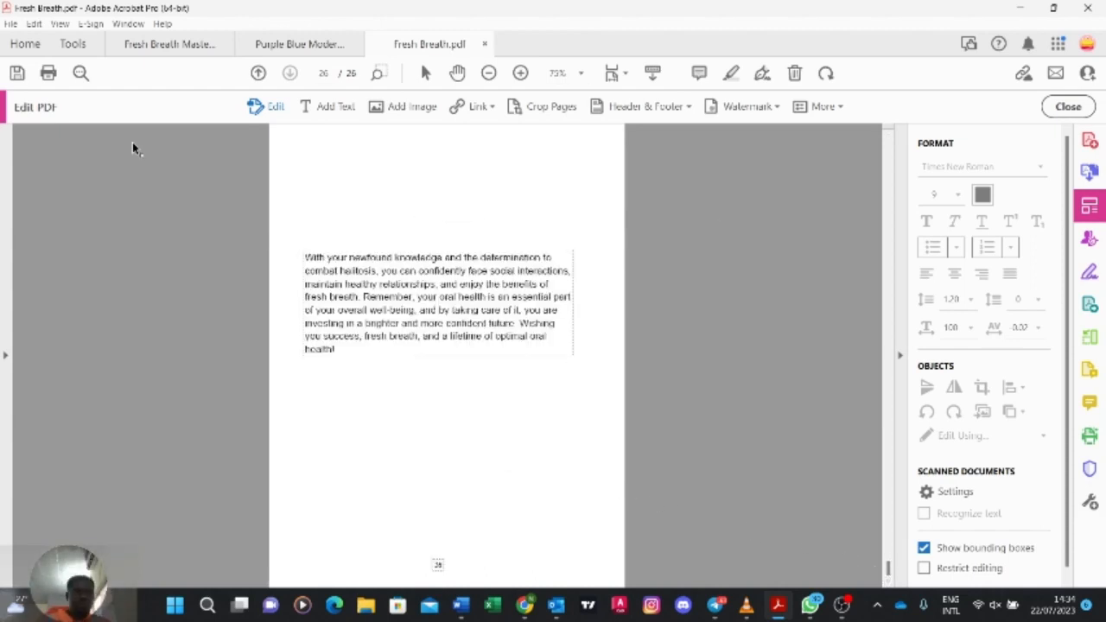
pyautogui.click(15, 73)
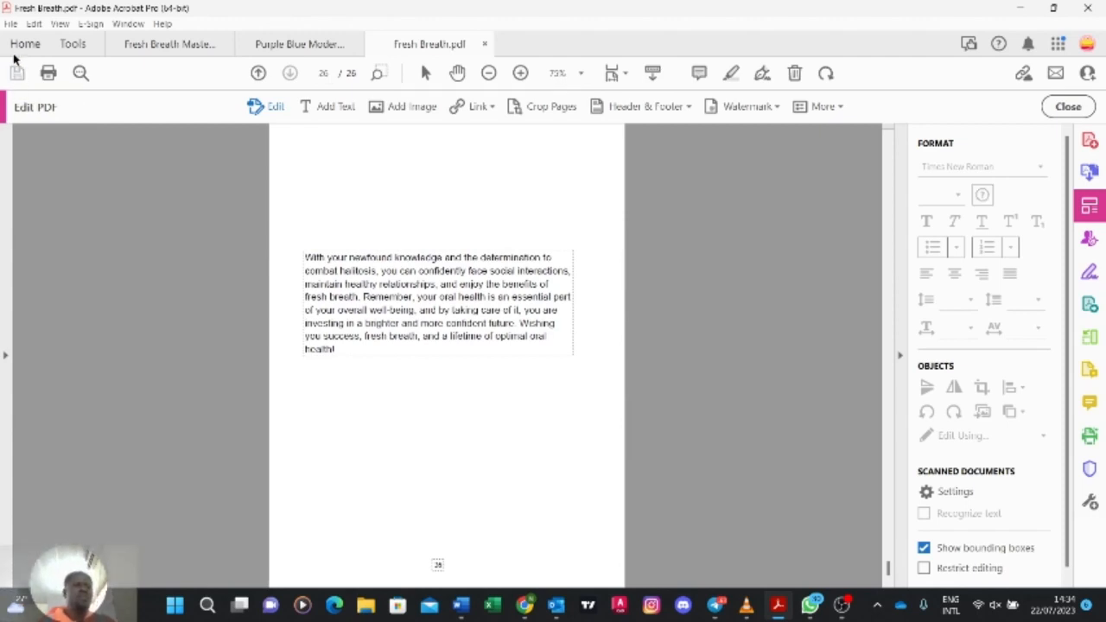
# Exit Edit PDF mode, dismiss the share popup, and switch to Acrobat's Home view of recent files.
pyautogui.click(10, 23)
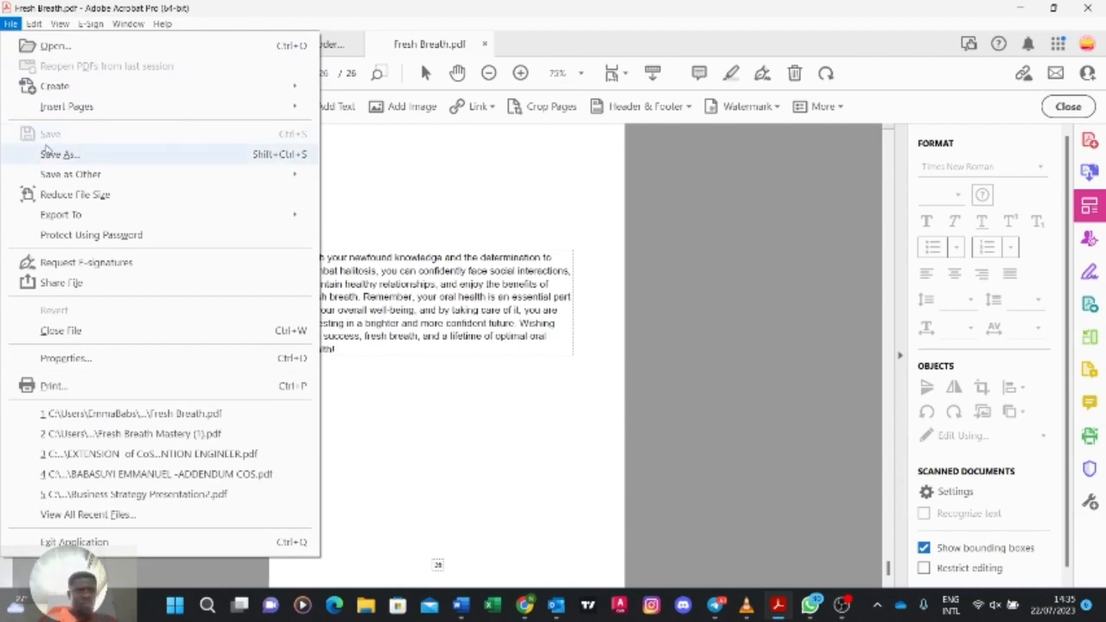
pyautogui.moveTo(86, 214)
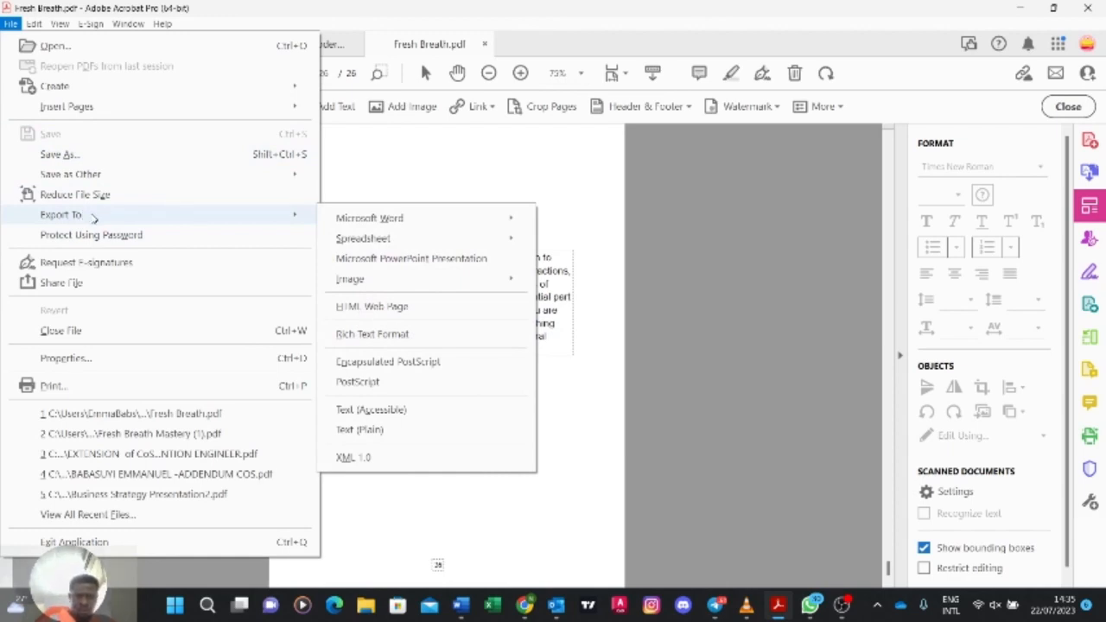
pyautogui.click(582, 205)
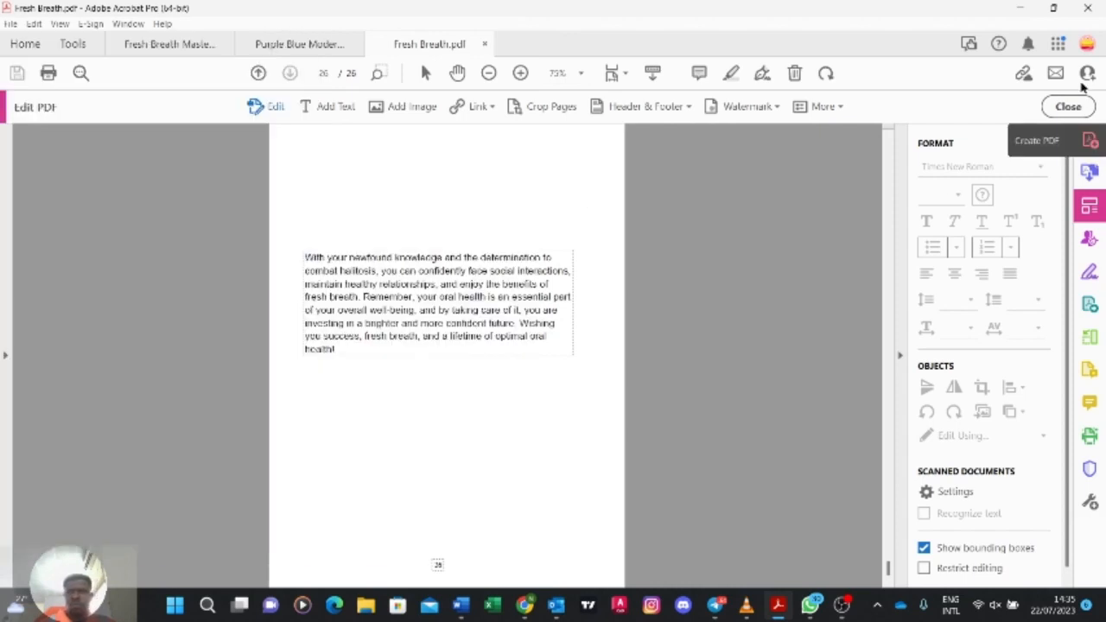
pyautogui.click(1068, 107)
pyautogui.scroll(5, 530, 210)
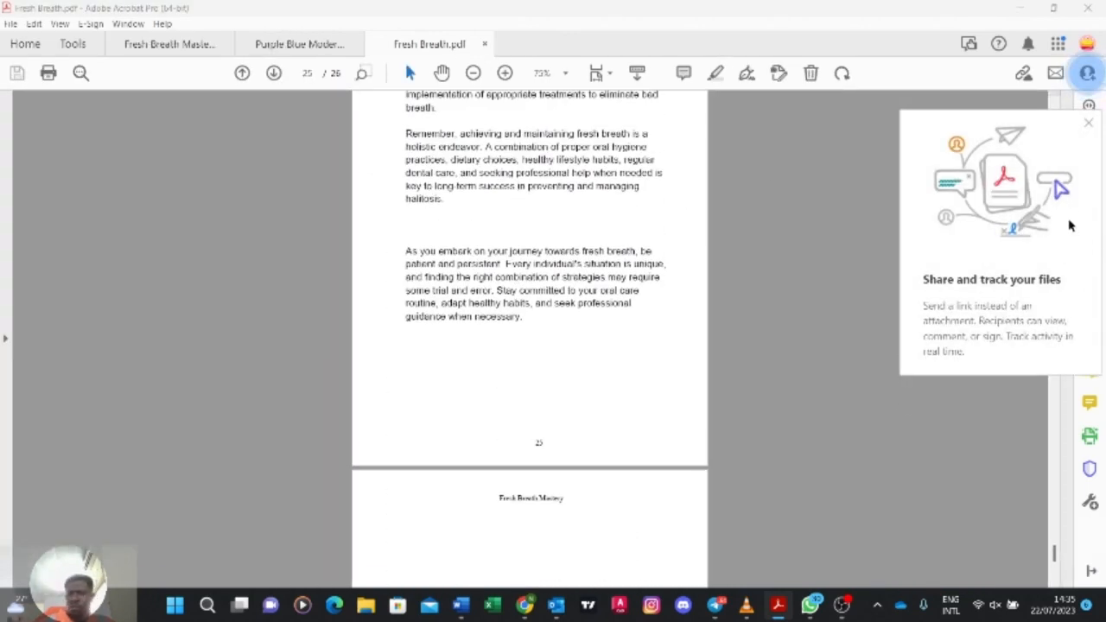
pyautogui.click(1088, 124)
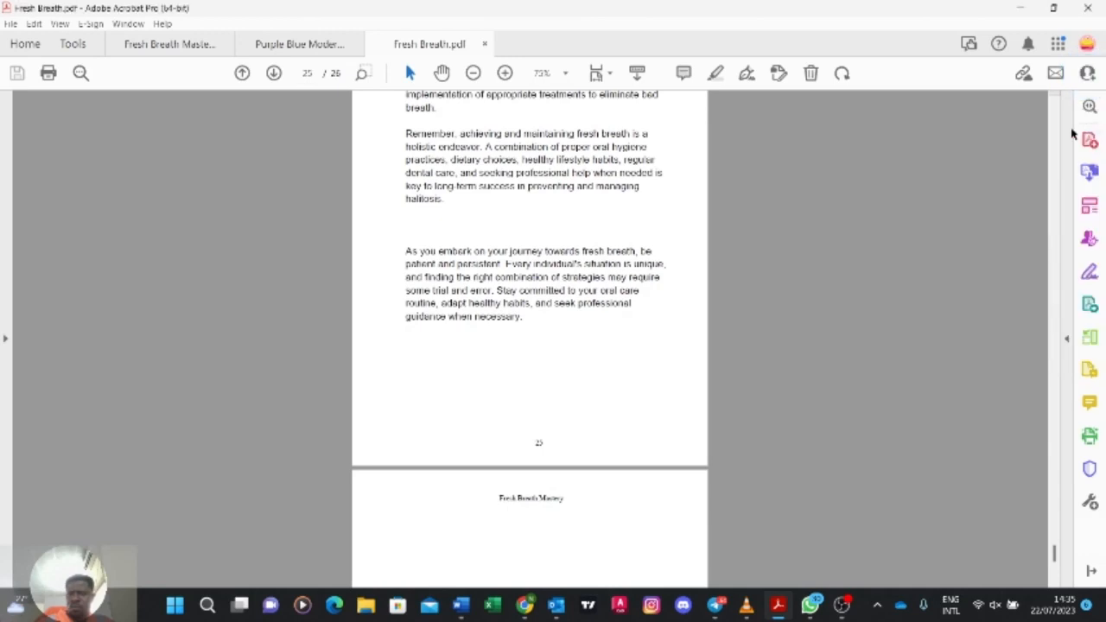
pyautogui.click(22, 45)
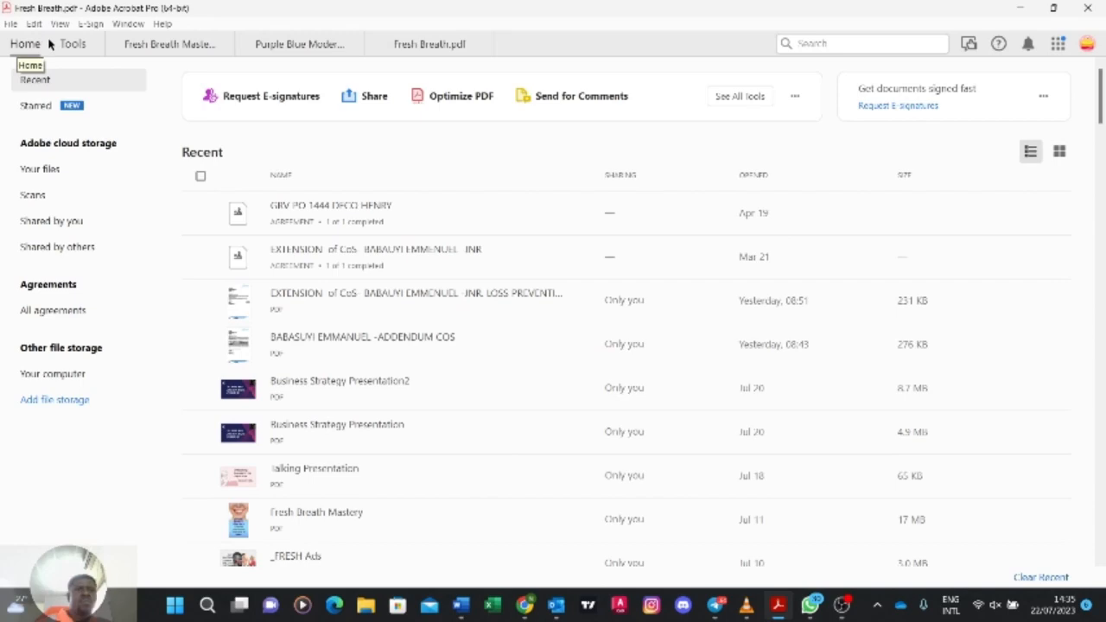
# Switch back to the Fresh Breath.pdf tab in Acrobat.
pyautogui.click(11, 24)
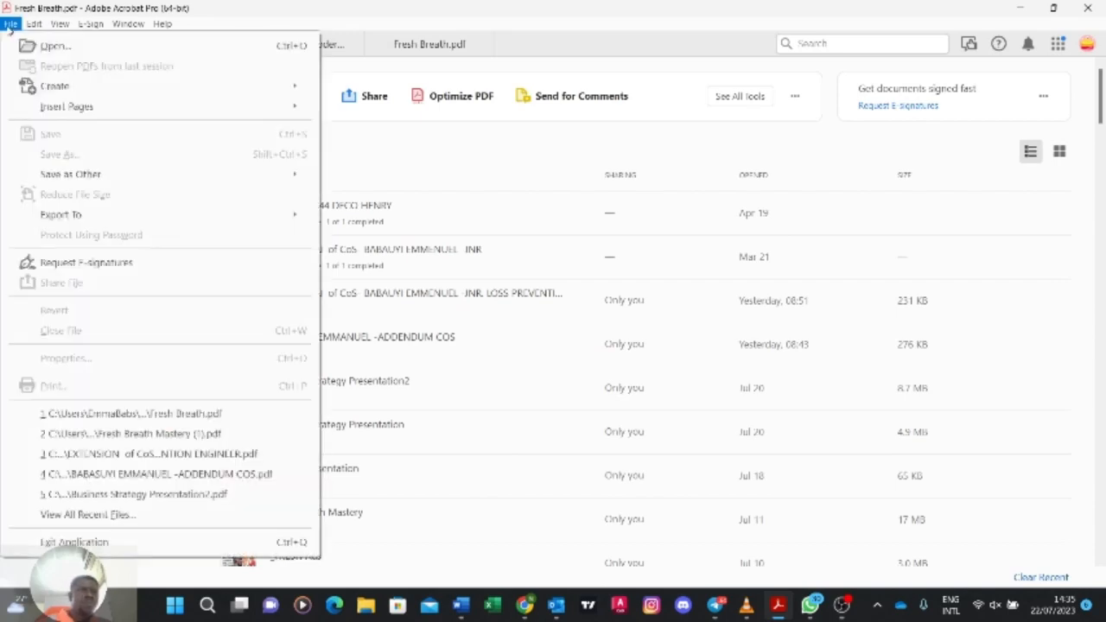
pyautogui.moveTo(32, 26)
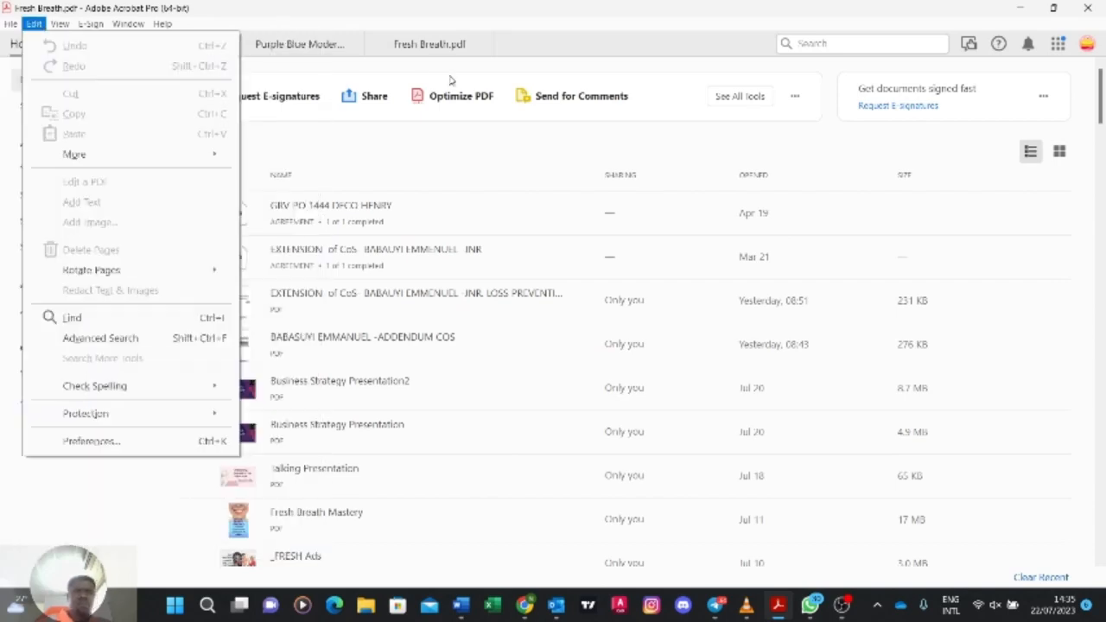
pyautogui.click(429, 44)
pyautogui.click(10, 24)
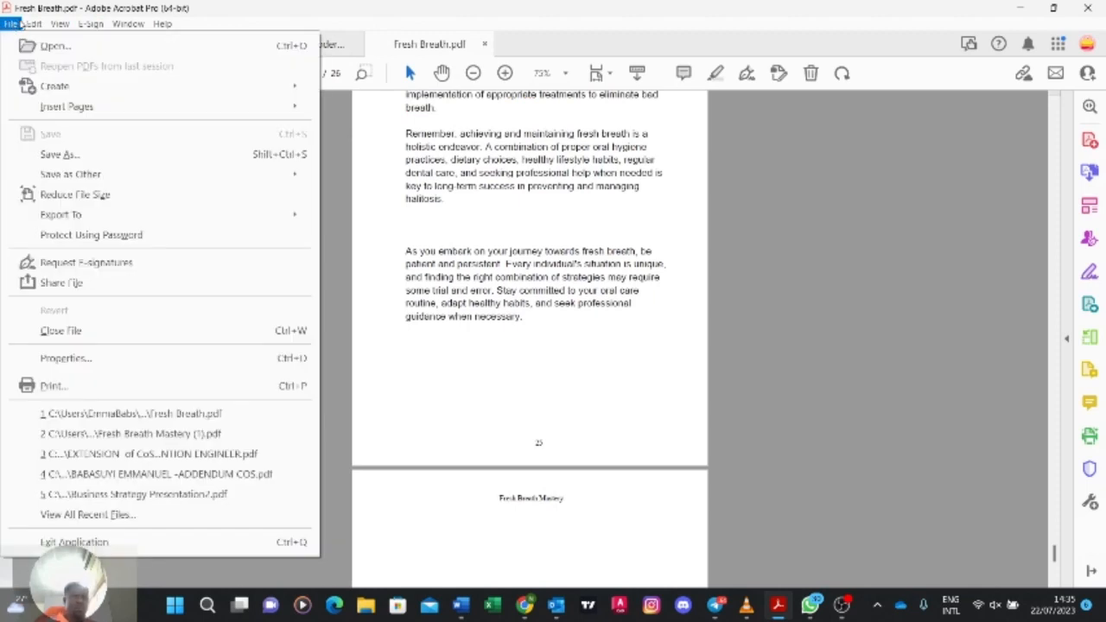
pyautogui.click(763, 396)
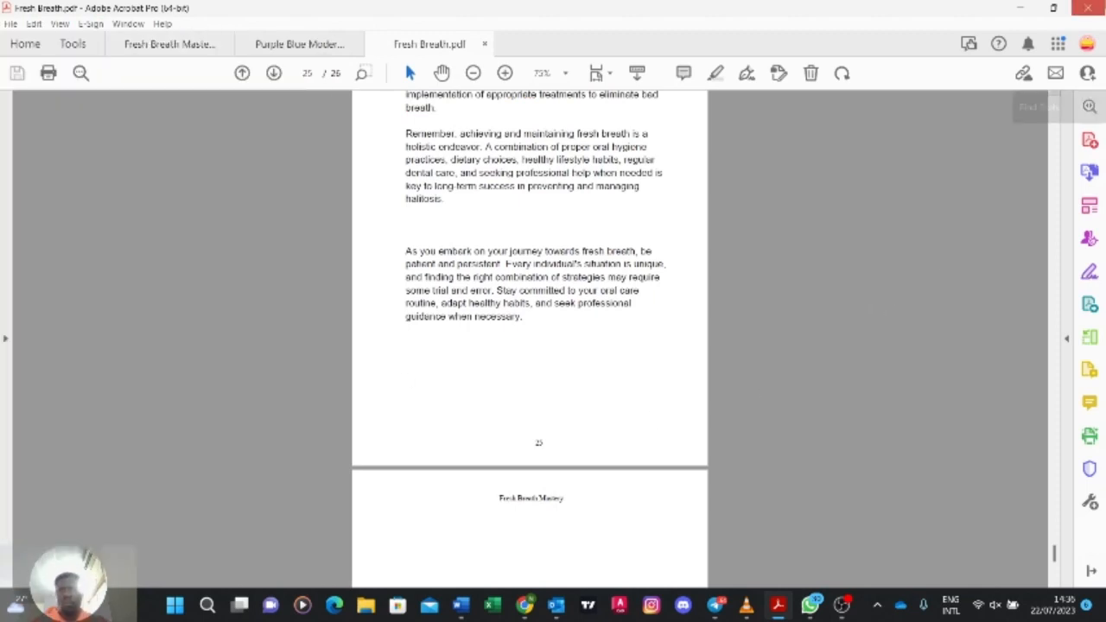
# Close all Acrobat tabs without saving Fresh Breath Mastery.pdf, returning to the Word manuscript.
pyautogui.click(1088, 7)
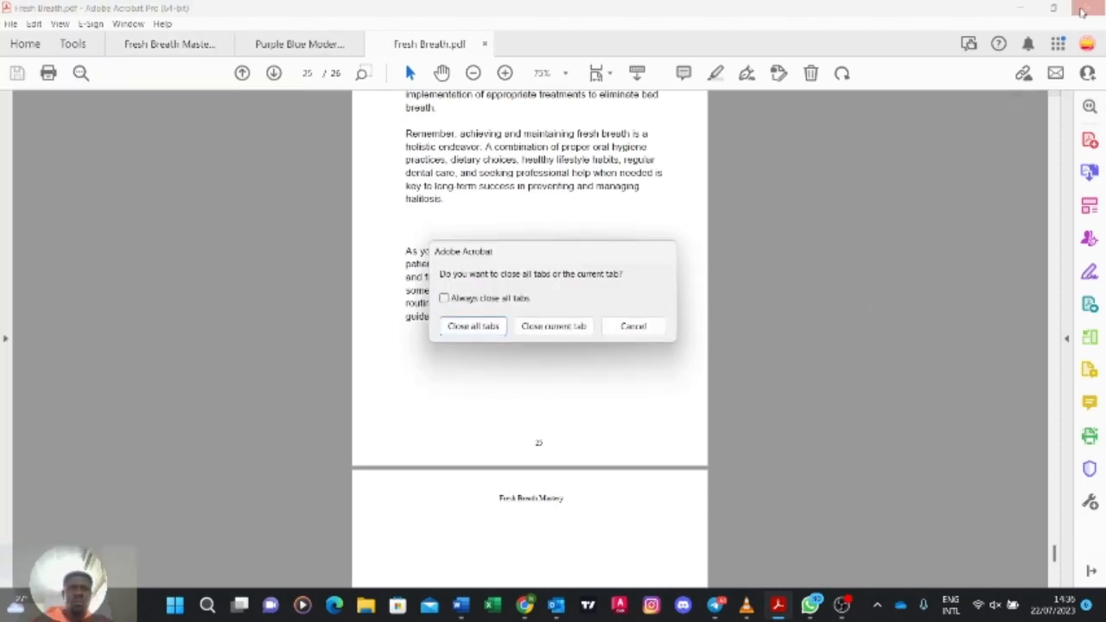
pyautogui.click(471, 328)
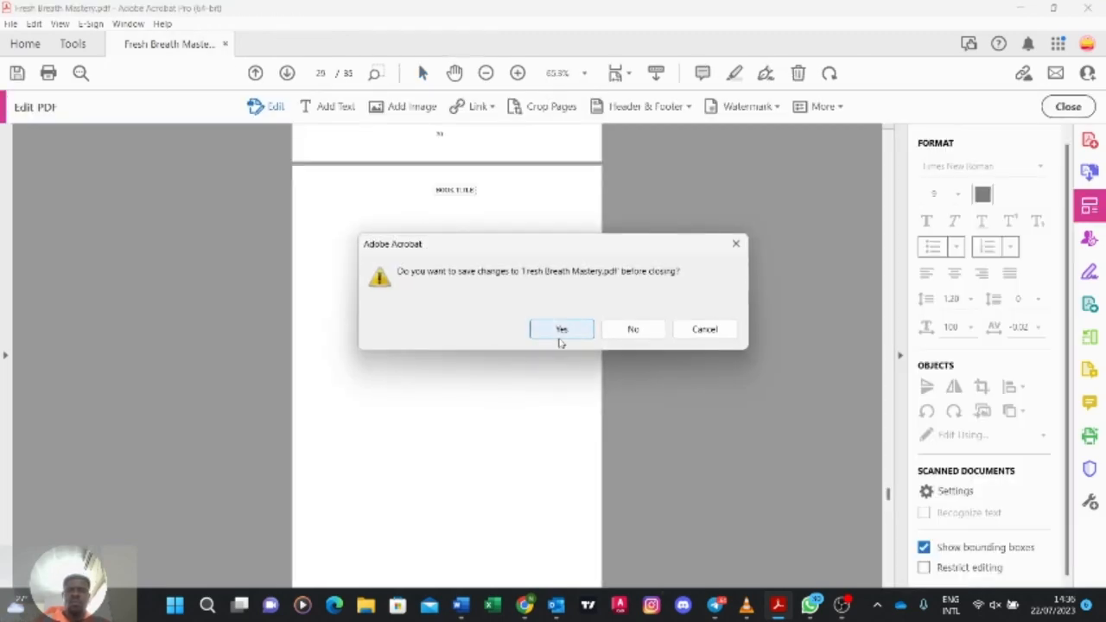
pyautogui.click(635, 332)
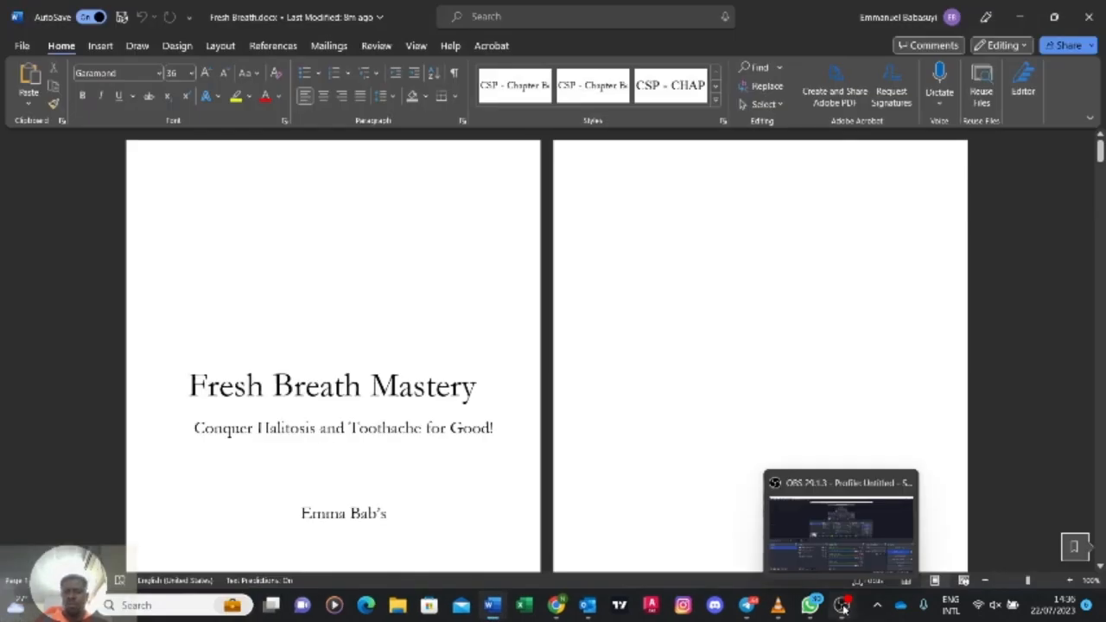
pyautogui.click(843, 607)
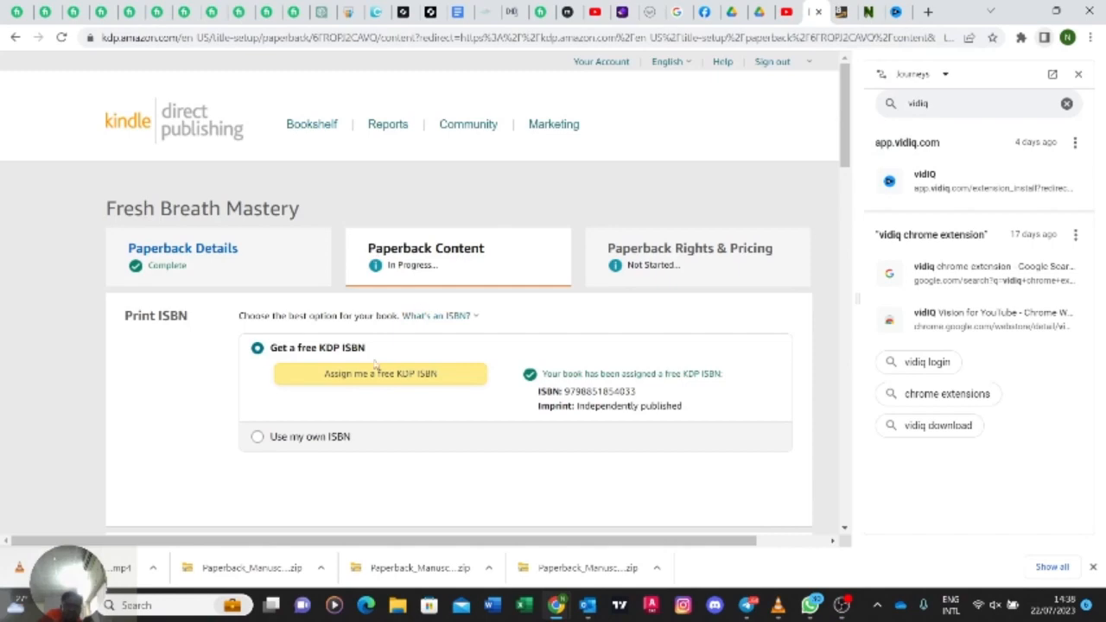
# Upload Fresh Breath.pdf from Desktop > Amazon KDP > Fresh Breath as the paperback manuscript.
pyautogui.scroll(-15, 441, 345)
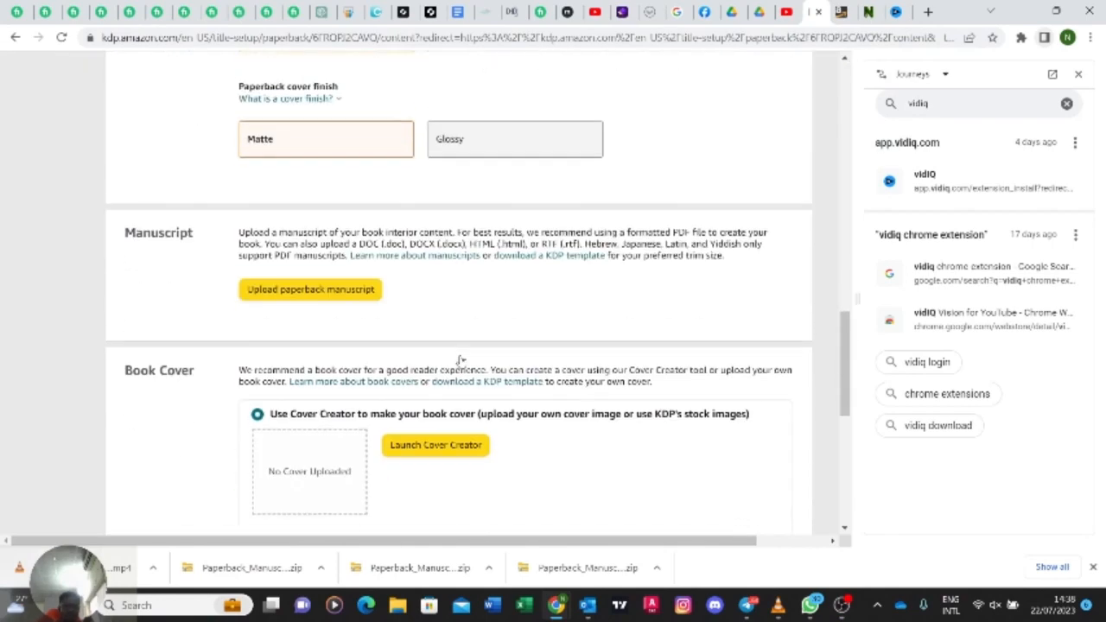
pyautogui.click(294, 291)
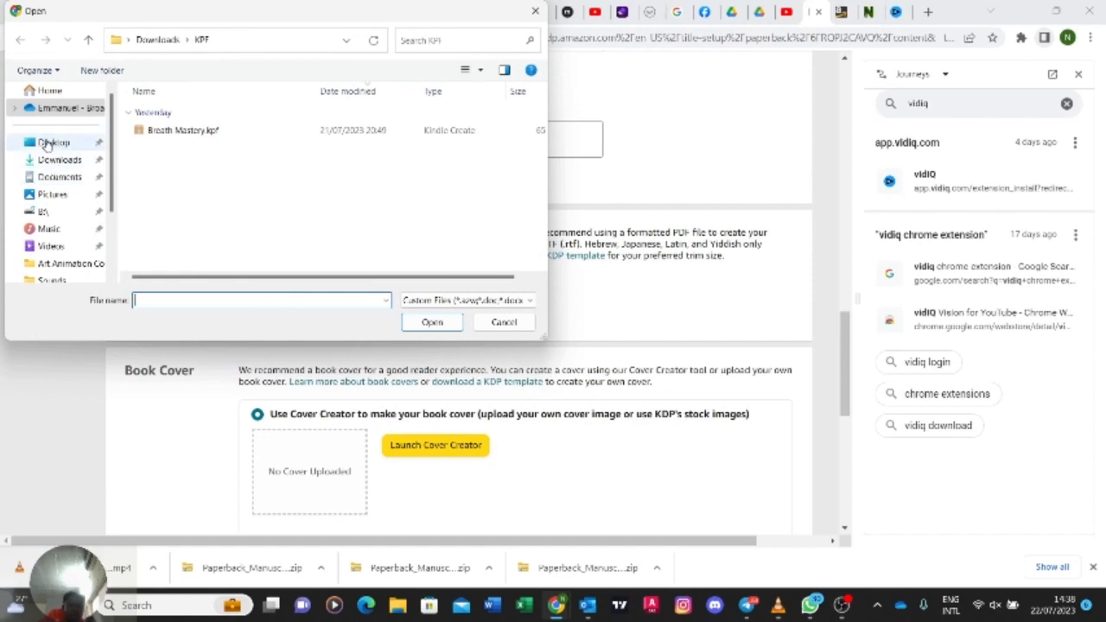
pyautogui.click(48, 143)
pyautogui.doubleClick(157, 143)
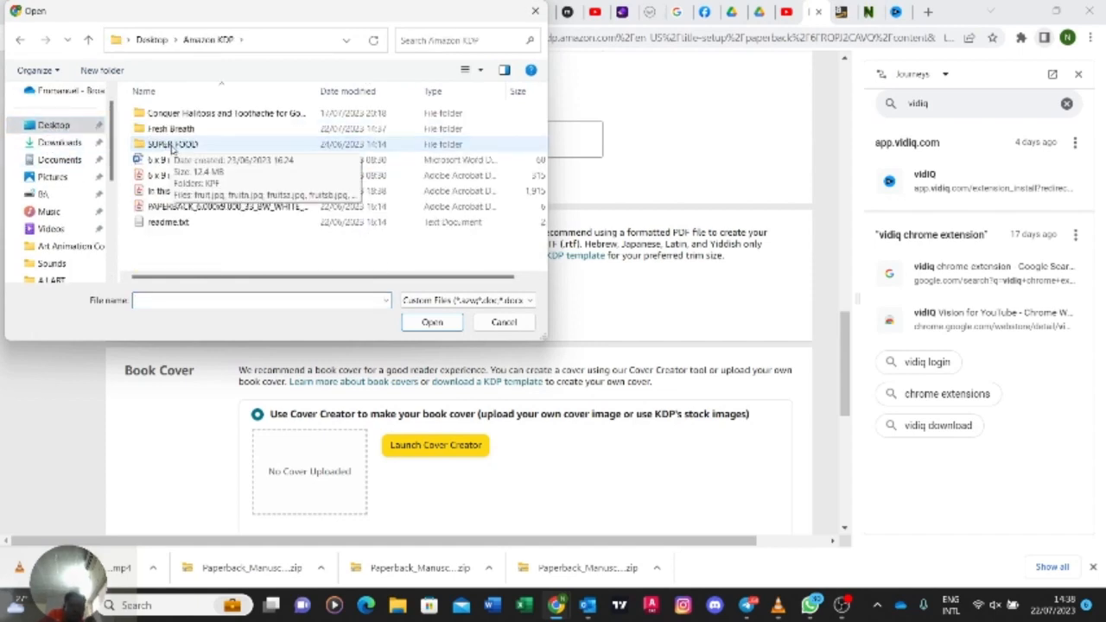
pyautogui.doubleClick(169, 129)
pyautogui.doubleClick(162, 160)
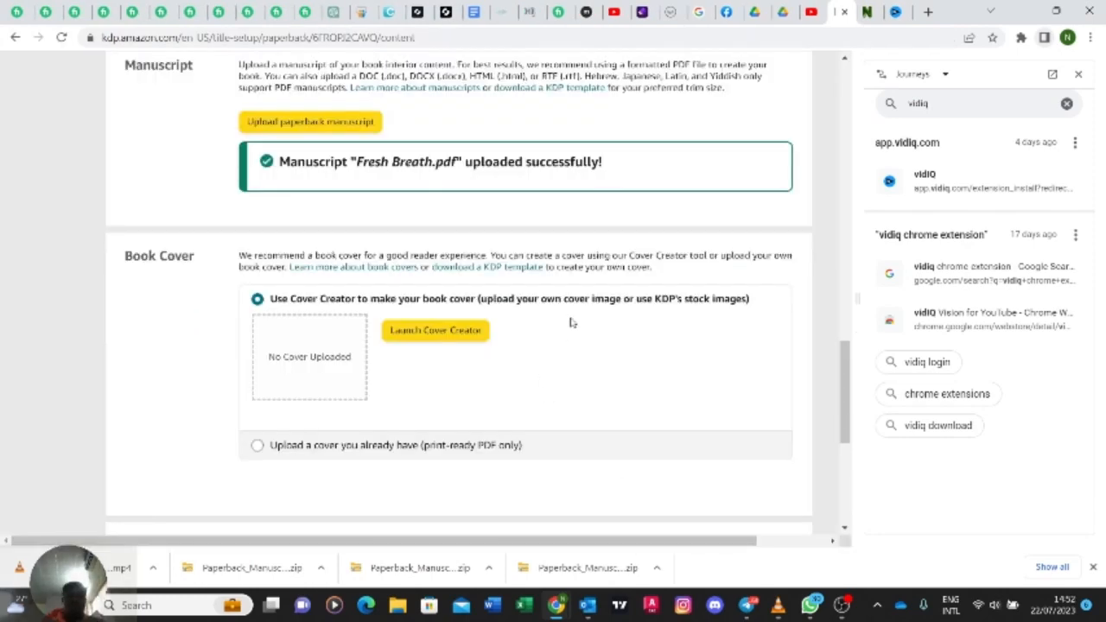
# Select the option to upload a ready-made cover PDF in the Book Cover section.
pyautogui.scroll(2, 570, 322)
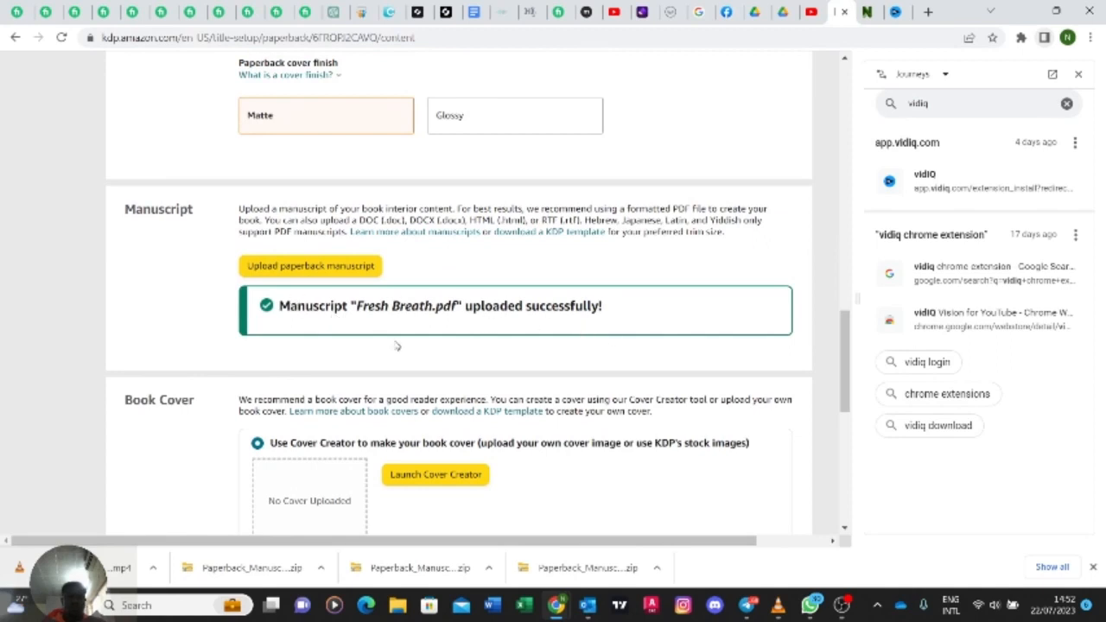
pyautogui.scroll(-2, 406, 363)
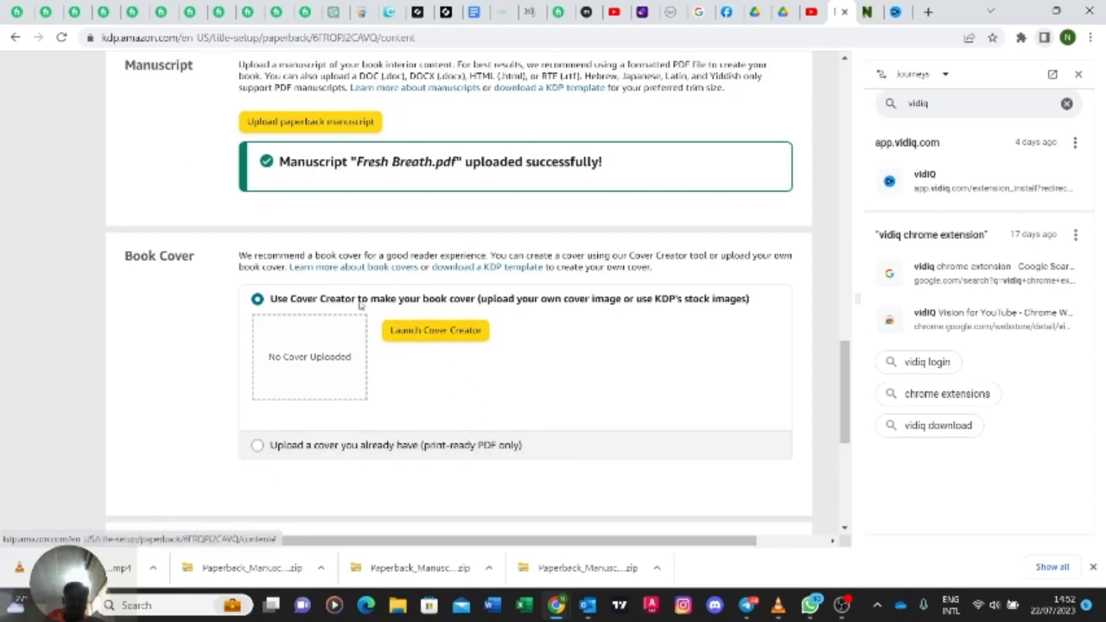
pyautogui.click(256, 446)
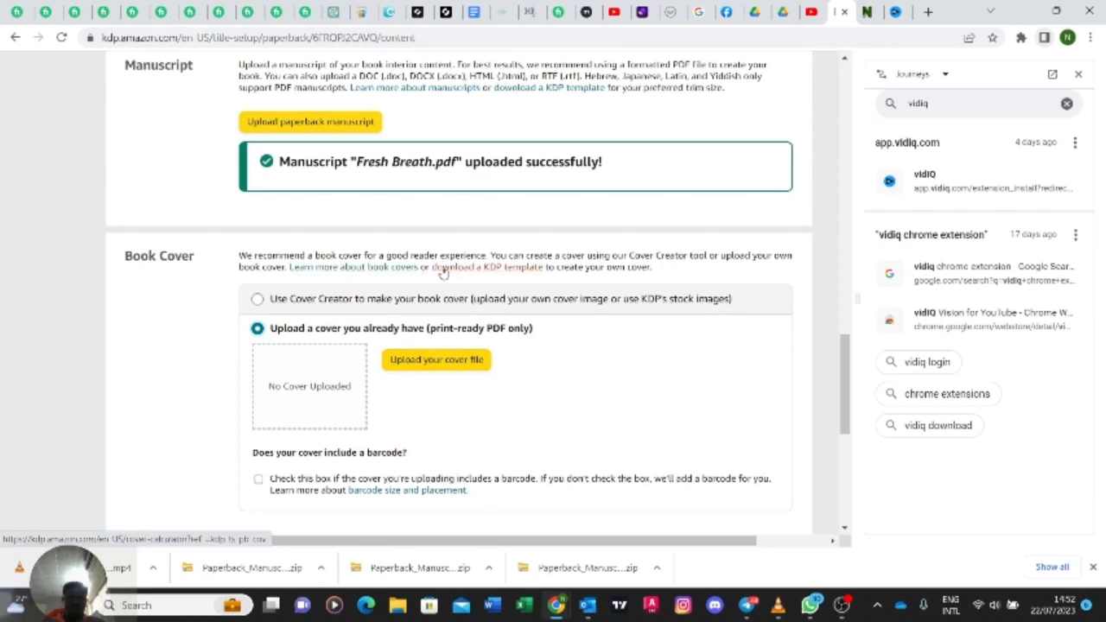
# In the KDP cover calculator, choose Paperback binding, Black & white interior and White paper.
pyautogui.click(473, 270)
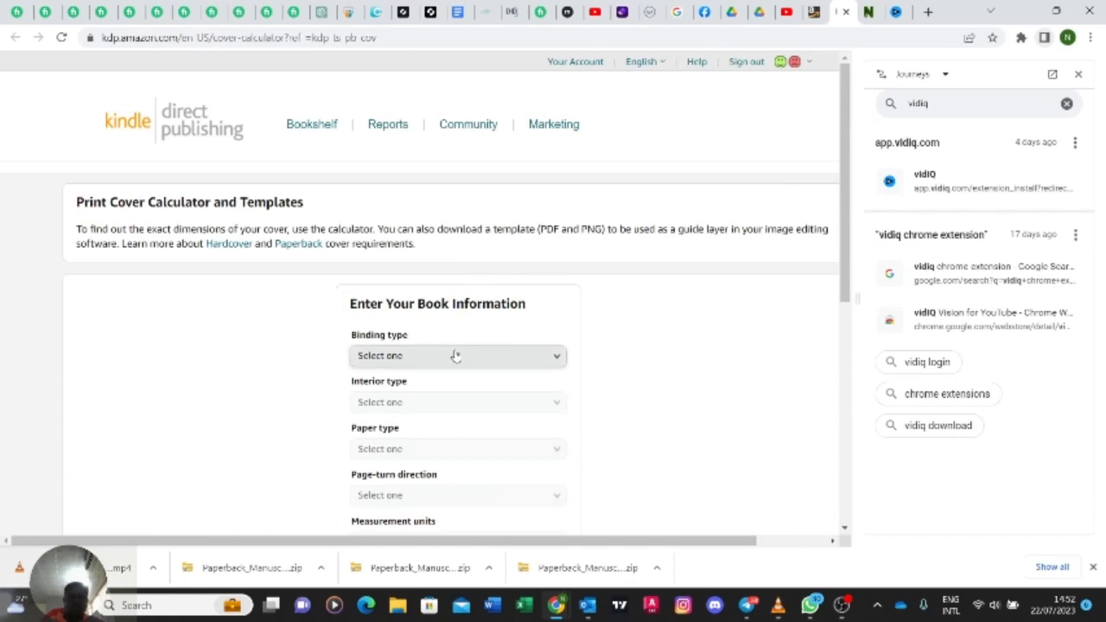
pyautogui.click(541, 363)
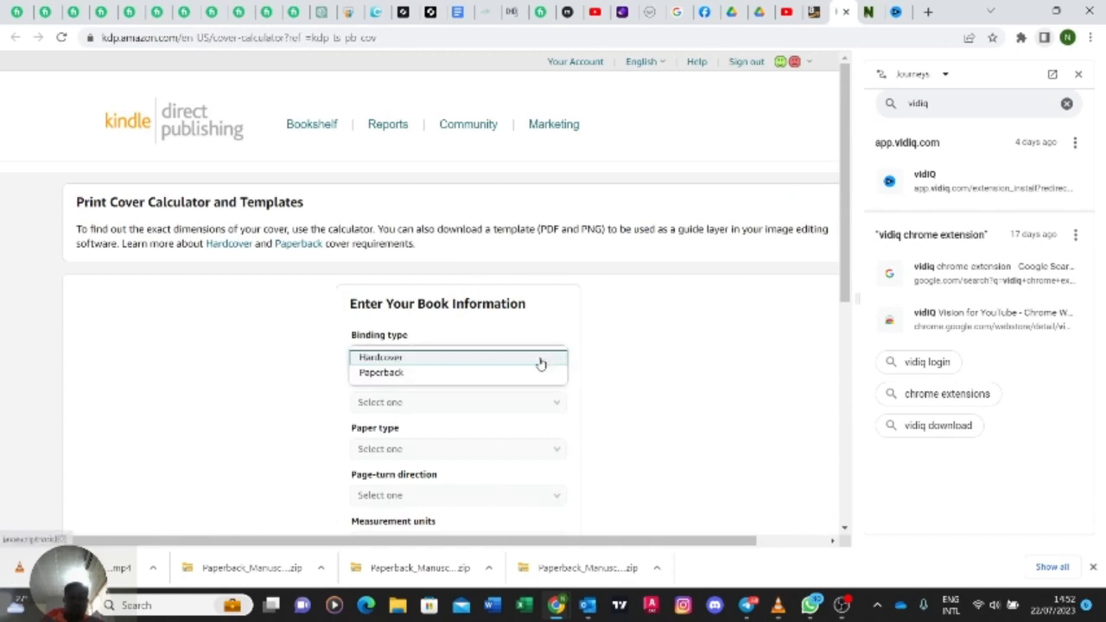
pyautogui.click(483, 373)
pyautogui.scroll(-2, 485, 374)
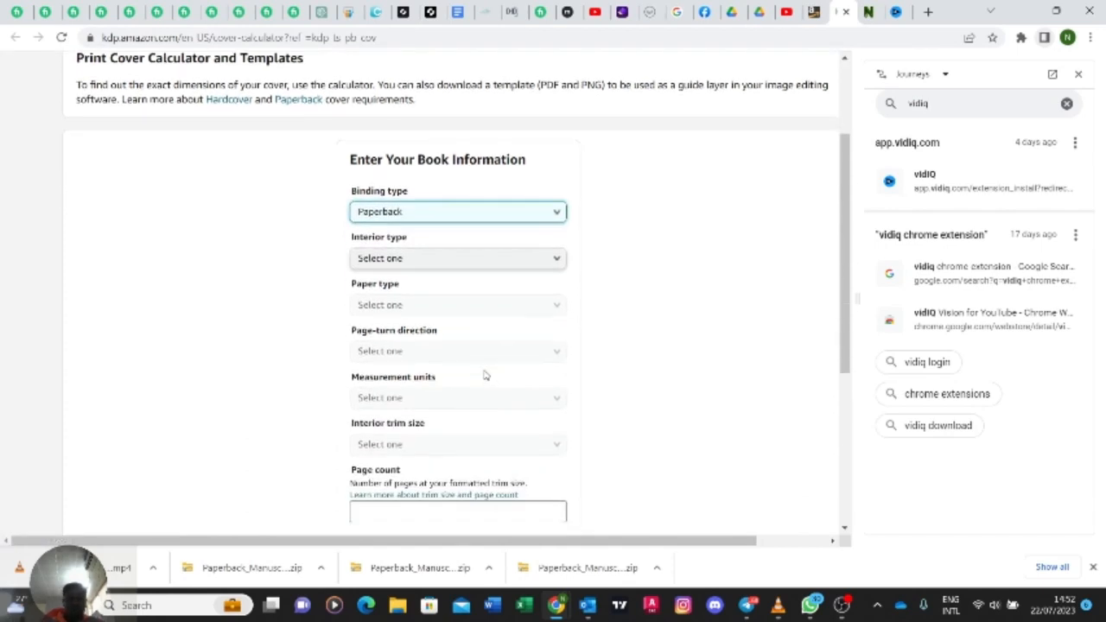
pyautogui.click(474, 259)
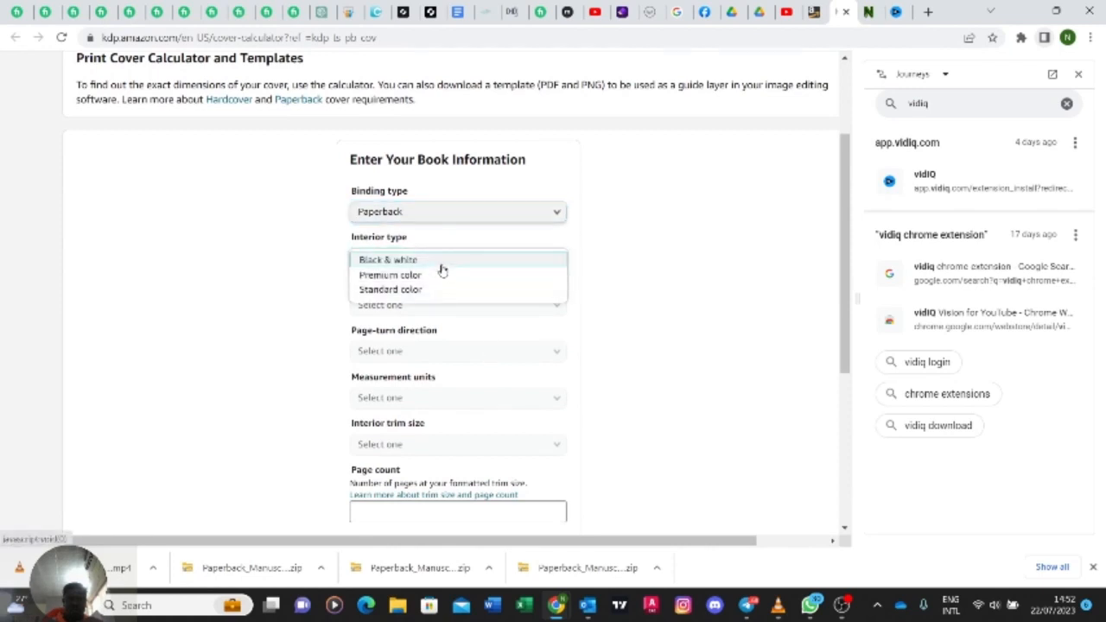
pyautogui.click(443, 261)
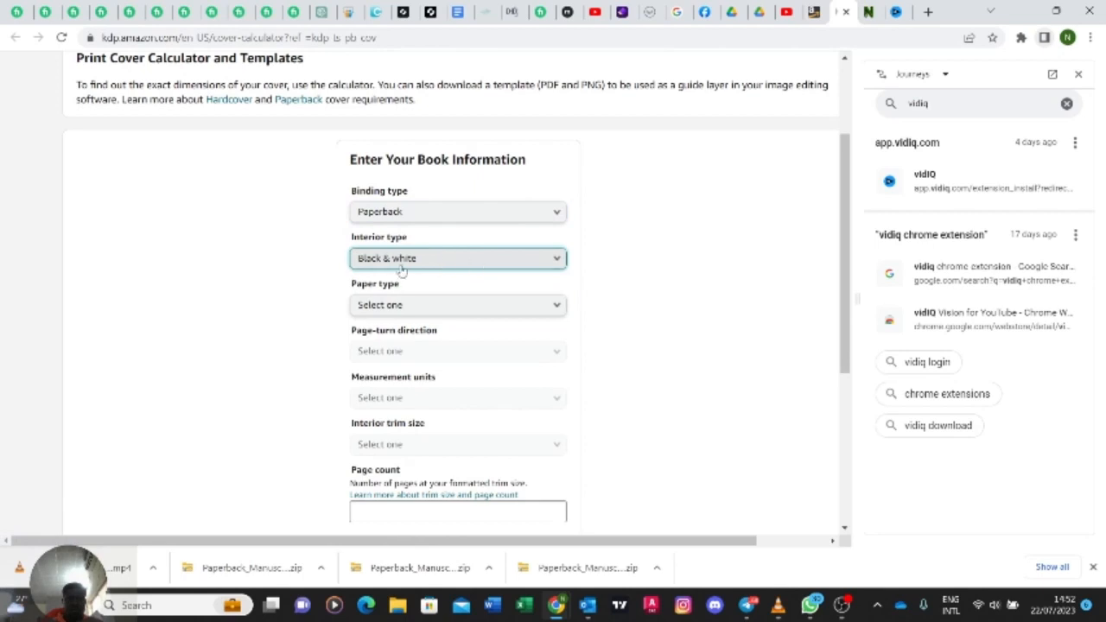
pyautogui.click(479, 307)
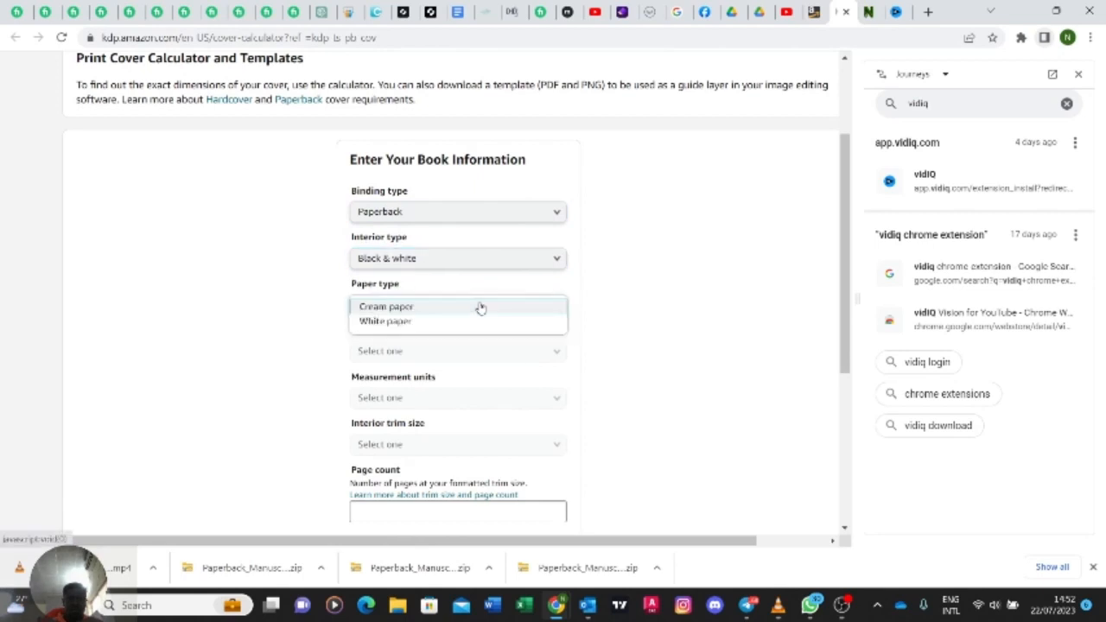
pyautogui.click(450, 321)
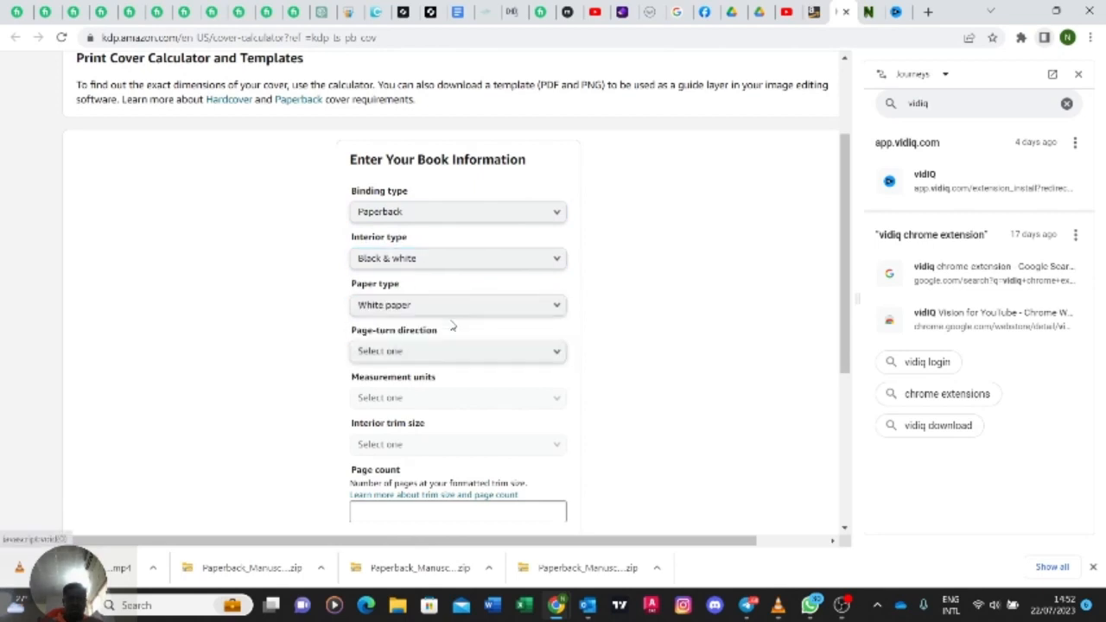
# Set Left to Right, Inches, 6 x 9 in trim and a 26-page count, then minimize the browser.
pyautogui.click(504, 359)
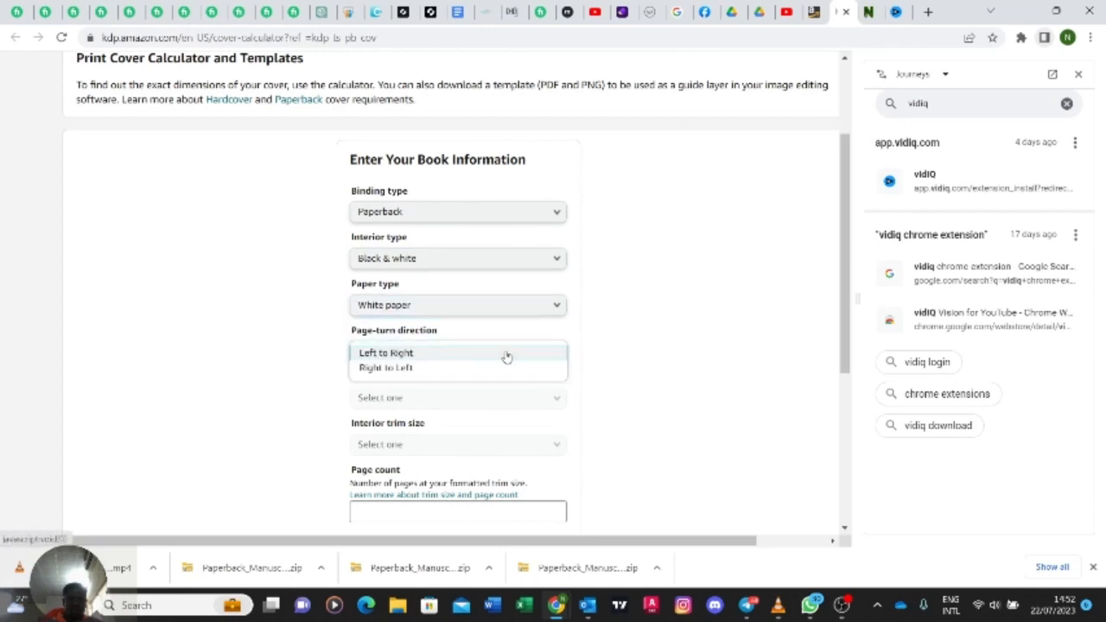
pyautogui.click(469, 356)
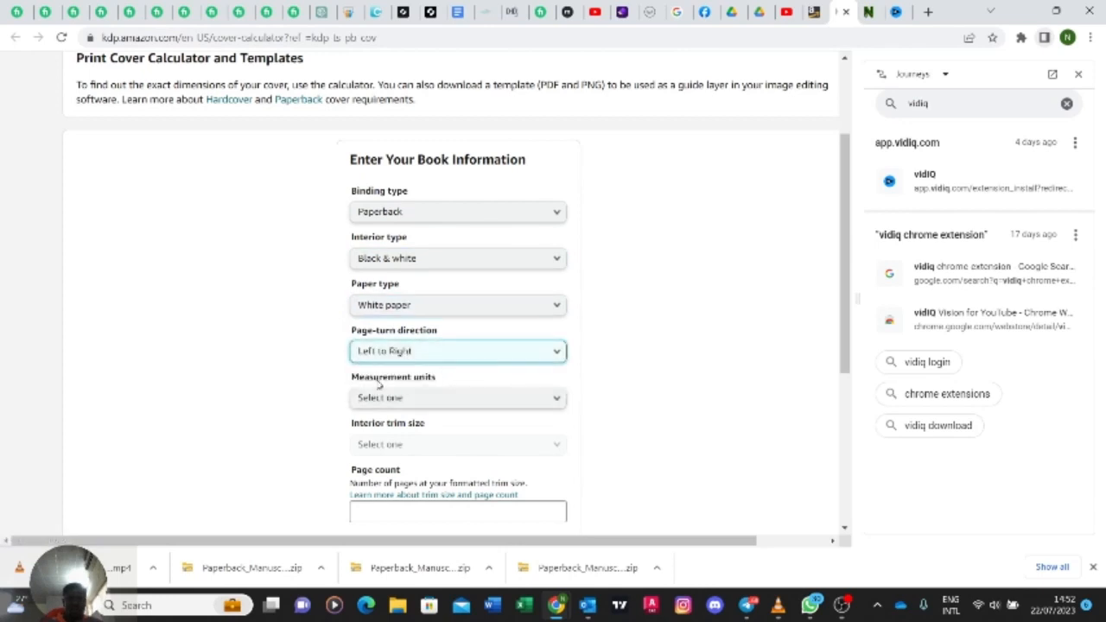
pyautogui.click(527, 400)
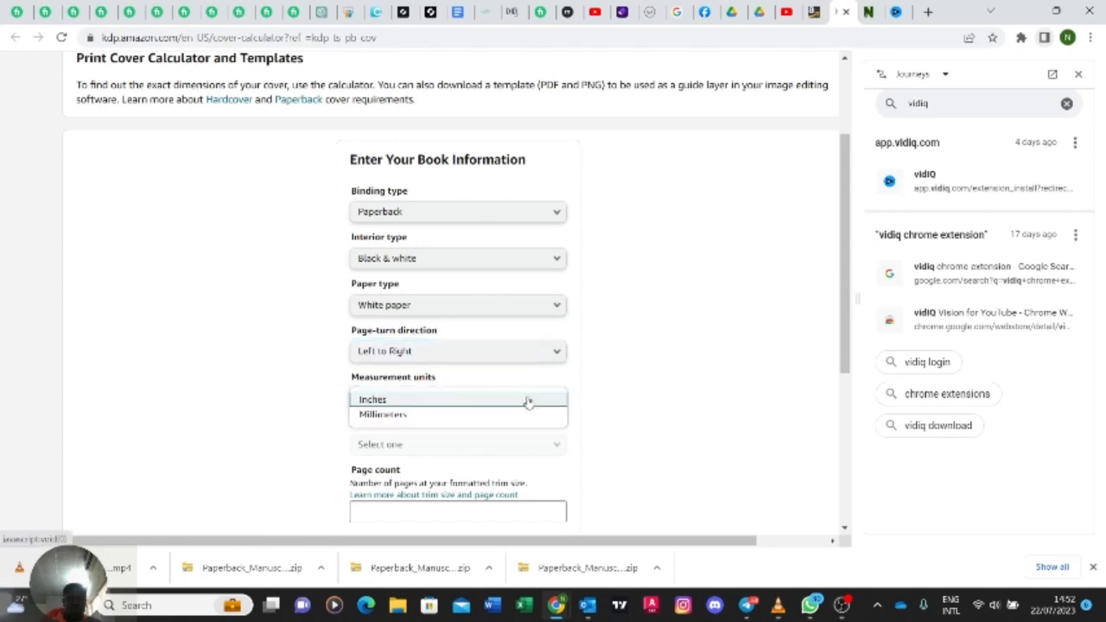
pyautogui.click(524, 400)
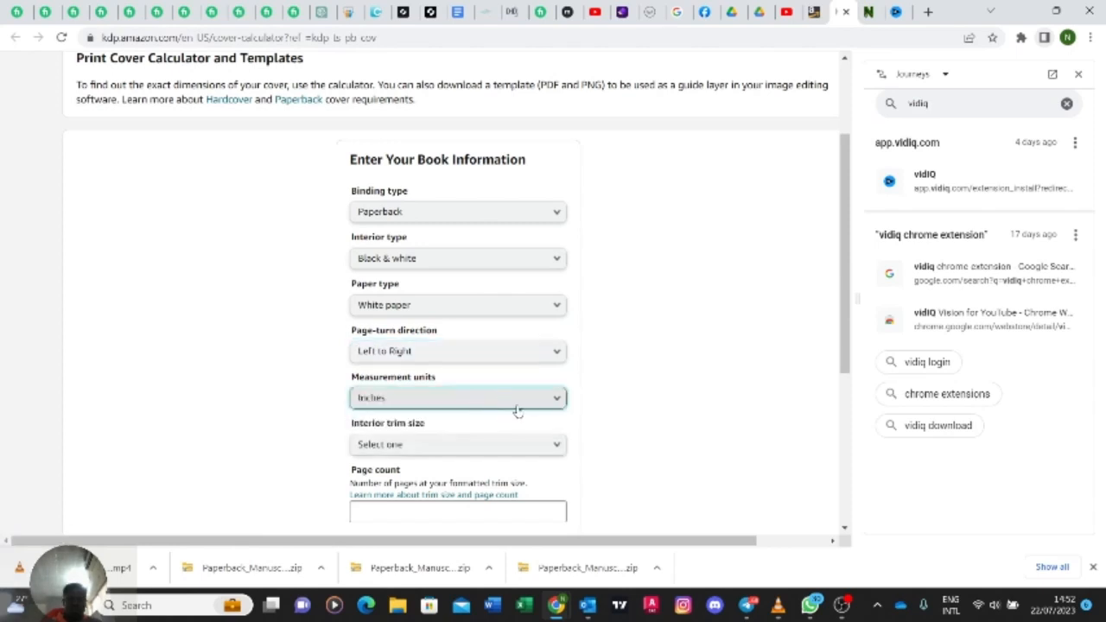
pyautogui.scroll(-1, 518, 412)
pyautogui.click(529, 372)
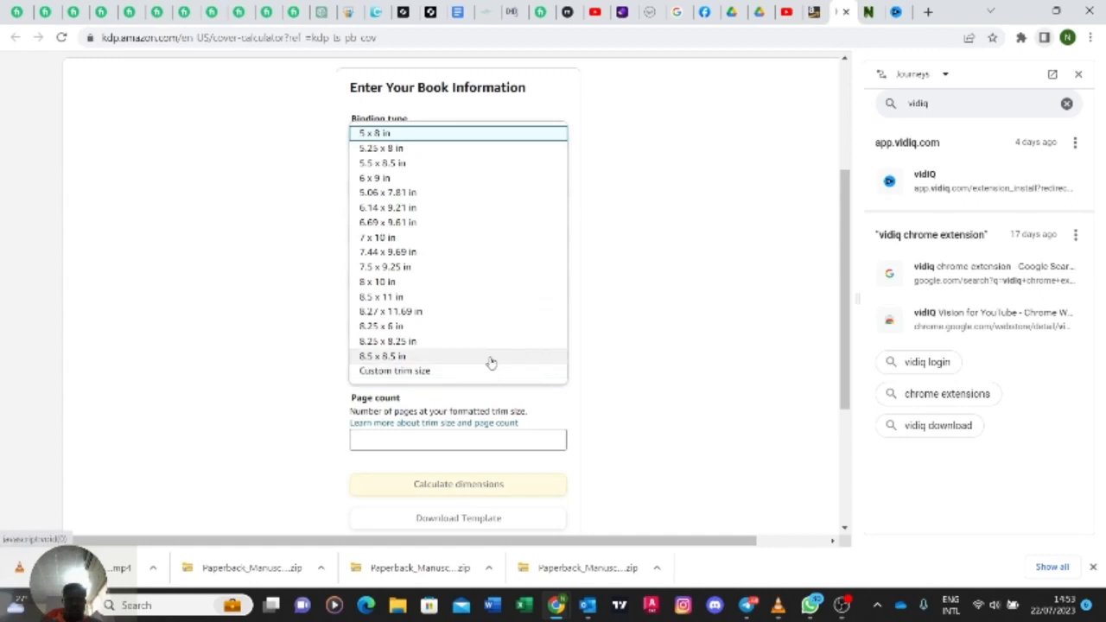
pyautogui.click(370, 178)
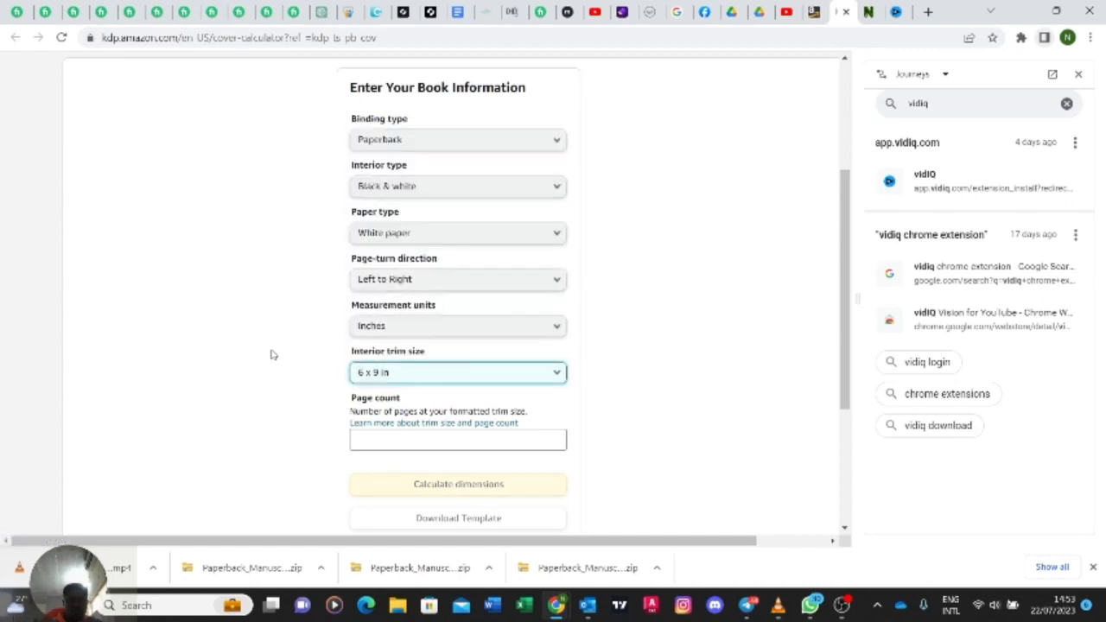
pyautogui.click(426, 444)
pyautogui.write('26')
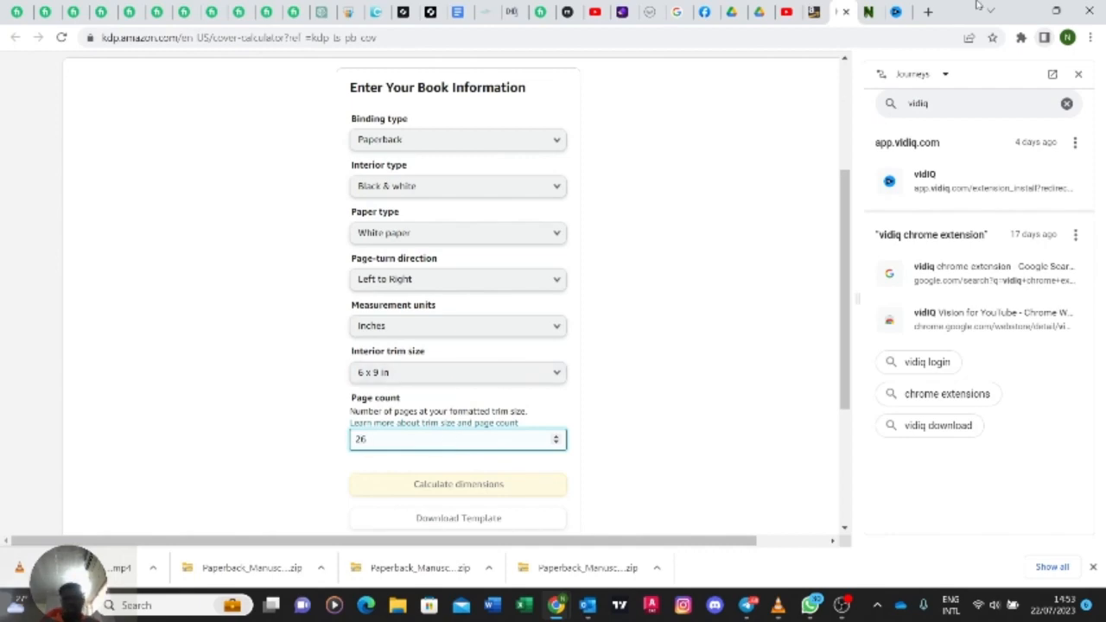
pyautogui.click(1054, 11)
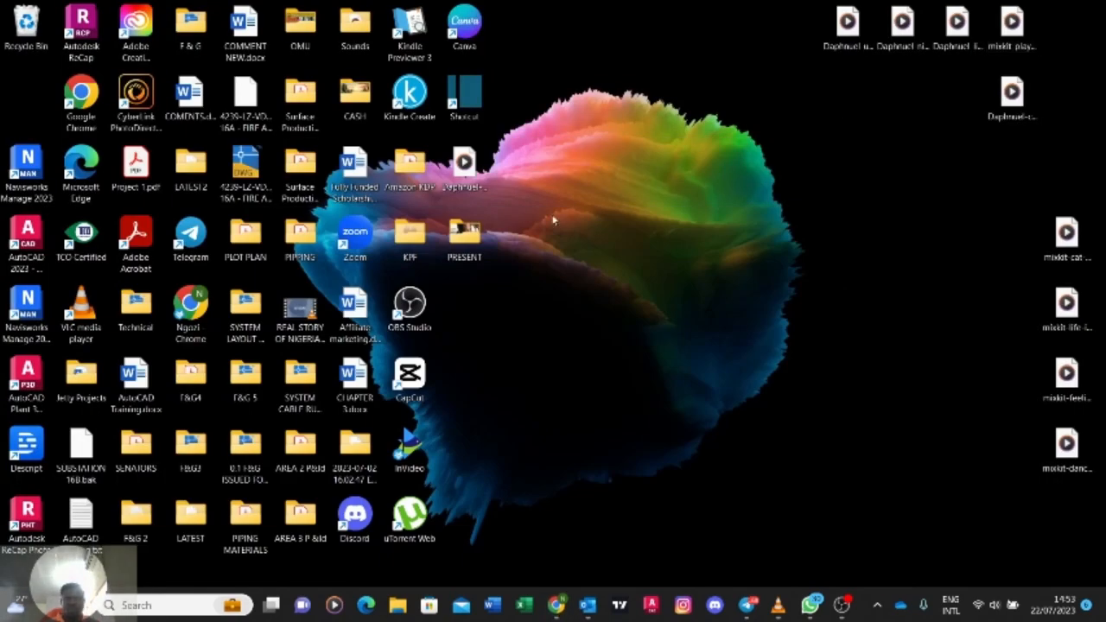
# Open Fresh Breath.pdf from Amazon KDP > Fresh Breath, confirm it has 26 pages, and return to the calculator.
pyautogui.doubleClick(410, 166)
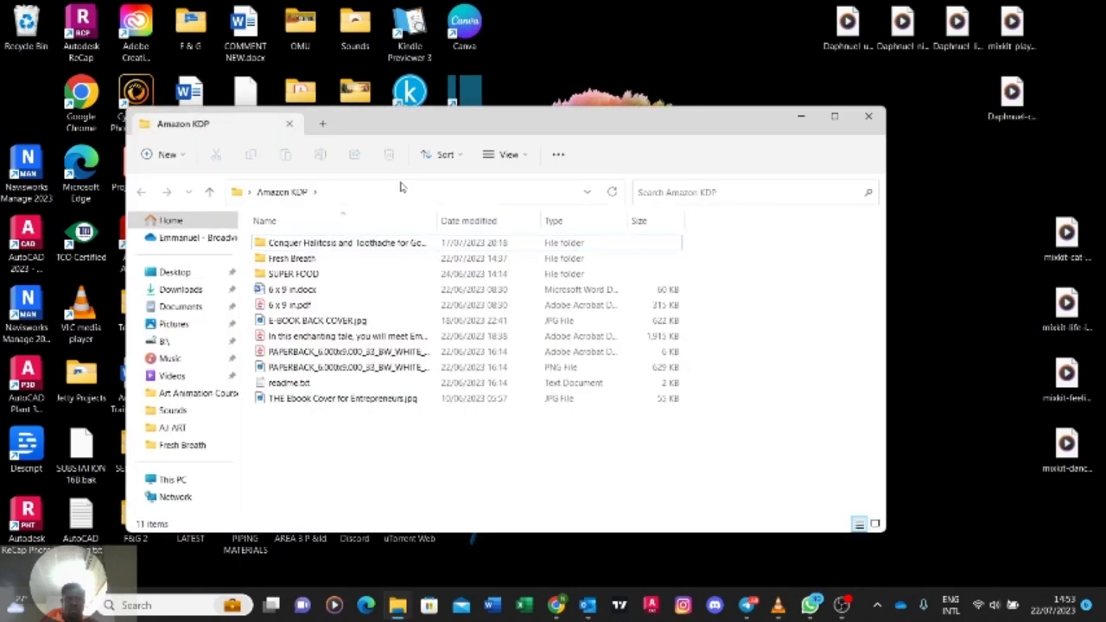
pyautogui.doubleClick(278, 263)
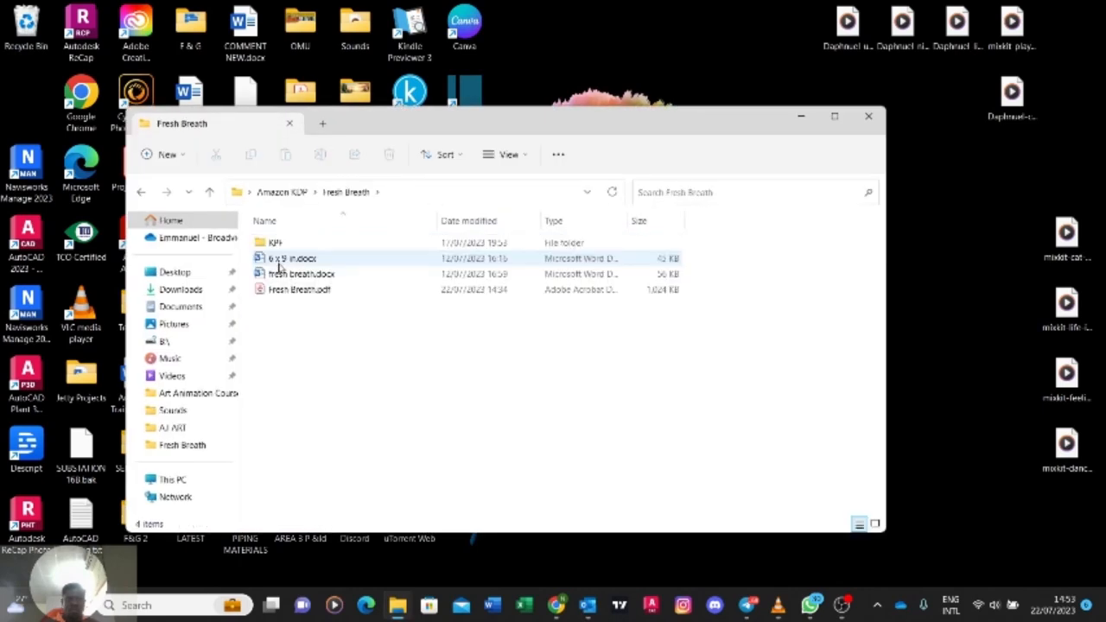
pyautogui.click(282, 291)
pyautogui.doubleClick(284, 292)
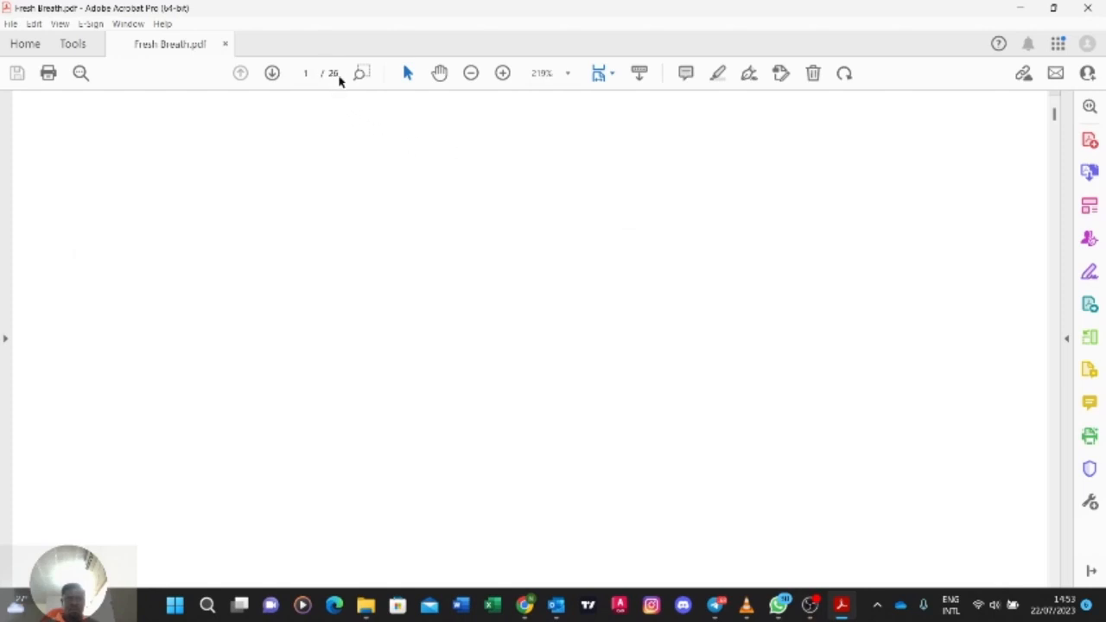
pyautogui.click(1088, 8)
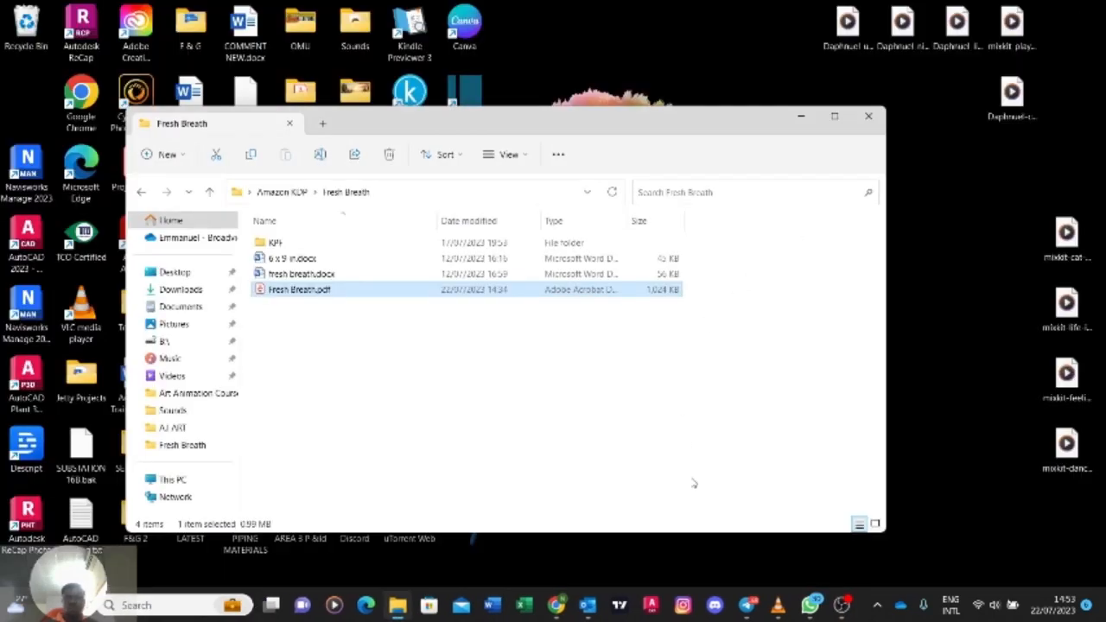
pyautogui.moveTo(556, 605)
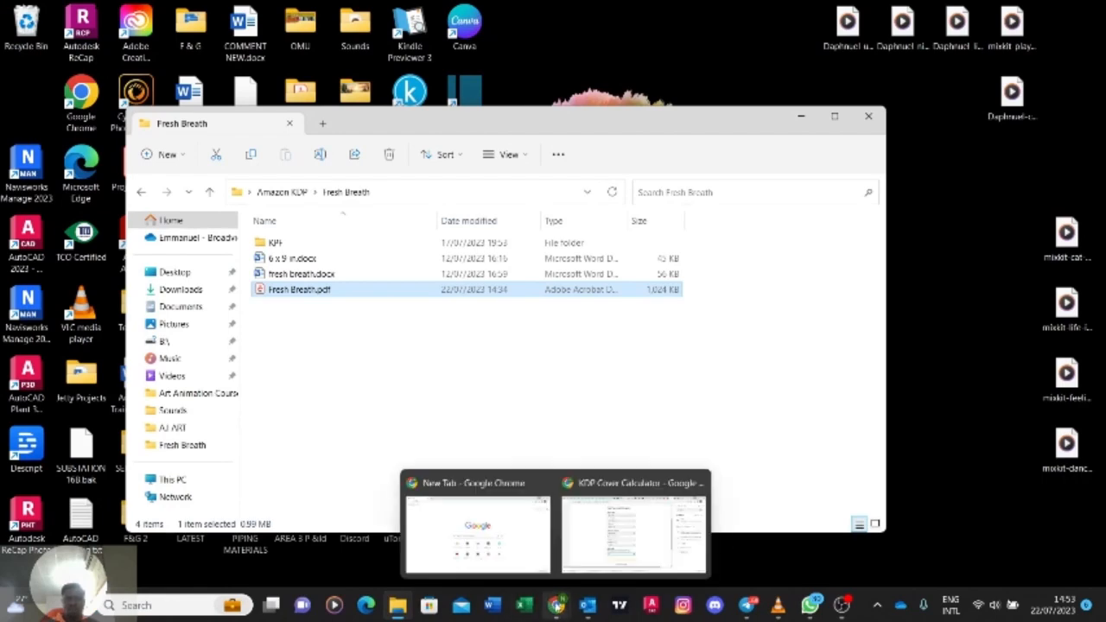
pyautogui.click(605, 548)
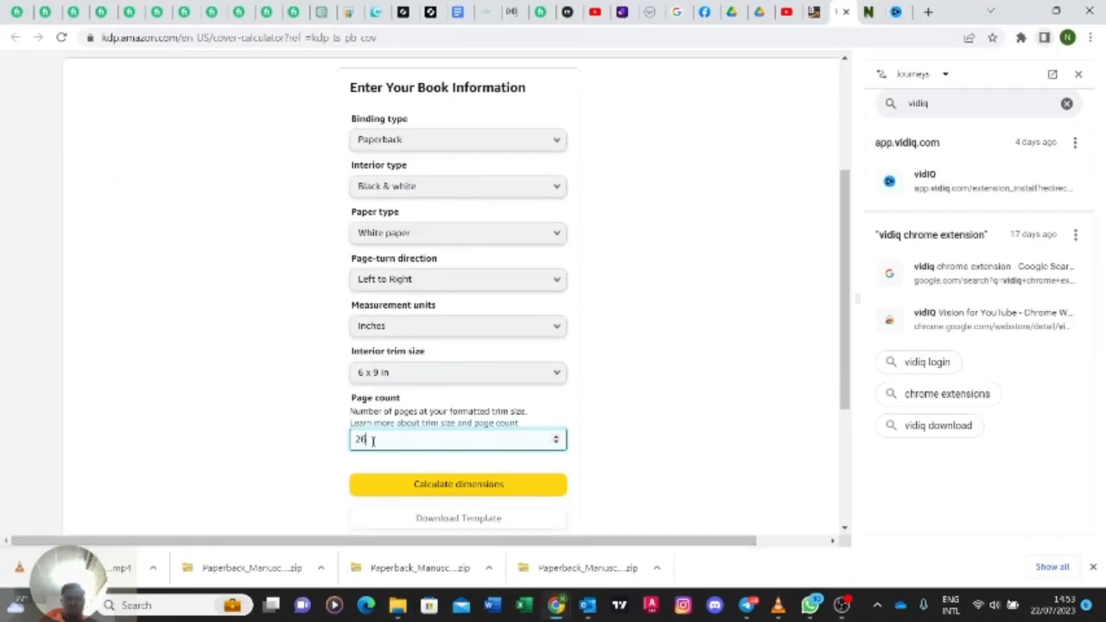
# Calculate the 12.309 x 9.25 in full cover and download the KDP cover template zip.
pyautogui.click(473, 487)
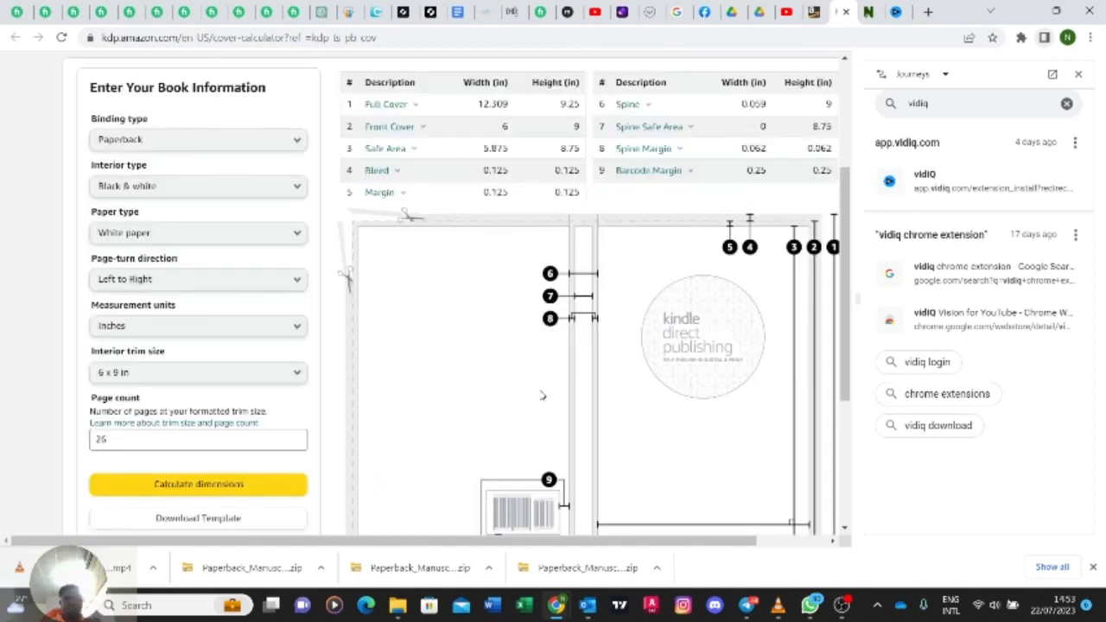
pyautogui.scroll(-2, 543, 395)
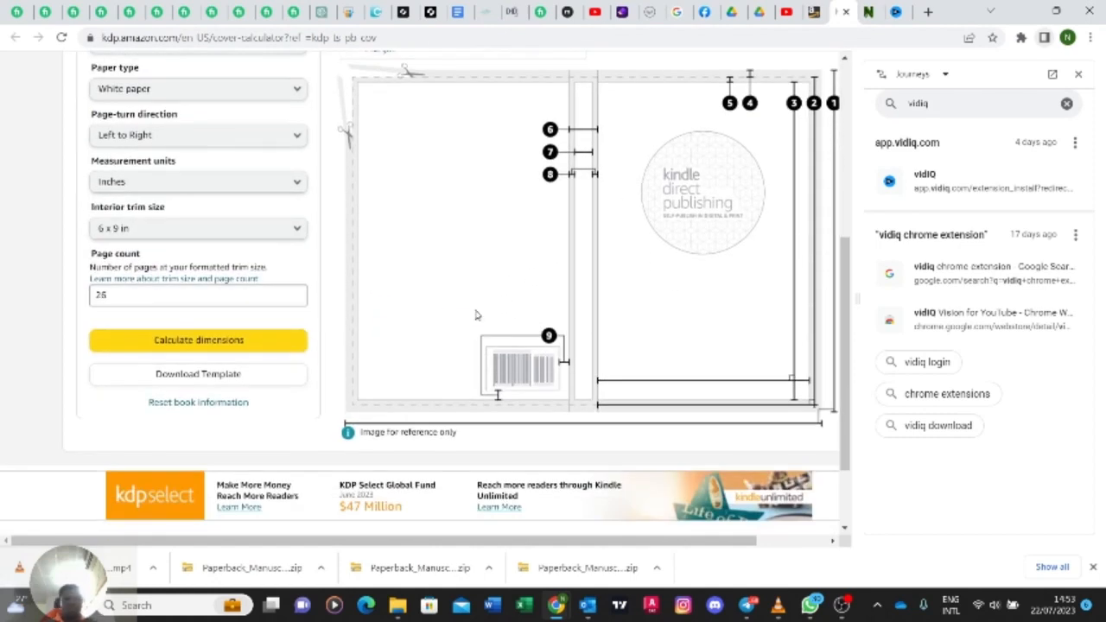
pyautogui.click(193, 373)
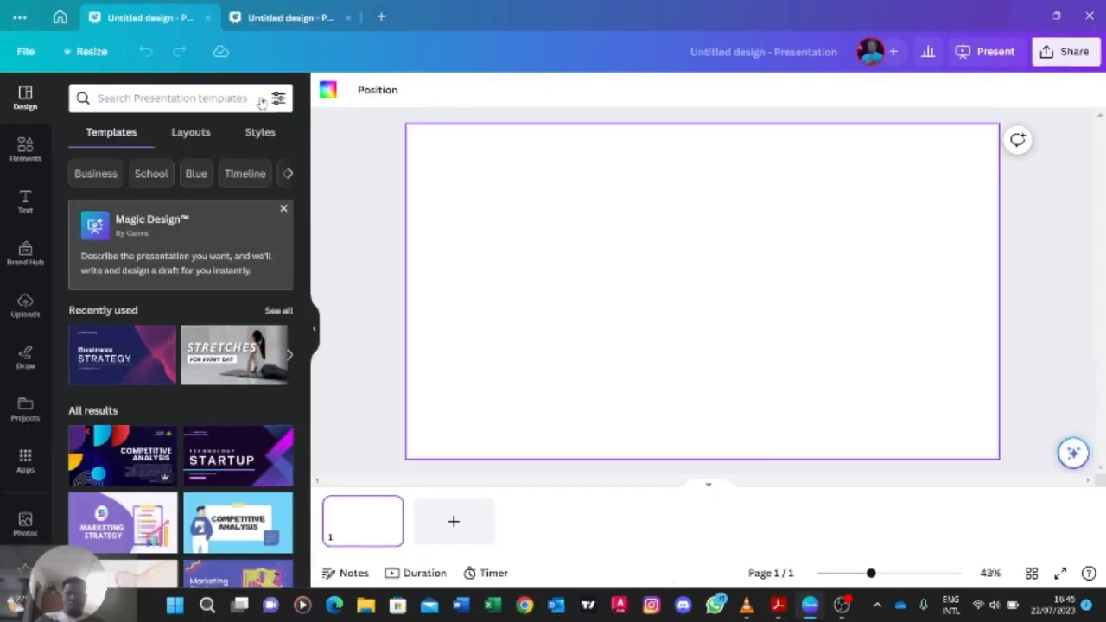
# Close the blank design, go to Canva home, and open Custom size with the Width field active.
pyautogui.click(207, 17)
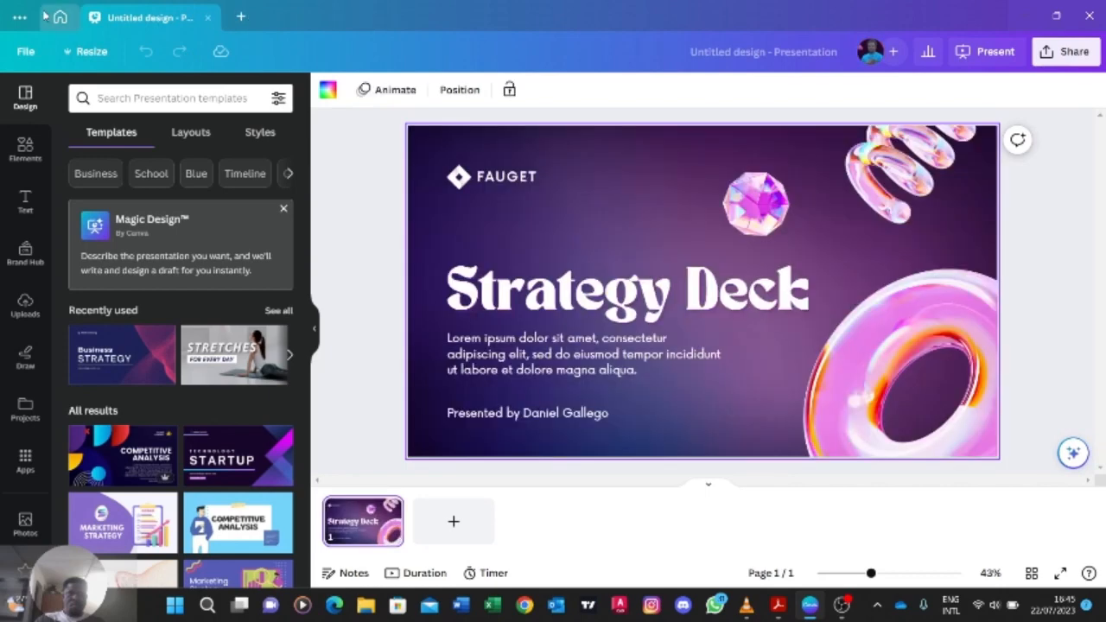
pyautogui.click(60, 18)
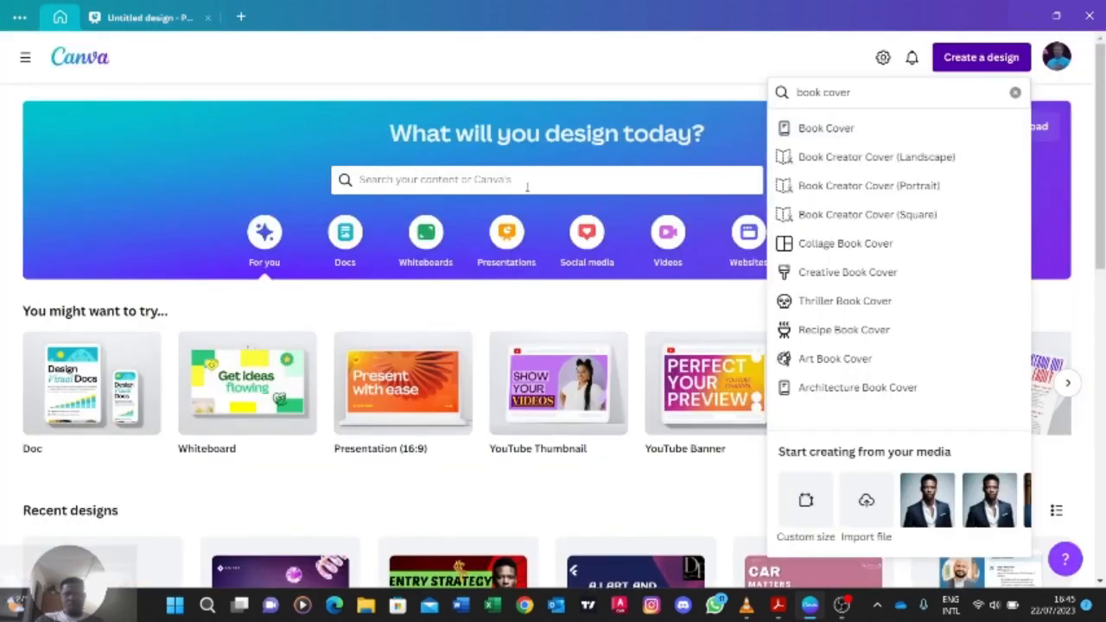
pyautogui.click(747, 74)
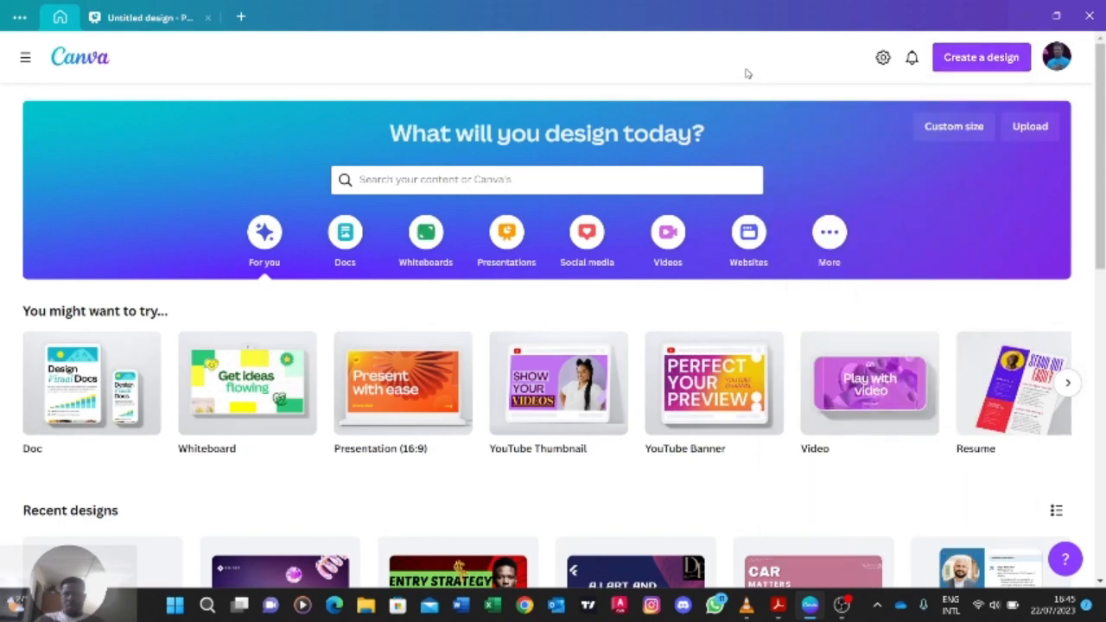
pyautogui.scroll(-2, 956, 135)
pyautogui.scroll(2, 957, 132)
pyautogui.click(959, 127)
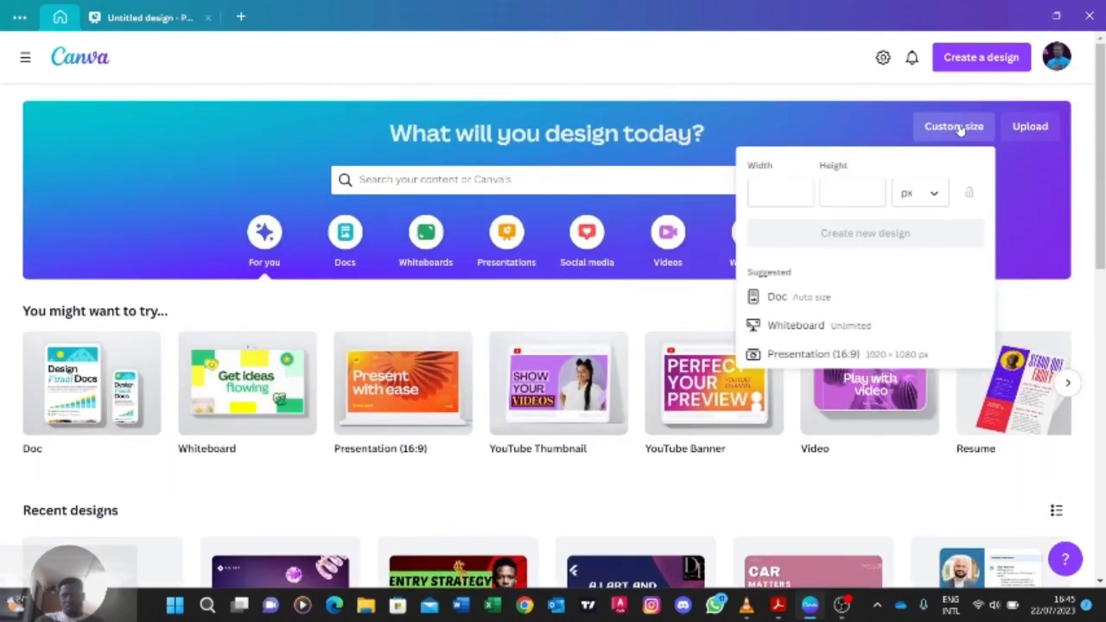
pyautogui.click(750, 188)
pyautogui.click(777, 190)
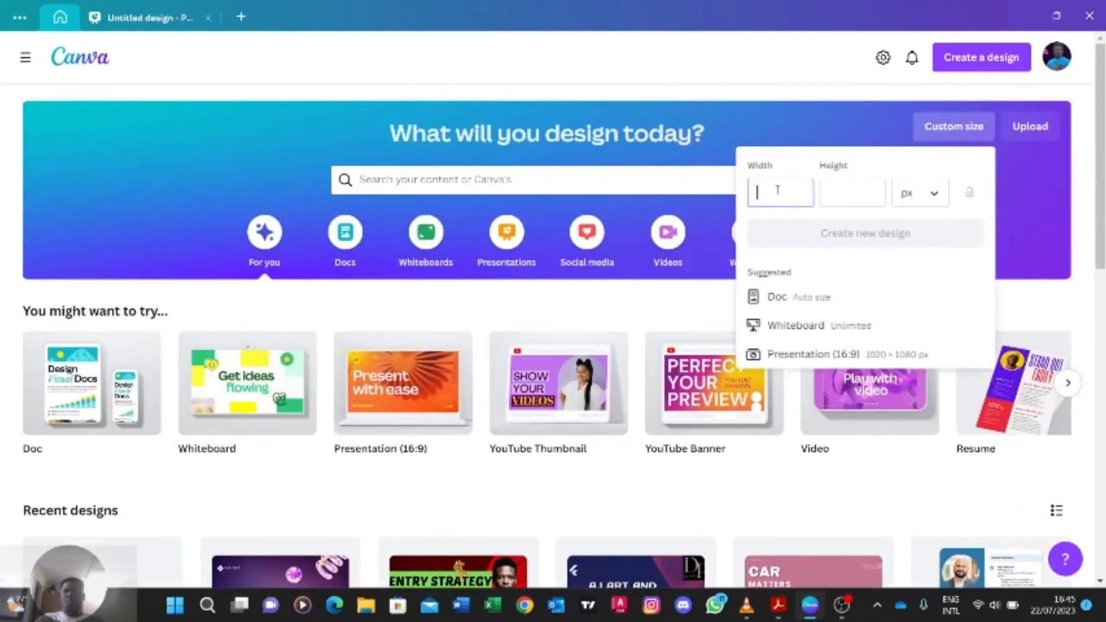
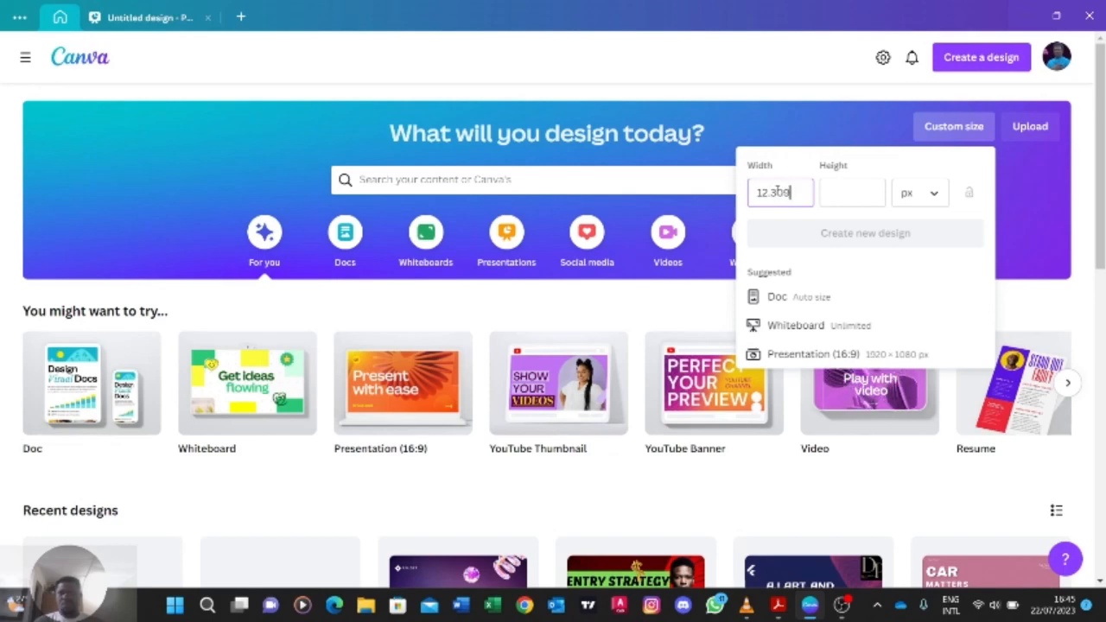
# Create a blank custom-size design of 12.309 × 9.250 inches, with units switched to in.
pyautogui.click(839, 192)
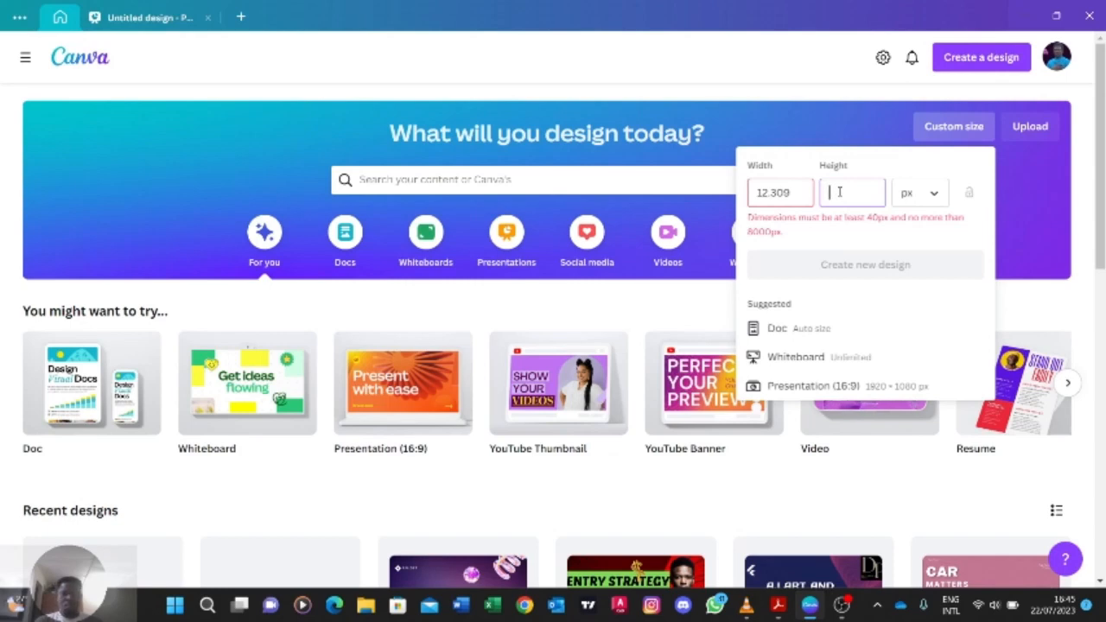
pyautogui.write('8')
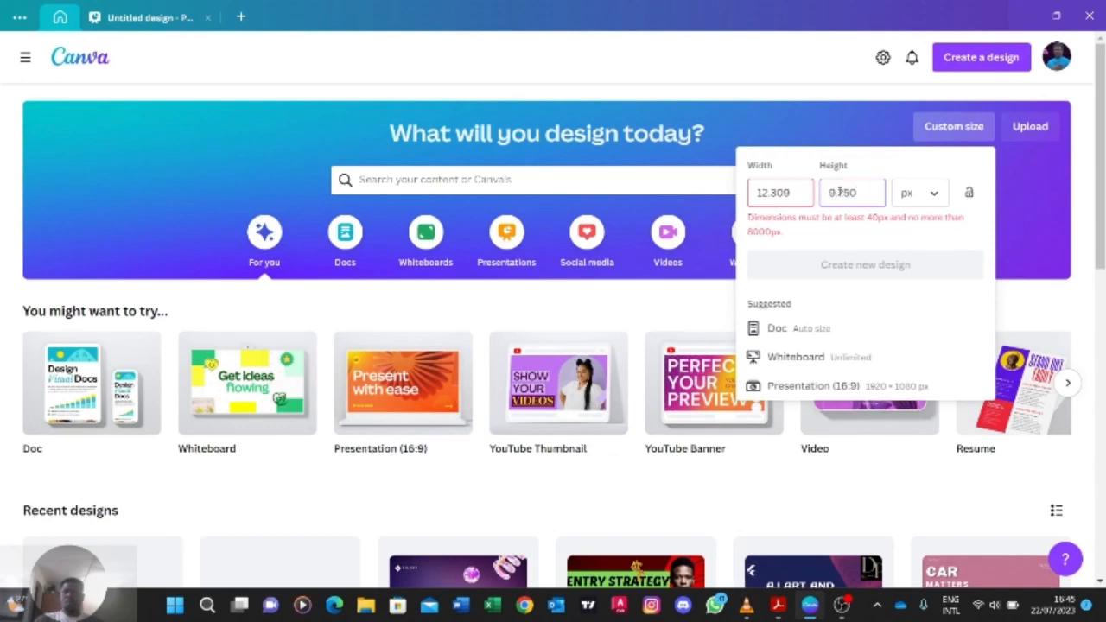
pyautogui.click(936, 197)
pyautogui.click(910, 261)
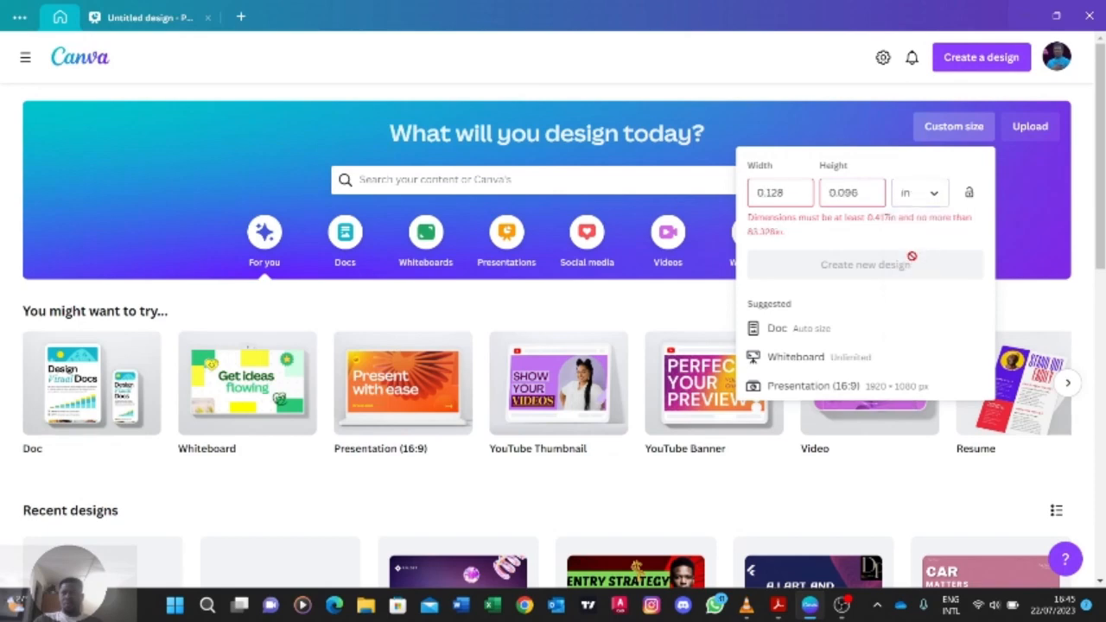
pyautogui.doubleClick(783, 192)
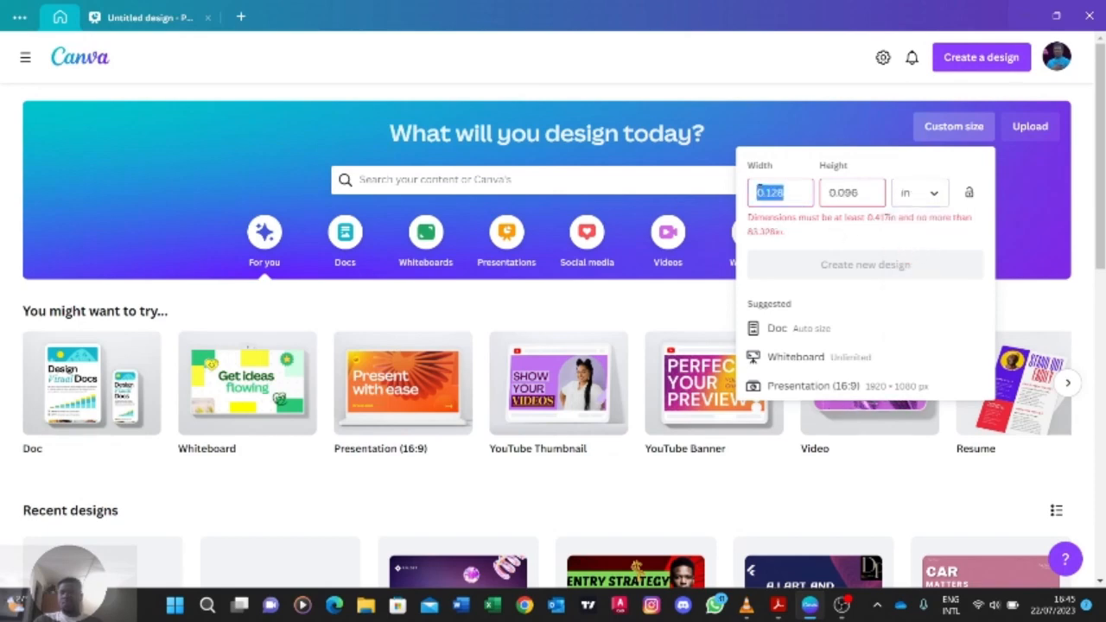
pyautogui.write('12.309')
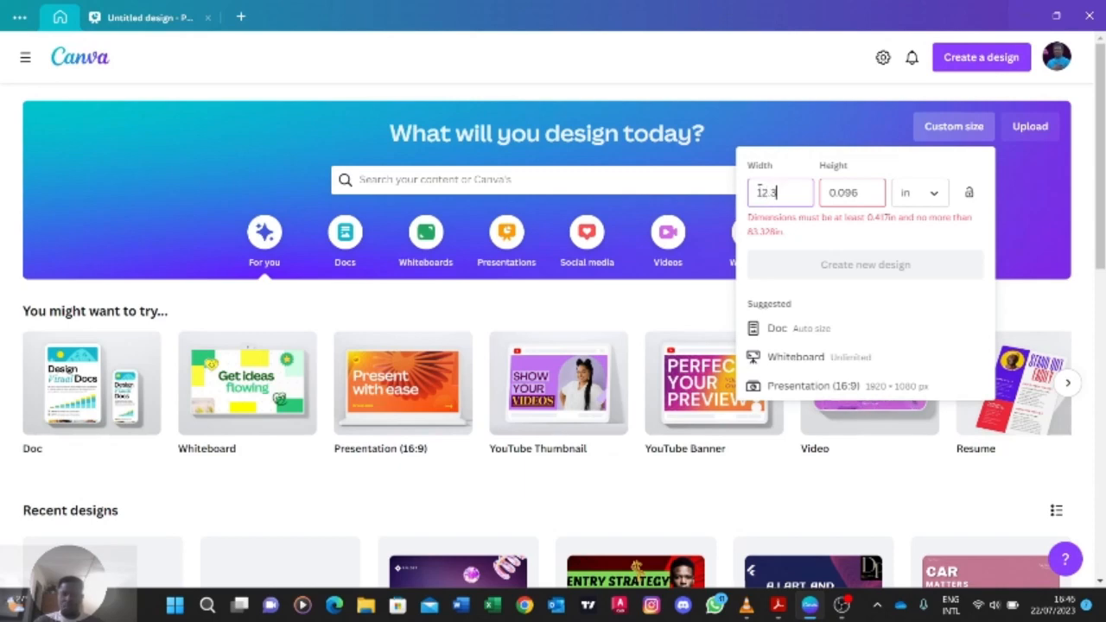
pyautogui.doubleClick(858, 192)
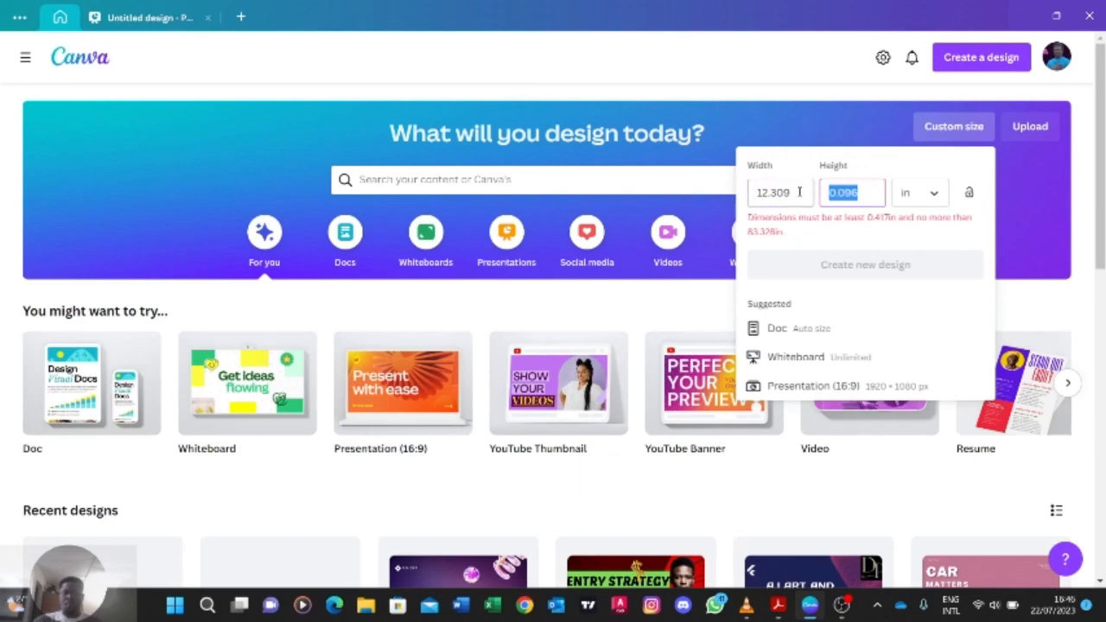
pyautogui.write('9')
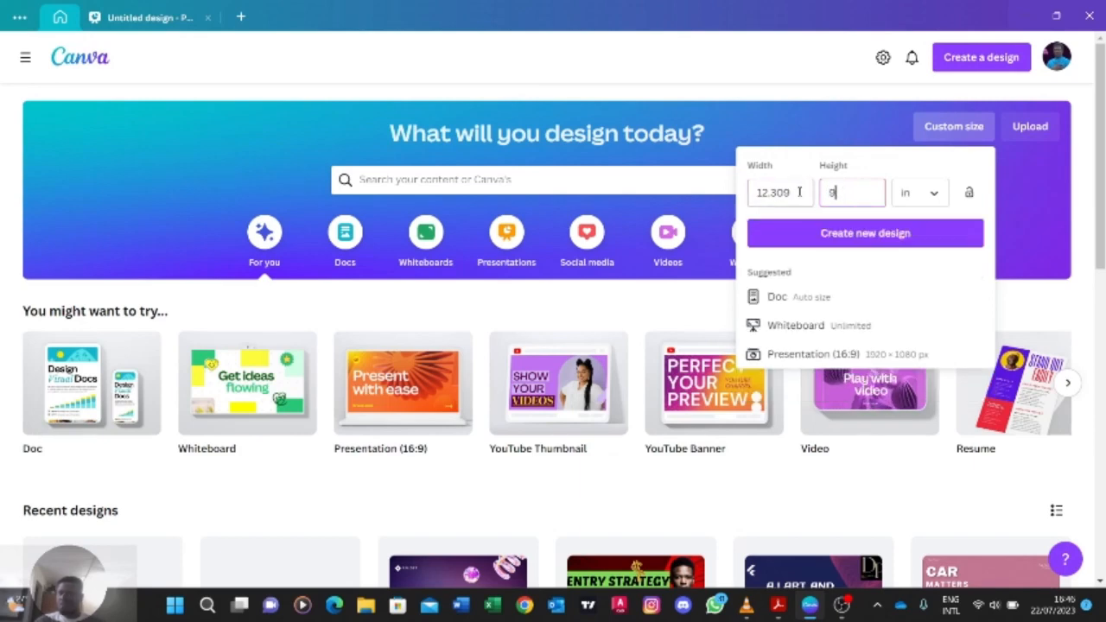
pyautogui.write('.250')
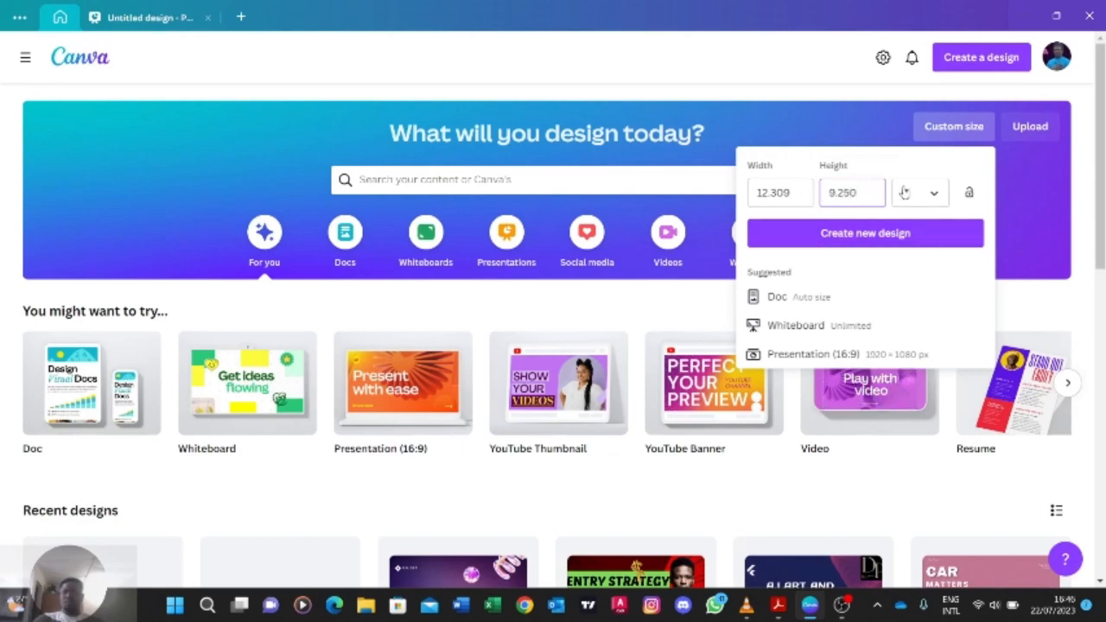
pyautogui.click(858, 234)
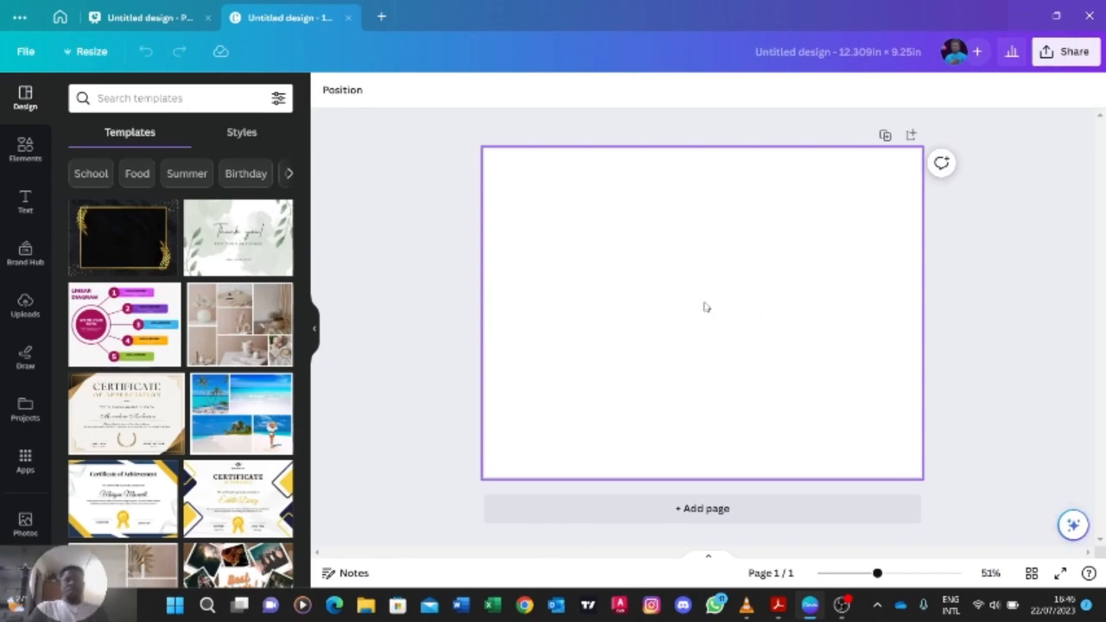
# Upload the PAPERBACK cover template PDF from Desktop > Amazon KDP > Fresh Breath.
pyautogui.click(26, 311)
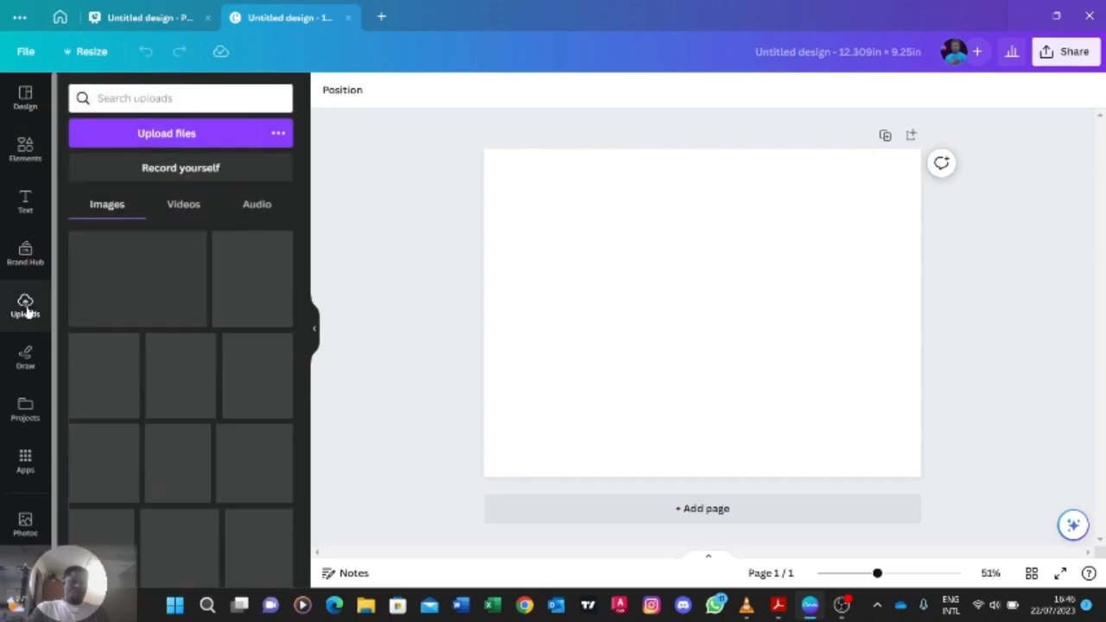
pyautogui.click(158, 135)
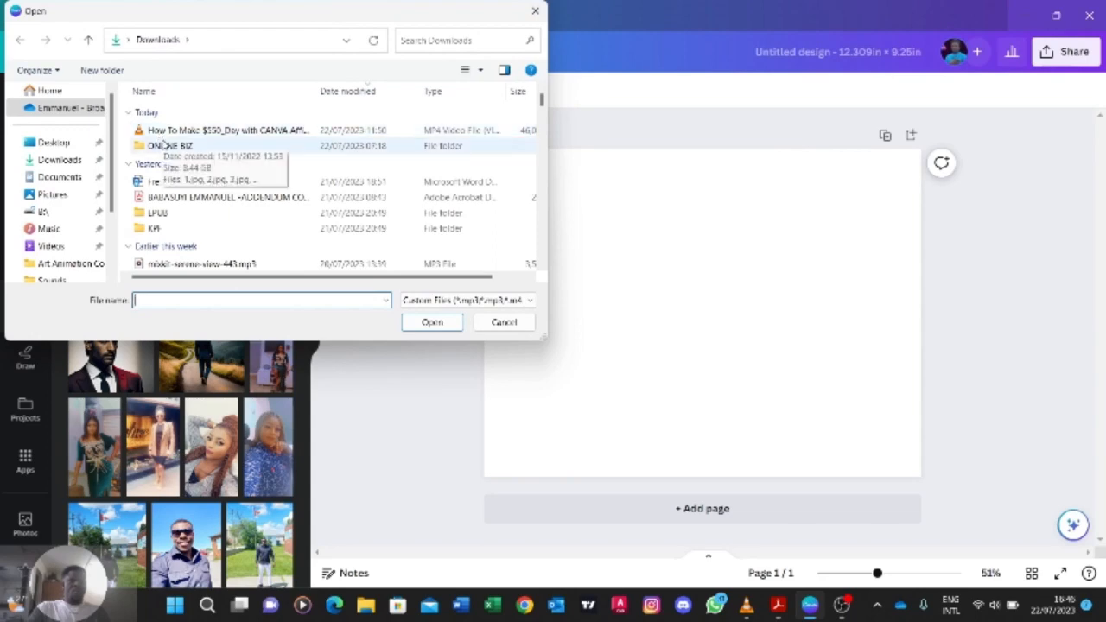
pyautogui.click(50, 145)
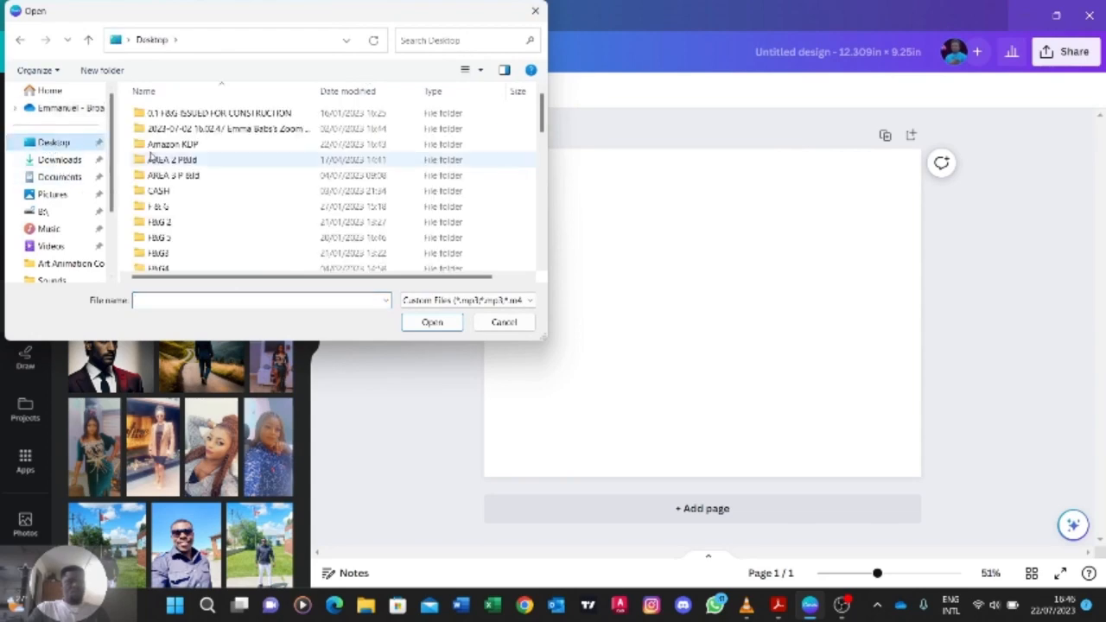
pyautogui.doubleClick(198, 147)
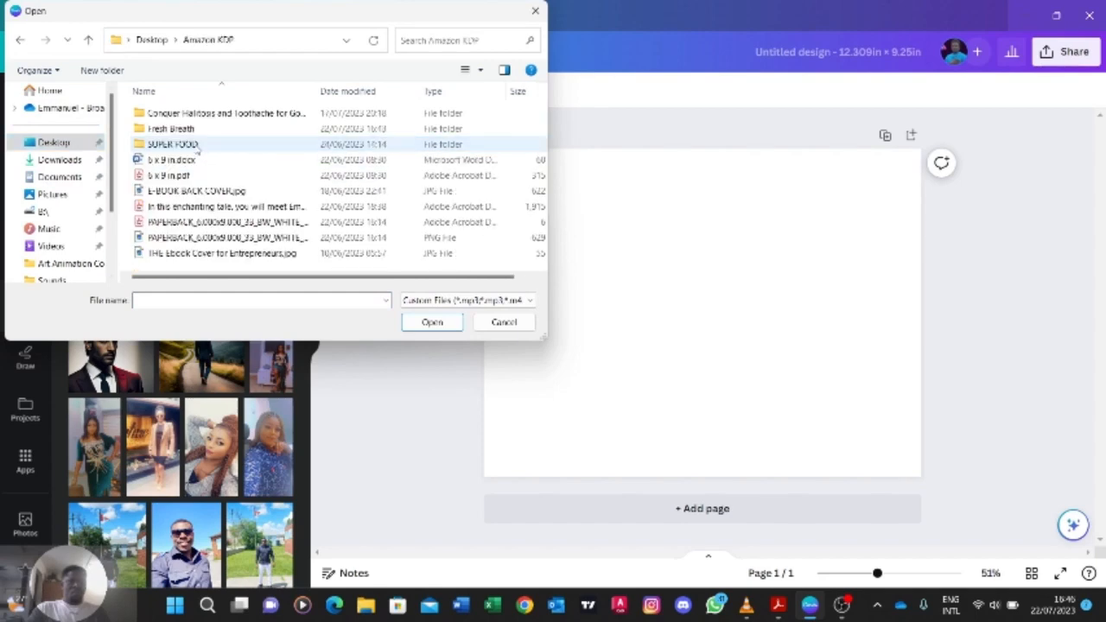
pyautogui.doubleClick(193, 130)
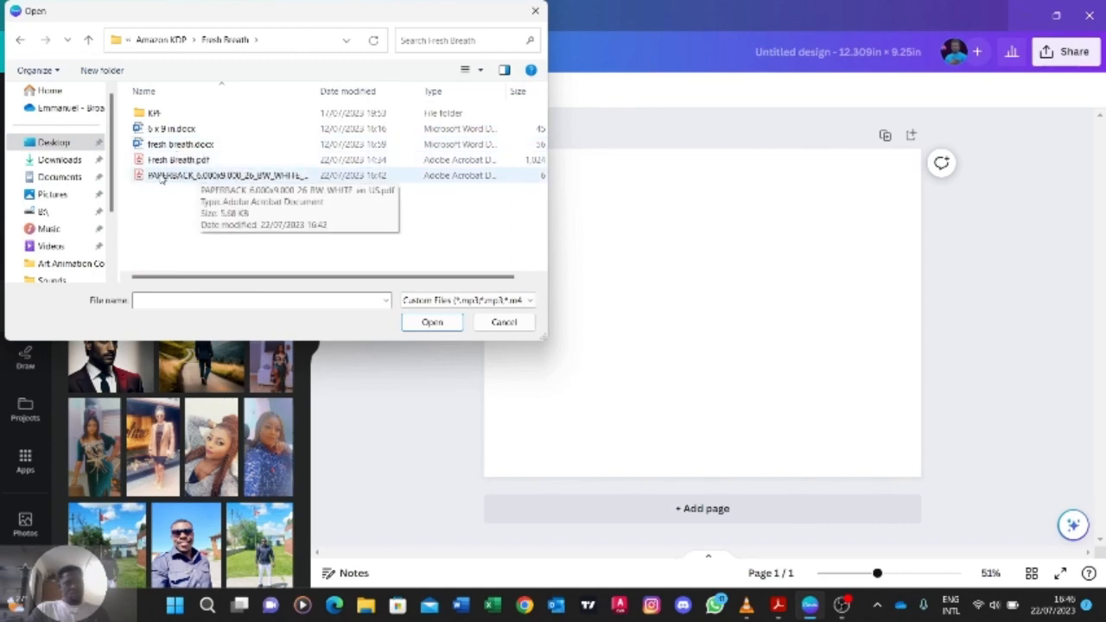
pyautogui.doubleClick(170, 176)
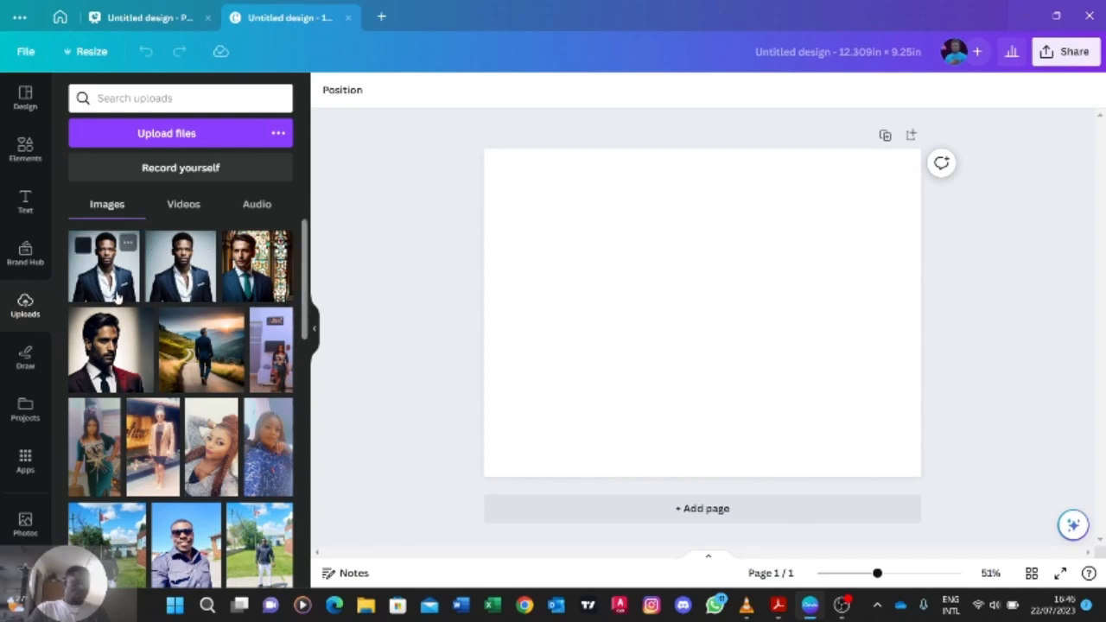
# Upload the PAPERBACK template PDF again from Fresh Breath, then view the saved projects.
pyautogui.scroll(-5, 115, 239)
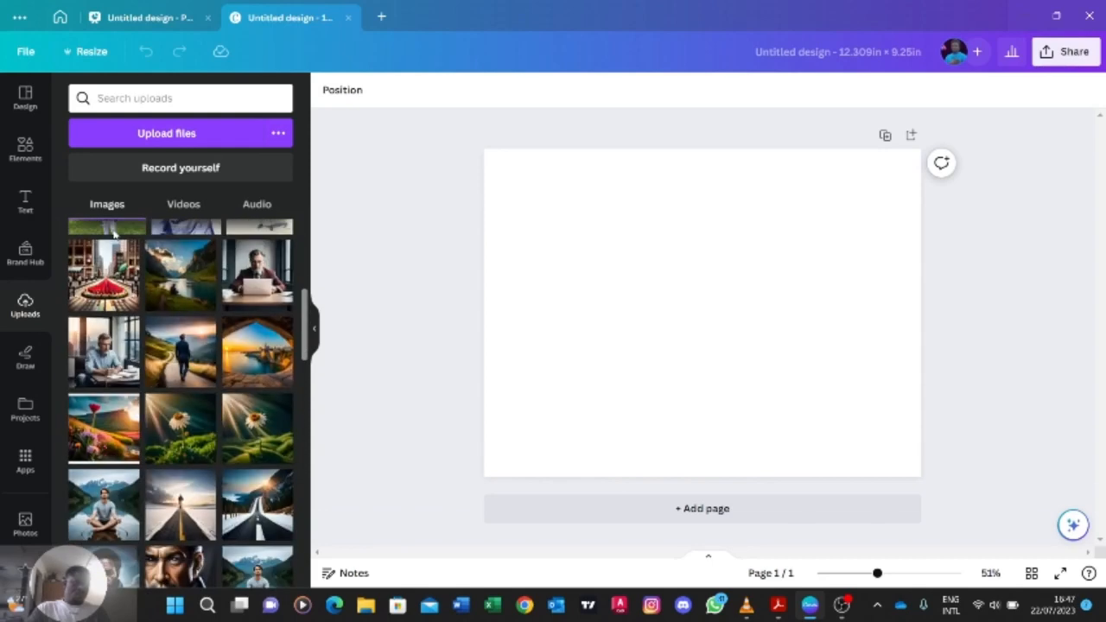
pyautogui.scroll(5, 115, 236)
pyautogui.scroll(-5, 114, 235)
pyautogui.scroll(5, 114, 236)
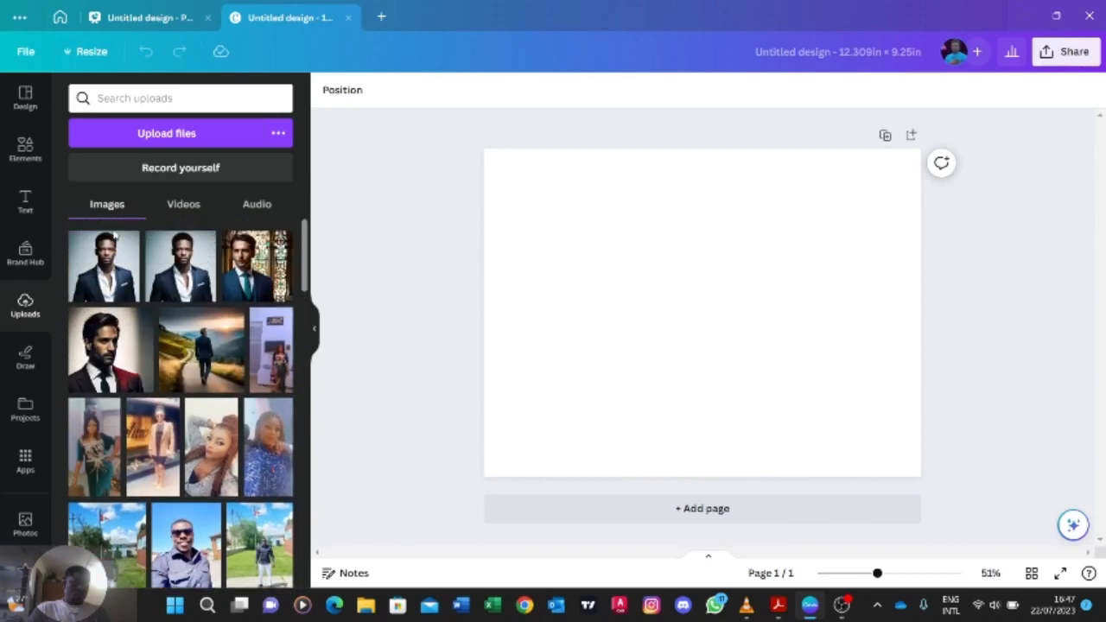
pyautogui.click(162, 132)
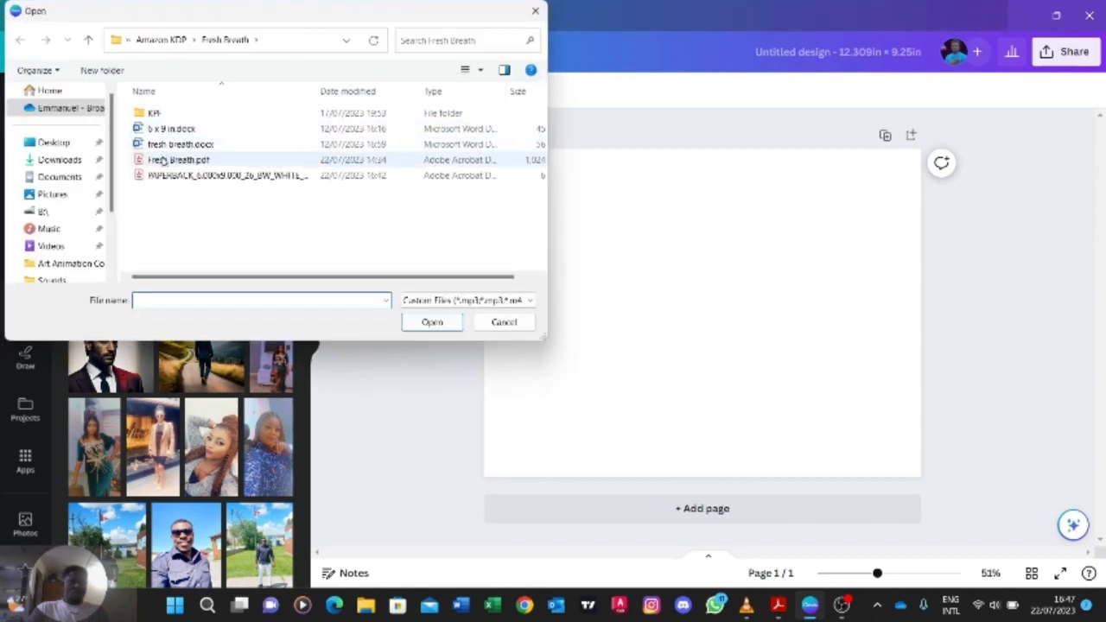
pyautogui.click(163, 161)
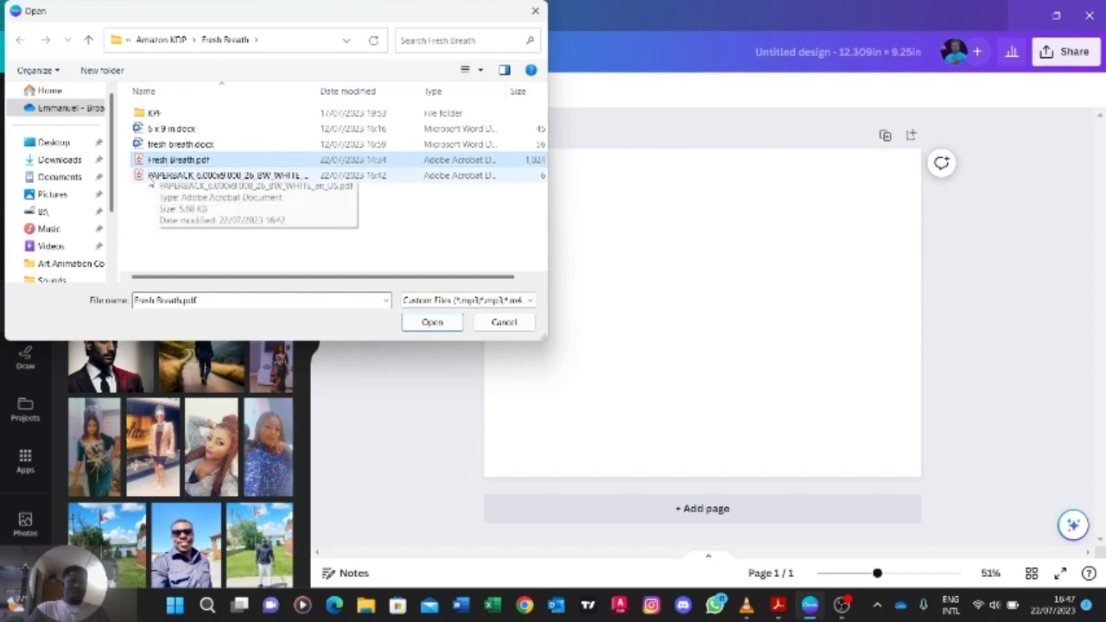
pyautogui.click(178, 176)
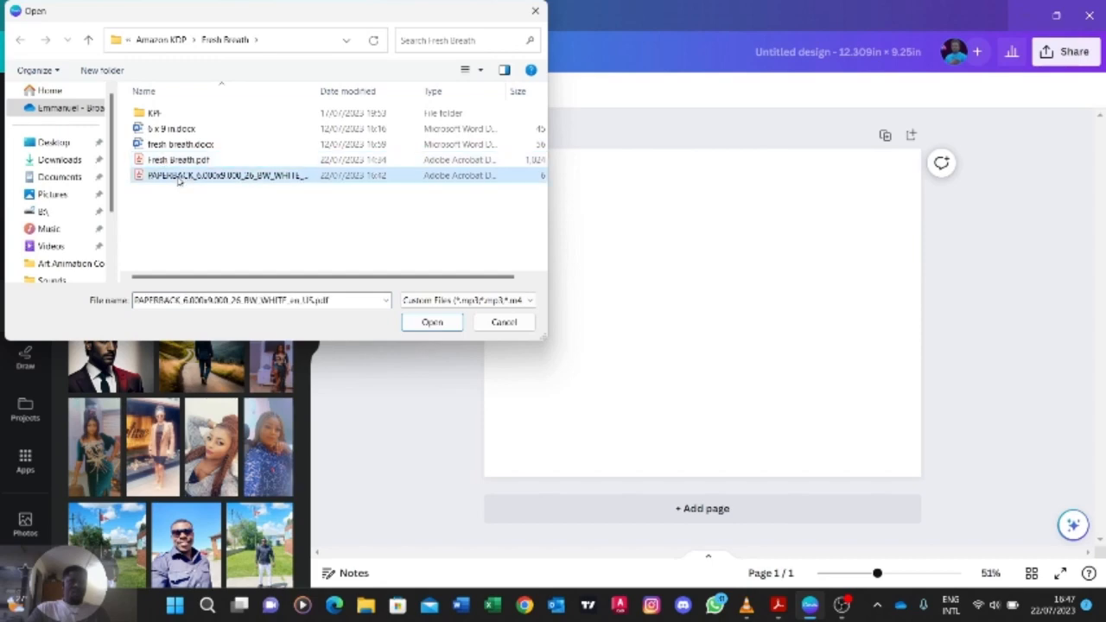
pyautogui.doubleClick(178, 176)
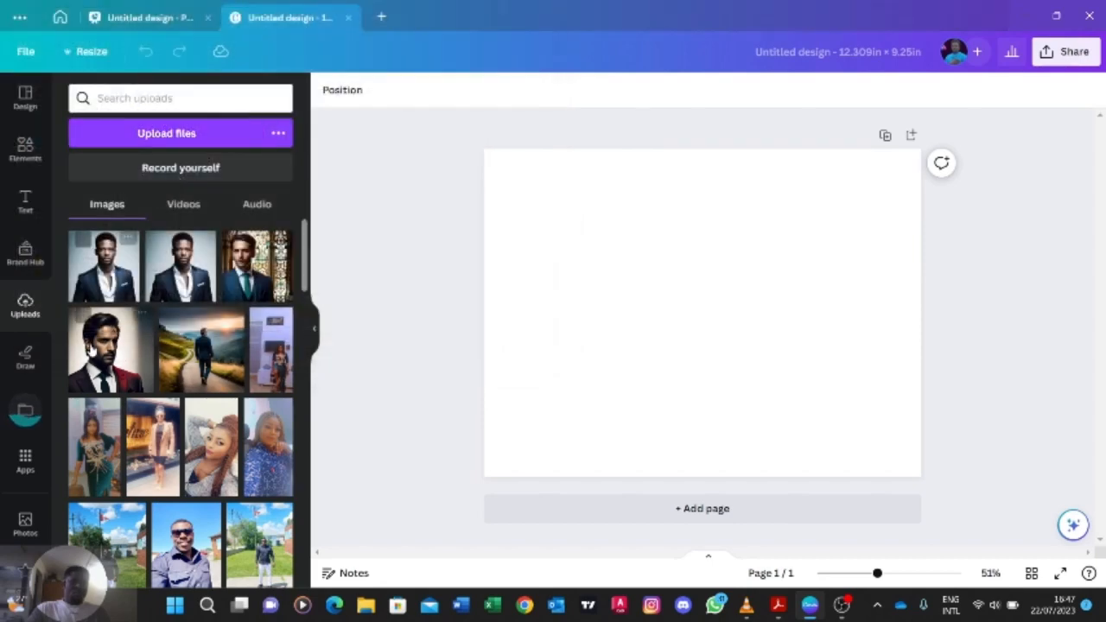
pyautogui.click(25, 410)
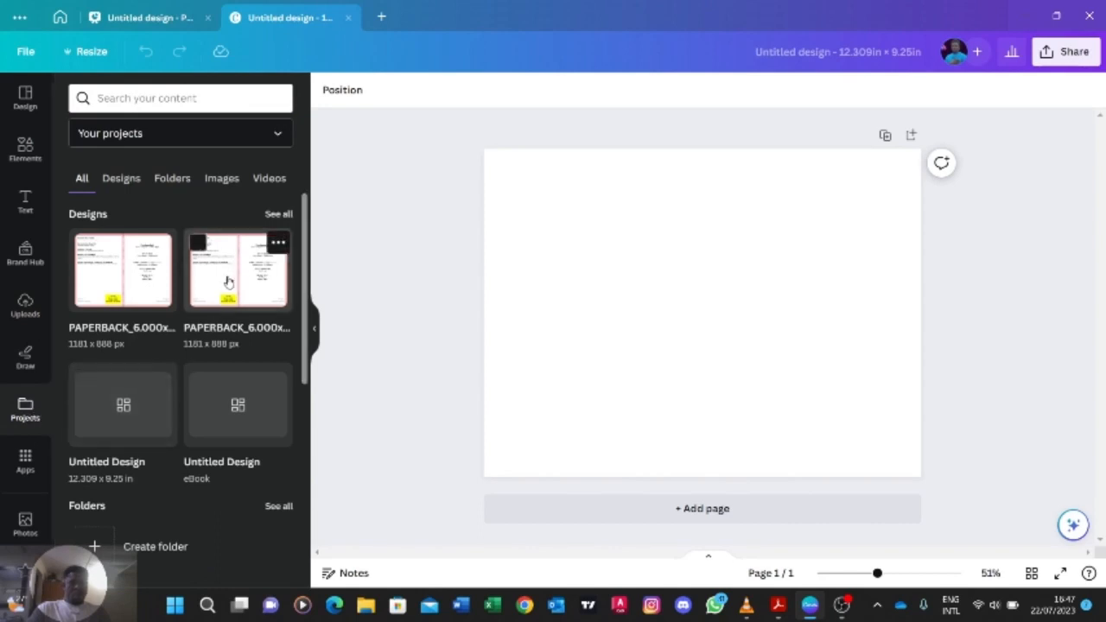
# Drag the PAPERBACK template design onto the blank page and filter projects to Designs.
pyautogui.moveTo(227, 282); pyautogui.dragTo(661, 301)
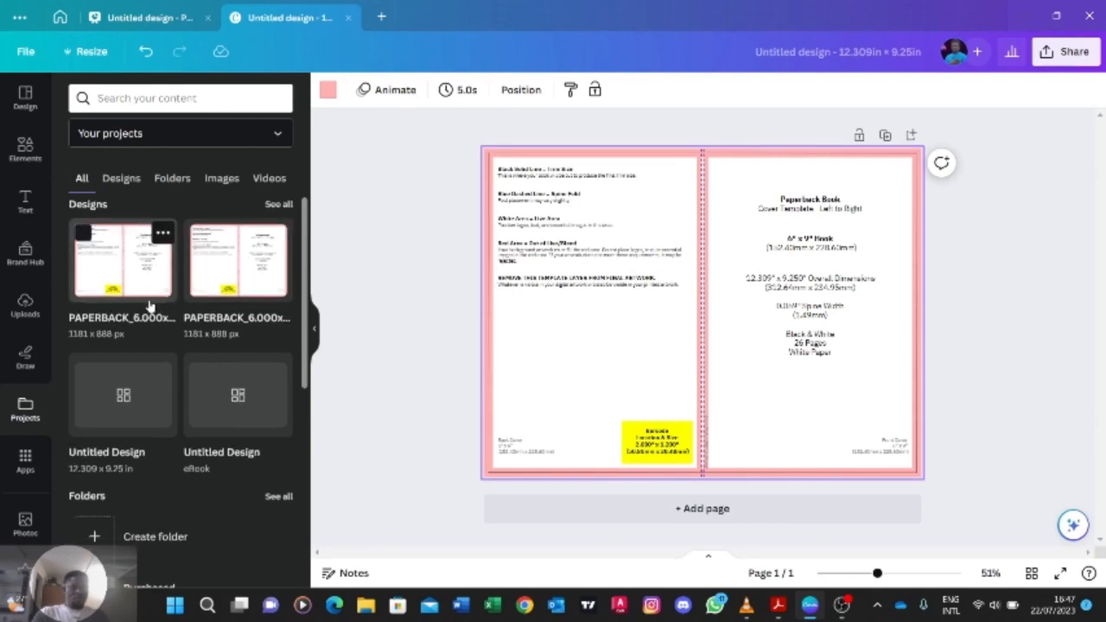
pyautogui.scroll(-3, 149, 302)
pyautogui.scroll(3, 148, 306)
pyautogui.scroll(-2, 149, 306)
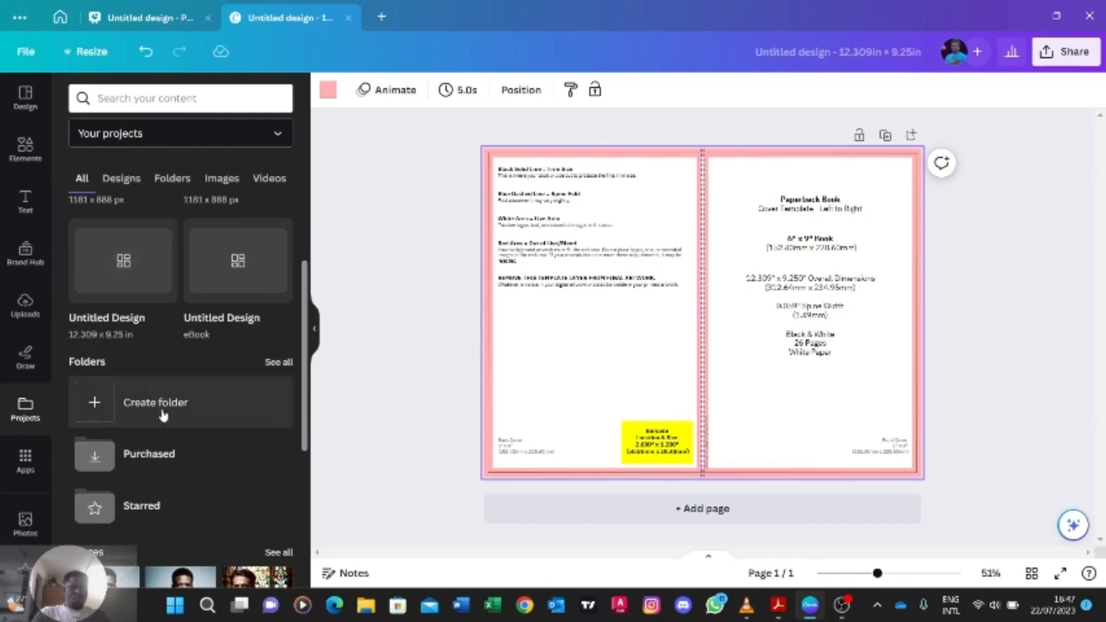
pyautogui.scroll(2, 137, 337)
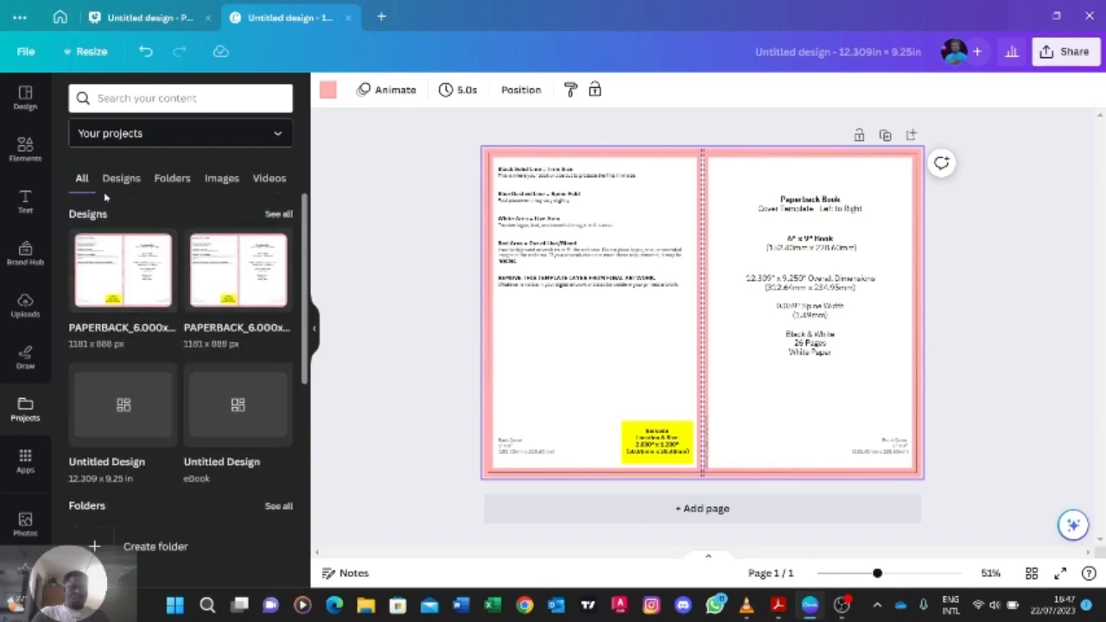
pyautogui.click(124, 181)
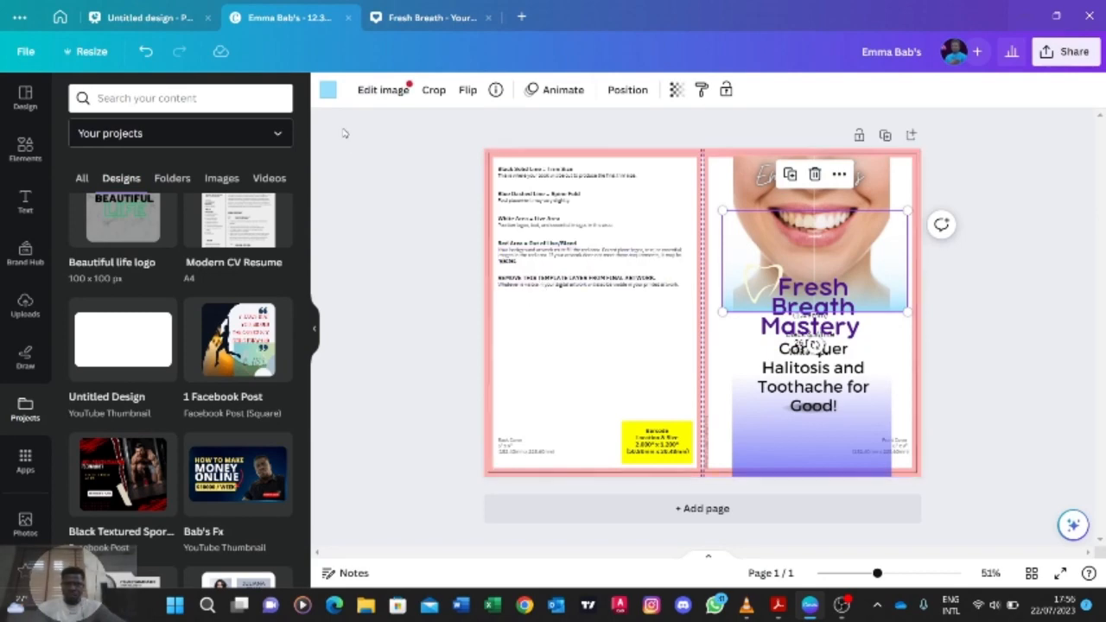
# Undo seven changes, stripping the cover image and title back off the template.
pyautogui.click(145, 55)
pyautogui.click(144, 56)
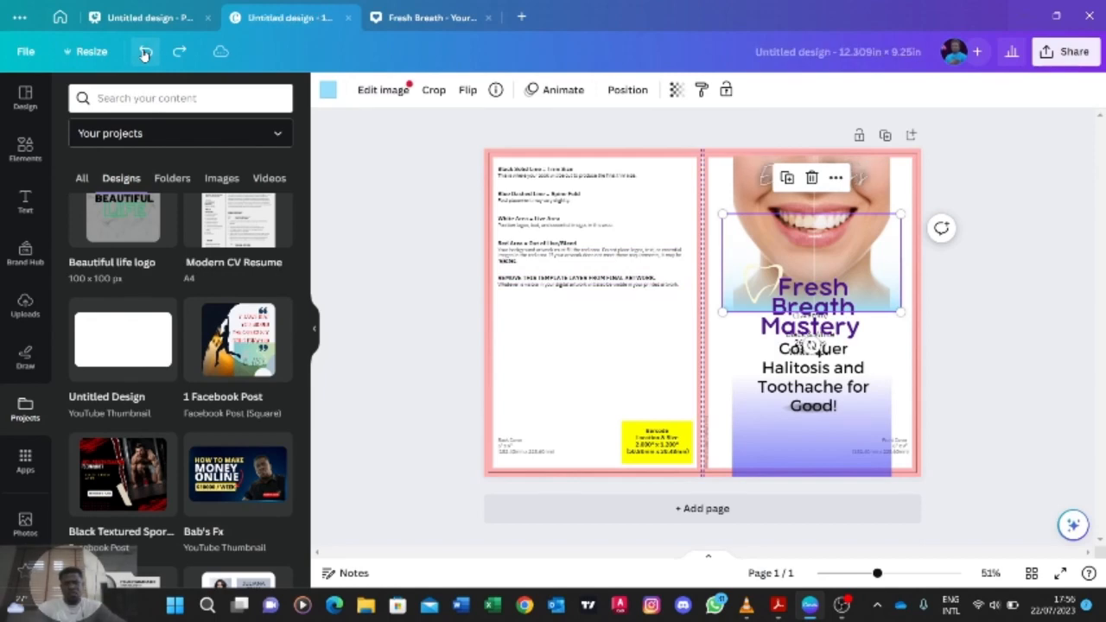
pyautogui.click(144, 56)
pyautogui.click(144, 55)
pyautogui.click(144, 56)
pyautogui.click(145, 55)
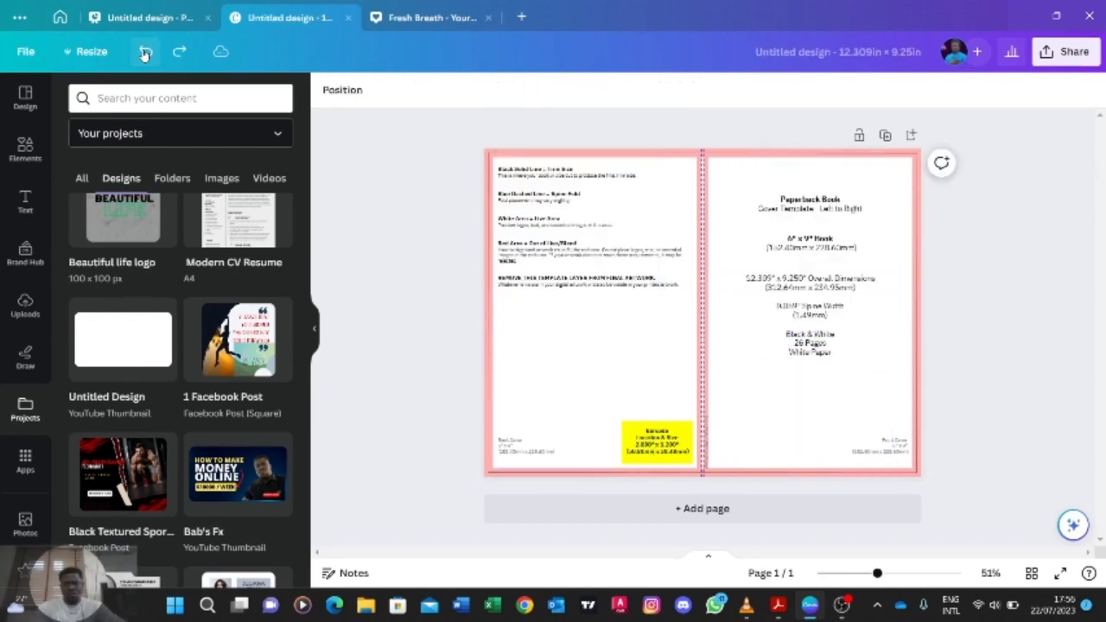
pyautogui.click(146, 56)
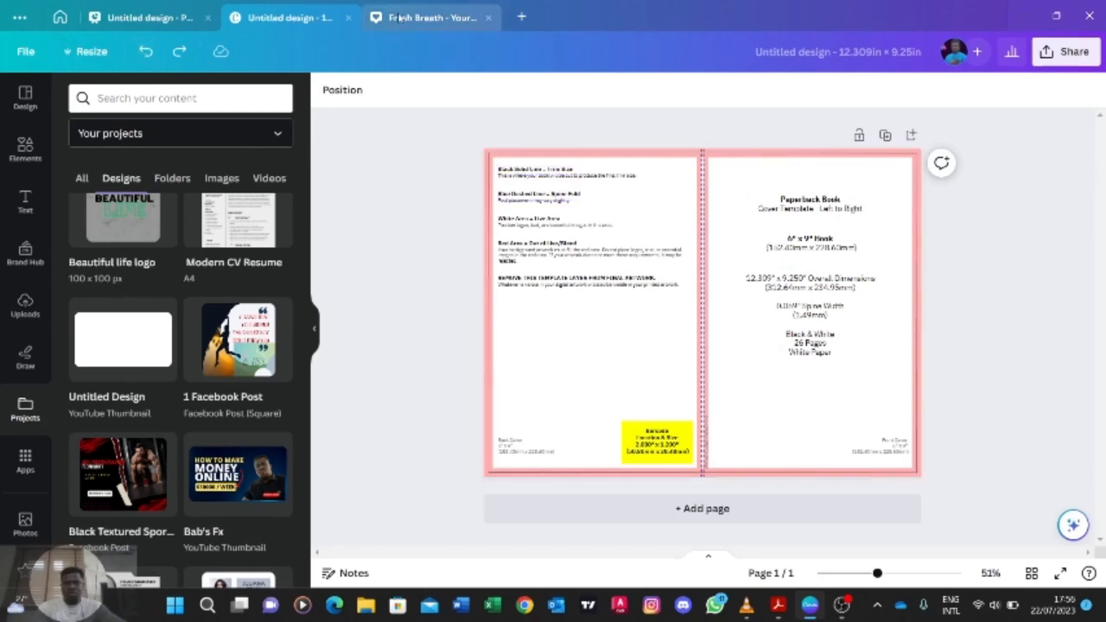
# In the Fresh Breath design, marquee-select every element of the page 1 cover.
pyautogui.click(138, 19)
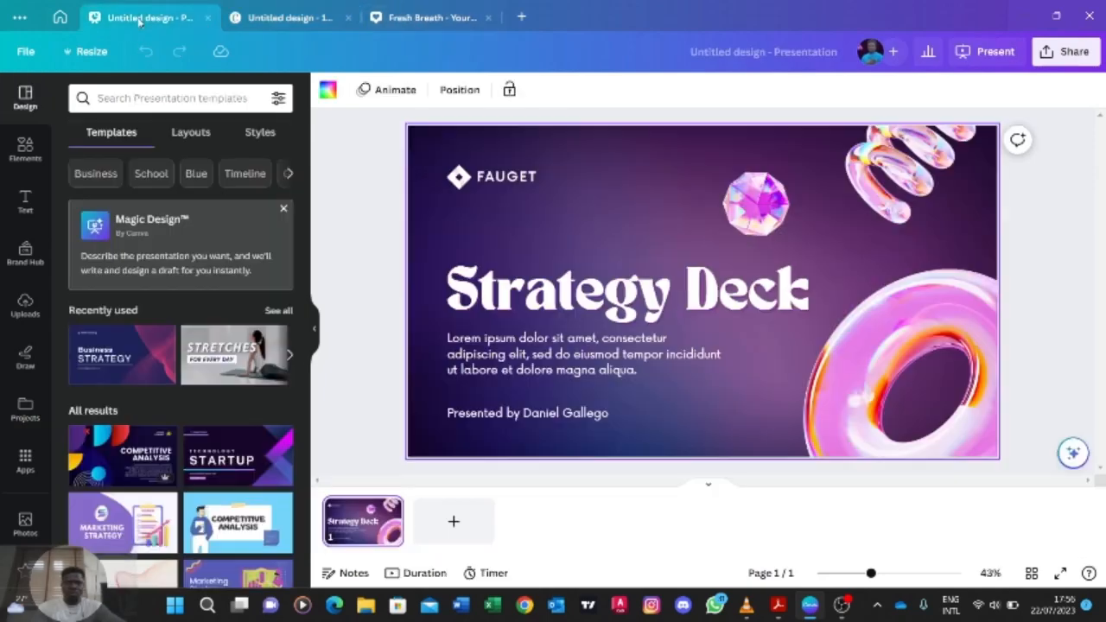
pyautogui.click(419, 19)
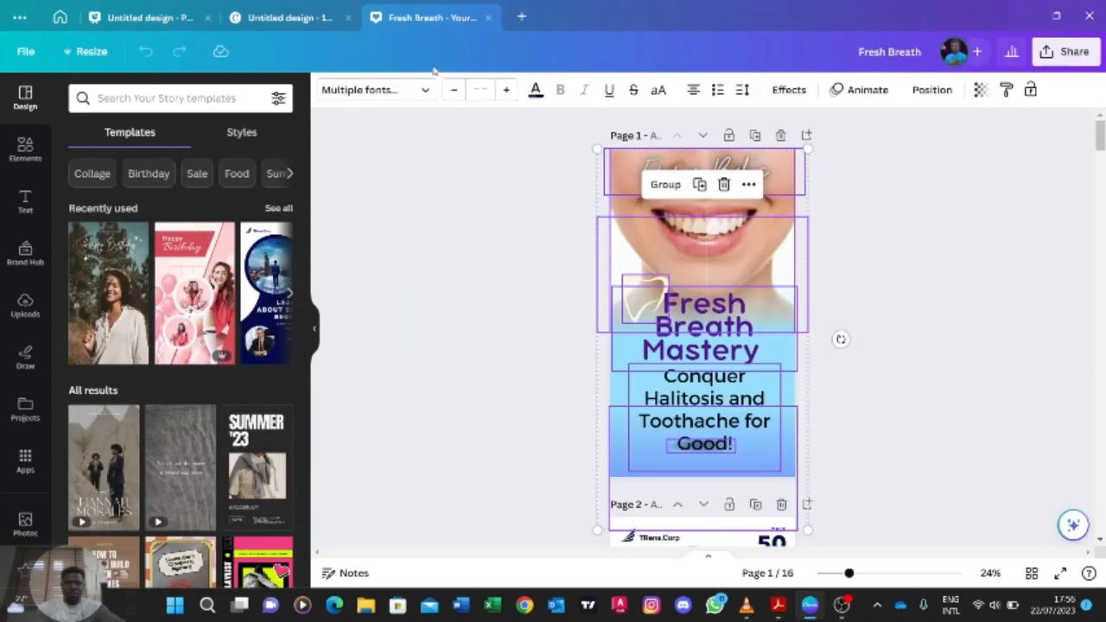
pyautogui.click(943, 234)
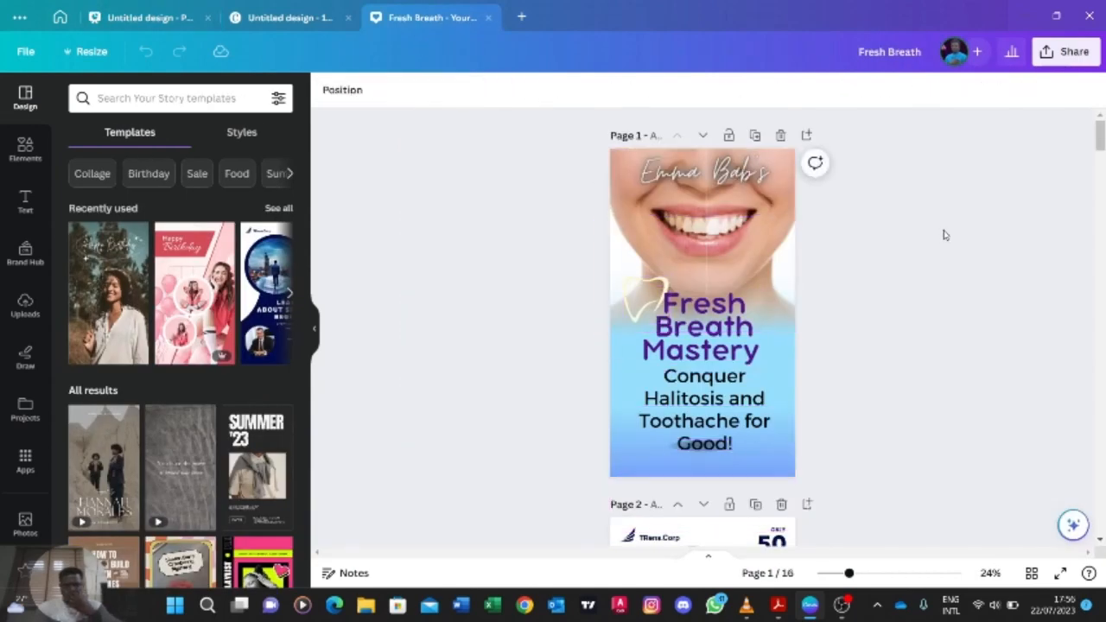
pyautogui.moveTo(533, 134); pyautogui.dragTo(870, 486)
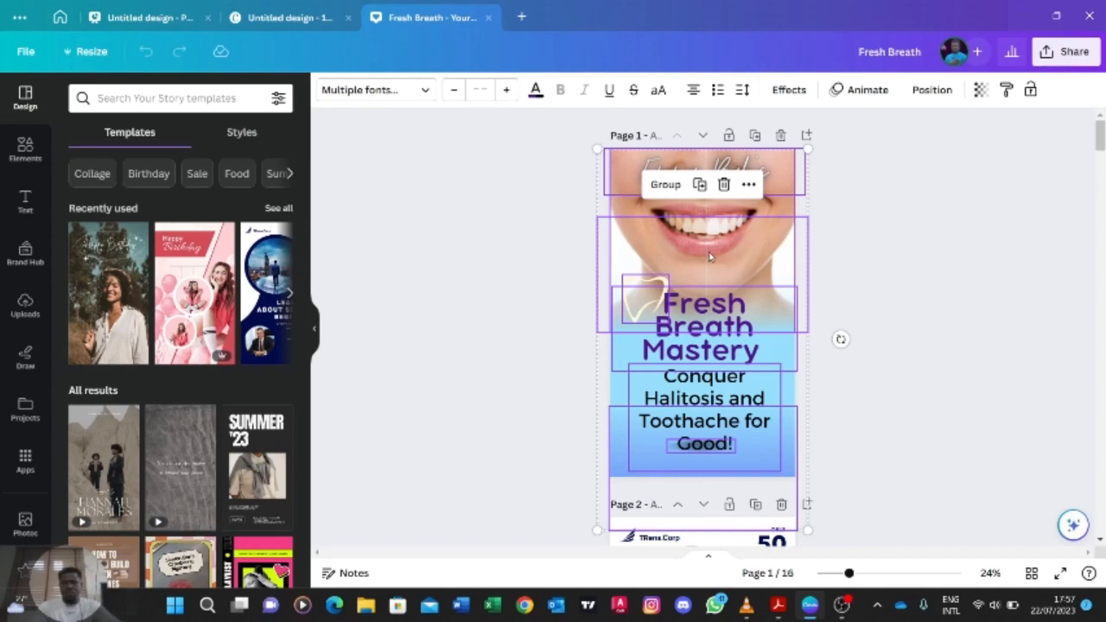
# Paste the cover onto the template's right-hand front panel and scale it to about 4.8 × 8.8.
pyautogui.click(268, 17)
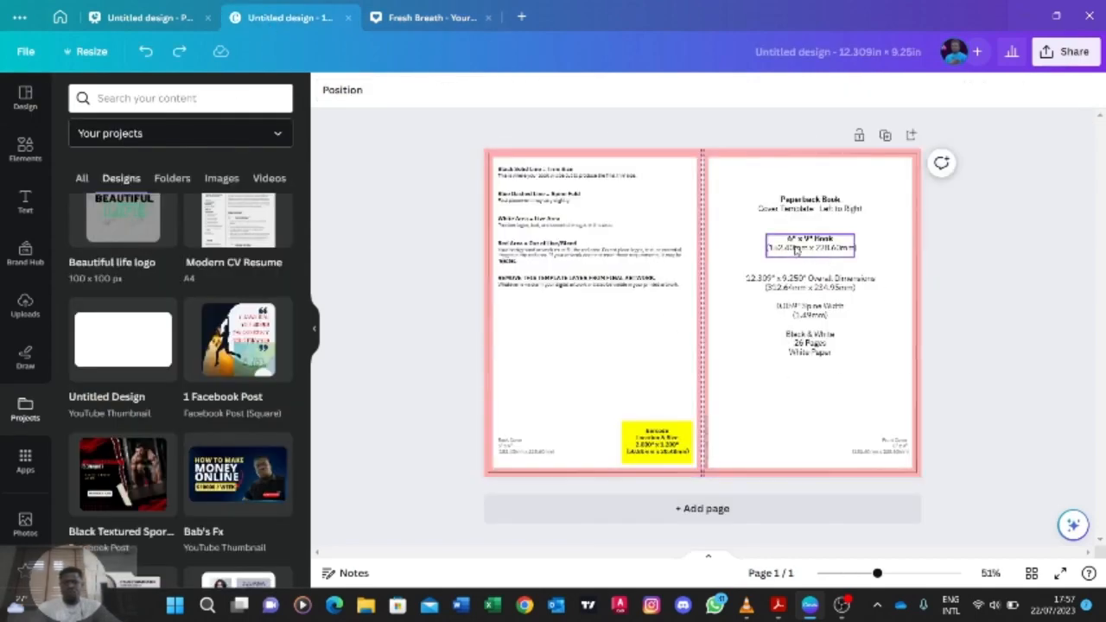
pyautogui.click(731, 190)
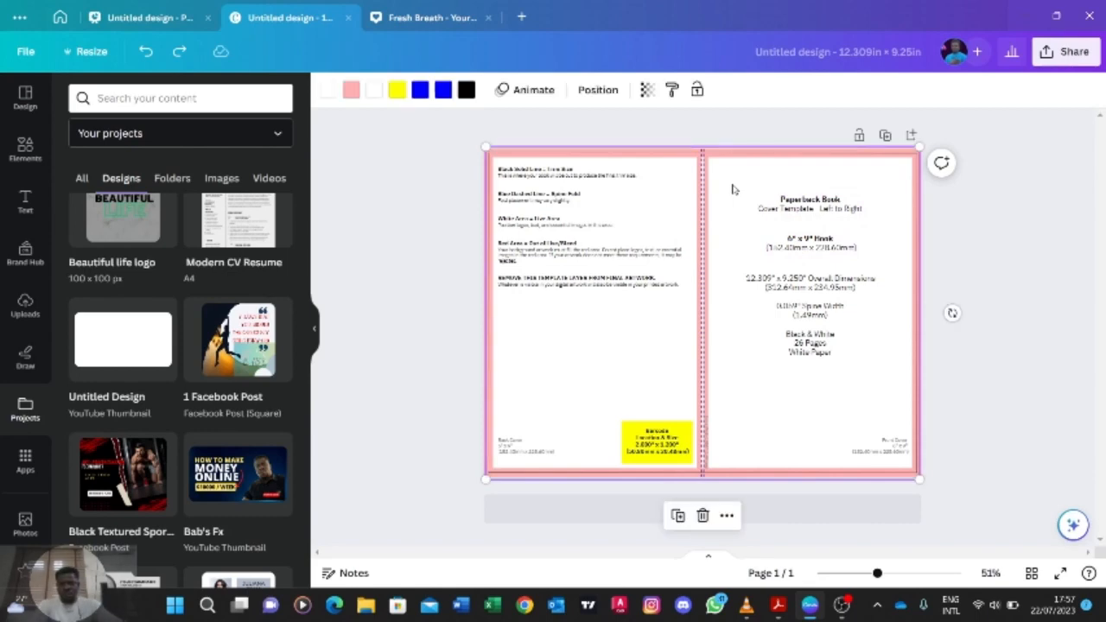
pyautogui.hotkey('ctrl', 'v')
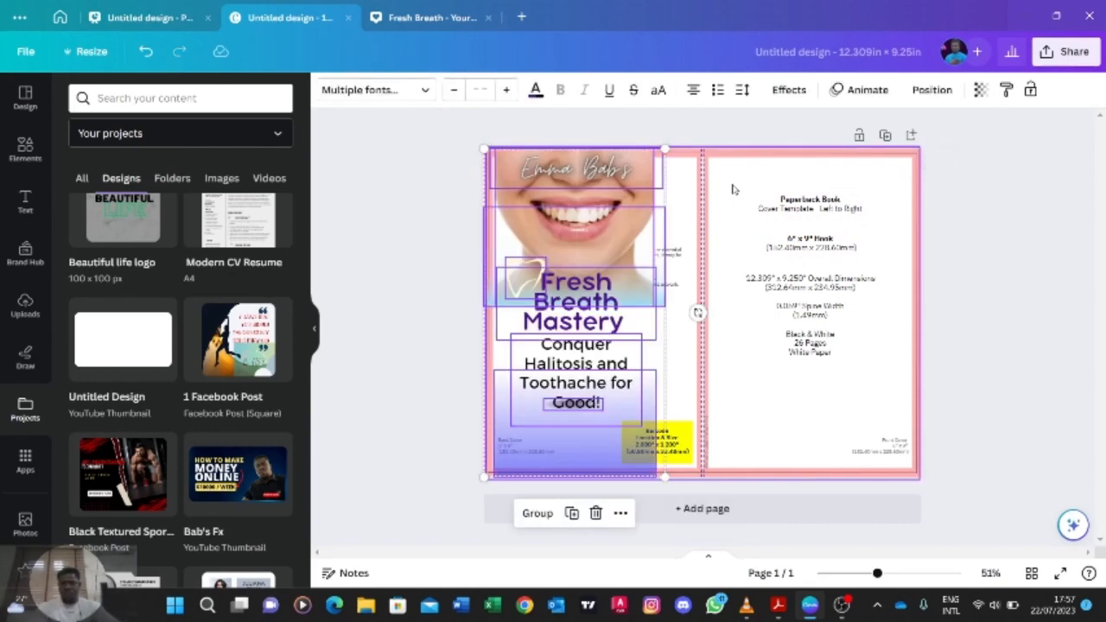
pyautogui.moveTo(602, 297); pyautogui.dragTo(840, 298)
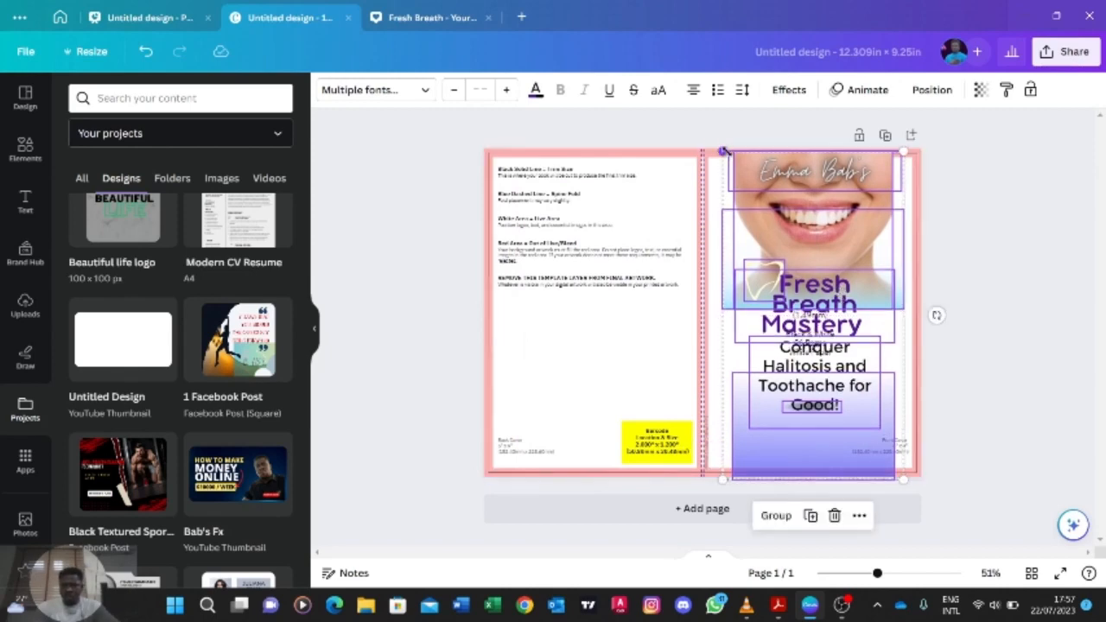
pyautogui.moveTo(722, 151); pyautogui.dragTo(718, 158)
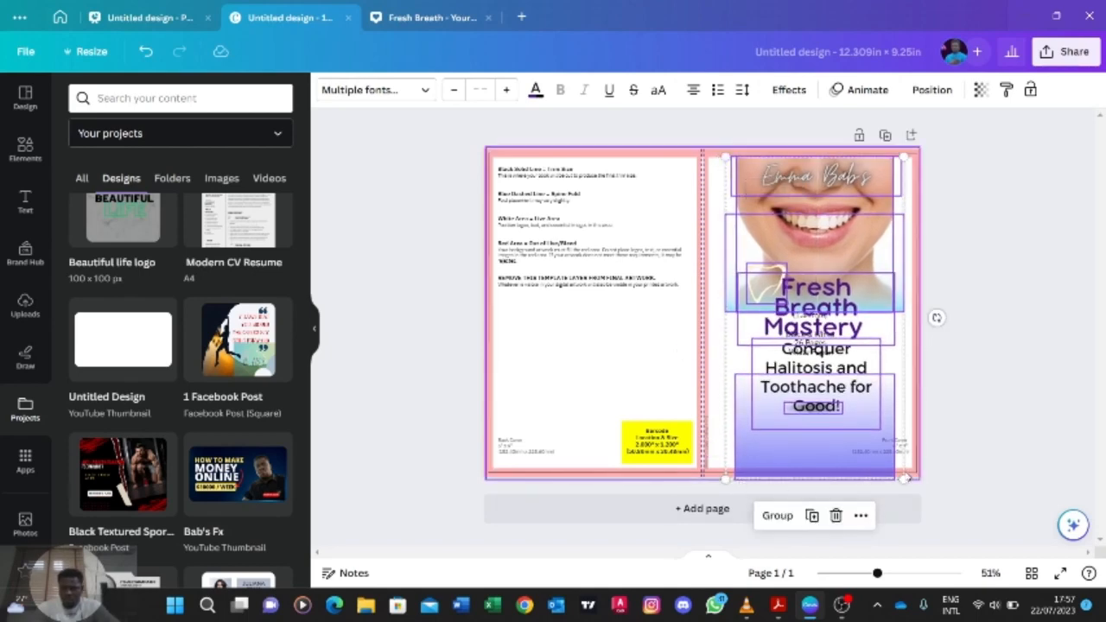
pyautogui.moveTo(902, 478); pyautogui.dragTo(899, 466)
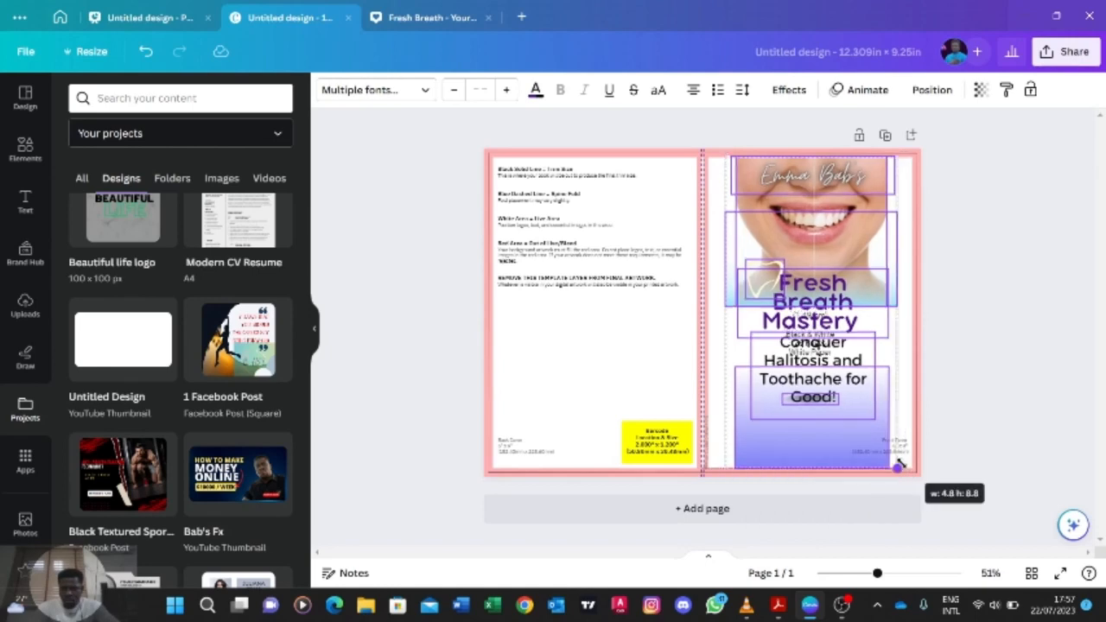
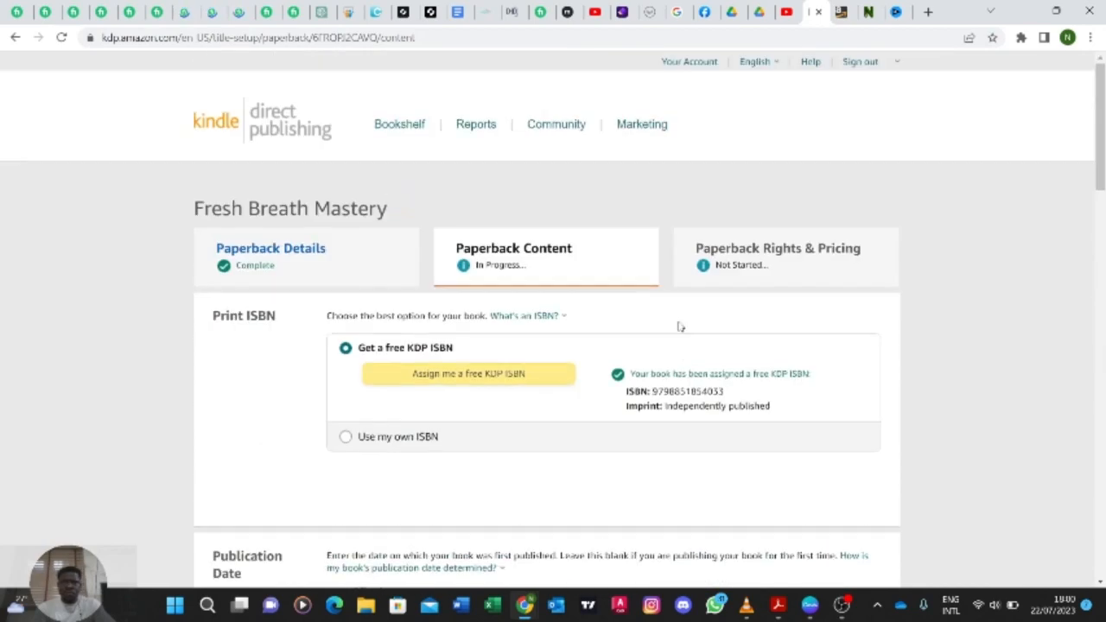
# Open the Fresh Breath Mastery manuscript from Google Docs' recent documents.
pyautogui.click(457, 11)
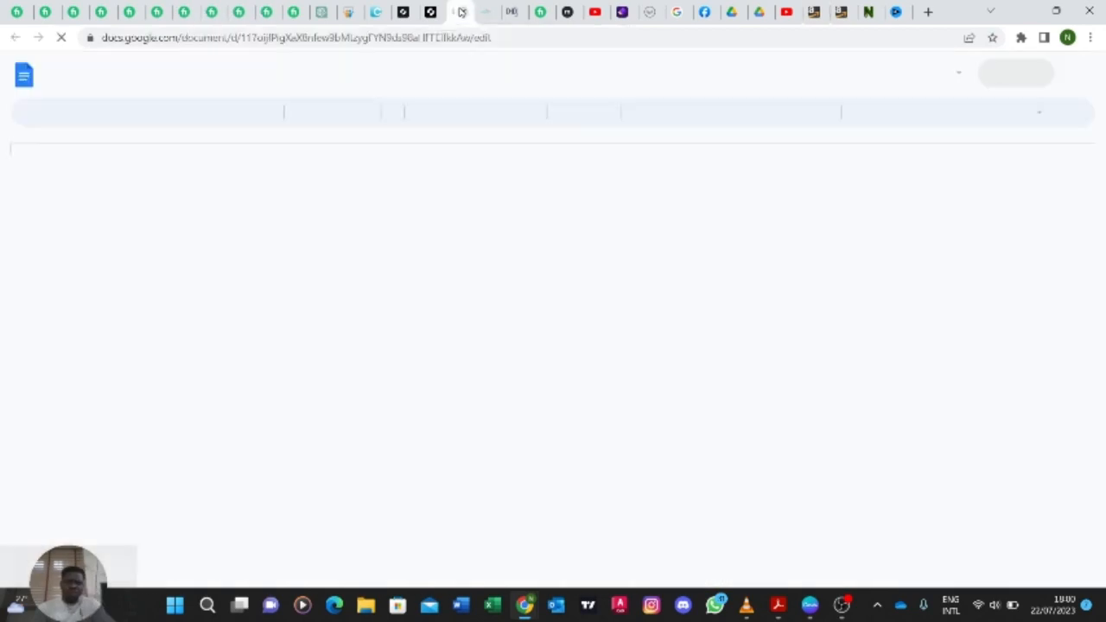
pyautogui.click(23, 85)
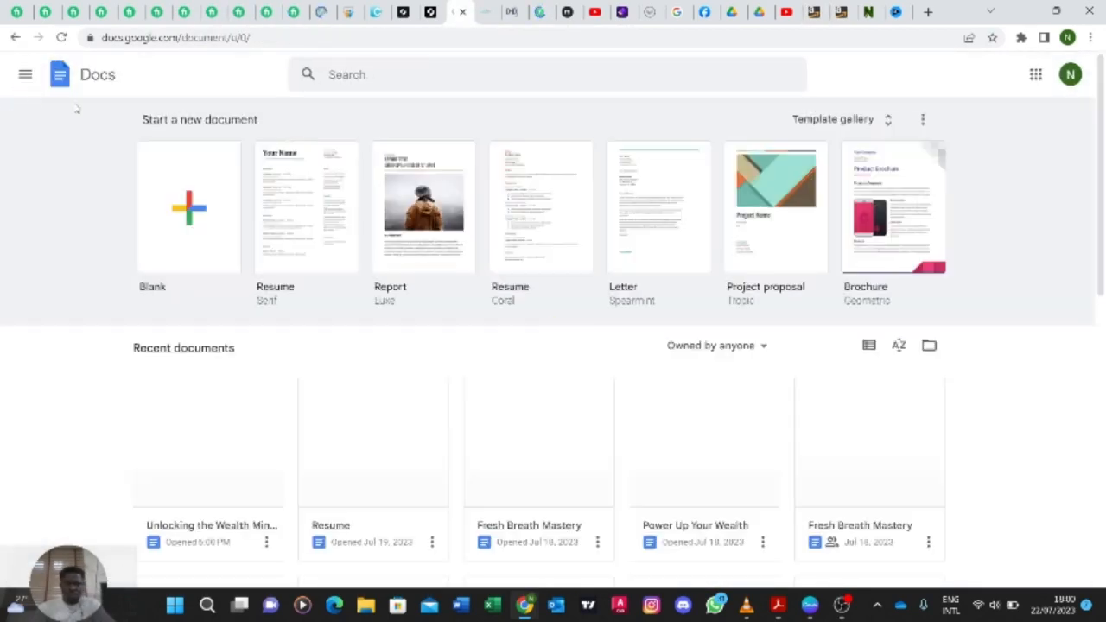
pyautogui.scroll(-2, 509, 343)
pyautogui.click(509, 343)
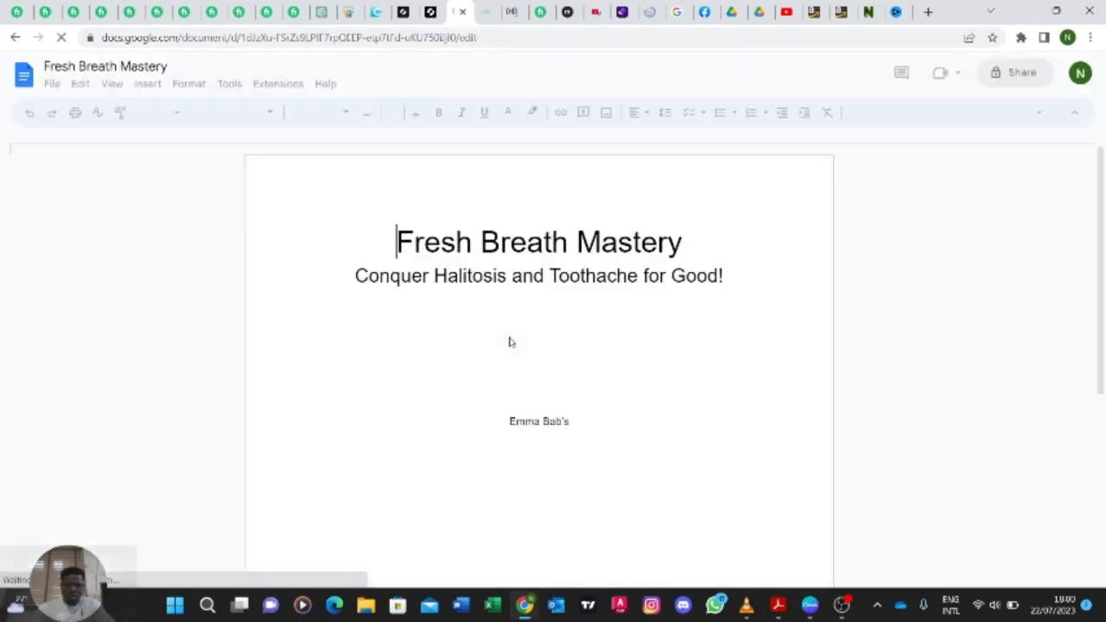
# Read through the Introduction and Table of Contents, then return to Kindle Direct Publishing.
pyautogui.scroll(-2, 484, 324)
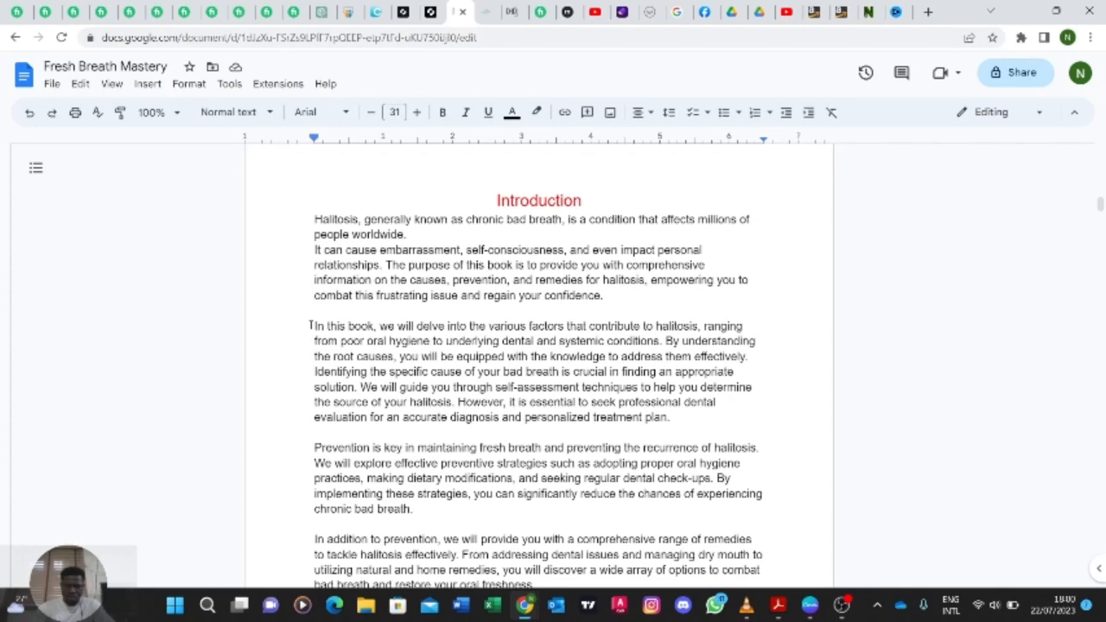
pyautogui.moveTo(309, 326); pyautogui.dragTo(740, 420)
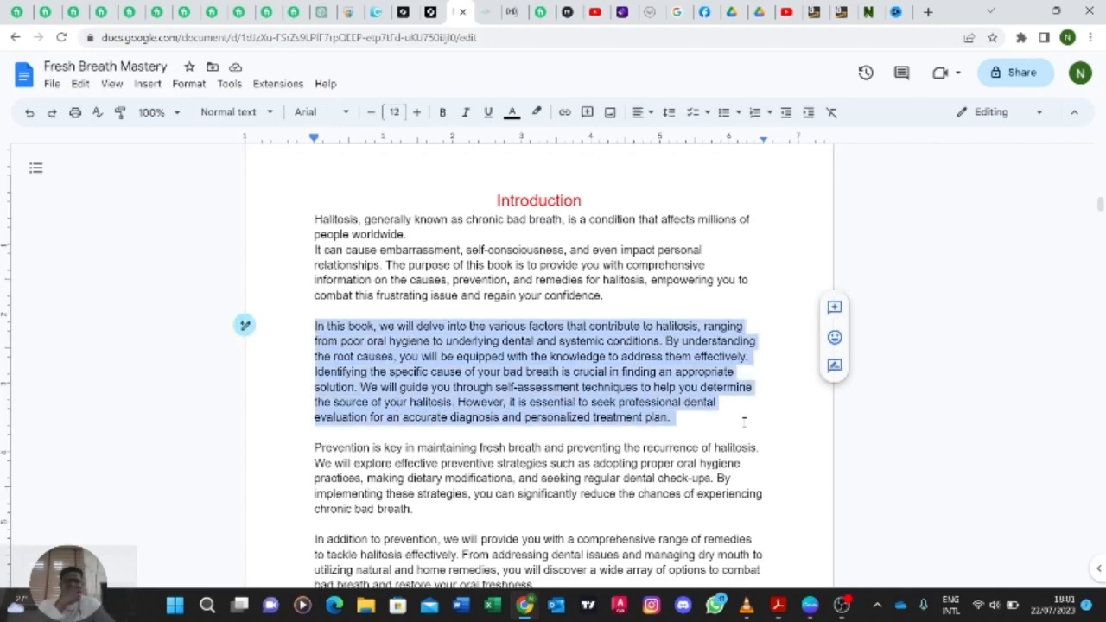
pyautogui.click(353, 311)
pyautogui.scroll(-3, 357, 312)
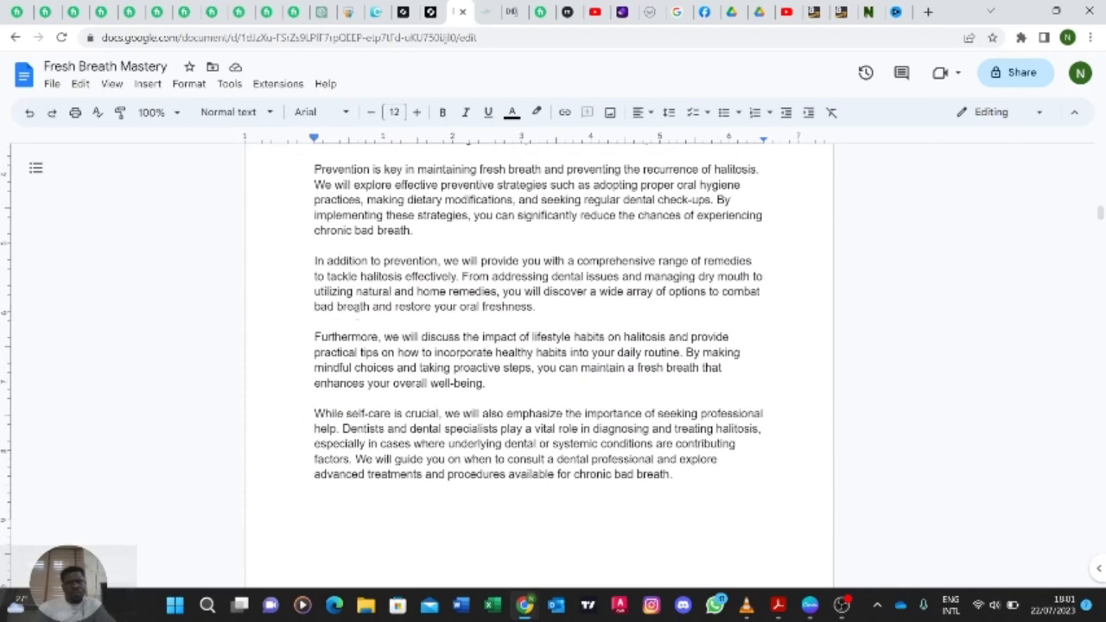
pyautogui.scroll(-4, 357, 313)
pyautogui.scroll(3, 366, 322)
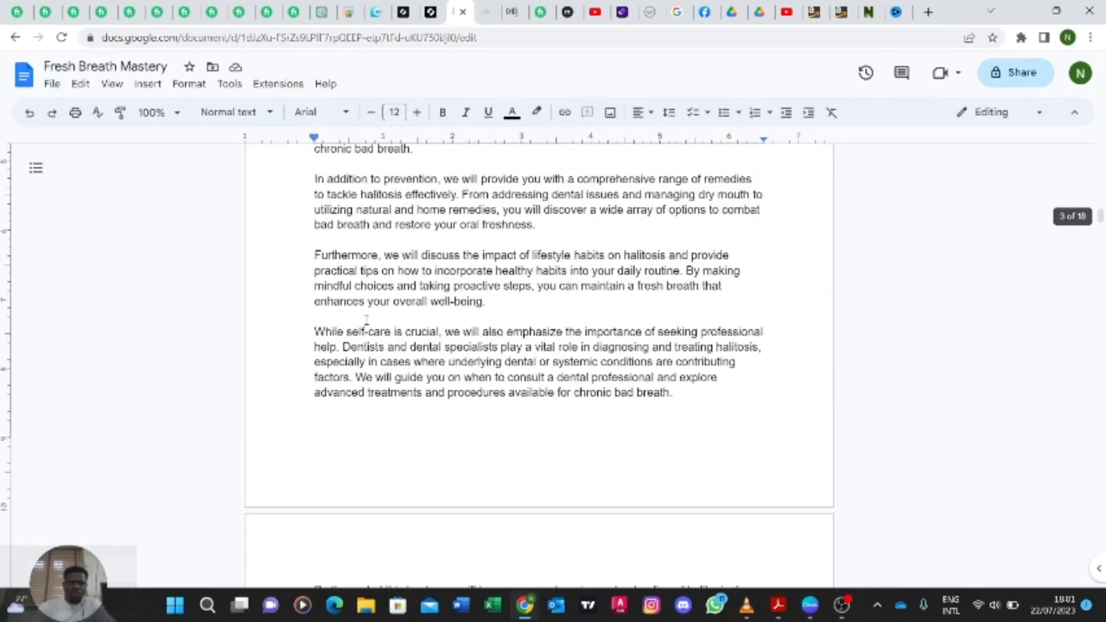
pyautogui.scroll(10, 366, 322)
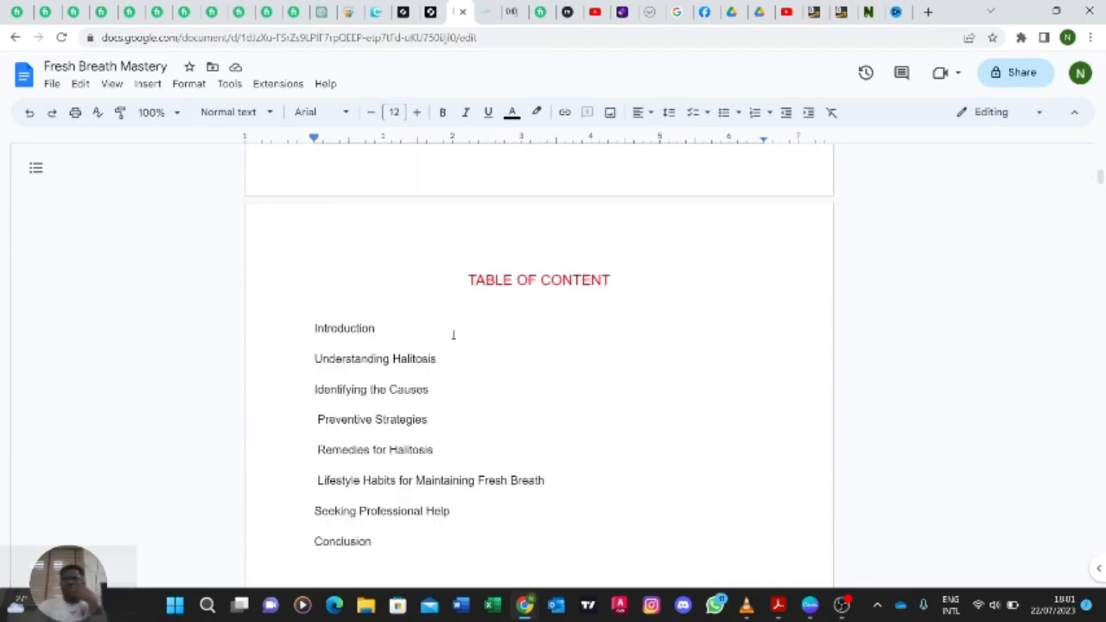
pyautogui.click(812, 12)
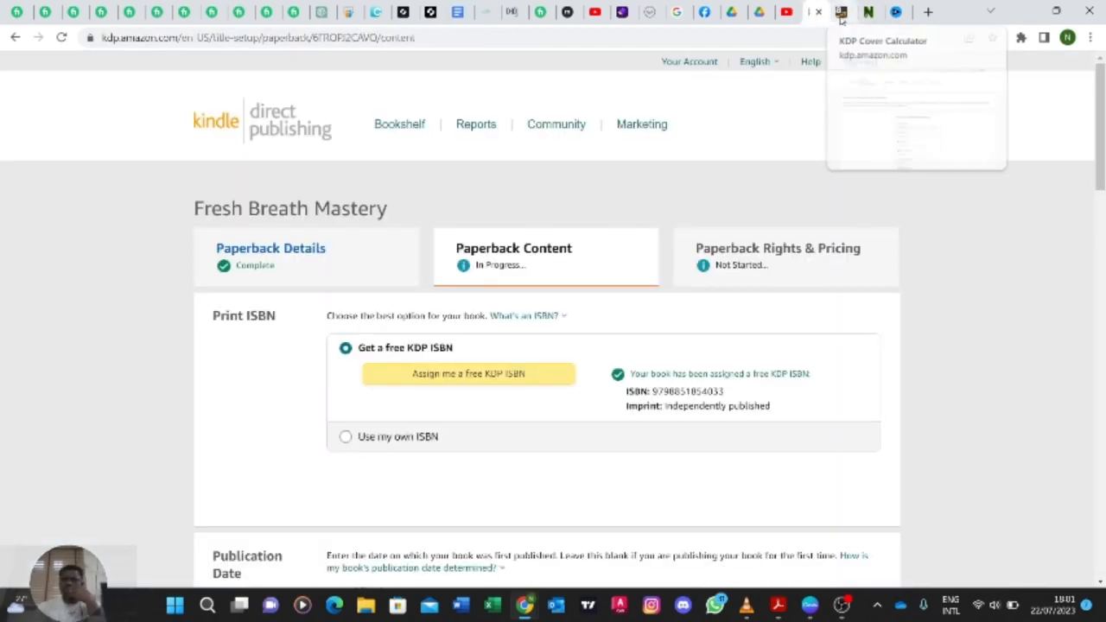
# Go to the KDP Bookshelf and check the eBook's review status.
pyautogui.click(841, 14)
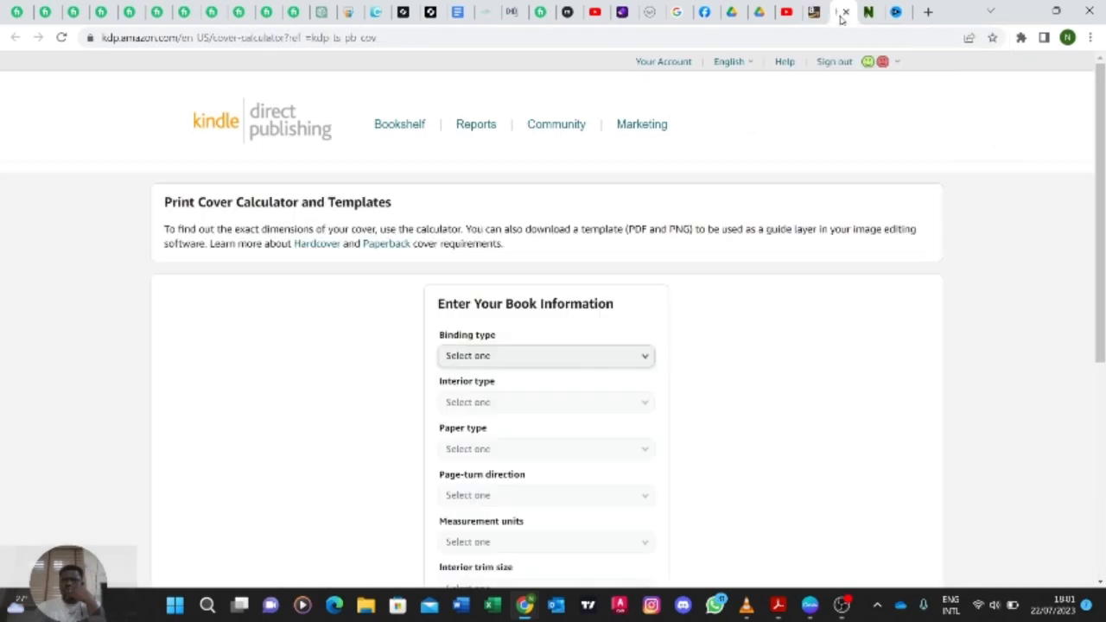
pyautogui.click(399, 132)
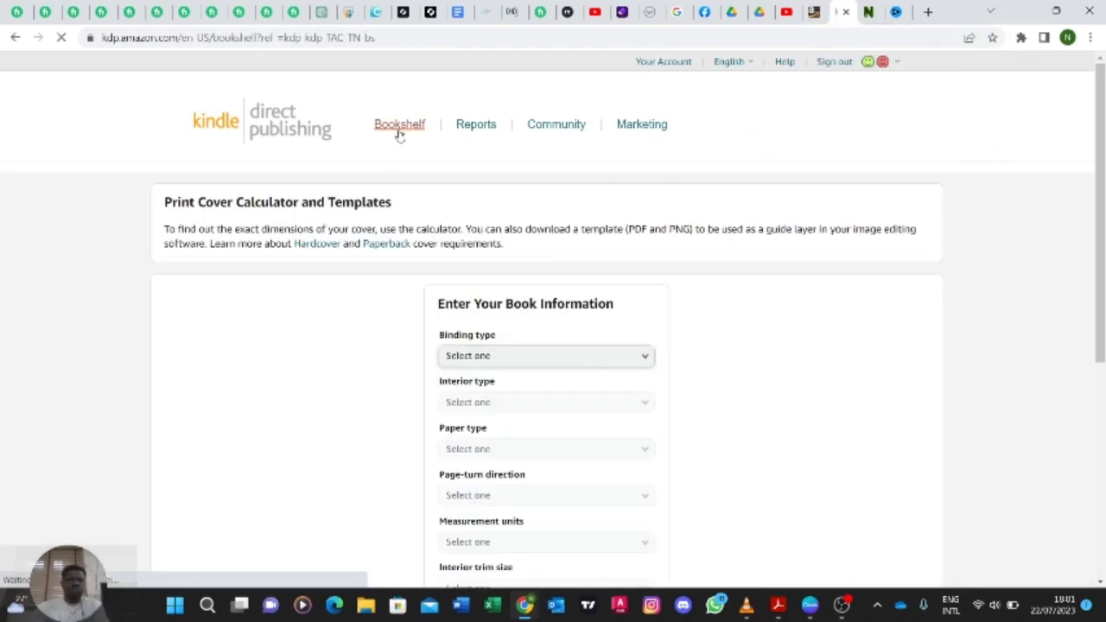
pyautogui.scroll(-3, 469, 366)
pyautogui.scroll(2, 469, 366)
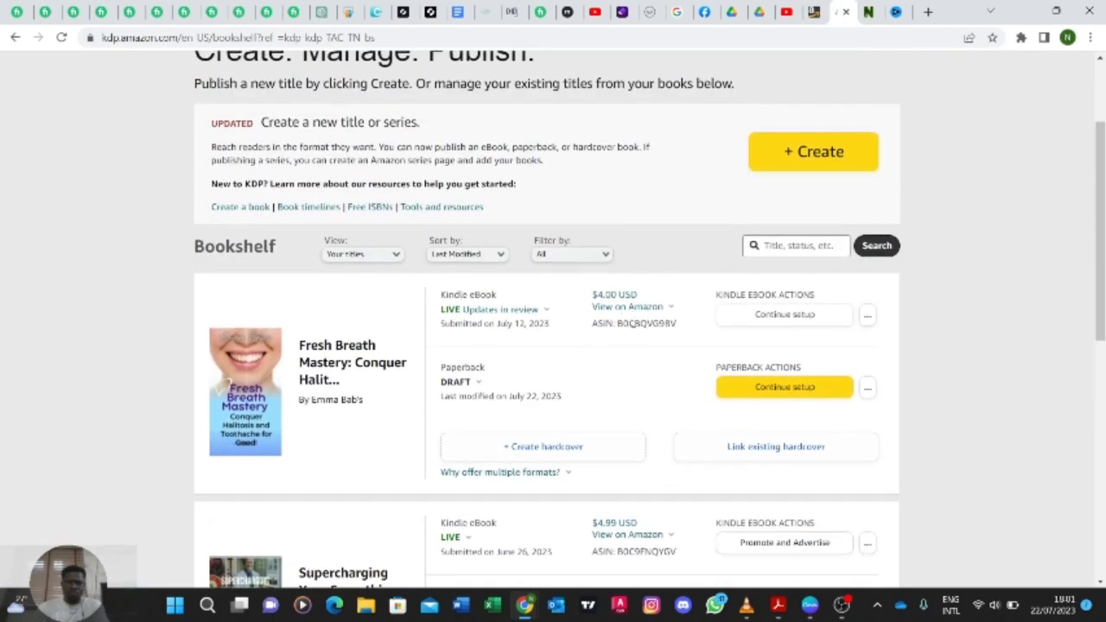
pyautogui.click(547, 309)
pyautogui.click(689, 343)
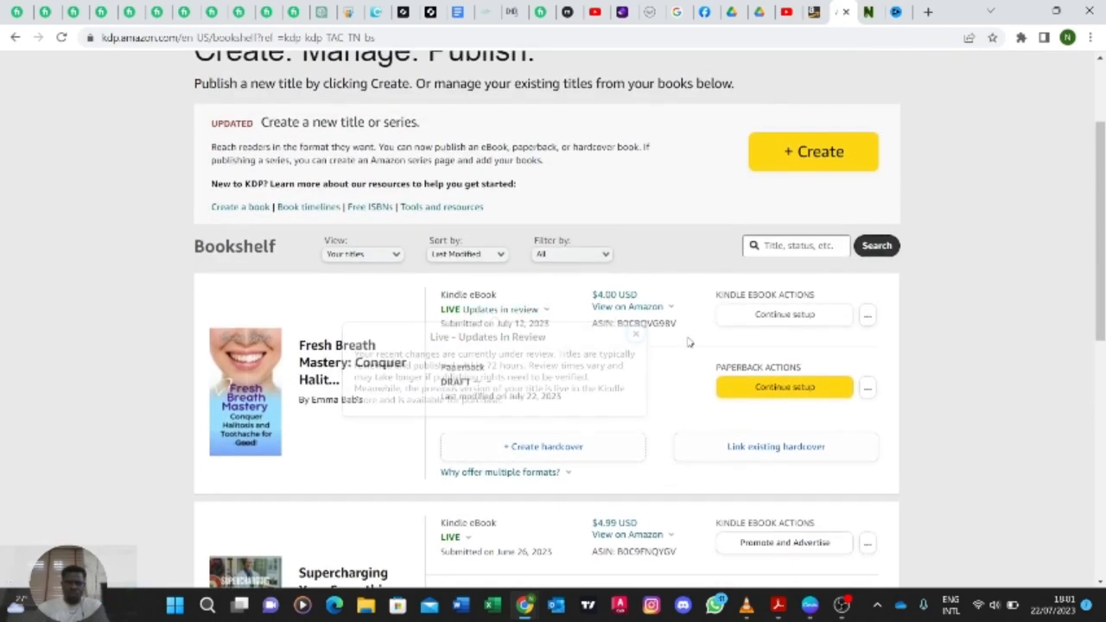
# Continue the paperback draft's setup, copy its full book description, and bring Canva forward.
pyautogui.click(768, 386)
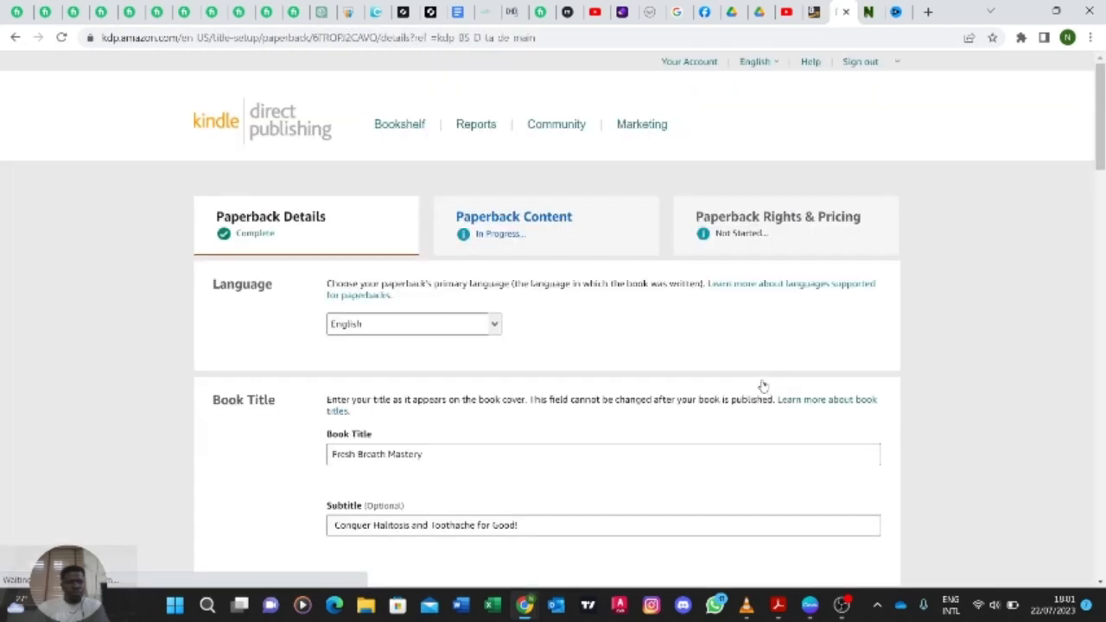
pyautogui.scroll(-4, 680, 384)
pyautogui.scroll(-1, 680, 385)
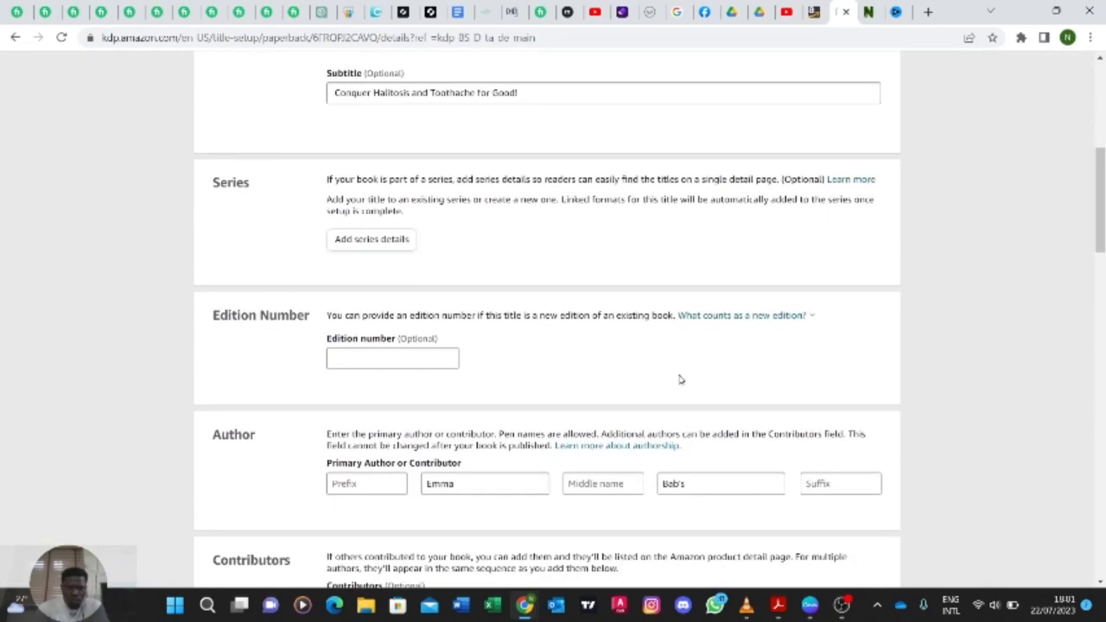
pyautogui.scroll(-7, 680, 380)
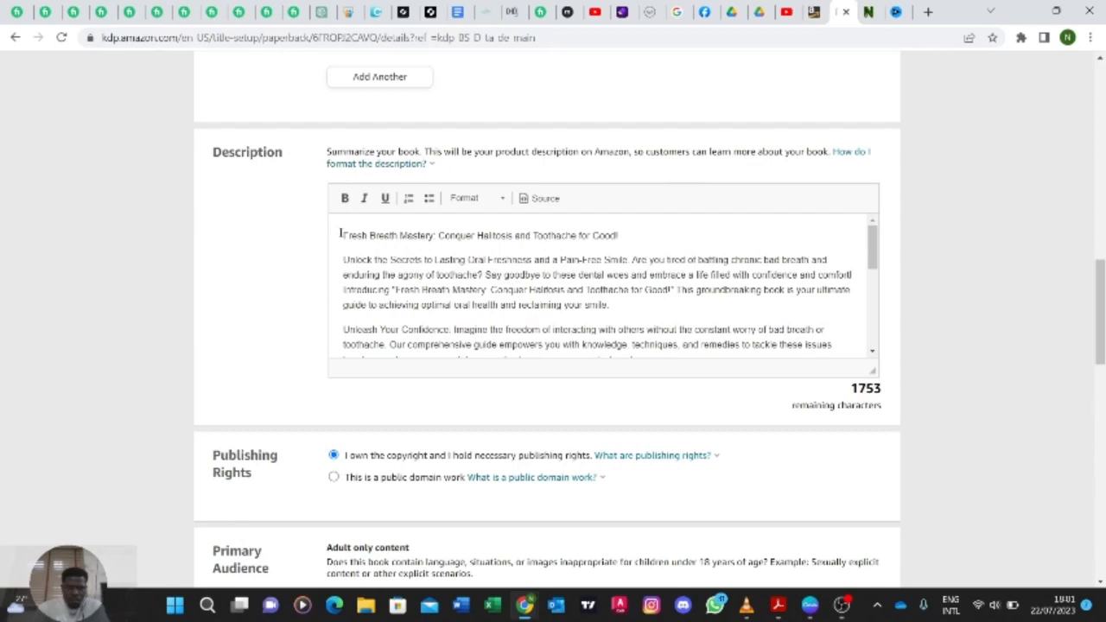
pyautogui.moveTo(340, 234)
pyautogui.mouseDown()
pyautogui.moveTo(502, 361)
pyautogui.moveTo(609, 372)
pyautogui.moveTo(700, 355)
pyautogui.mouseUp()
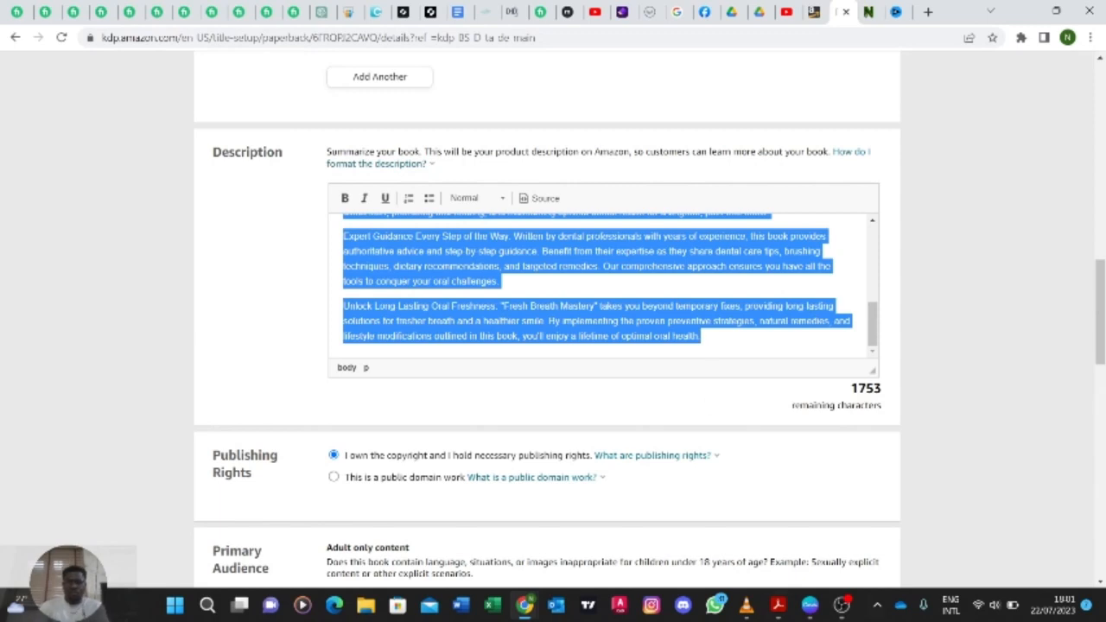
pyautogui.click(809, 605)
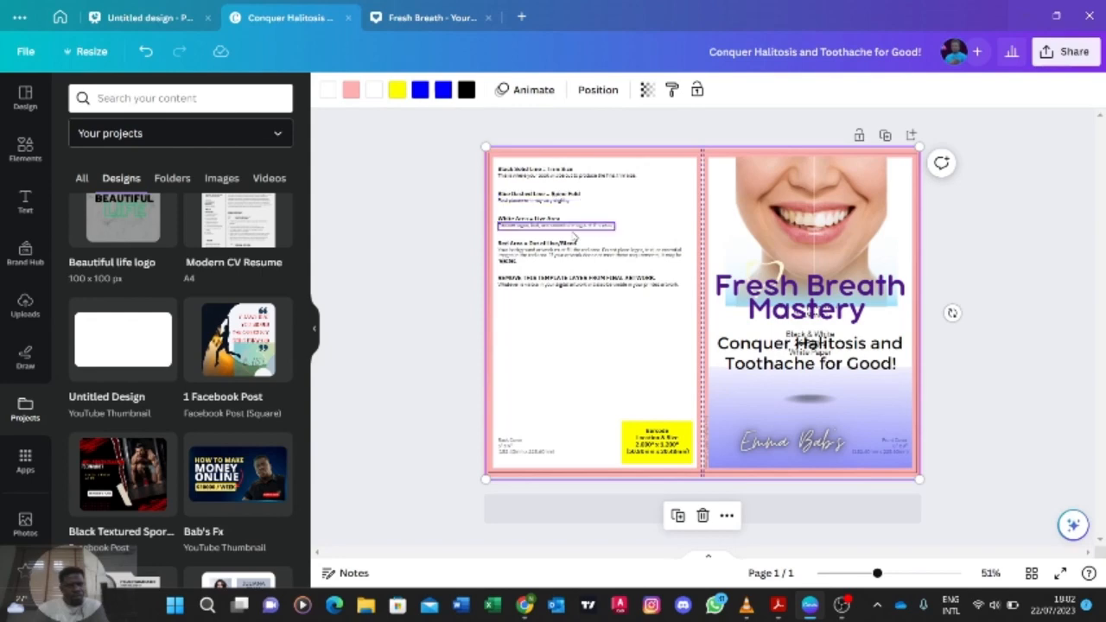
# Add a body text box on the back cover and paste the copied book description into it.
pyautogui.click(24, 198)
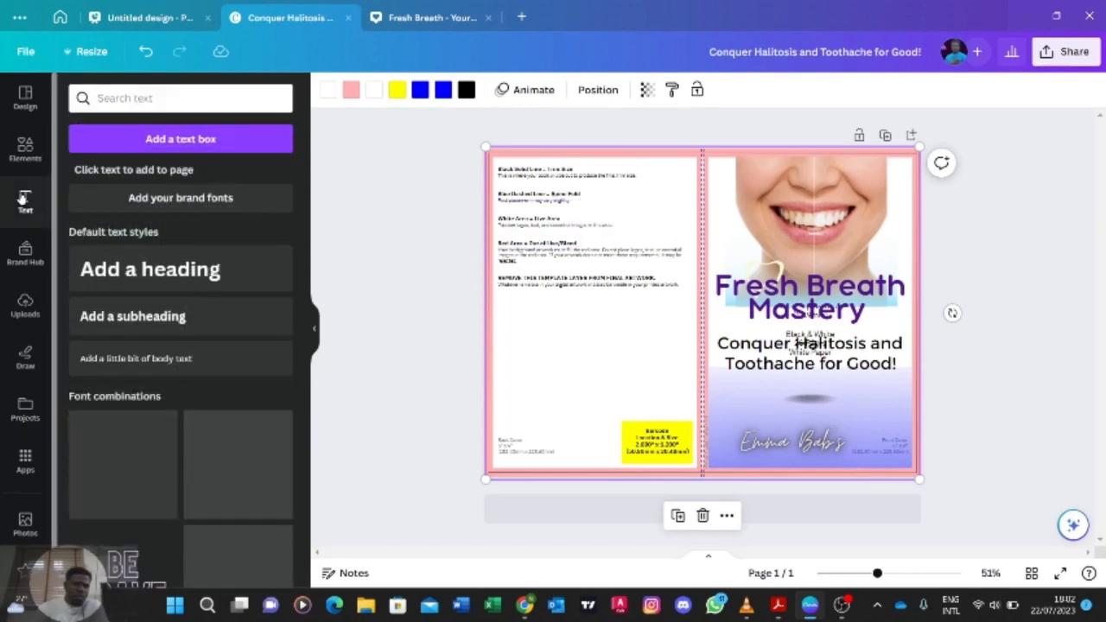
pyautogui.click(110, 361)
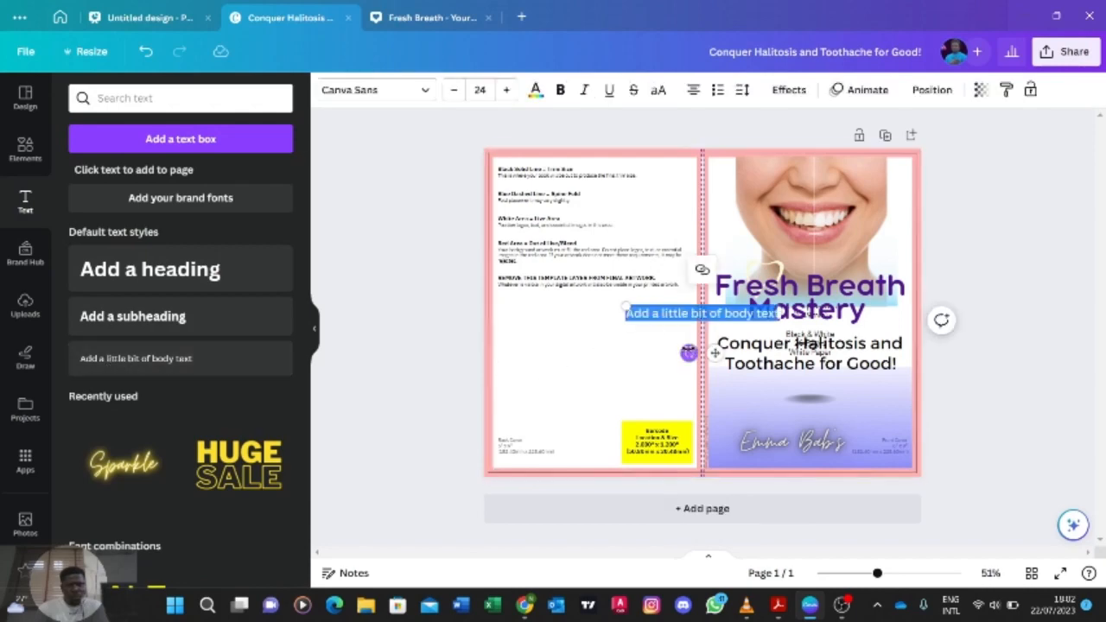
pyautogui.moveTo(714, 352); pyautogui.dragTo(608, 306)
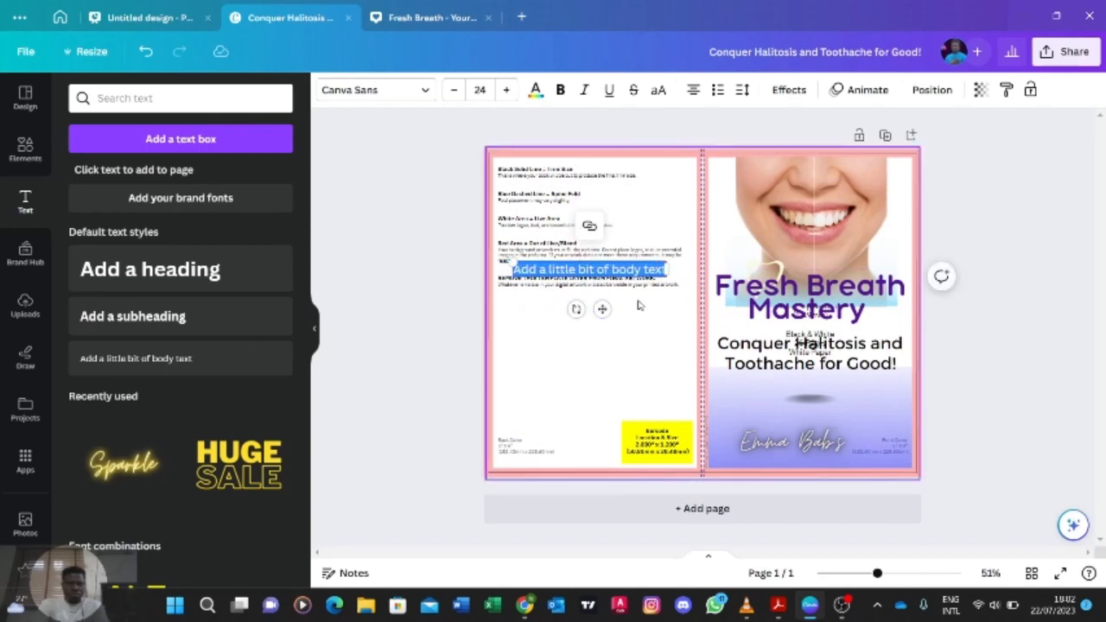
pyautogui.hotkey('ctrl', 'v')
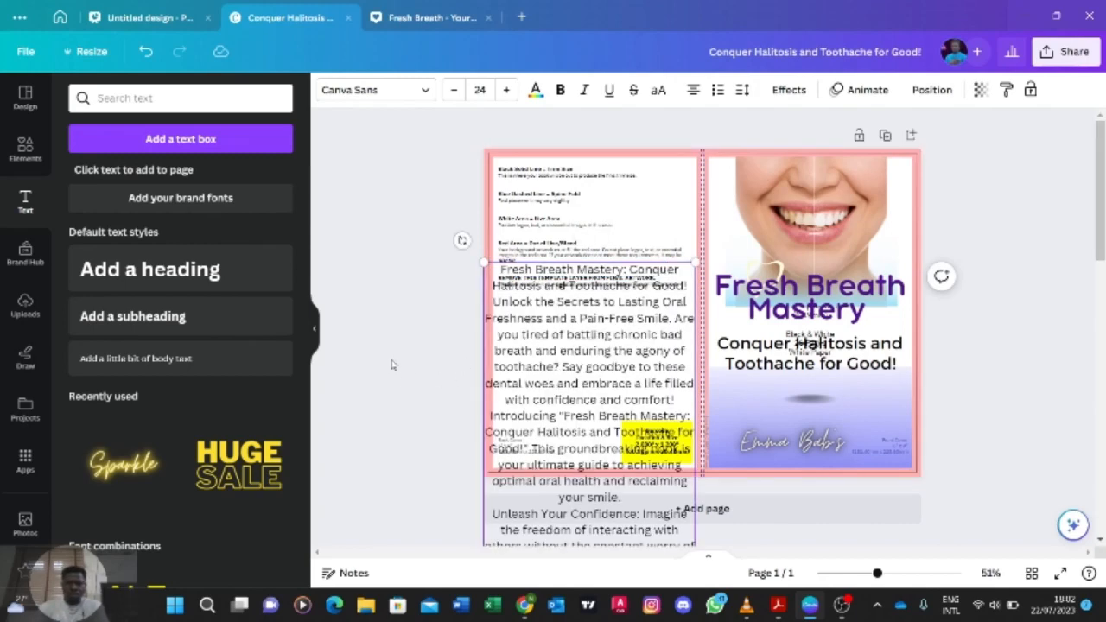
# Move the description higher on the back cover and shrink its font size down toward 1.
pyautogui.moveTo(583, 352); pyautogui.dragTo(585, 255)
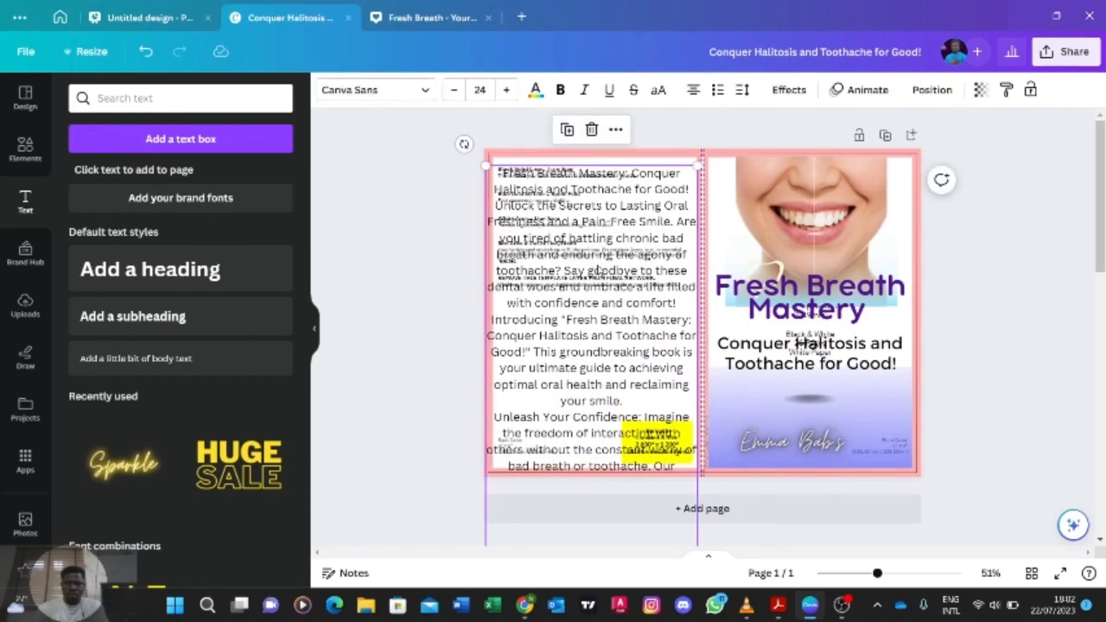
pyautogui.click(647, 222)
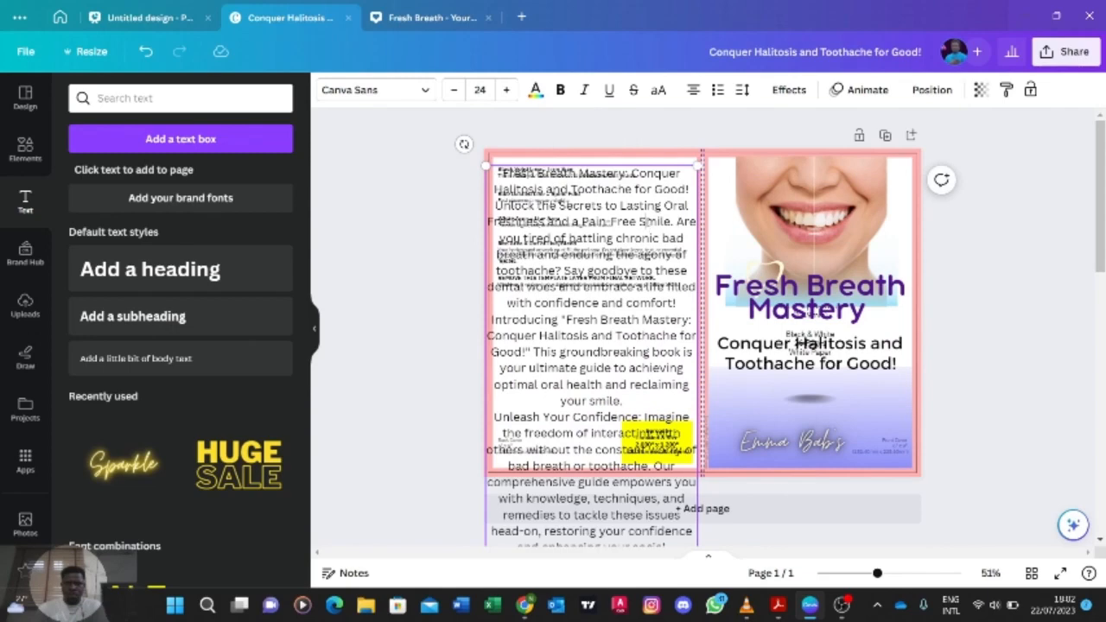
pyautogui.click(454, 90)
pyautogui.click(454, 90)
pyautogui.click(454, 90)
pyautogui.click(454, 90)
pyautogui.click(454, 90)
pyautogui.click(453, 90)
pyautogui.click(454, 90)
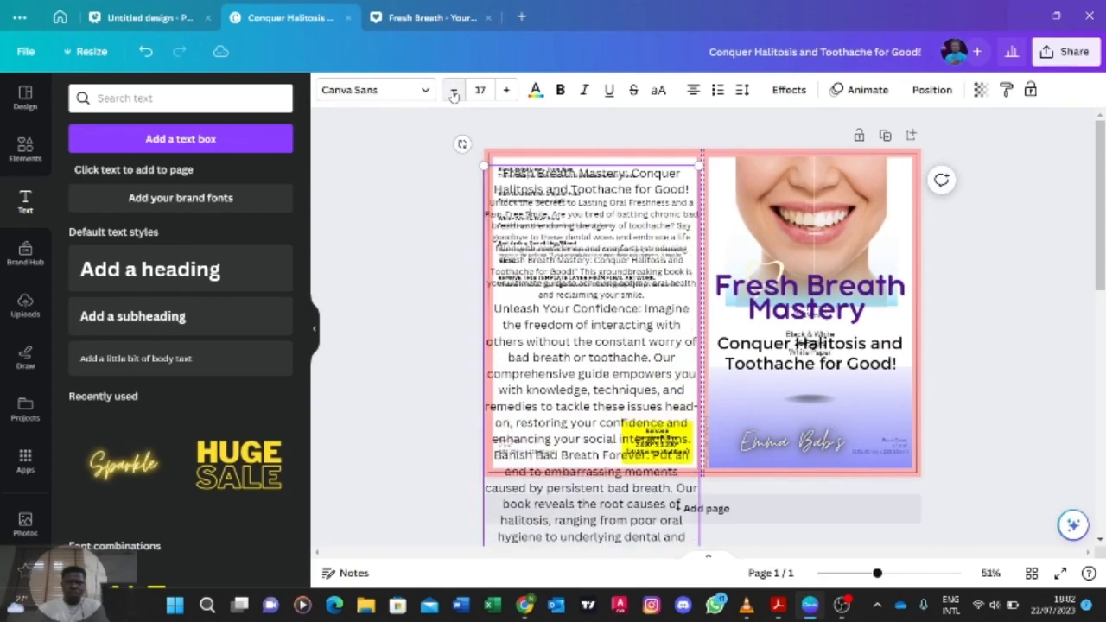
pyautogui.click(454, 89)
pyautogui.click(454, 90)
pyautogui.click(453, 90)
pyautogui.click(454, 90)
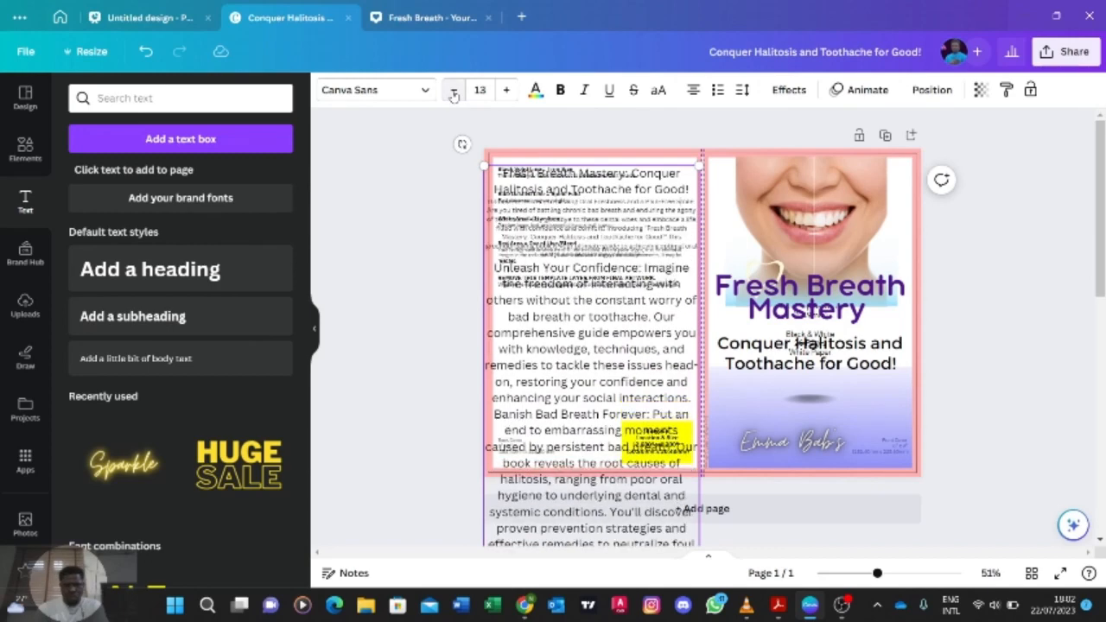
pyautogui.click(453, 90)
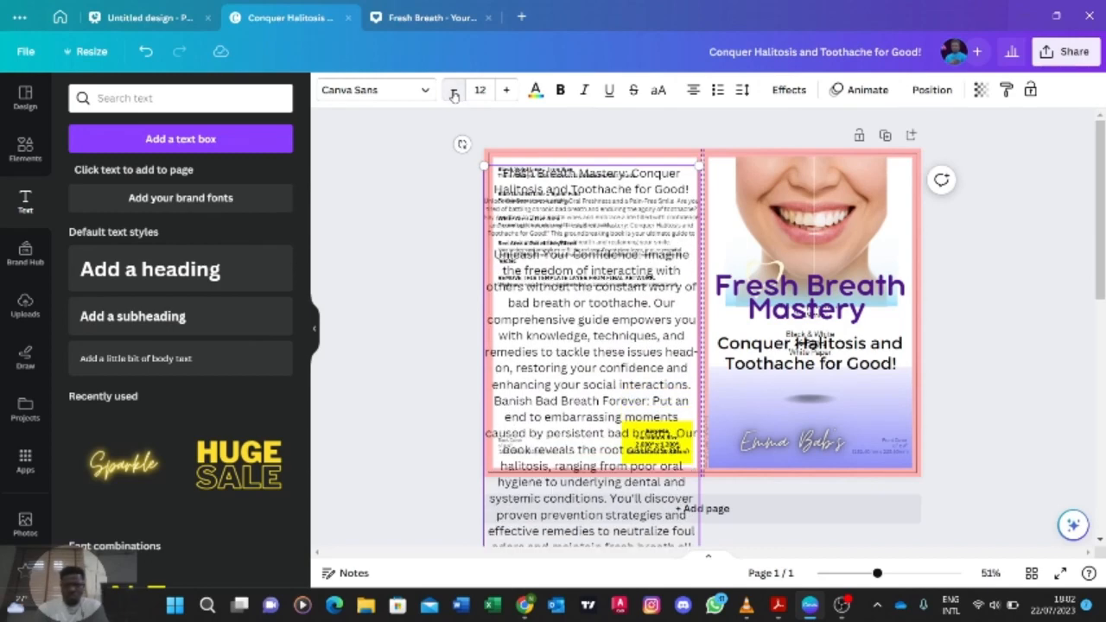
pyautogui.click(454, 90)
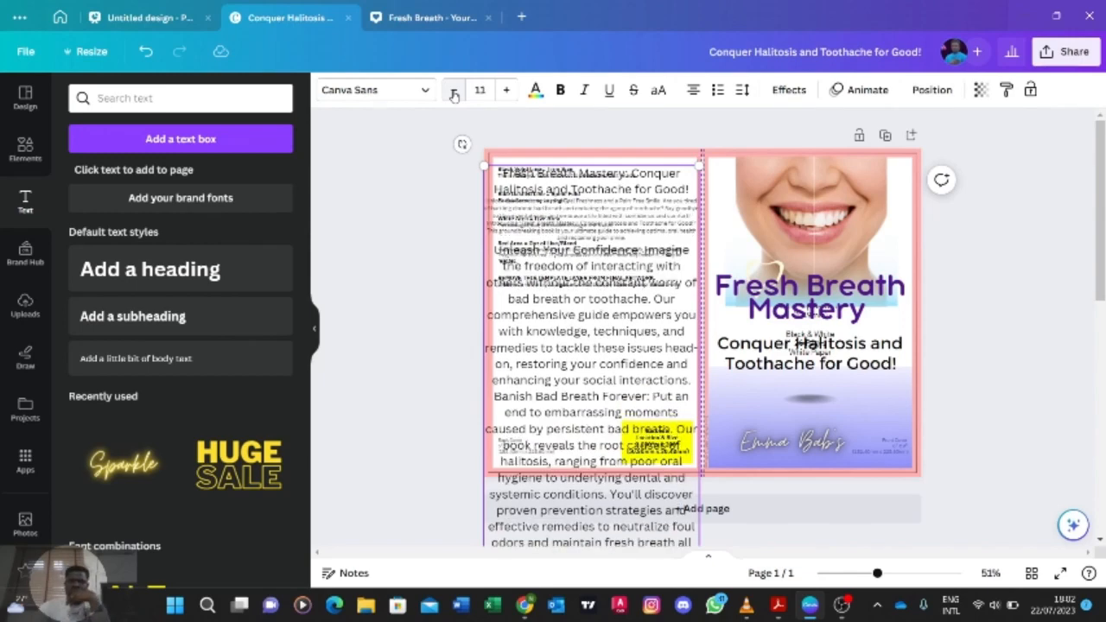
pyautogui.click(453, 90)
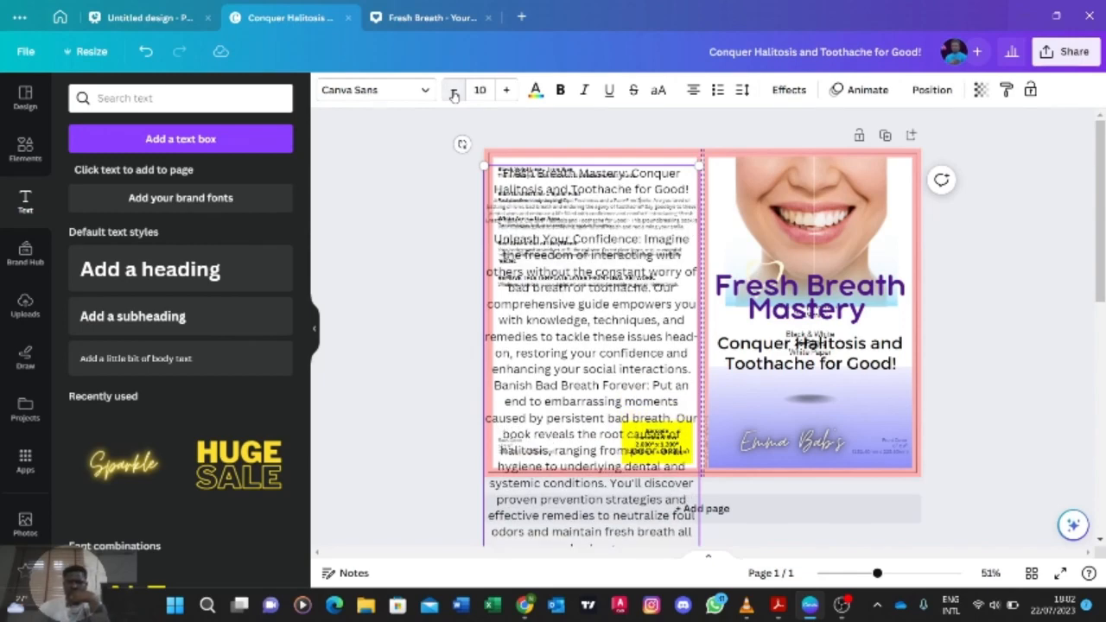
pyautogui.click(454, 90)
pyautogui.click(454, 90)
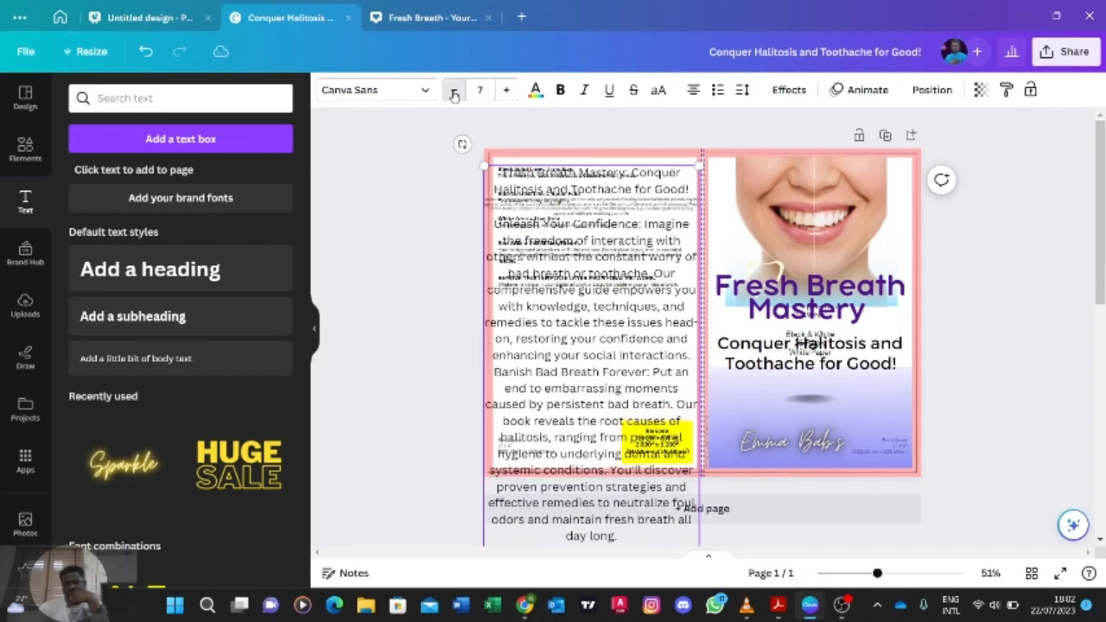
pyautogui.click(454, 90)
pyautogui.click(453, 90)
pyautogui.click(453, 90)
pyautogui.click(454, 90)
pyautogui.click(454, 90)
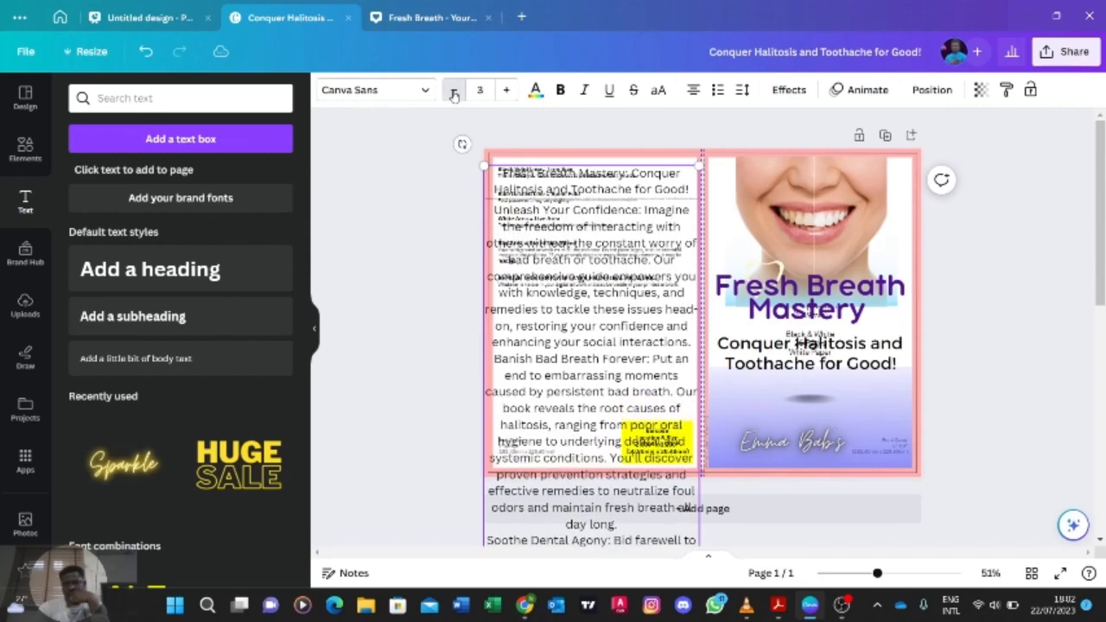
pyautogui.click(453, 90)
pyautogui.click(454, 90)
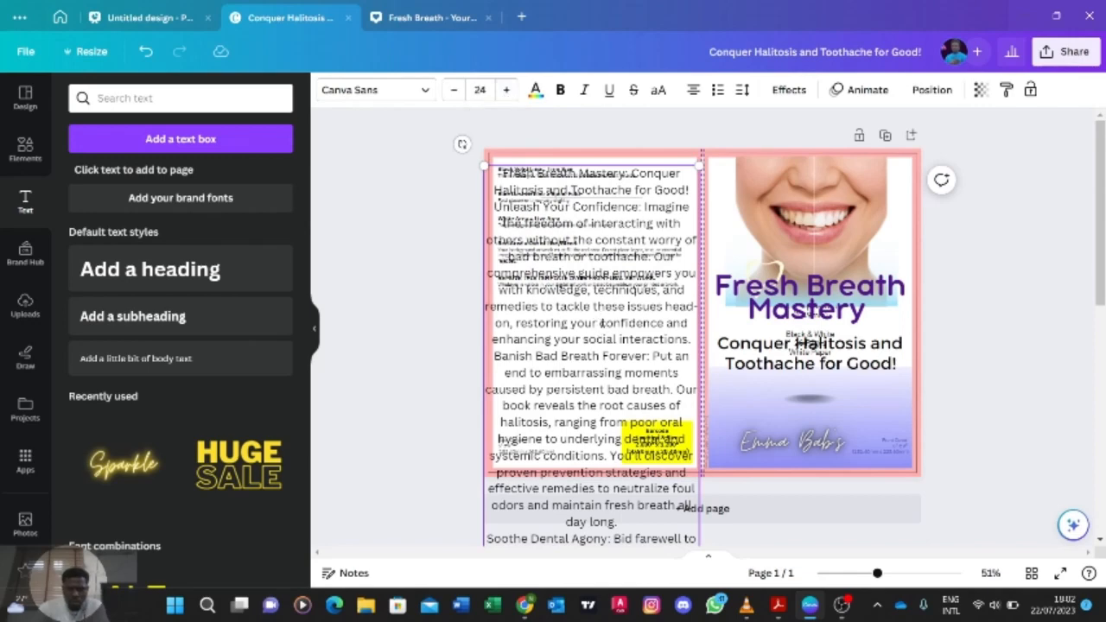
# Click back into the blurb and adjust its font size until it reads 12.
pyautogui.doubleClick(602, 324)
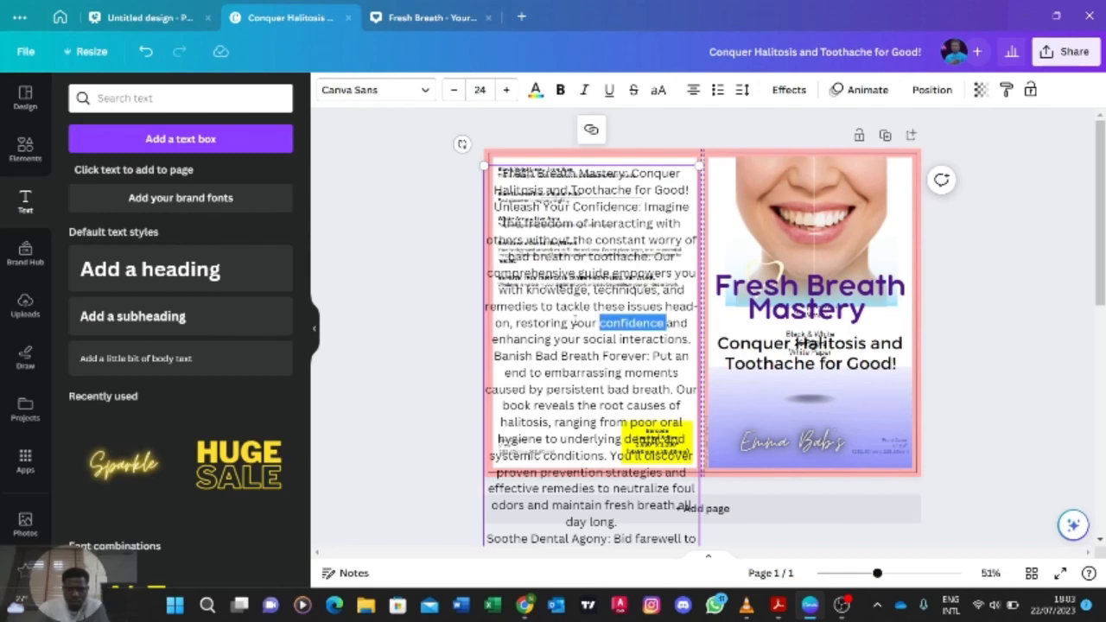
pyautogui.click(574, 319)
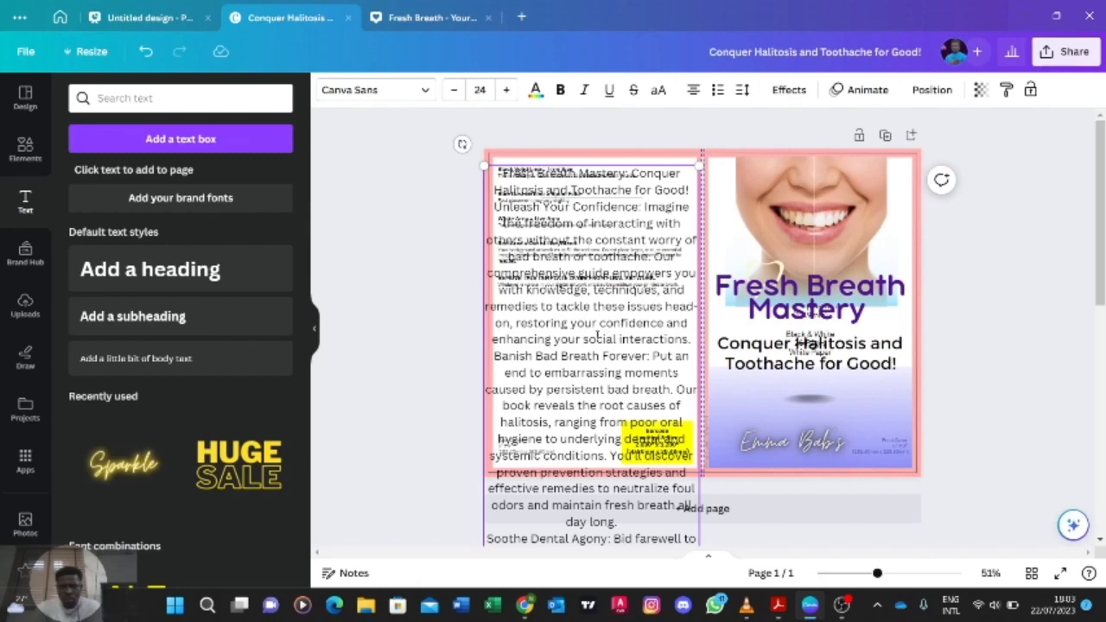
pyautogui.click(454, 90)
pyautogui.click(453, 90)
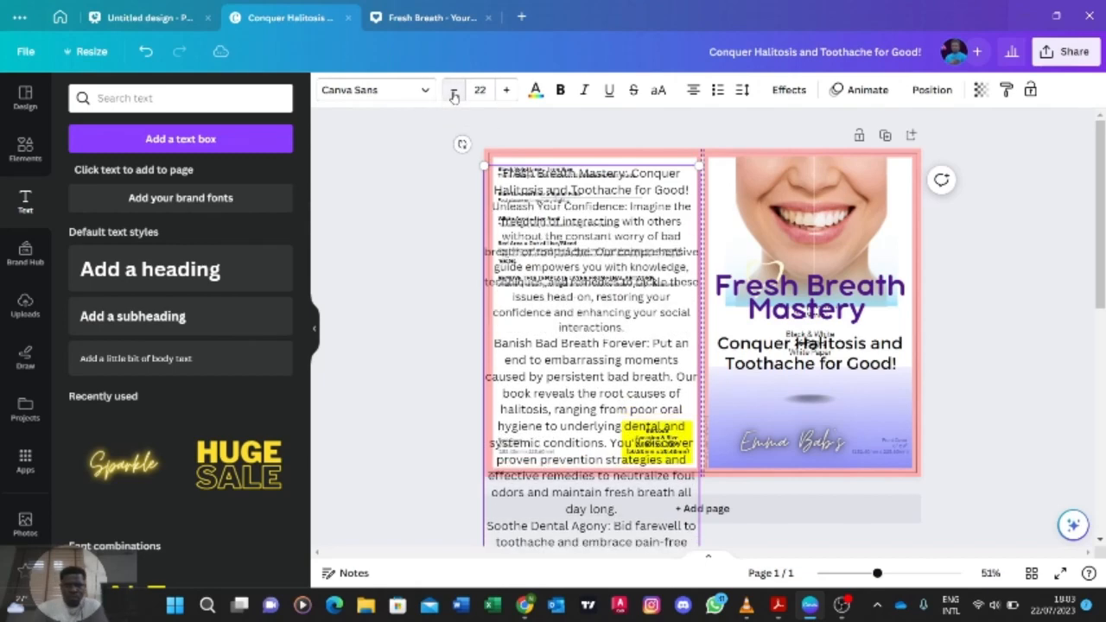
pyautogui.click(453, 90)
pyautogui.click(454, 90)
pyautogui.click(453, 90)
pyautogui.click(454, 89)
pyautogui.click(454, 90)
pyautogui.click(454, 89)
pyautogui.click(454, 90)
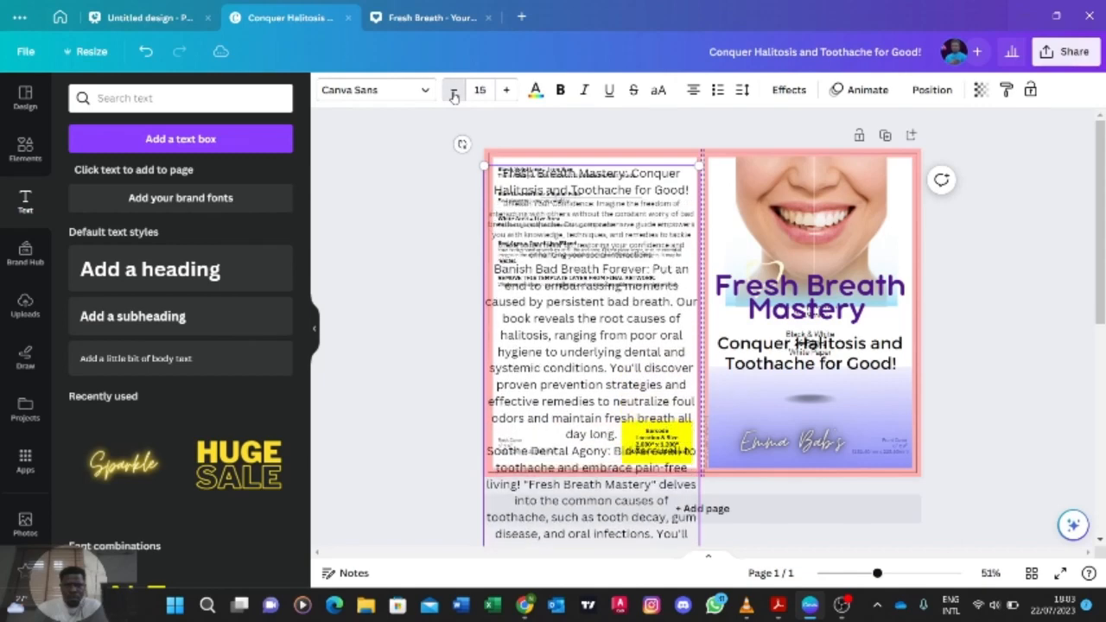
pyautogui.click(453, 90)
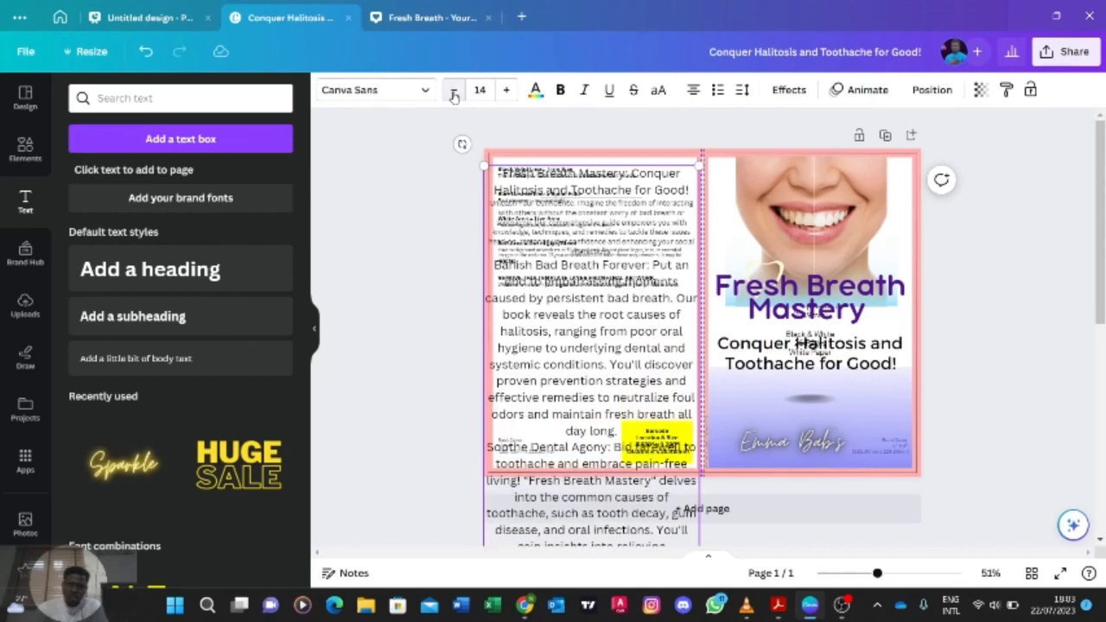
pyautogui.click(454, 91)
pyautogui.click(454, 92)
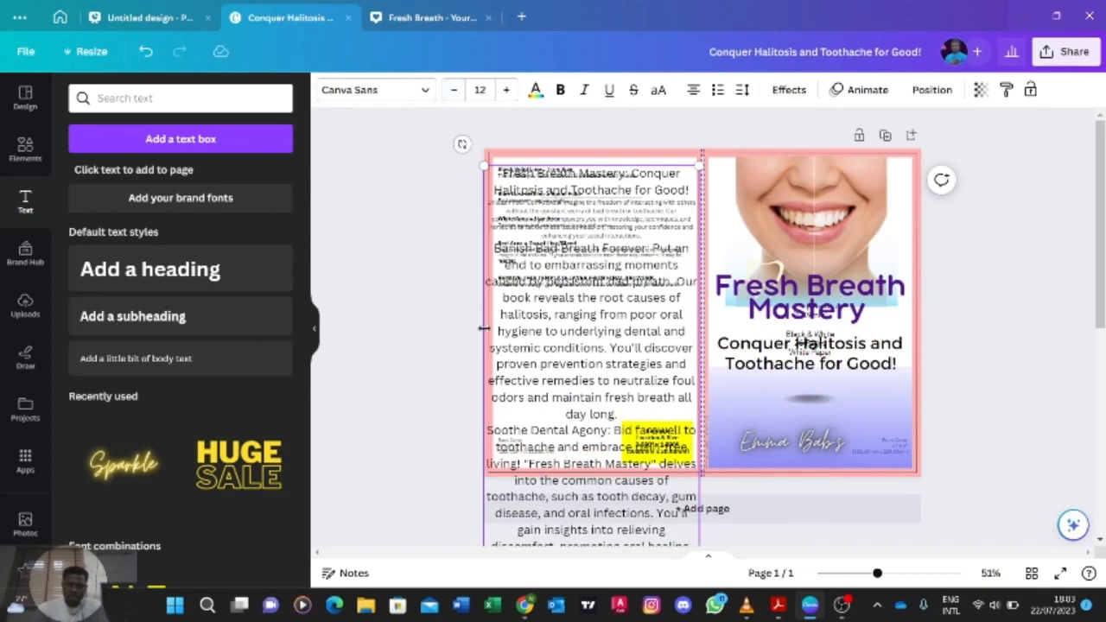
pyautogui.scroll(-5, 592, 329)
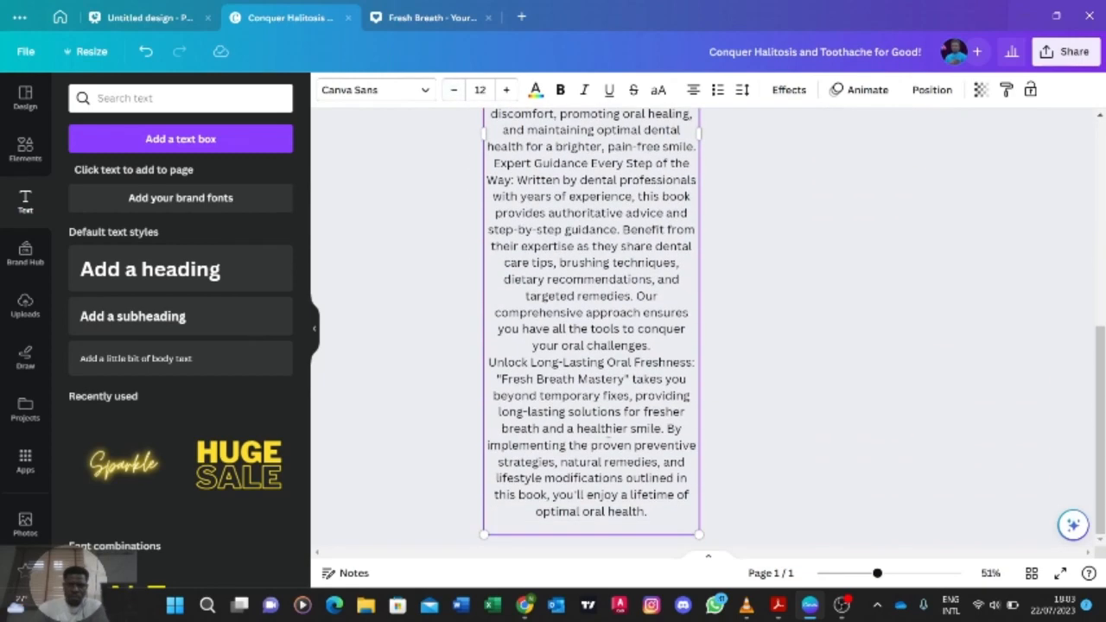
pyautogui.moveTo(698, 533); pyautogui.dragTo(697, 425)
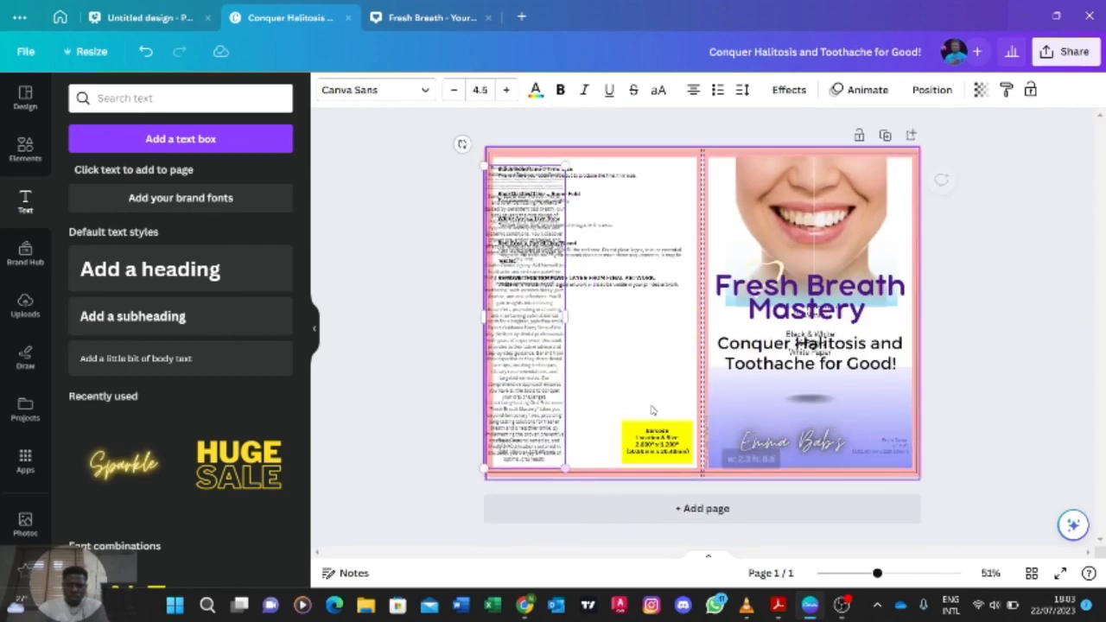
pyautogui.moveTo(568, 316); pyautogui.dragTo(646, 313)
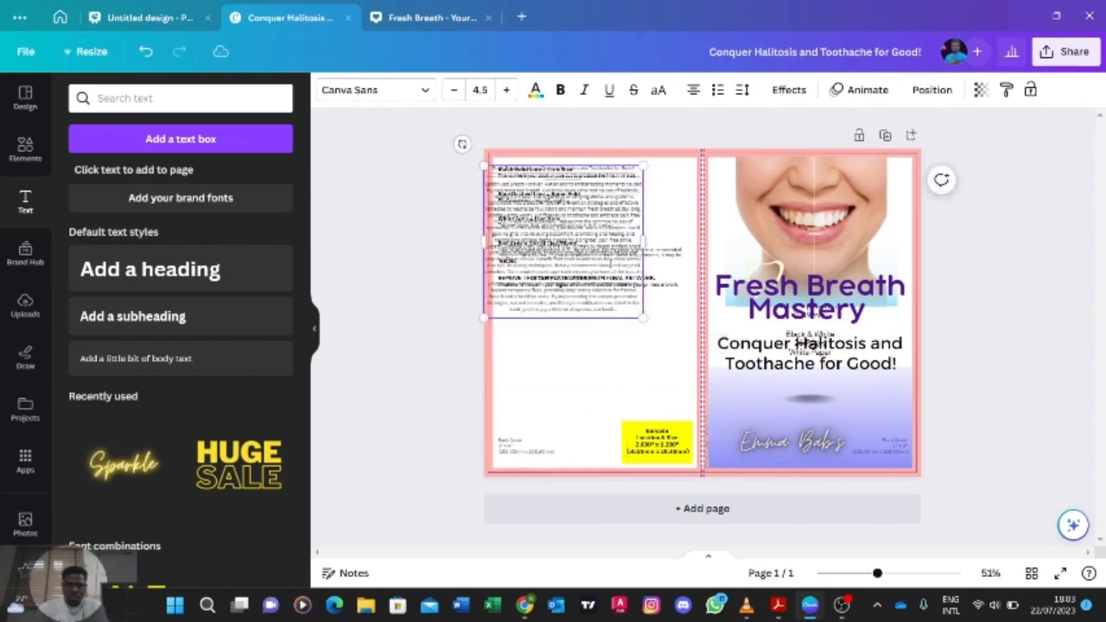
pyautogui.moveTo(645, 242); pyautogui.dragTo(691, 251)
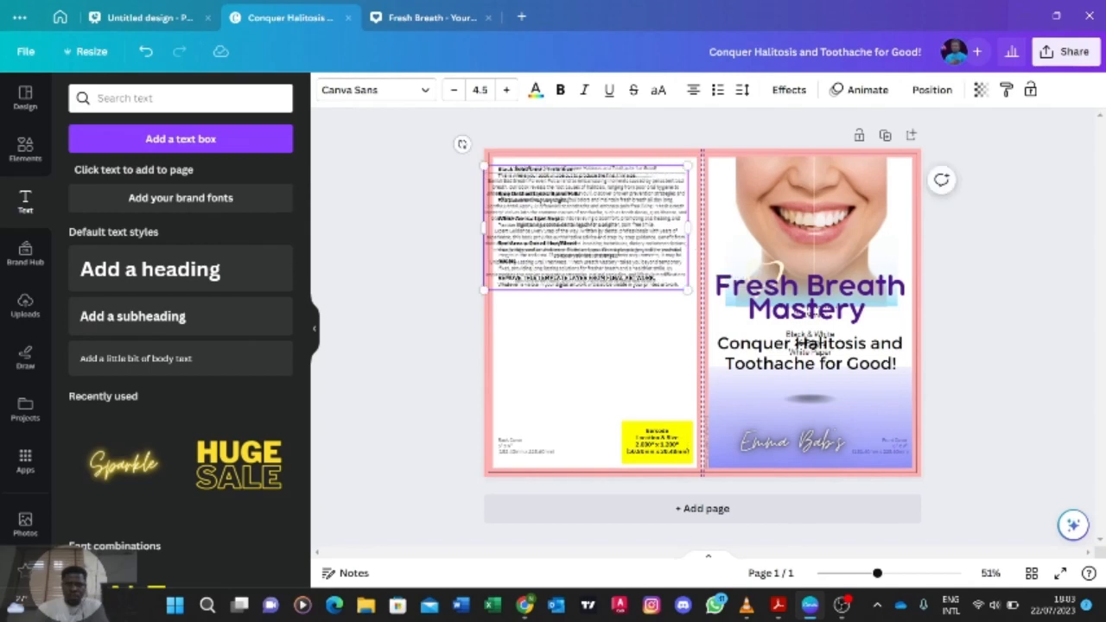
pyautogui.doubleClick(593, 231)
pyautogui.click(554, 361)
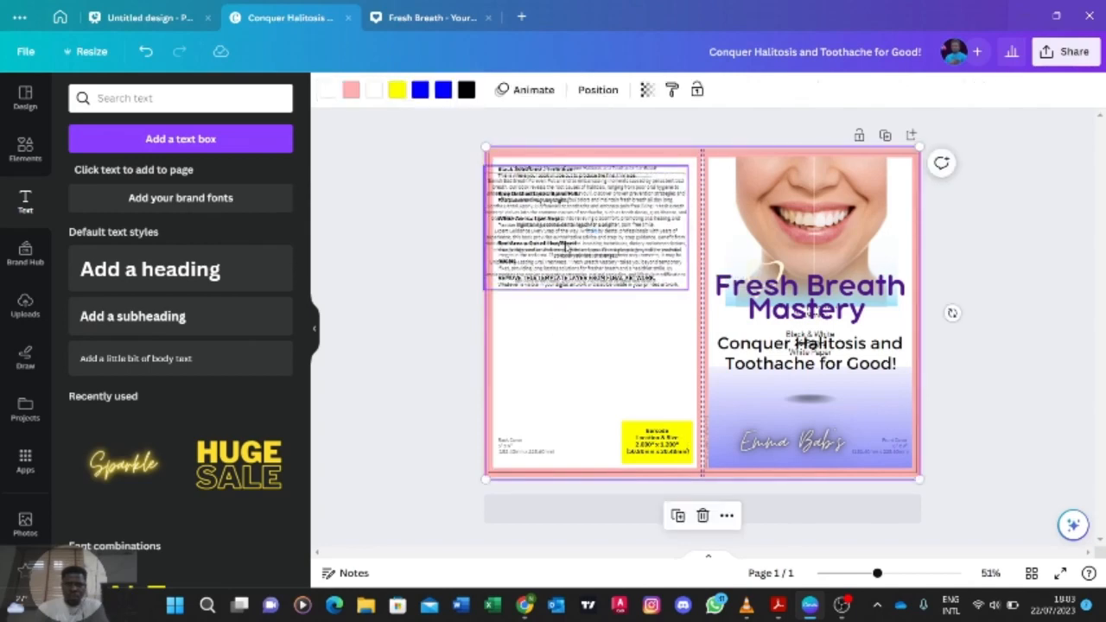
pyautogui.moveTo(566, 247)
pyautogui.mouseDown()
pyautogui.moveTo(580, 239)
pyautogui.moveTo(566, 242)
pyautogui.mouseUp()
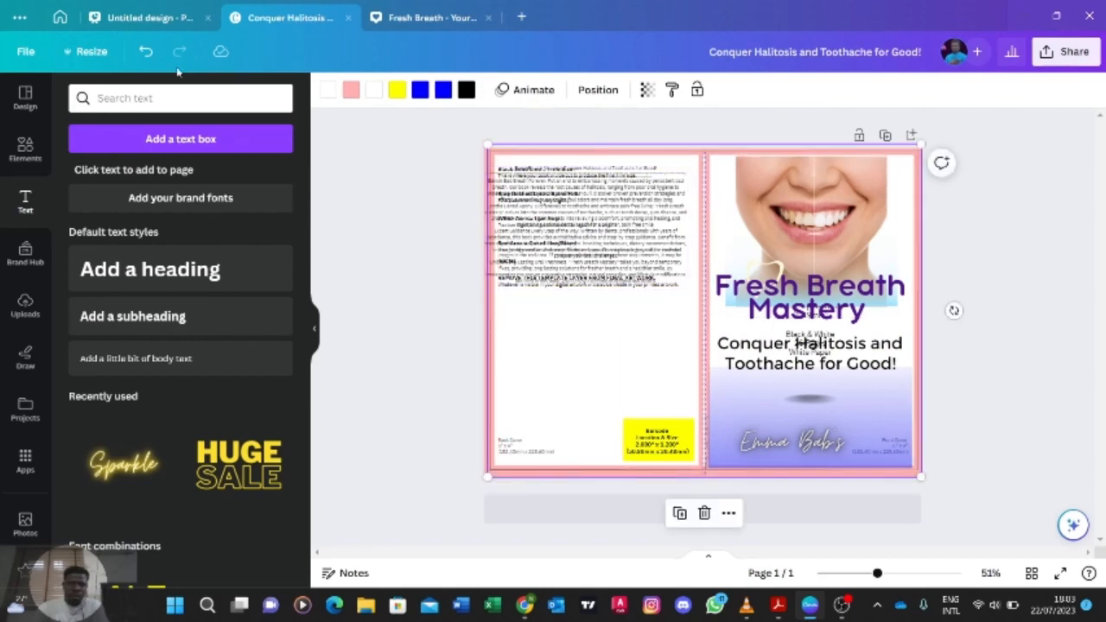
pyautogui.click(145, 52)
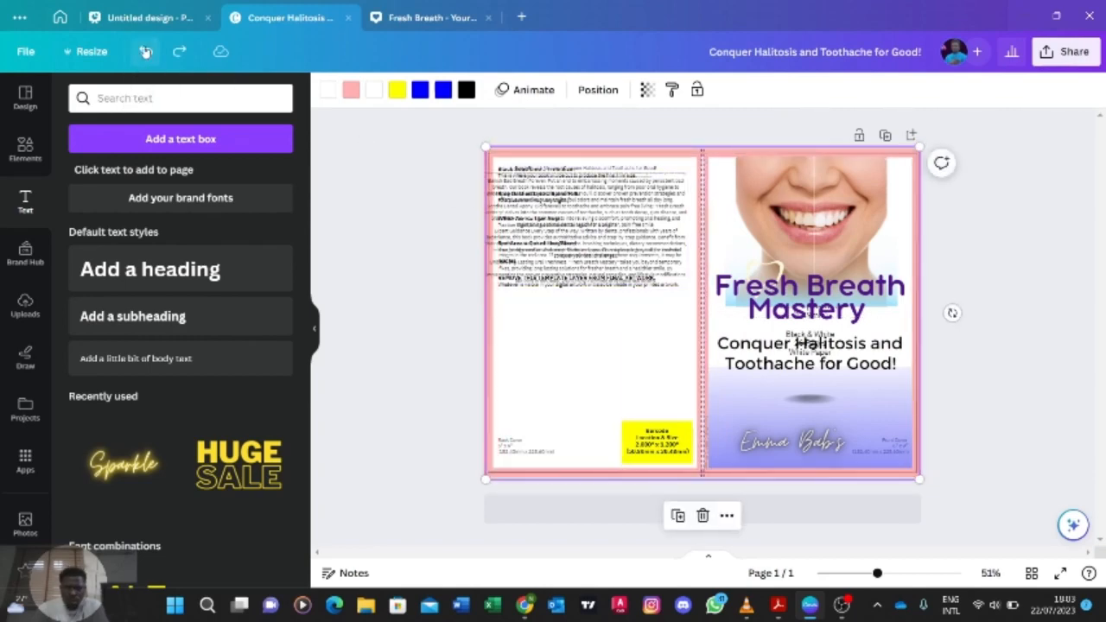
pyautogui.click(145, 52)
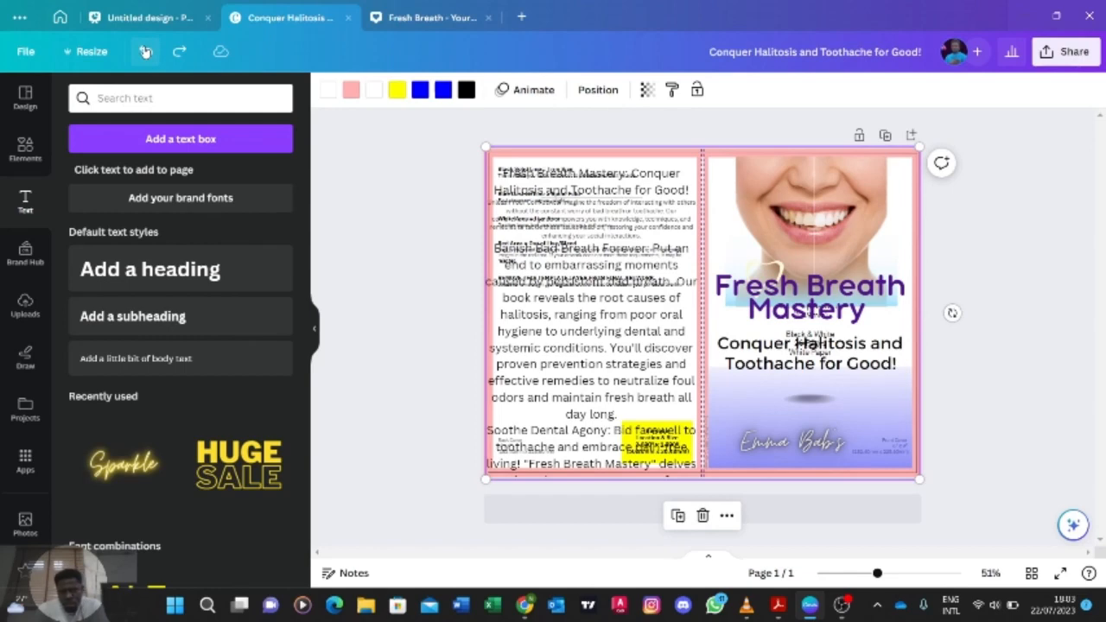
pyautogui.click(414, 280)
pyautogui.click(566, 336)
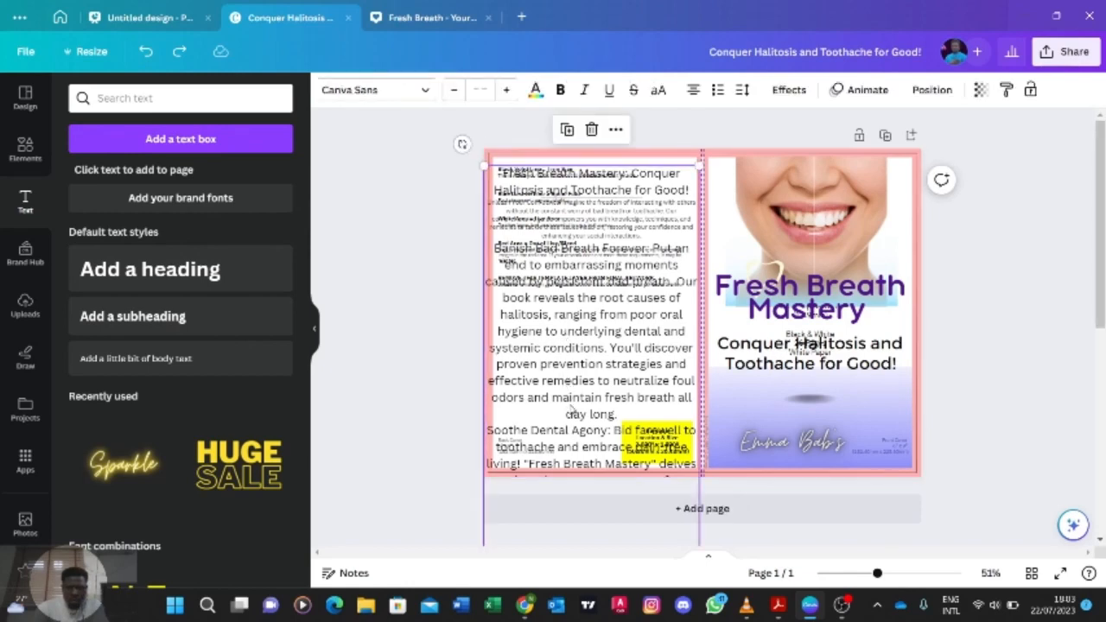
# Resize the blurb box with side and corner handles to span the back panel's width near the top.
pyautogui.scroll(-5, 572, 413)
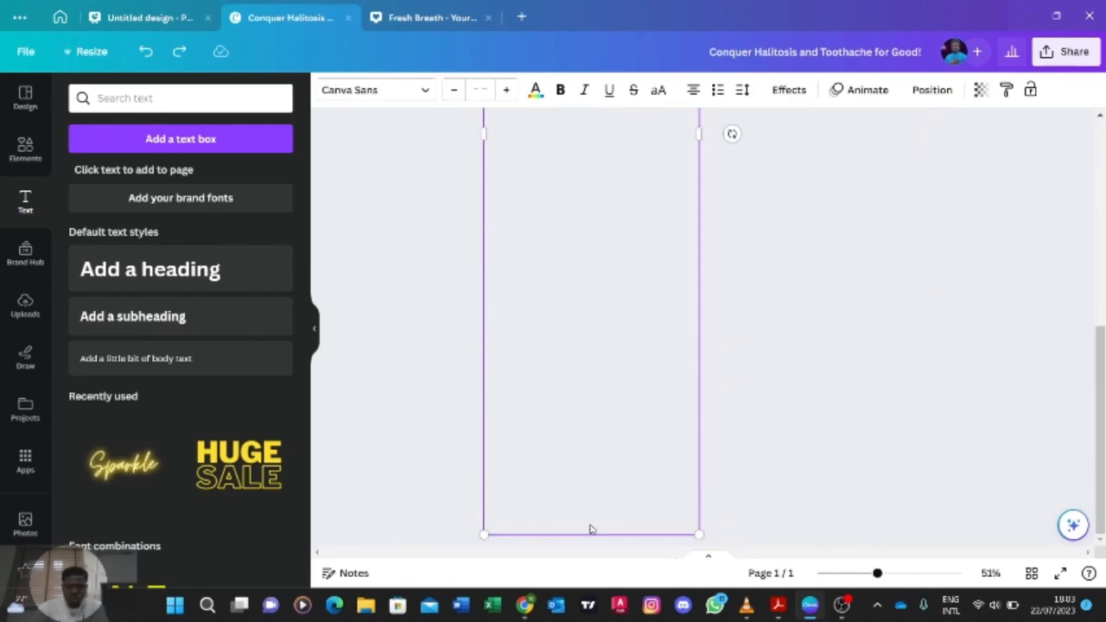
pyautogui.moveTo(699, 535); pyautogui.dragTo(701, 429)
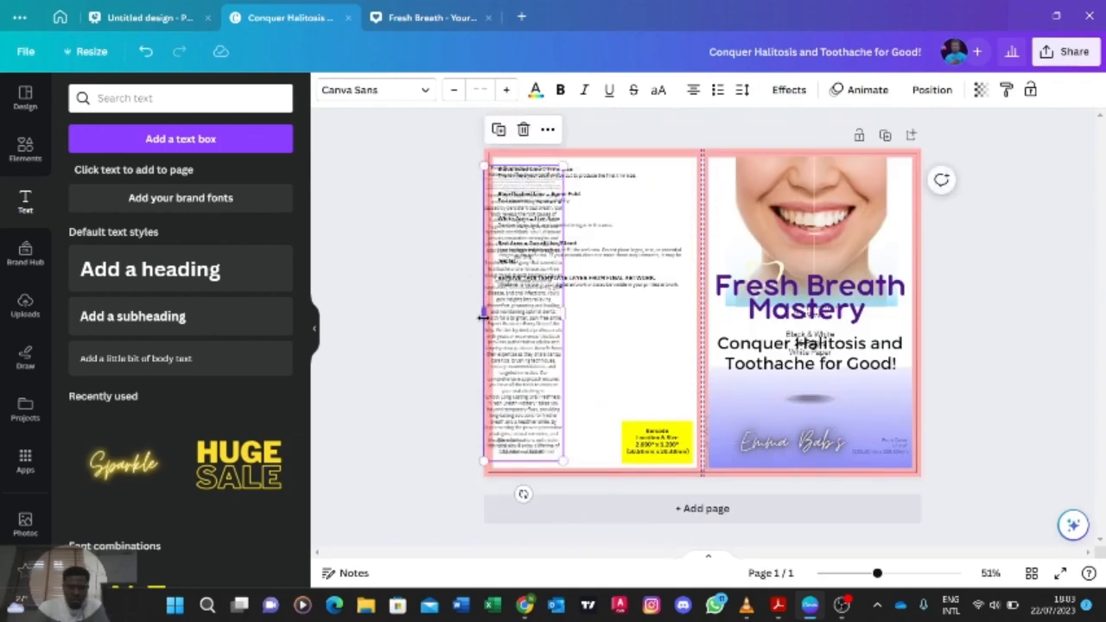
pyautogui.moveTo(482, 317); pyautogui.dragTo(498, 348)
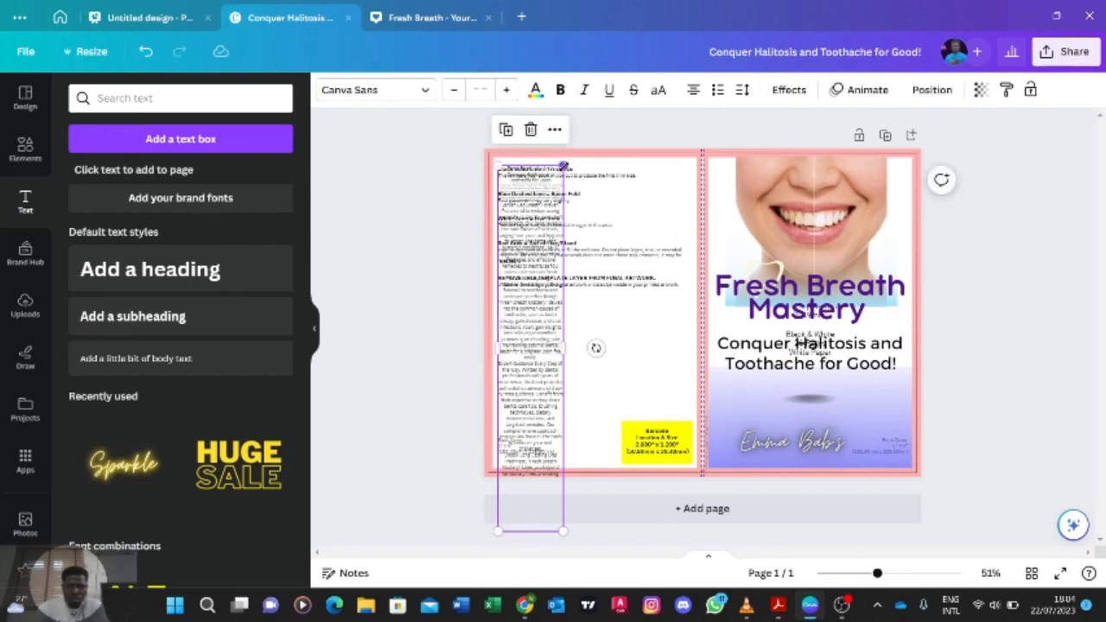
pyautogui.moveTo(563, 166); pyautogui.dragTo(579, 165)
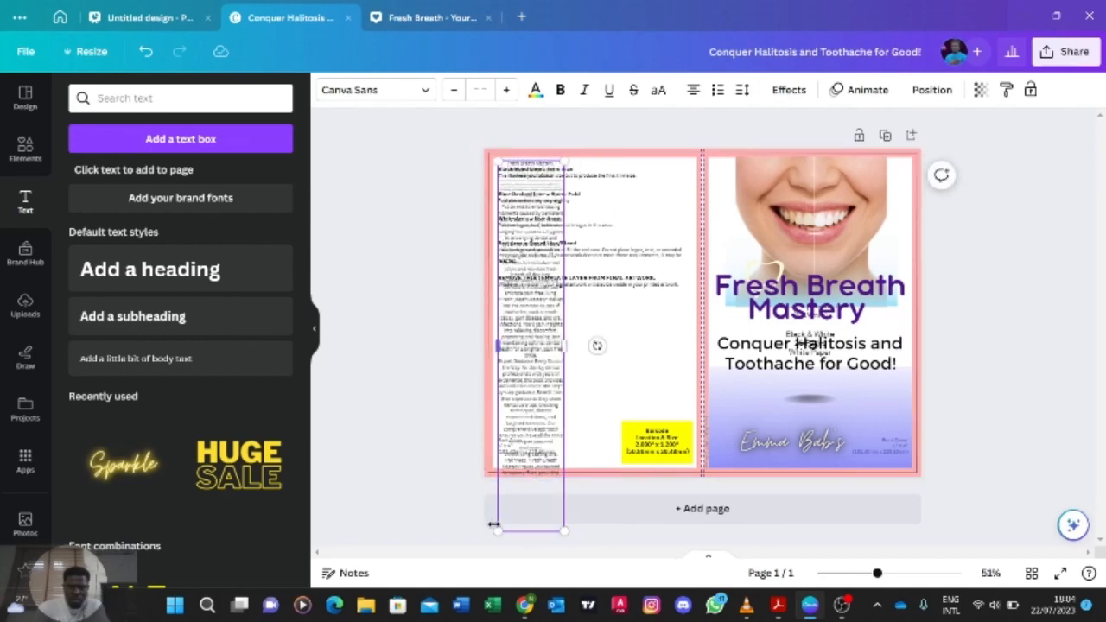
pyautogui.moveTo(497, 532); pyautogui.dragTo(519, 472)
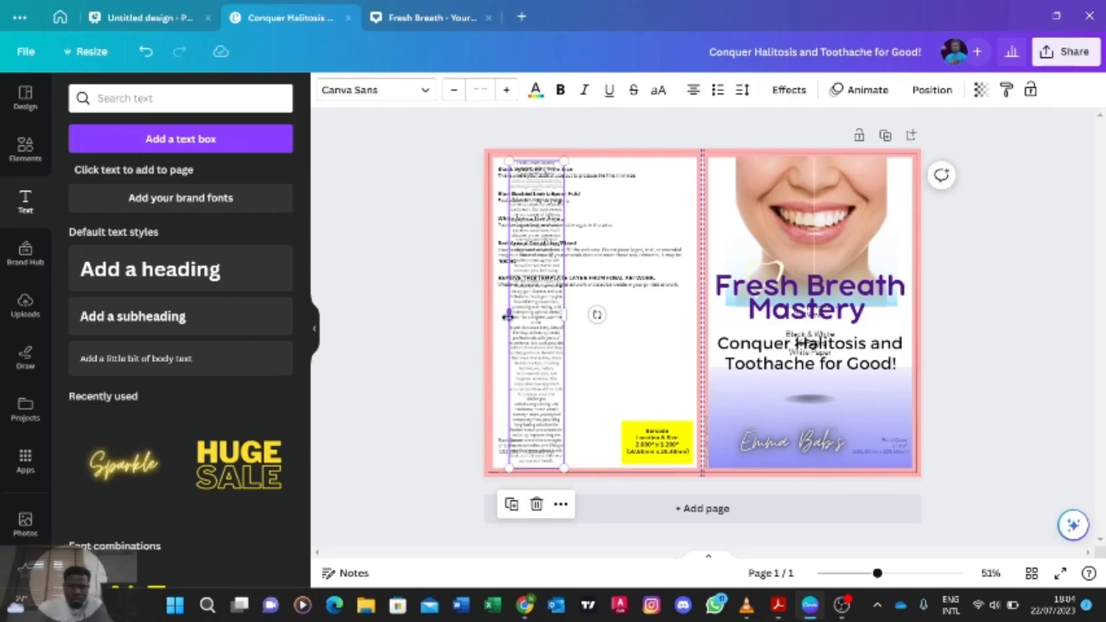
pyautogui.moveTo(505, 316); pyautogui.dragTo(492, 333)
pyautogui.moveTo(566, 410); pyautogui.dragTo(619, 451)
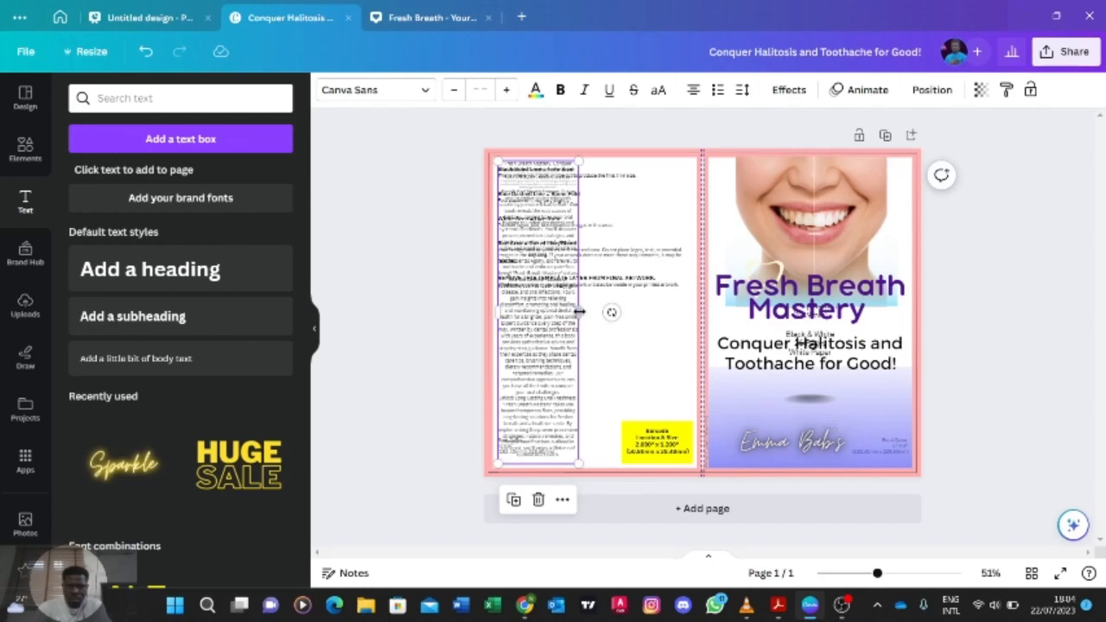
pyautogui.moveTo(579, 312); pyautogui.dragTo(694, 322)
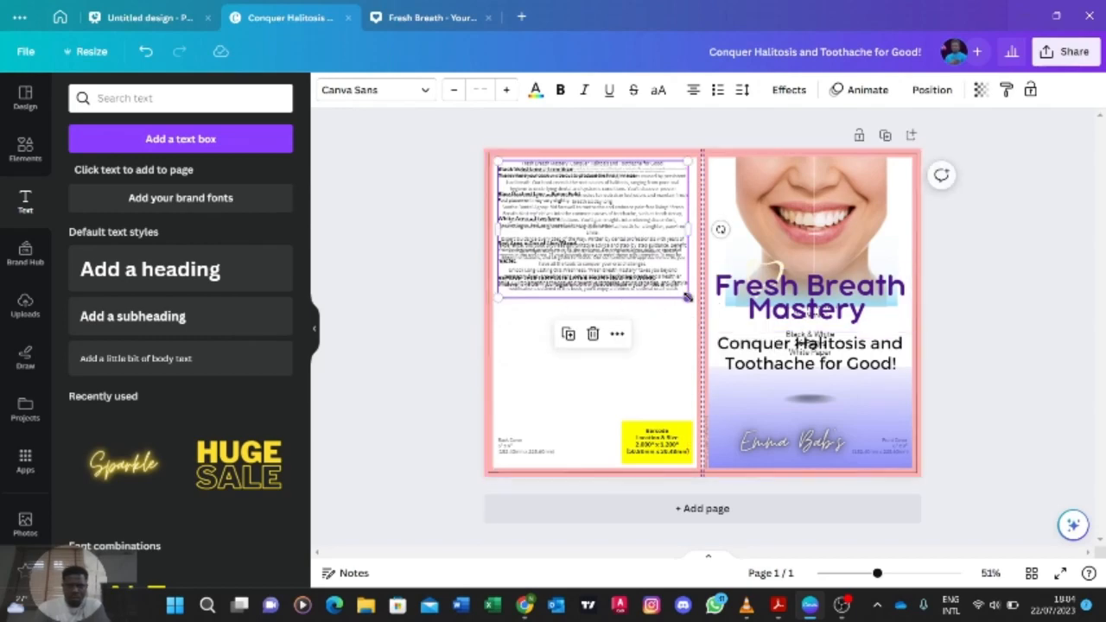
pyautogui.moveTo(688, 296)
pyautogui.mouseDown()
pyautogui.moveTo(691, 325)
pyautogui.moveTo(689, 311)
pyautogui.mouseUp()
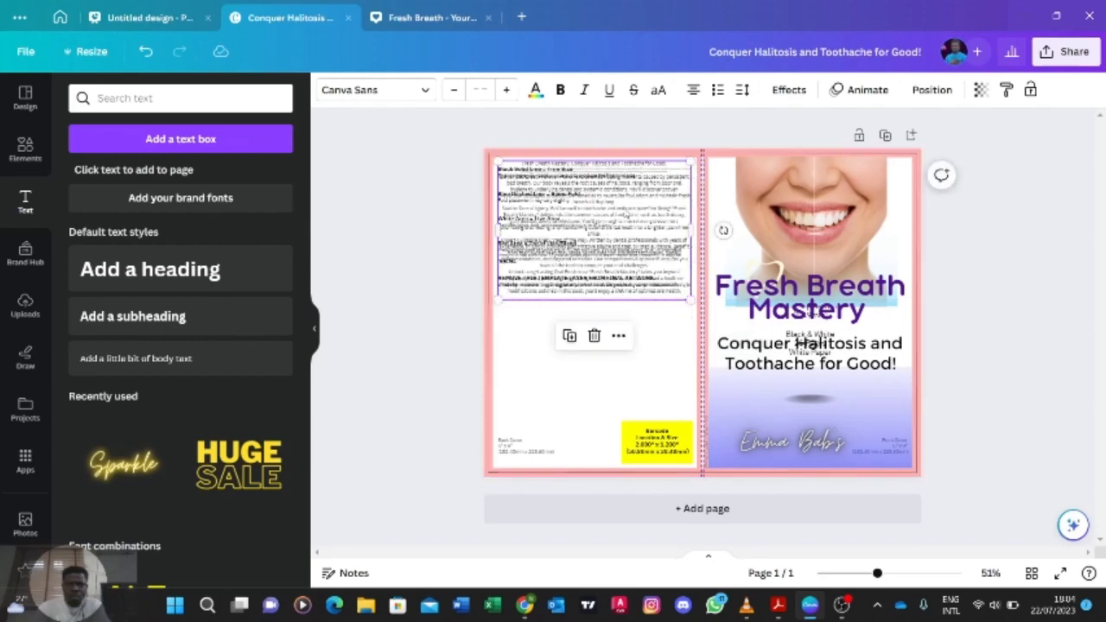
# Select all the blurb text, set it to size 12, and stretch the box down the back cover.
pyautogui.click(627, 212)
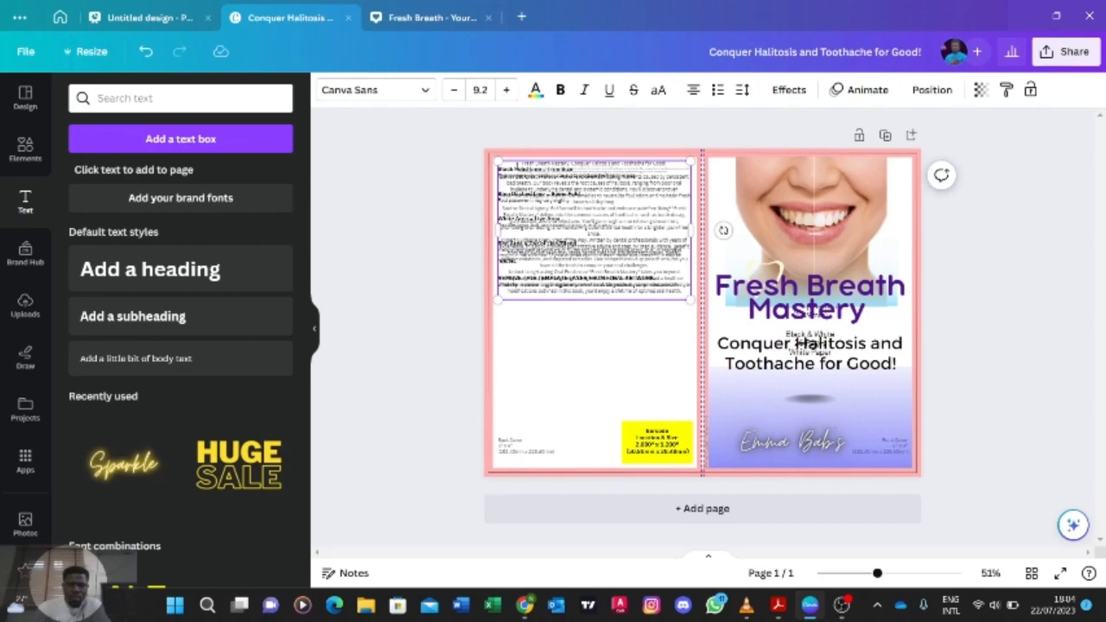
pyautogui.moveTo(518, 166); pyautogui.dragTo(683, 292)
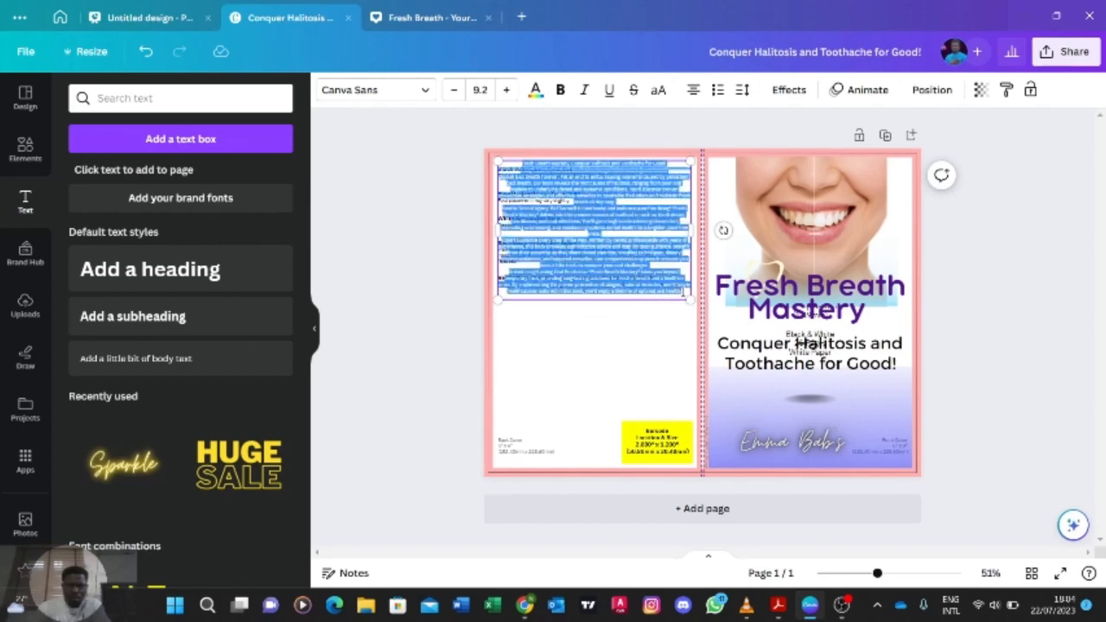
pyautogui.click(481, 90)
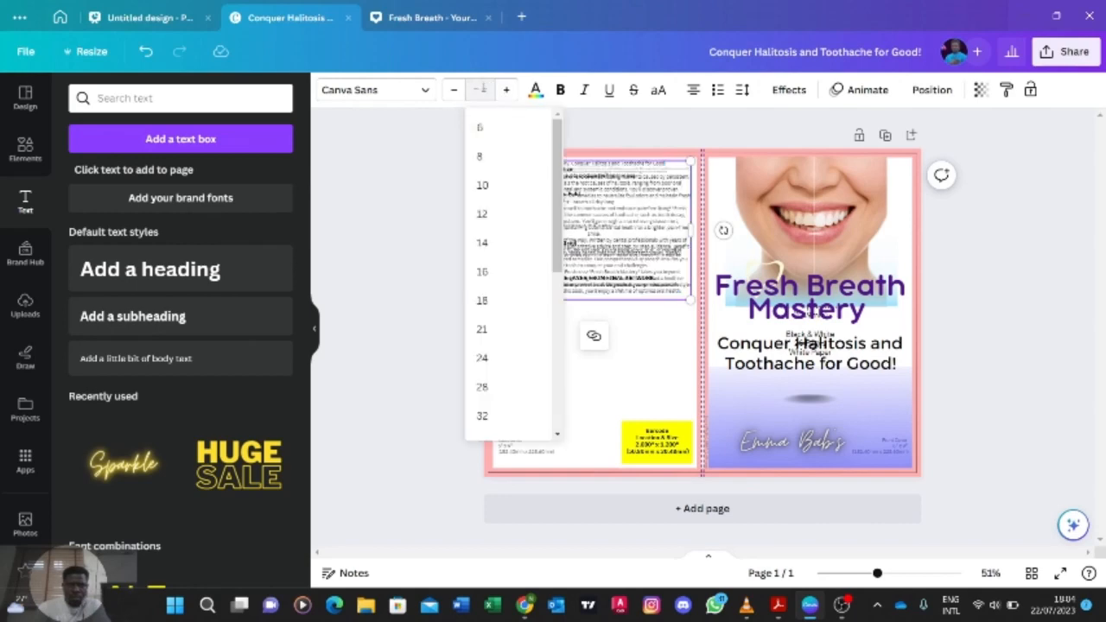
pyautogui.click(482, 214)
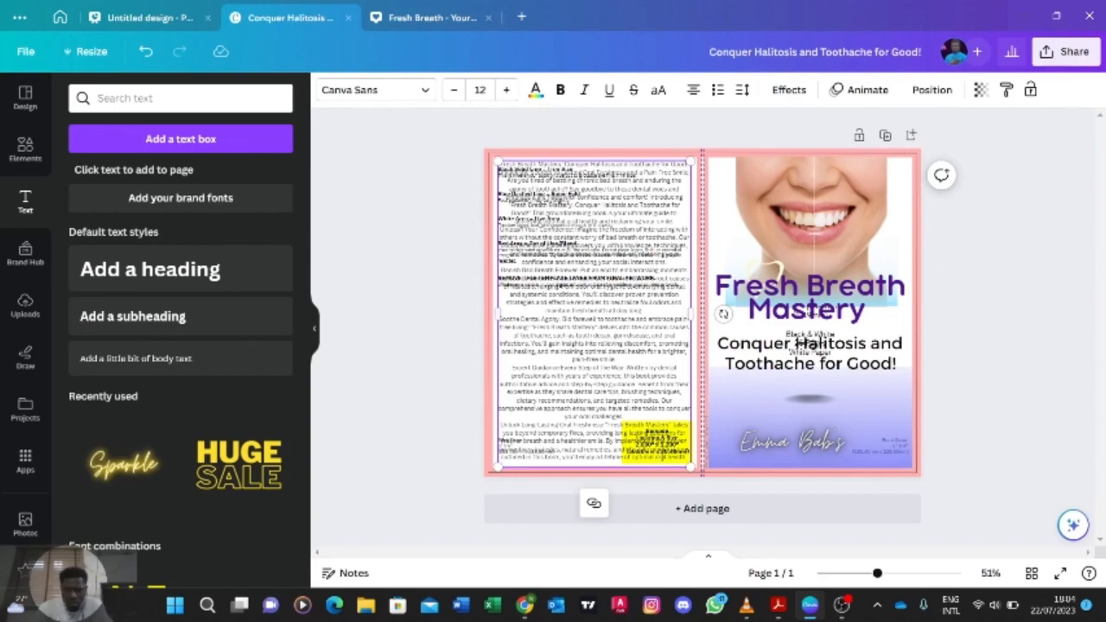
pyautogui.moveTo(691, 467)
pyautogui.mouseDown()
pyautogui.moveTo(697, 452)
pyautogui.moveTo(683, 443)
pyautogui.moveTo(691, 467)
pyautogui.mouseUp()
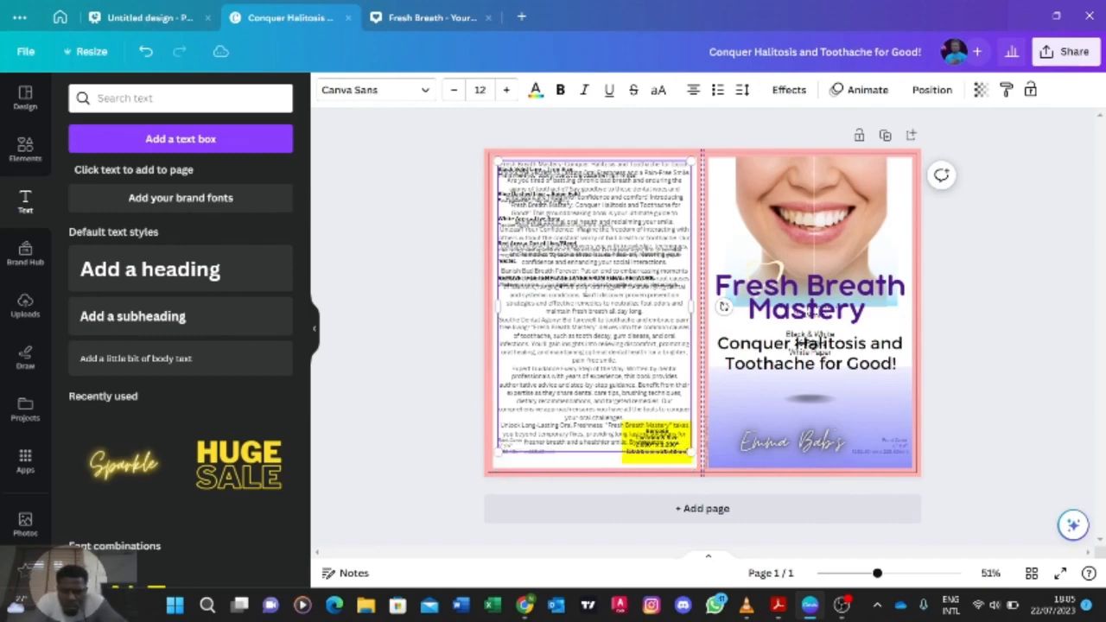
# Delete the blurb's trailing text and zoom in and out to check the cover.
pyautogui.press('BackSpace')
pyautogui.press('BackSpace')
pyautogui.press('BackSpace')
pyautogui.press('BackSpace')
pyautogui.press('BackSpace')
pyautogui.press('BackSpace')
pyautogui.press('BackSpace')
pyautogui.press('BackSpace')
pyautogui.press('BackSpace')
pyautogui.press('BackSpace')
pyautogui.press('BackSpace')
pyautogui.press('BackSpace')
pyautogui.press('BackSpace')
pyautogui.press('BackSpace')
pyautogui.press('BackSpace')
pyautogui.press('BackSpace')
pyautogui.press('BackSpace')
pyautogui.press('BackSpace')
pyautogui.press('BackSpace')
pyautogui.press('BackSpace')
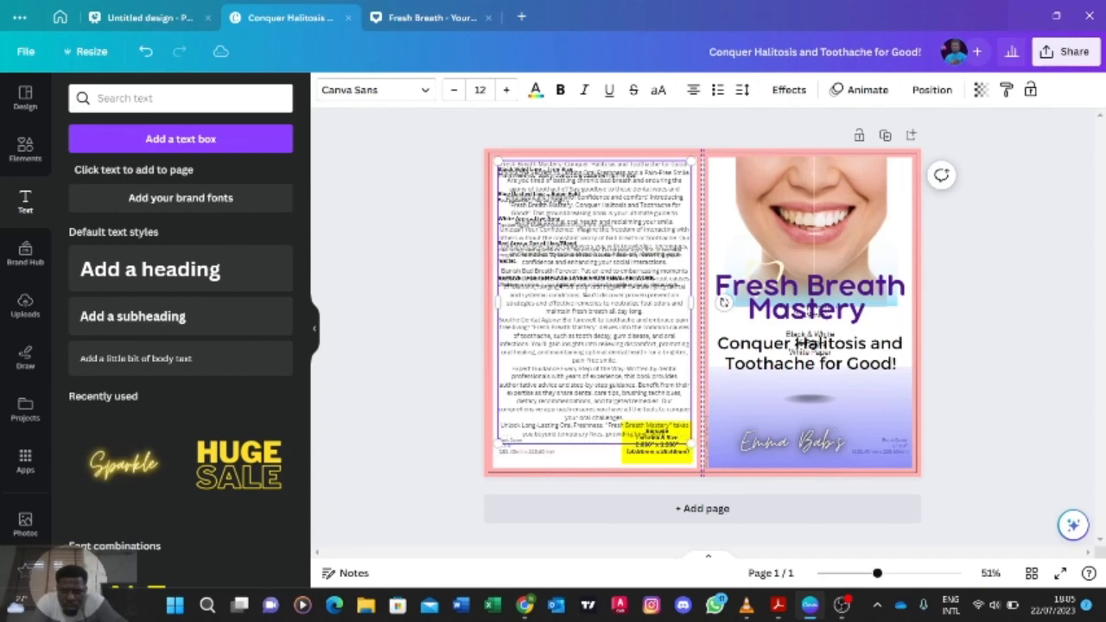
pyautogui.press('BackSpace')
pyautogui.press('BackSpace')
pyautogui.press('BackSpace')
pyautogui.press('BackSpace')
pyautogui.press('BackSpace')
pyautogui.press('BackSpace')
pyautogui.press('BackSpace')
pyautogui.press('BackSpace')
pyautogui.press('BackSpace')
pyautogui.press('BackSpace')
pyautogui.press('BackSpace')
pyautogui.press('BackSpace')
pyautogui.press('BackSpace')
pyautogui.press('BackSpace')
pyautogui.press('BackSpace')
pyautogui.press('BackSpace')
pyautogui.press('BackSpace')
pyautogui.press('BackSpace')
pyautogui.press('BackSpace')
pyautogui.press('BackSpace')
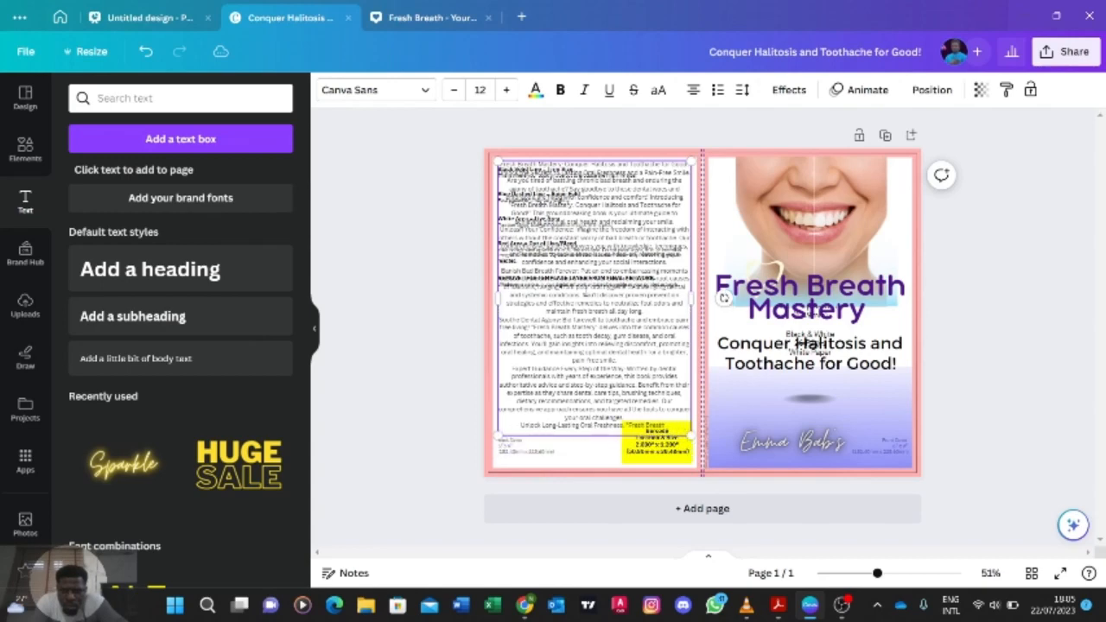
pyautogui.press('BackSpace')
pyautogui.press('BackSpace')
pyautogui.press('BackSpace')
pyautogui.press('BackSpace')
pyautogui.press('BackSpace')
pyautogui.press('BackSpace')
pyautogui.press('BackSpace')
pyautogui.press('BackSpace')
pyautogui.press('BackSpace')
pyautogui.press('BackSpace')
pyautogui.press('BackSpace')
pyautogui.press('BackSpace')
pyautogui.press('BackSpace')
pyautogui.press('BackSpace')
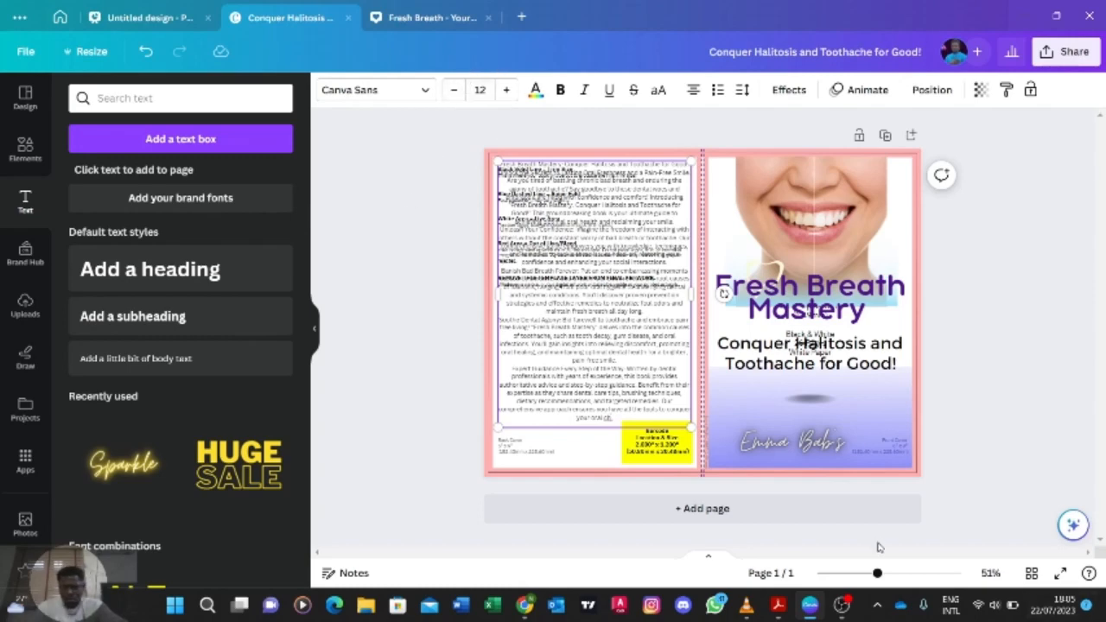
pyautogui.click(905, 573)
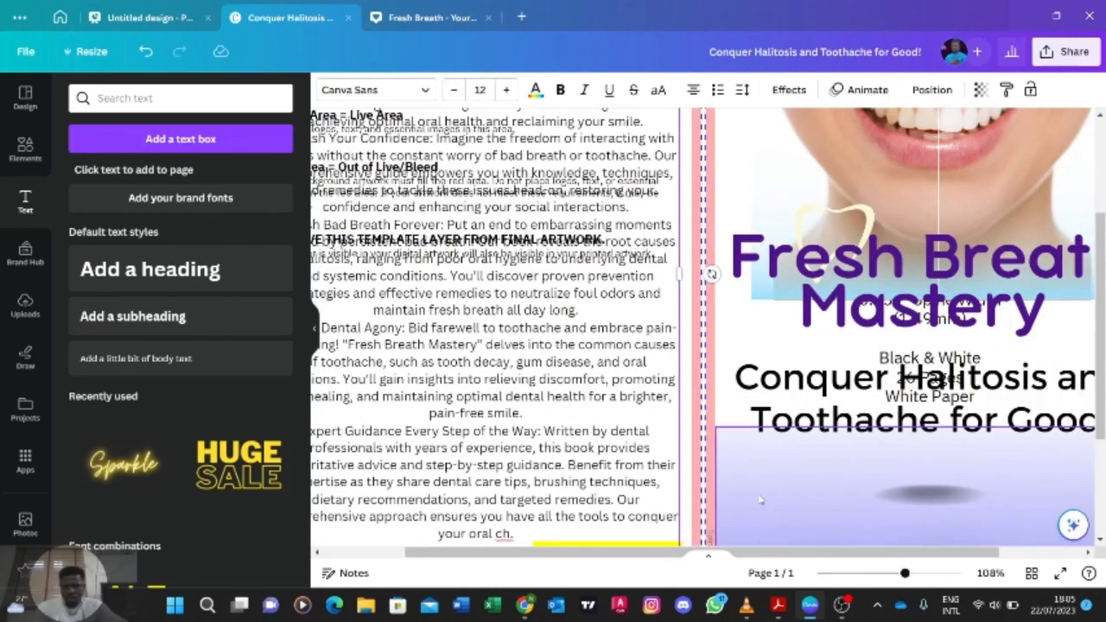
pyautogui.click(885, 574)
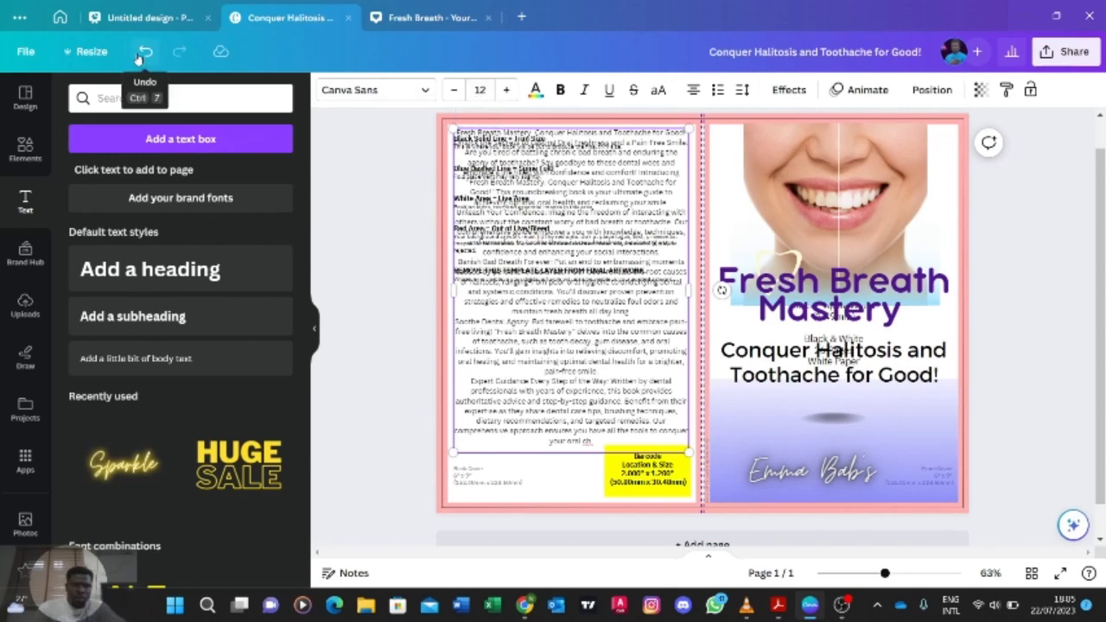
# Undo twice to restore the blurb, remove the stray 'Unlock…' line, and select the whole text.
pyautogui.click(141, 55)
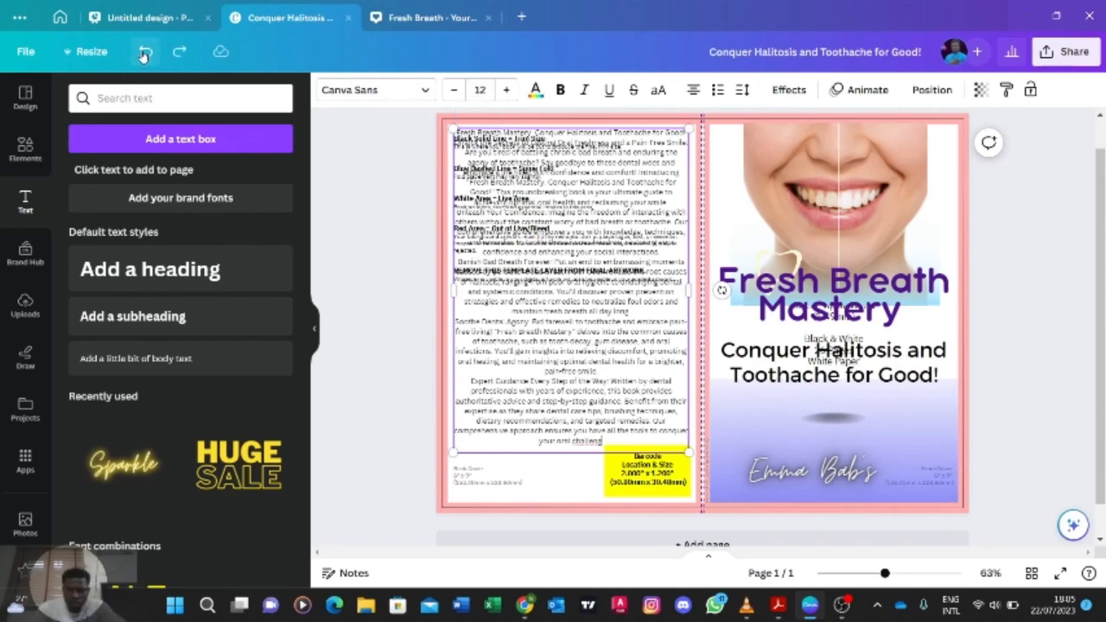
pyautogui.click(145, 55)
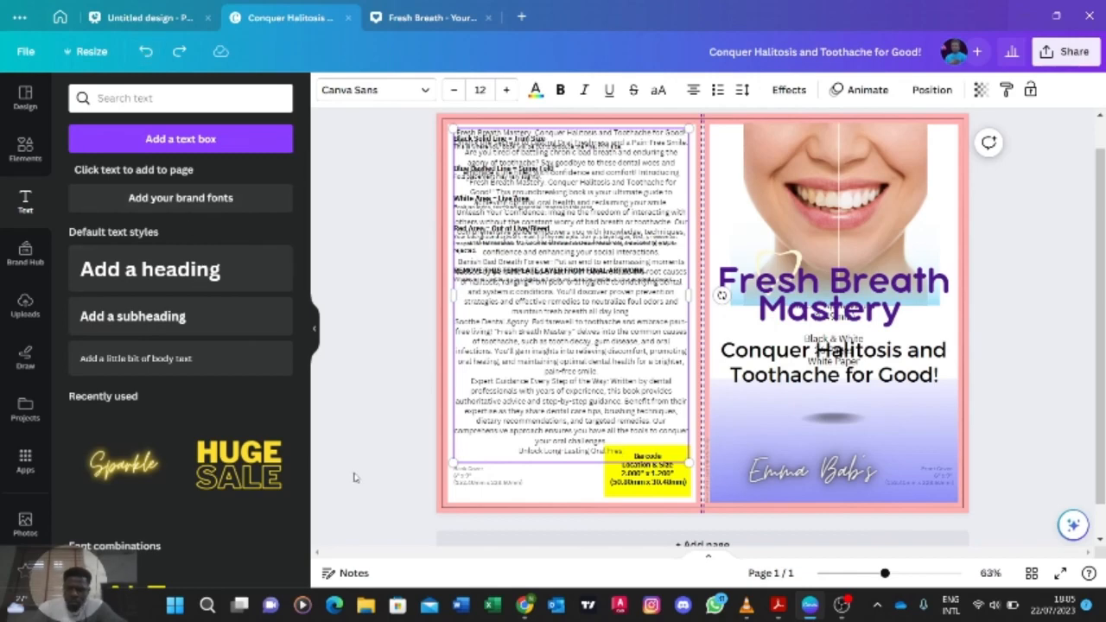
pyautogui.press('BackSpace')
pyautogui.press('BackSpace')
pyautogui.press('BackSpace')
pyautogui.press('BackSpace')
pyautogui.press('BackSpace')
pyautogui.press('BackSpace')
pyautogui.press('BackSpace')
pyautogui.press('BackSpace')
pyautogui.press('BackSpace')
pyautogui.press('BackSpace')
pyautogui.press('BackSpace')
pyautogui.press('BackSpace')
pyautogui.press('BackSpace')
pyautogui.press('BackSpace')
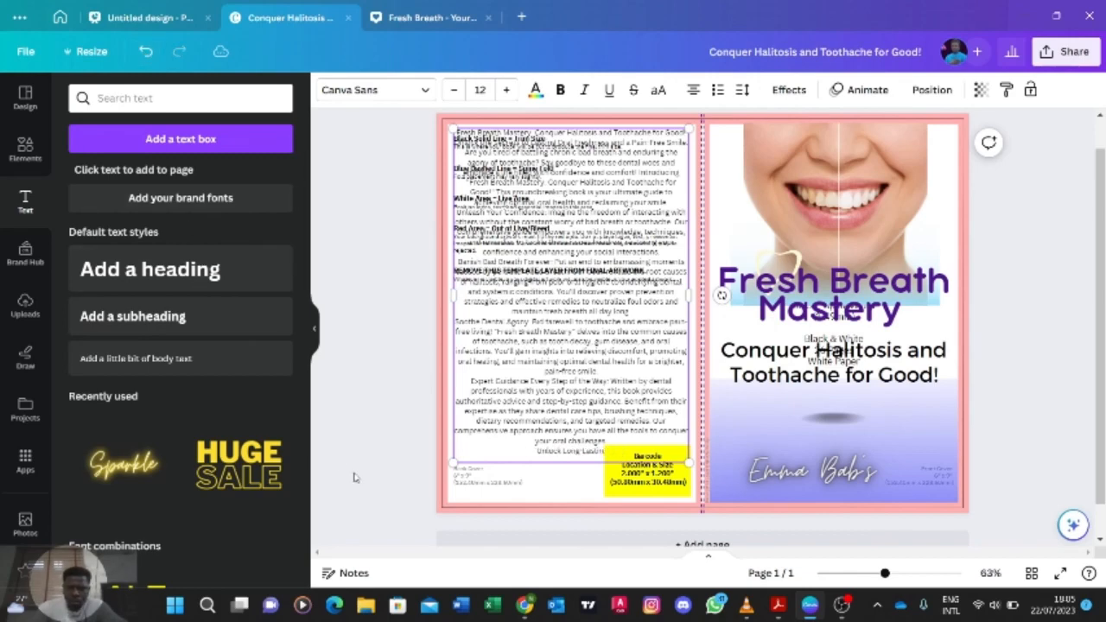
pyautogui.press('BackSpace')
pyautogui.press('BackSpace')
pyautogui.press('BackSpace')
pyautogui.press('BackSpace')
pyautogui.press('BackSpace')
pyautogui.press('BackSpace')
pyautogui.press('BackSpace')
pyautogui.press('BackSpace')
pyautogui.press('BackSpace')
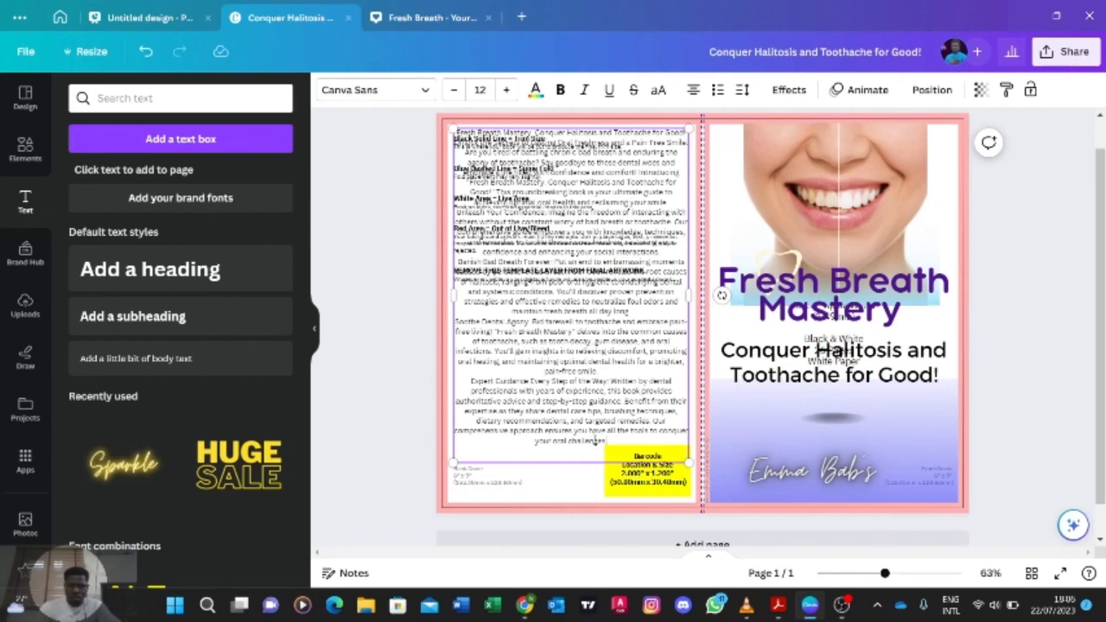
pyautogui.moveTo(595, 441); pyautogui.dragTo(463, 123)
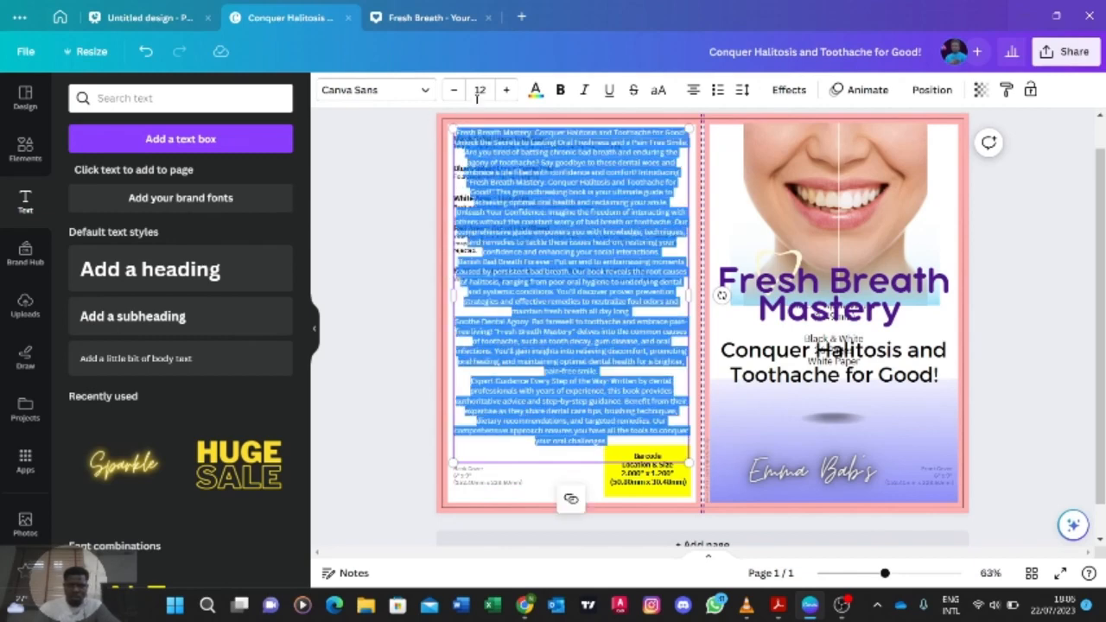
# Left-align the back-cover blurb and delete the template overlay element.
pyautogui.click(694, 91)
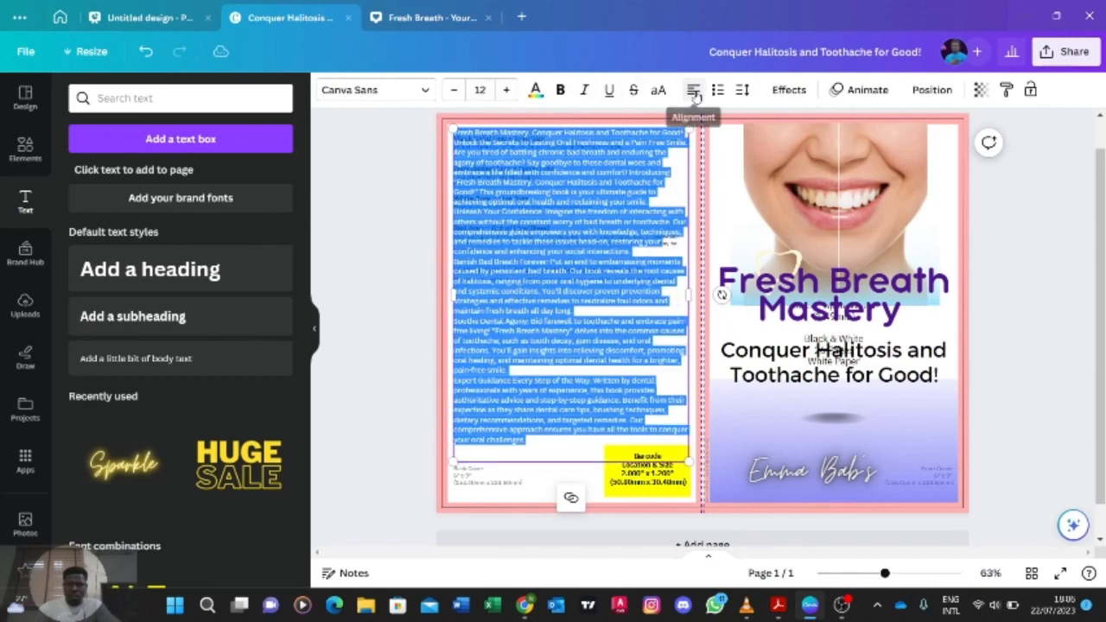
pyautogui.click(413, 207)
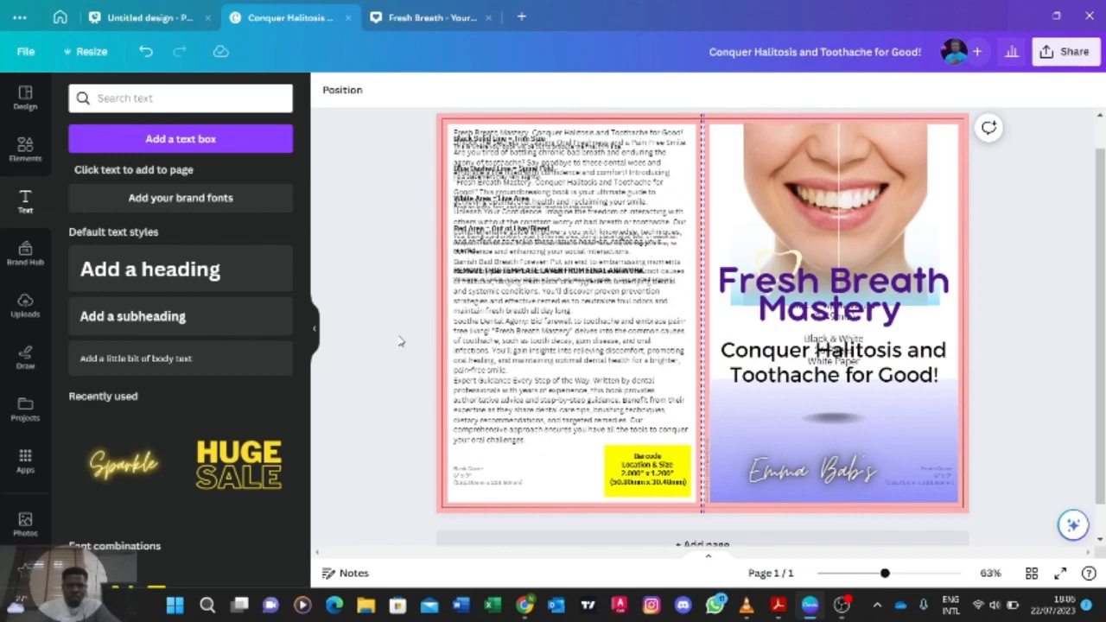
pyautogui.click(544, 513)
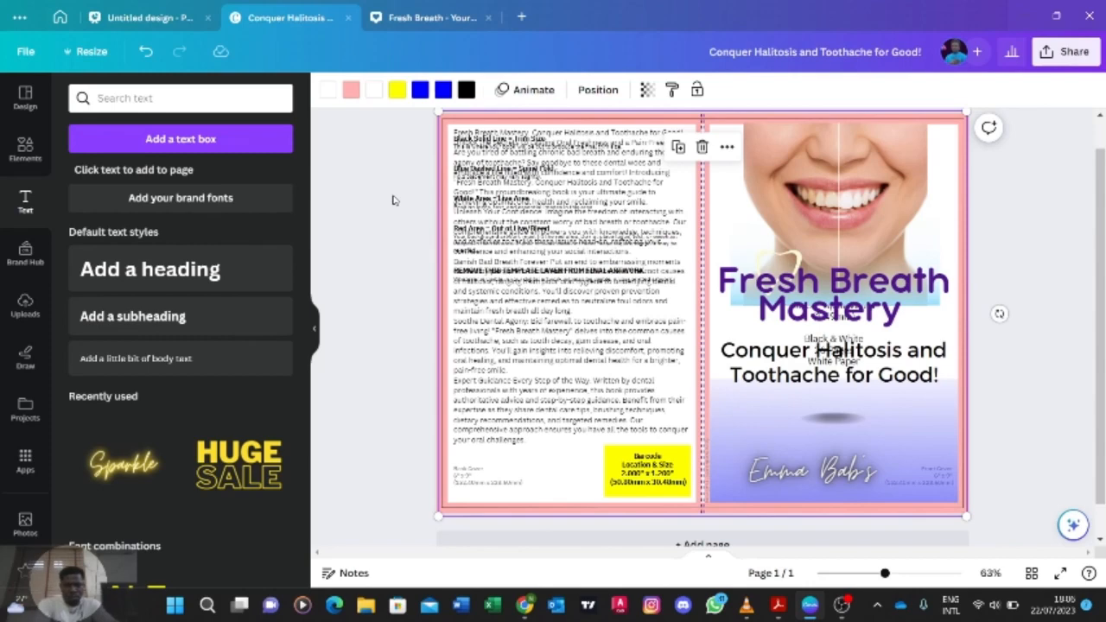
pyautogui.press('Delete')
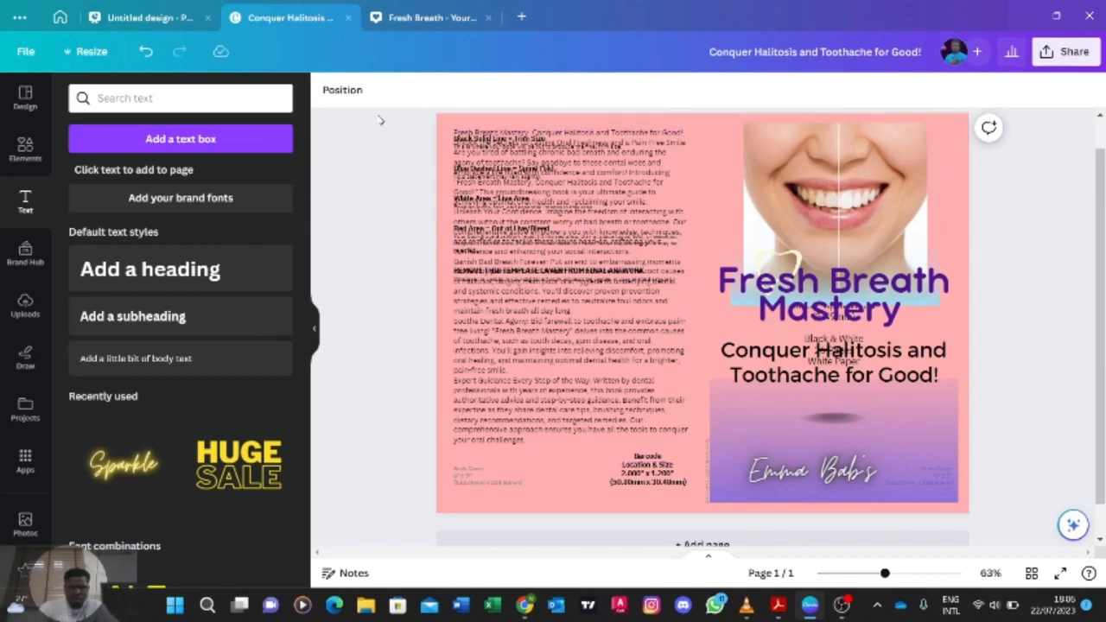
# Undo to bring back the deleted template overlay.
pyautogui.click(146, 54)
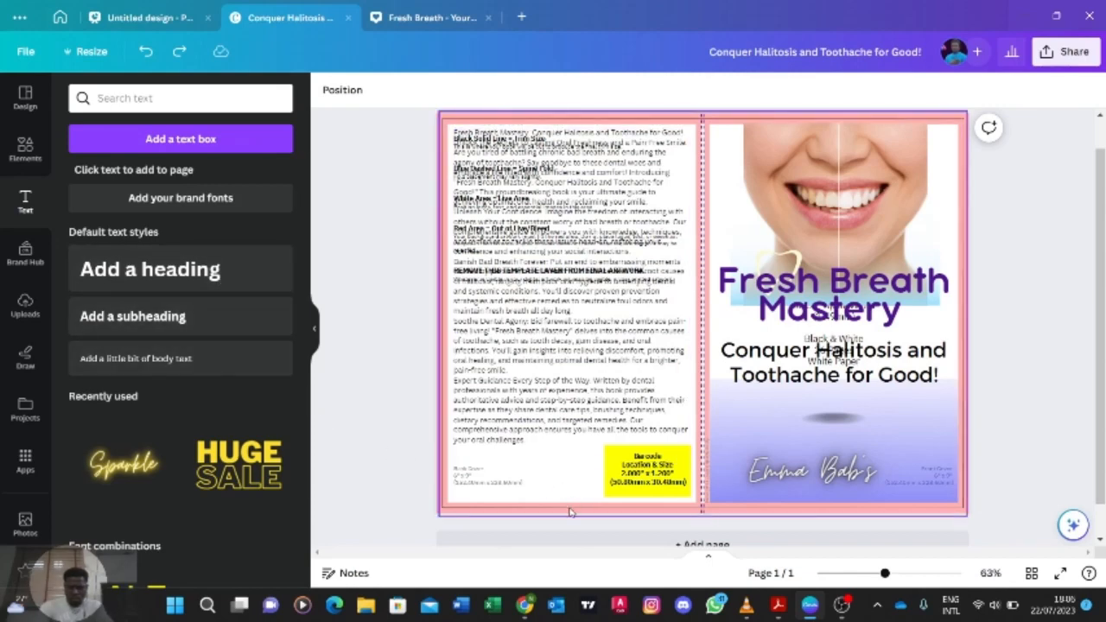
pyautogui.click(569, 512)
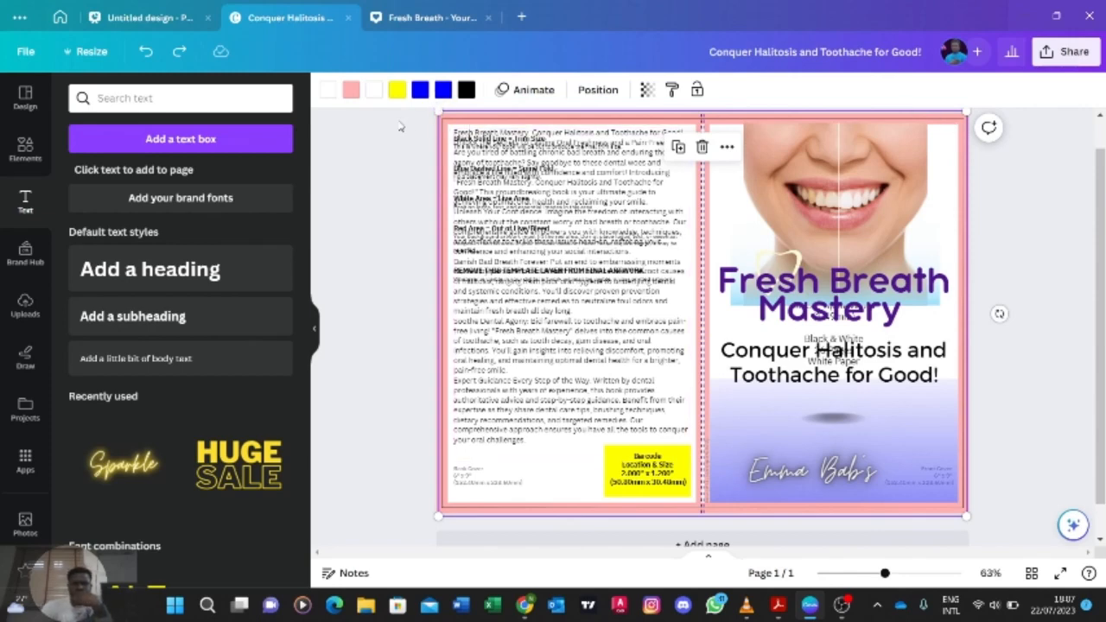
pyautogui.scroll(1, 400, 127)
pyautogui.click(419, 134)
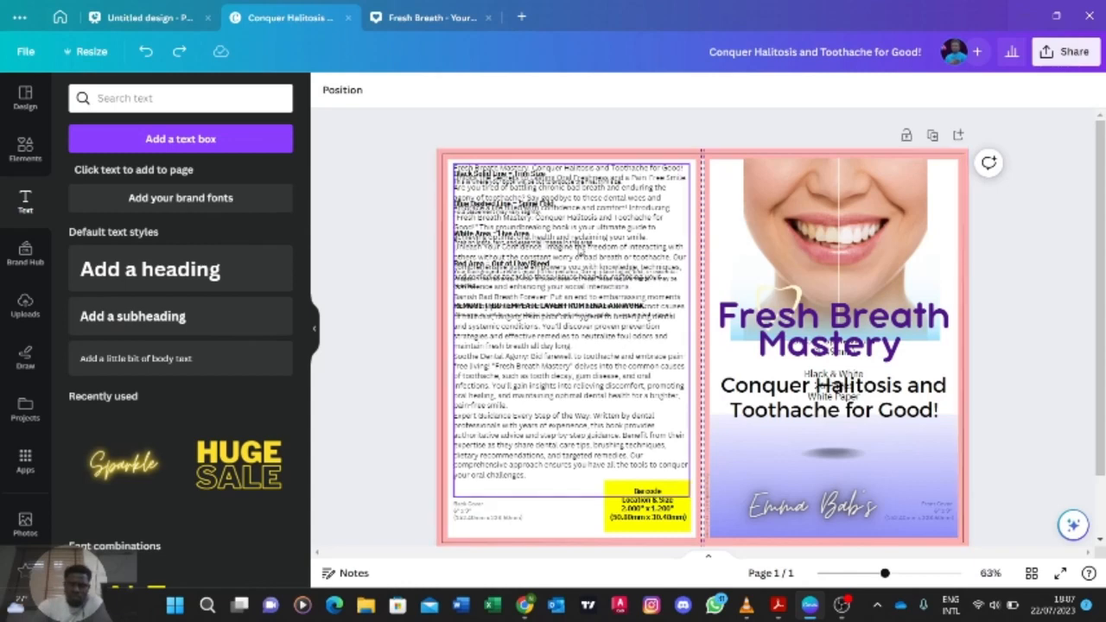
# Drag the white back-cover panel off the page and delete the leftover white strip.
pyautogui.click(551, 530)
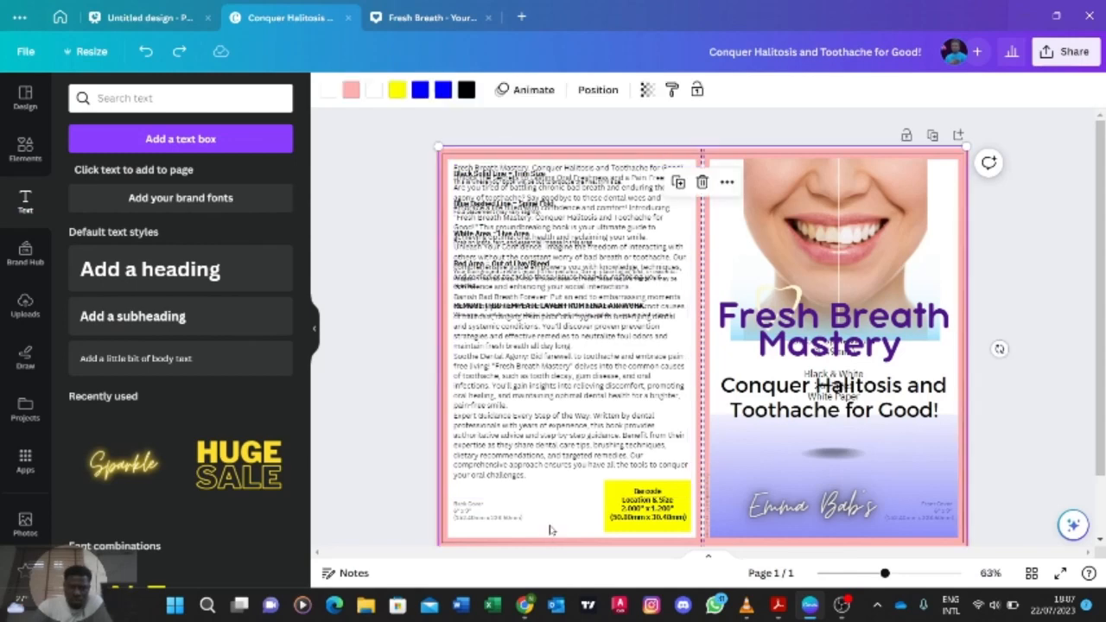
pyautogui.moveTo(552, 530); pyautogui.dragTo(4, 524)
pyautogui.moveTo(1, 500); pyautogui.dragTo(86, 528)
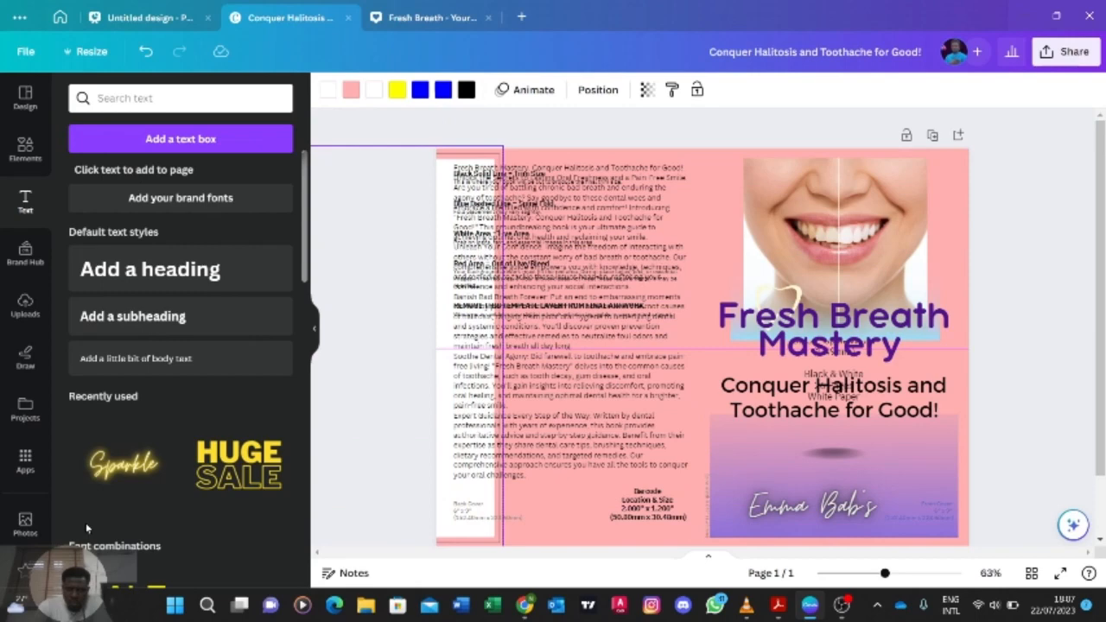
pyautogui.moveTo(87, 528); pyautogui.dragTo(87, 528)
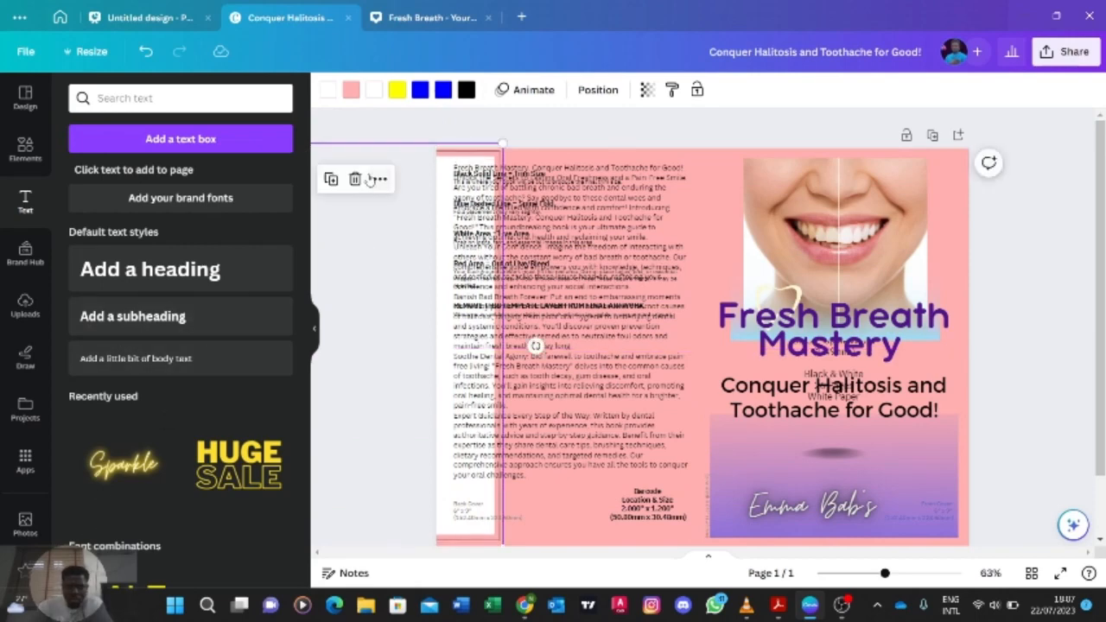
pyautogui.click(354, 179)
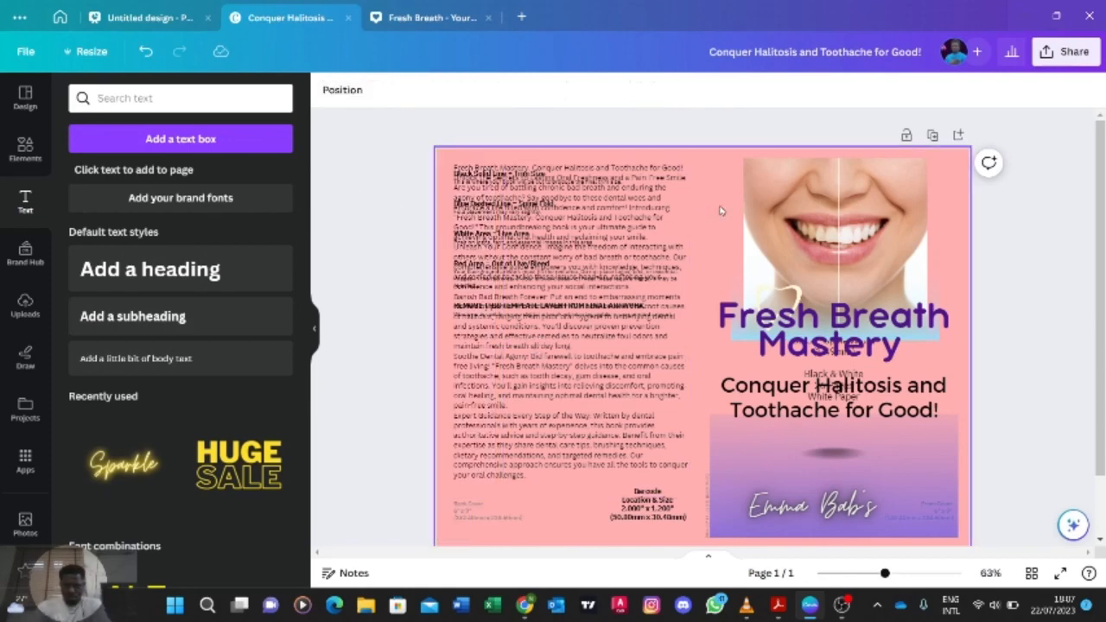
# Change the page background from pink to the off-white photo-colour swatch, then open the Design panel.
pyautogui.click(445, 158)
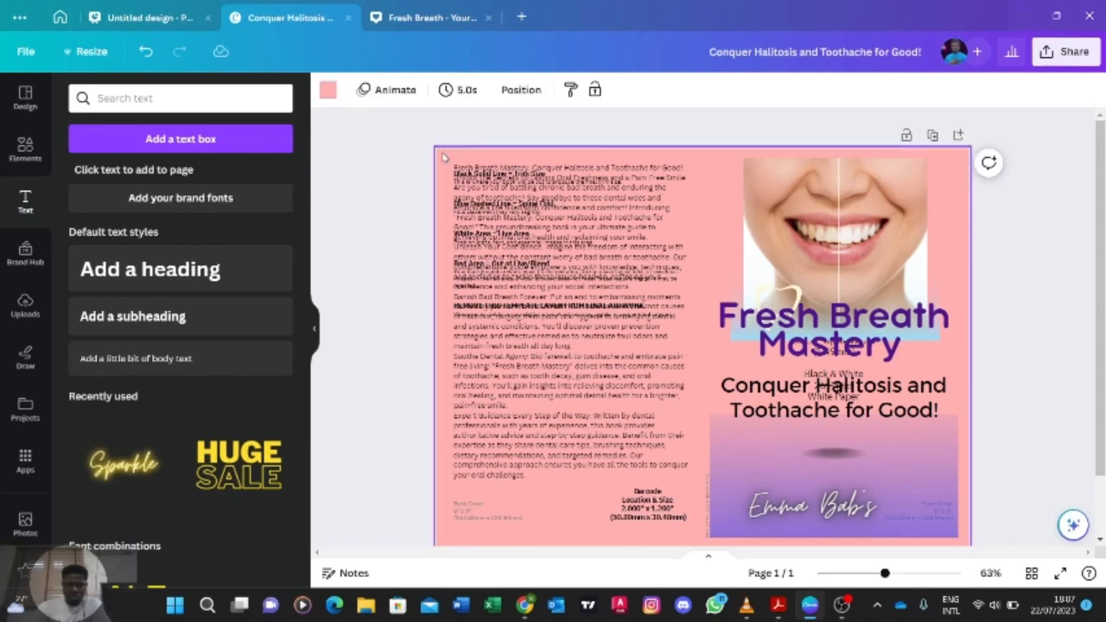
pyautogui.click(327, 91)
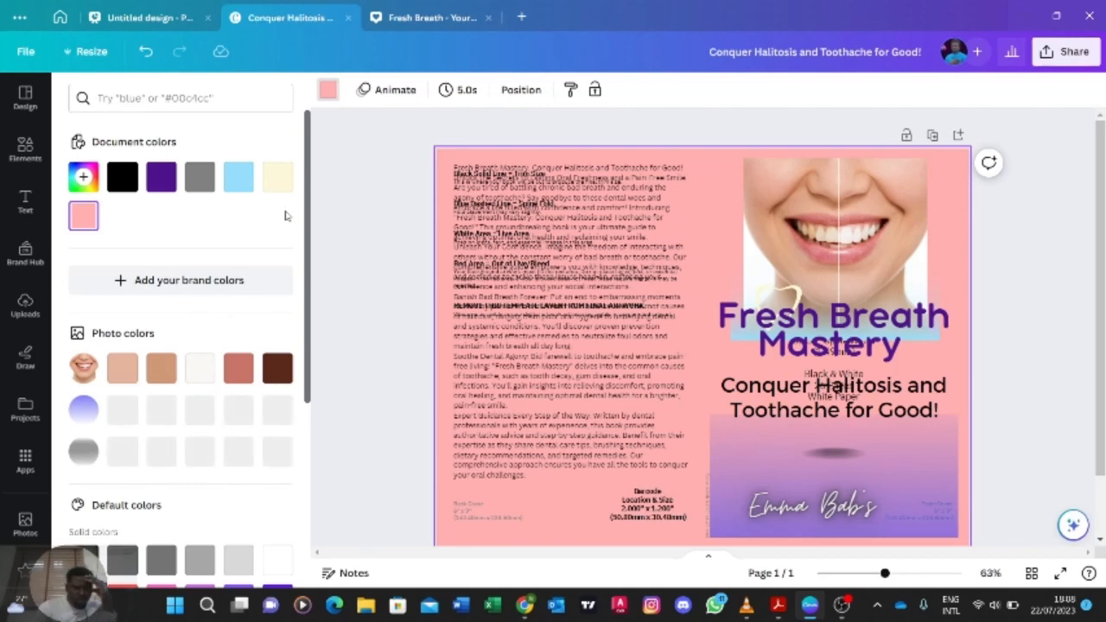
pyautogui.click(200, 367)
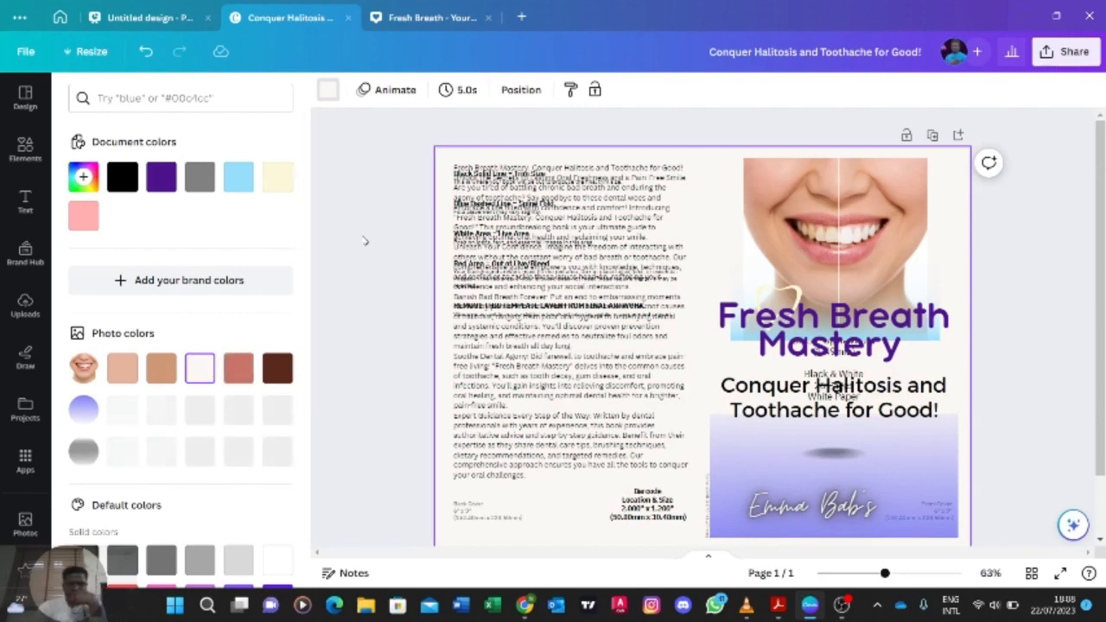
pyautogui.click(21, 100)
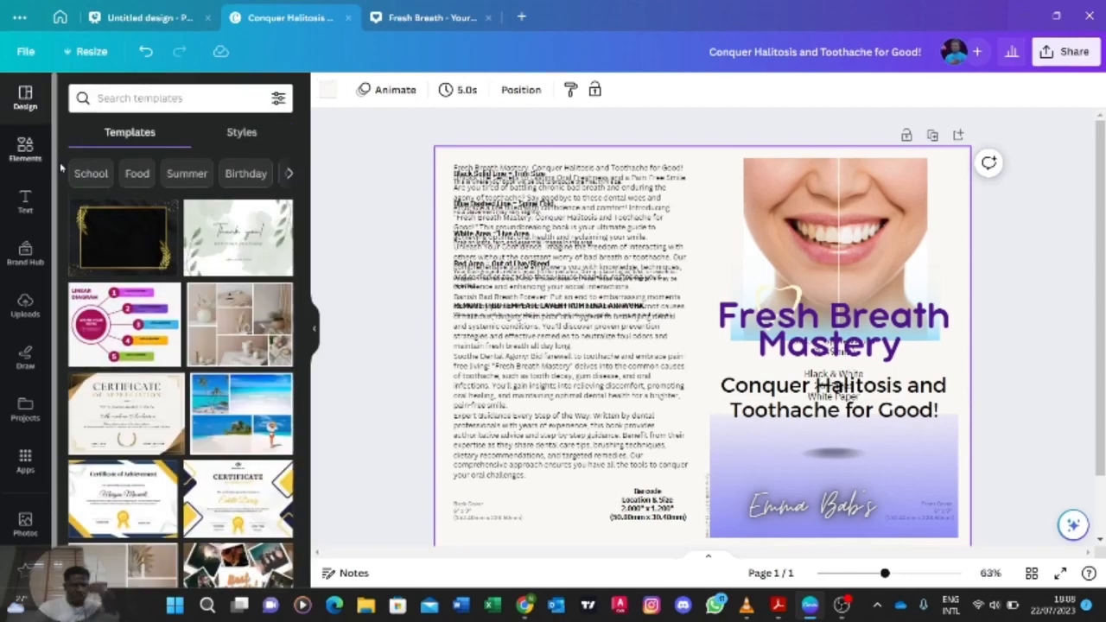
# Browse the ready-made style presets and the recently used designs.
pyautogui.scroll(-3, 162, 315)
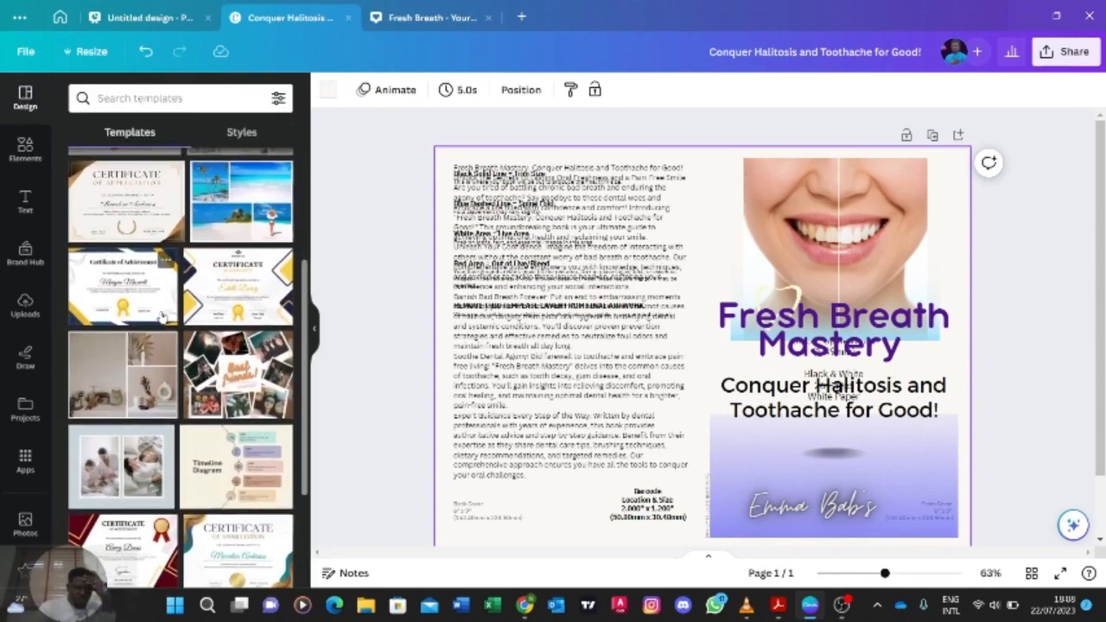
pyautogui.scroll(3, 162, 303)
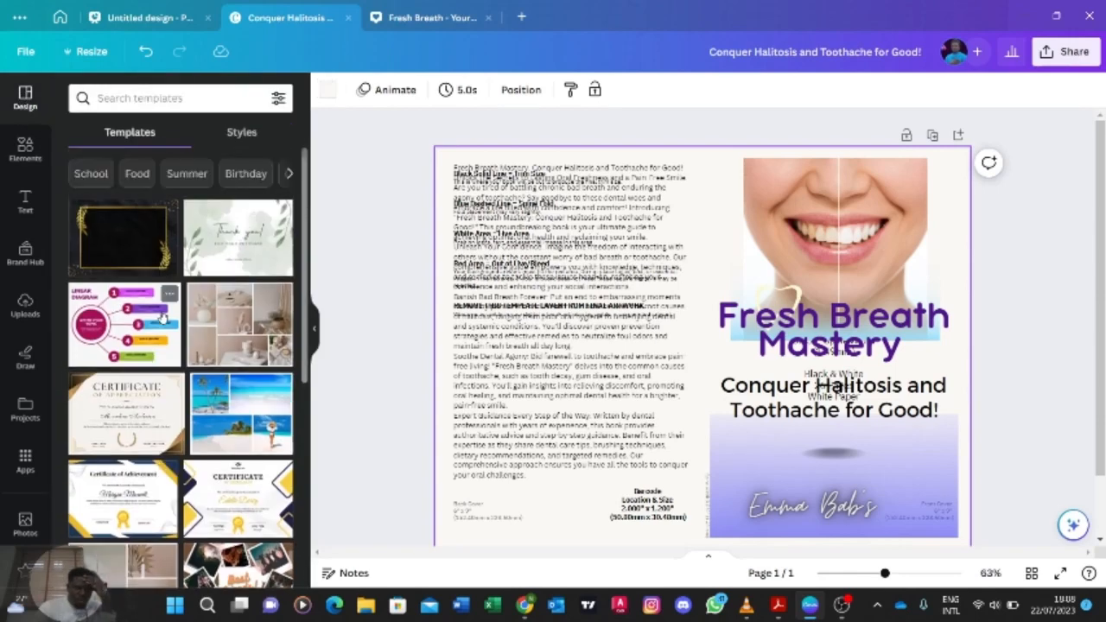
pyautogui.click(234, 138)
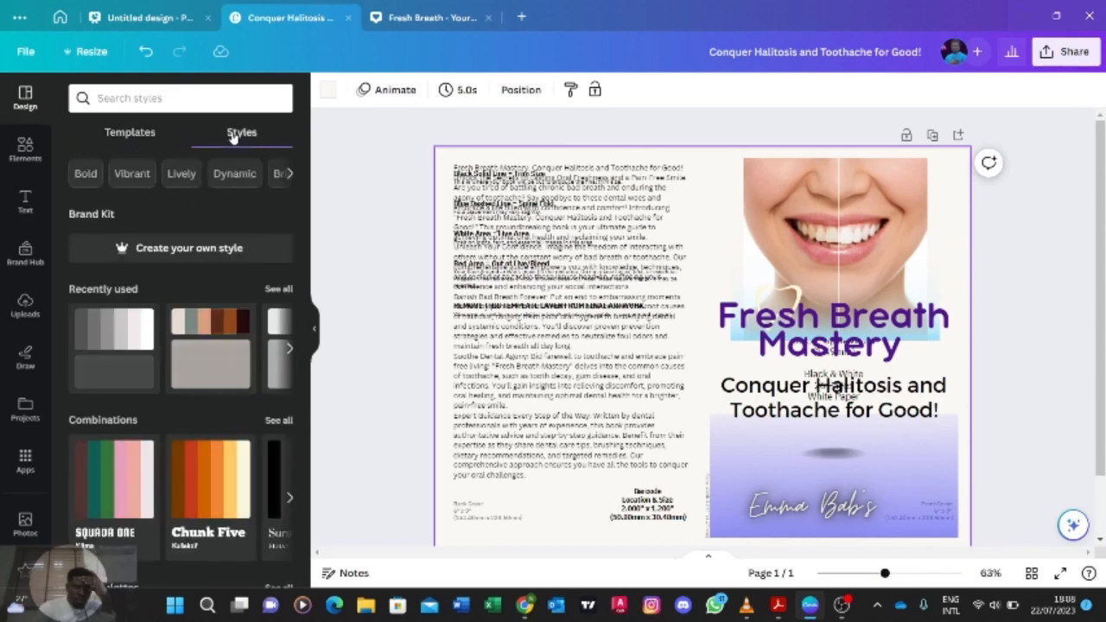
pyautogui.scroll(-3, 168, 348)
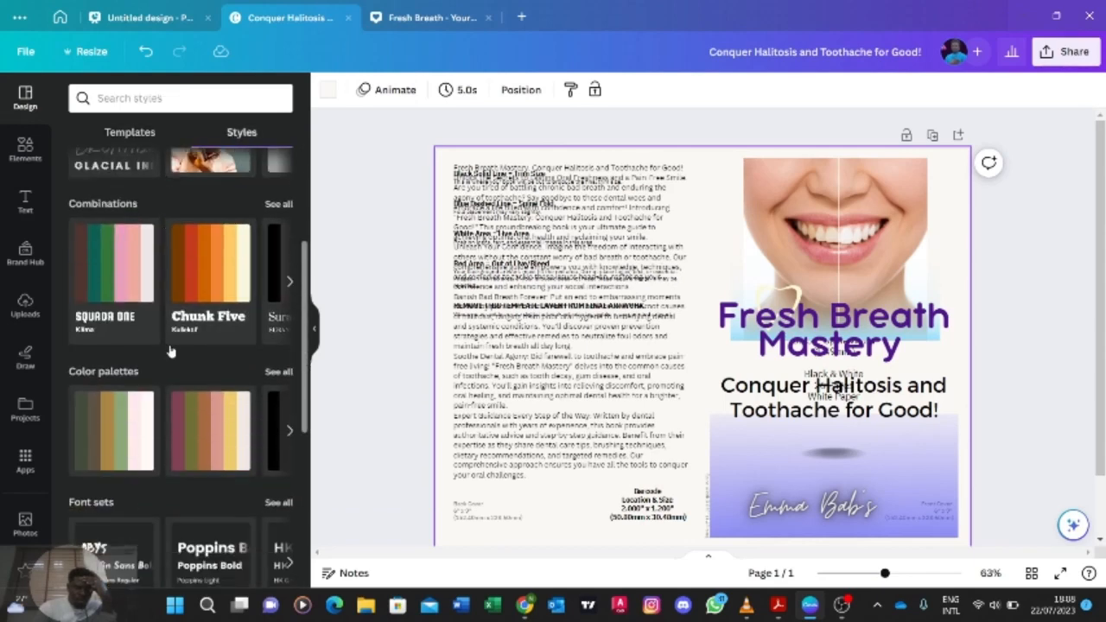
pyautogui.scroll(-3, 170, 352)
pyautogui.scroll(-1, 171, 350)
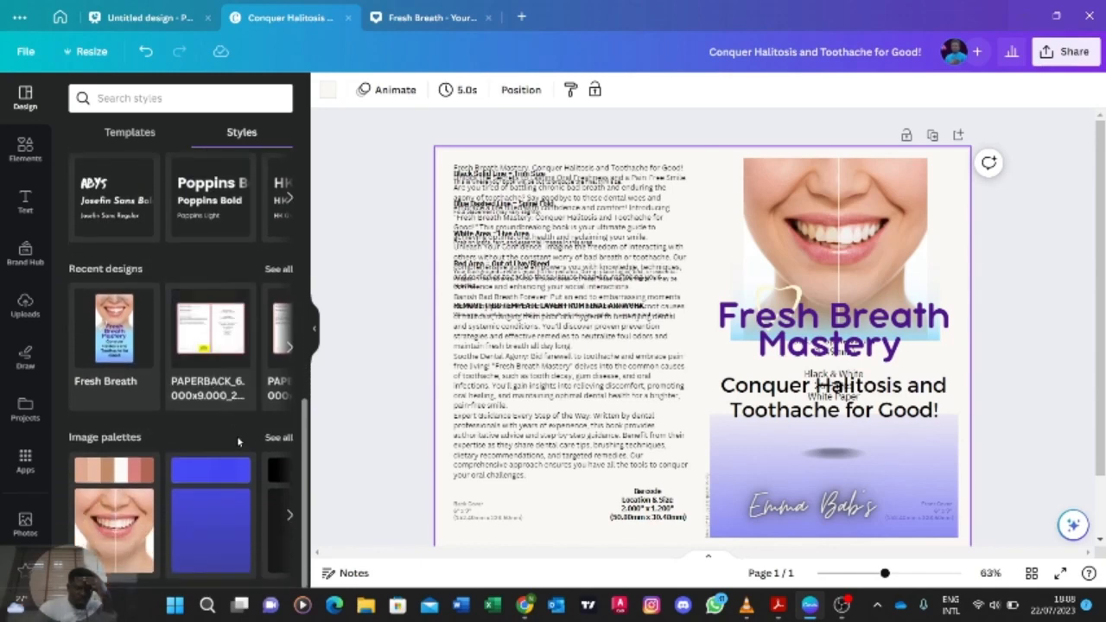
pyautogui.scroll(1, 227, 415)
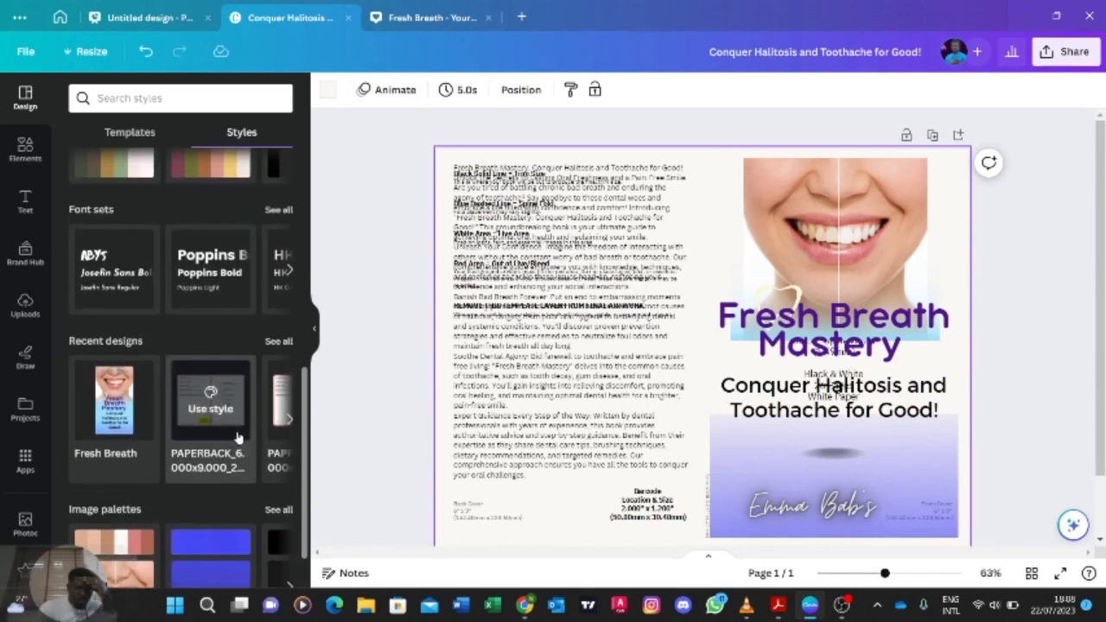
pyautogui.click(291, 421)
pyautogui.click(292, 421)
pyautogui.click(291, 421)
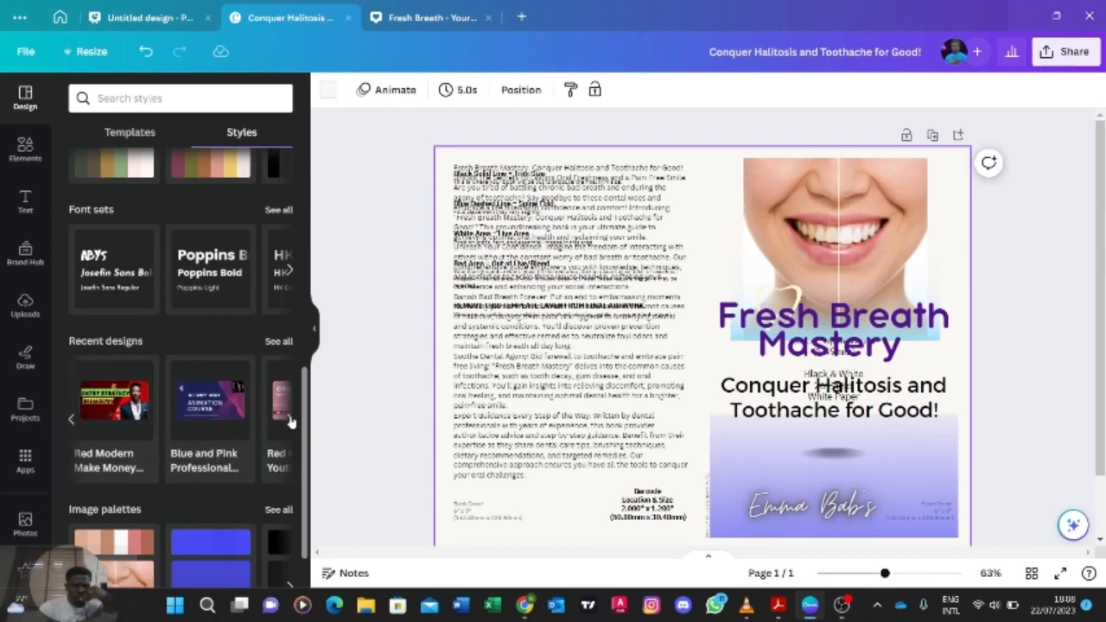
pyautogui.click(292, 421)
pyautogui.scroll(3, 209, 363)
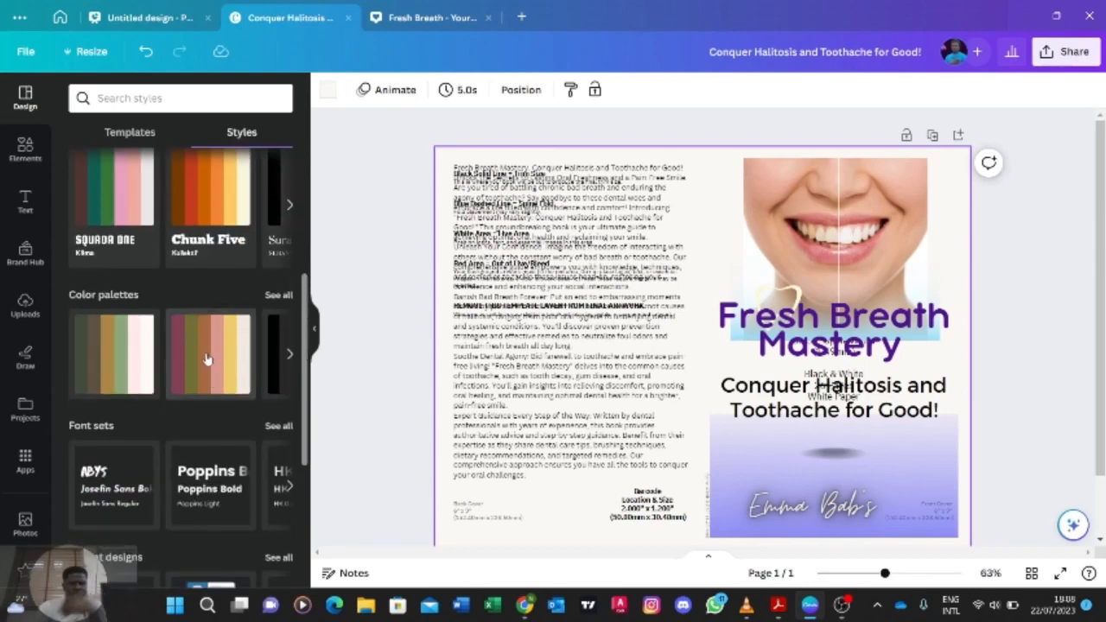
pyautogui.scroll(4, 205, 359)
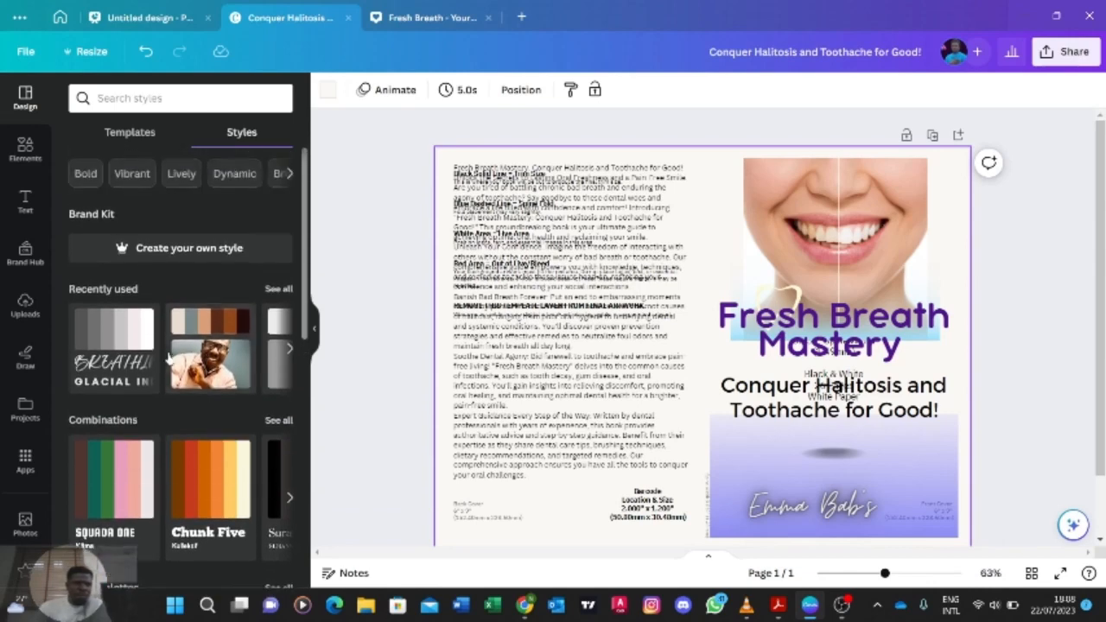
# Try the first recently used style on the cover, undo it, and bring OBS Studio forward.
pyautogui.click(129, 324)
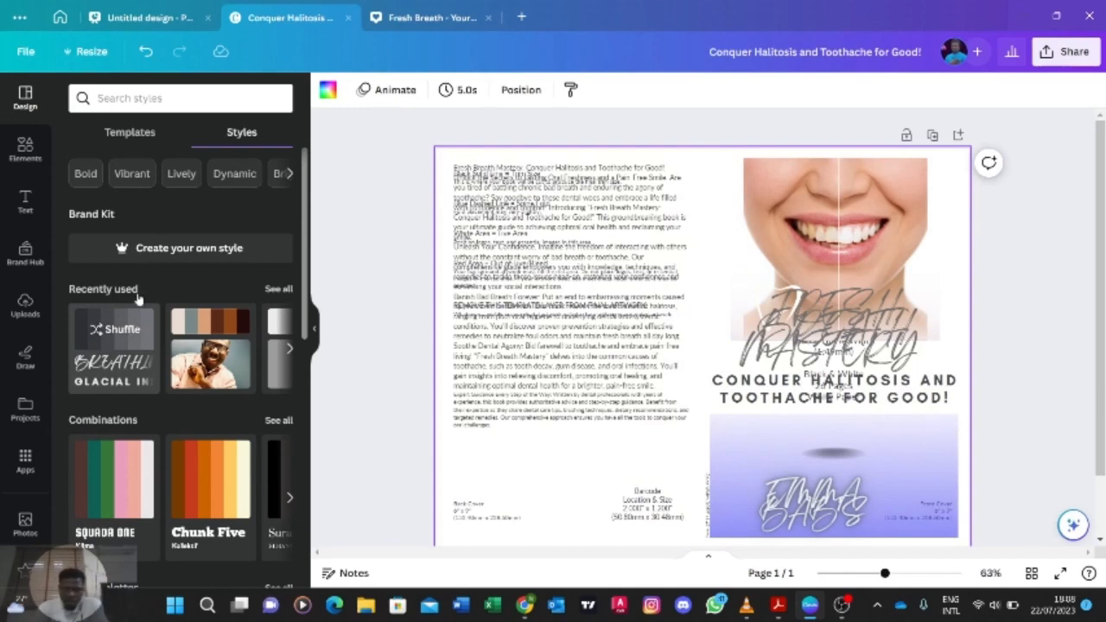
pyautogui.click(147, 53)
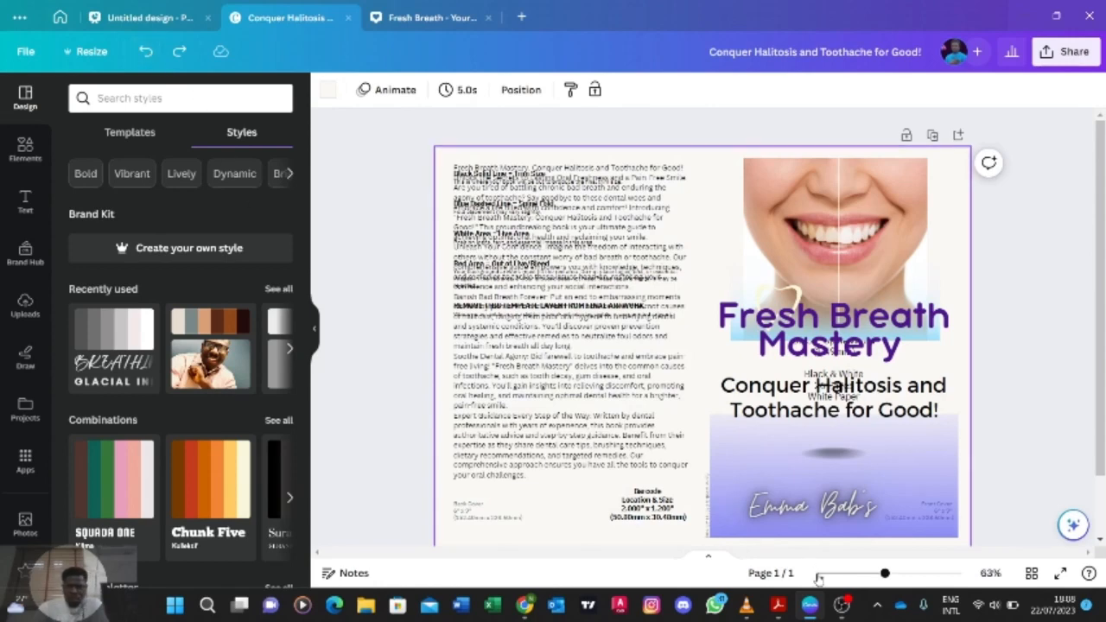
pyautogui.click(840, 609)
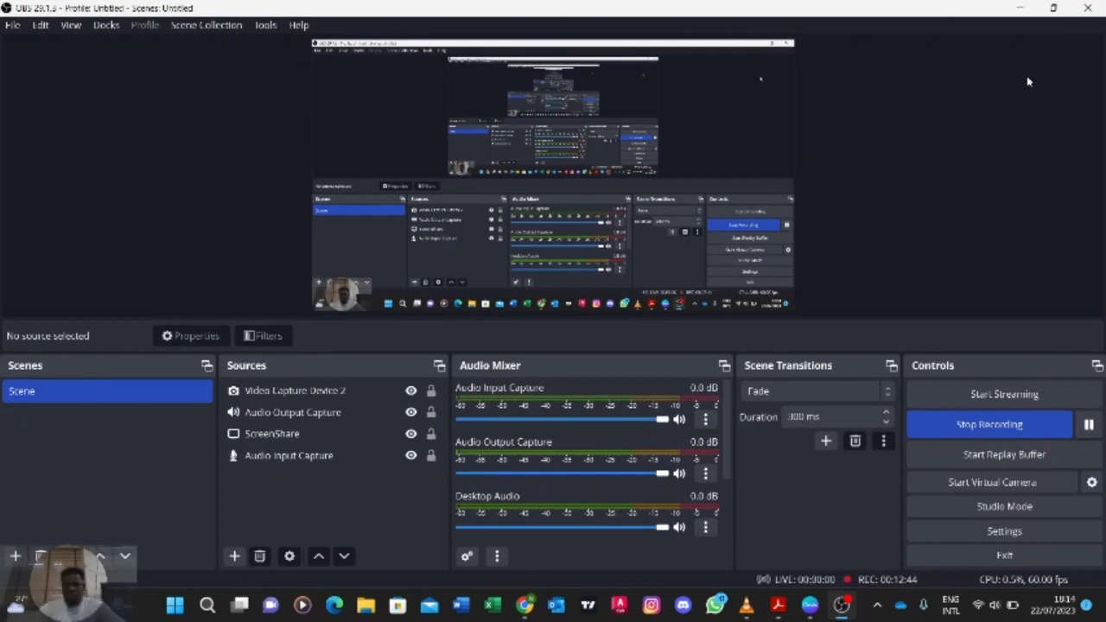
# Minimize OBS and delete the white layer covering the pink cover background.
pyautogui.click(1023, 7)
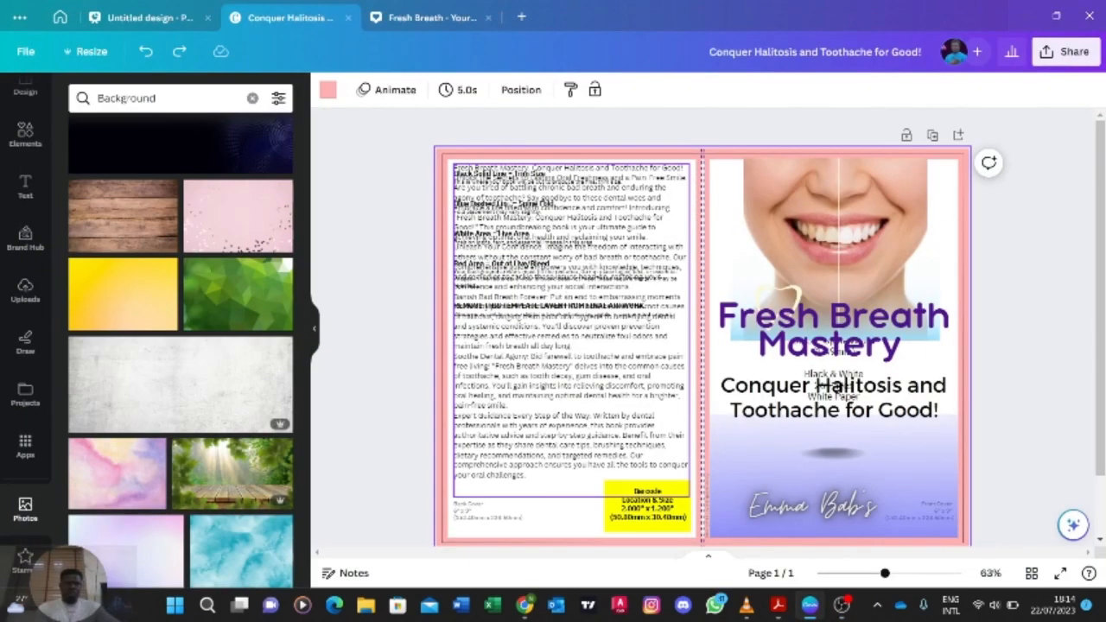
pyautogui.click(465, 160)
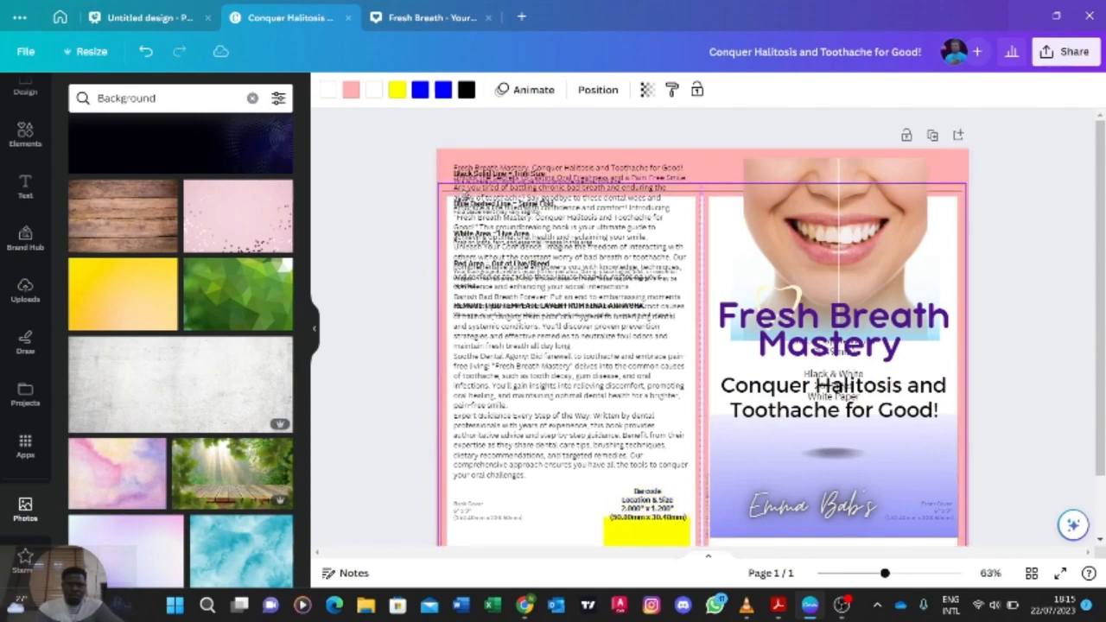
pyautogui.moveTo(465, 165); pyautogui.dragTo(435, 167)
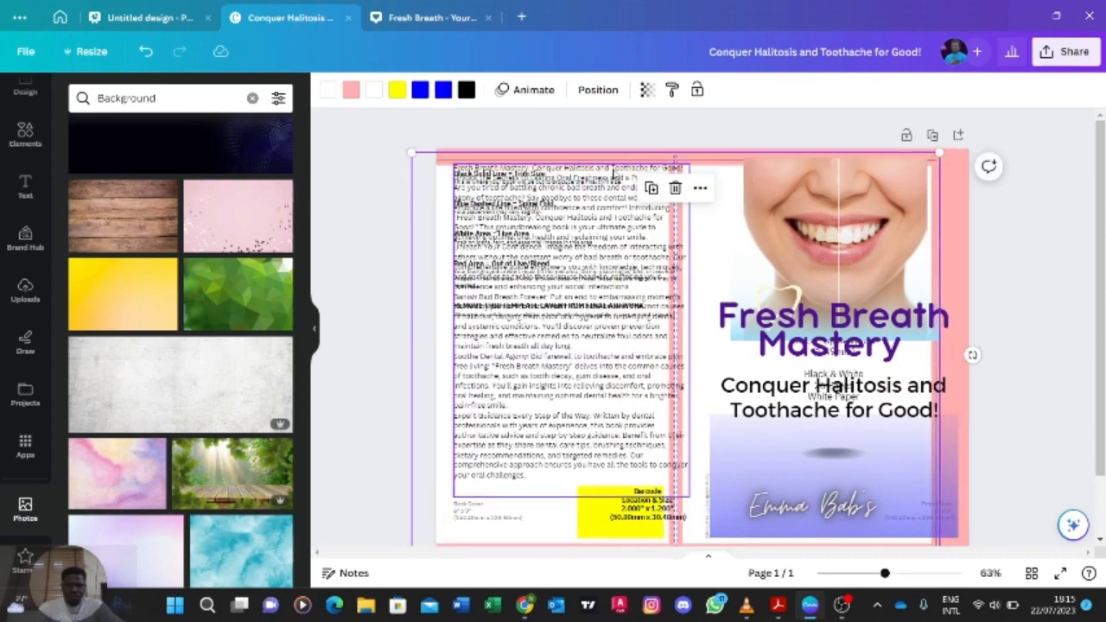
pyautogui.click(676, 189)
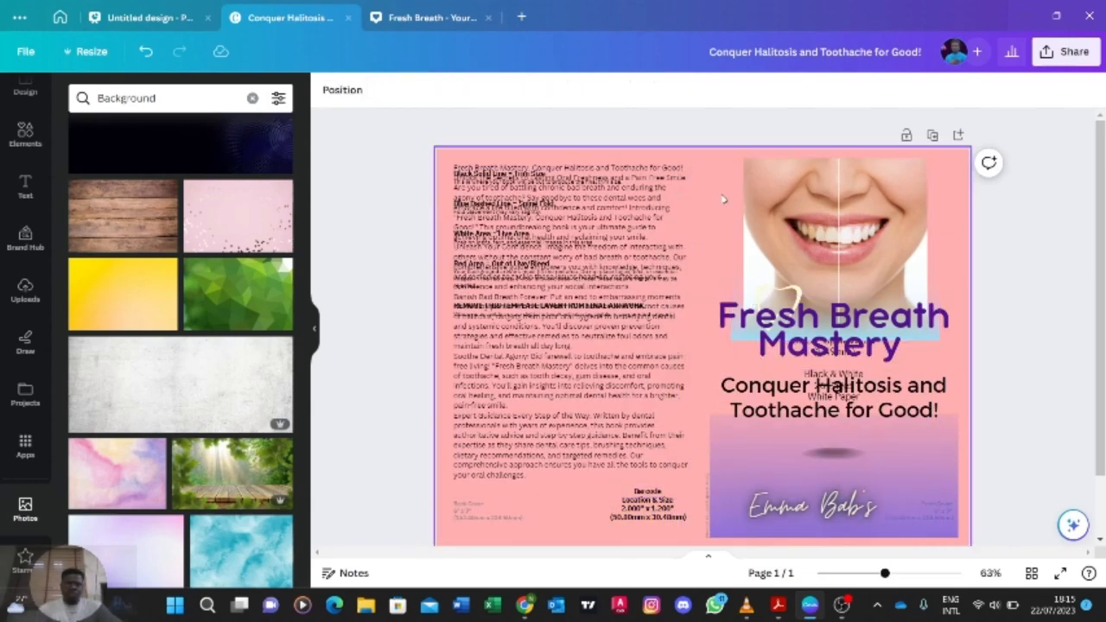
pyautogui.scroll(3, 282, 270)
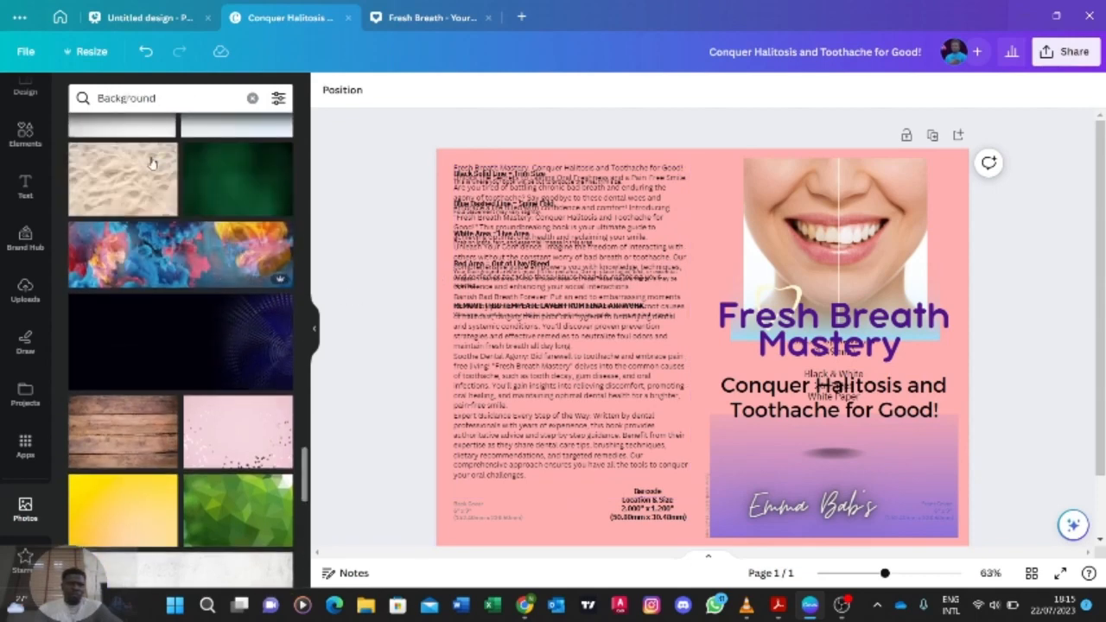
pyautogui.scroll(5, 156, 166)
pyautogui.scroll(-8, 159, 170)
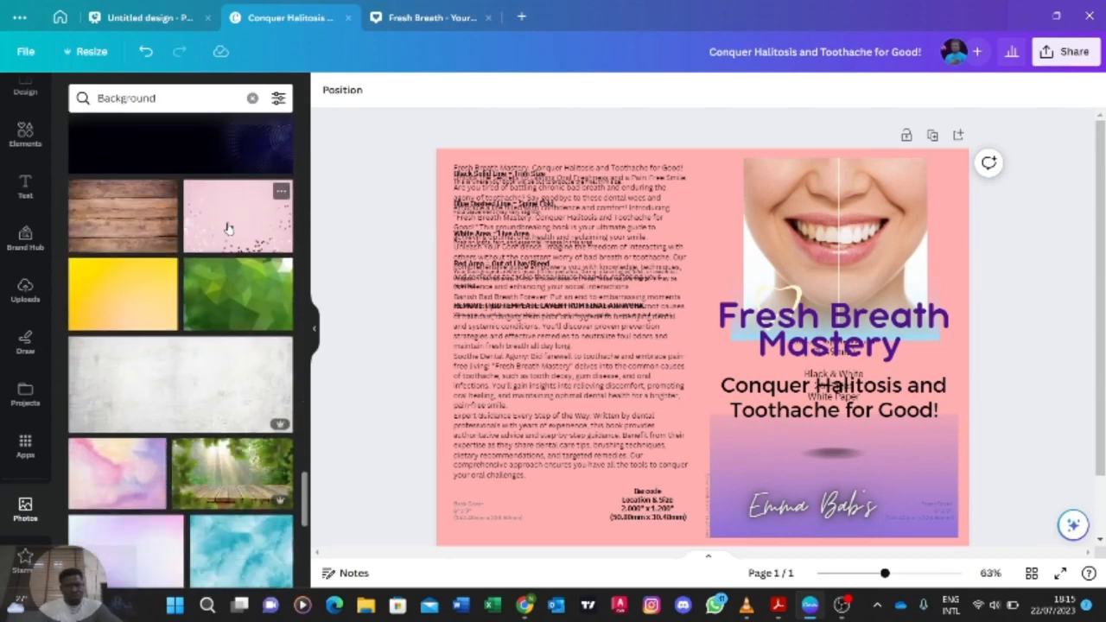
pyautogui.scroll(-3, 229, 228)
pyautogui.scroll(1, 148, 318)
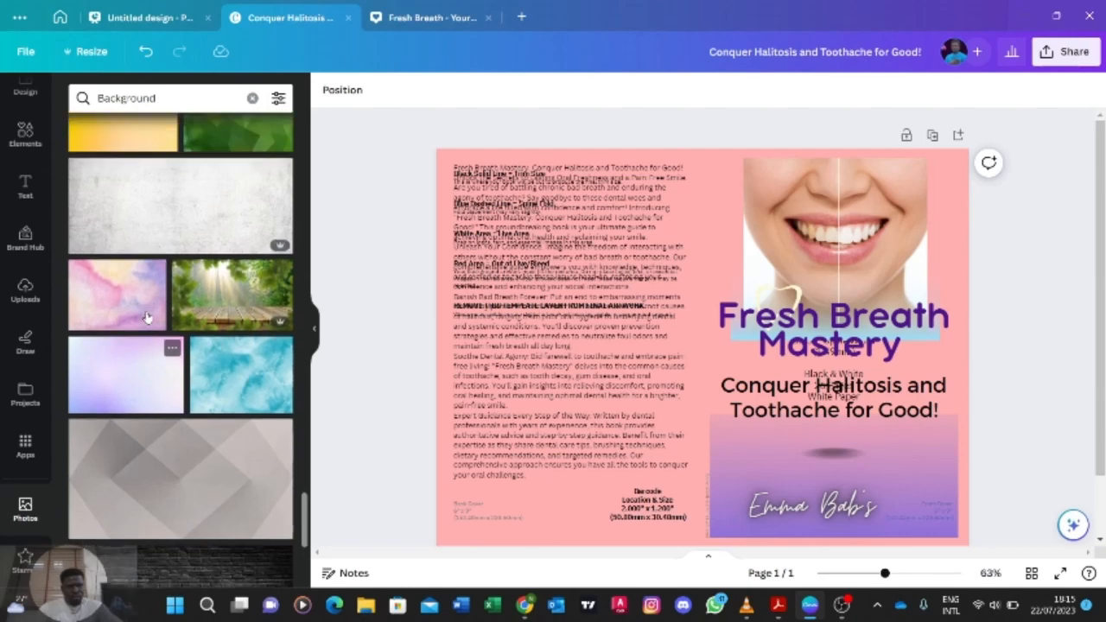
pyautogui.scroll(1, 148, 318)
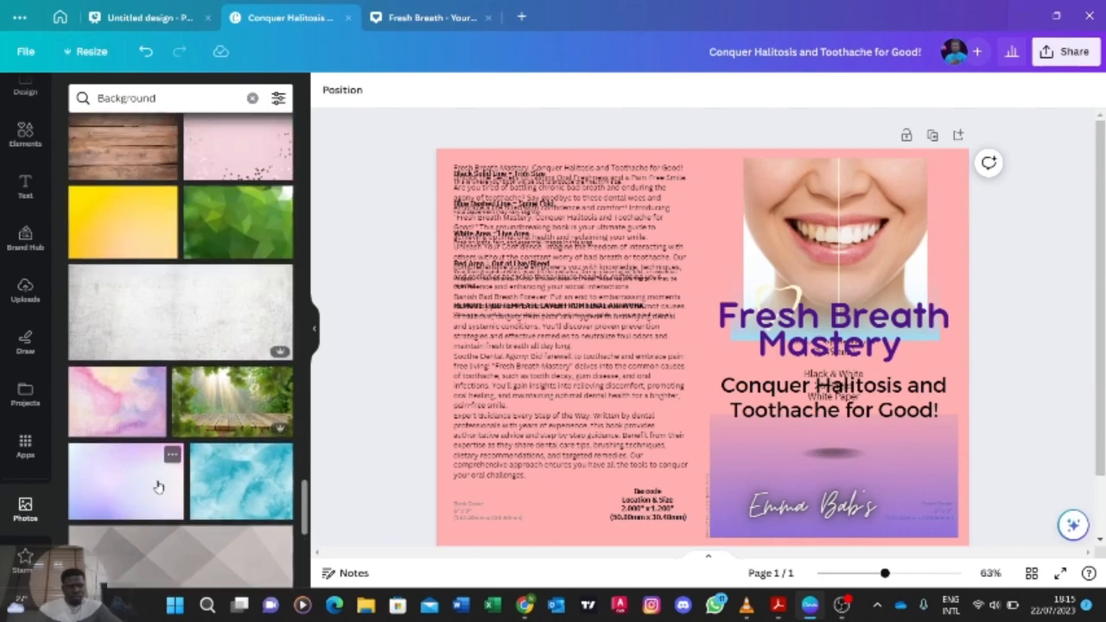
pyautogui.moveTo(216, 402); pyautogui.dragTo(501, 282)
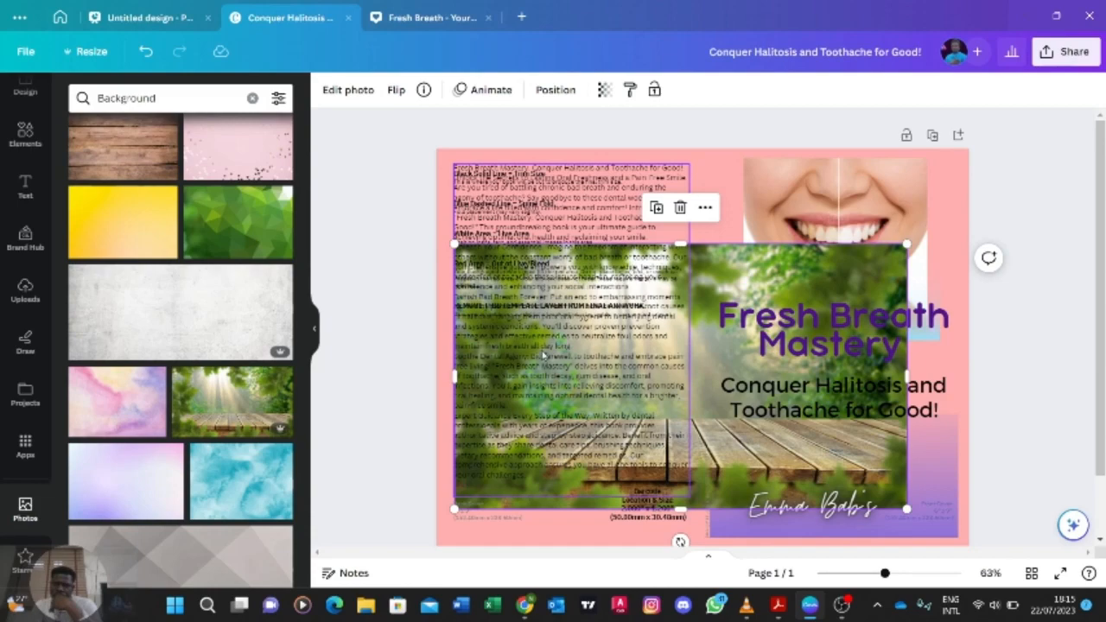
pyautogui.moveTo(681, 244); pyautogui.dragTo(719, 300)
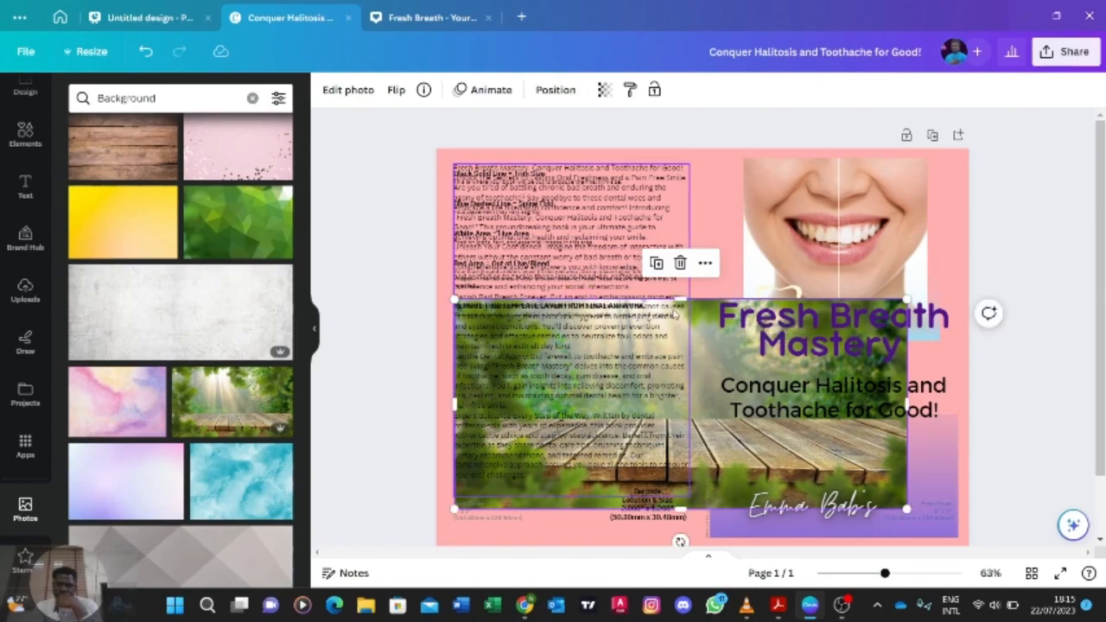
pyautogui.click(680, 263)
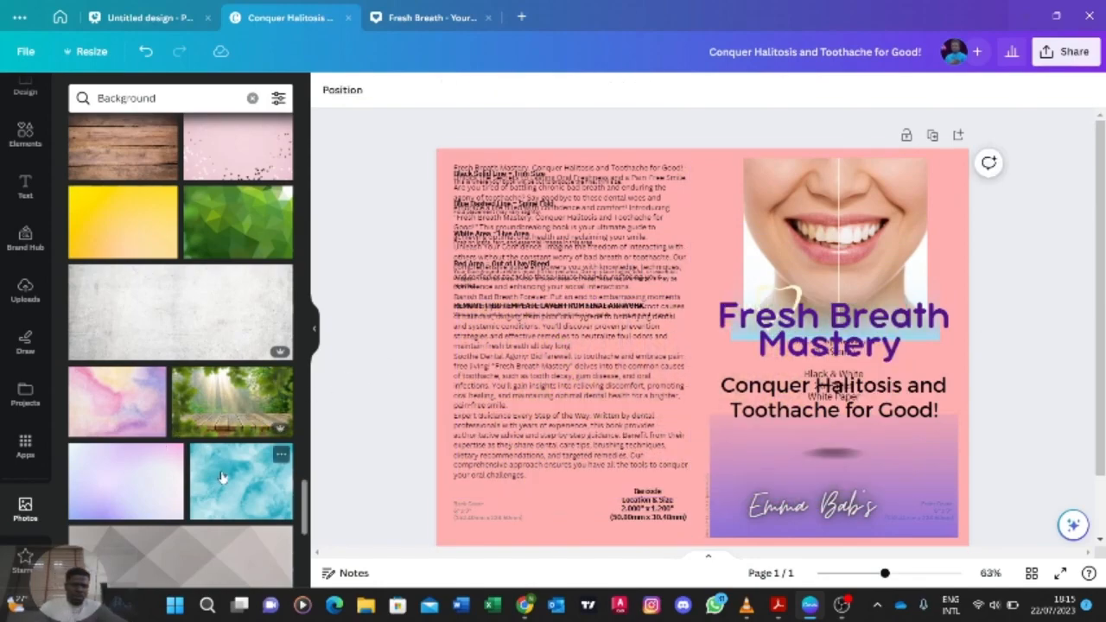
pyautogui.moveTo(222, 477); pyautogui.dragTo(591, 192)
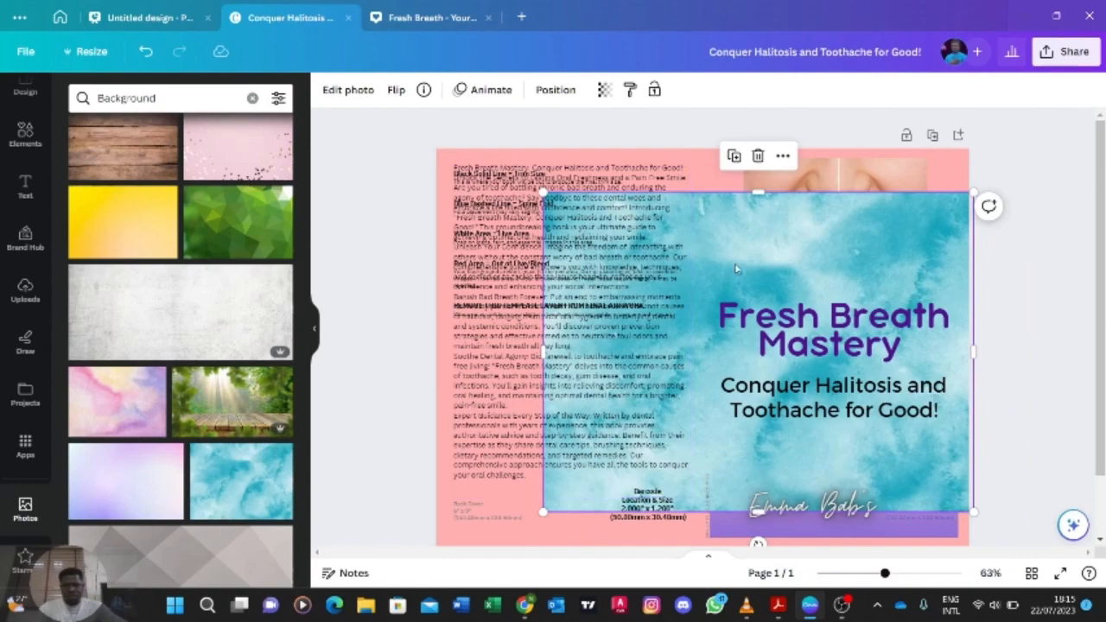
pyautogui.click(757, 157)
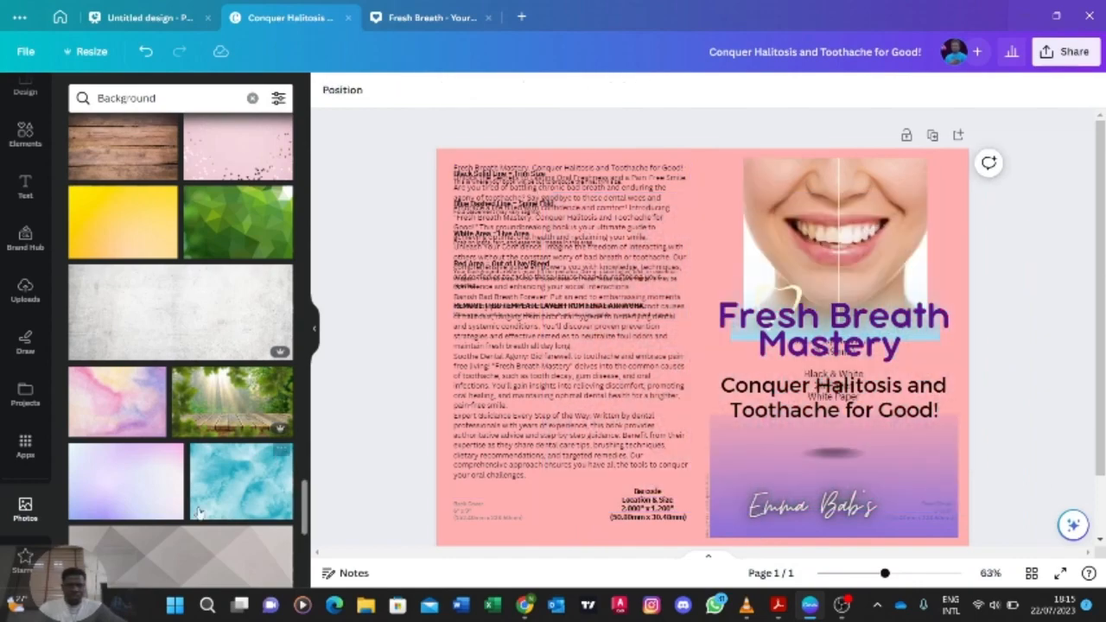
pyautogui.moveTo(89, 503); pyautogui.dragTo(457, 305)
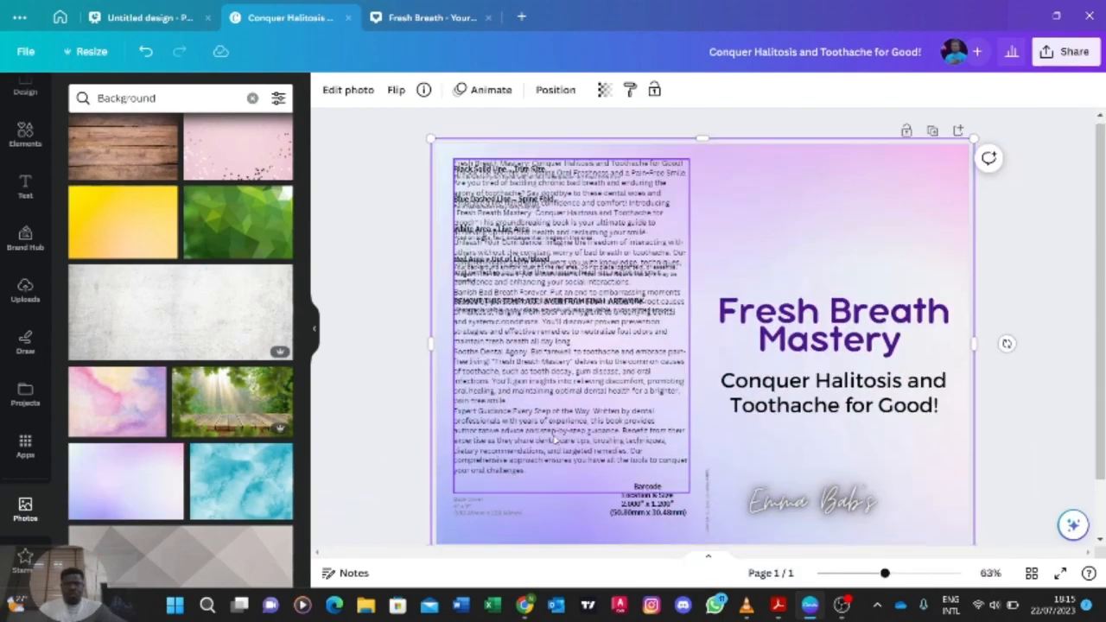
pyautogui.scroll(-1, 553, 436)
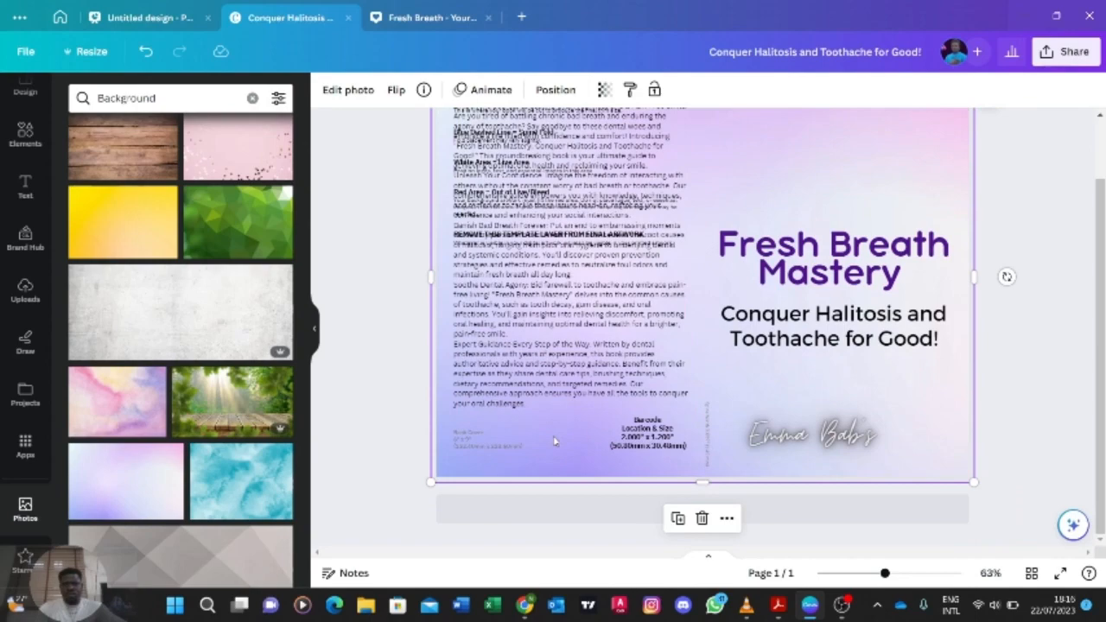
pyautogui.scroll(1, 555, 441)
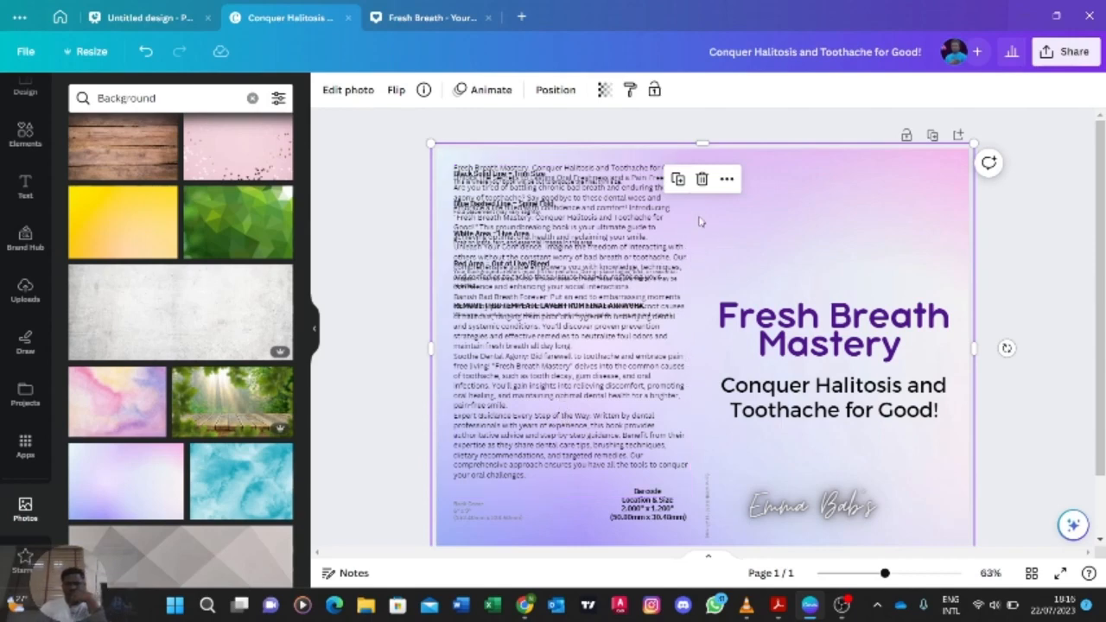
pyautogui.click(704, 180)
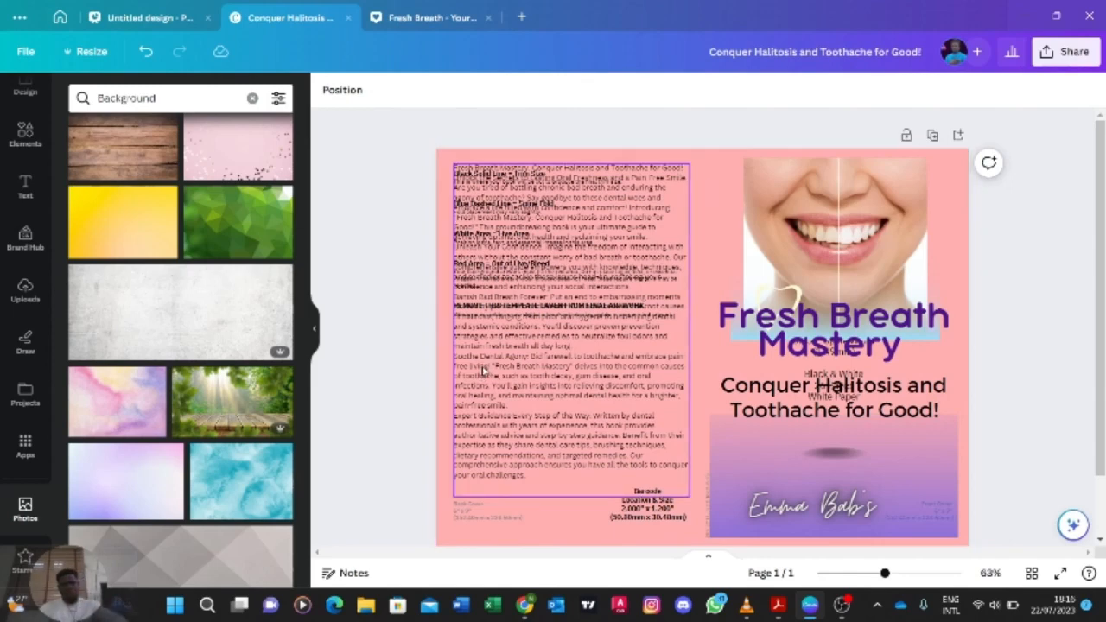
pyautogui.scroll(1, 240, 338)
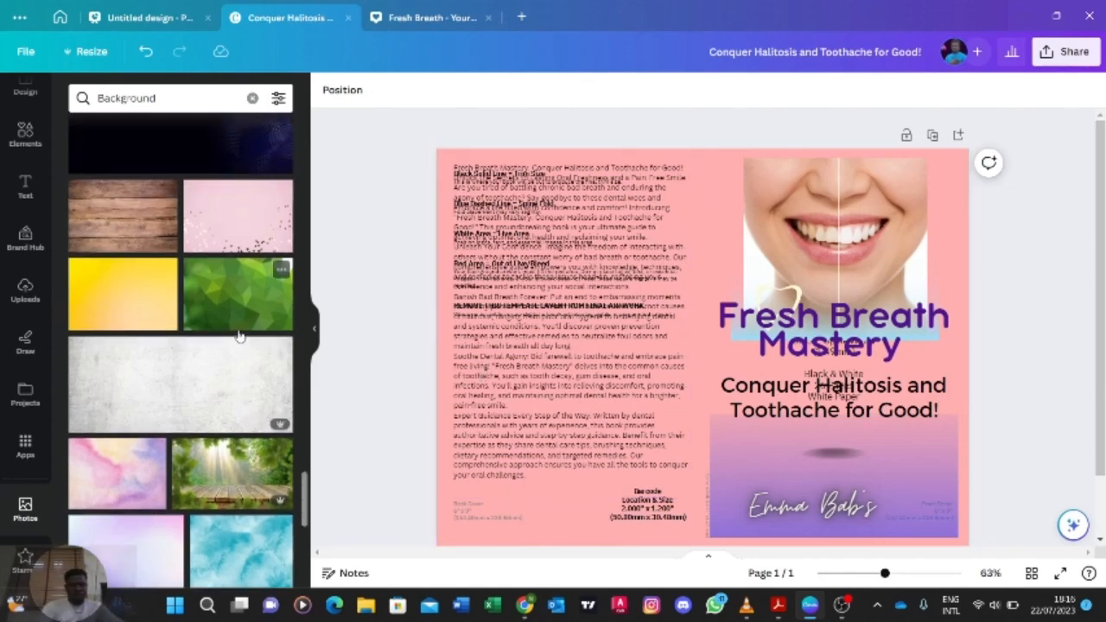
pyautogui.scroll(1, 229, 321)
# Add the pink star photo and narrow it to fill only the back cover (6.2 × 9.5 in).
pyautogui.moveTo(206, 281); pyautogui.dragTo(510, 233)
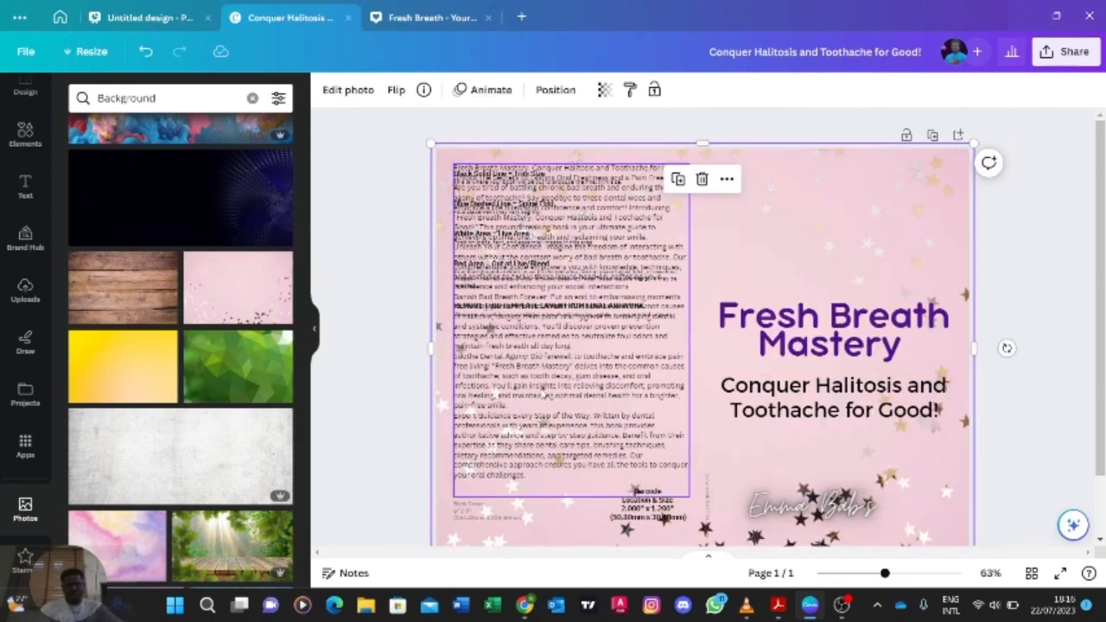
pyautogui.scroll(-1, 541, 398)
pyautogui.scroll(1, 540, 397)
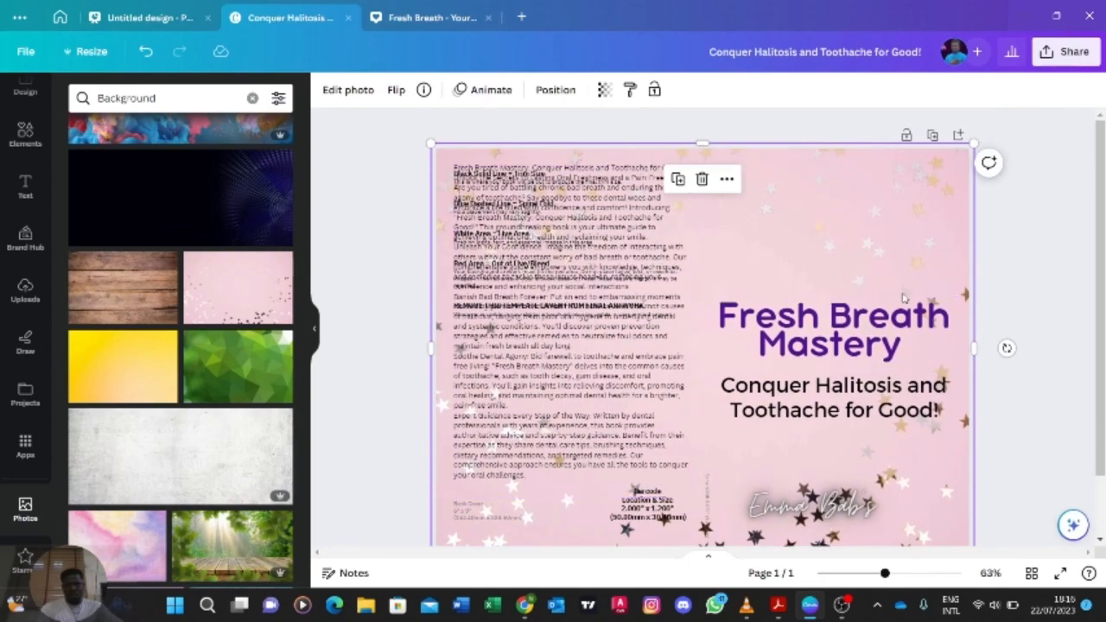
pyautogui.moveTo(974, 346); pyautogui.dragTo(697, 380)
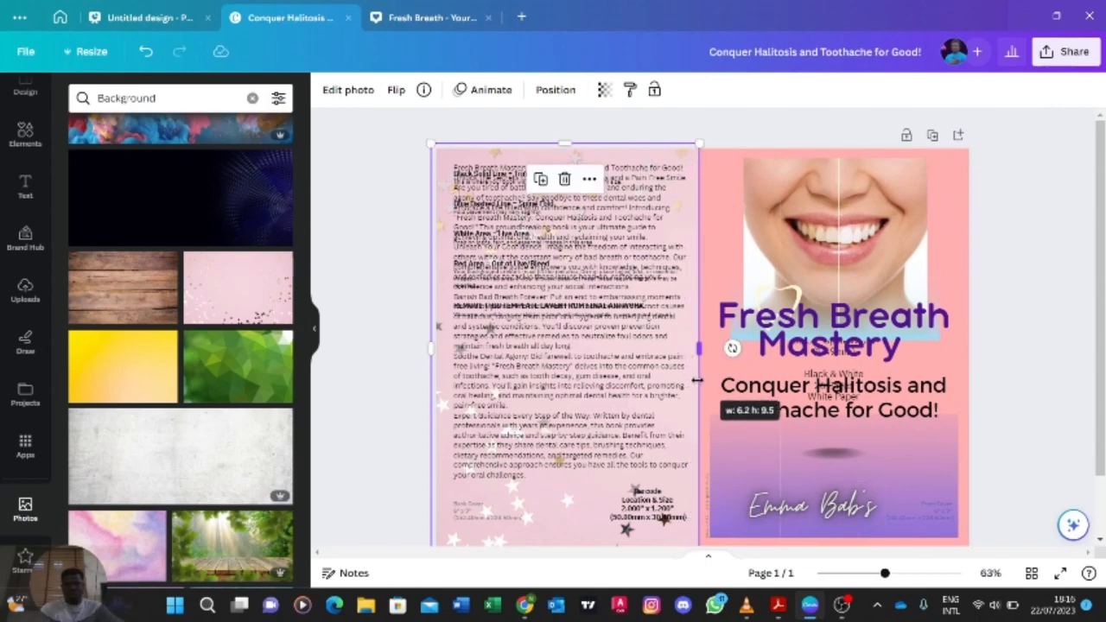
pyautogui.click(373, 210)
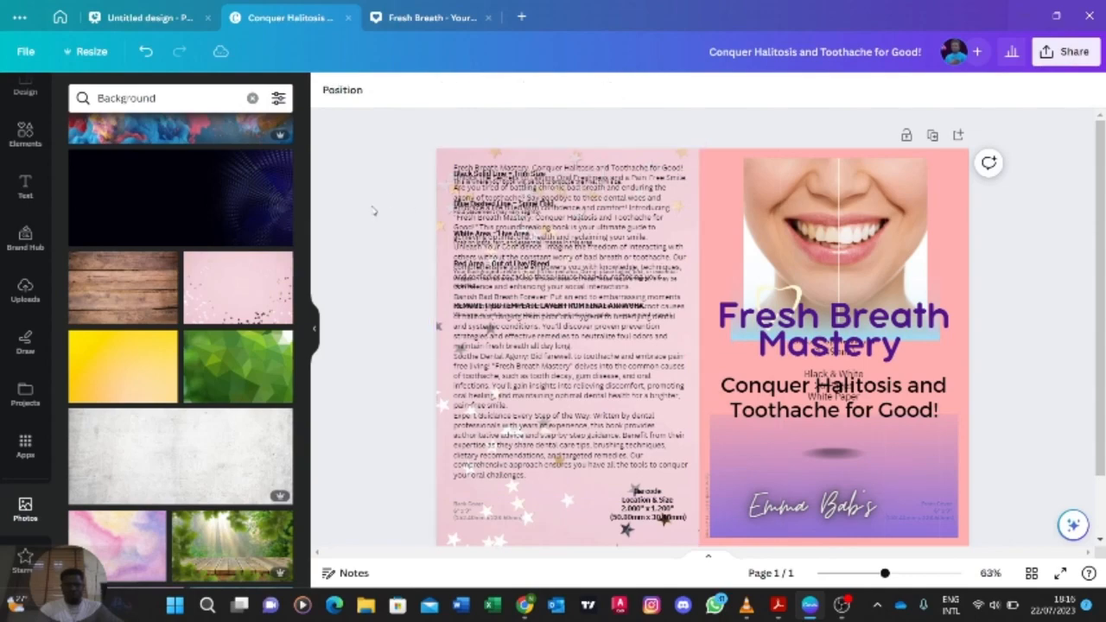
pyautogui.scroll(-2, 389, 289)
pyautogui.scroll(2, 393, 297)
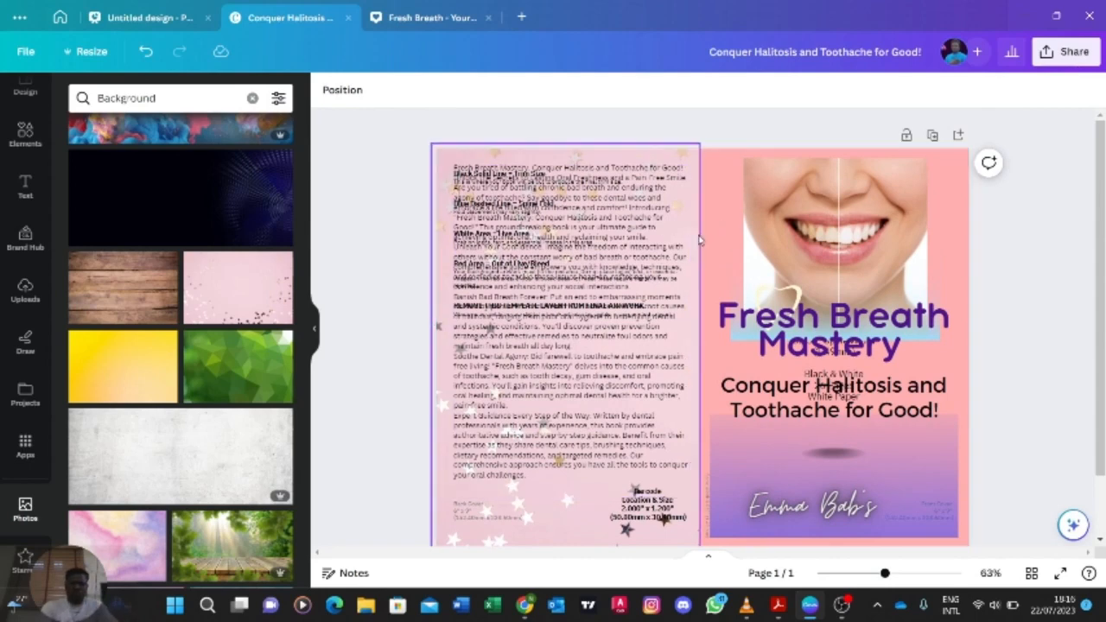
# After trying several blue shades, set the page background colour to light blue #BFEBF8.
pyautogui.click(726, 209)
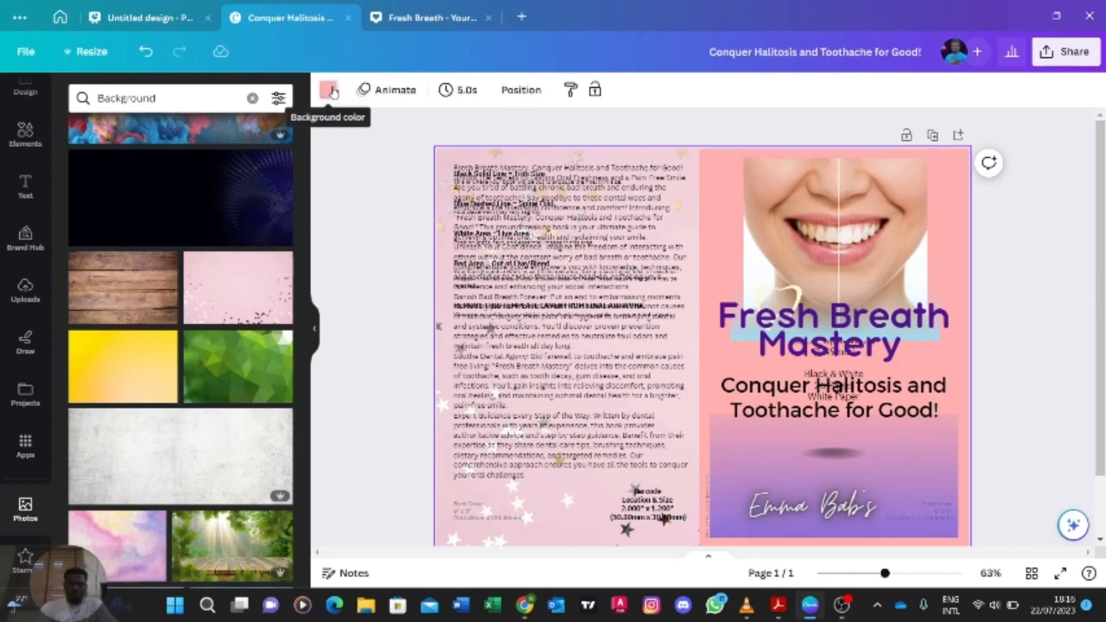
pyautogui.click(328, 91)
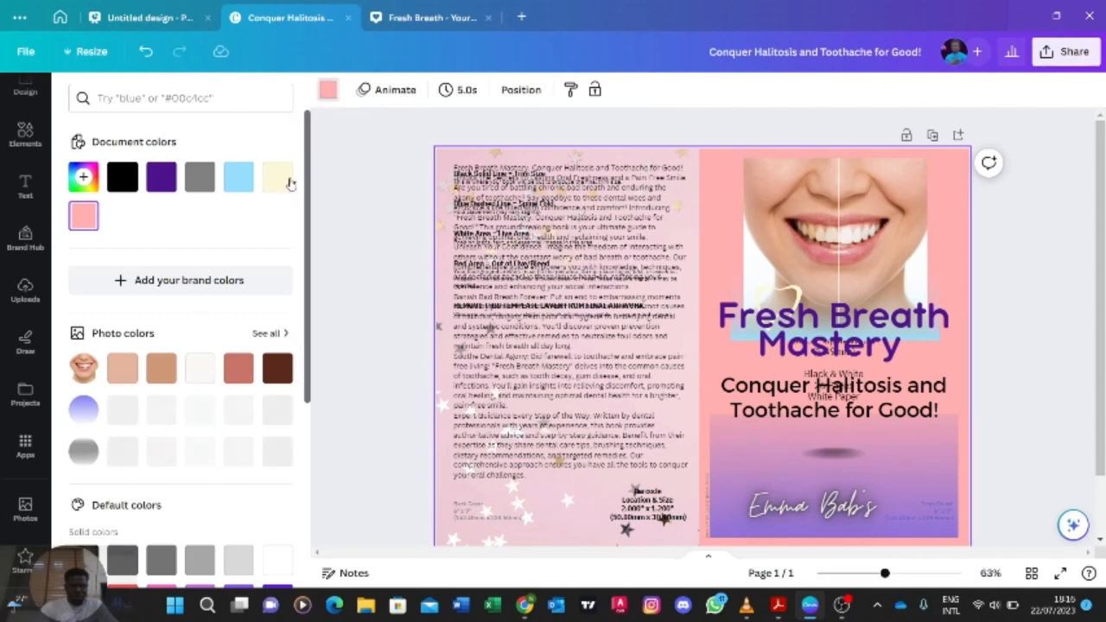
pyautogui.click(238, 177)
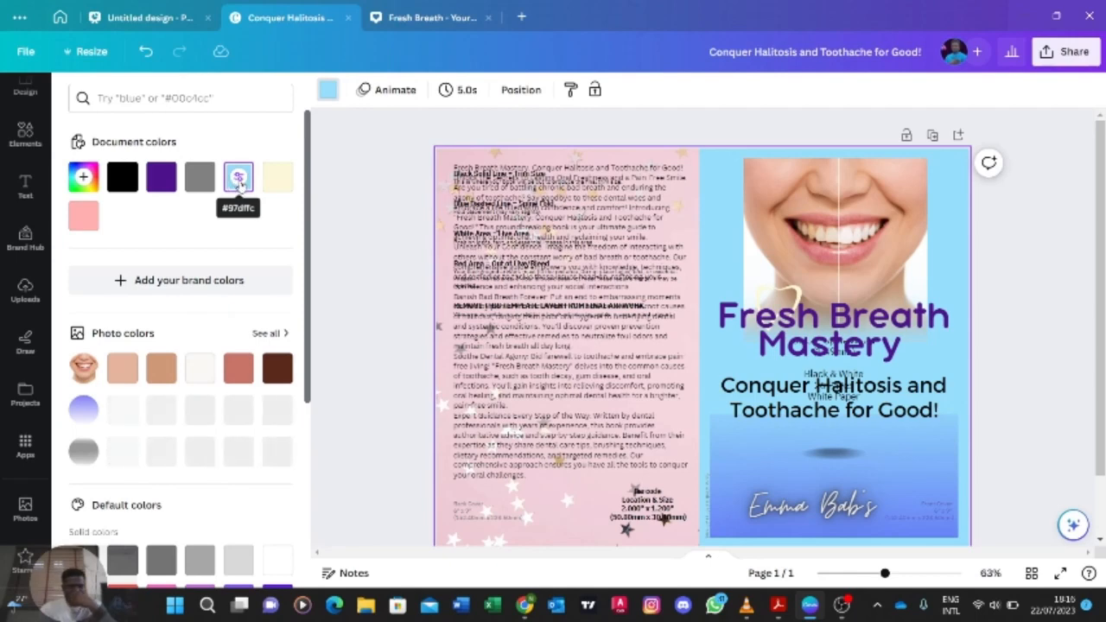
pyautogui.click(83, 178)
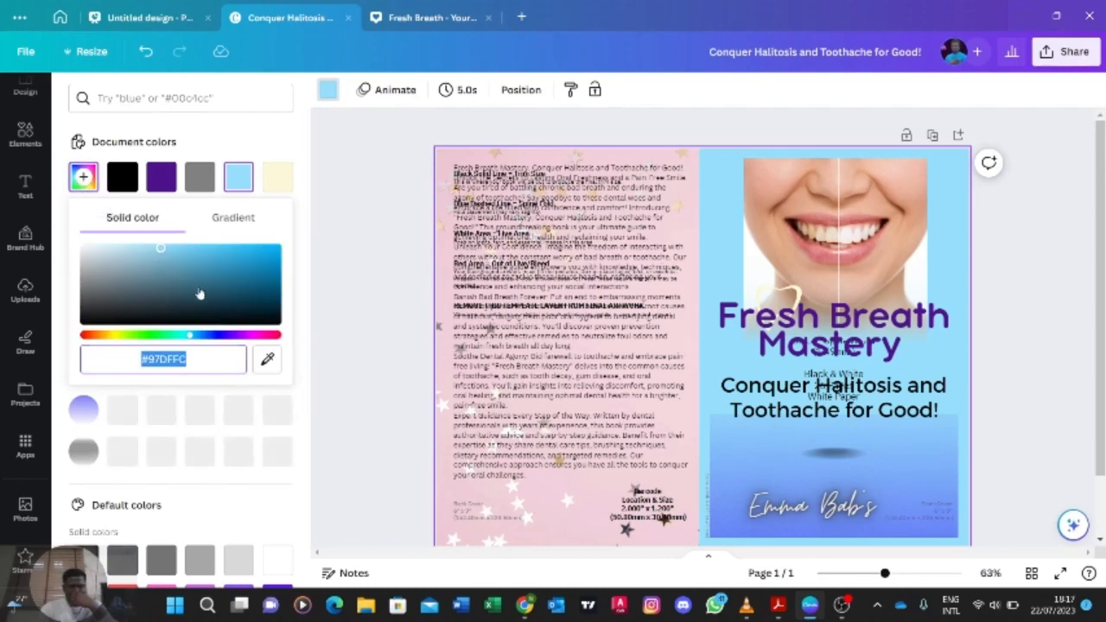
pyautogui.click(111, 261)
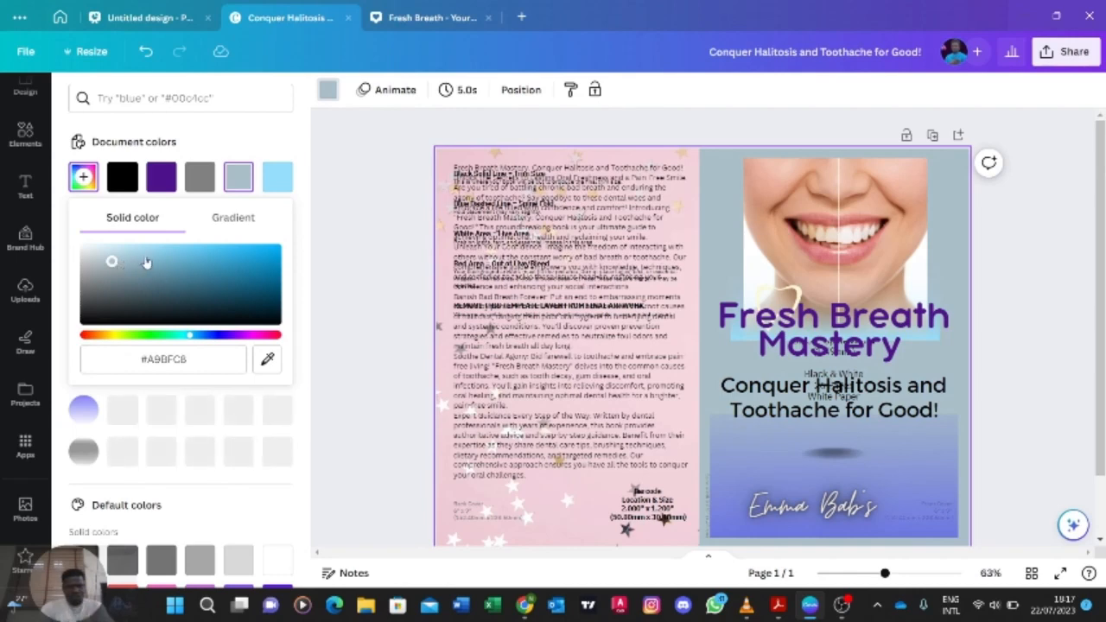
pyautogui.click(148, 254)
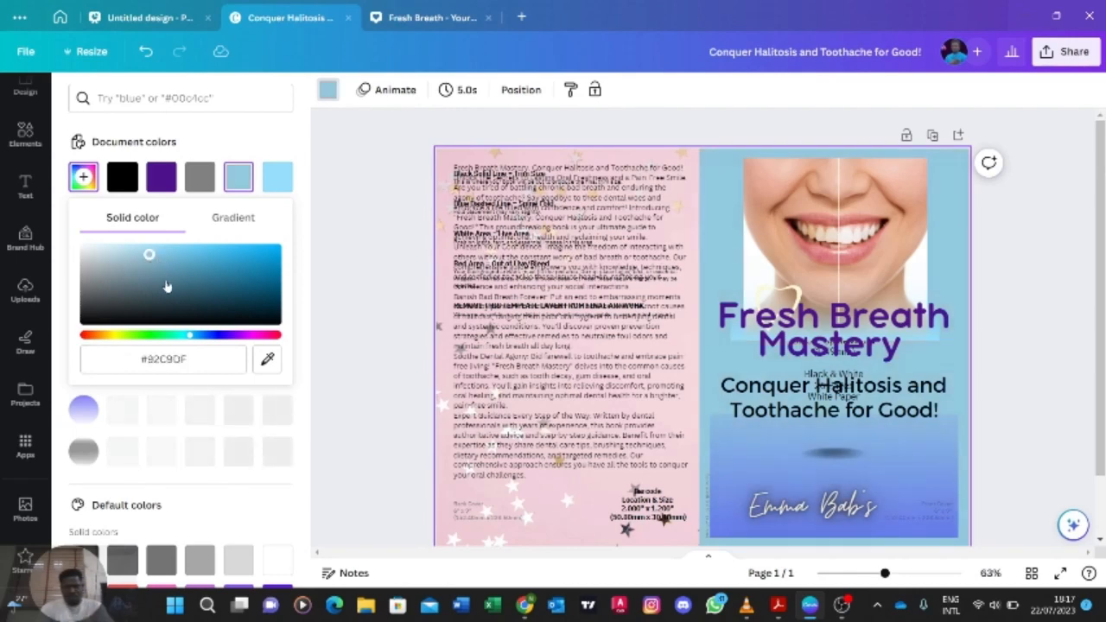
pyautogui.click(158, 270)
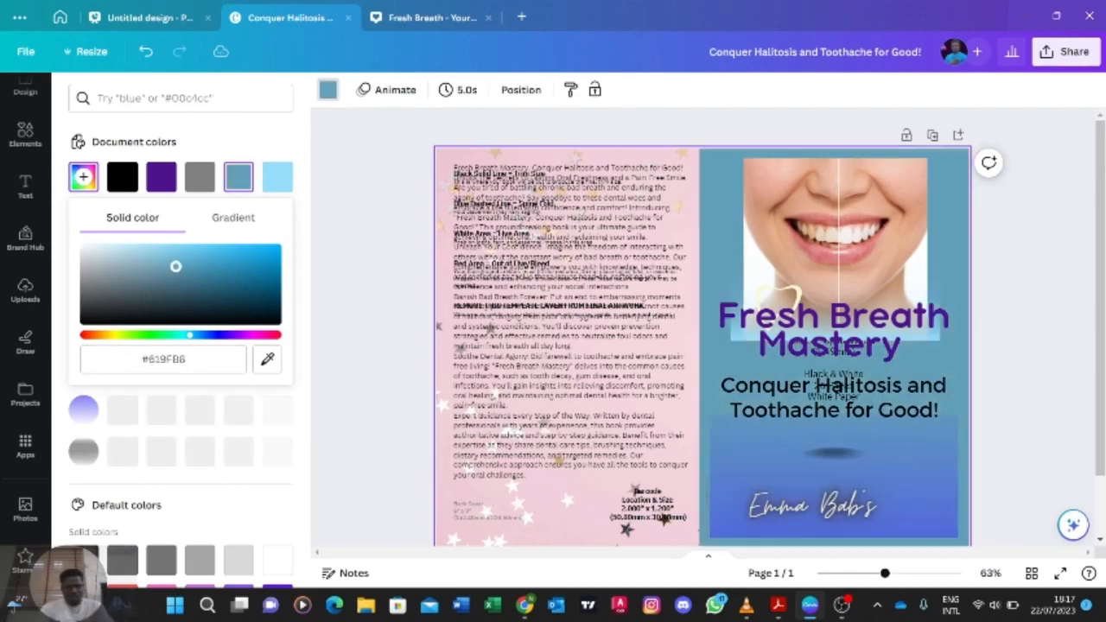
pyautogui.click(146, 271)
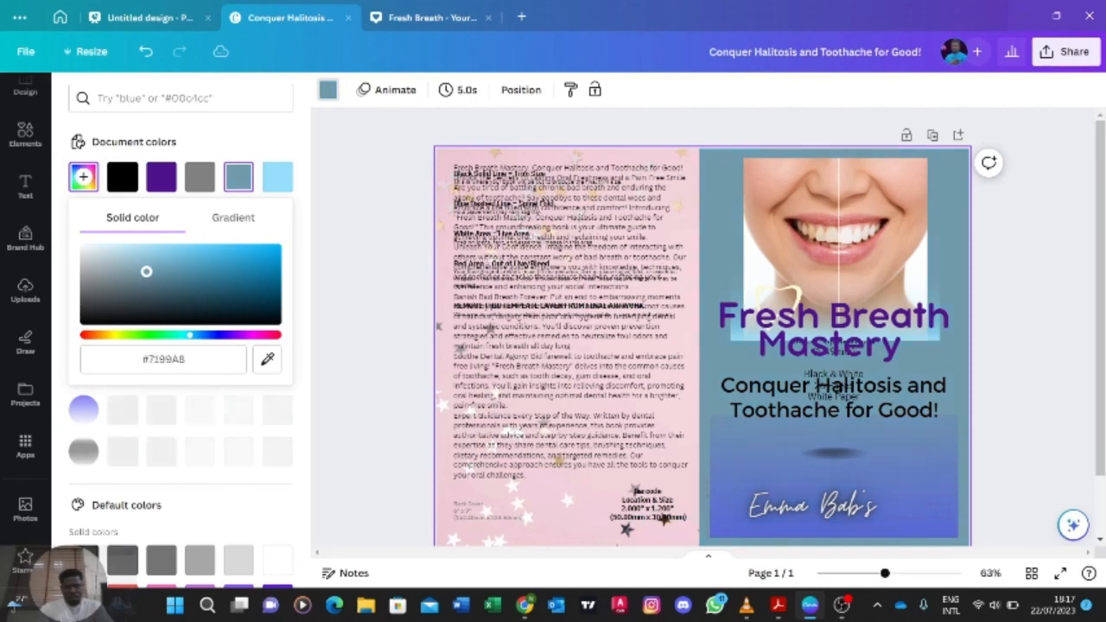
pyautogui.click(126, 249)
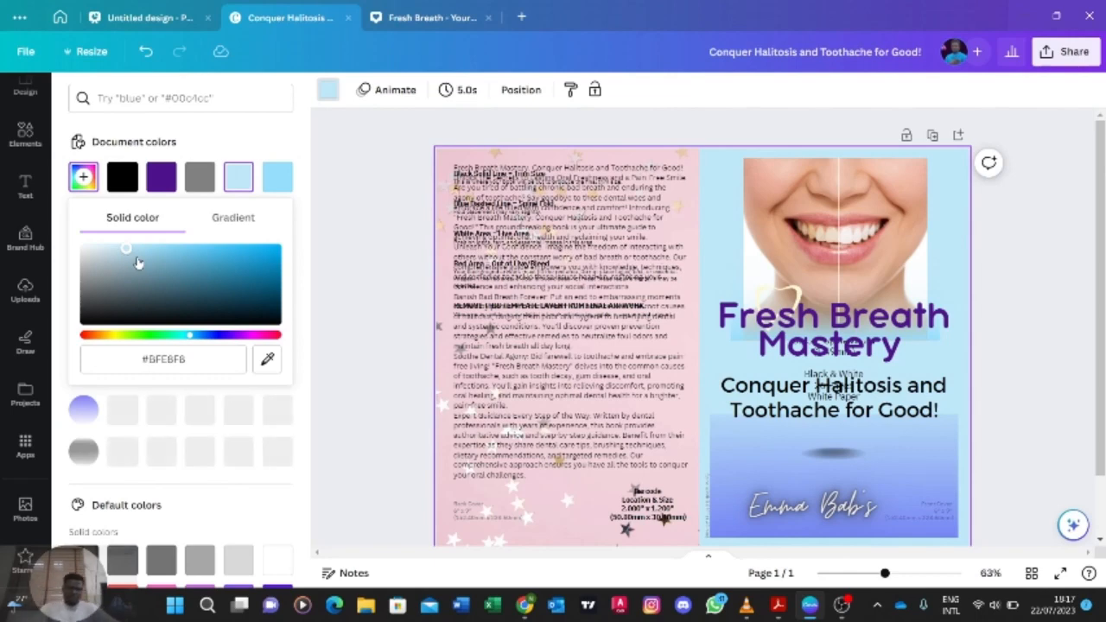
pyautogui.scroll(-4, 149, 456)
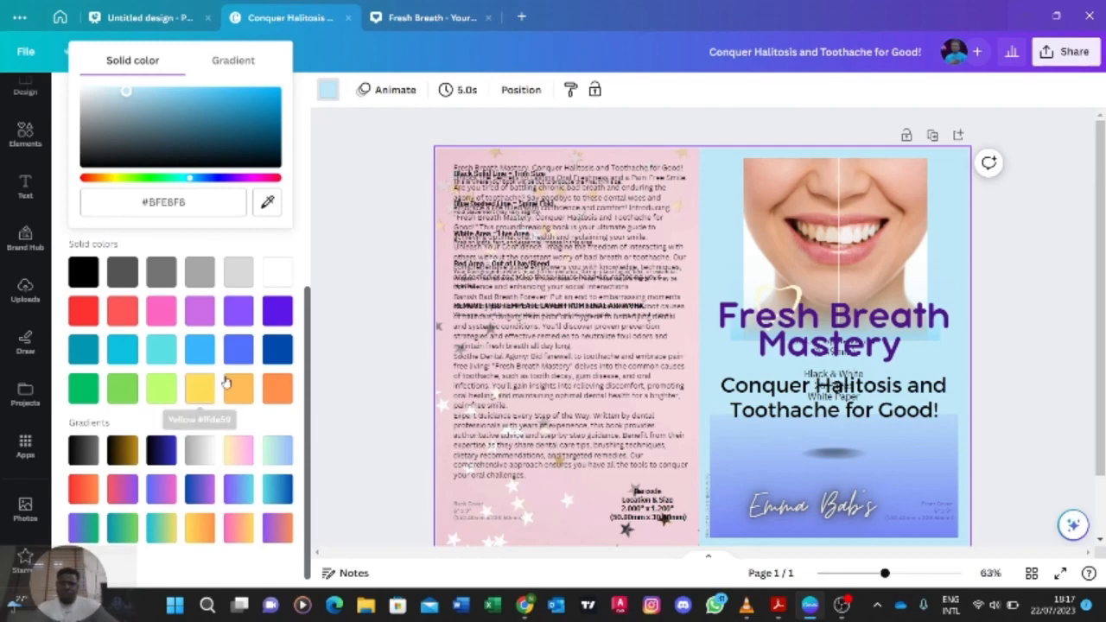
pyautogui.scroll(1, 225, 380)
pyautogui.scroll(1, 225, 380)
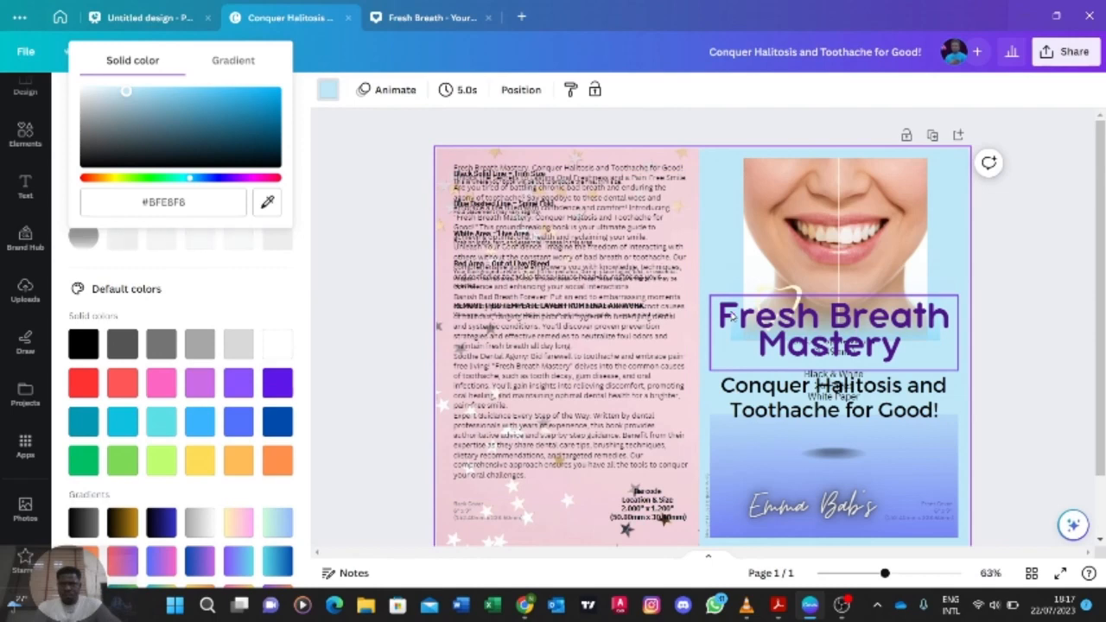
pyautogui.click(417, 197)
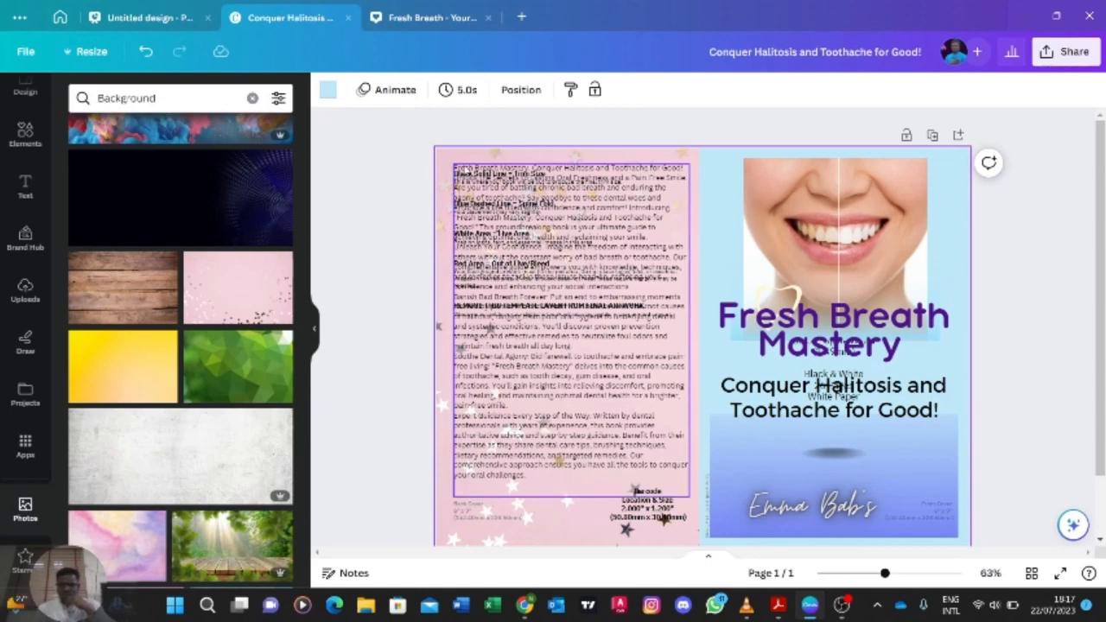
# Replace the pink star image with the blue watercolour photo, sized to the back cover only.
pyautogui.click(445, 161)
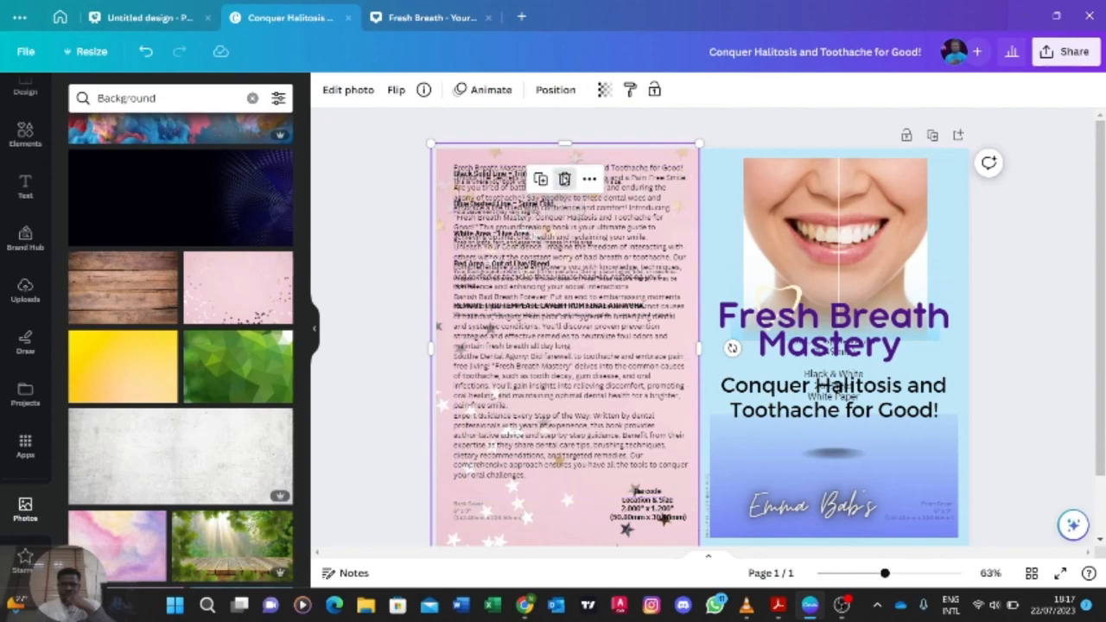
pyautogui.click(565, 179)
pyautogui.scroll(-4, 216, 390)
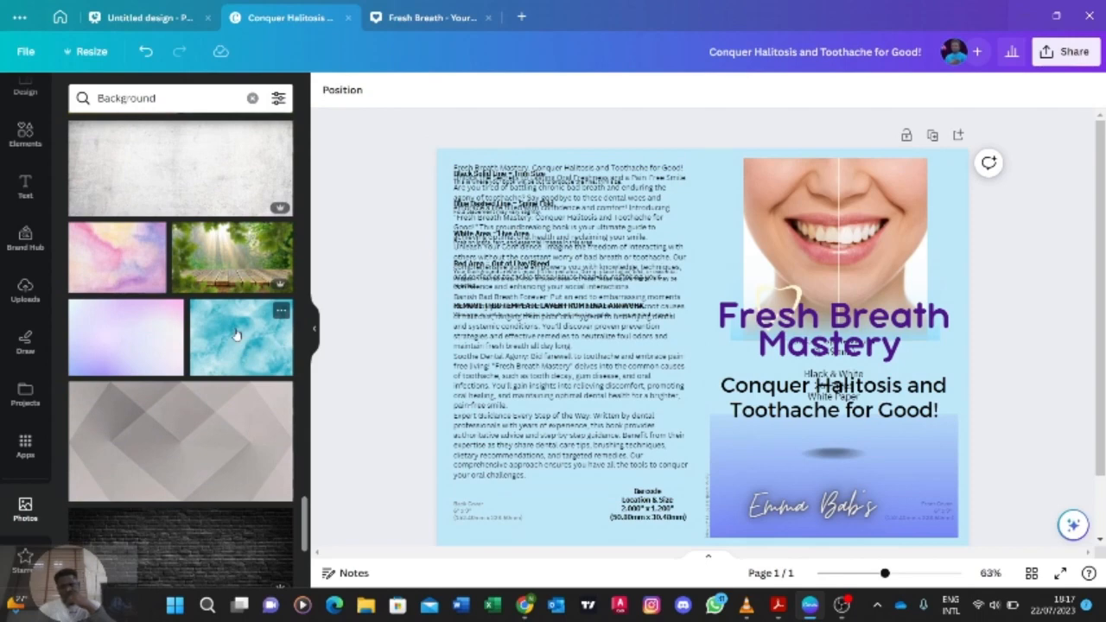
pyautogui.moveTo(239, 335); pyautogui.dragTo(471, 341)
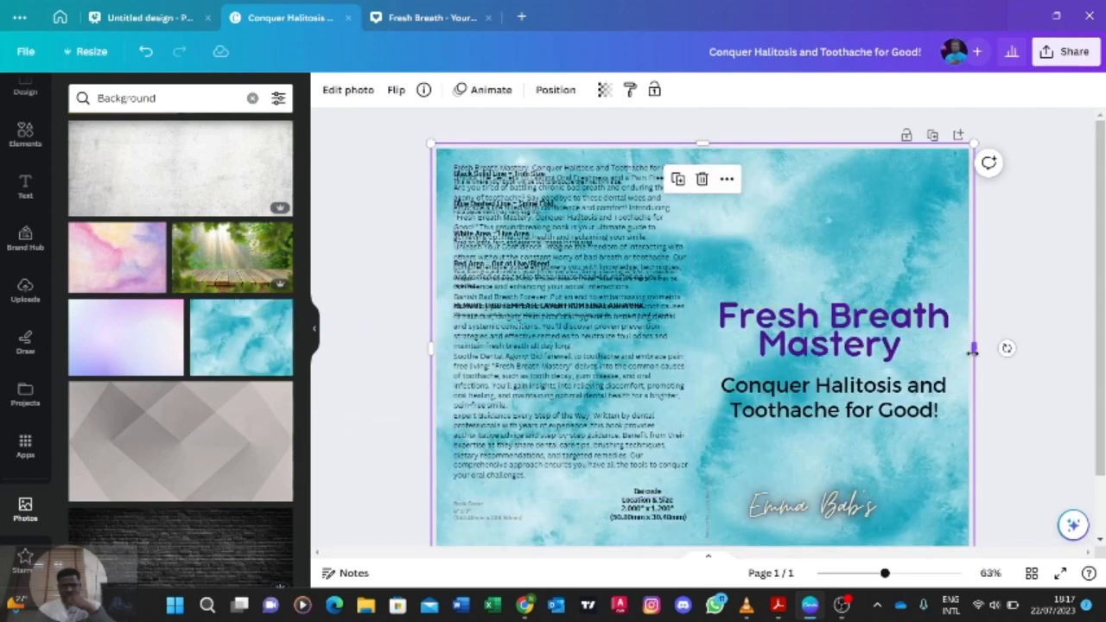
pyautogui.moveTo(972, 348); pyautogui.dragTo(698, 401)
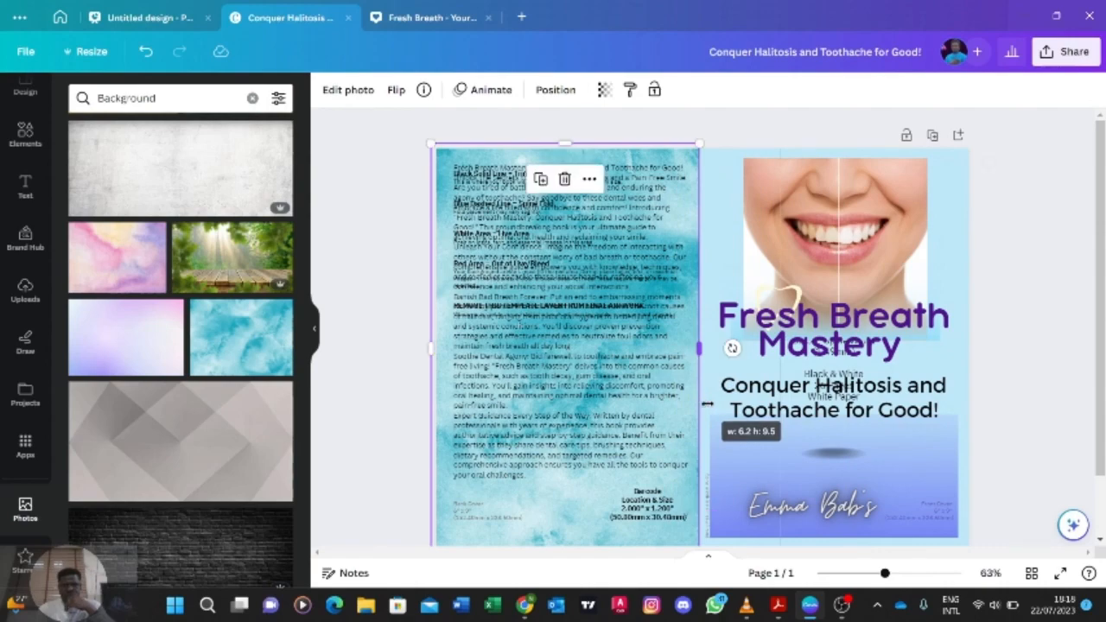
pyautogui.click(386, 352)
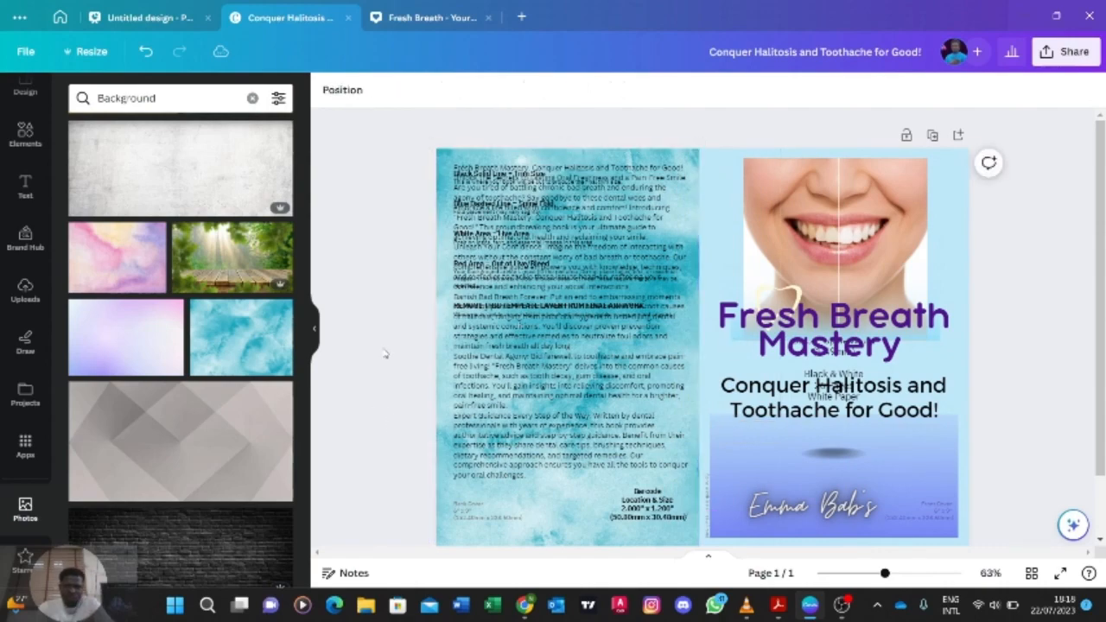
# Add a Shadow effect to the back-cover blurb text.
pyautogui.scroll(-1, 395, 363)
pyautogui.scroll(1, 397, 367)
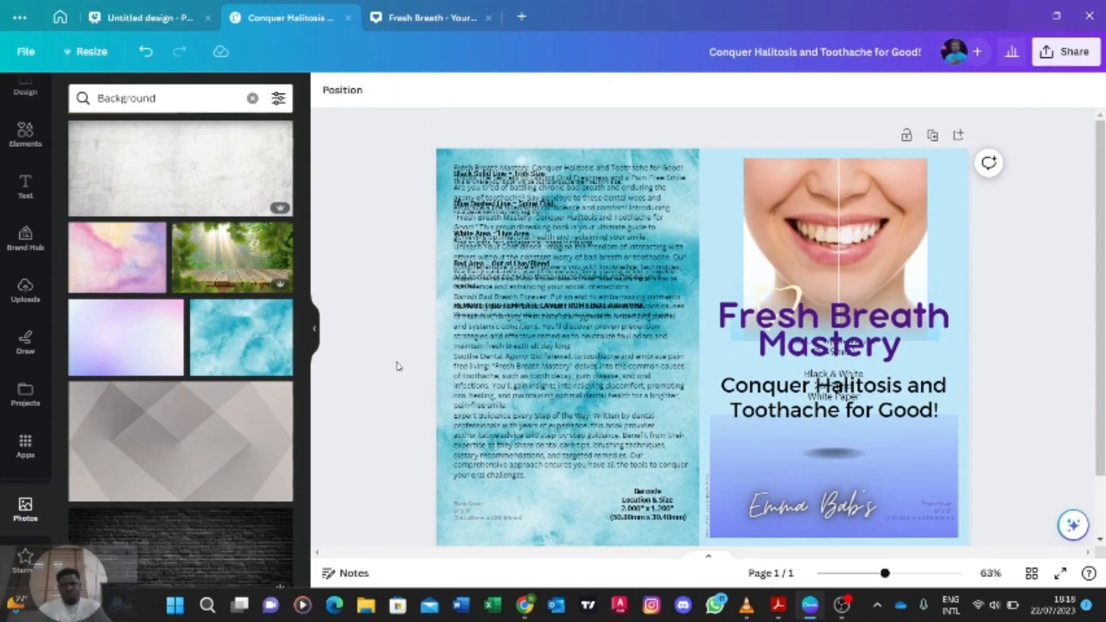
pyautogui.scroll(-1, 398, 376)
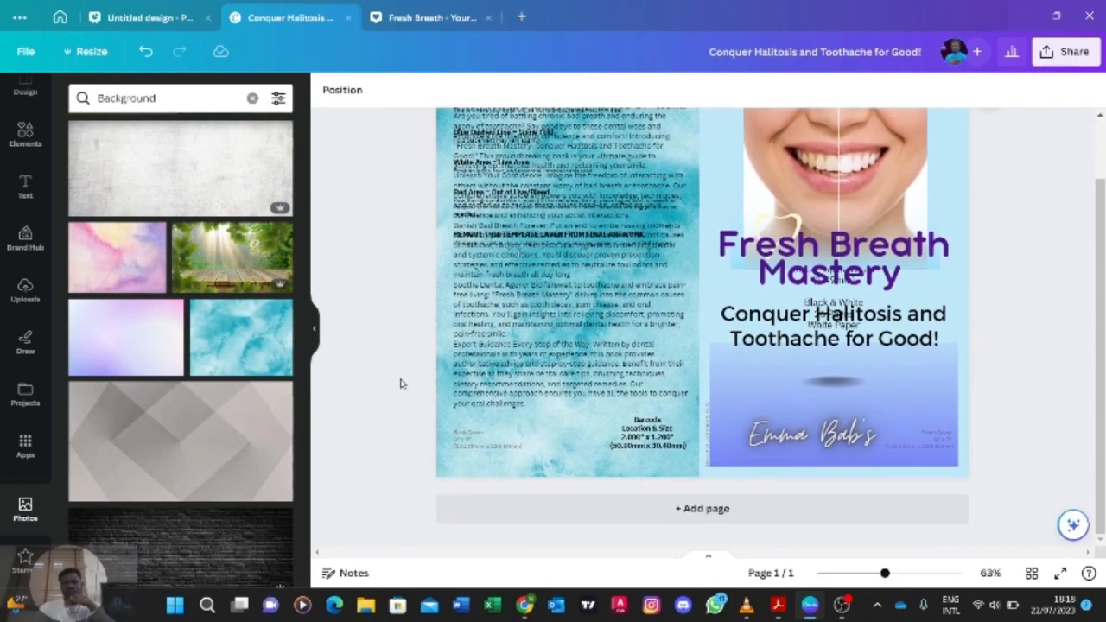
pyautogui.scroll(1, 400, 383)
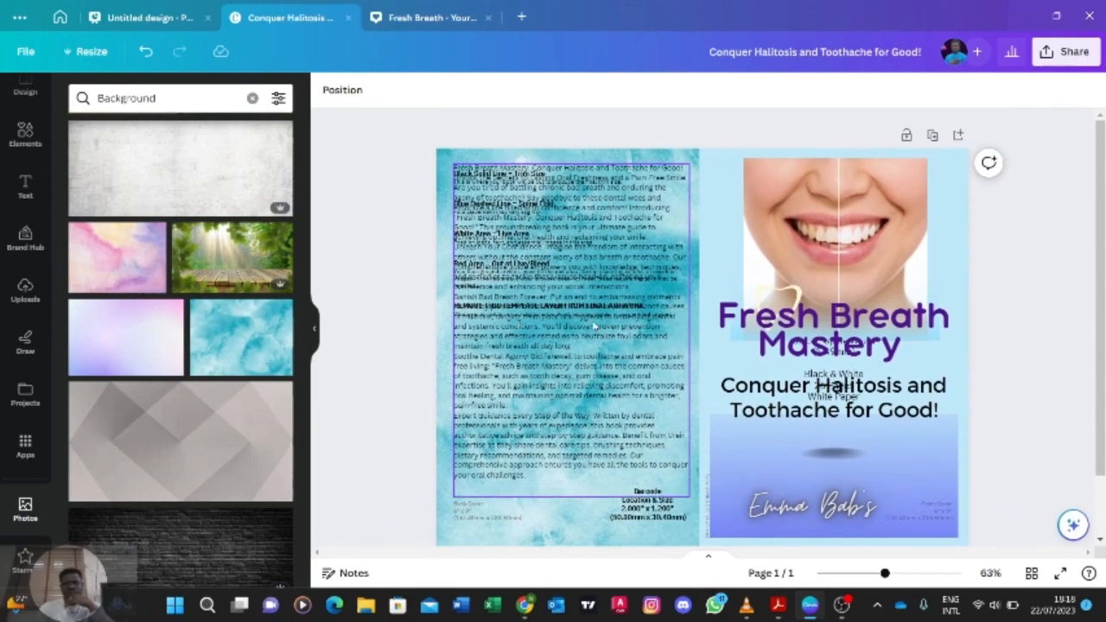
pyautogui.click(593, 340)
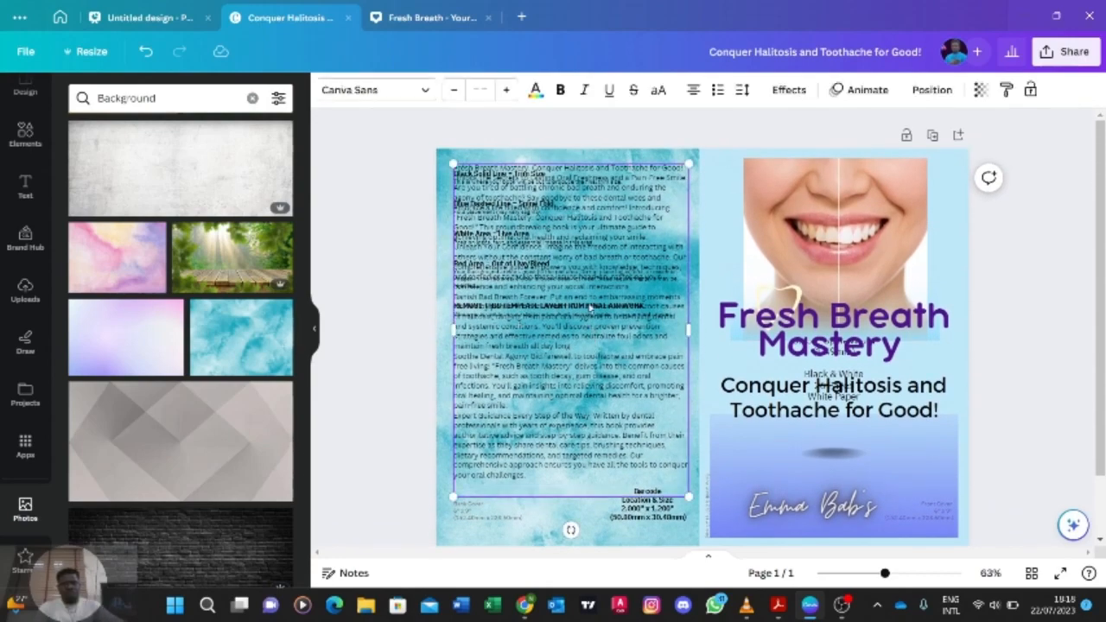
pyautogui.click(787, 90)
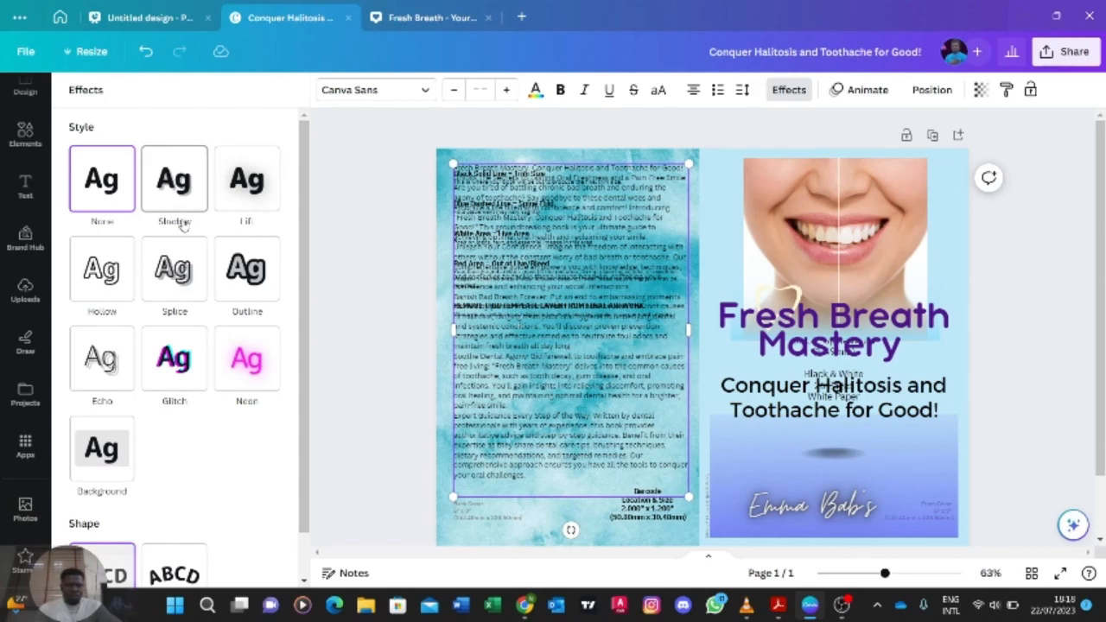
pyautogui.click(173, 180)
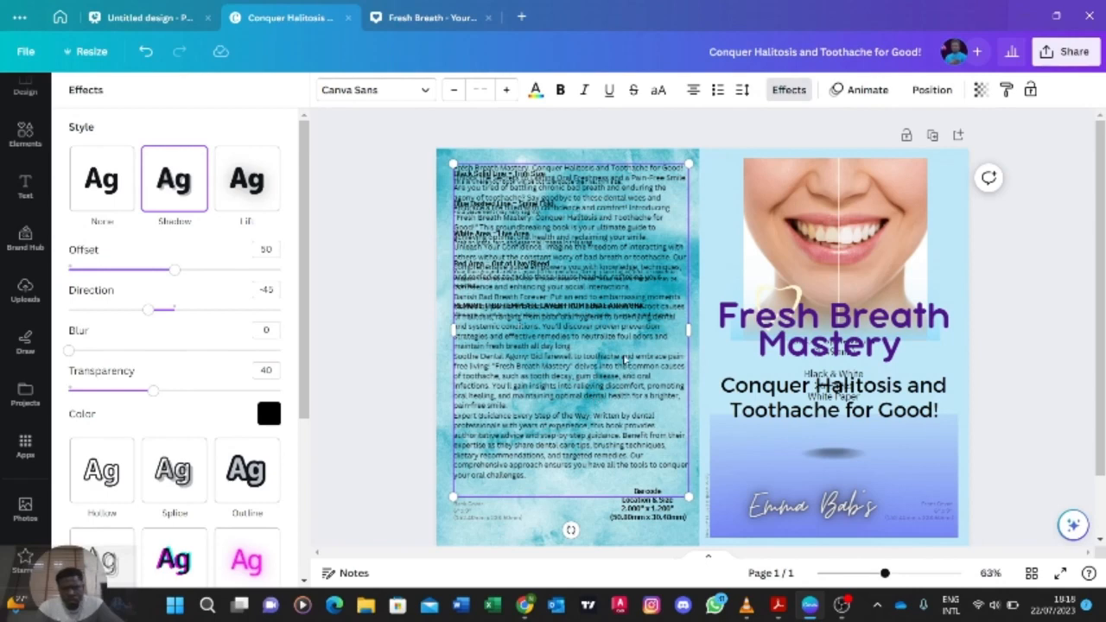
# Set the blurb font size to 13 and make it bold.
pyautogui.click(626, 357)
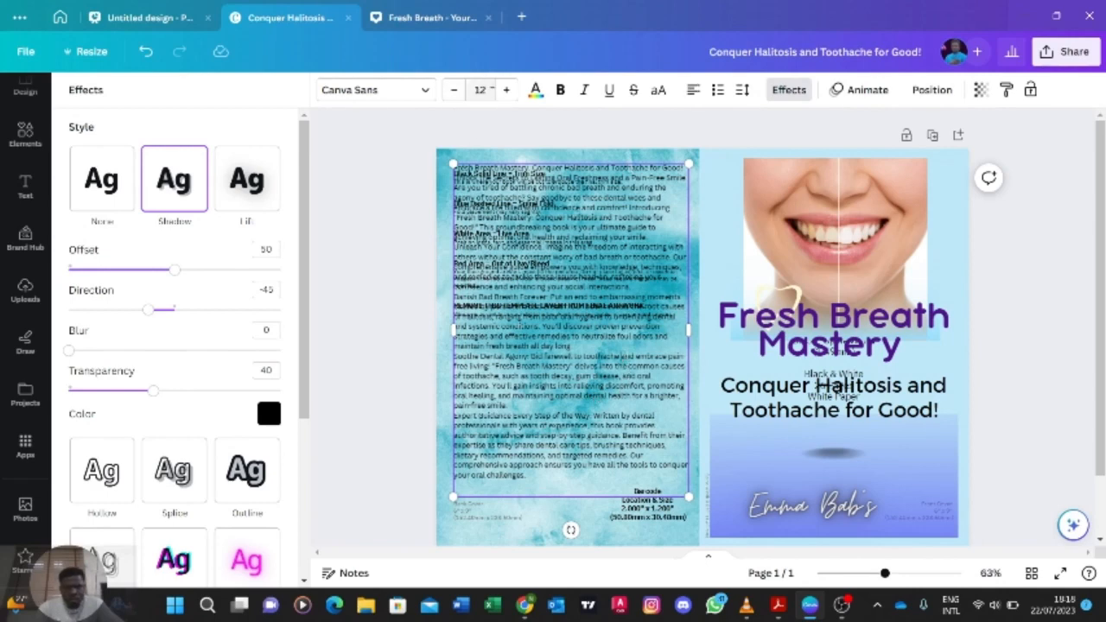
pyautogui.click(505, 92)
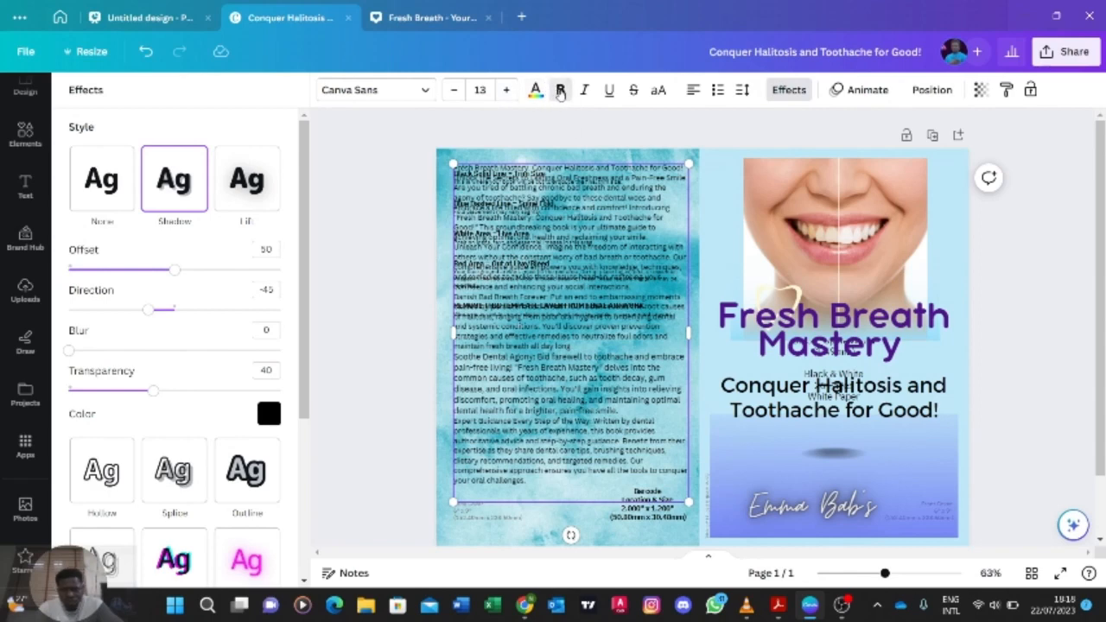
pyautogui.click(560, 91)
pyautogui.click(397, 181)
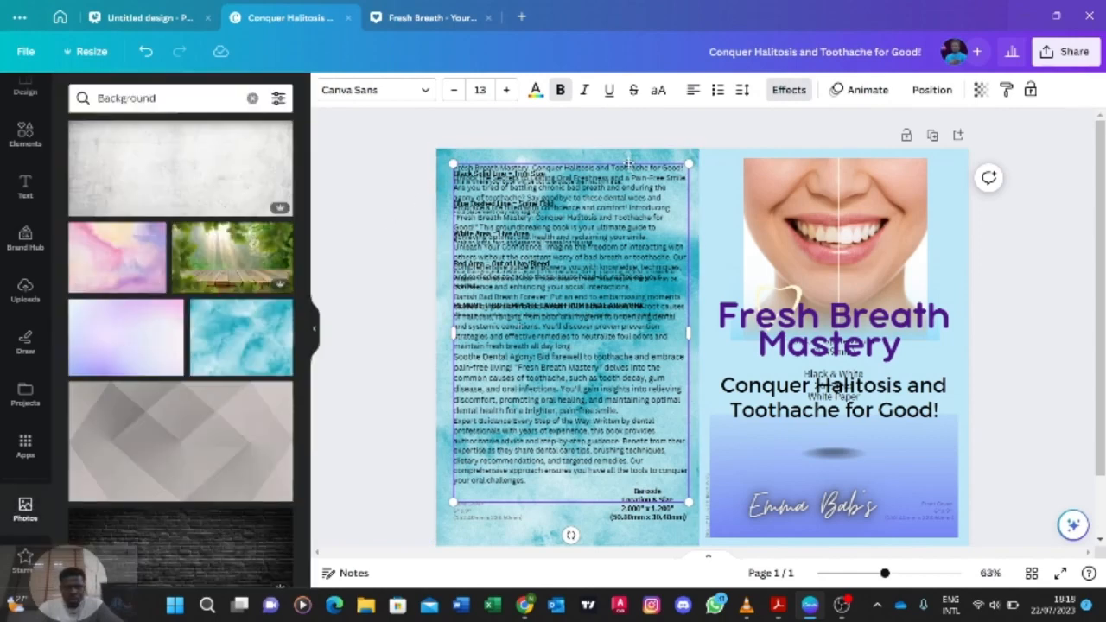
pyautogui.click(705, 197)
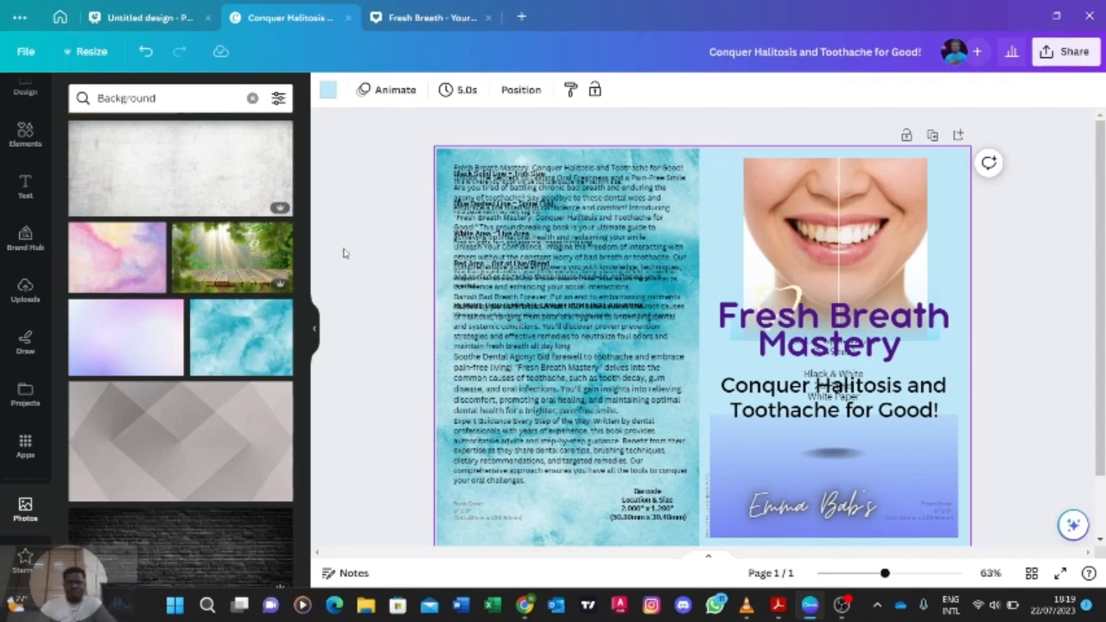
# Switch from the Canva cover to the OBS Studio window.
pyautogui.scroll(-1, 579, 471)
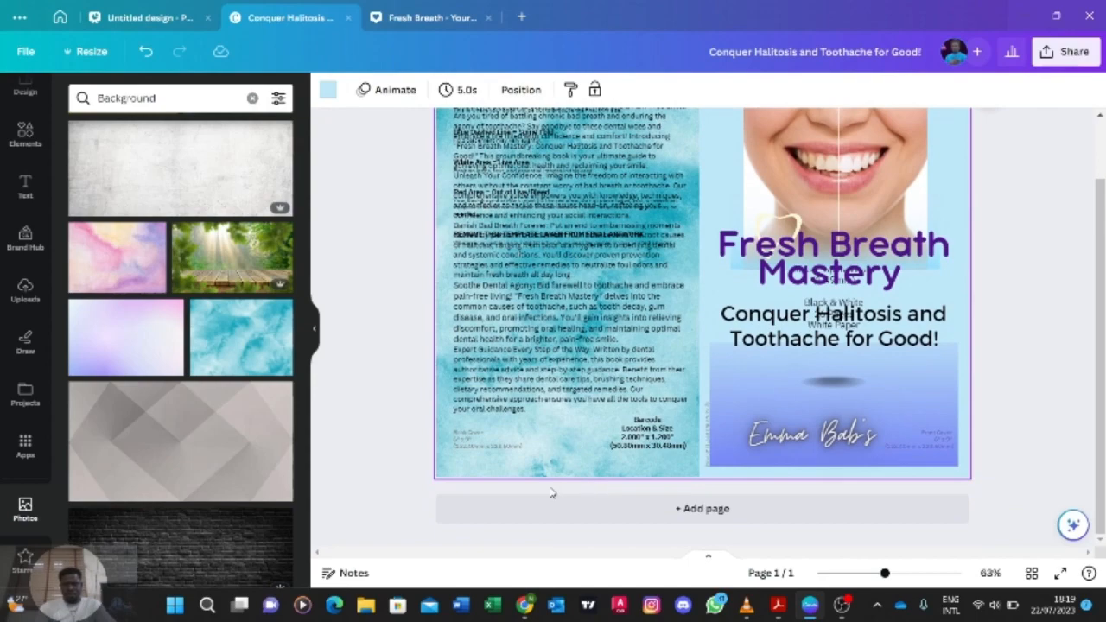
pyautogui.click(841, 605)
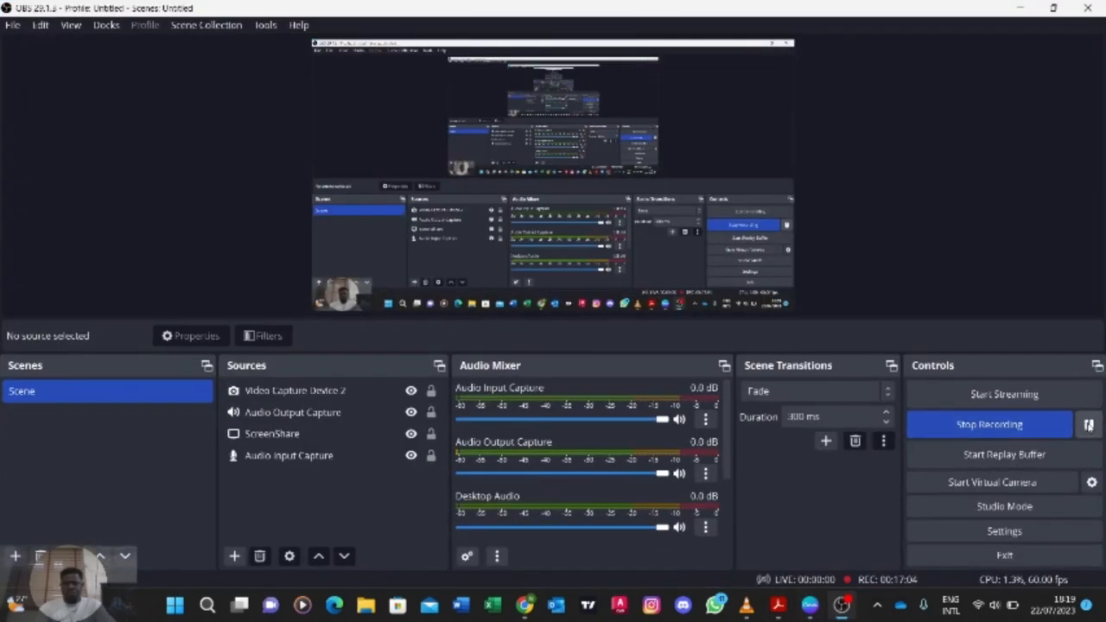
# Switch from OBS Studio back to the Canva cover in Chrome.
pyautogui.click(806, 605)
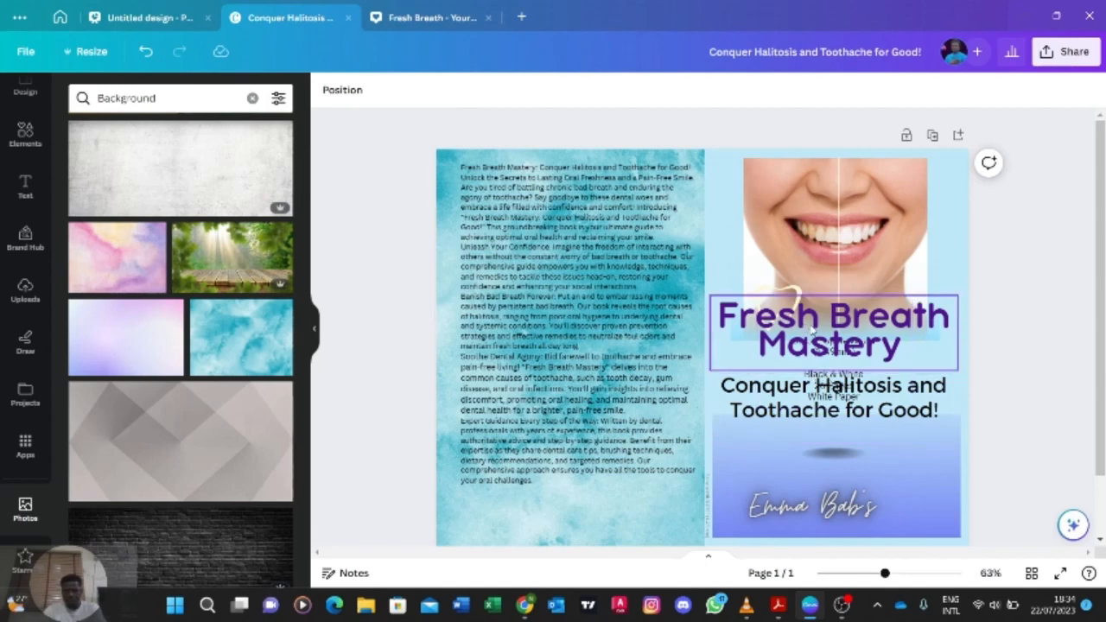
# Delete the small template text box beneath the Fresh Breath Mastery title.
pyautogui.moveTo(830, 336); pyautogui.dragTo(827, 296)
pyautogui.click(849, 355)
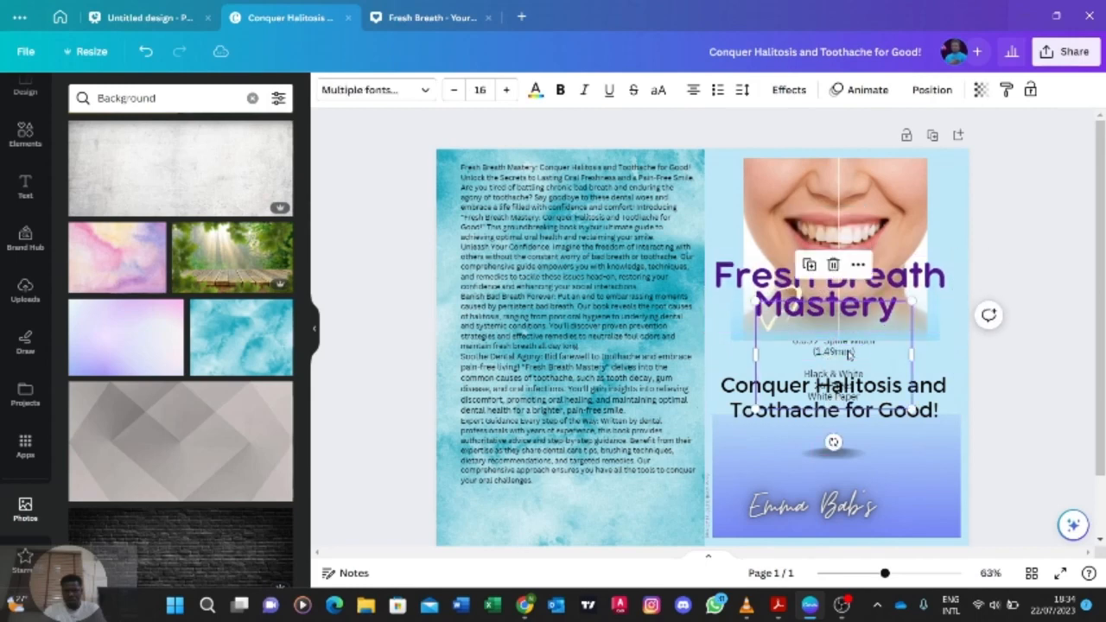
pyautogui.click(833, 266)
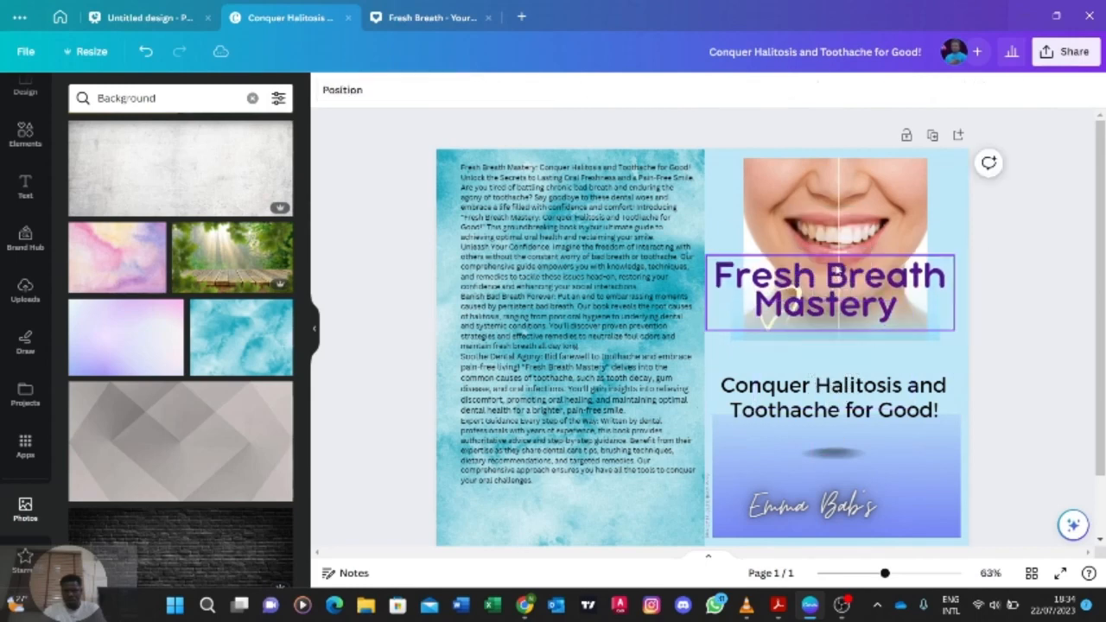
# Position the Fresh Breath Mastery title just above the subtitle.
pyautogui.moveTo(831, 303); pyautogui.dragTo(835, 336)
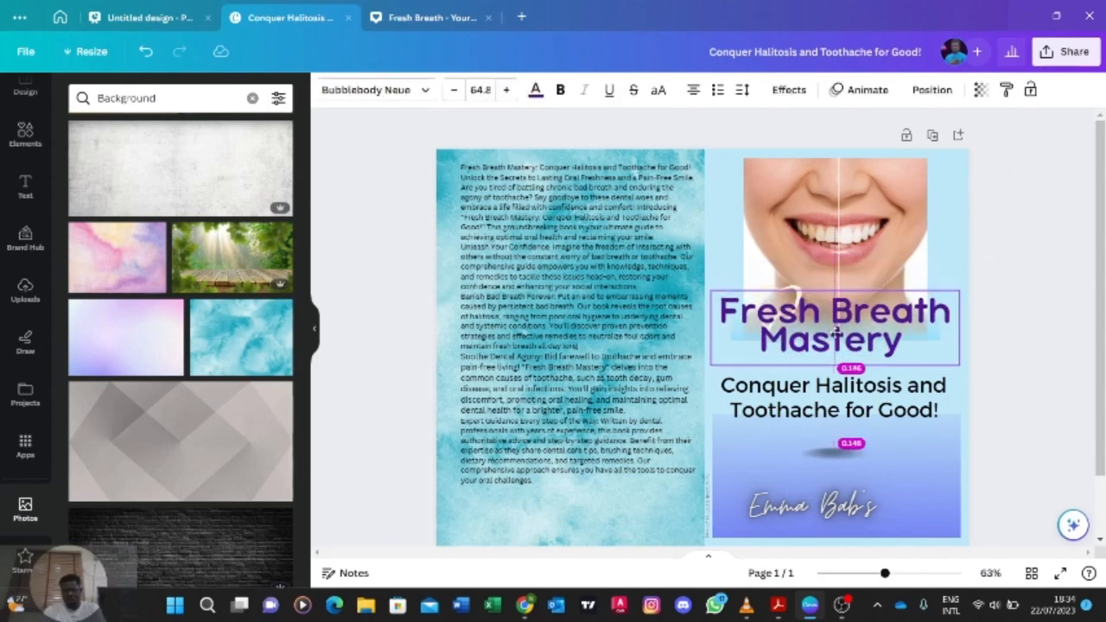
pyautogui.moveTo(836, 333); pyautogui.dragTo(835, 343)
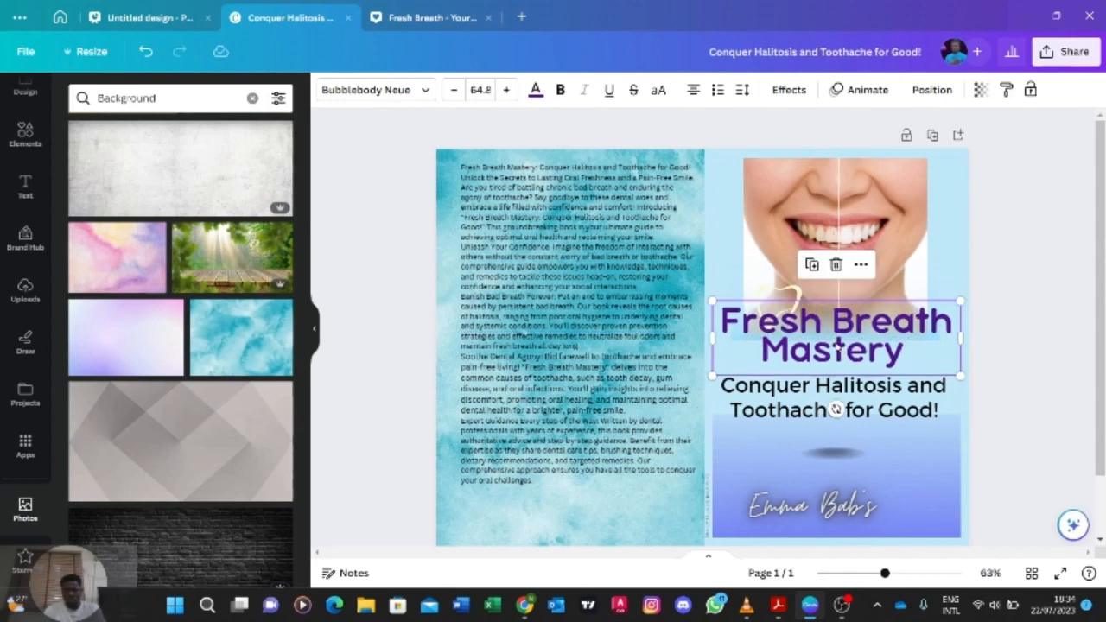
pyautogui.click(720, 227)
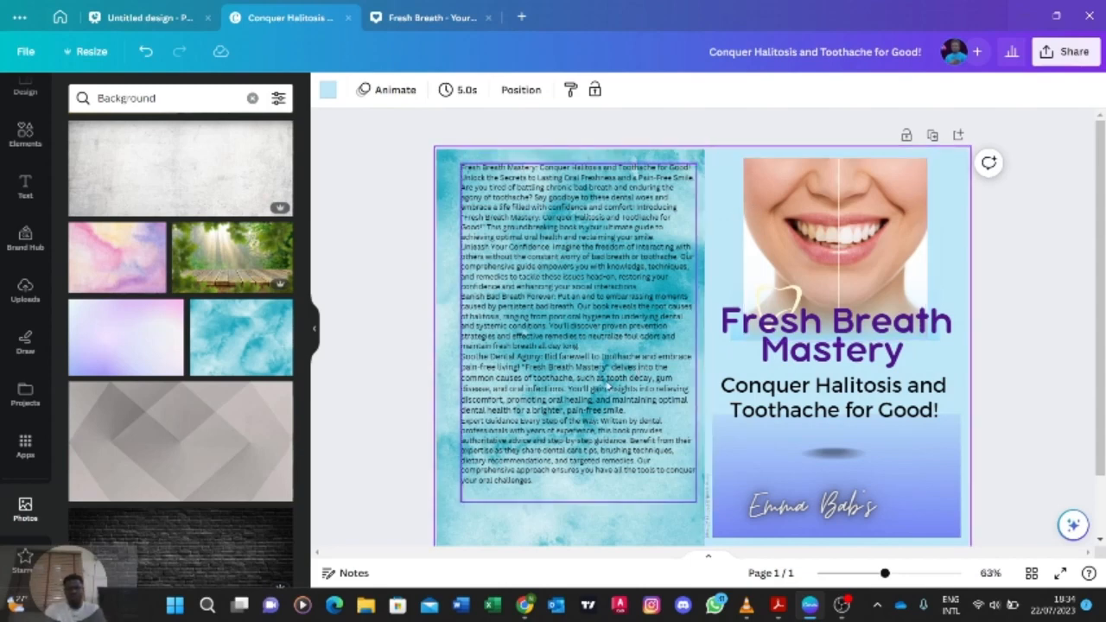
pyautogui.scroll(-1, 560, 461)
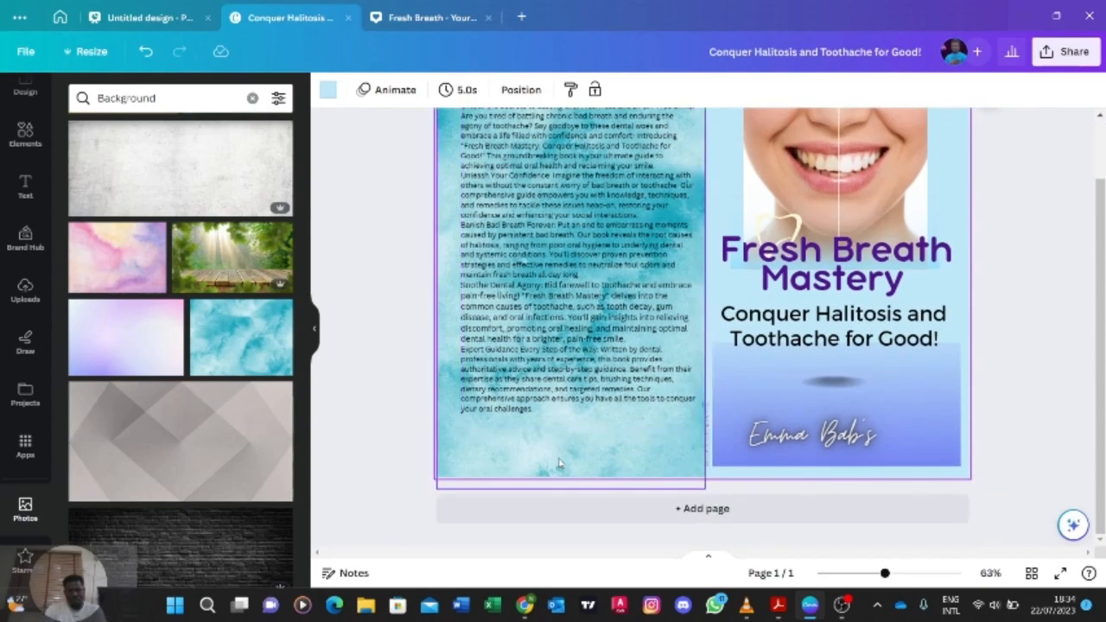
pyautogui.scroll(1, 559, 462)
pyautogui.scroll(-1, 559, 462)
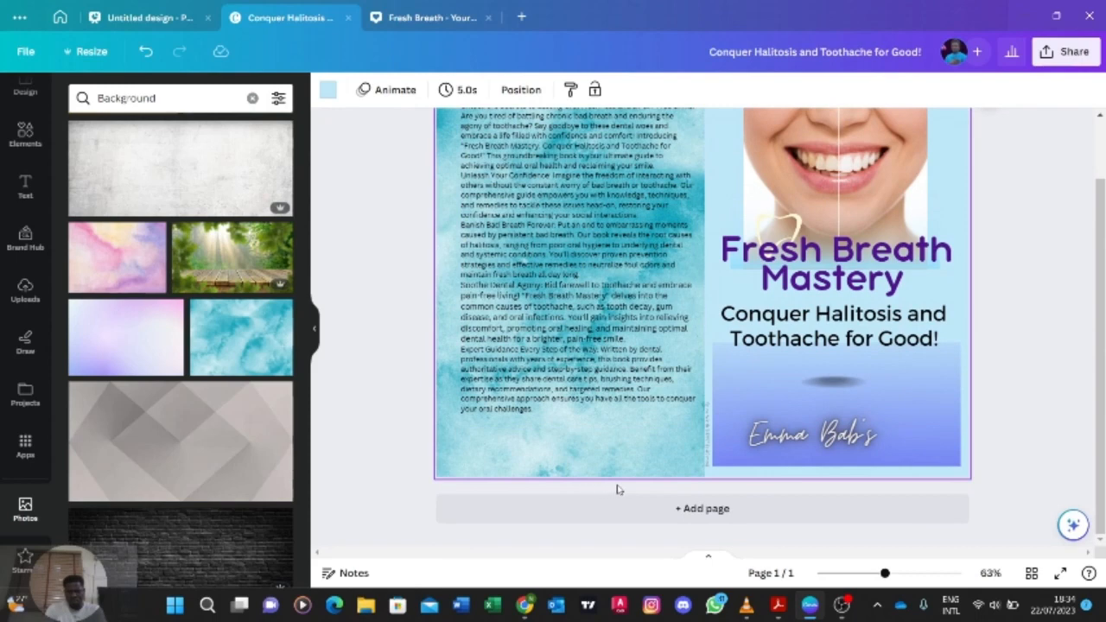
pyautogui.scroll(1, 613, 462)
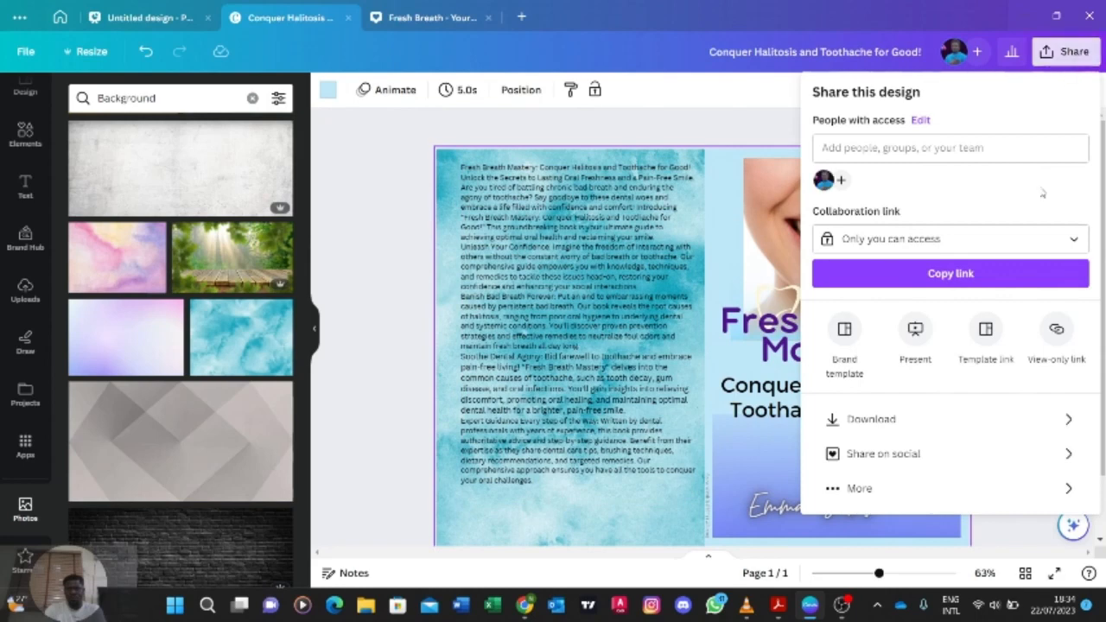
# Open the PNG download options, return from OBS to Canva, and close the Download panel.
pyautogui.click(1068, 419)
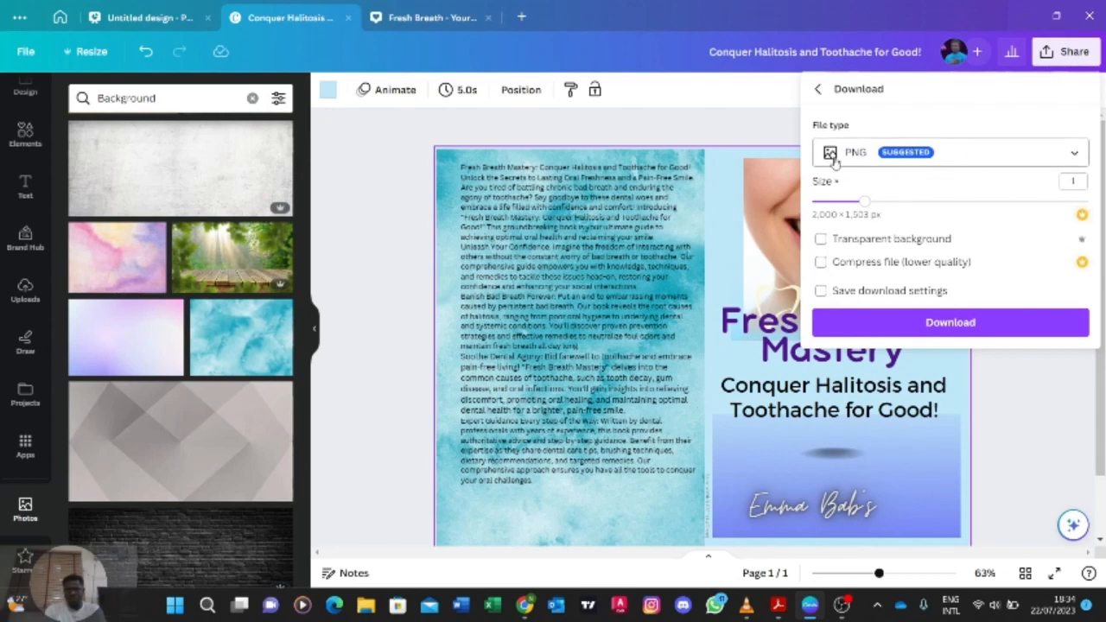
pyautogui.click(845, 607)
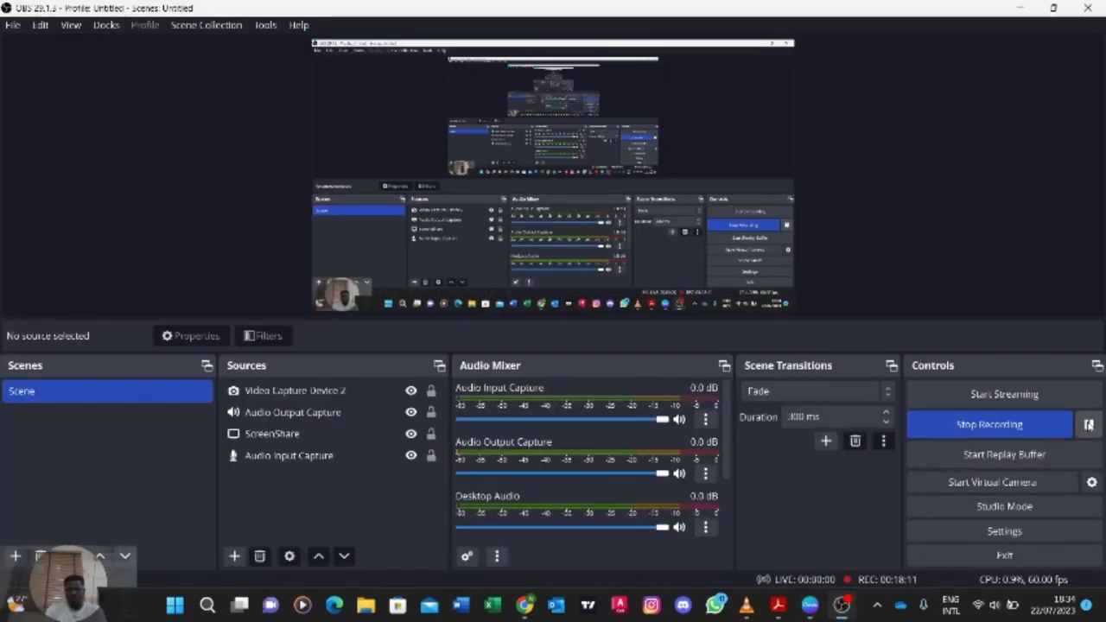
pyautogui.click(810, 607)
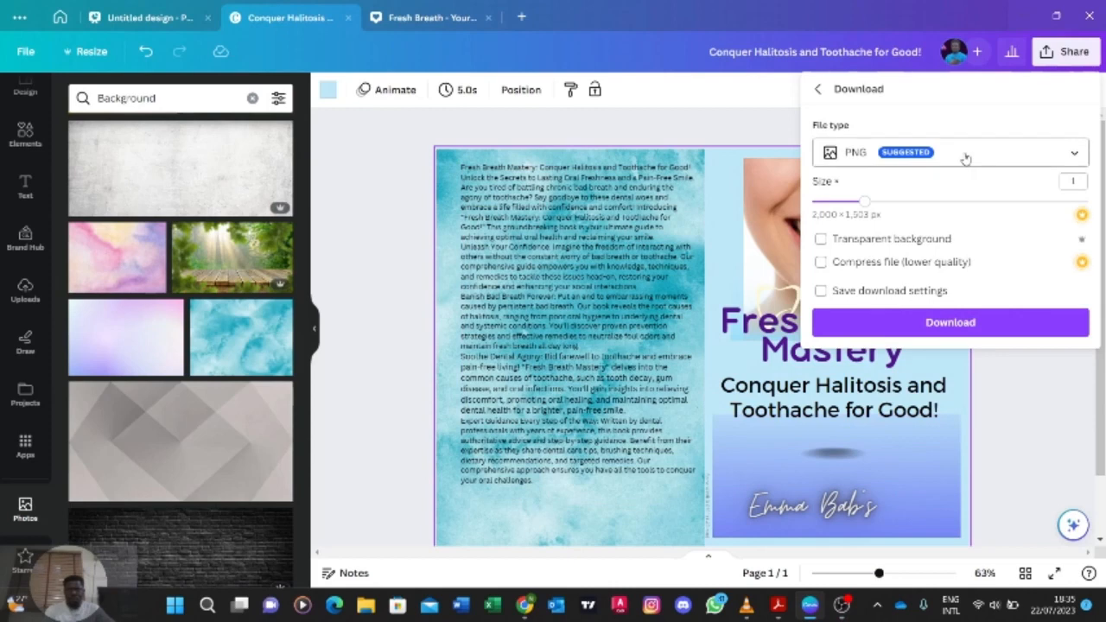
pyautogui.click(765, 133)
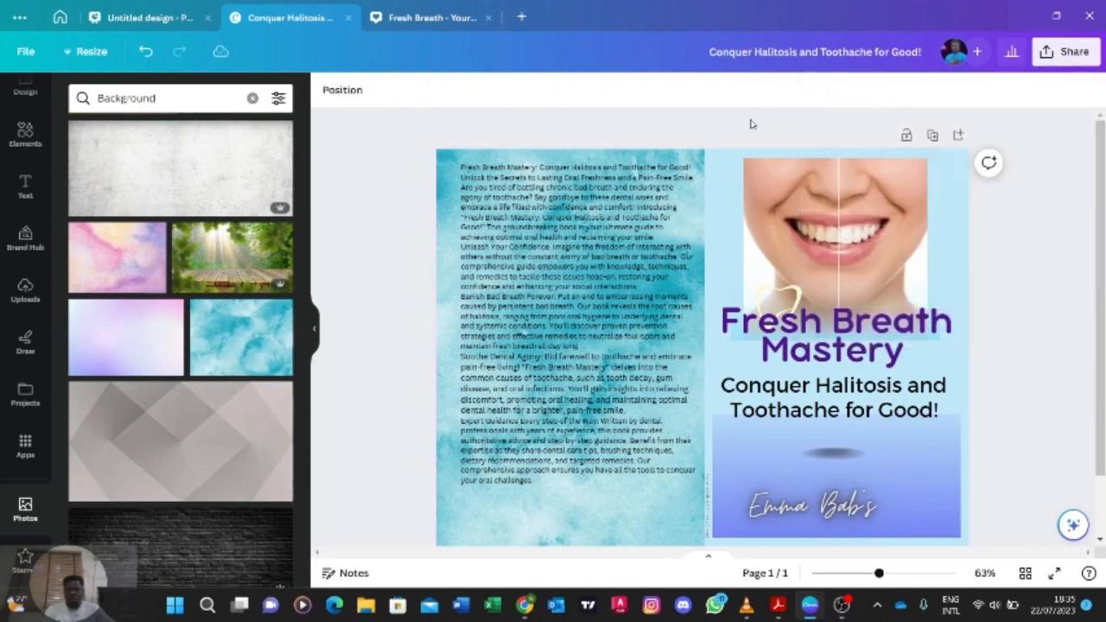
# Lower the blue watercolour back-cover image's transparency to about 77.
pyautogui.click(468, 517)
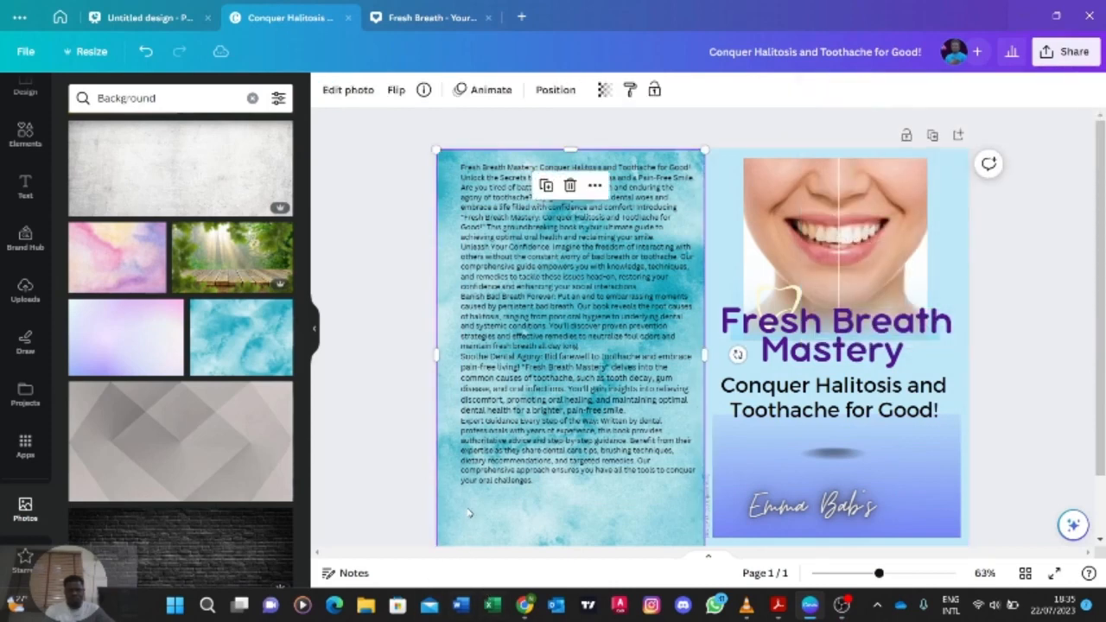
pyautogui.click(603, 90)
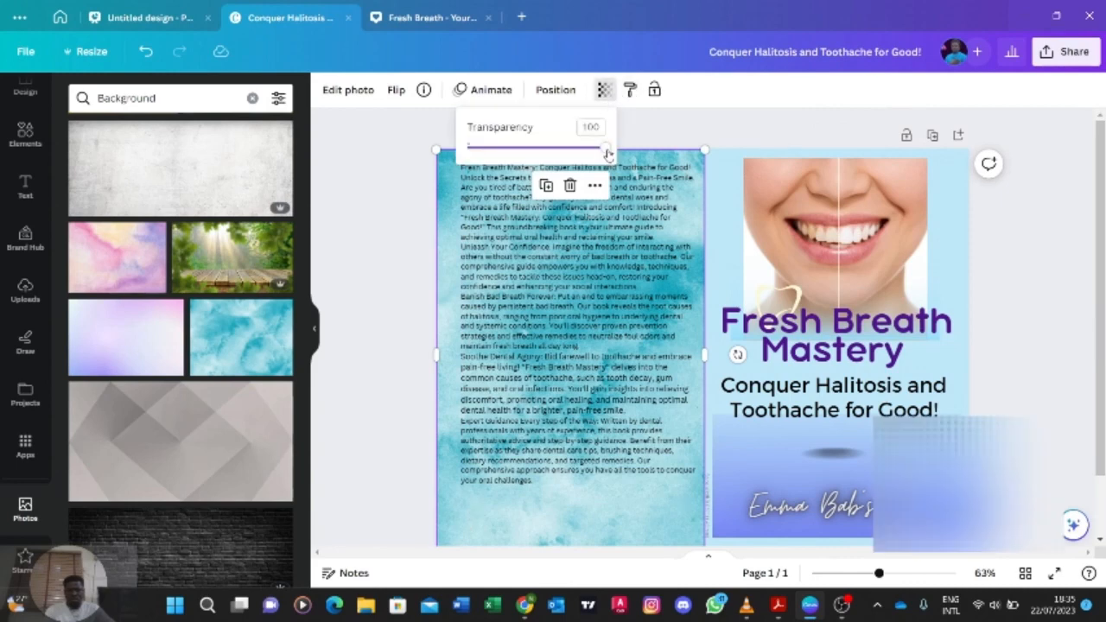
pyautogui.moveTo(608, 152); pyautogui.dragTo(567, 152)
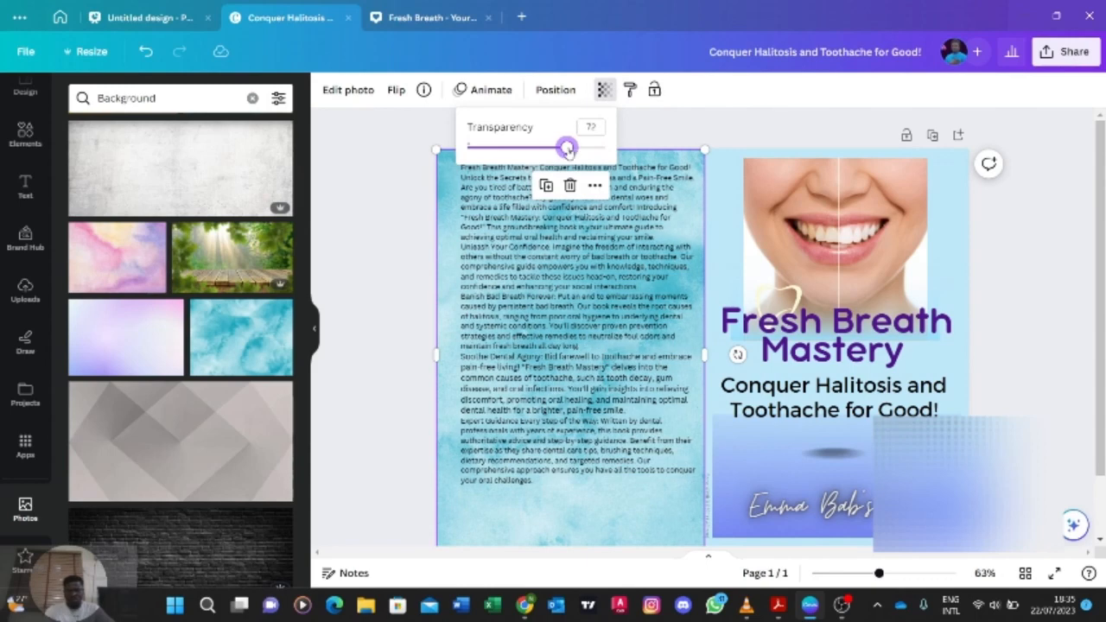
pyautogui.click(396, 192)
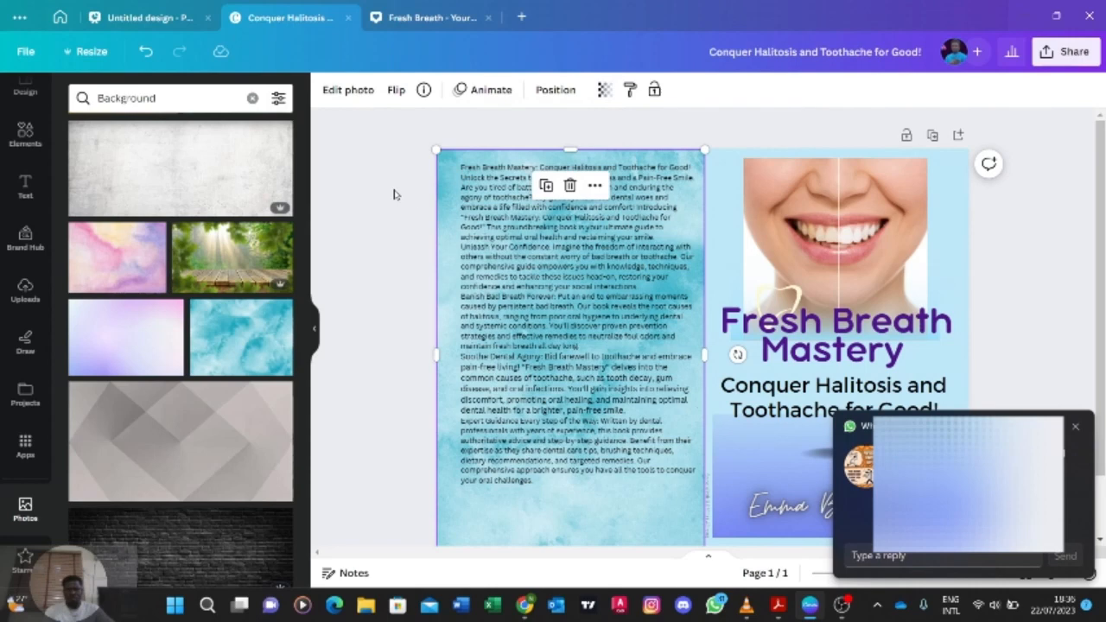
pyautogui.click(1065, 54)
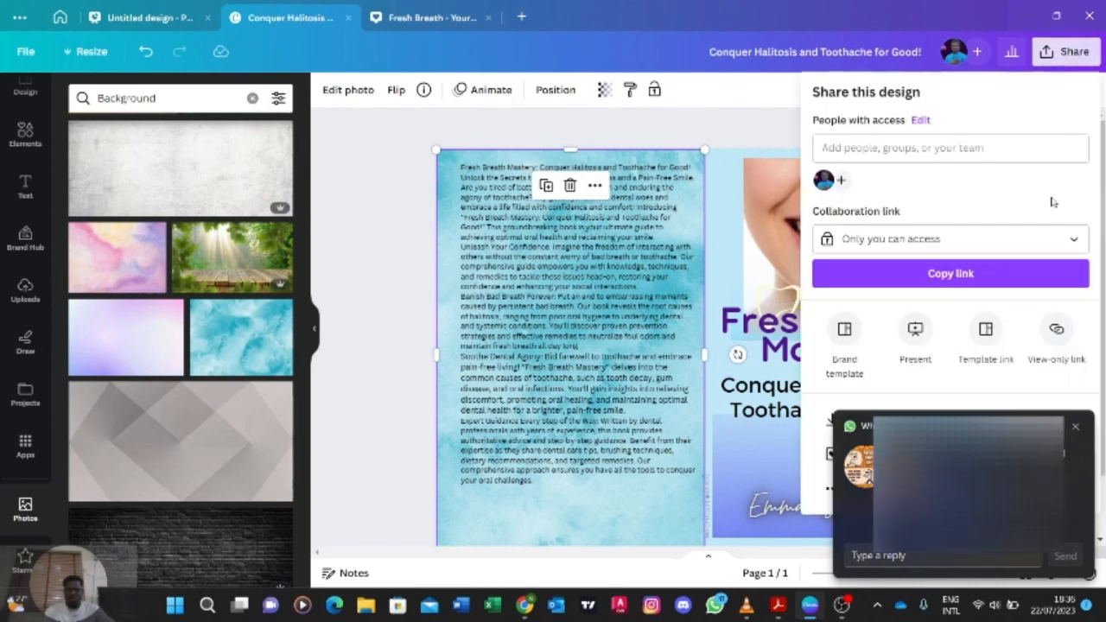
pyautogui.click(1070, 422)
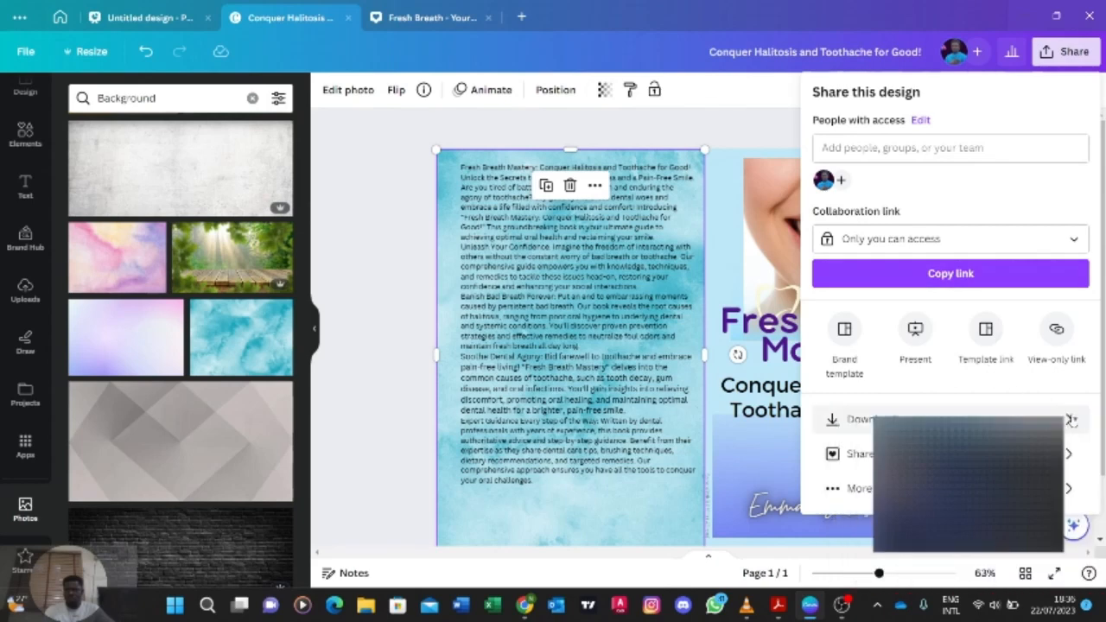
pyautogui.click(1070, 421)
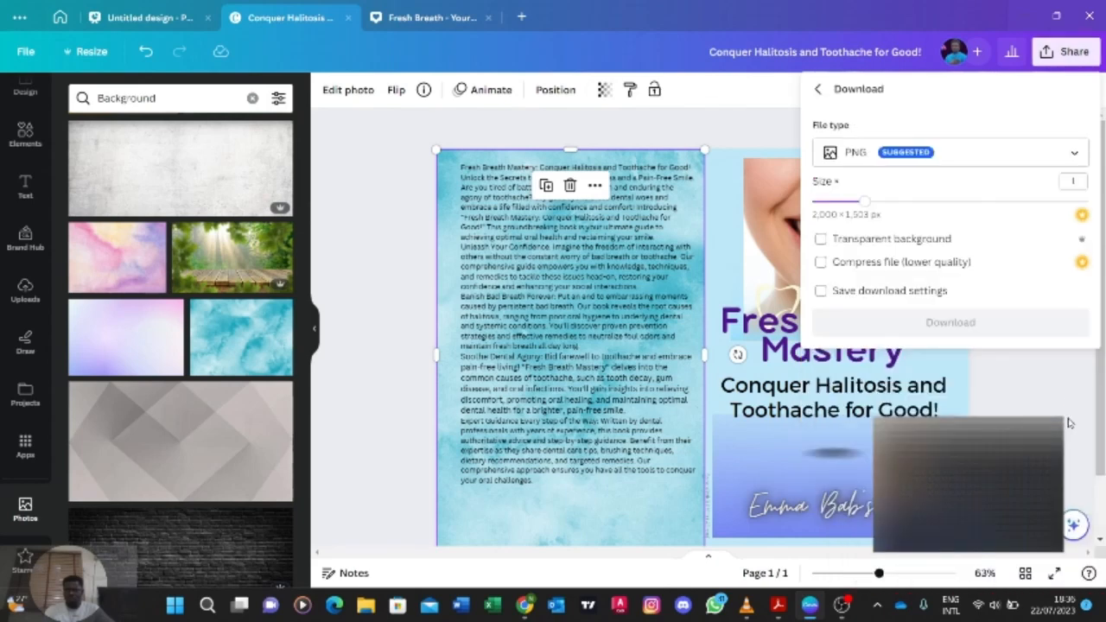
pyautogui.click(1072, 152)
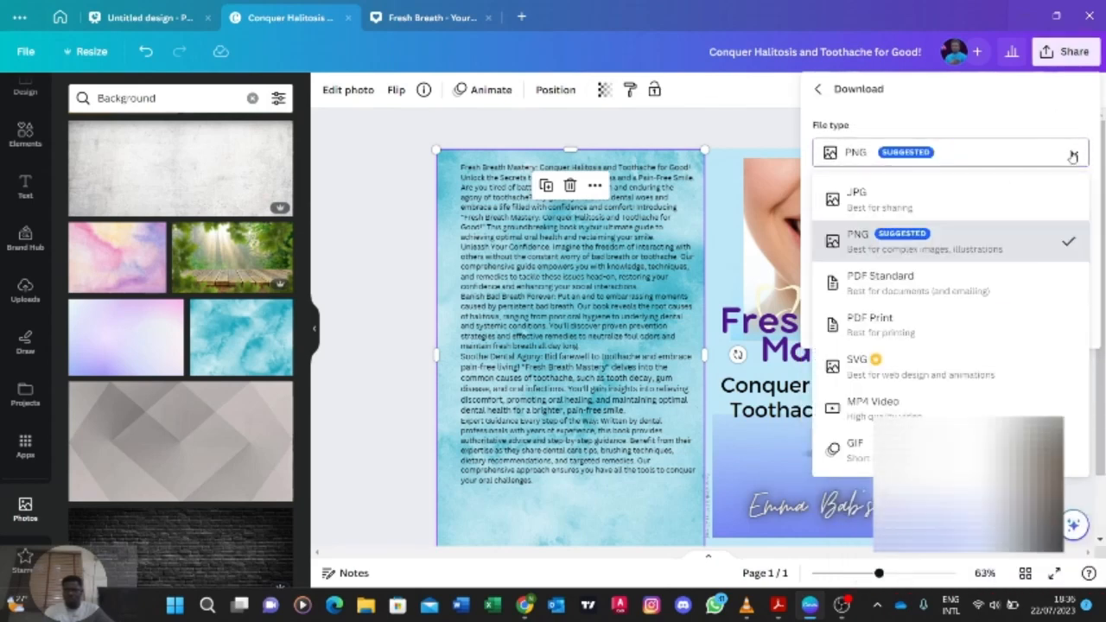
pyautogui.click(899, 328)
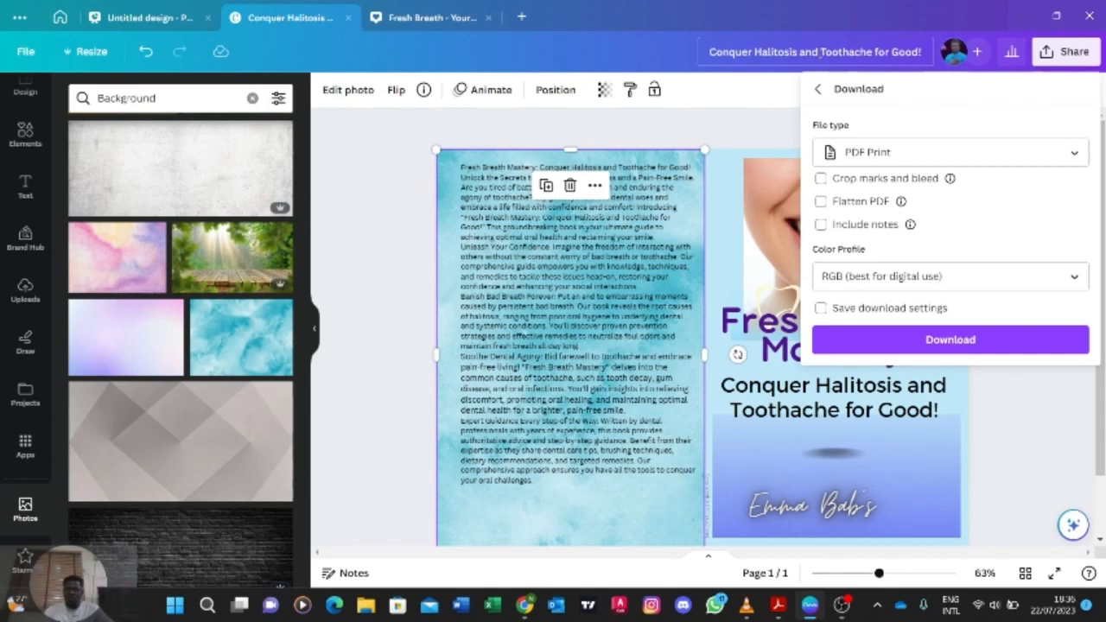
pyautogui.click(820, 54)
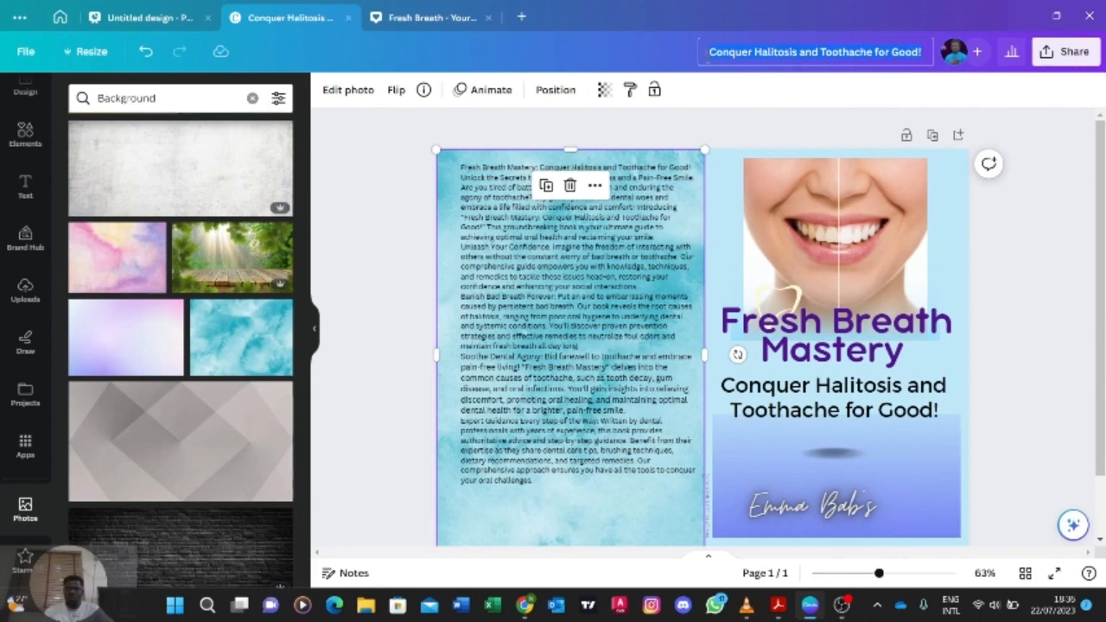
# Retitle the design 'Fresh Breath Mastery', correcting the mistyped letter.
pyautogui.write('Freas')
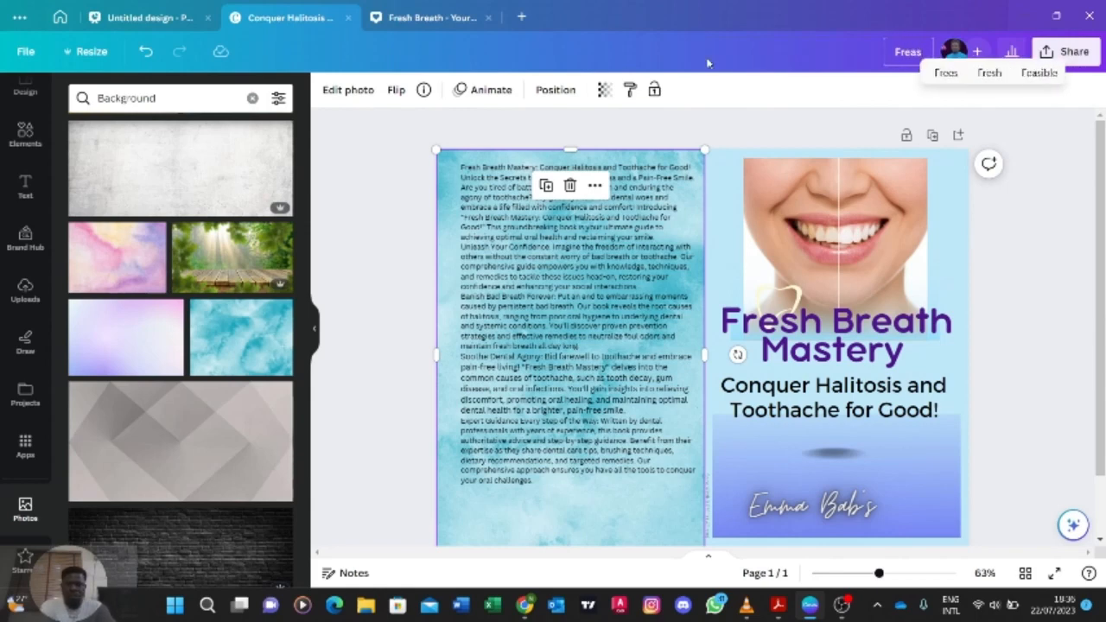
pyautogui.press('BackSpace')
pyautogui.press('BackSpace')
pyautogui.write('s')
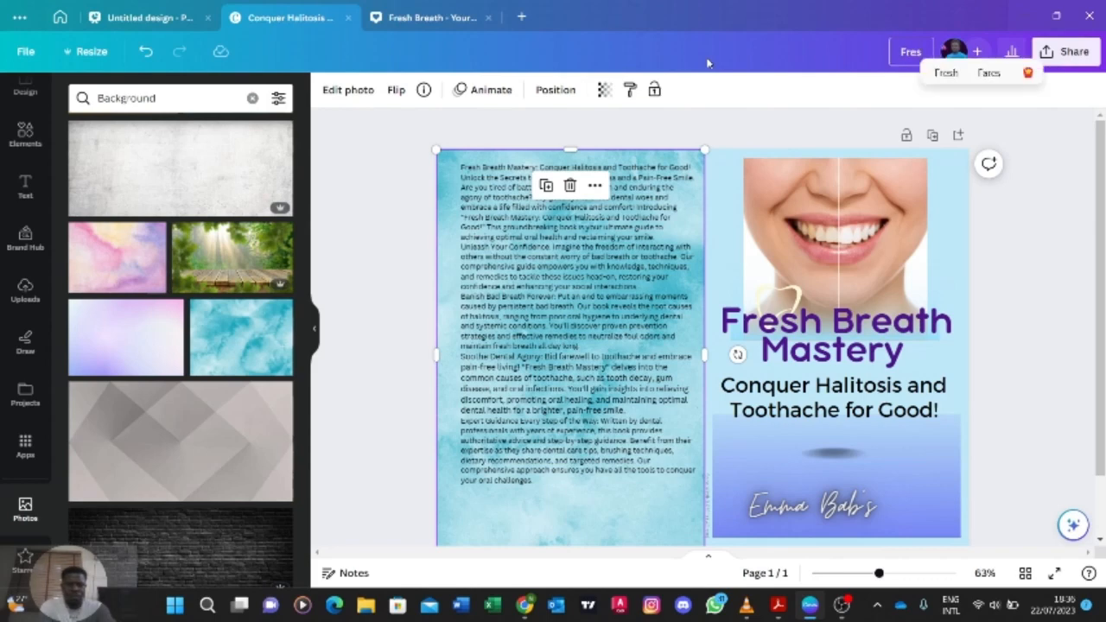
pyautogui.write('h')
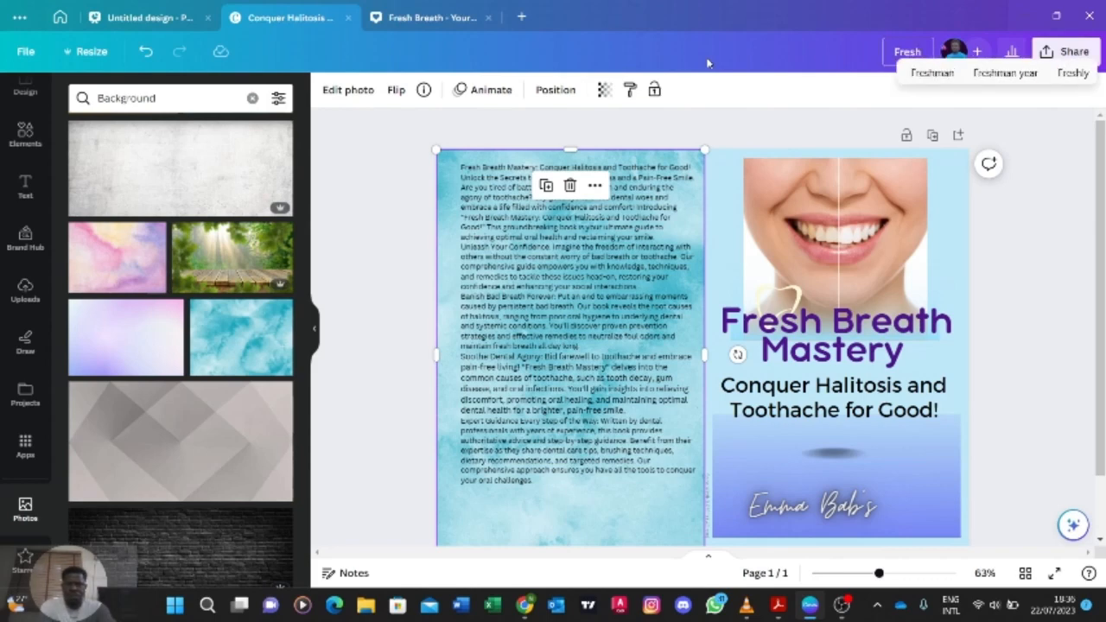
pyautogui.write(' Bre')
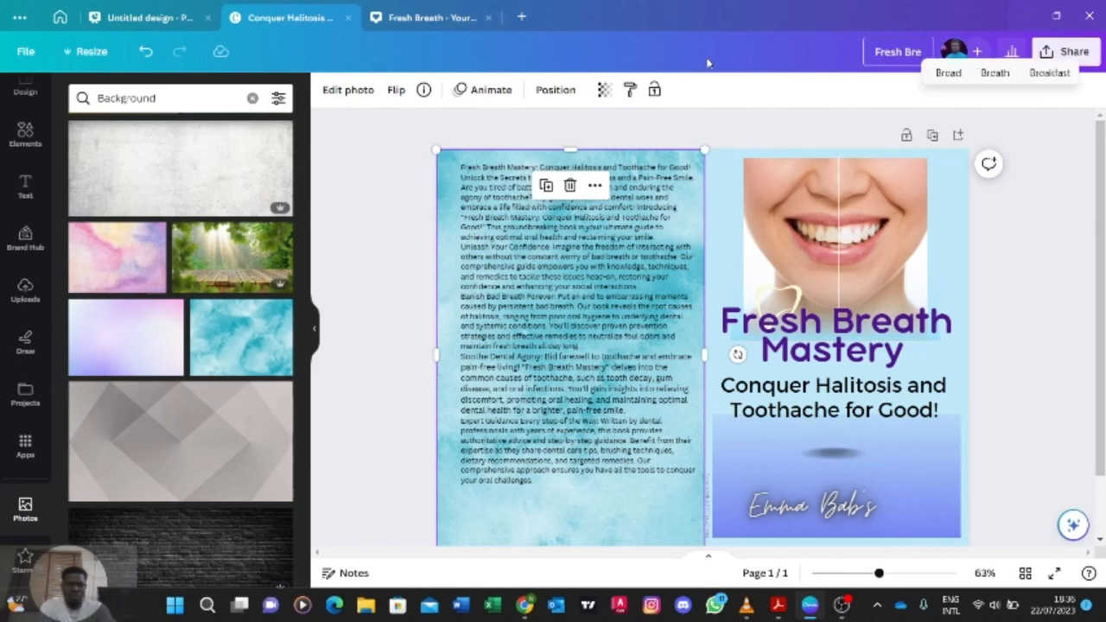
pyautogui.write('ath Mast')
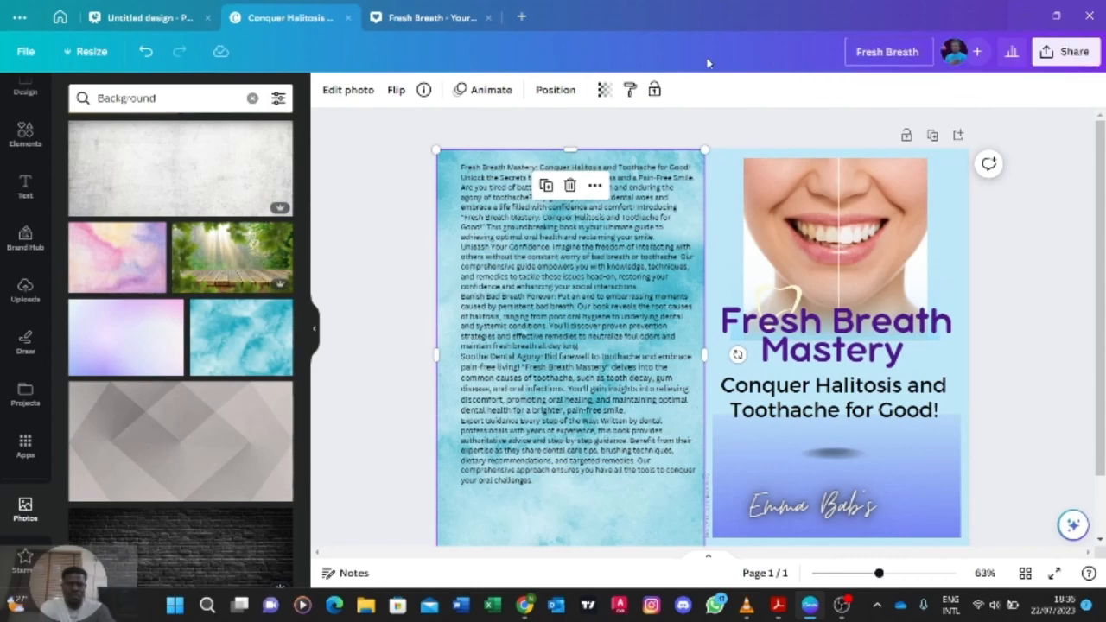
pyautogui.write('ery')
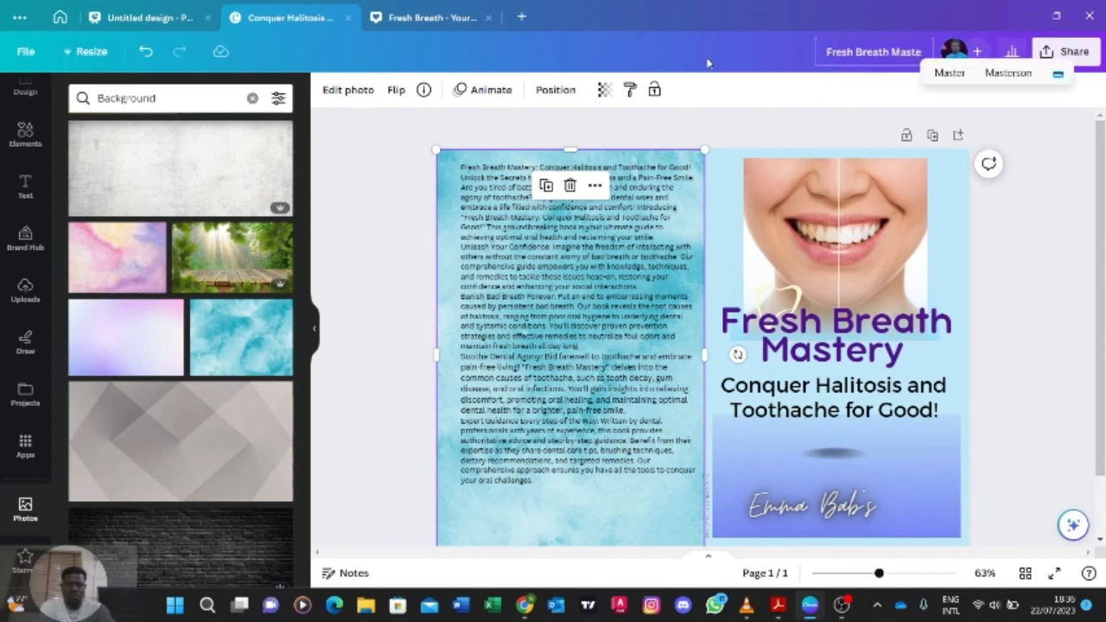
pyautogui.click(839, 91)
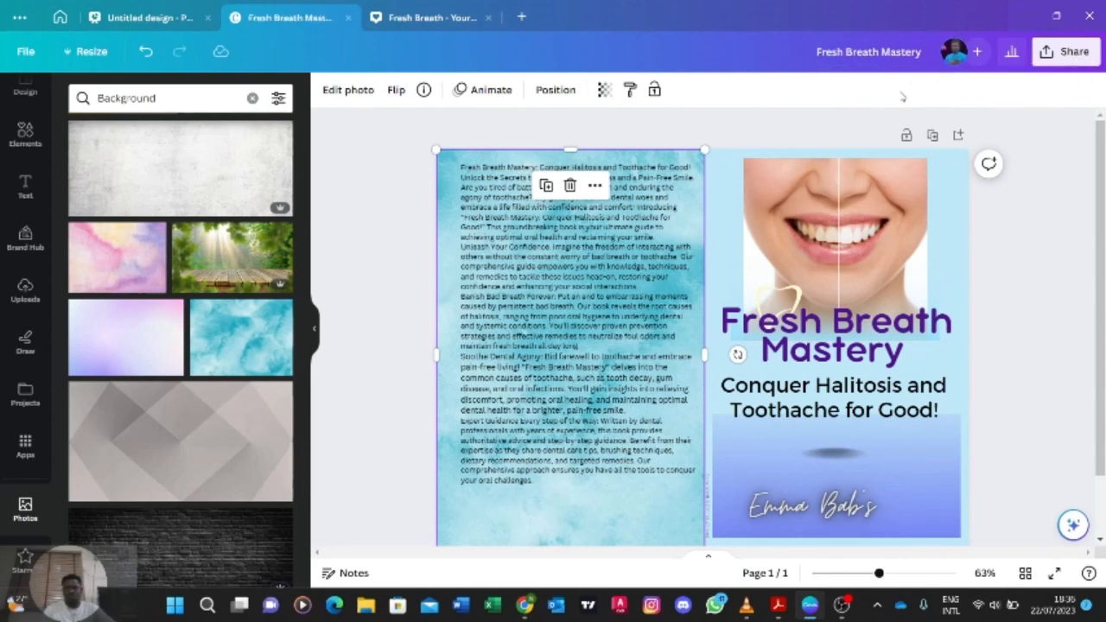
# Download the cover with PDF Print as the file type.
pyautogui.click(1069, 52)
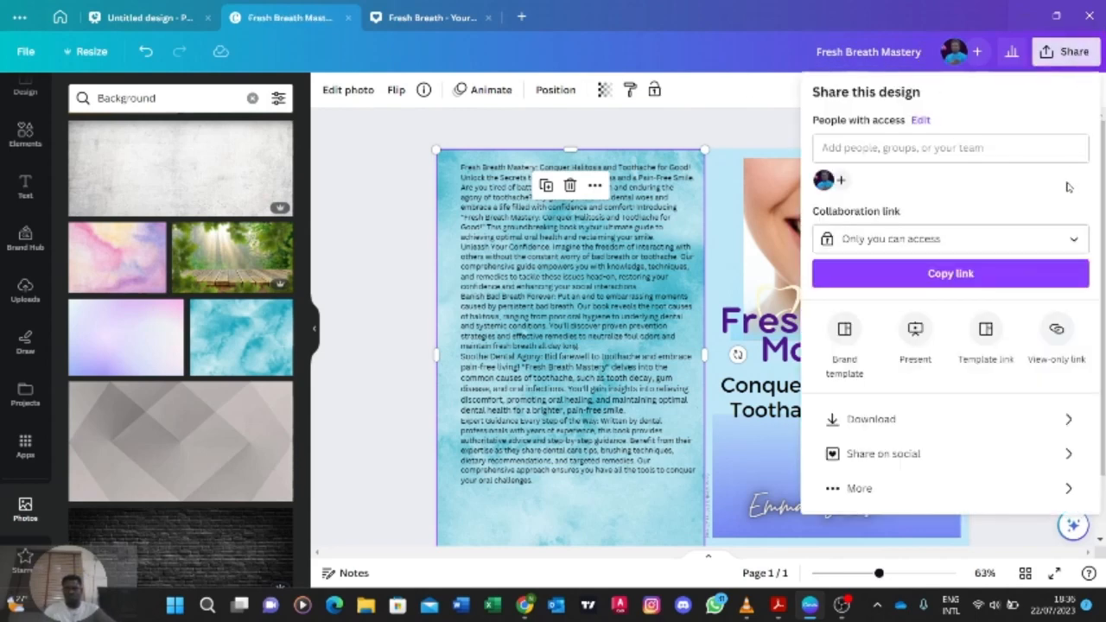
pyautogui.click(1067, 419)
pyautogui.click(1009, 148)
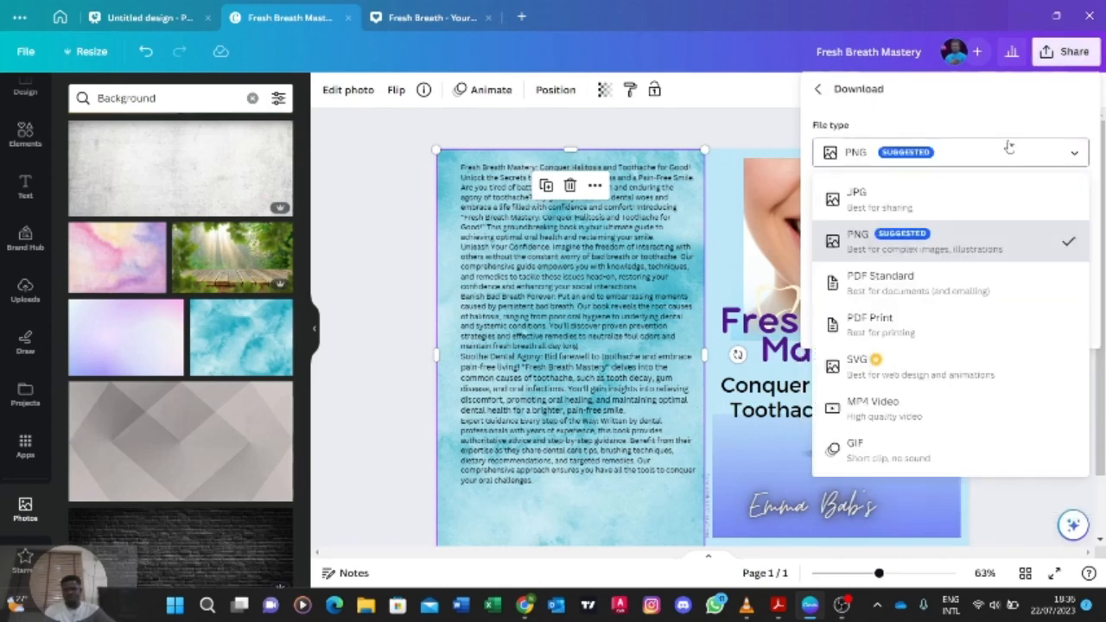
pyautogui.click(919, 327)
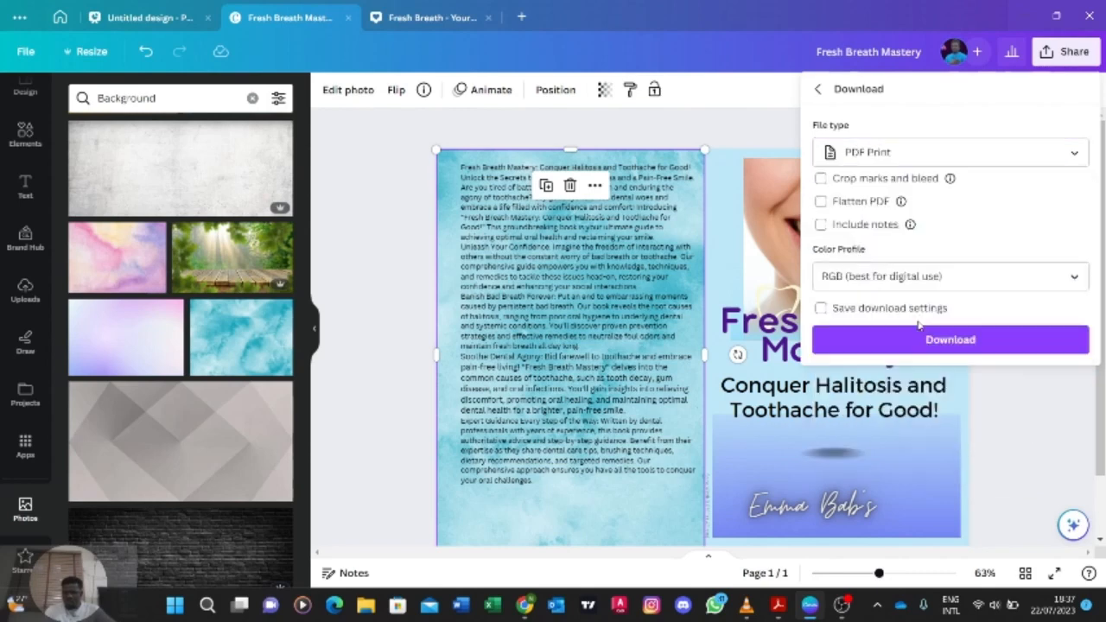
pyautogui.click(975, 341)
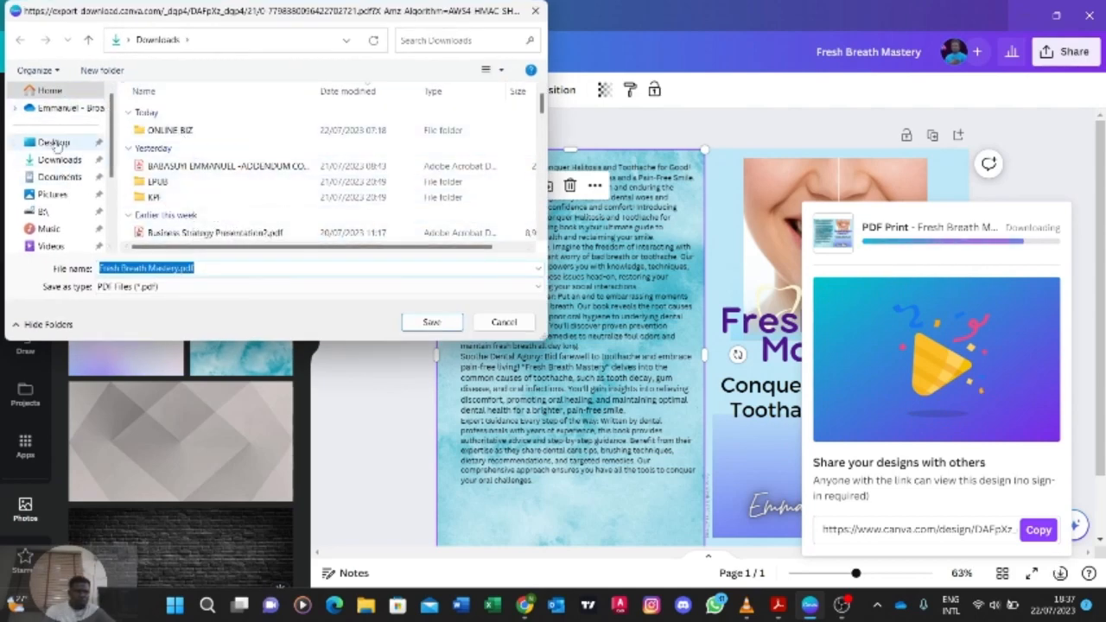
# Save Fresh Breath Mastery.pdf into Desktop > Amazon KDP > Fresh Breath and dismiss the download panel.
pyautogui.click(56, 145)
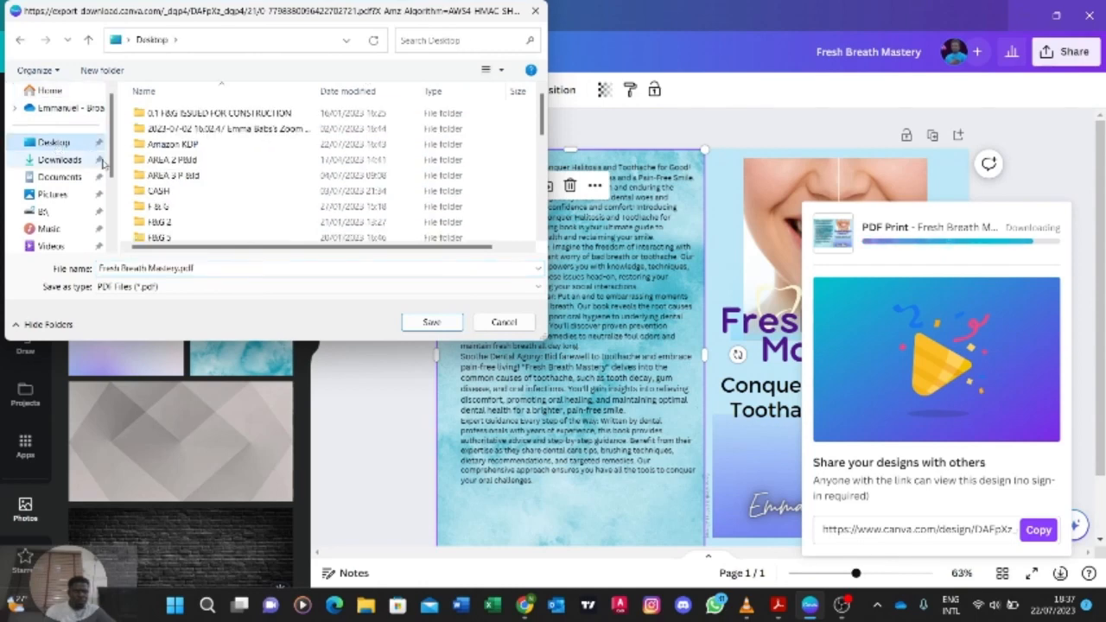
pyautogui.scroll(-1, 182, 203)
pyautogui.scroll(-6, 181, 203)
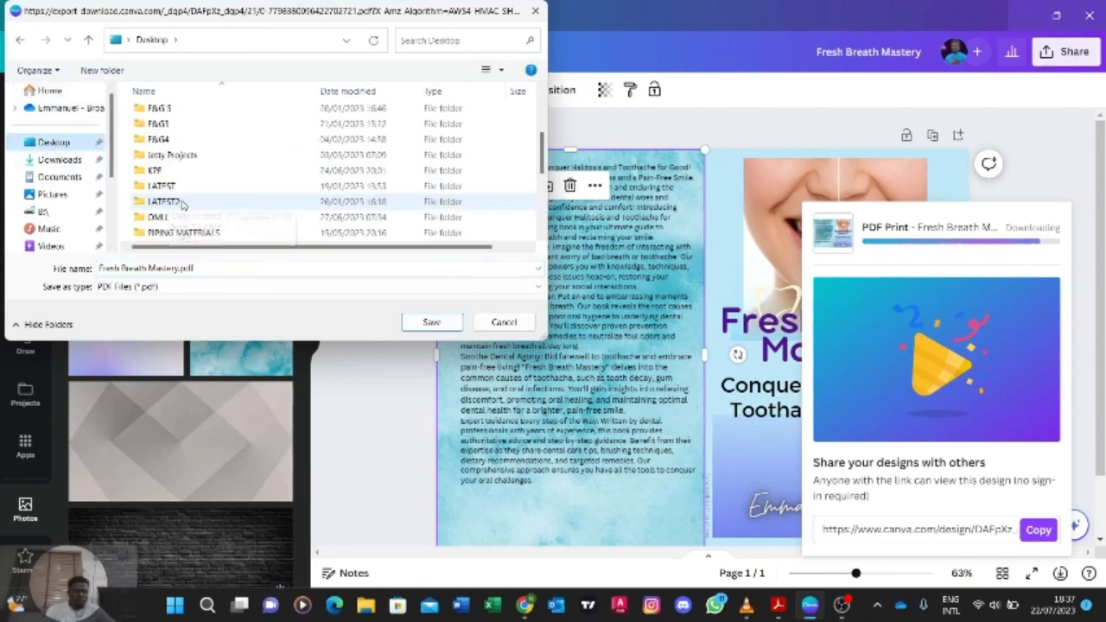
pyautogui.scroll(-2, 183, 202)
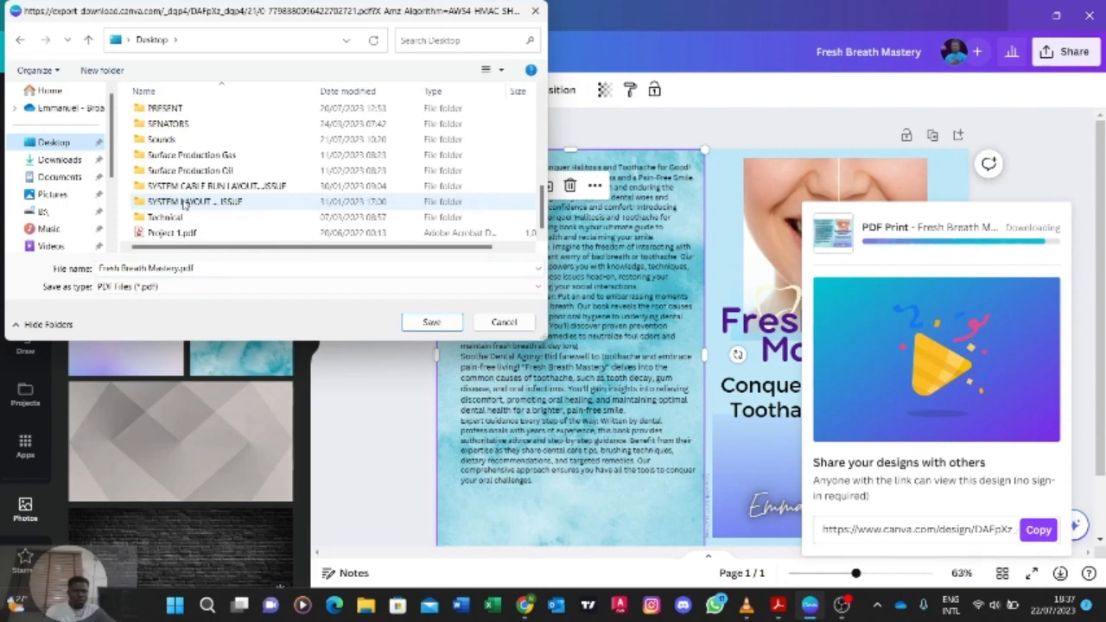
pyautogui.scroll(4, 183, 203)
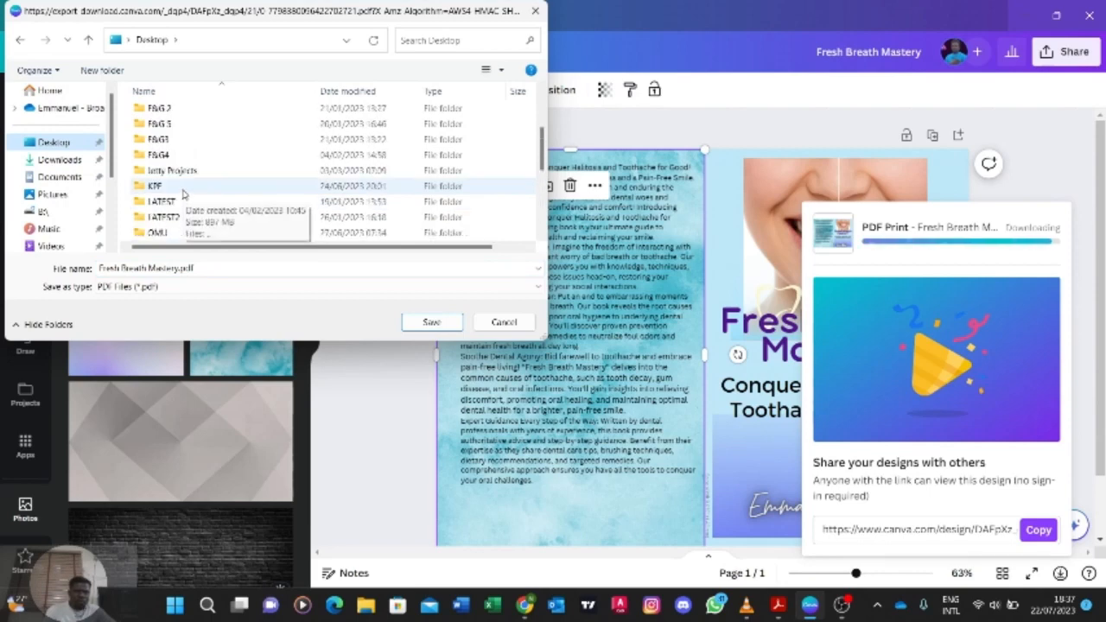
pyautogui.scroll(3, 183, 198)
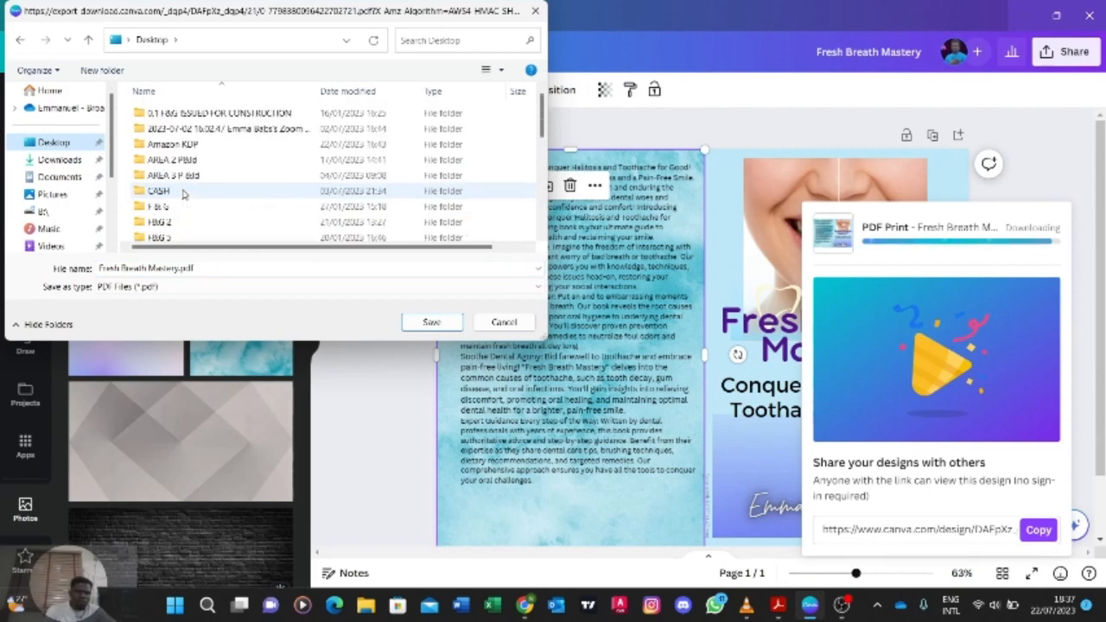
pyautogui.doubleClick(171, 145)
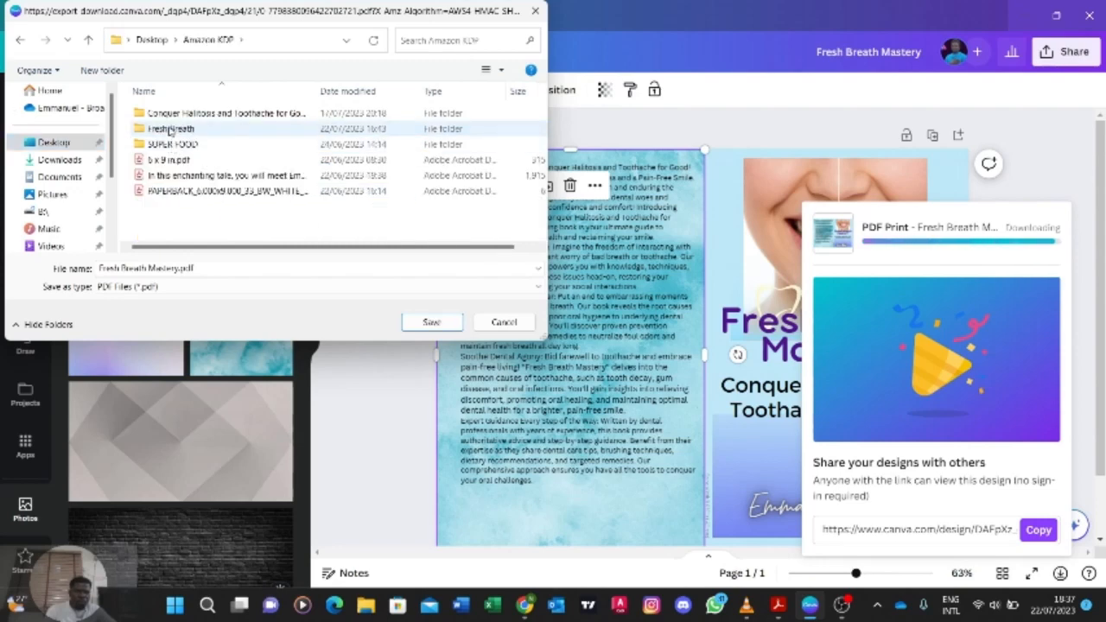
pyautogui.click(170, 130)
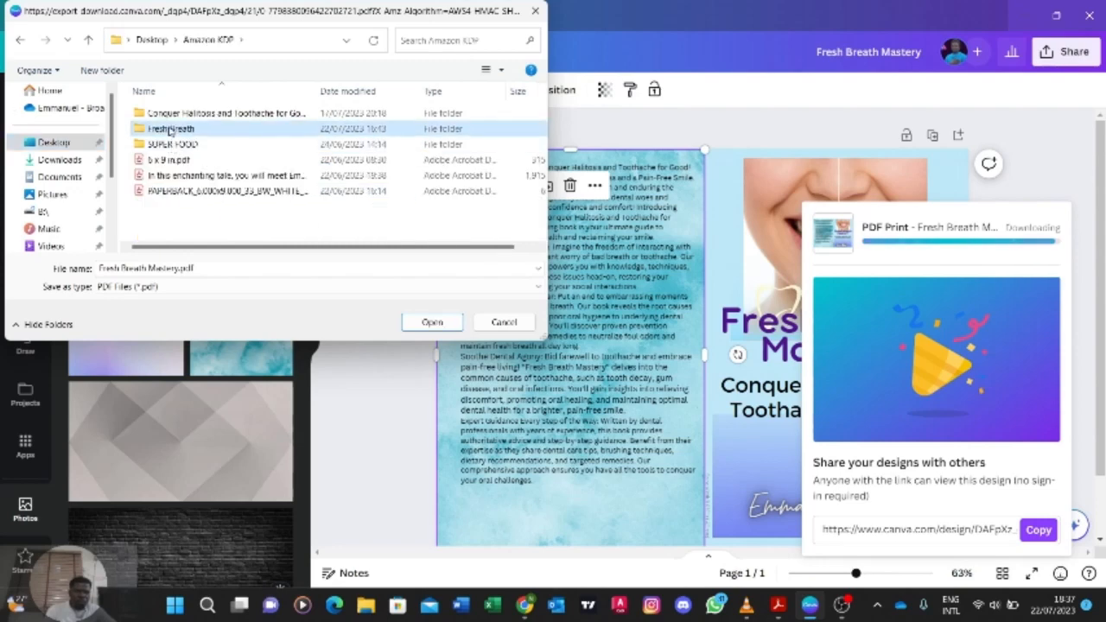
pyautogui.click(430, 322)
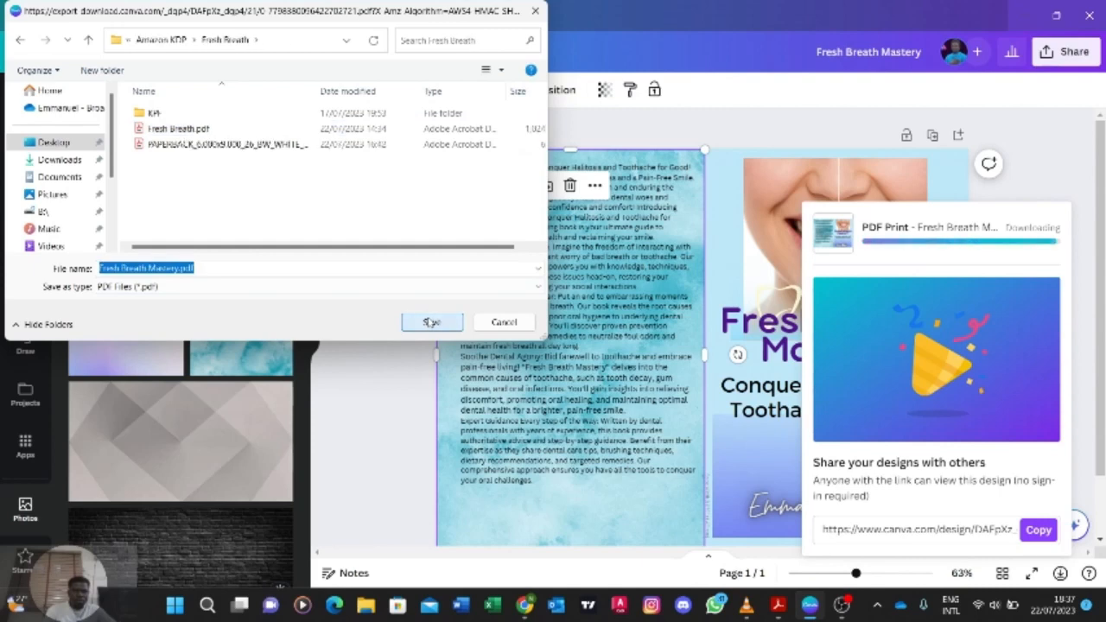
pyautogui.click(431, 322)
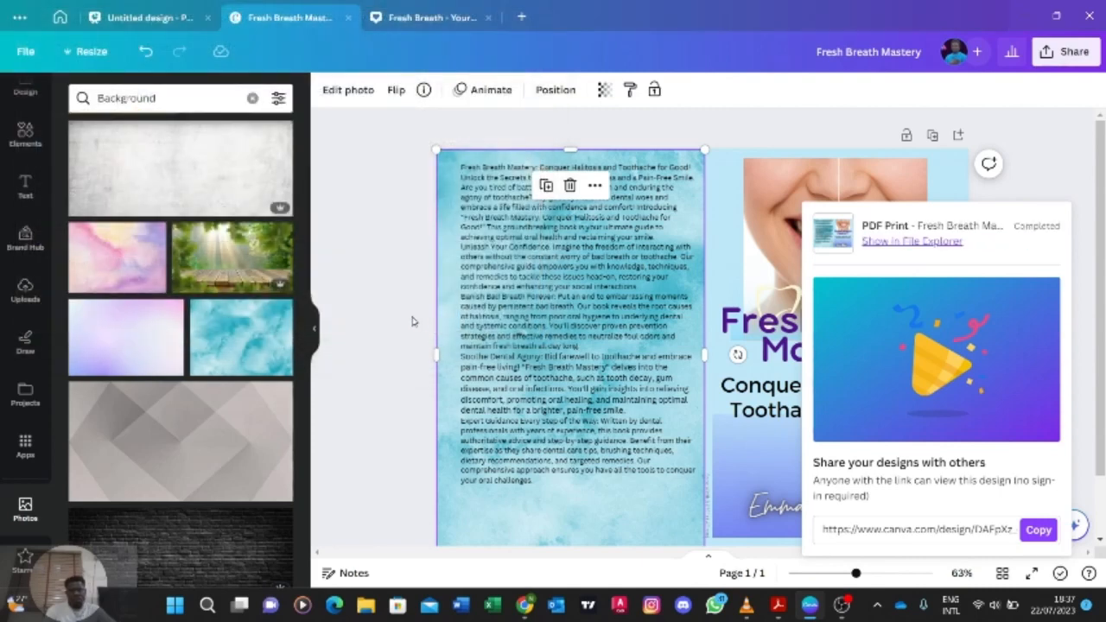
pyautogui.click(389, 312)
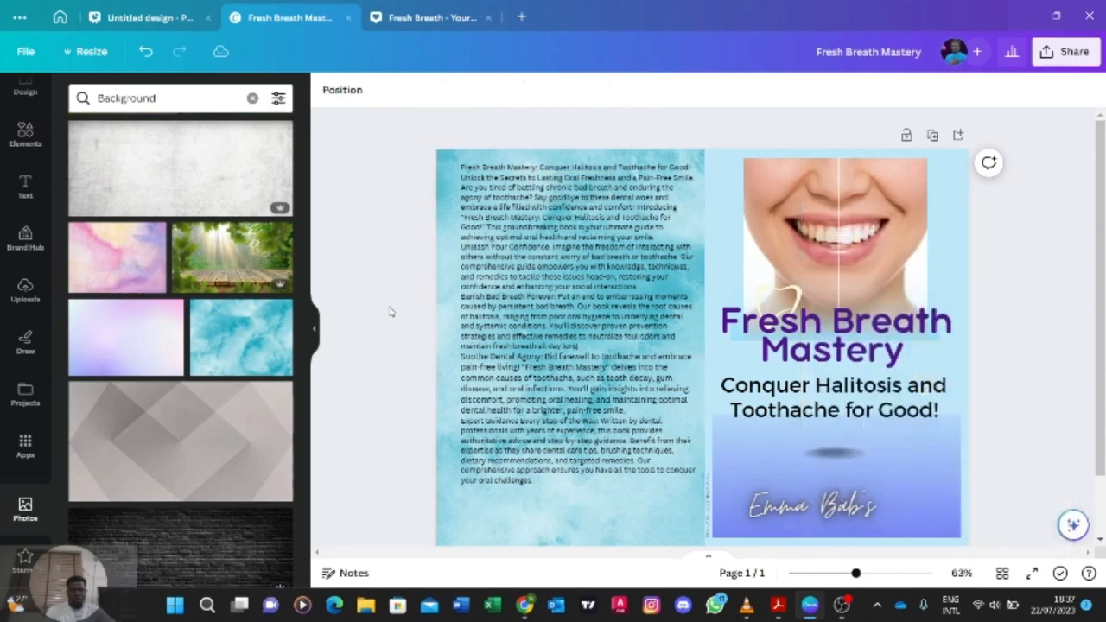
# Return to KDP's Paperback Content page and choose 'Upload a cover you already have'.
pyautogui.click(1024, 15)
pyautogui.click(784, 352)
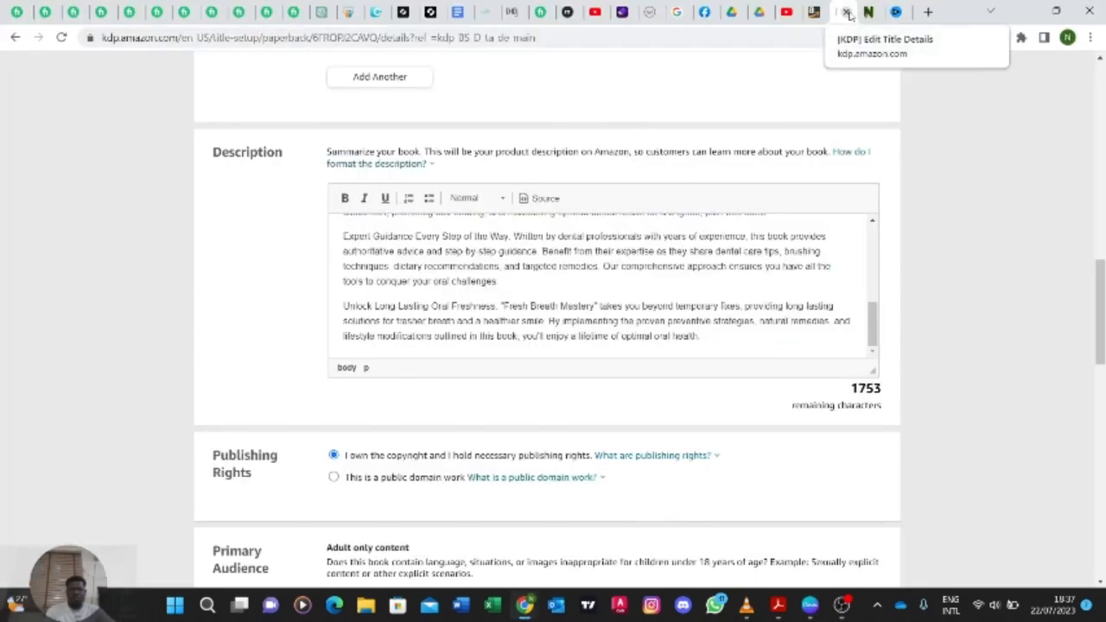
pyautogui.click(815, 13)
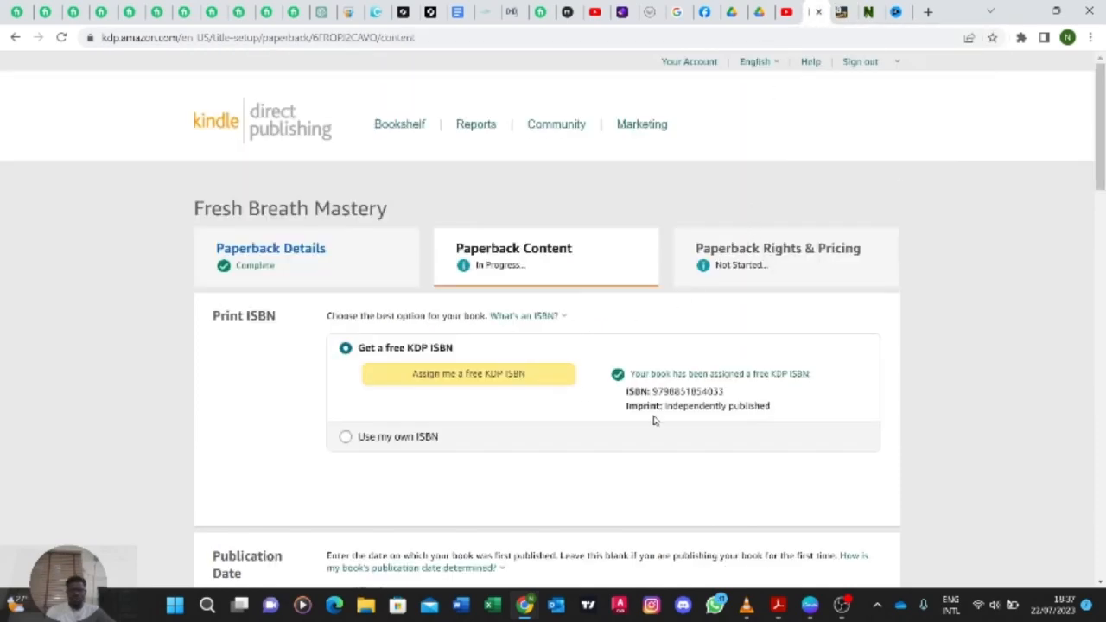
pyautogui.scroll(-10, 689, 391)
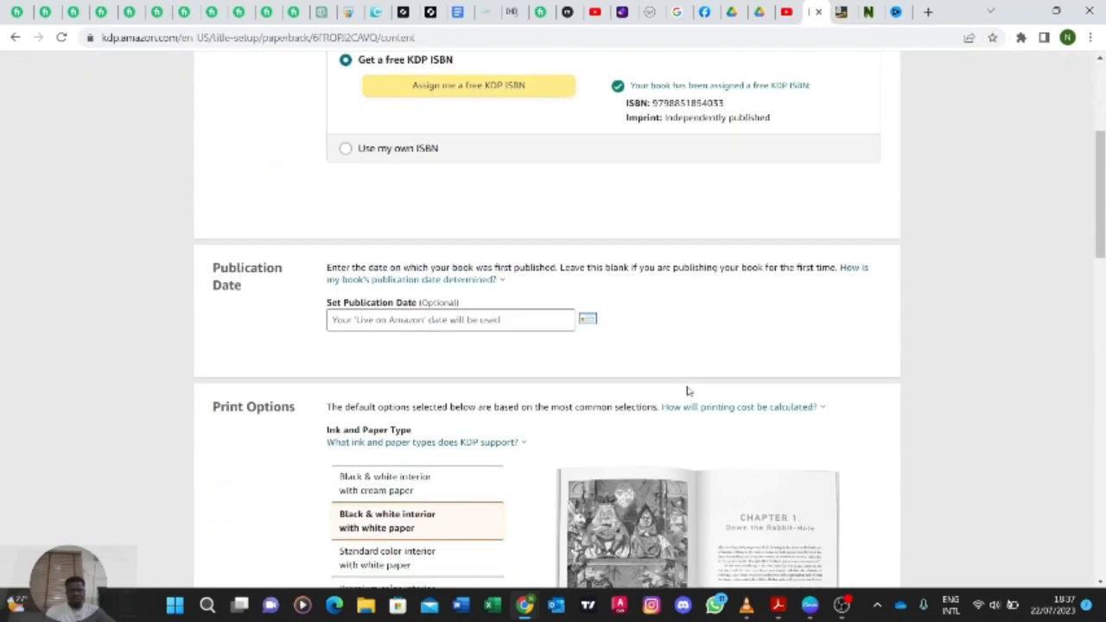
pyautogui.scroll(-5, 689, 390)
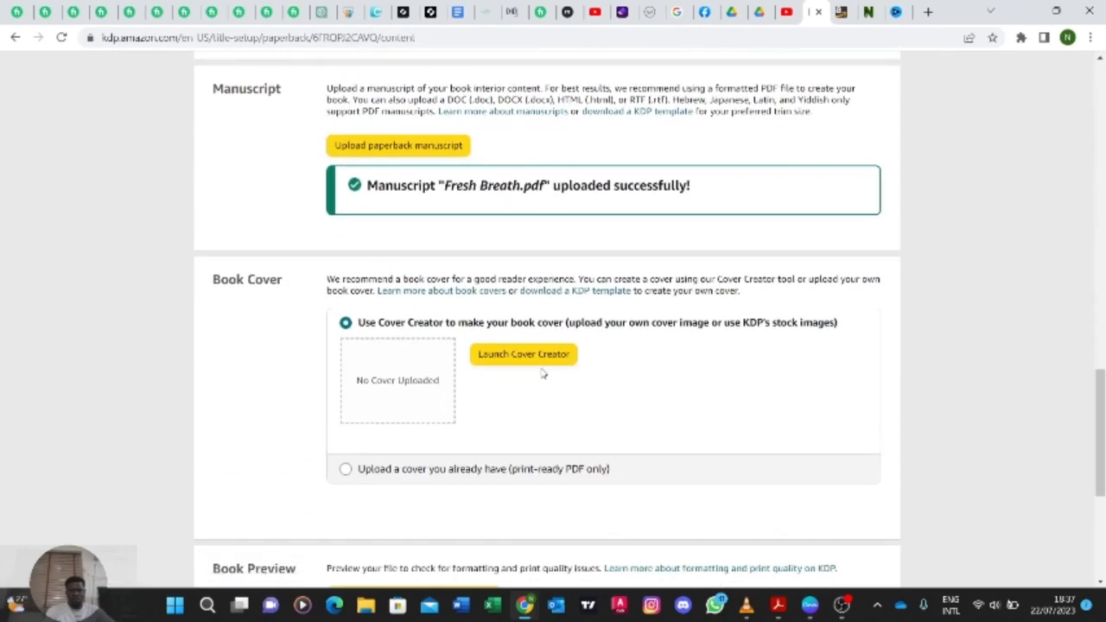
pyautogui.click(344, 471)
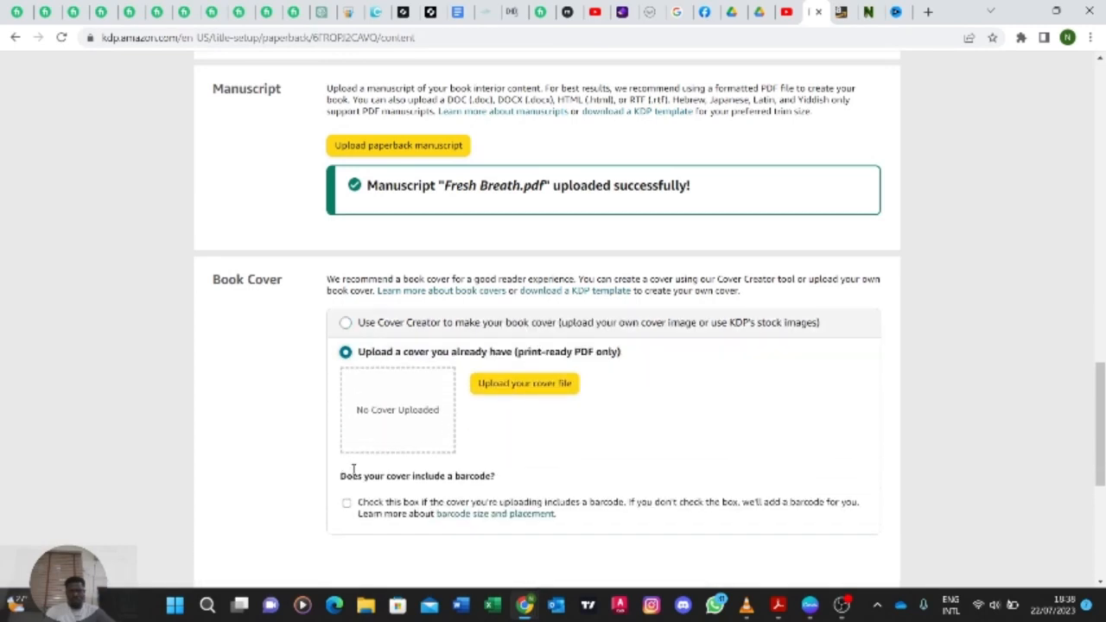
# Upload Fresh Breath Mastery.pdf as the cover file and confirm it uploaded successfully.
pyautogui.click(525, 383)
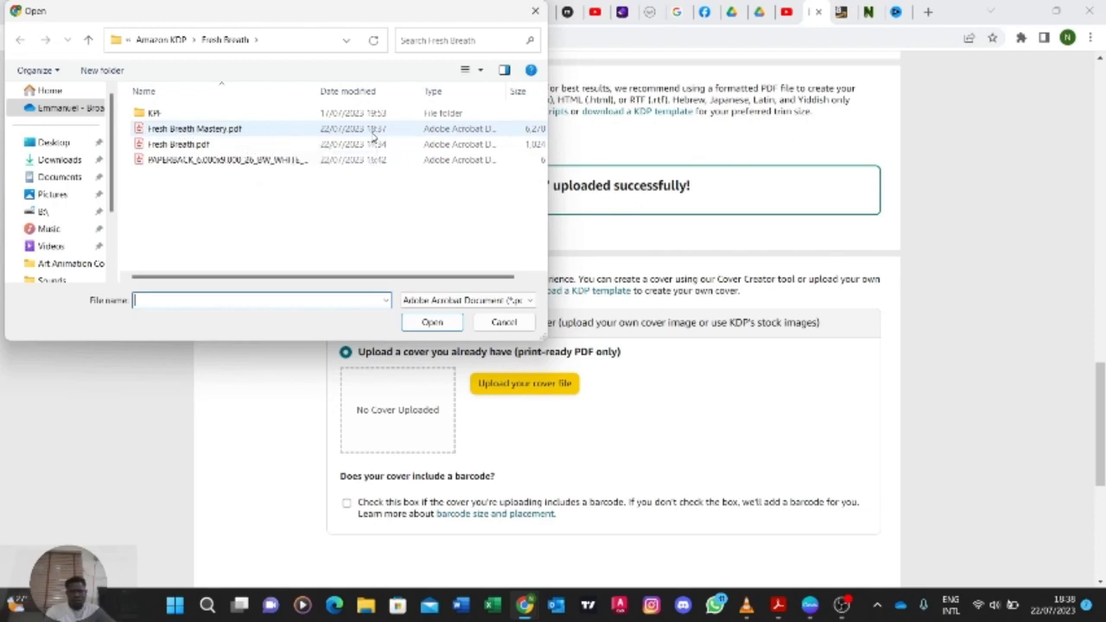
pyautogui.doubleClick(197, 128)
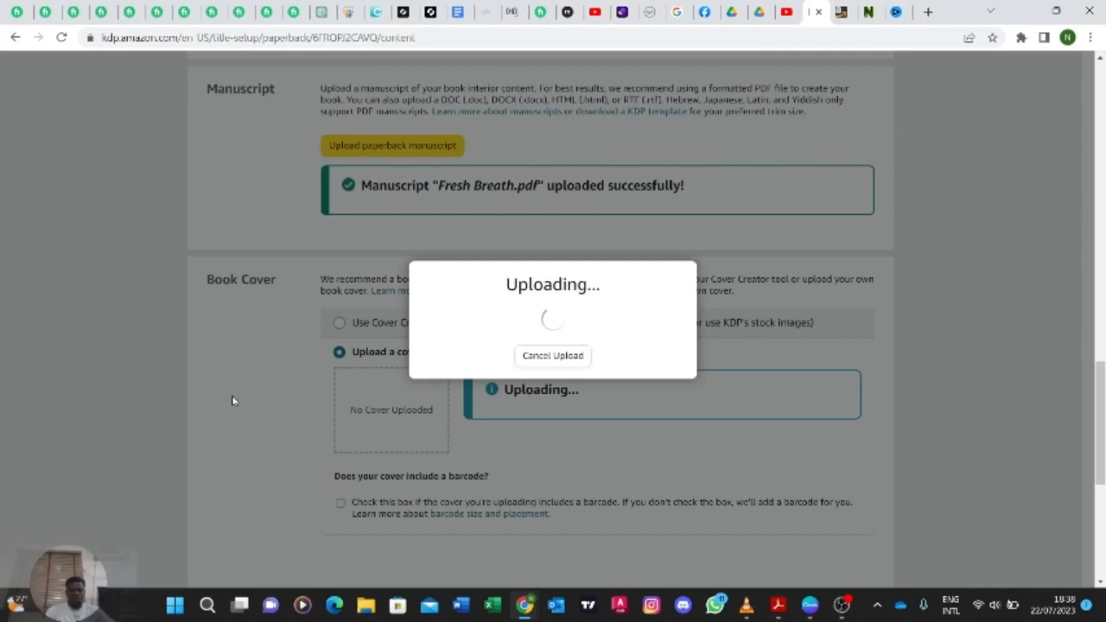
pyautogui.moveTo(849, 610)
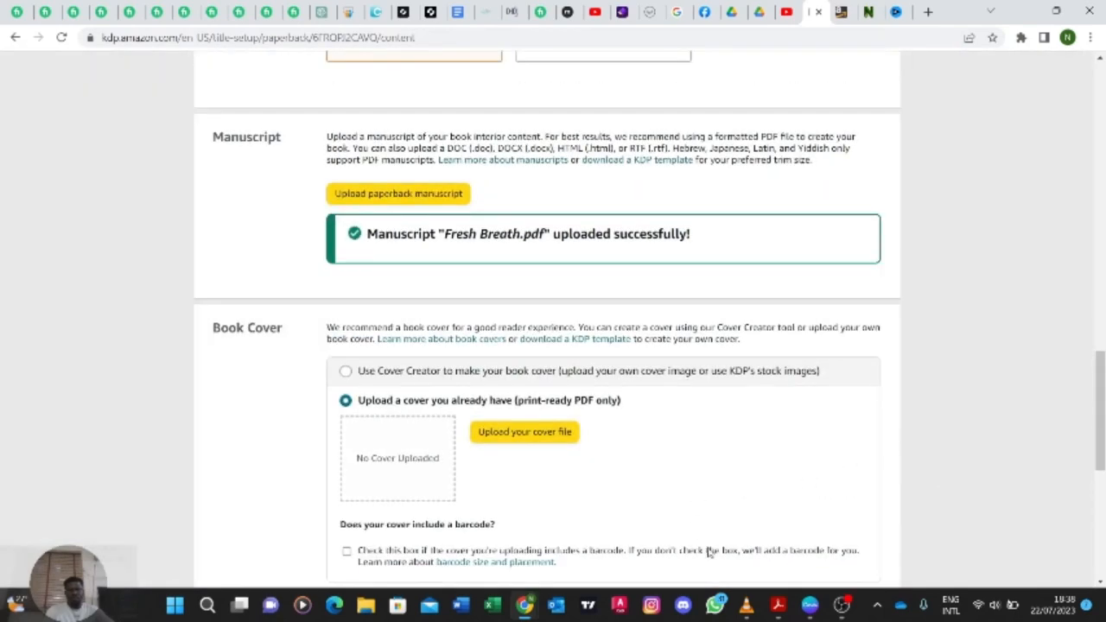
pyautogui.scroll(-2, 591, 501)
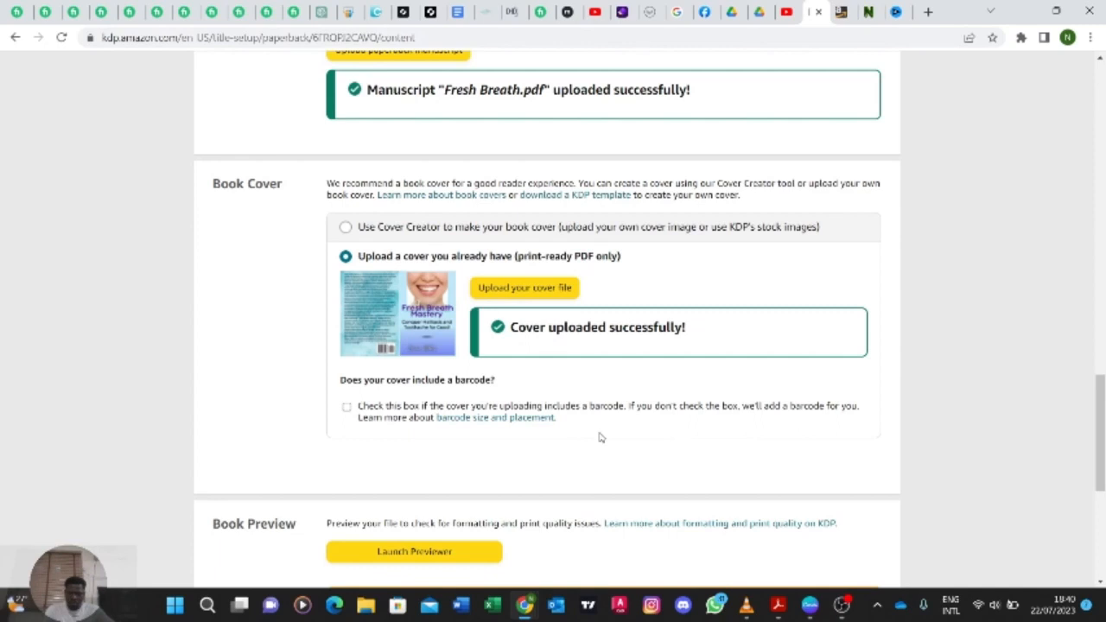
pyautogui.scroll(-3, 601, 438)
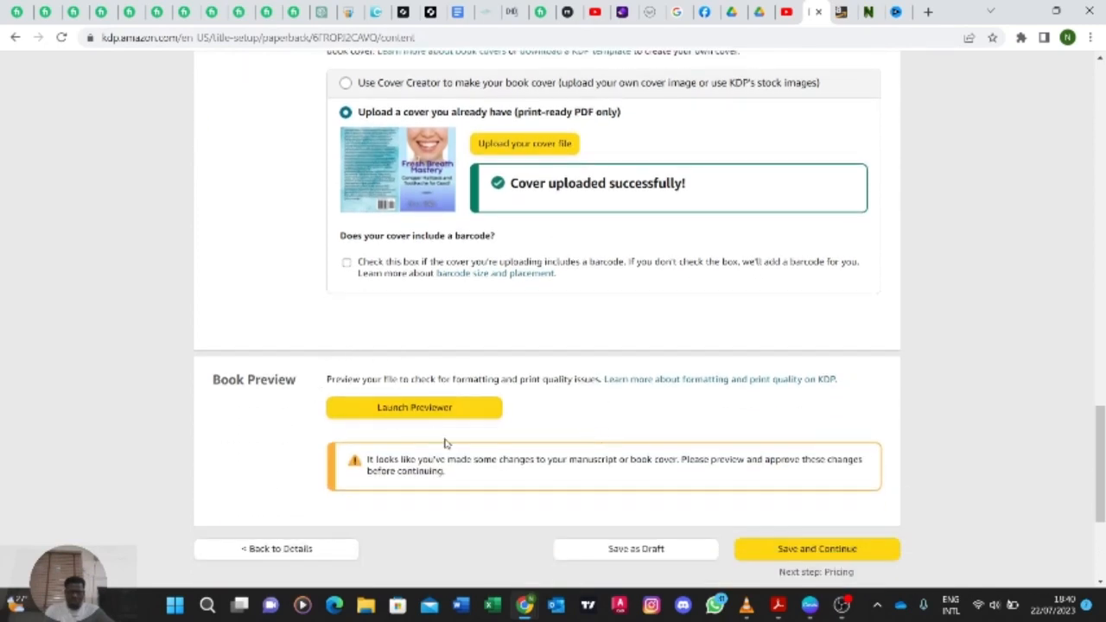
pyautogui.scroll(-1, 447, 445)
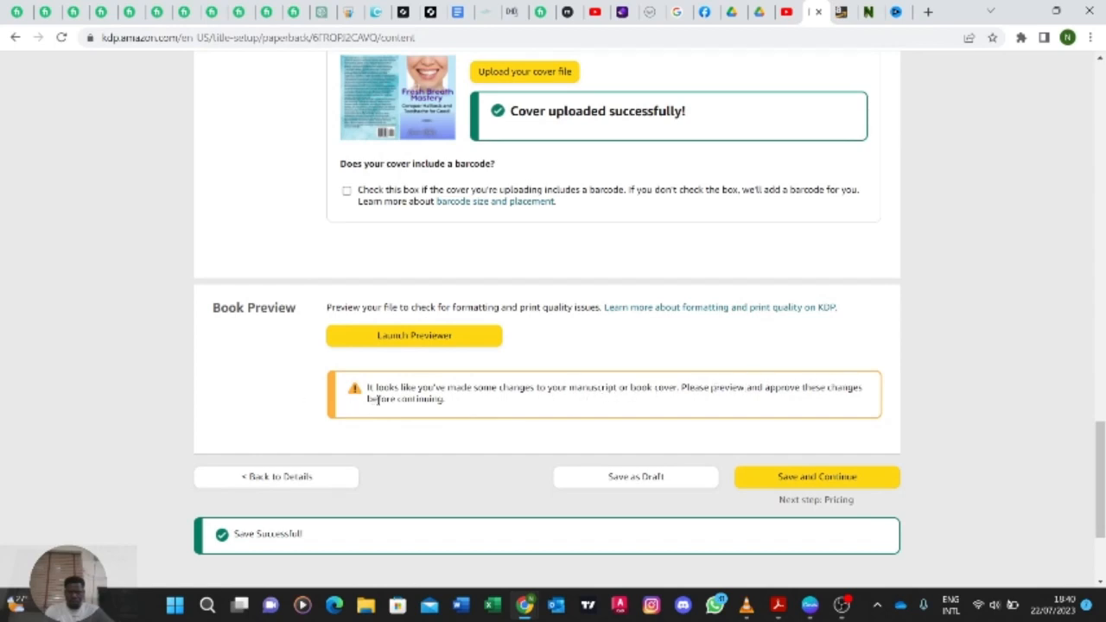
# Launch the Print Previewer to view the Fresh Breath Mastery wraparound cover.
pyautogui.click(397, 336)
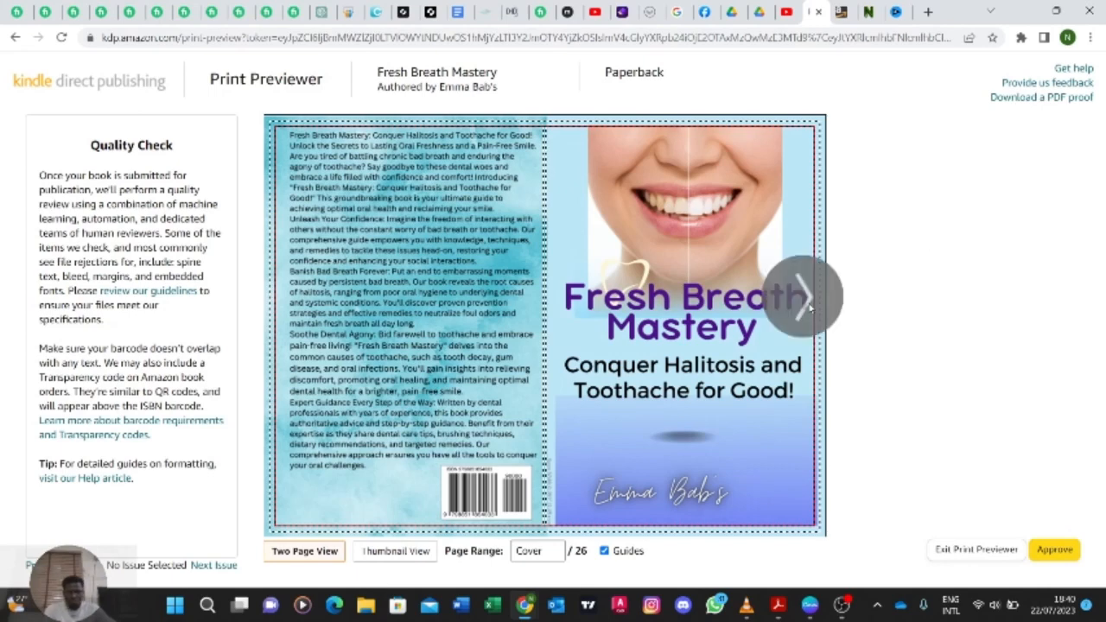
# Page through the preview from the cover to the final page 26.
pyautogui.click(810, 307)
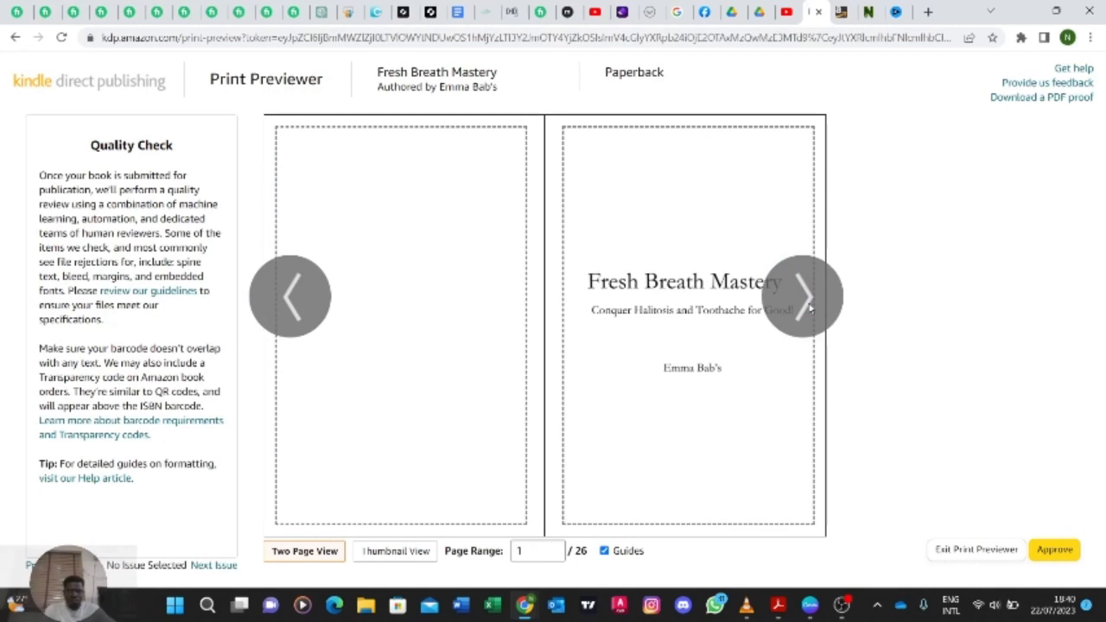
pyautogui.click(810, 307)
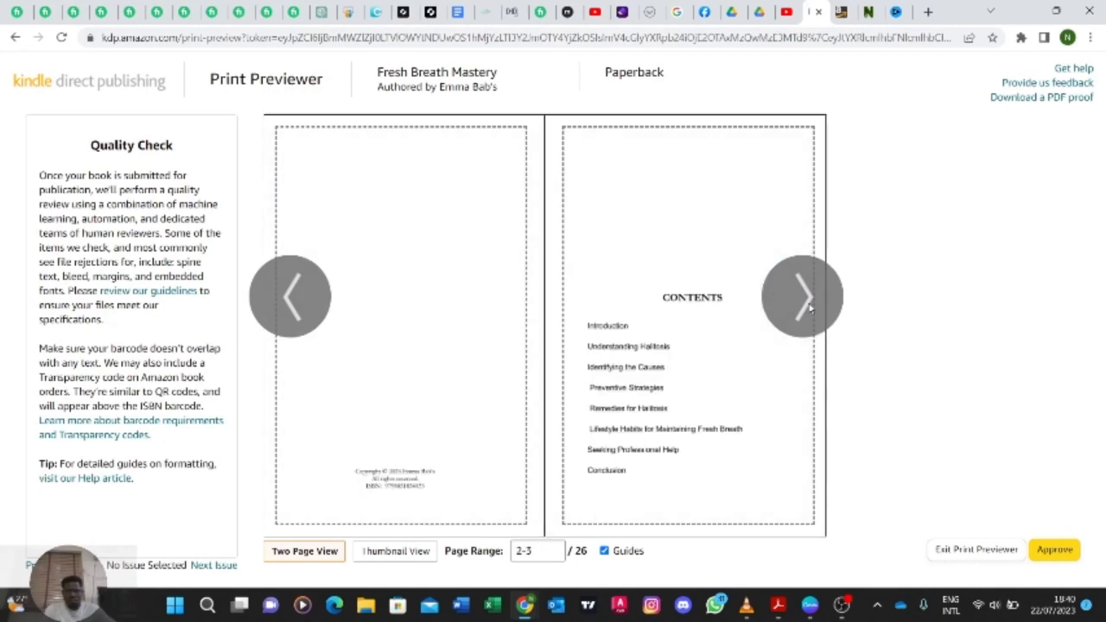
pyautogui.click(810, 307)
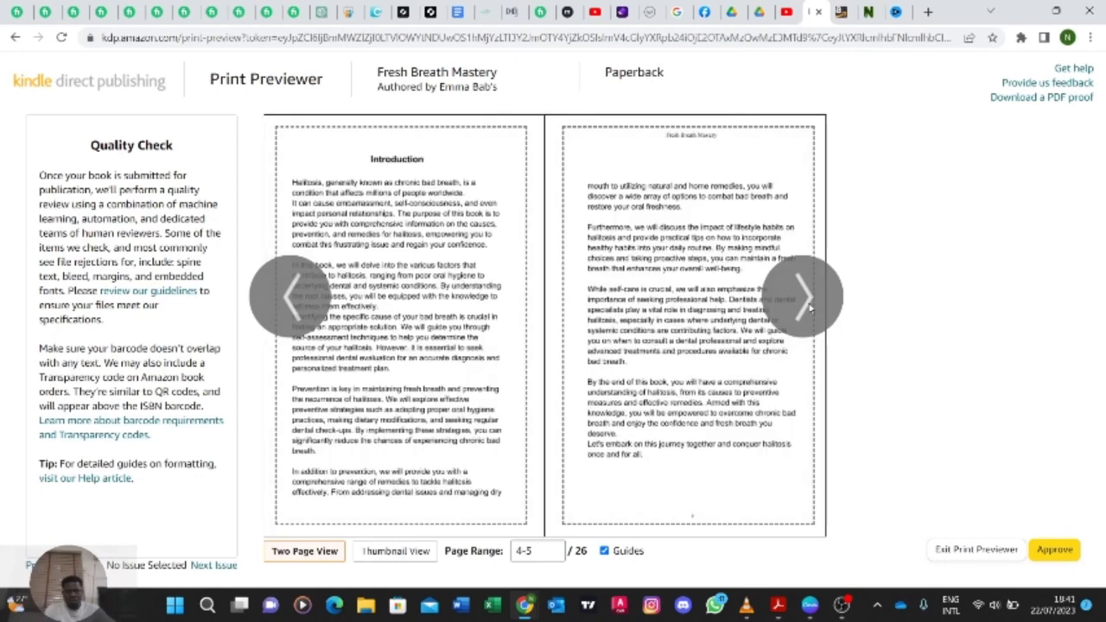
pyautogui.click(809, 306)
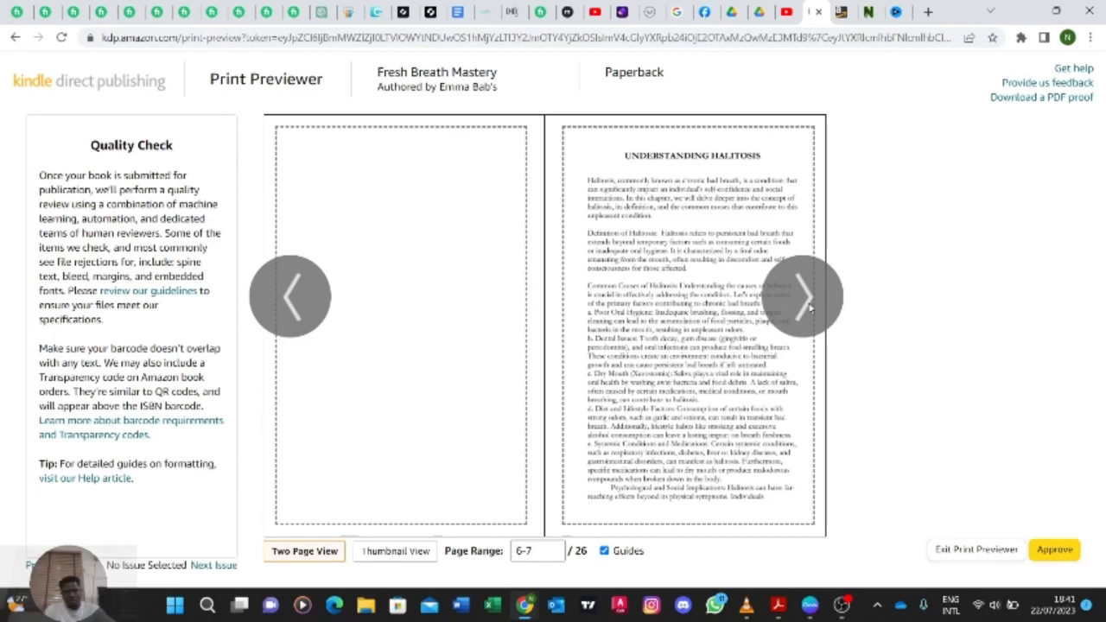
pyautogui.click(810, 307)
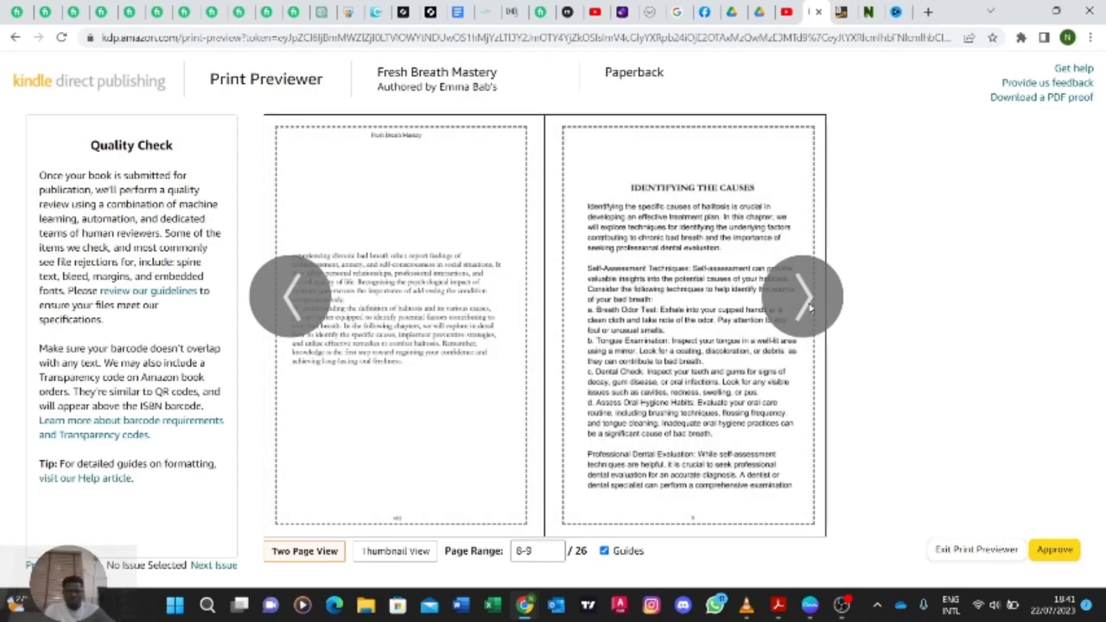
pyautogui.click(810, 306)
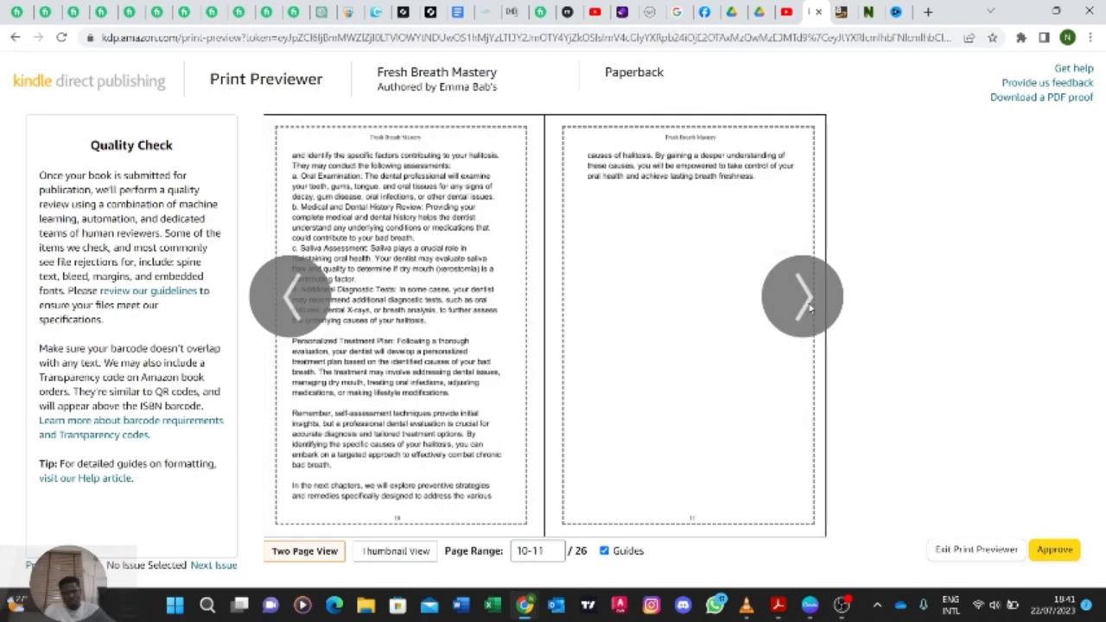
pyautogui.click(810, 306)
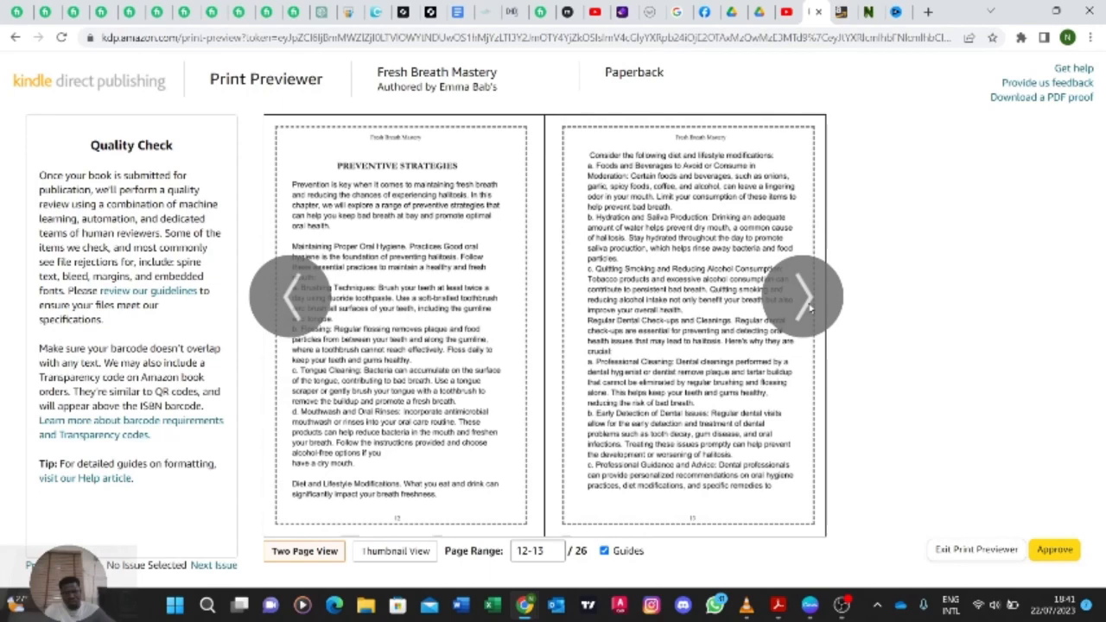
pyautogui.click(810, 307)
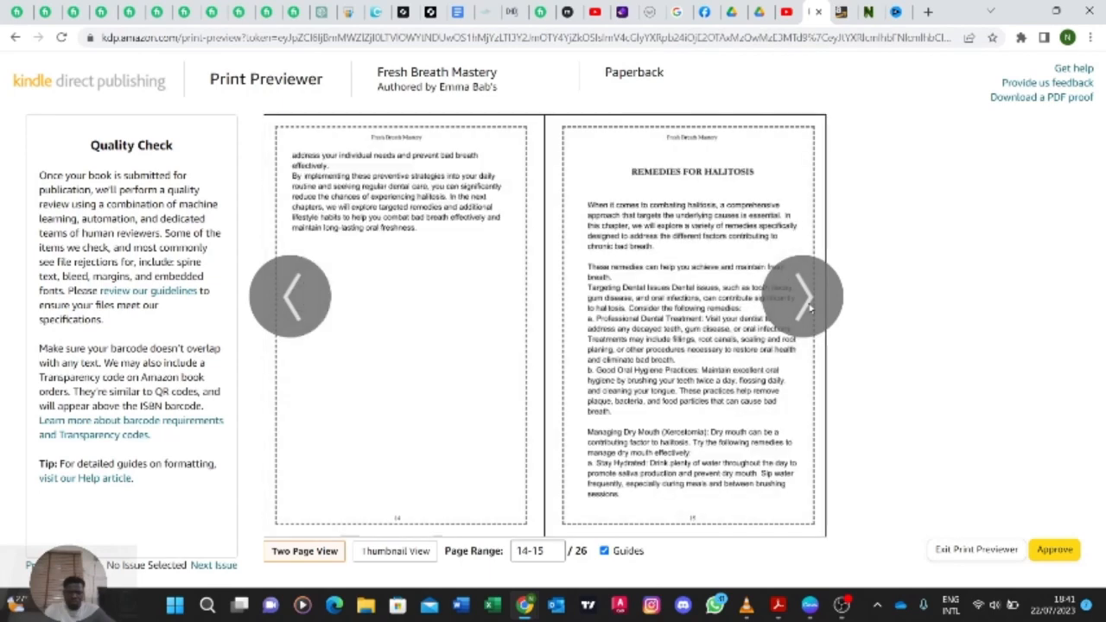
pyautogui.click(810, 306)
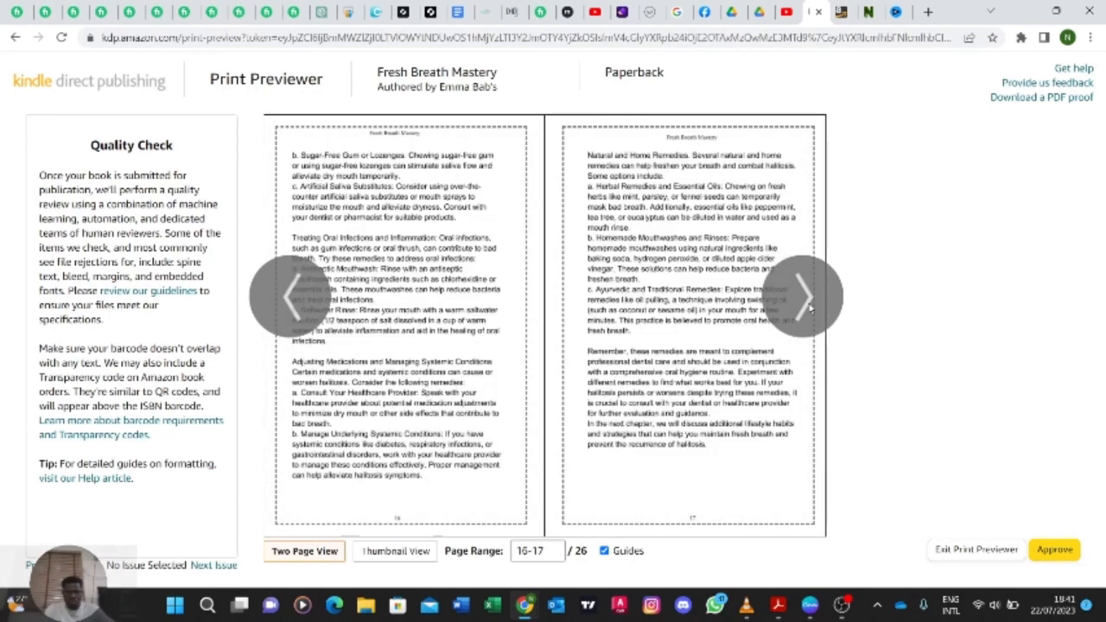
pyautogui.click(809, 307)
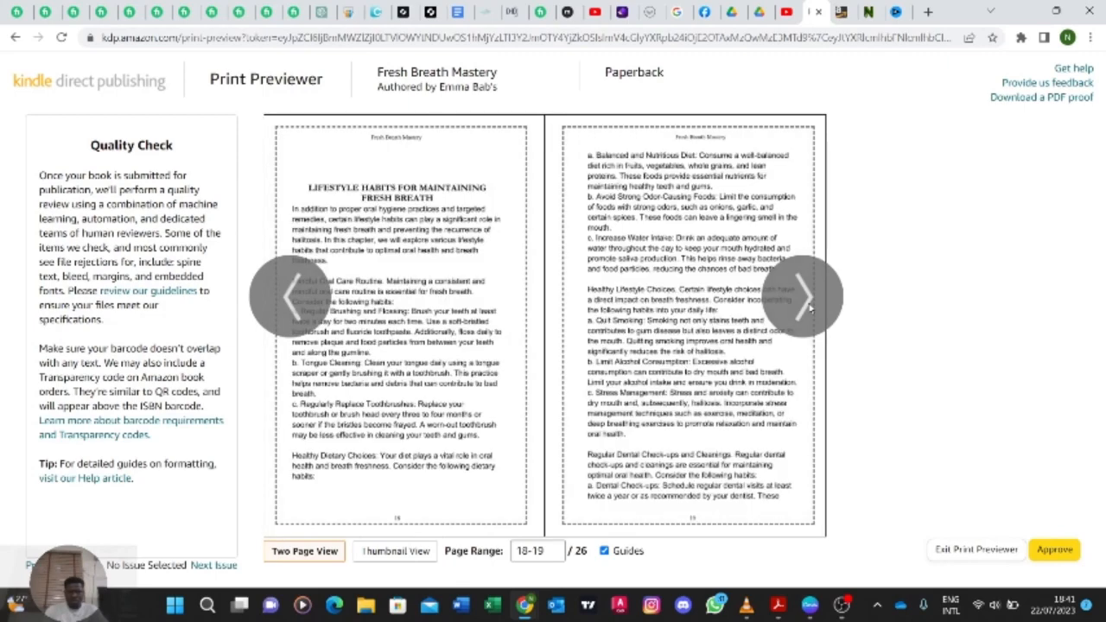
pyautogui.click(810, 306)
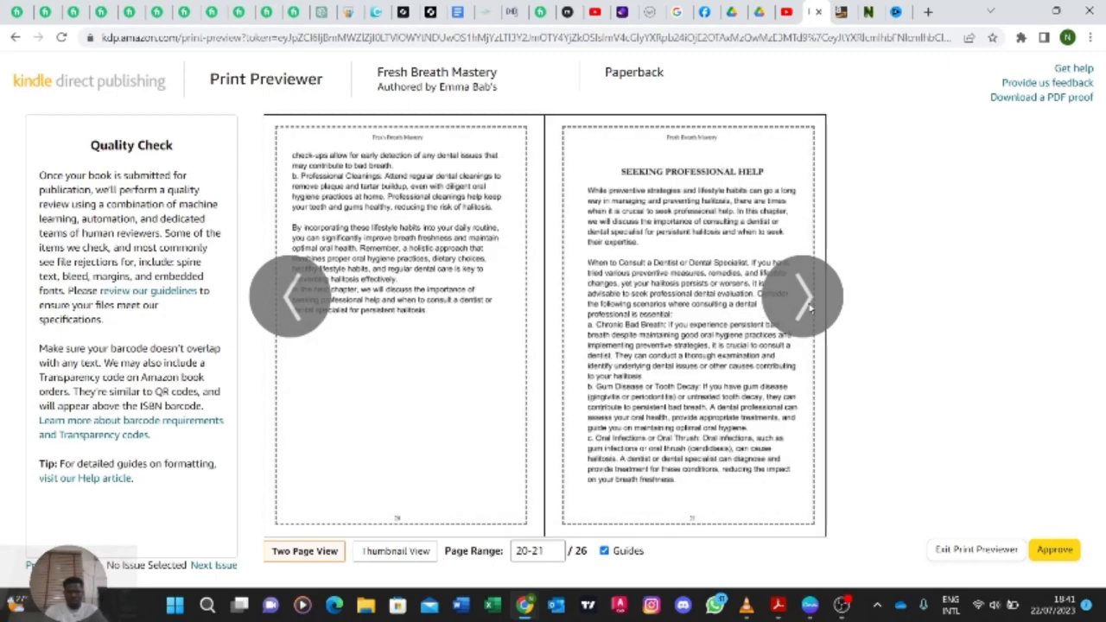
pyautogui.click(810, 307)
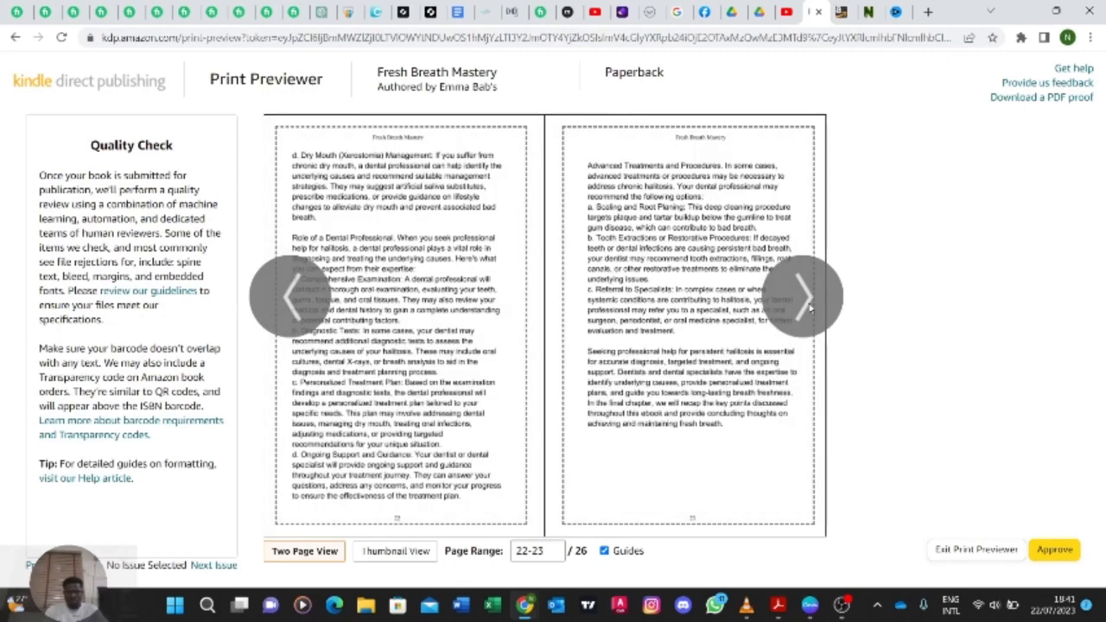
pyautogui.click(809, 307)
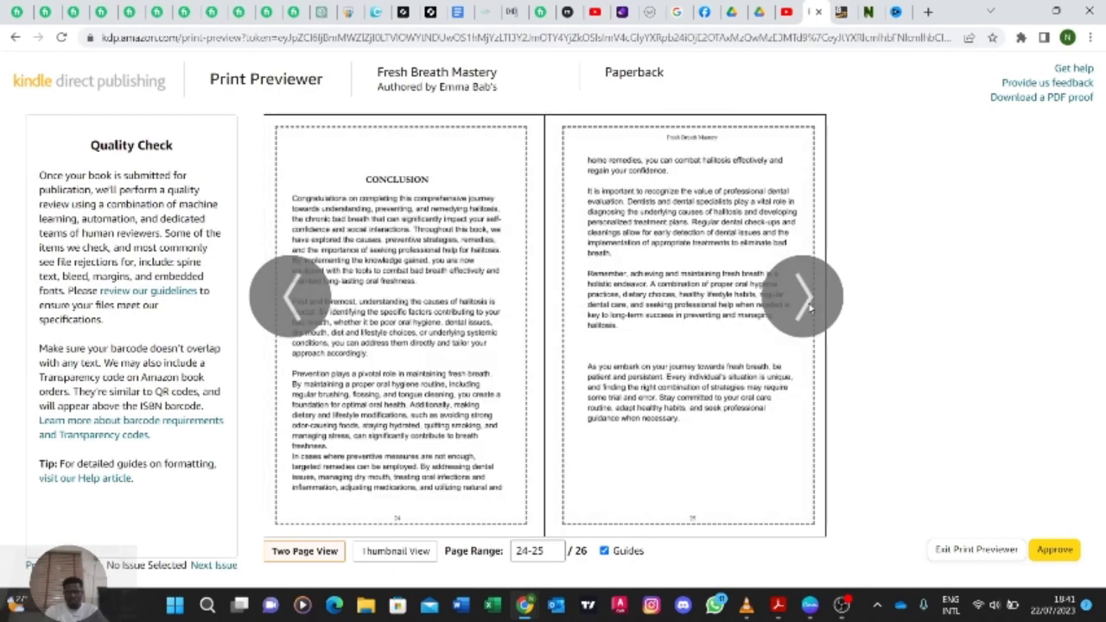
pyautogui.click(810, 307)
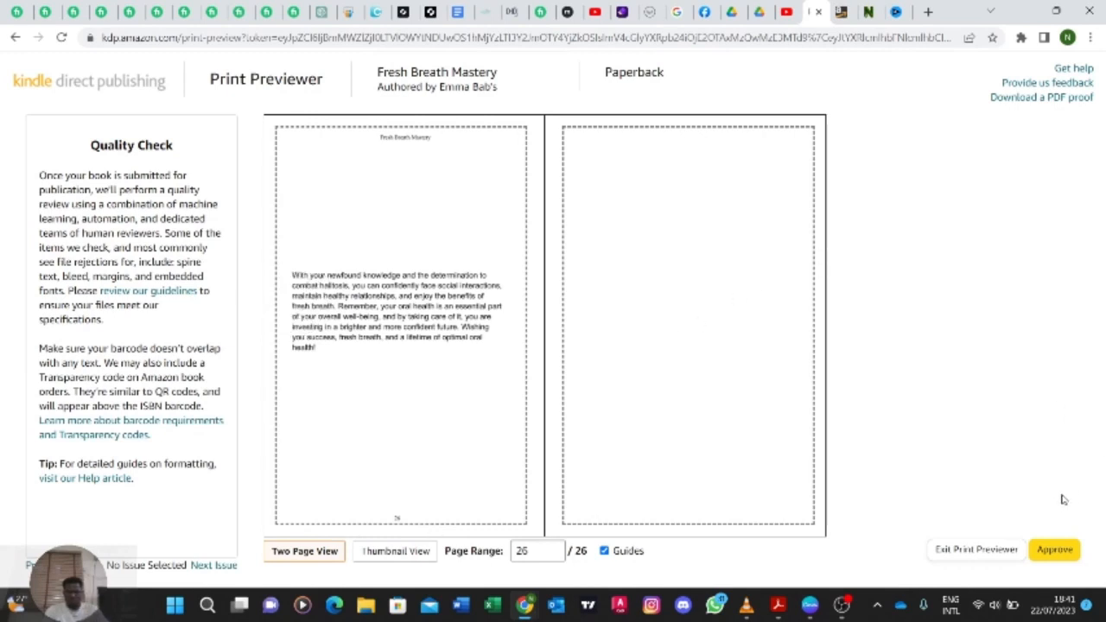
# Approve the previewed files, review the $2.30 printing cost, and Save and Continue.
pyautogui.click(1057, 550)
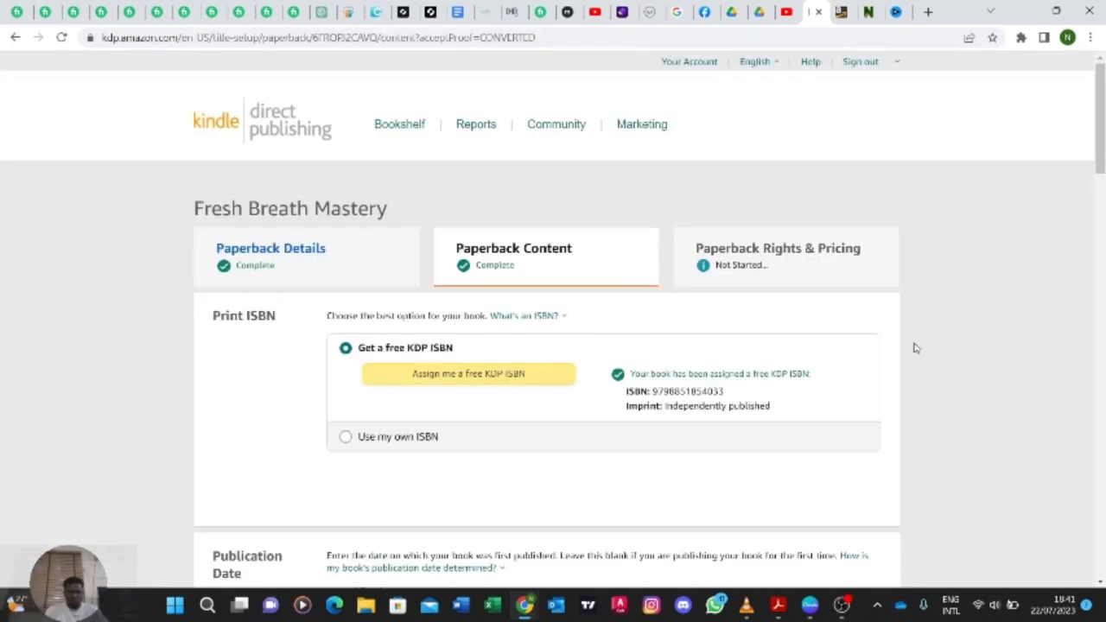
pyautogui.scroll(-6, 891, 366)
pyautogui.scroll(-20, 856, 384)
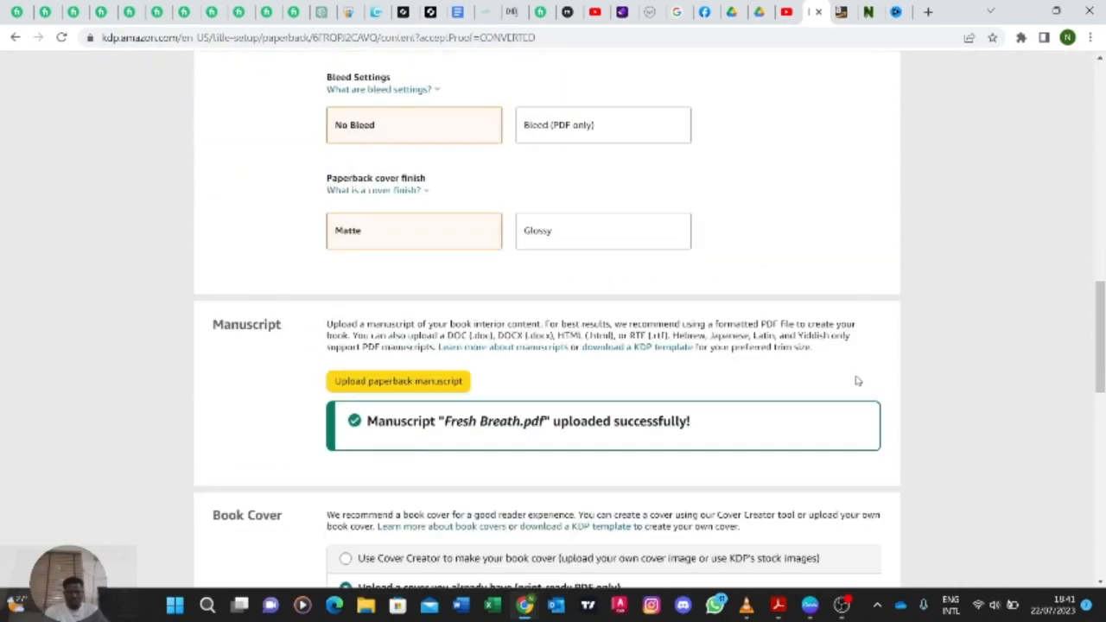
pyautogui.scroll(3, 854, 390)
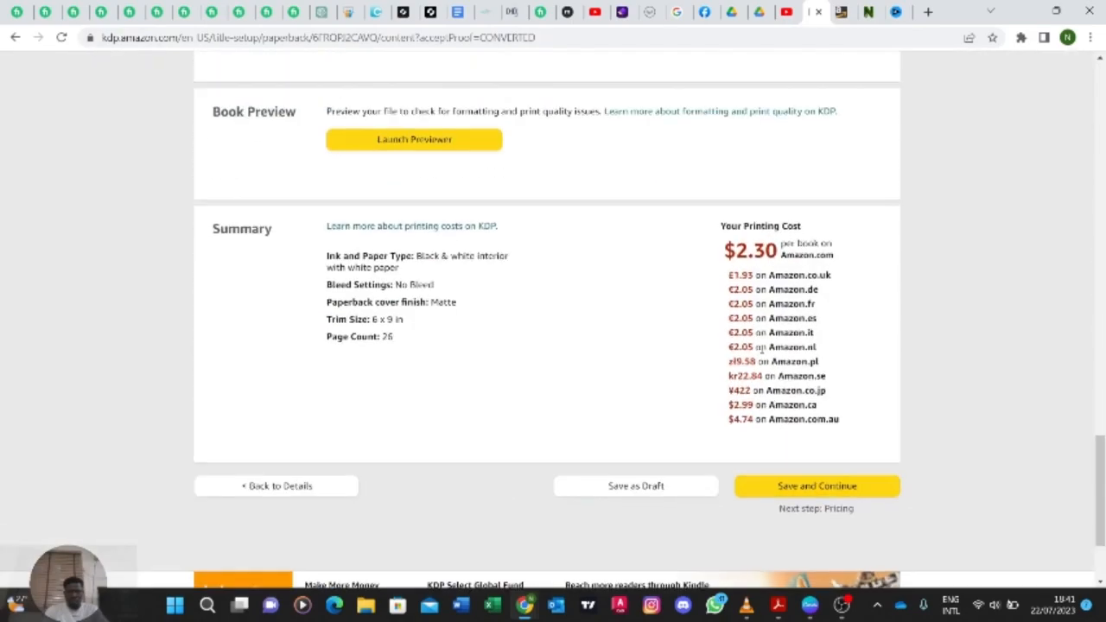
pyautogui.scroll(-1, 449, 325)
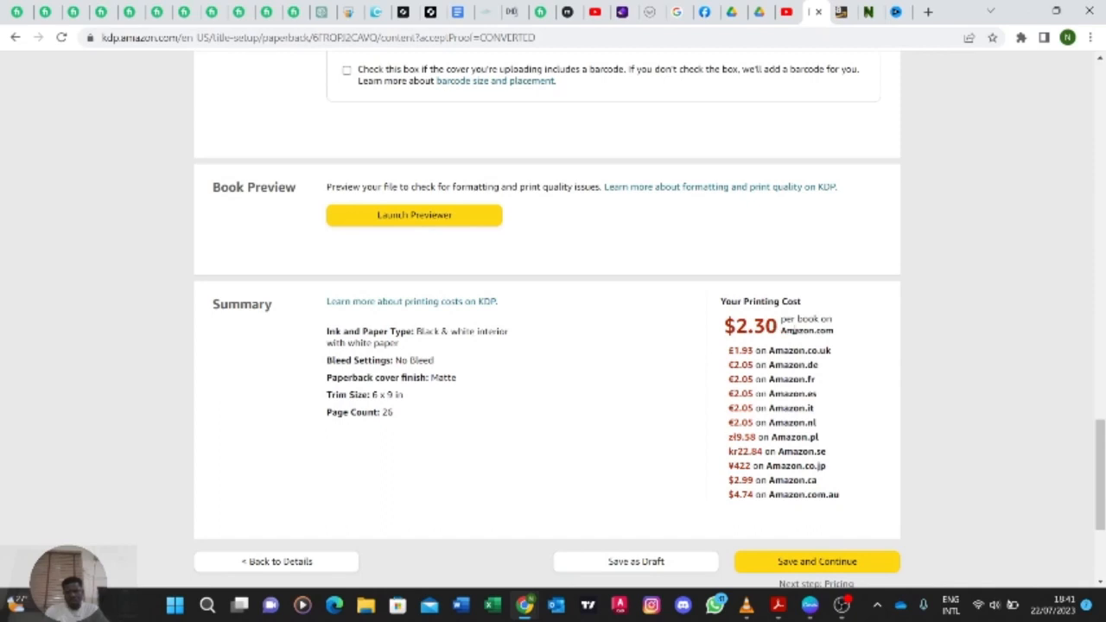
pyautogui.scroll(1, 778, 335)
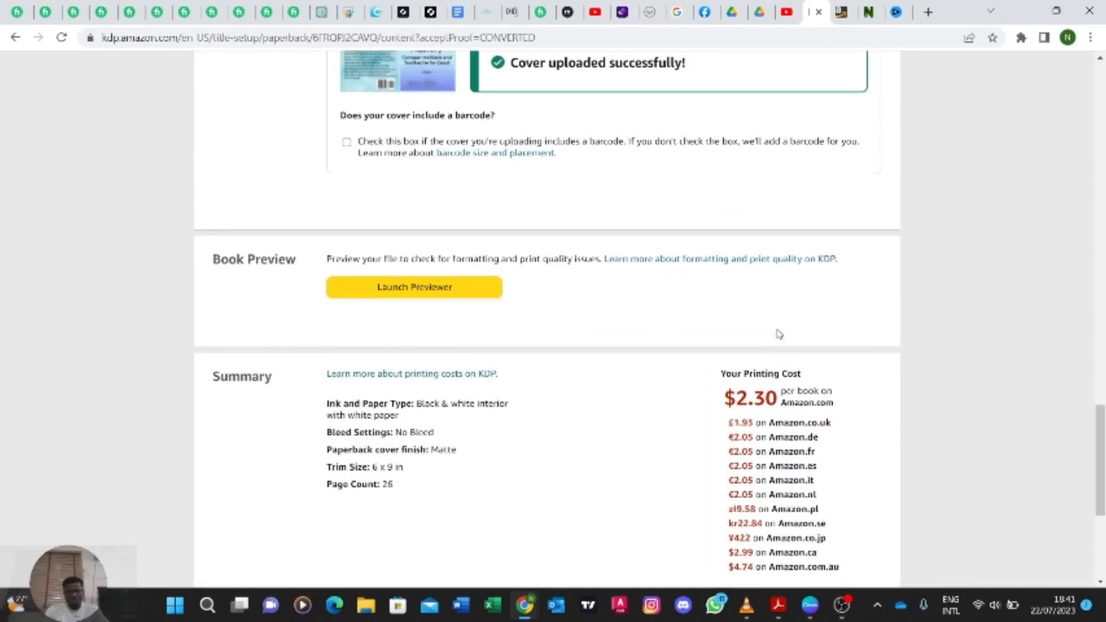
pyautogui.scroll(4, 778, 334)
pyautogui.scroll(-3, 776, 332)
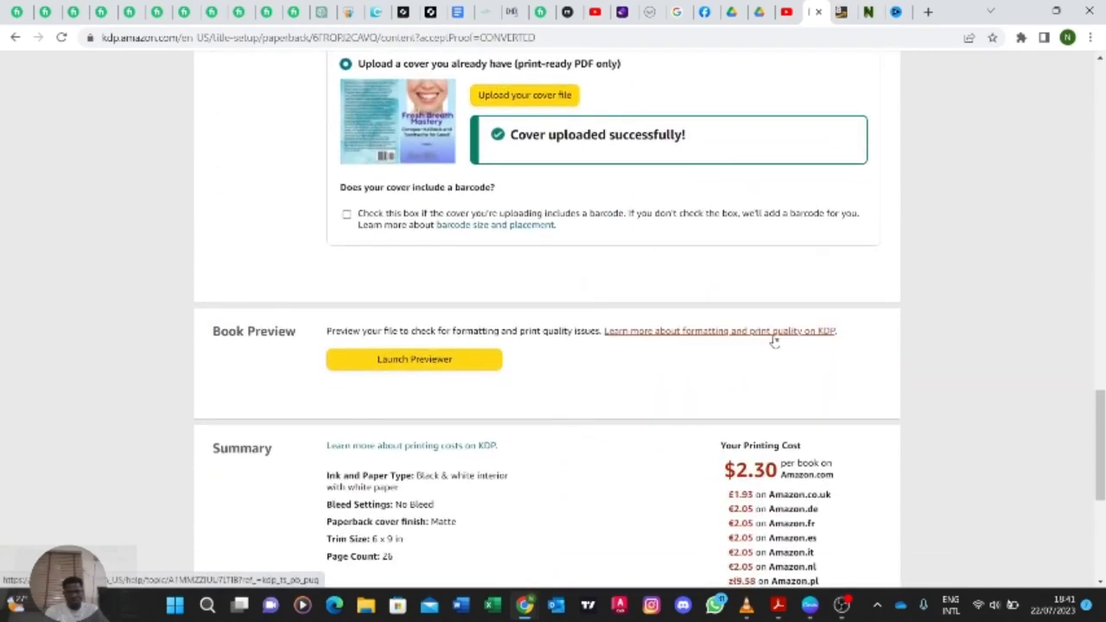
pyautogui.scroll(-4, 735, 365)
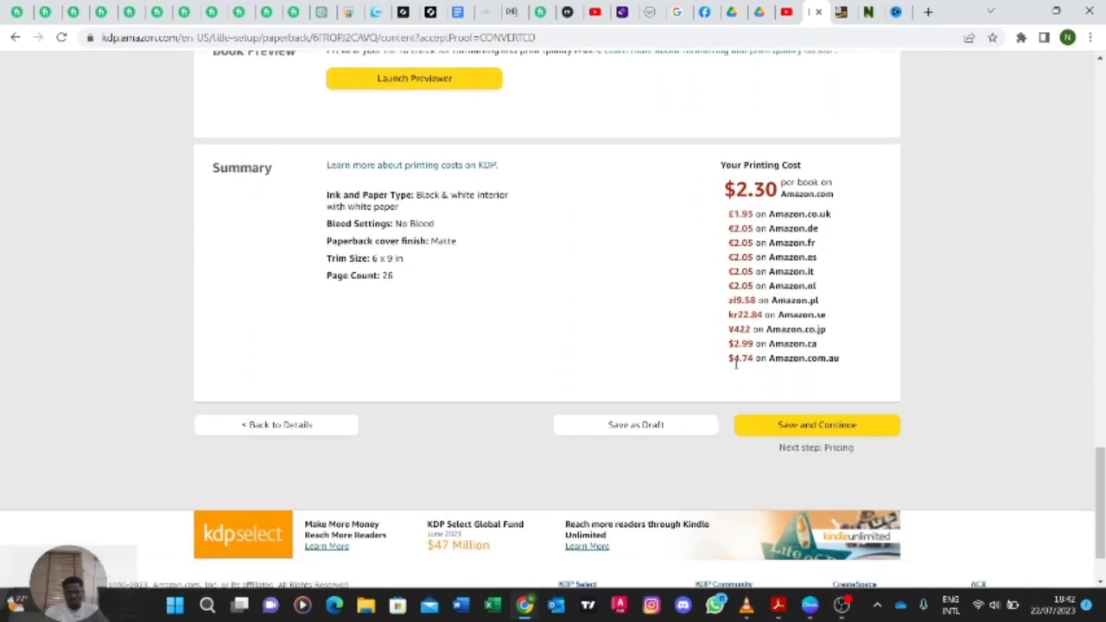
pyautogui.scroll(-1, 736, 364)
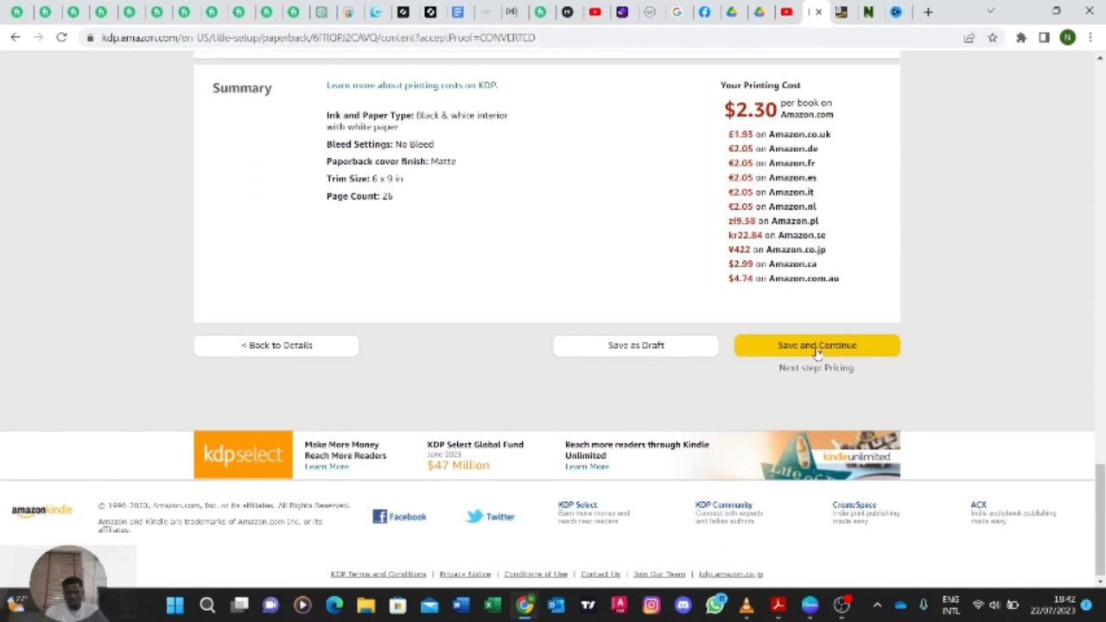
pyautogui.click(817, 348)
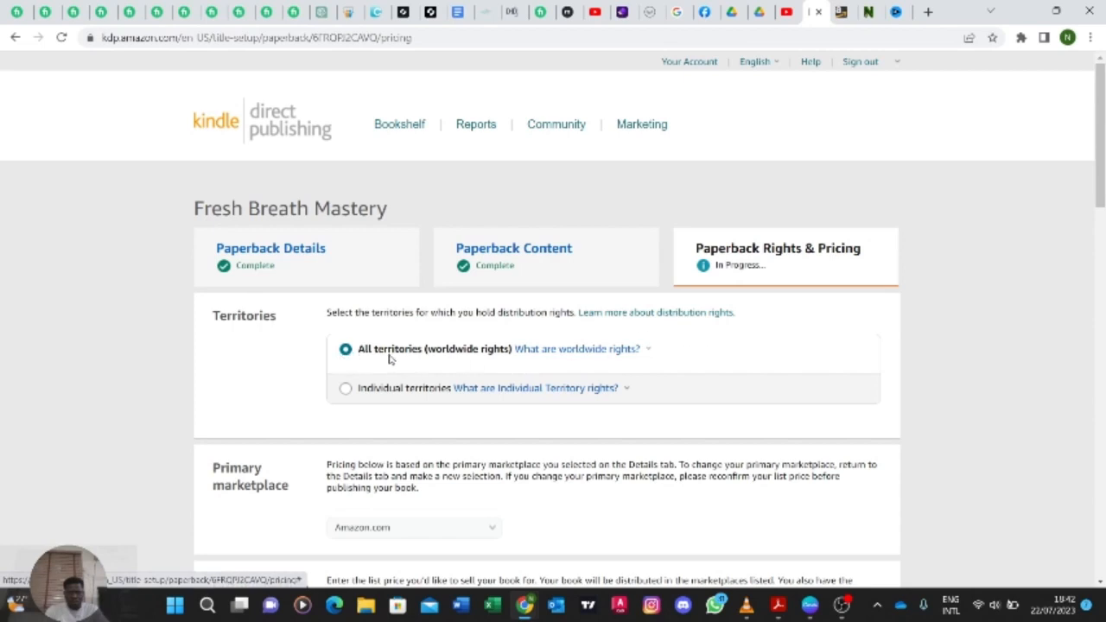
# Enter an $8.50 Amazon.com list price.
pyautogui.scroll(-2, 406, 358)
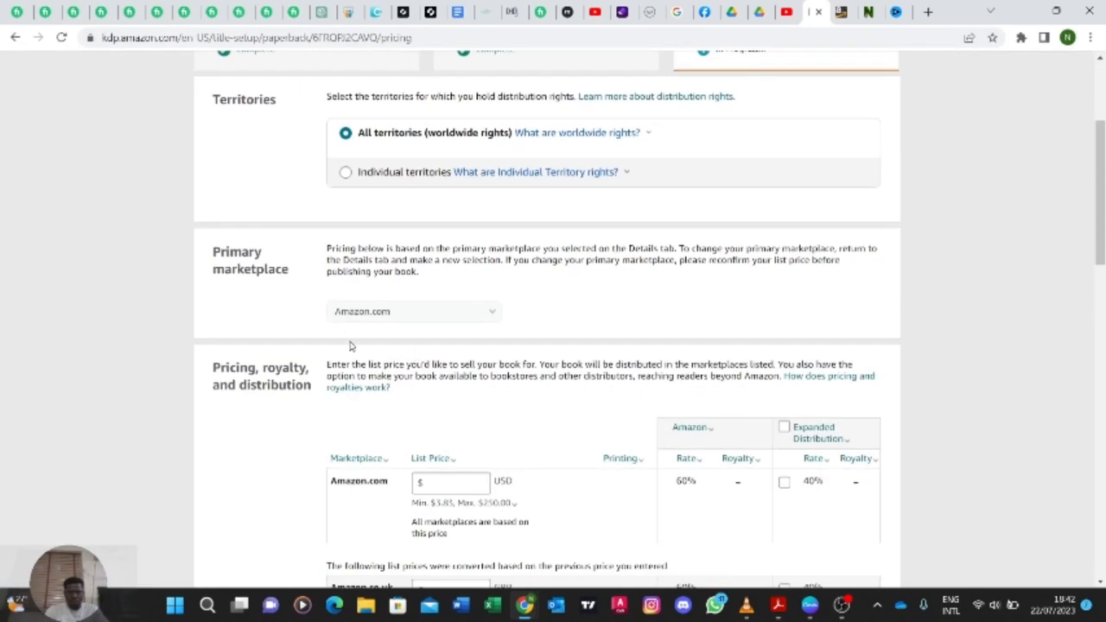
pyautogui.scroll(-2, 432, 306)
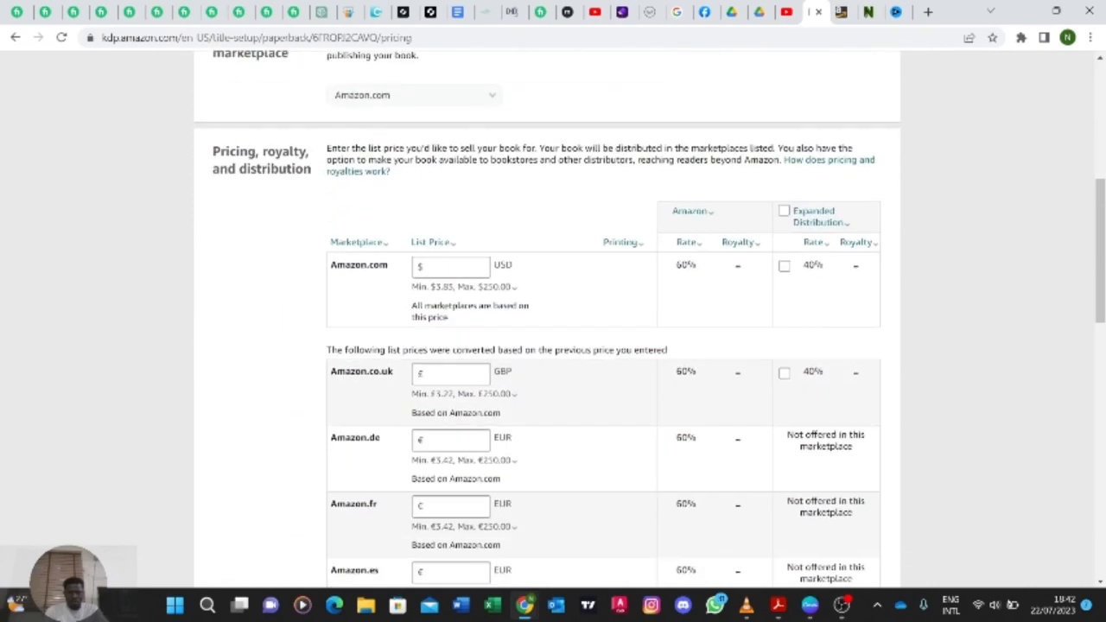
pyautogui.click(358, 242)
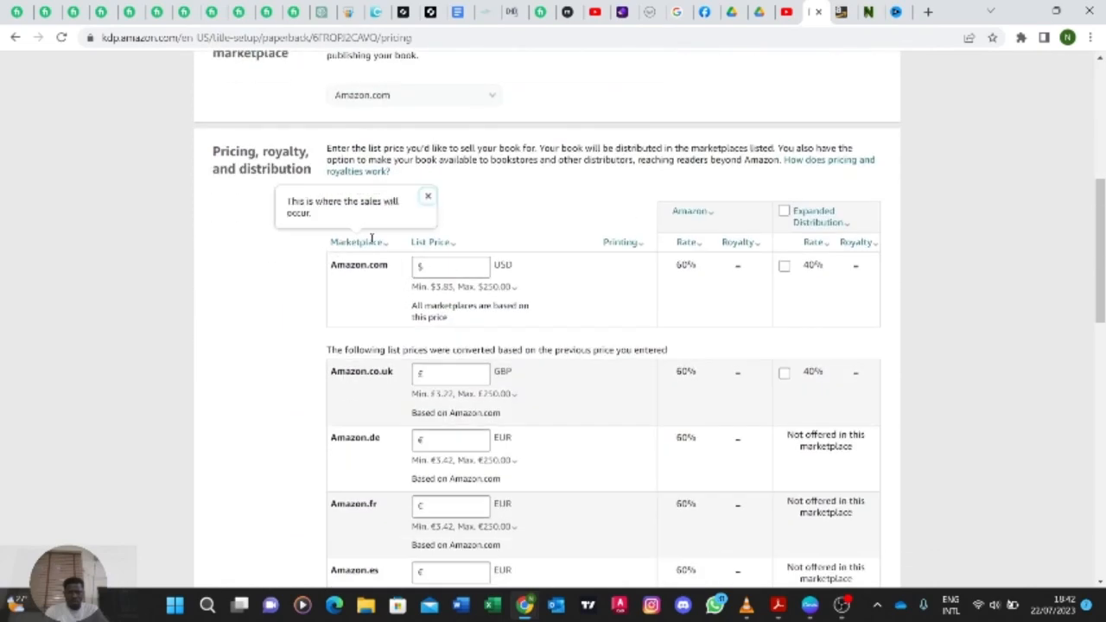
pyautogui.click(430, 267)
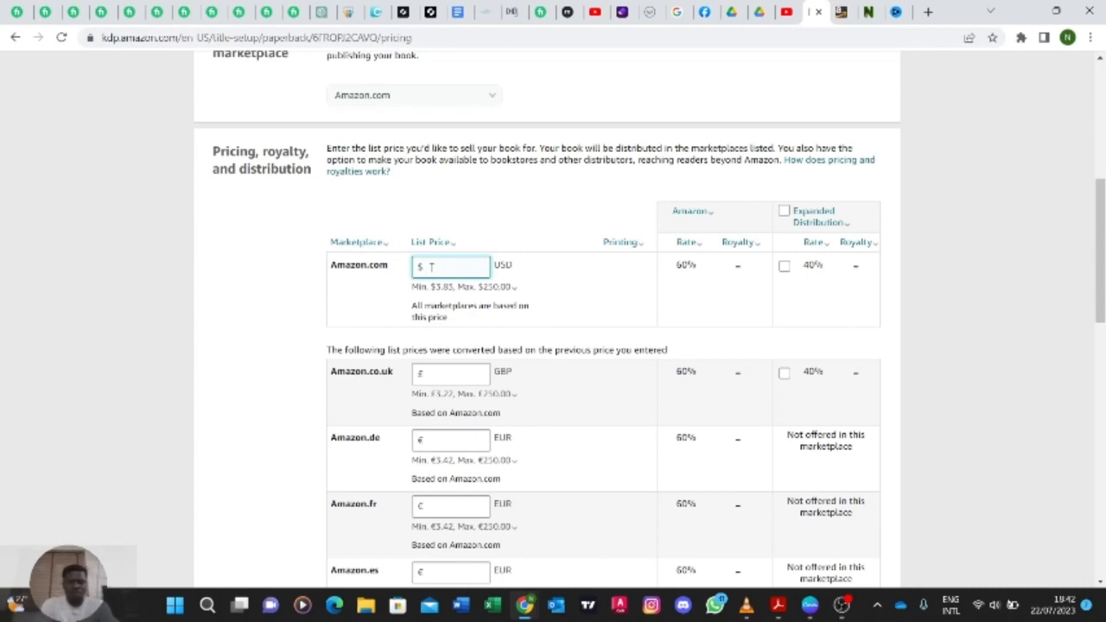
pyautogui.write('8.5')
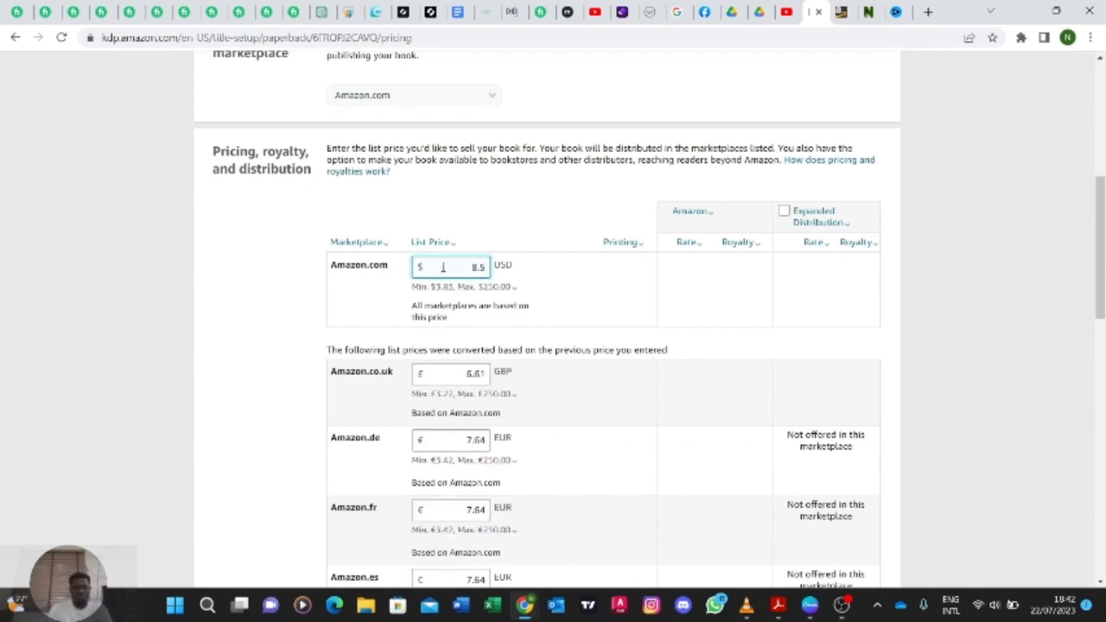
pyautogui.click(462, 284)
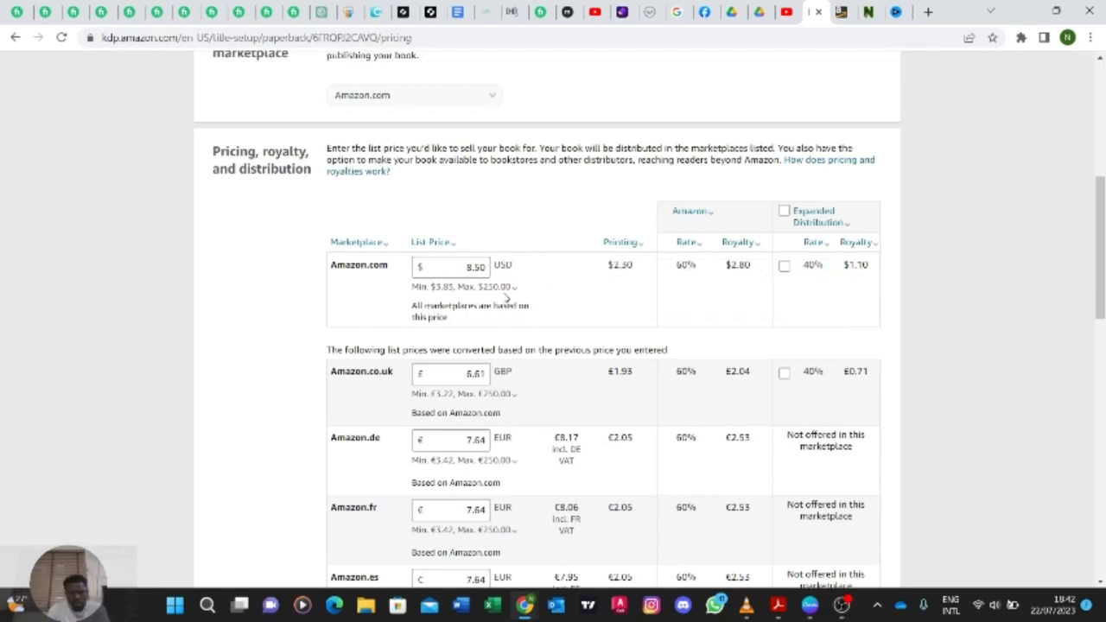
# Review the $2.80 royalty and the Expanded Distribution details.
pyautogui.moveTo(507, 299)
pyautogui.moveTo(686, 242)
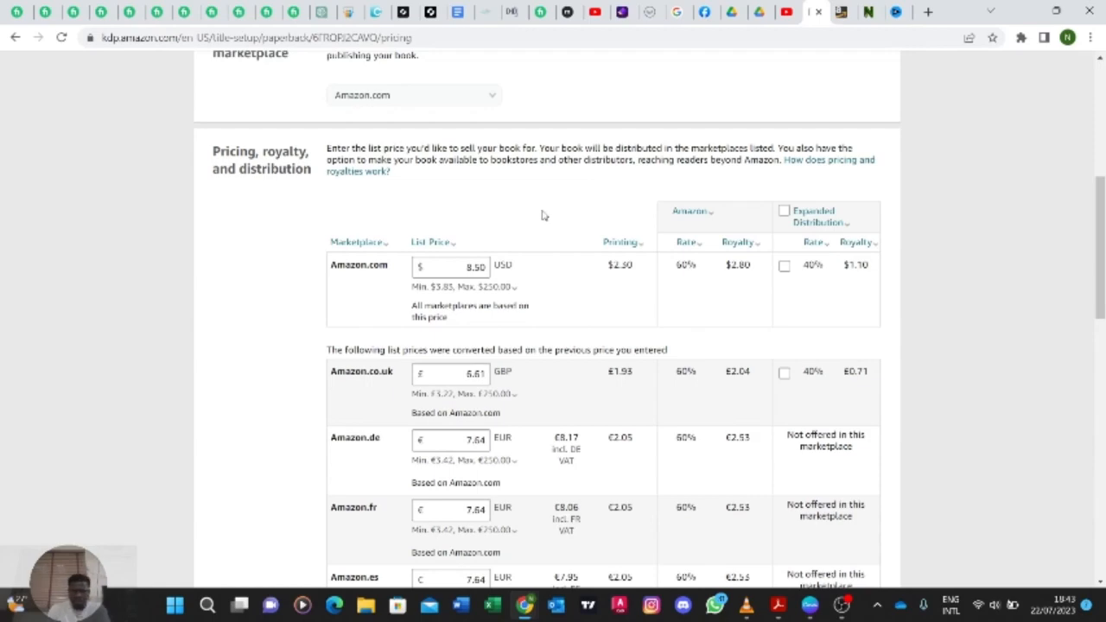
pyautogui.scroll(3, 542, 215)
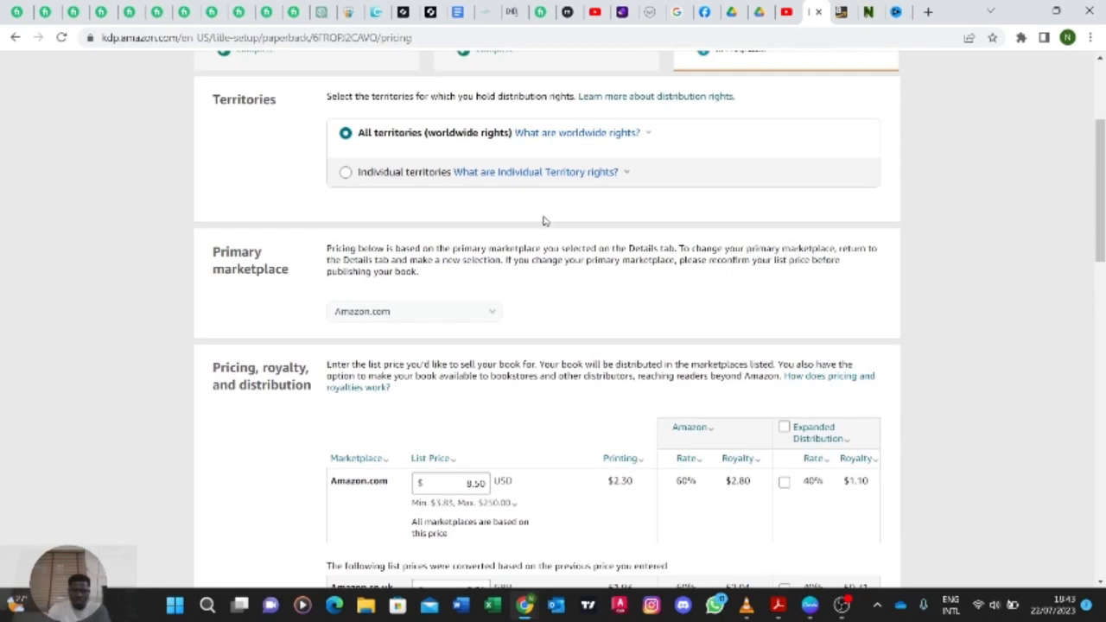
pyautogui.scroll(-1, 586, 340)
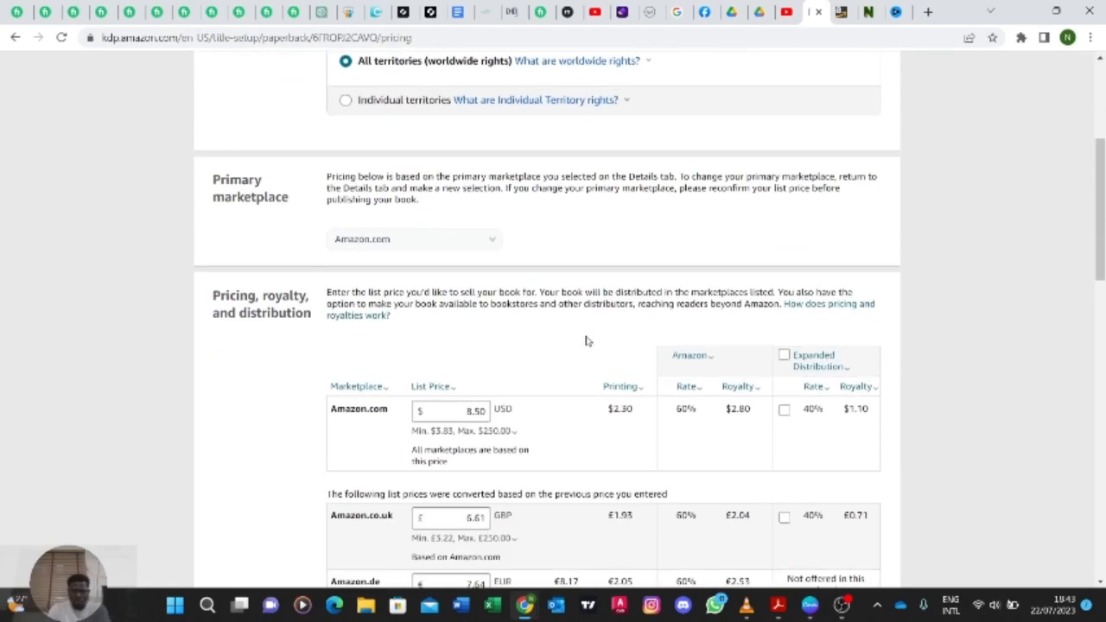
pyautogui.scroll(-2, 585, 341)
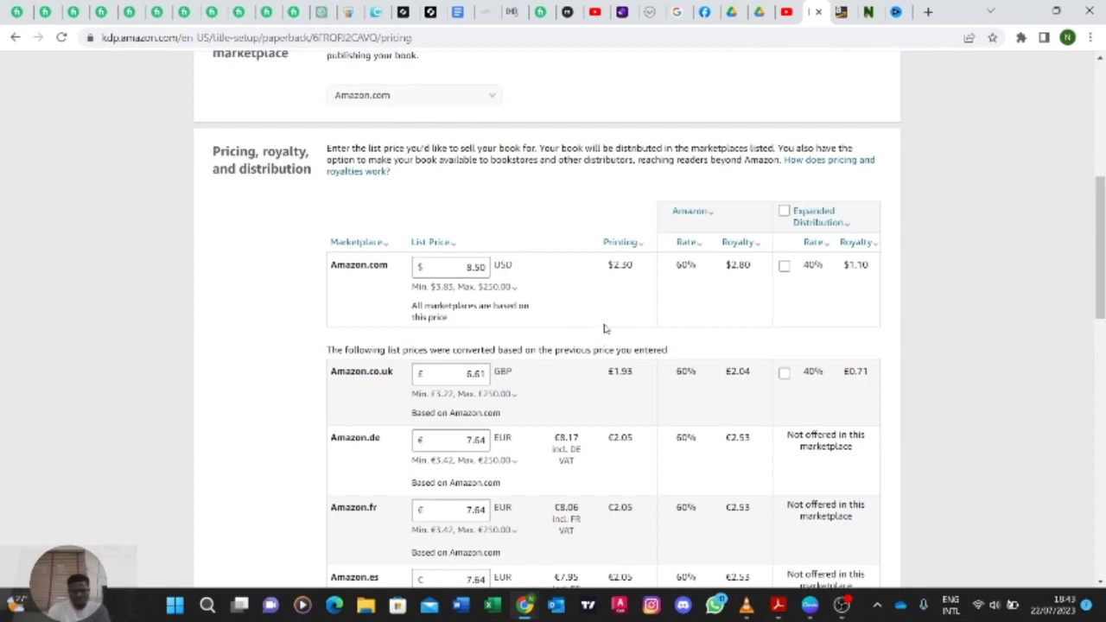
pyautogui.click(828, 220)
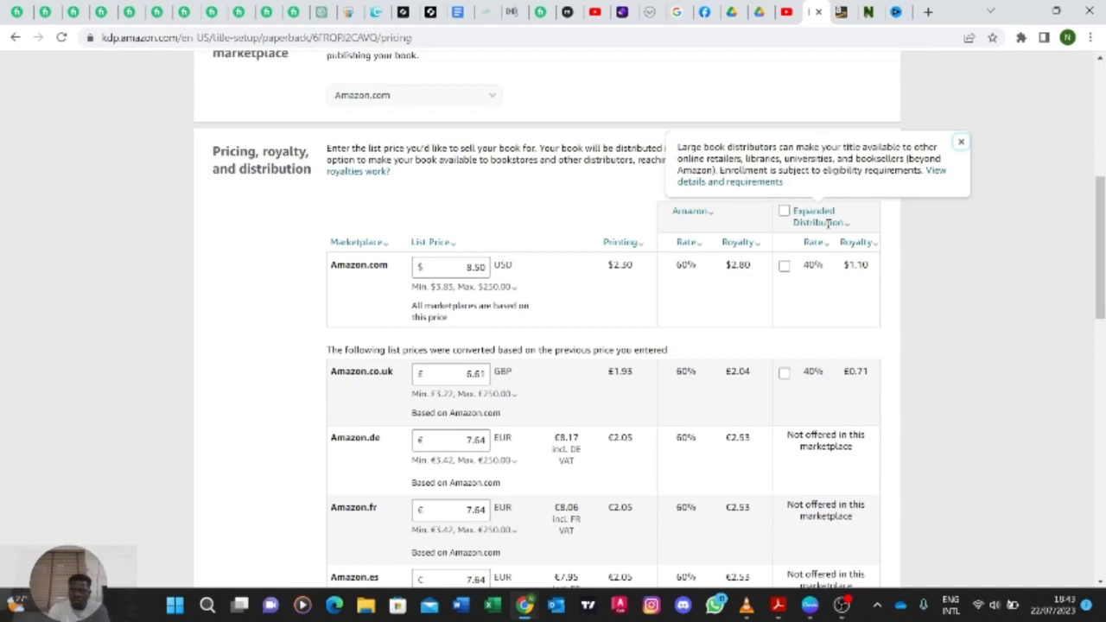
# Enable Expanded Distribution, adding the 40% rate for Amazon.com and Amazon.co.uk.
pyautogui.click(785, 213)
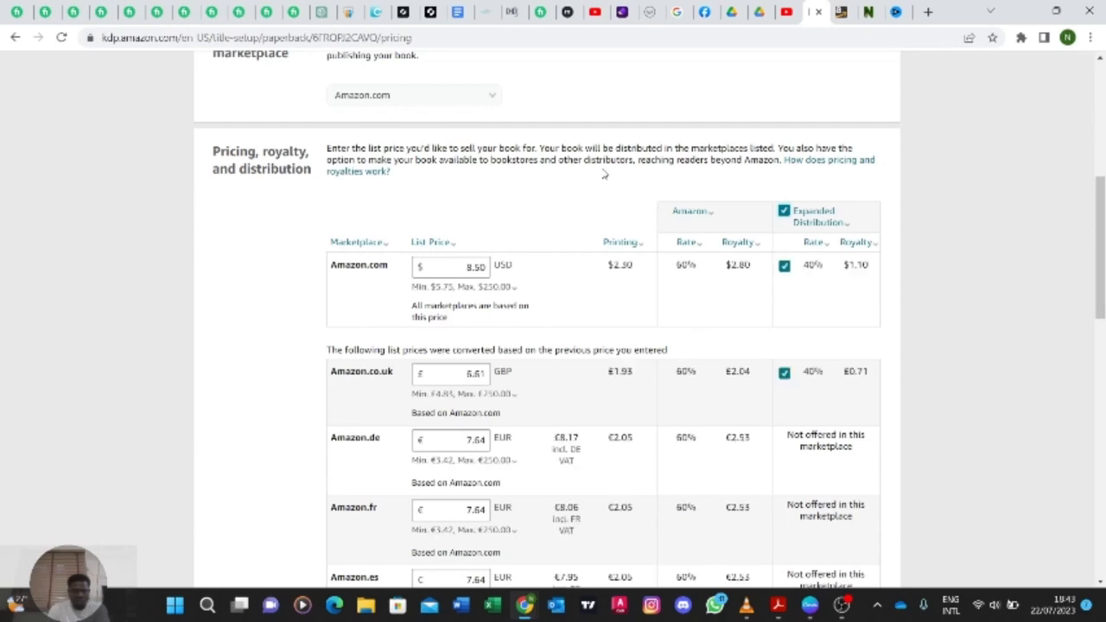
pyautogui.scroll(-8, 602, 203)
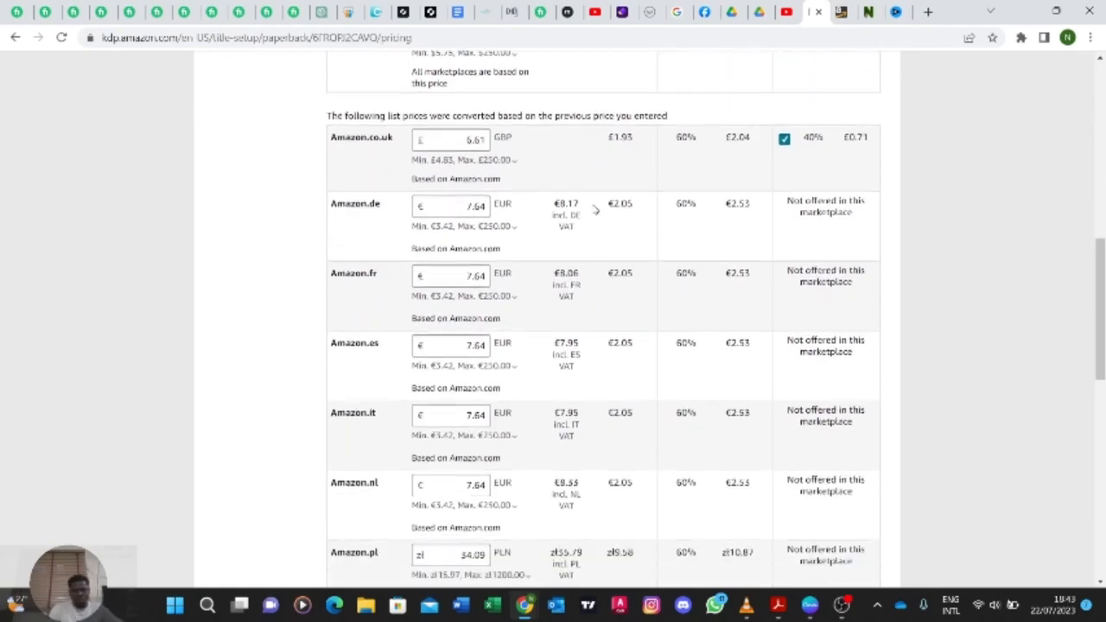
pyautogui.scroll(-3, 593, 232)
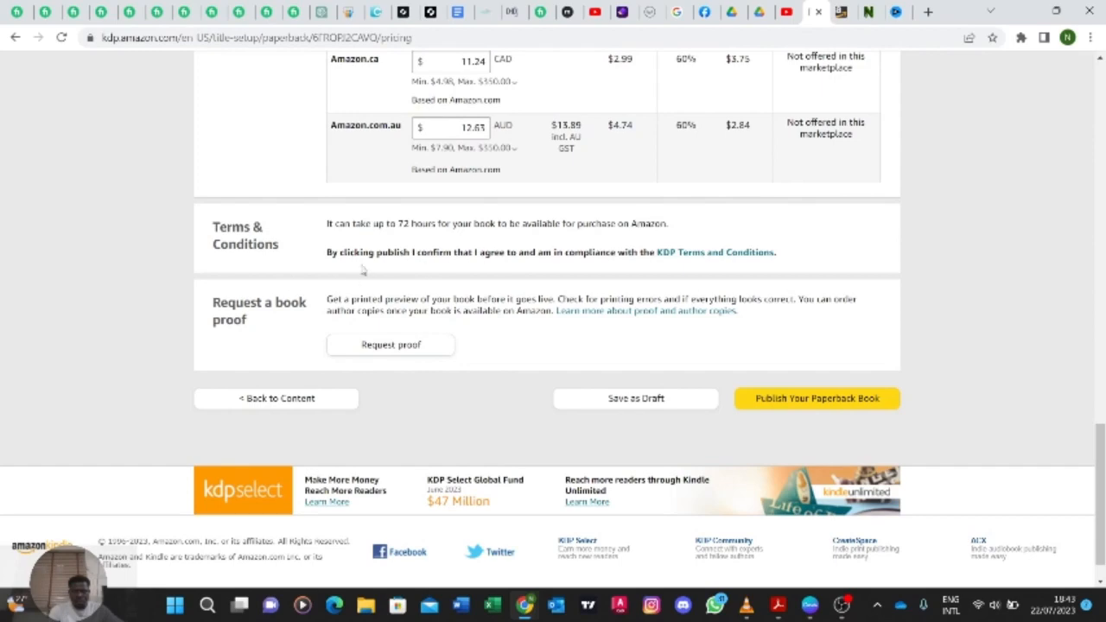
pyautogui.scroll(2, 647, 252)
pyautogui.scroll(10, 647, 253)
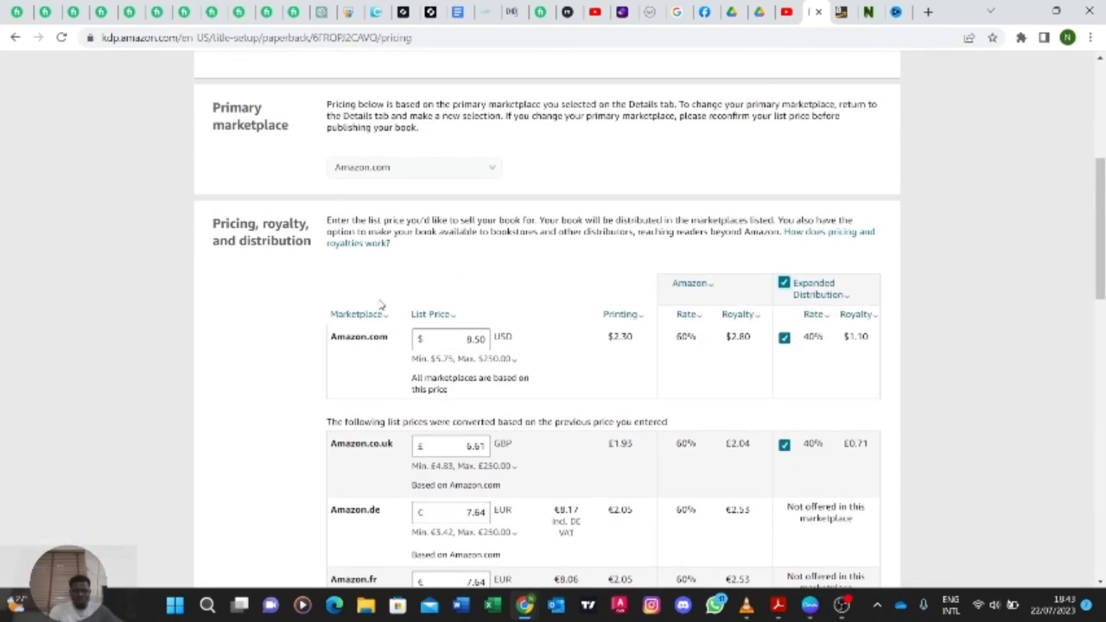
# Check the List Price explanation, then scroll down to the publish buttons.
pyautogui.click(442, 315)
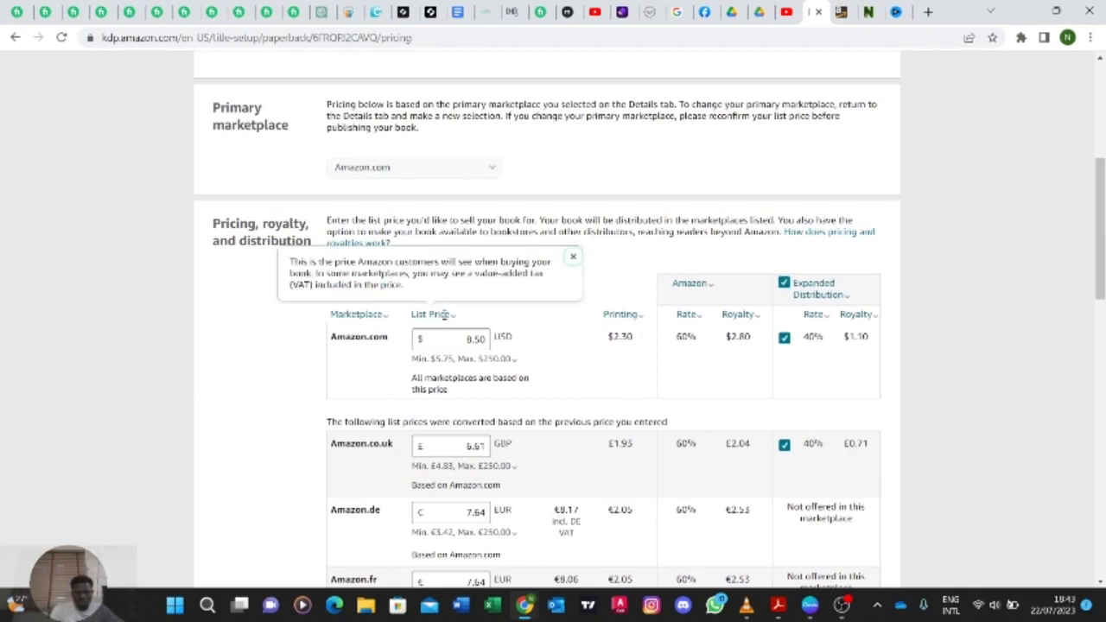
pyautogui.click(458, 326)
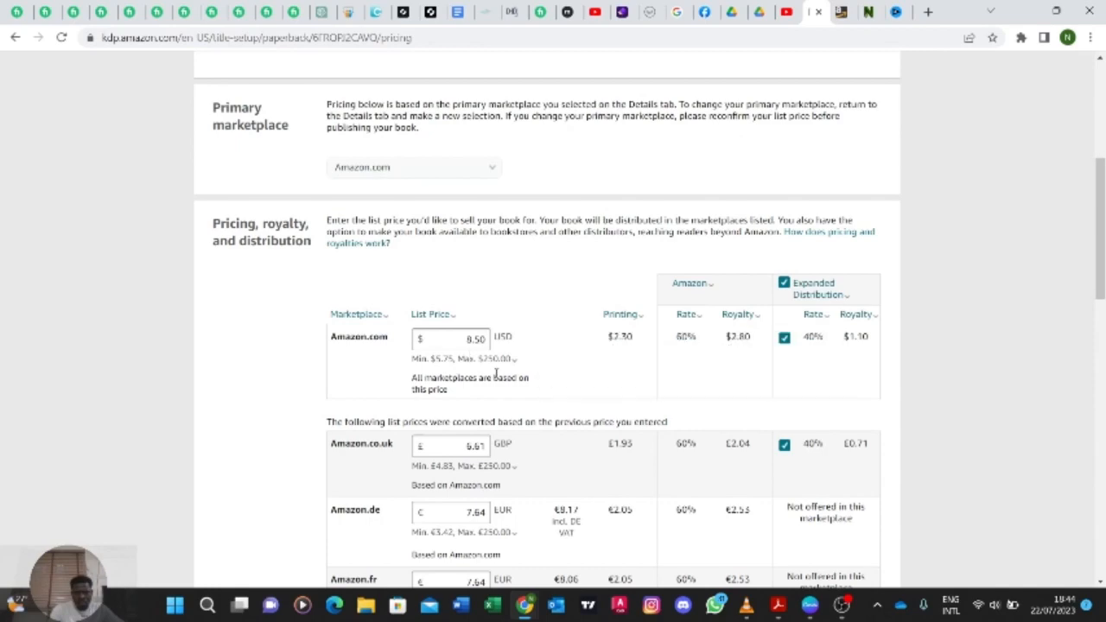
pyautogui.scroll(-15, 612, 320)
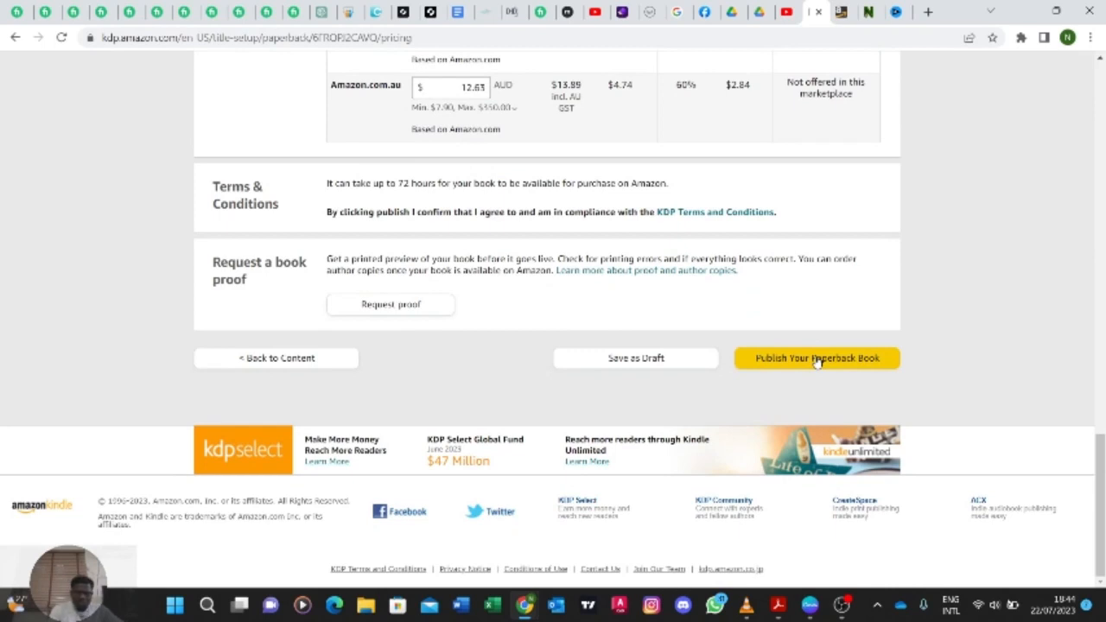
# Publish the Fresh Breath Mastery paperback and wait for saving to finish.
pyautogui.click(817, 361)
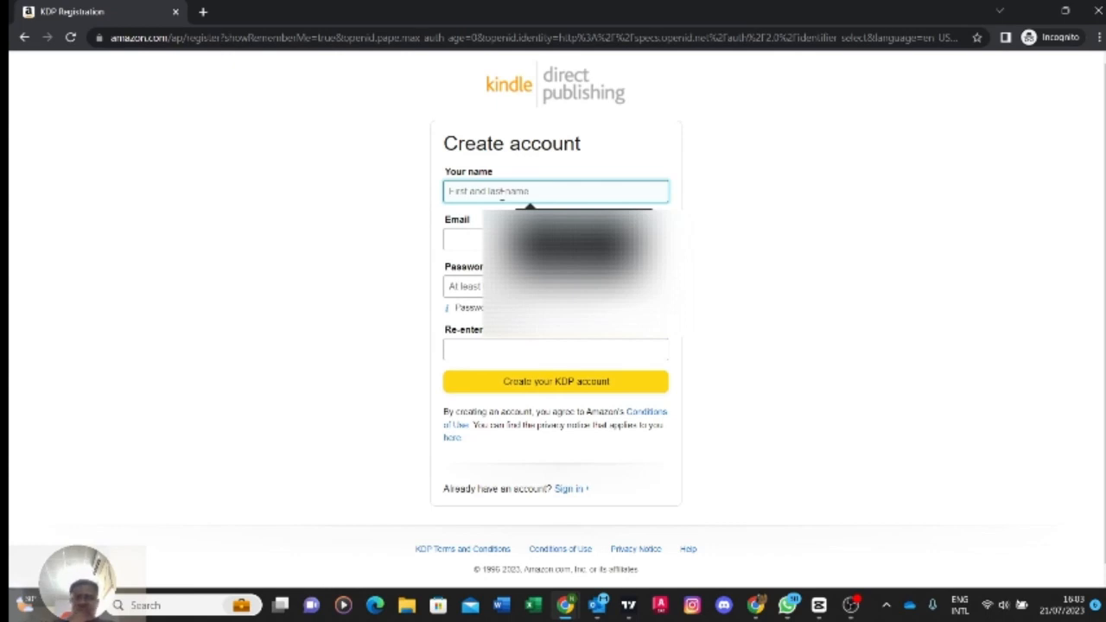
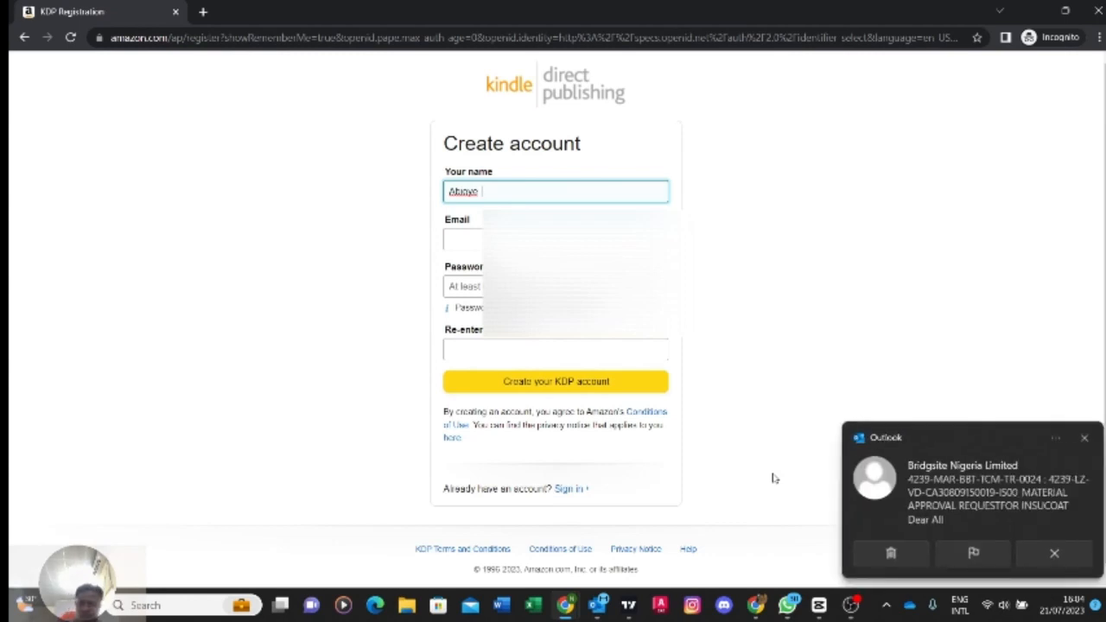
# Enter the account holder's full name in the Your name field, fixing the word order.
pyautogui.press('Left')
pyautogui.press('Left')
pyautogui.press('Left')
pyautogui.press('Left')
pyautogui.press('Left')
pyautogui.press('Left')
pyautogui.press('Left')
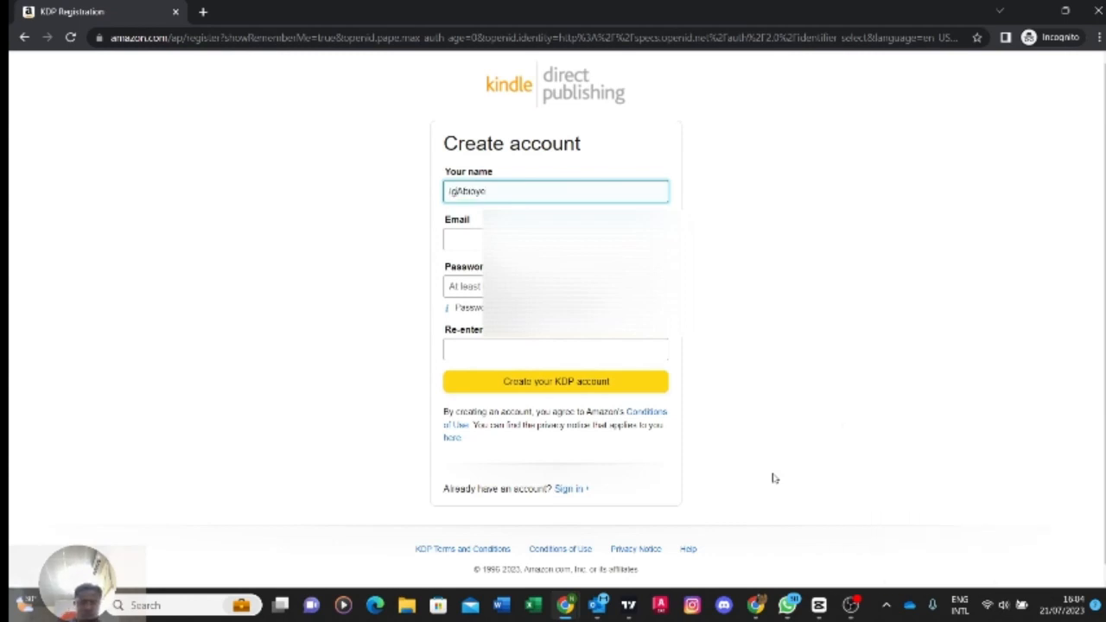
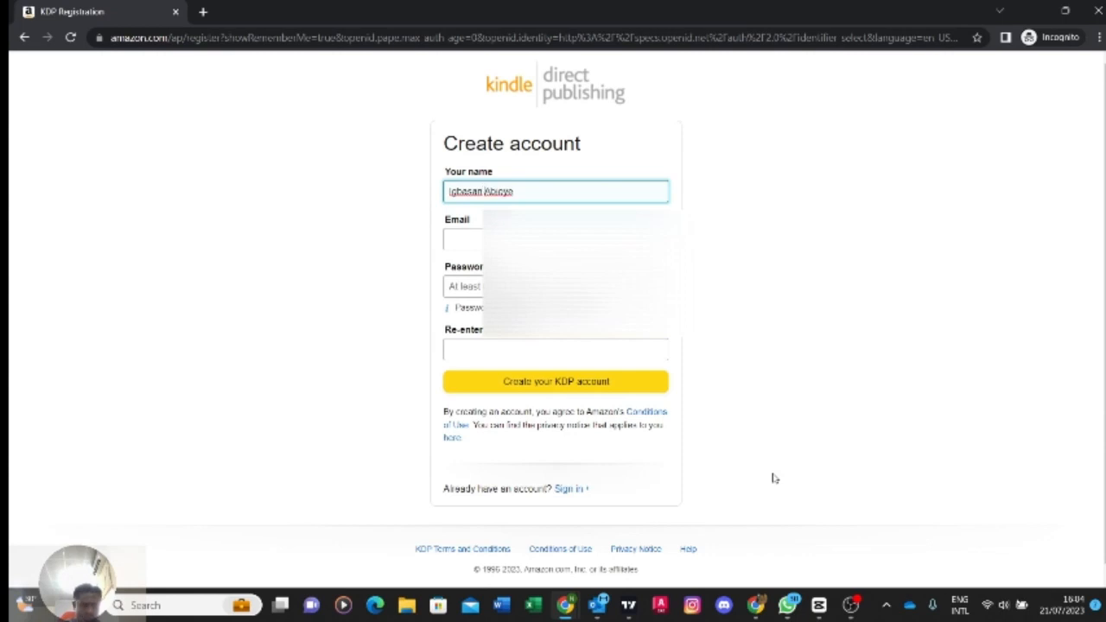
pyautogui.press('End')
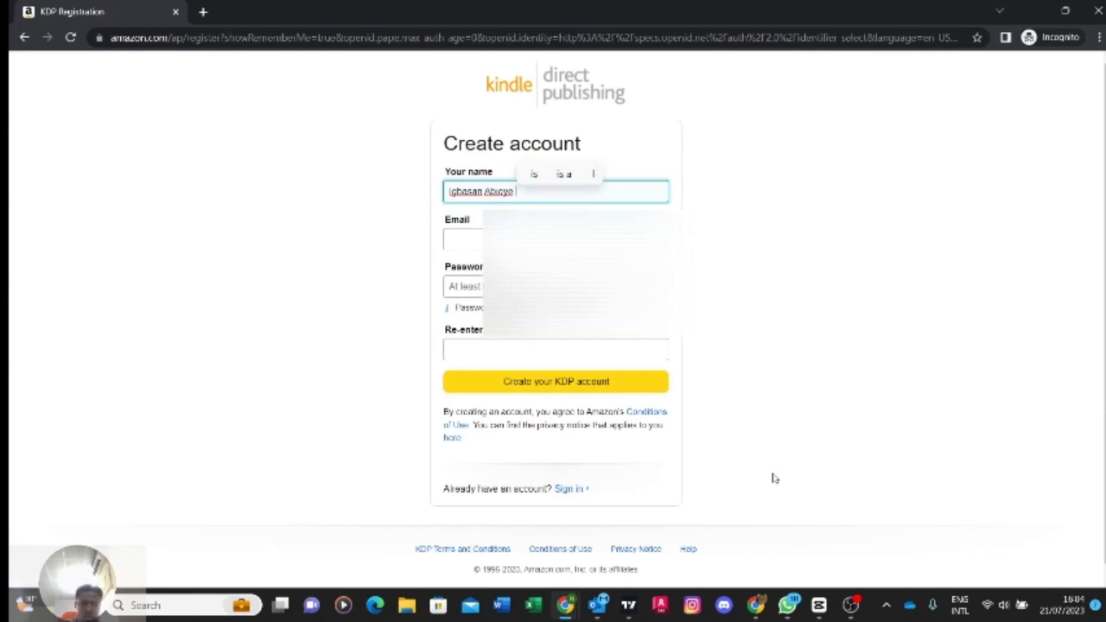
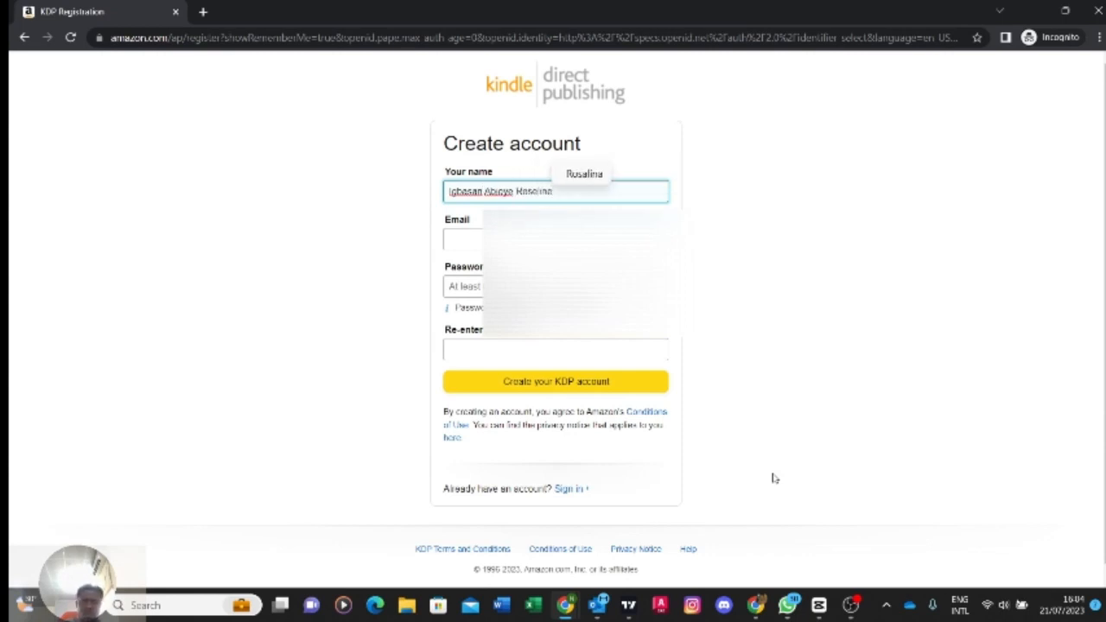
pyautogui.click(555, 239)
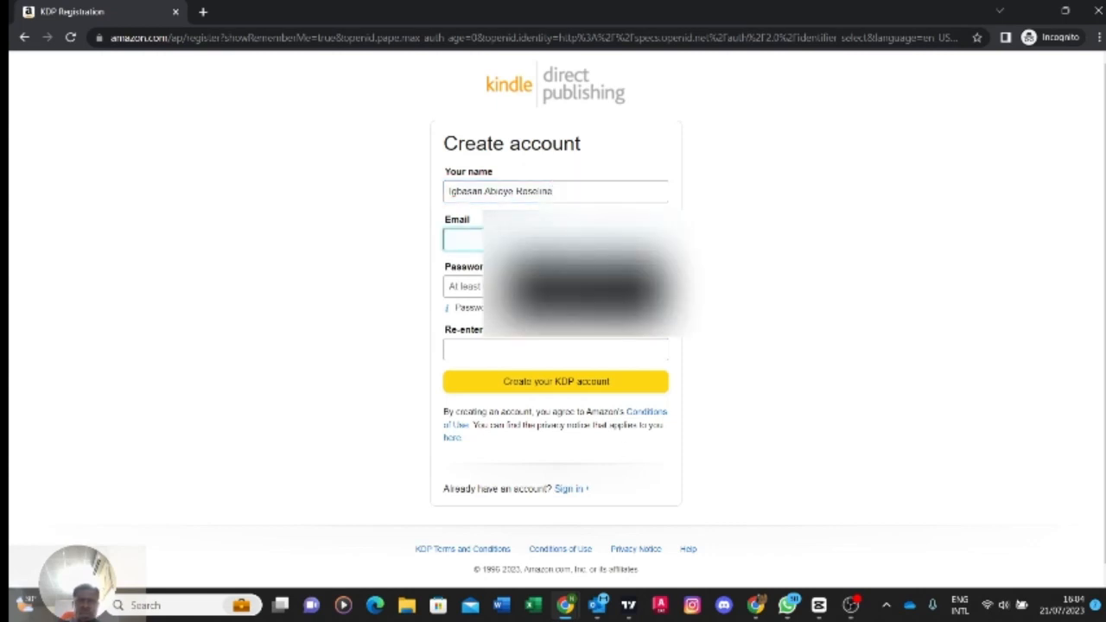
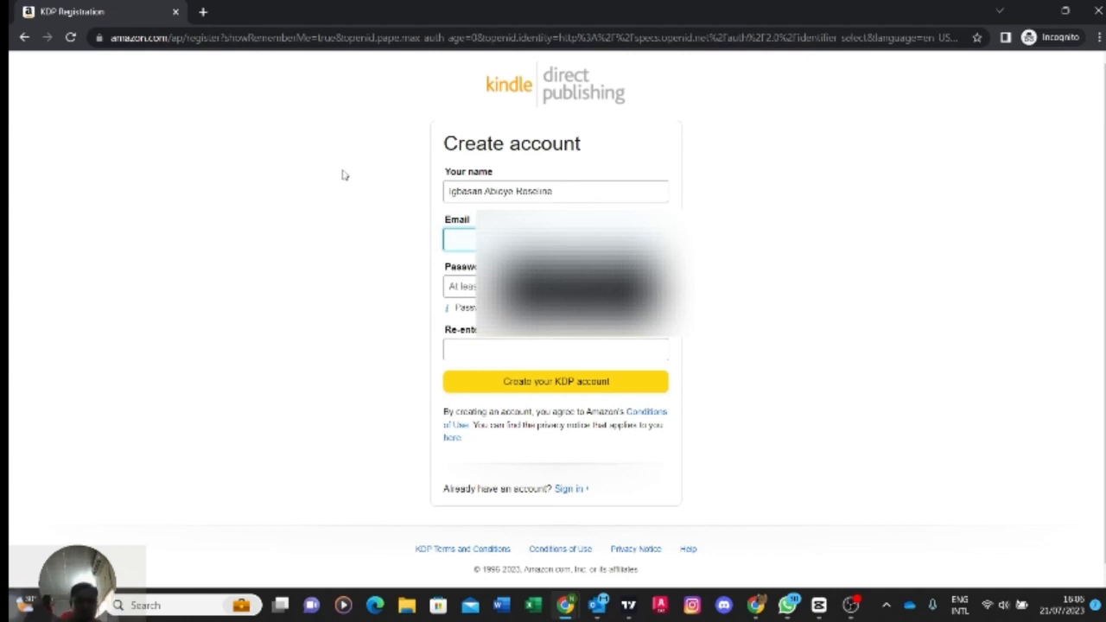
# Fill in the email, password and password confirmation on the Create account form and submit it.
pyautogui.write('daphn')
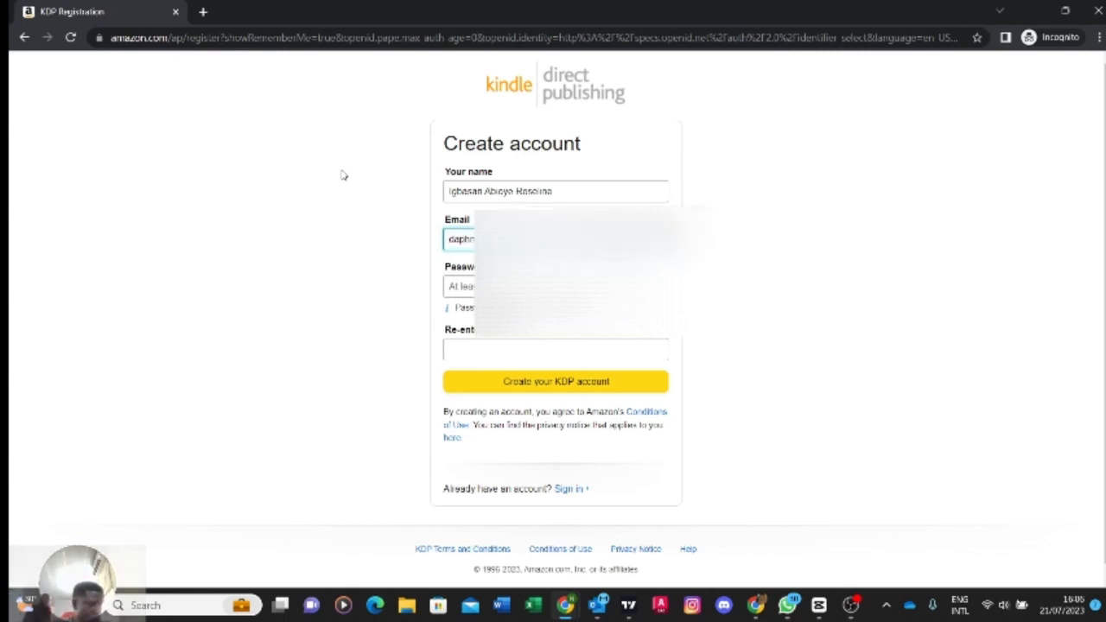
pyautogui.press('Tab')
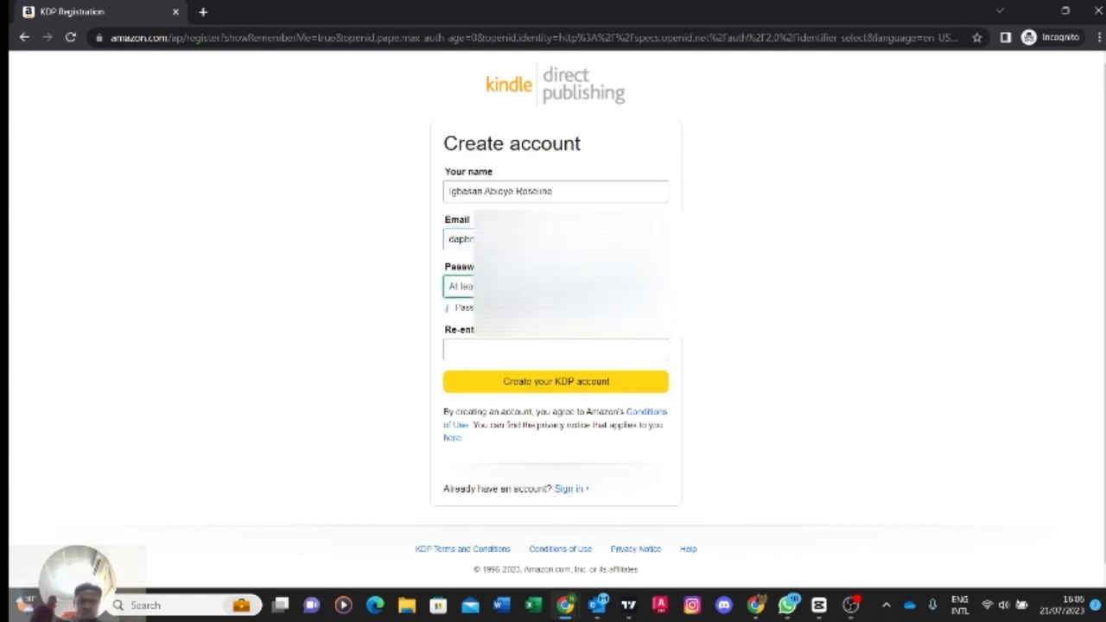
pyautogui.write('•••••••')
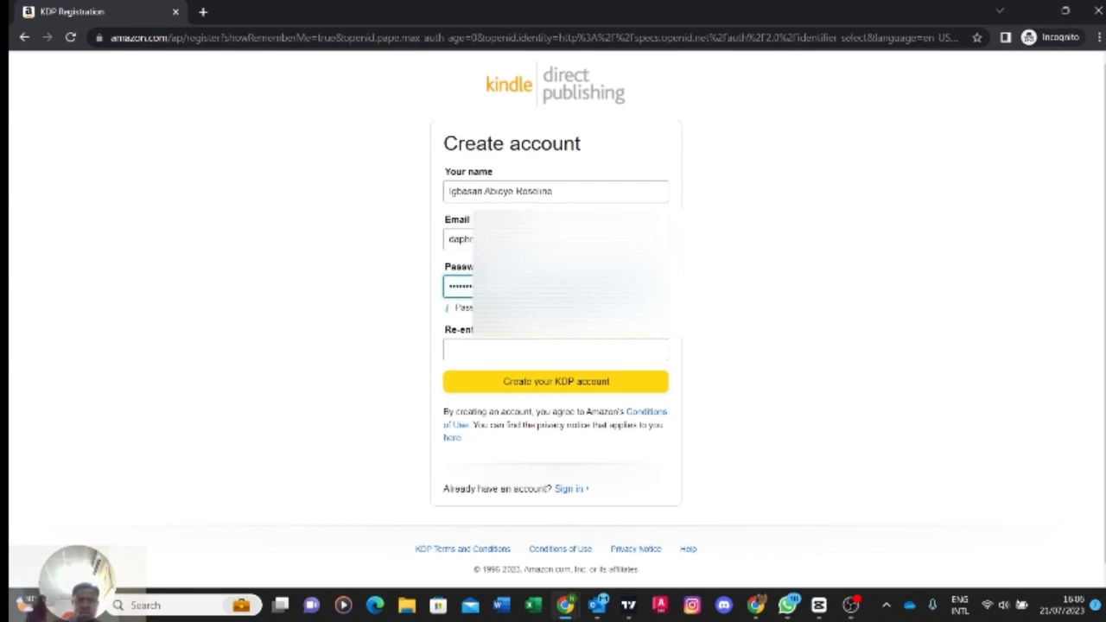
pyautogui.click(516, 346)
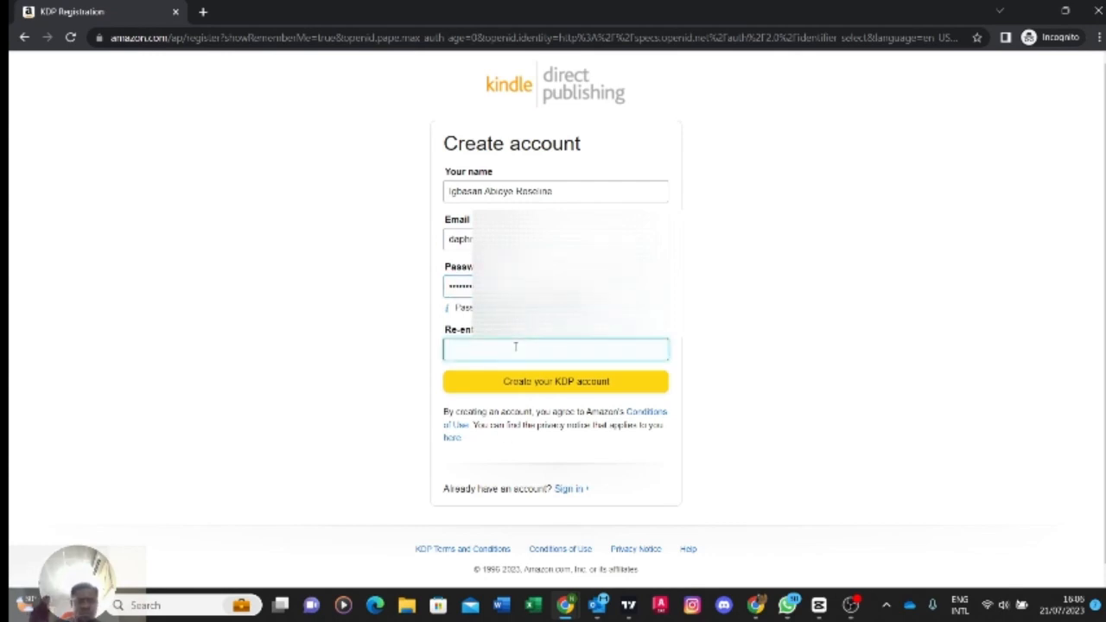
pyautogui.write('••••••••')
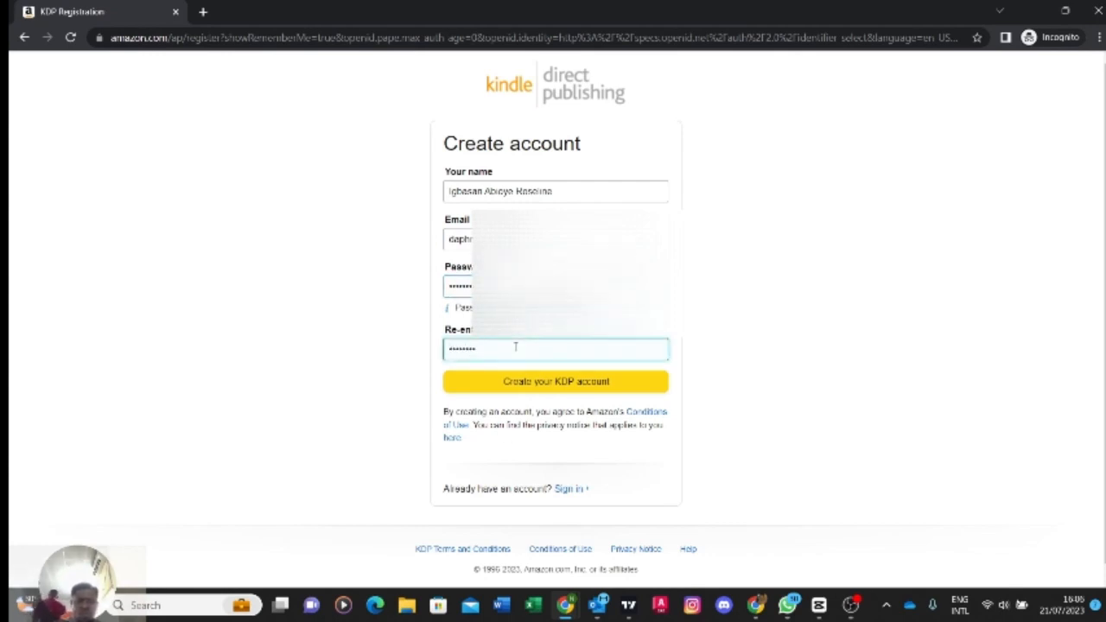
pyautogui.click(532, 385)
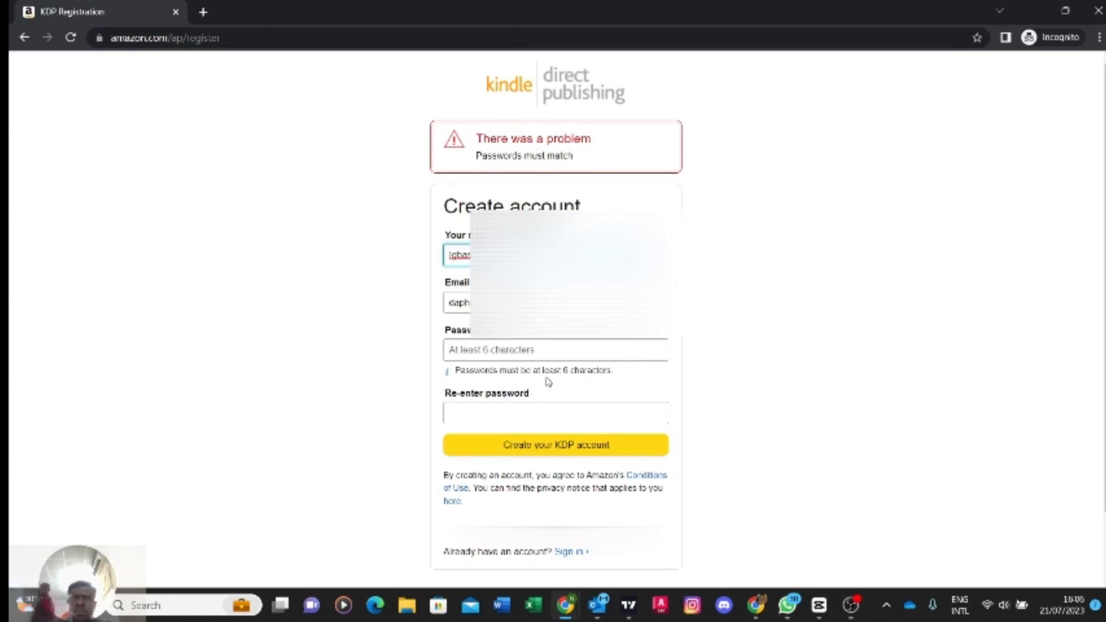
# Retype identical passwords in both password fields and resubmit the KDP account registration.
pyautogui.scroll(-1, 522, 350)
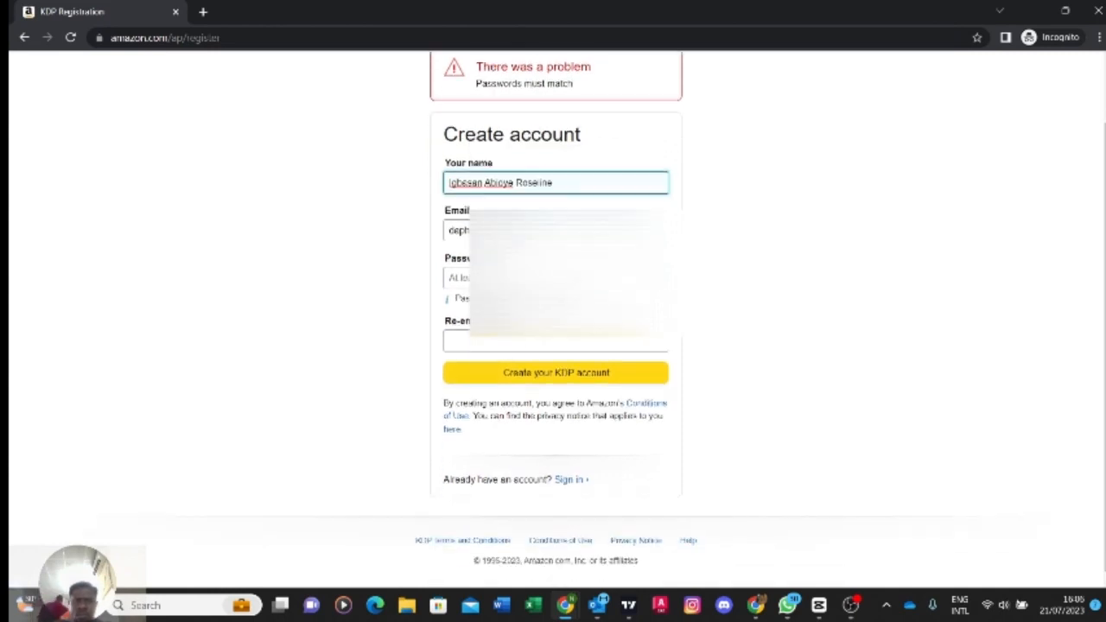
pyautogui.click(529, 279)
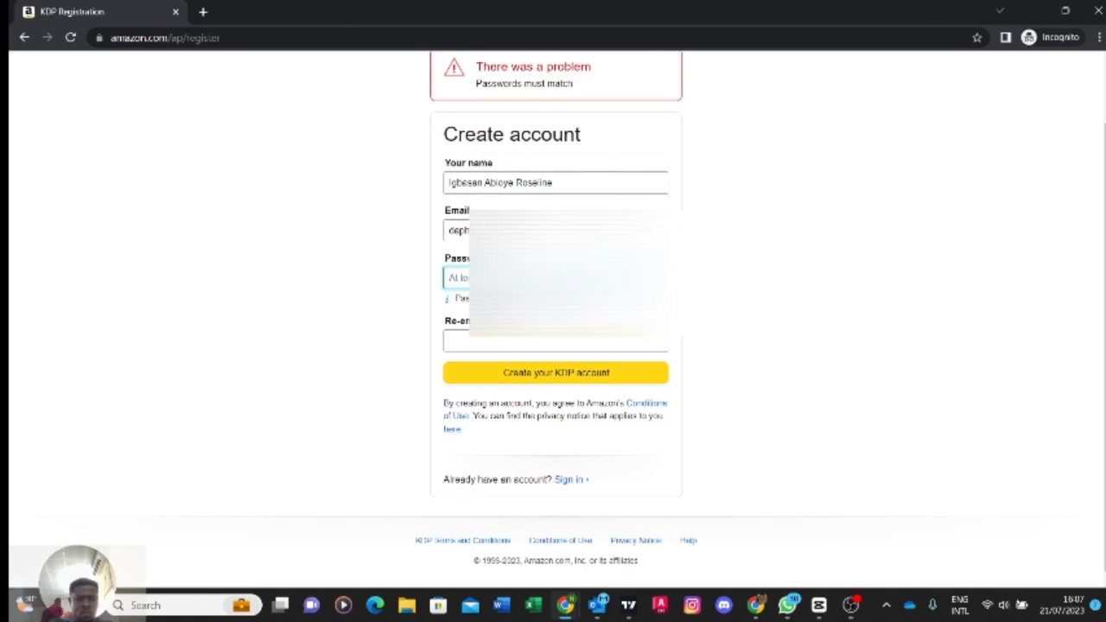
pyautogui.write('••••••')
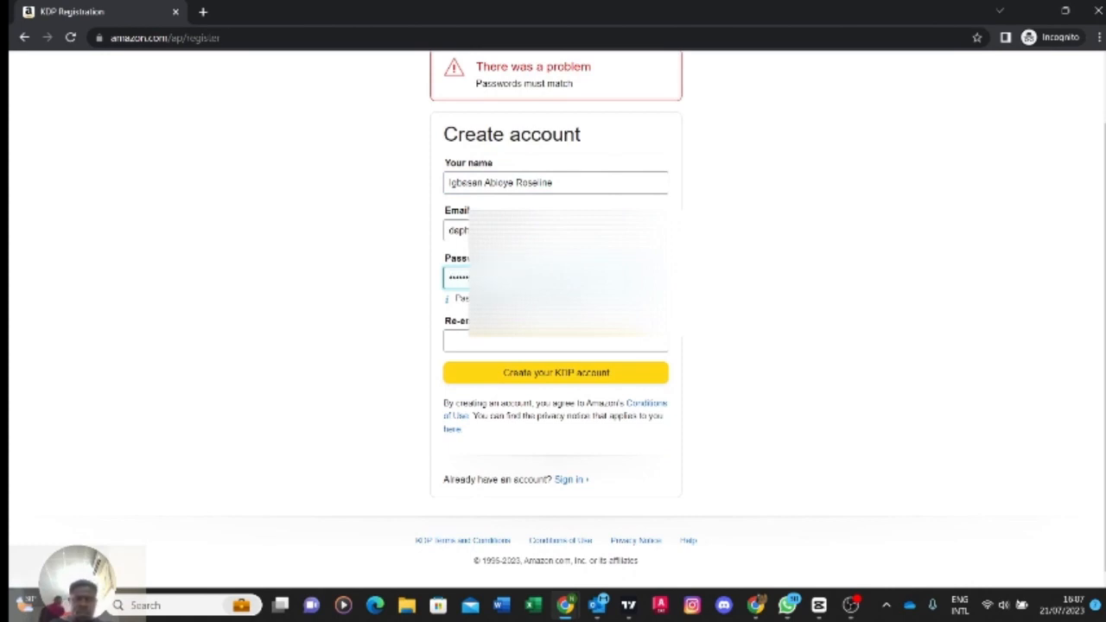
pyautogui.click(509, 339)
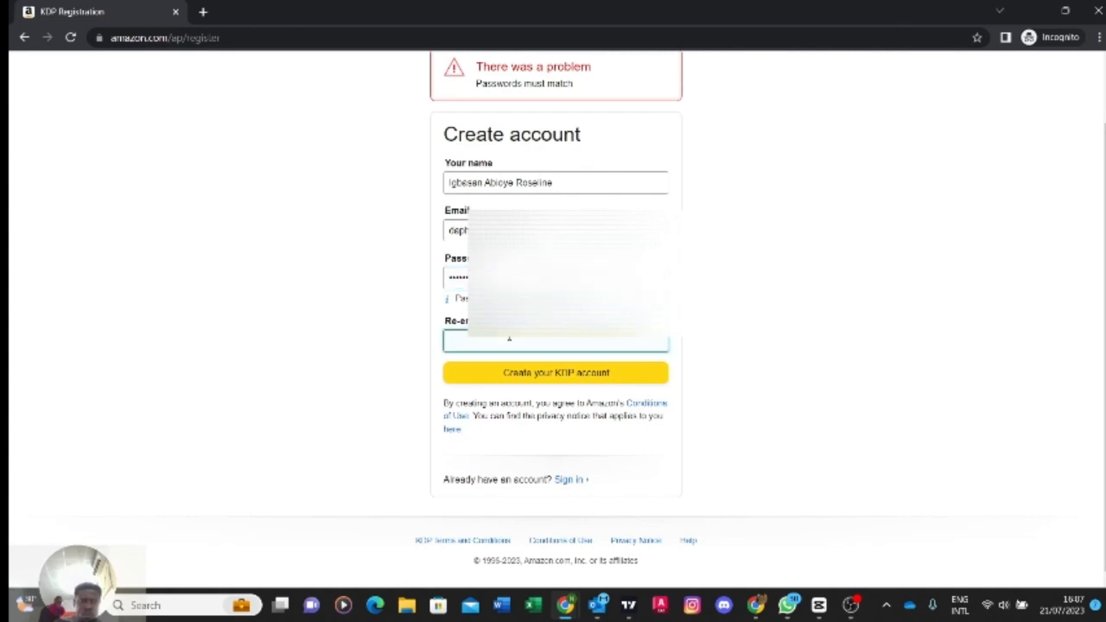
pyautogui.write('•')
pyautogui.write('•')
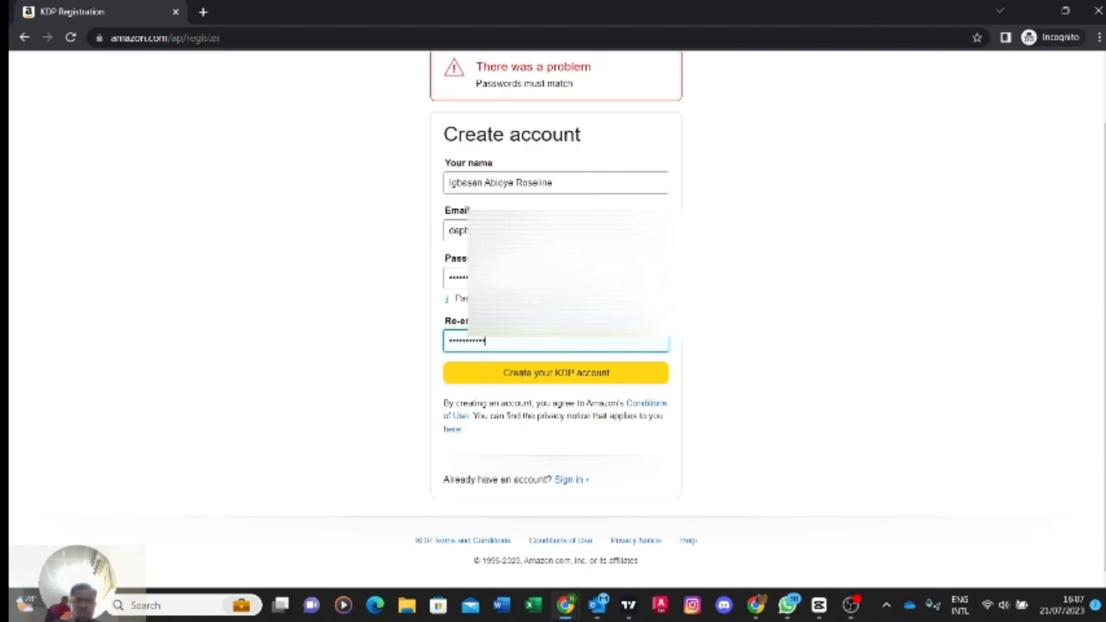
pyautogui.click(529, 374)
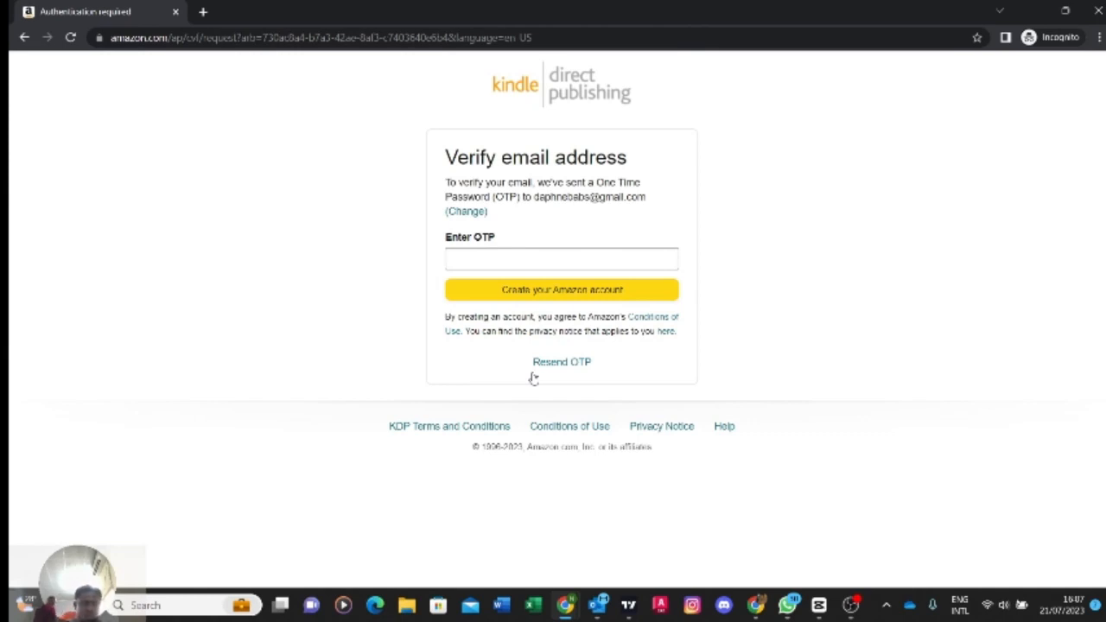
# Enter the emailed one-time code, create the account and agree to the KDP terms.
pyautogui.click(506, 254)
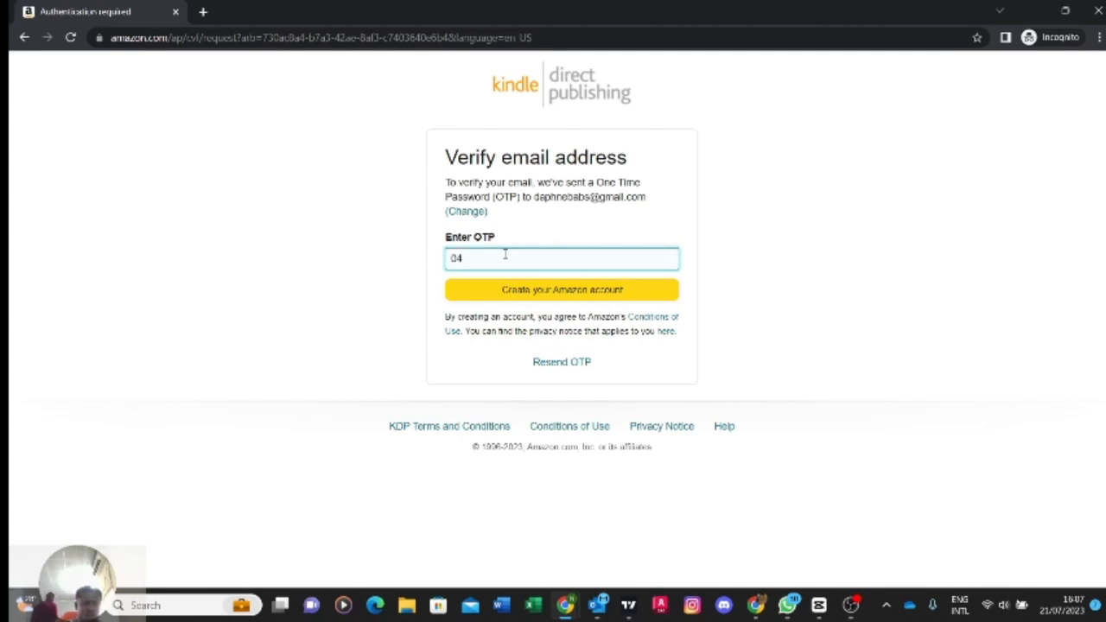
pyautogui.click(543, 292)
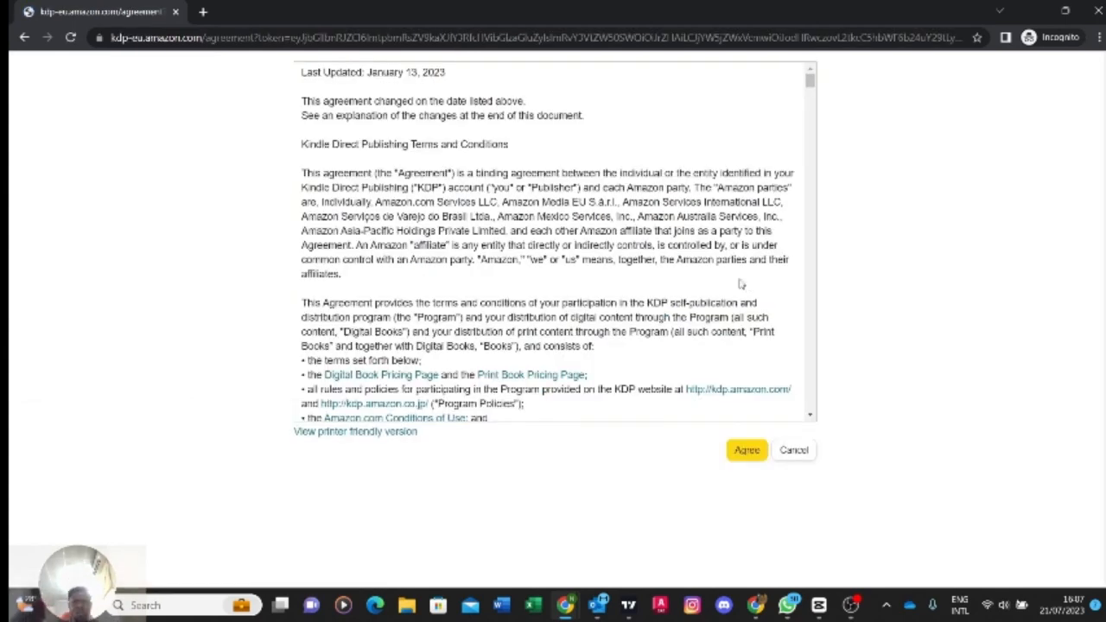
pyautogui.click(747, 451)
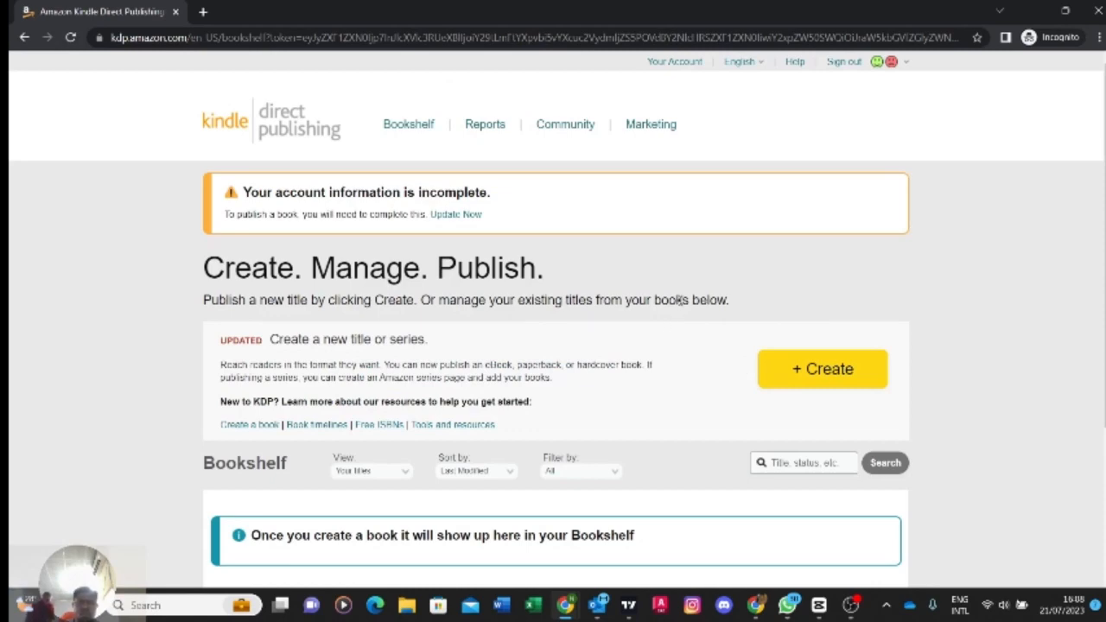
# Save the new password and continue to sign-in.
pyautogui.scroll(-2, 717, 318)
pyautogui.scroll(1, 705, 321)
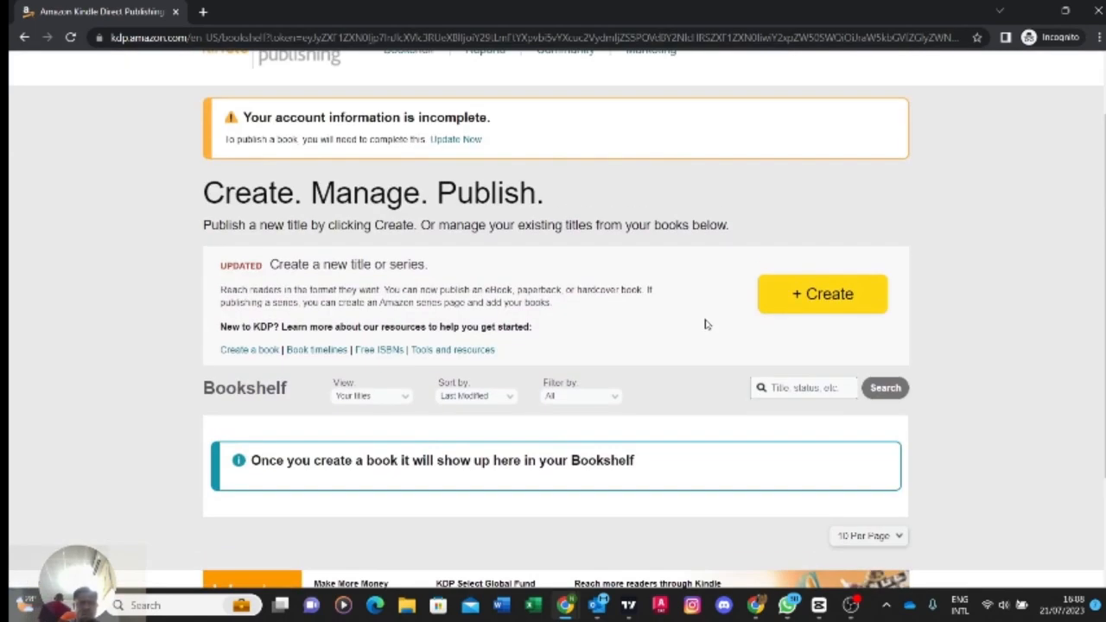
pyautogui.scroll(-2, 698, 328)
pyautogui.scroll(3, 698, 328)
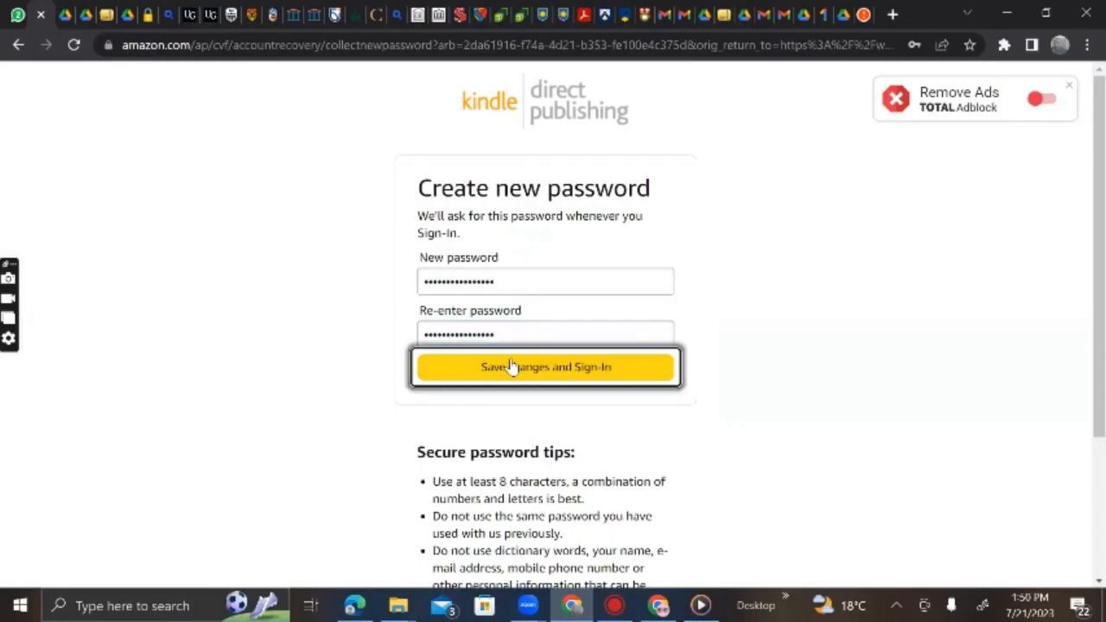
pyautogui.click(511, 367)
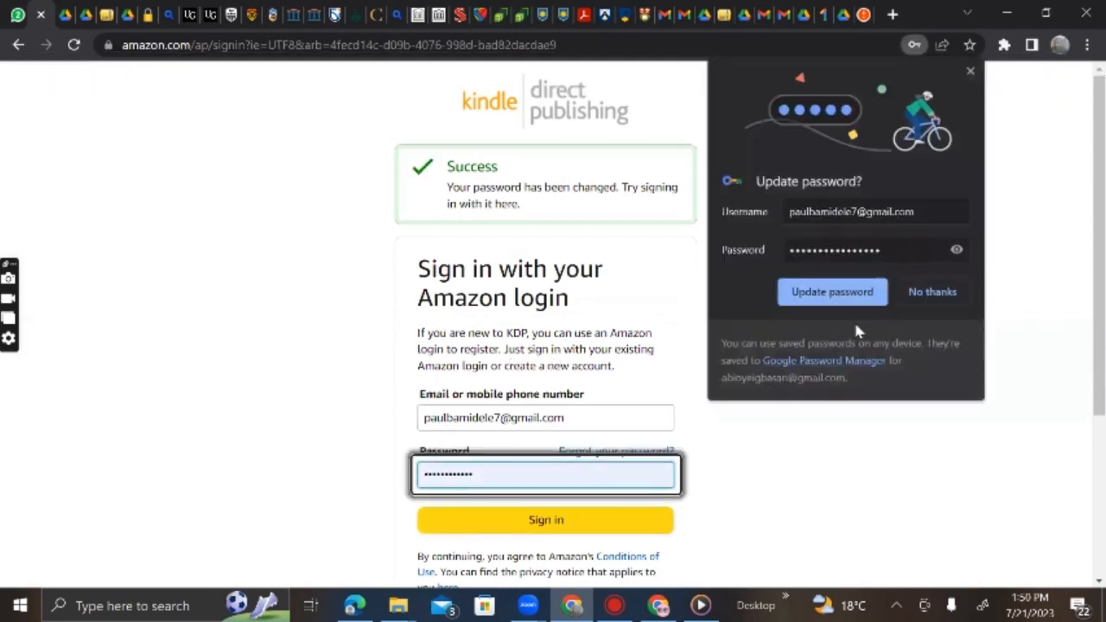
# Store the changed password in the browser and sign in to KDP with it.
pyautogui.click(832, 292)
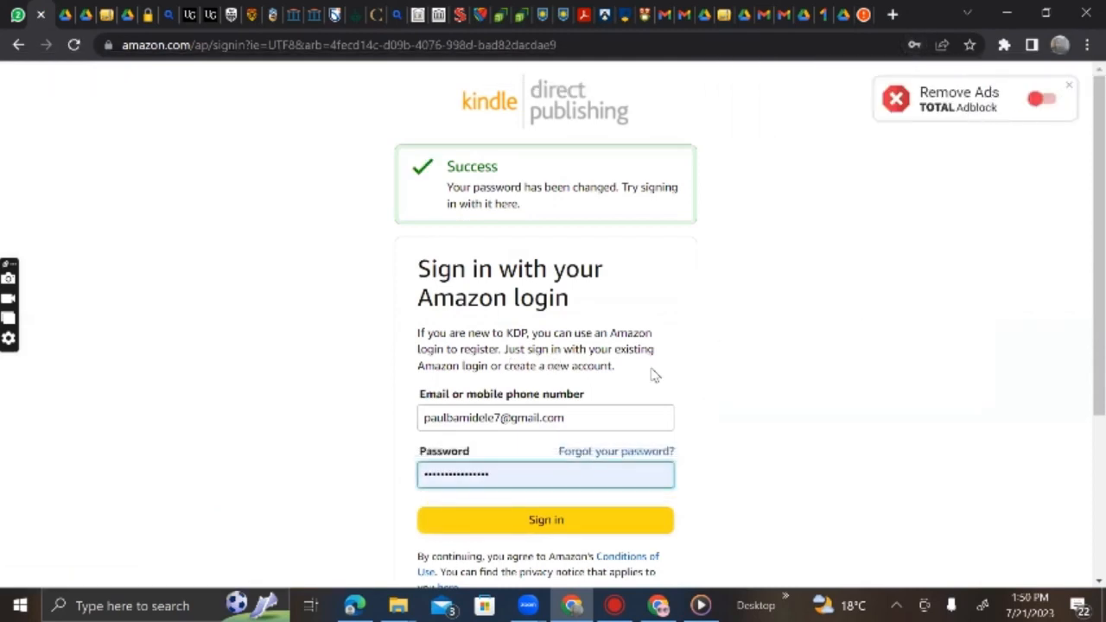
pyautogui.scroll(-3, 654, 375)
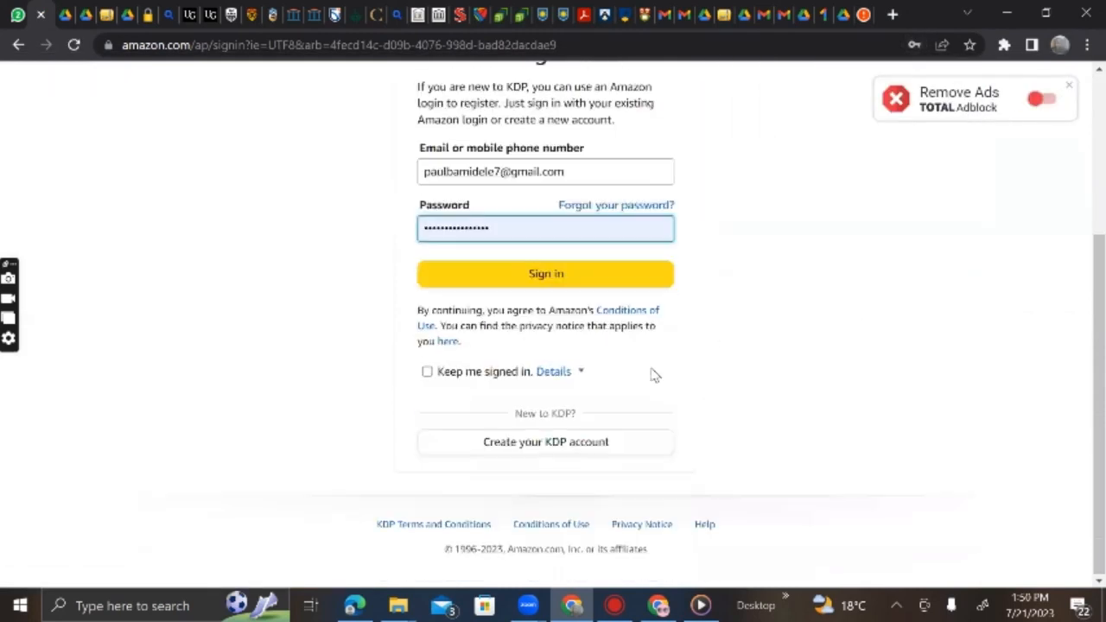
pyautogui.click(550, 280)
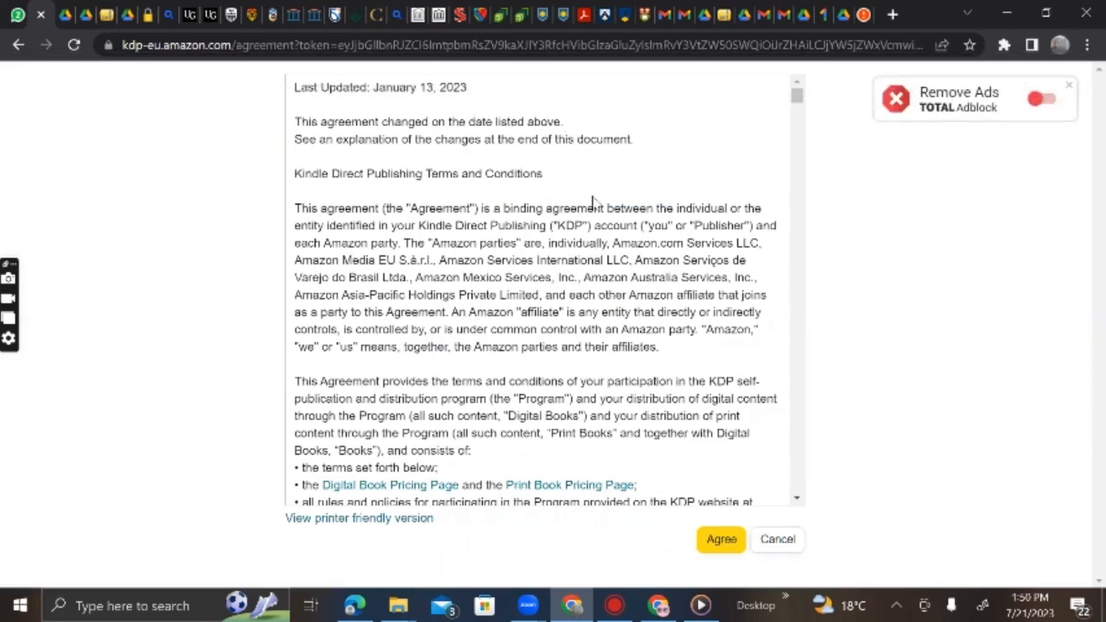
# Scroll through the Kindle Direct Publishing Terms and Conditions and agree to them.
pyautogui.scroll(-4, 592, 203)
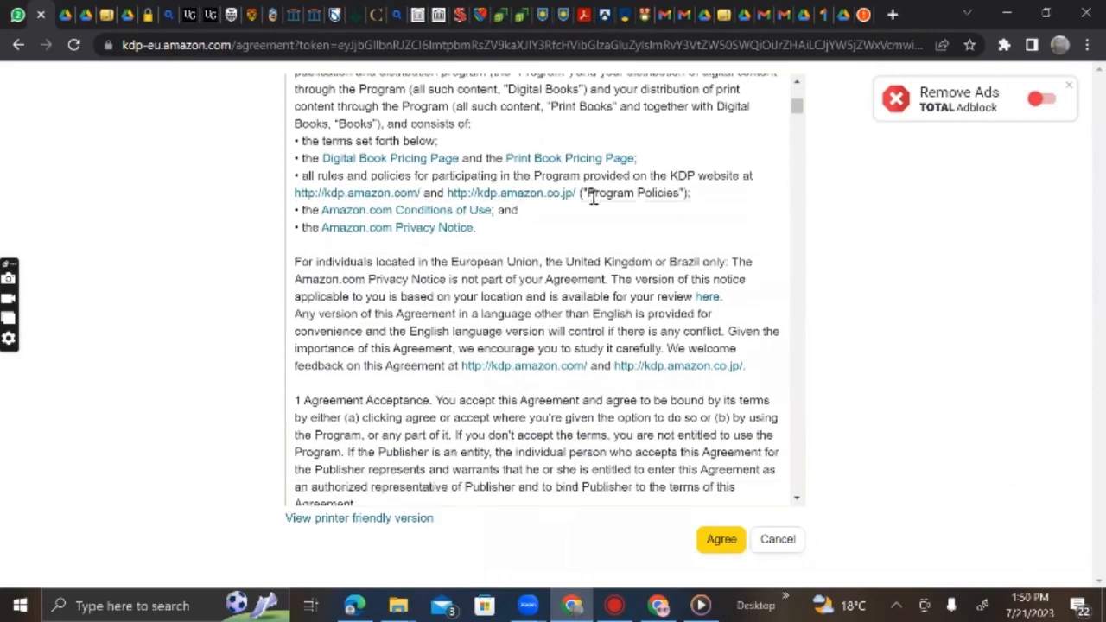
pyautogui.scroll(-1, 593, 198)
pyautogui.scroll(1, 593, 198)
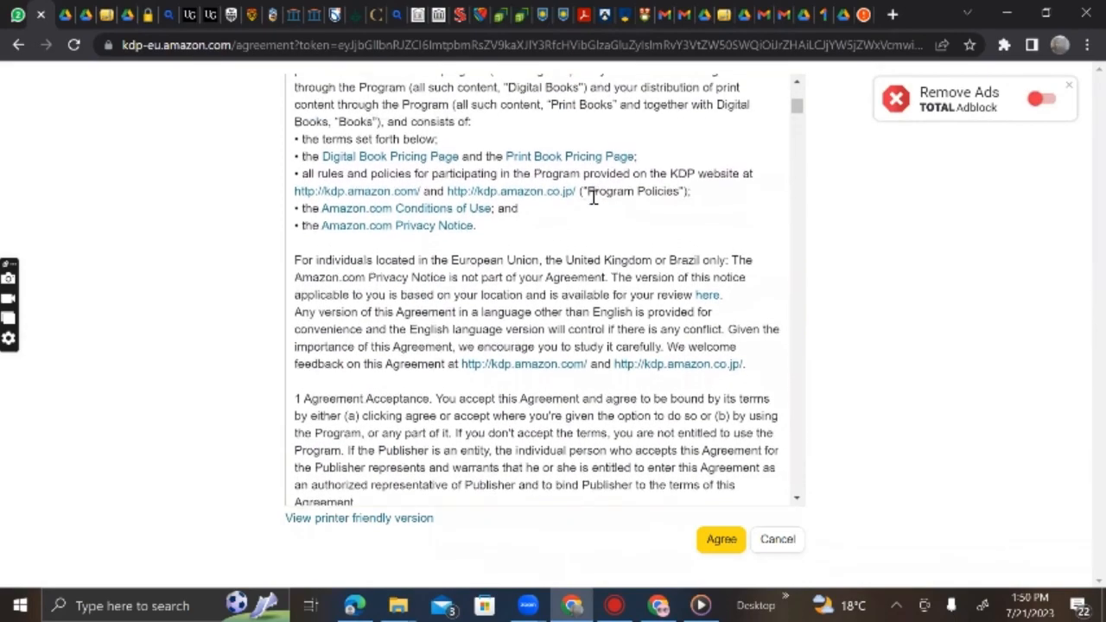
pyautogui.scroll(1, 593, 198)
pyautogui.scroll(-1, 594, 198)
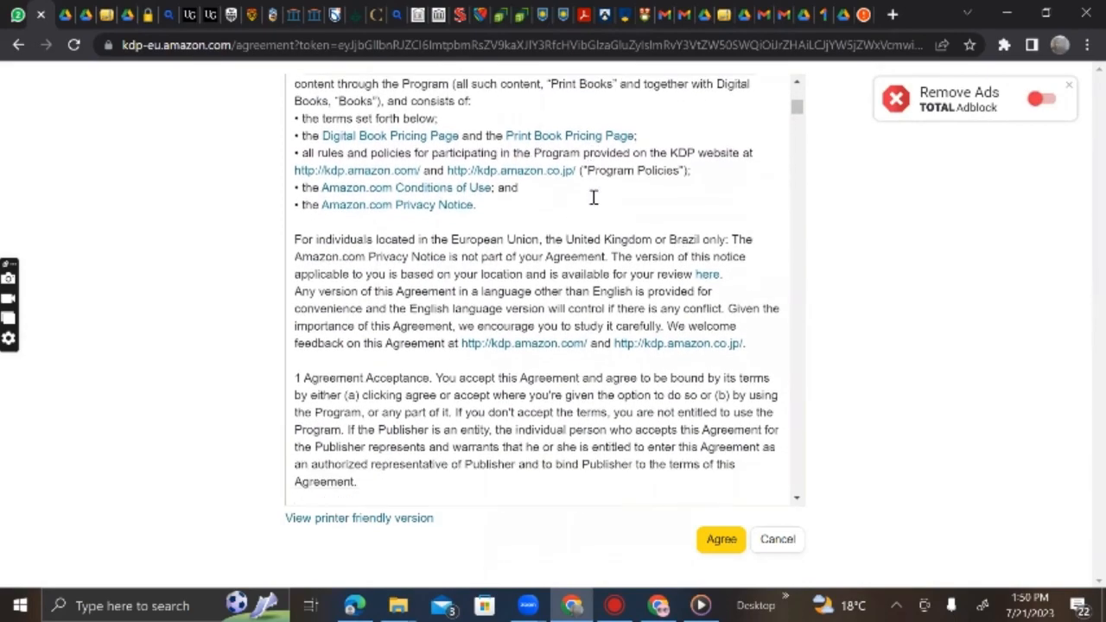
pyautogui.scroll(-7, 594, 198)
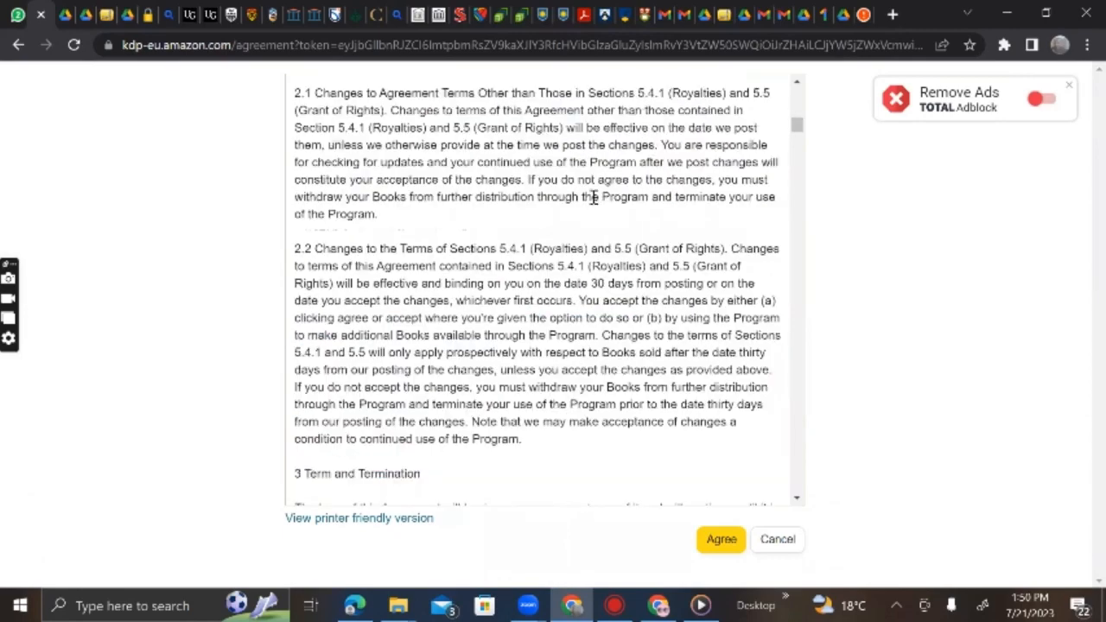
pyautogui.scroll(-15, 594, 198)
pyautogui.scroll(-10, 593, 197)
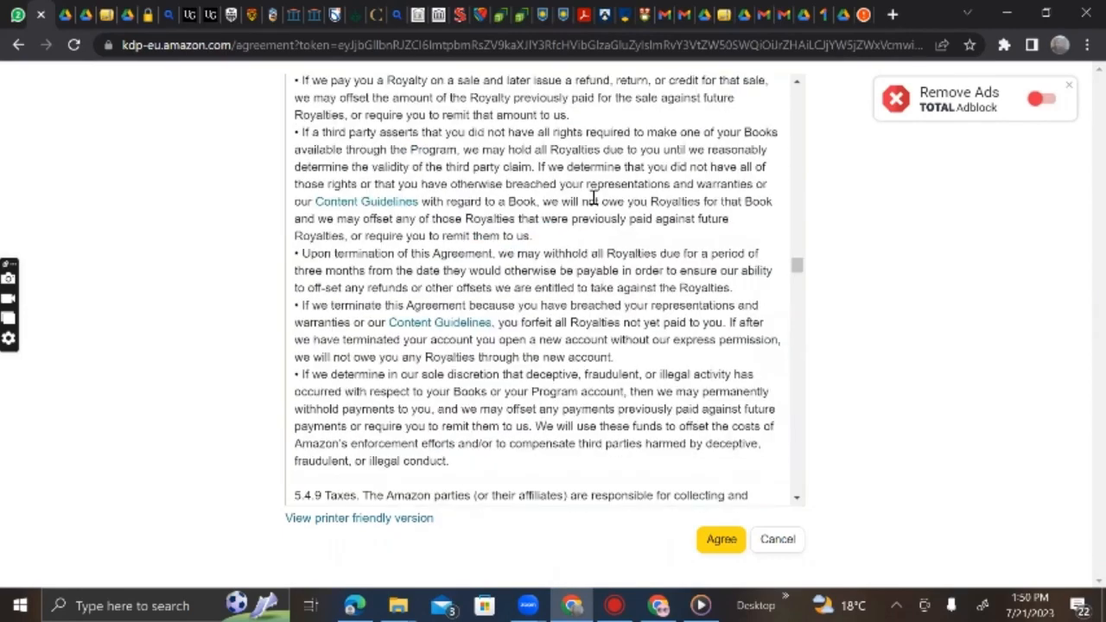
pyautogui.scroll(-8, 594, 198)
pyautogui.scroll(-7, 594, 198)
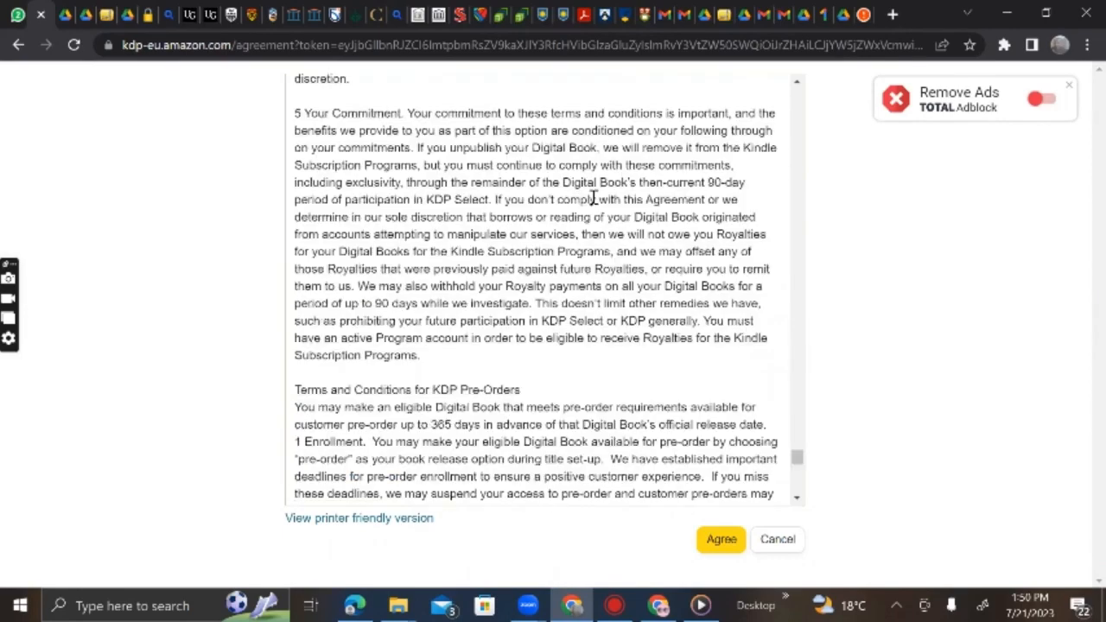
pyautogui.scroll(-10, 593, 198)
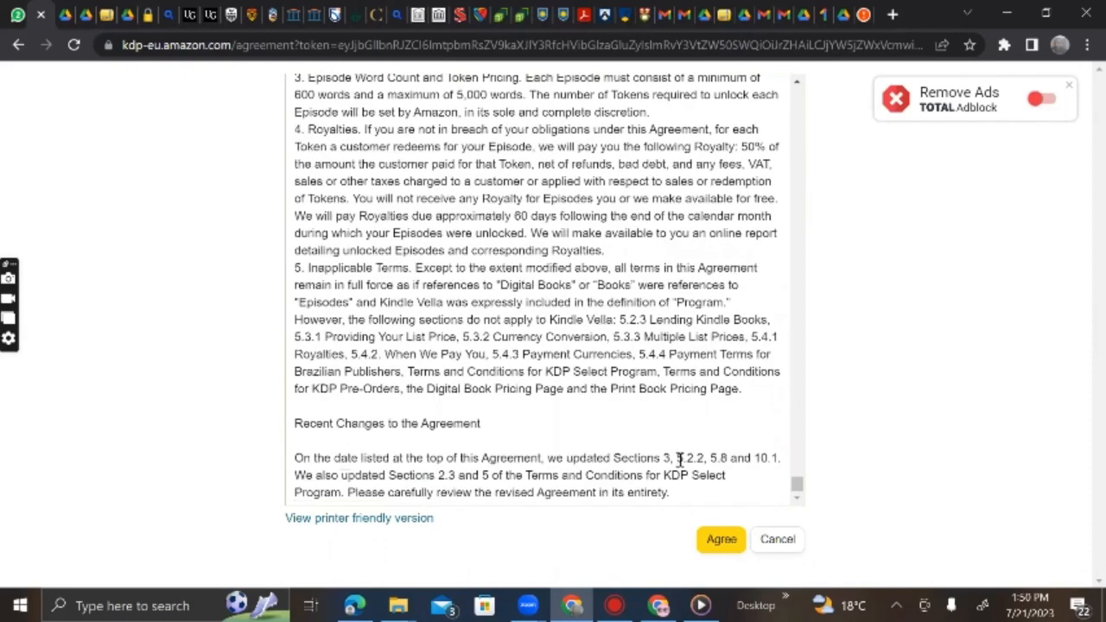
pyautogui.click(724, 546)
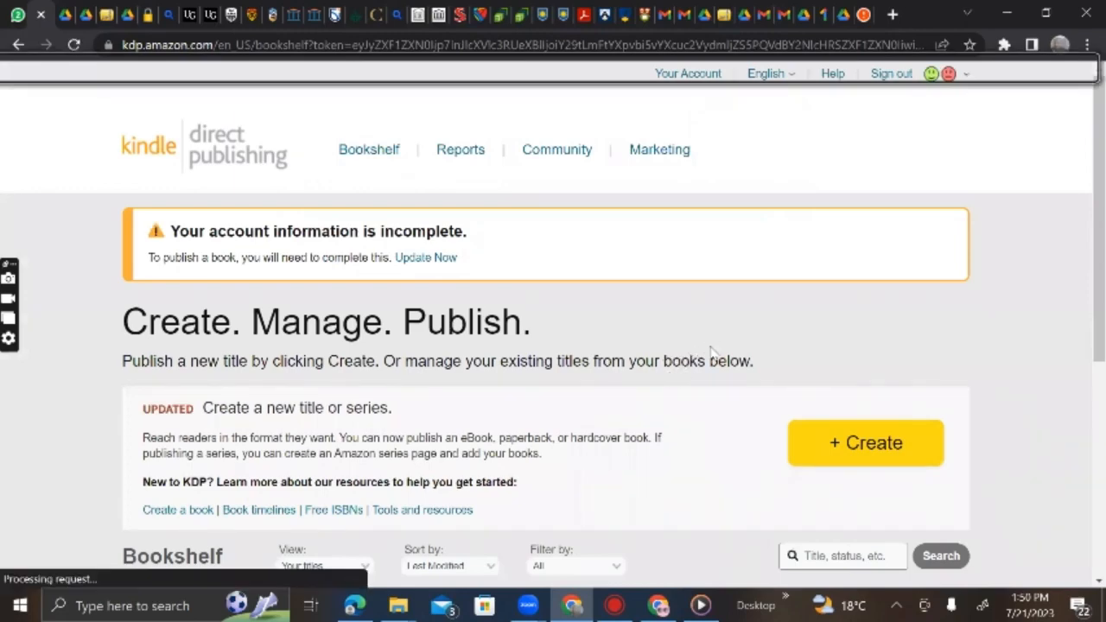
pyautogui.scroll(-3, 709, 356)
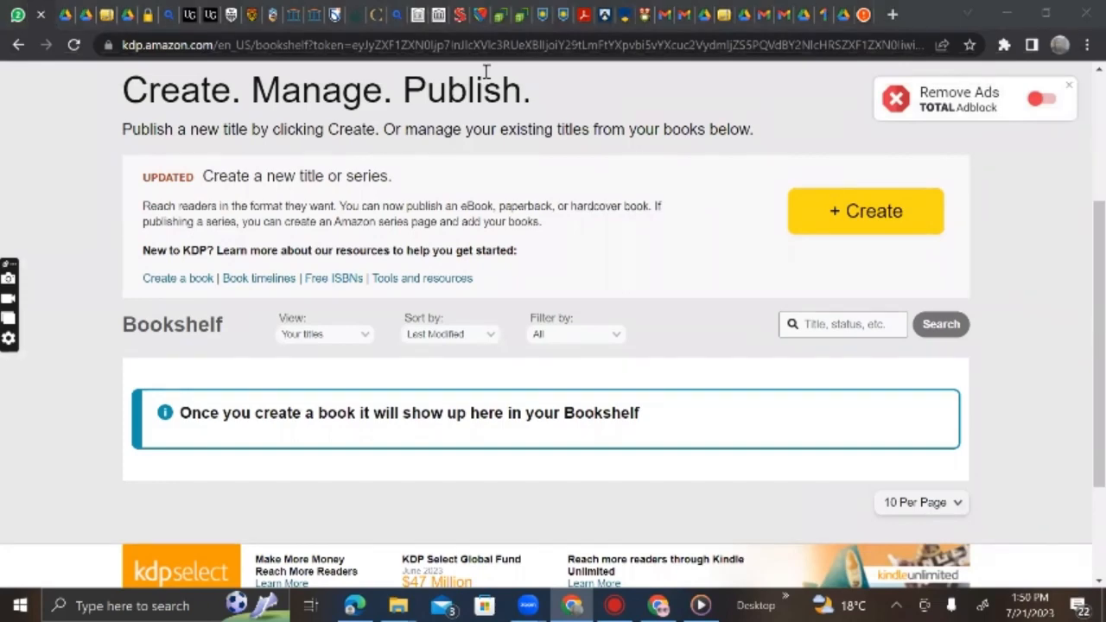
pyautogui.moveTo(572, 605)
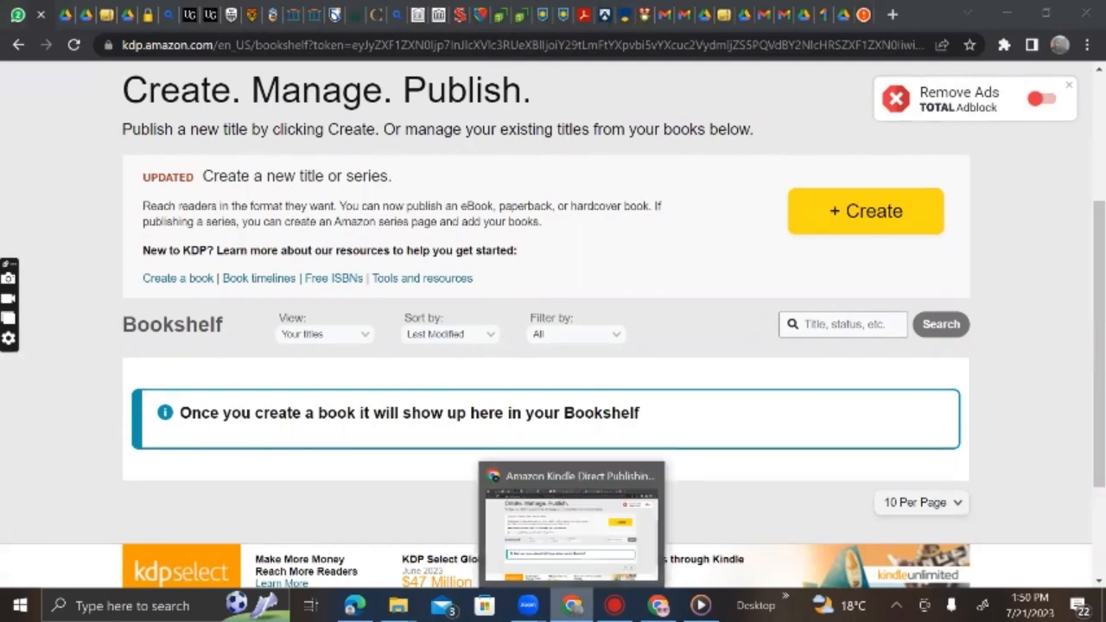
pyautogui.click(519, 524)
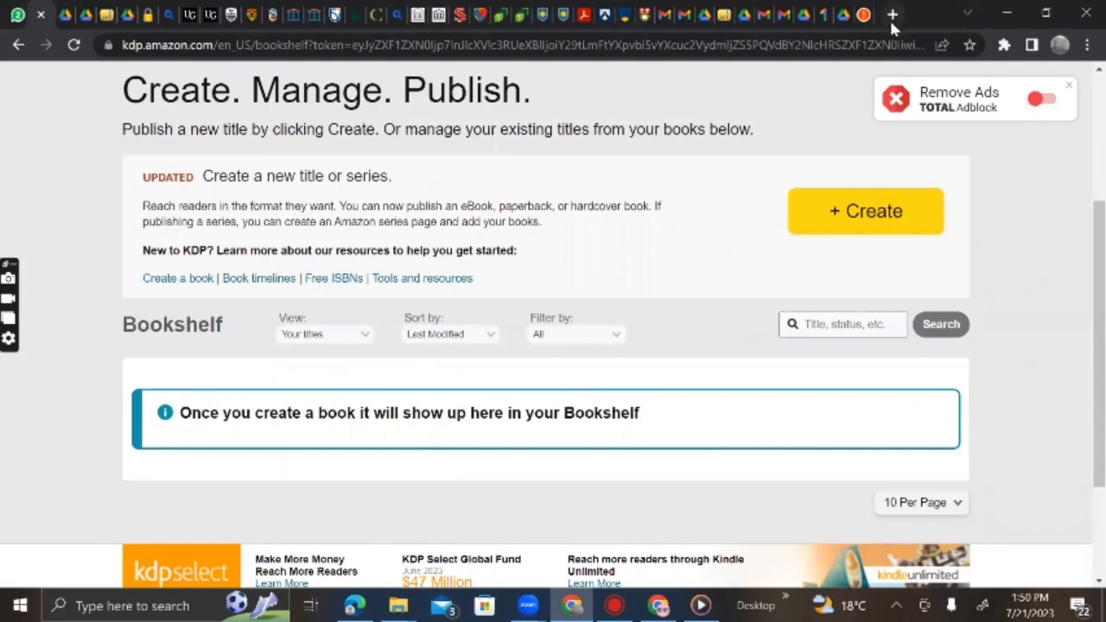
pyautogui.click(864, 17)
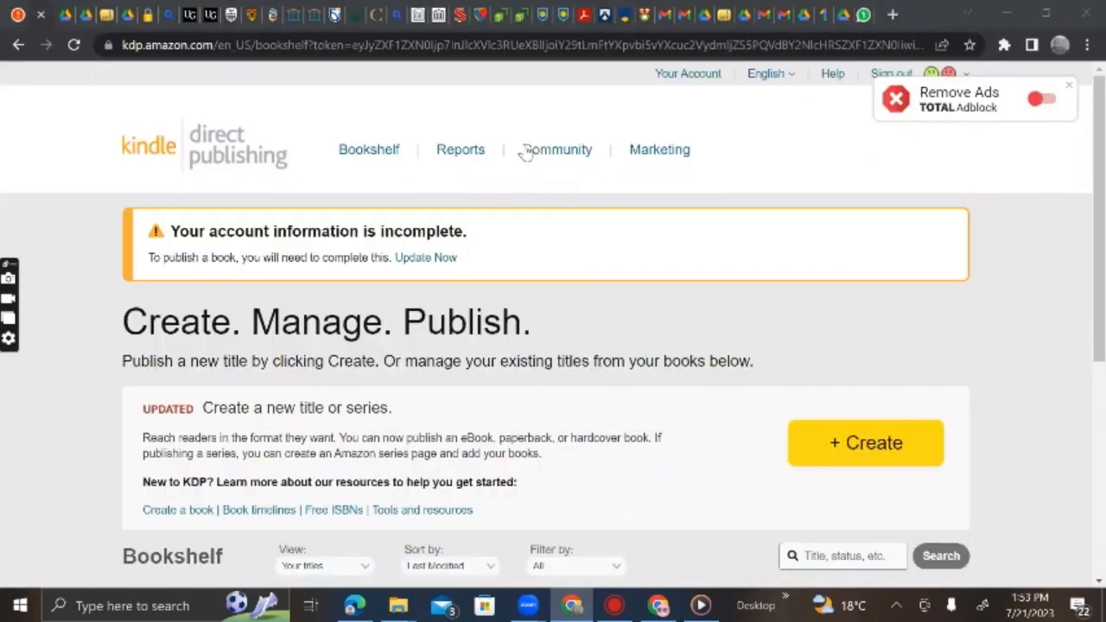
# Follow the Update Now link in the 'Your account information is incomplete' banner.
pyautogui.click(420, 259)
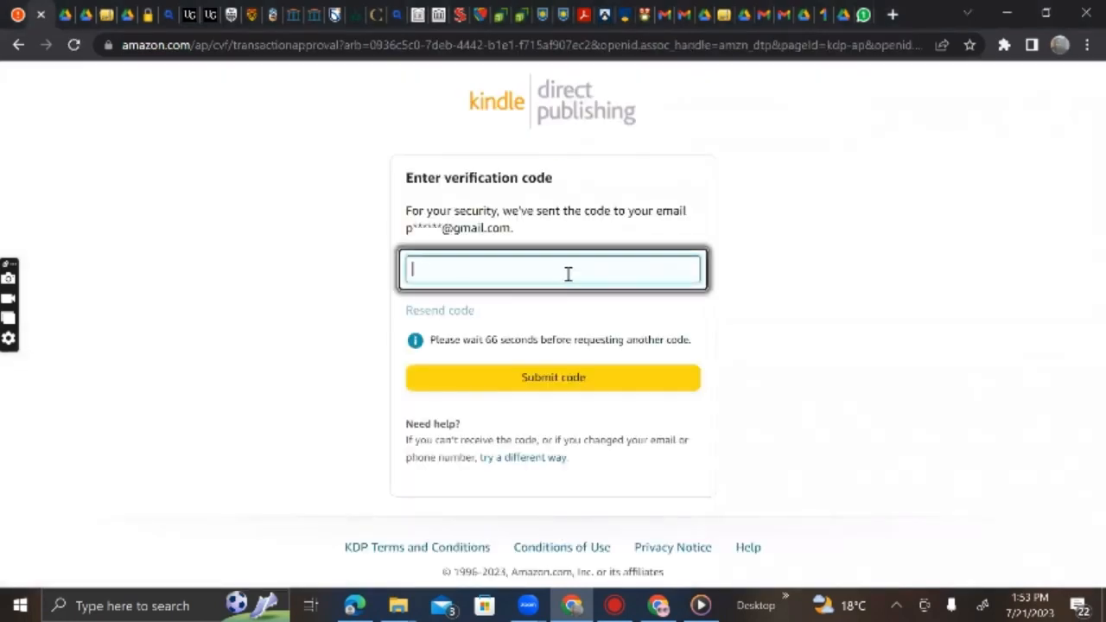
# Enter the verification code from the email and submit it.
pyautogui.click(533, 278)
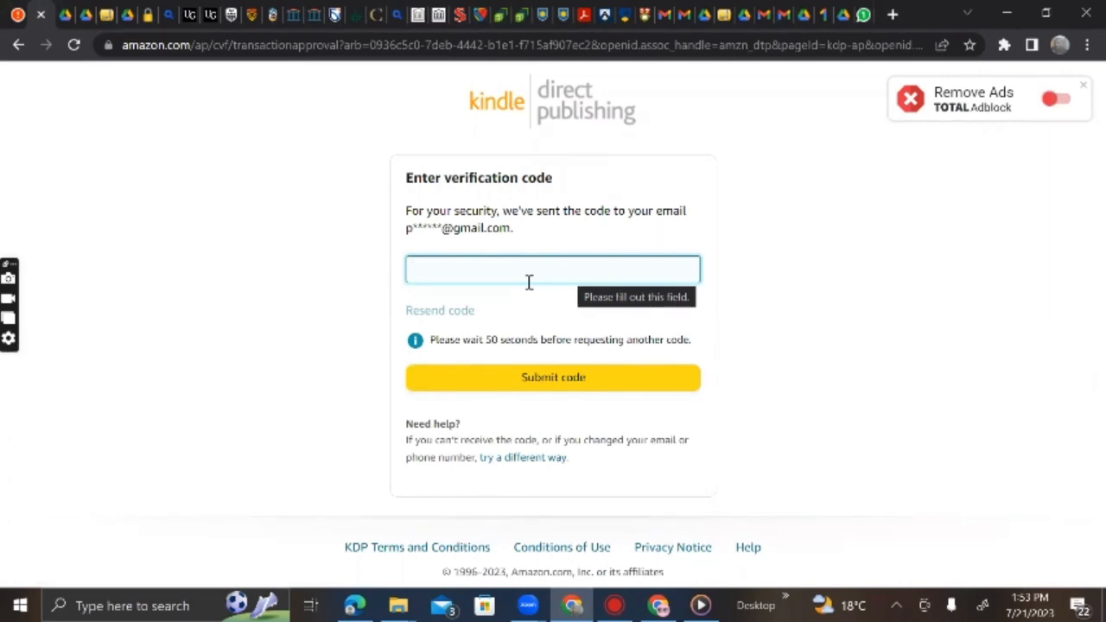
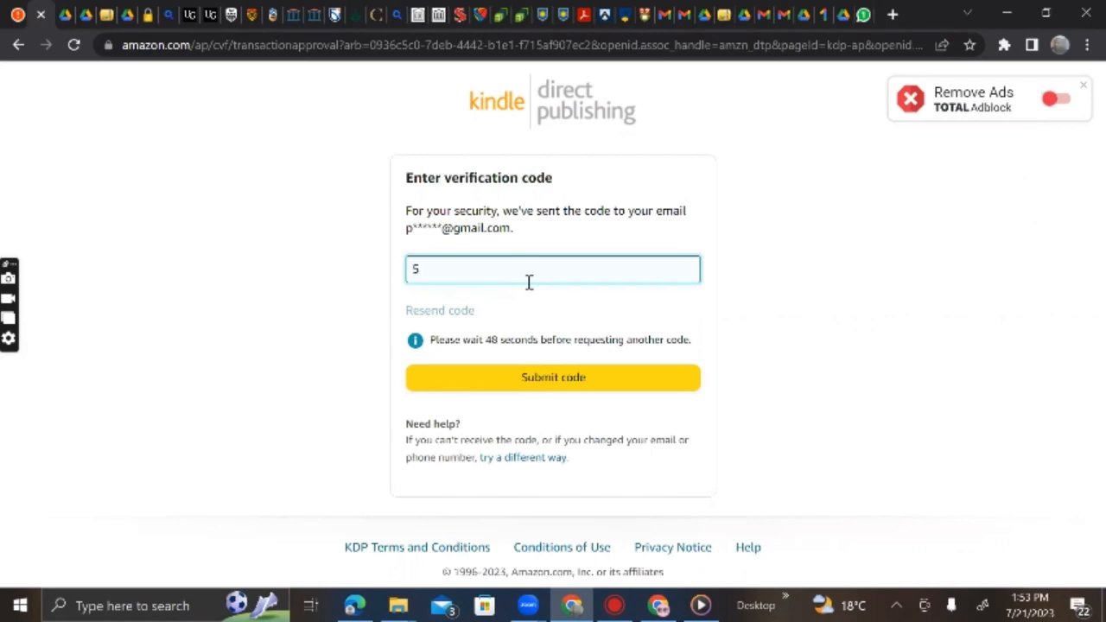
pyautogui.click(557, 383)
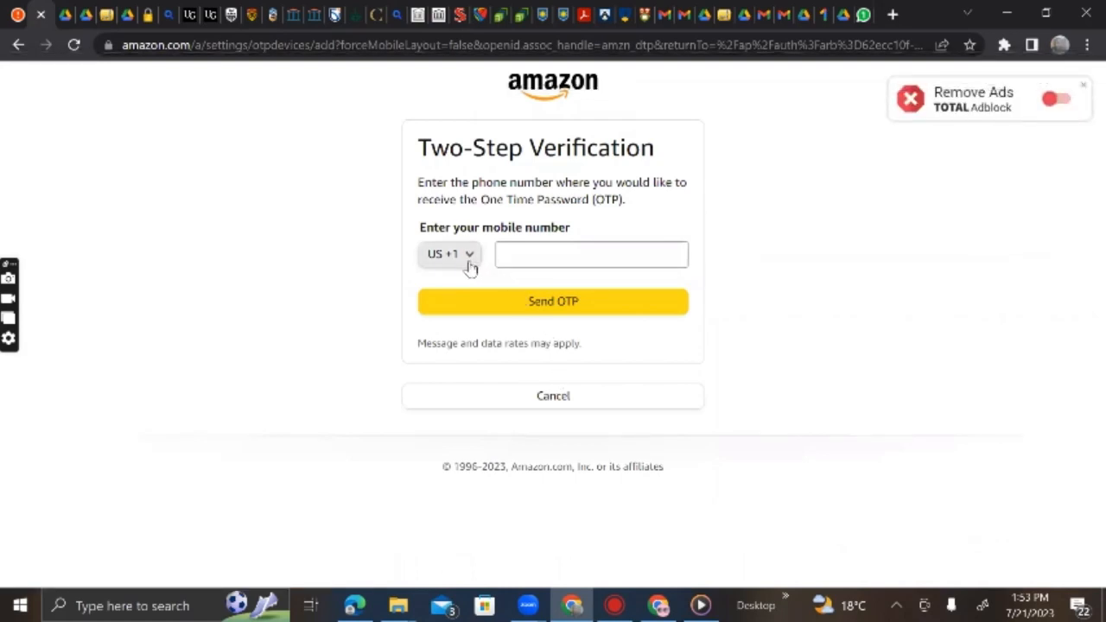
# Choose Canada +1 as the country code, enter the mobile number and send the OTP.
pyautogui.click(467, 259)
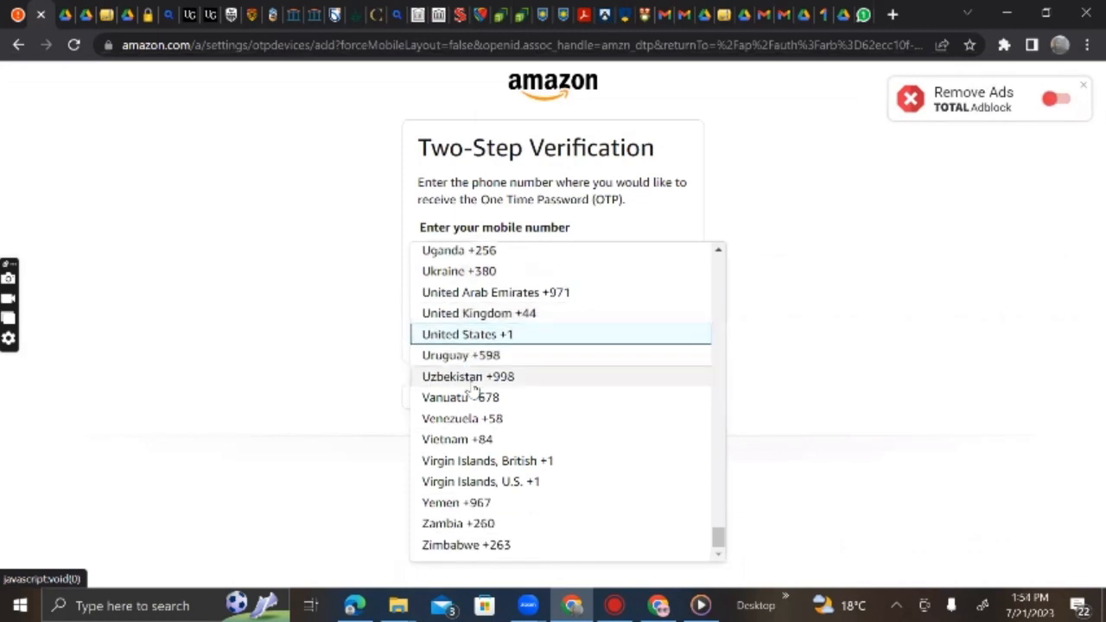
pyautogui.scroll(5, 474, 393)
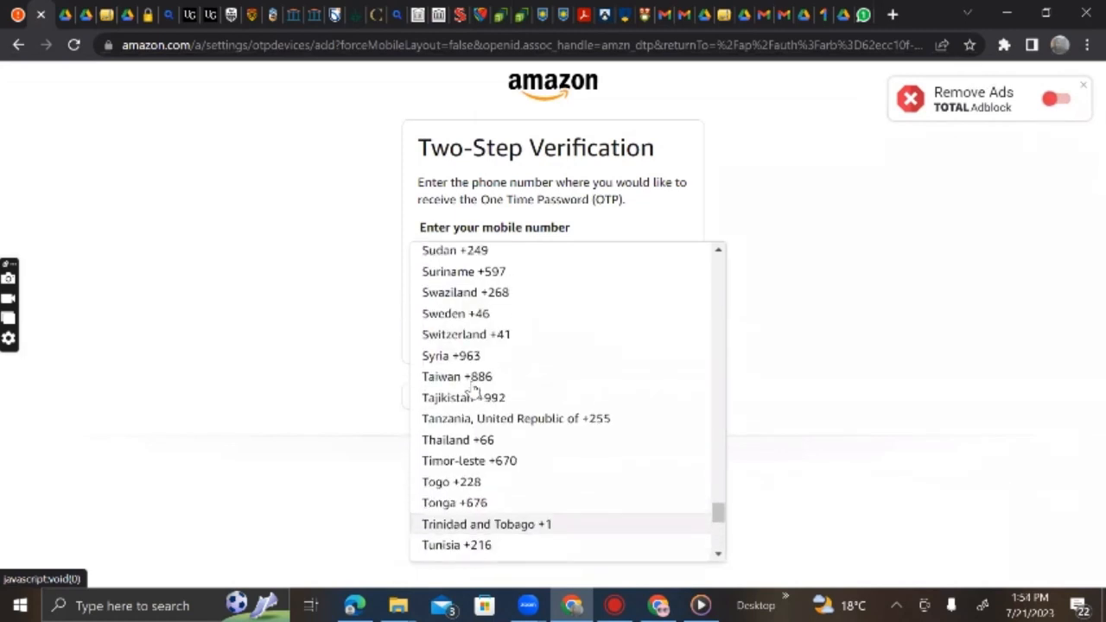
pyautogui.scroll(5, 474, 393)
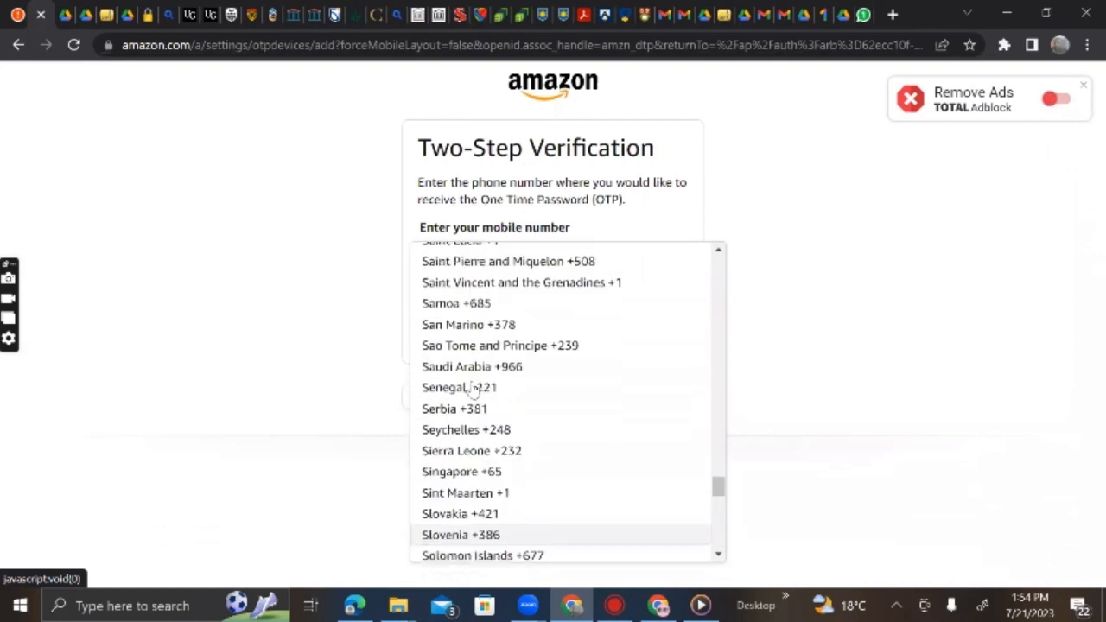
pyautogui.scroll(10, 474, 391)
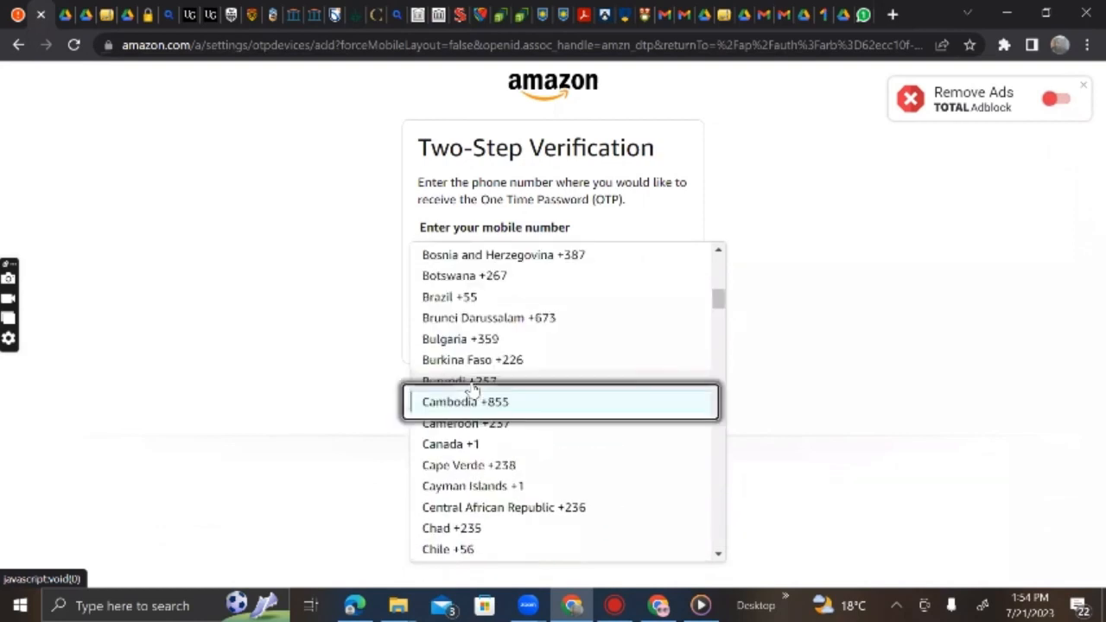
pyautogui.click(475, 446)
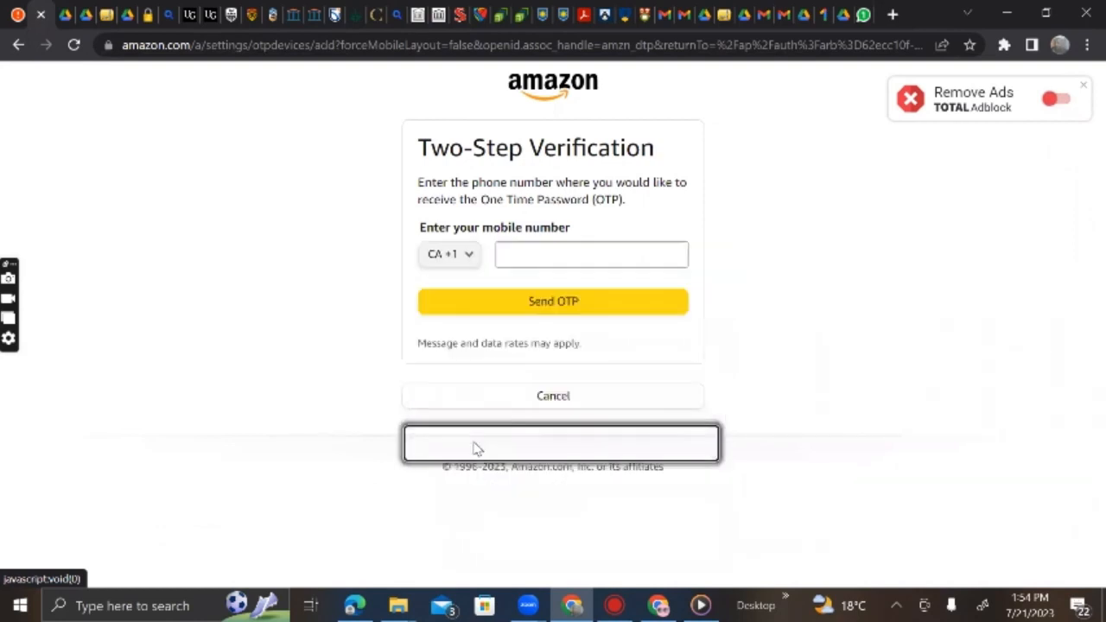
pyautogui.click(572, 250)
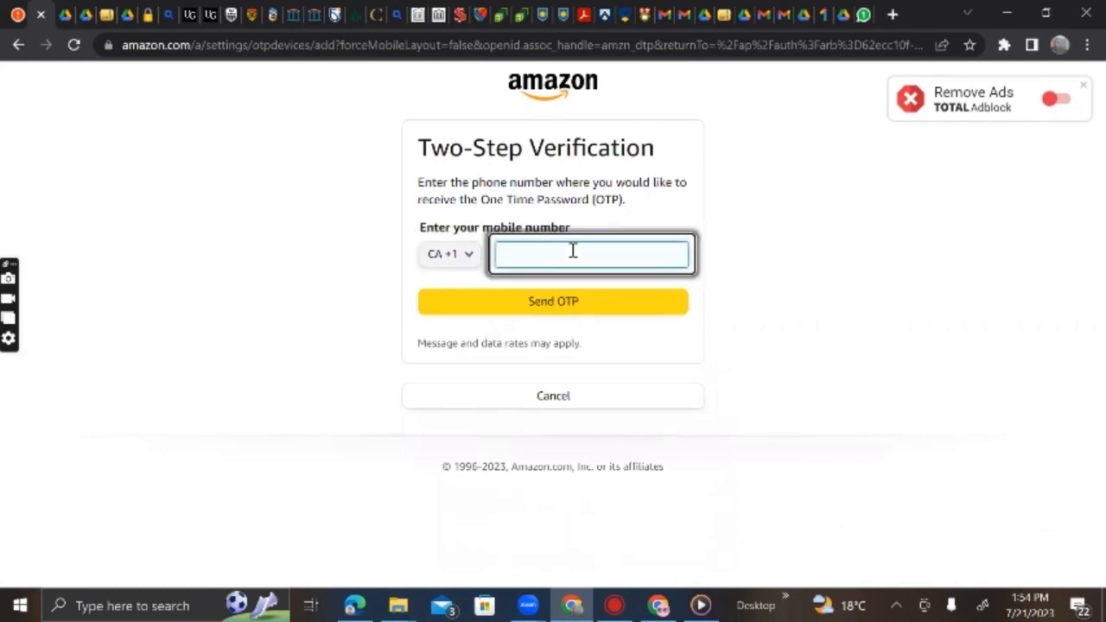
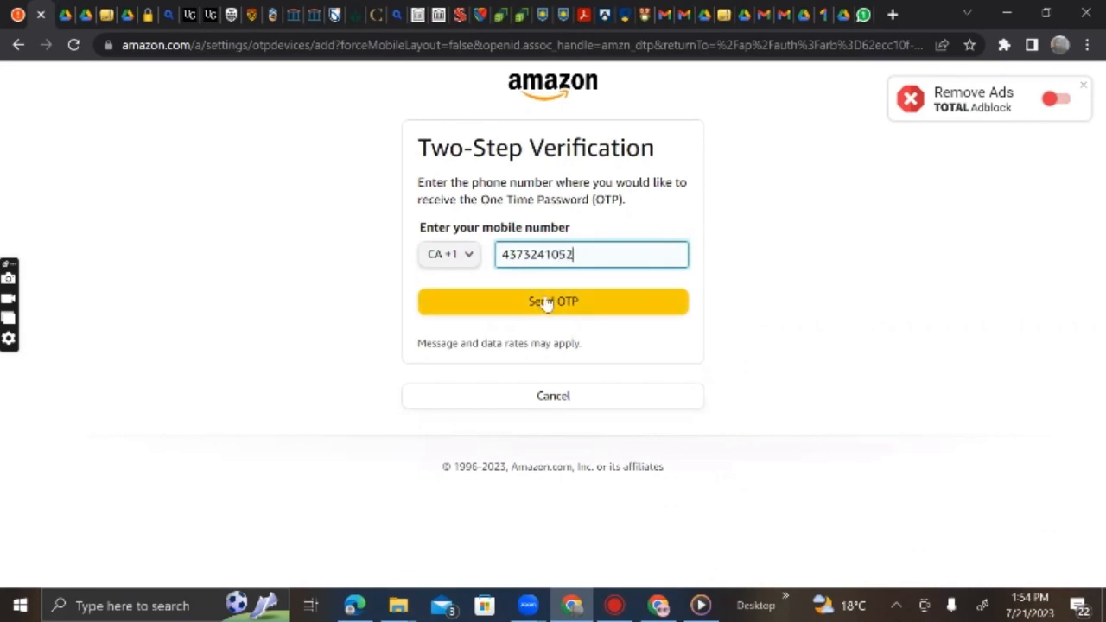
pyautogui.click(576, 311)
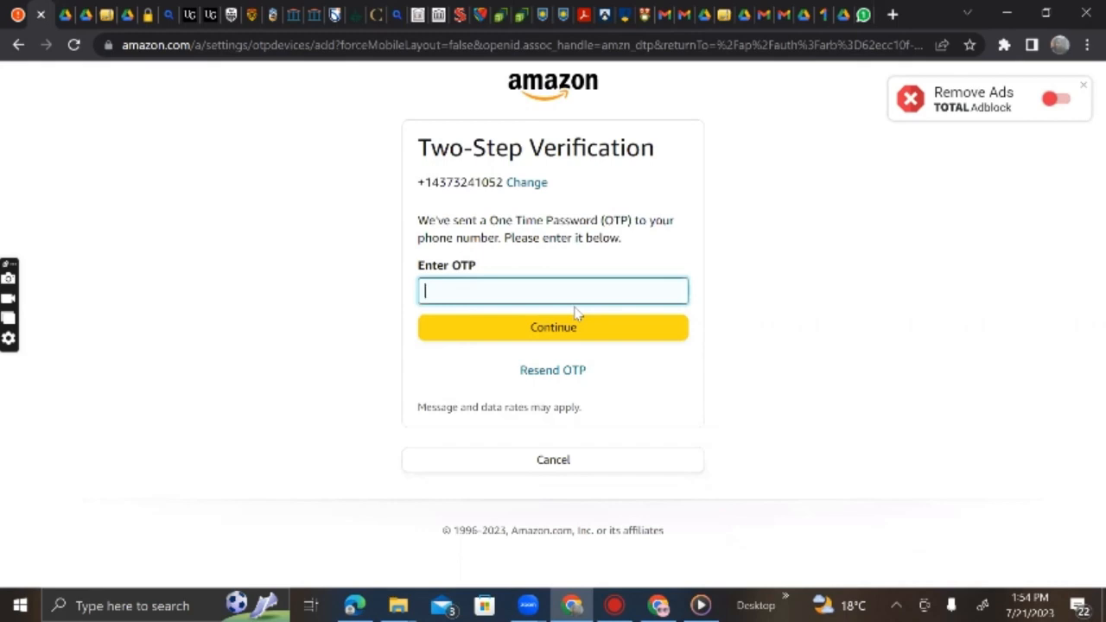
# Enter the texted OTP and continue to the My Account form.
pyautogui.click(563, 342)
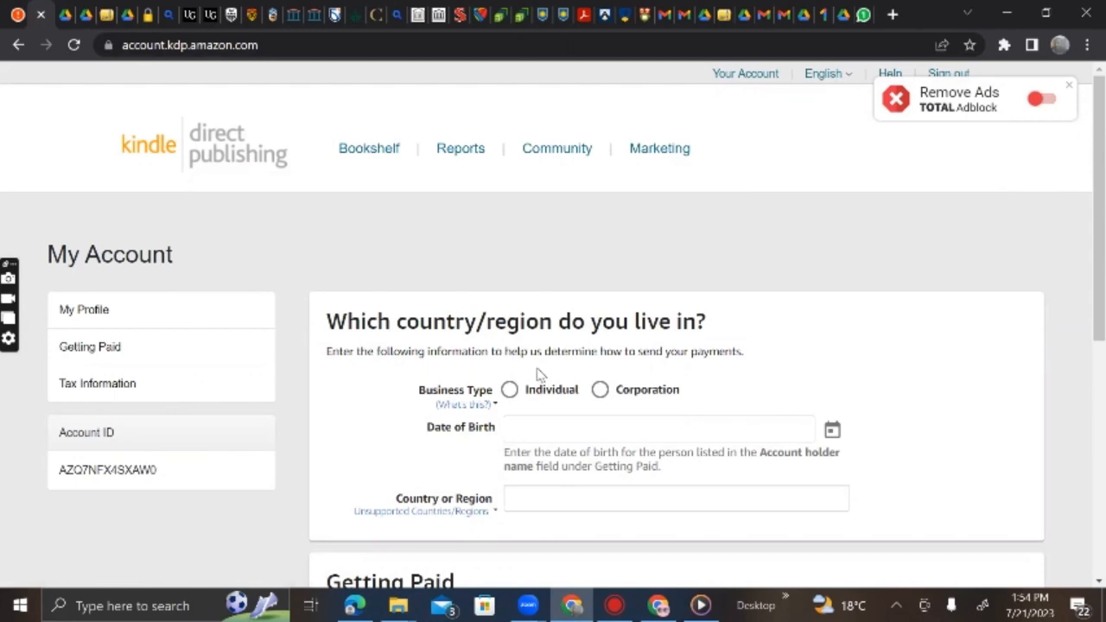
# Set Business Type to Corporation and switch back to the Kindle Direct Publishing window.
pyautogui.scroll(-1, 724, 383)
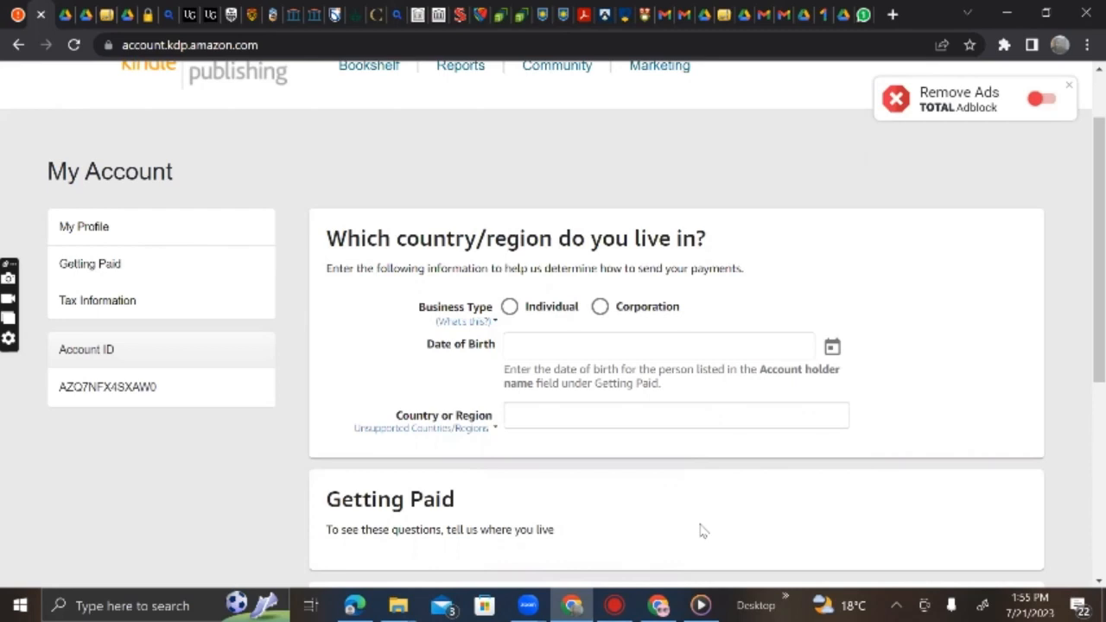
pyautogui.click(601, 306)
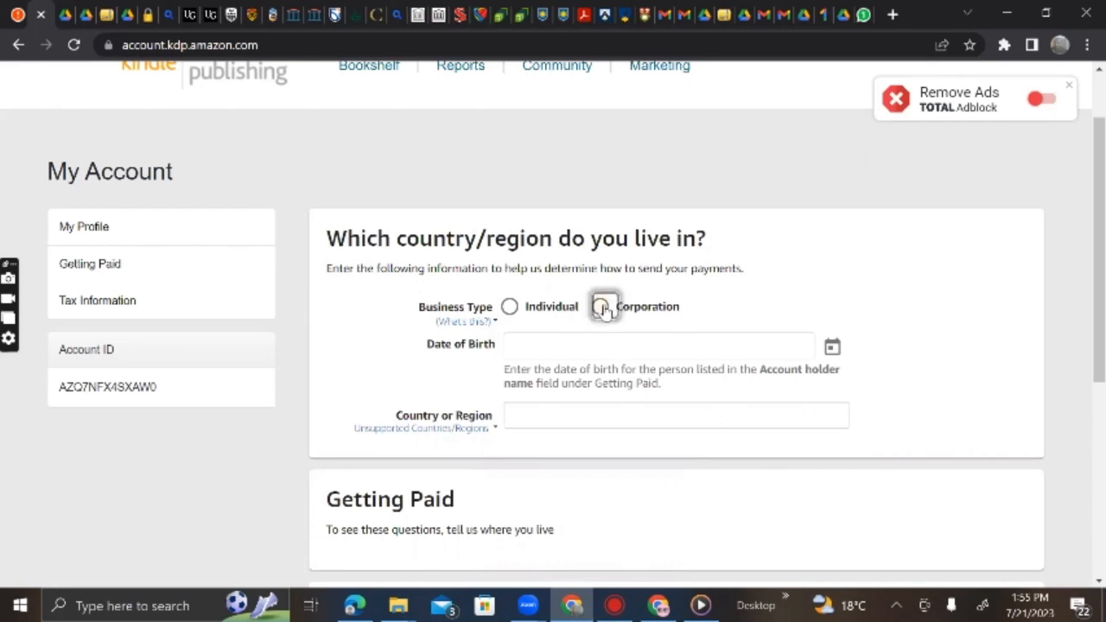
pyautogui.click(596, 335)
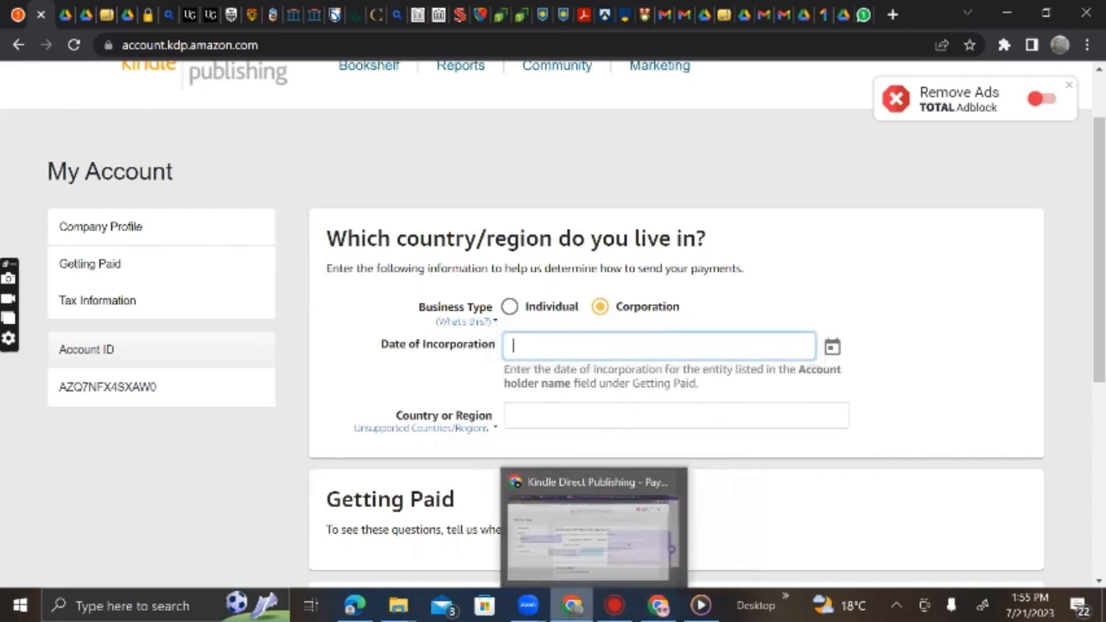
pyautogui.moveTo(659, 605)
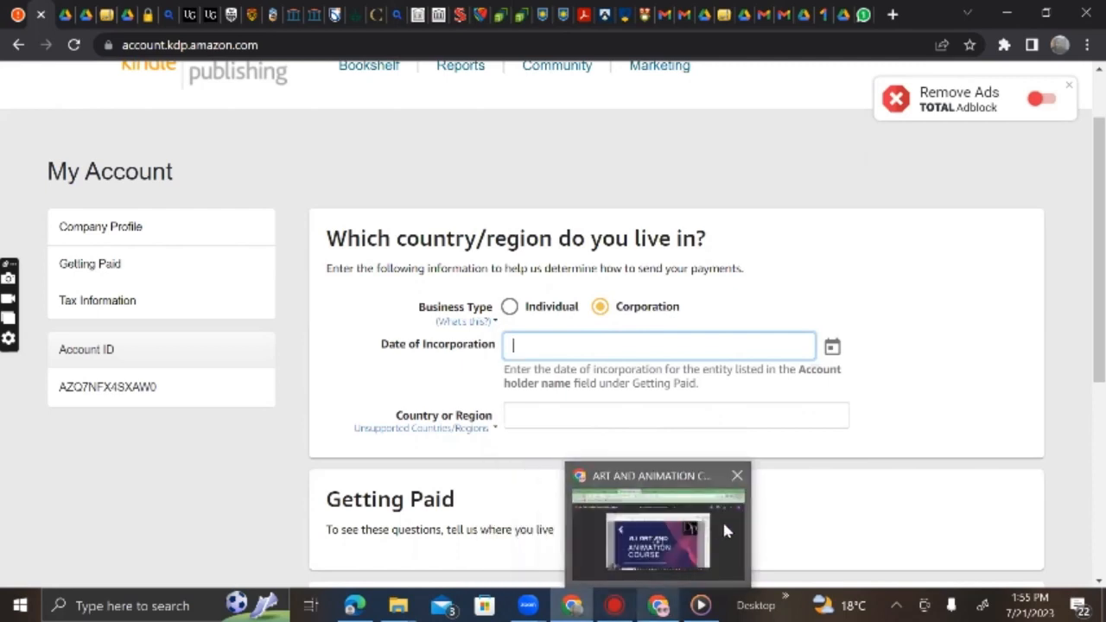
pyautogui.moveTo(577, 604)
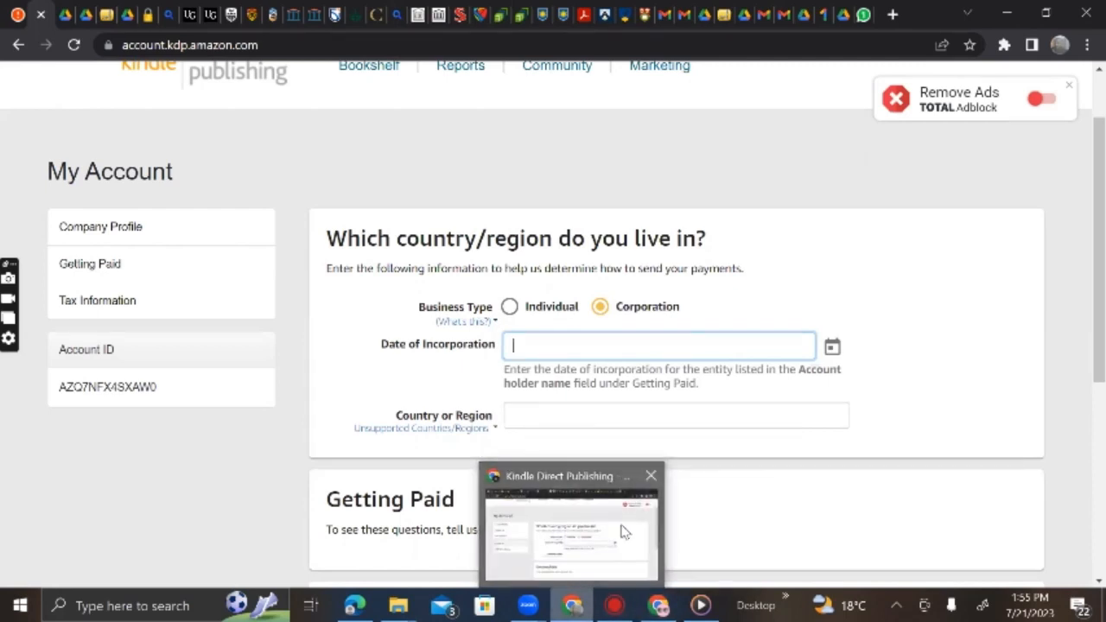
pyautogui.click(624, 530)
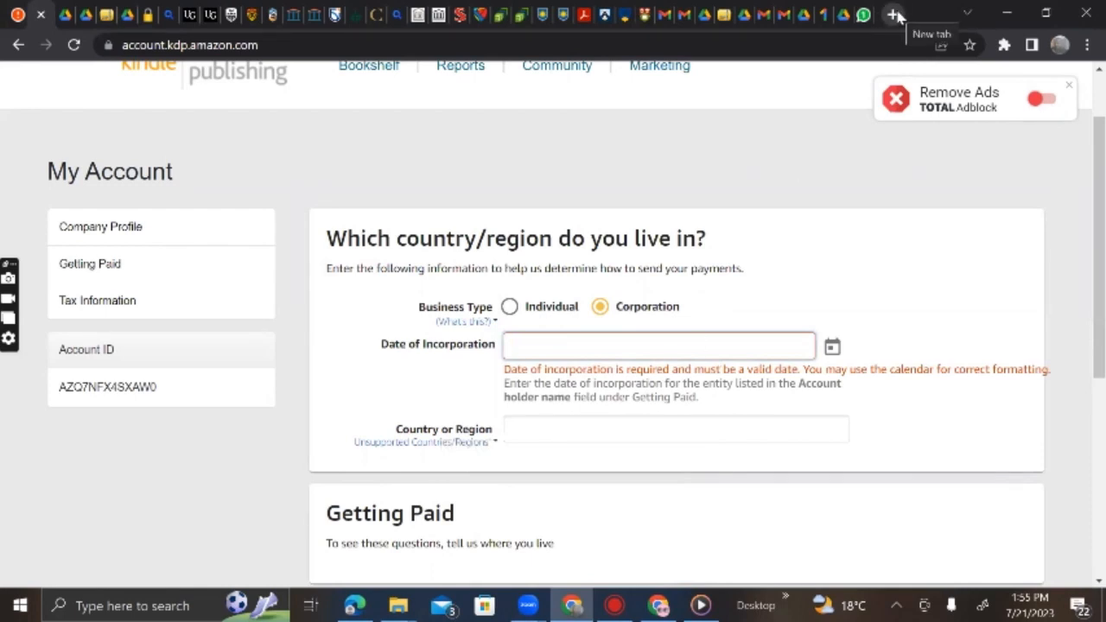
# Pick 3 August 2020 (08/03/2020) from the calendar as the Date of Incorporation.
pyautogui.click(138, 606)
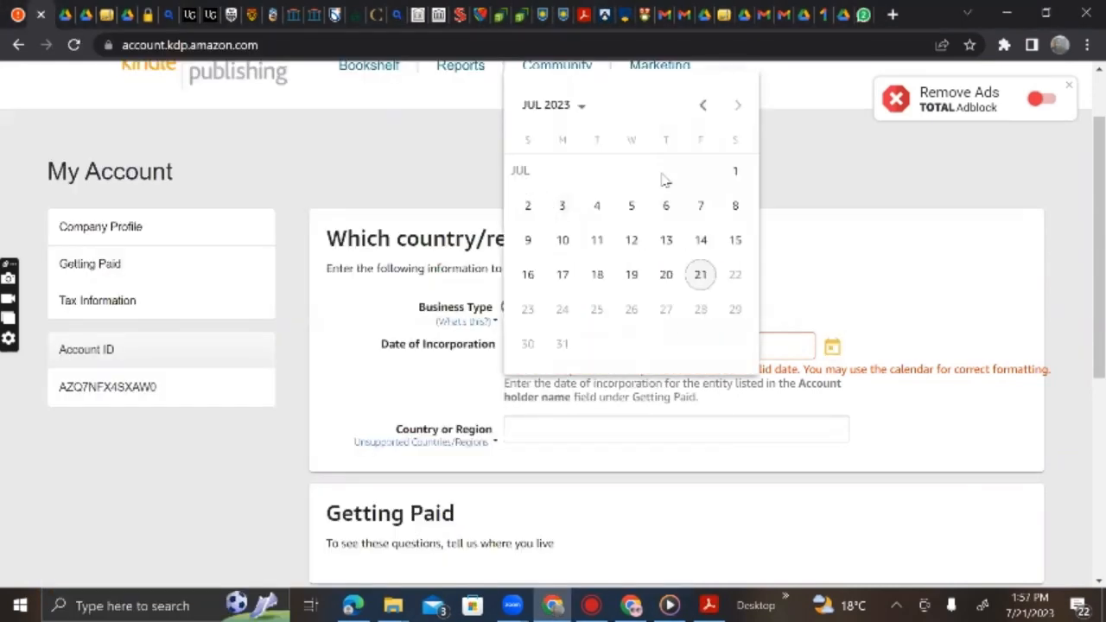
pyautogui.click(523, 170)
pyautogui.scroll(1, 576, 173)
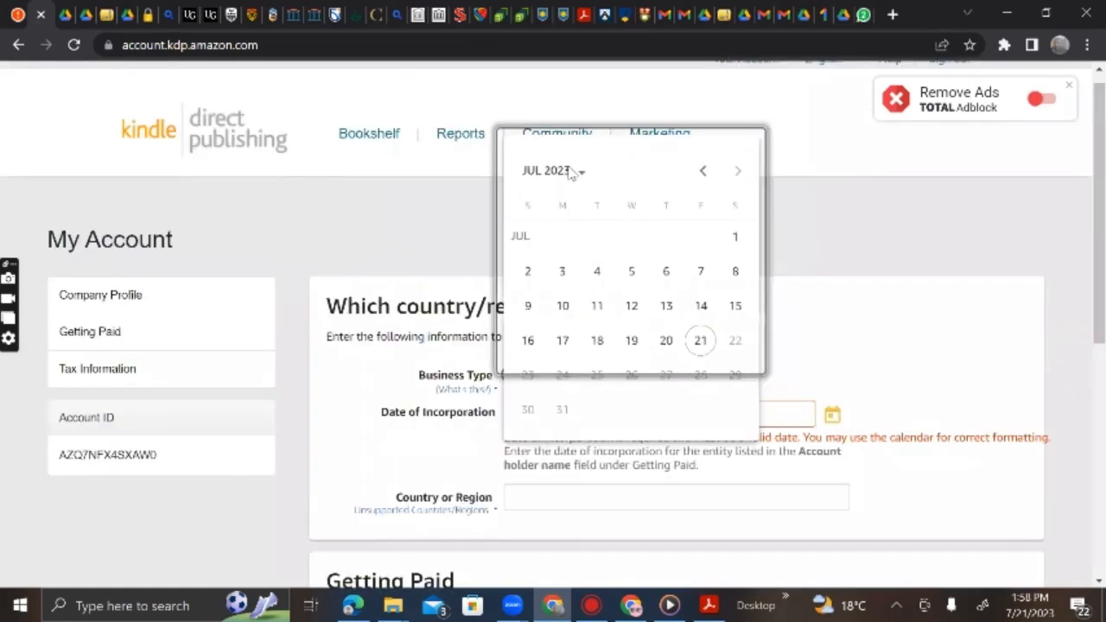
pyautogui.click(580, 178)
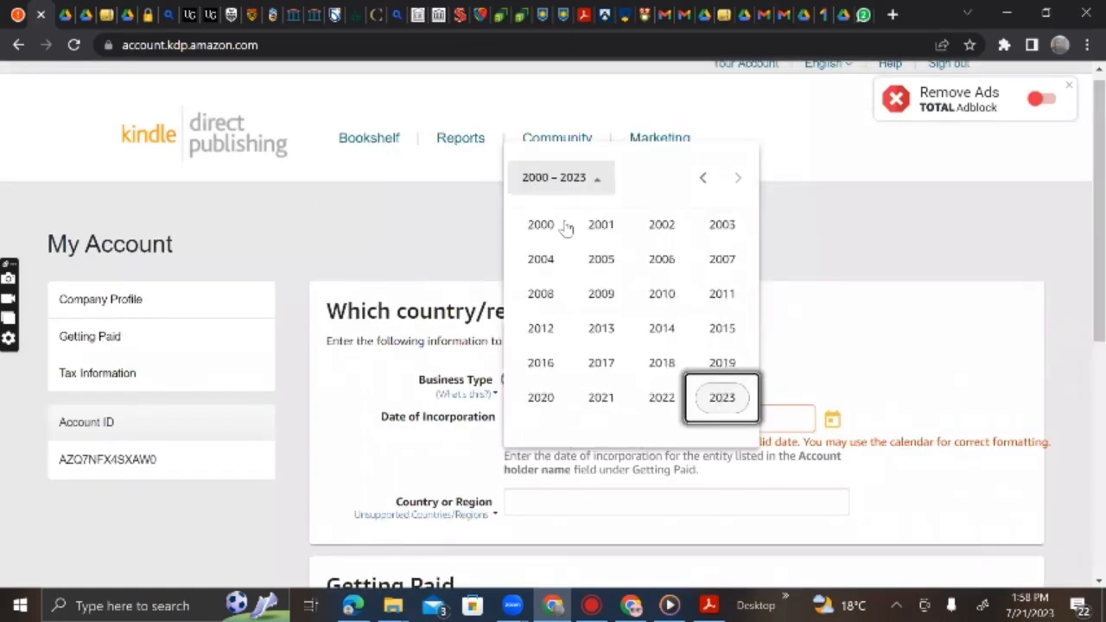
pyautogui.click(540, 398)
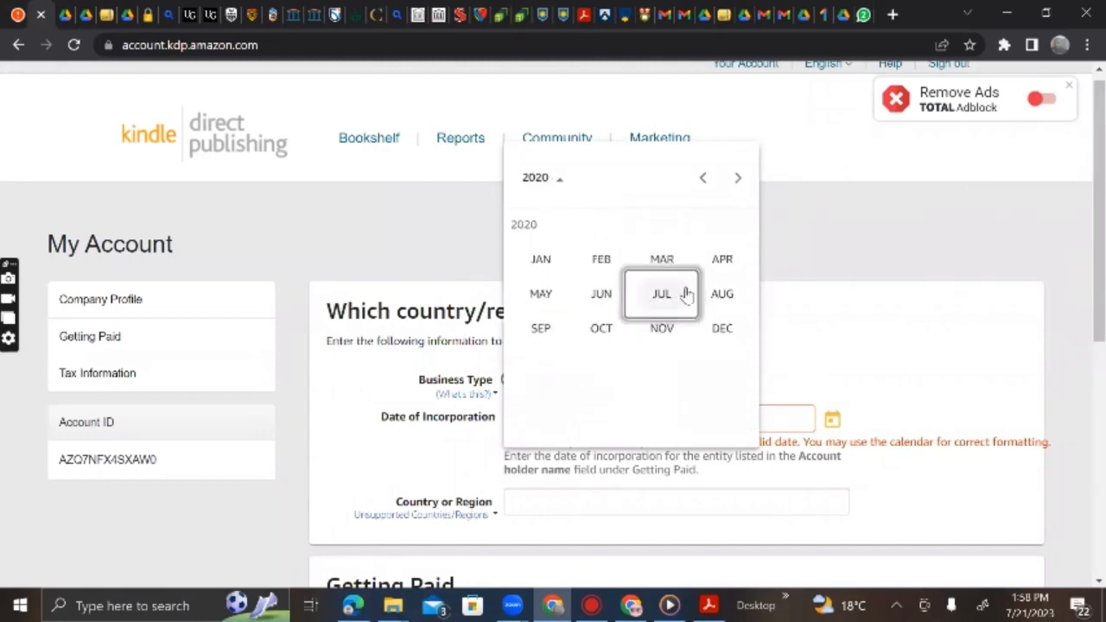
pyautogui.click(726, 294)
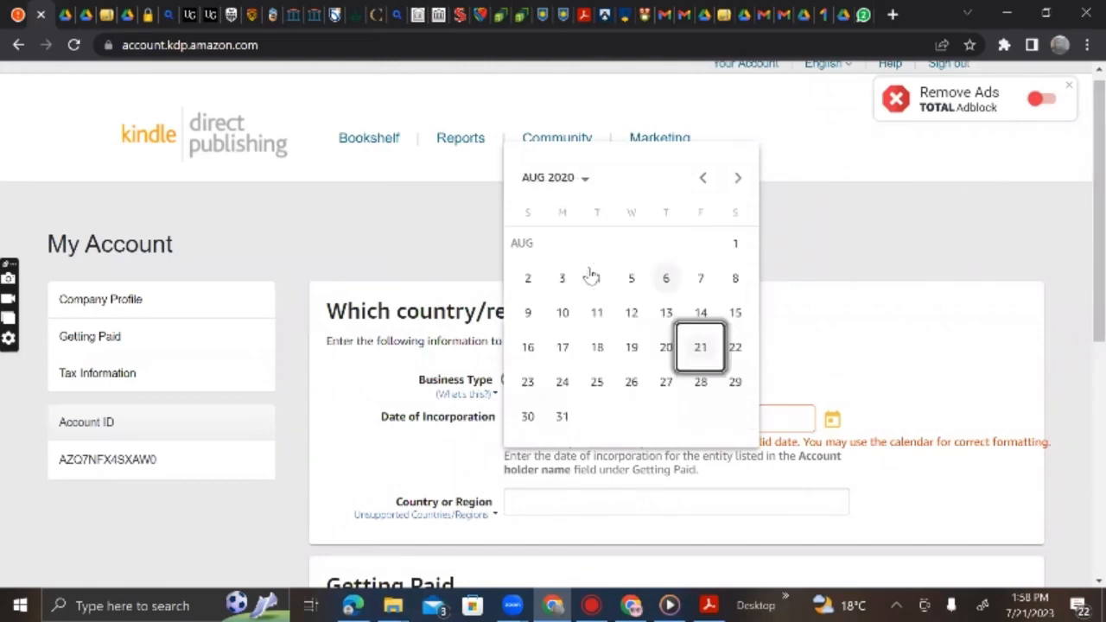
pyautogui.press('Return')
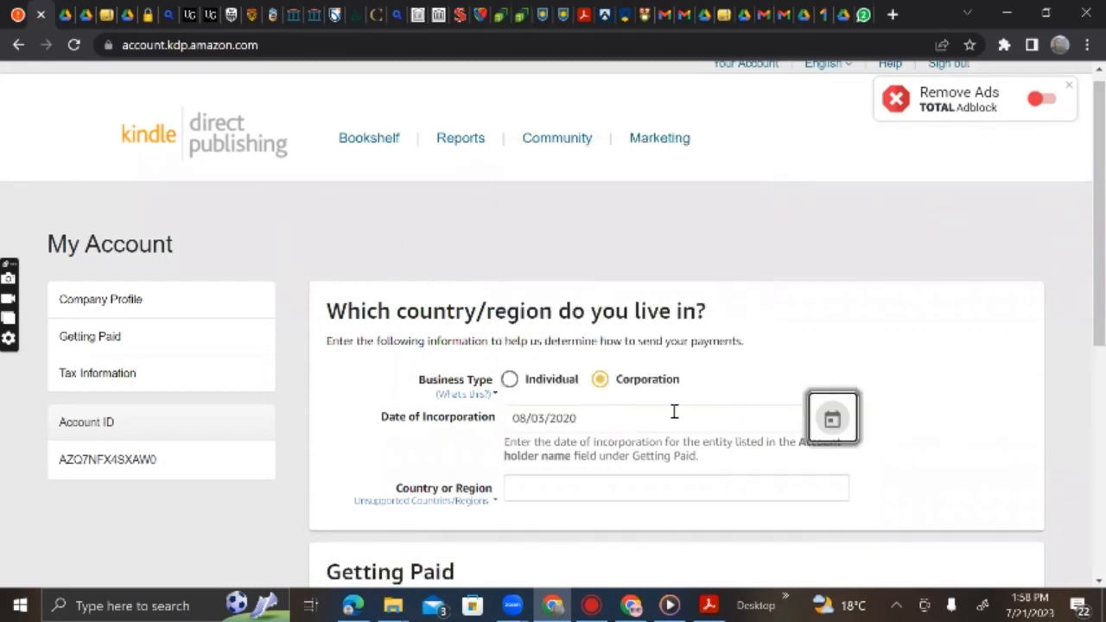
pyautogui.scroll(-2, 674, 411)
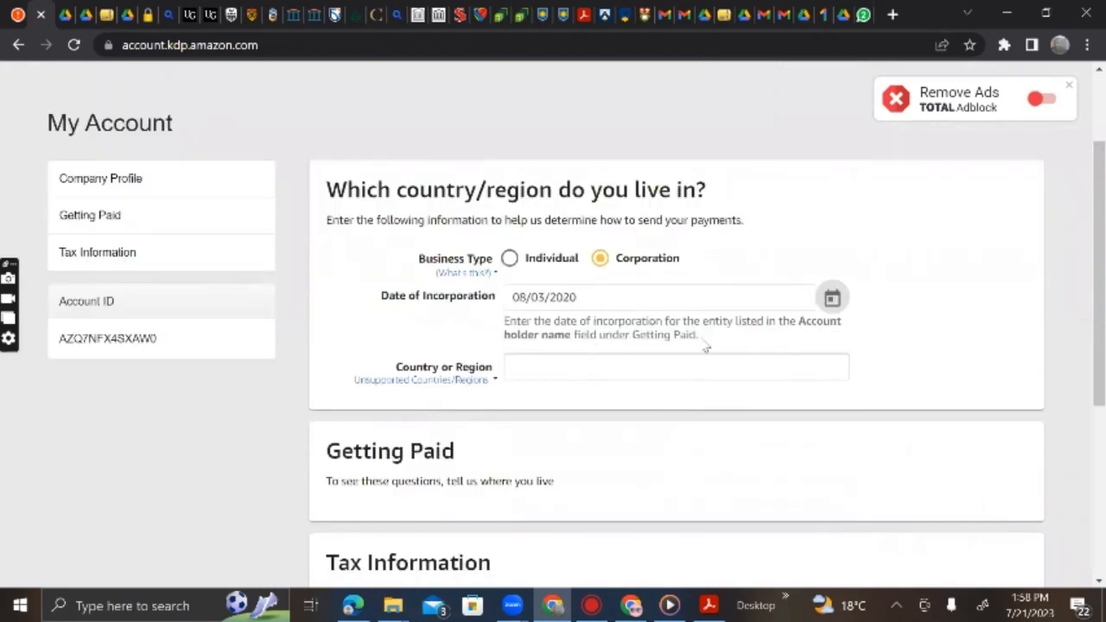
# Set the country of residence to Nigeria.
pyautogui.click(575, 369)
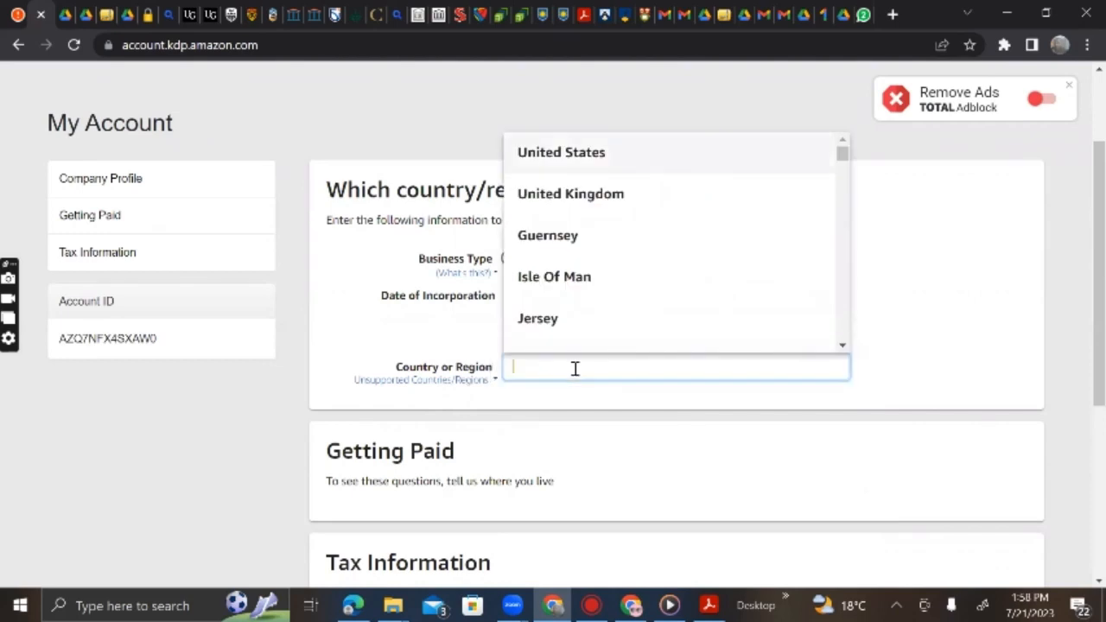
pyautogui.write('nig')
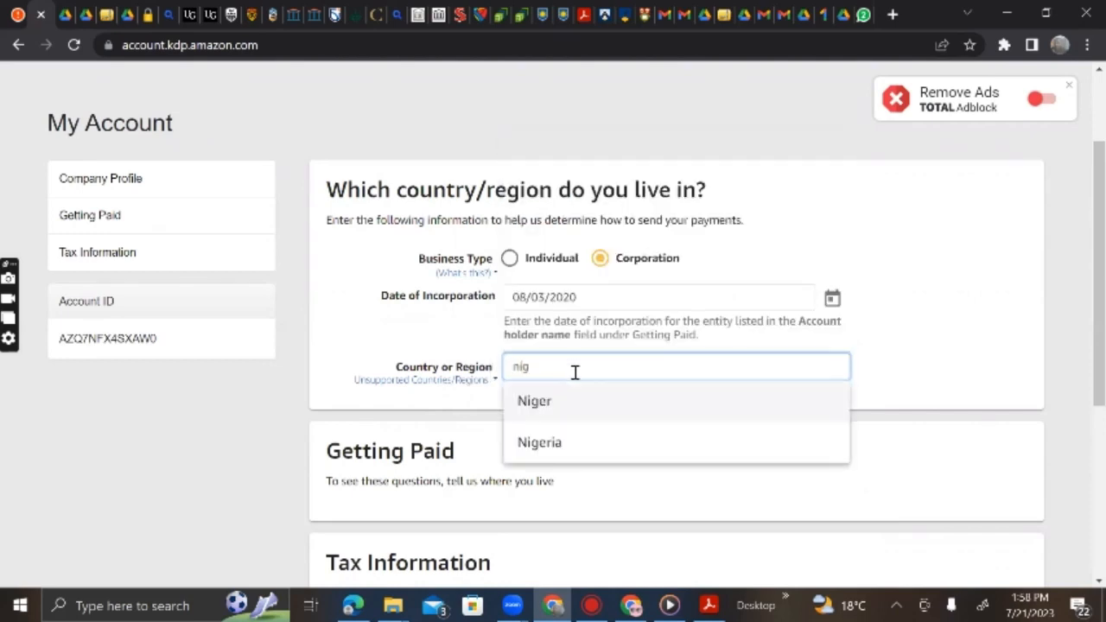
pyautogui.click(573, 441)
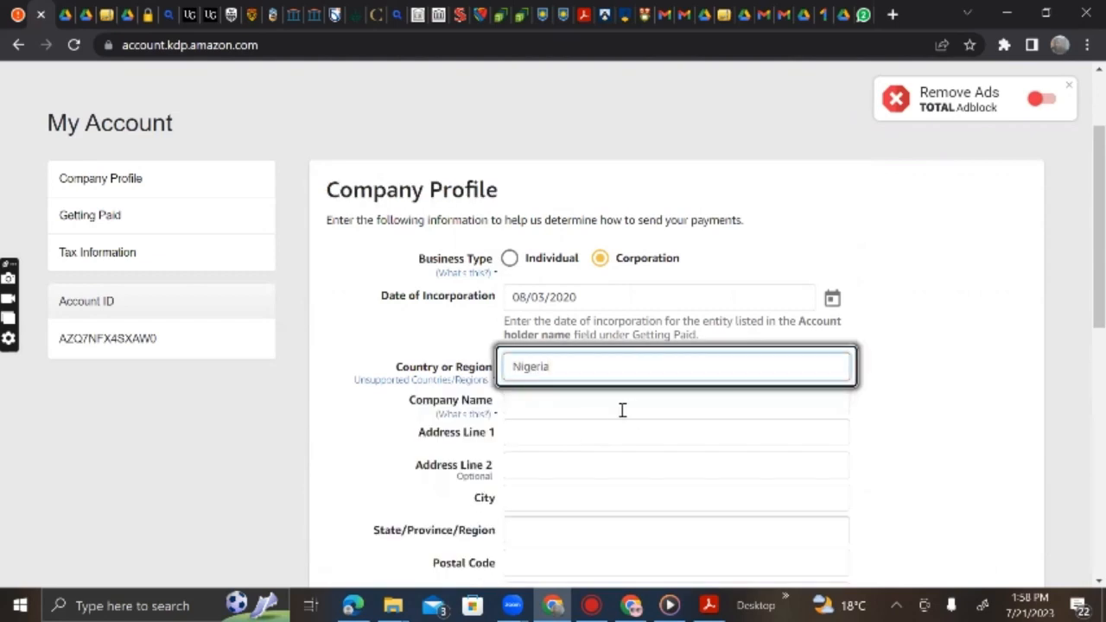
# Enter the company name 'BABS & MIDE CONSULT AND SERVICES NG'.
pyautogui.click(622, 404)
pyautogui.write('bab')
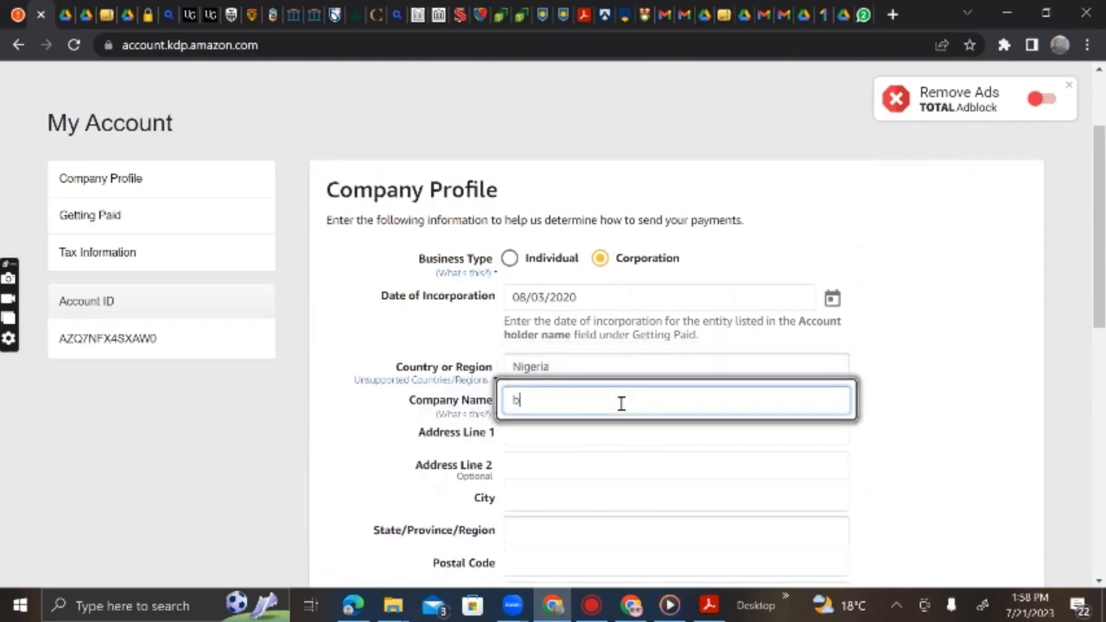
pyautogui.press('BackSpace')
pyautogui.press('BackSpace')
pyautogui.press('BackSpace')
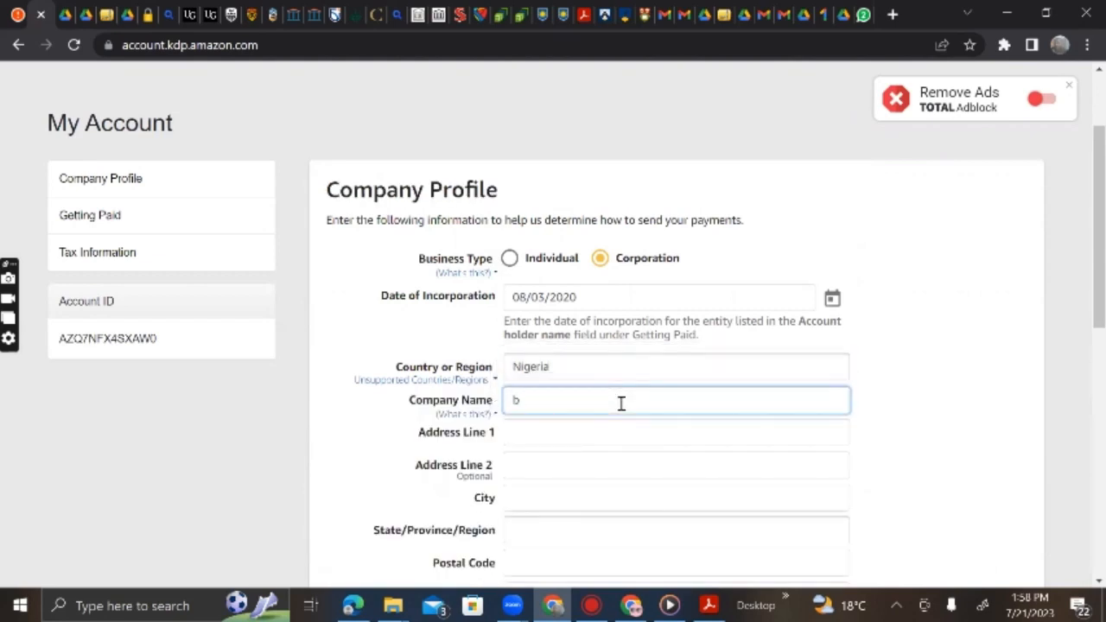
pyautogui.write('BABS')
pyautogui.write('& MI')
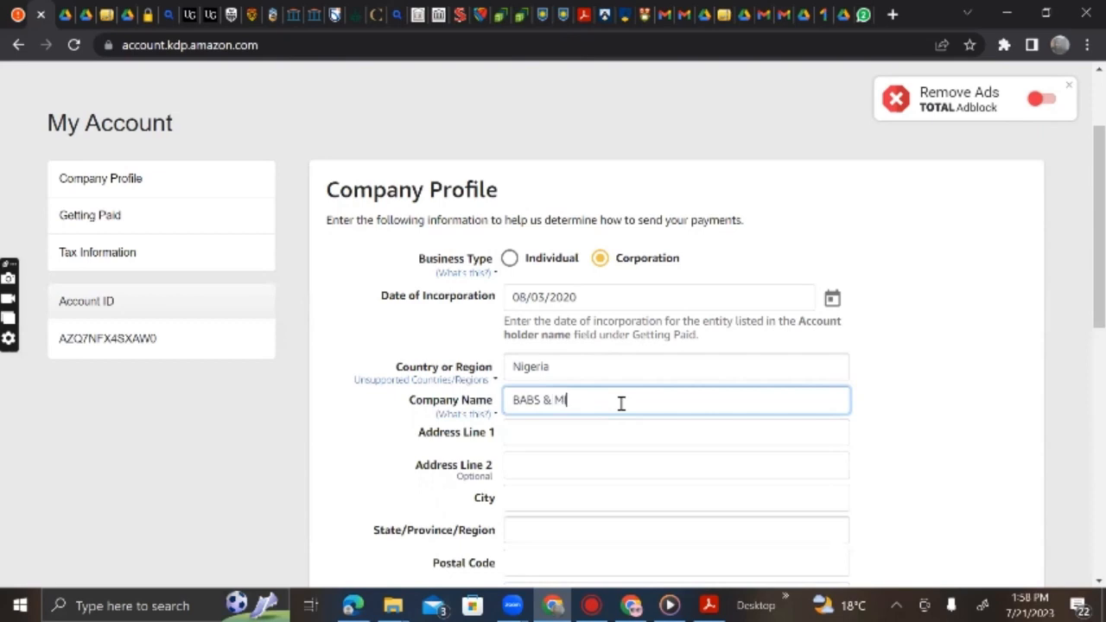
pyautogui.write('DE CONSULT AND SERVIC')
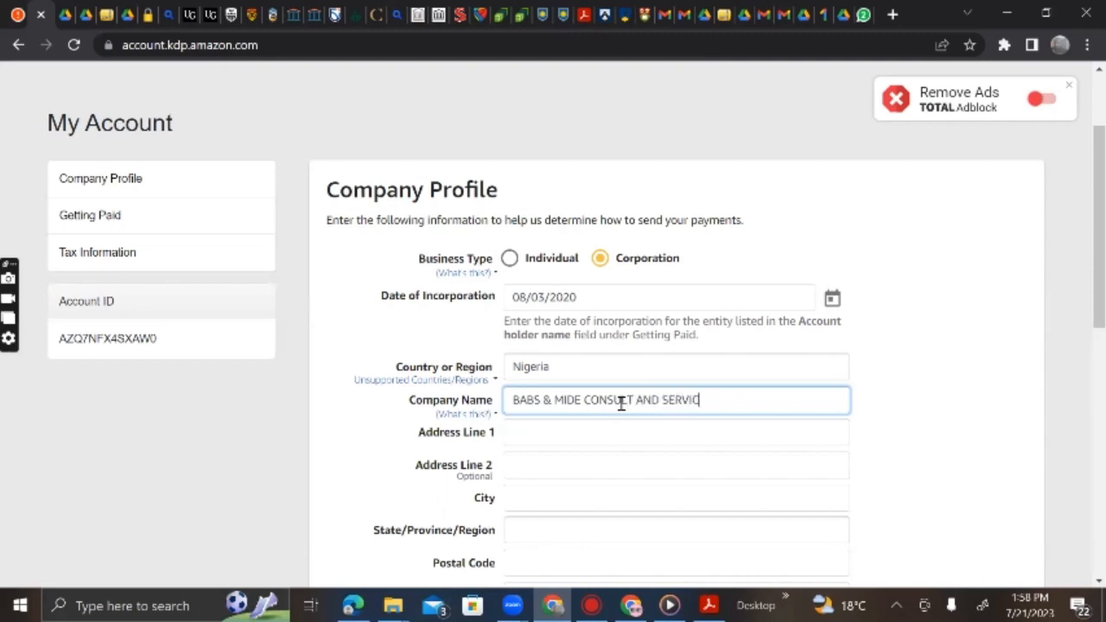
pyautogui.write('ES NG')
# Fill the company's street address from the saved Nigerian autofill address.
pyautogui.click(733, 434)
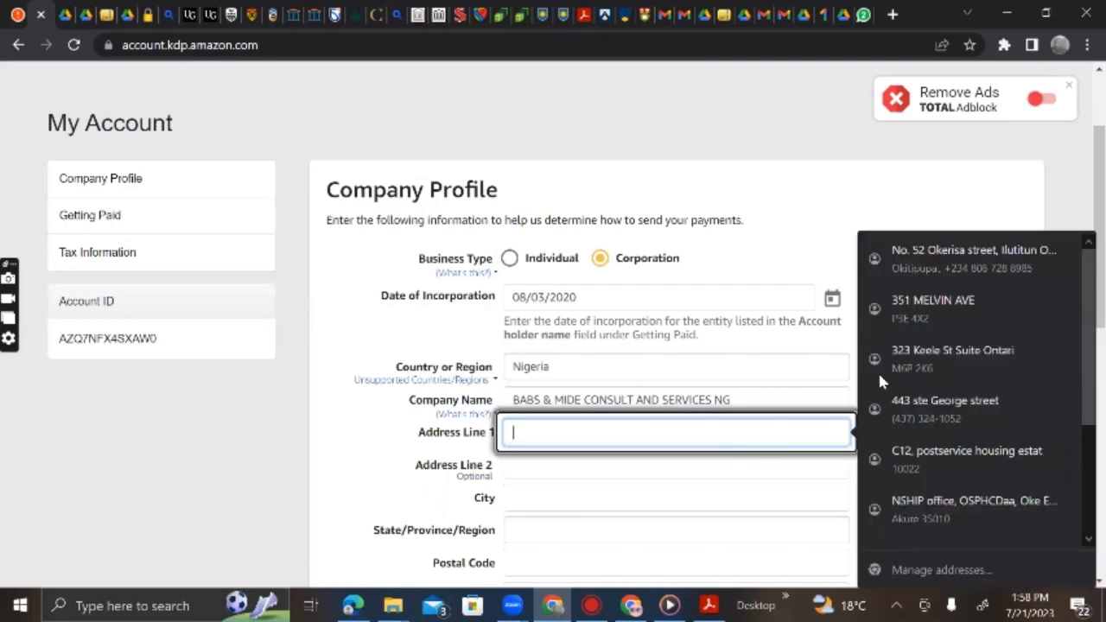
pyautogui.click(1006, 259)
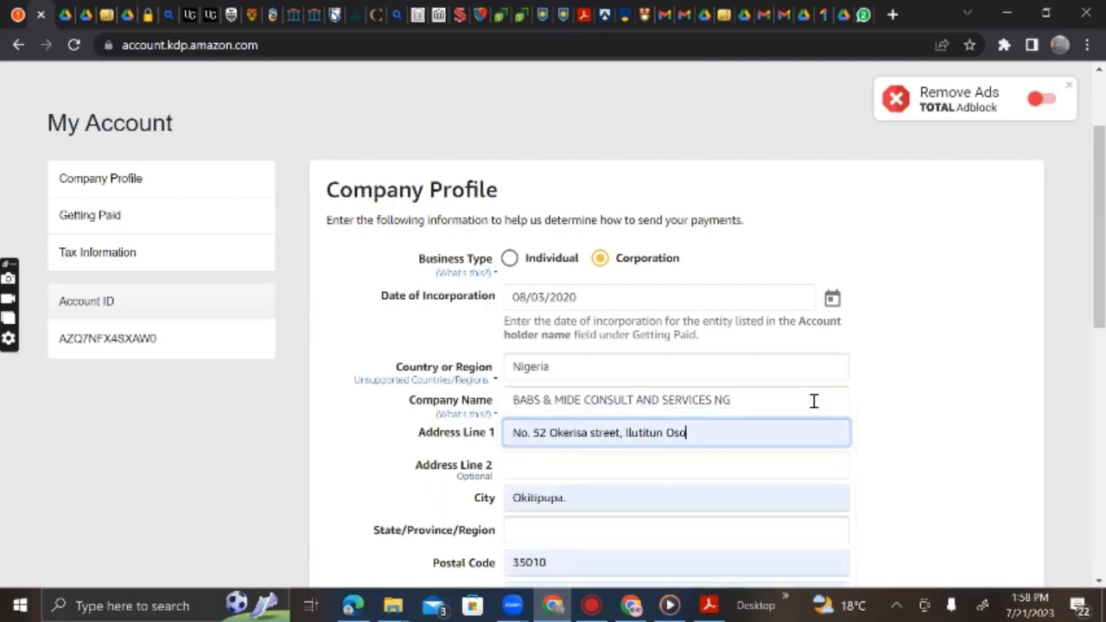
pyautogui.scroll(-3, 813, 401)
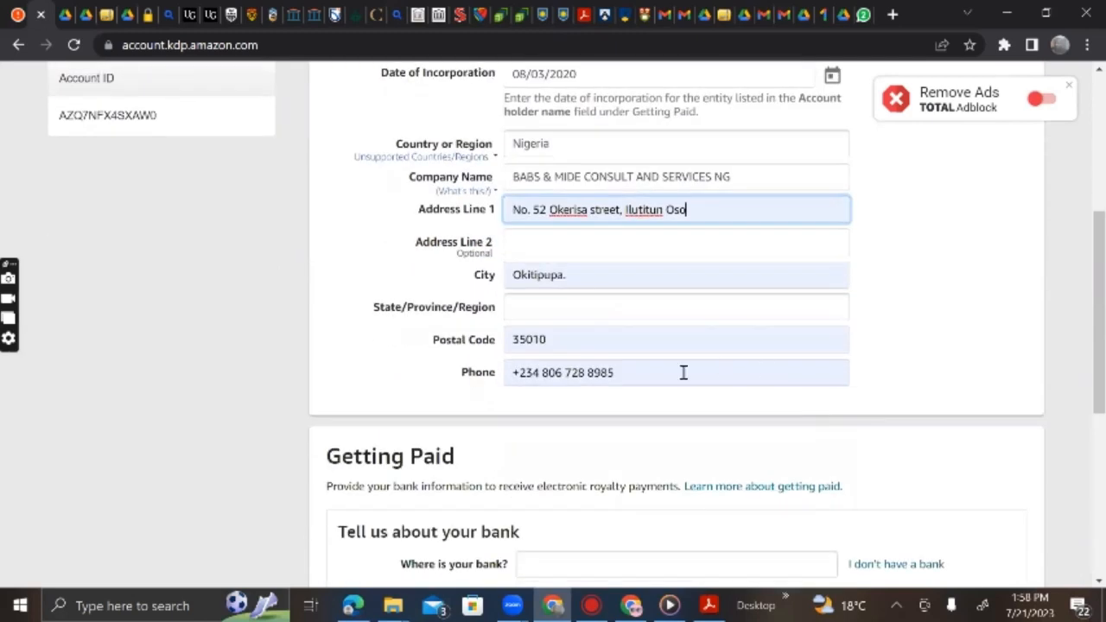
pyautogui.scroll(-2, 671, 383)
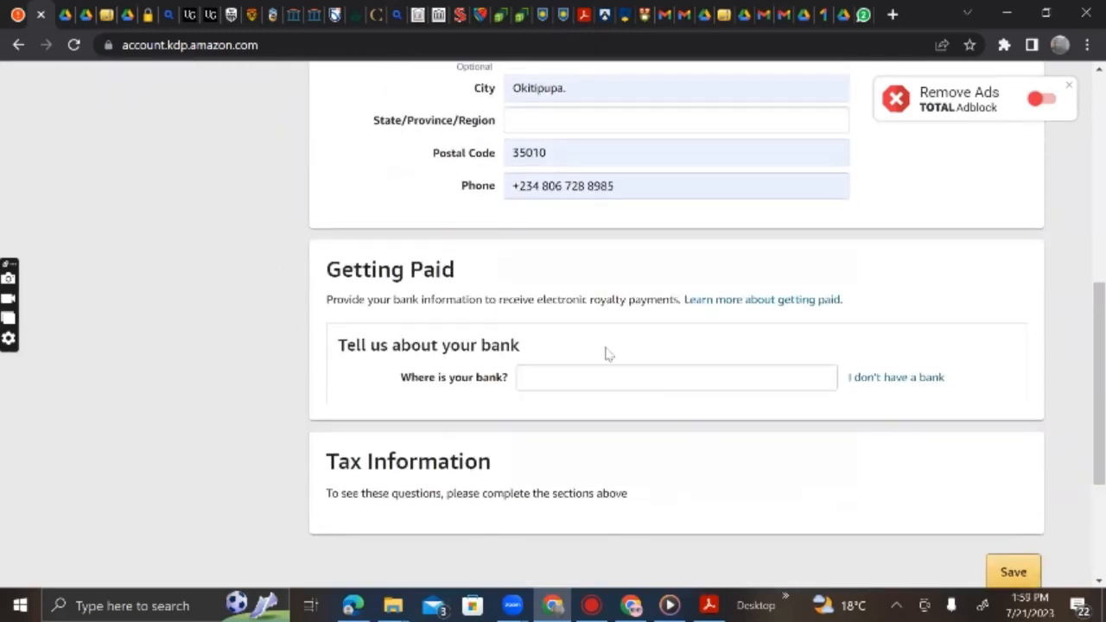
# Enter NiGERIA in the bank country field and try saving the account details.
pyautogui.click(592, 376)
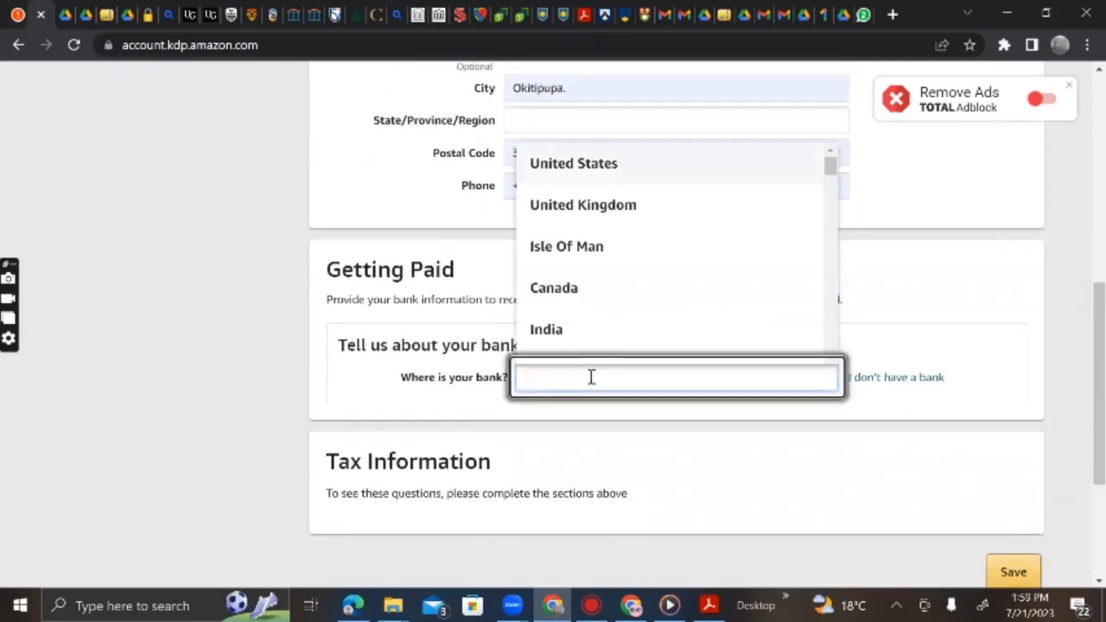
pyautogui.write('N')
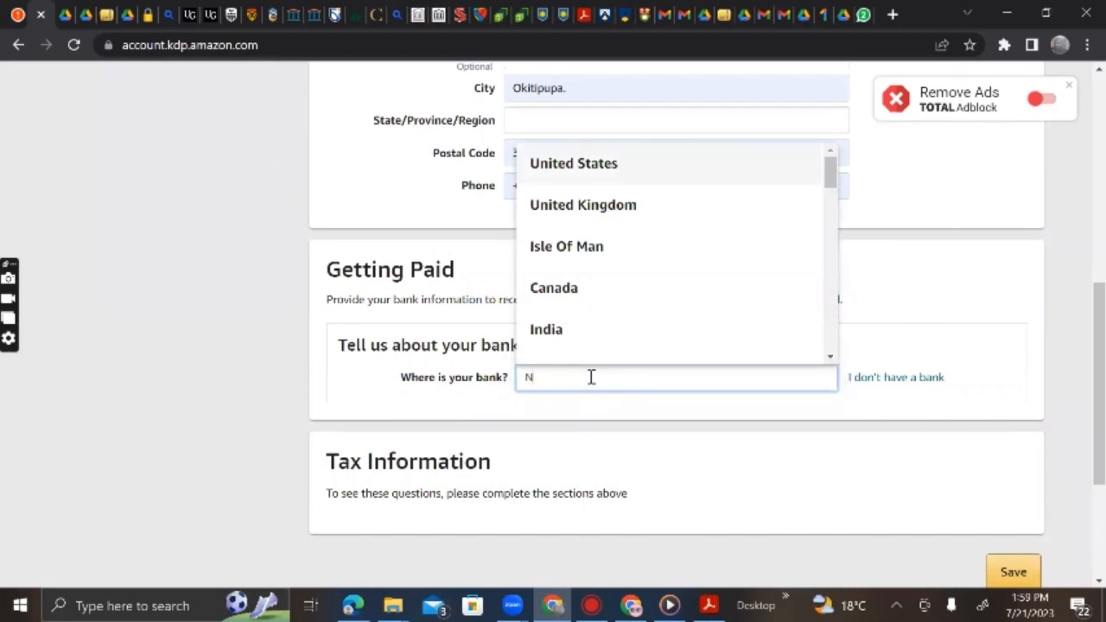
pyautogui.write('iG')
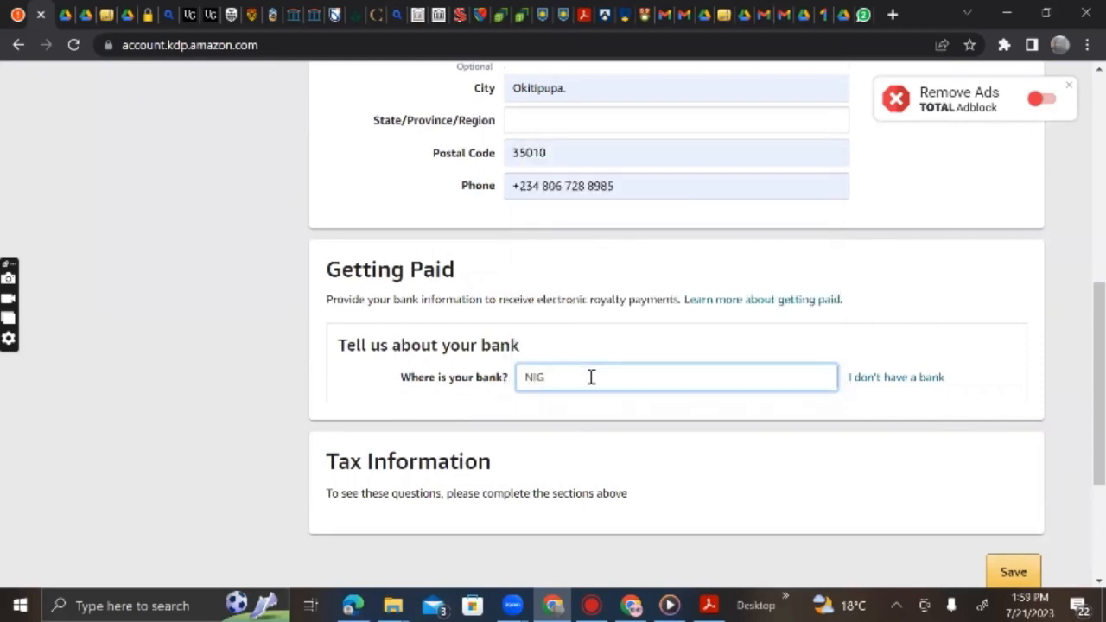
pyautogui.write('ERIA')
pyautogui.scroll(-2, 662, 380)
pyautogui.scroll(-2, 664, 390)
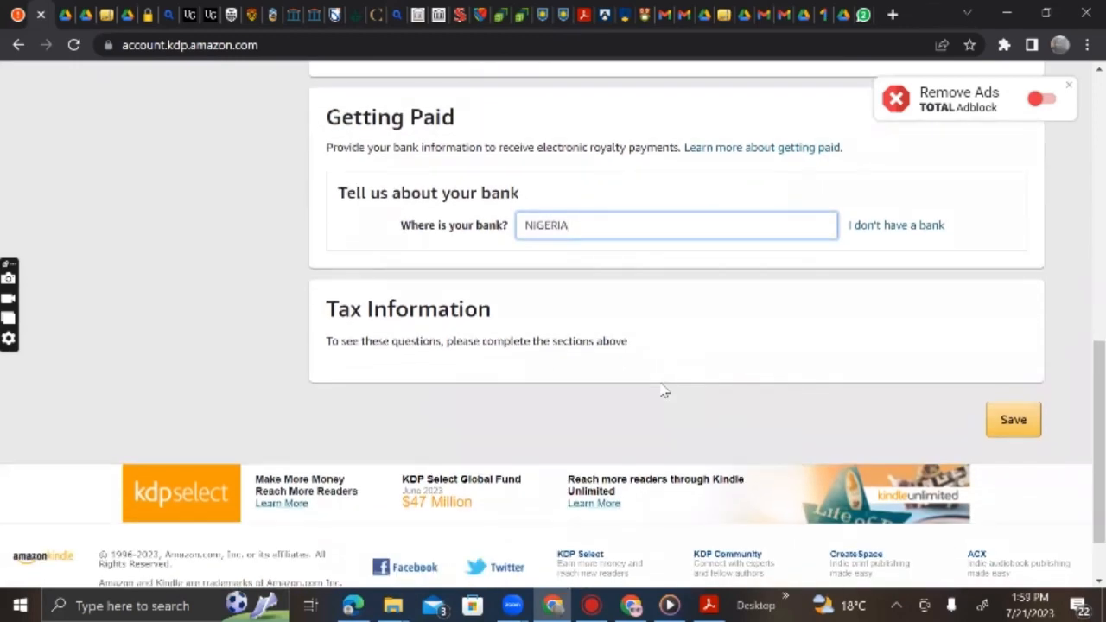
pyautogui.click(1005, 420)
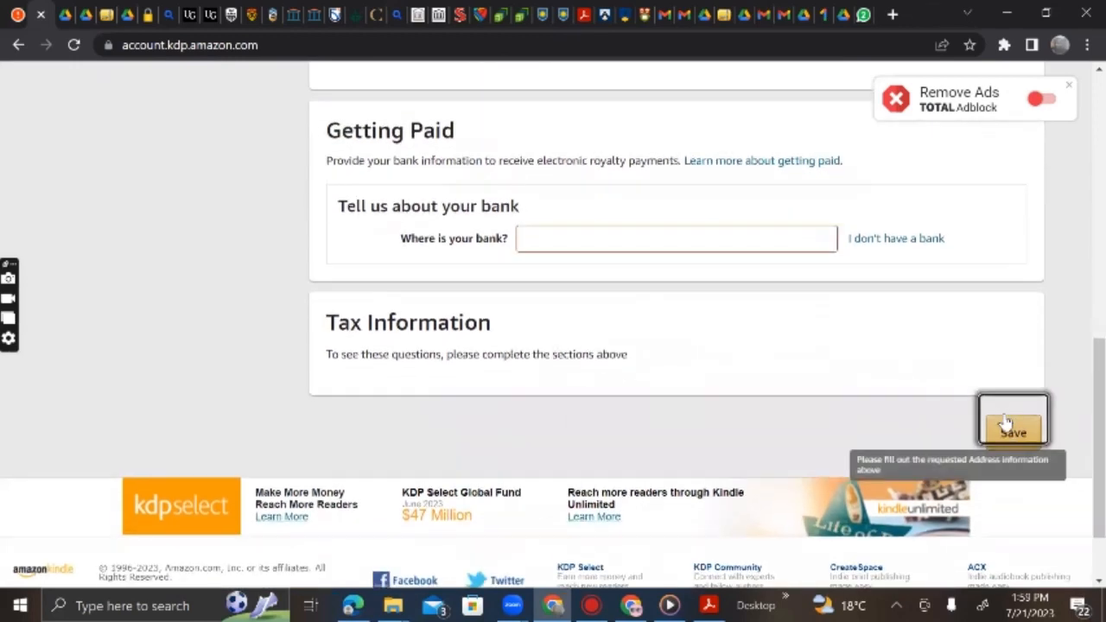
# Browse the 'Where is your bank?' country dropdown list.
pyautogui.click(683, 236)
pyautogui.scroll(-5, 681, 350)
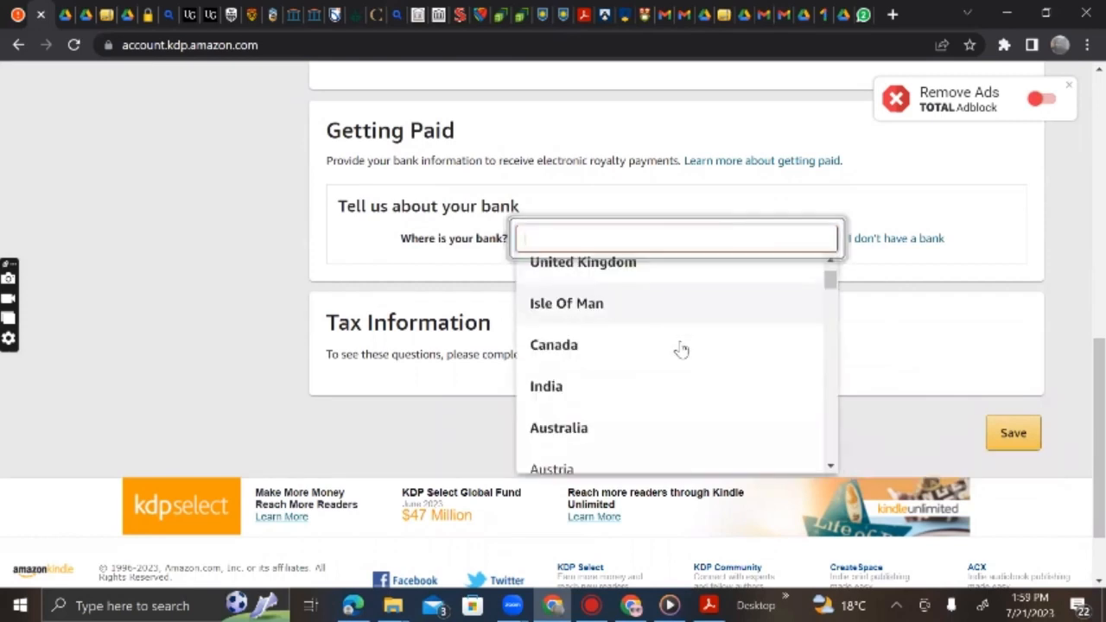
pyautogui.scroll(-10, 682, 349)
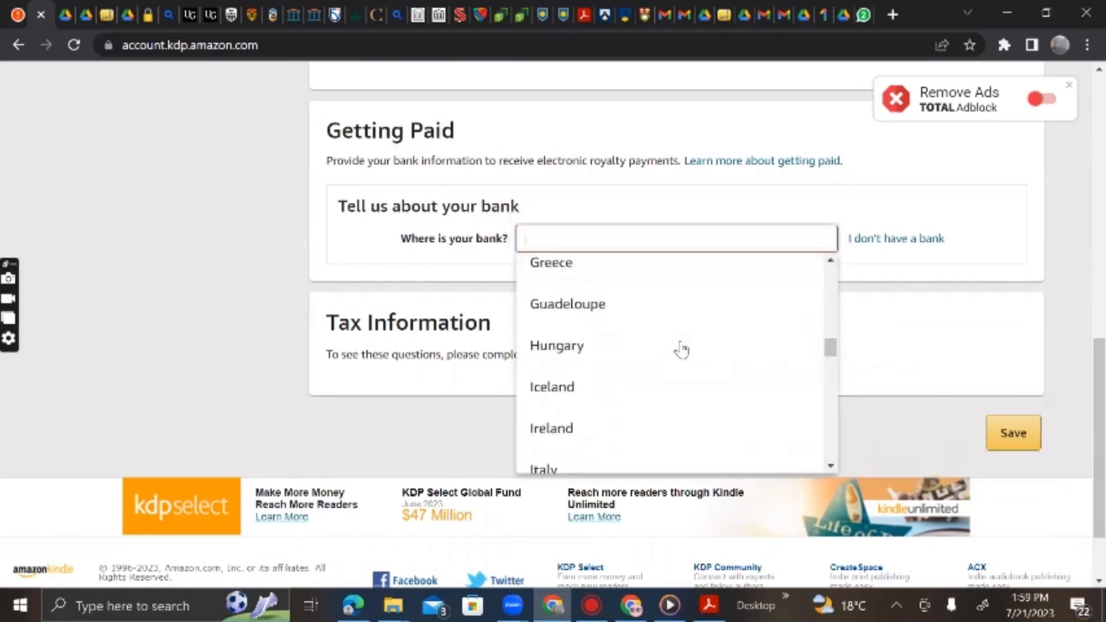
pyautogui.scroll(-5, 682, 350)
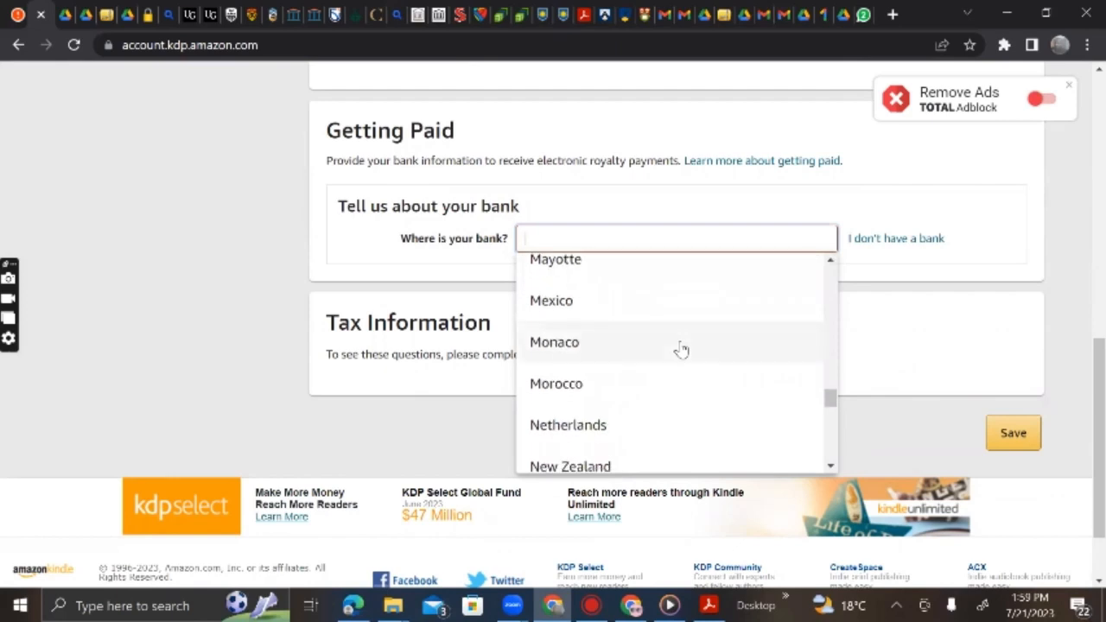
pyautogui.scroll(-2, 682, 350)
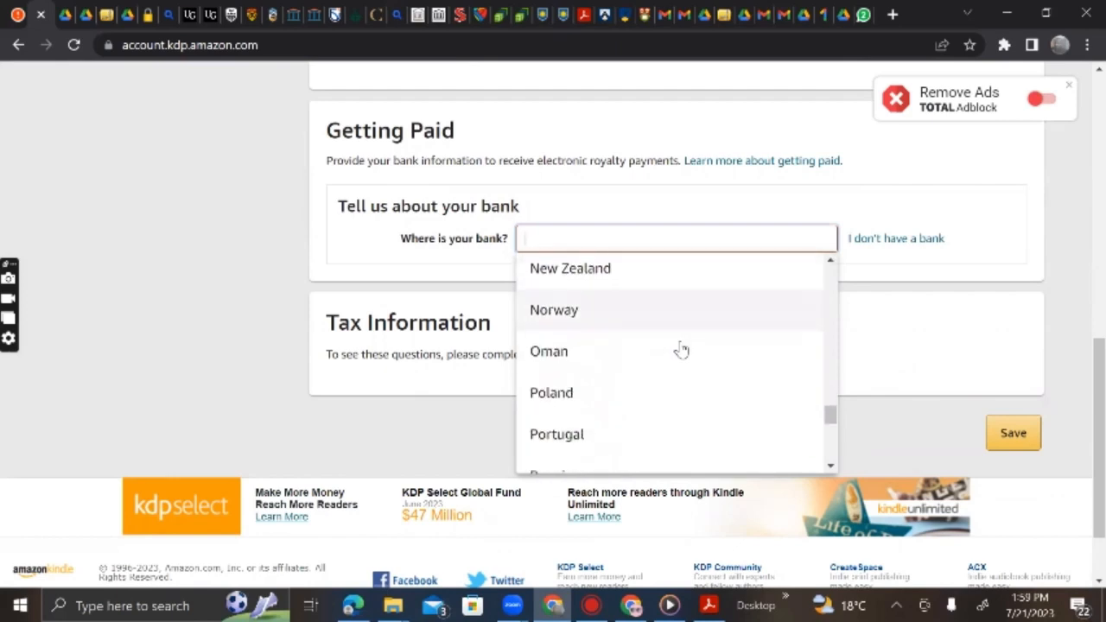
pyautogui.scroll(2, 682, 350)
pyautogui.scroll(-1, 682, 350)
pyautogui.scroll(3, 682, 350)
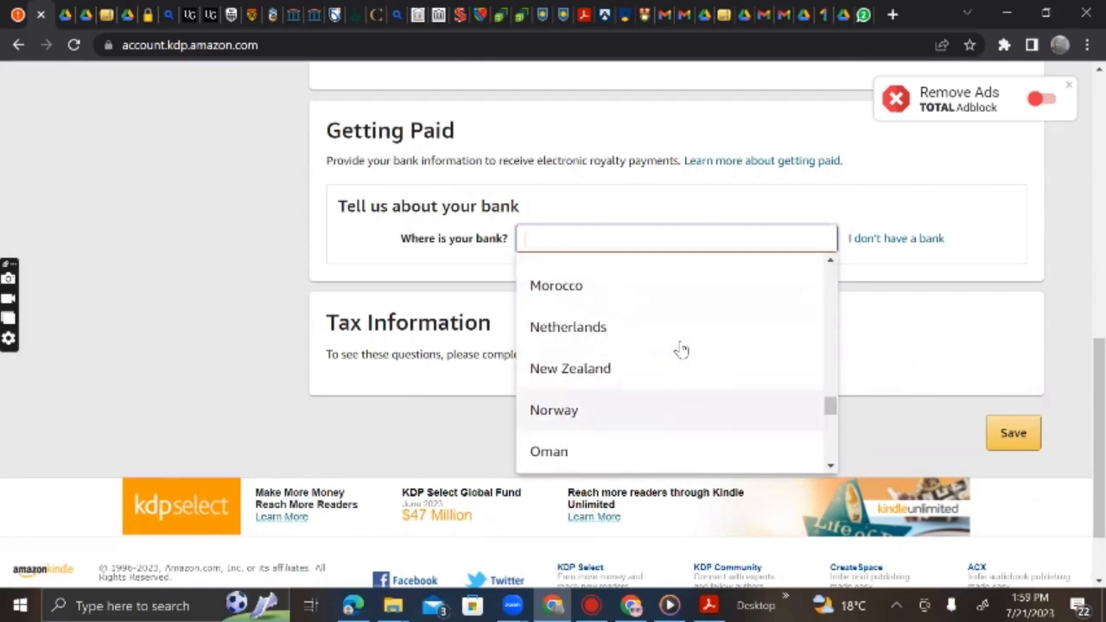
pyautogui.scroll(-7, 682, 350)
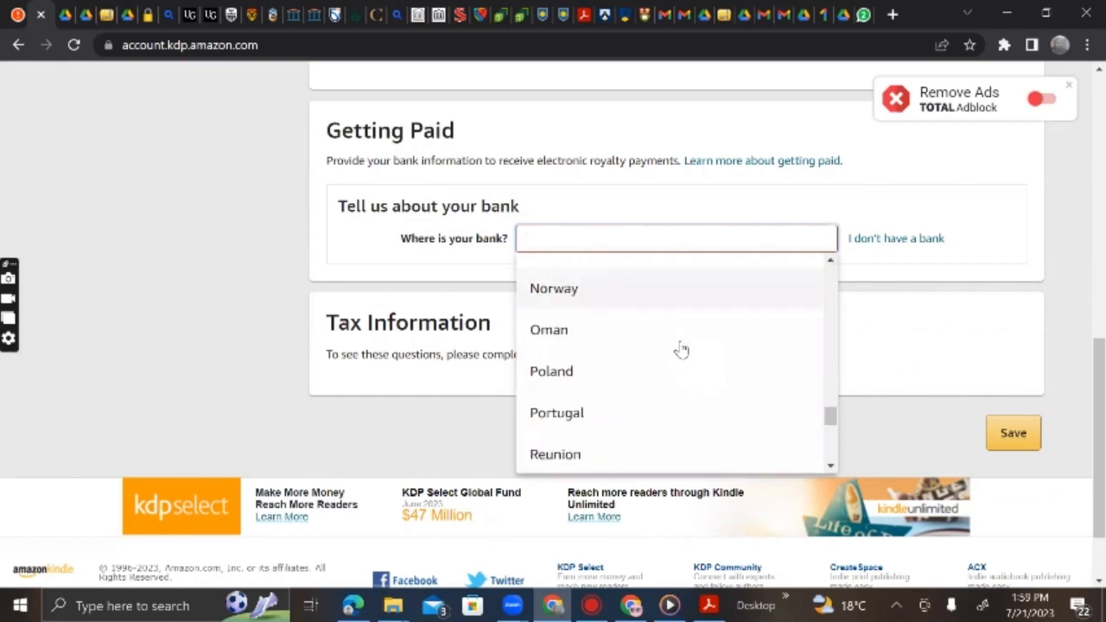
pyautogui.scroll(-3, 682, 350)
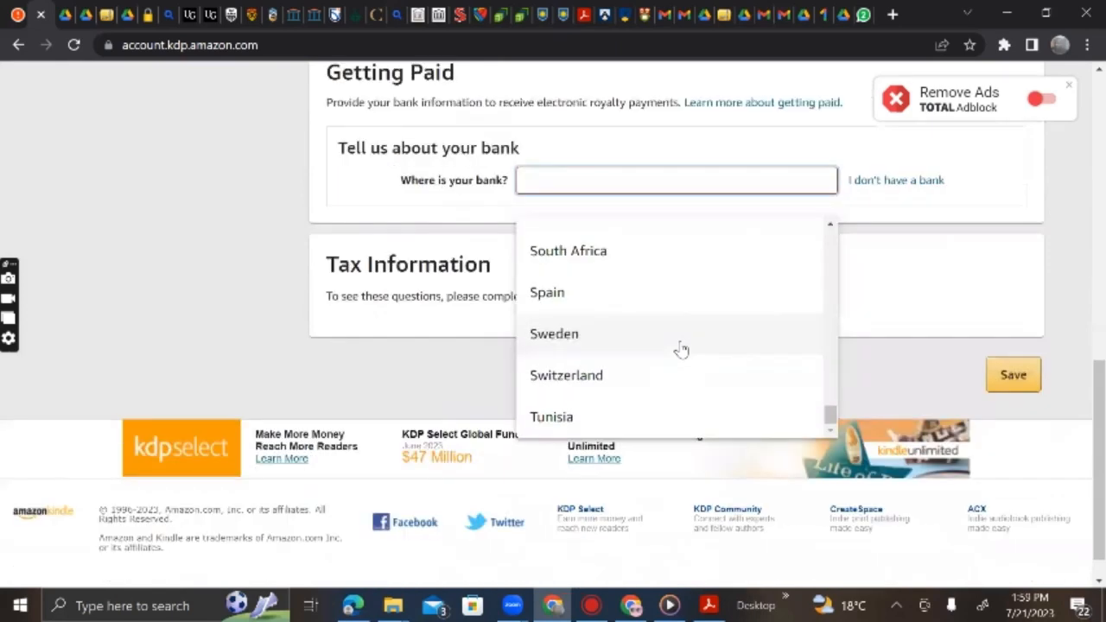
pyautogui.scroll(5, 682, 350)
pyautogui.scroll(15, 681, 350)
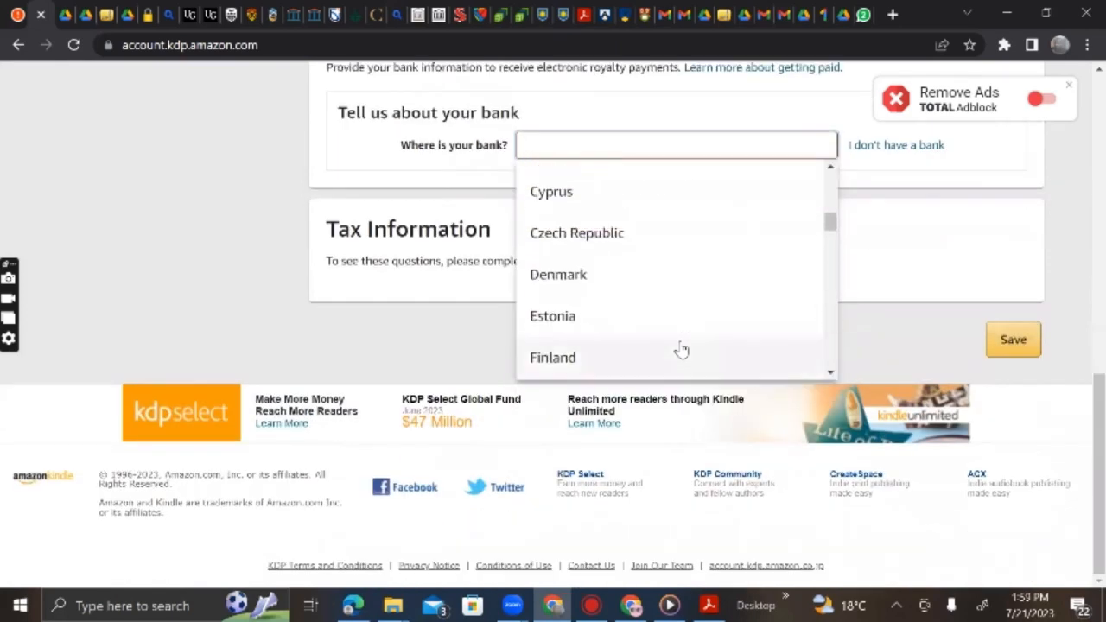
pyautogui.scroll(1, 681, 350)
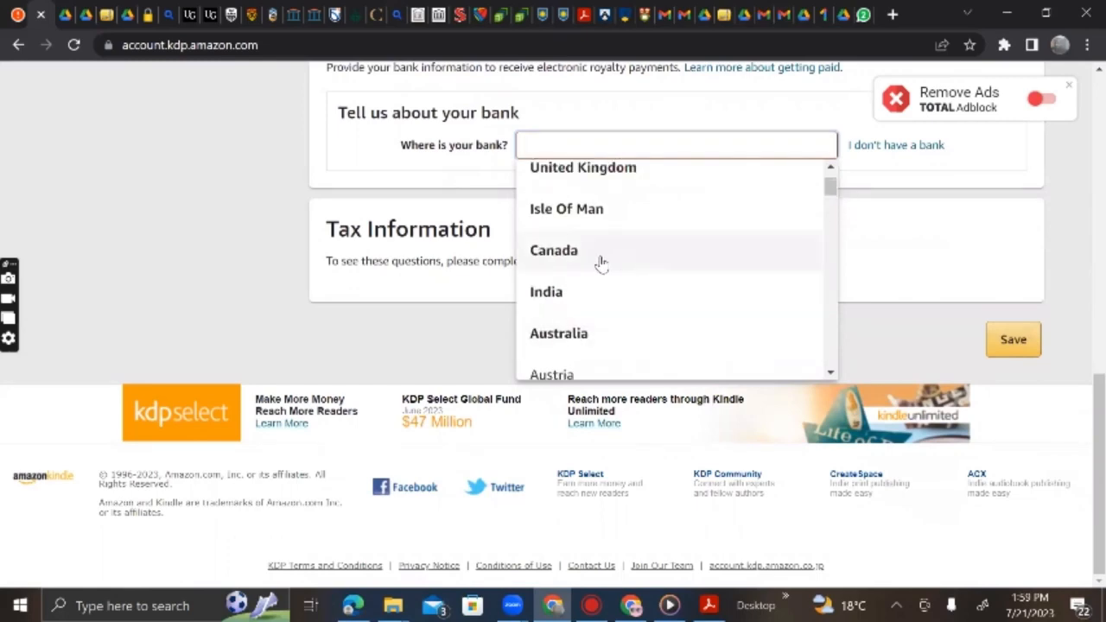
# Choose Canada as the bank's country.
pyautogui.click(599, 257)
pyautogui.scroll(1, 661, 263)
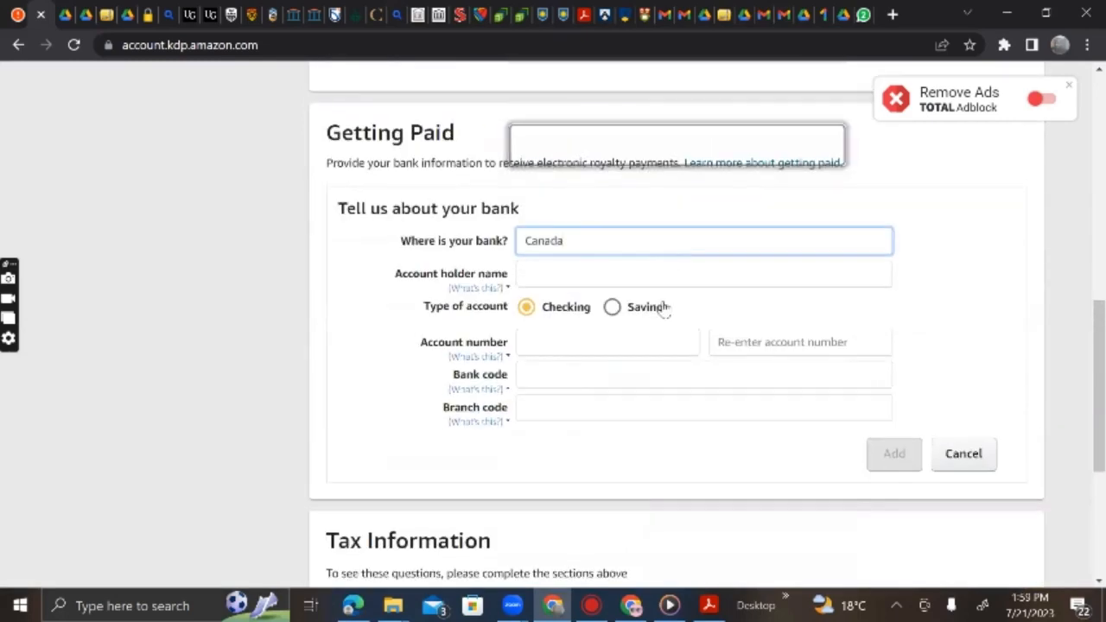
pyautogui.scroll(2, 674, 335)
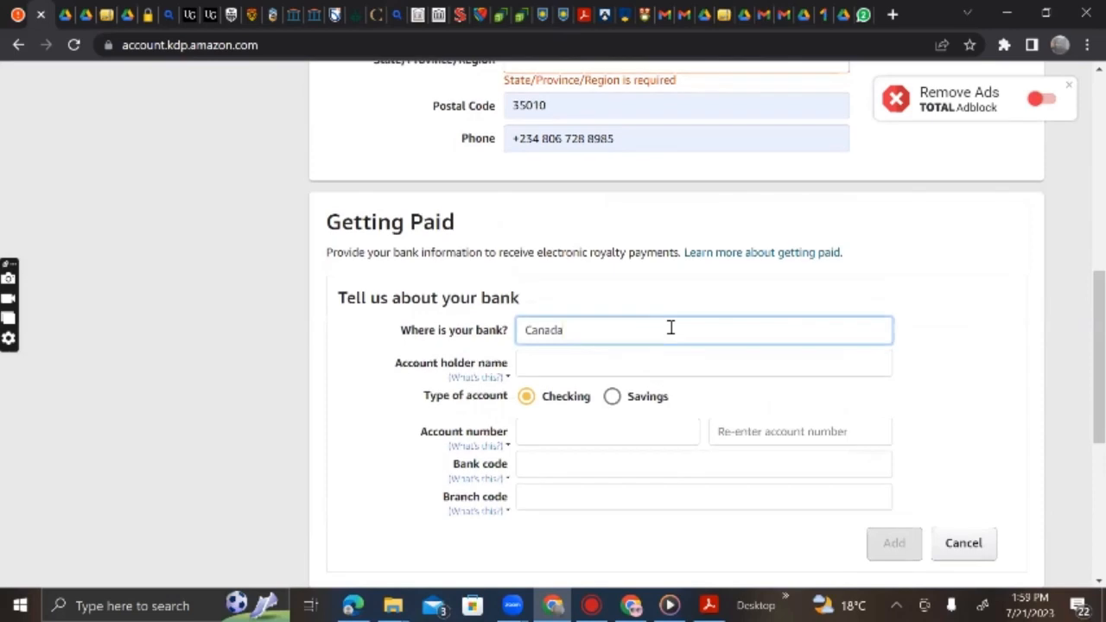
pyautogui.scroll(1, 674, 335)
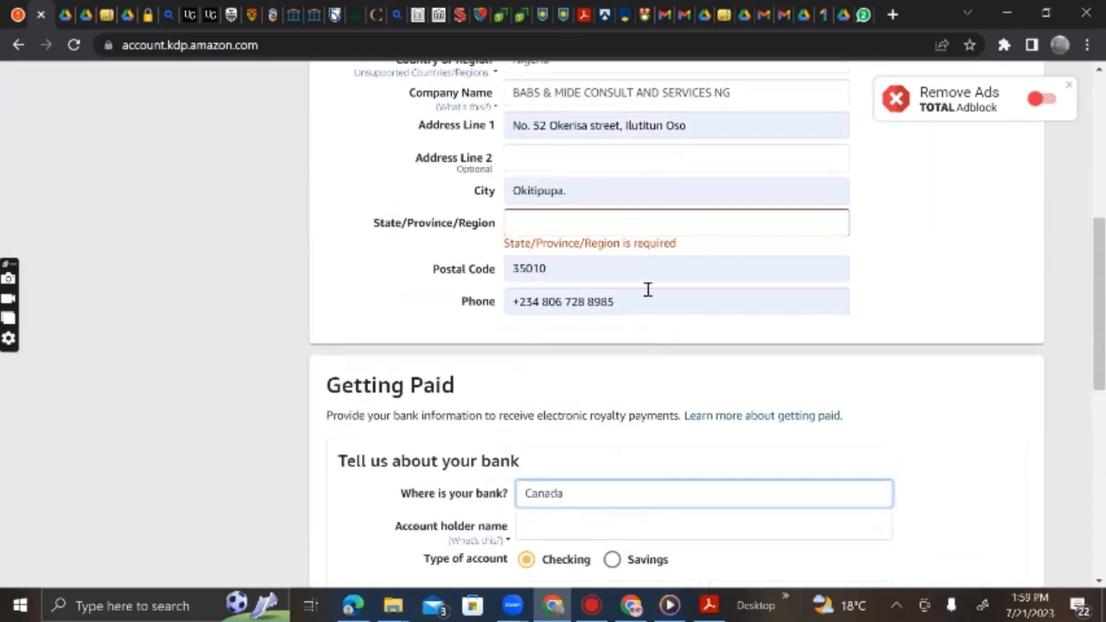
# Type the missing state into State/Province/Region and re-enter postal code 35010.
pyautogui.click(602, 226)
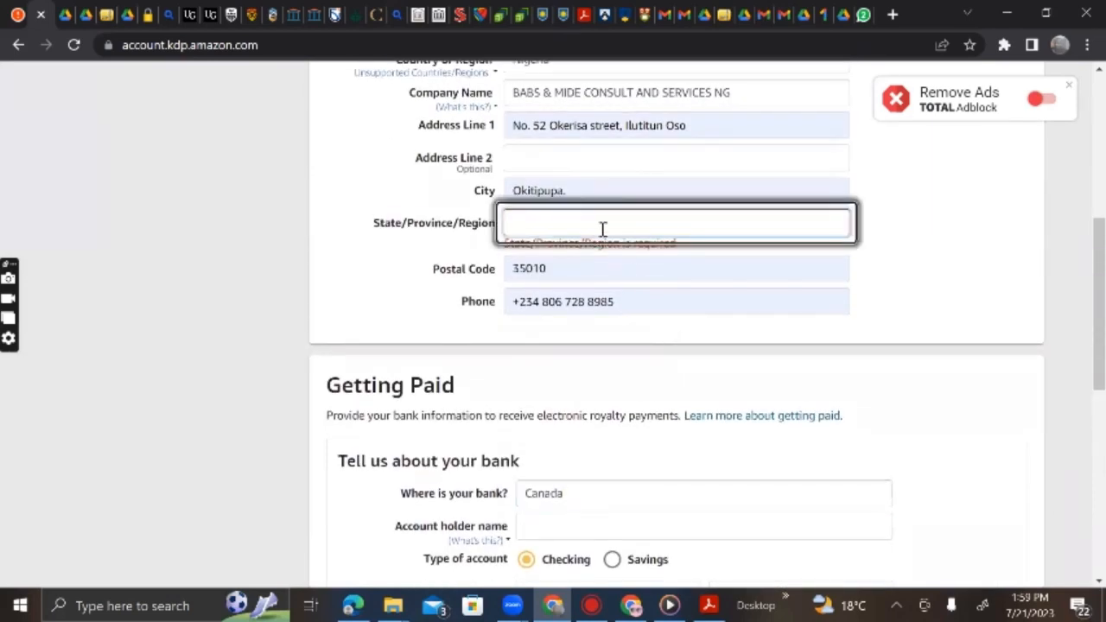
pyautogui.write('OKI')
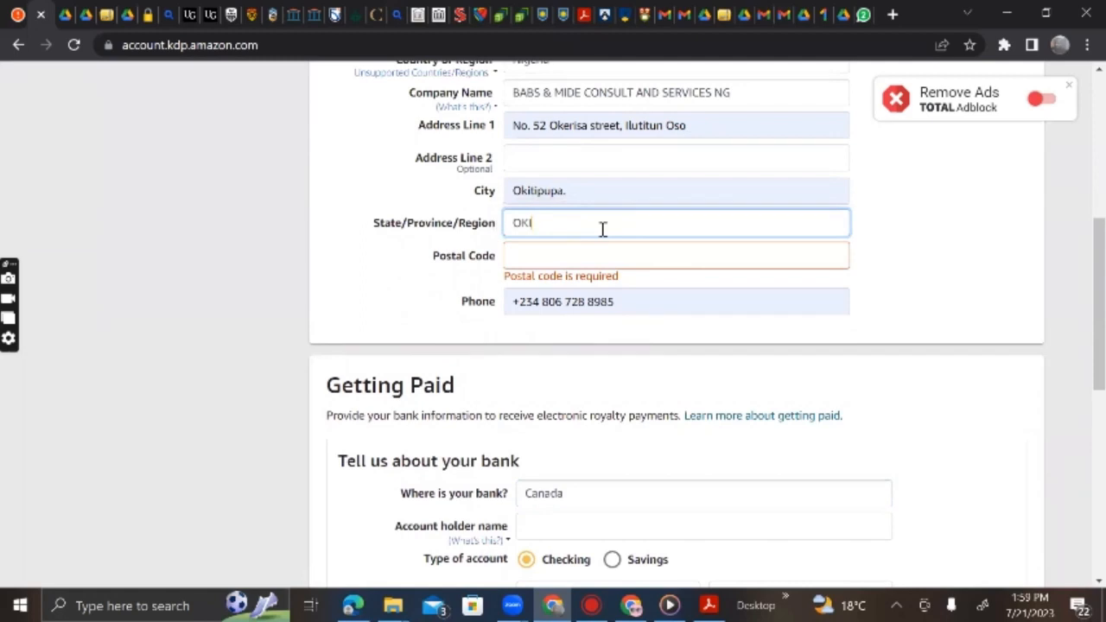
pyautogui.press('BackSpace')
pyautogui.write('N')
pyautogui.press('BackSpace')
pyautogui.write('ndo')
pyautogui.click(709, 254)
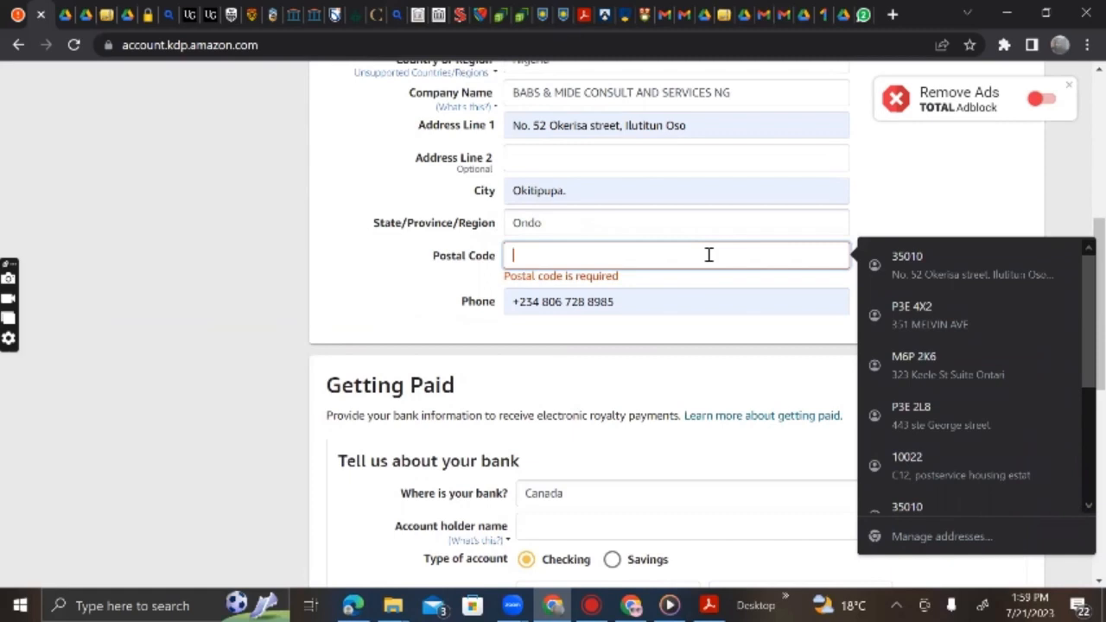
pyautogui.write('350')
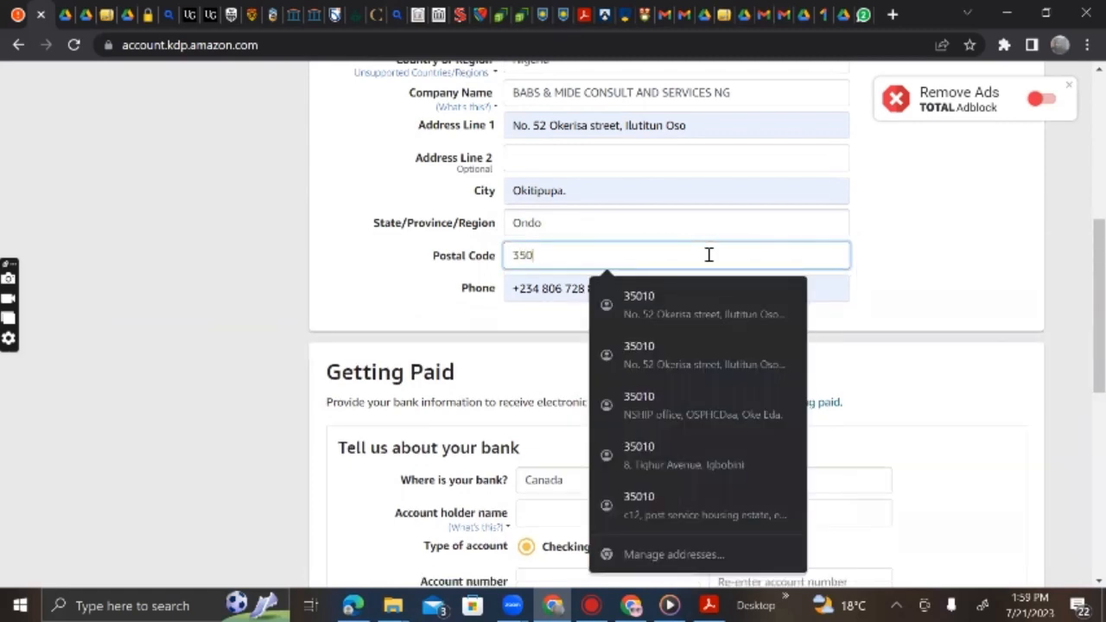
pyautogui.write('10')
pyautogui.click(962, 263)
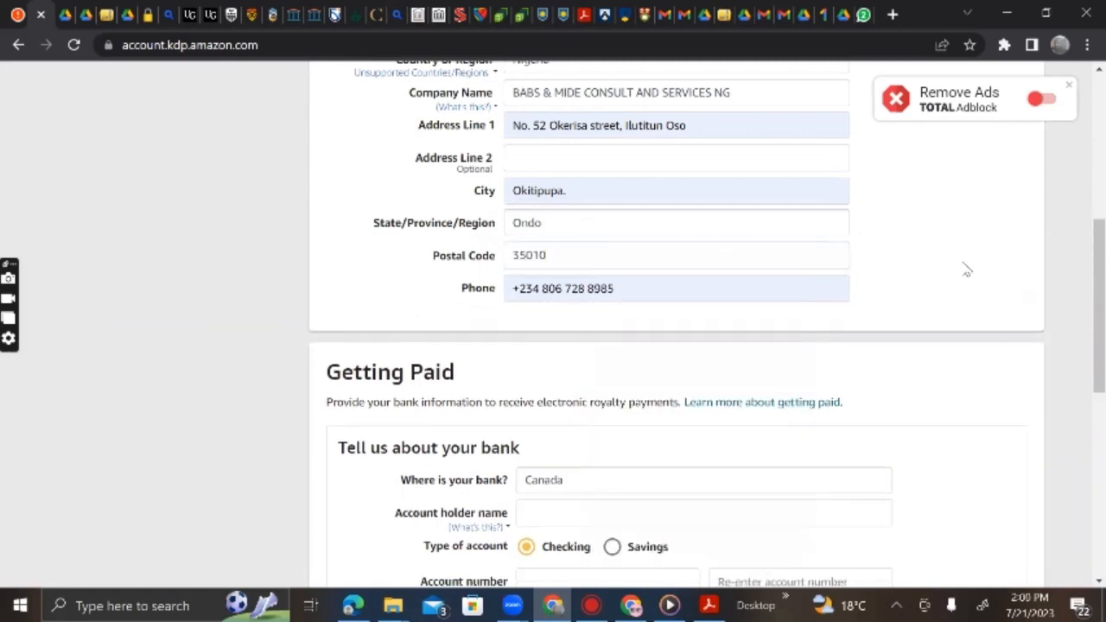
pyautogui.scroll(-2, 870, 344)
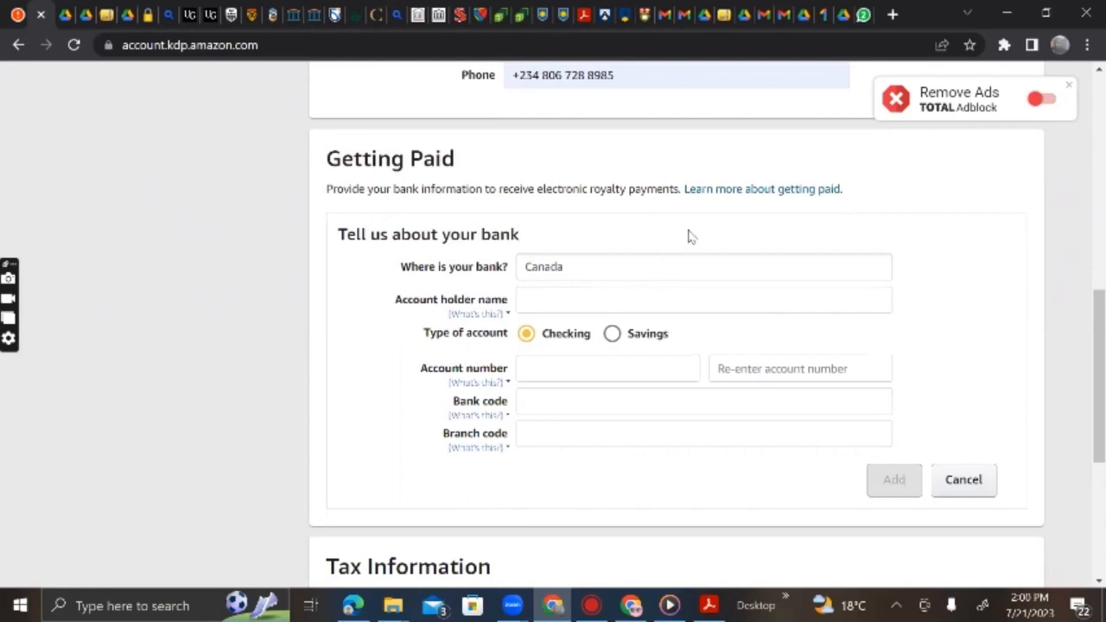
pyautogui.scroll(1, 687, 238)
pyautogui.scroll(-2, 689, 237)
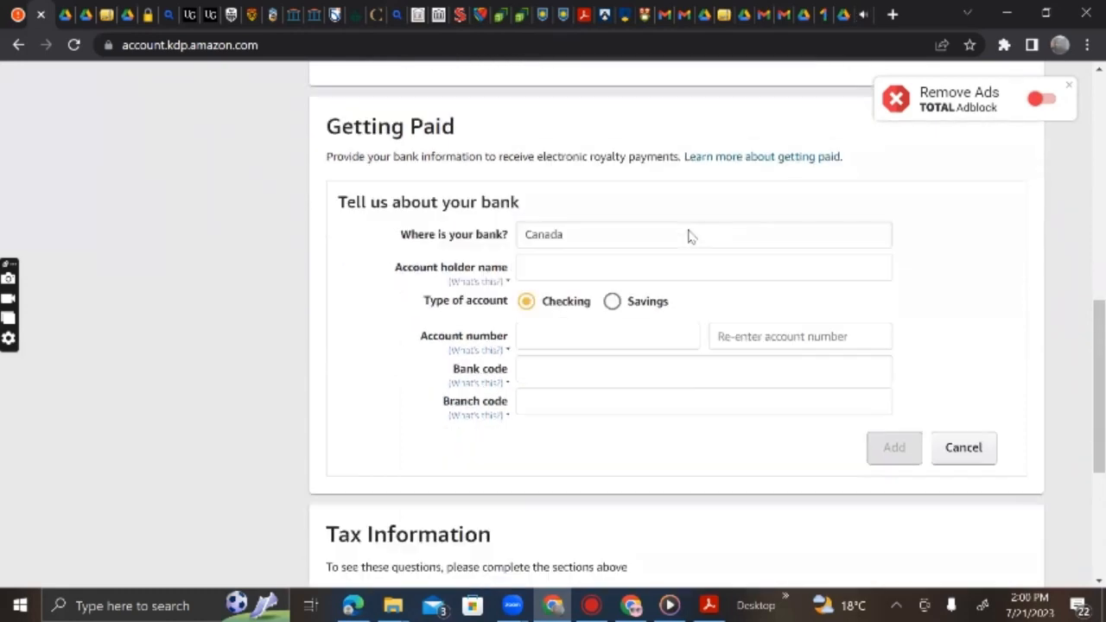
pyautogui.scroll(1, 624, 171)
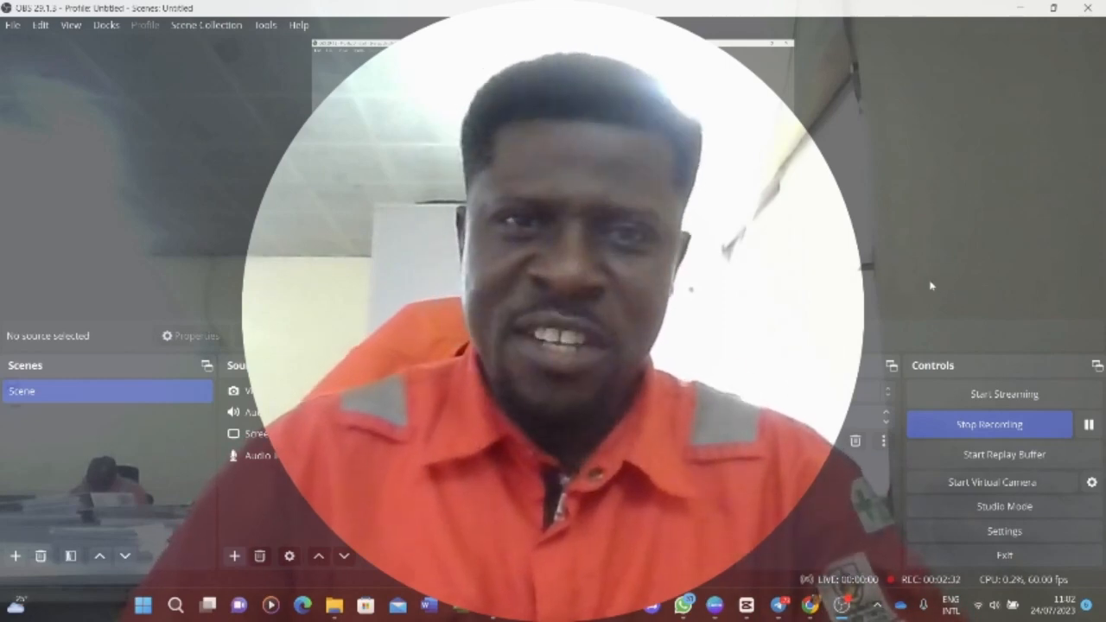
# Stop the OBS screen recording.
pyautogui.click(1006, 432)
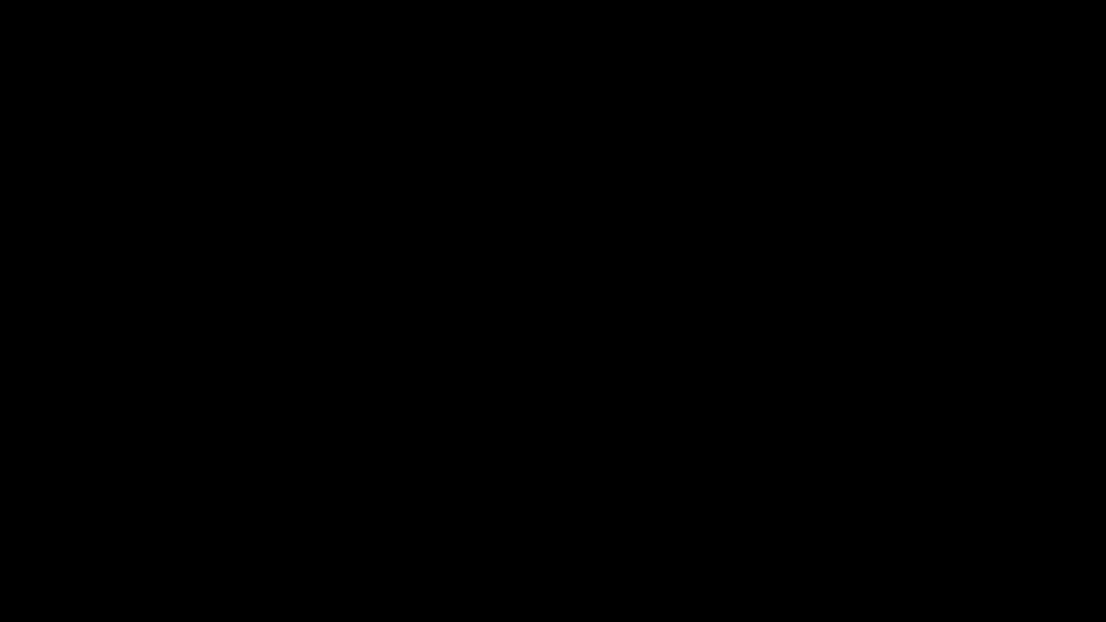